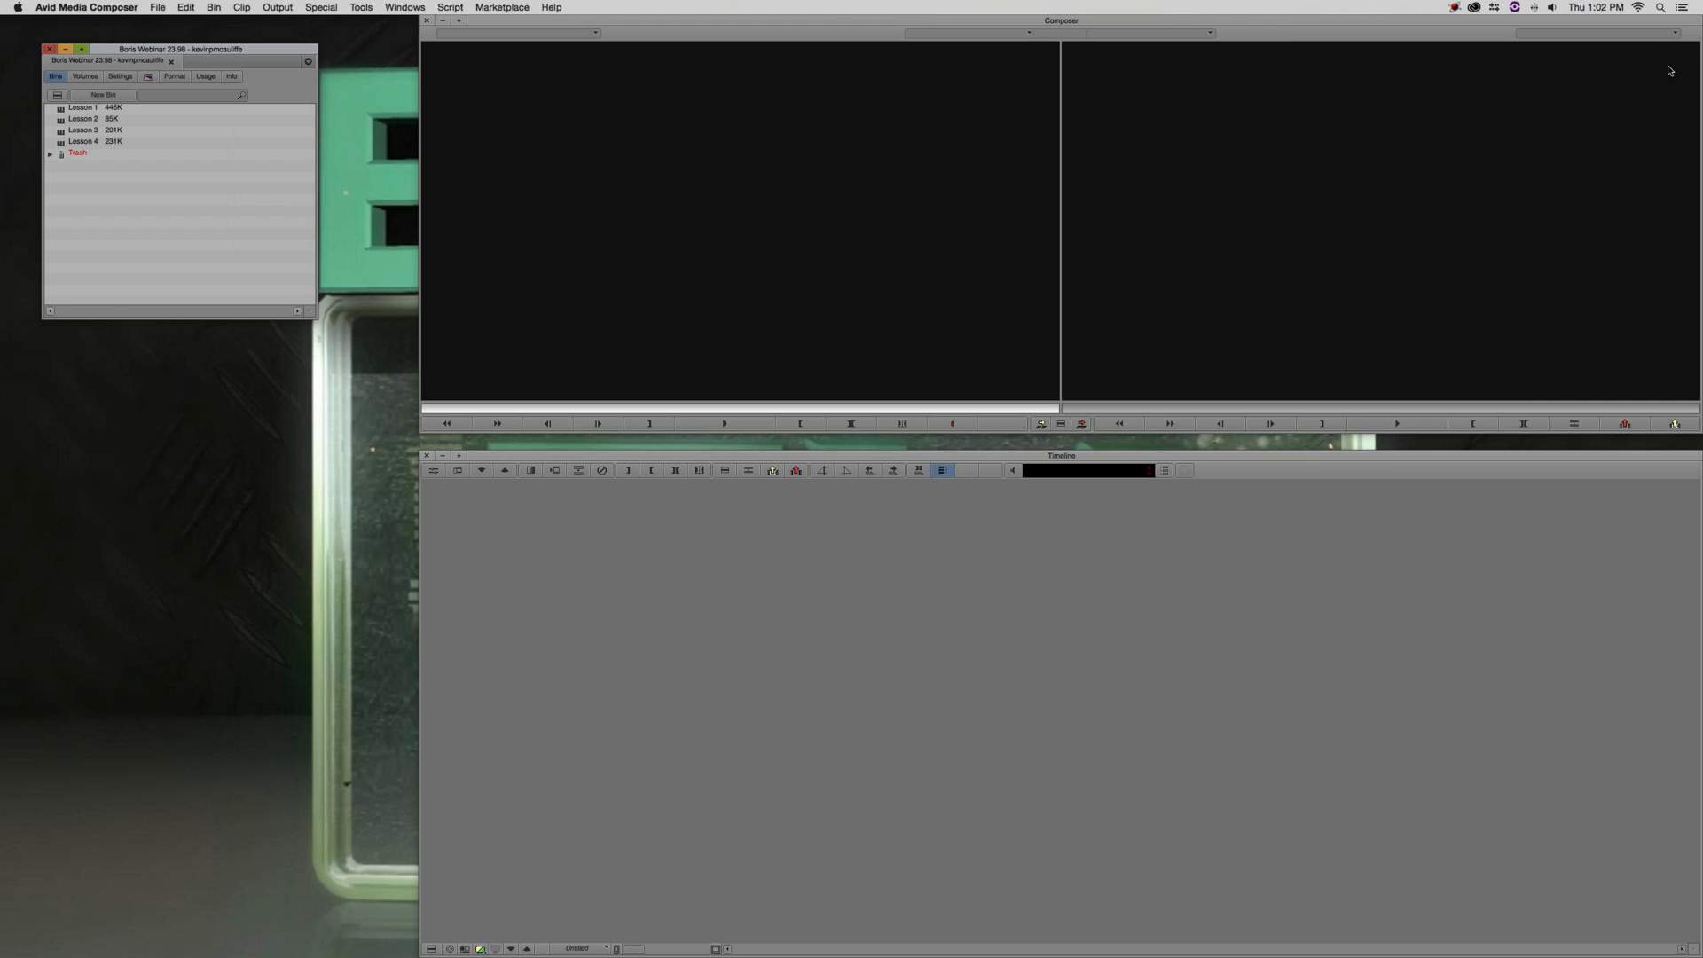
Open the Lesson 1 bin and load the Woman Sample sequence into the timeline
click(1688, 54)
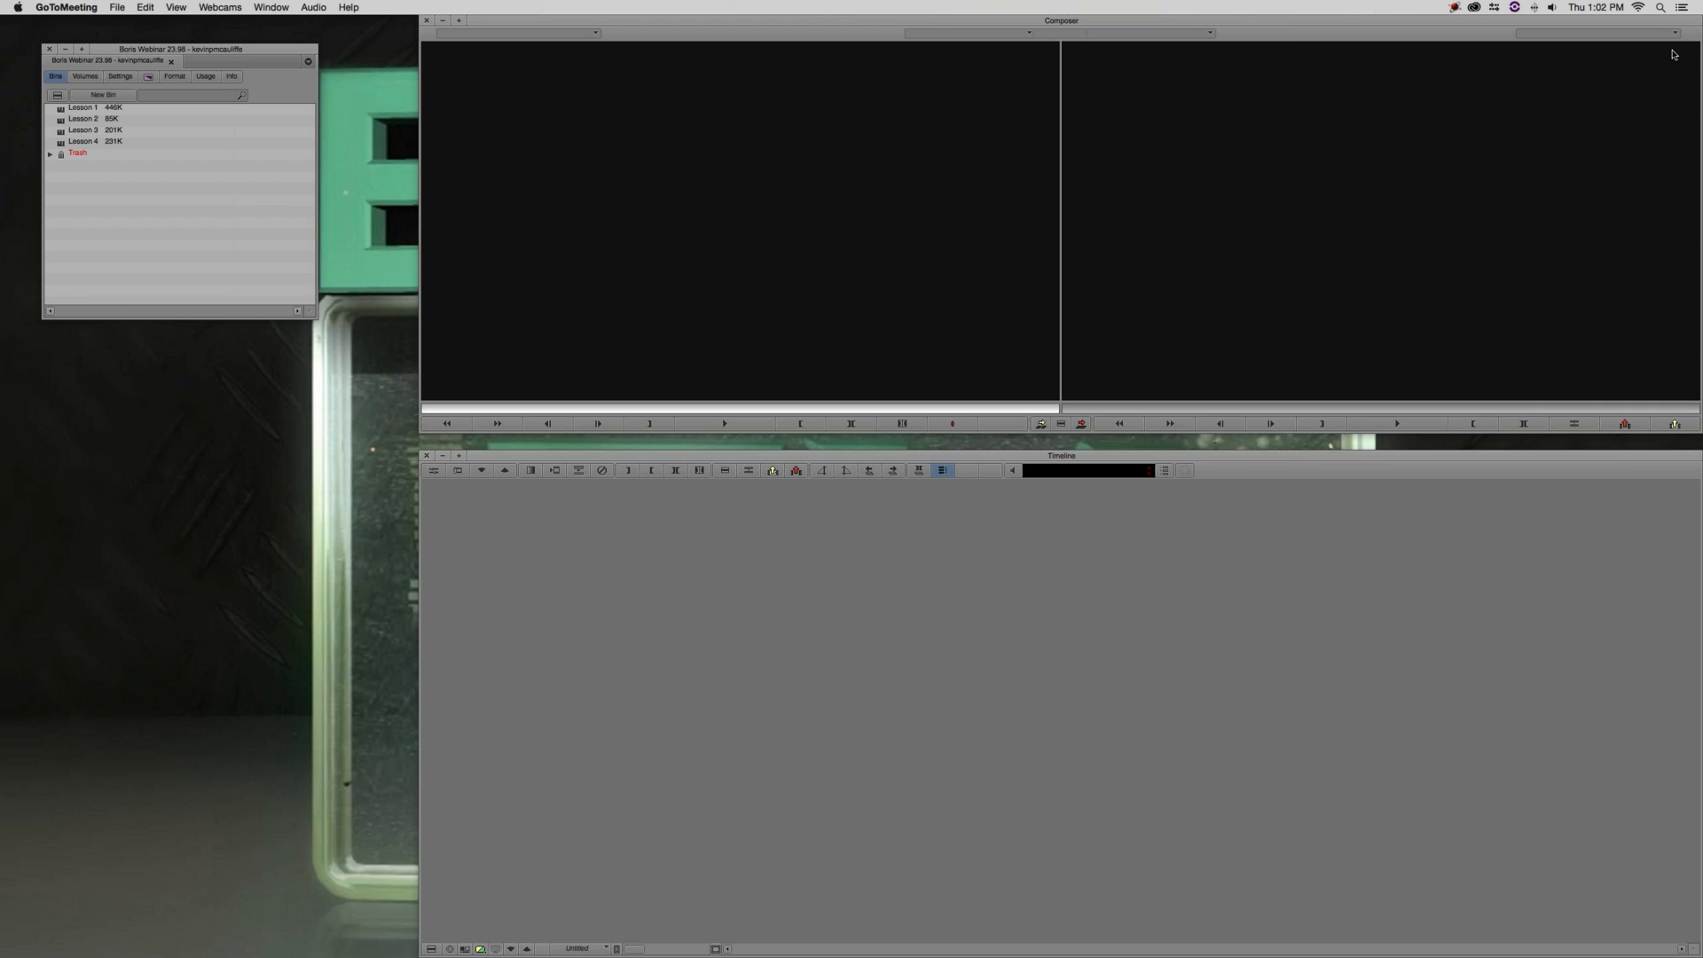
click(211, 243)
double_click(61, 109)
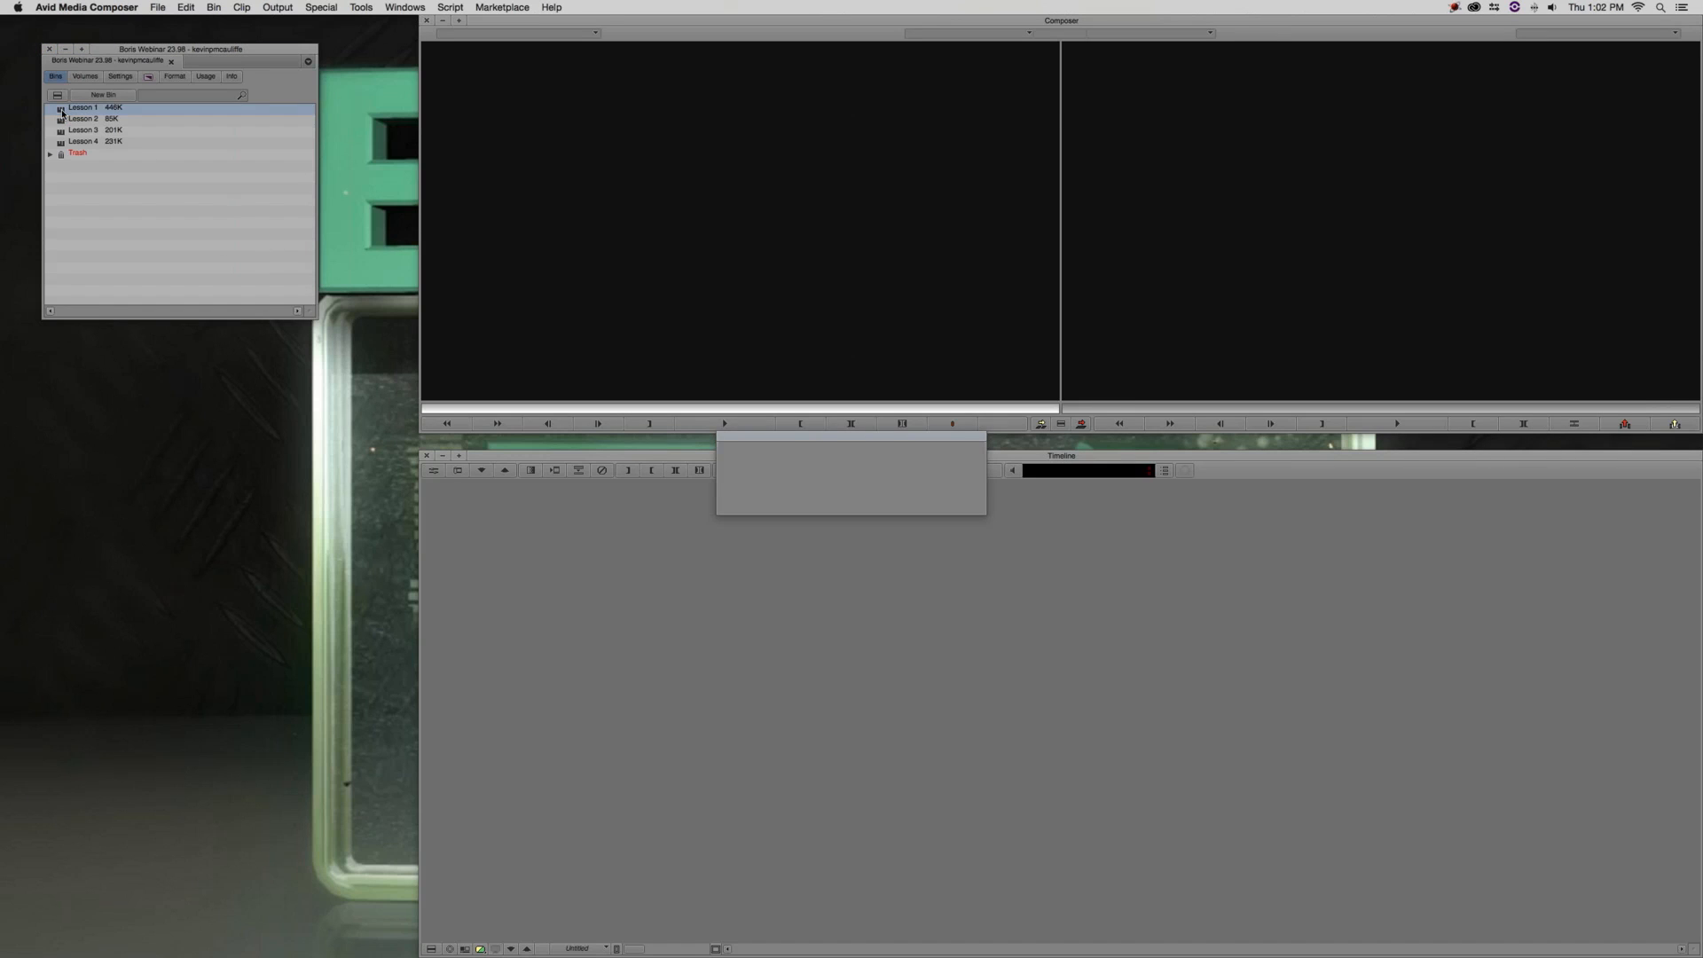
drag(198, 553, 202, 337)
double_click(93, 385)
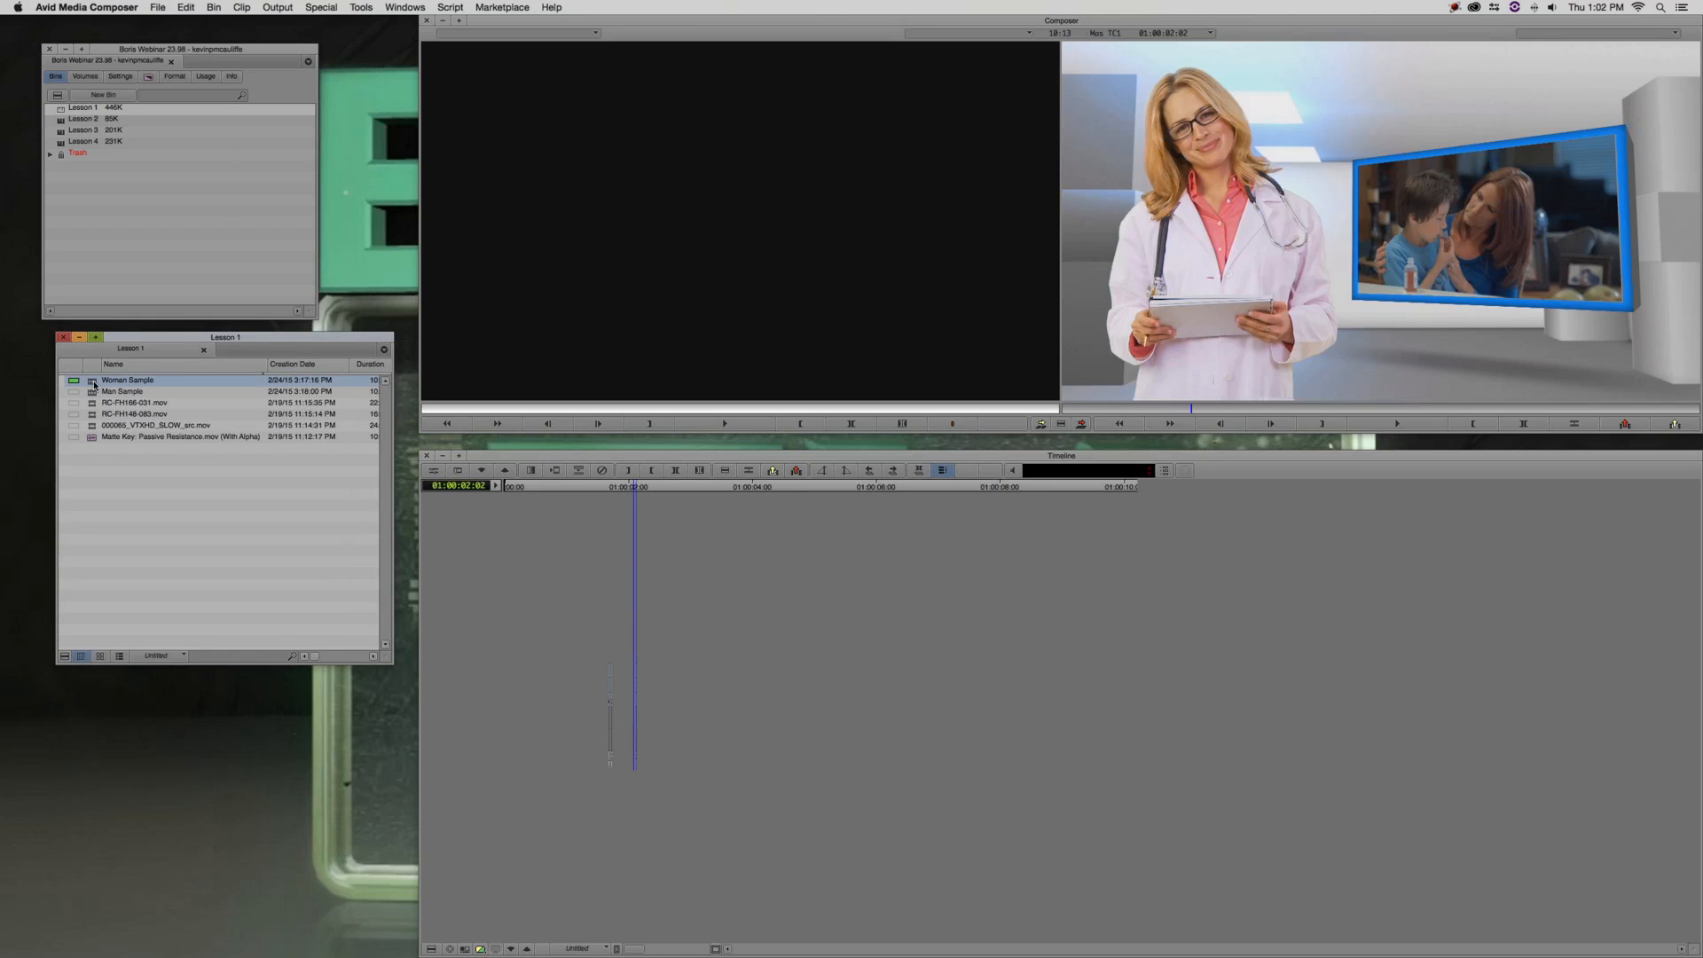
Scrub through the Woman Sample composite, and clear it from the record monitor
drag(621, 675, 1109, 674)
drag(991, 695, 732, 702)
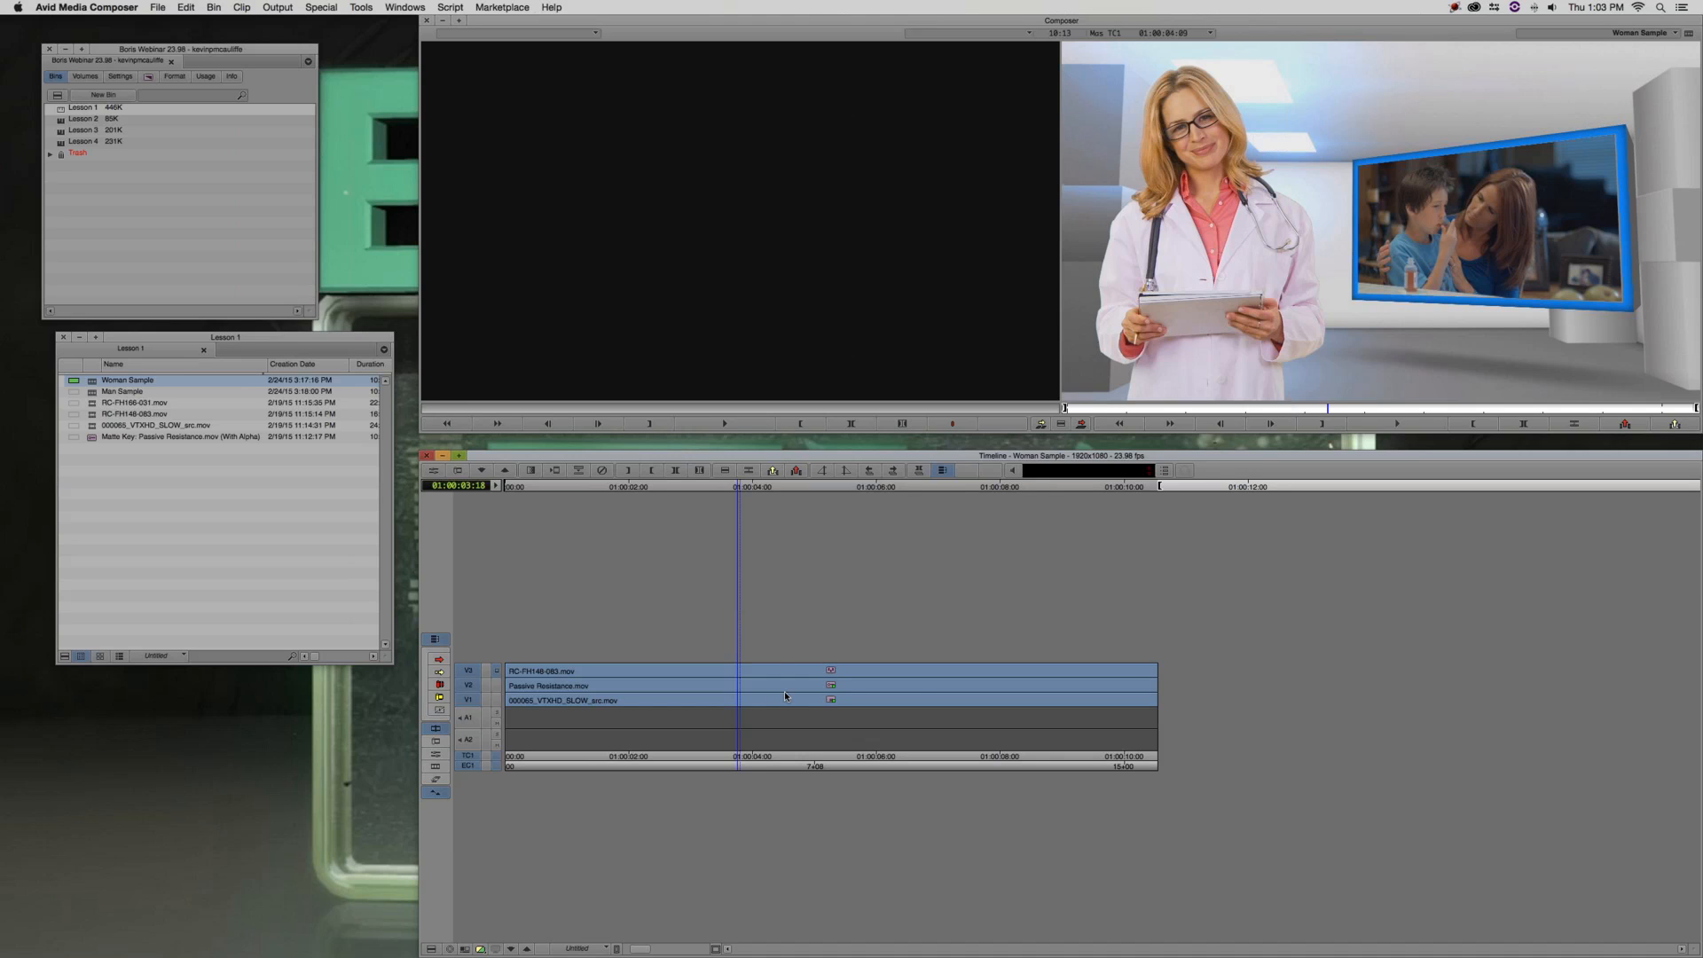
drag(727, 699, 577, 701)
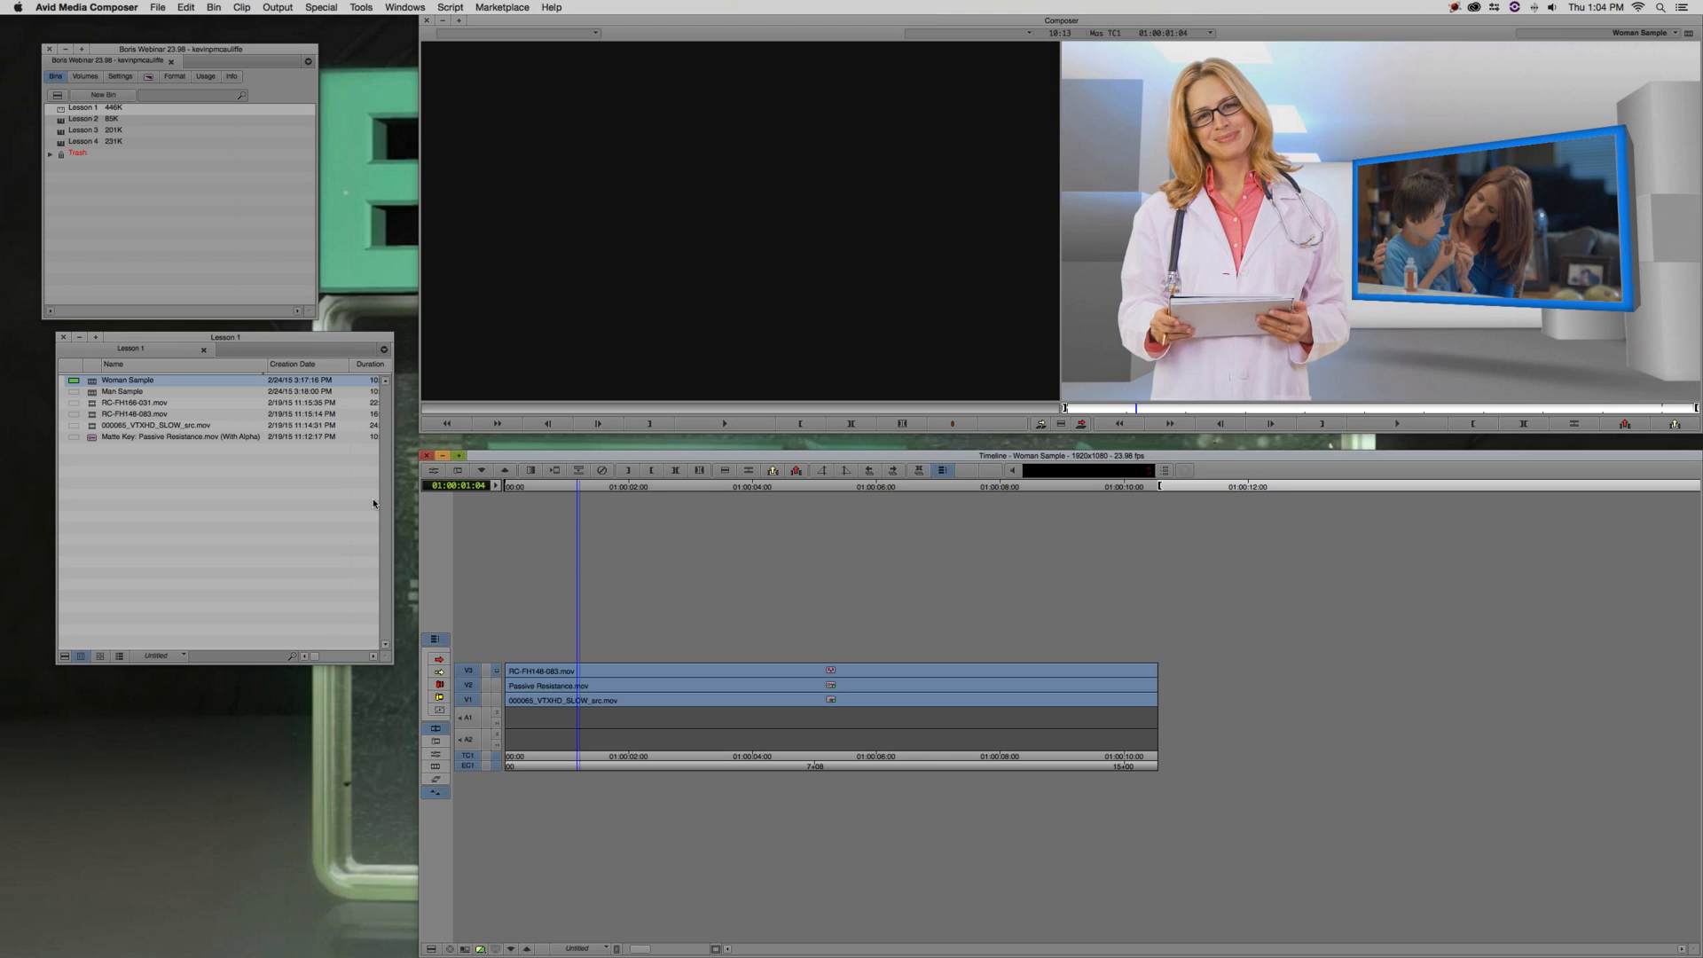
click(315, 513)
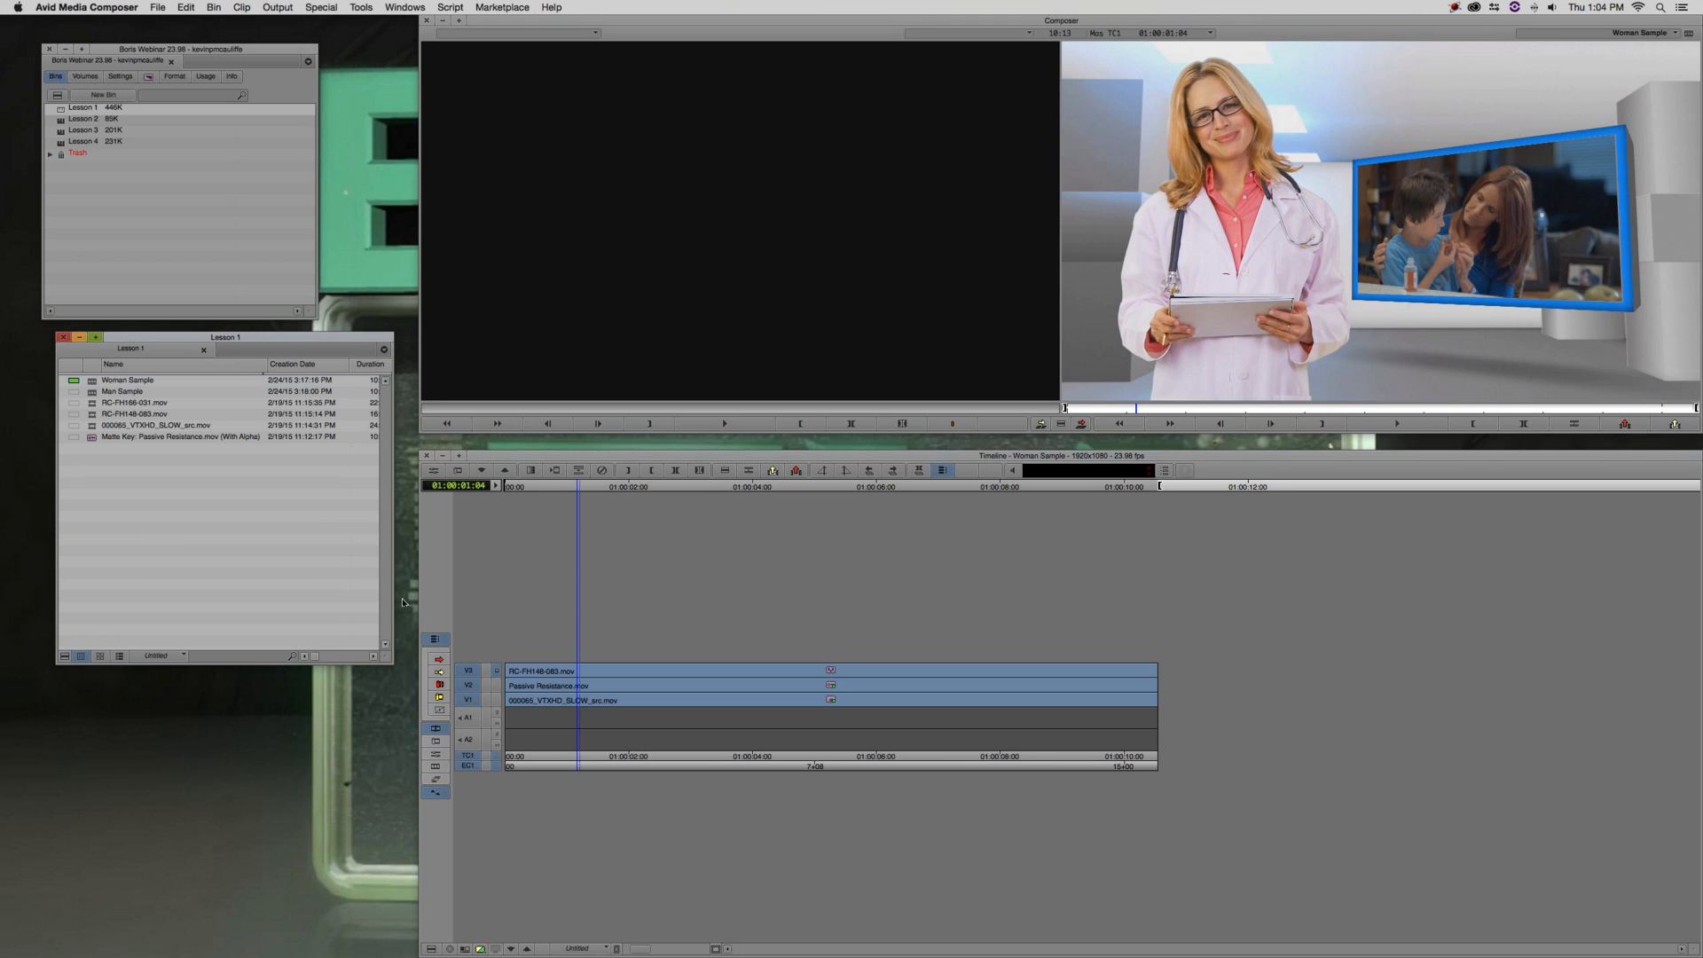
click(1270, 240)
click(1665, 33)
click(1649, 45)
click(224, 490)
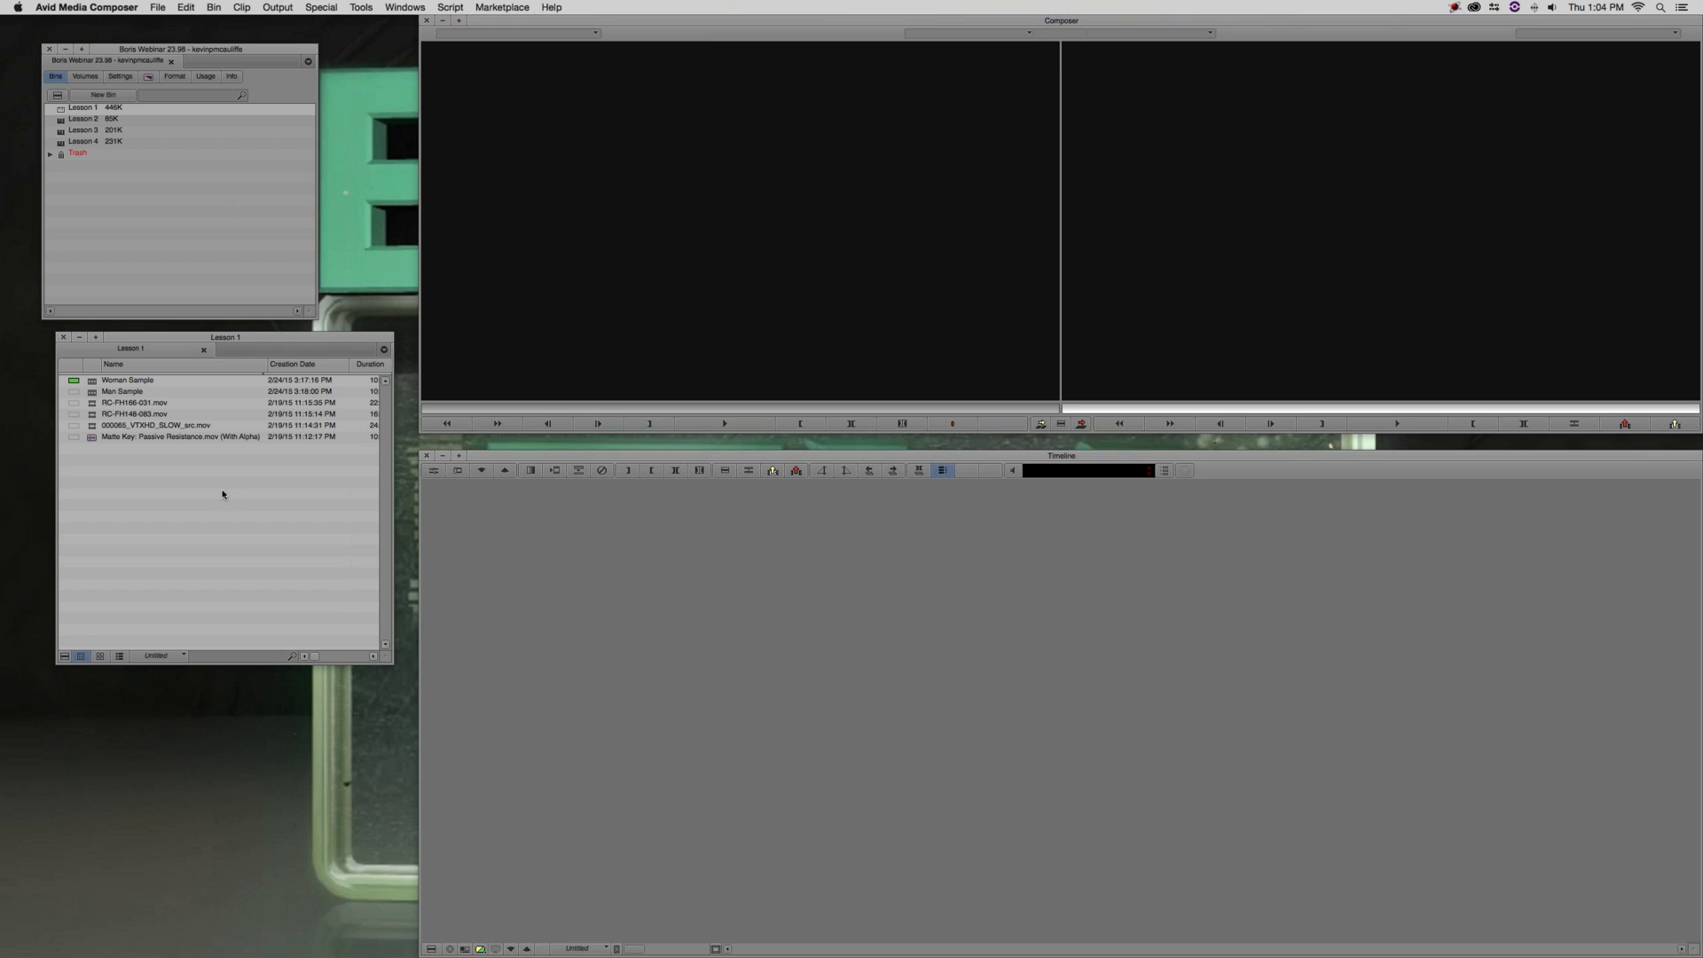
Load the Passive Resistance.mov matte key clip into the source monitor and preview it
click(91, 440)
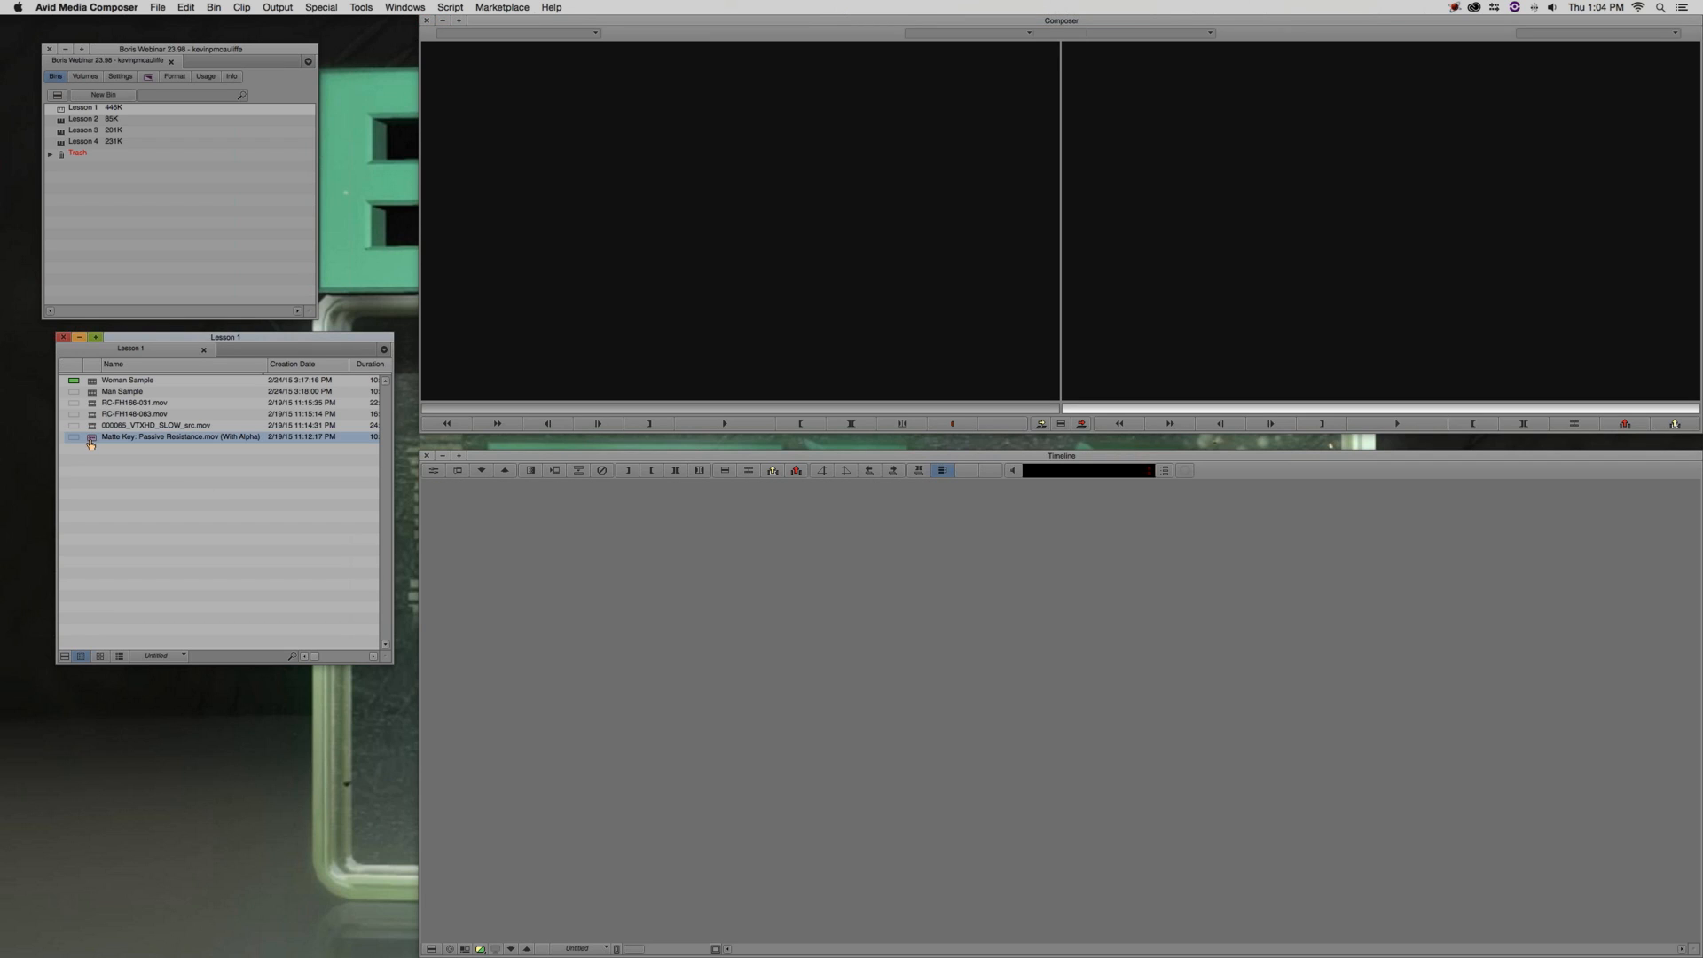
drag(91, 444, 603, 294)
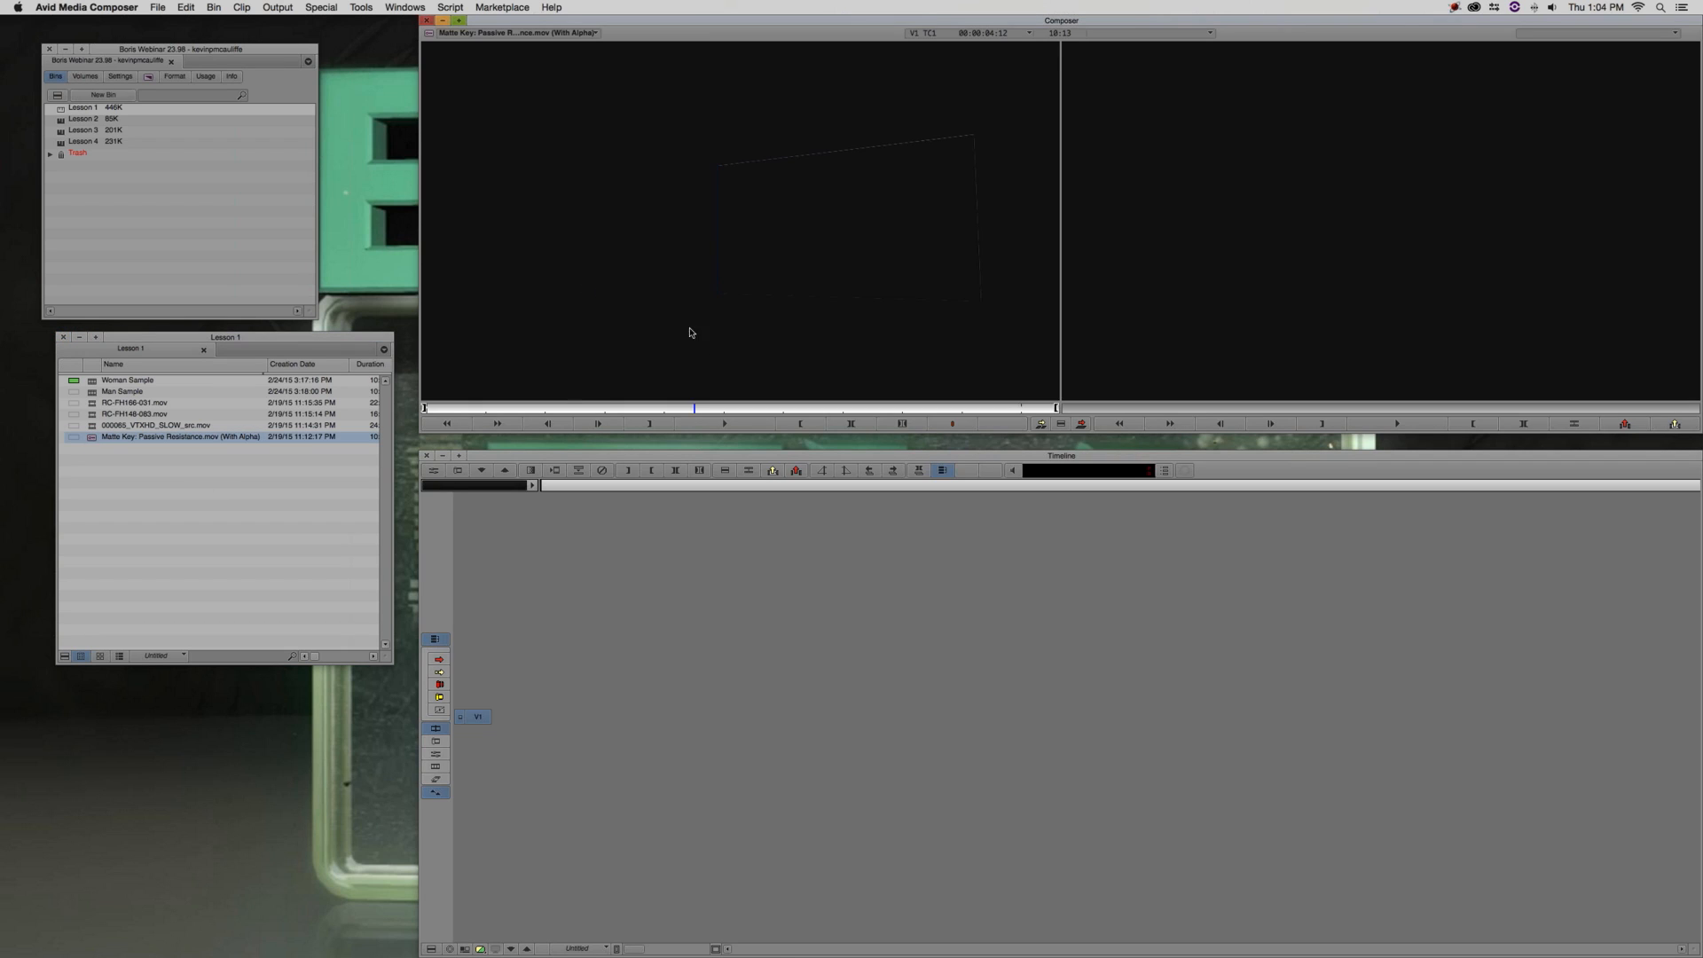
drag(501, 409, 423, 406)
Create a new sequence in the Lesson 1 bin and name it with the editor's first name and "Build"
right_click(1130, 256)
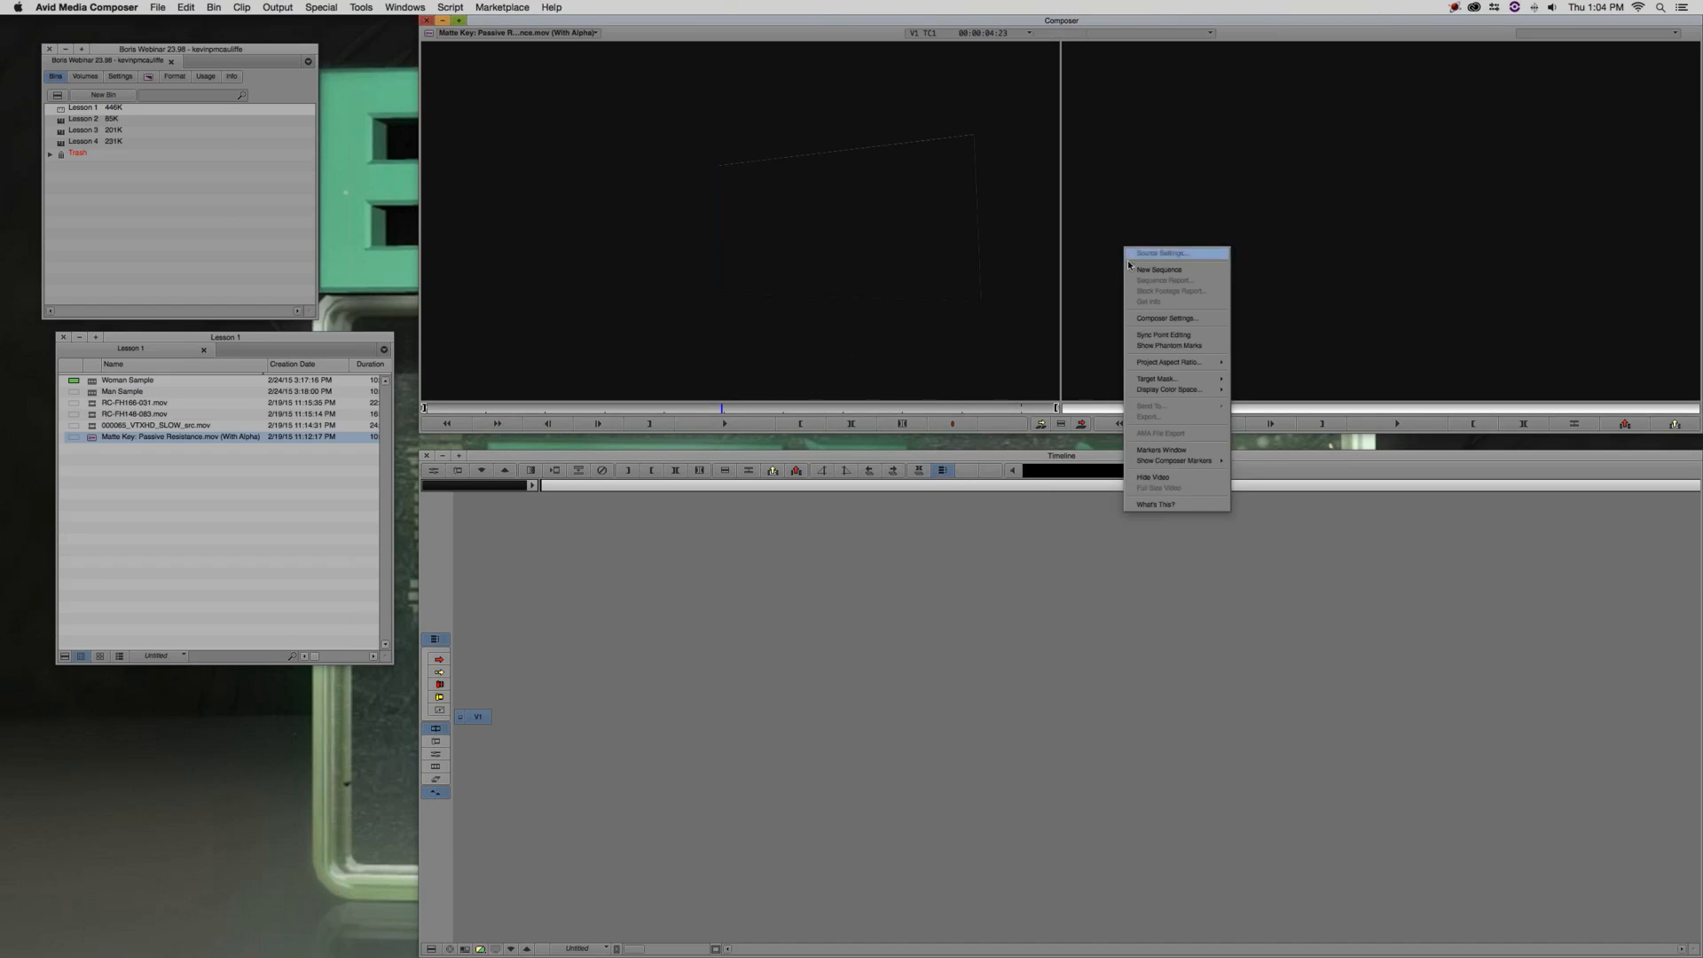
click(1135, 268)
text(Kevin's Build)
key(Return)
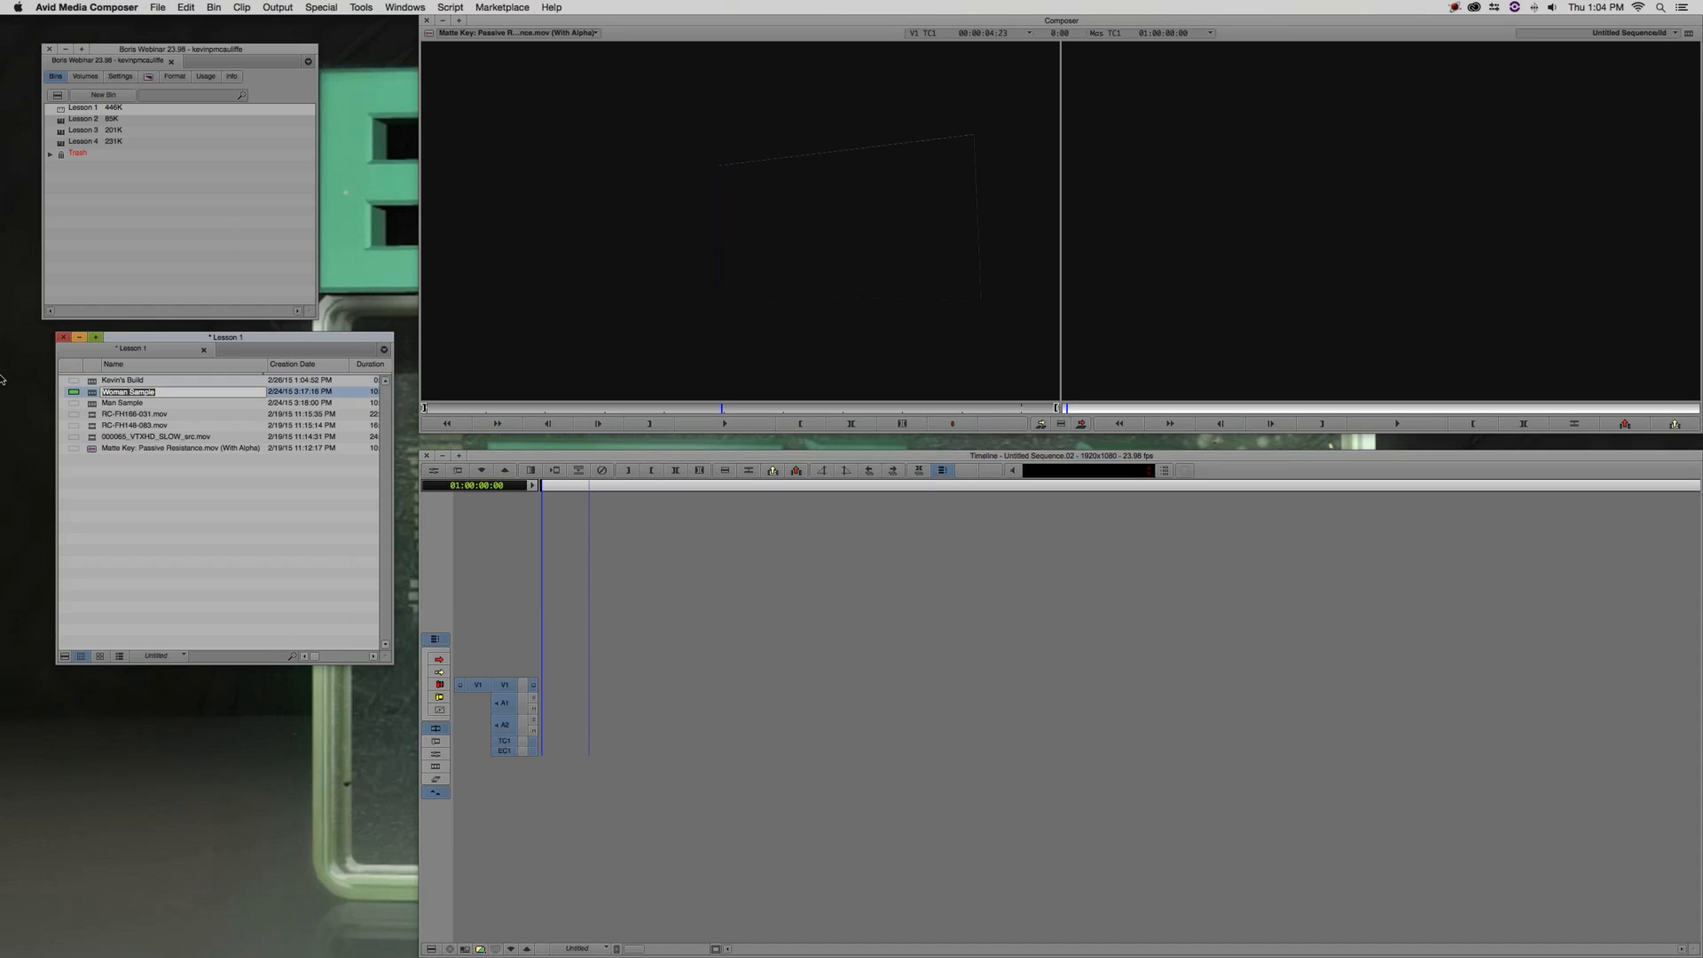
click(816, 294)
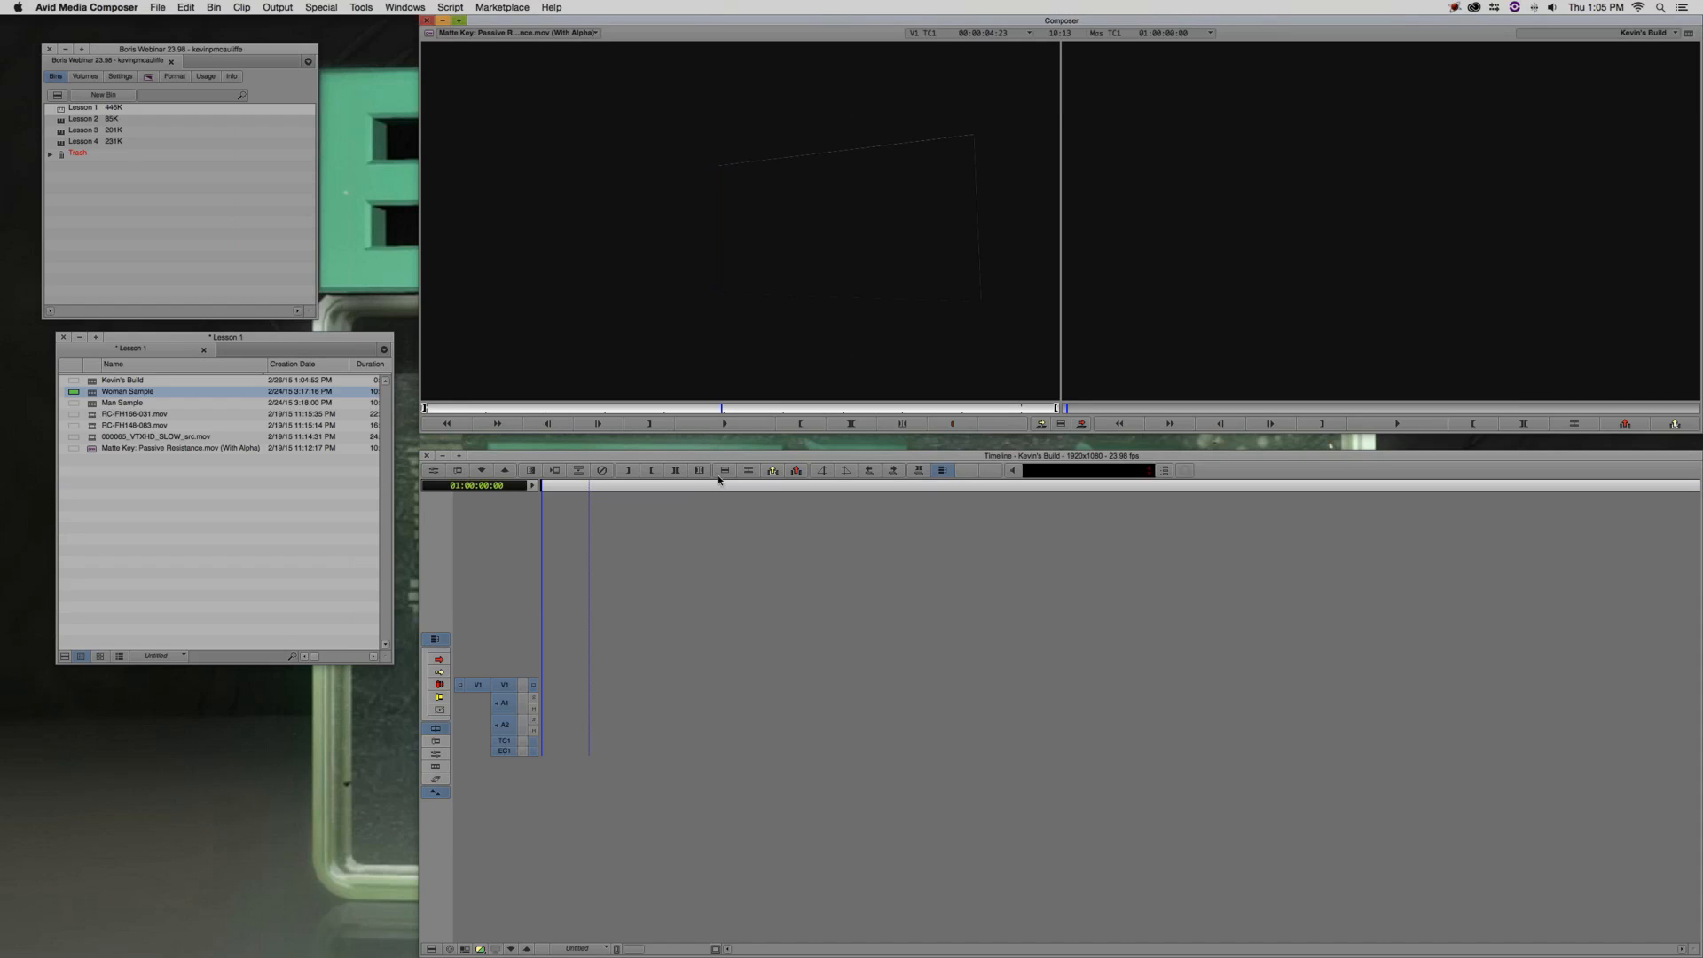
Add two video tracks to the sequence and leave only V2 enabled among the video and audio tracks
click(1175, 343)
key(super+y)
key(super+y)
click(507, 741)
click(507, 719)
click(506, 701)
click(507, 671)
click(697, 306)
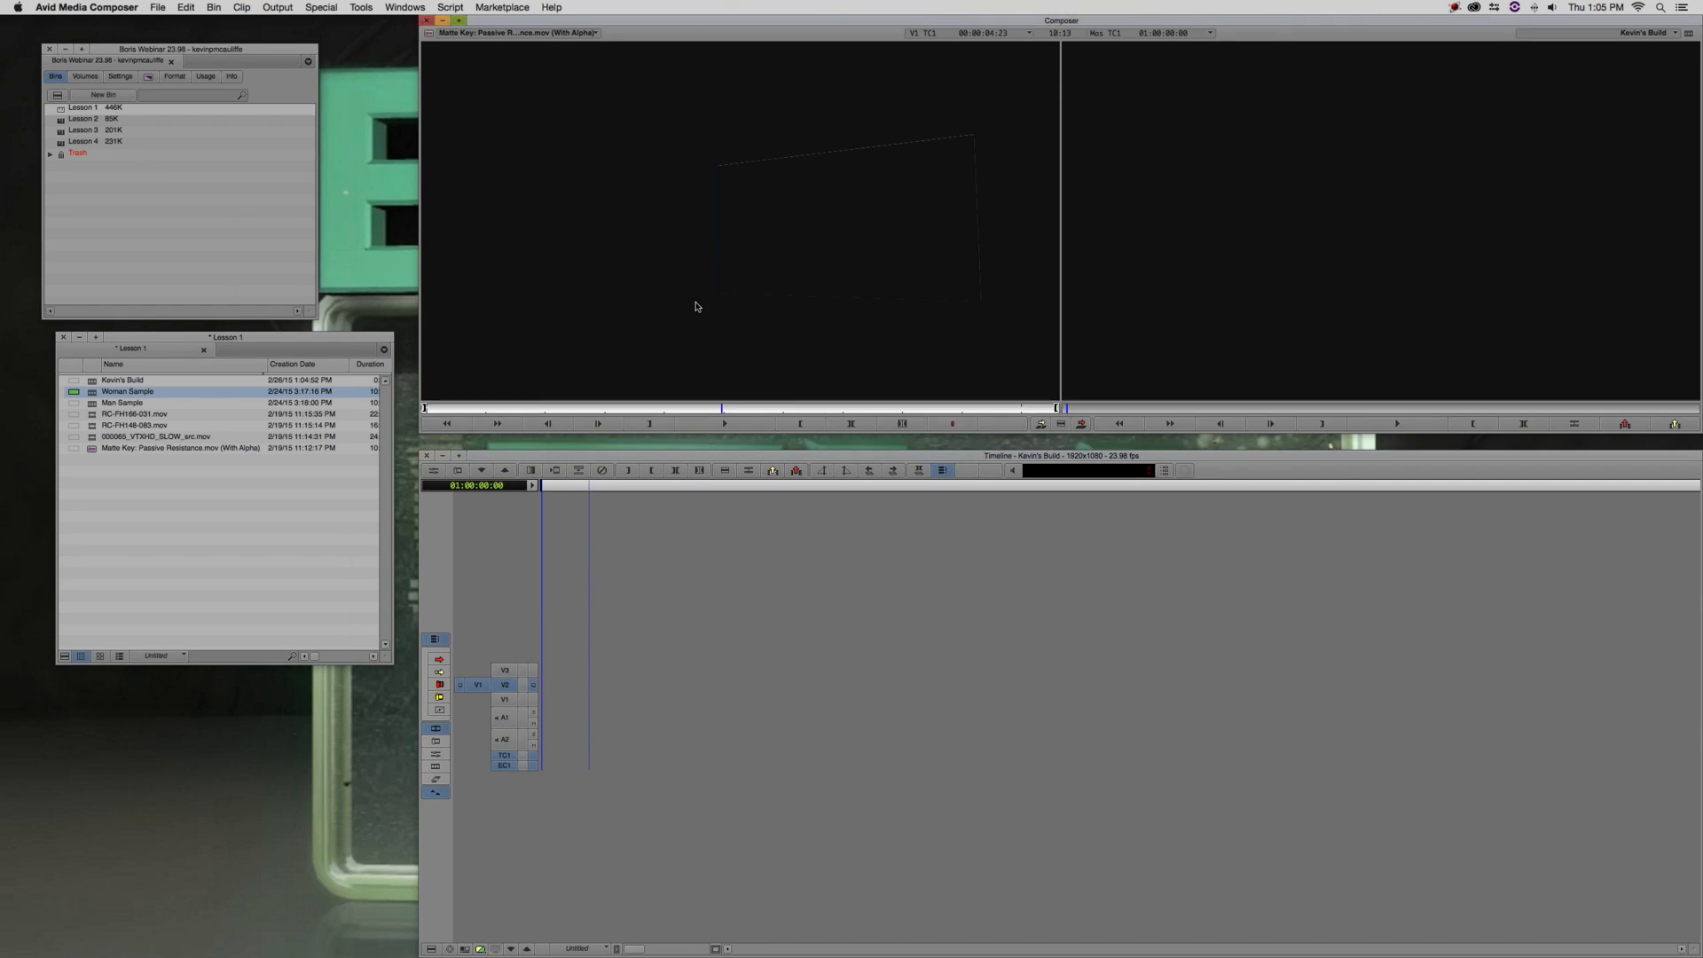
Overwrite the Passive Resistance.mov matte key clip onto track V2 and park near the middle of it
key(b)
click(829, 698)
drag(829, 698, 849, 695)
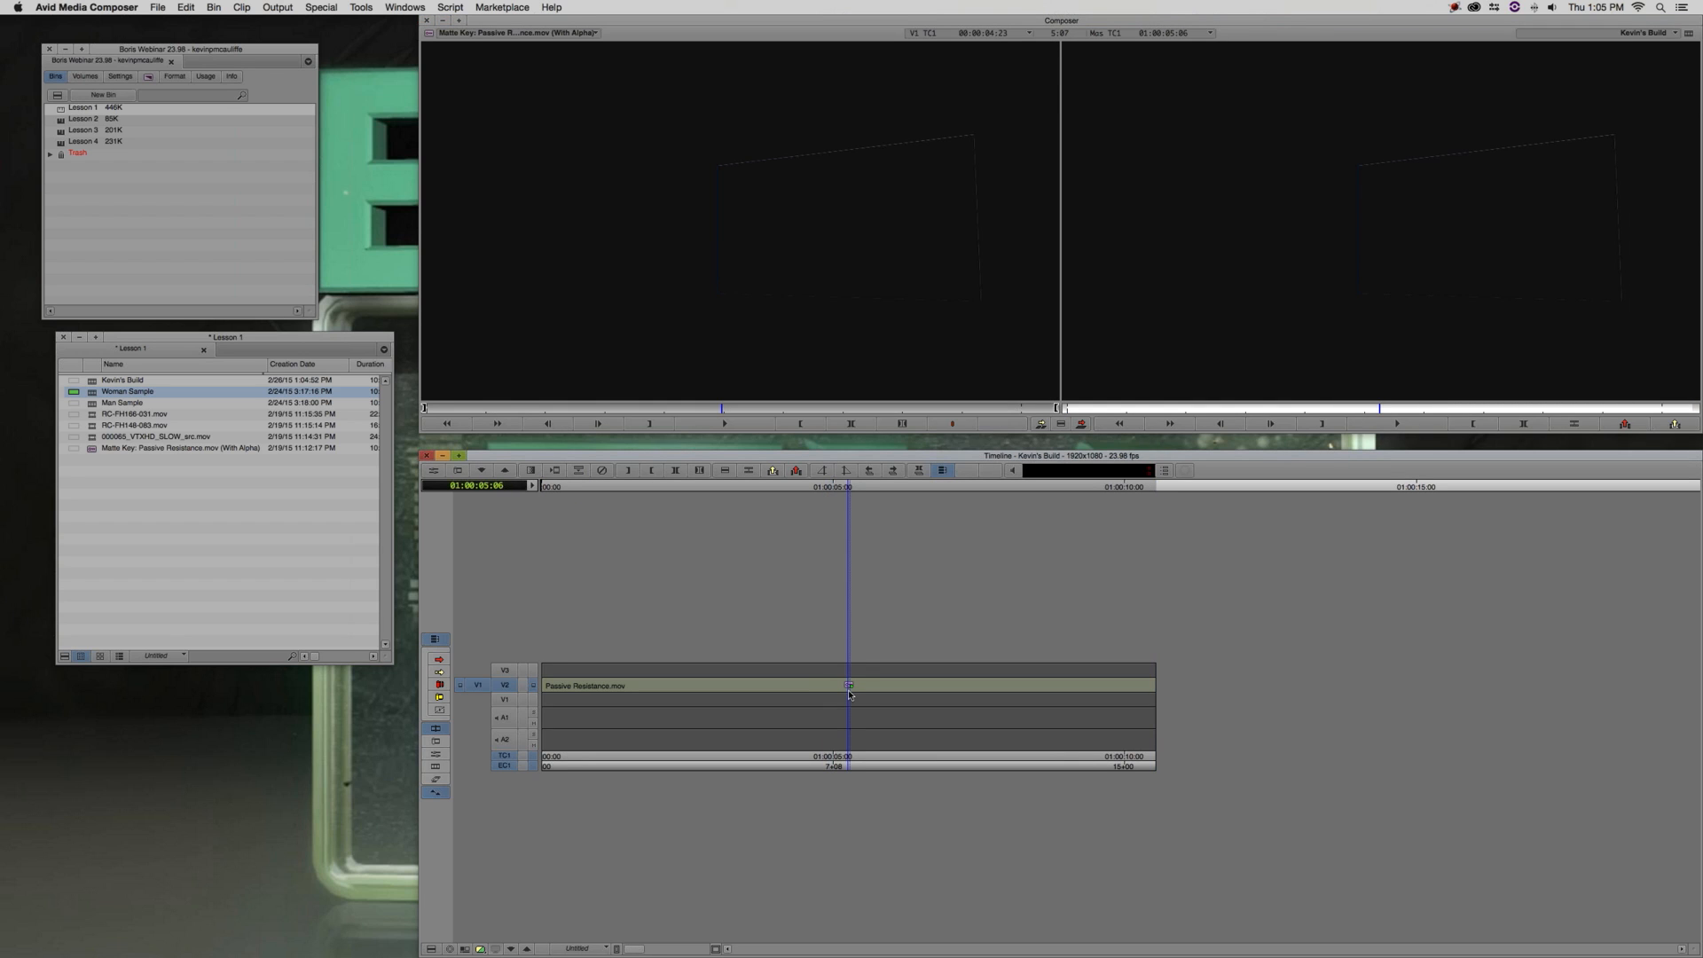
Invert the key in the Matte Key effect of the V2 clip and close the Effect Editor
double_click(849, 689)
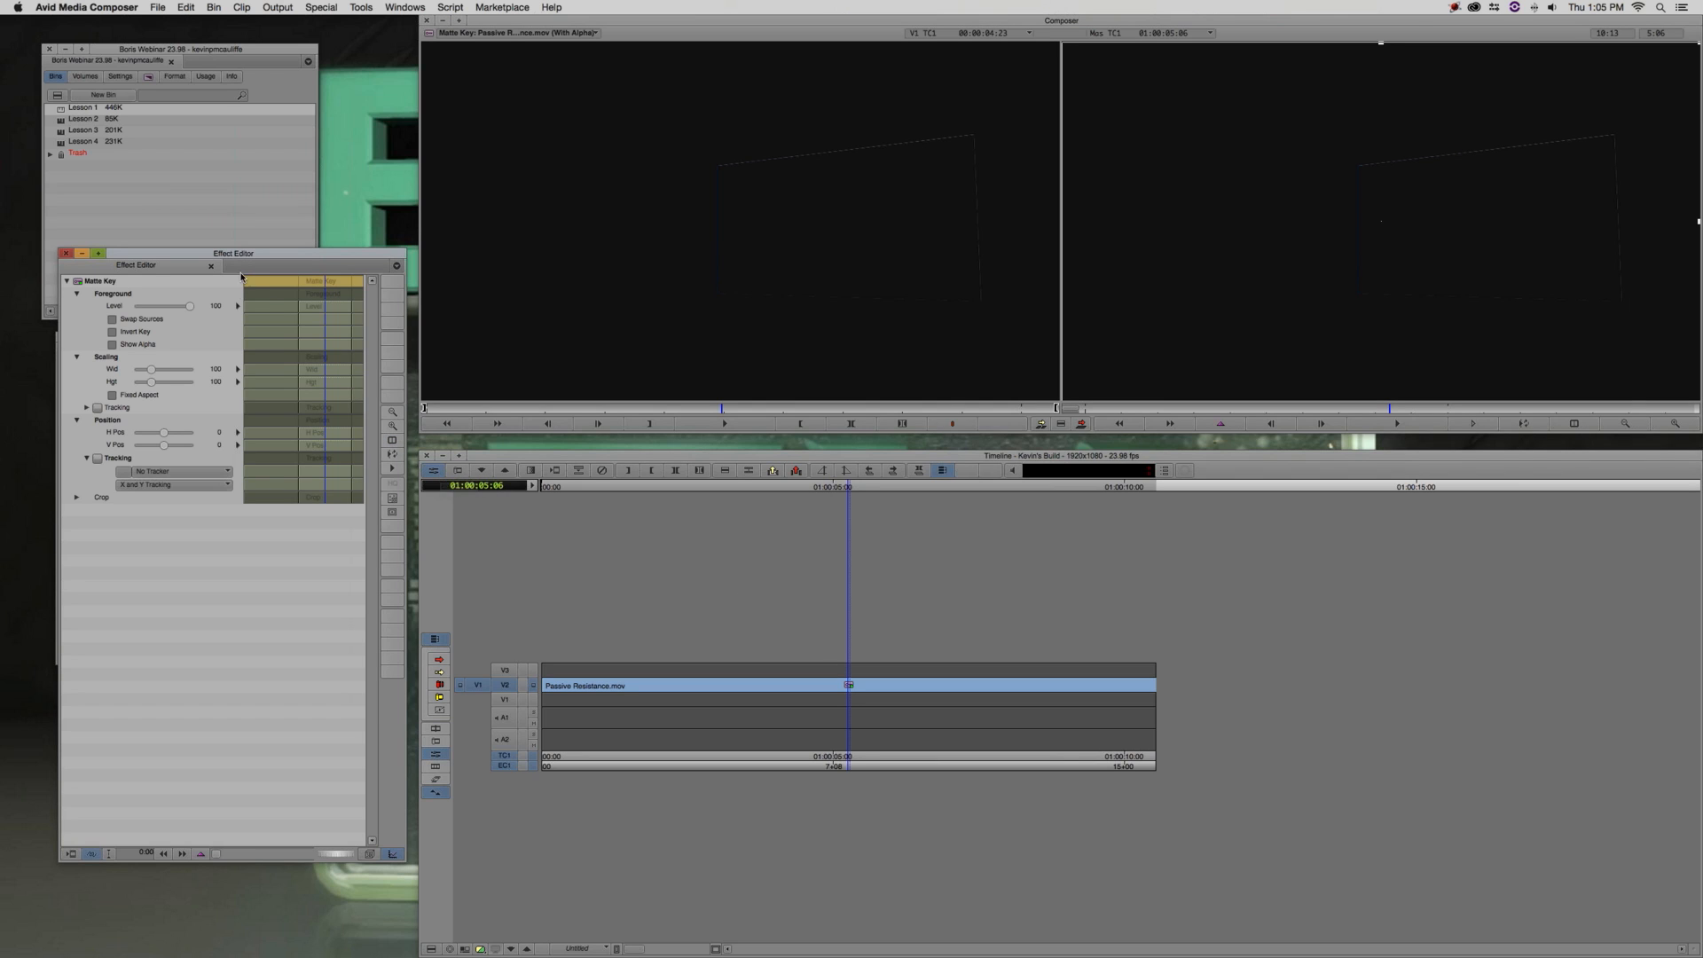
drag(239, 251, 238, 214)
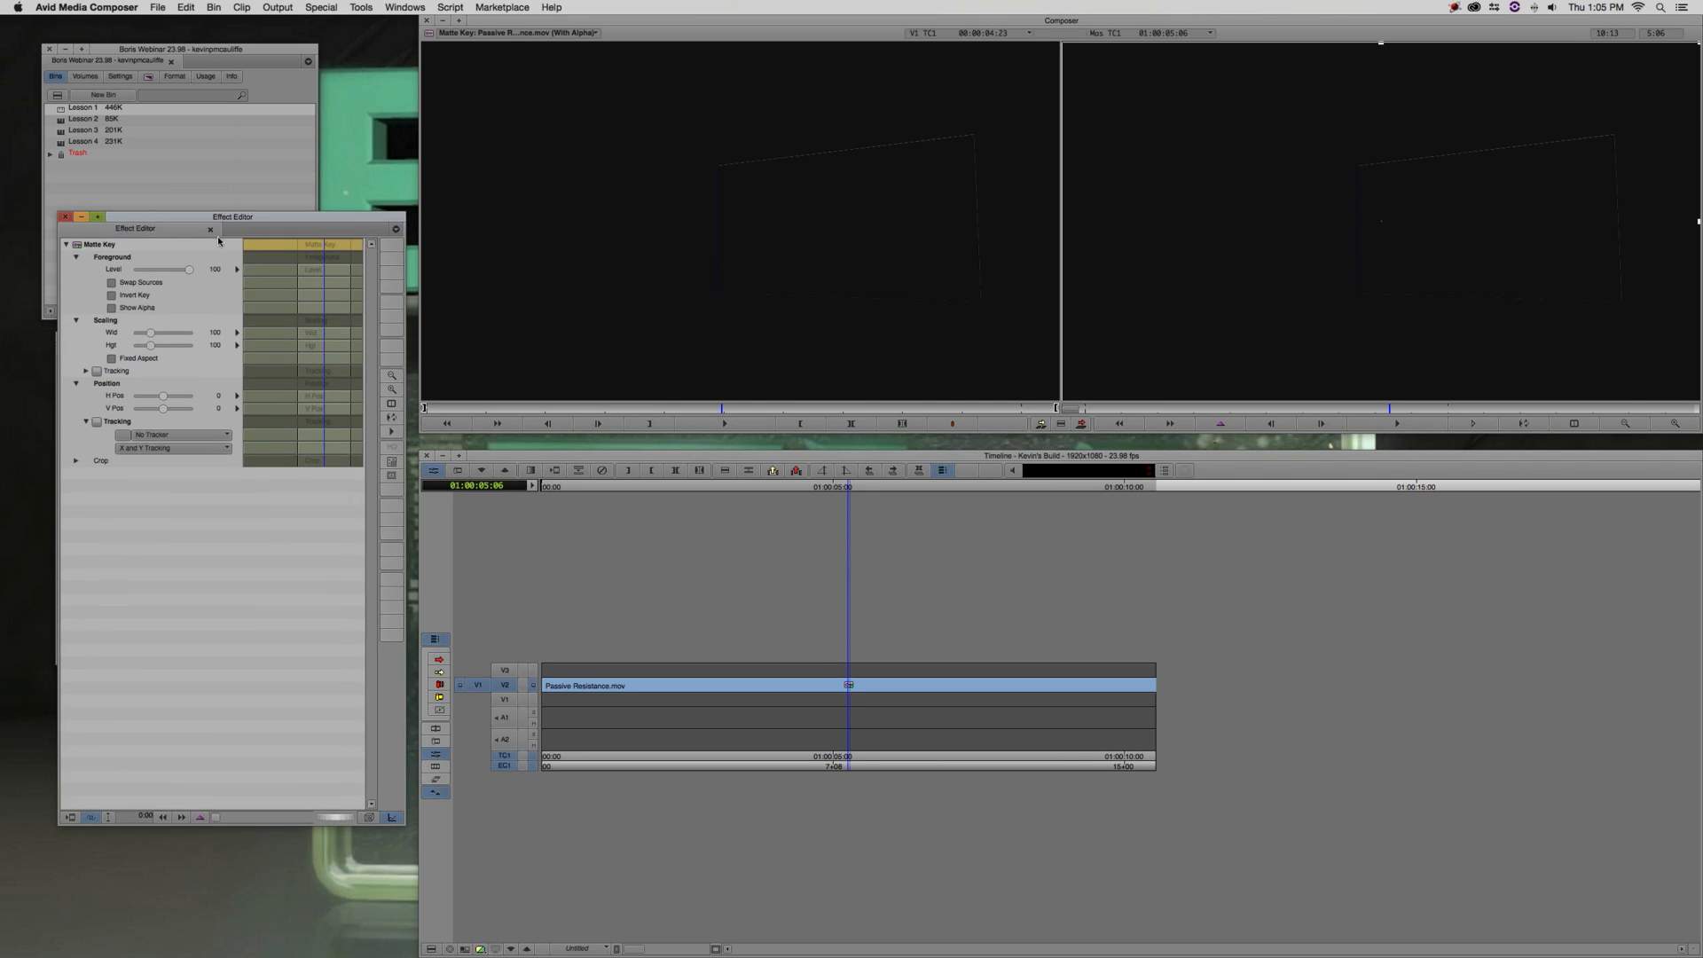
click(111, 296)
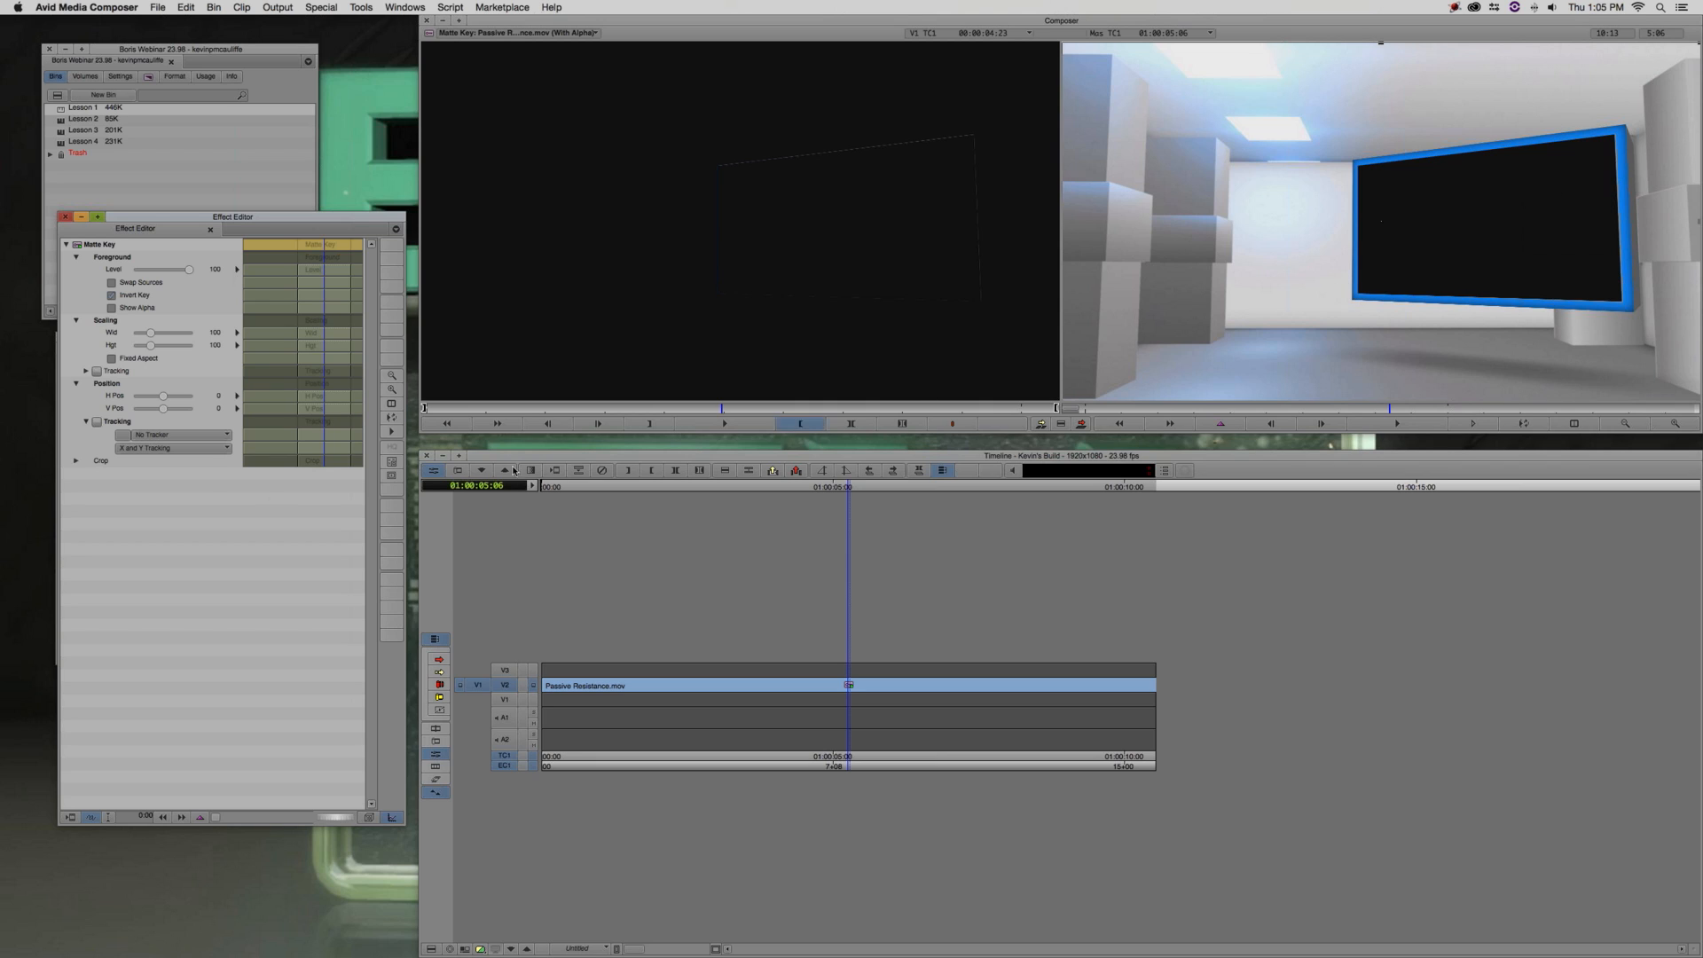
click(66, 217)
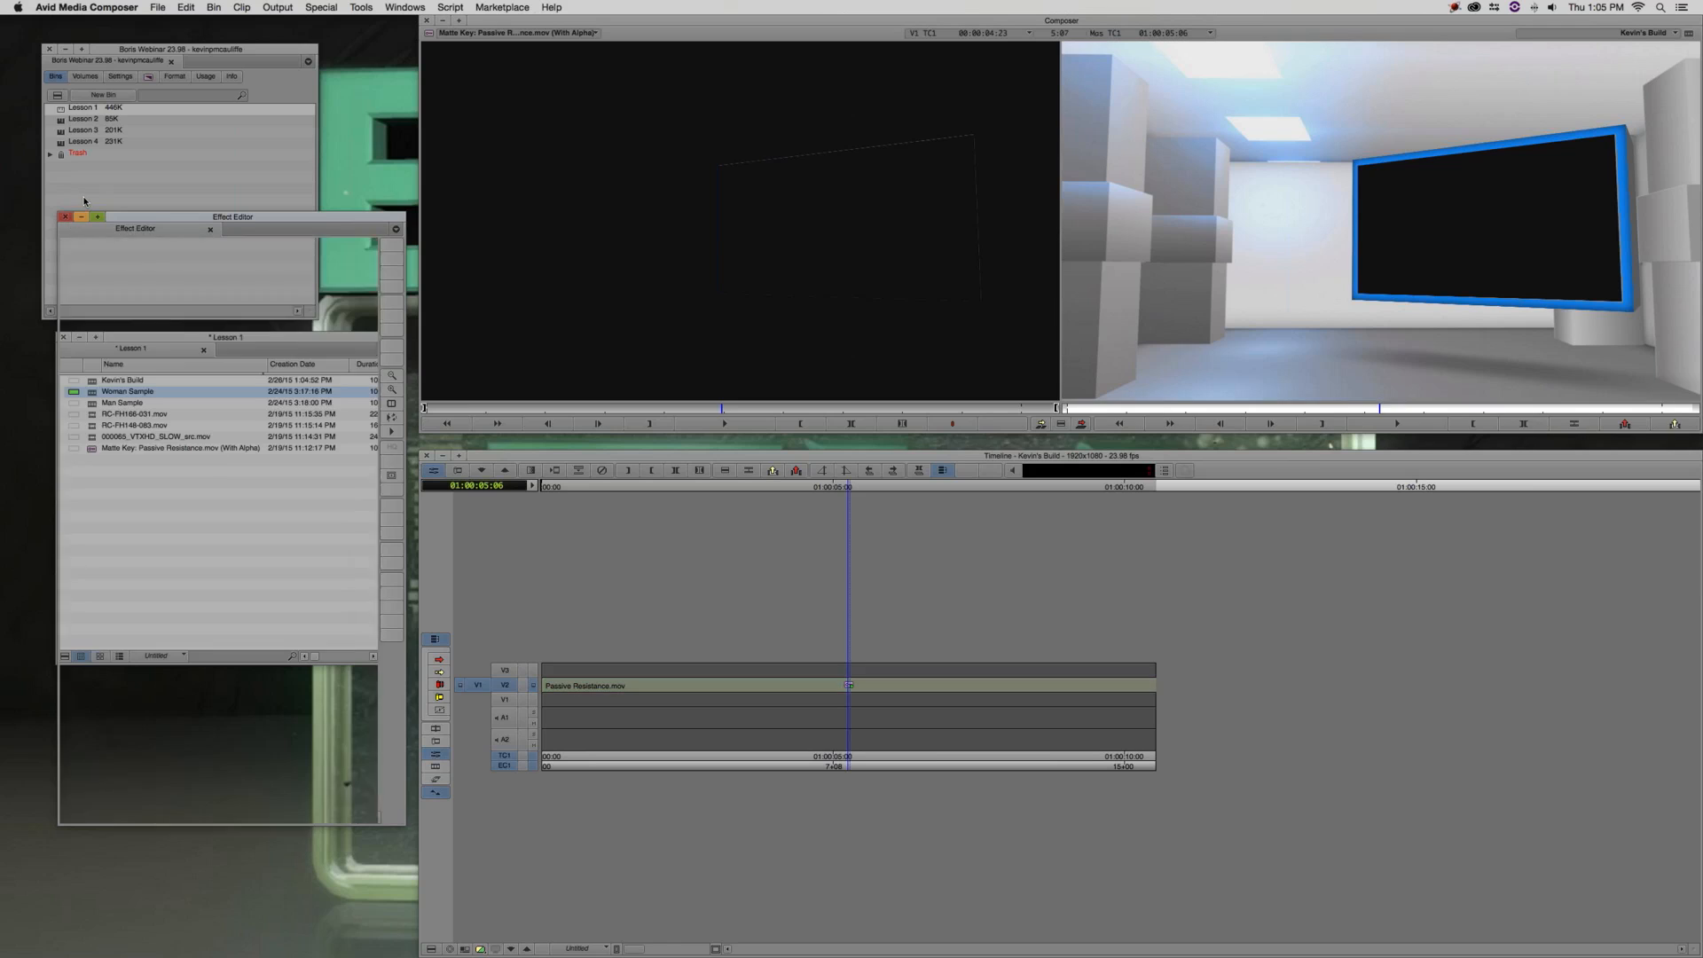
Overwrite 000065_VTXHD_SLOW_src.mov onto track V1 beneath the matte key clip
click(92, 435)
drag(669, 268, 666, 262)
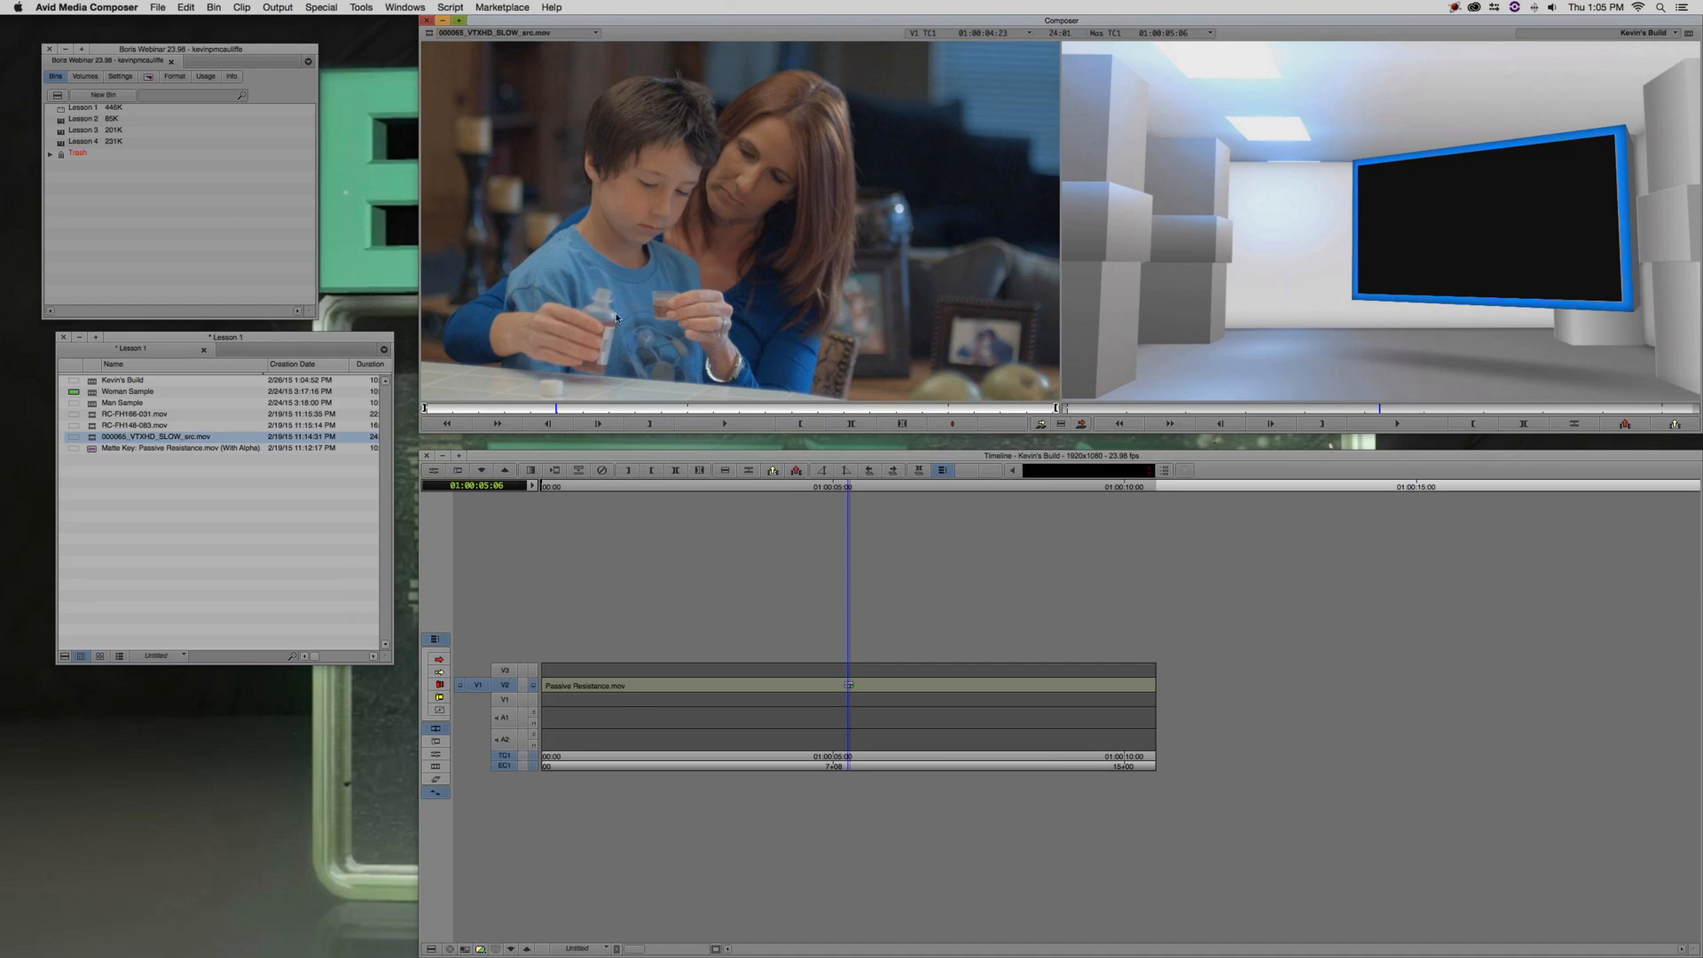
click(622, 706)
click(504, 699)
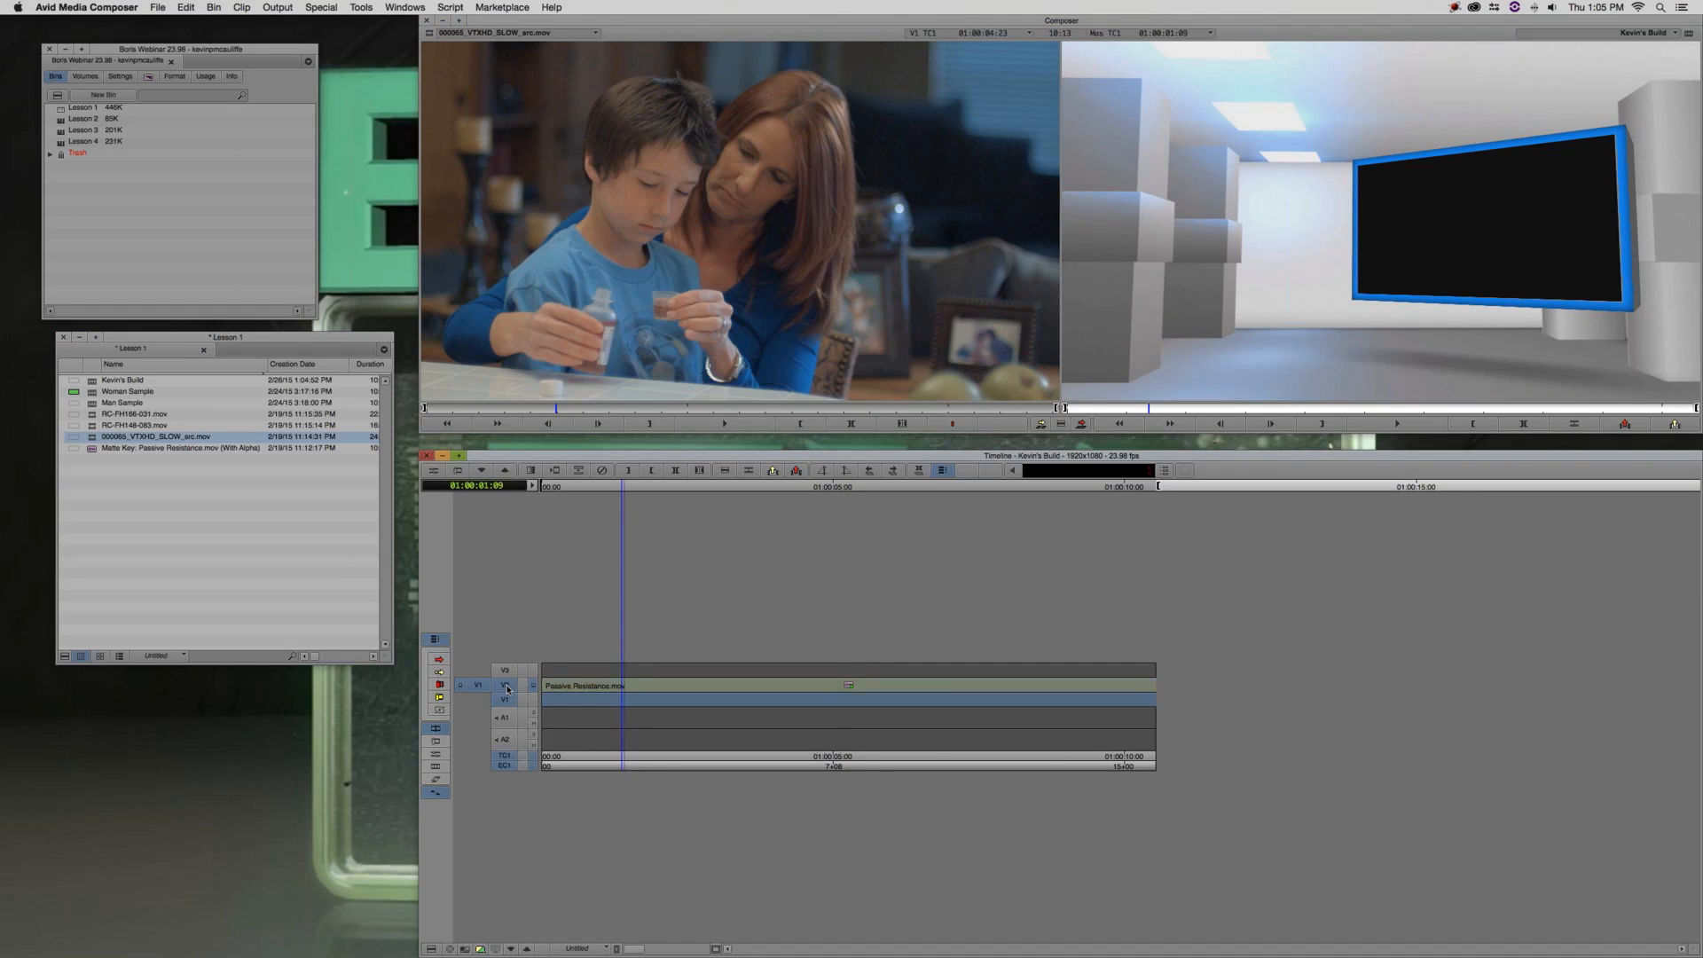
key(b)
click(642, 696)
click(533, 686)
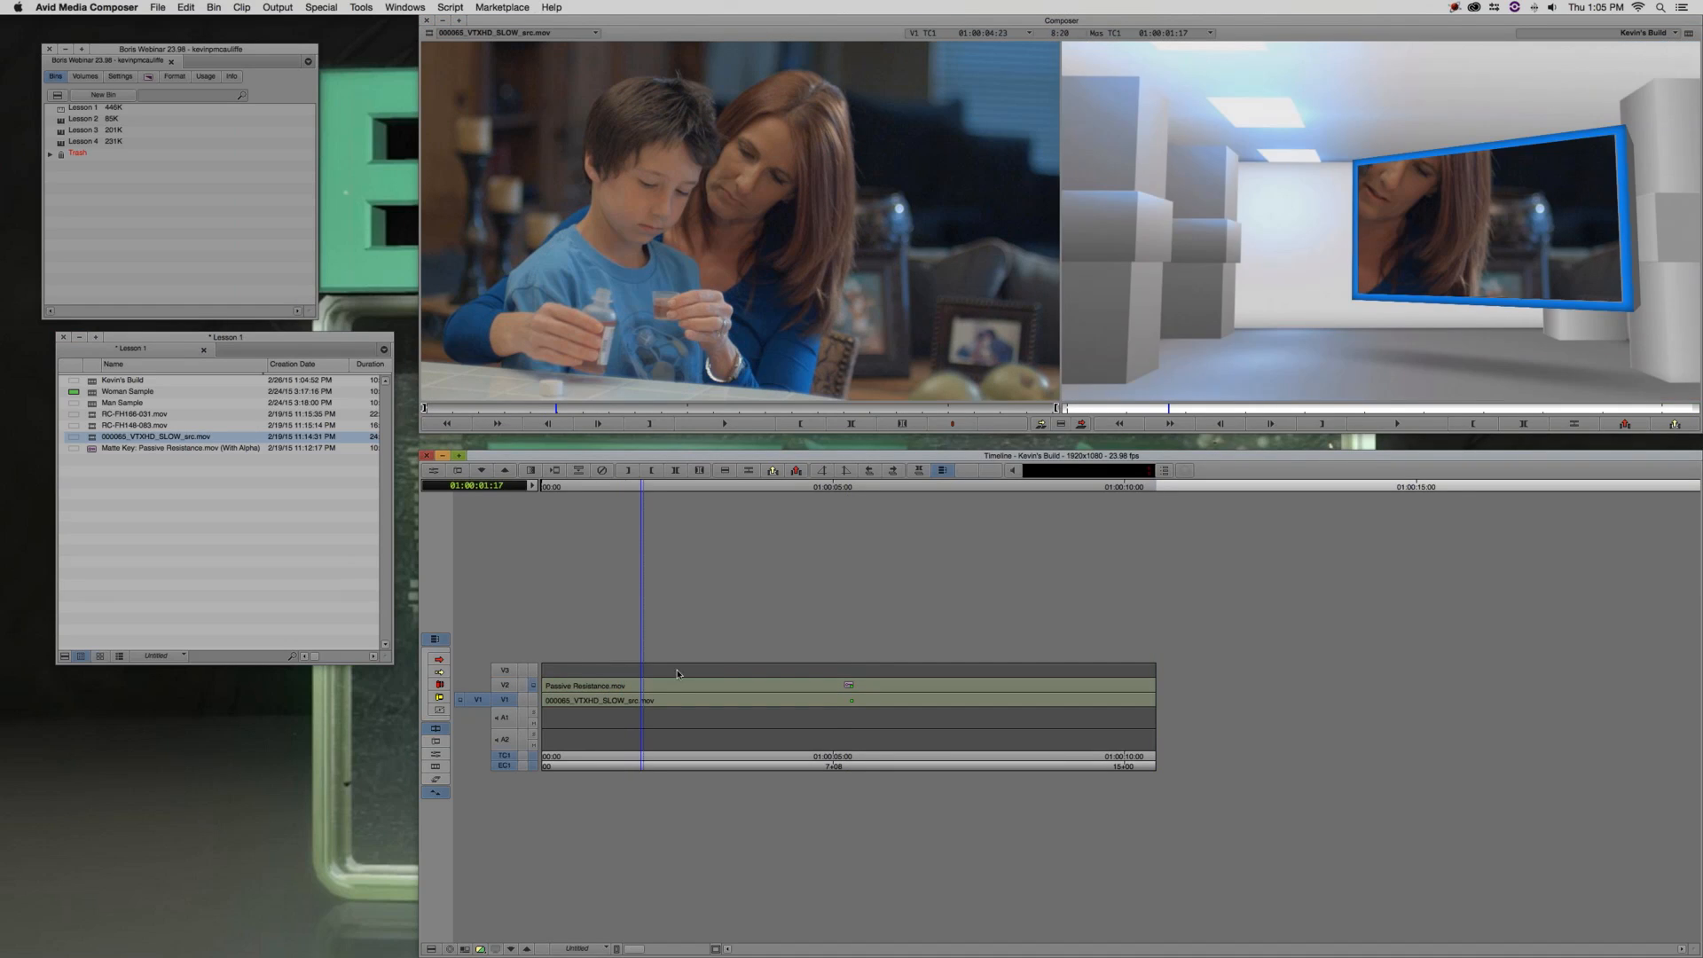
Apply the 3D Warp effect from the Blend category to the V1 clip and show its parameters in the Effect Editor
key(space)
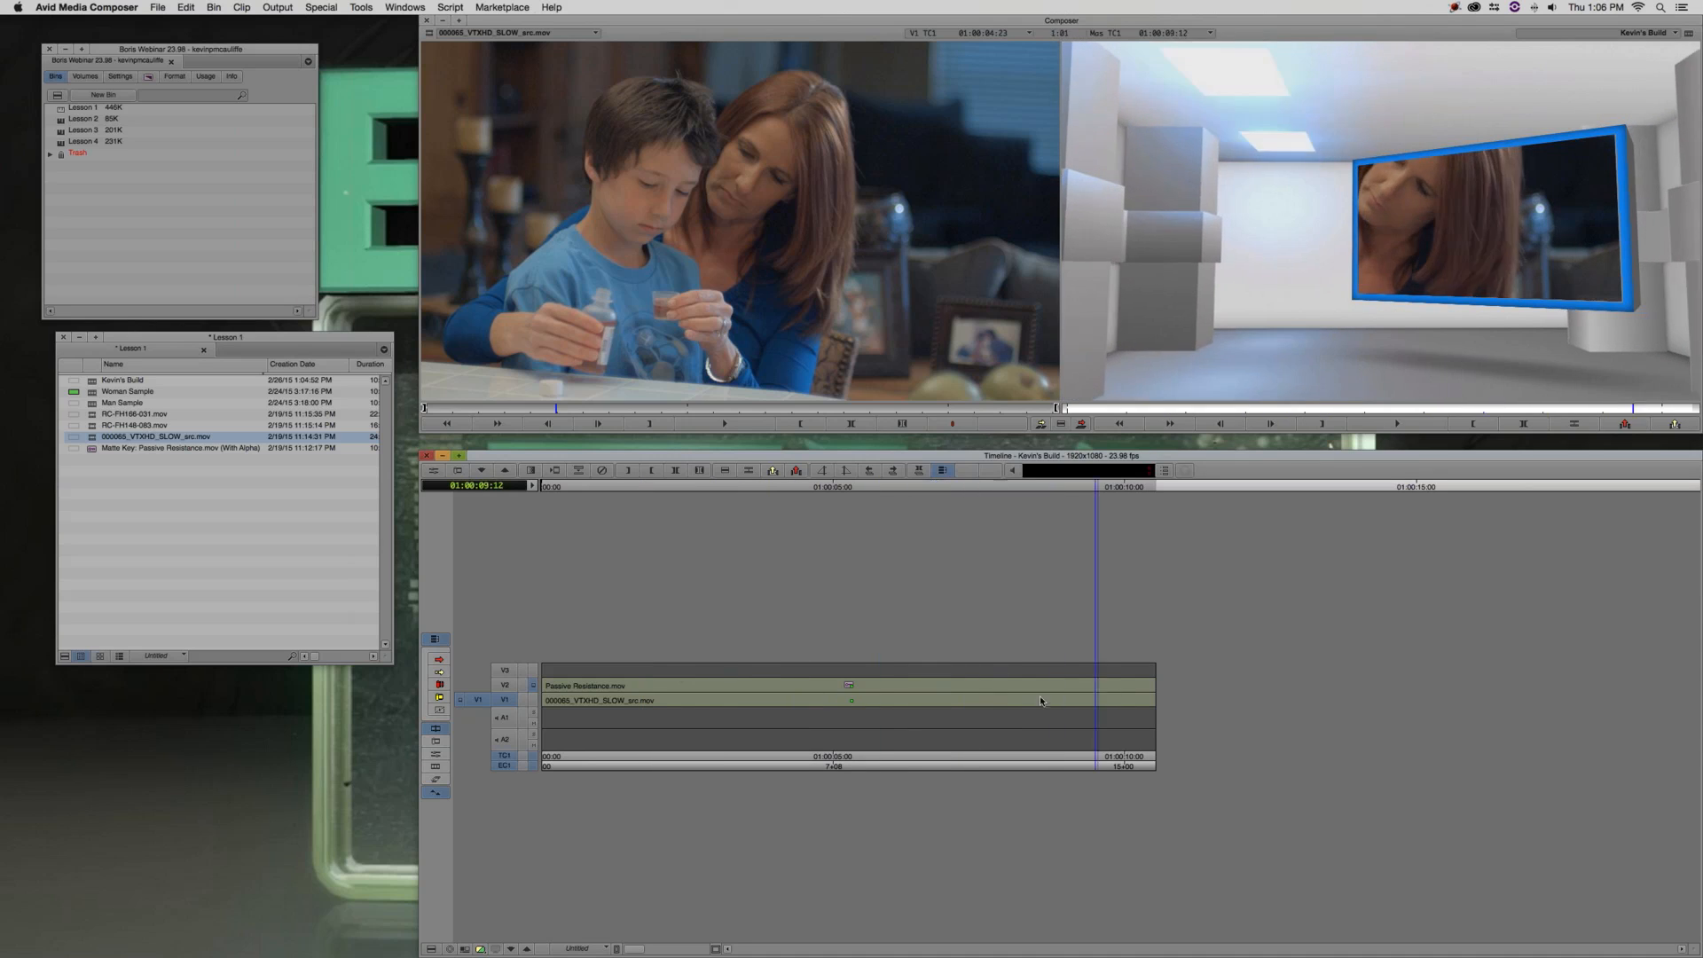
drag(692, 707, 783, 723)
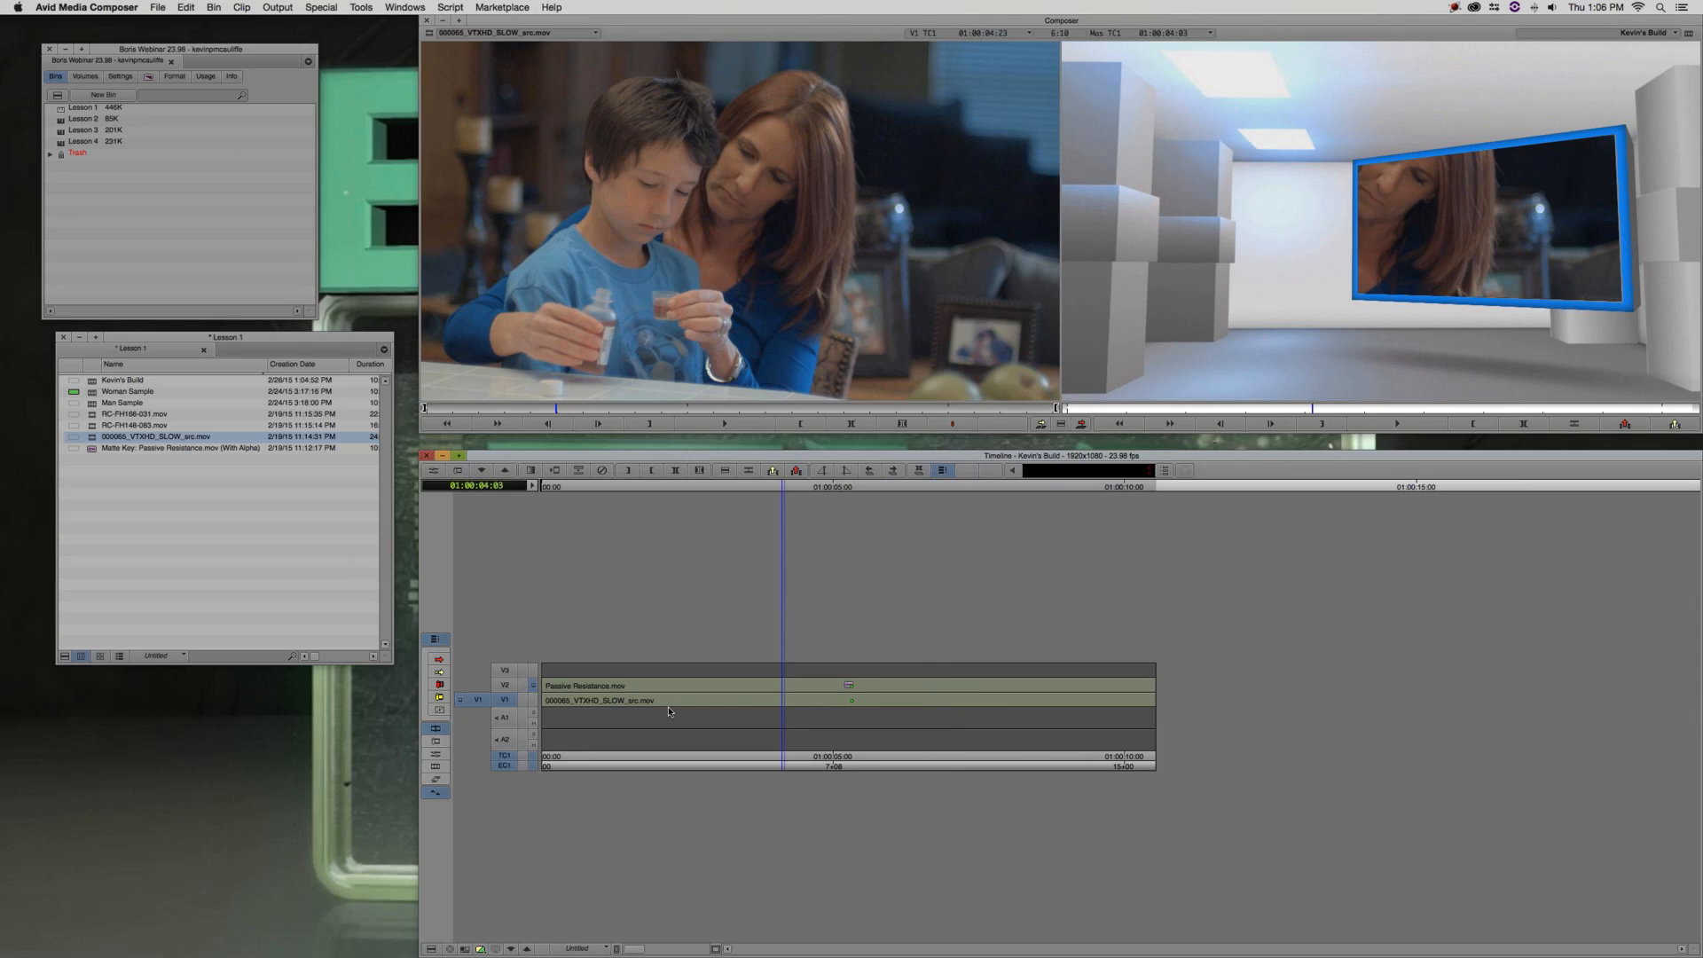
mouse_move(665, 705)
mouse_down()
mouse_move(627, 700)
mouse_move(646, 700)
mouse_up()
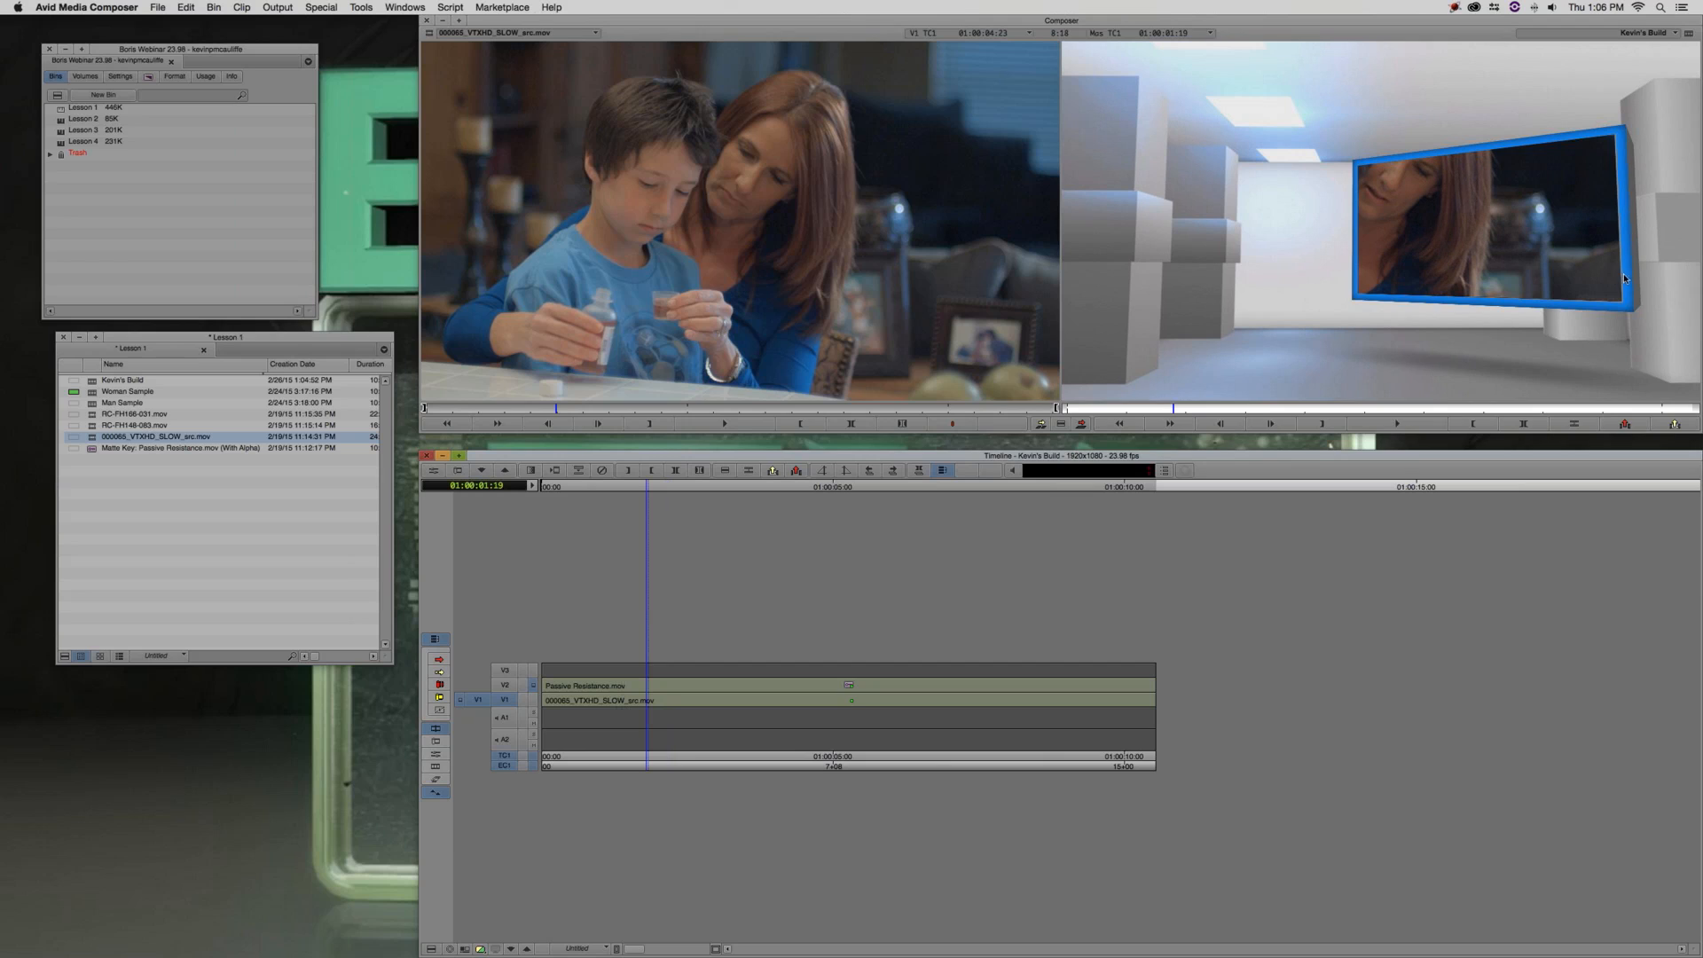
key(super+8)
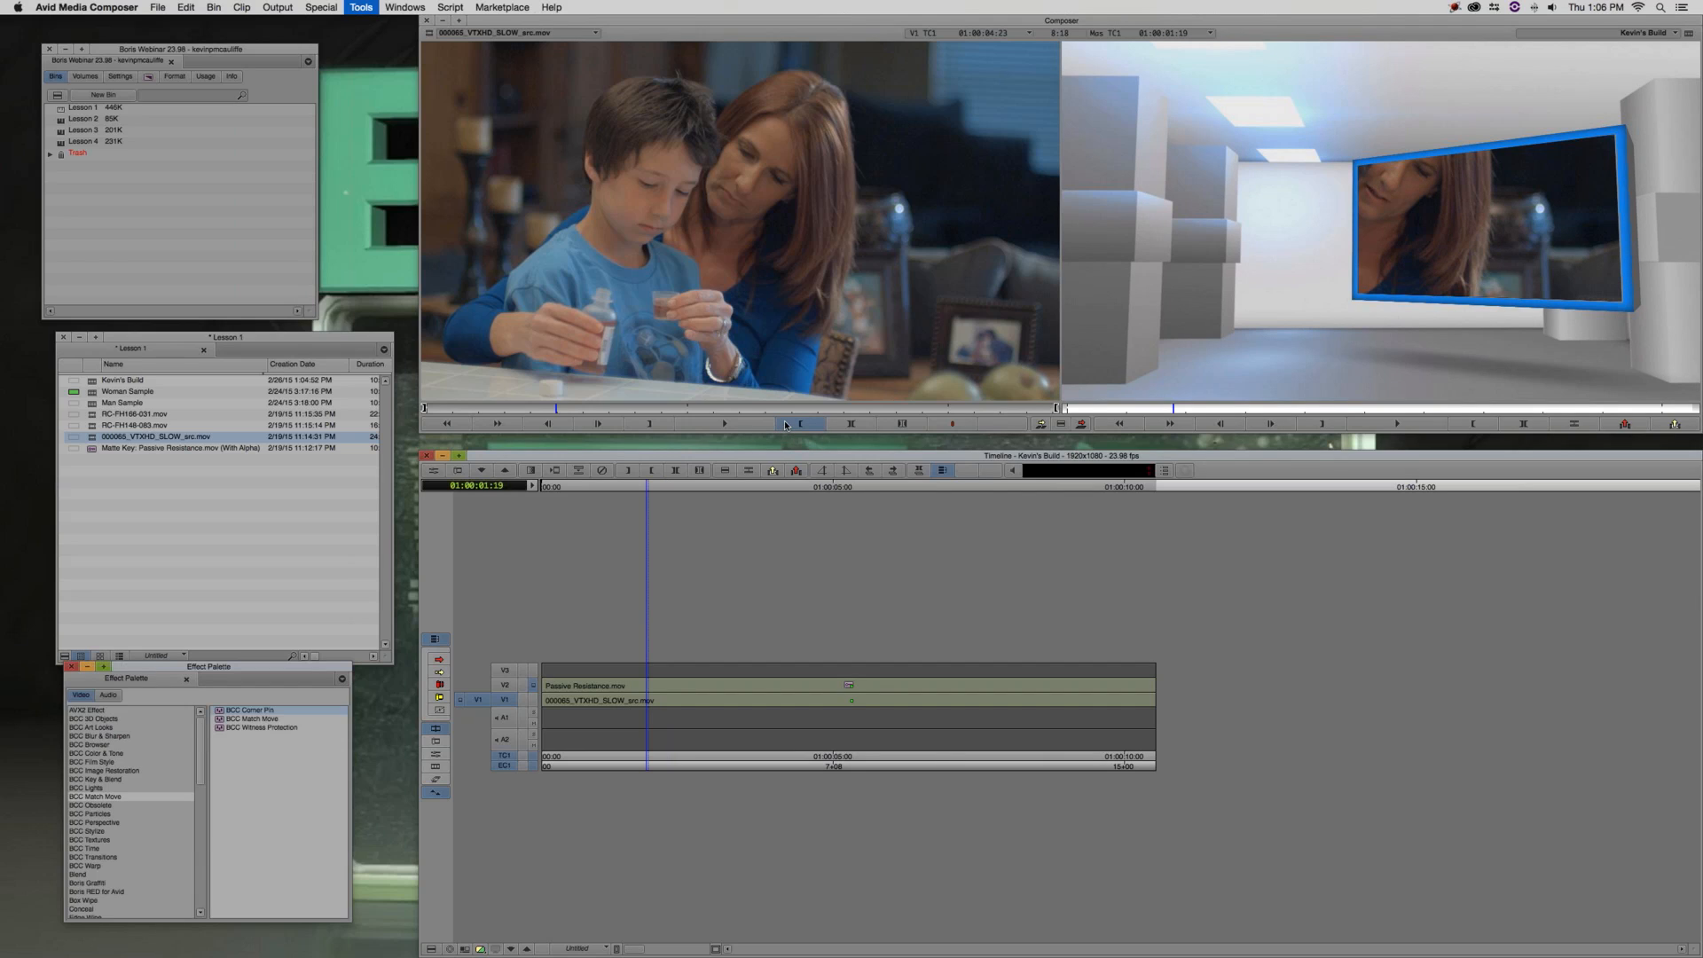
click(91, 876)
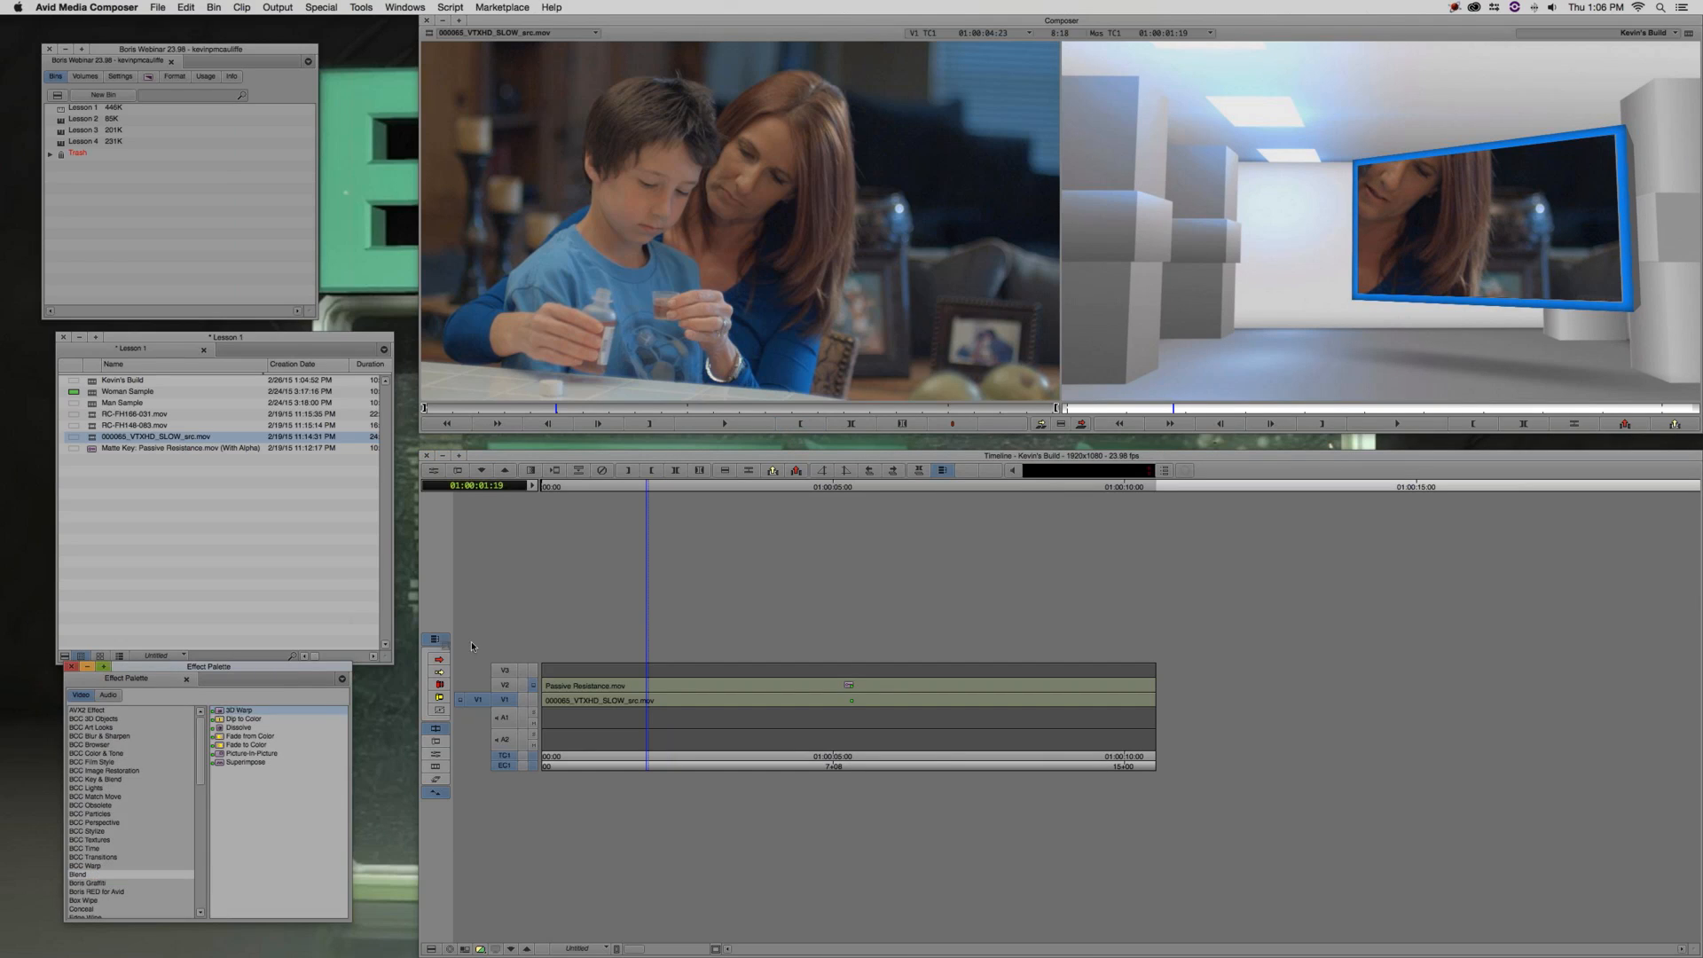
click(668, 702)
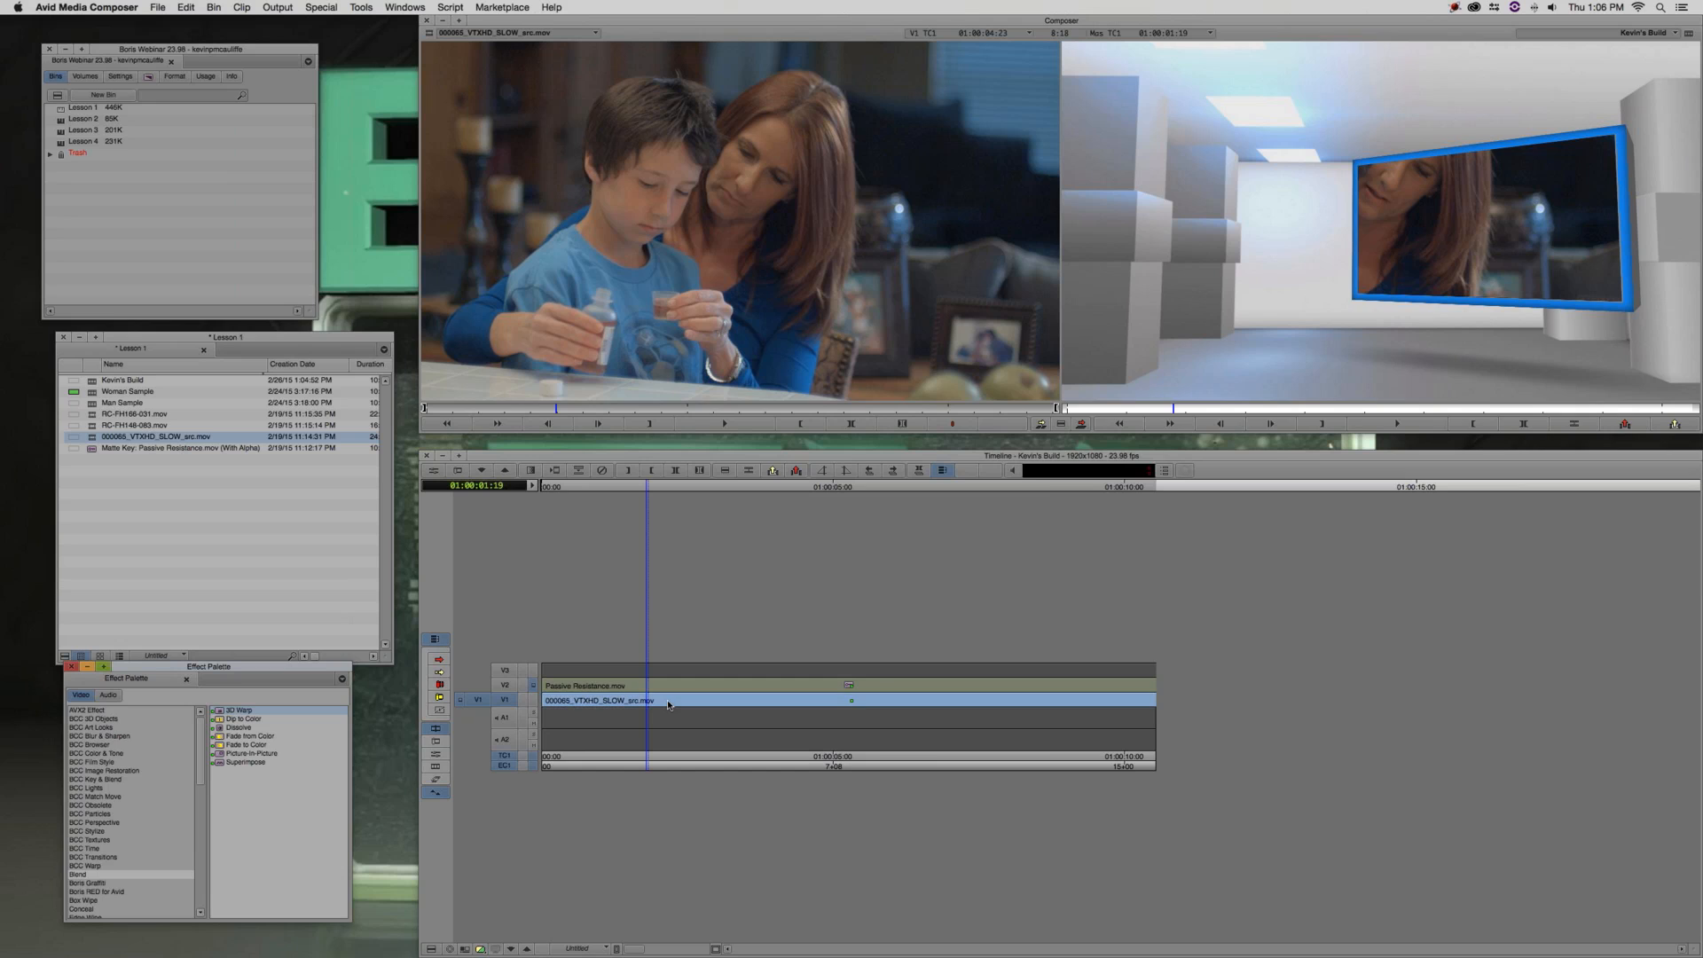
drag(669, 705, 672, 705)
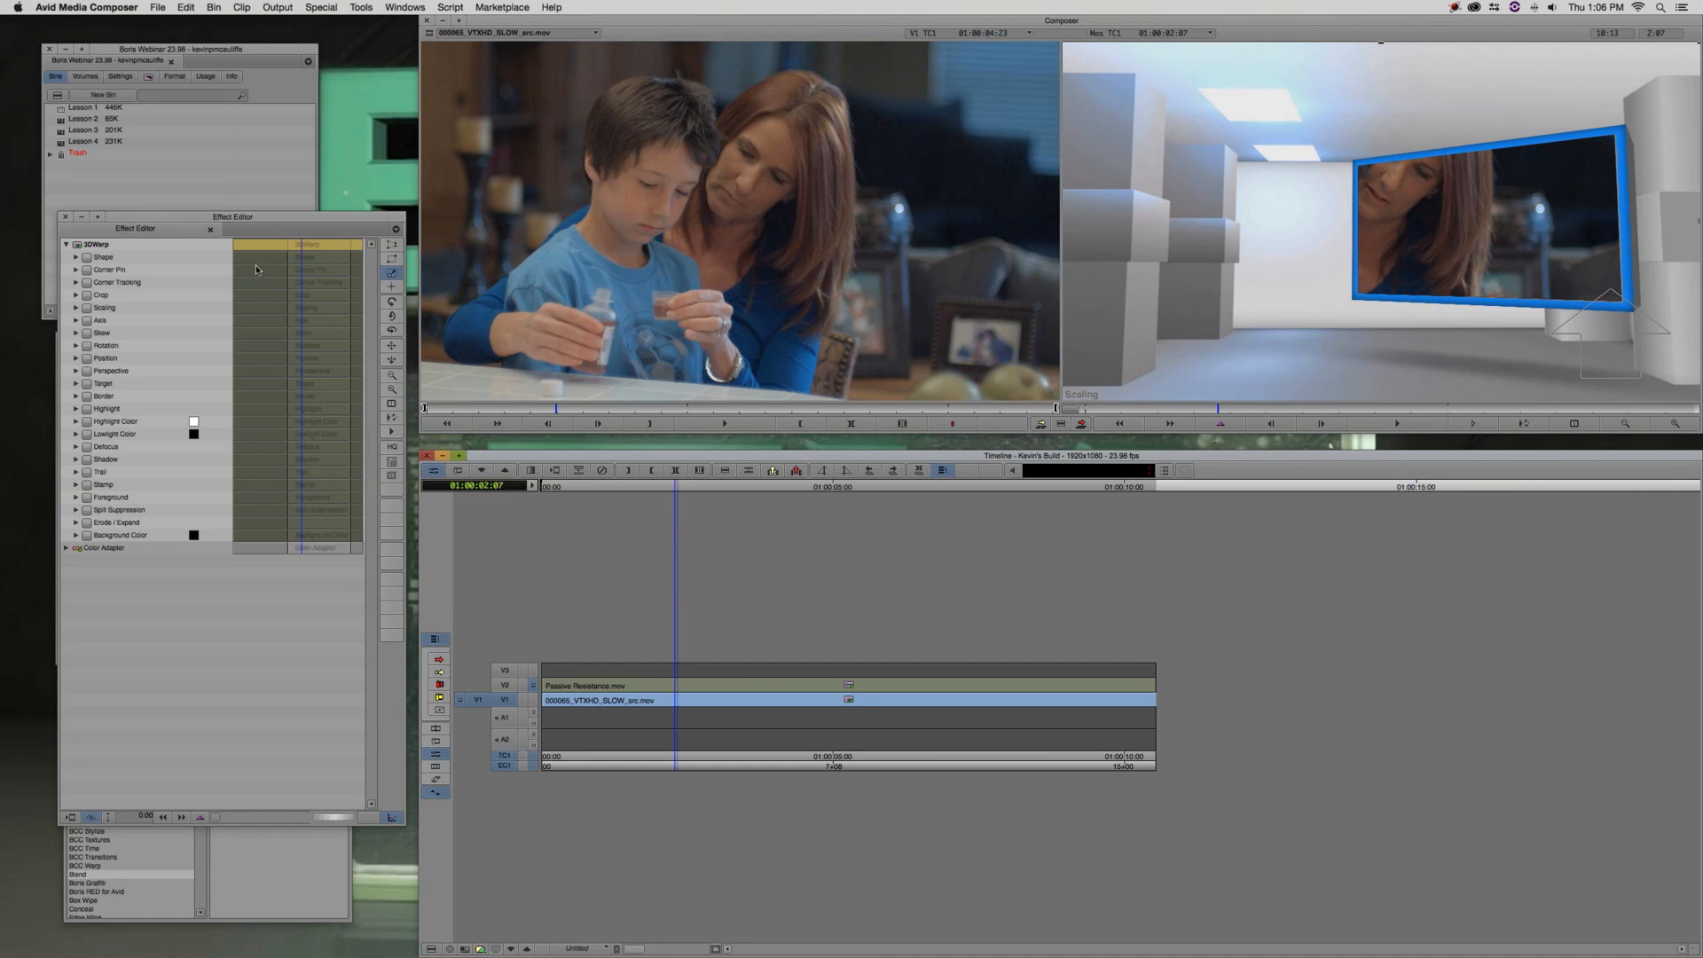
click(221, 232)
drag(217, 204, 217, 196)
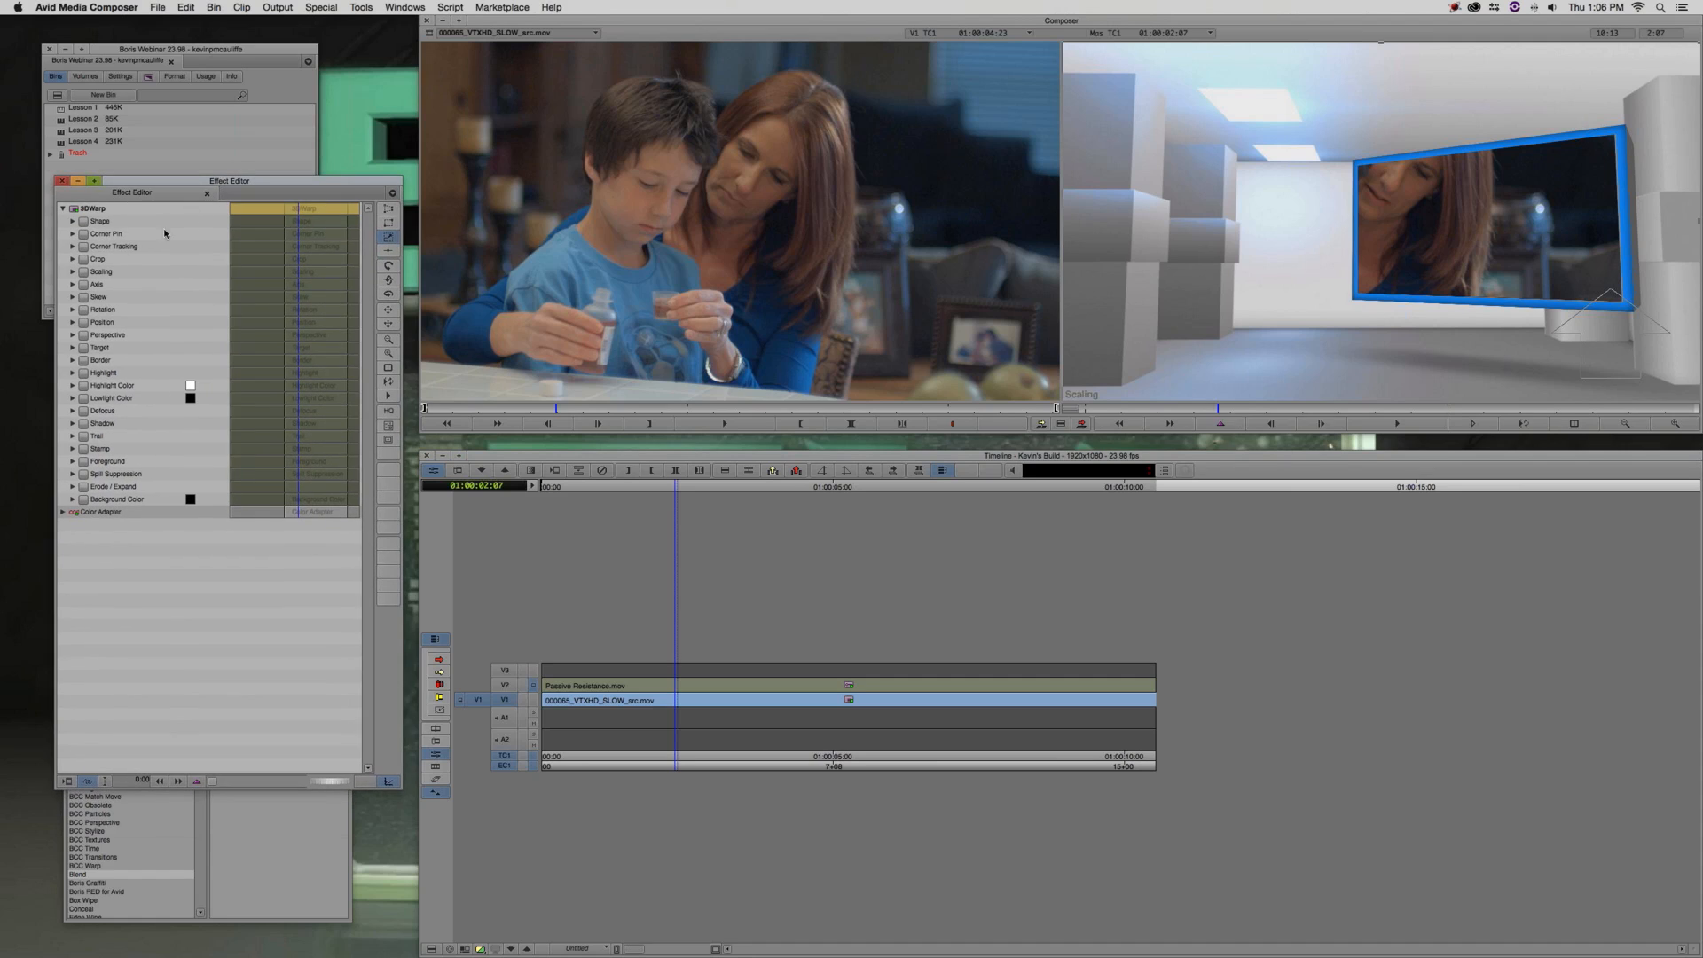
Corner pin the V1 clip so its four corners sit on the corners of the blue-framed screen
click(389, 208)
drag(1065, 50, 1354, 162)
drag(1065, 404, 1355, 298)
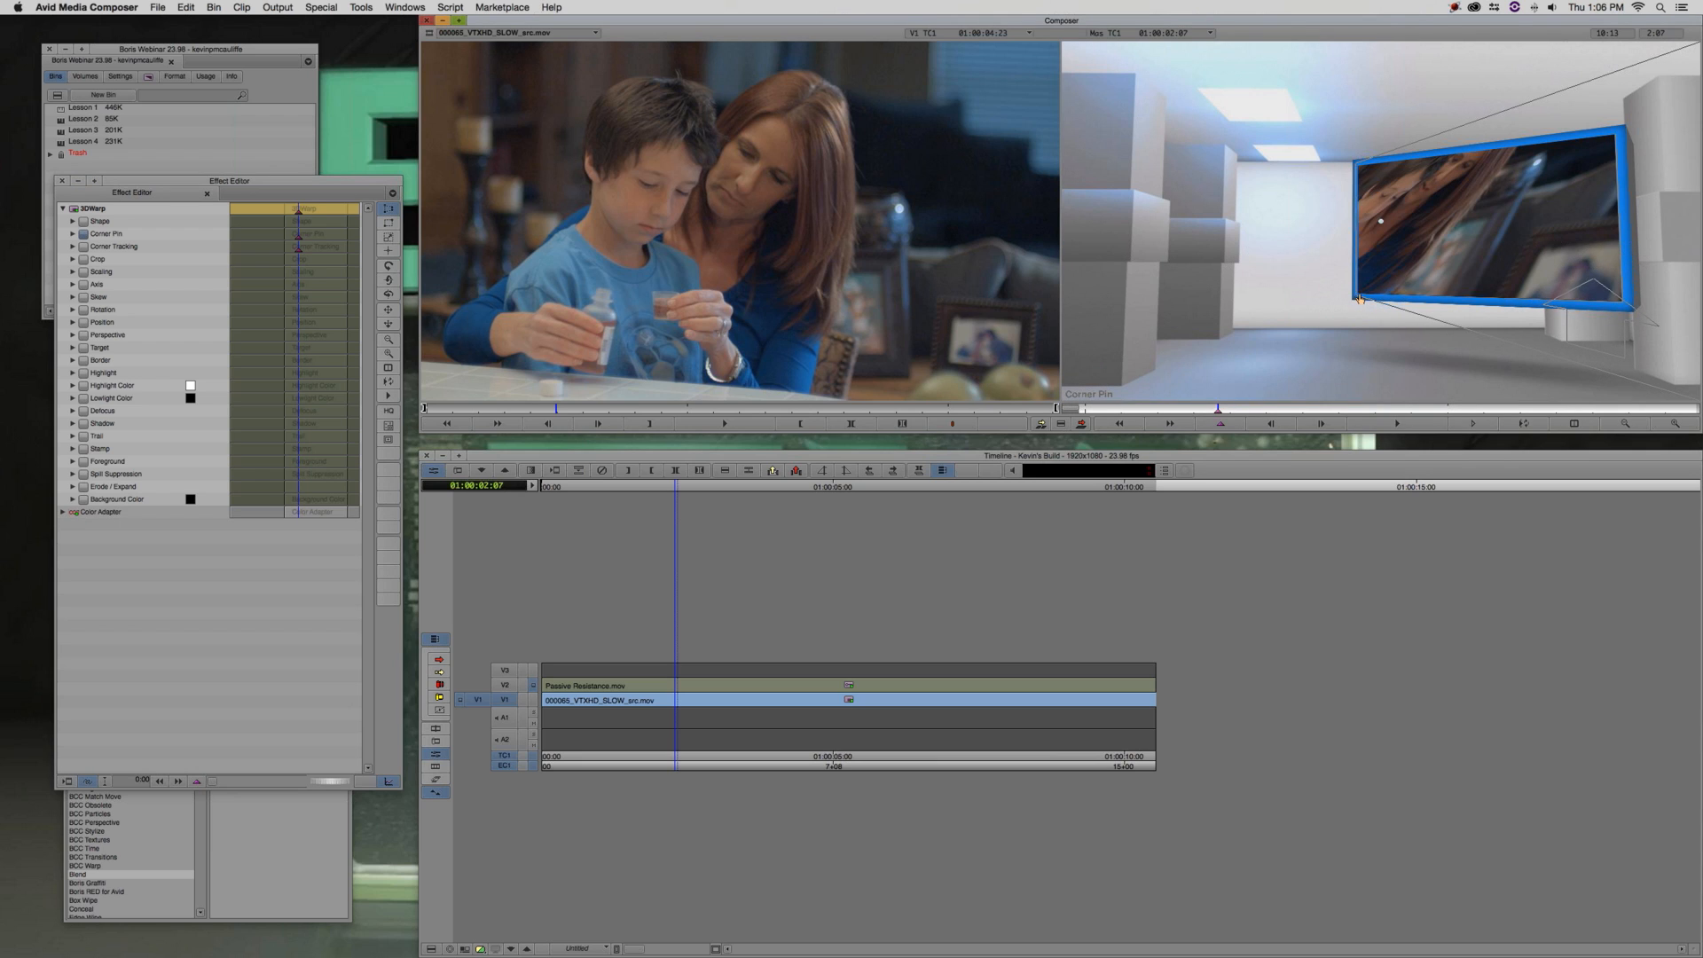
drag(1676, 381, 1696, 433)
drag(1628, 323, 1624, 301)
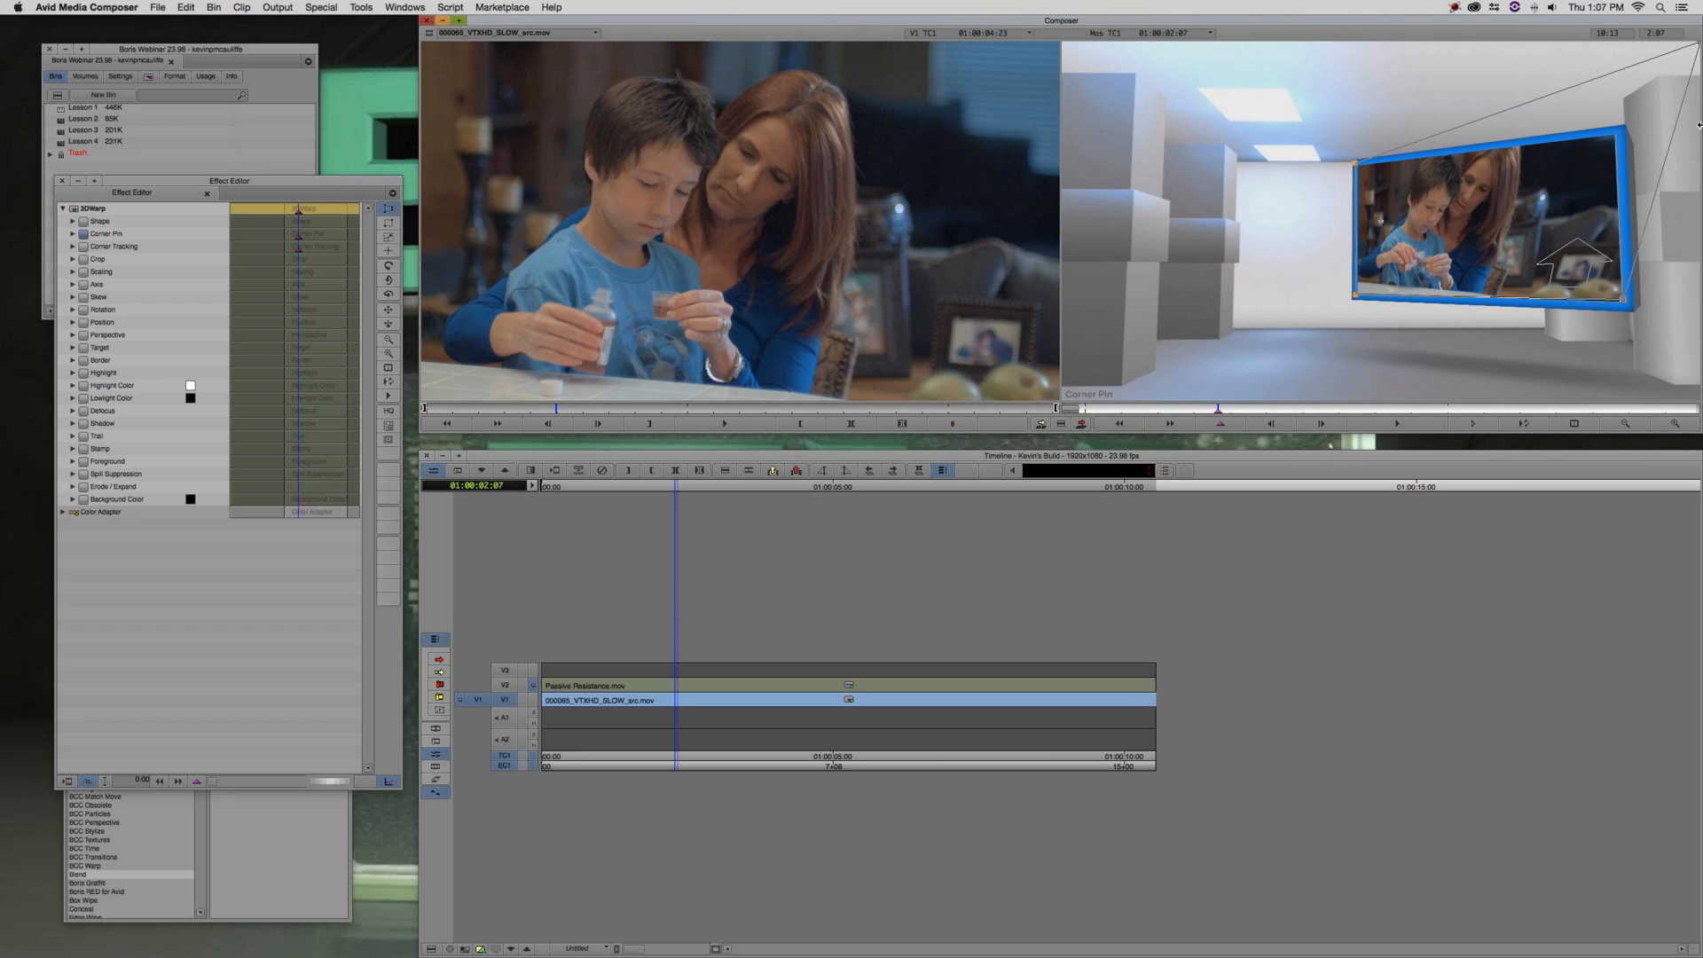
drag(1697, 37, 1620, 130)
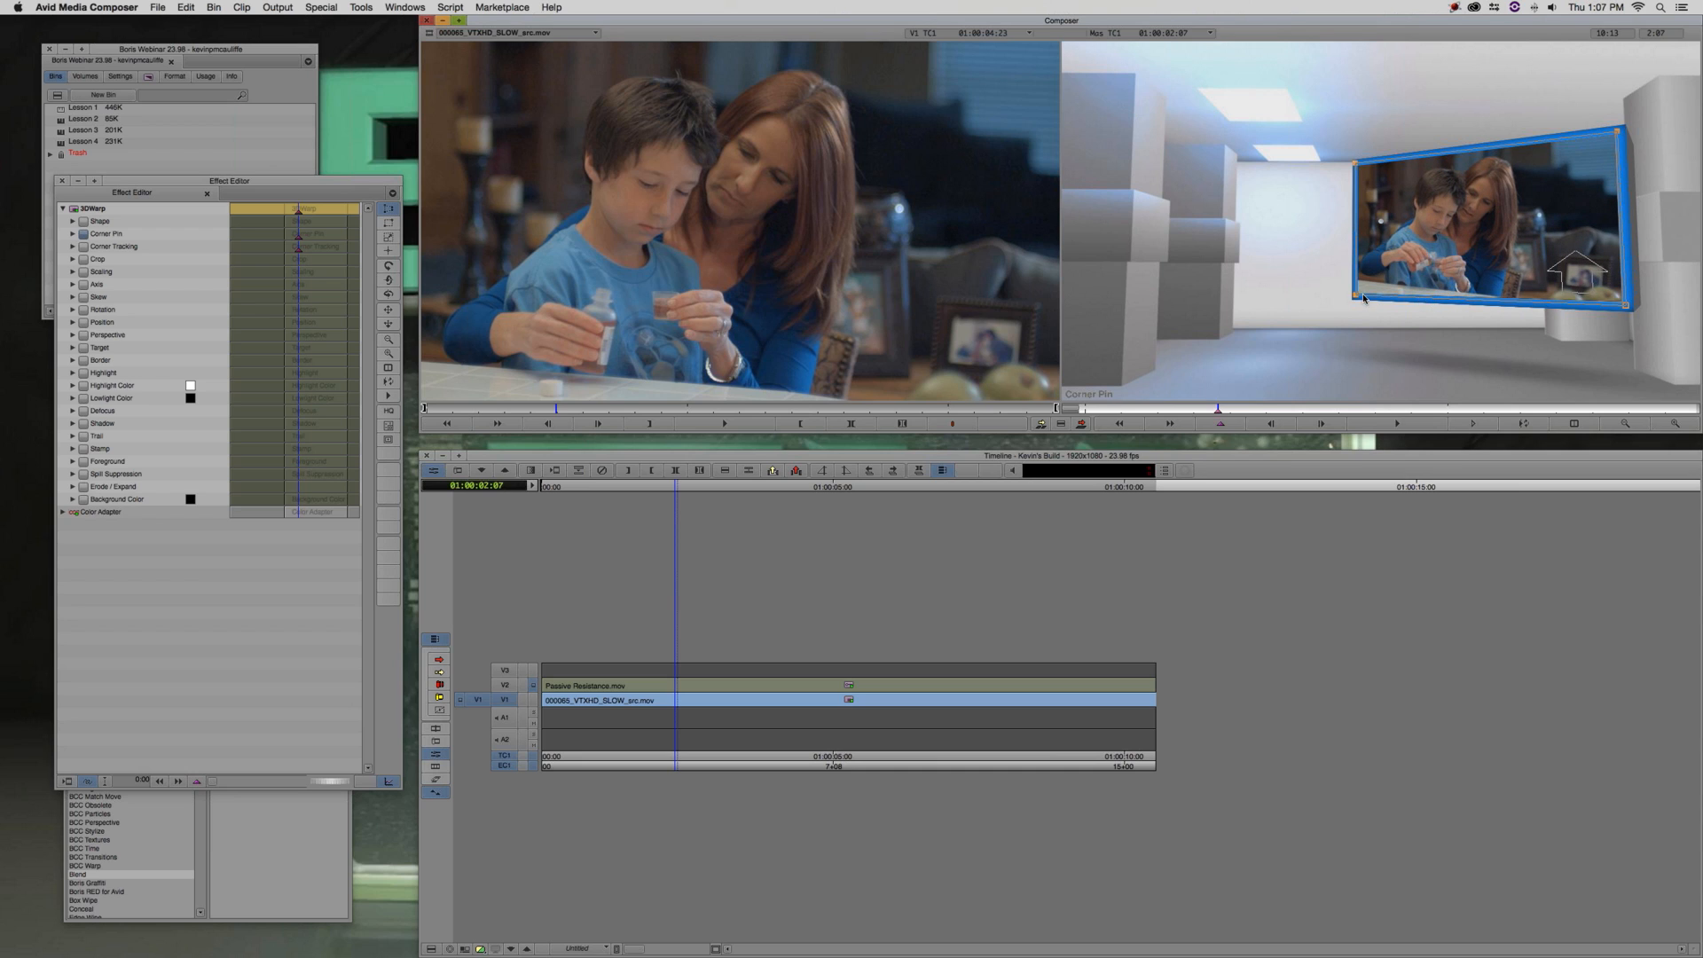
drag(1357, 295, 1353, 301)
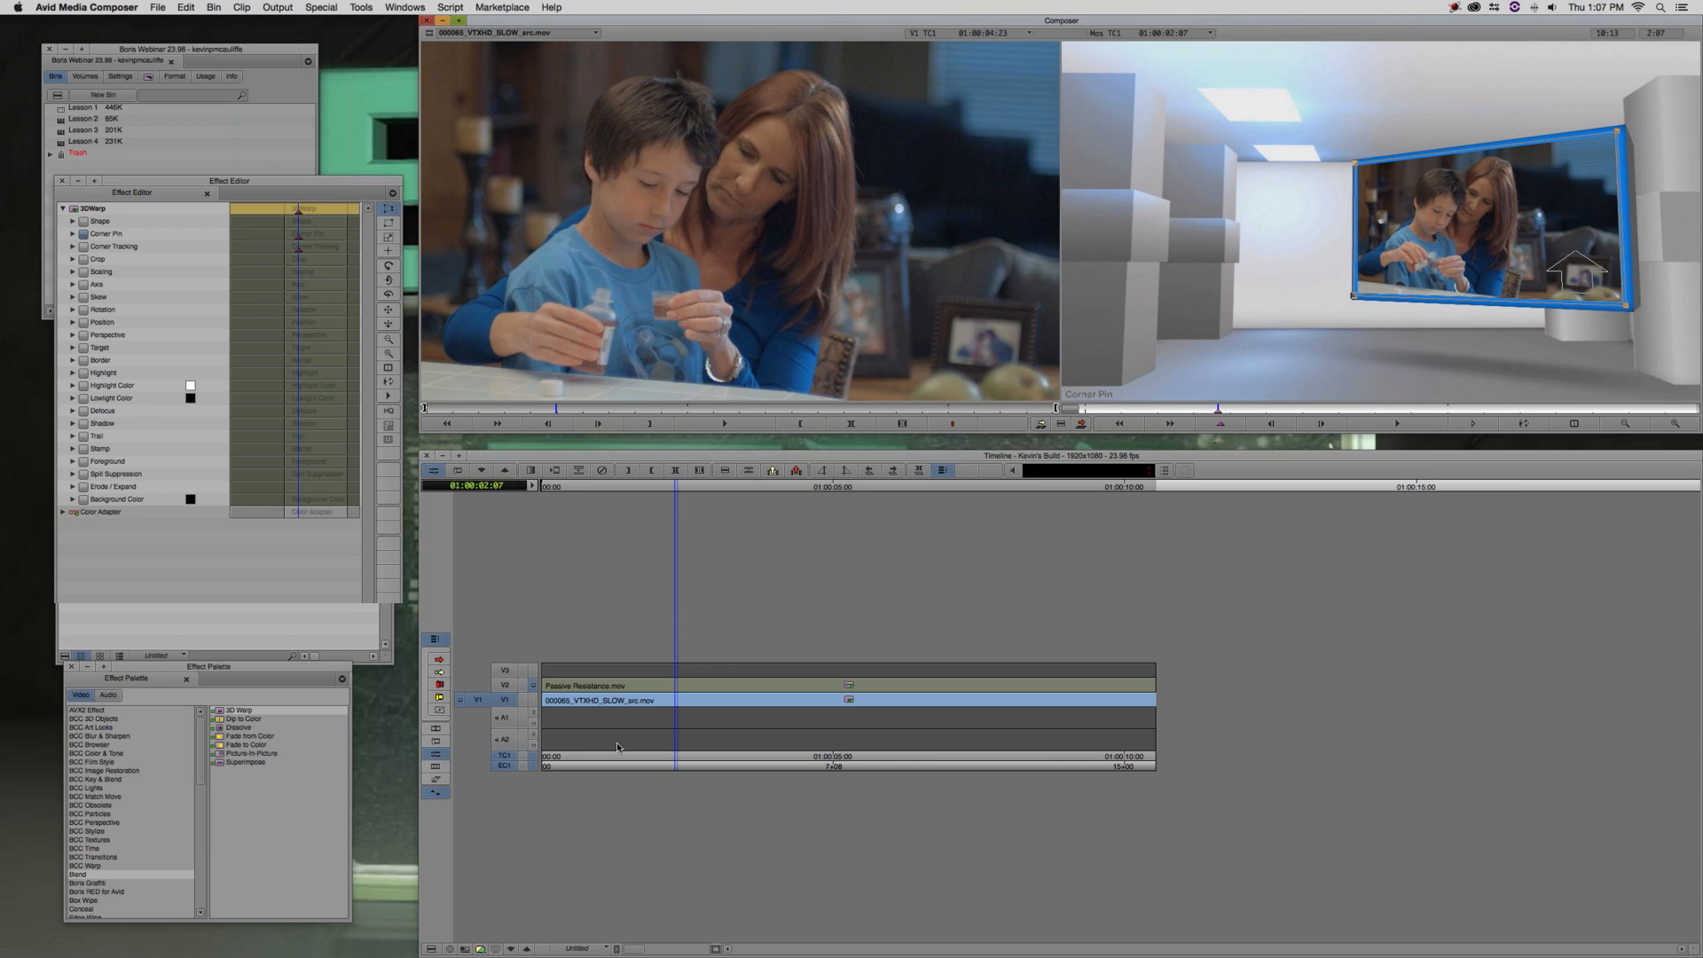
Return to the start of the sequence and mark an in point at 5:13 in the source clip
click(574, 712)
drag(574, 713, 537, 700)
click(649, 422)
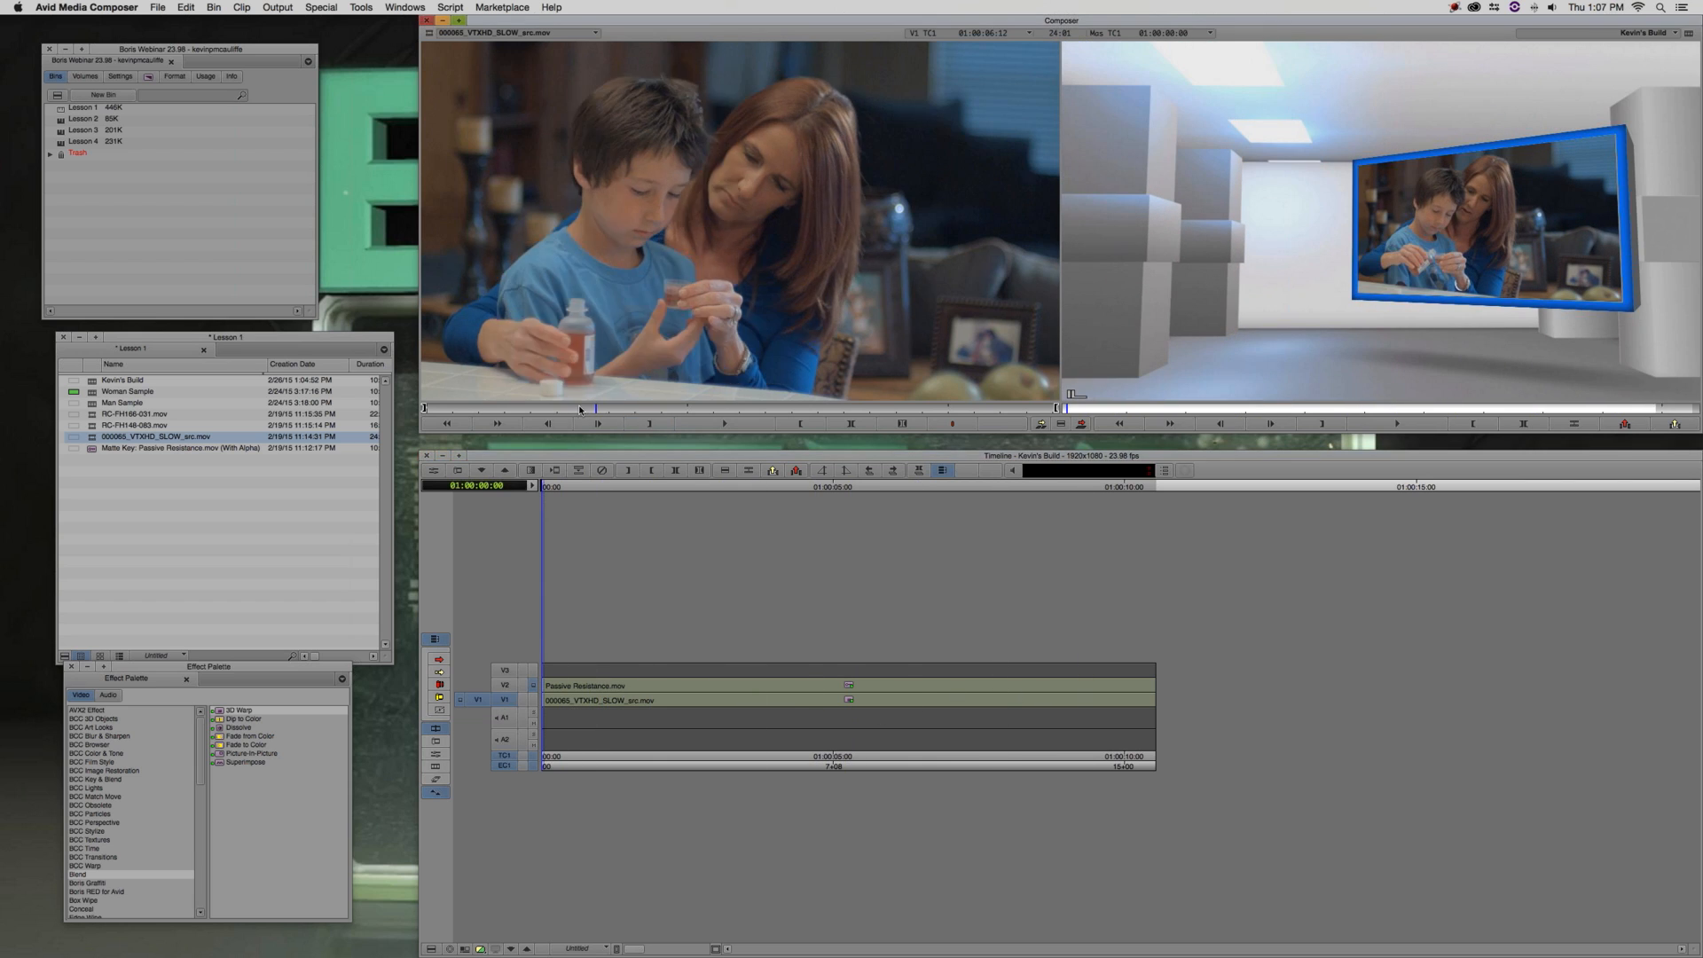
key(i)
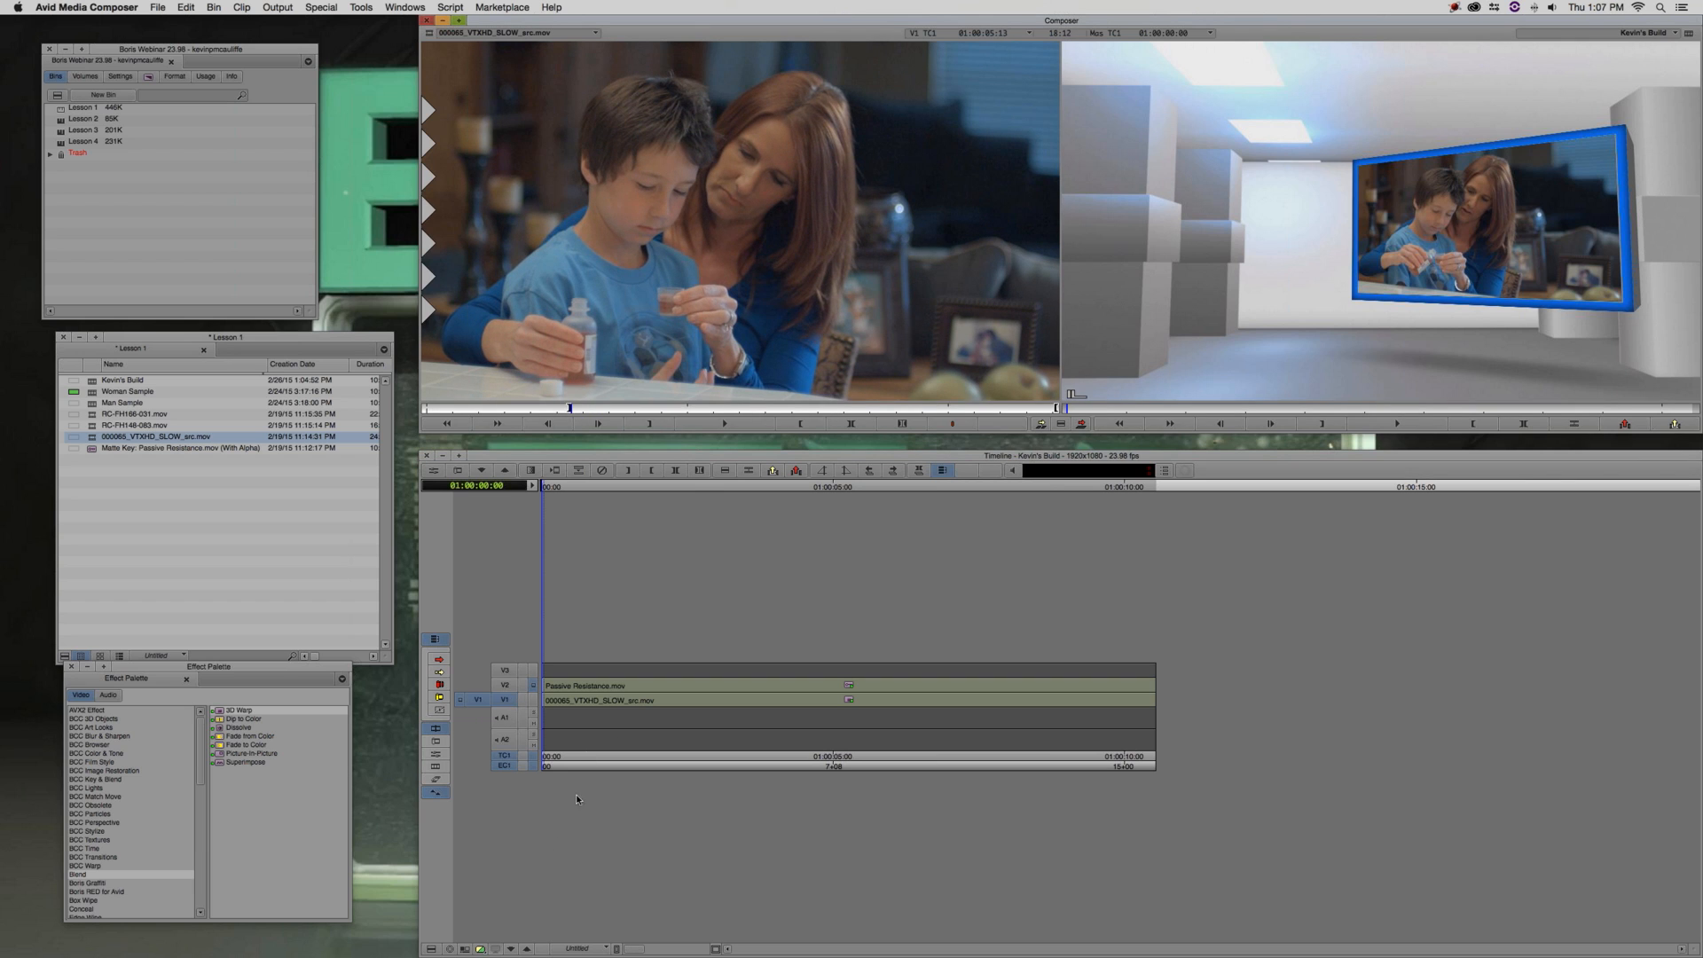
Replace the footage of the warped V1 clip with the source material from the marked in point, keeping its 3D Warp
click(510, 947)
click(504, 719)
click(630, 707)
key(End)
click(526, 948)
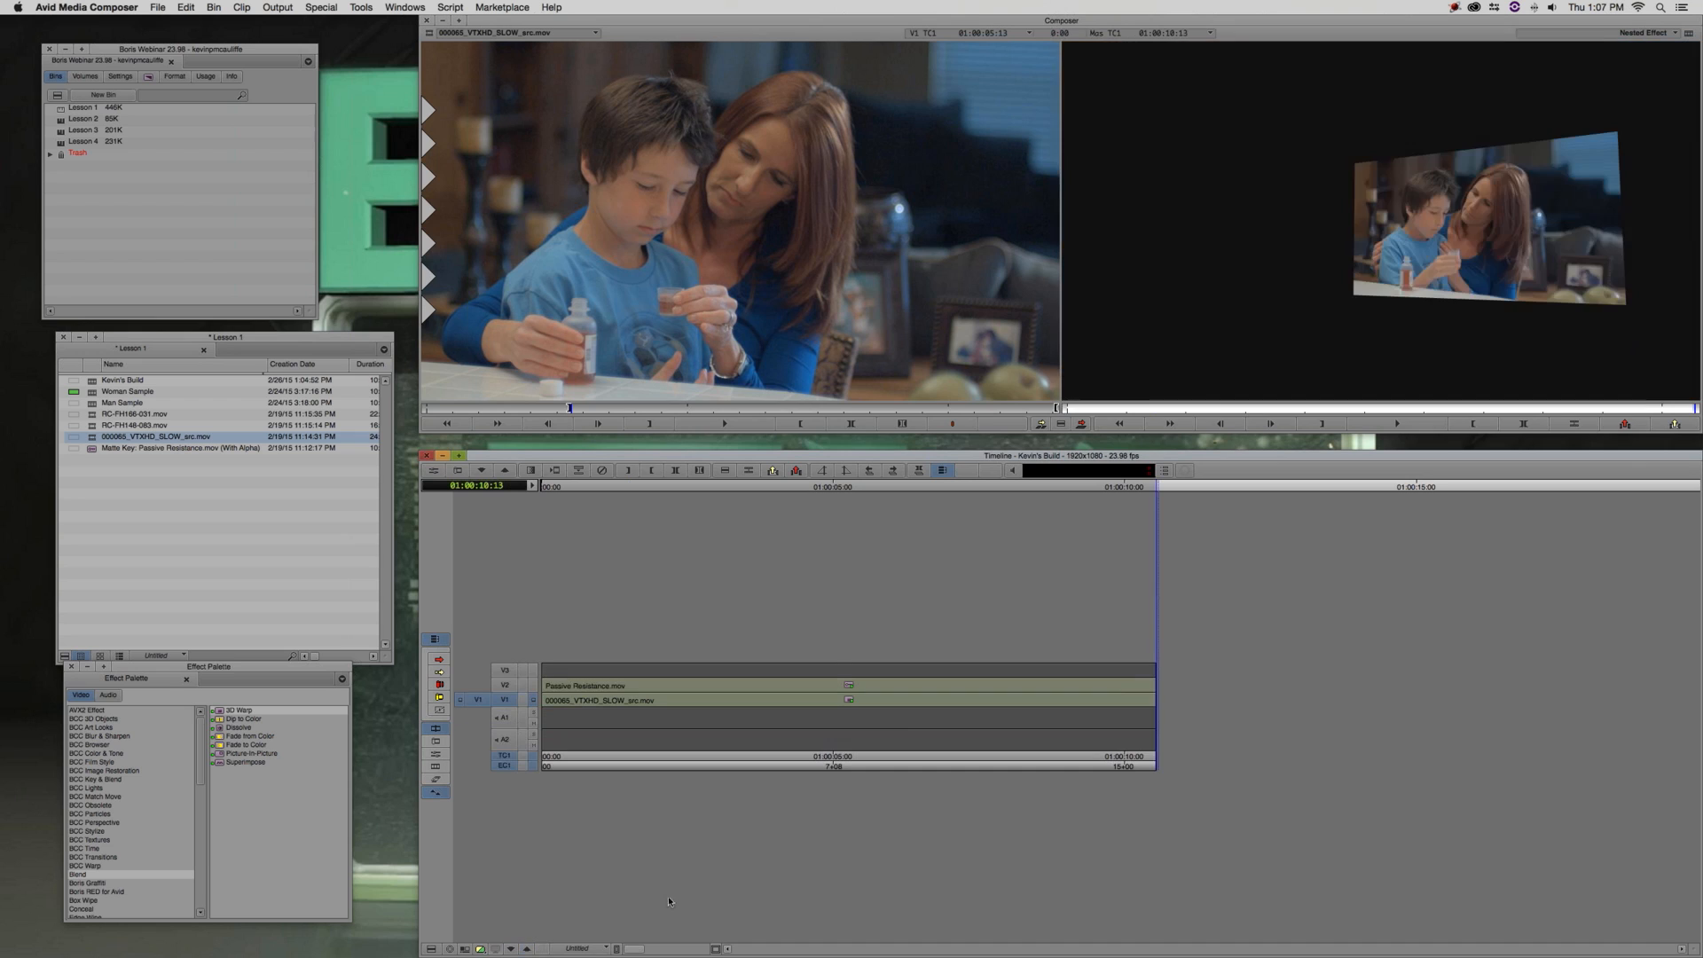
Patch the source video track to V3 and preview the screen composite through the sequence
click(836, 695)
click(532, 671)
drag(706, 716, 503, 700)
click(503, 700)
click(504, 685)
click(504, 685)
click(504, 671)
click(562, 690)
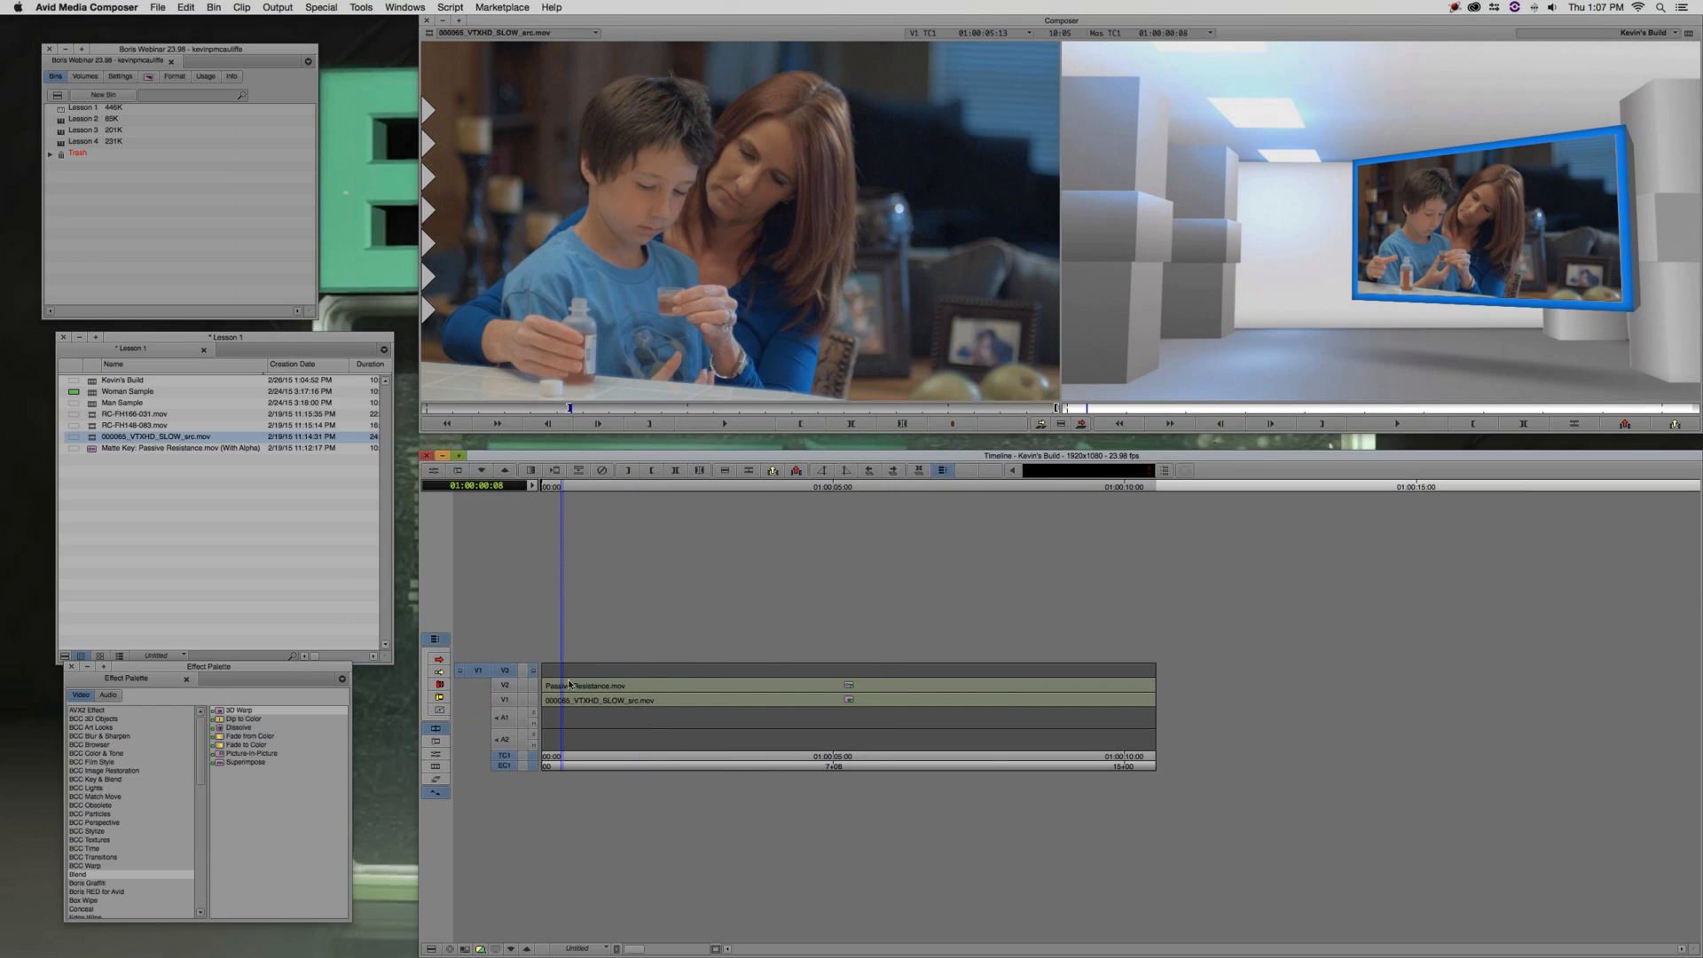
drag(619, 690, 948, 716)
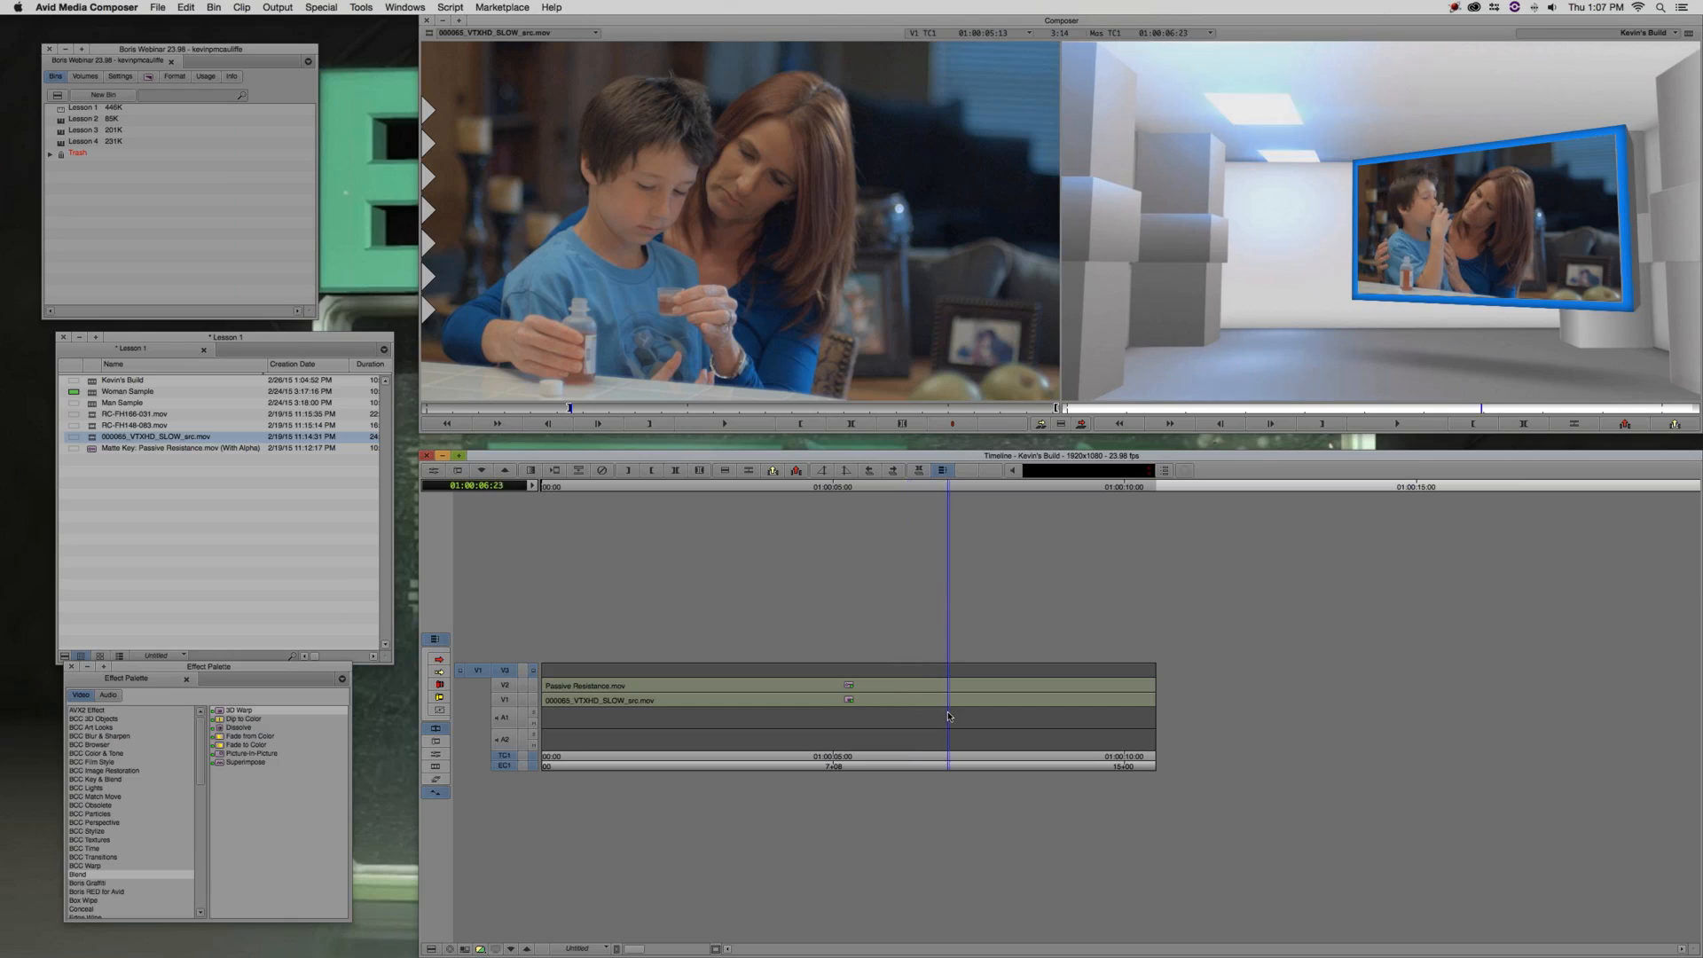
click(823, 710)
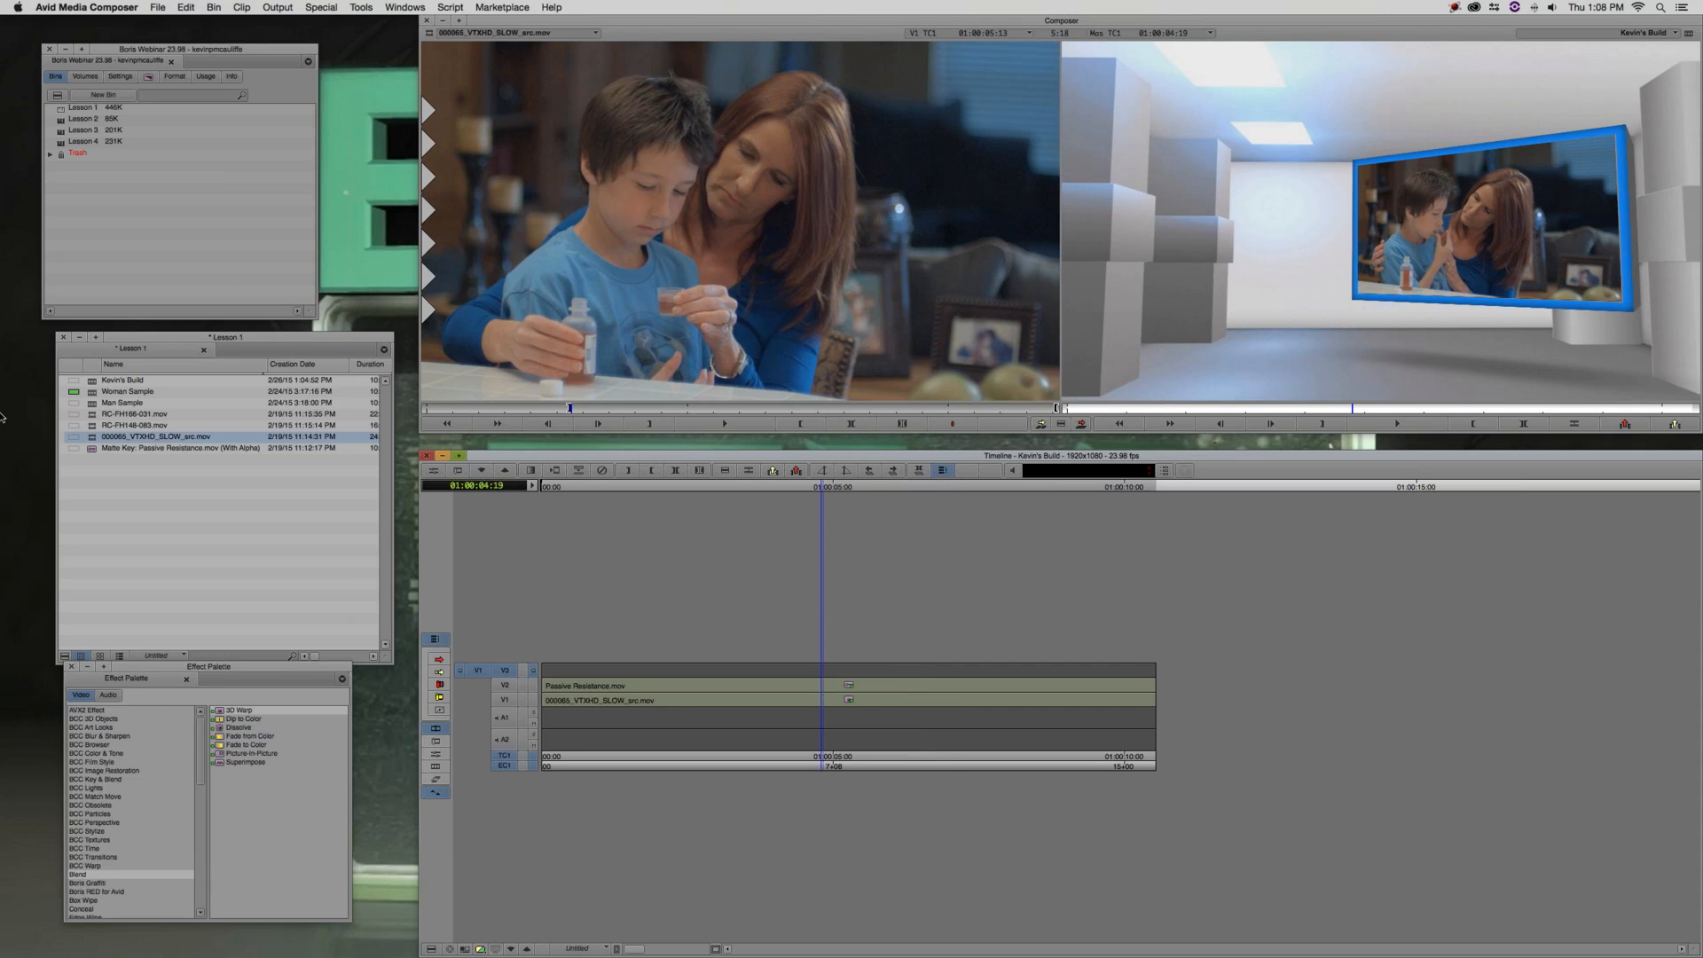
Load RC-FH146-083.mov as the source and overwrite it onto V3 across the full length of the background clip
double_click(90, 414)
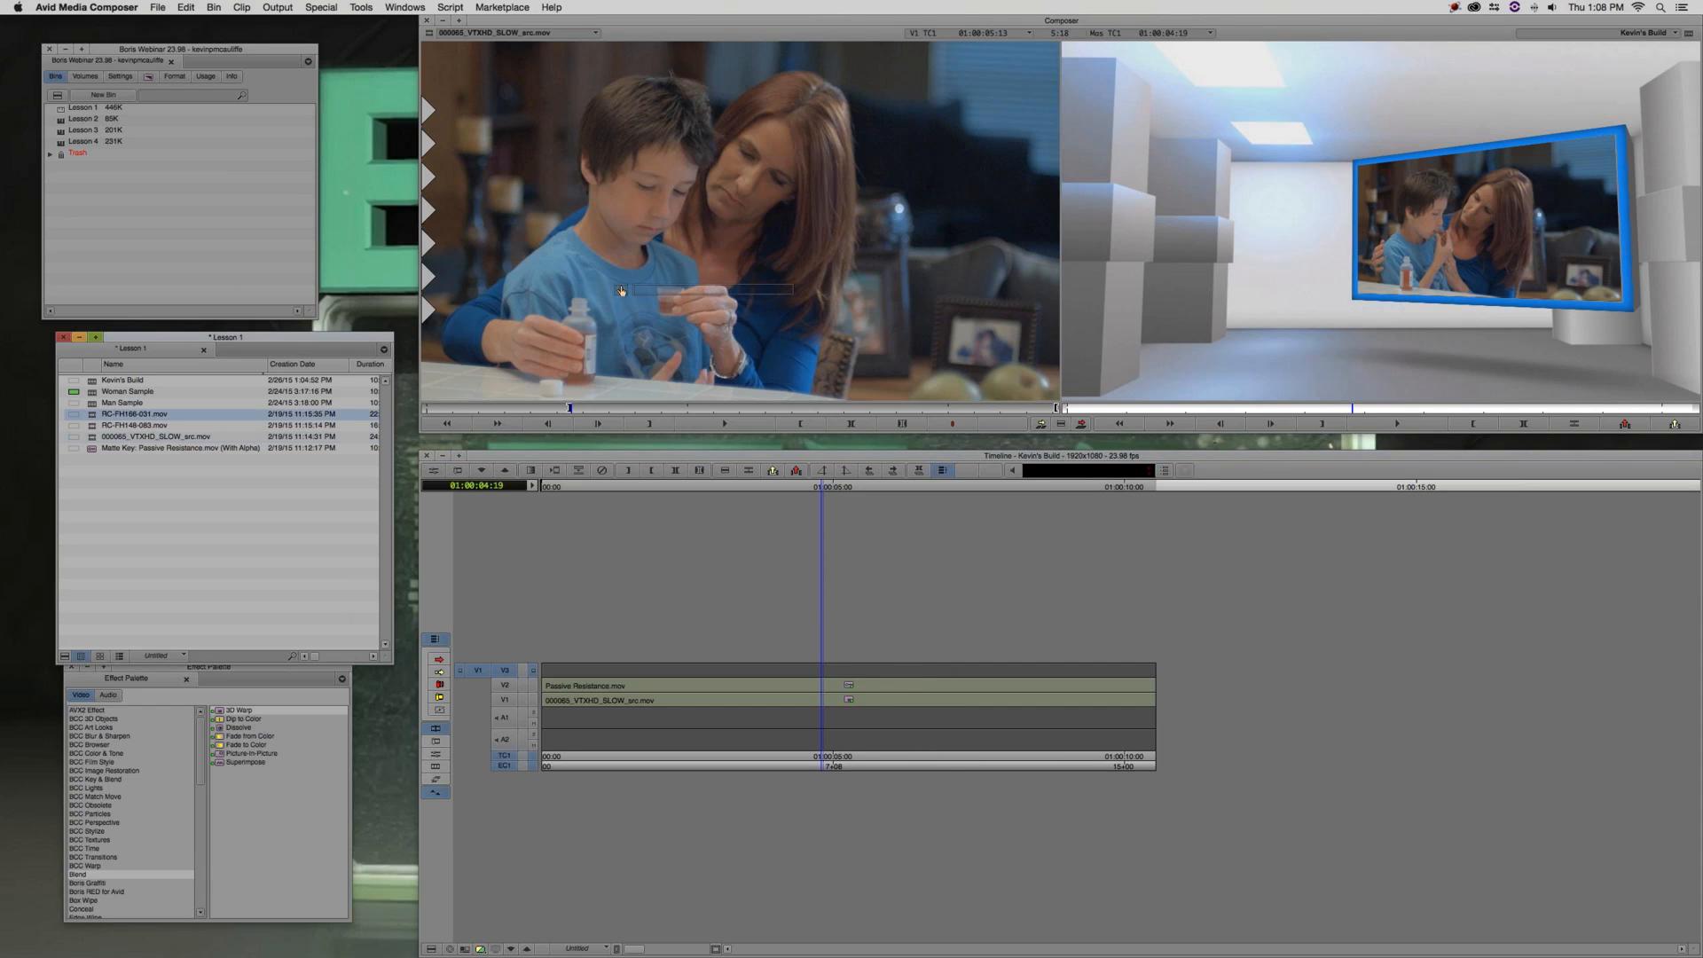
drag(89, 426, 773, 245)
mouse_move(655, 409)
mouse_down()
mouse_move(710, 410)
mouse_move(555, 410)
mouse_move(637, 409)
mouse_up()
click(658, 674)
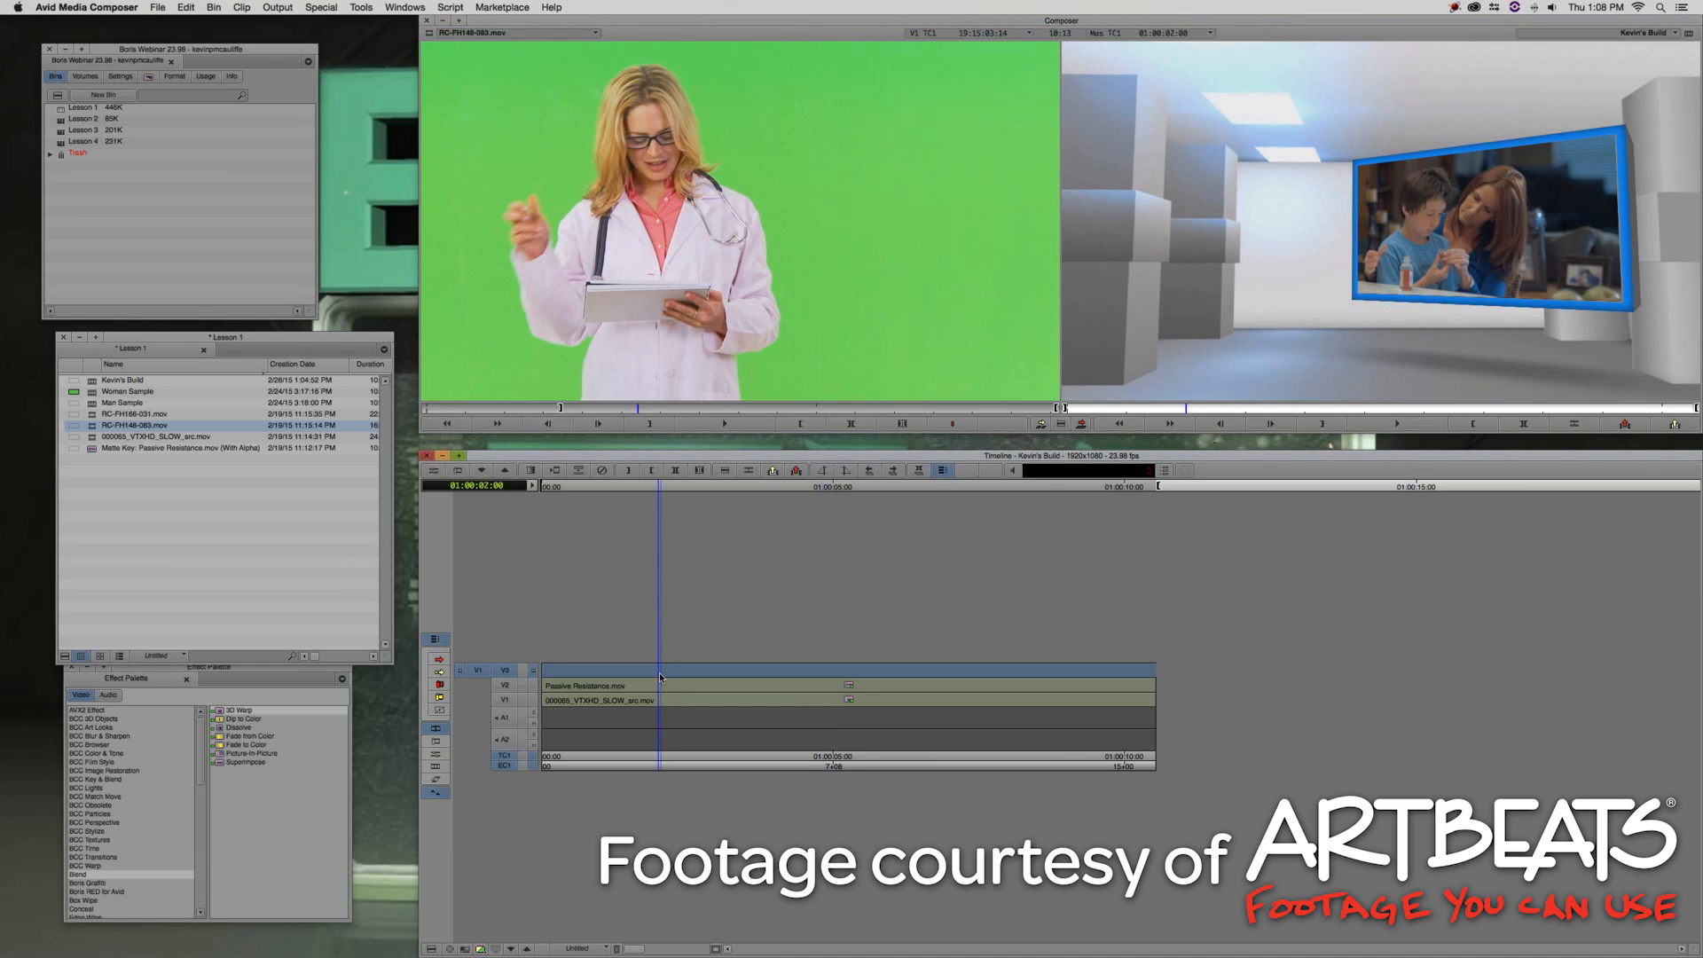
key(b)
key(space)
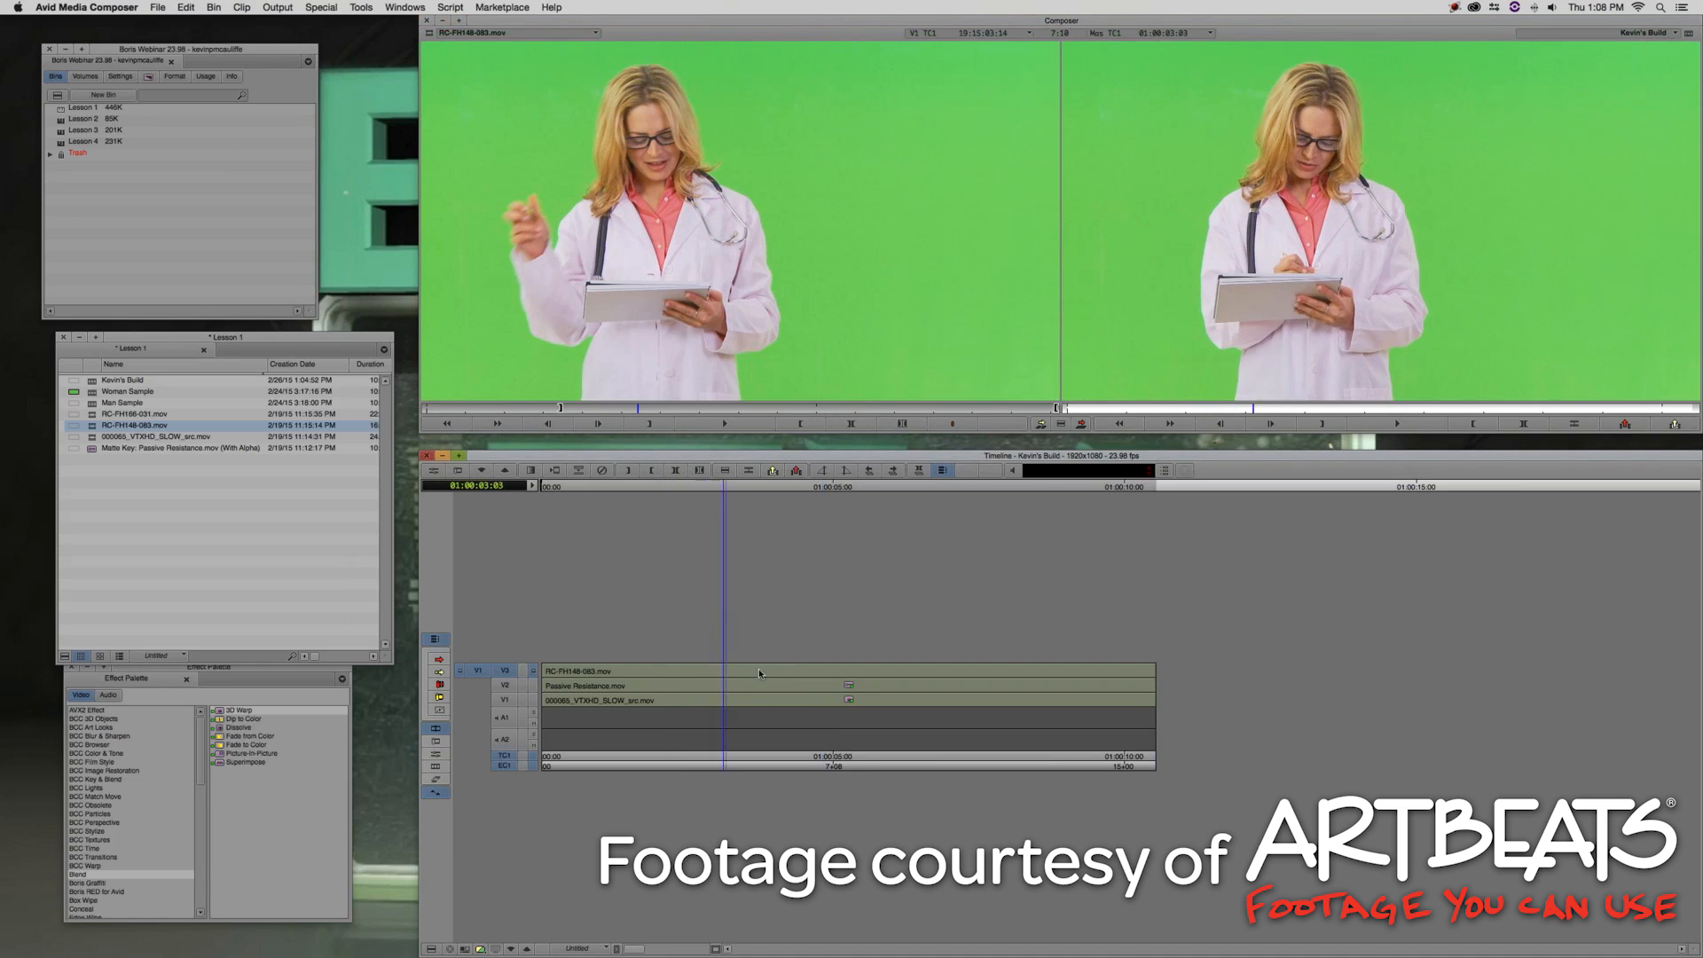
drag(947, 669, 693, 691)
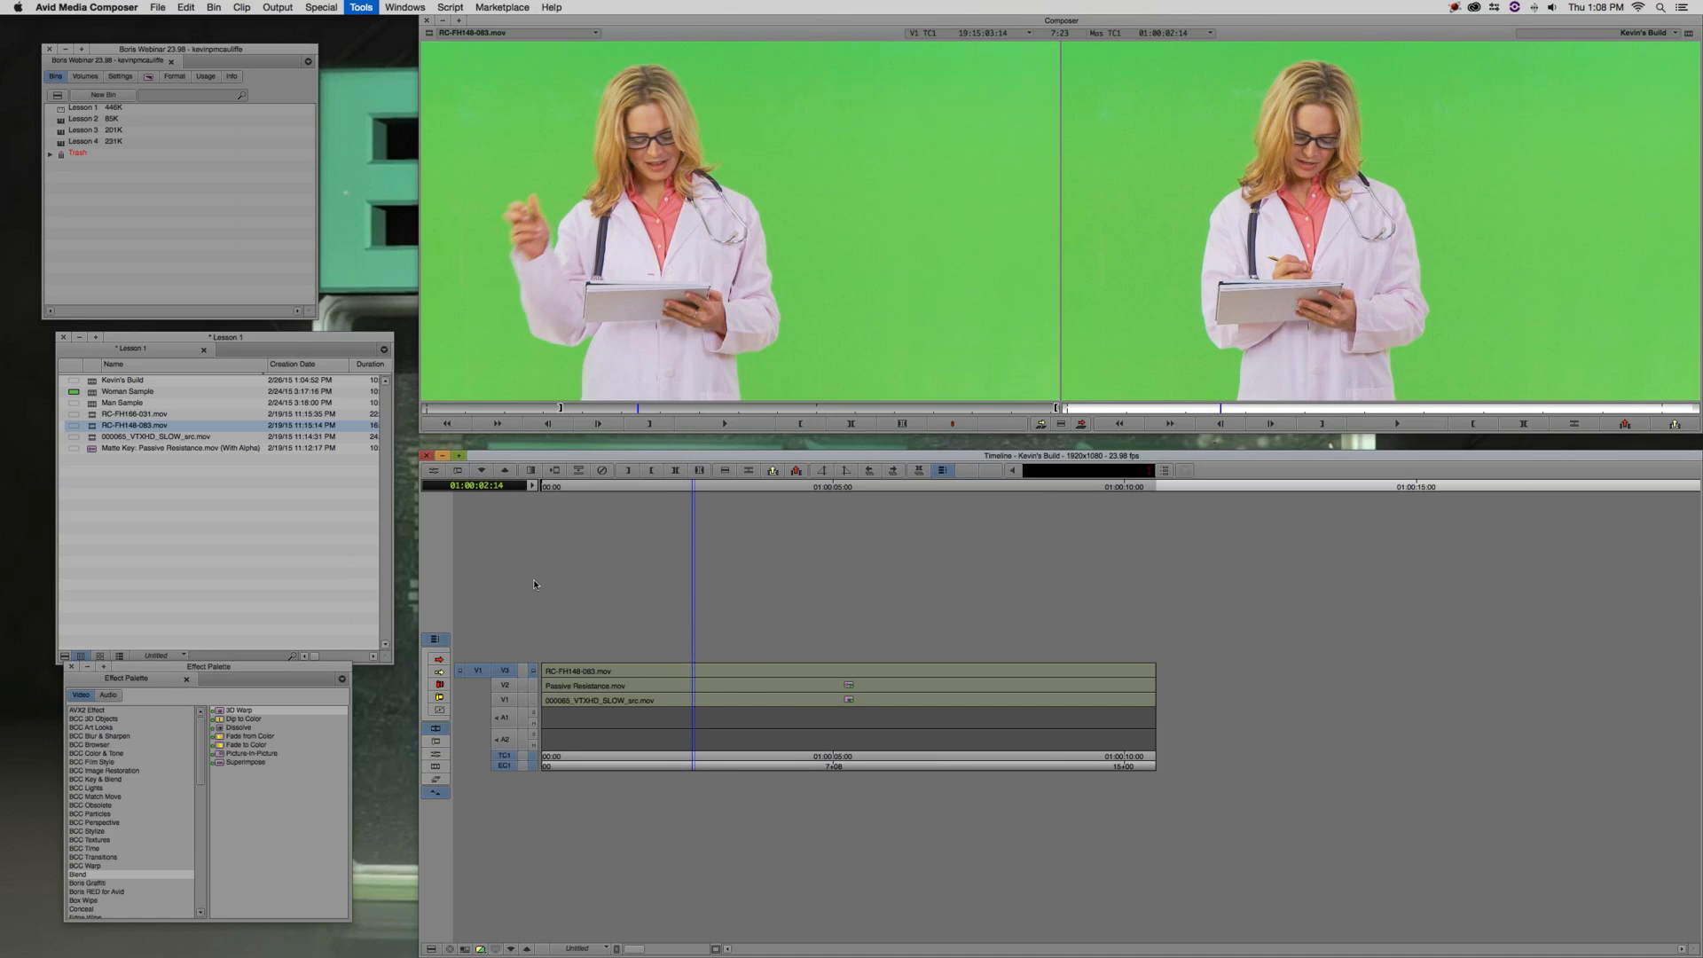
Apply the BCC Chroma Key Studio effect from the BCC Key & Blend category to the V3 clip
click(237, 733)
drag(234, 667, 238, 221)
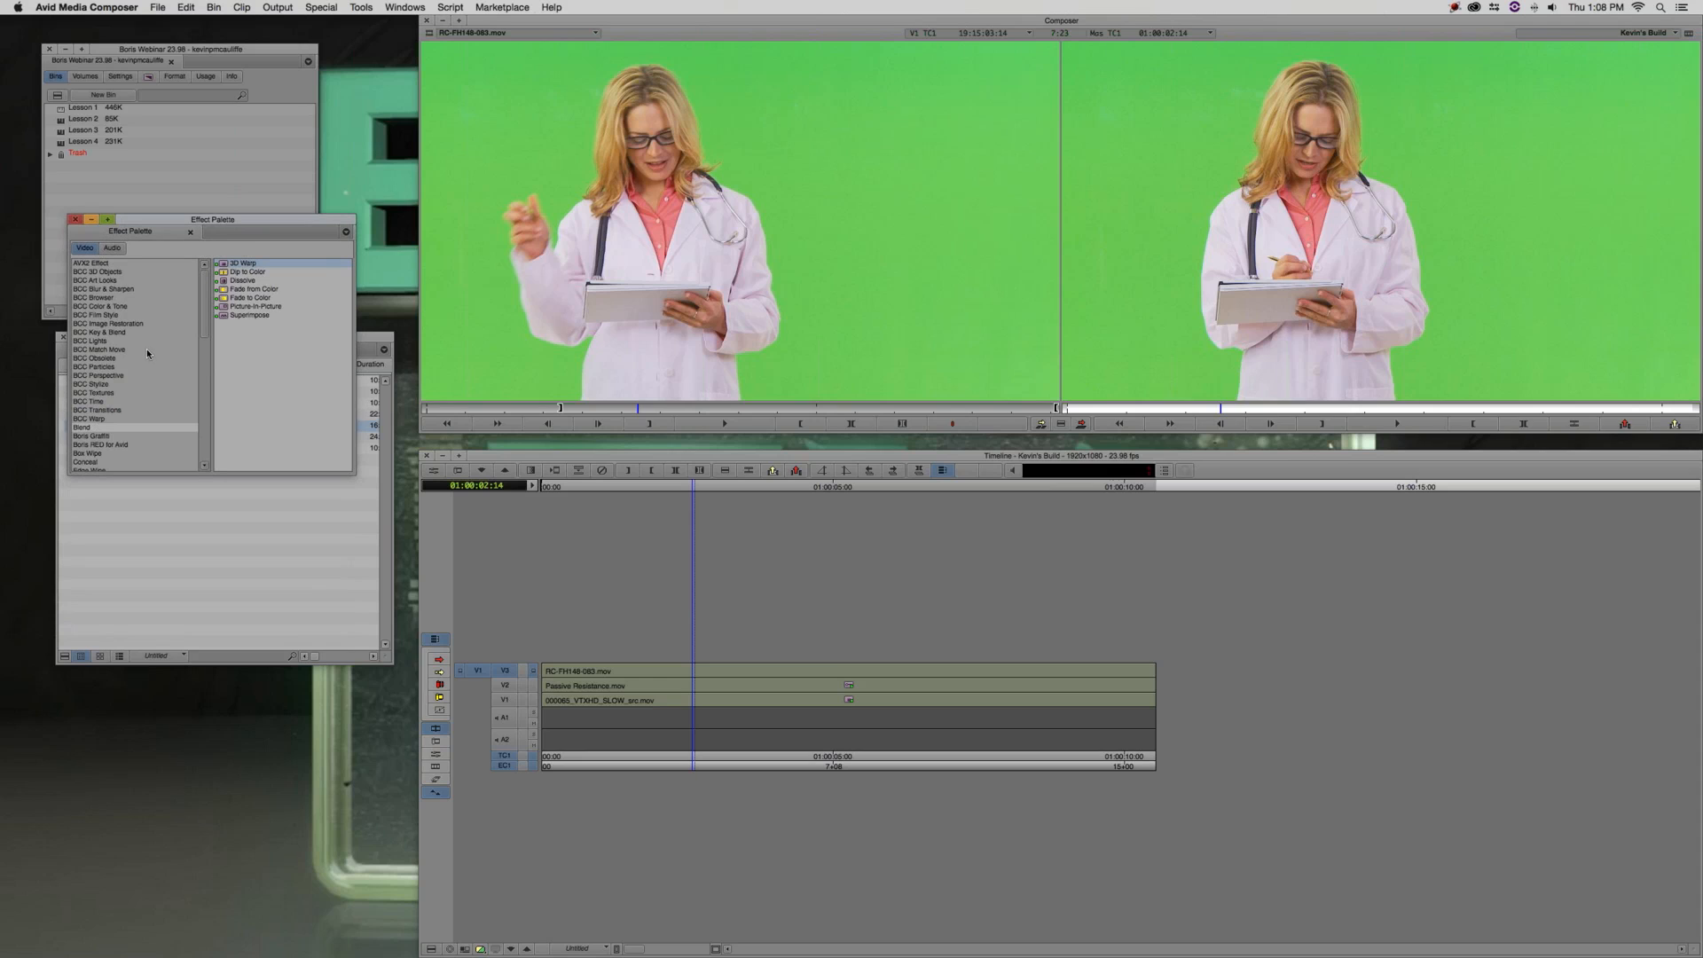
click(115, 331)
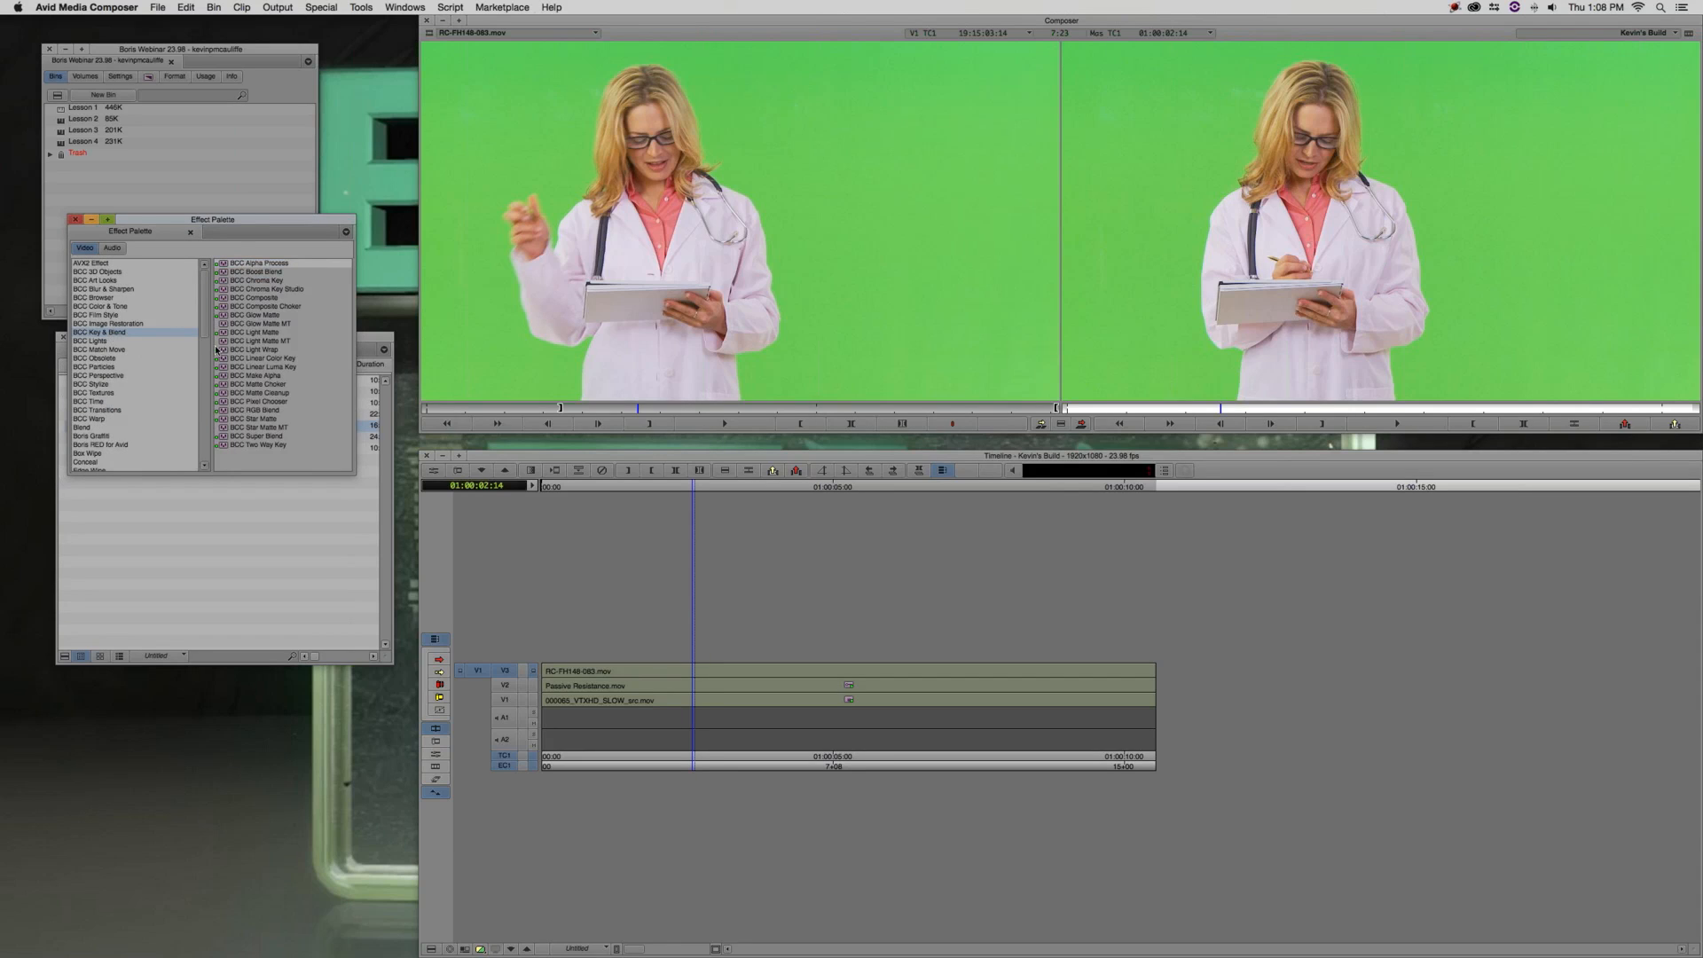
click(265, 280)
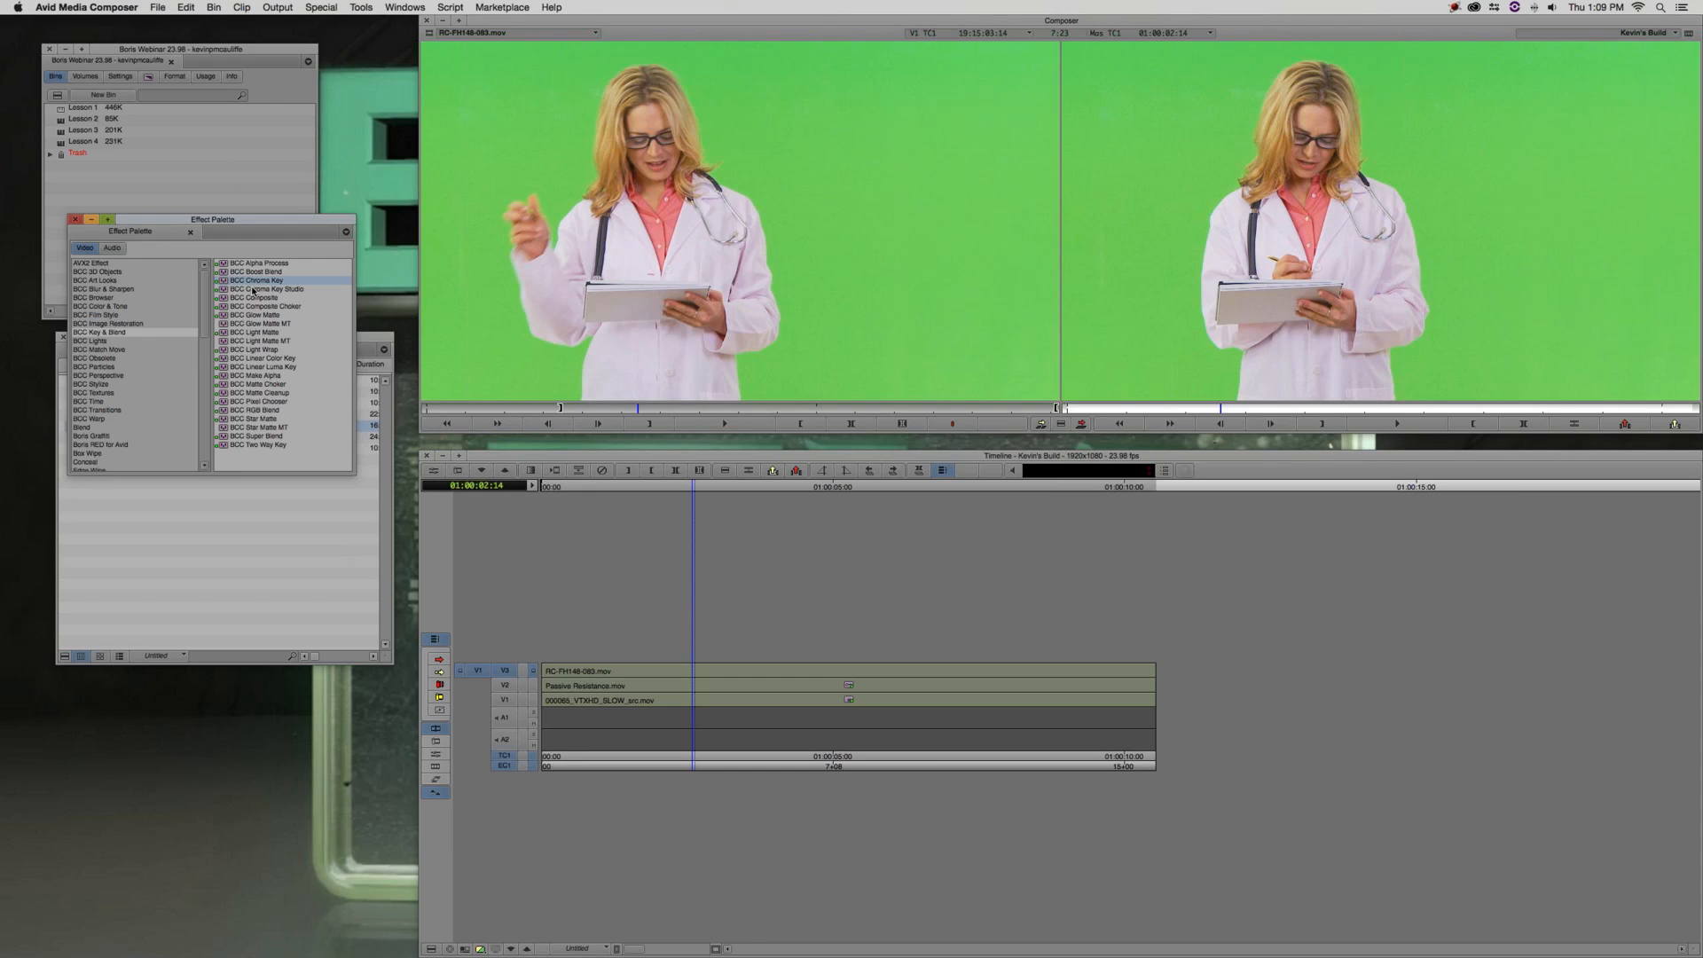
click(254, 289)
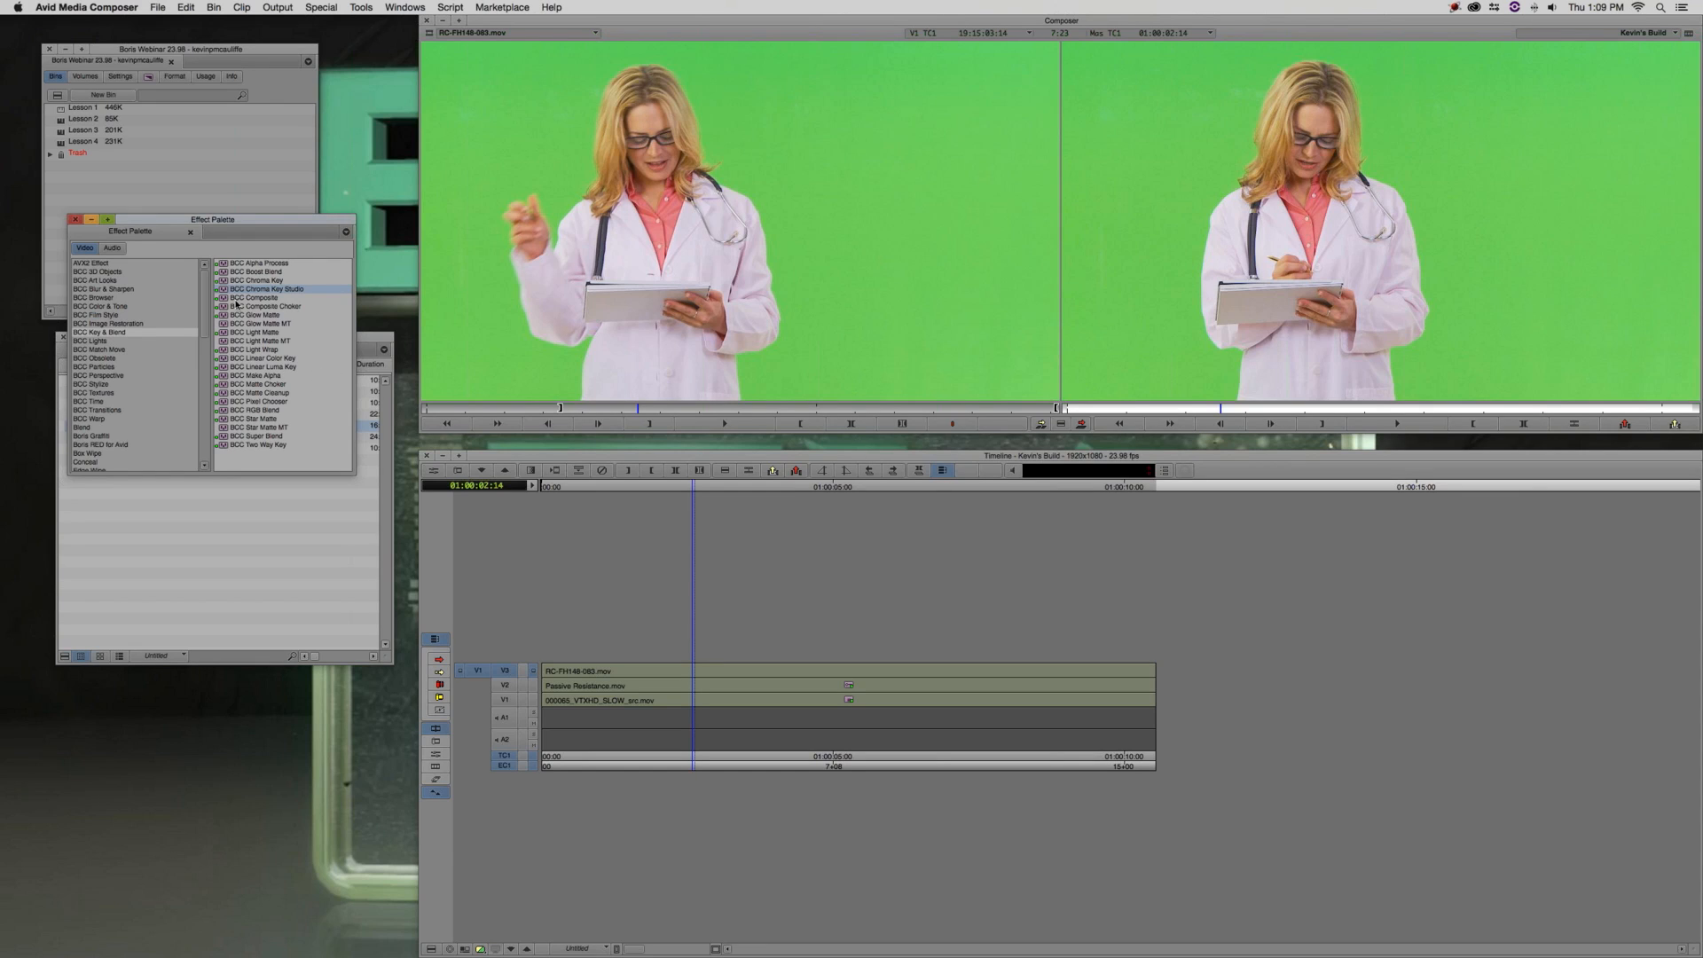
drag(223, 293, 706, 655)
click(806, 674)
click(901, 672)
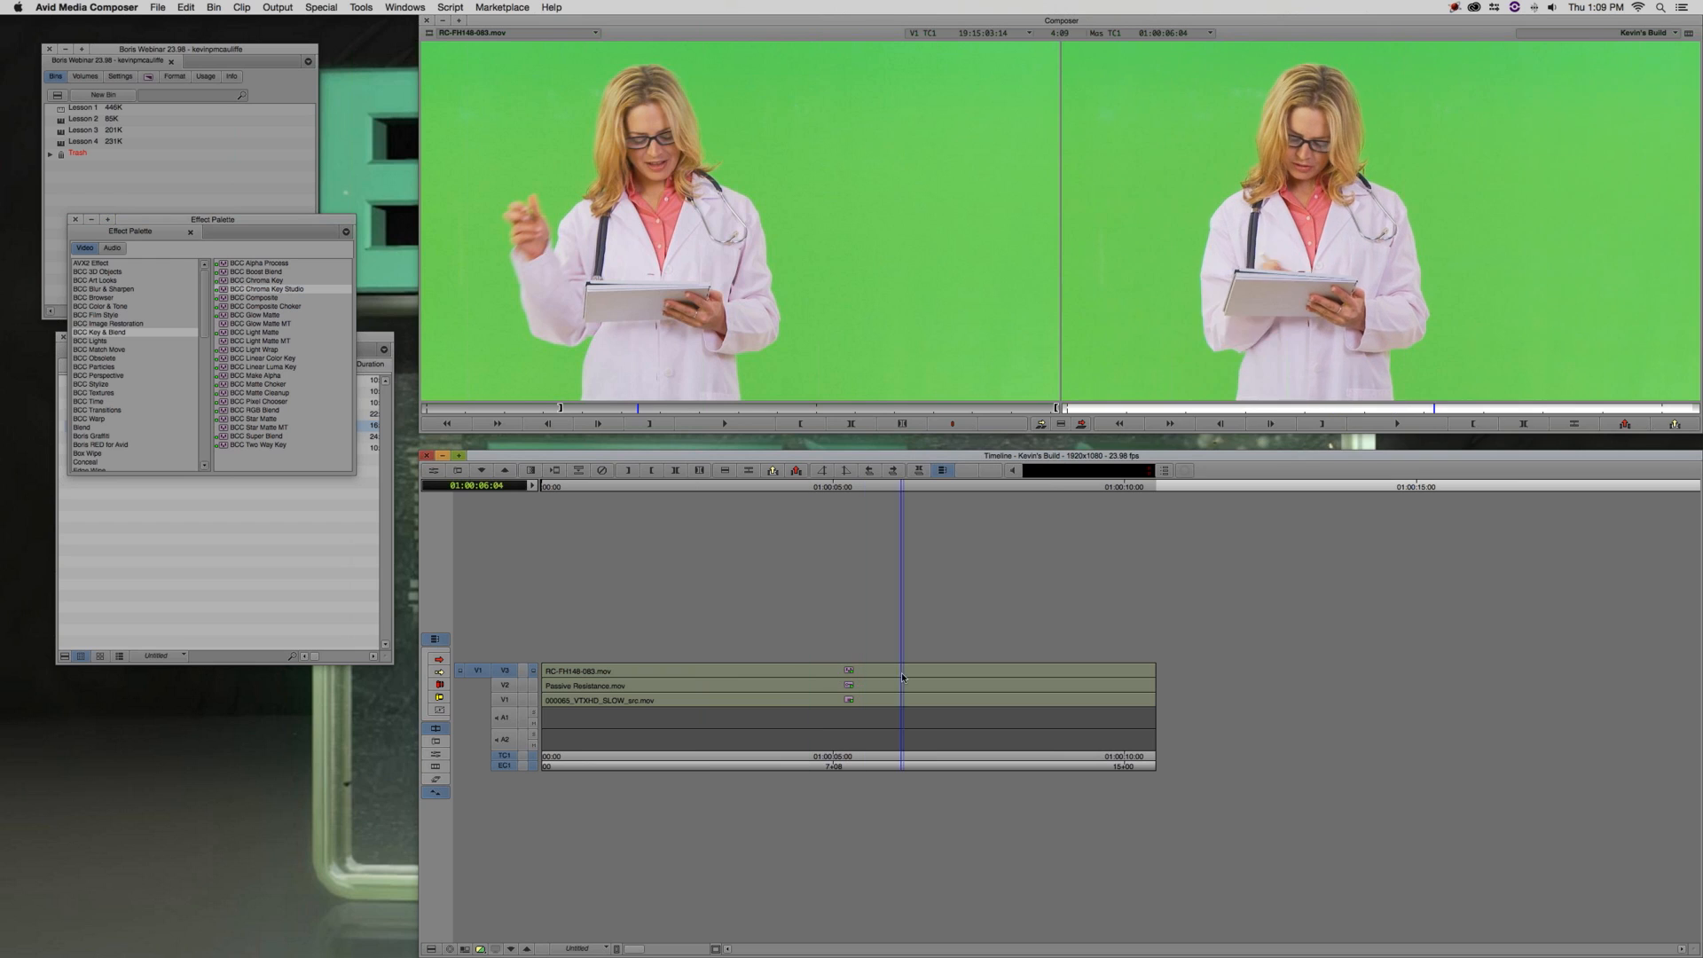
Show the V3 clip's effect parameters and sample the green backdrop as the Chroma Key color
click(790, 673)
click(816, 677)
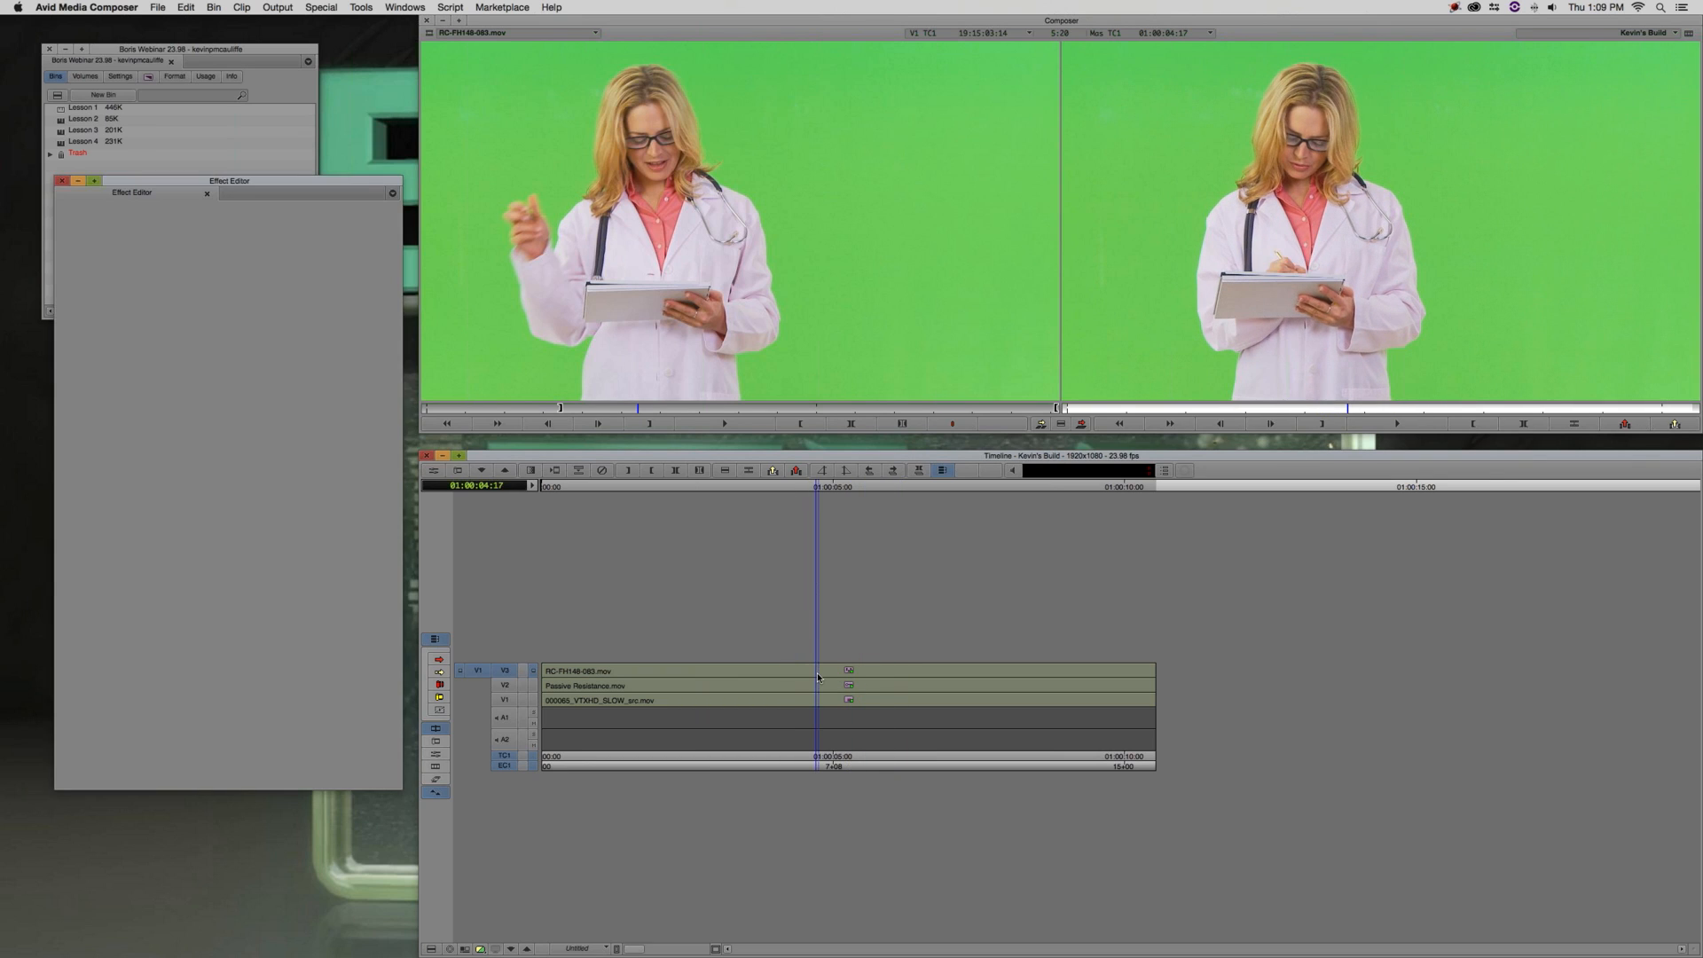
click(824, 670)
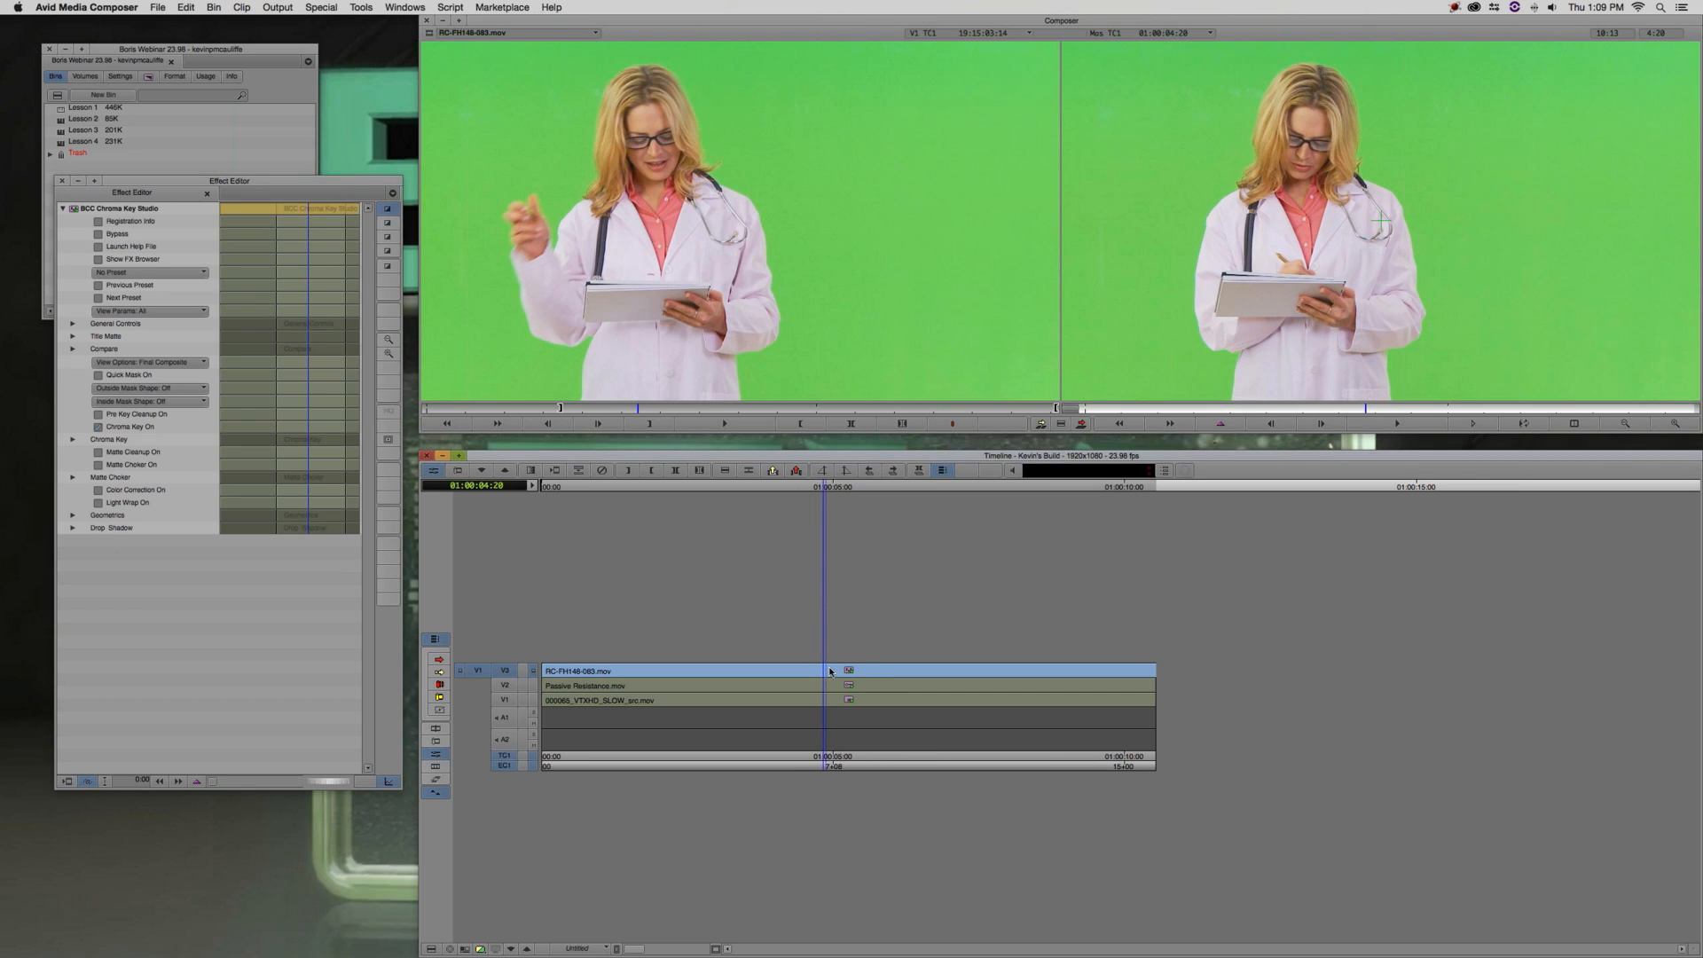
key(space)
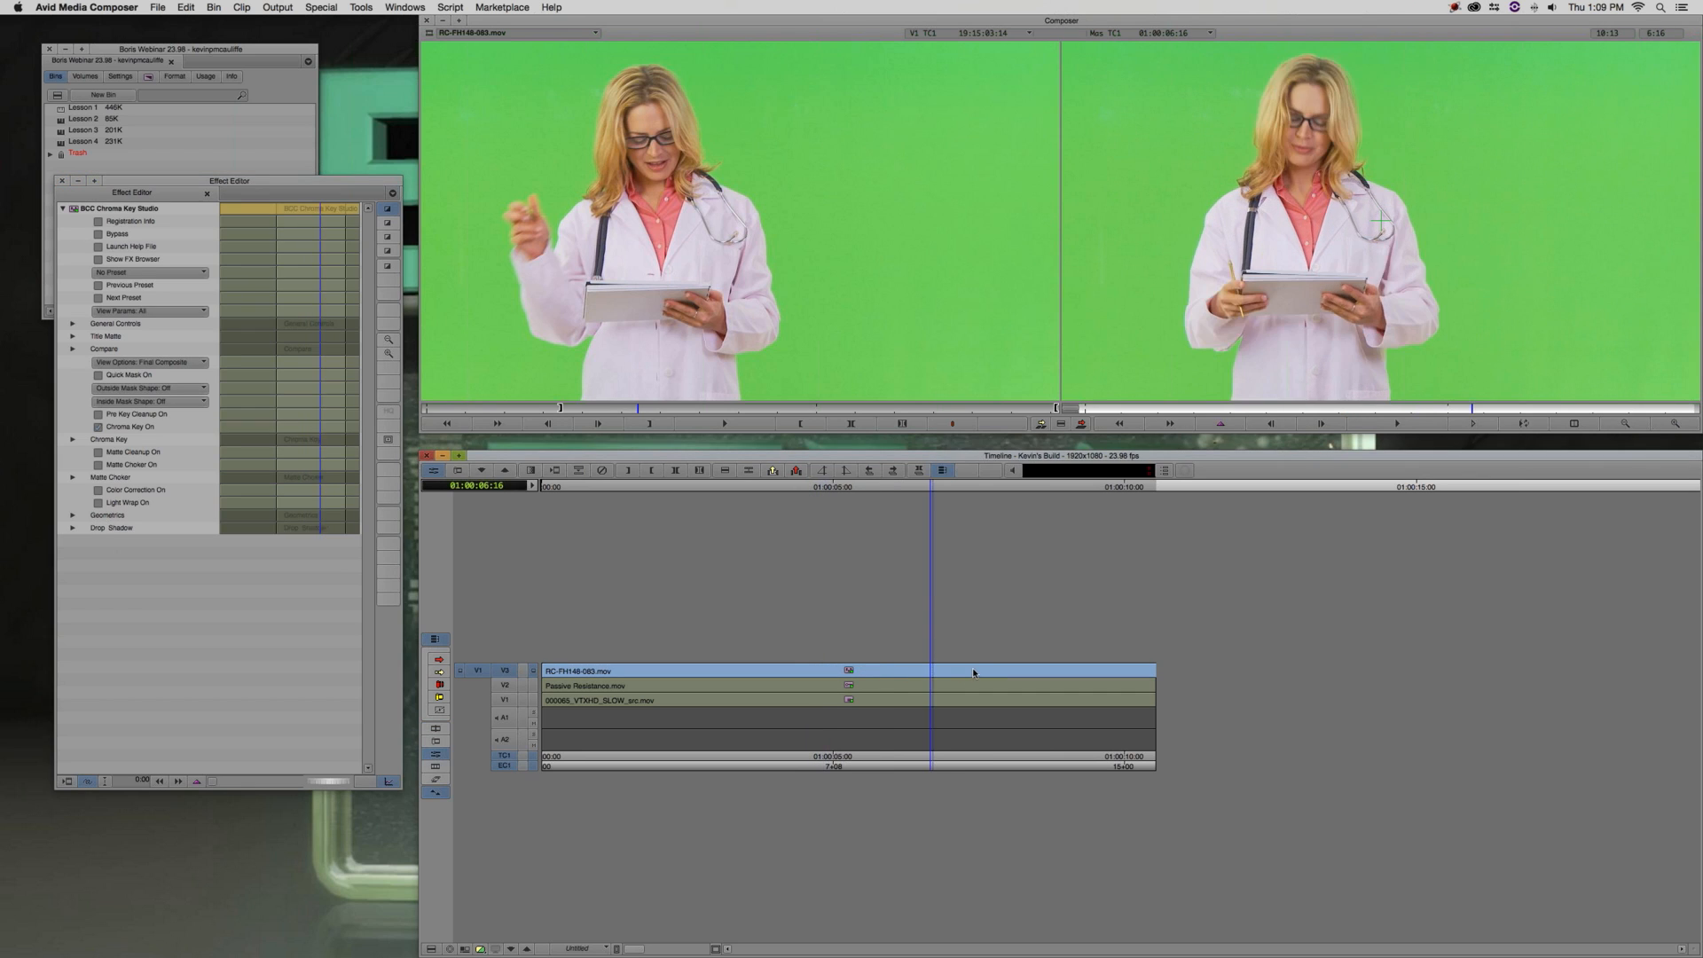
click(872, 672)
click(792, 672)
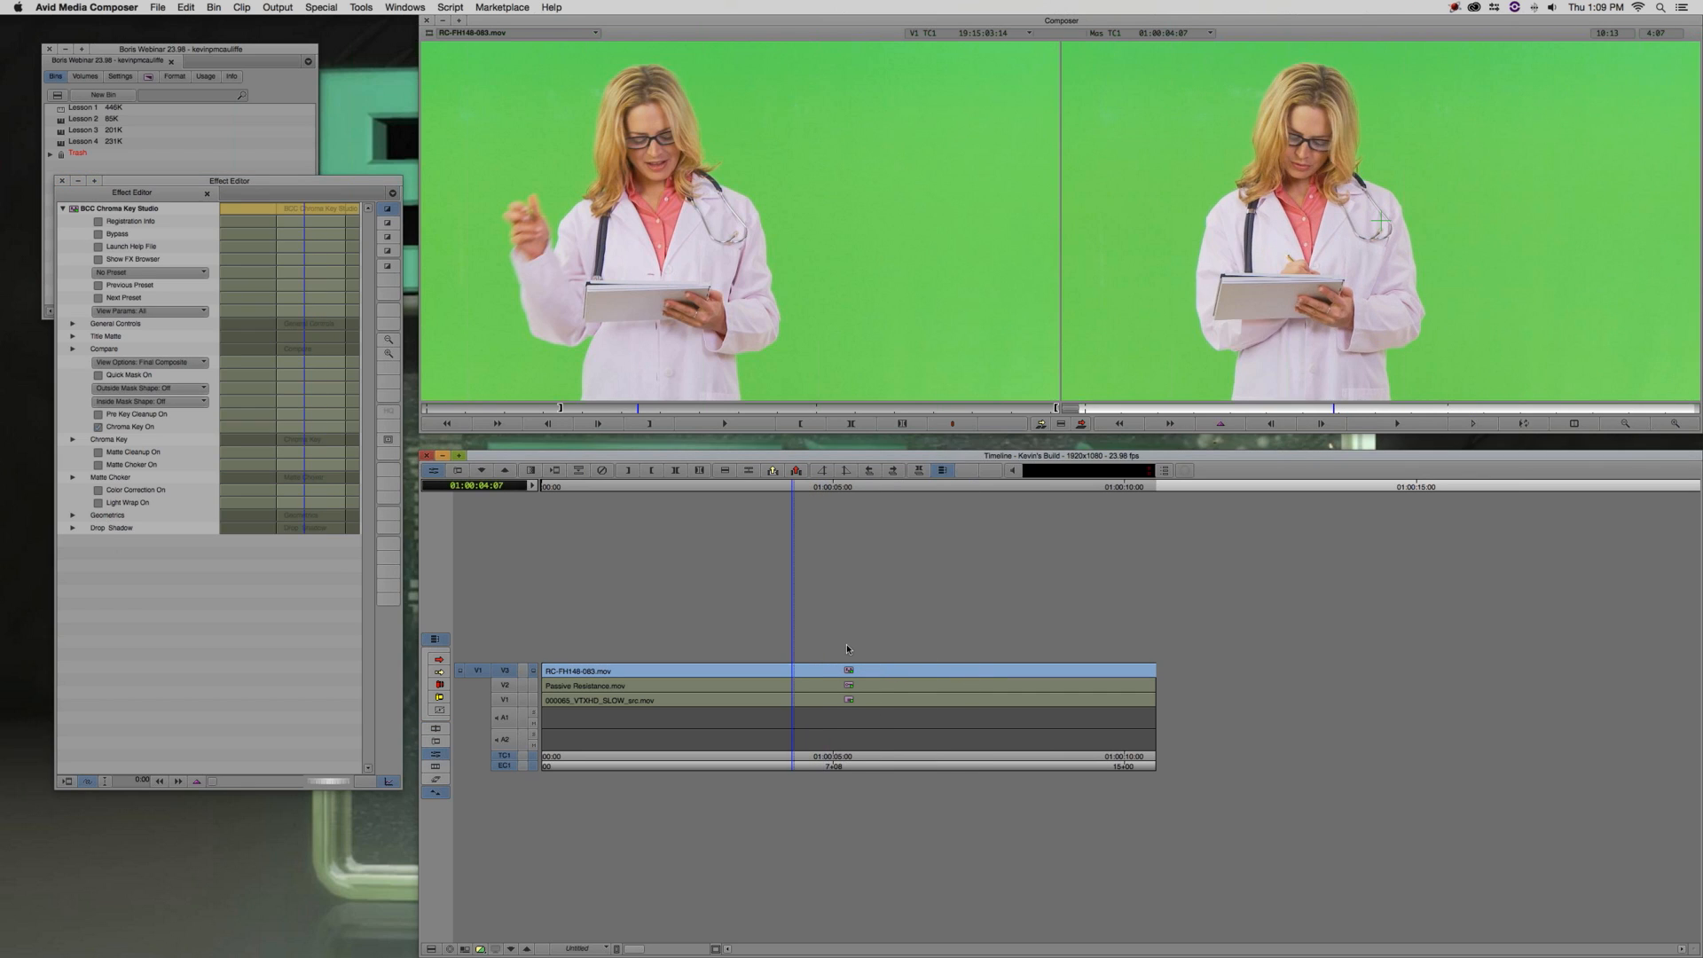
click(73, 439)
drag(201, 523, 854, 379)
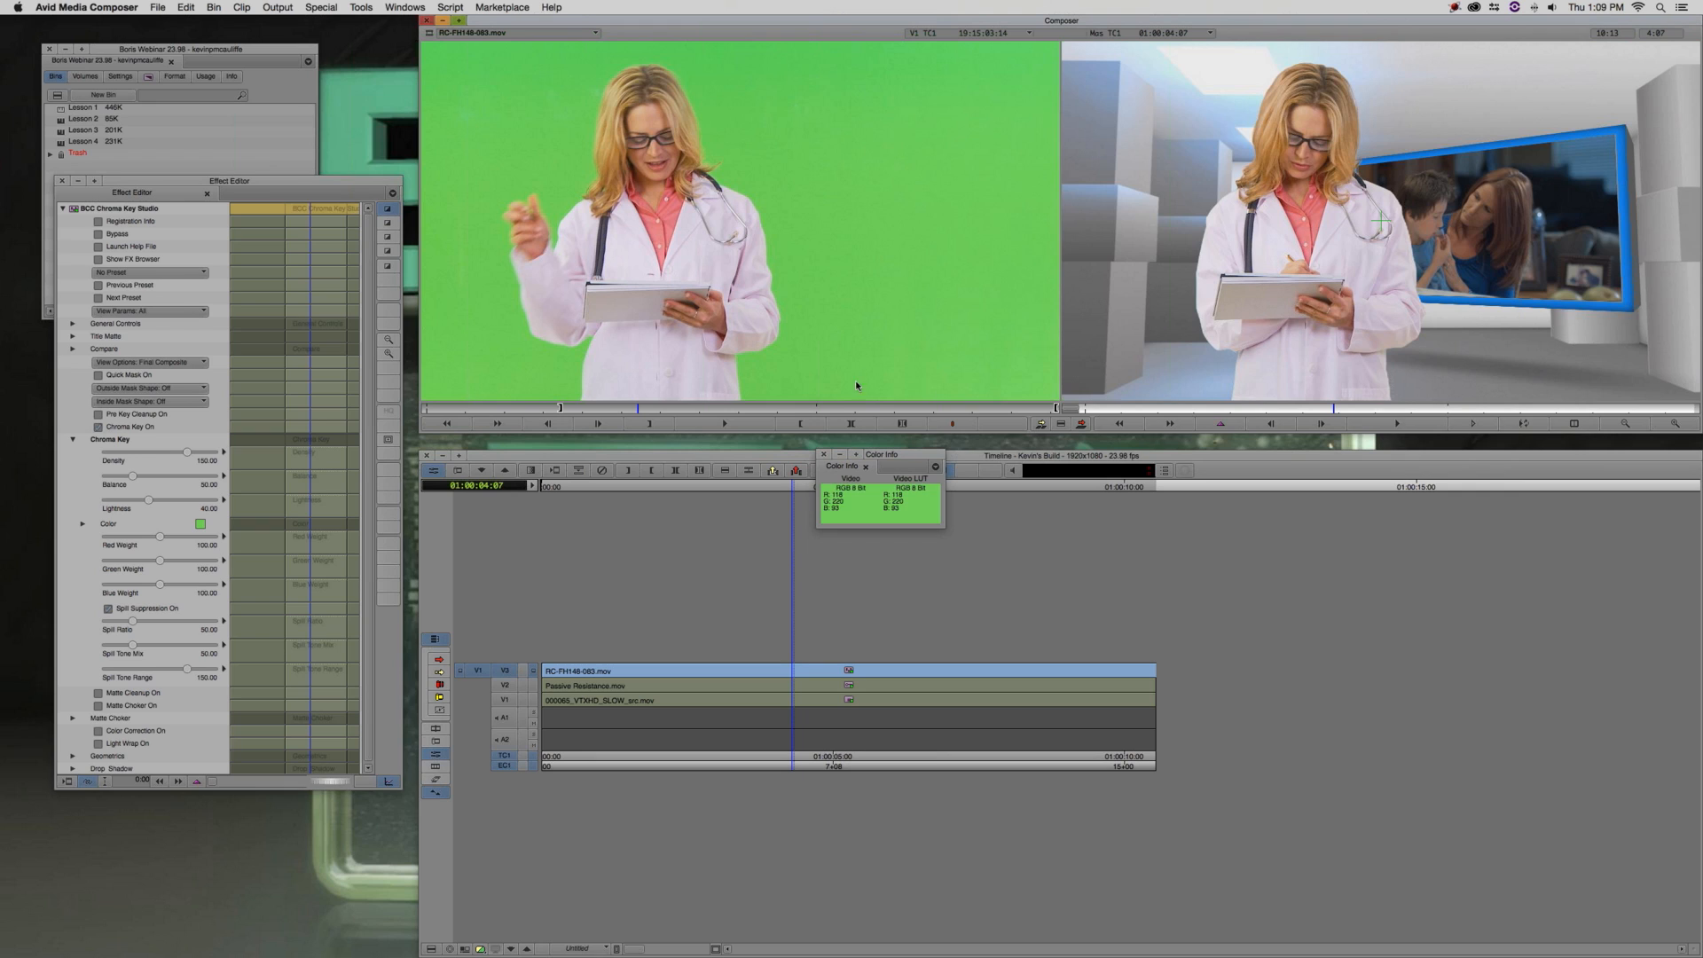
Copy the keyed V3 clip to the source monitor and overwrite it onto V3 at the end of the sequence
click(1033, 470)
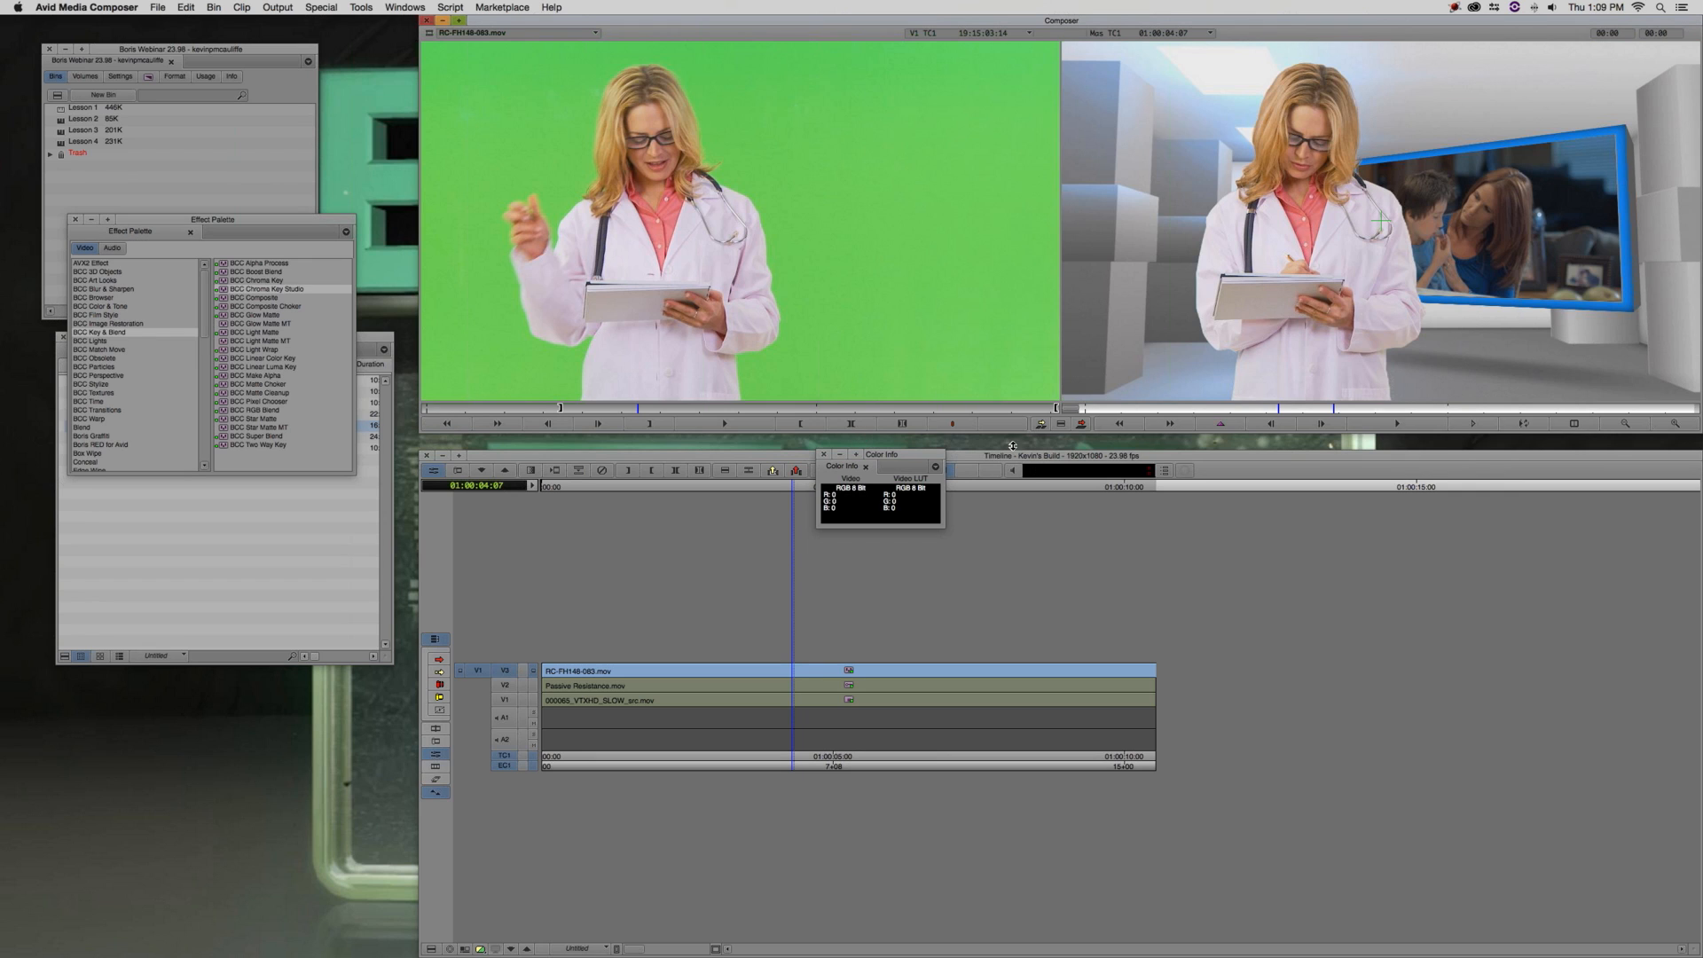
key(alt+c)
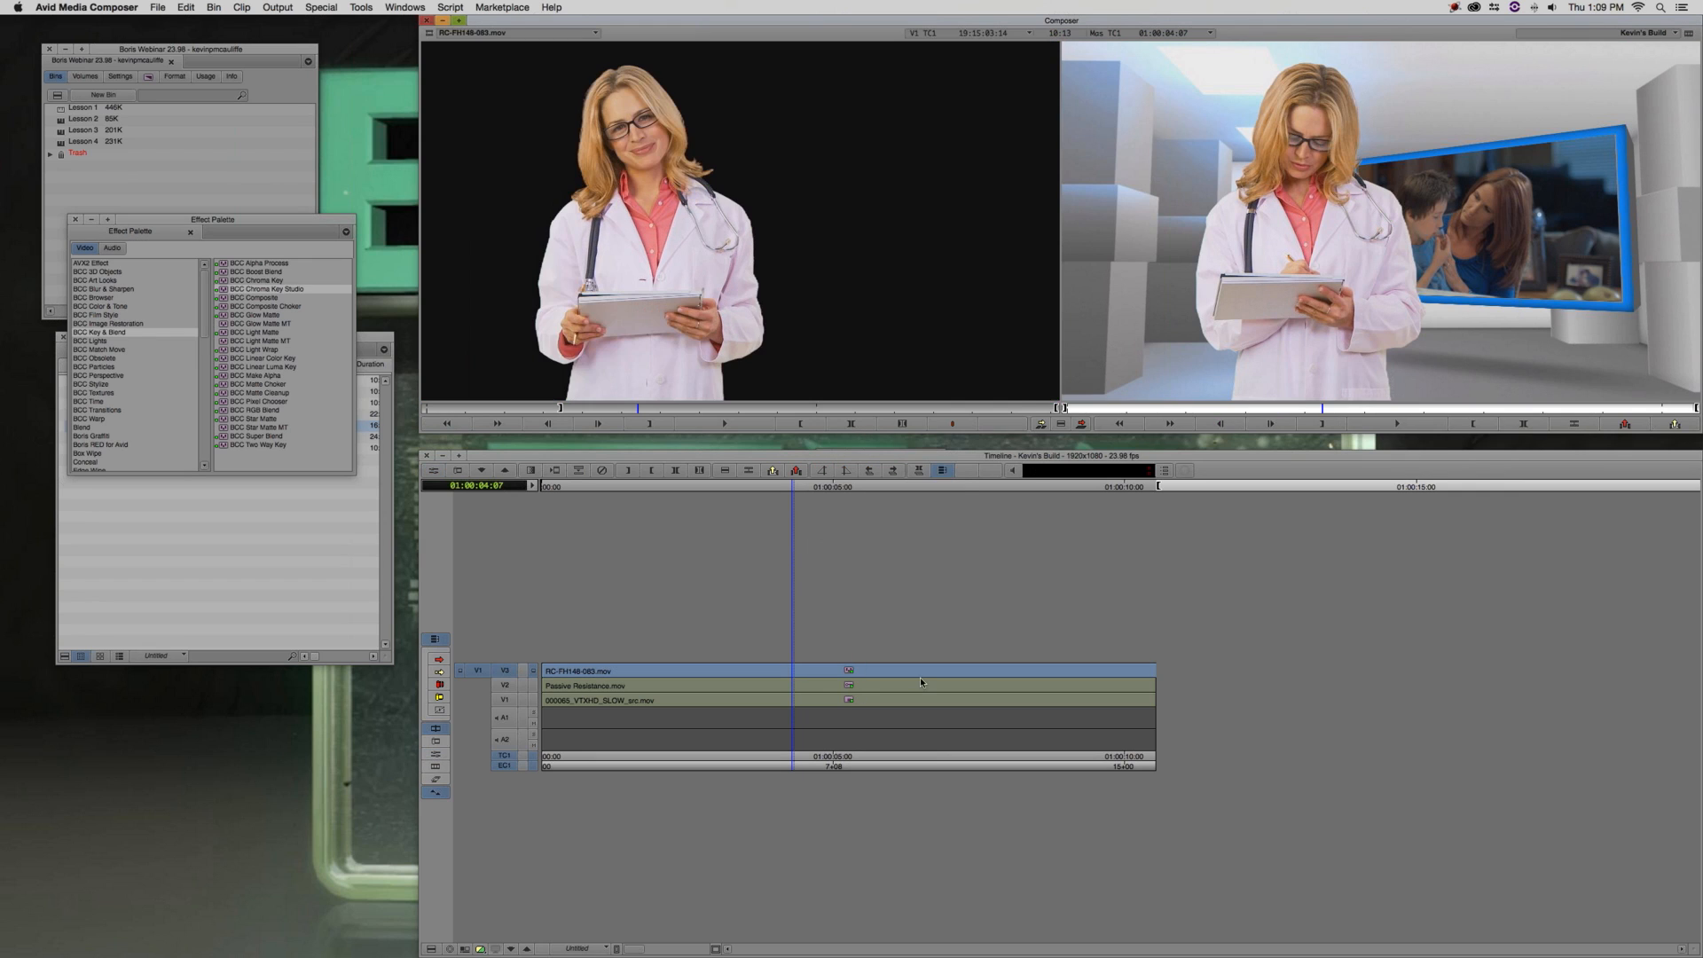
click(1056, 696)
click(1221, 695)
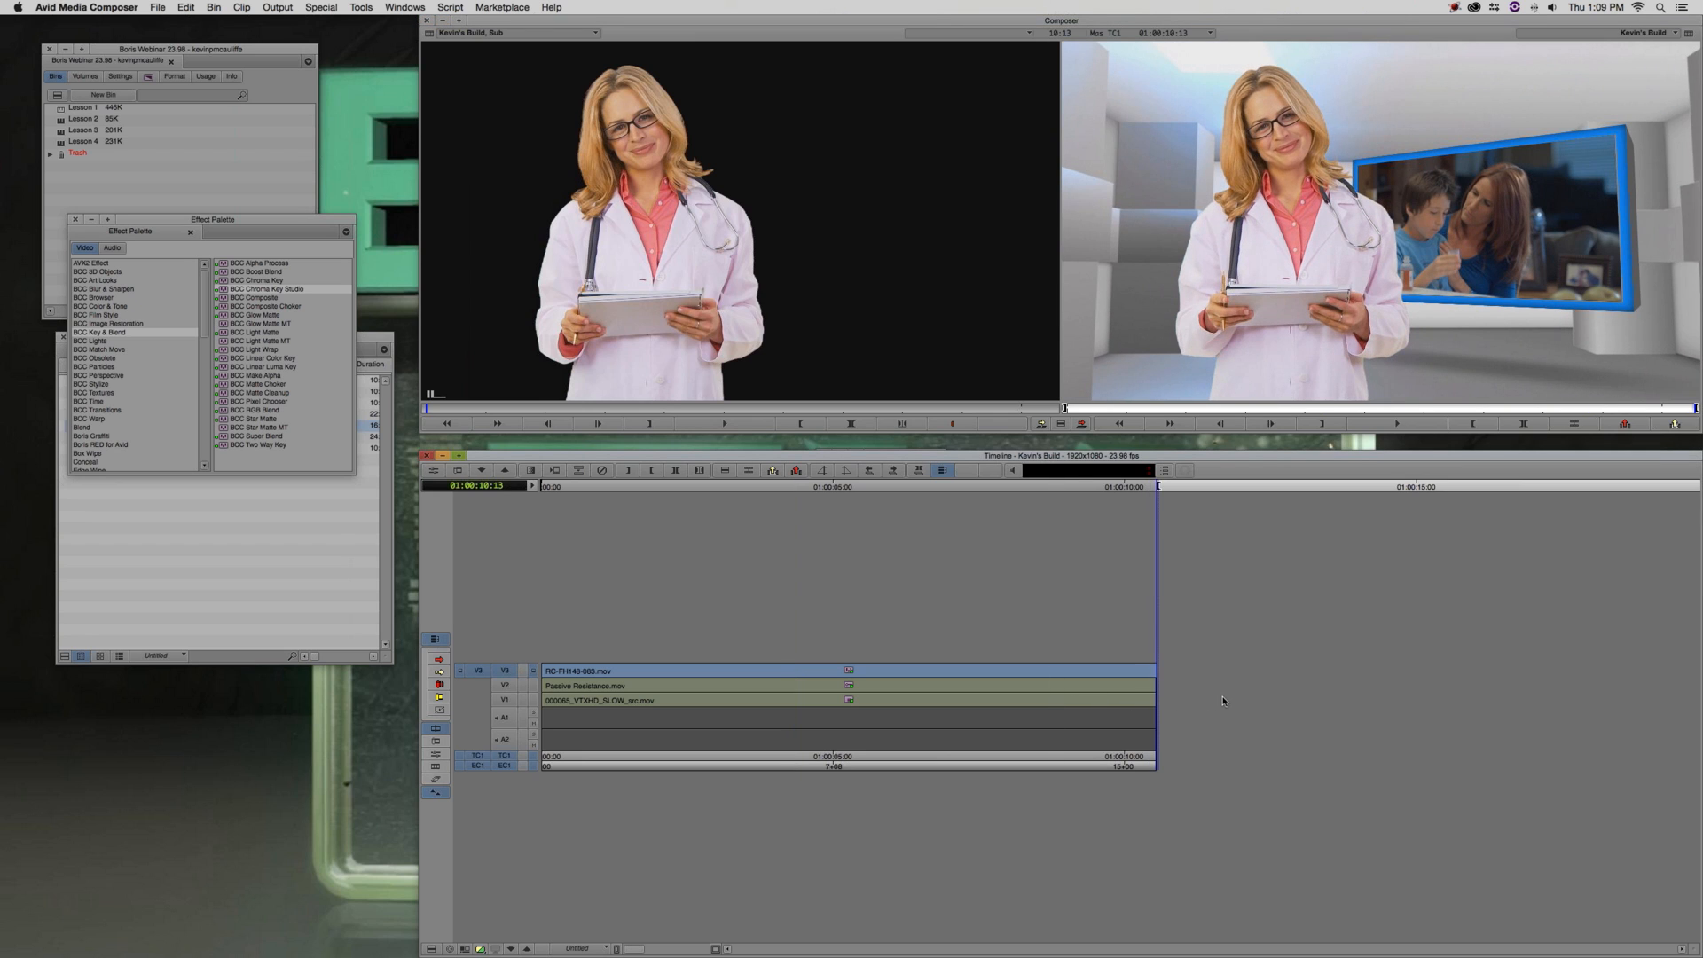
key(b)
mouse_move(1143, 676)
mouse_down()
mouse_move(1287, 673)
mouse_move(1116, 678)
mouse_up()
Add video track V4, mark the span of the second V3 clip and patch the source to V4
key(super+y)
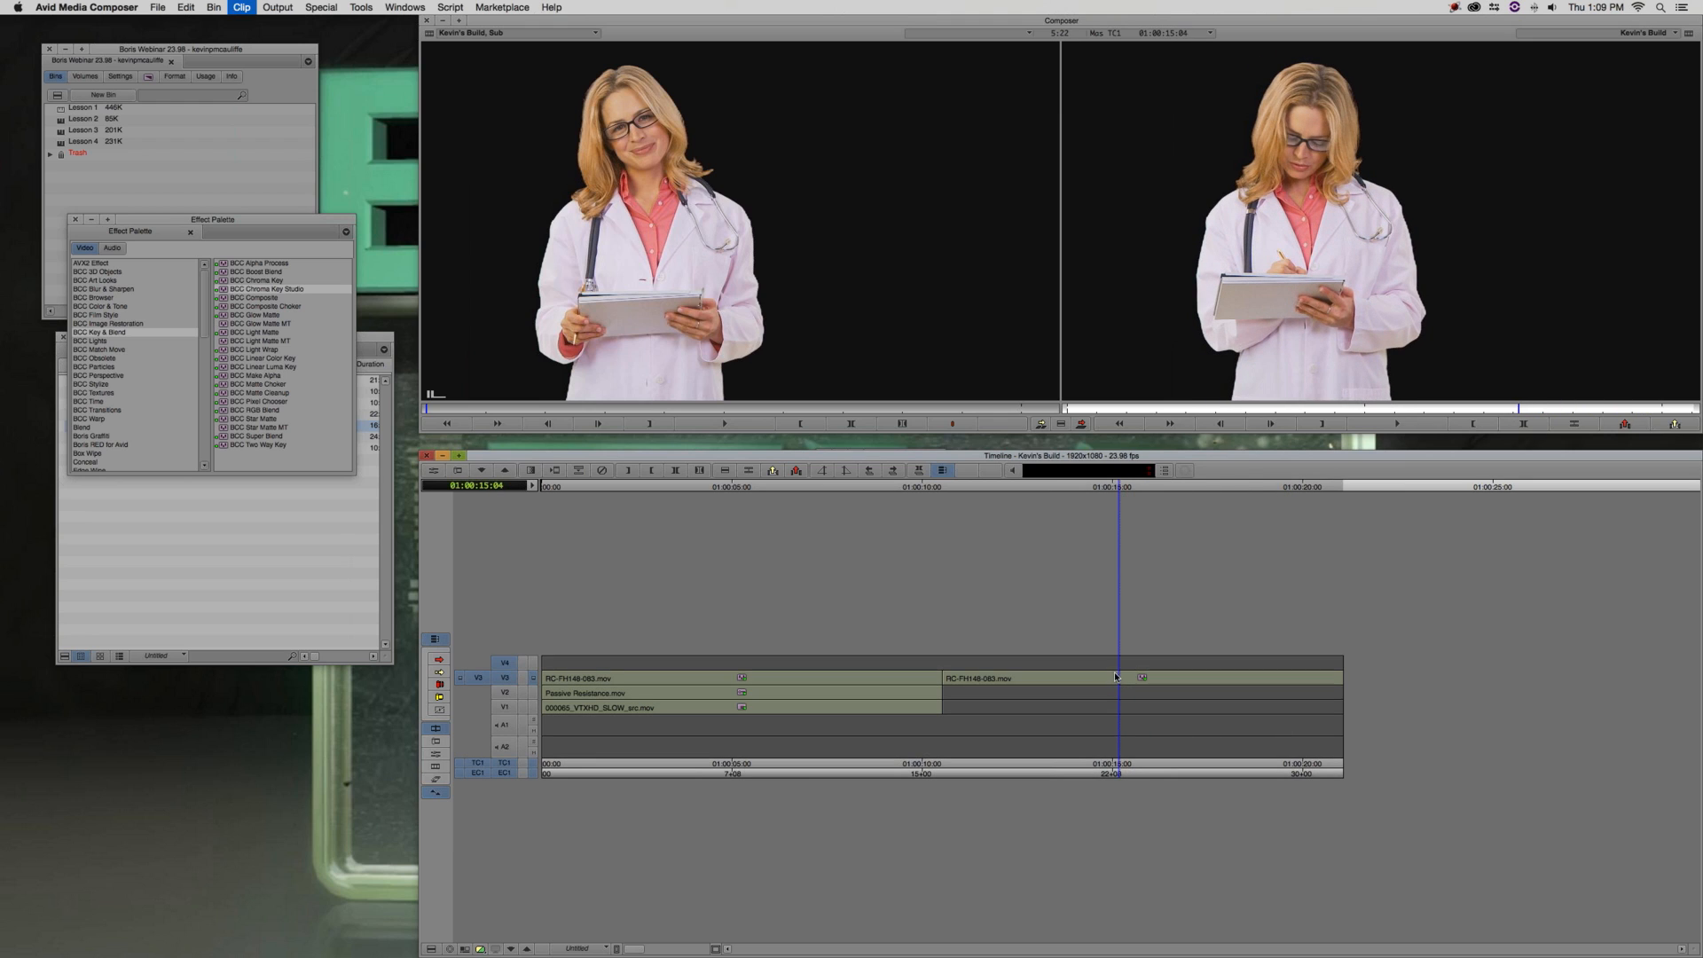
key(t)
click(510, 665)
click(505, 678)
Overwrite the copied clip onto V4 above the second V3 clip and remove its key effect
key(b)
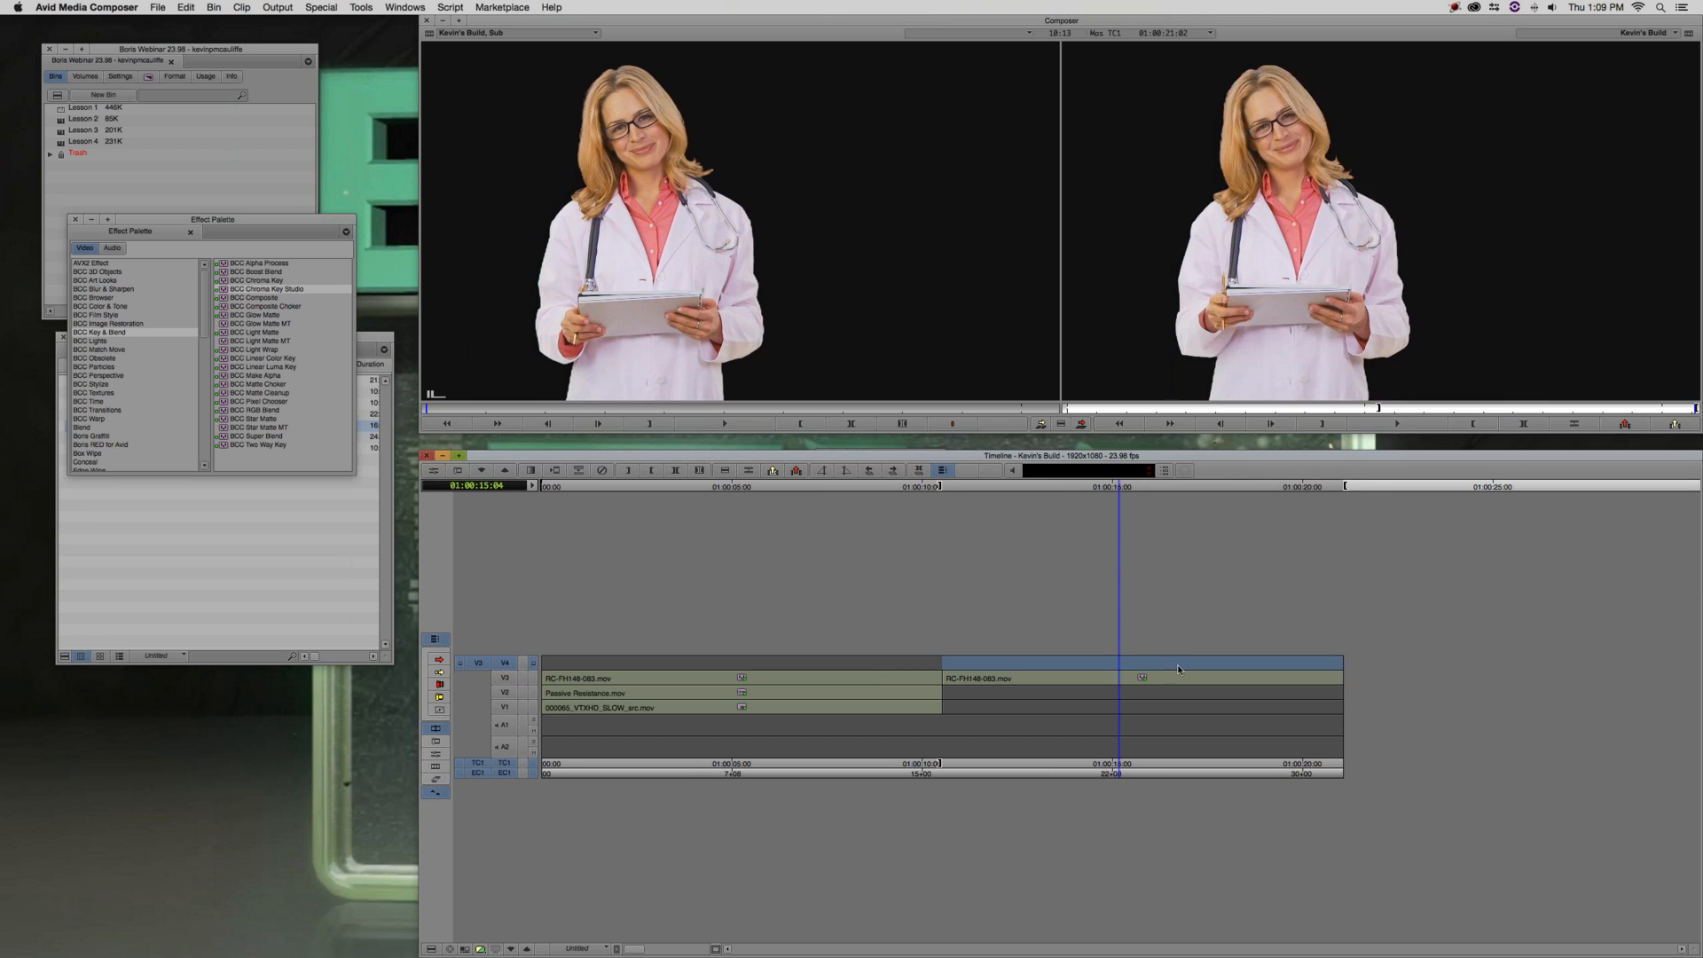
click(1136, 679)
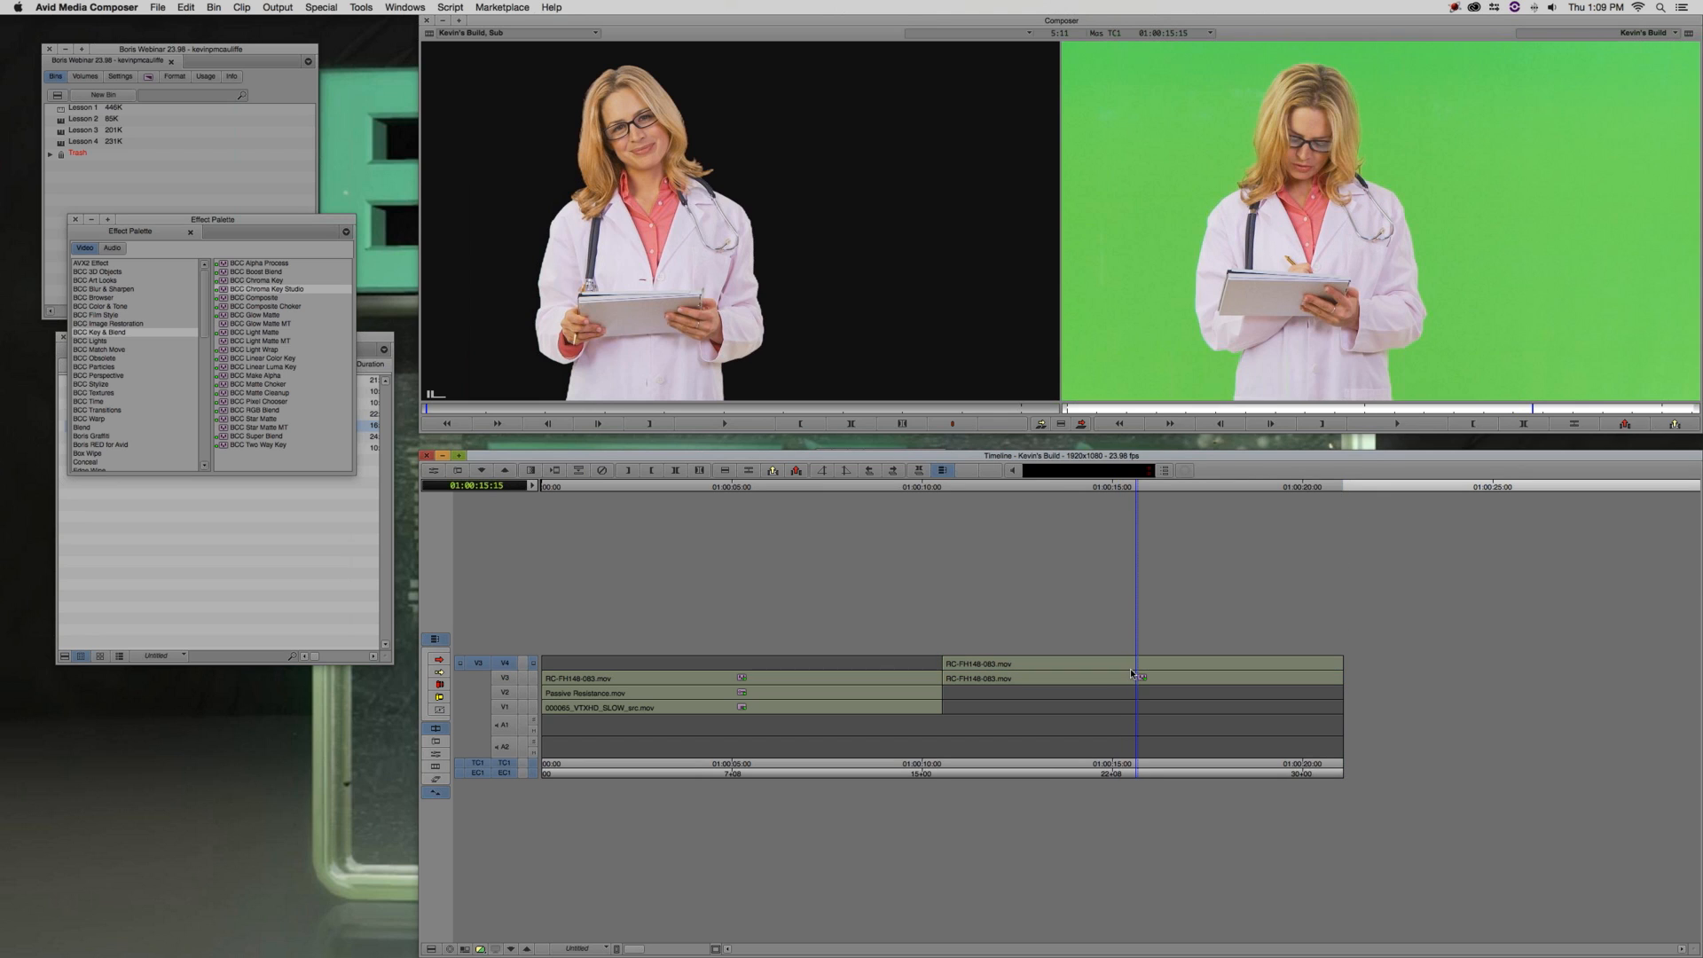
key(Left)
key(Left)
key(Left)
key(Left)
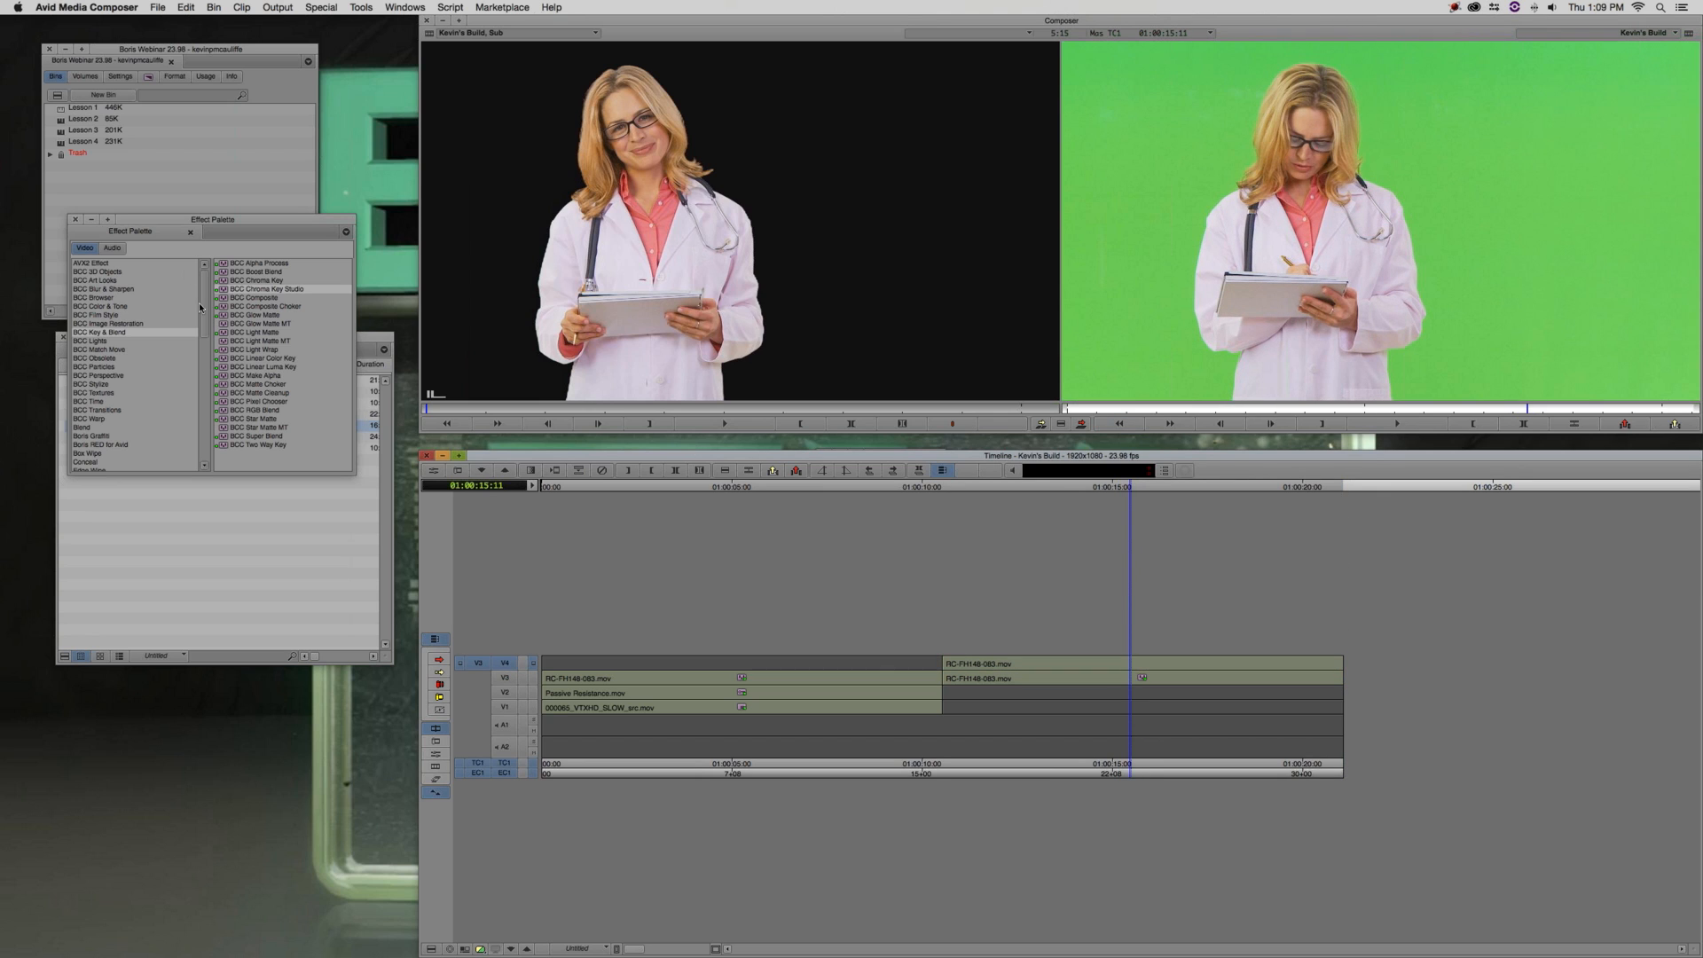
Apply the SpectraMatte effect to the green-screen clip on V4
click(205, 346)
scroll(208, 346, down, 5)
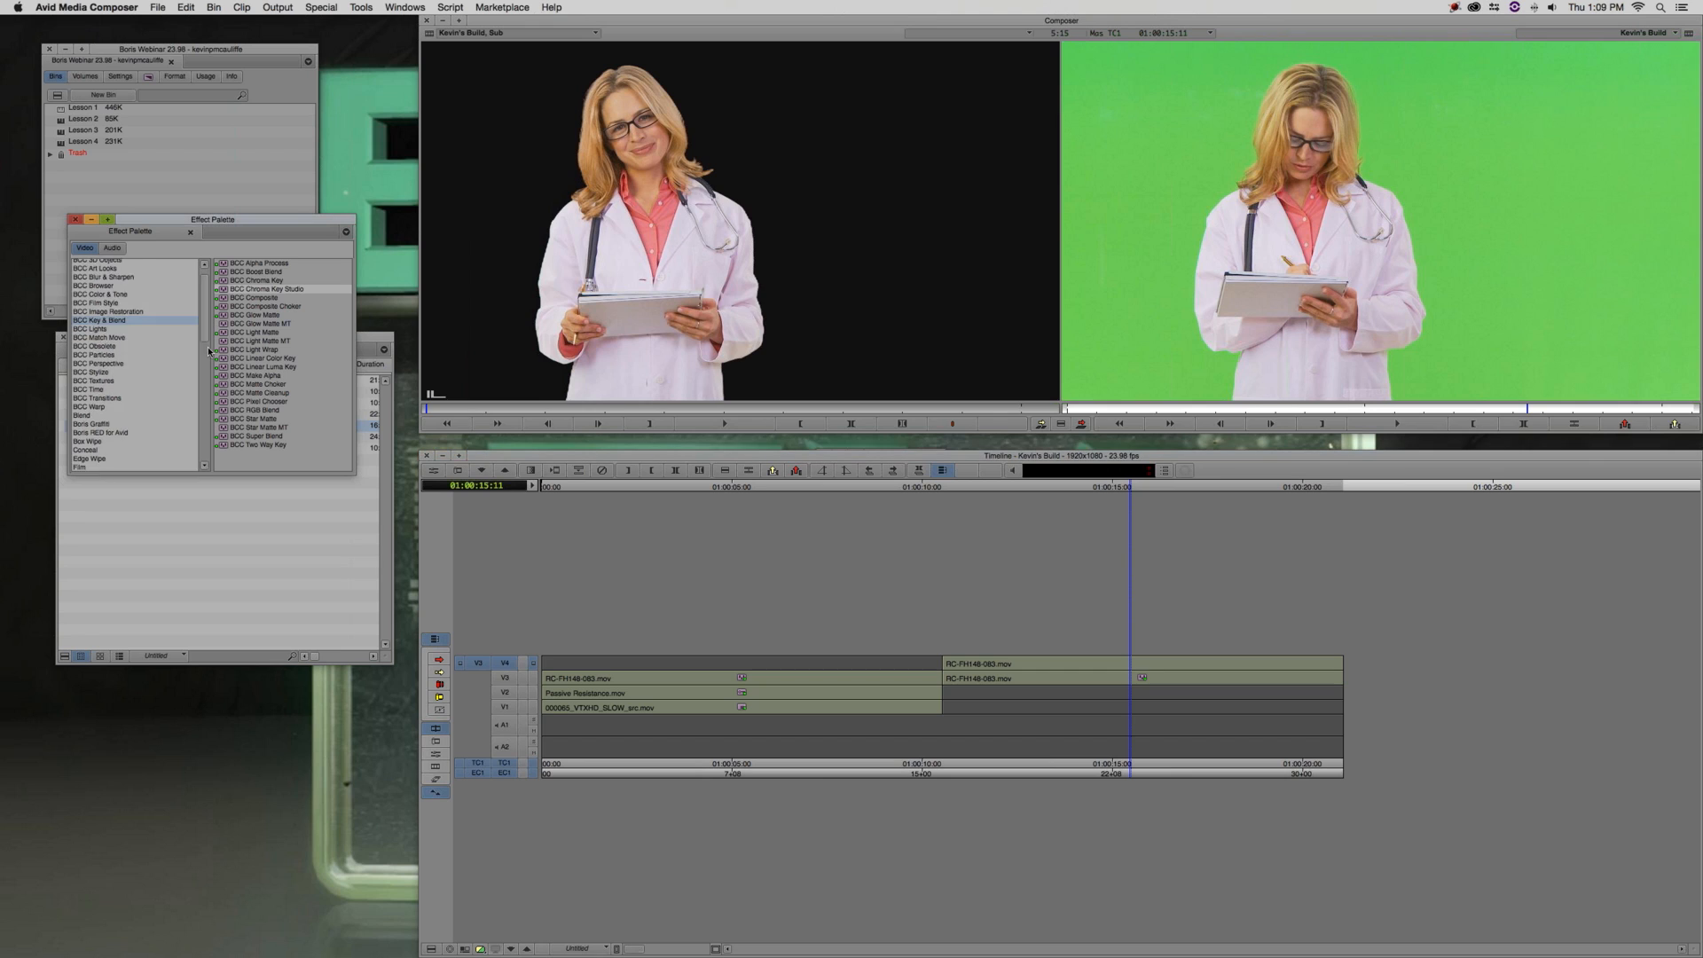
drag(213, 366, 211, 362)
click(99, 399)
drag(247, 298, 1123, 661)
Show the SpectraMatte parameters and sample the green backdrop as the Key Color
key(F10)
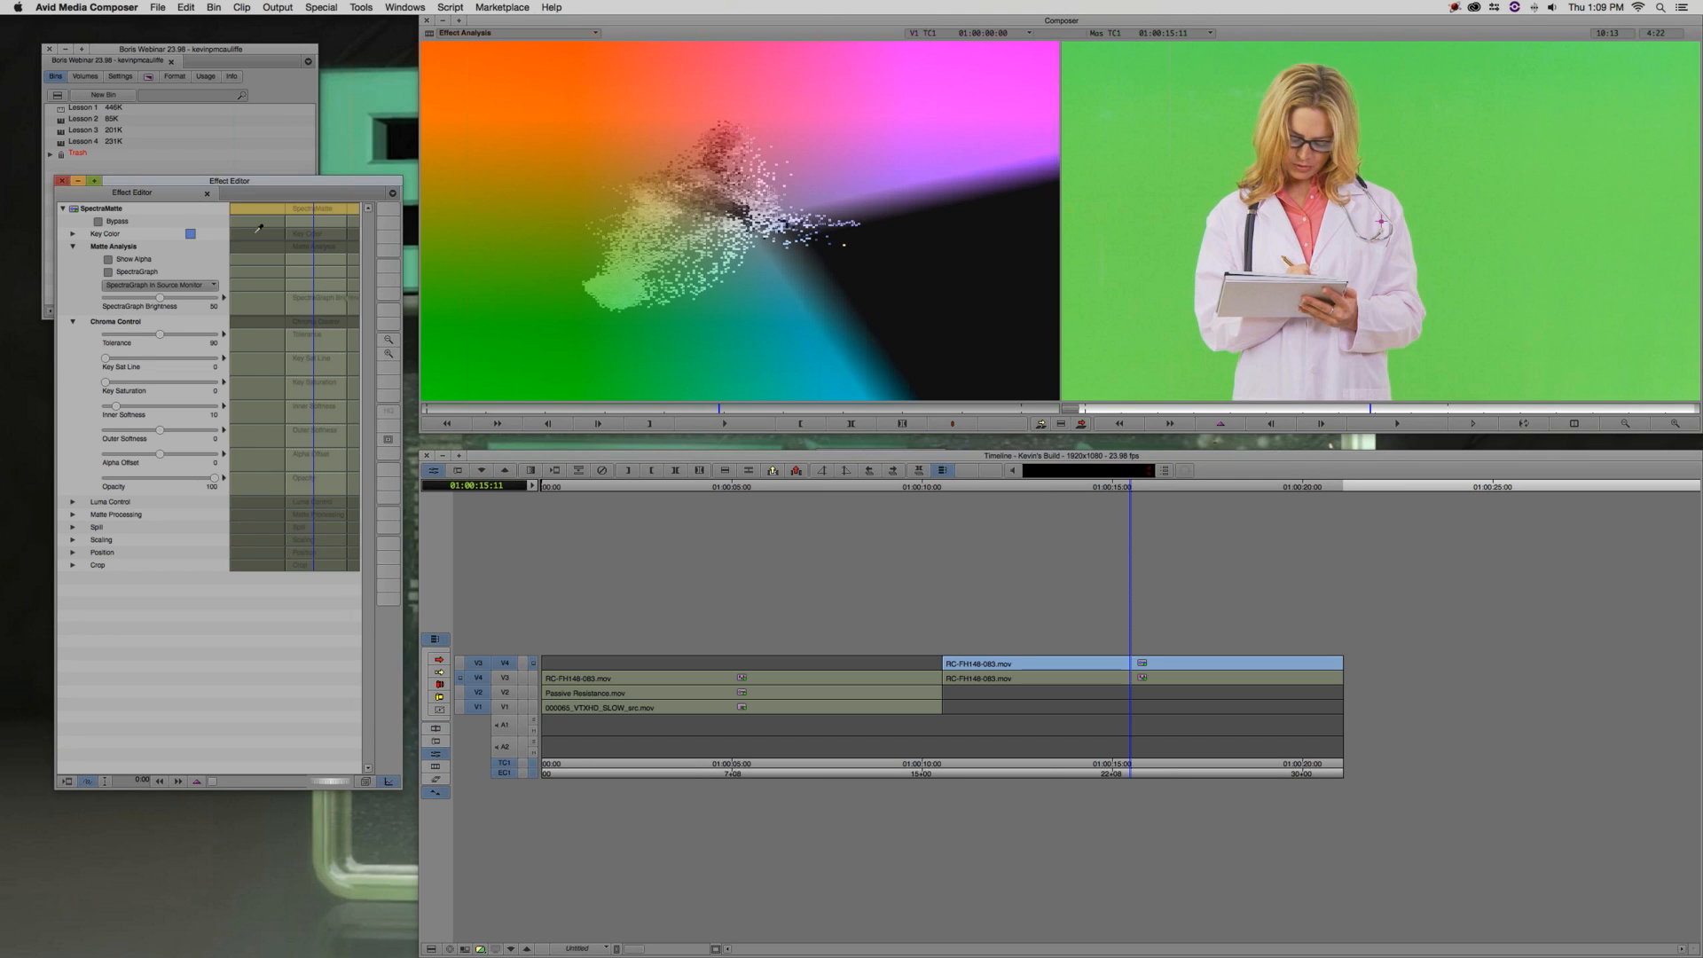
drag(934, 193, 1195, 176)
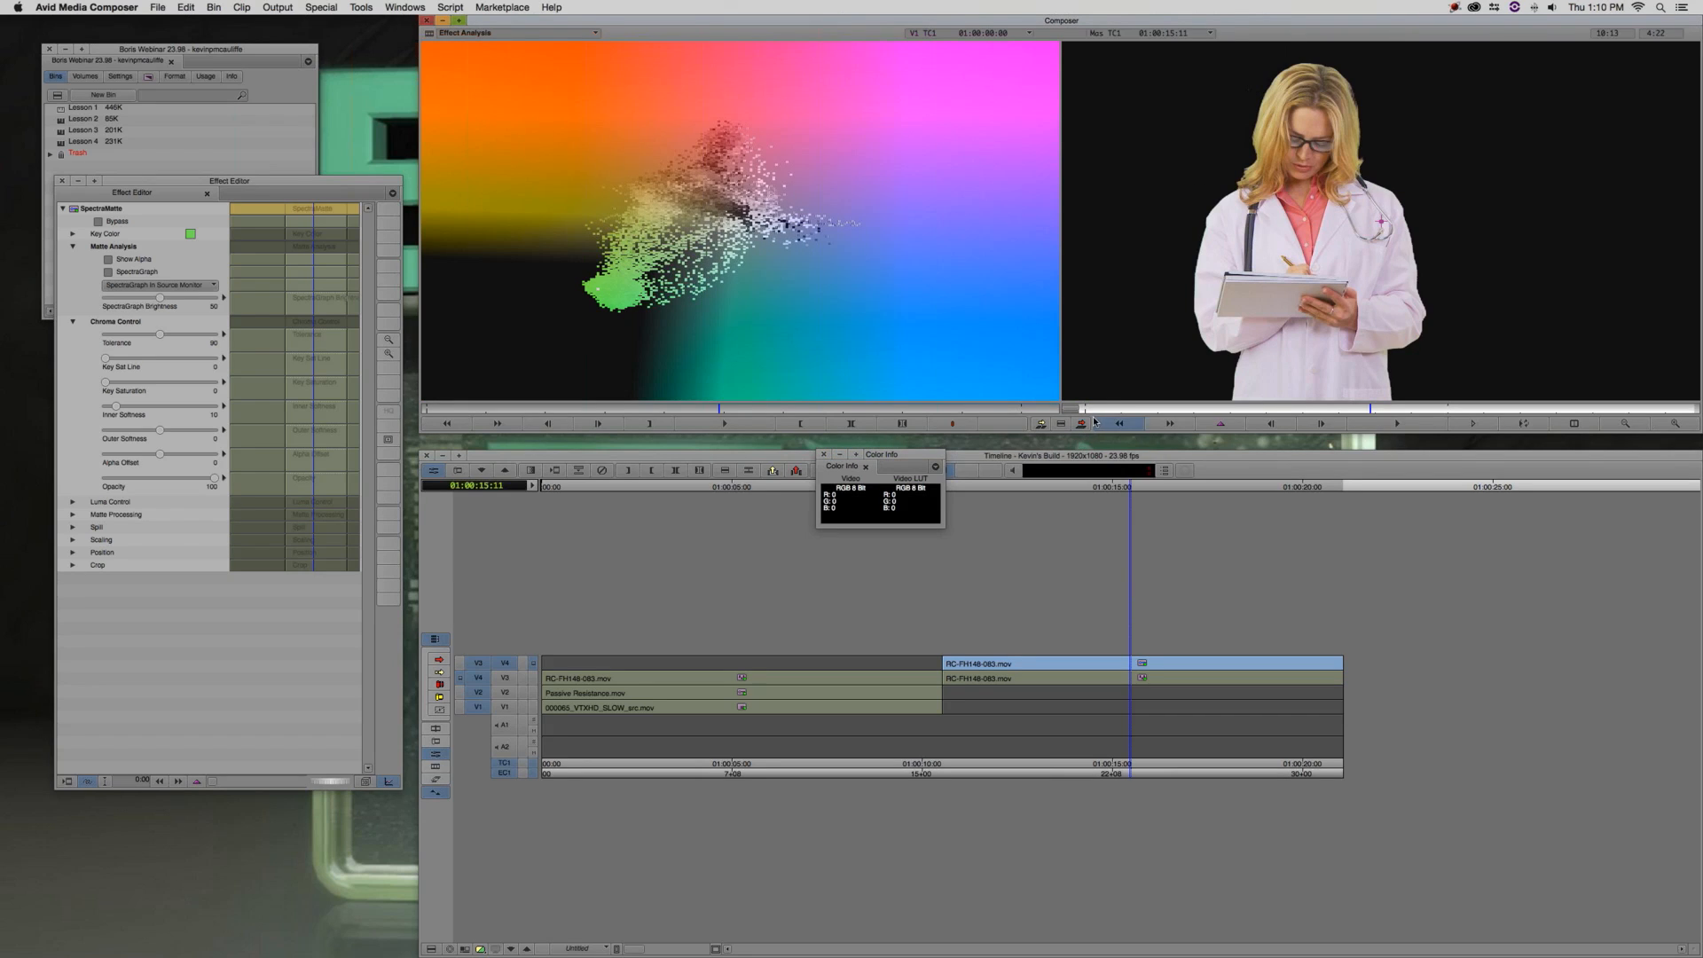
Zoom in on the woman's hair and shoulders at several frames, switching between V3 and V4 to compare the two keys
click(533, 677)
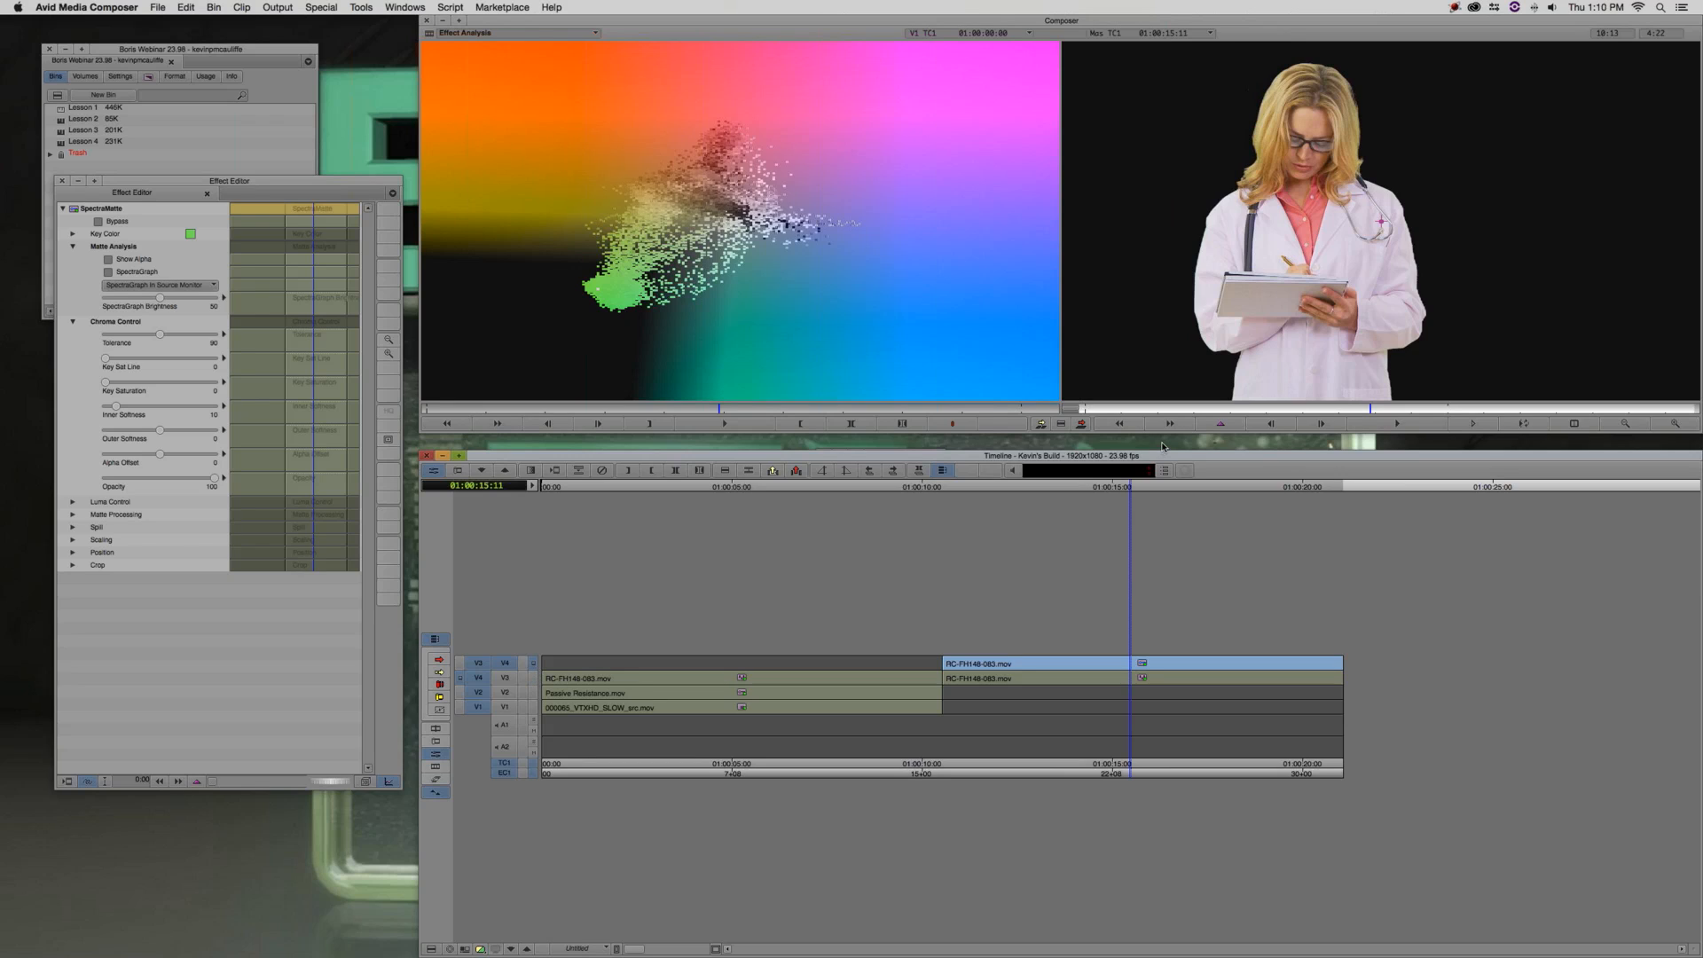
click(1672, 423)
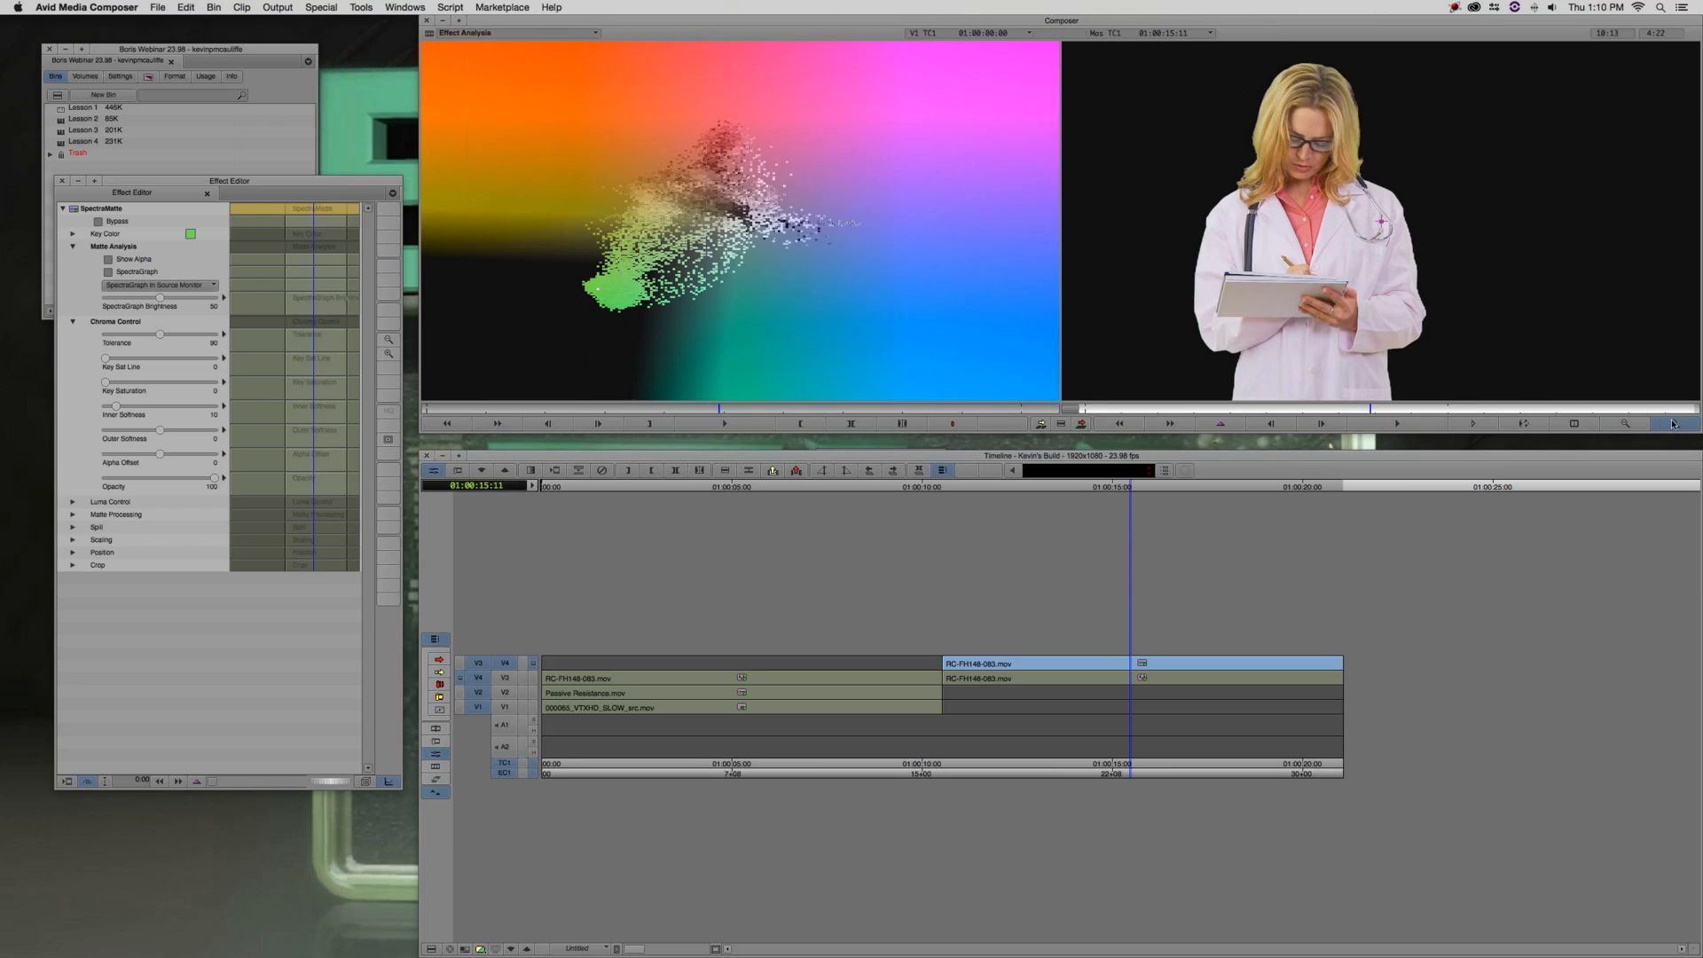
click(1673, 423)
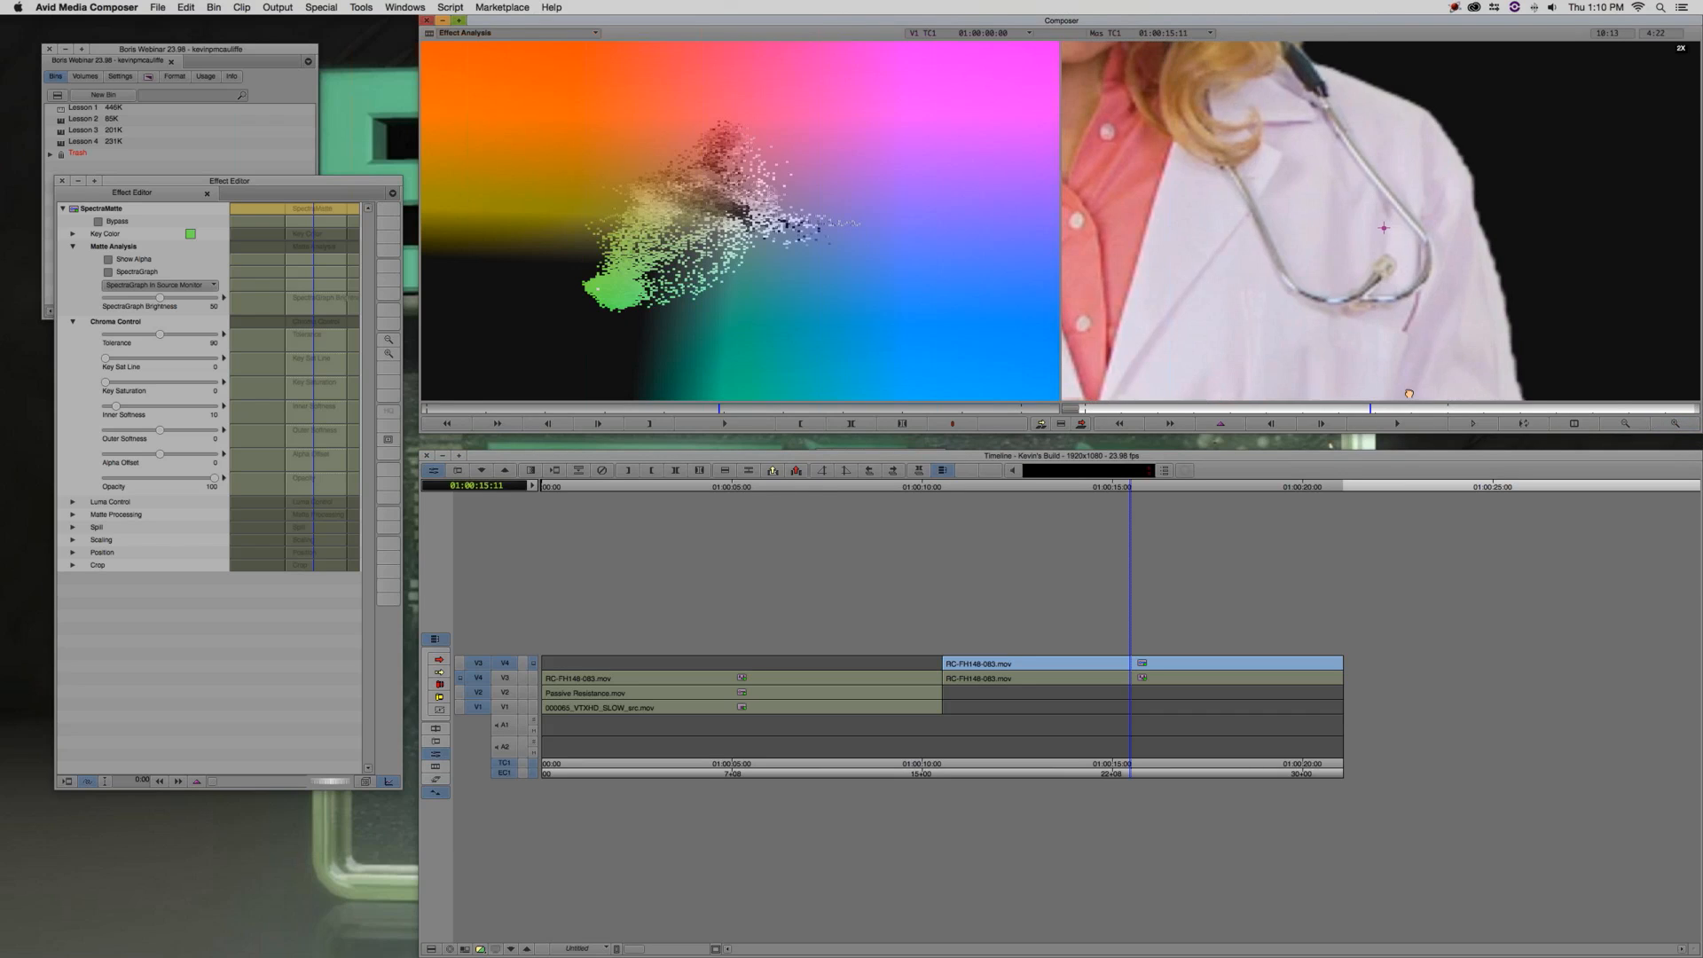
drag(1408, 393, 1465, 468)
click(1622, 424)
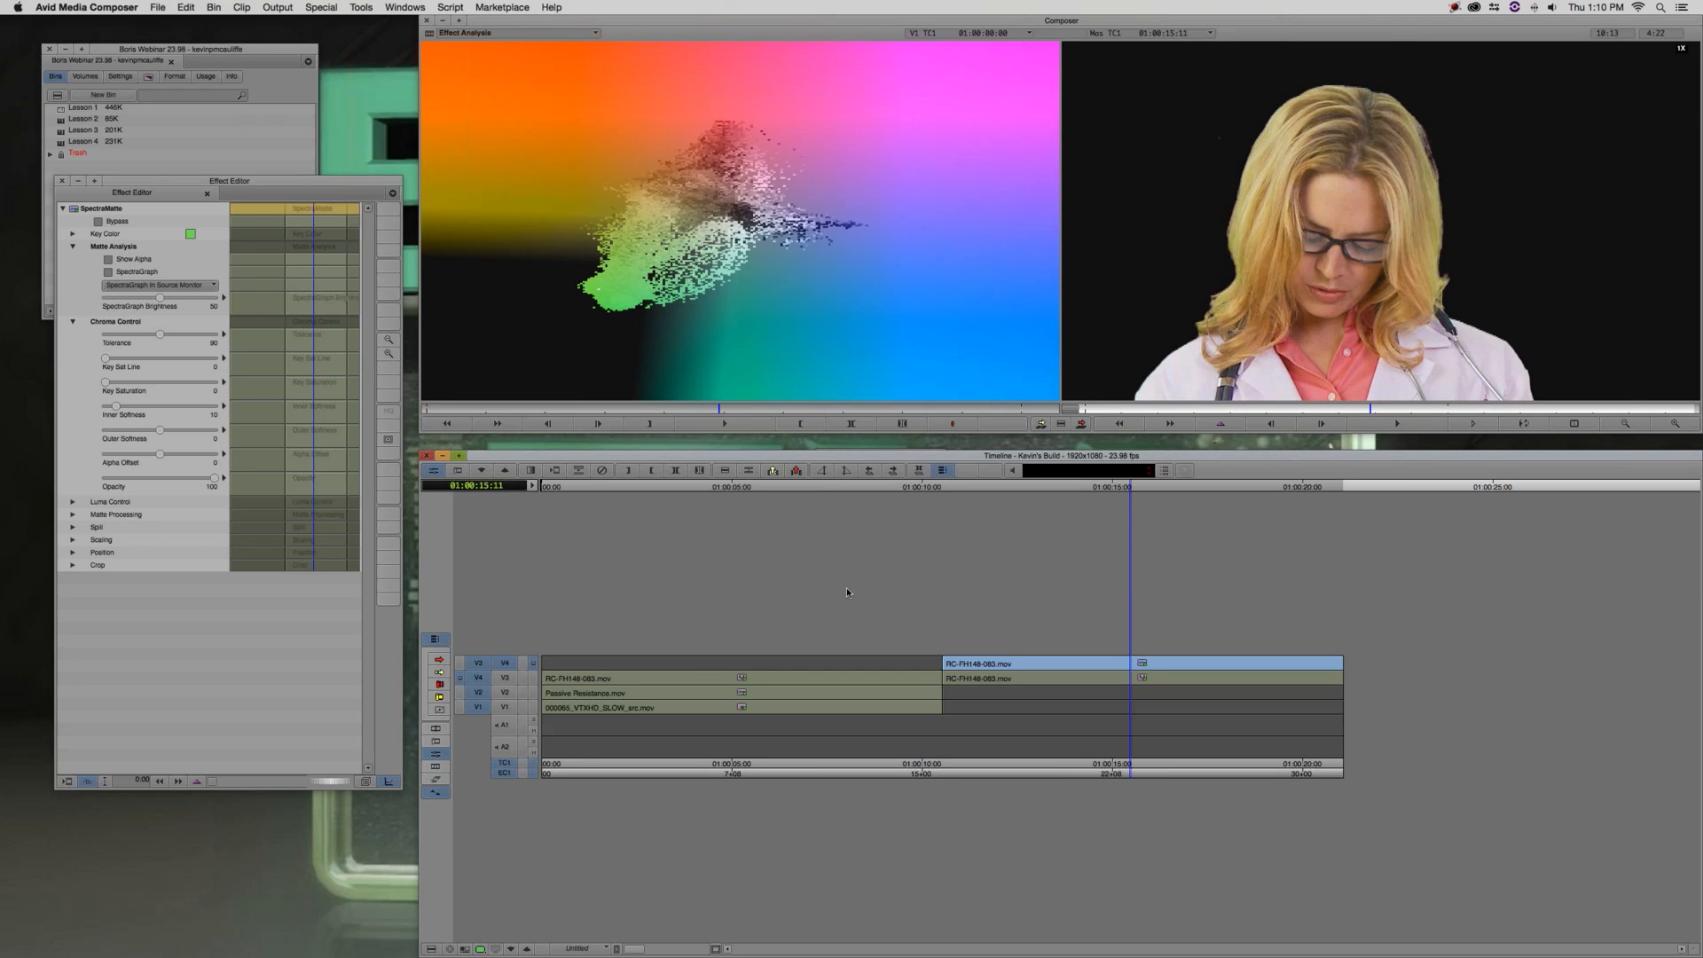
click(1225, 410)
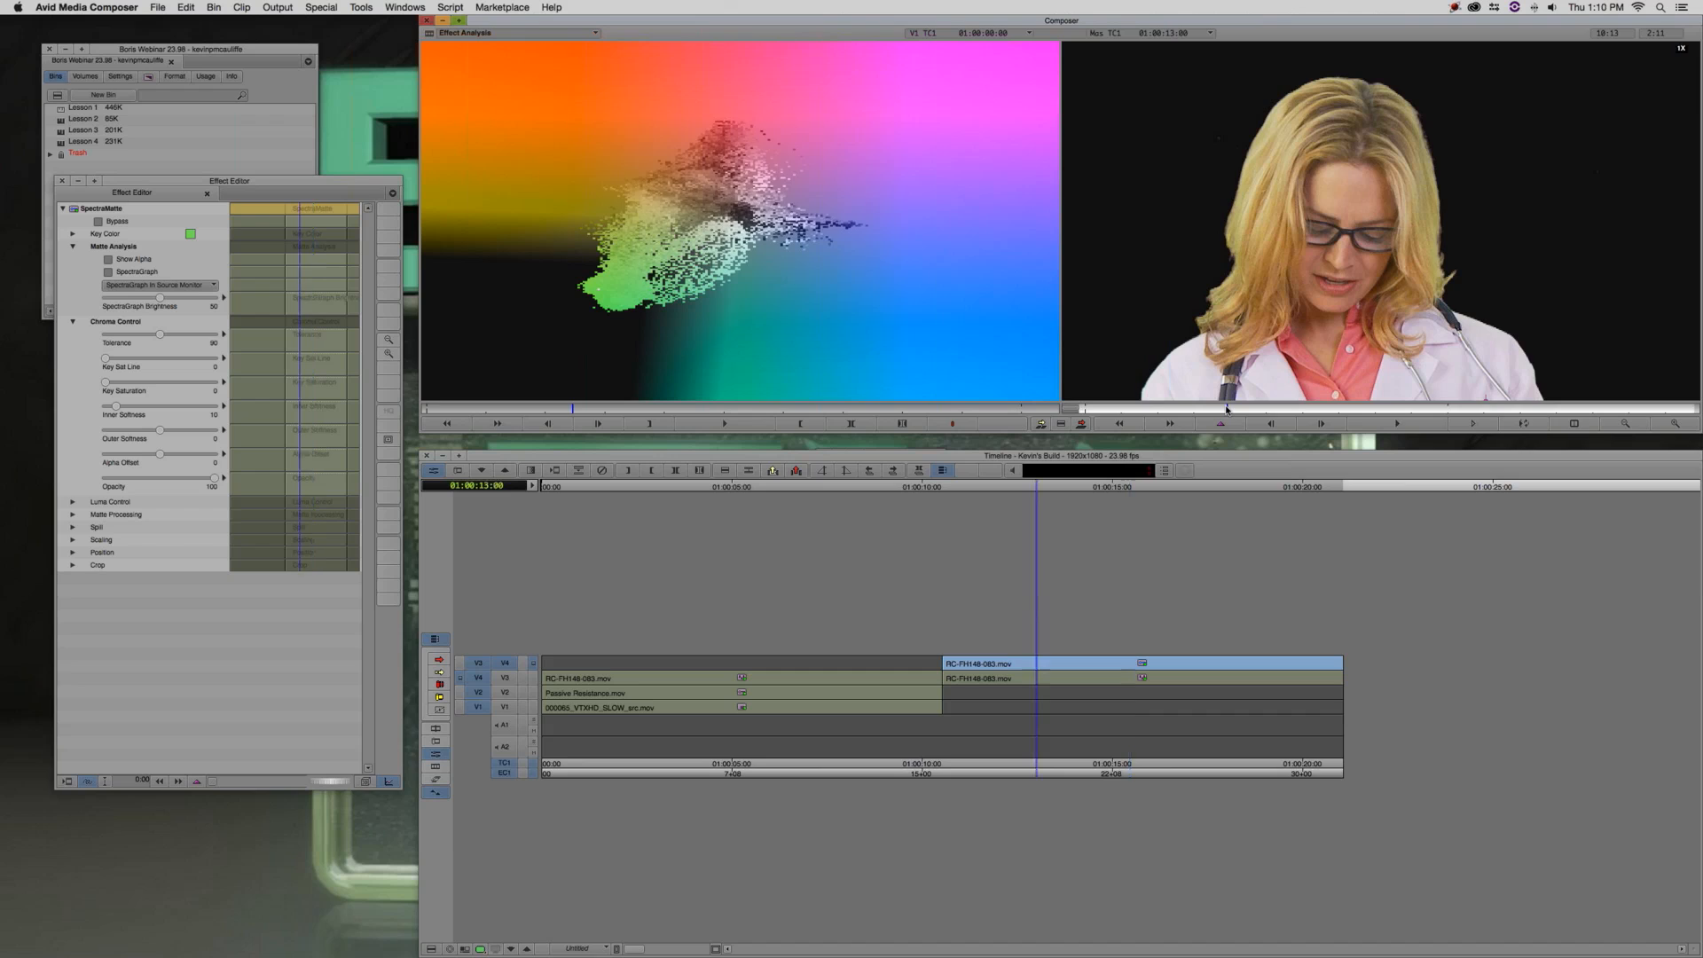
drag(1203, 414, 1188, 414)
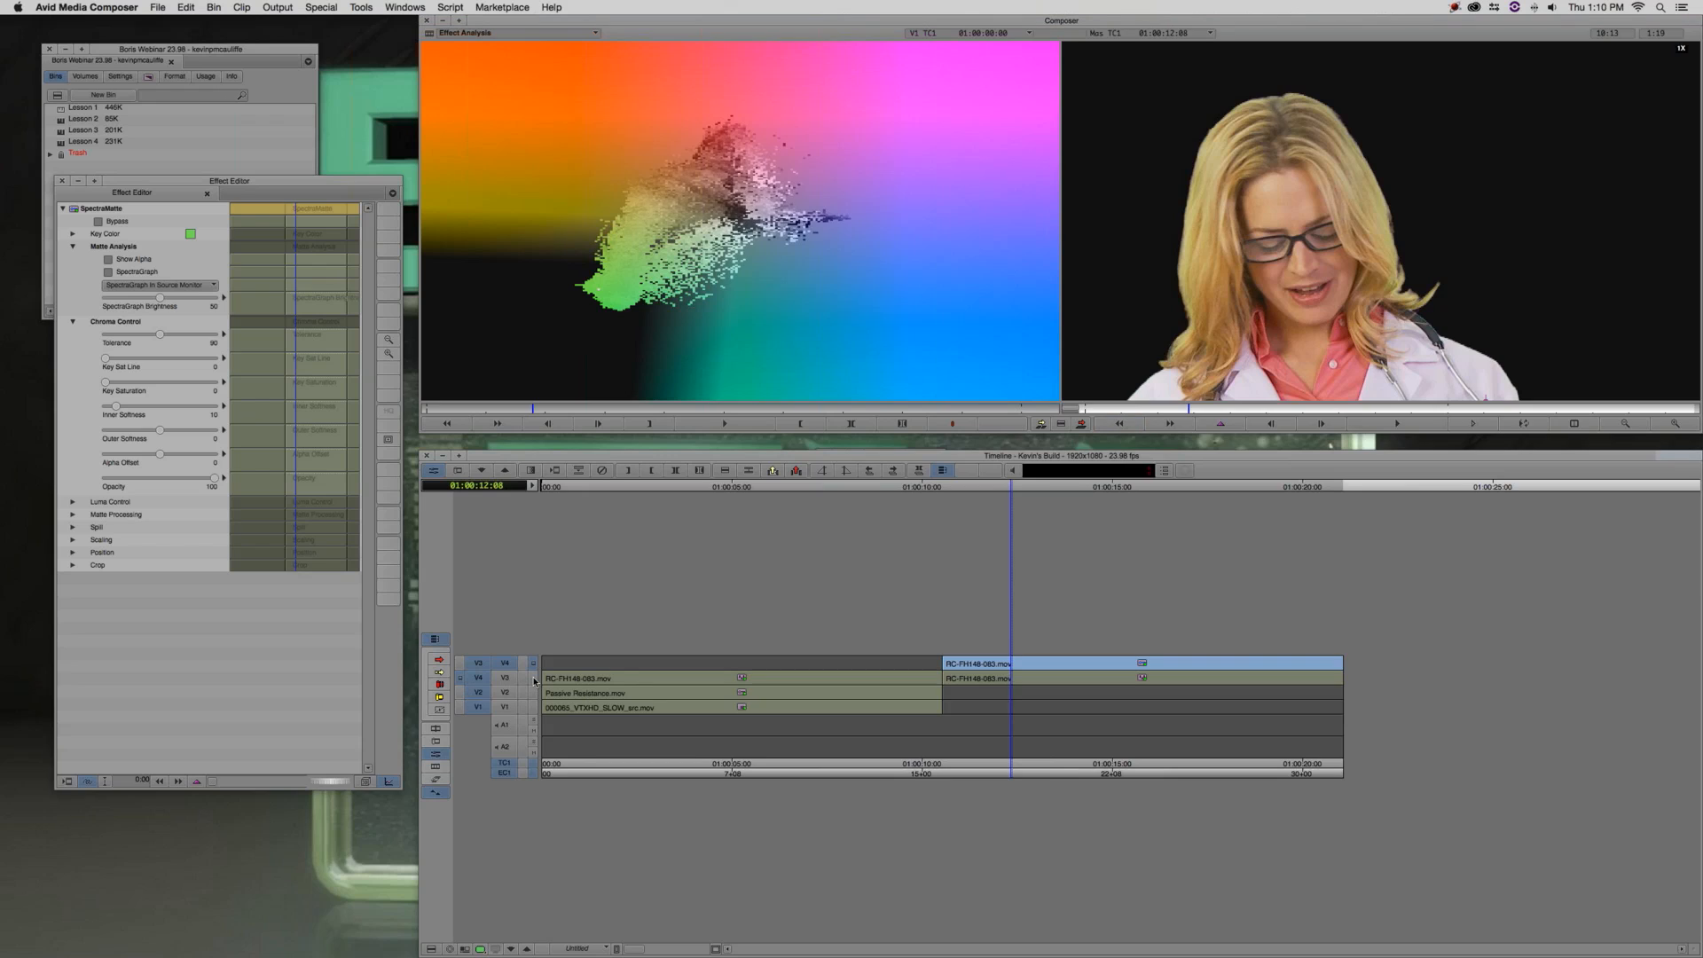
click(533, 678)
click(533, 664)
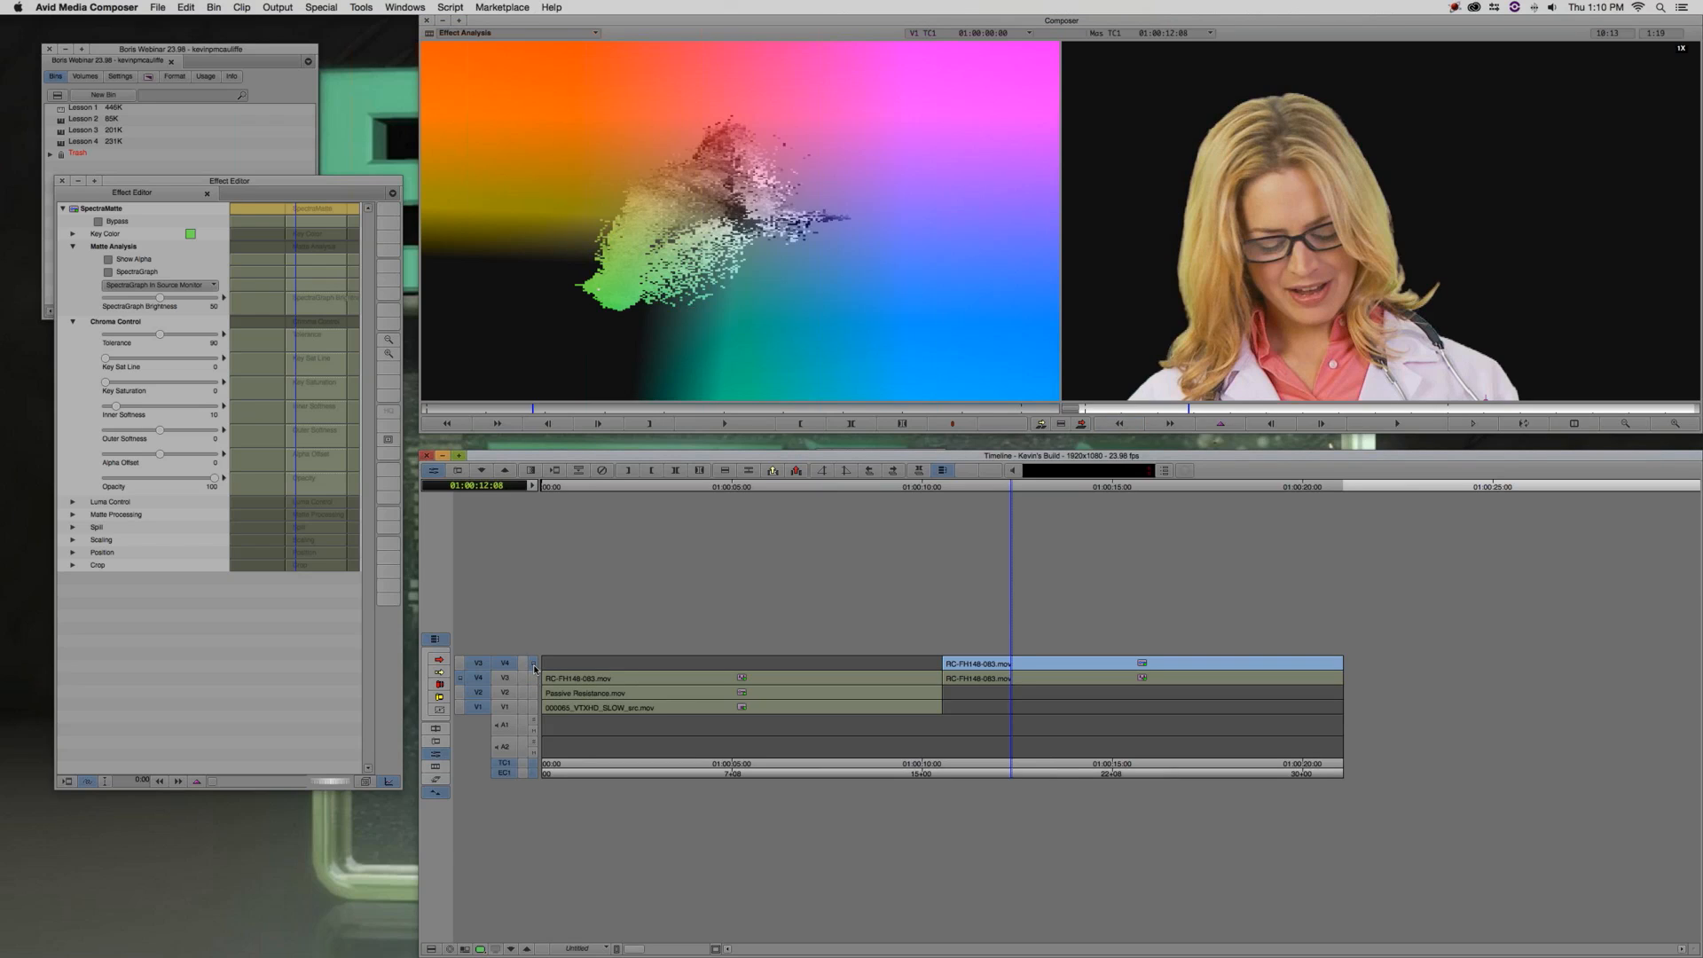
Mark the second section of the sequence and extract its green-screen clips from V3 and V4
click(533, 678)
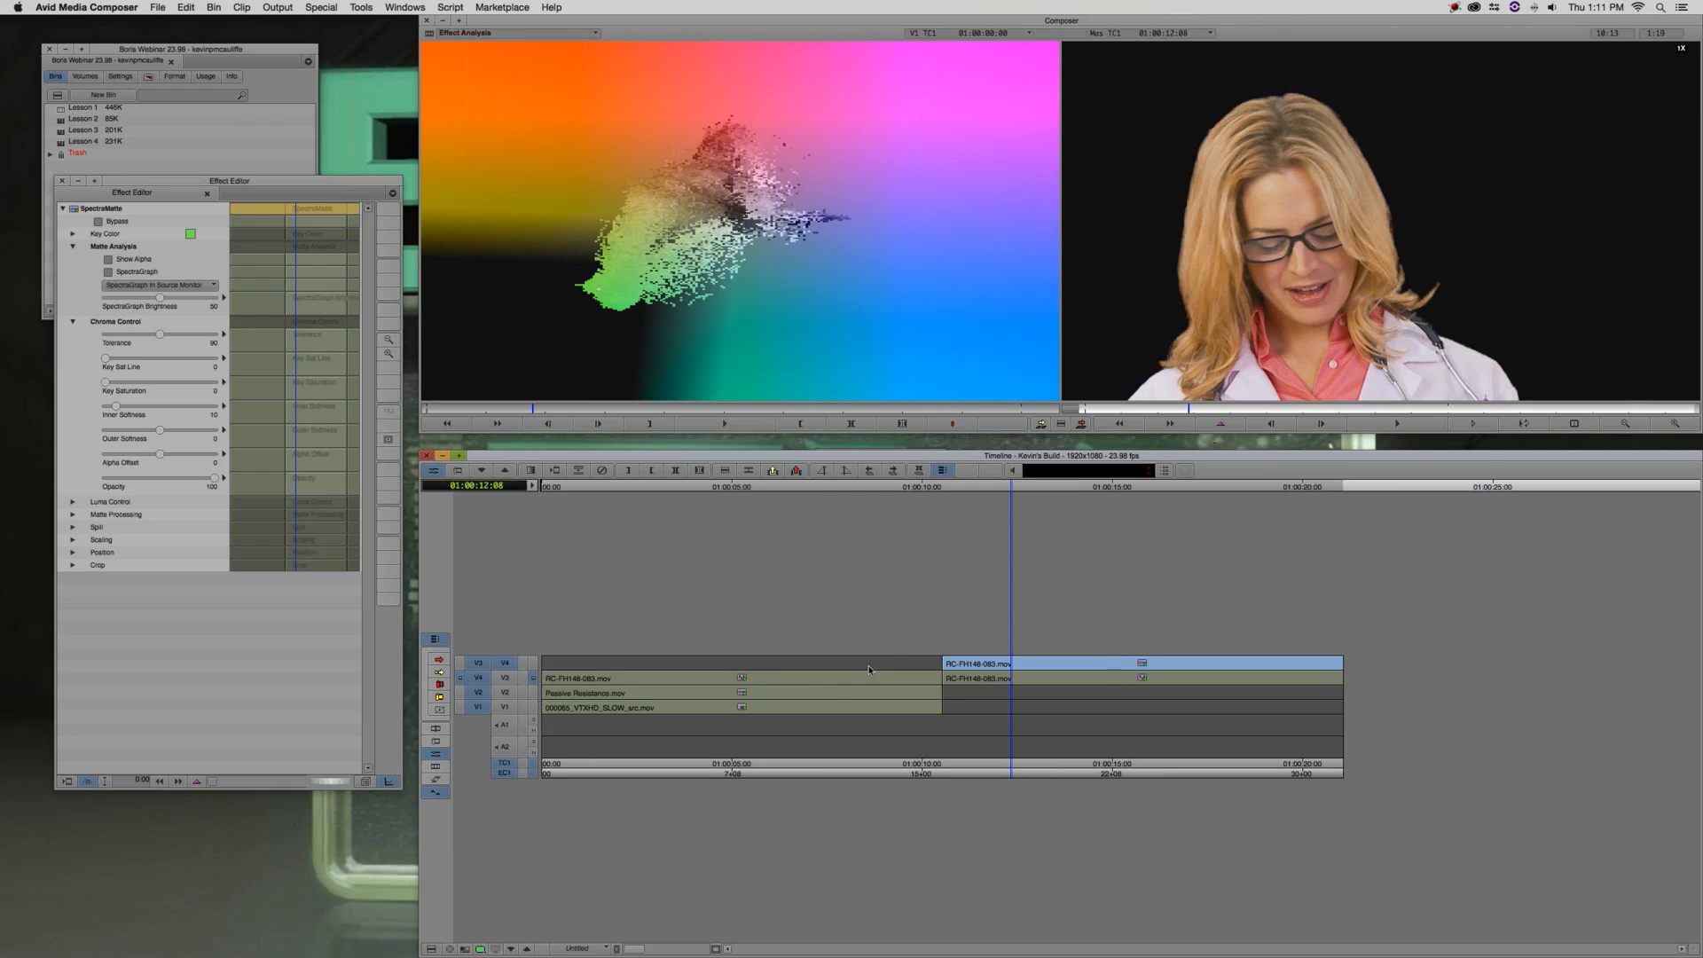
click(506, 680)
key(t)
key(alt+c)
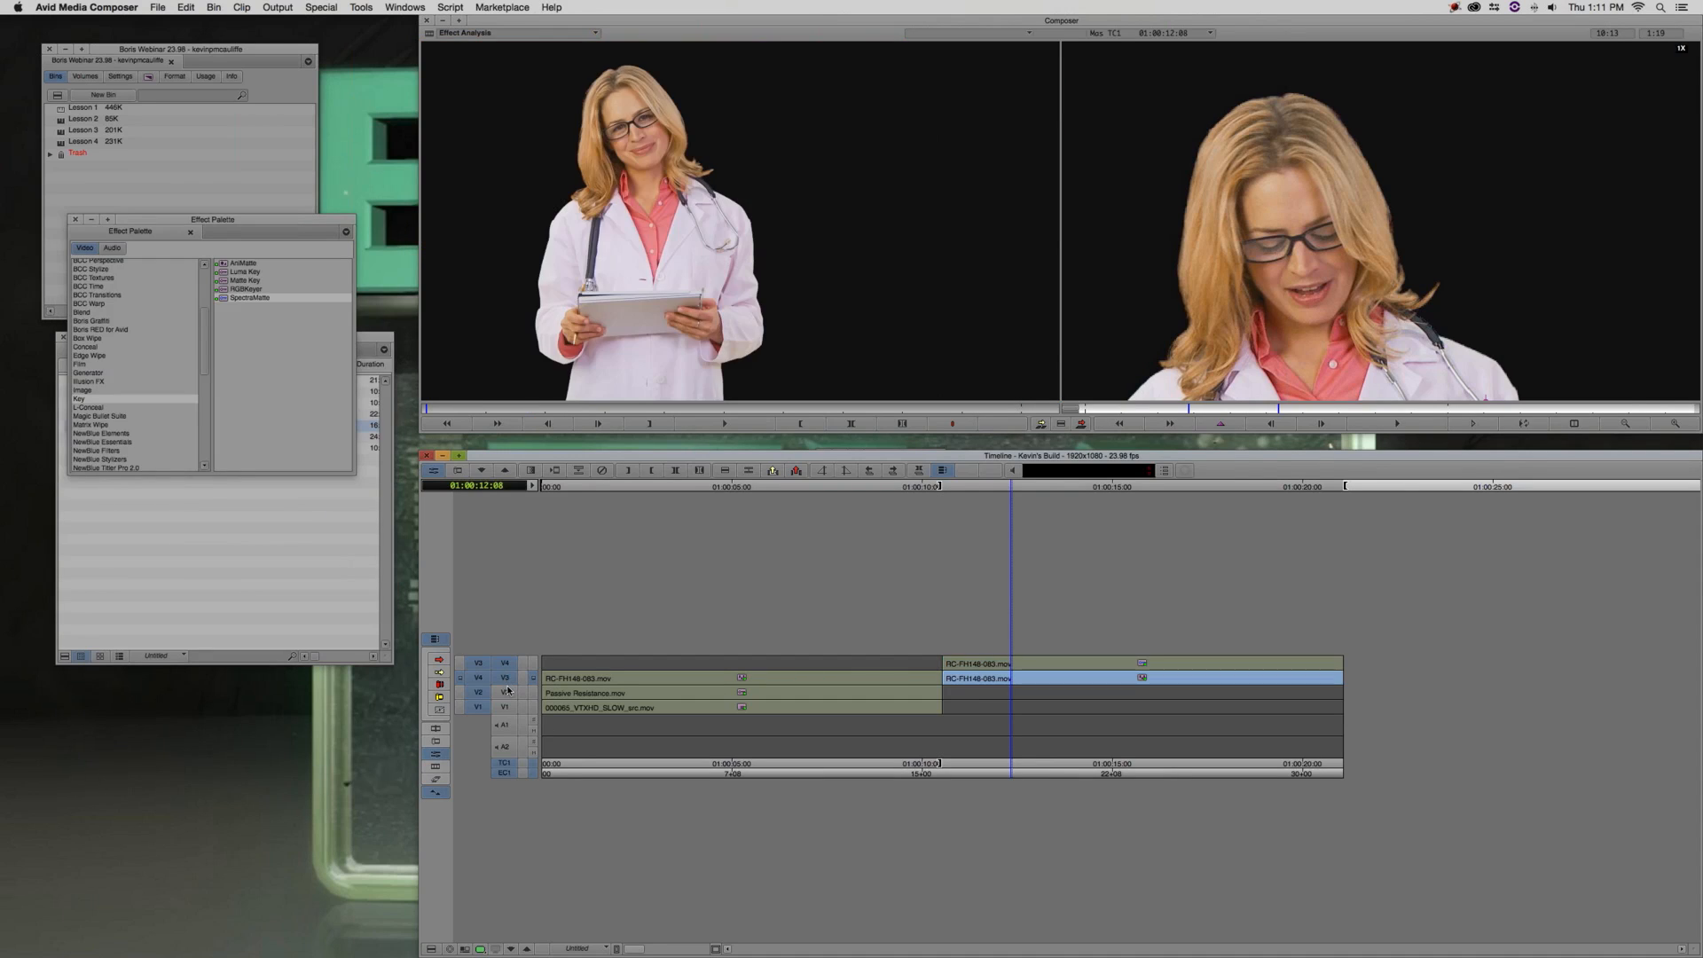
click(505, 664)
key(x)
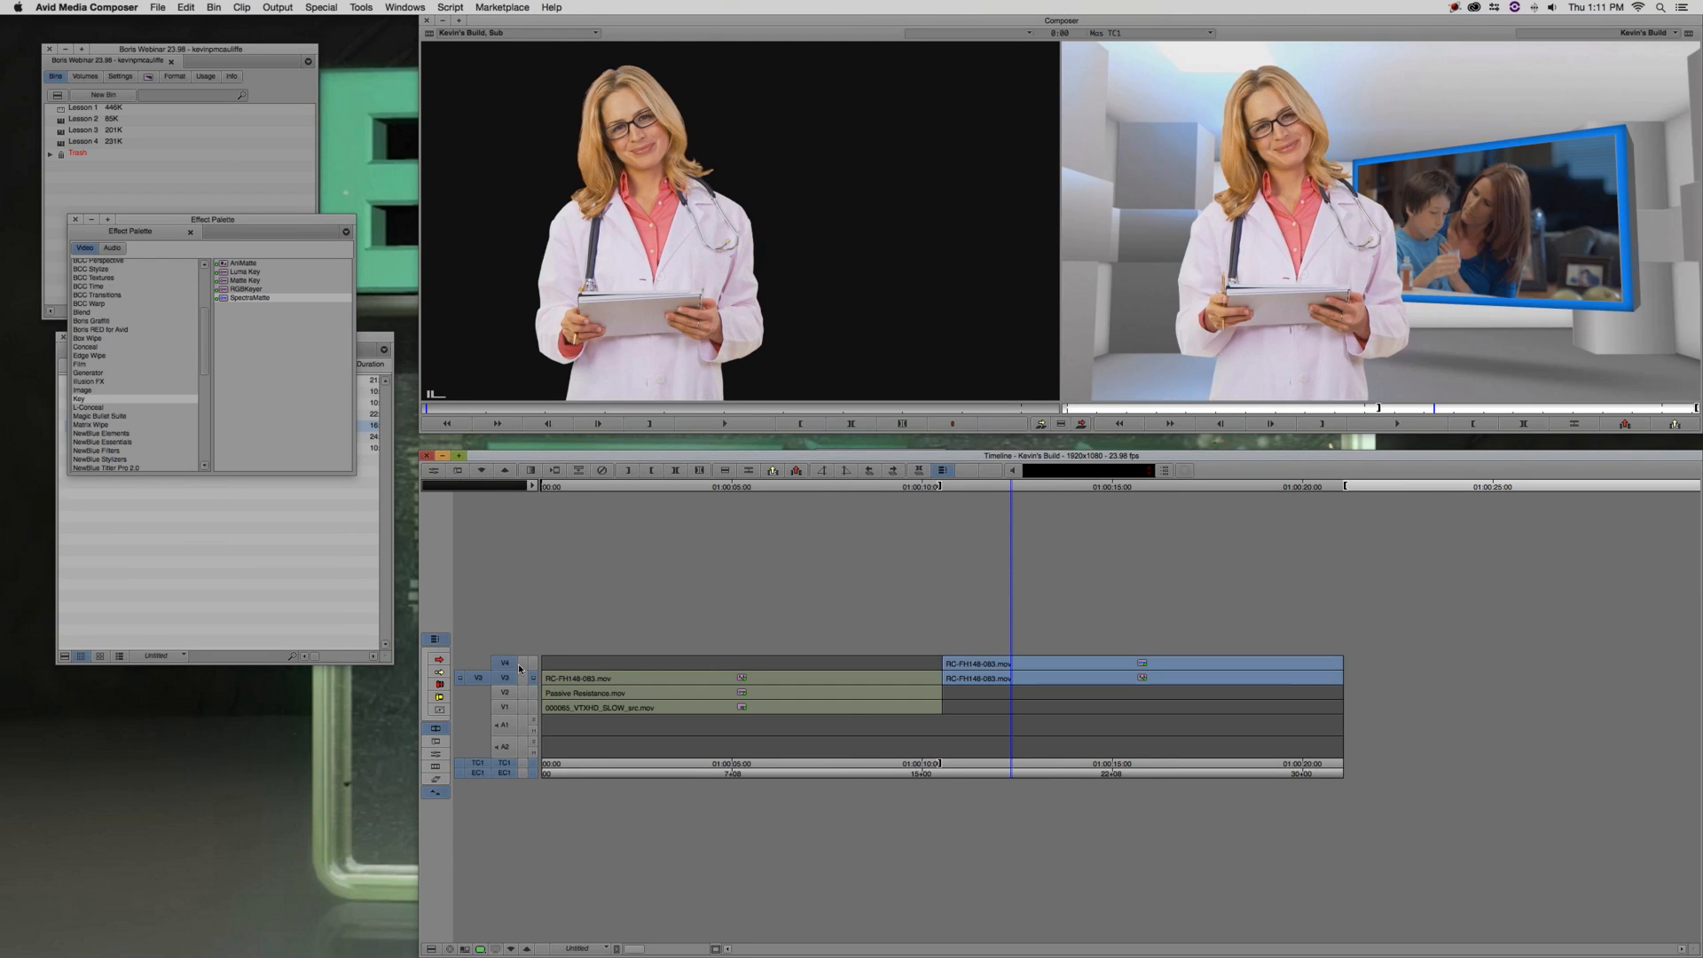
Delete the empty V4 track and try to open the effect settings of the V3 clip
click(862, 690)
click(506, 678)
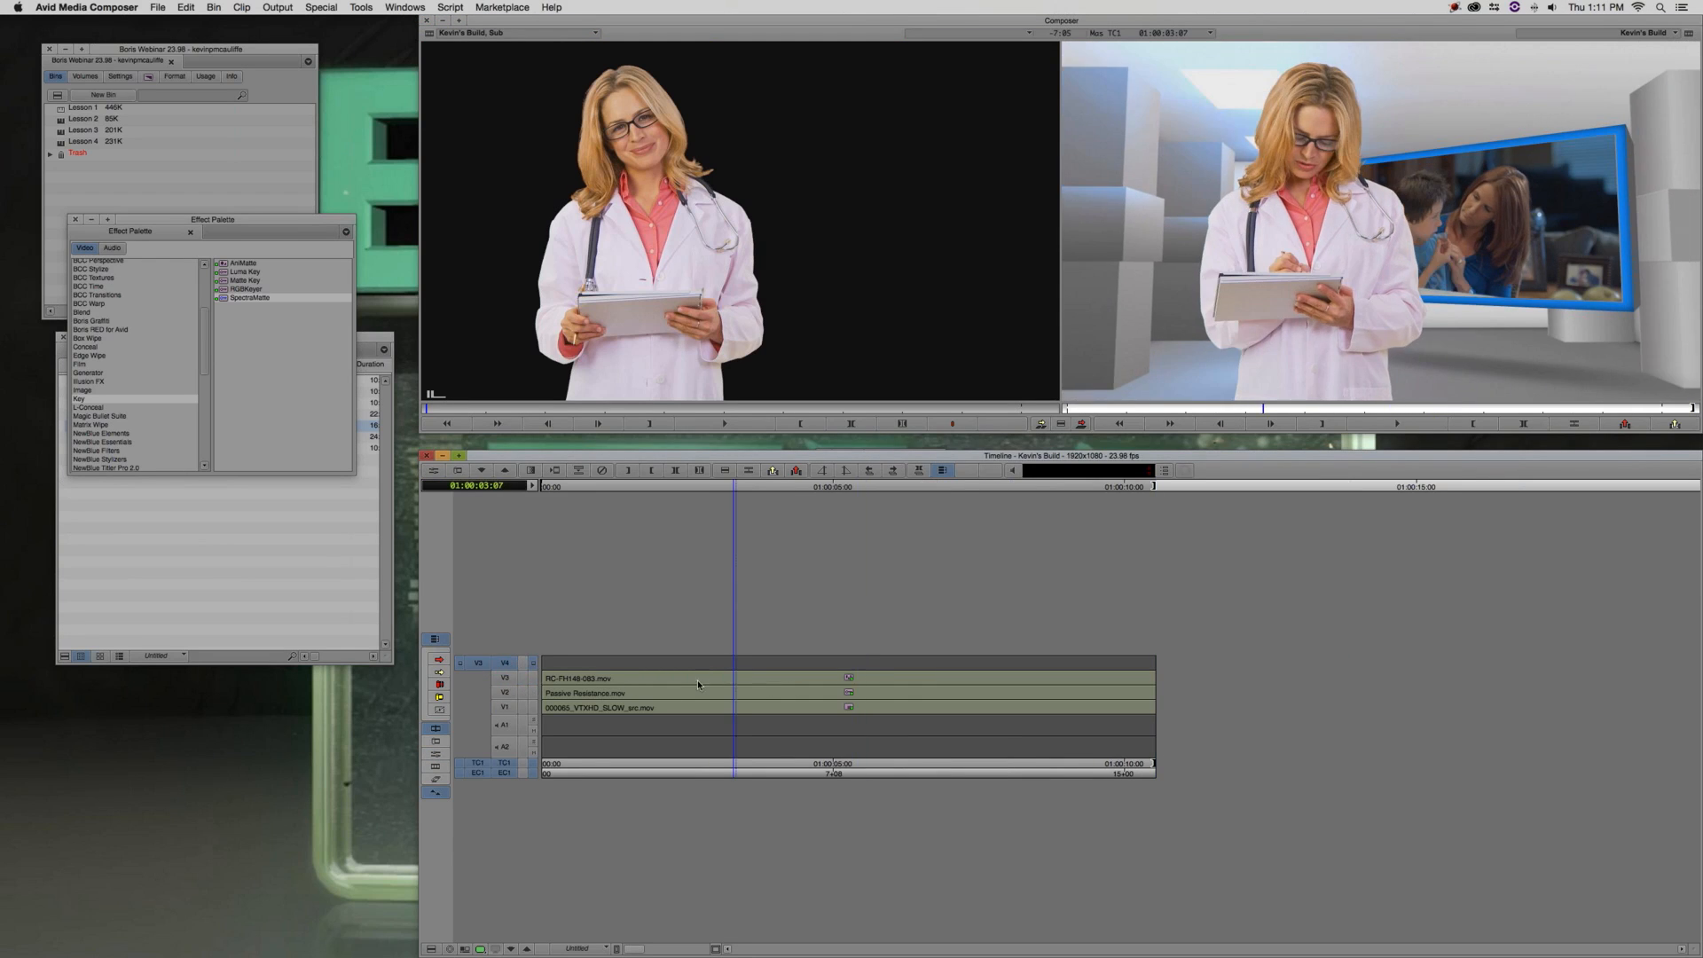
click(699, 679)
key(Delete)
click(842, 495)
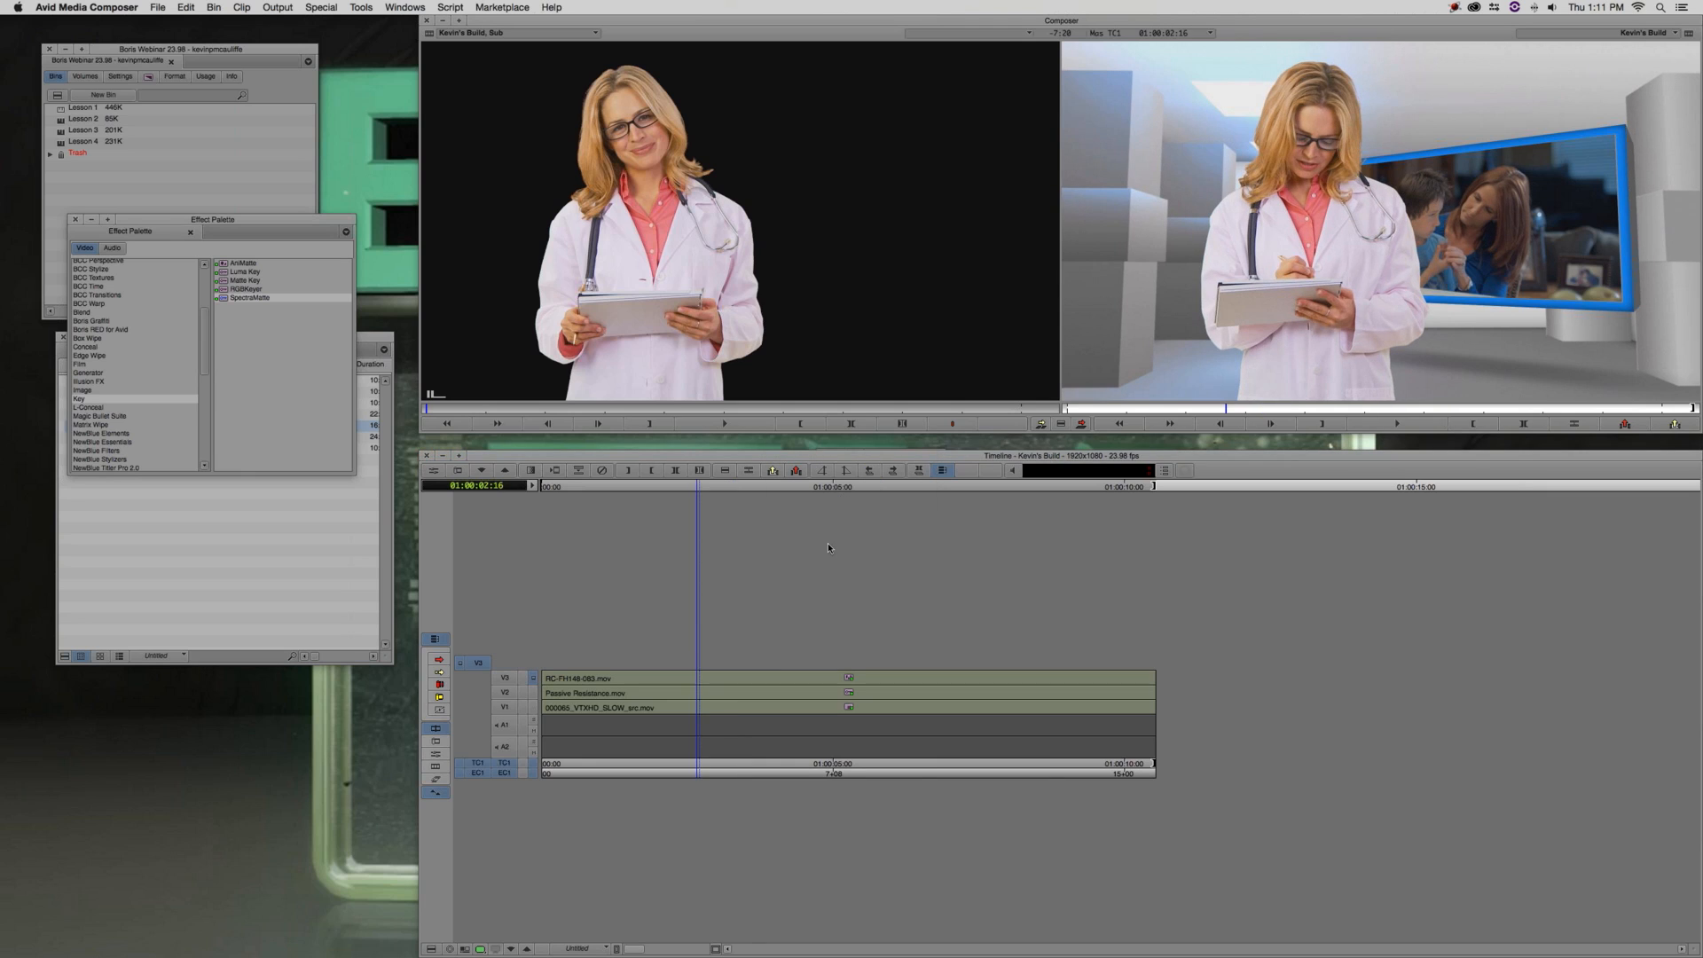
click(771, 683)
key(shift+F11)
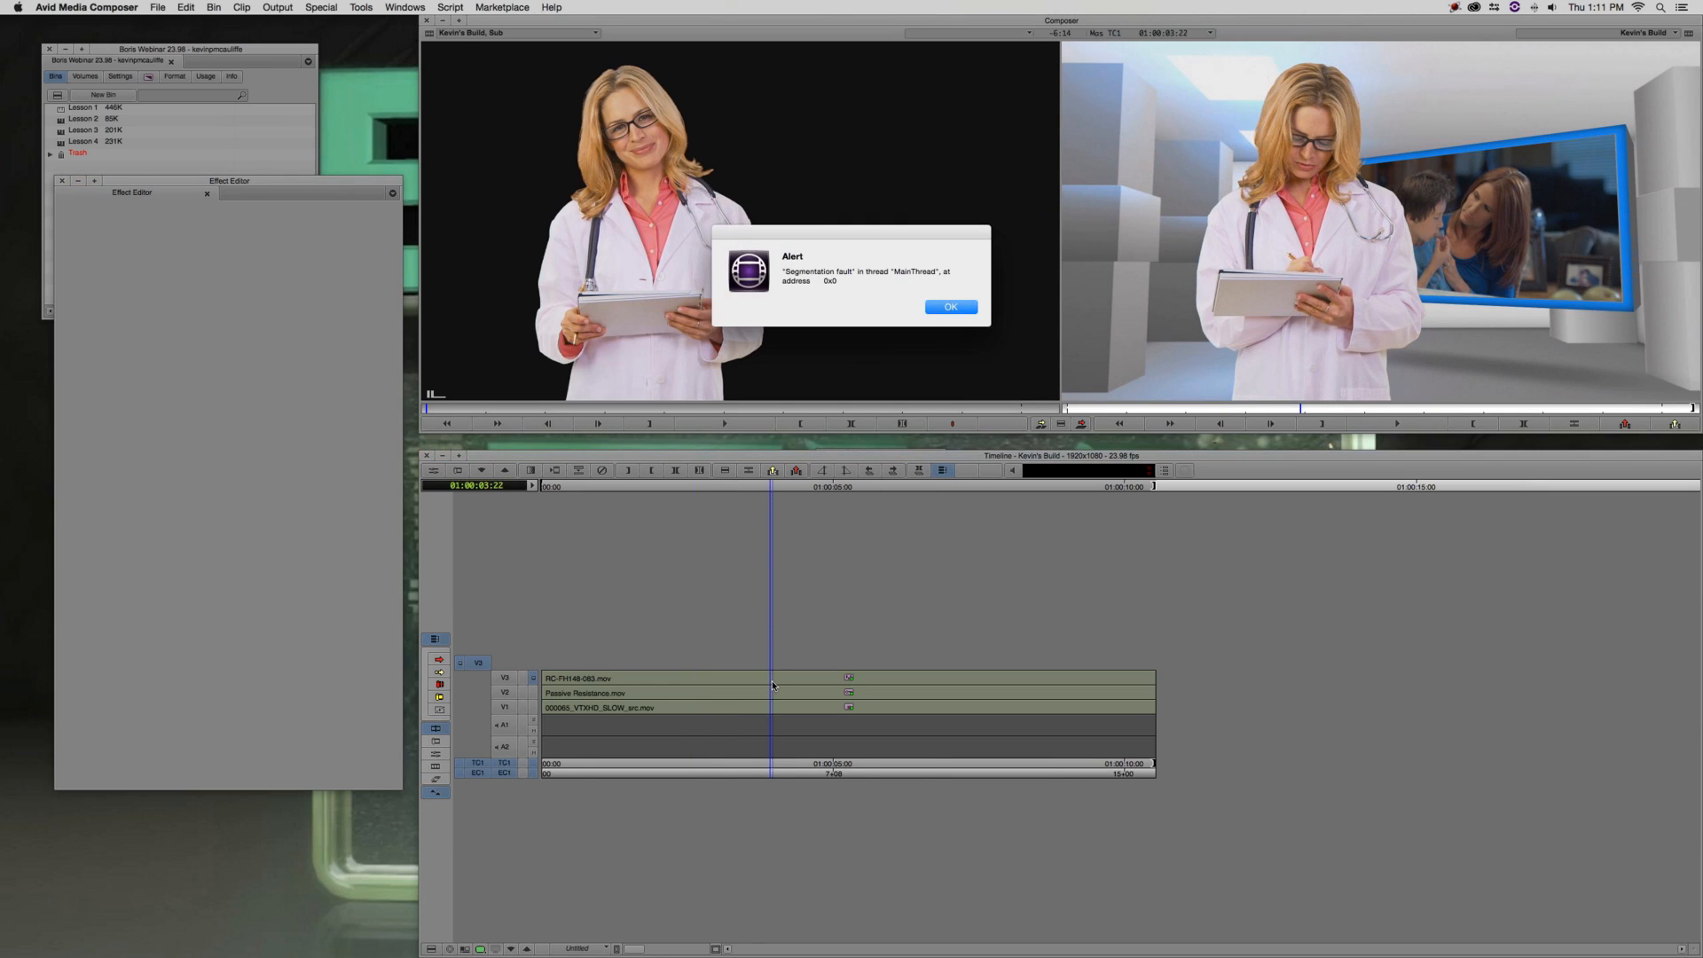
Dismiss the error and crash report dialogs and reopen the Boris Webinar 23.98 project
click(942, 313)
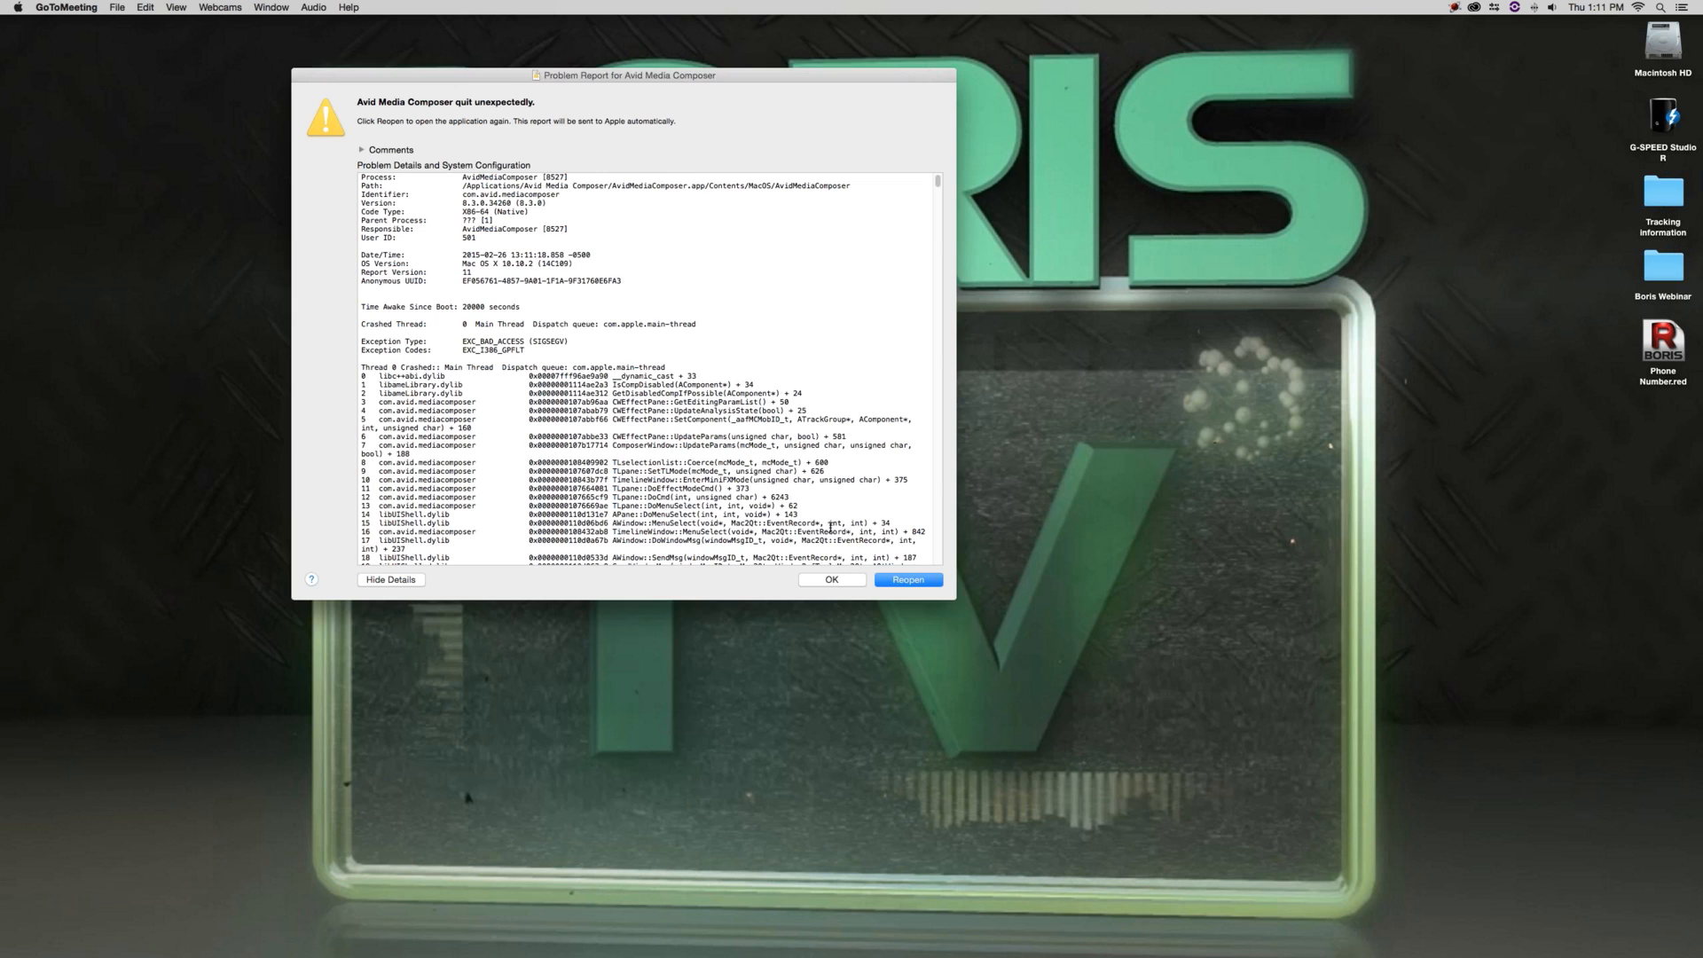
click(832, 580)
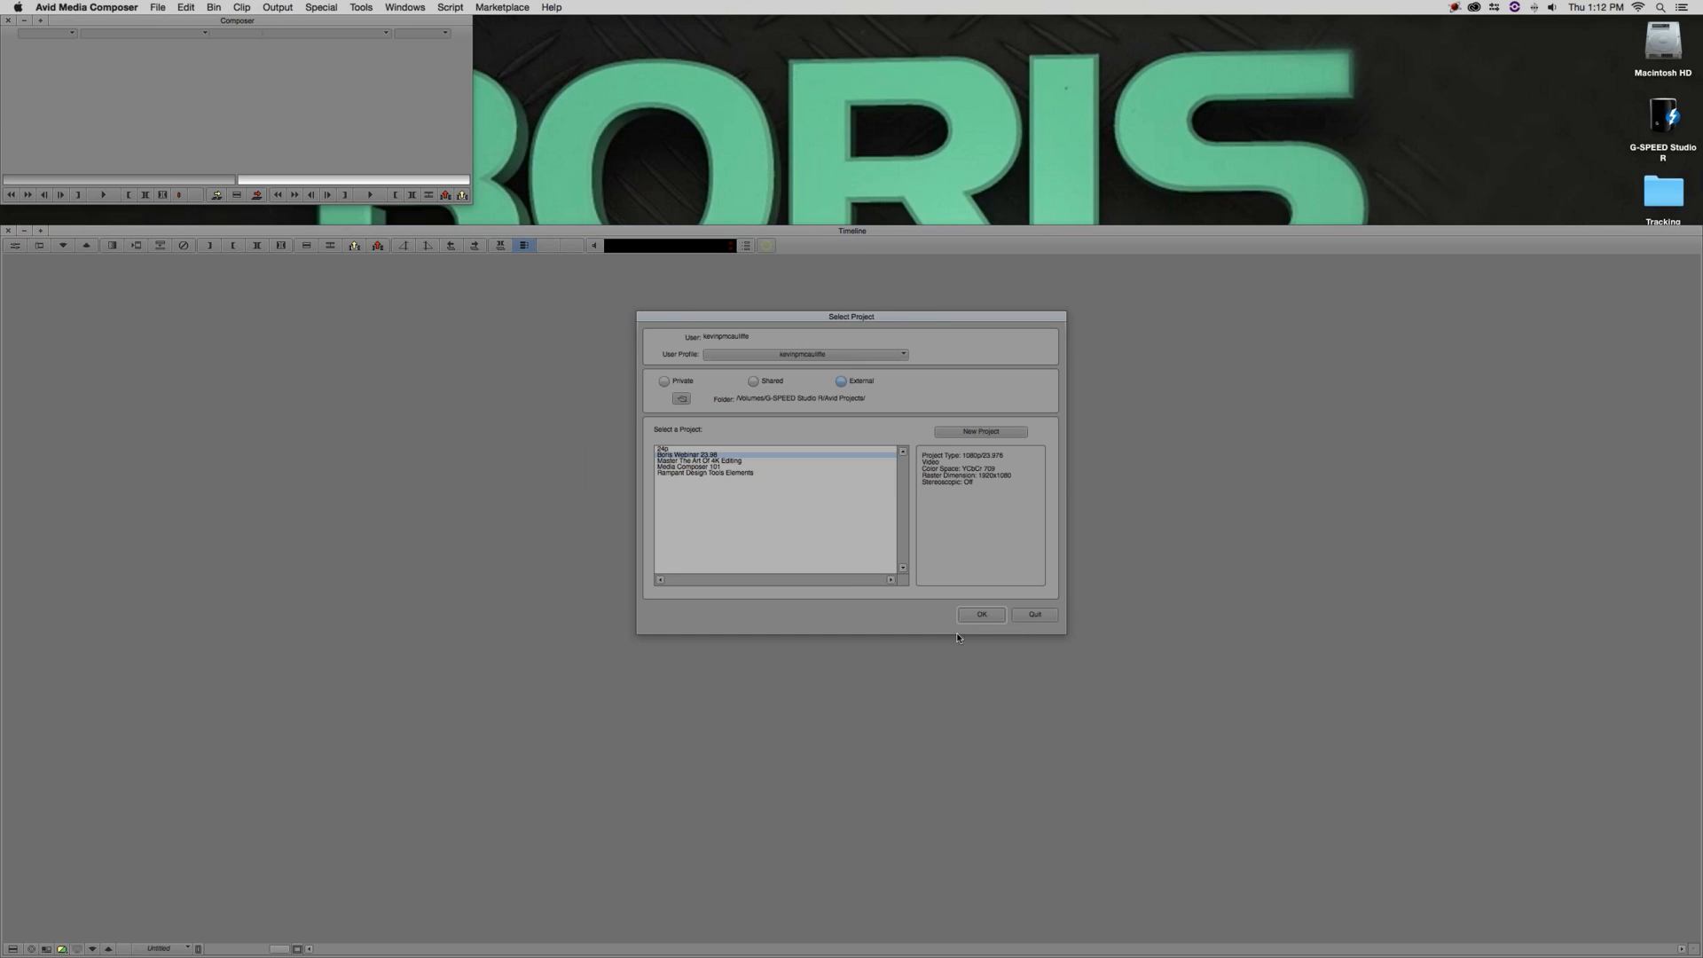
click(981, 615)
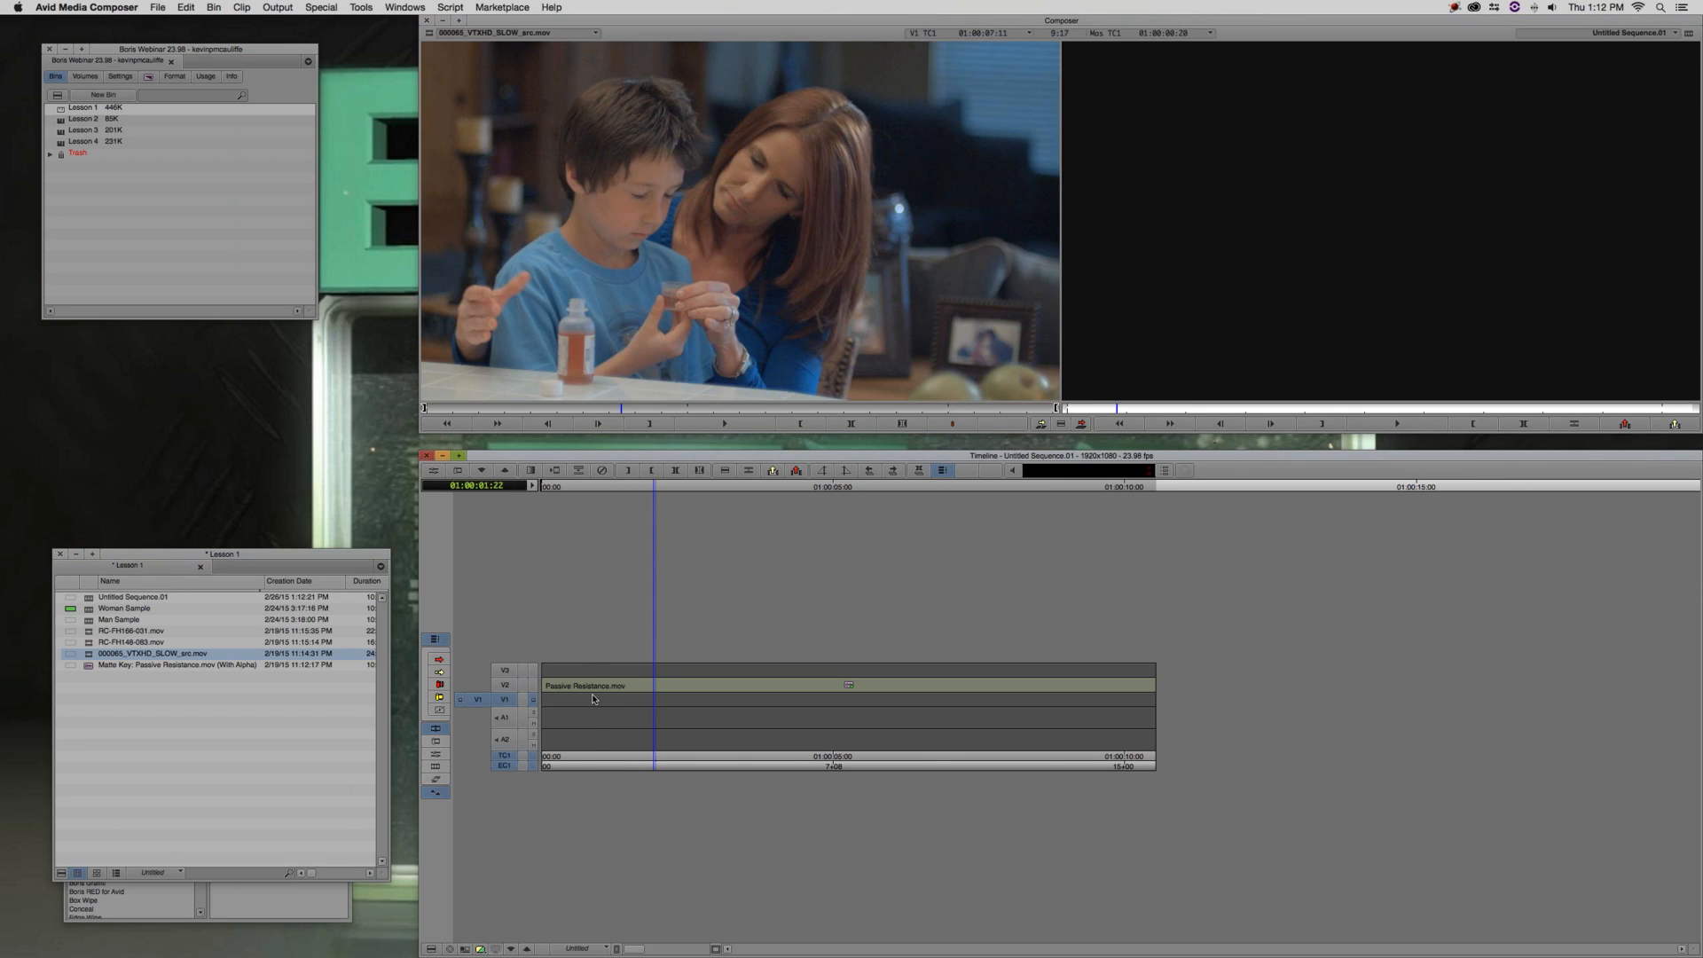
Overwrite the mother-and-son clip onto V1 beneath Passive Resistance.mov
click(594, 699)
key(b)
click(659, 704)
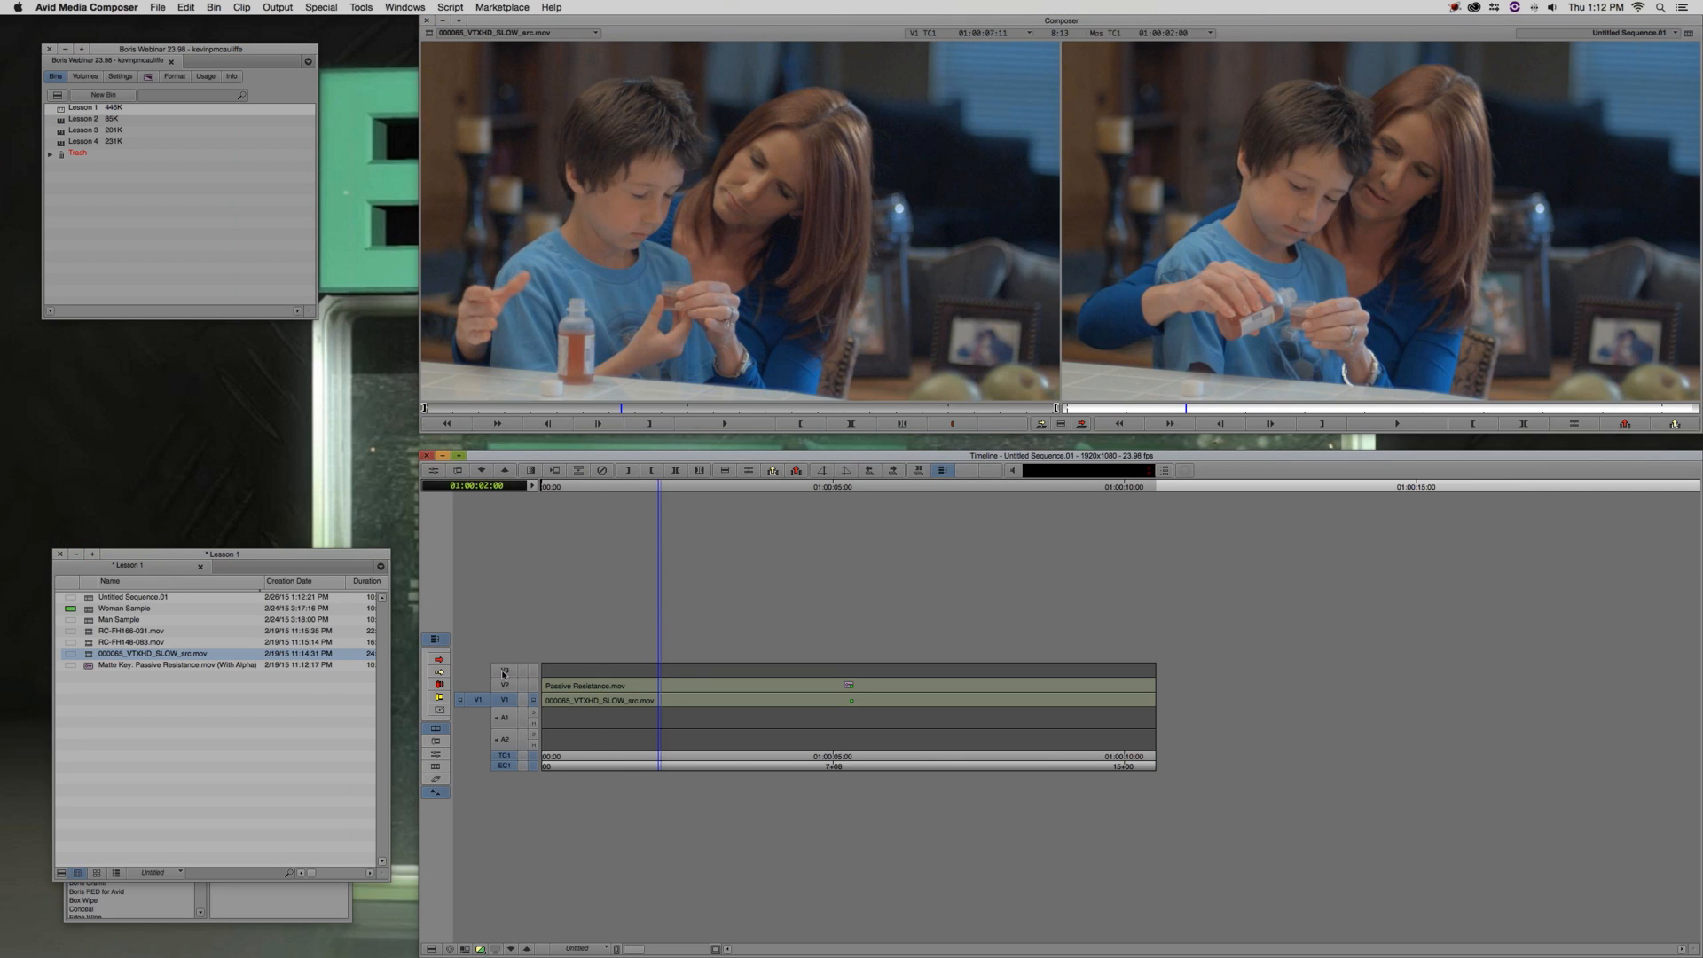
Load the green-screen woman clip, patch its video to V3 and overwrite it above Passive Resistance.mov
double_click(89, 641)
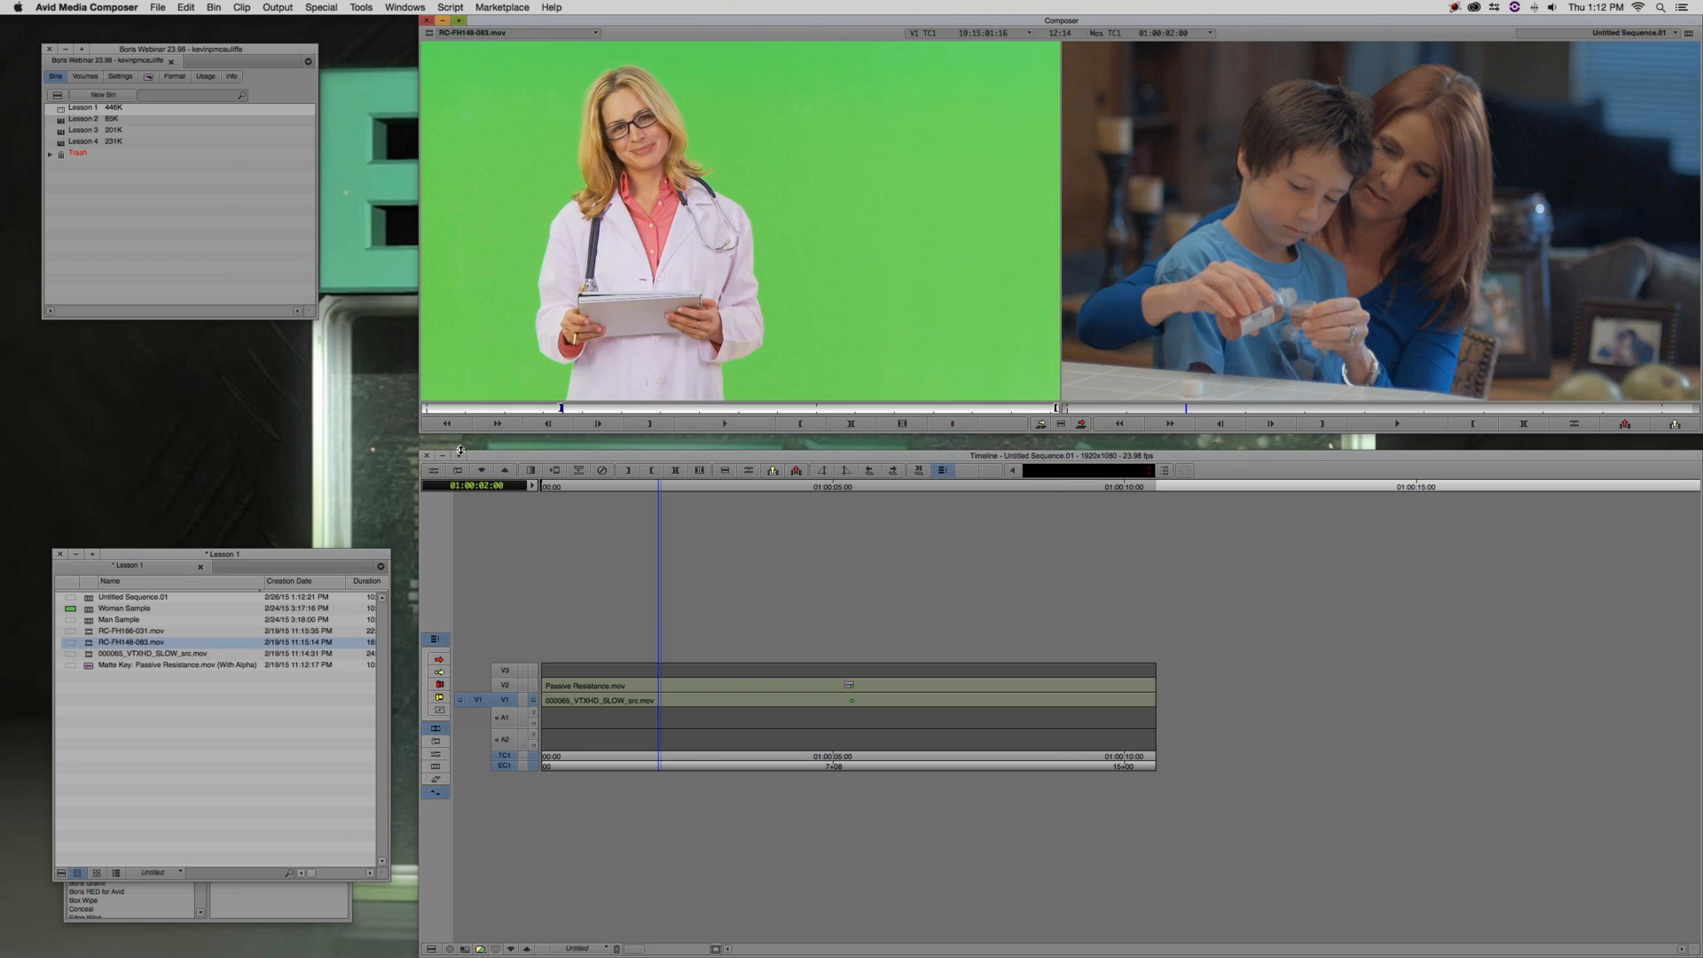
click(675, 664)
click(583, 663)
drag(477, 699, 511, 675)
key(b)
click(608, 685)
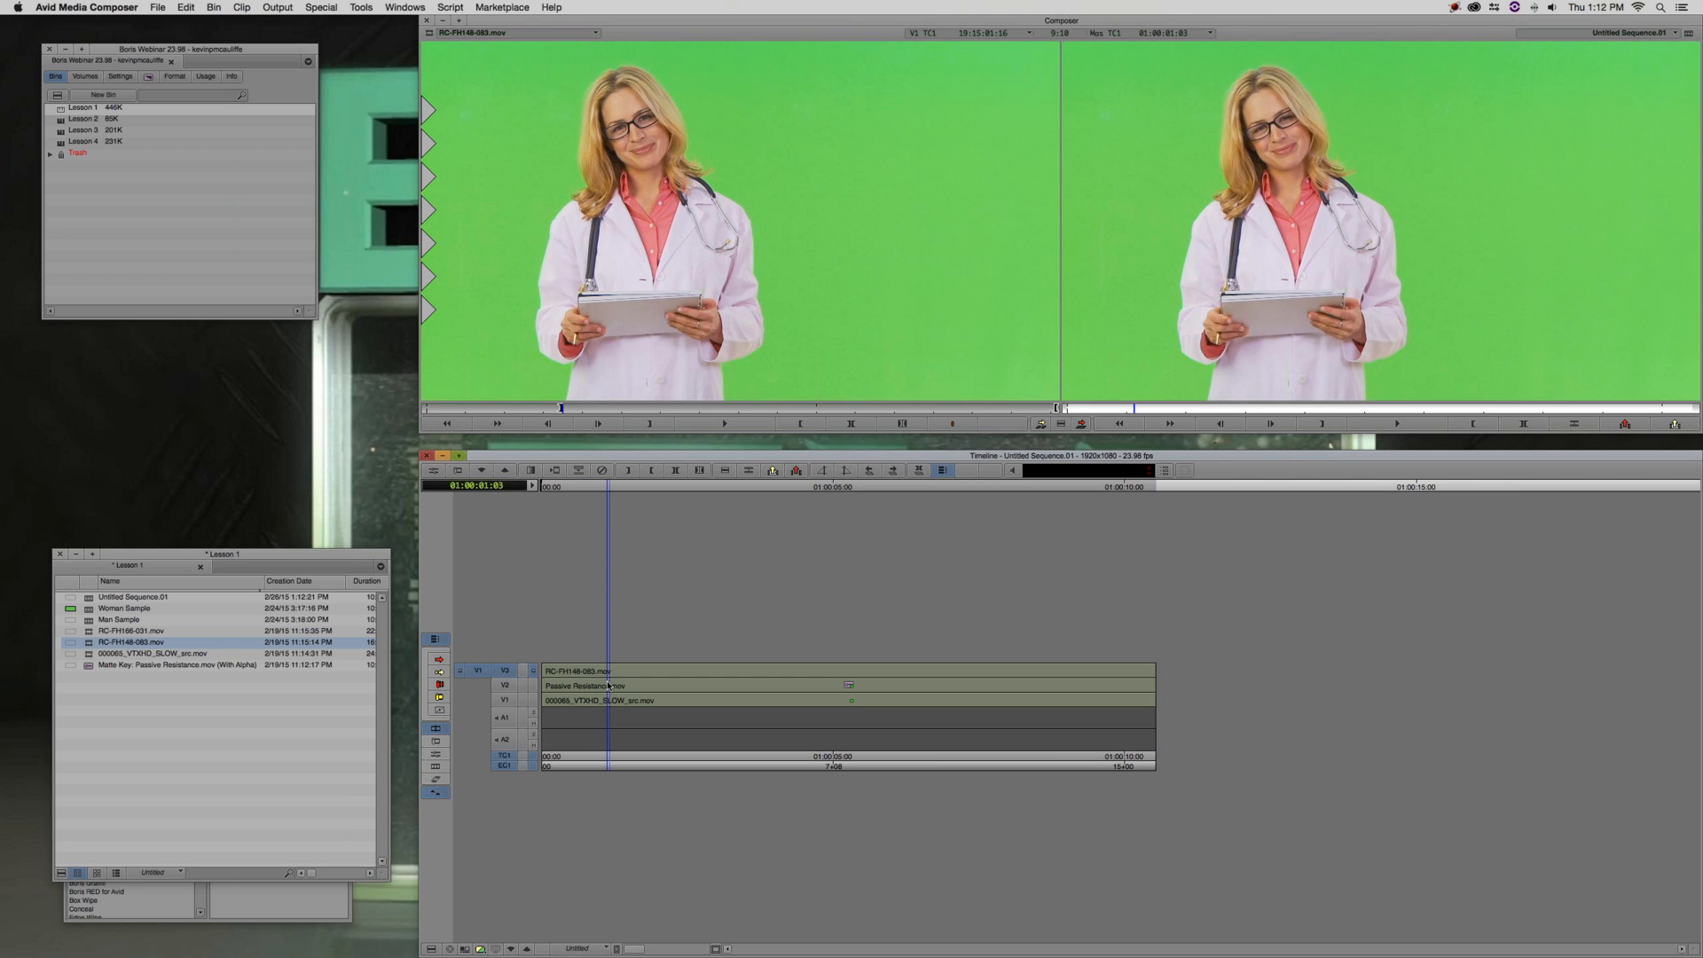
Apply the 3D Warp effect to the V1 clip and activate its Corner Pin handles
key(super+8)
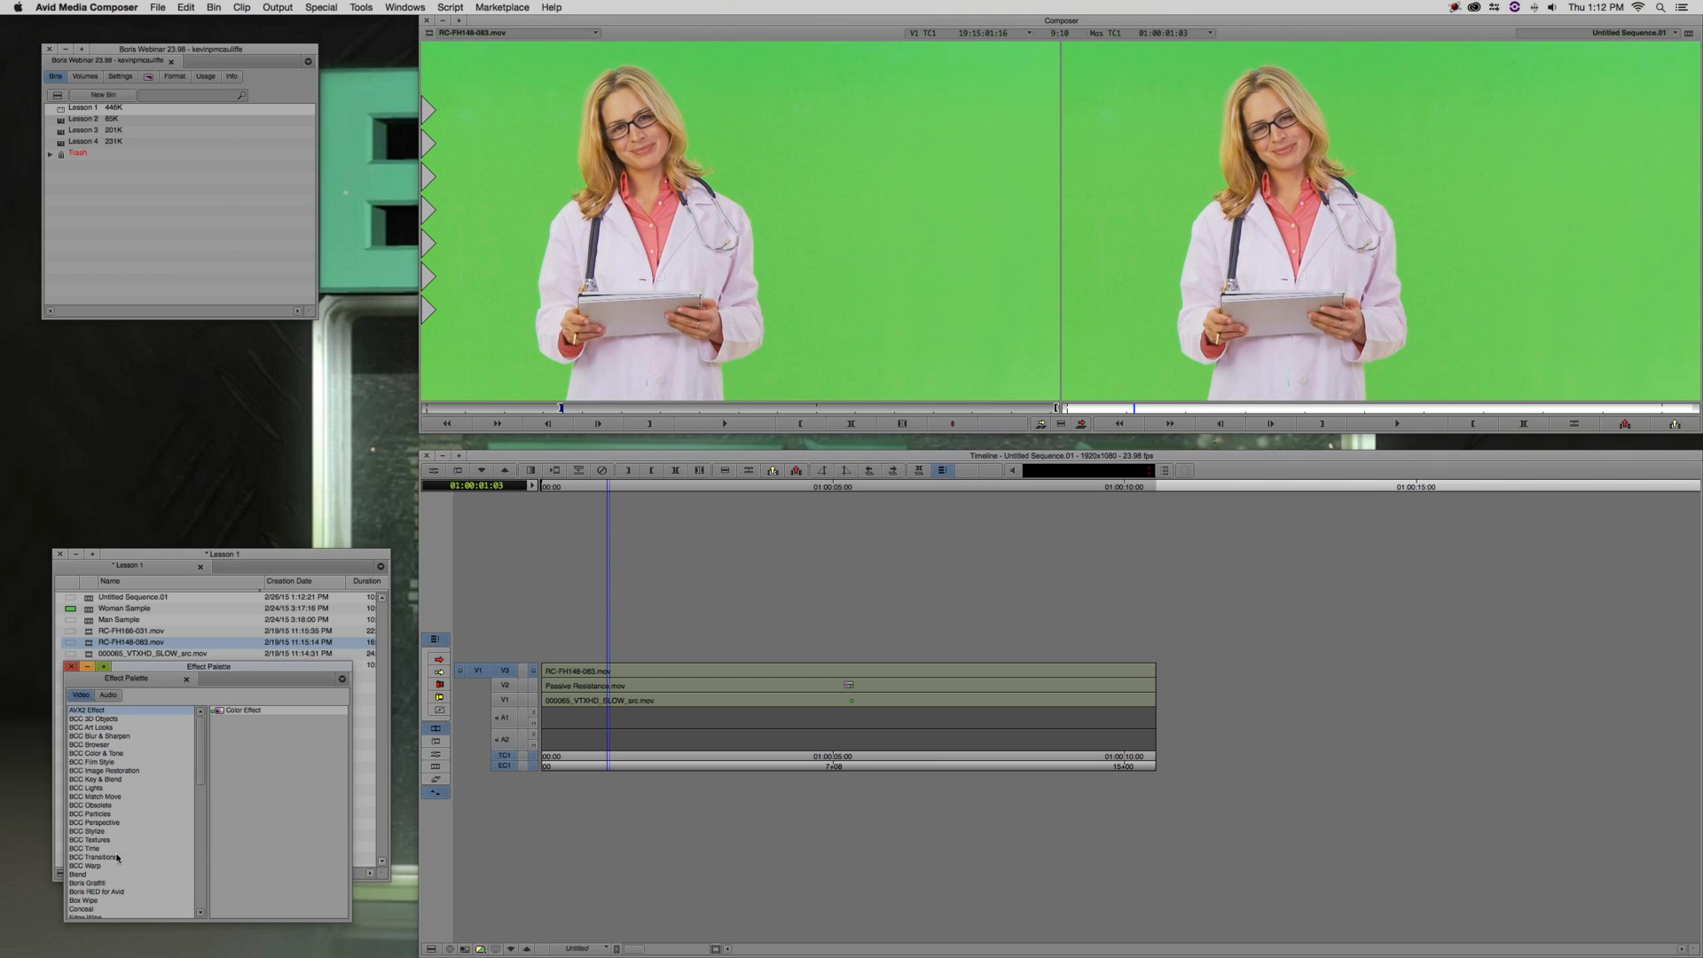
click(114, 873)
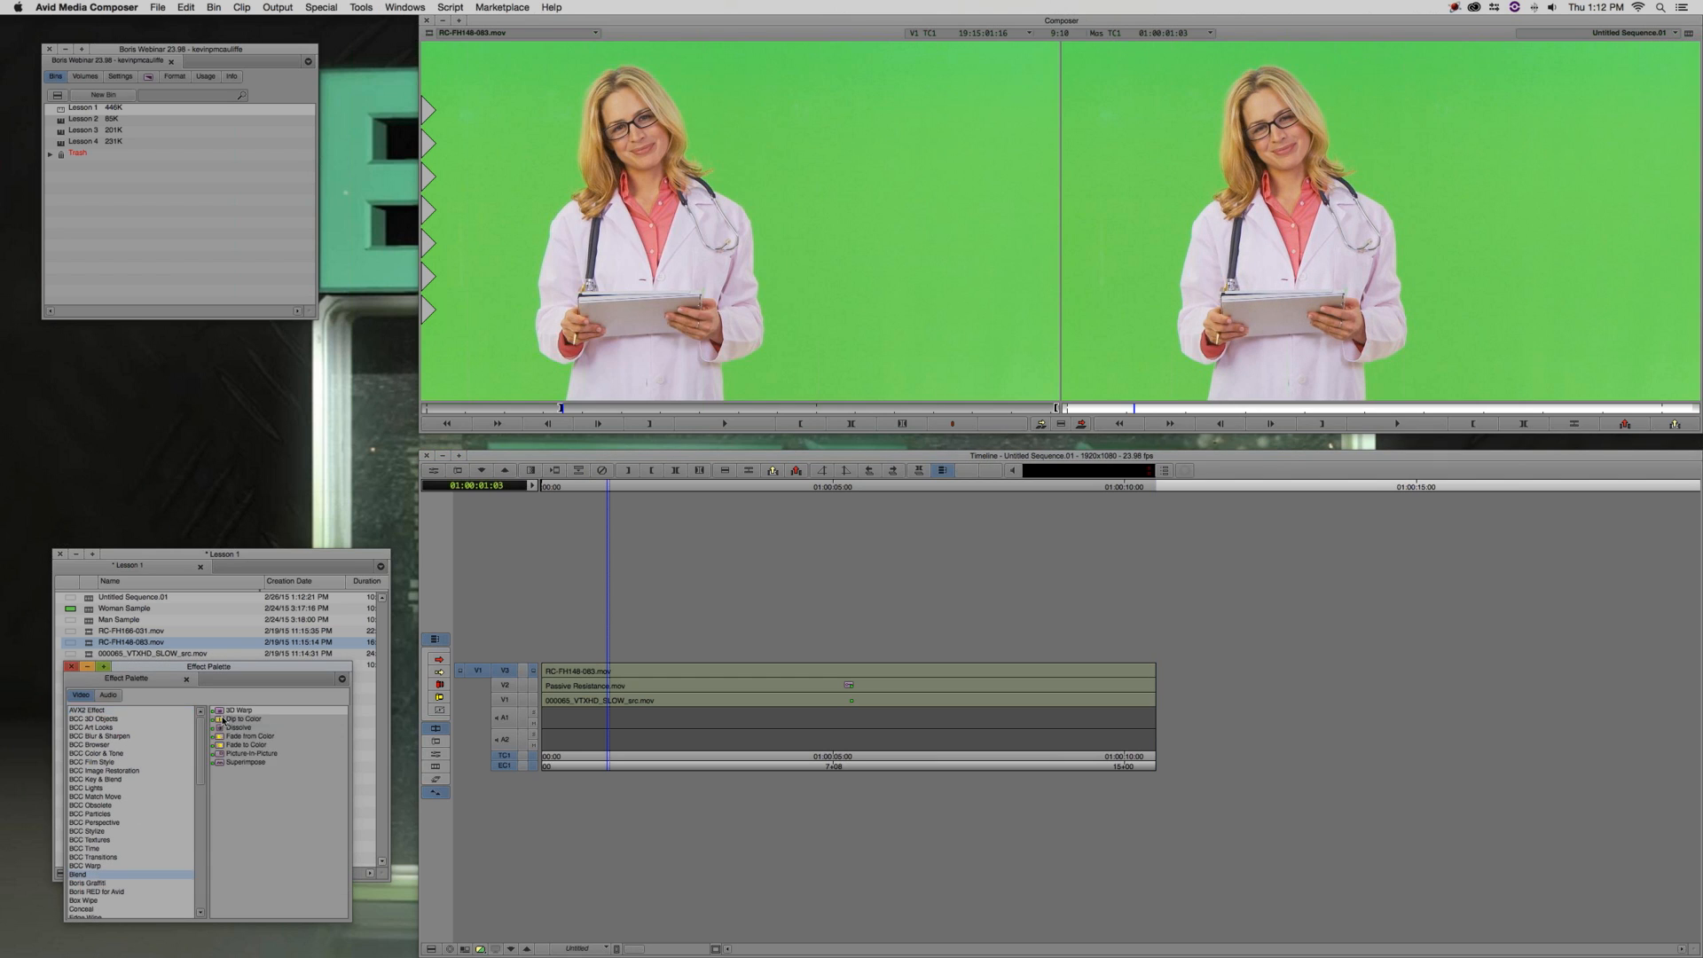
drag(223, 717, 653, 703)
key(shift+F10)
click(674, 701)
click(393, 282)
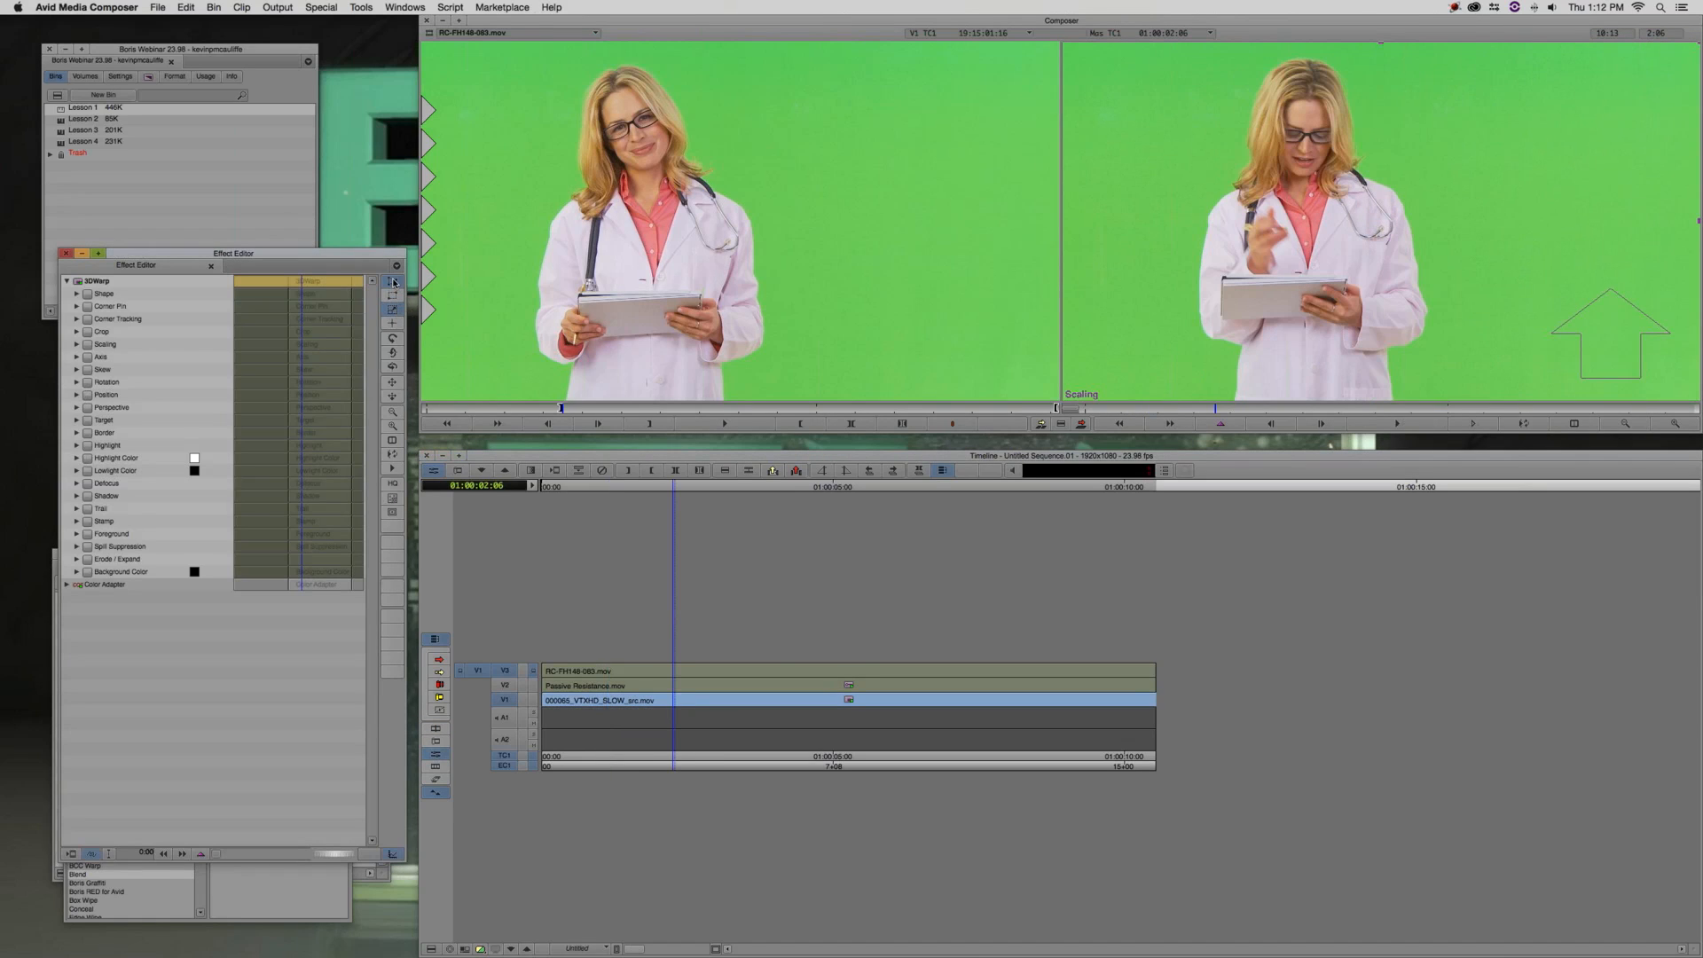
Monitor V2 and corner-pin the V1 footage to the four corners of the blue-framed screen in the virtual set
click(532, 686)
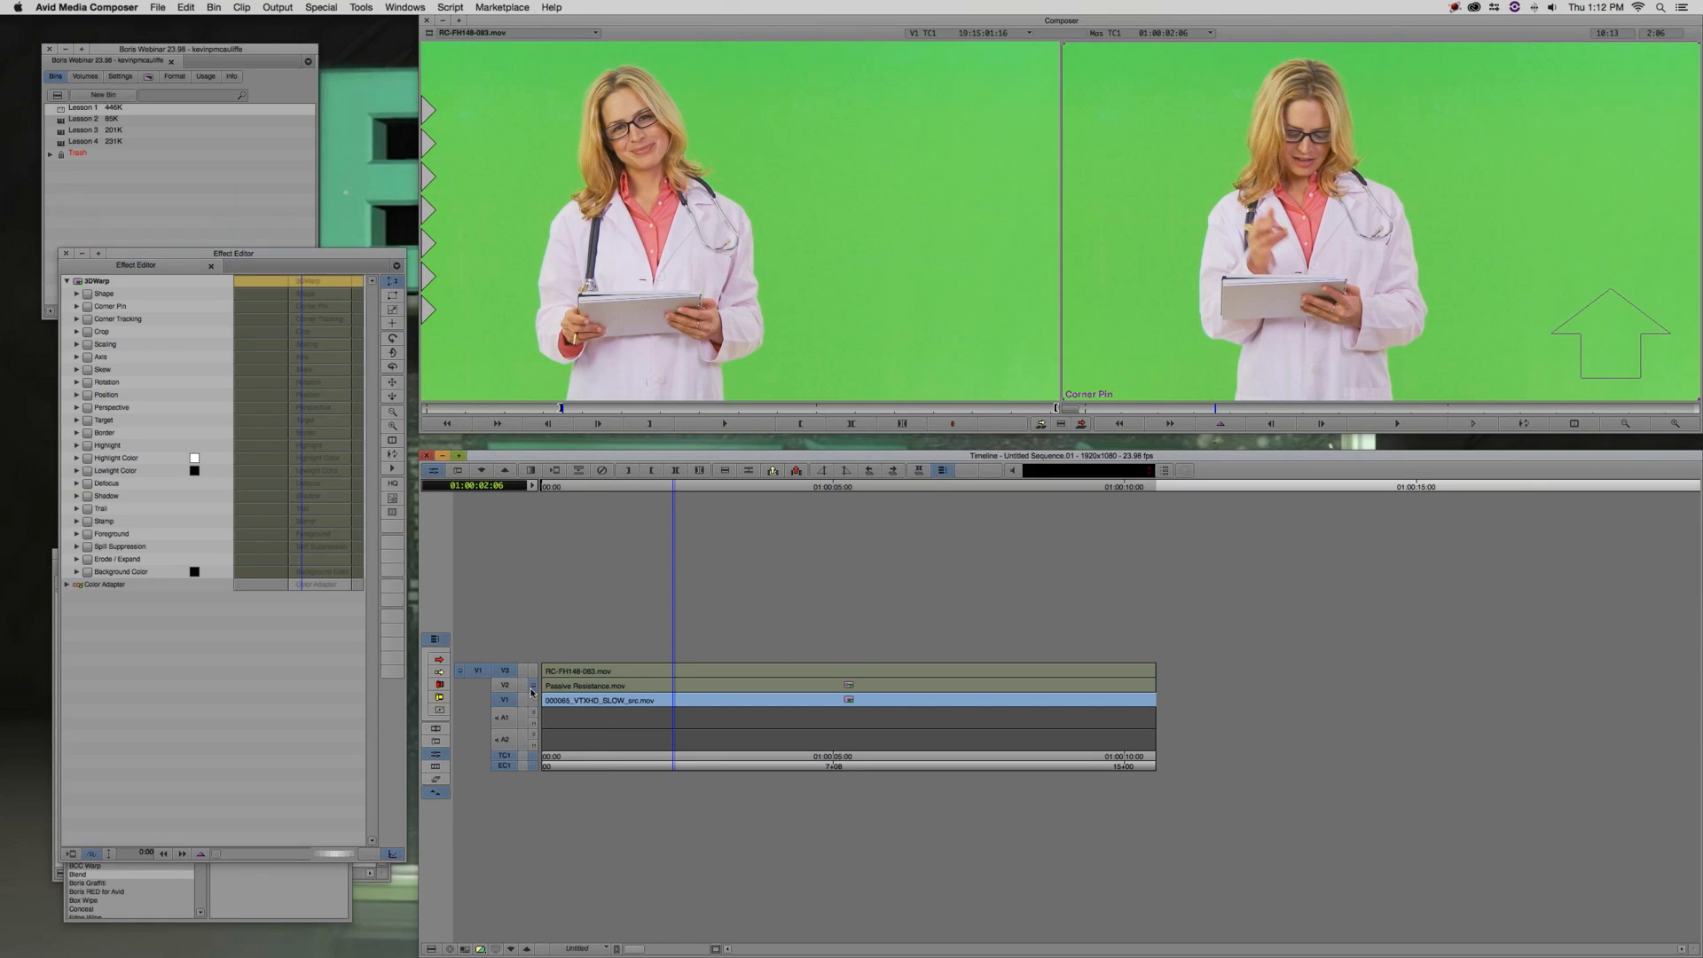
click(576, 686)
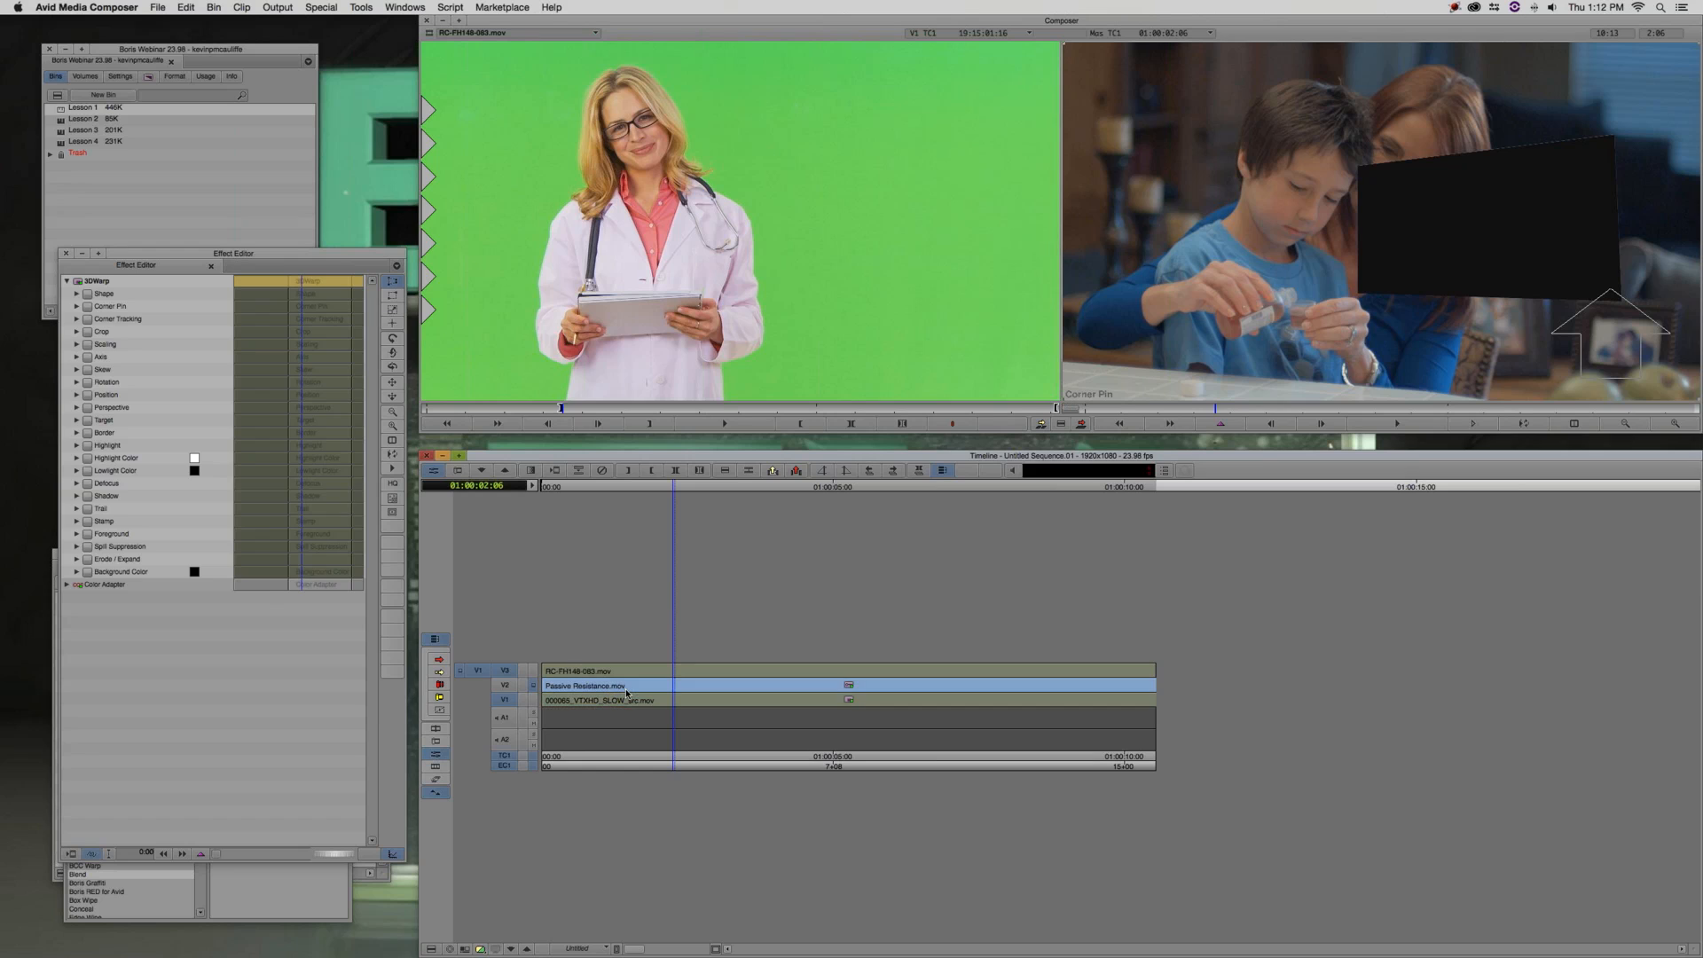
click(532, 700)
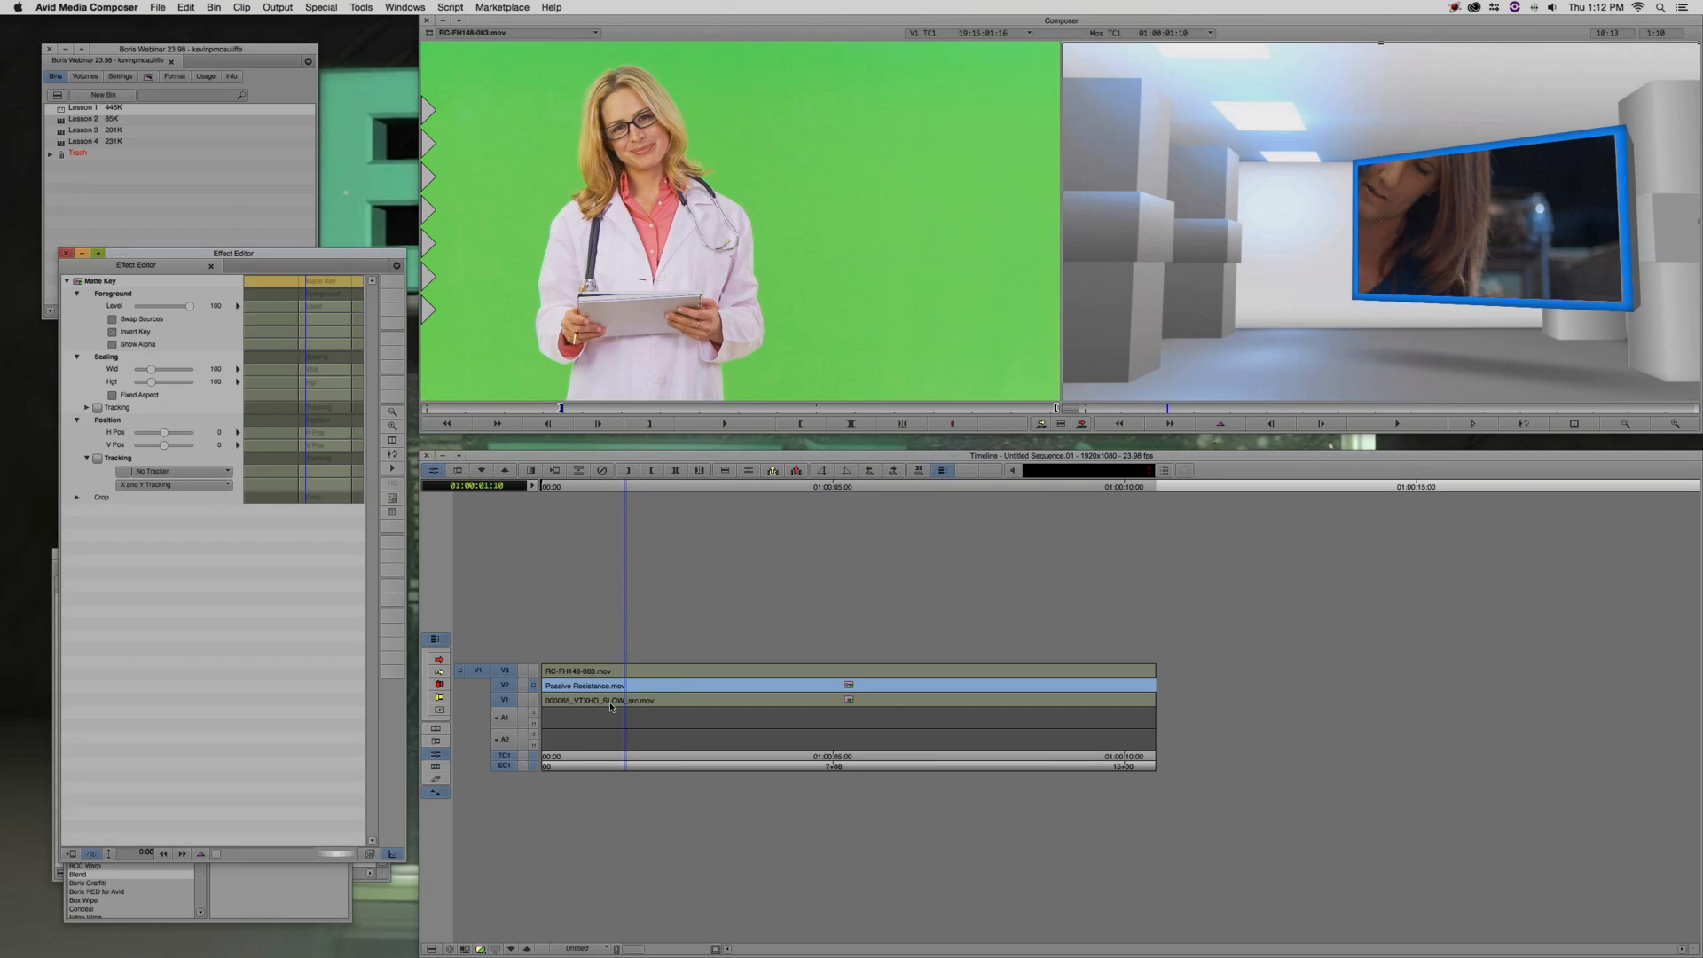
click(610, 700)
click(392, 281)
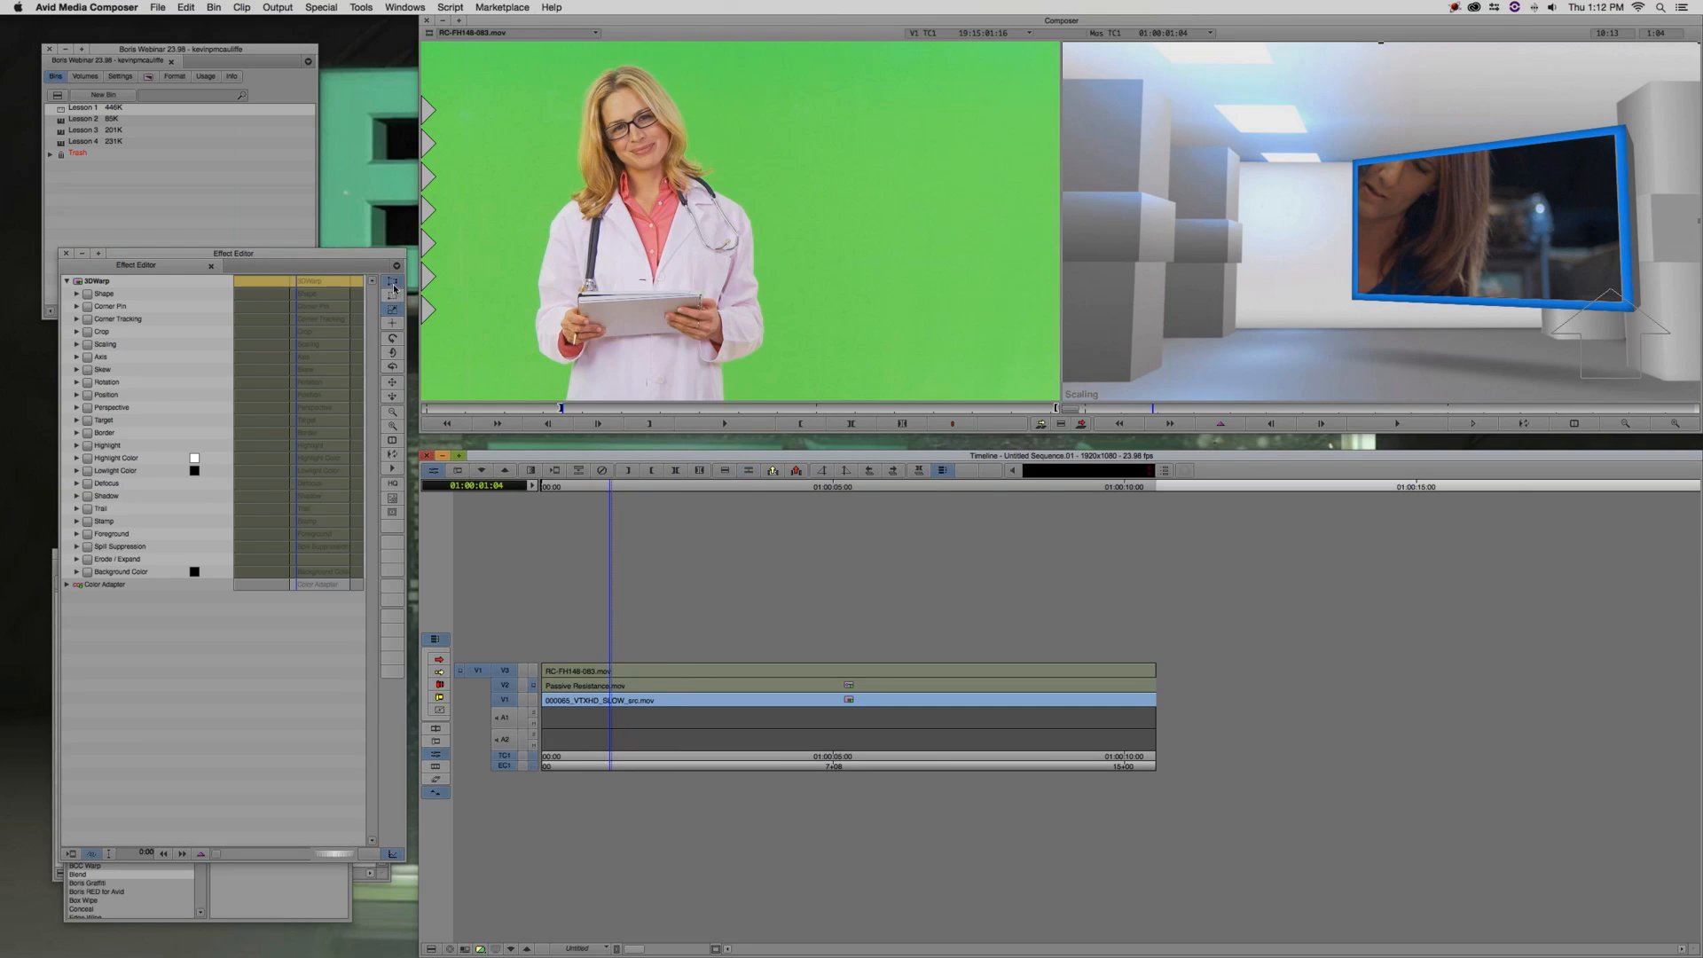
drag(1064, 404, 1354, 297)
drag(1065, 44, 1354, 159)
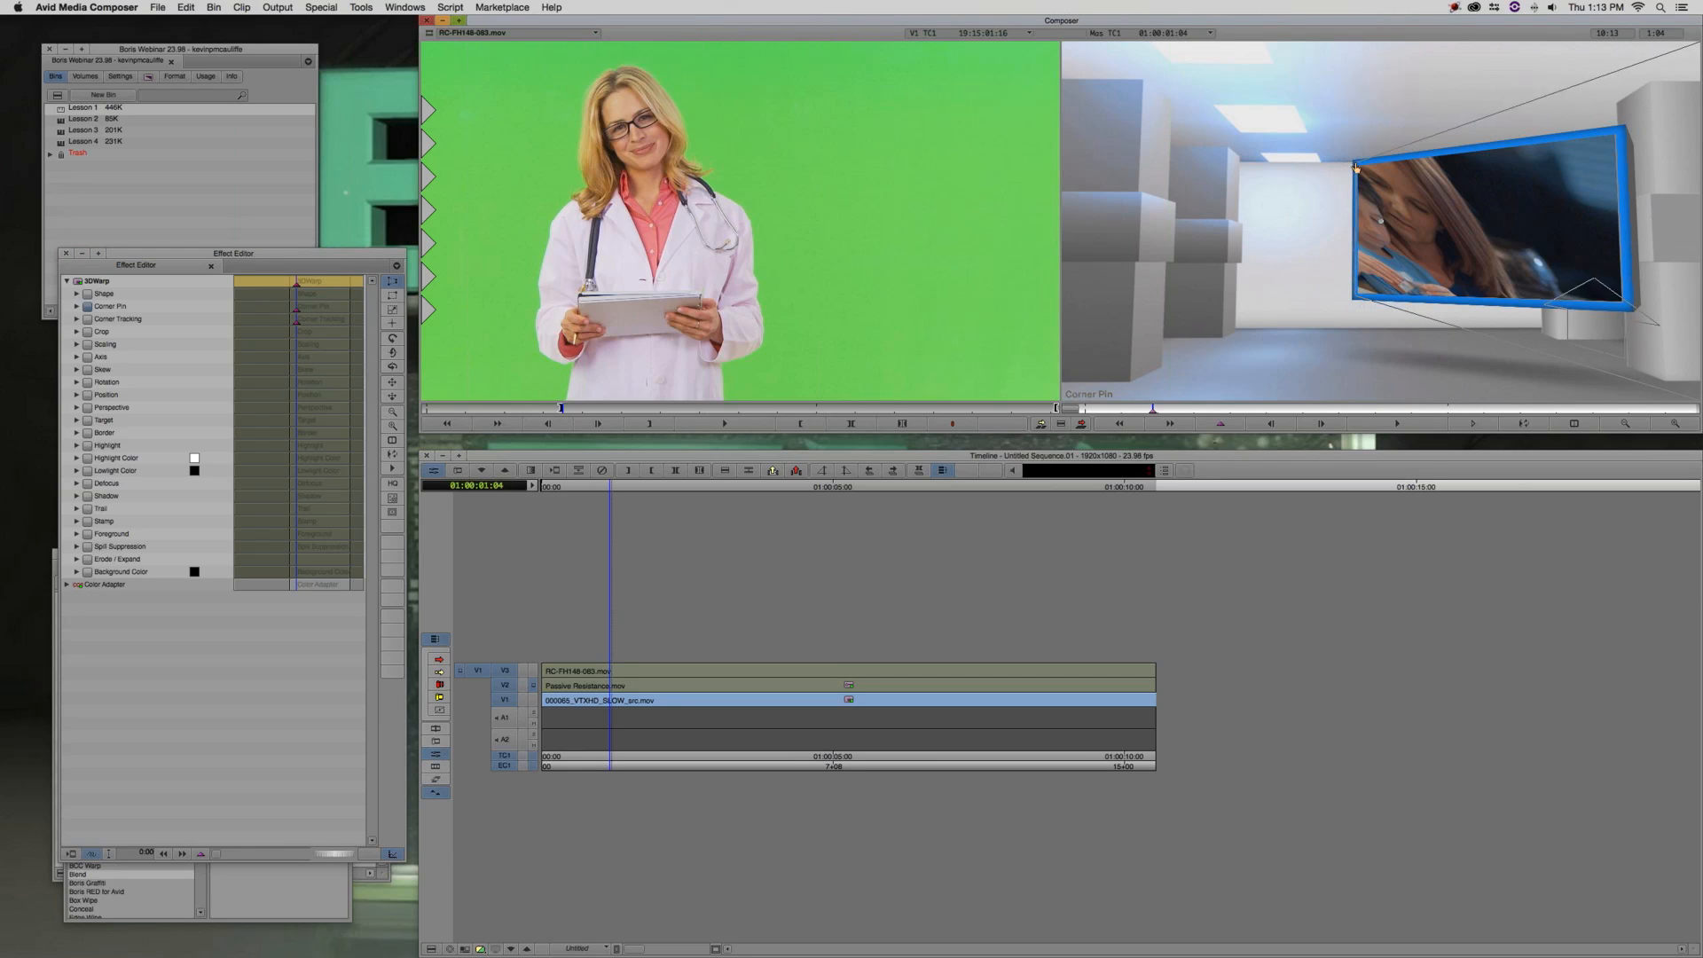
drag(1648, 96, 1618, 130)
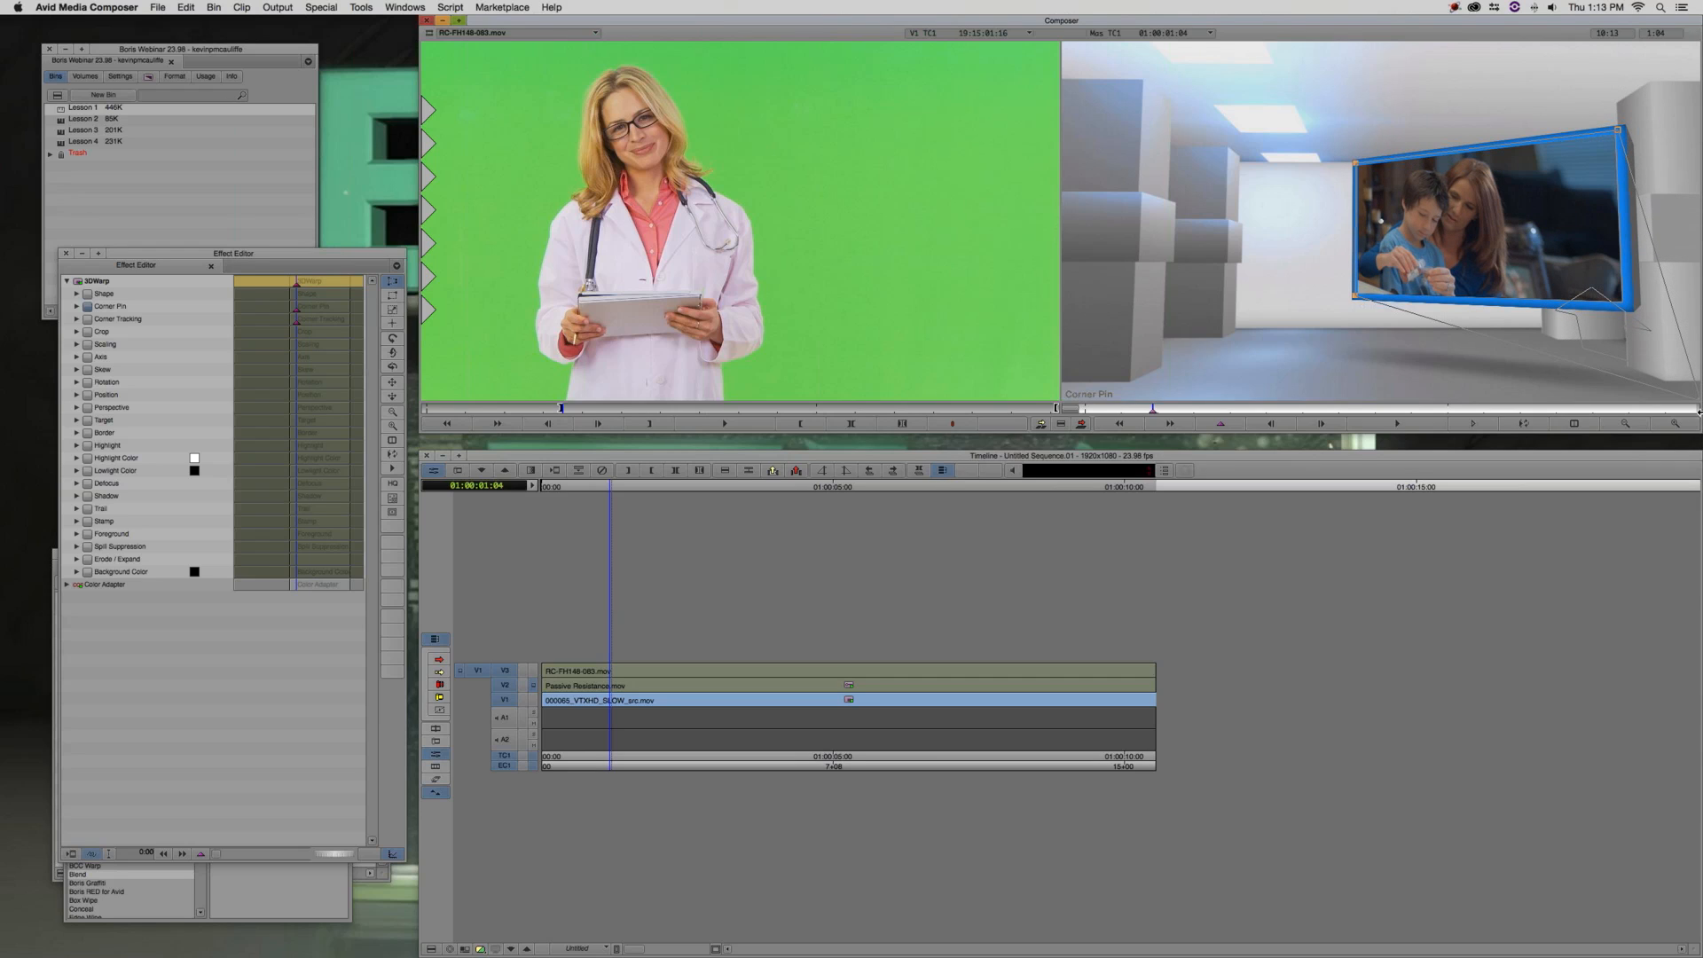
drag(1699, 402, 1626, 304)
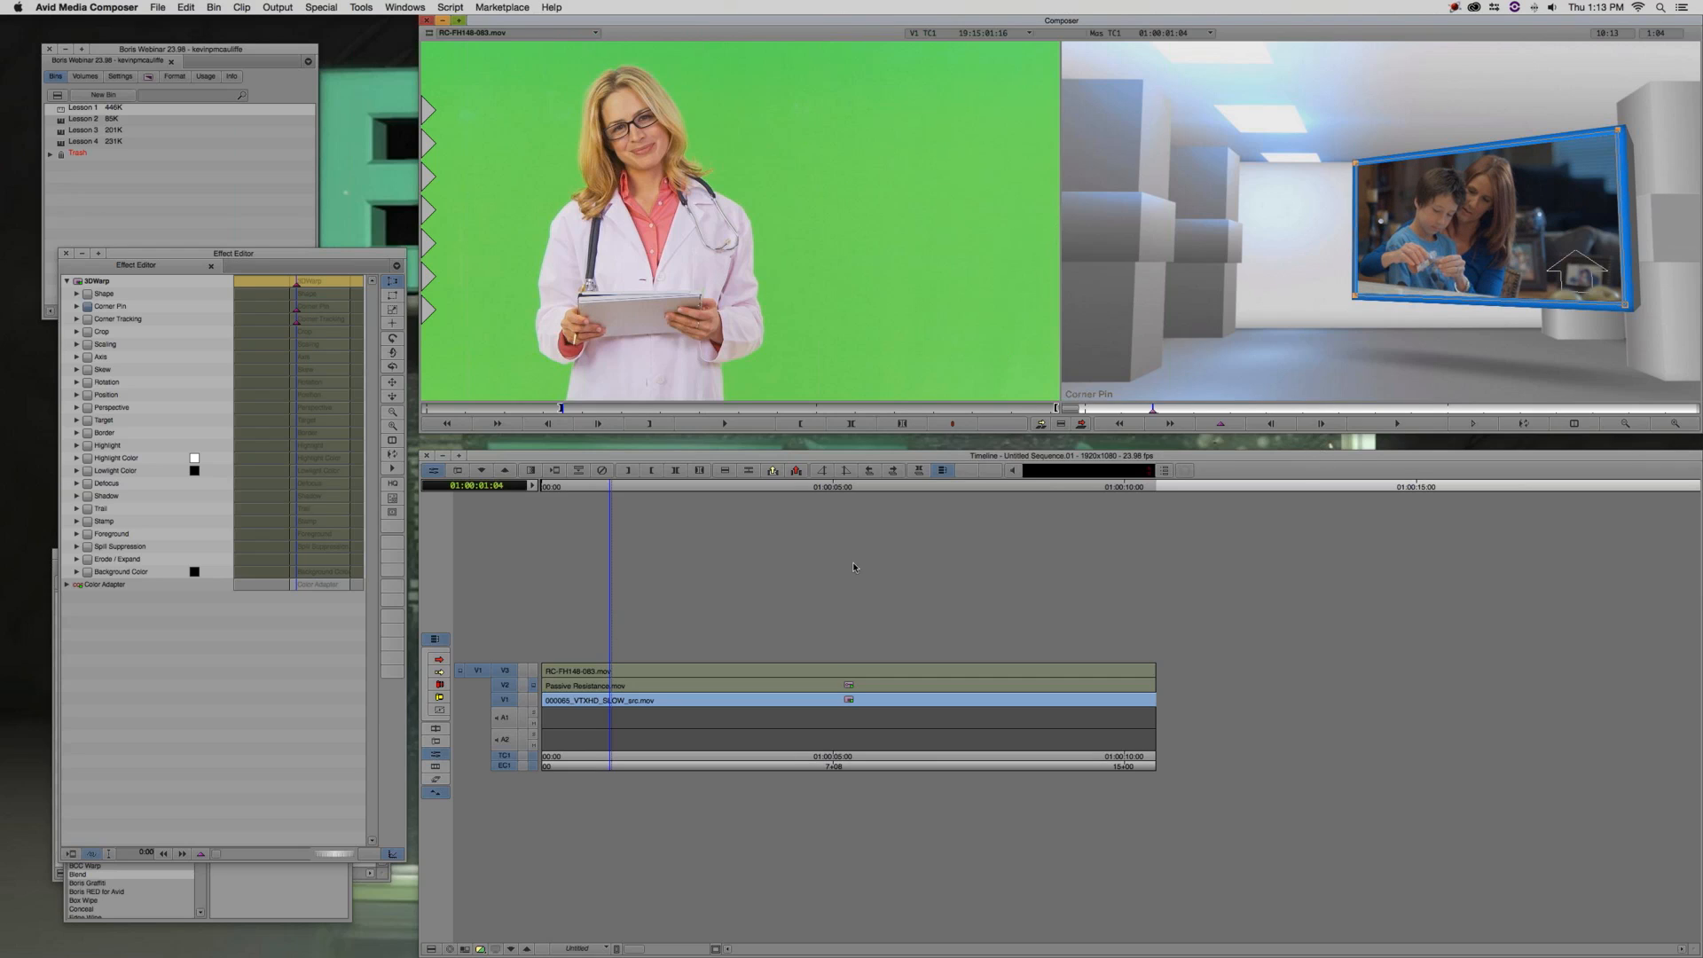
Switch monitoring back to V3 and leave effect editing
click(533, 670)
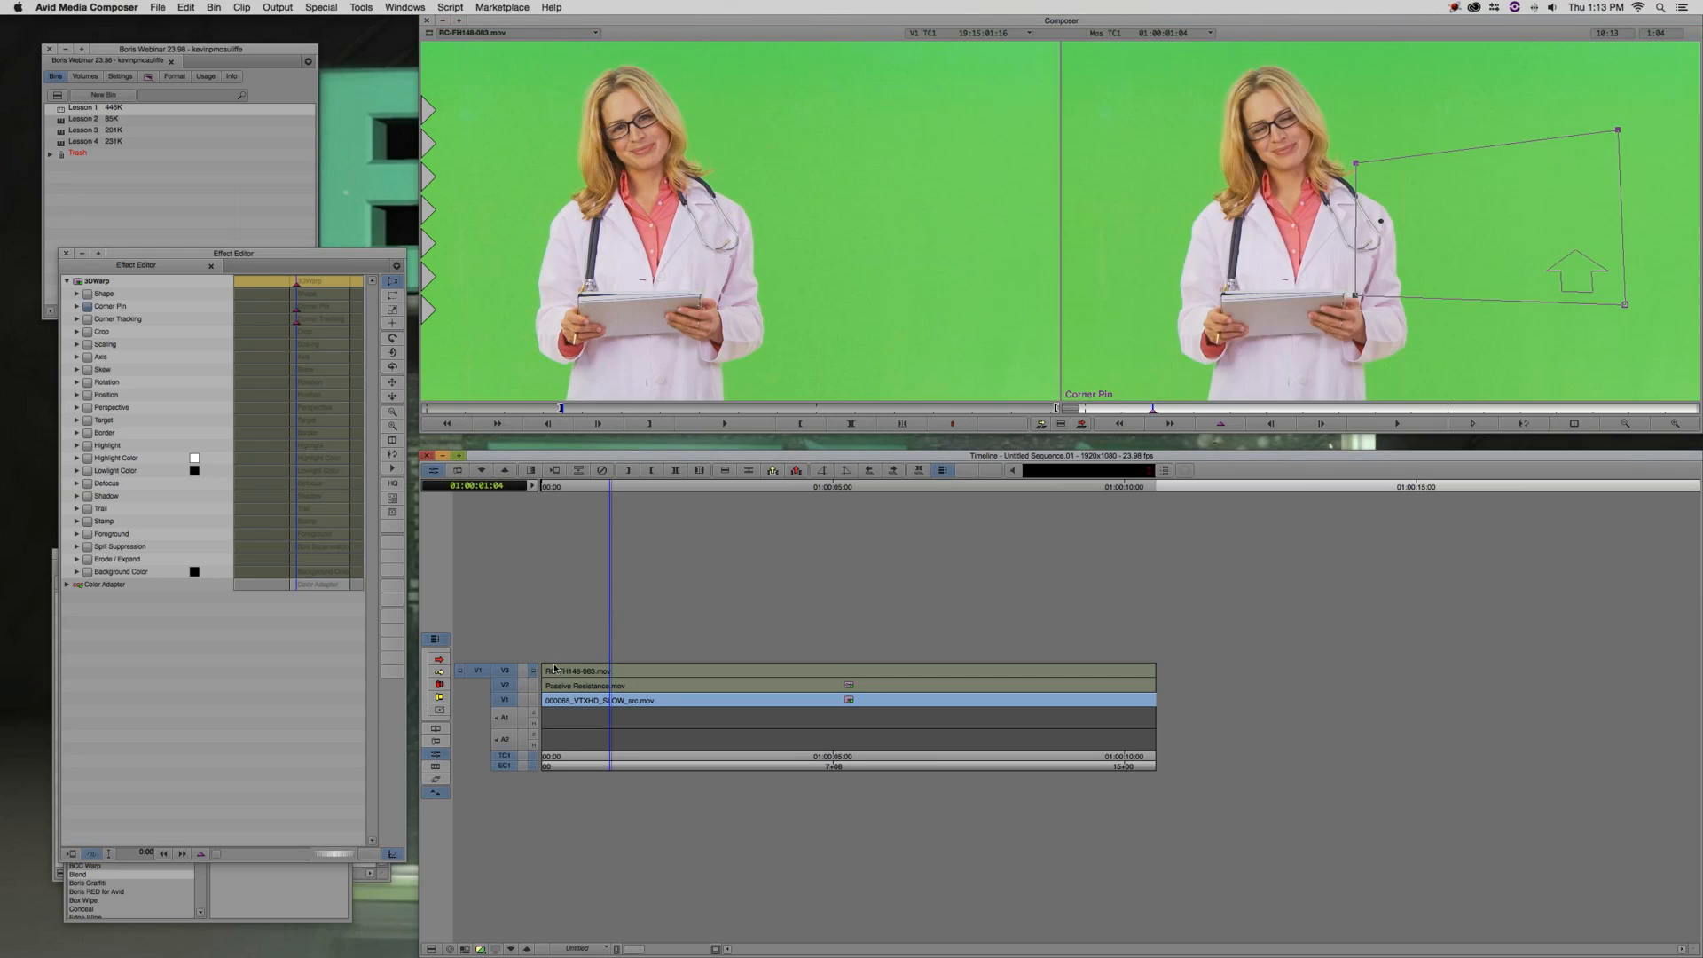
key(super+w)
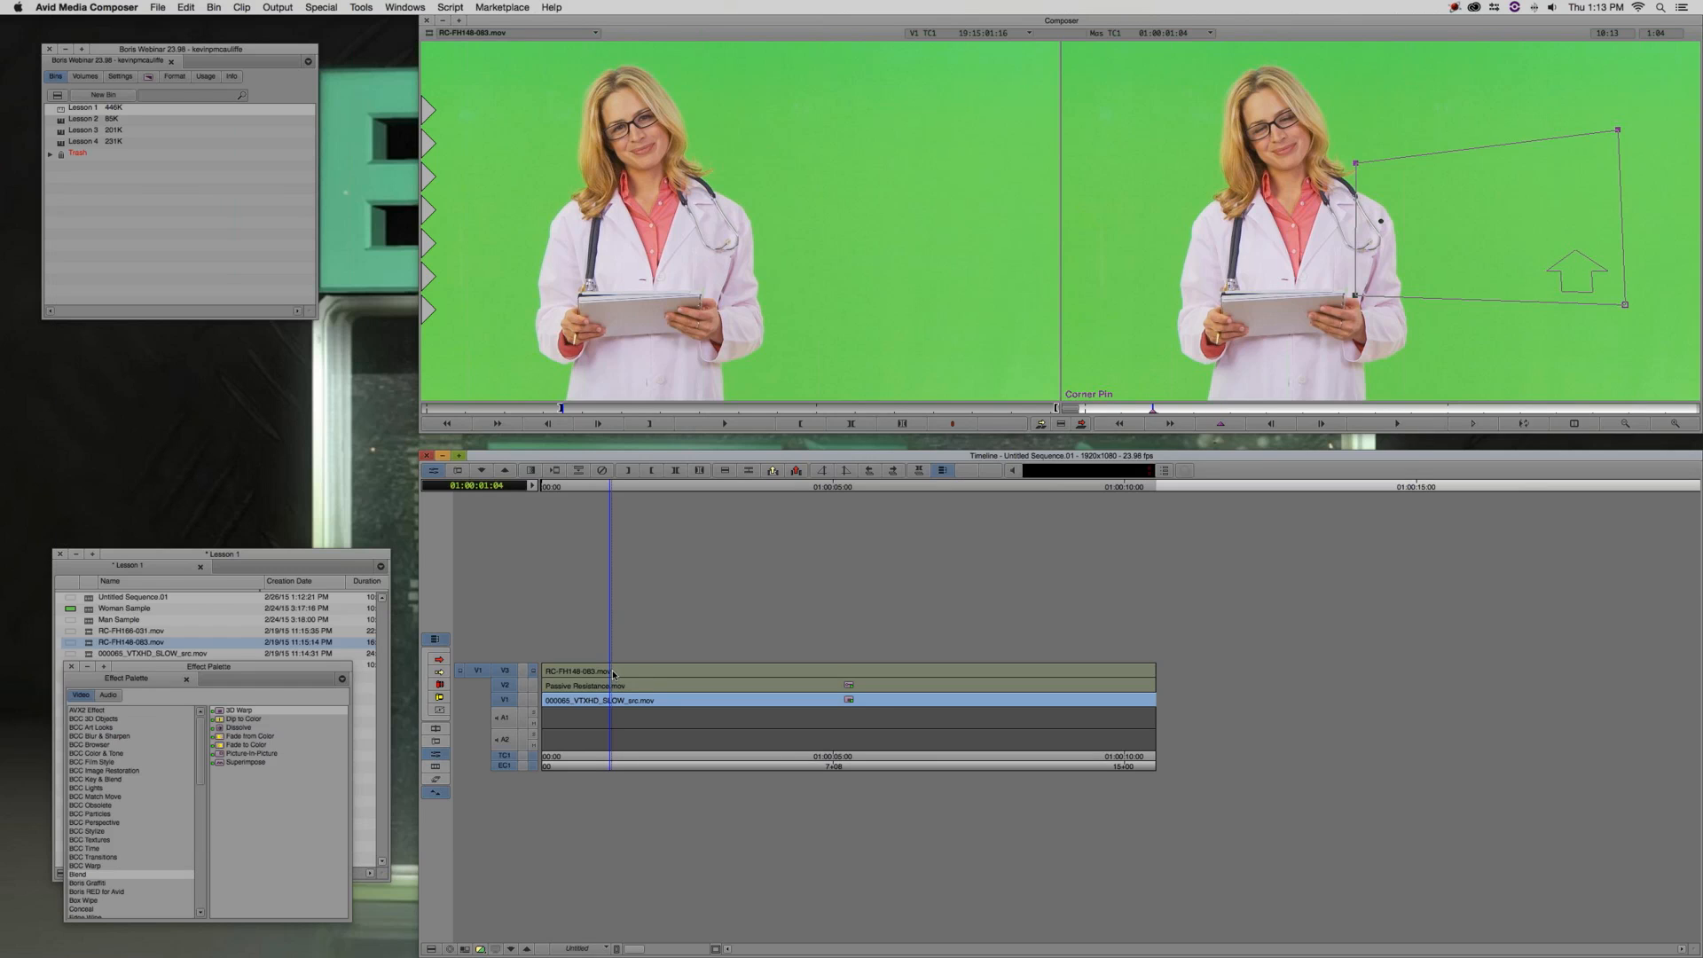
click(1070, 218)
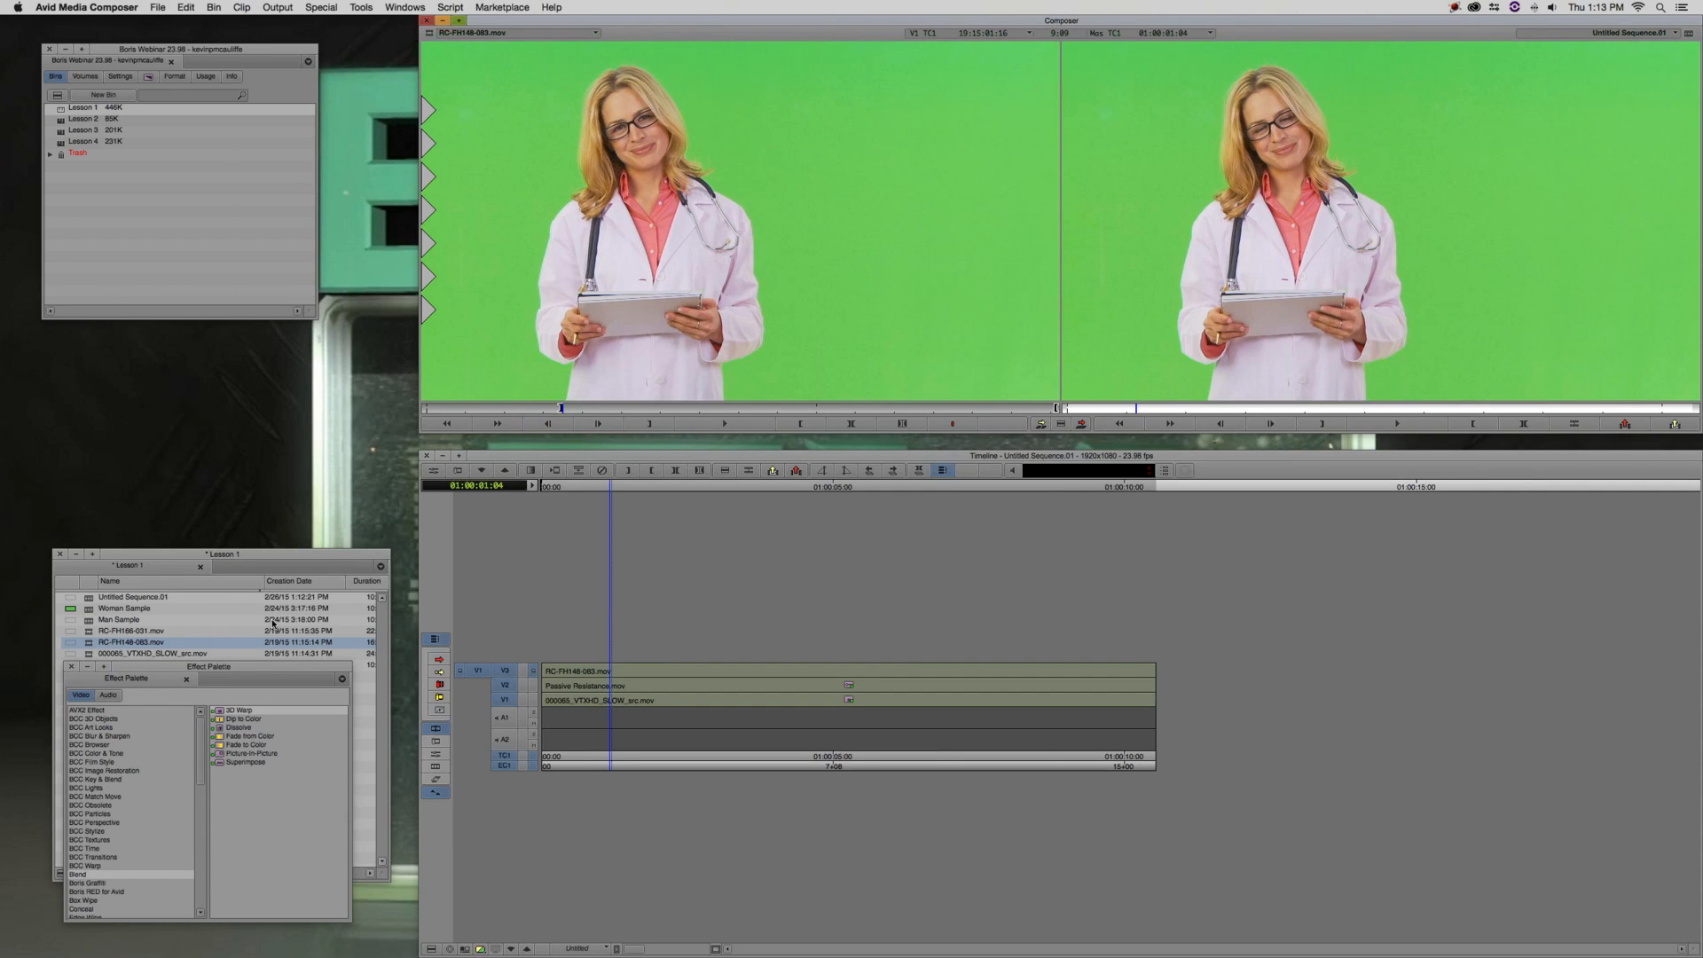
Apply BCC Chroma Key Studio to the green-screen clip on V3 and open its effect parameters
drag(248, 665, 249, 279)
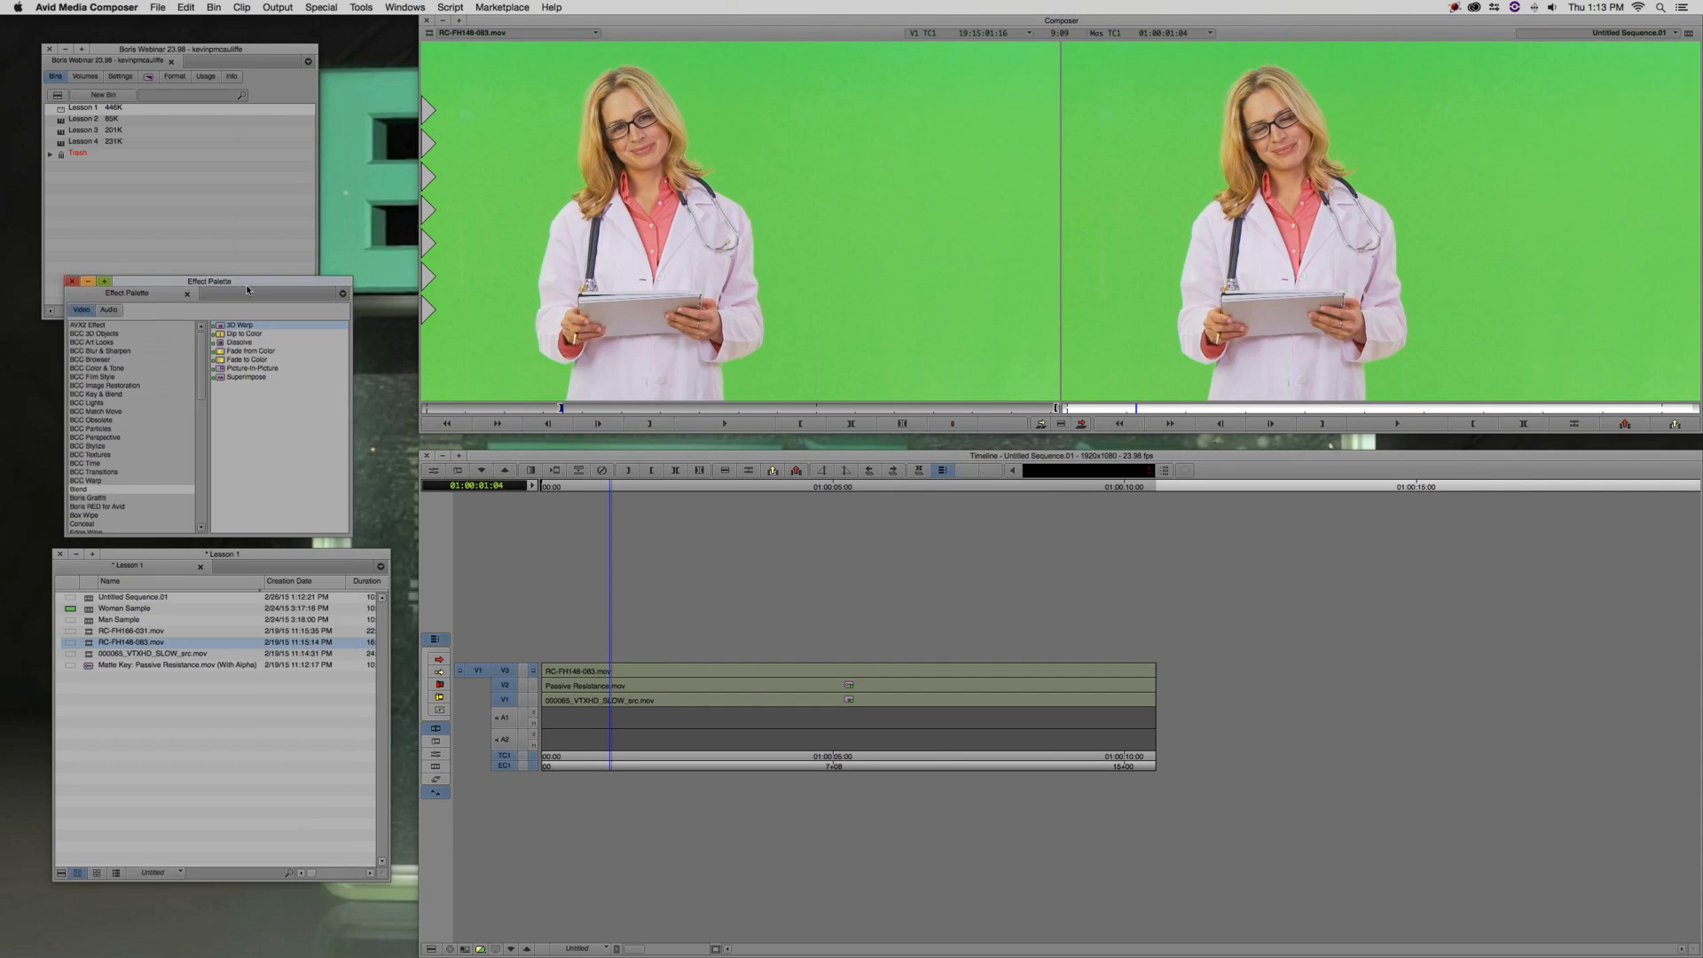
click(111, 390)
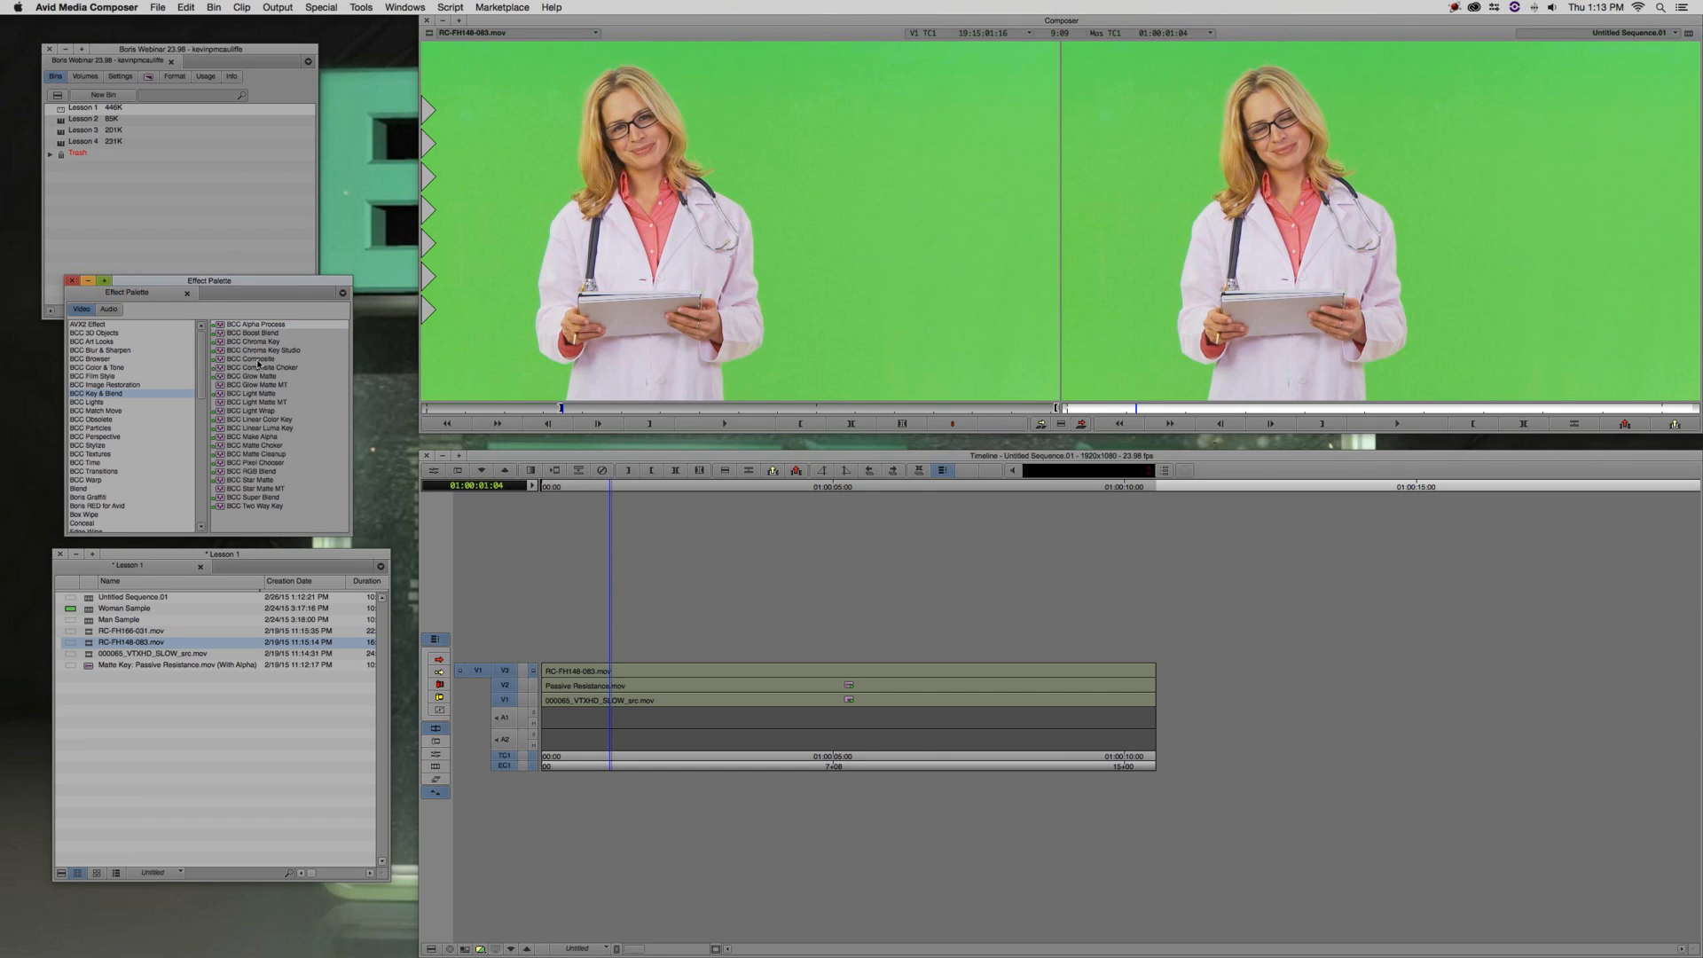
click(300, 351)
click(703, 676)
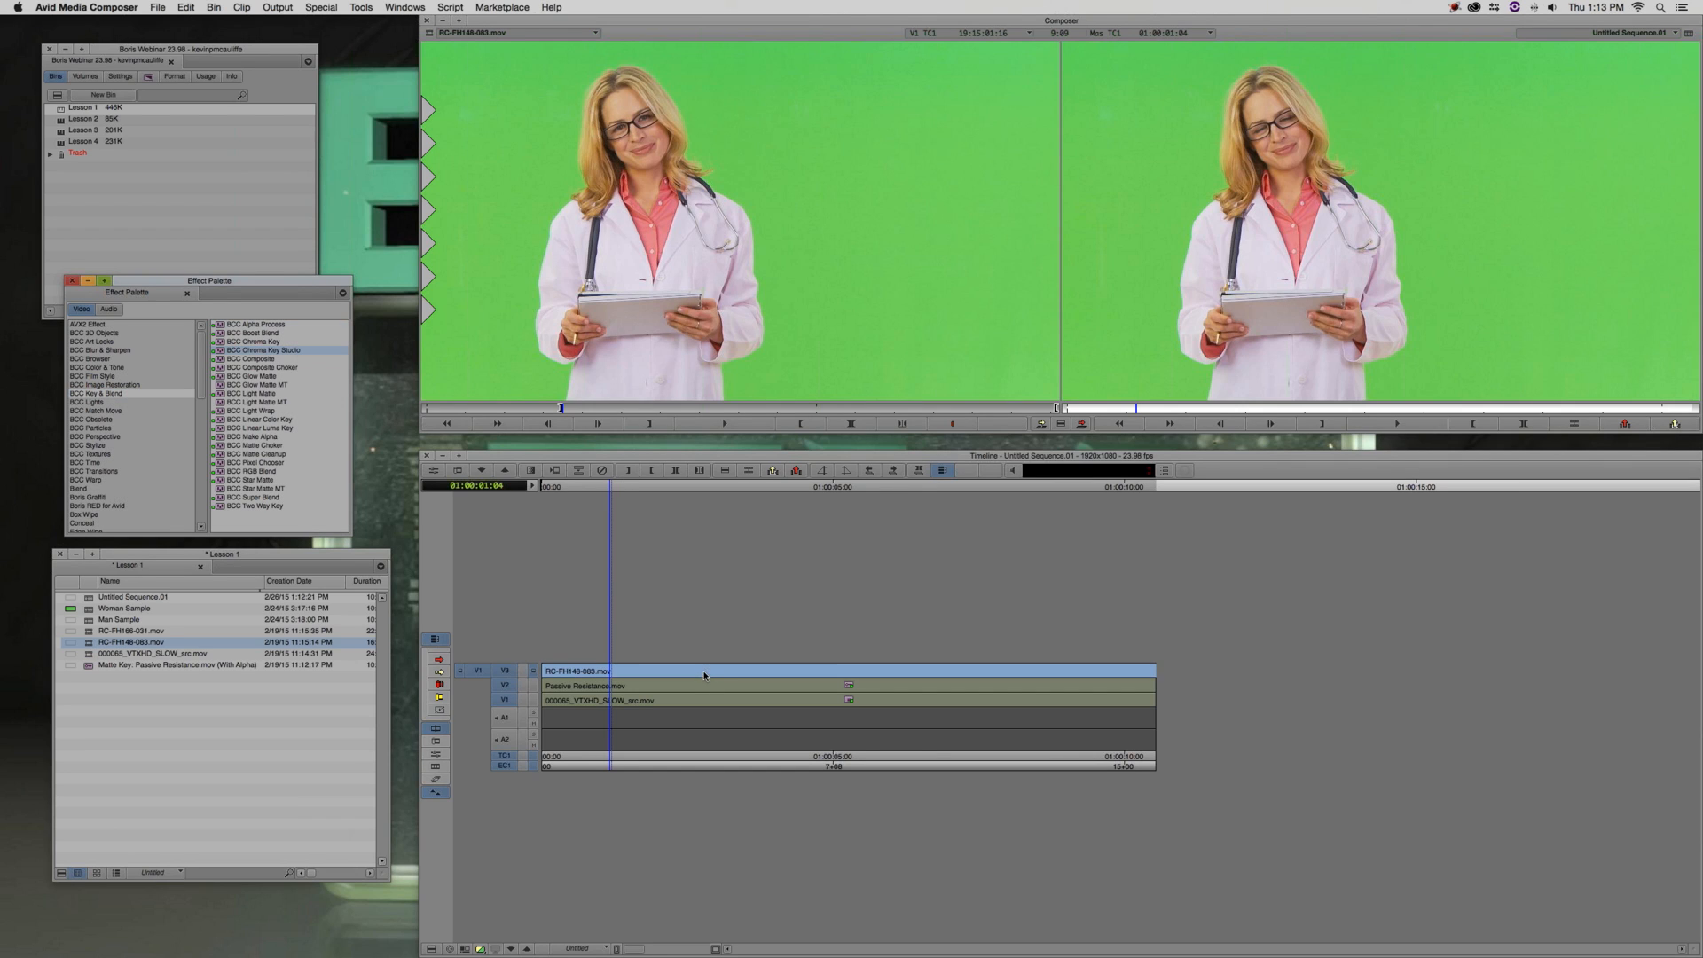
drag(703, 675, 703, 675)
key(shift+F9)
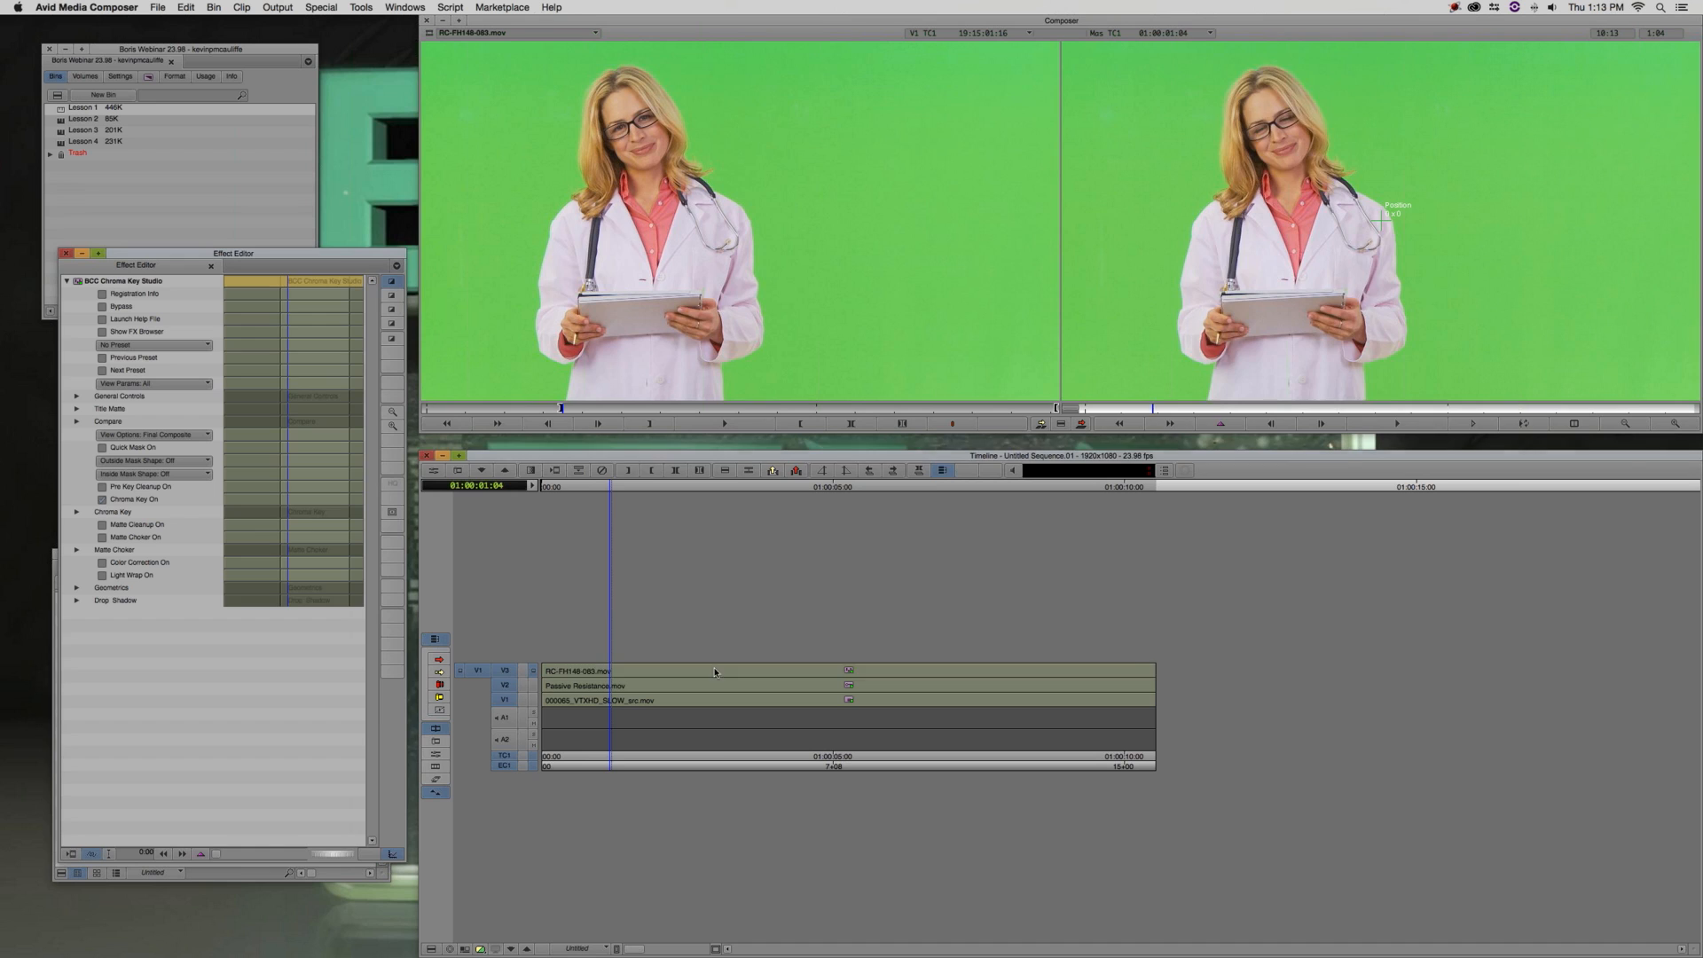
click(716, 671)
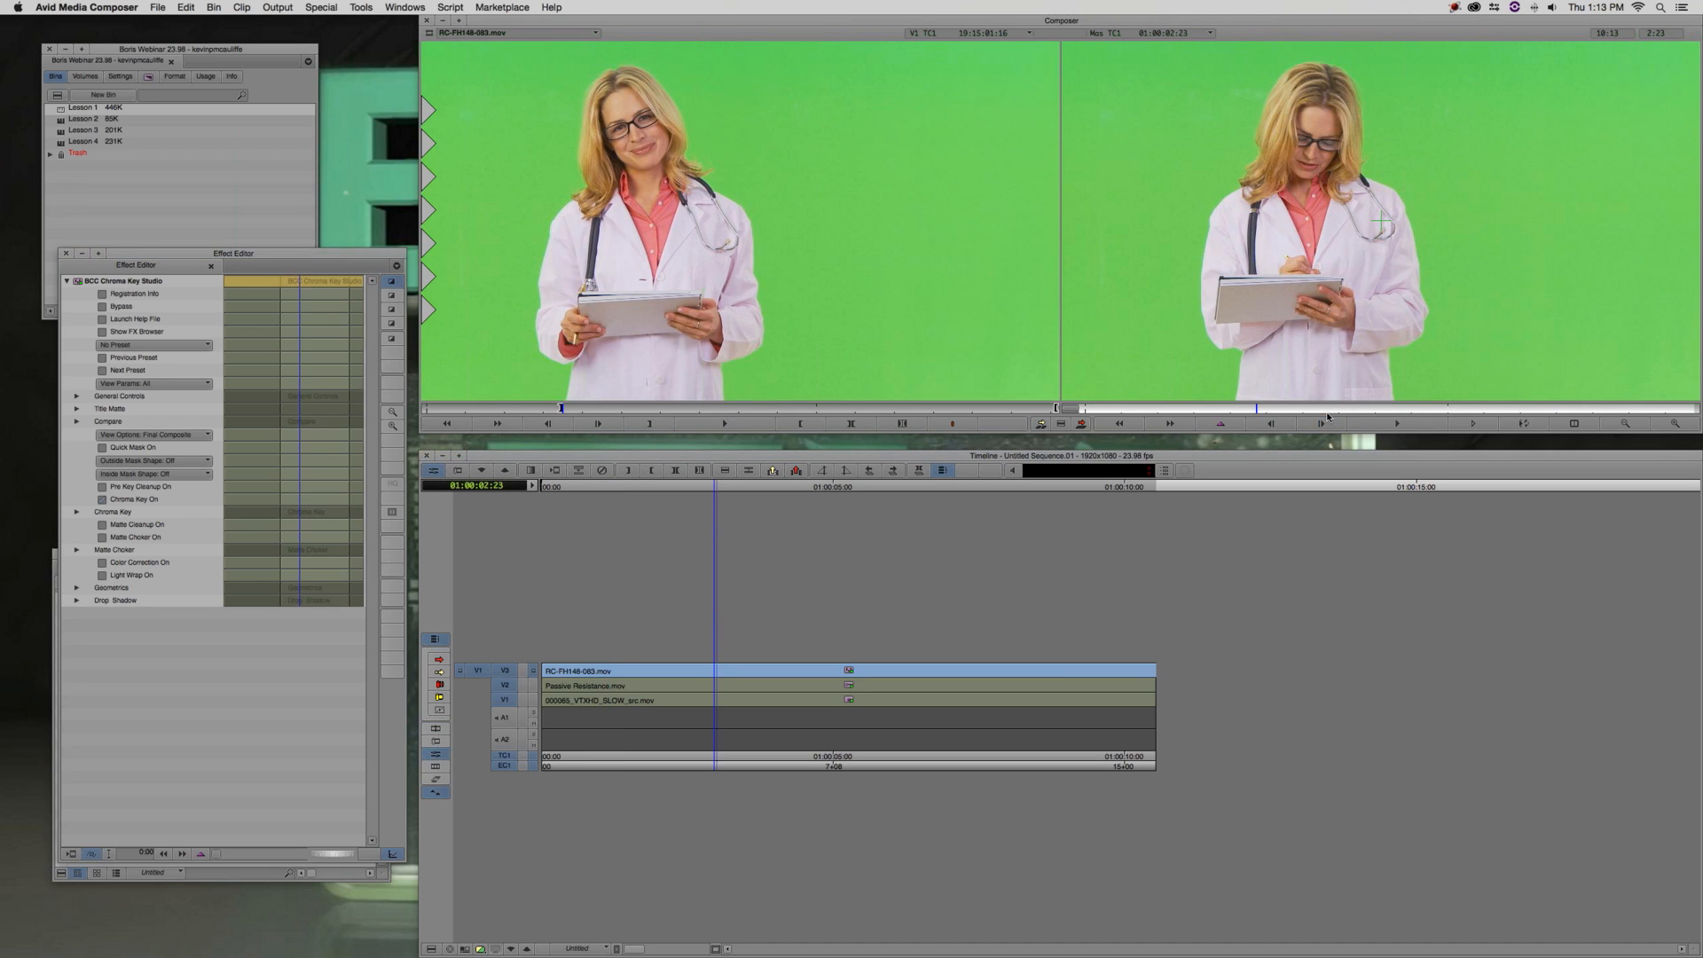
Review the presenter's movement across the V3 clip and park at 01:00:06:13
click(1330, 412)
drag(1330, 413, 1453, 408)
key(space)
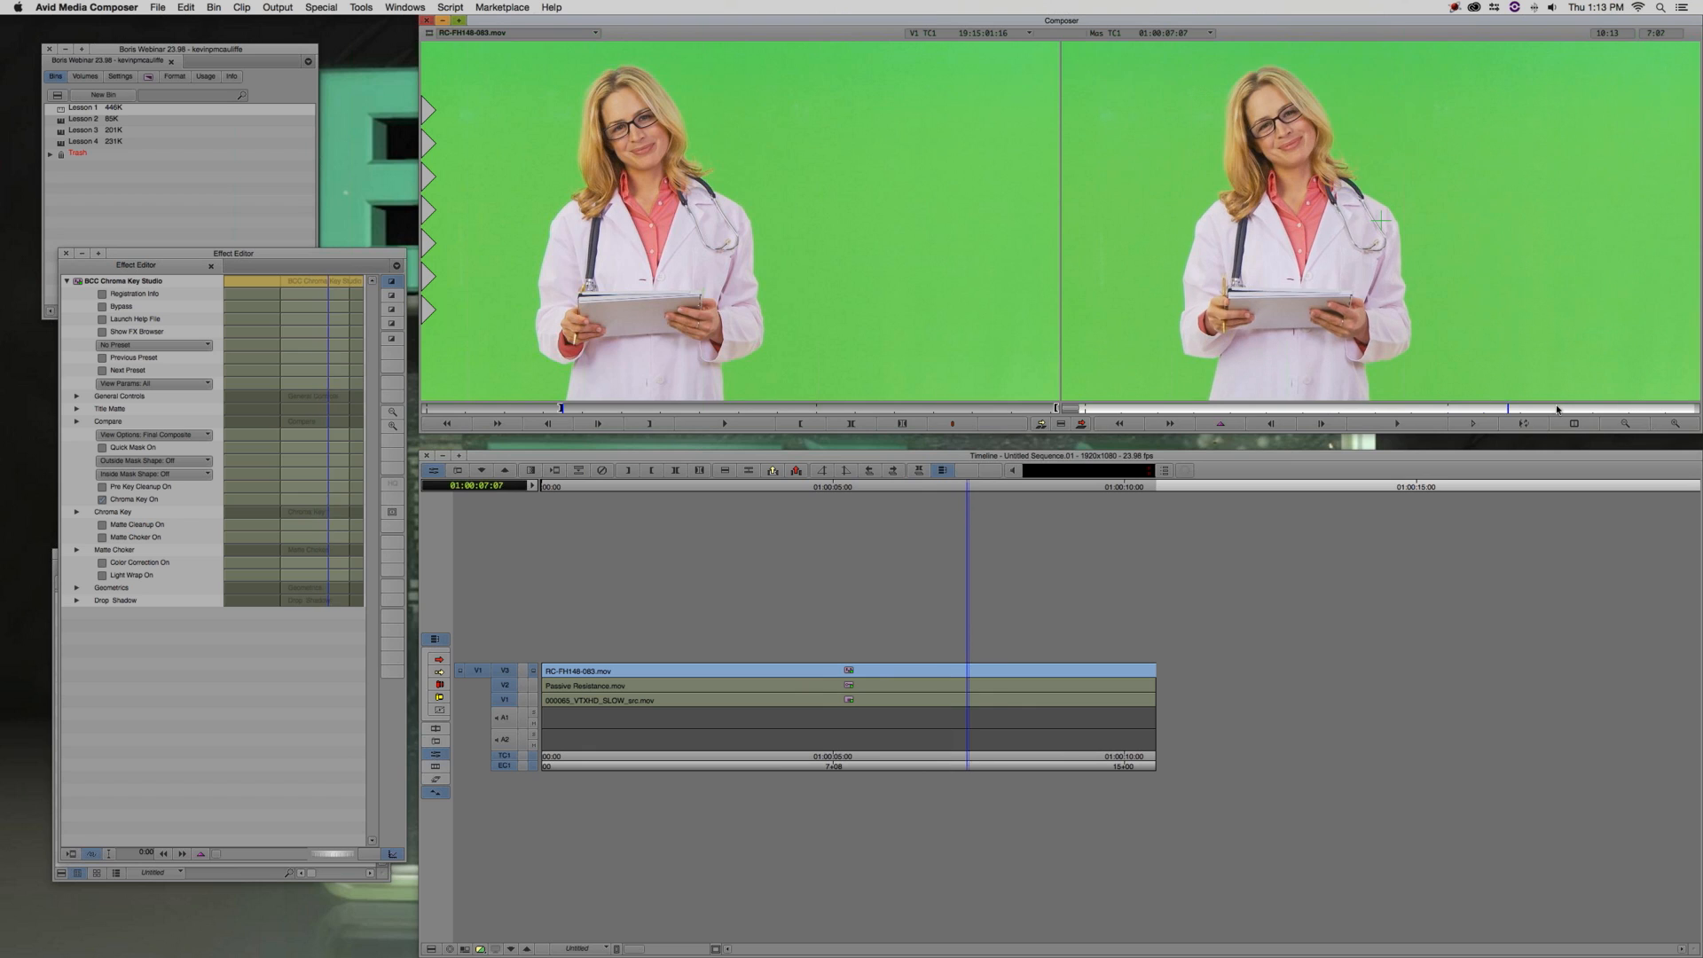
click(1462, 410)
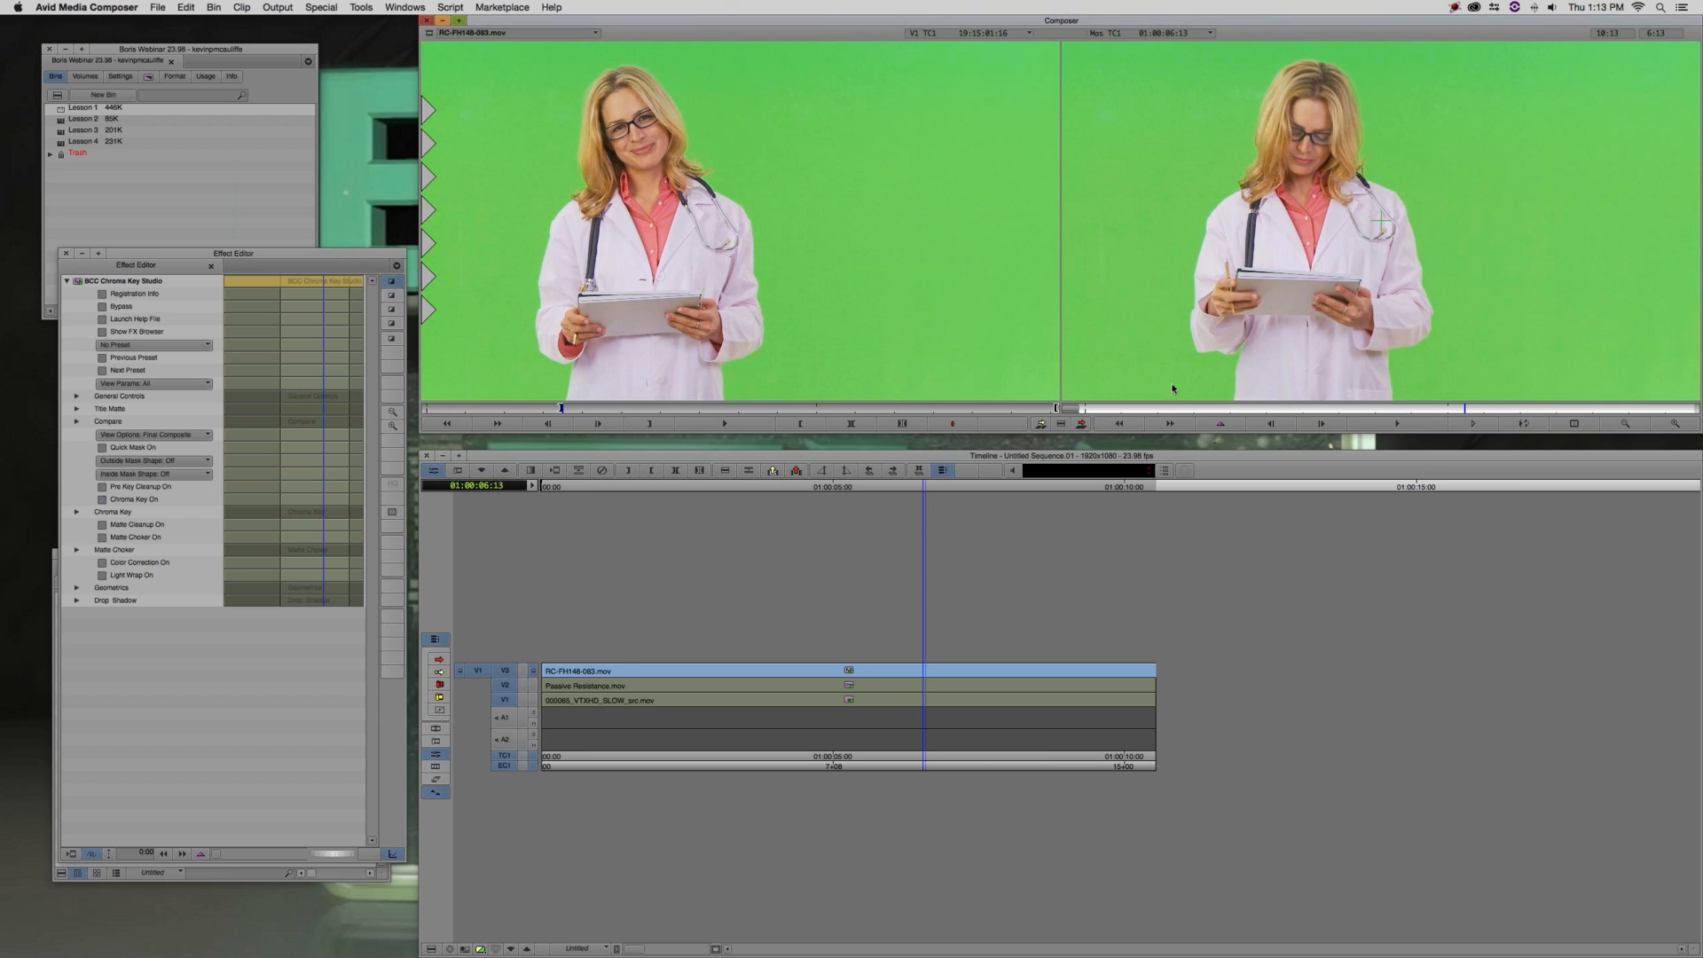
Draw a closed spline mask loosely around the presenter, extending below the frame edge
click(1625, 423)
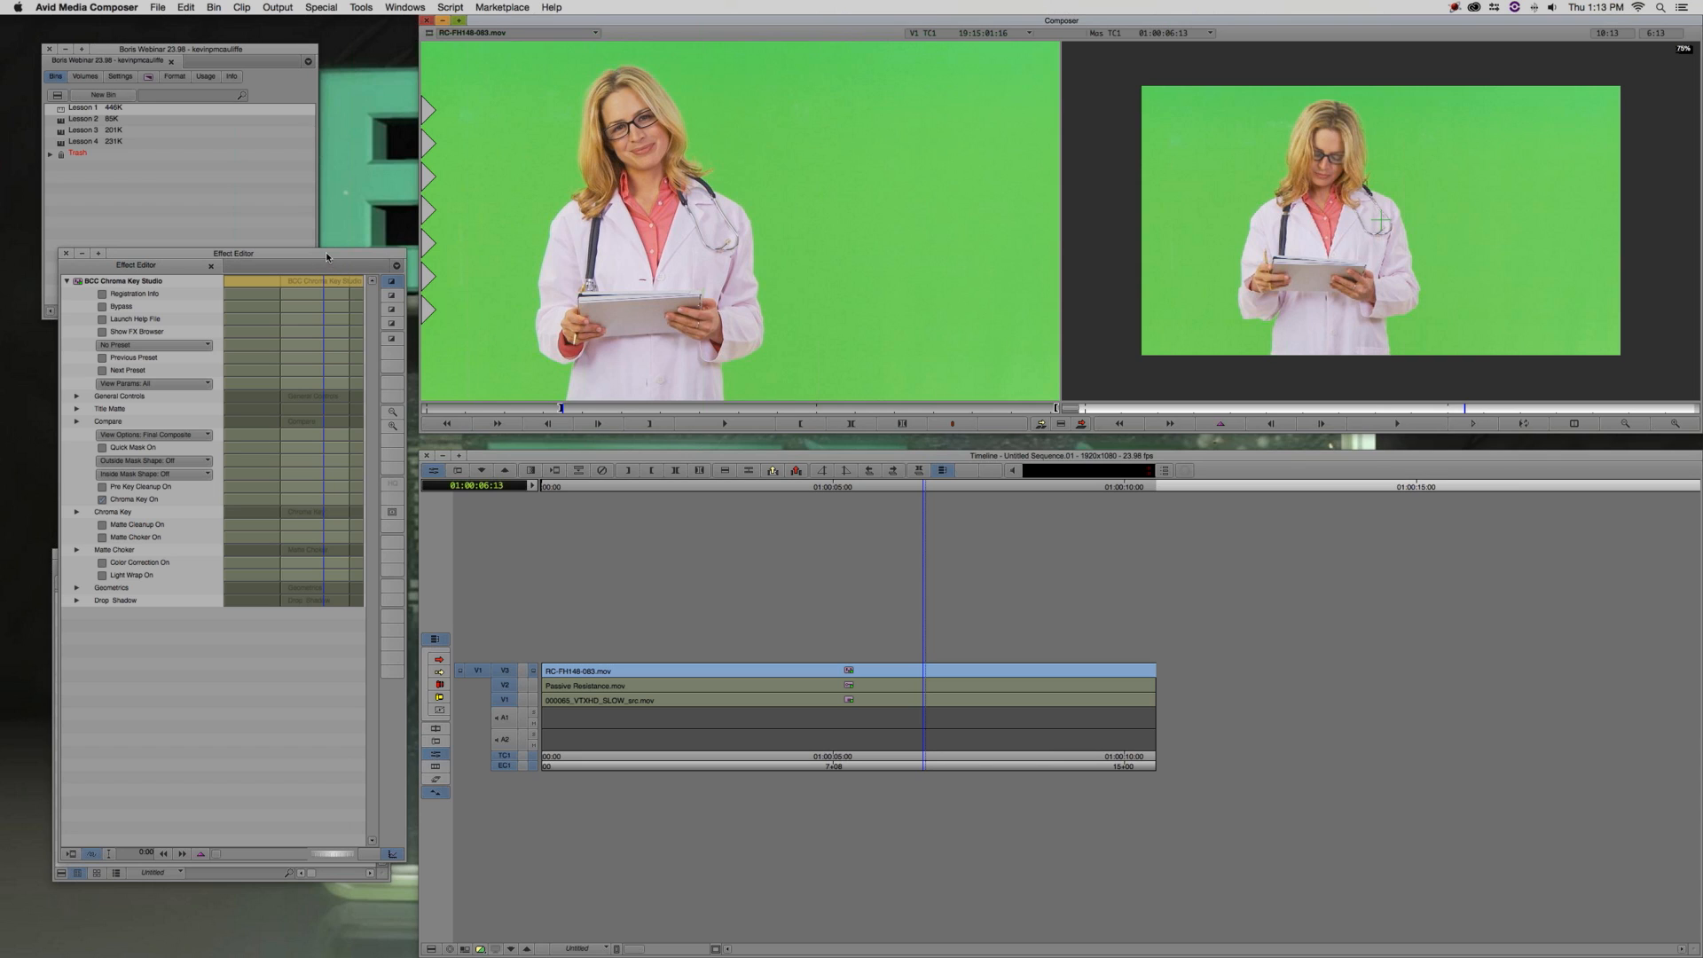
drag(327, 257, 327, 221)
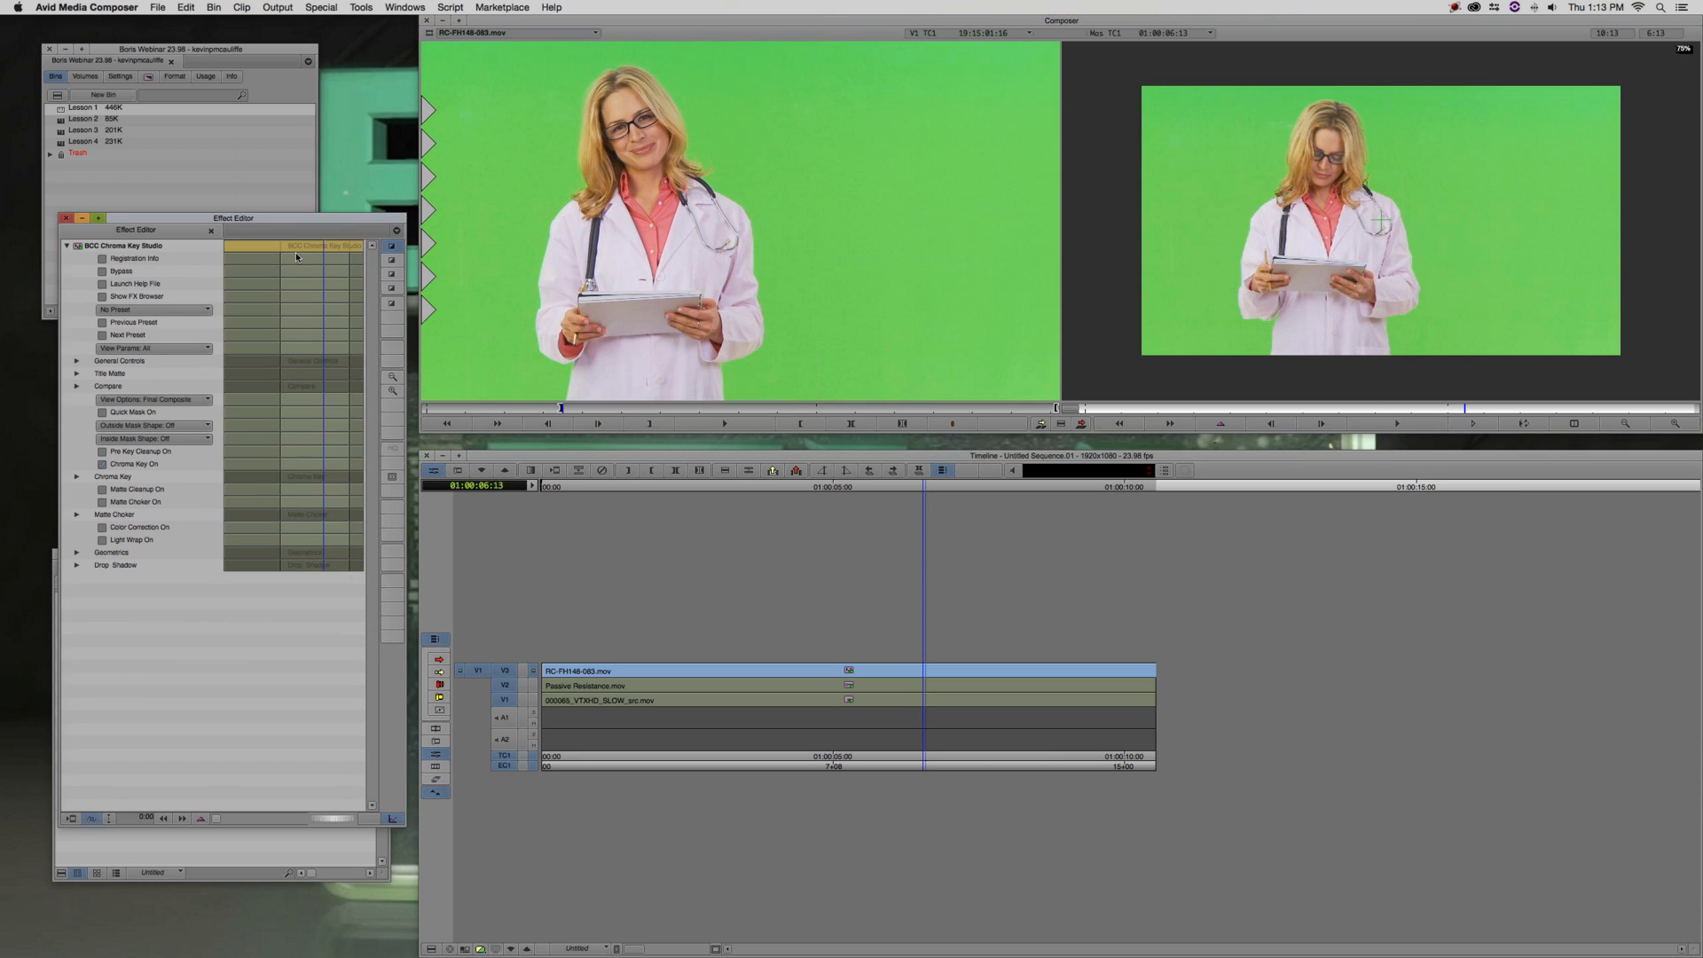
click(391, 261)
click(1224, 359)
drag(1221, 224, 1268, 144)
drag(1322, 88, 1368, 89)
drag(1418, 155, 1428, 188)
drag(1451, 275, 1461, 297)
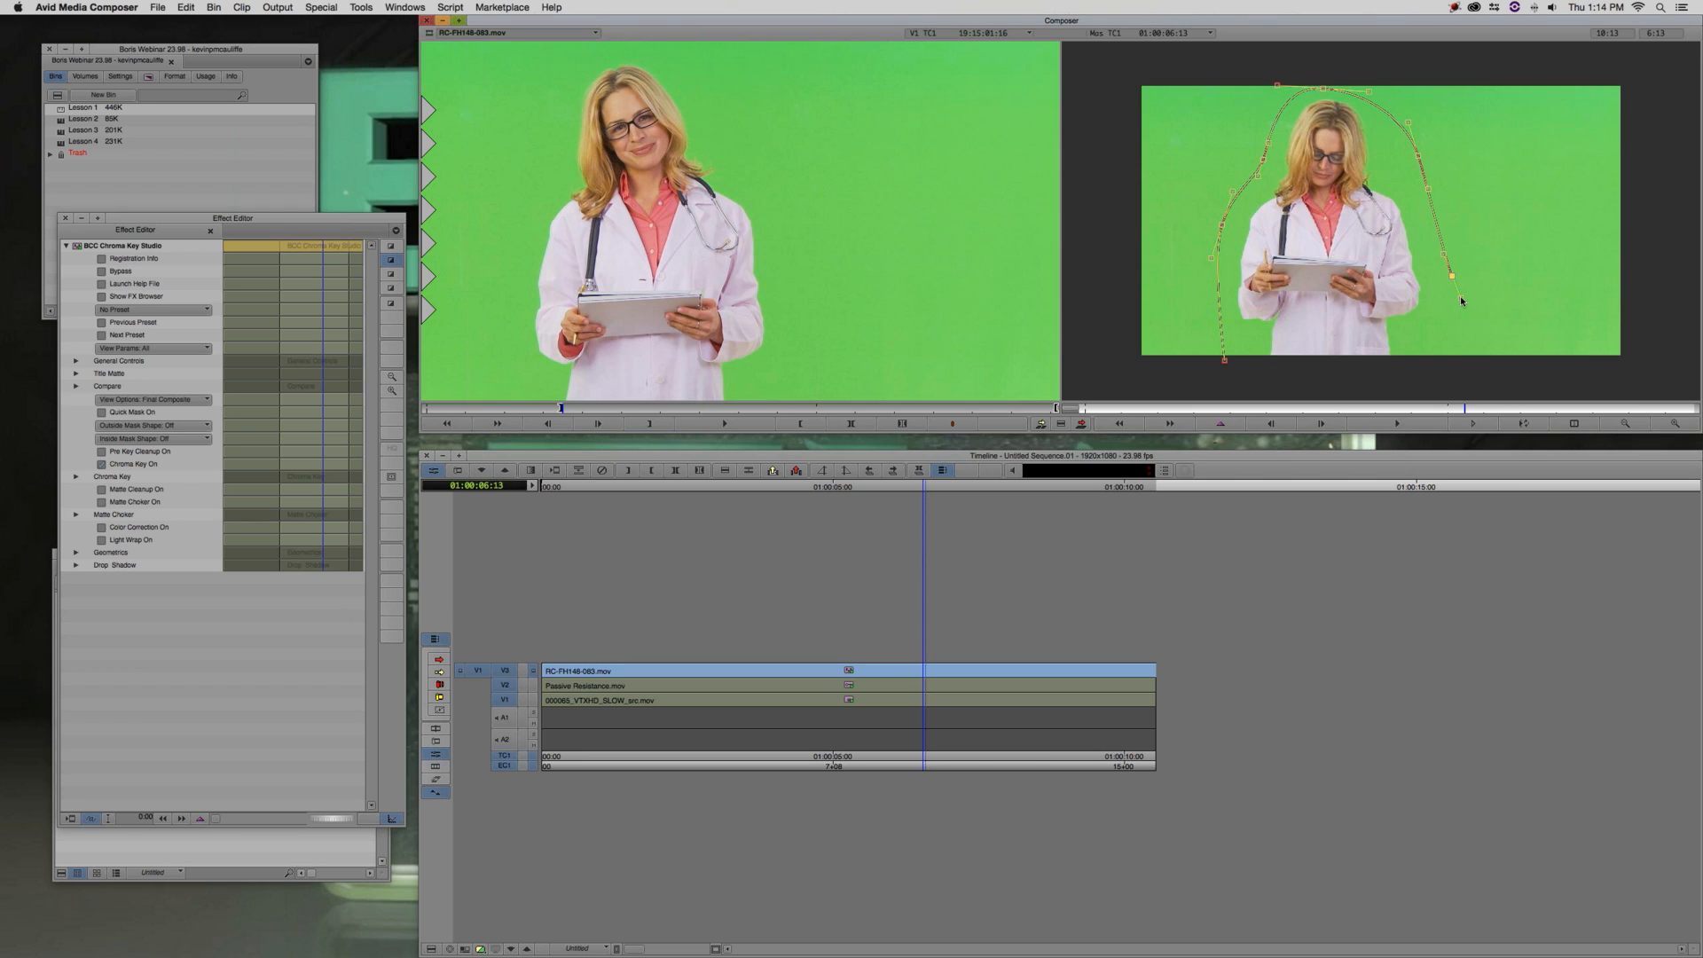
drag(1457, 367, 1462, 374)
click(1247, 383)
click(1224, 360)
Set Outside Mask Shape to Spline Mask and add a keyframe for the Custom Spline Points at 01:00:06:13
click(177, 430)
click(187, 470)
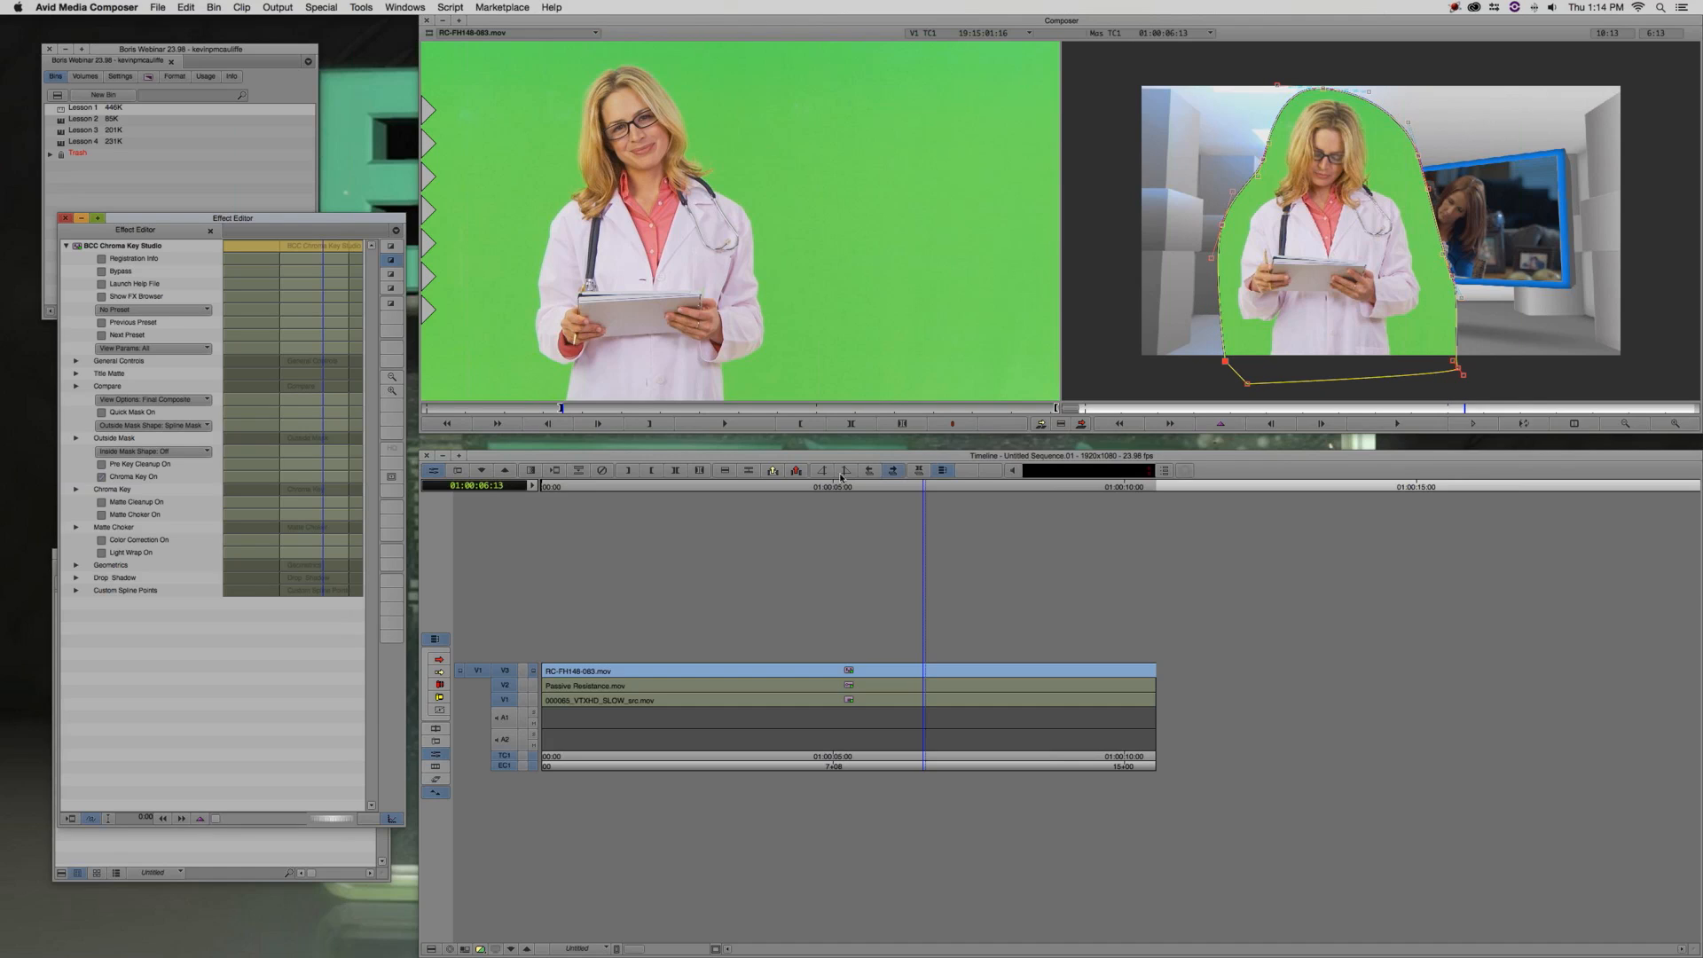
key(space)
key(space)
right_click(322, 593)
click(354, 603)
Keyframe the mask shape at 01:00:02:02 by nudging the bottom spline points
click(1211, 412)
key(Right)
key(Right)
key(Right)
key(Right)
click(1246, 385)
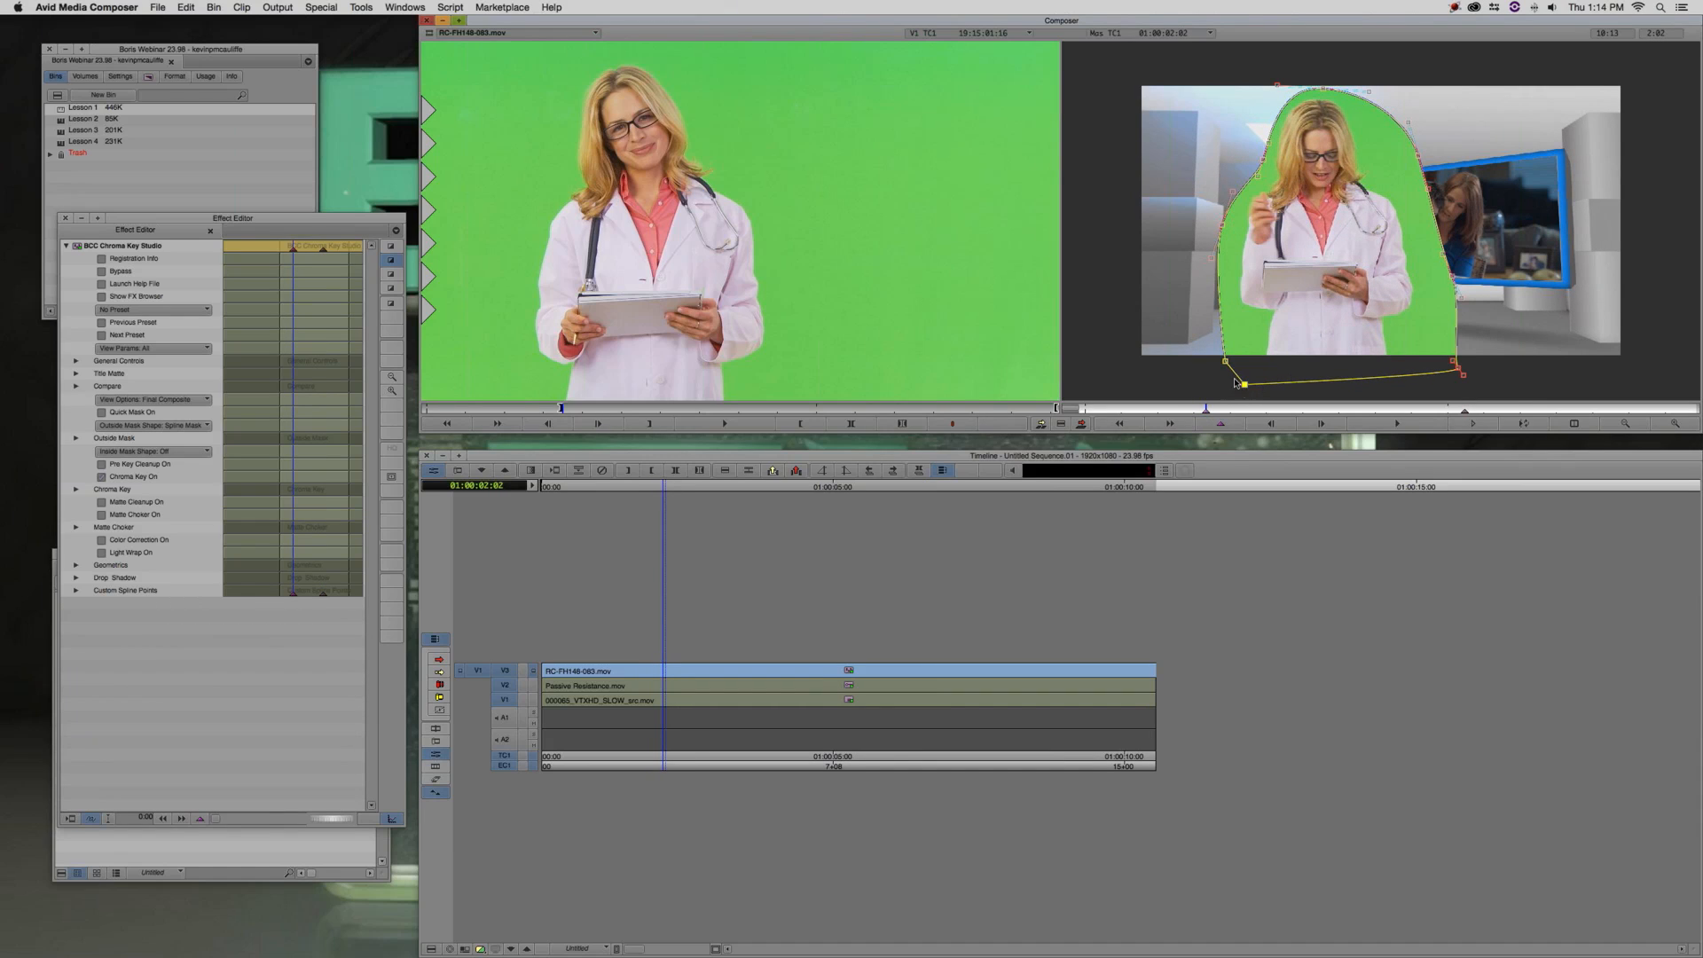
click(1462, 373)
At 01:00:01:19, reshape the spline mask outward on the presenter's raised-hand side and pull in the opposite upper edge
click(1191, 411)
click(1189, 410)
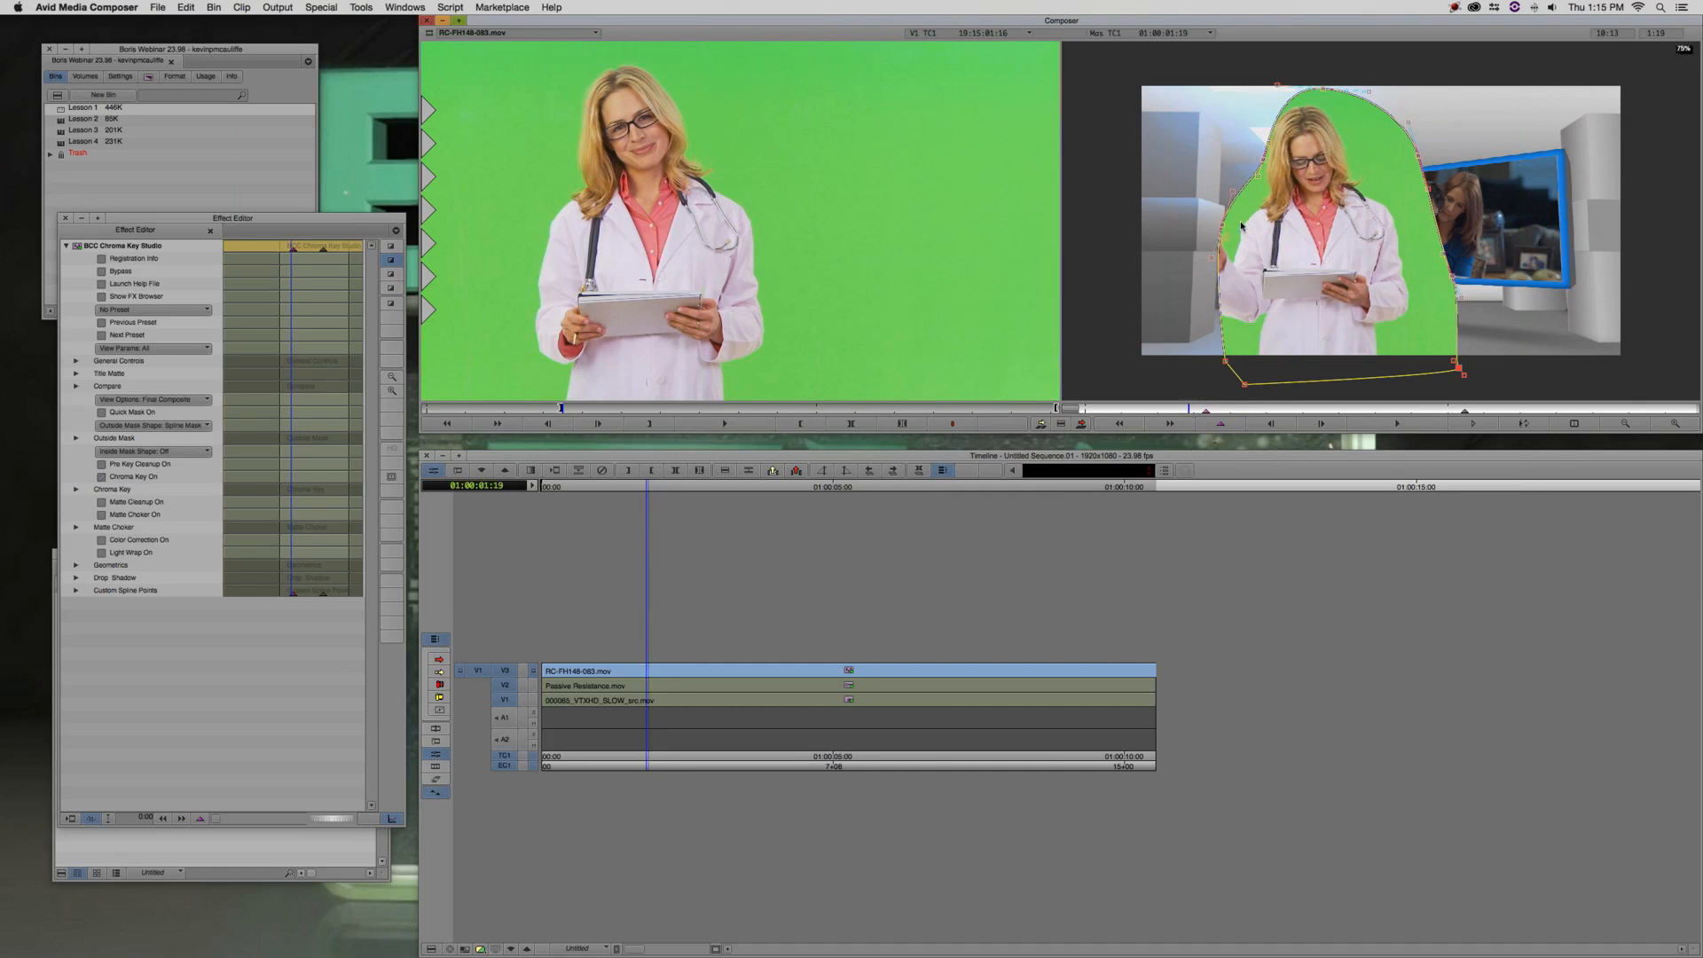
drag(1222, 224, 1177, 238)
drag(1261, 165, 1308, 93)
drag(1418, 158, 1399, 155)
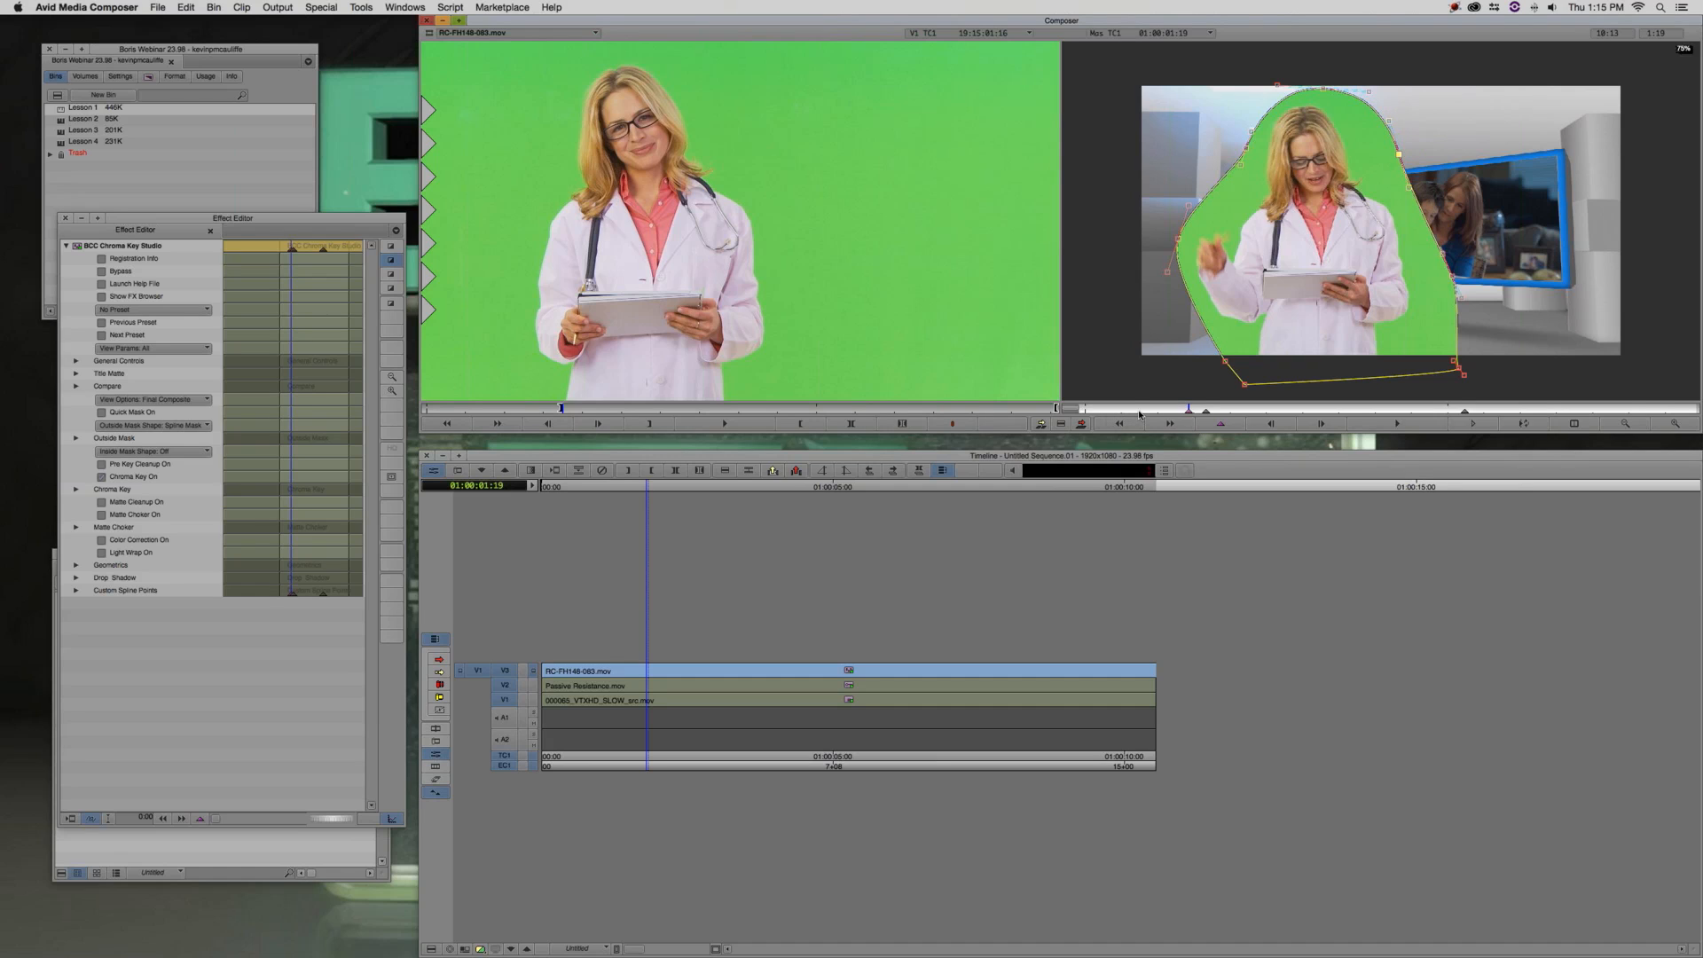
Adjust the spline mask beside the presenter at 01:00:00:18, 01:00:07:09 and 01:00:10:12
drag(1140, 411, 1138, 398)
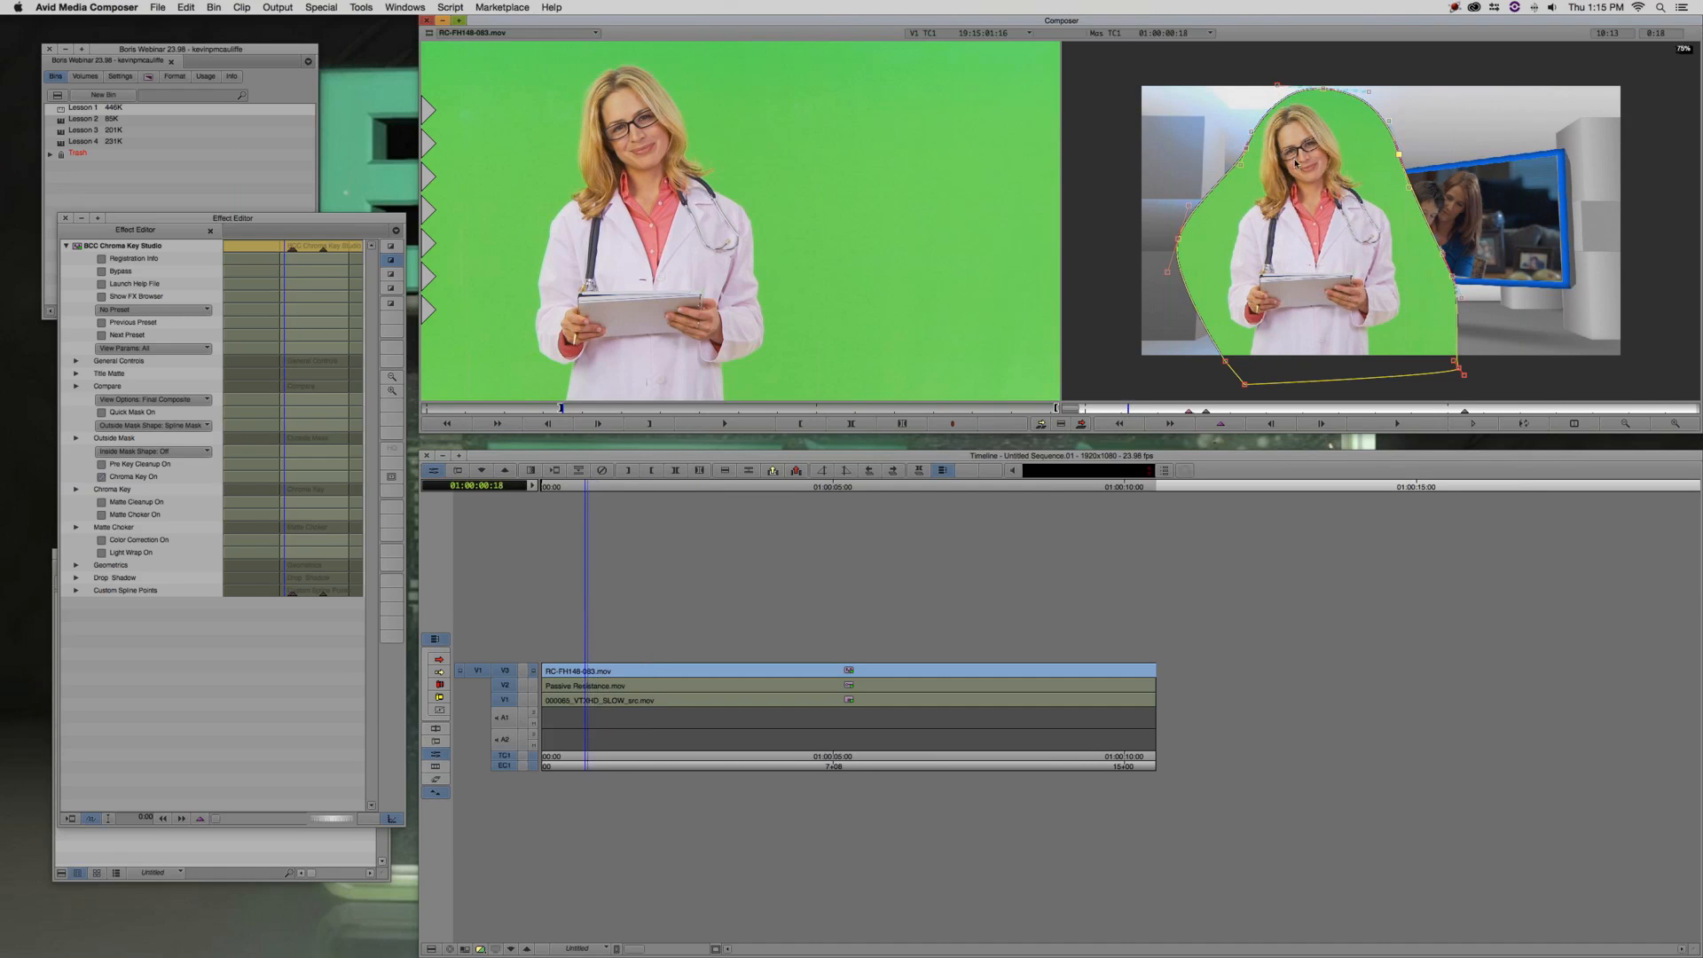
drag(1246, 148, 1235, 144)
drag(1127, 409, 1512, 411)
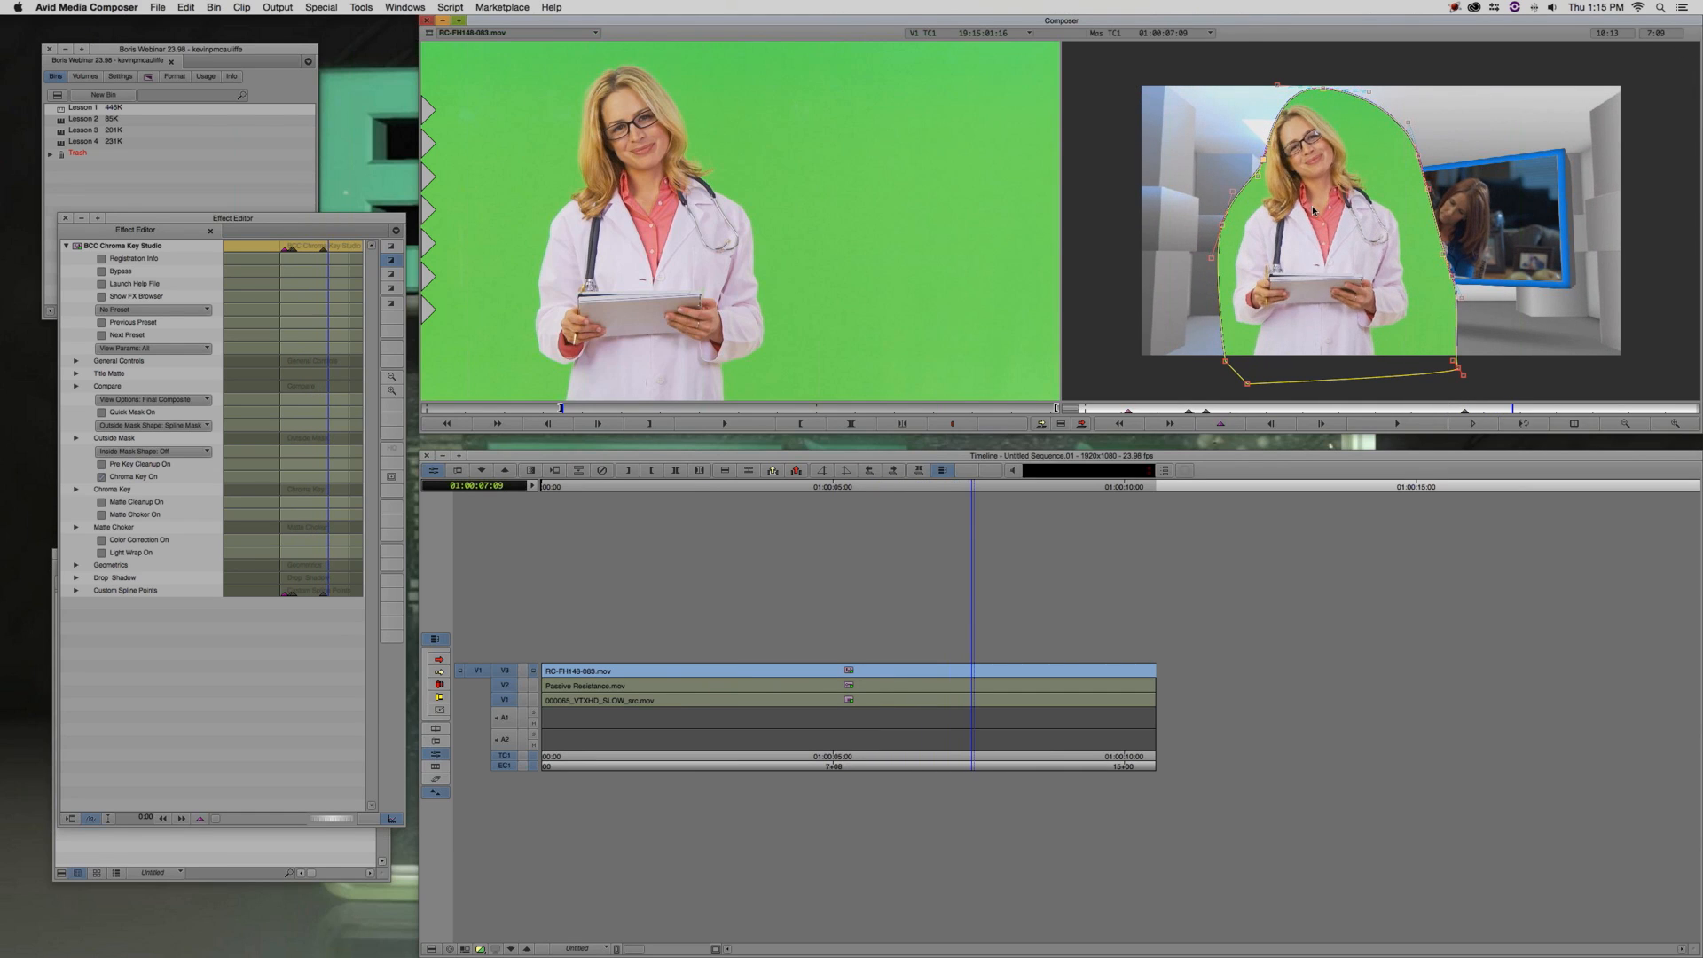
drag(1263, 159, 1233, 145)
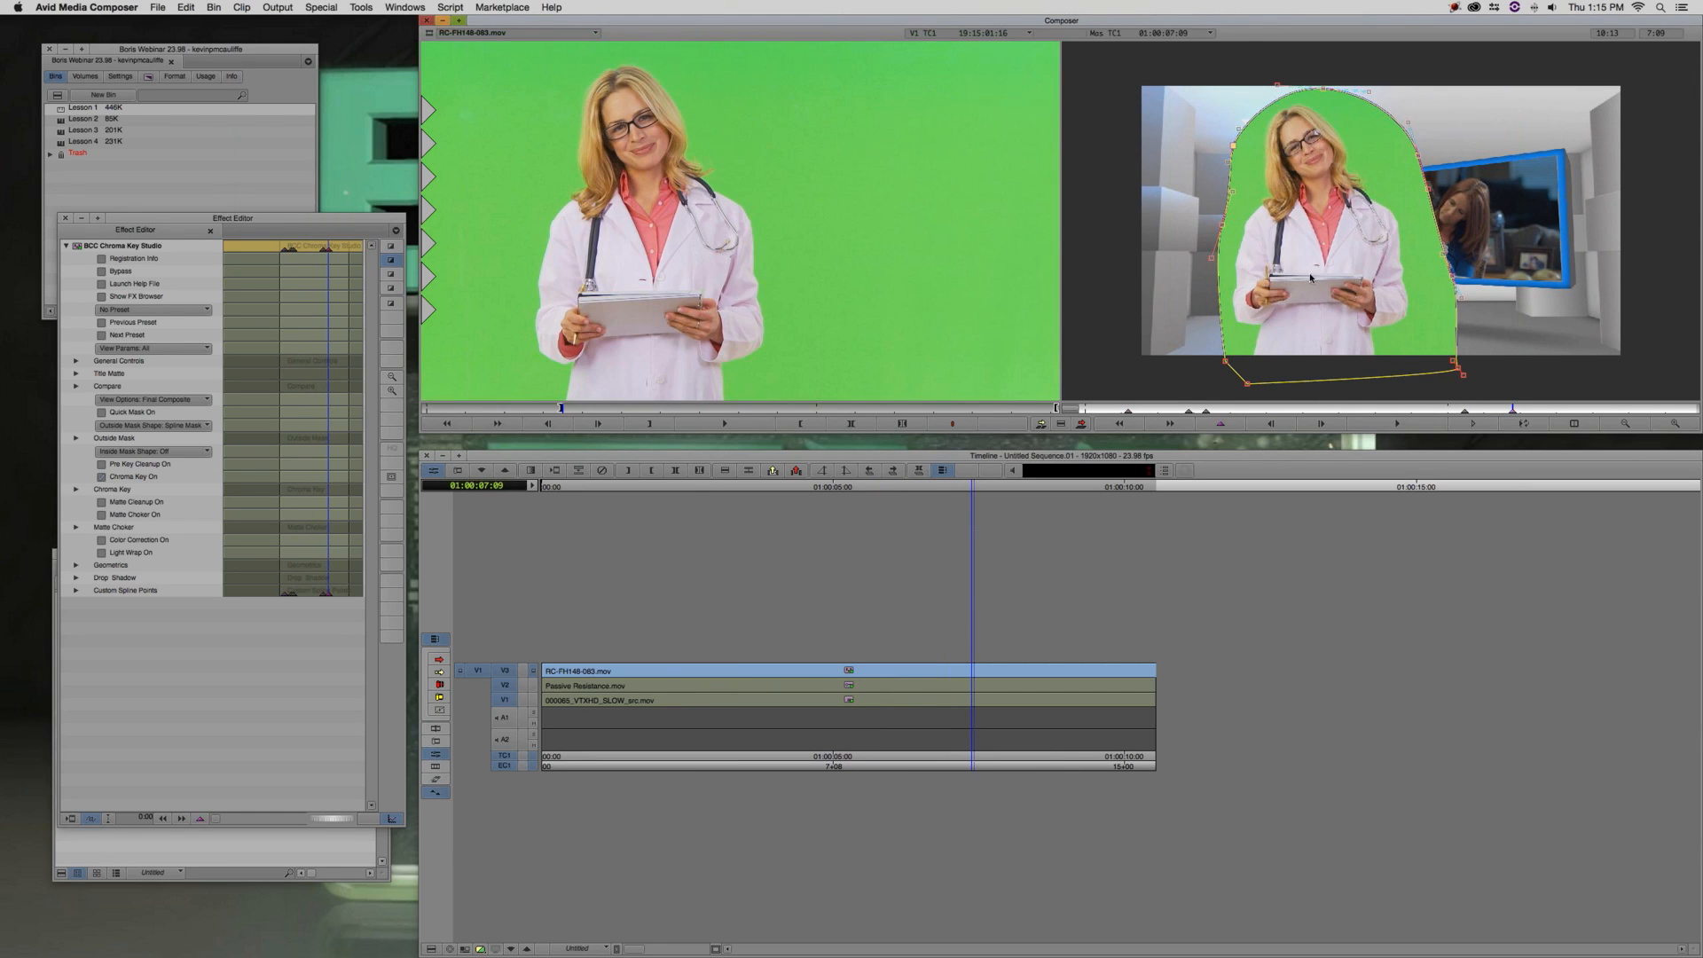
drag(1548, 414, 1692, 403)
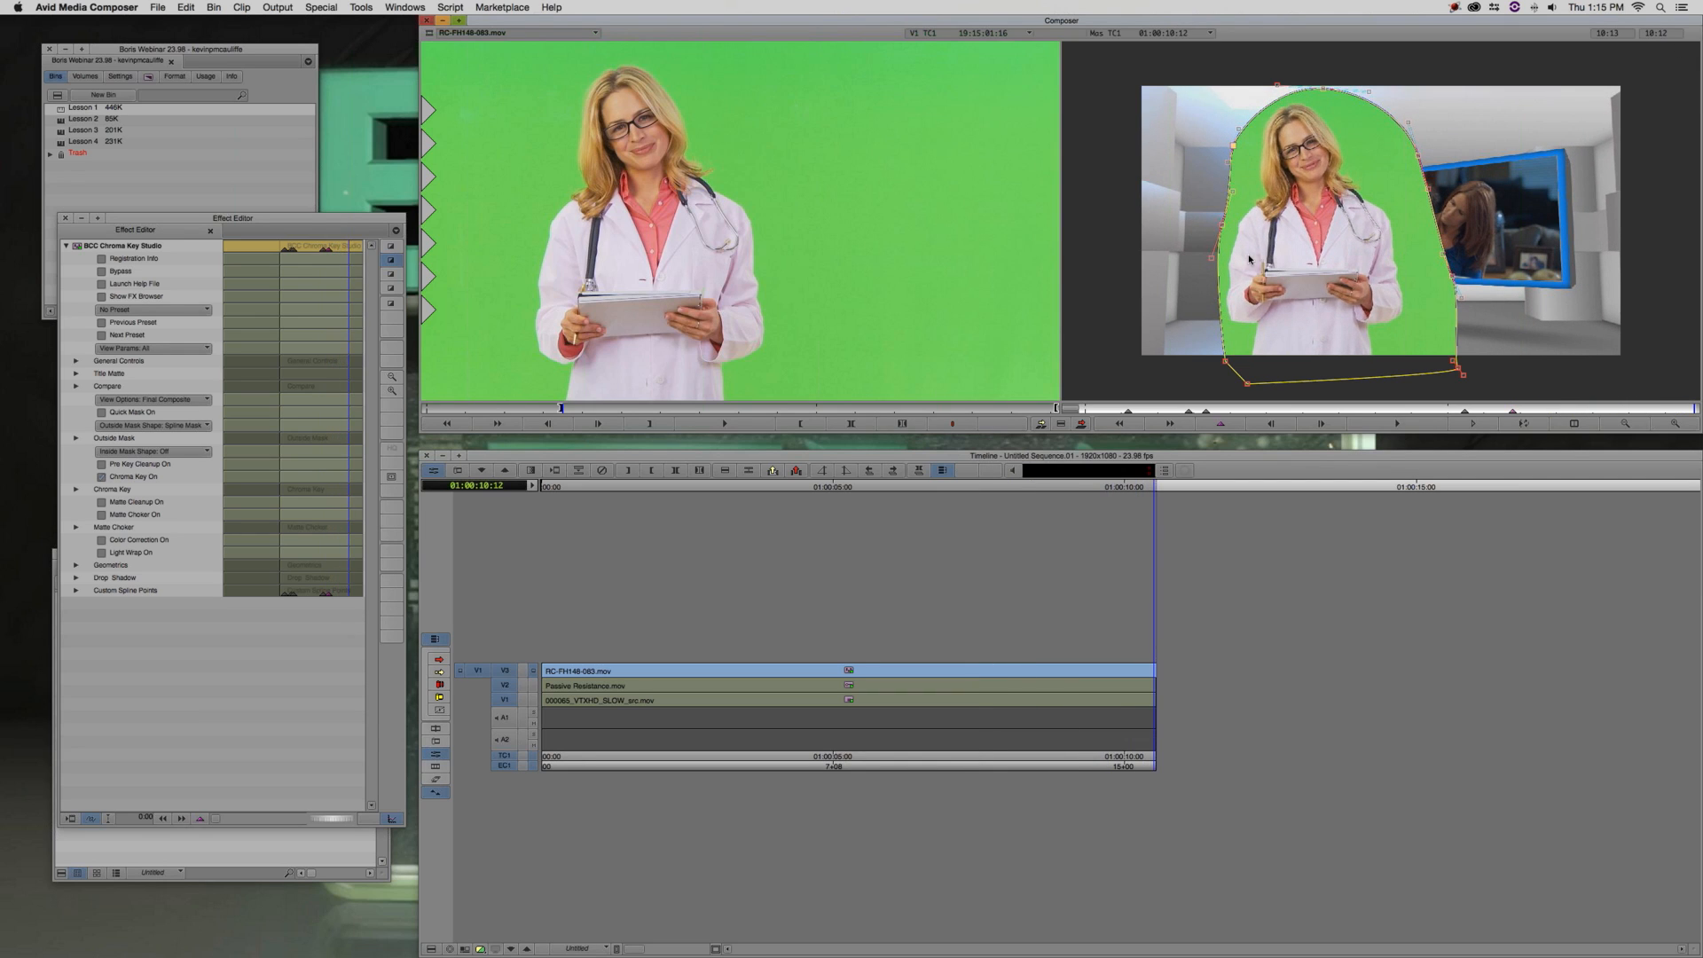
drag(1222, 226, 1196, 267)
Sample the green backdrop as the Chroma Key color and change the timeline's video quality
click(76, 489)
drag(203, 574, 1165, 470)
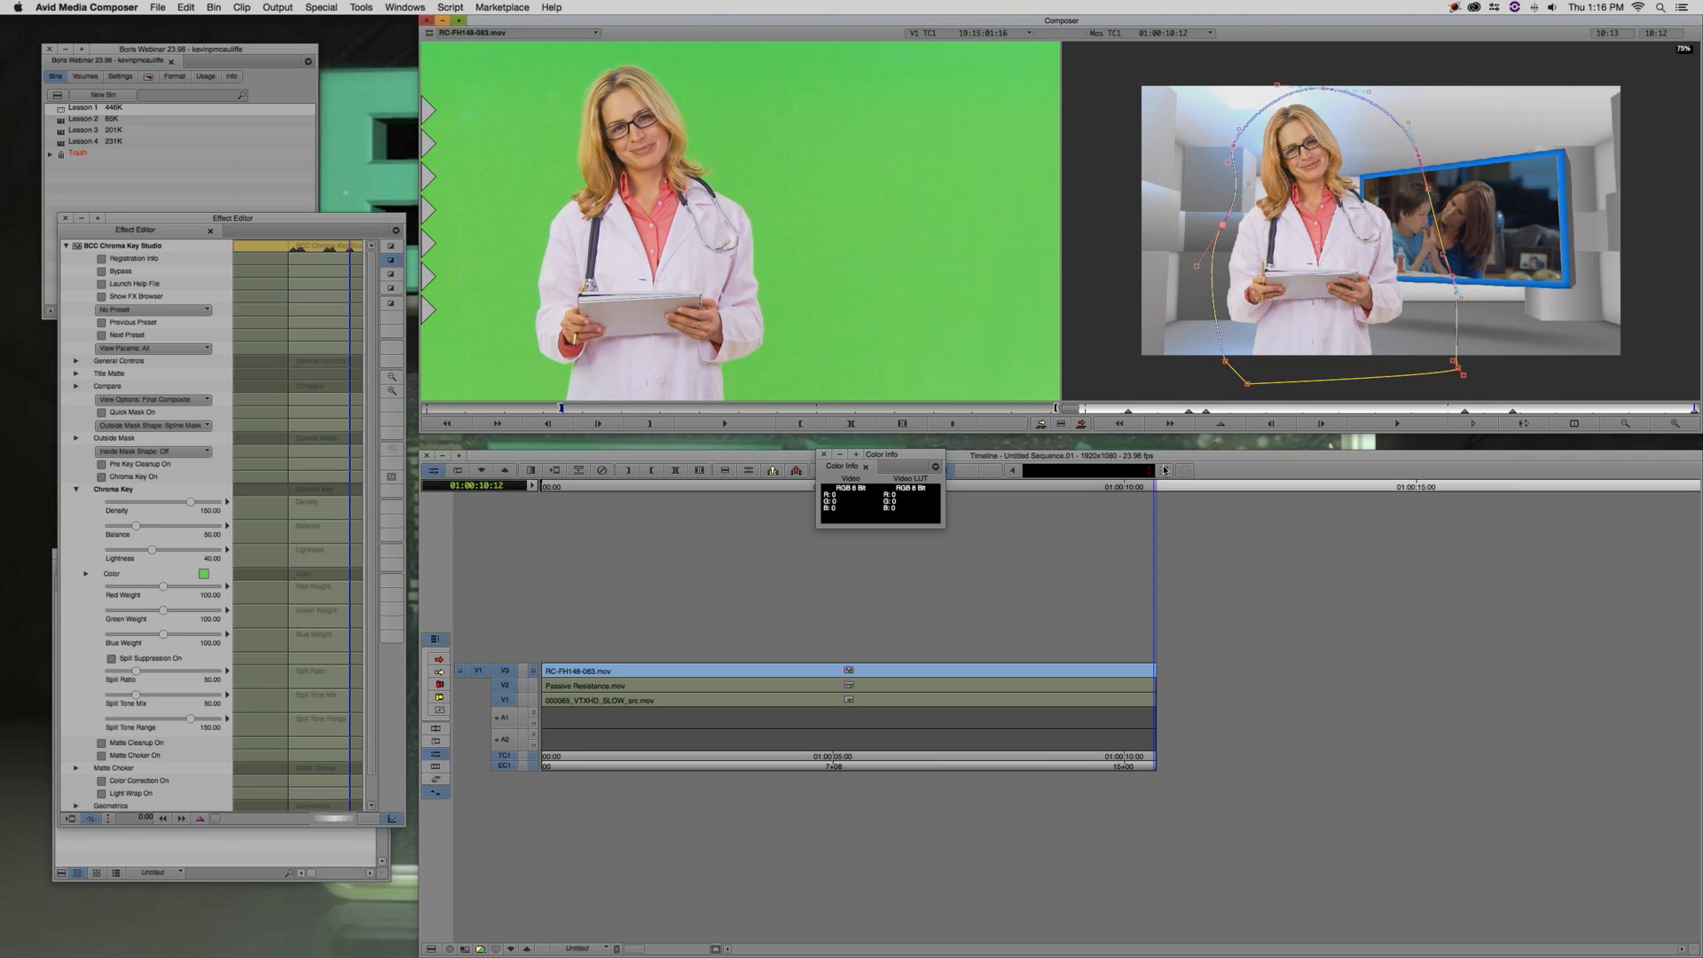
click(480, 949)
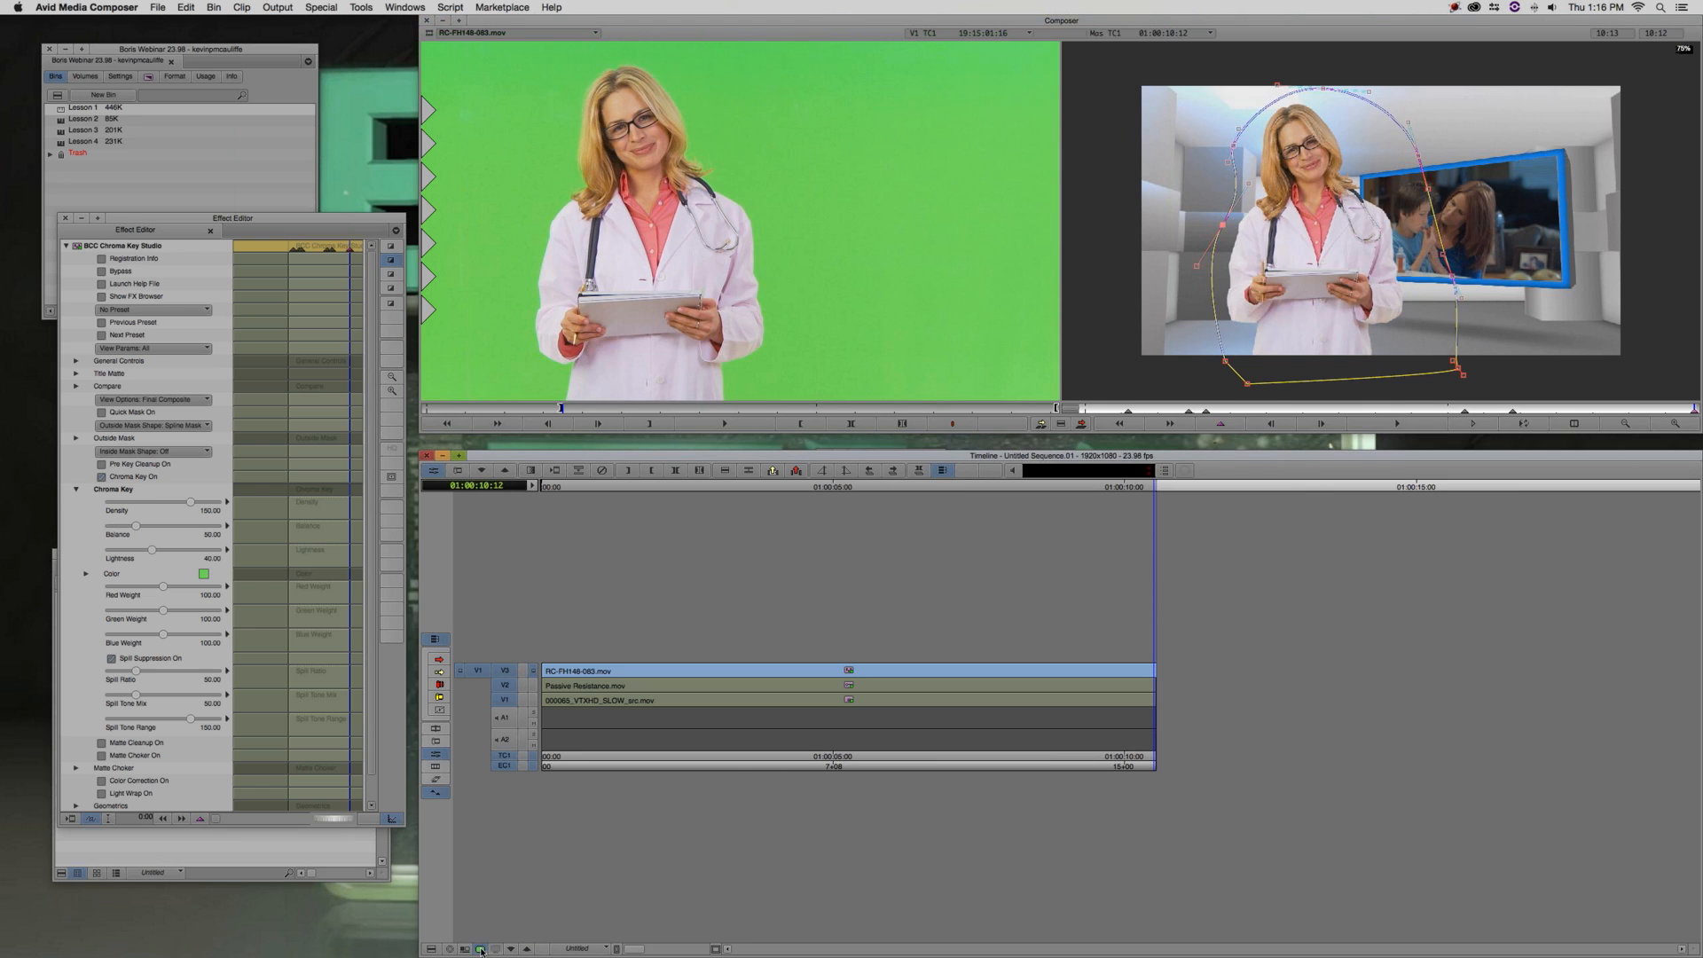
click(1676, 425)
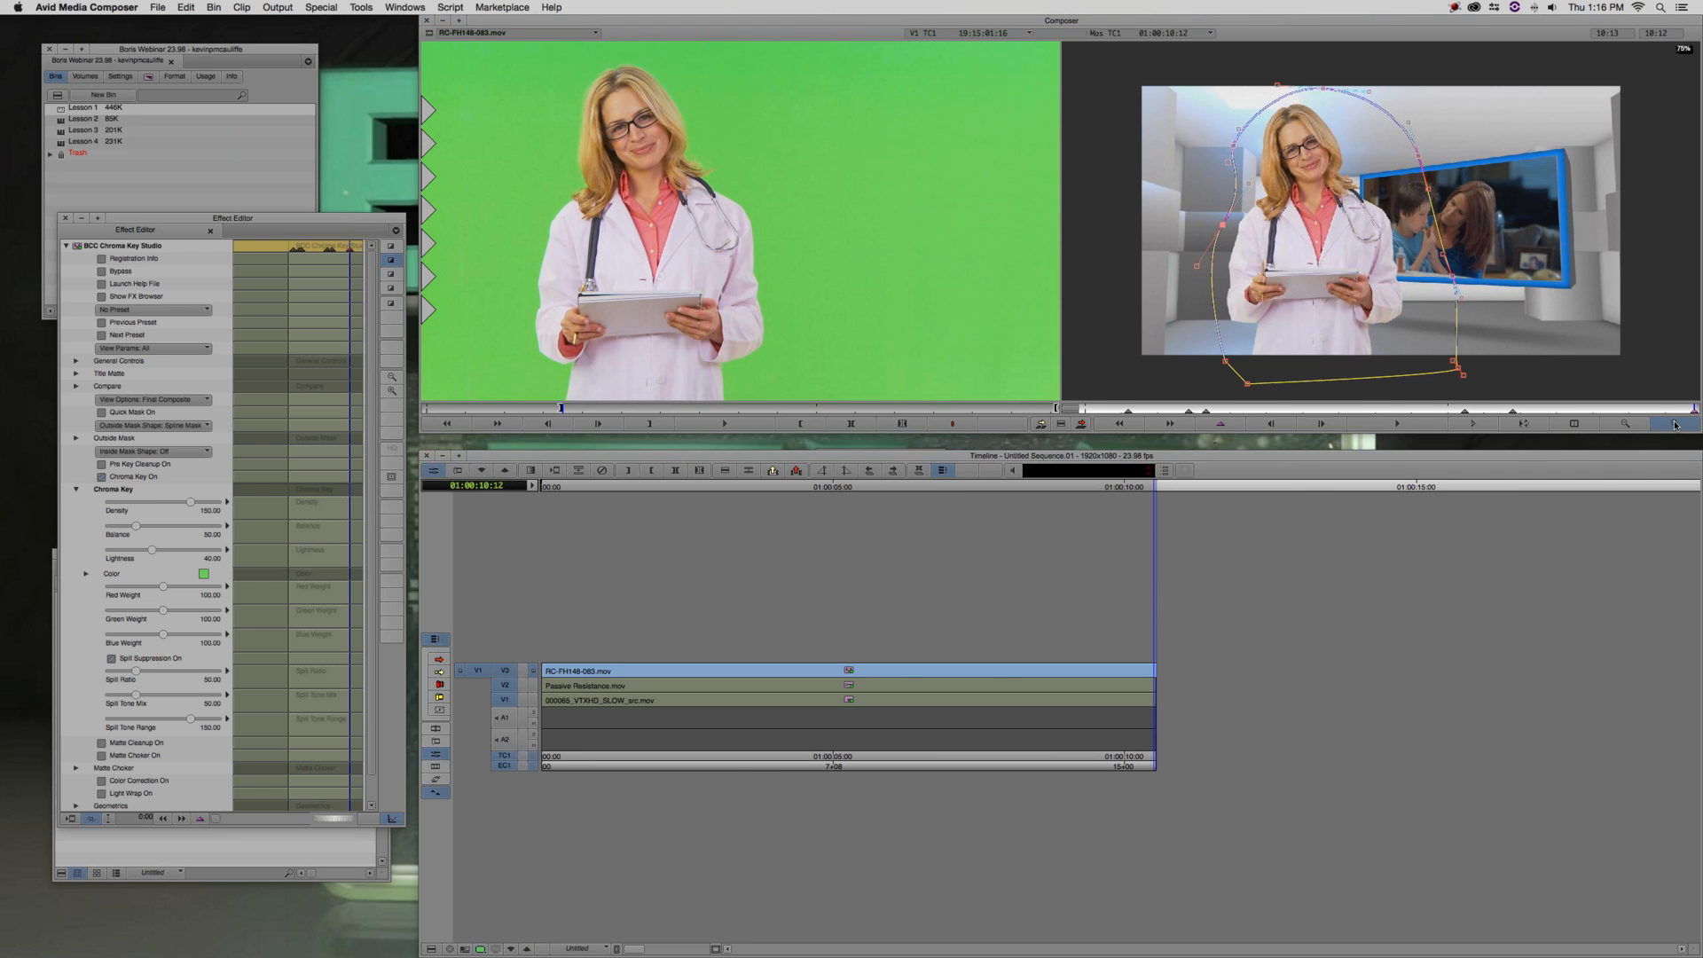
click(1676, 424)
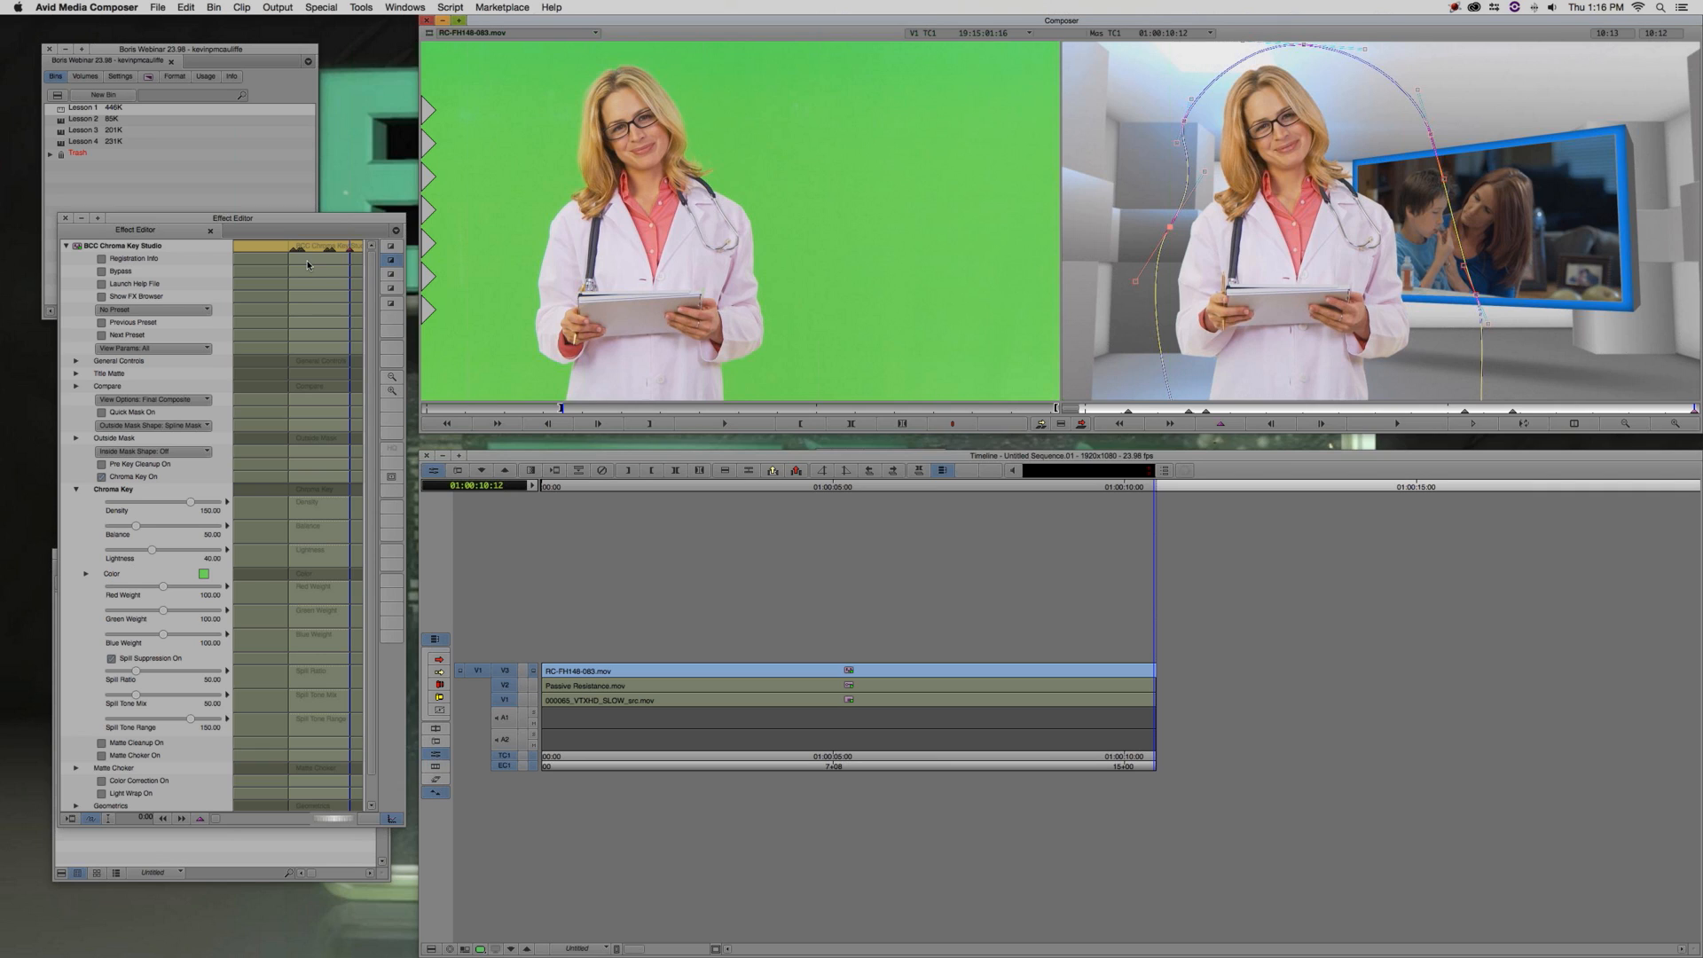
Open the Geometrics position parameters and try shifting the presenter sideways with the X Point in Pre-Apply mode
click(371, 298)
scroll(372, 299, down, 1)
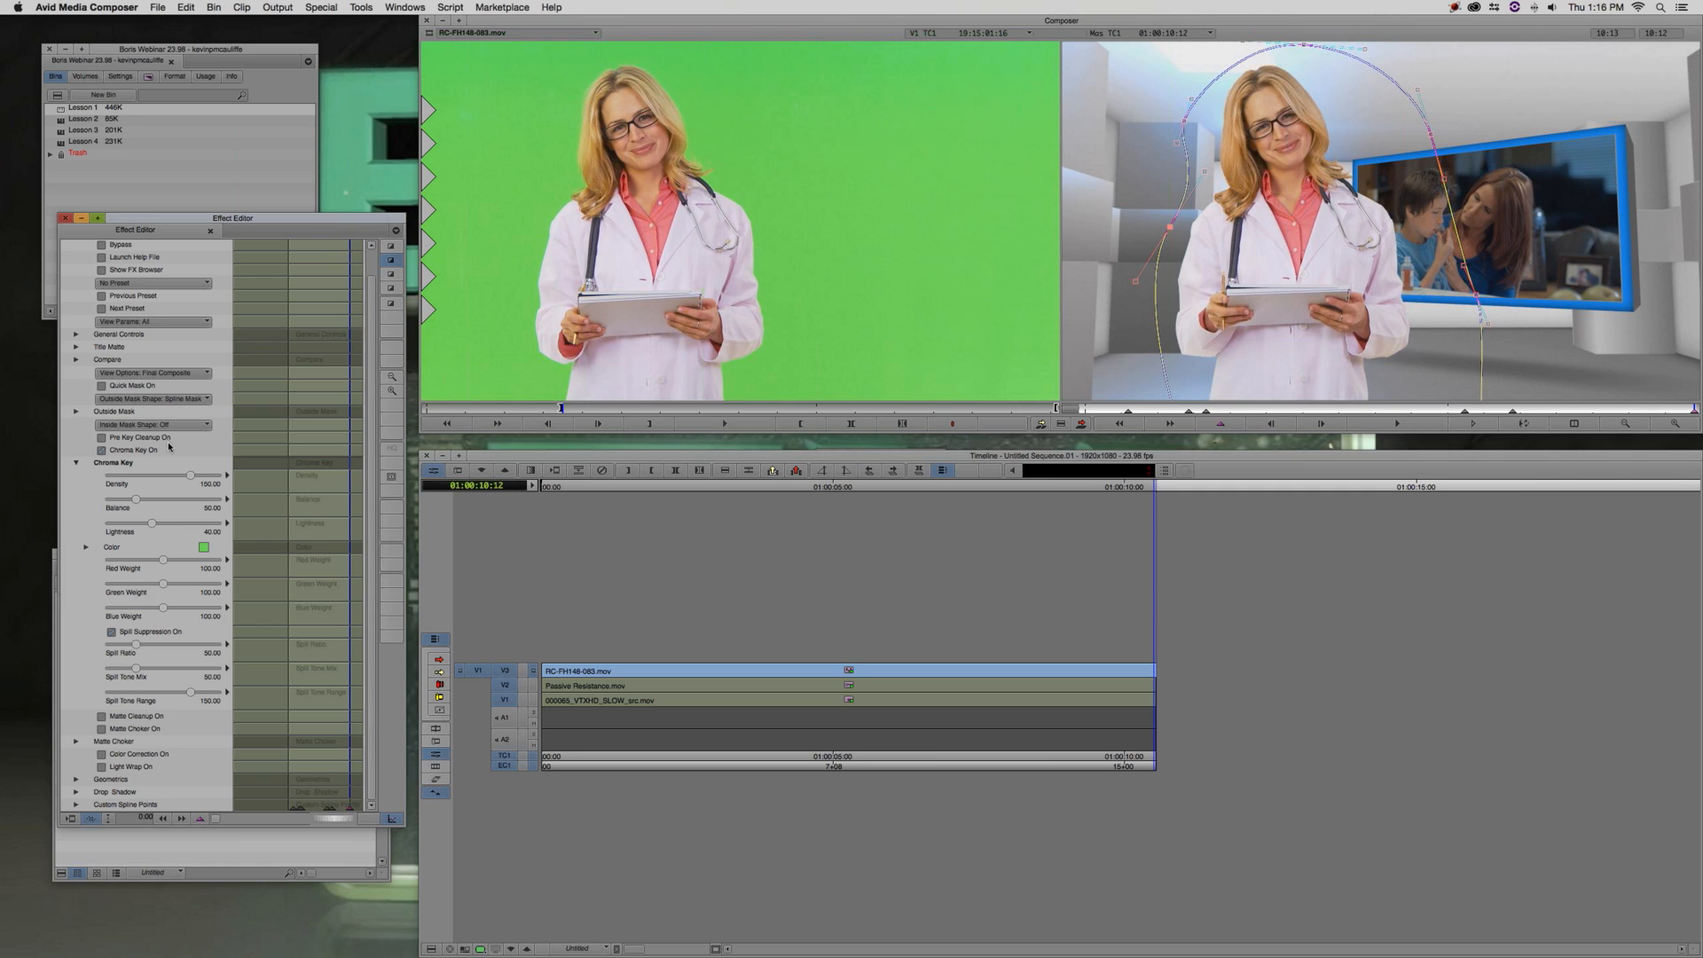
click(84, 777)
scroll(82, 760, down, 3)
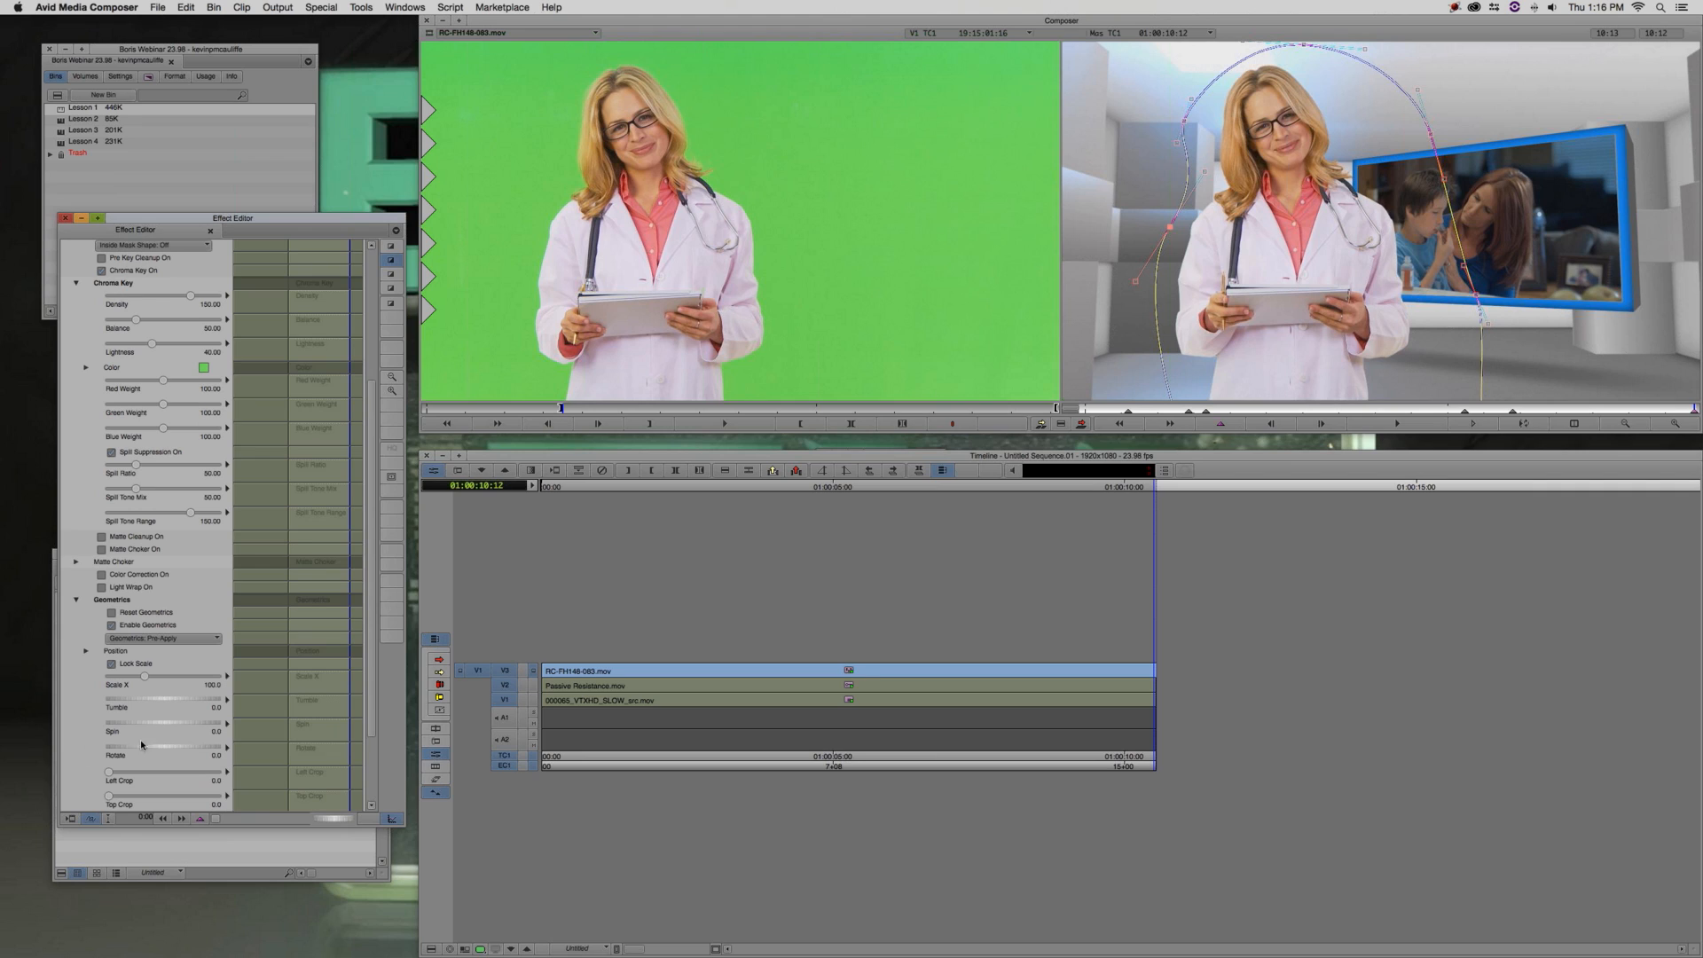
click(86, 652)
drag(171, 663, 164, 664)
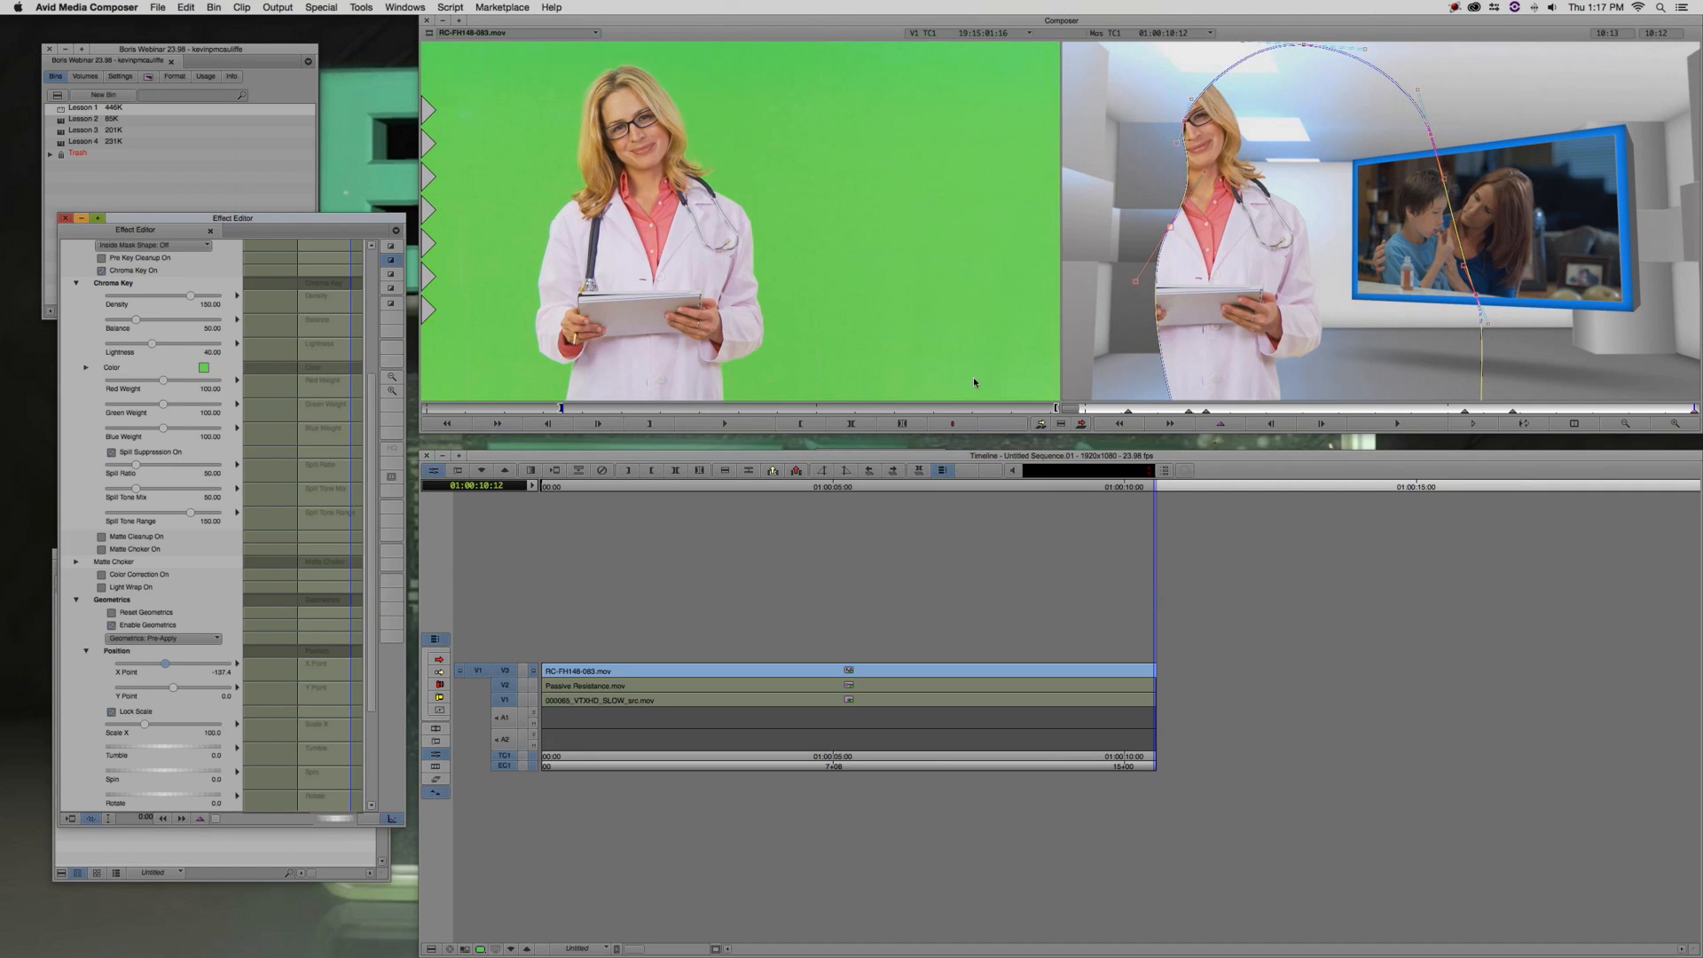
click(177, 661)
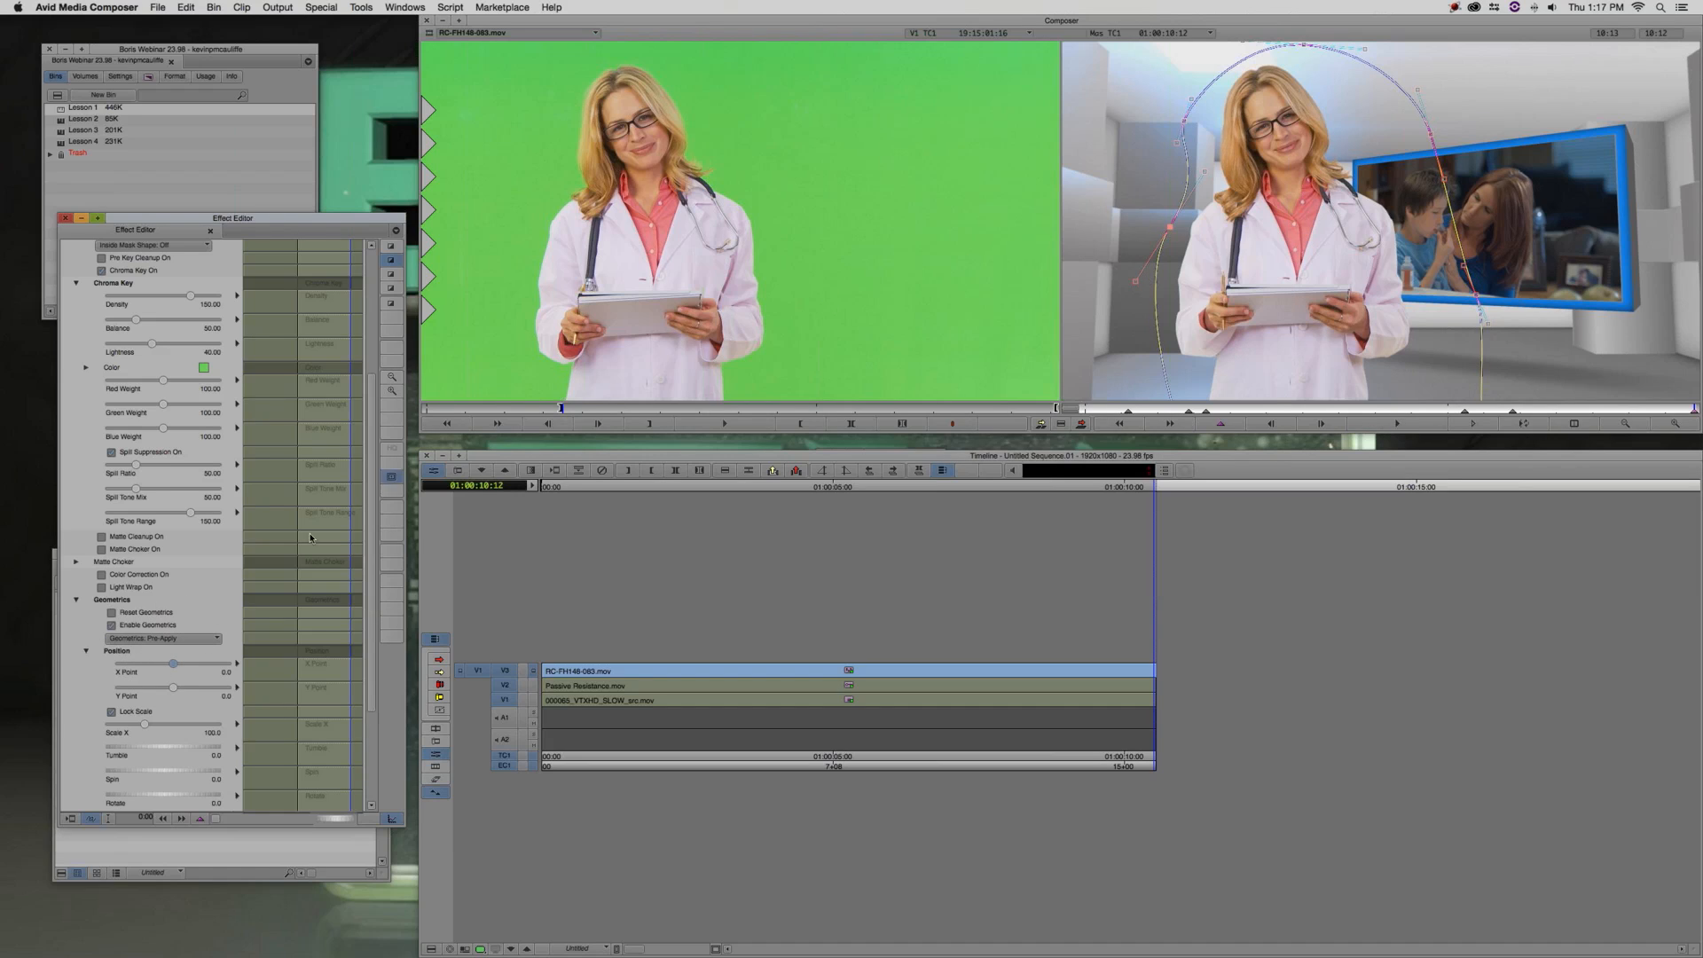
Set Geometrics to Post-Apply and shift the presenter away from the virtual screen with an X Point of about -125
click(158, 639)
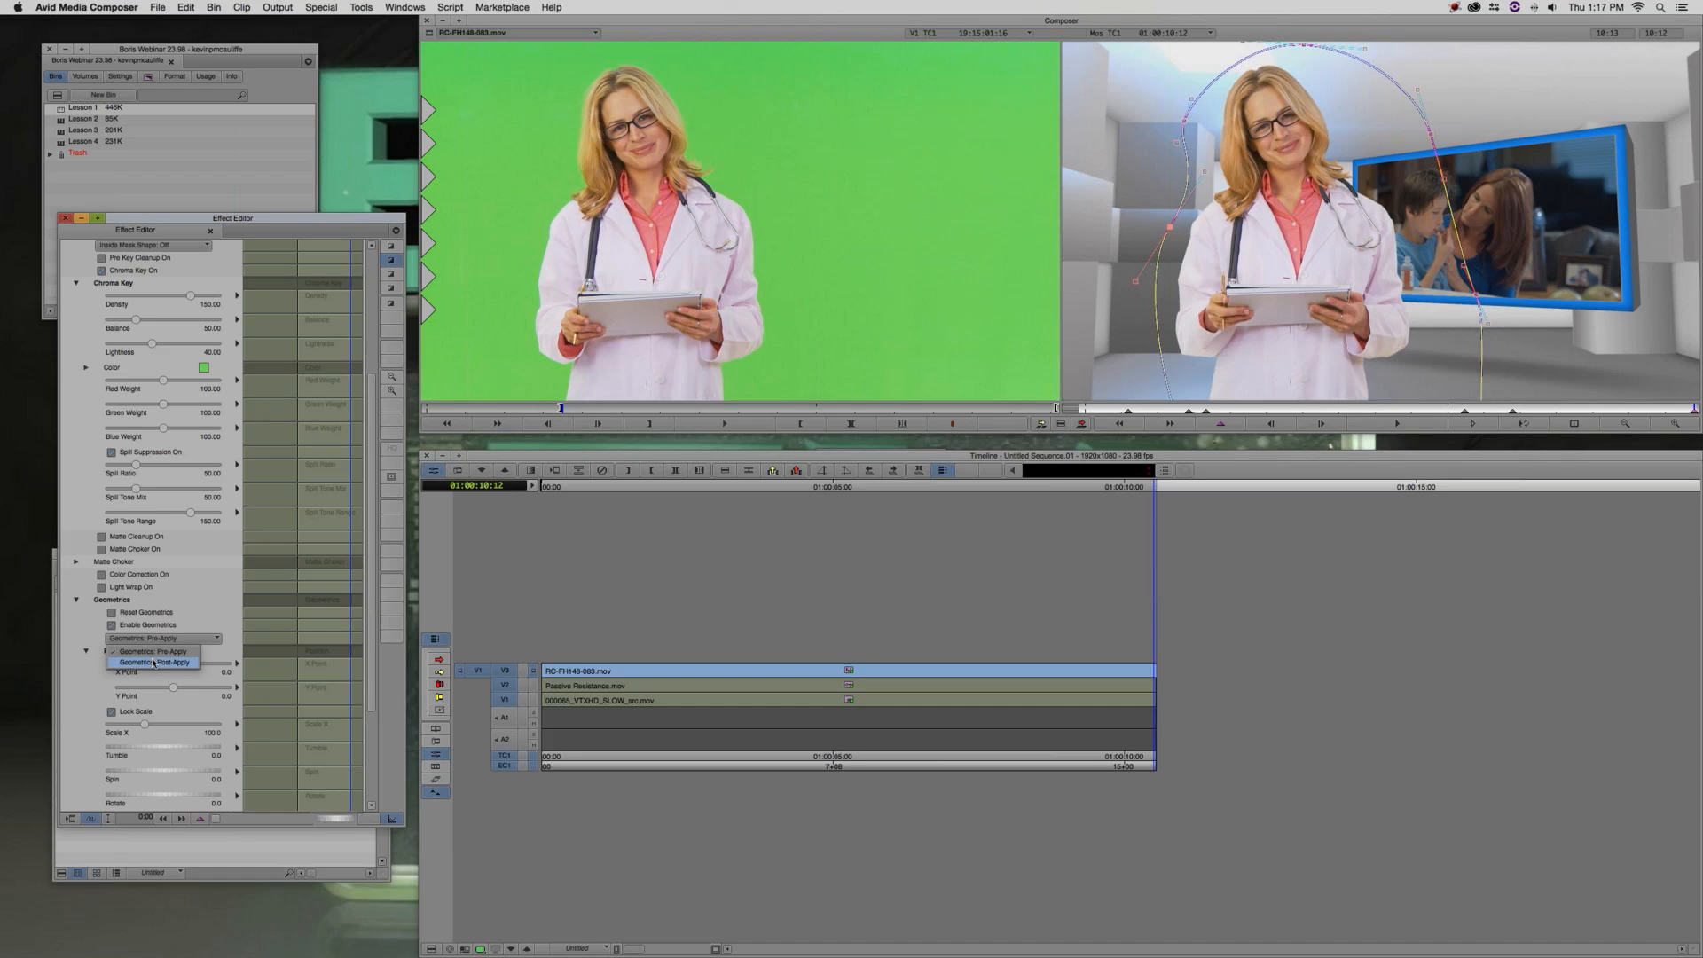
click(154, 663)
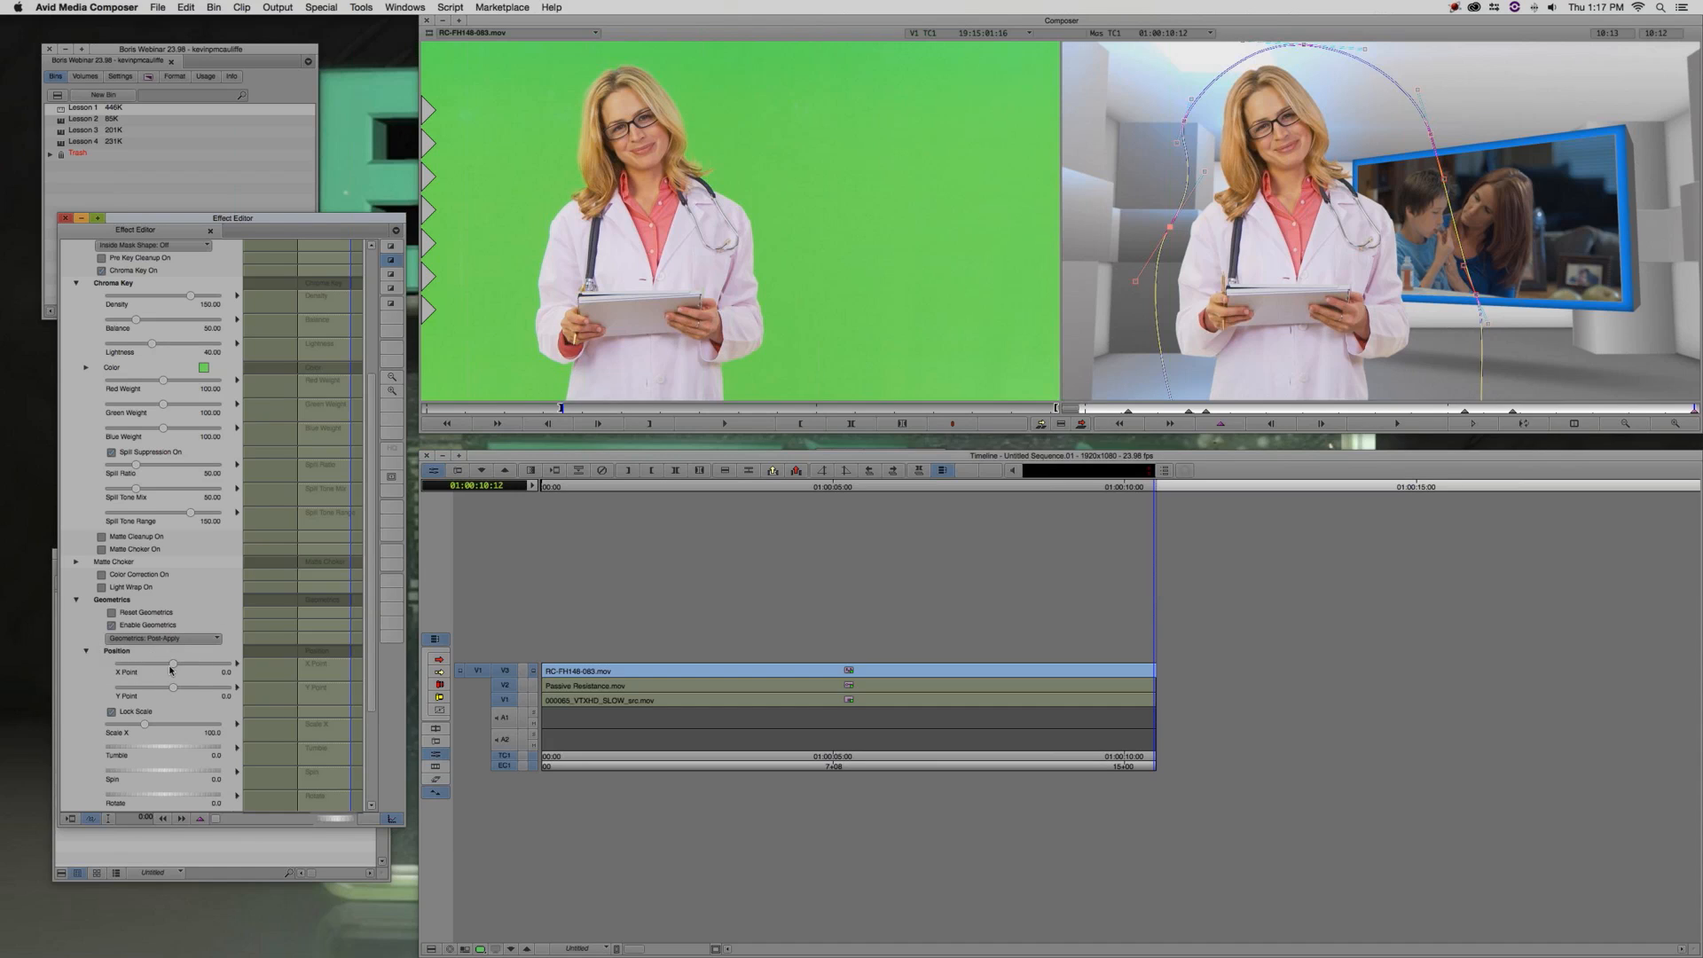
drag(170, 670, 166, 671)
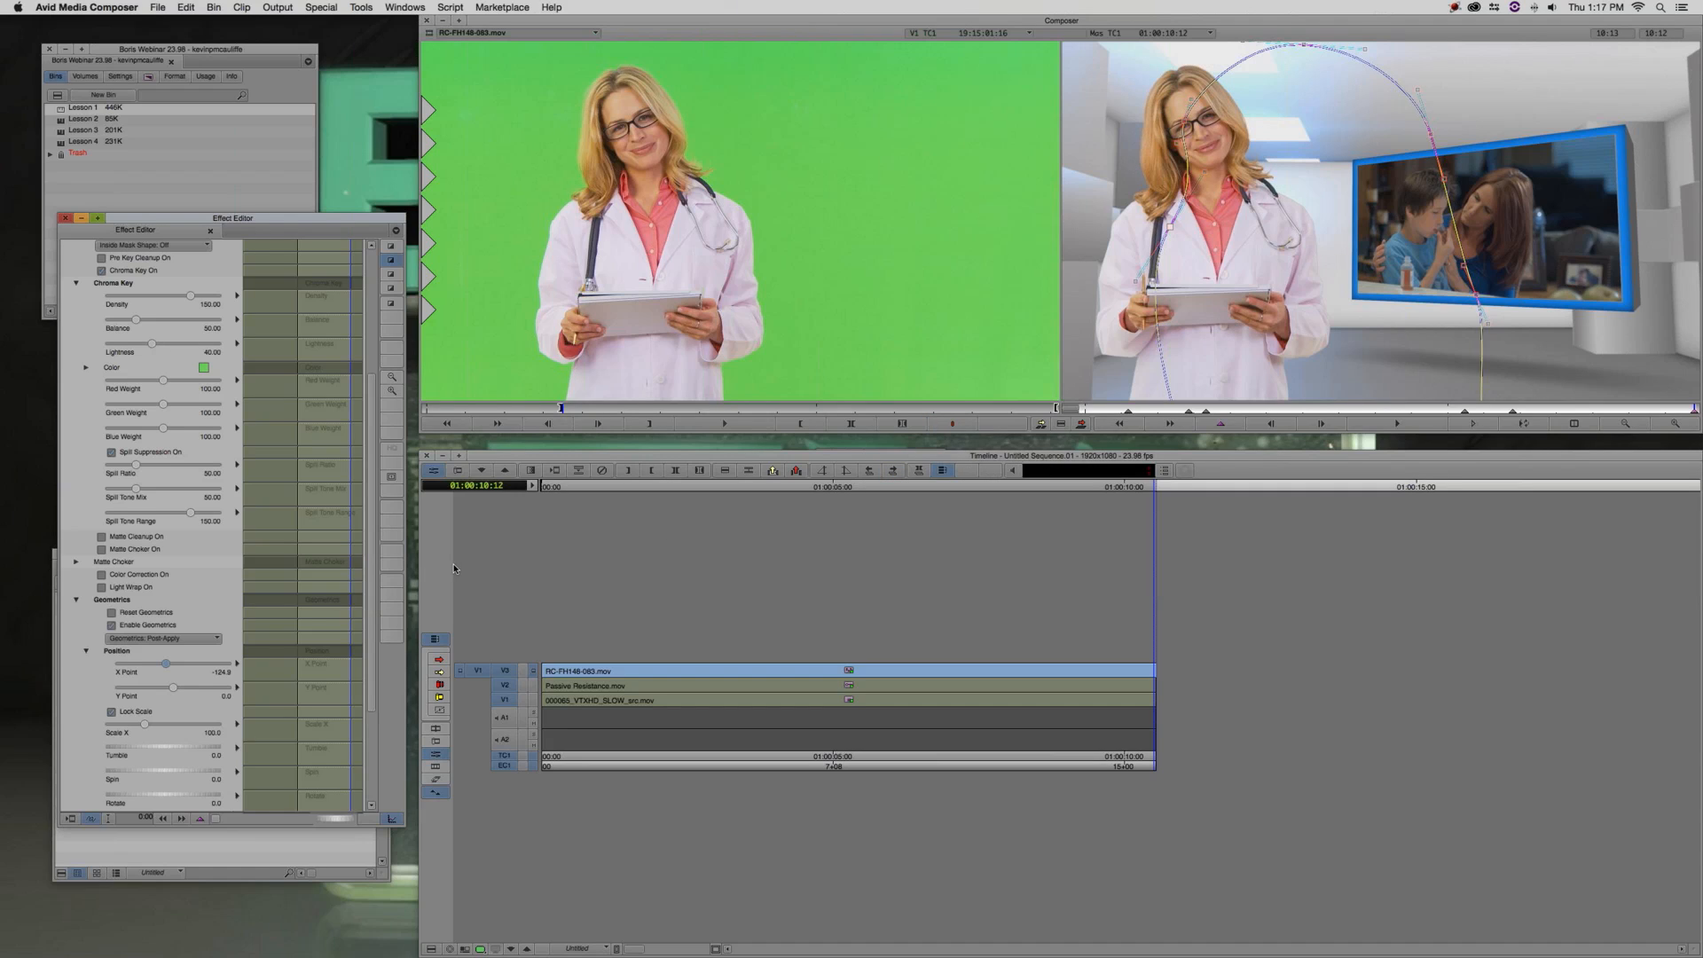
Leave effect editing to check the composite at several frames, and reopen the Chroma Key Studio effect at 01:00:06:06
click(884, 670)
drag(885, 671, 660, 692)
click(772, 688)
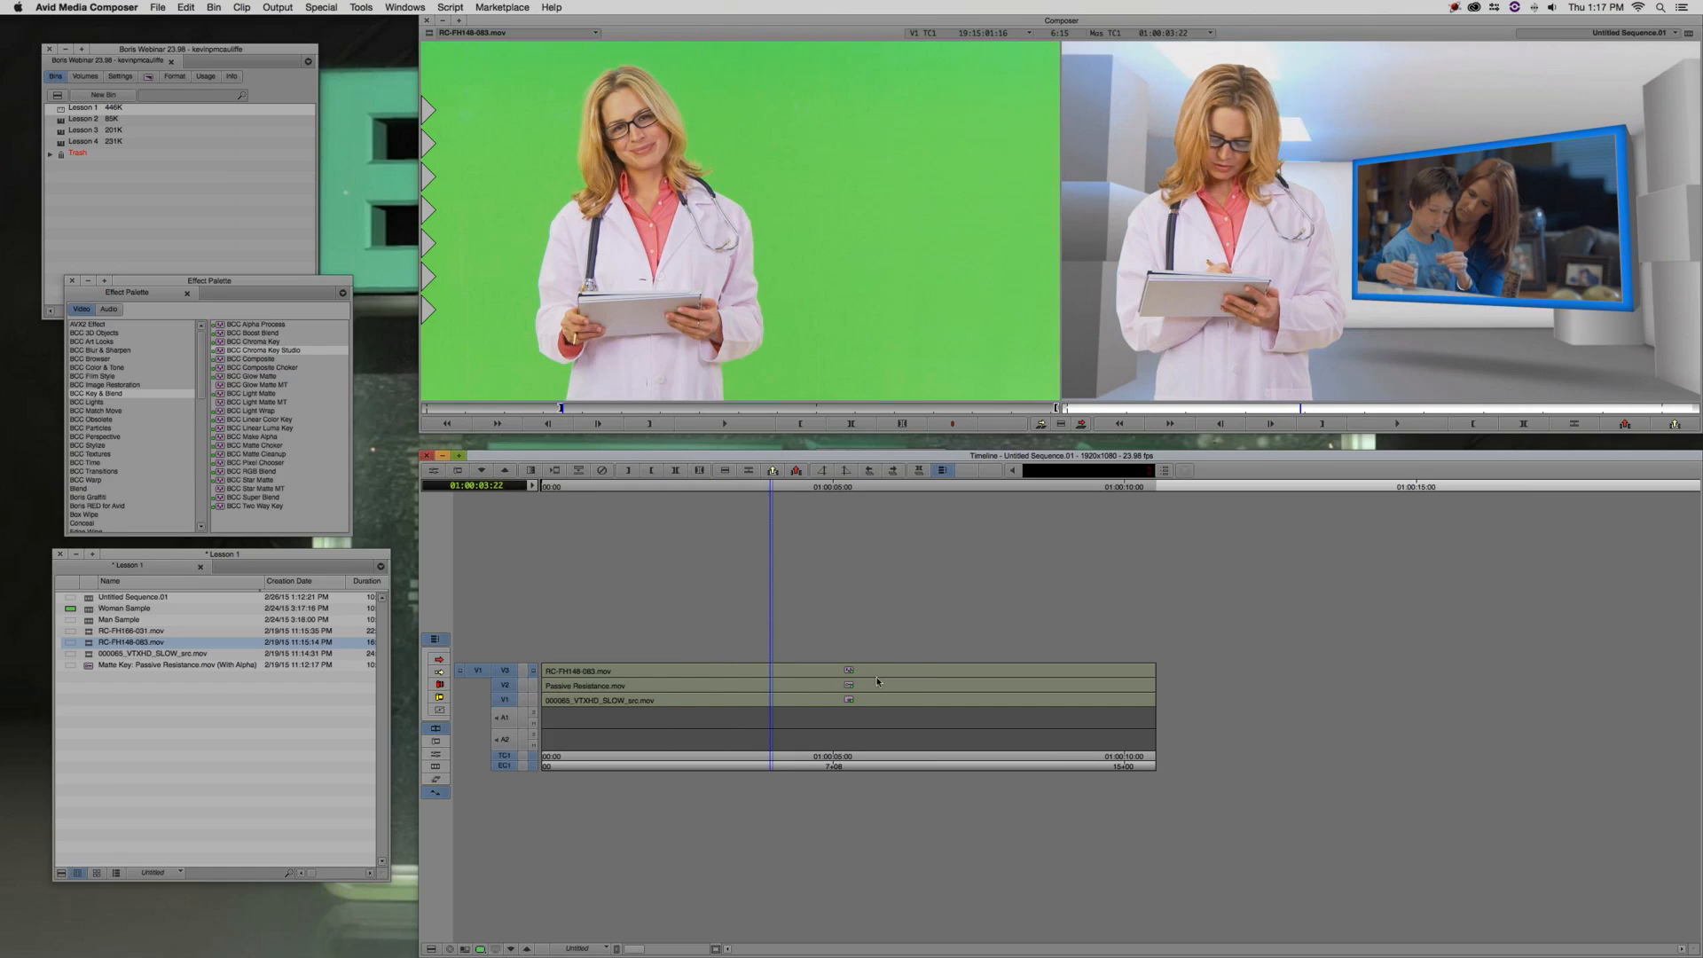
click(844, 685)
click(906, 674)
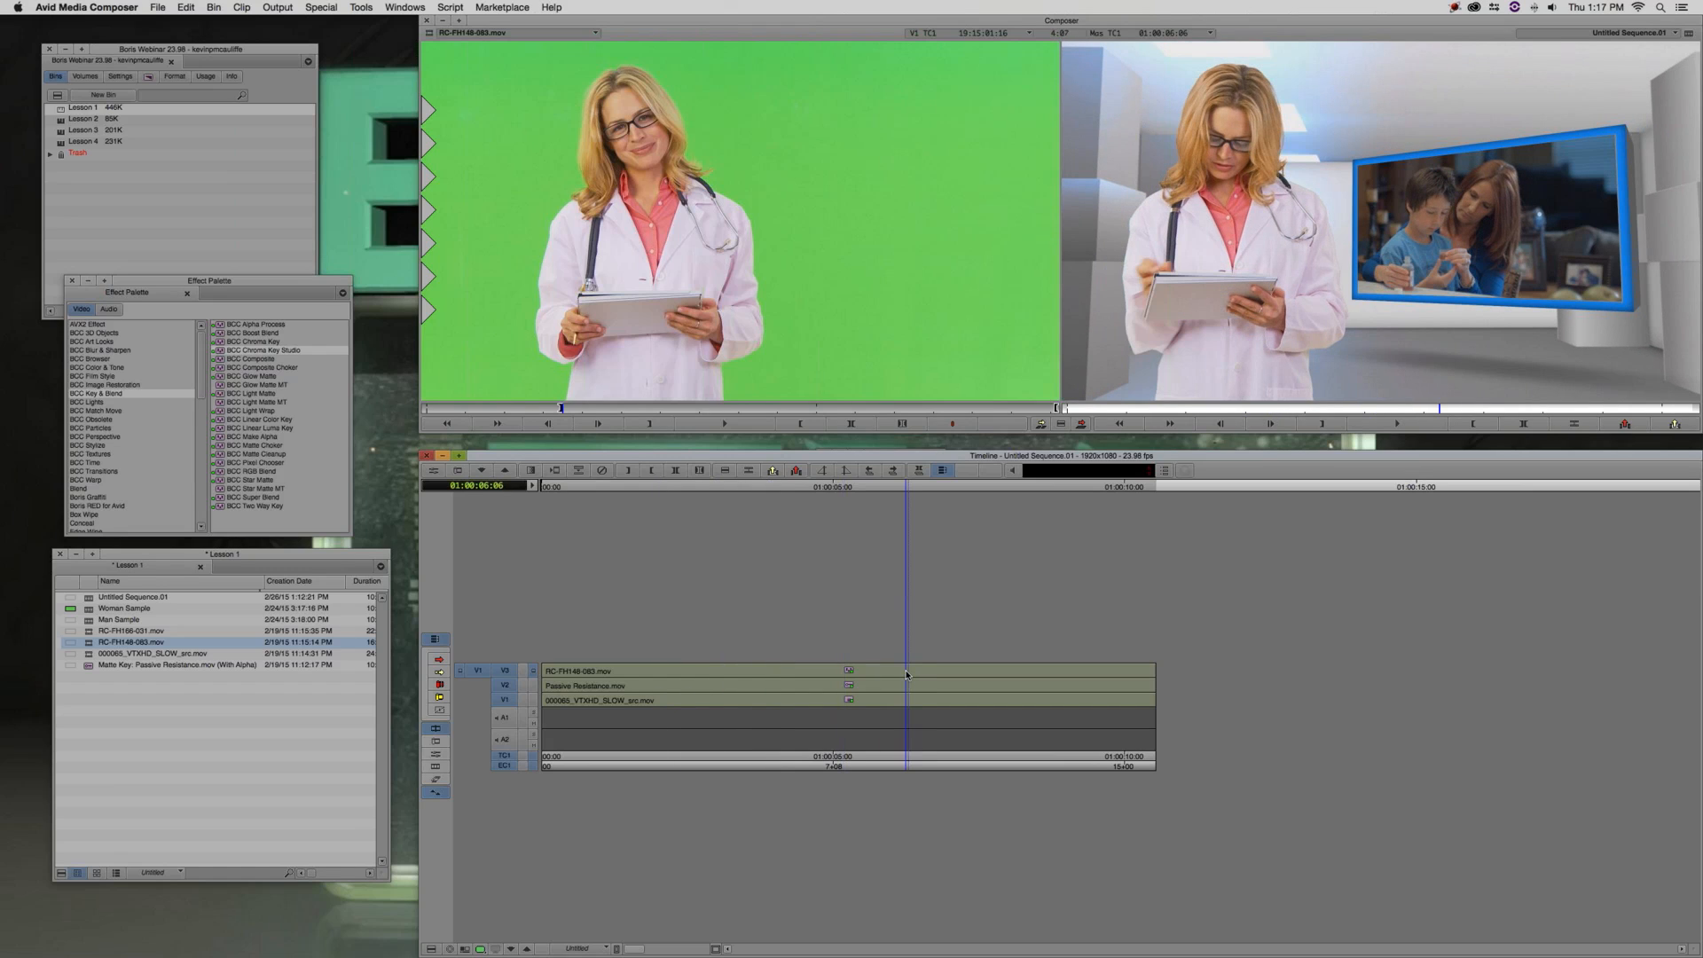
key(shift+F10)
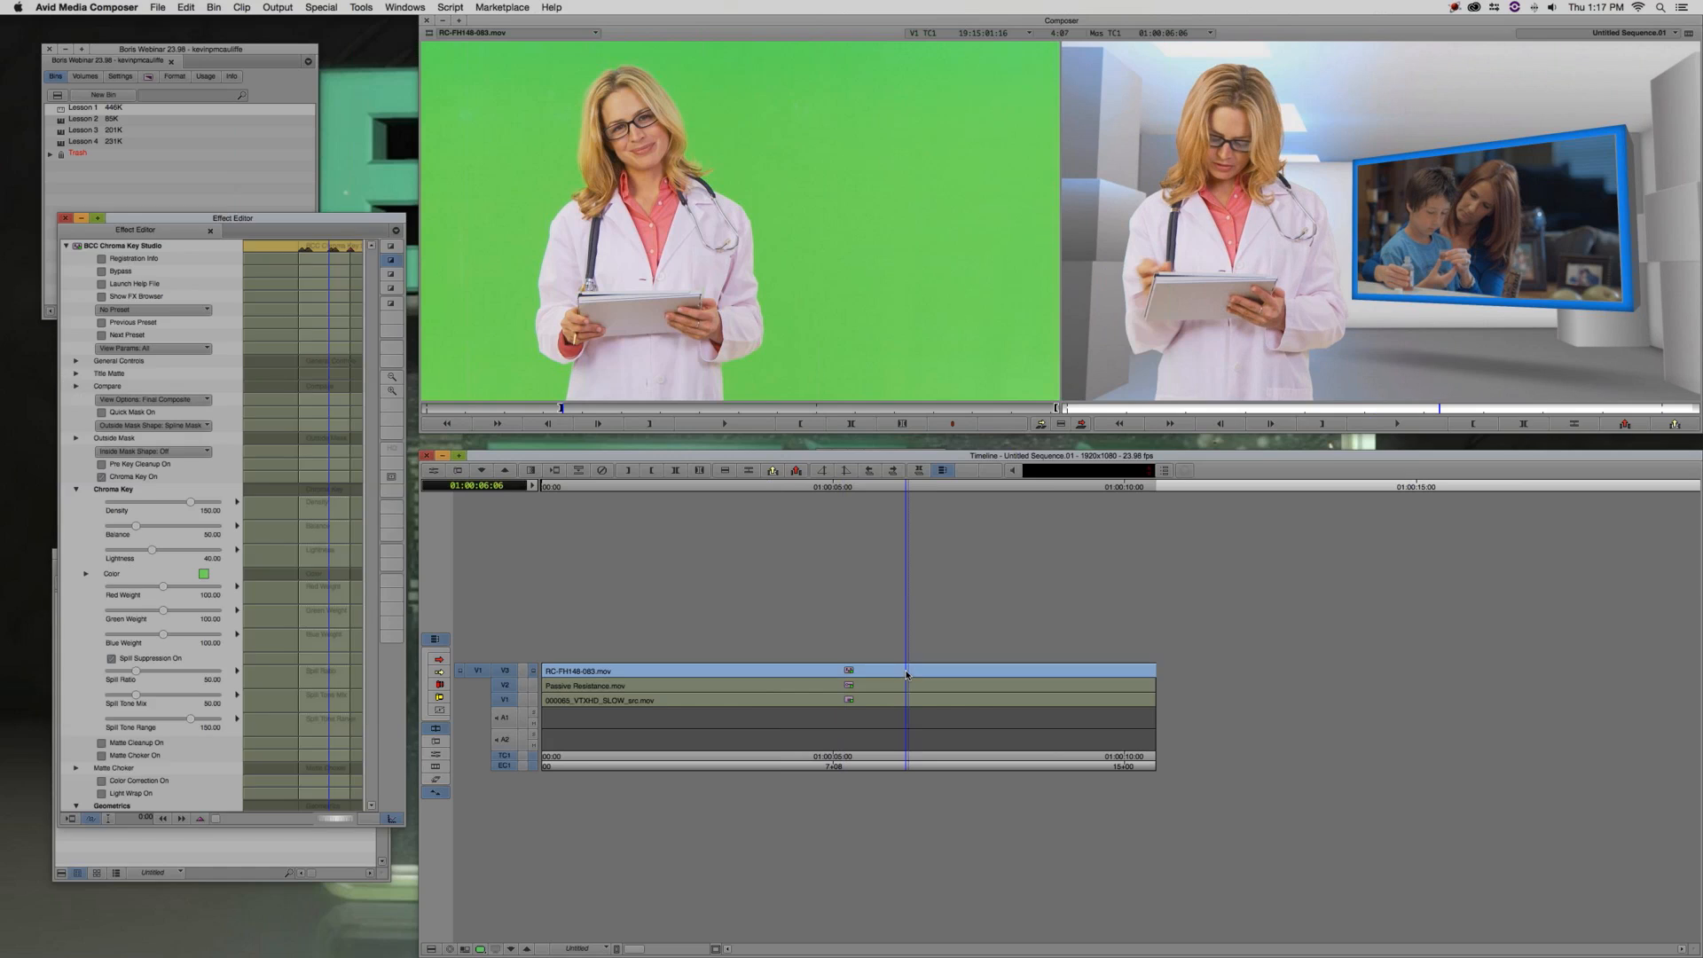
click(435, 471)
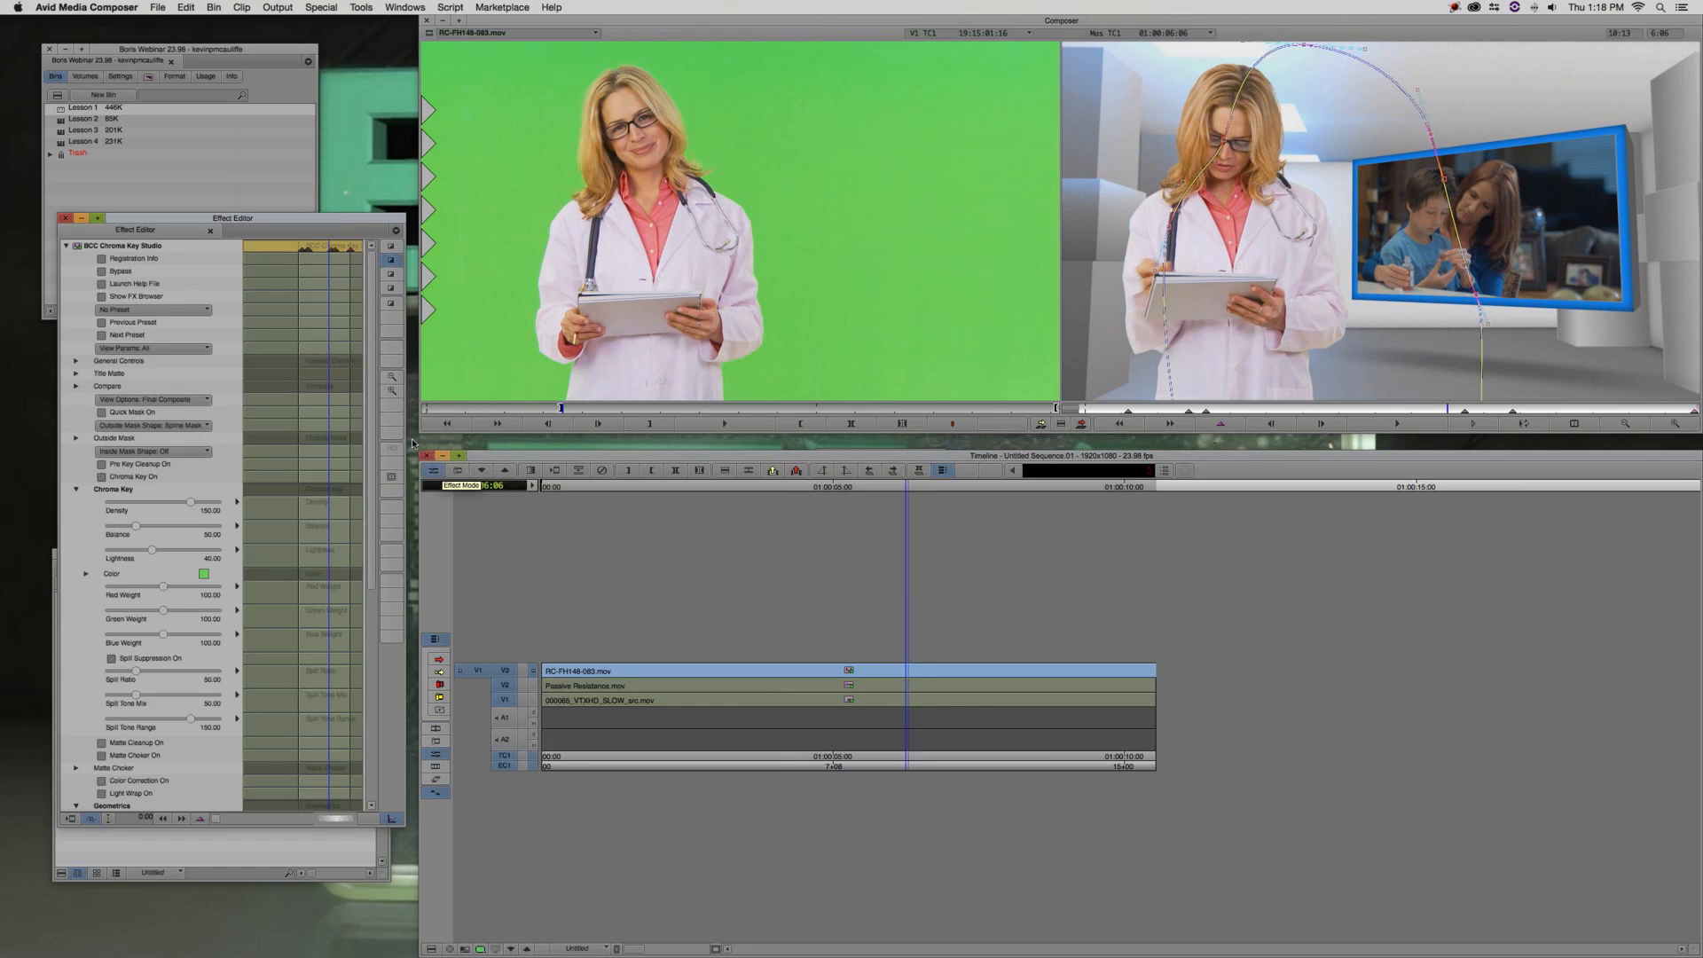
Collapse the Chroma Key group and examine the Matte Choker parameters
drag(234, 218, 234, 118)
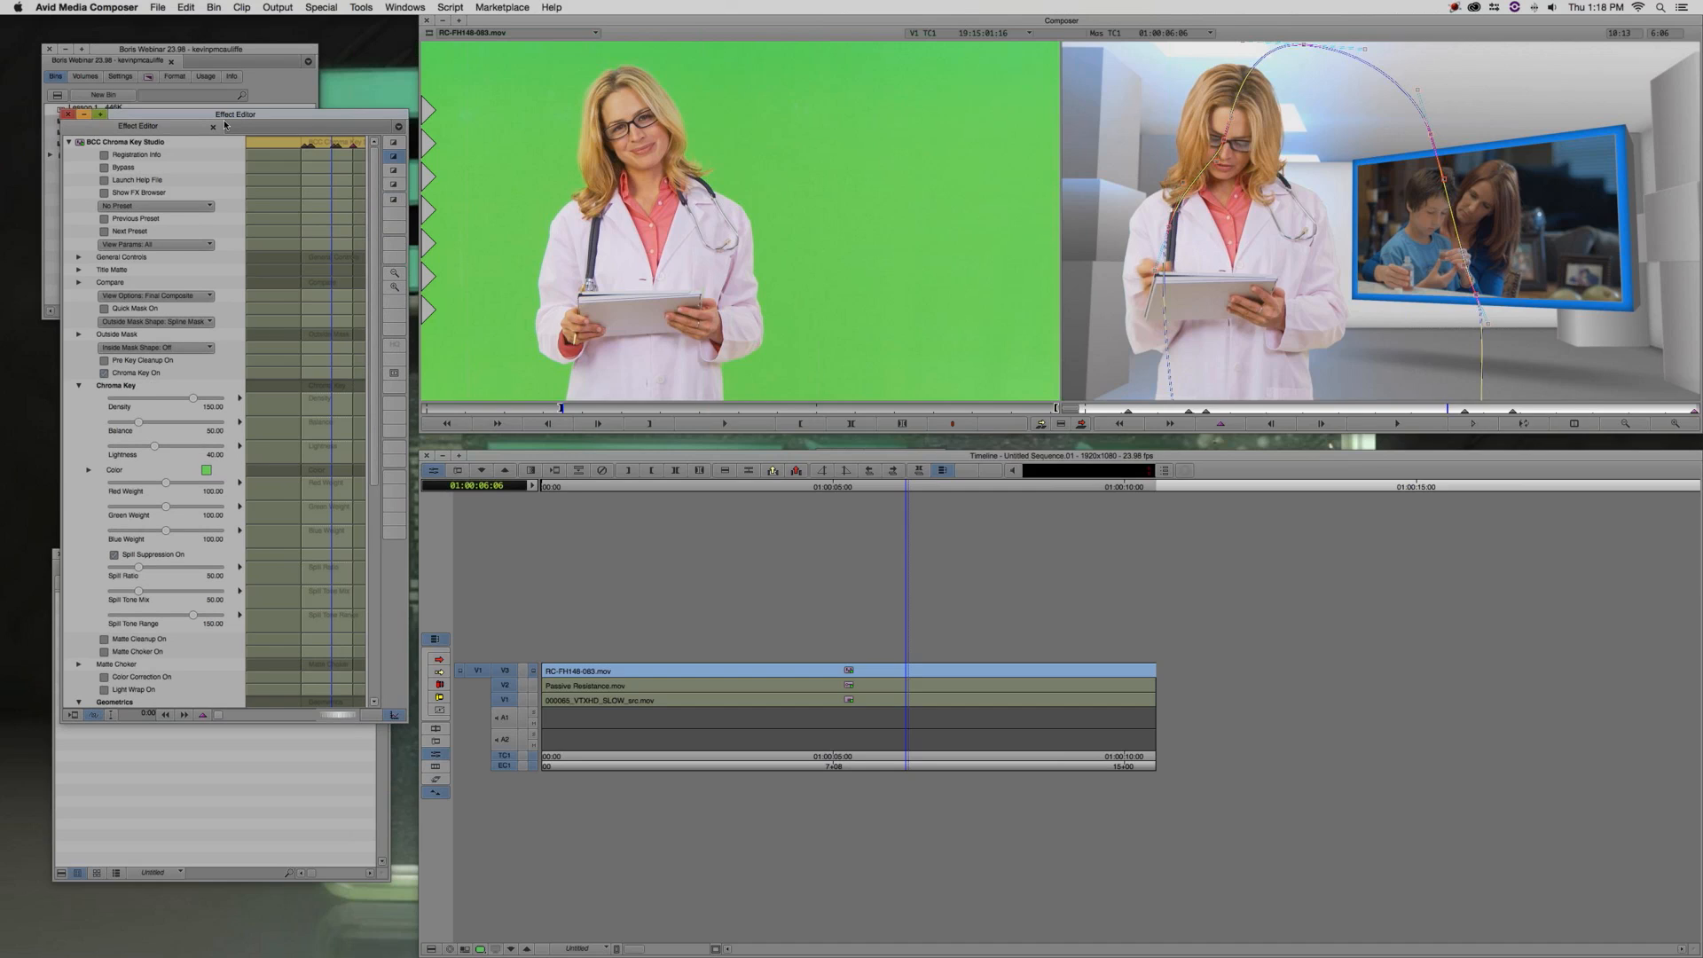
click(79, 385)
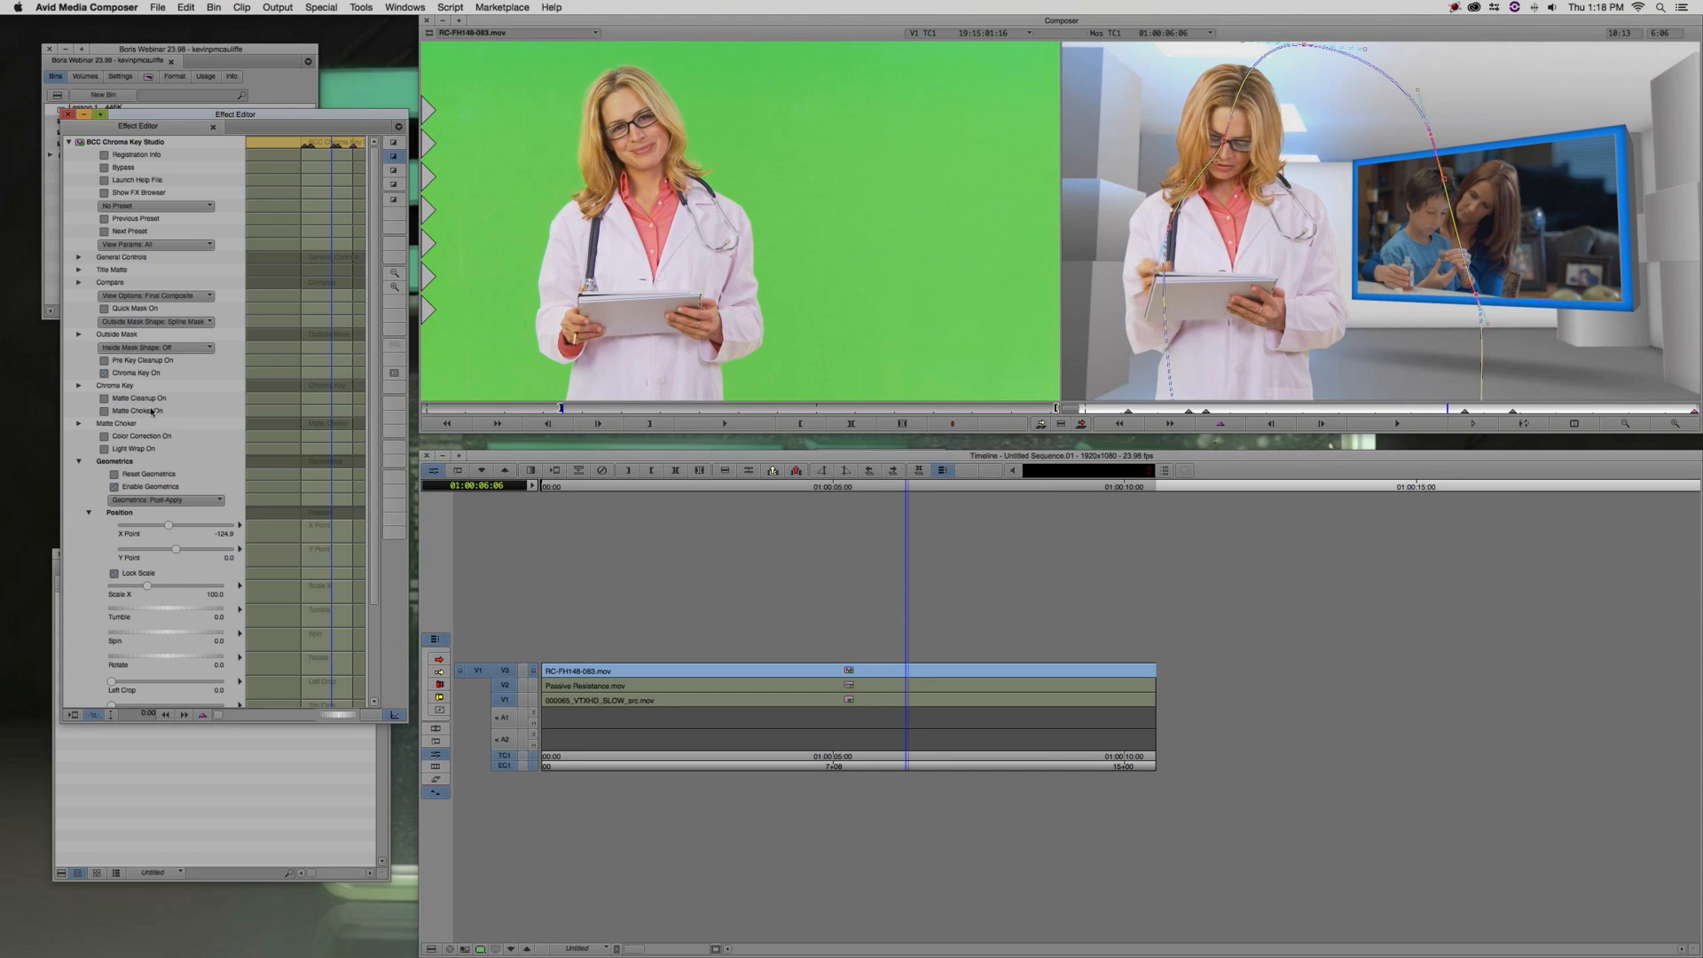
click(79, 423)
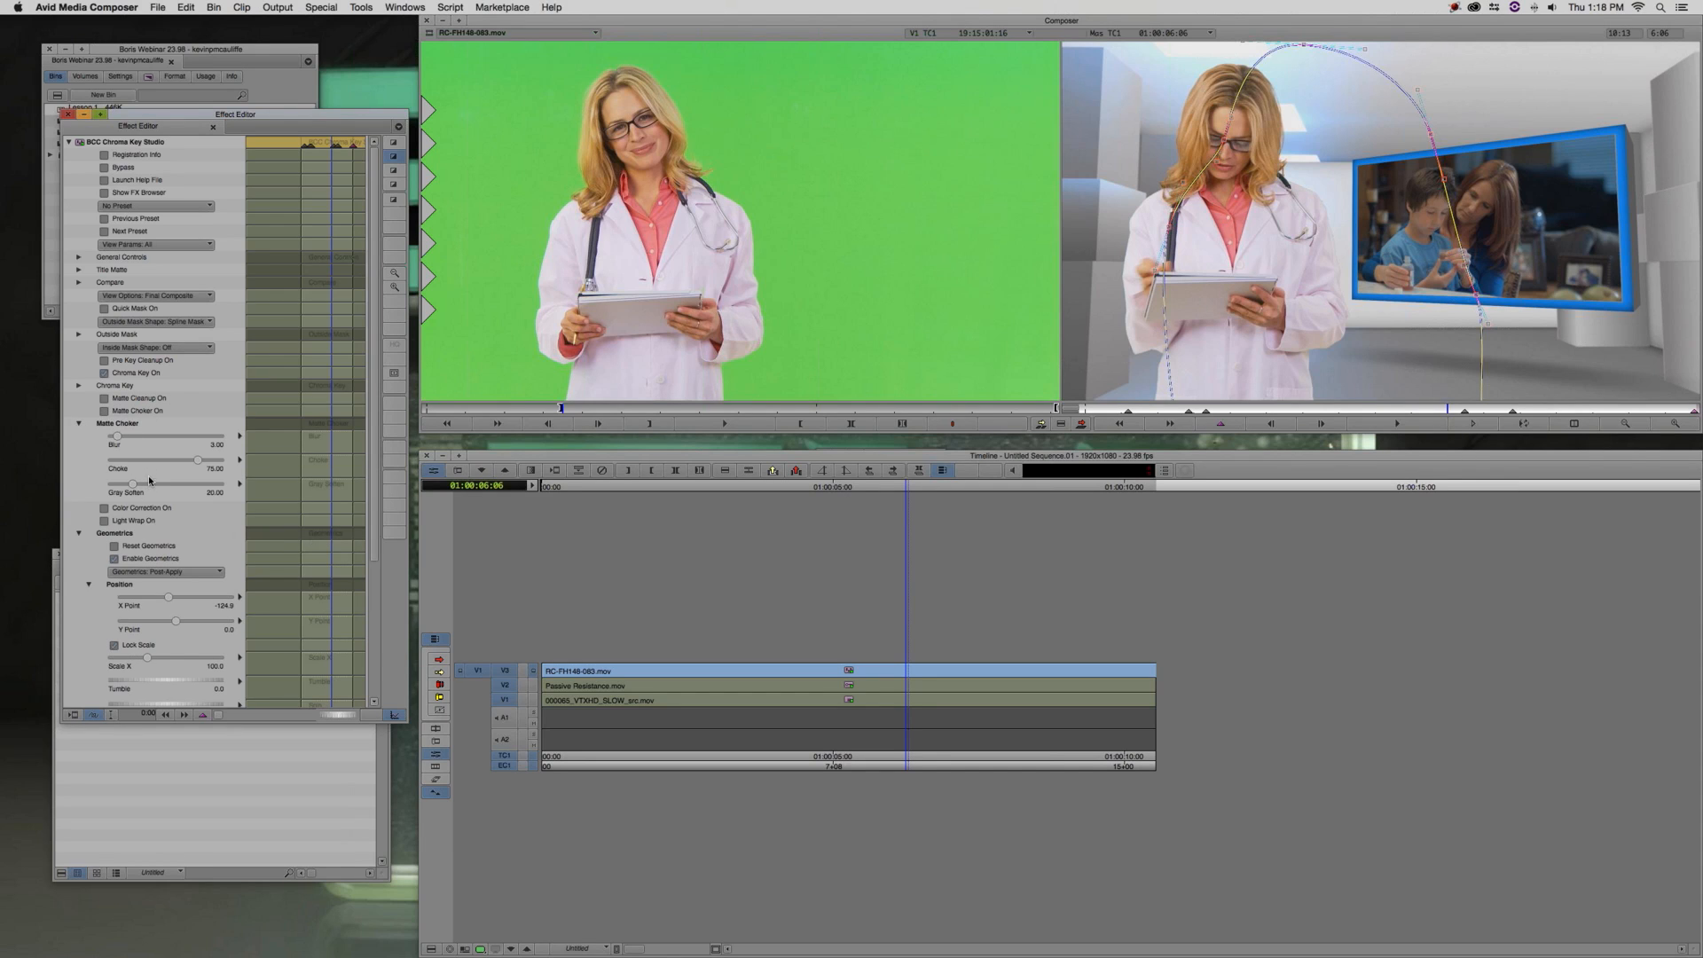
click(80, 424)
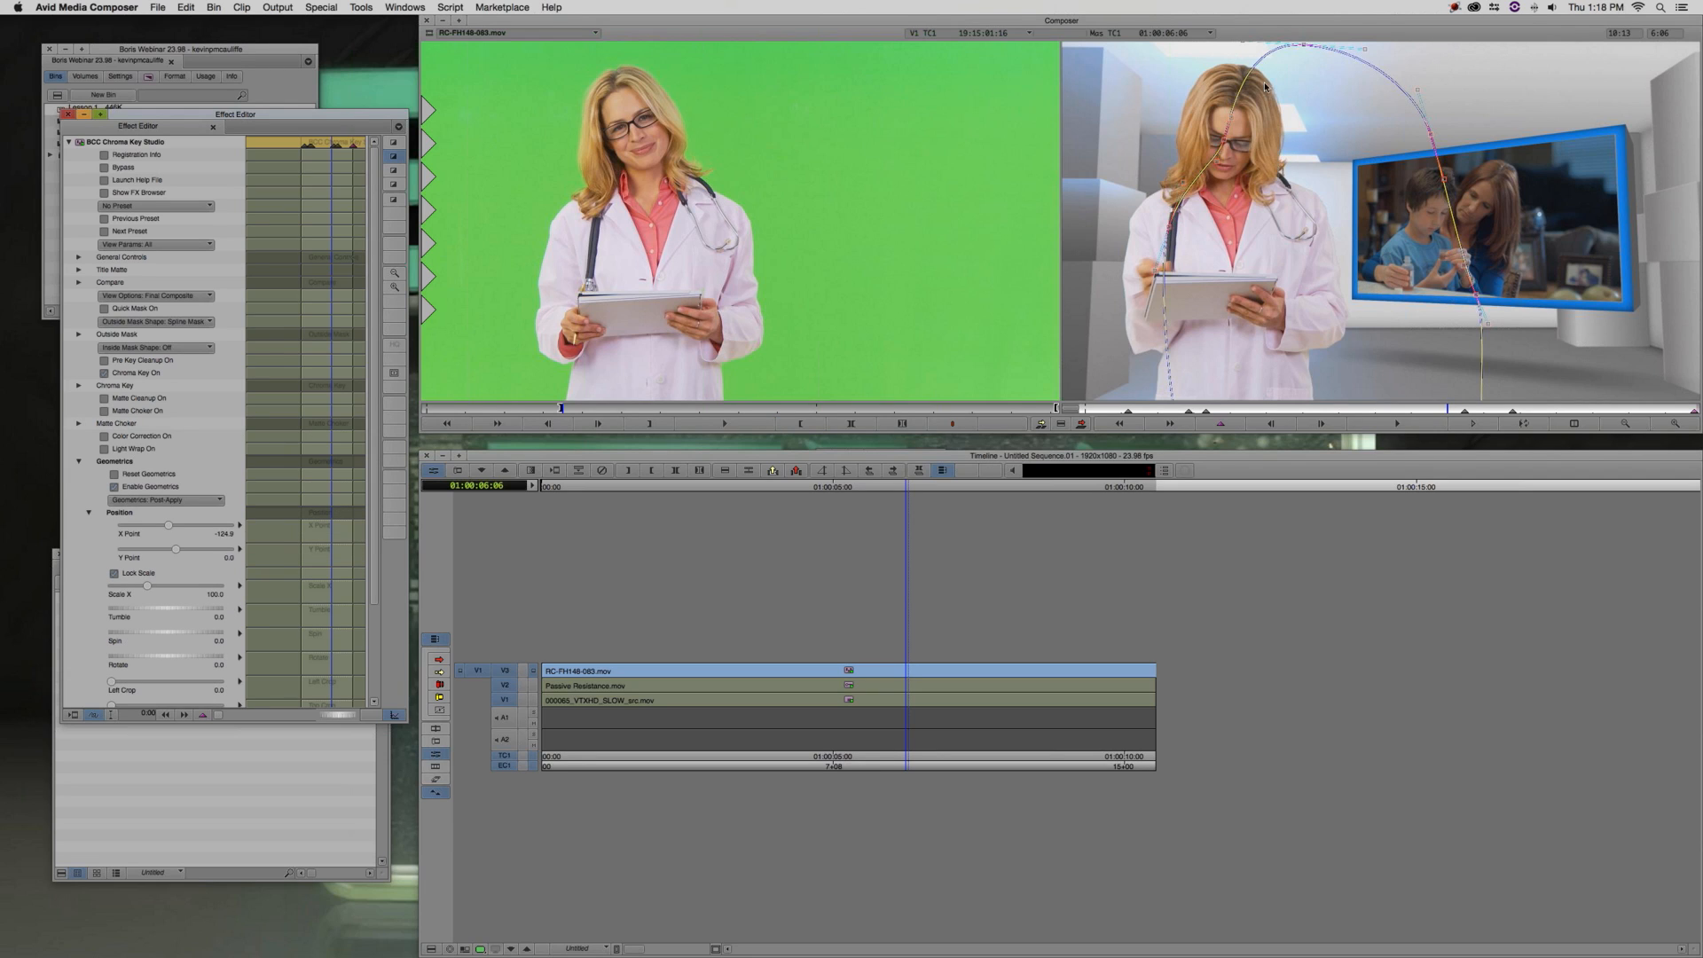
Examine the key's edges up close, restore the full-frame view and check the composite at 01:00:02:10
click(1677, 425)
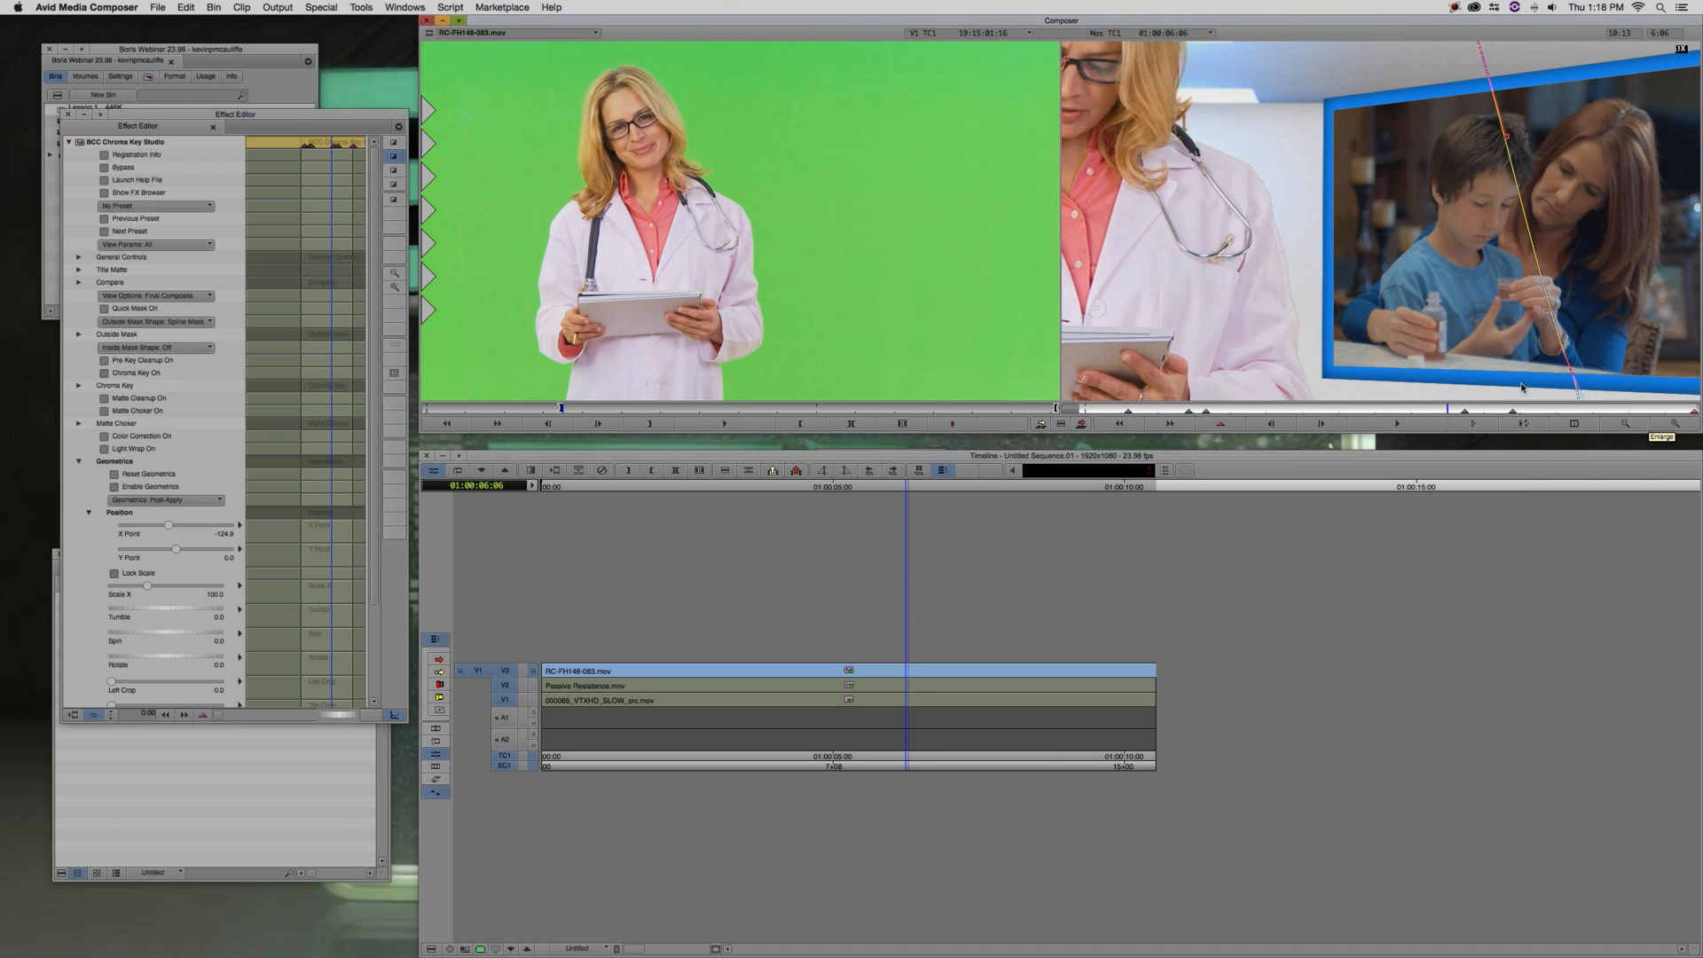
click(1627, 425)
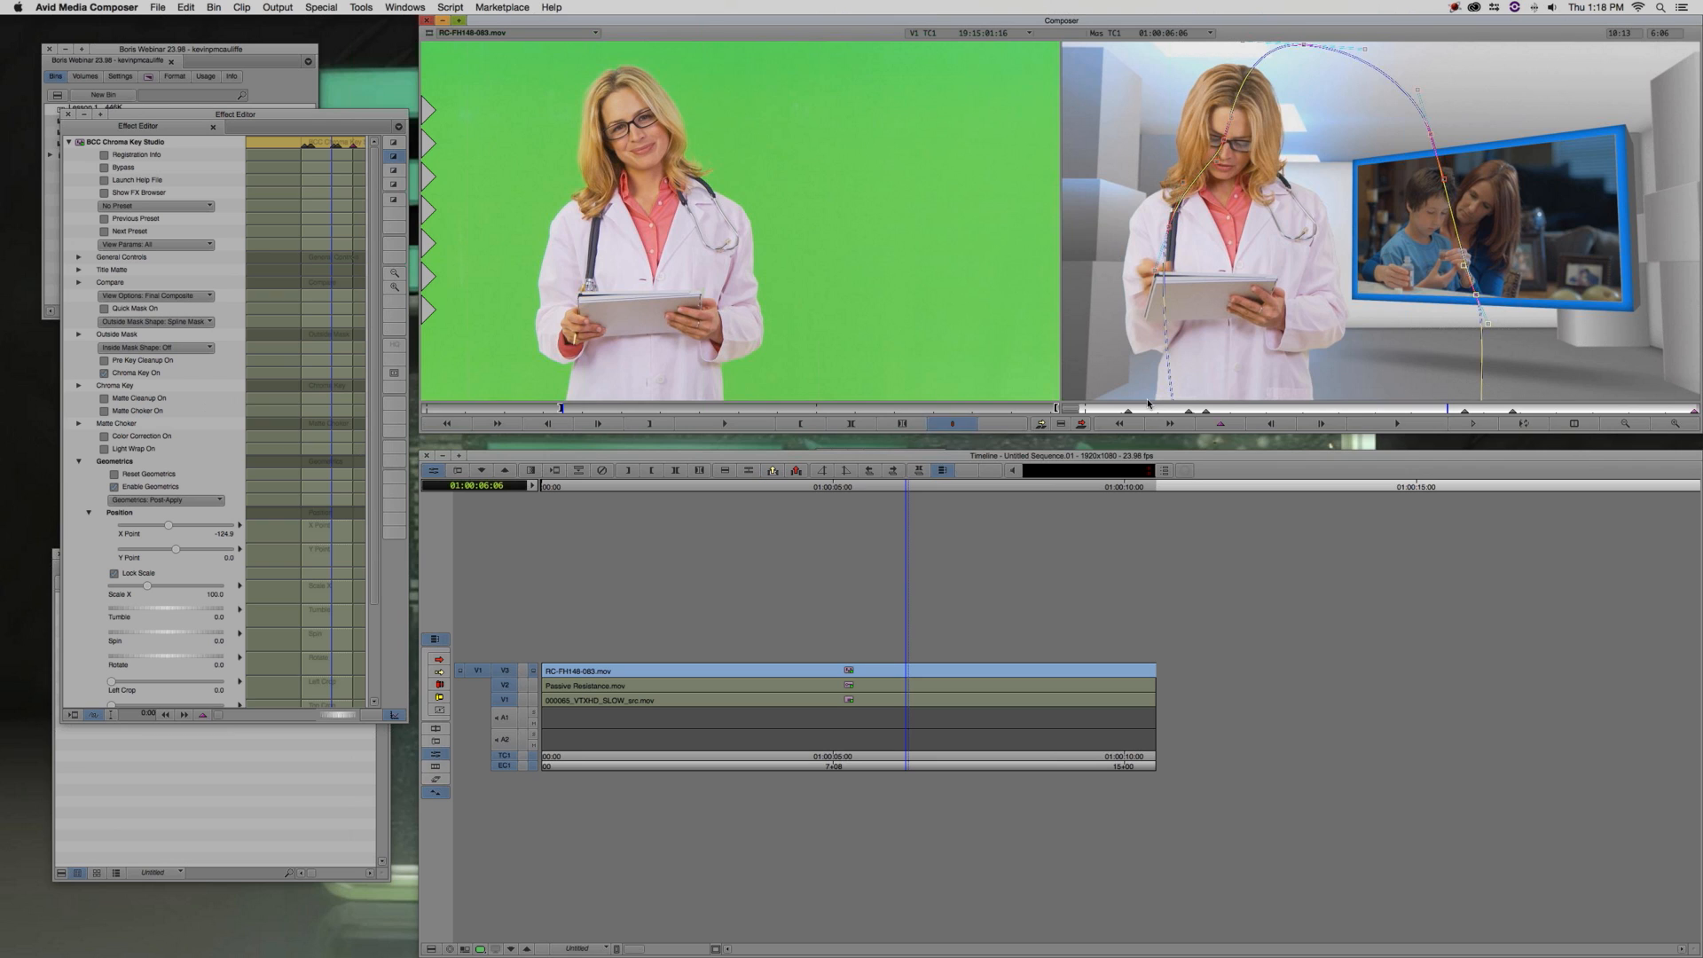
click(1226, 408)
click(1227, 408)
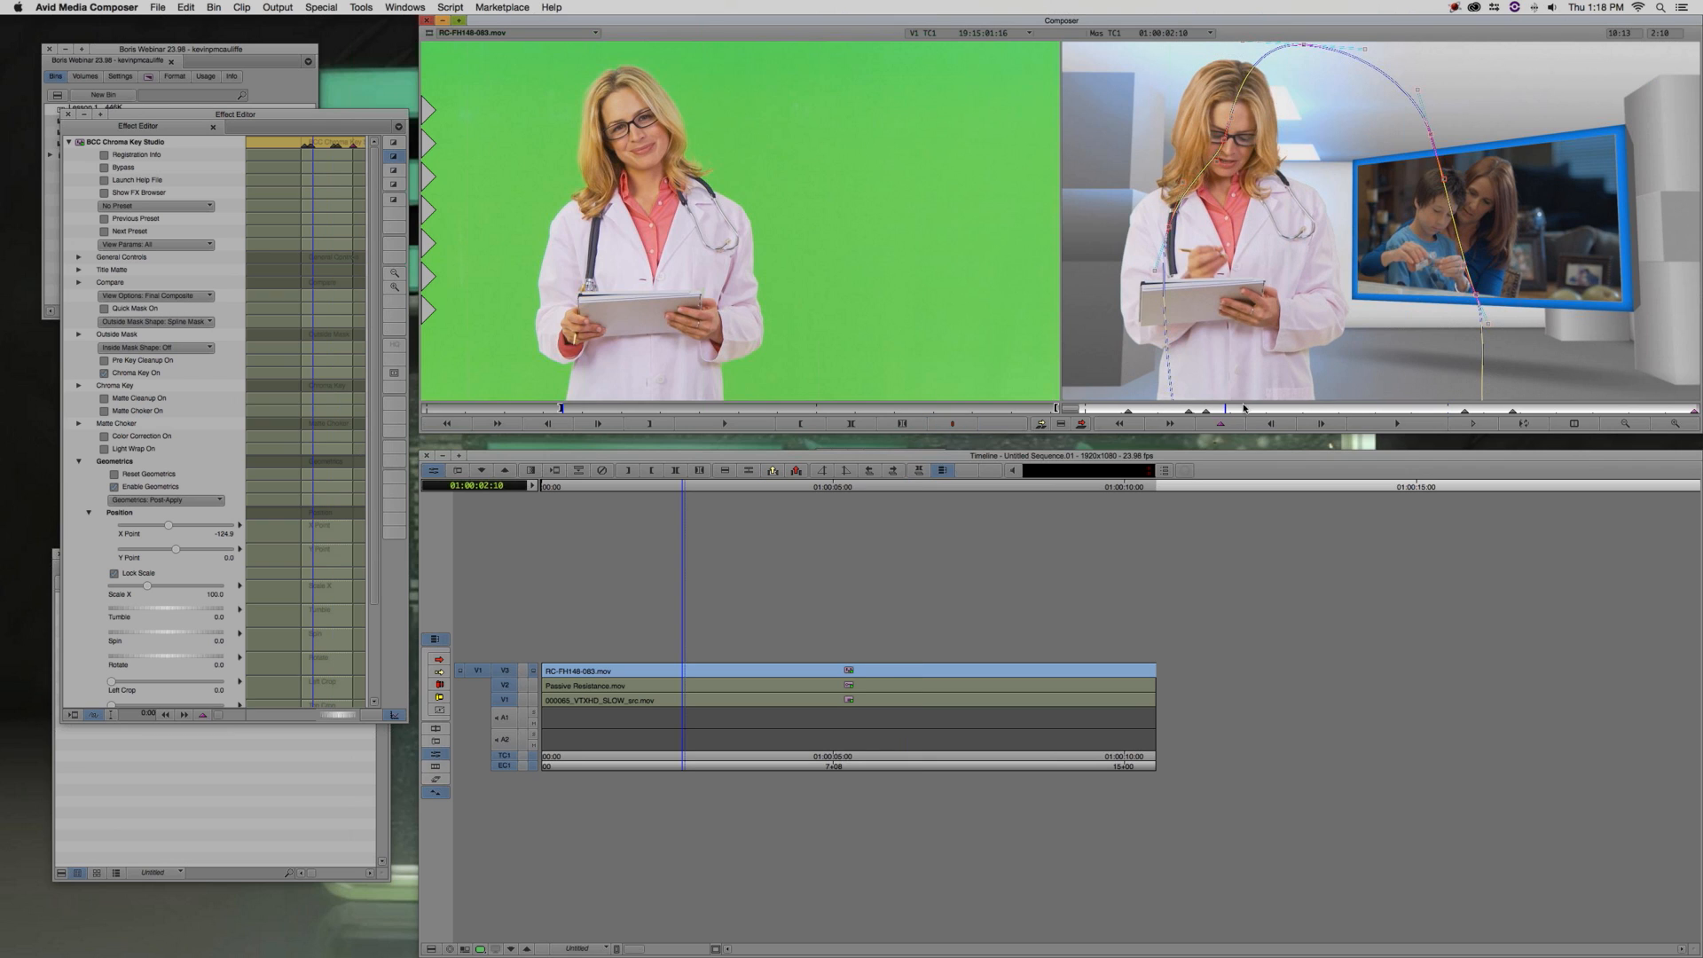
Examine the Chroma Key Matte at 01:00:03:01 with the mask path hidden, and return the view to Final Composite
click(1261, 409)
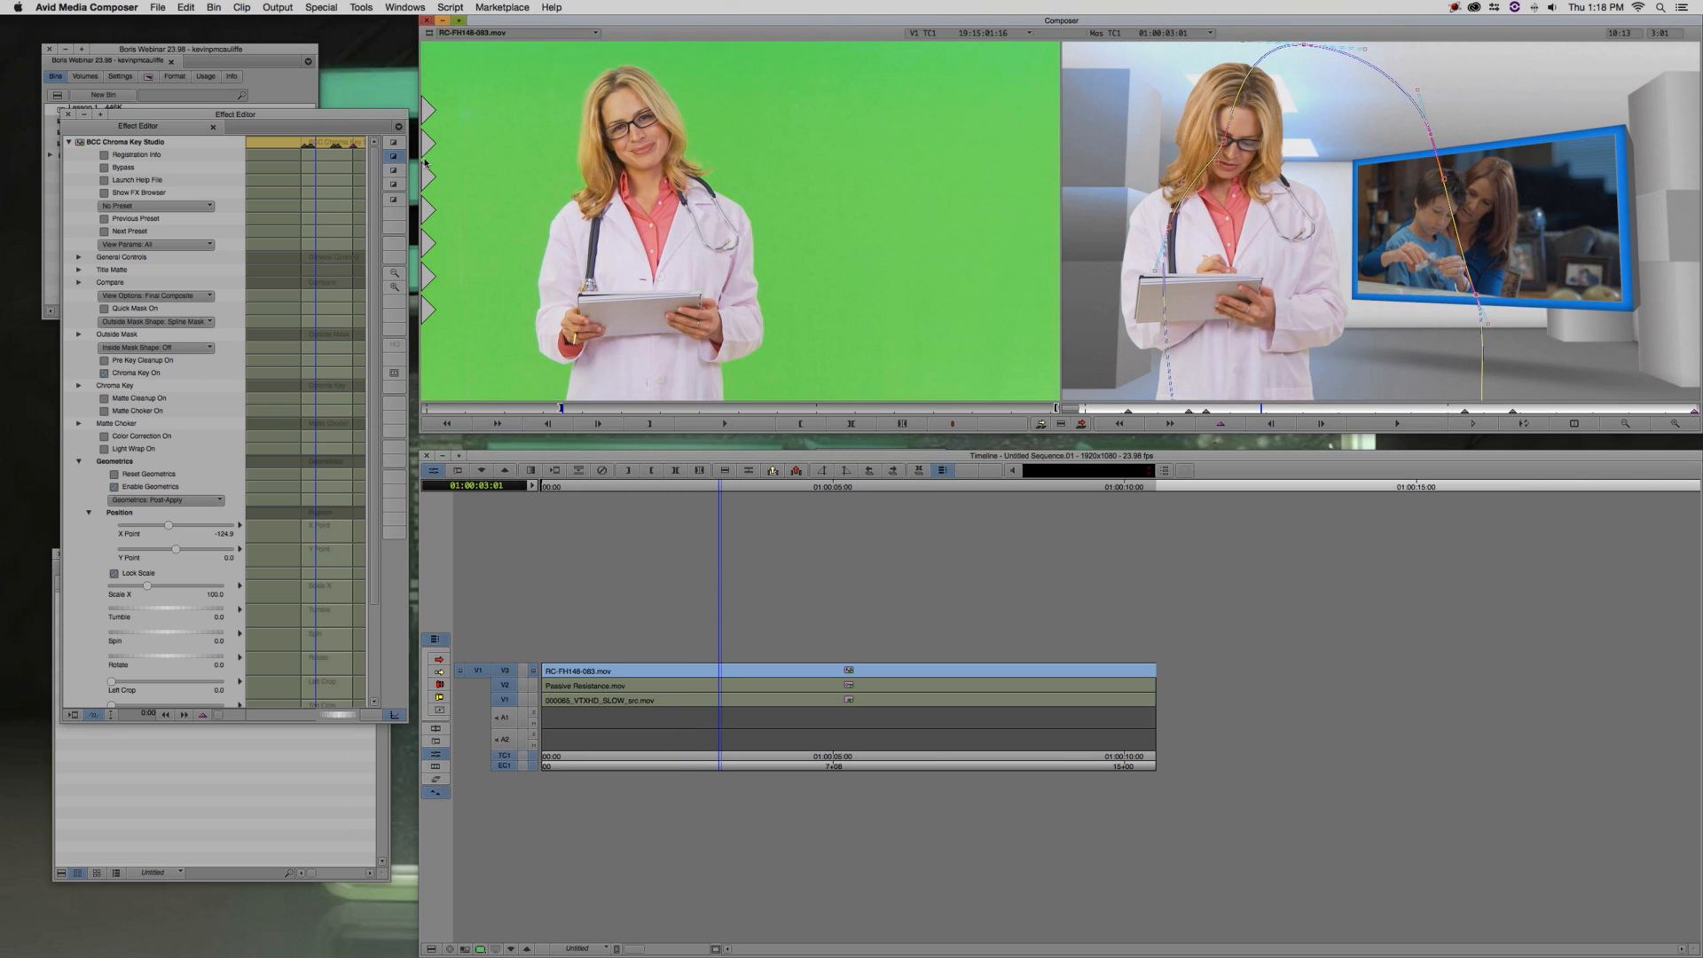
click(395, 143)
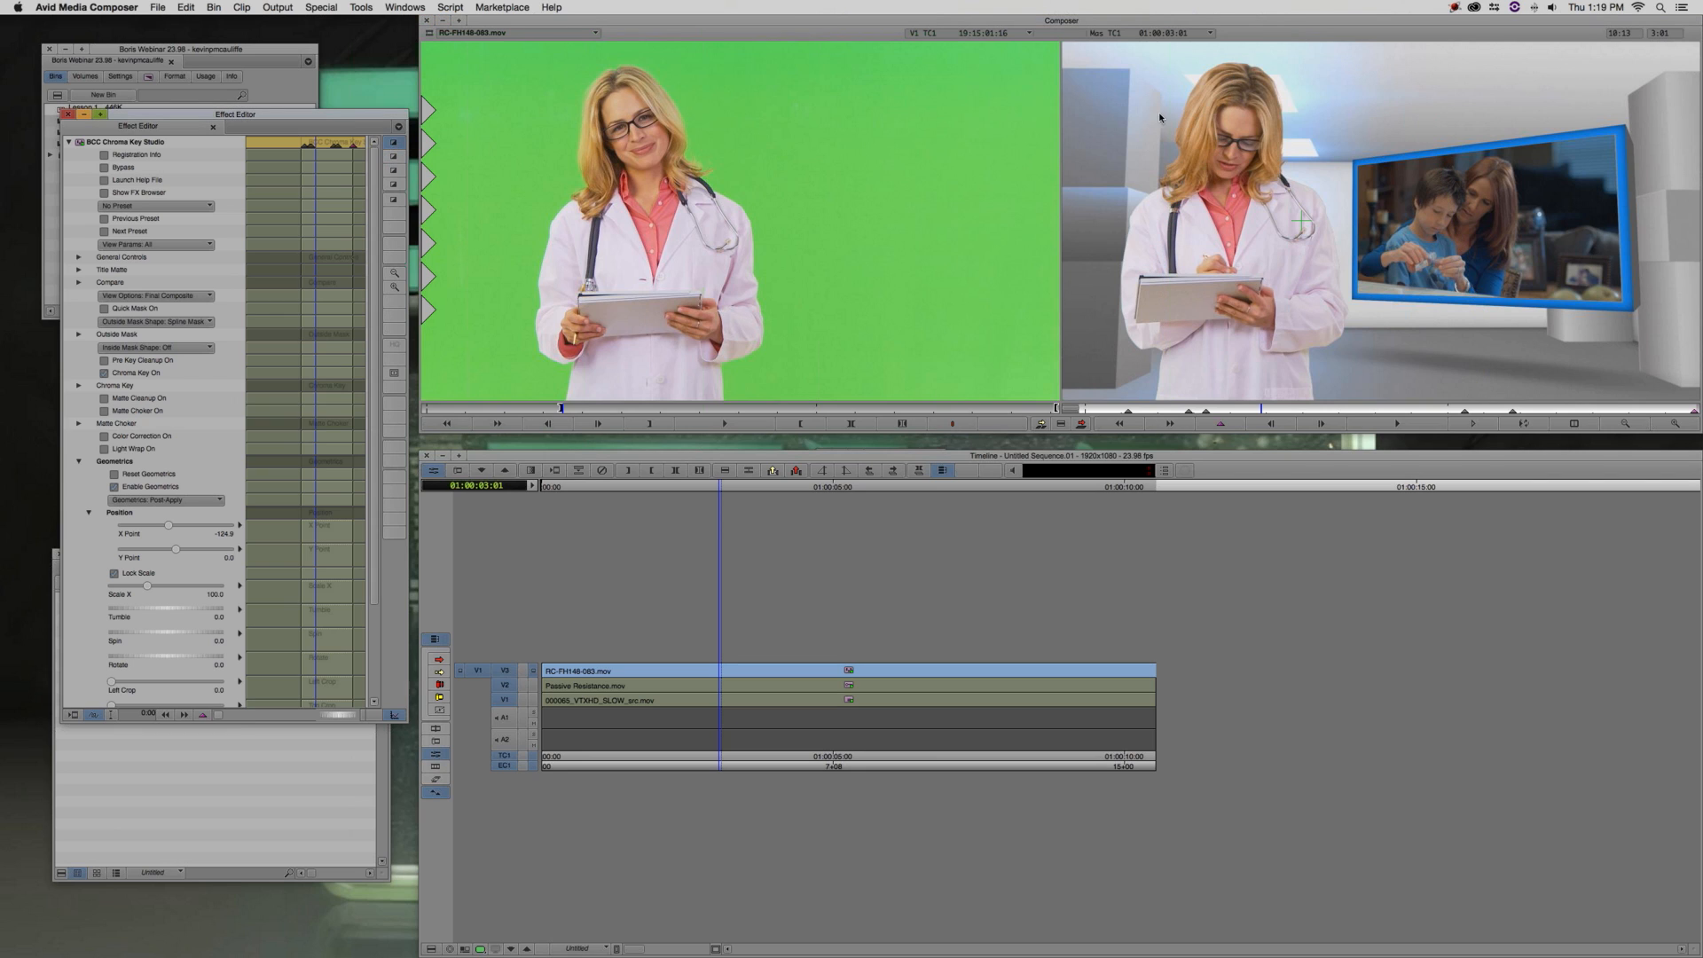
click(395, 143)
click(395, 144)
click(118, 297)
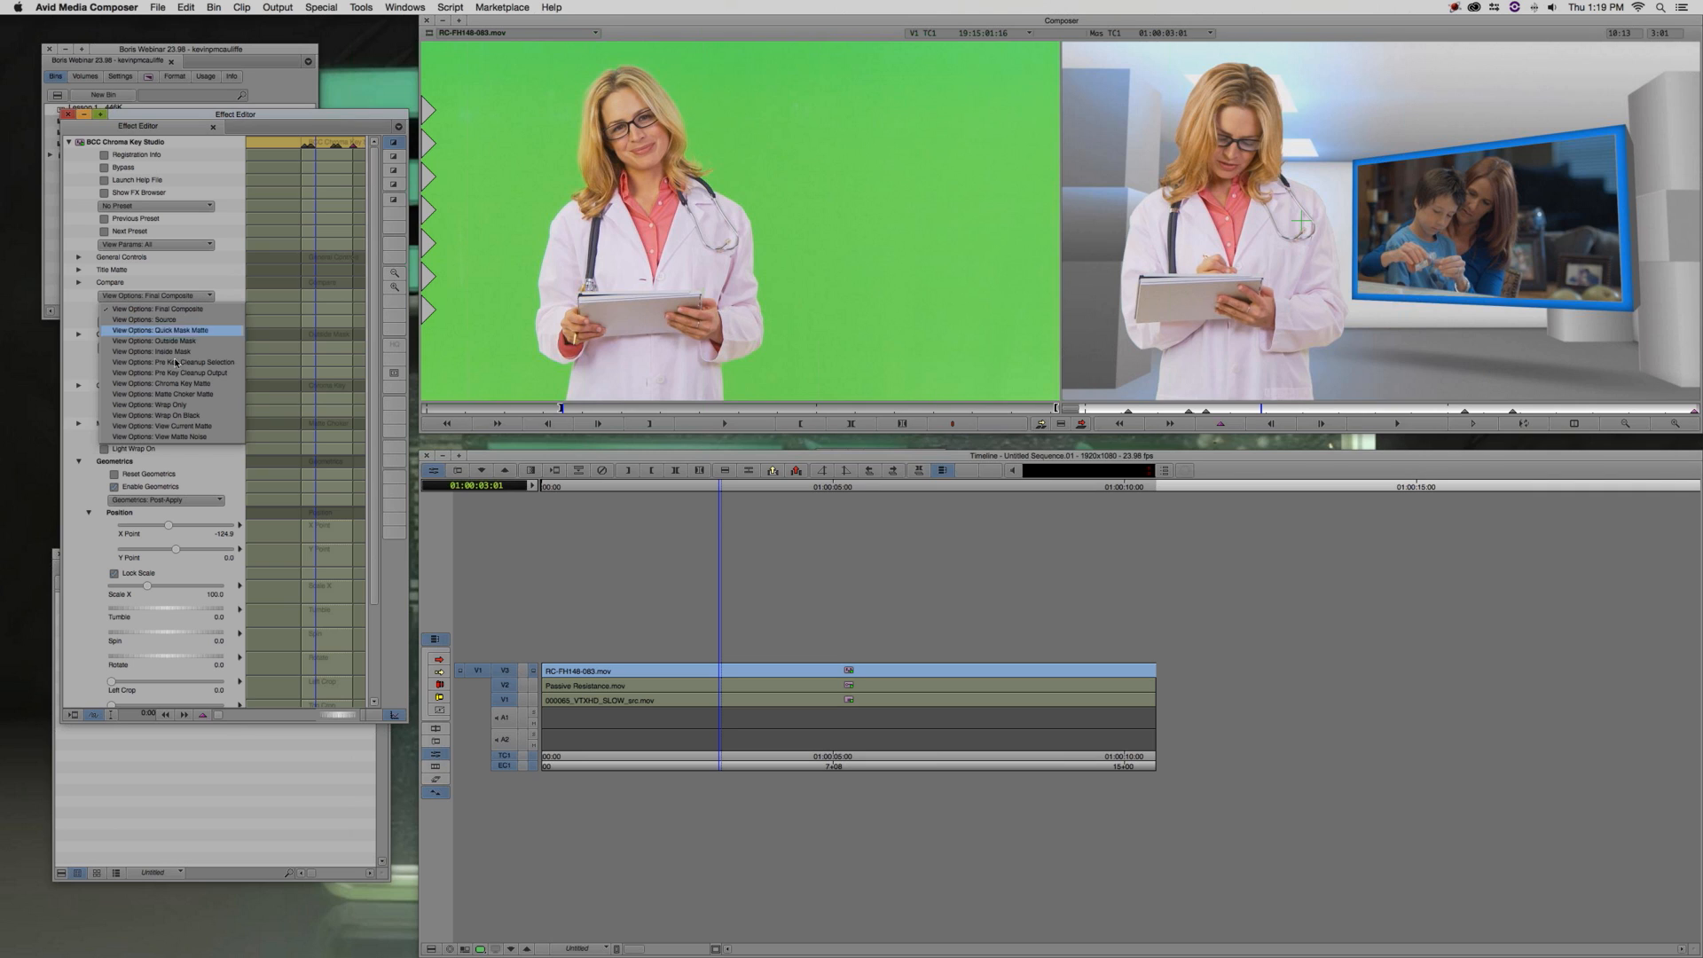
key(Escape)
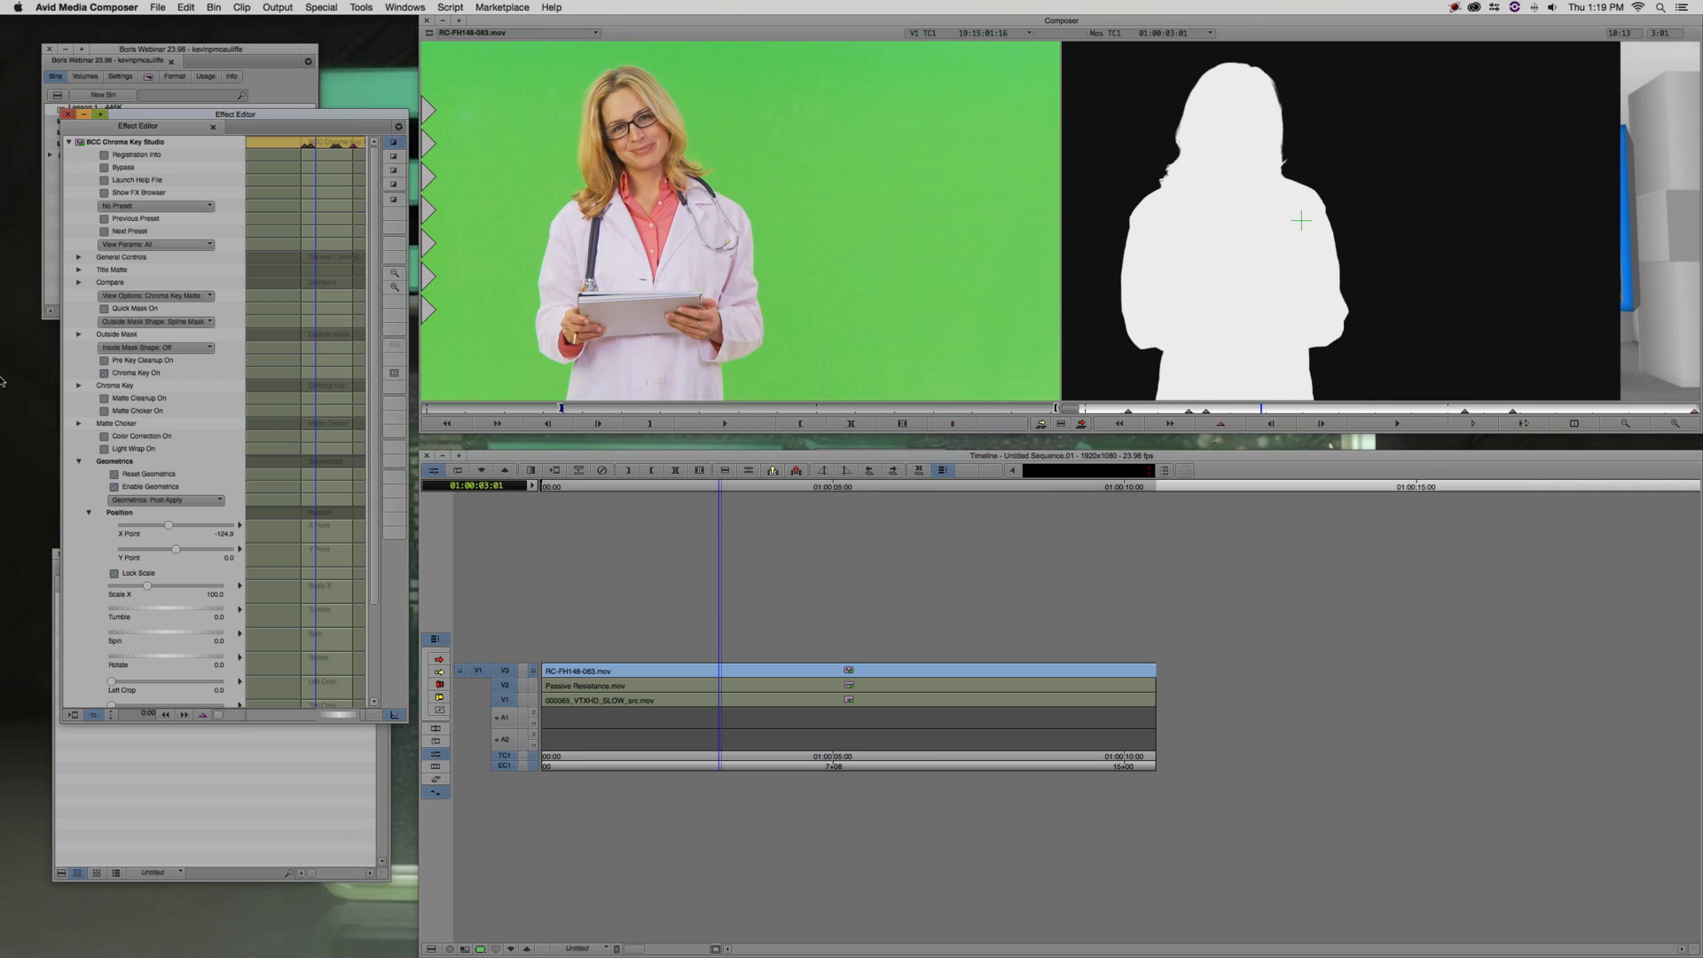
click(108, 320)
click(131, 310)
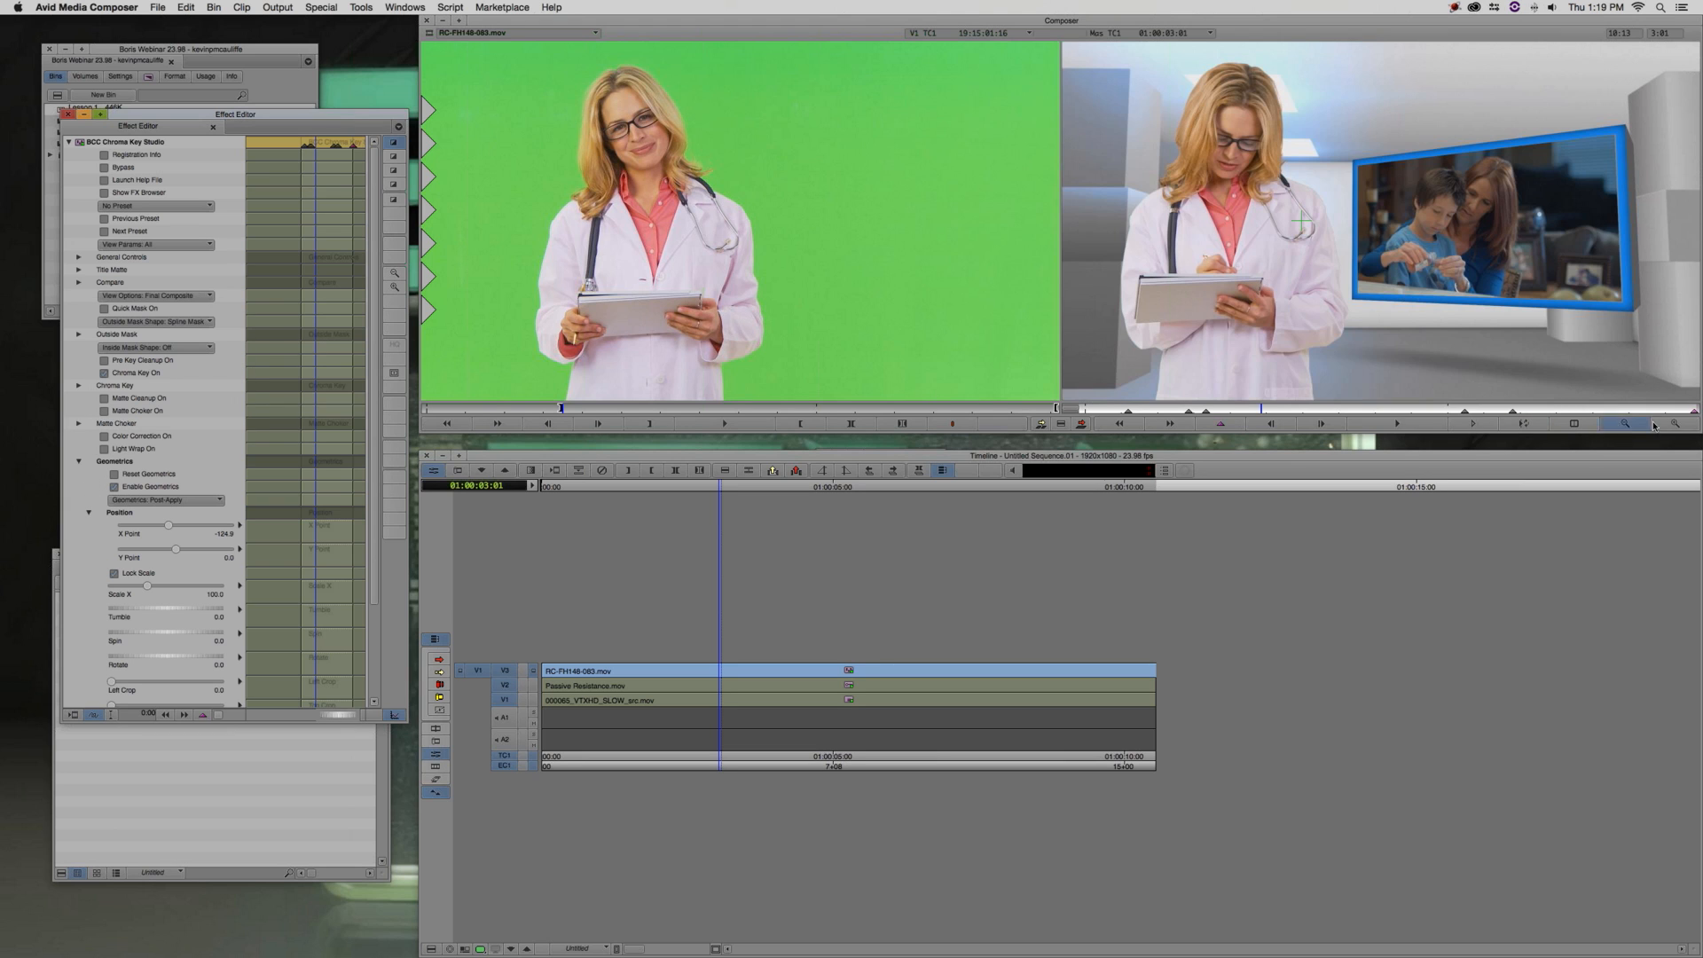
Turn on Light Wrap for the presenter's key and expand its parameters with the head and hair in close view
click(1675, 423)
click(1675, 424)
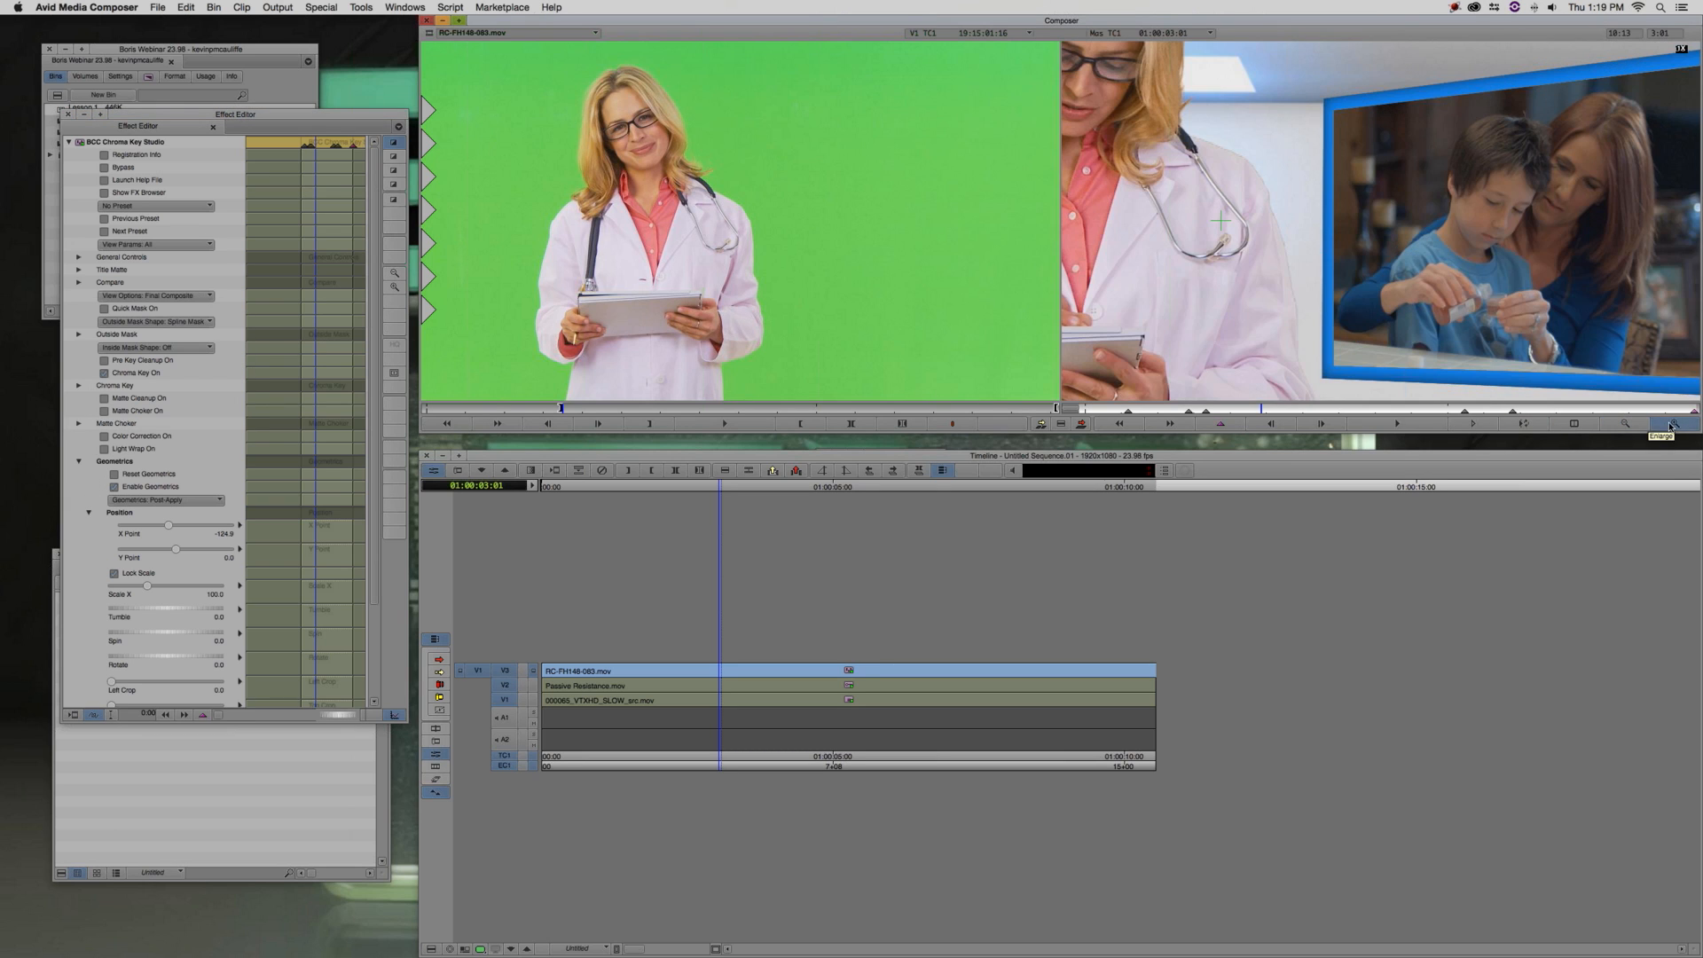
drag(1324, 243, 1229, 102)
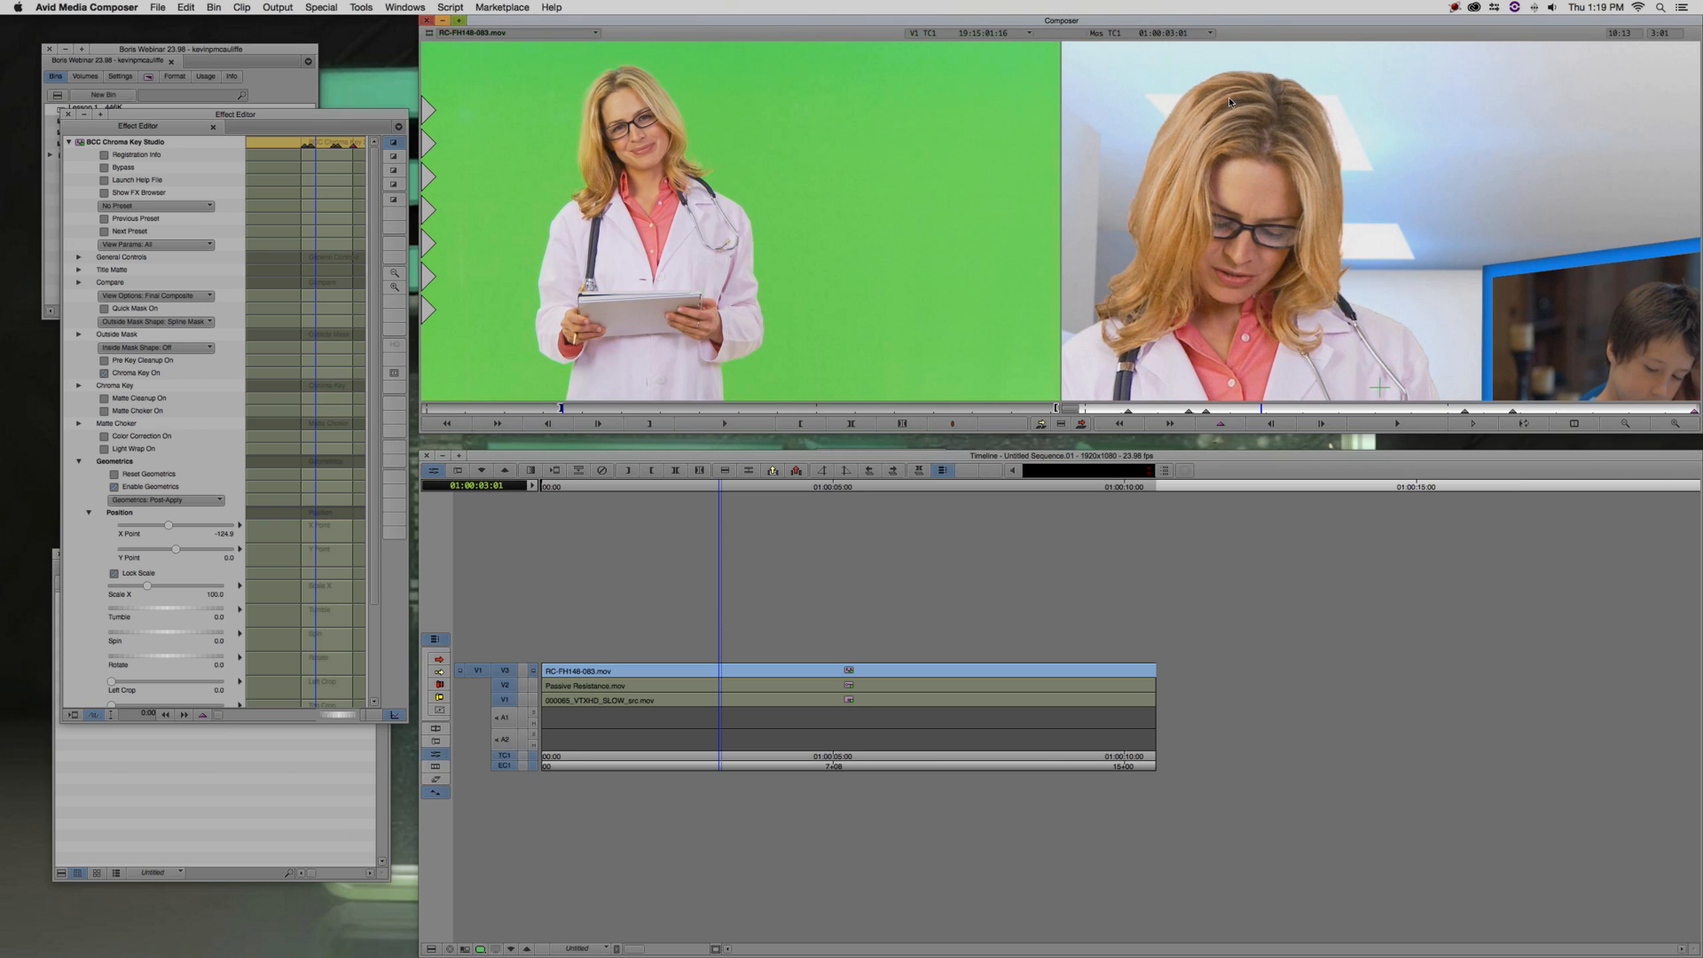
click(77, 486)
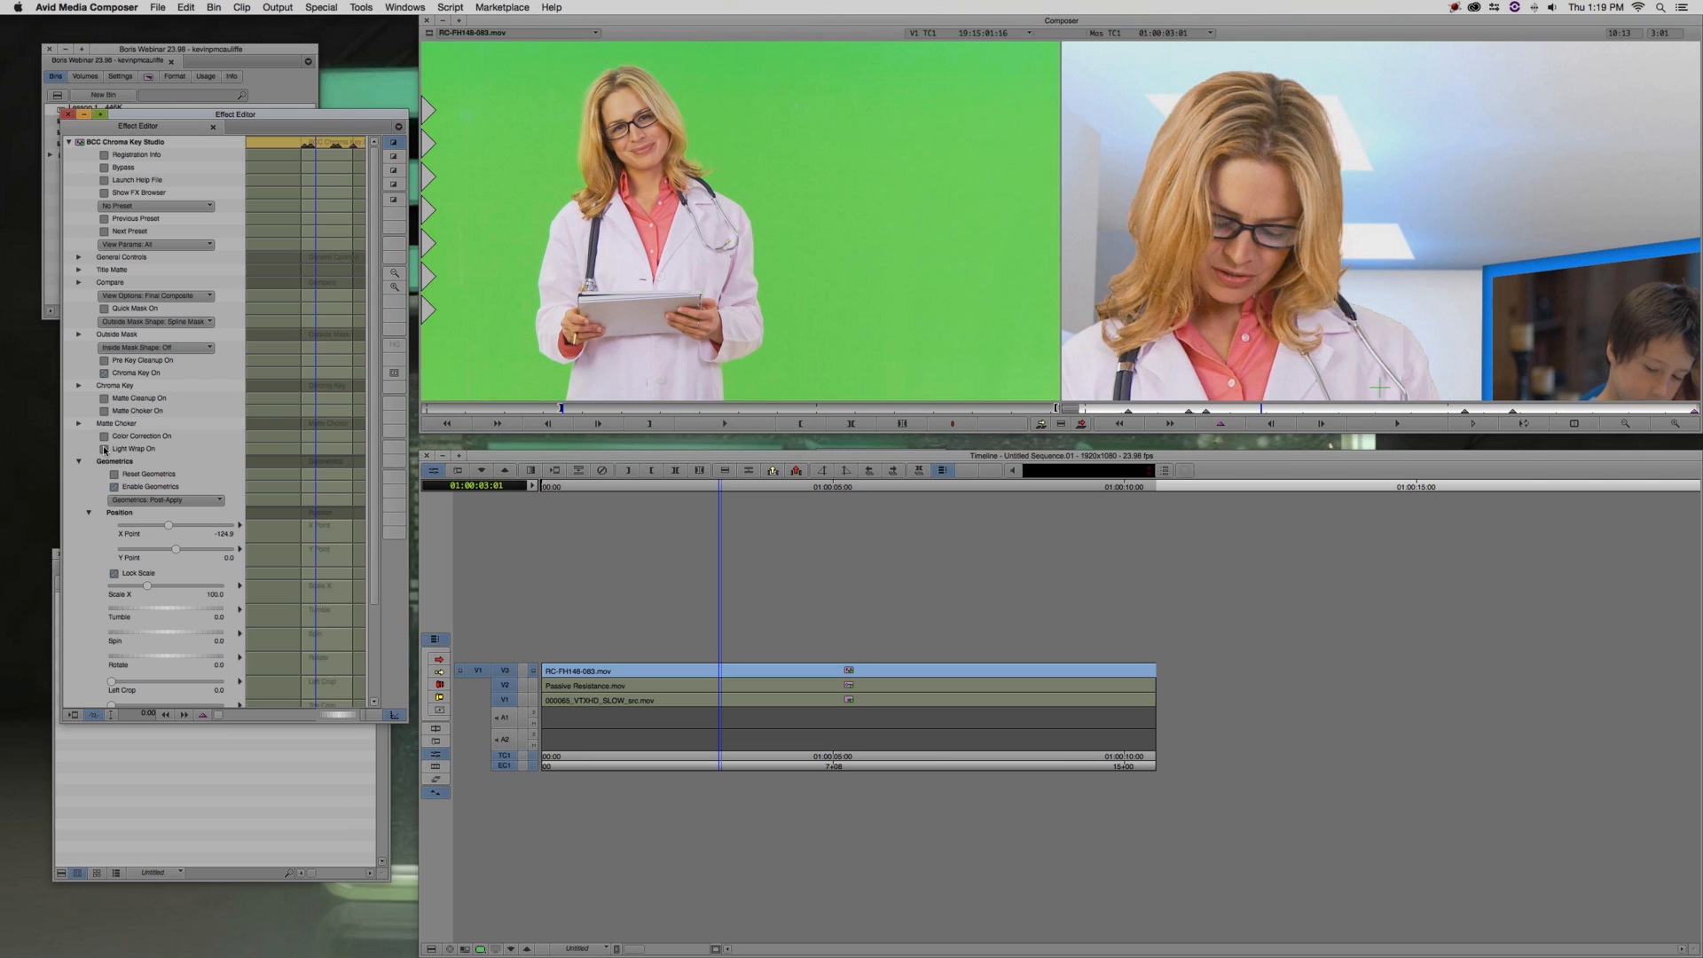
click(105, 449)
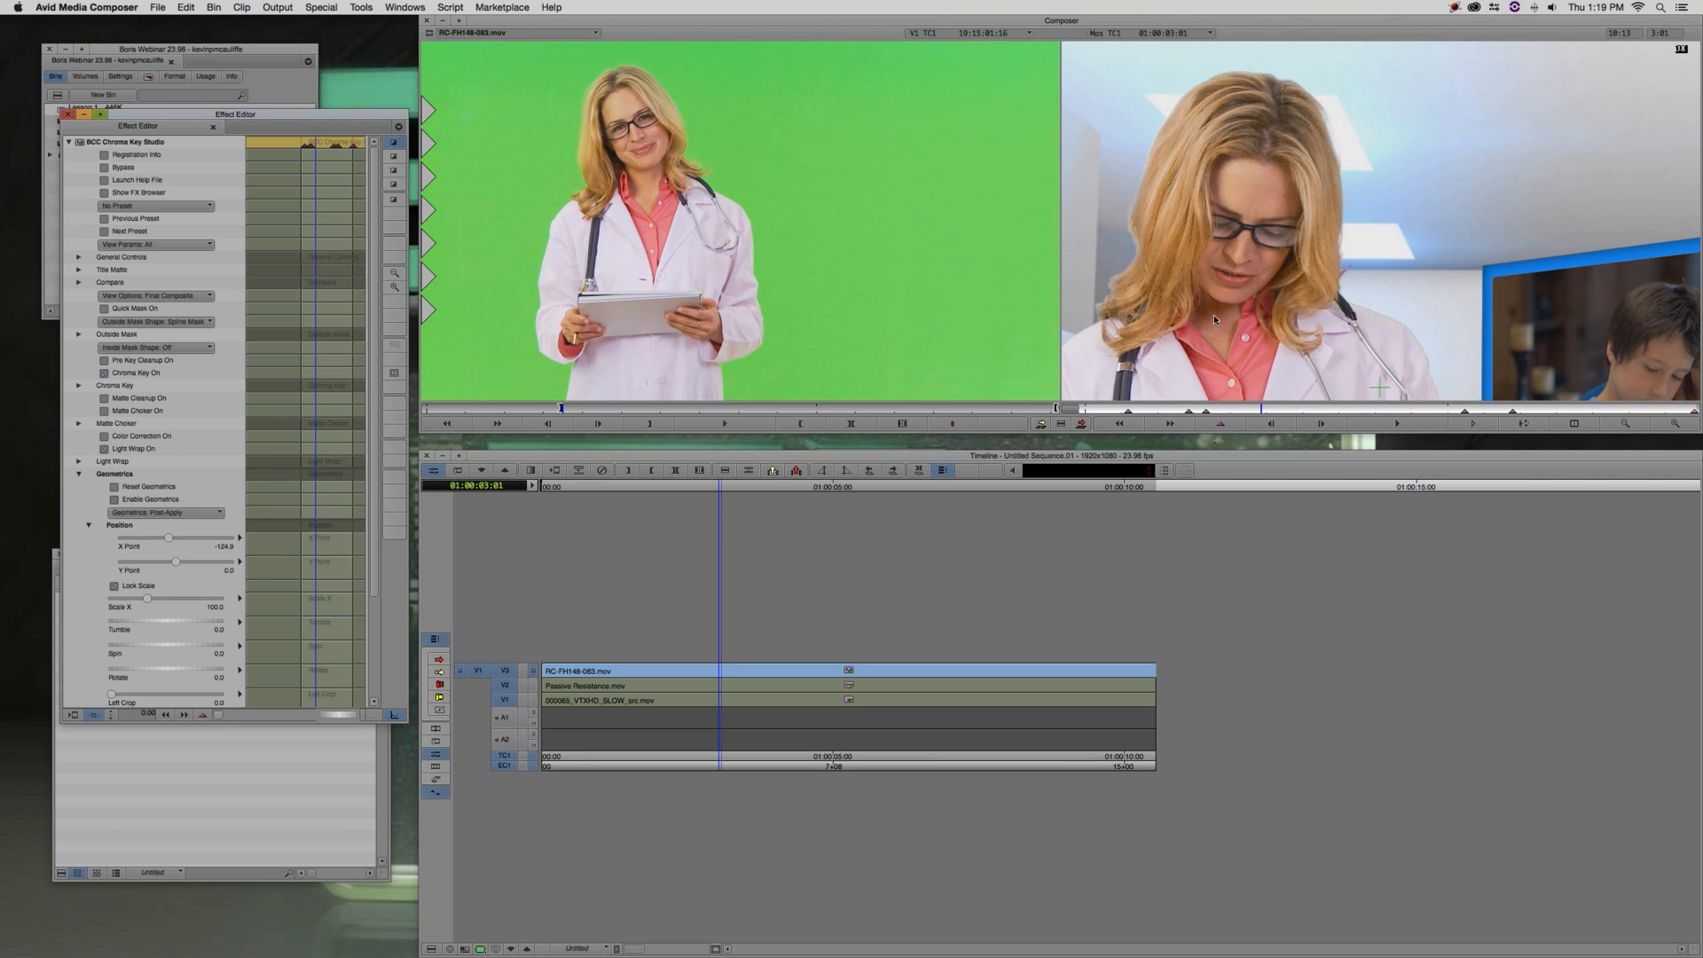
click(79, 462)
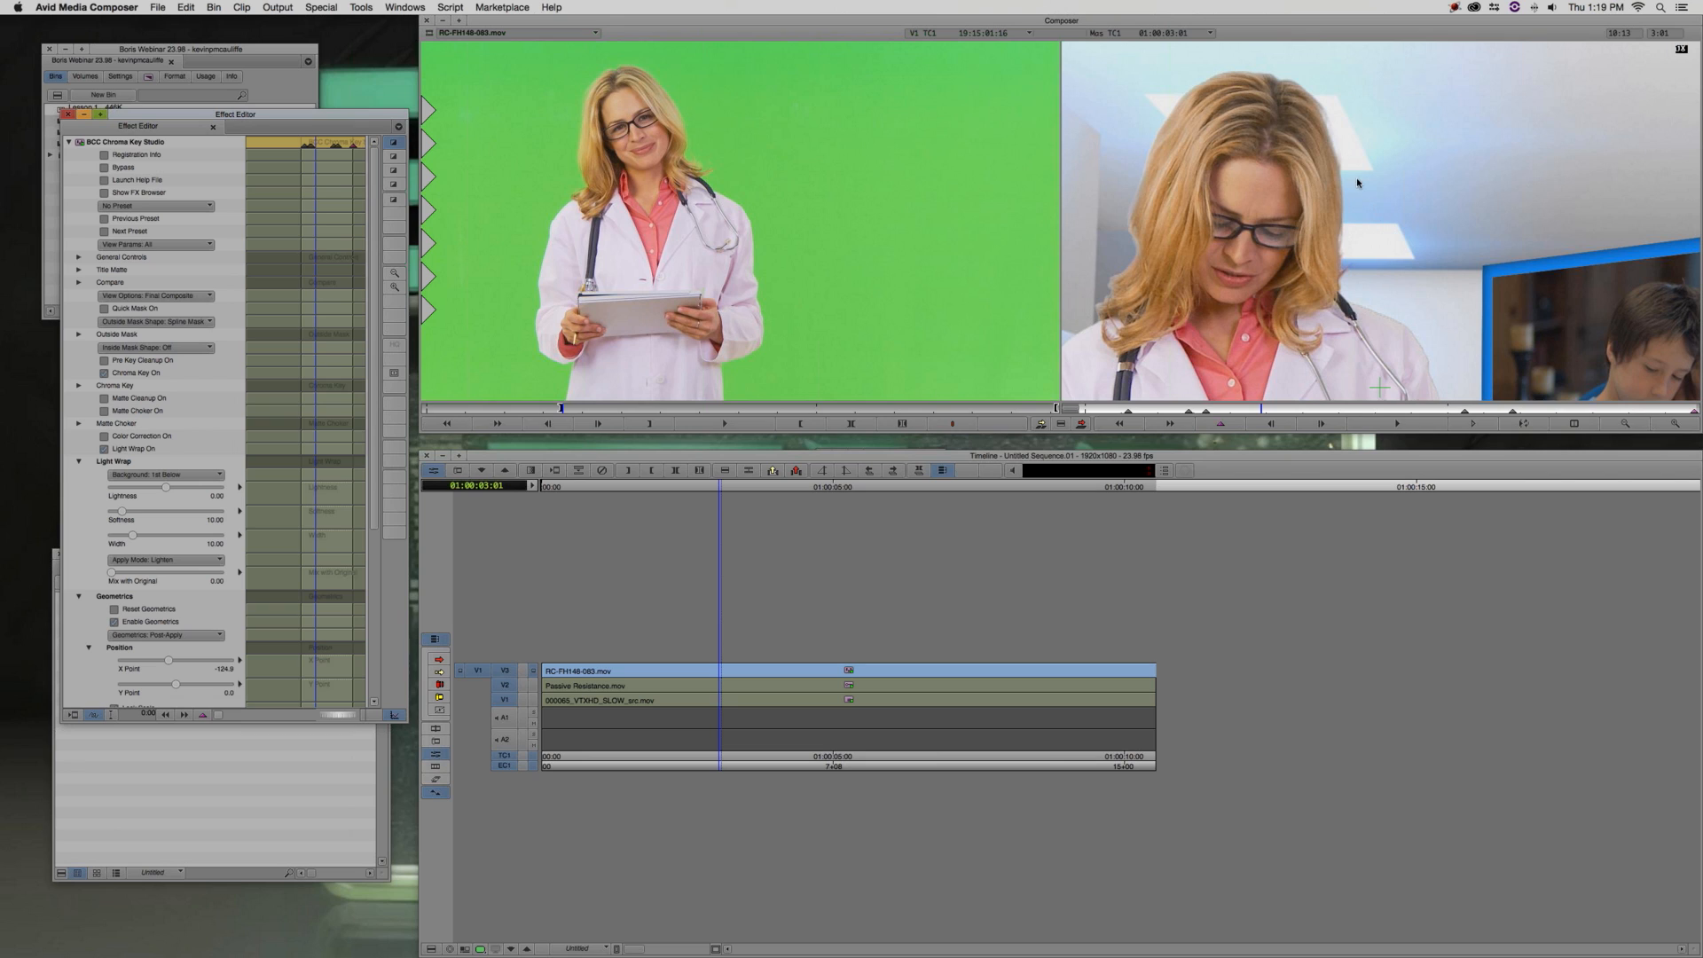
Raise the Light Wrap Lightness to 0.40 using the Wrap On Black view, and switch back to Final Composite
click(174, 296)
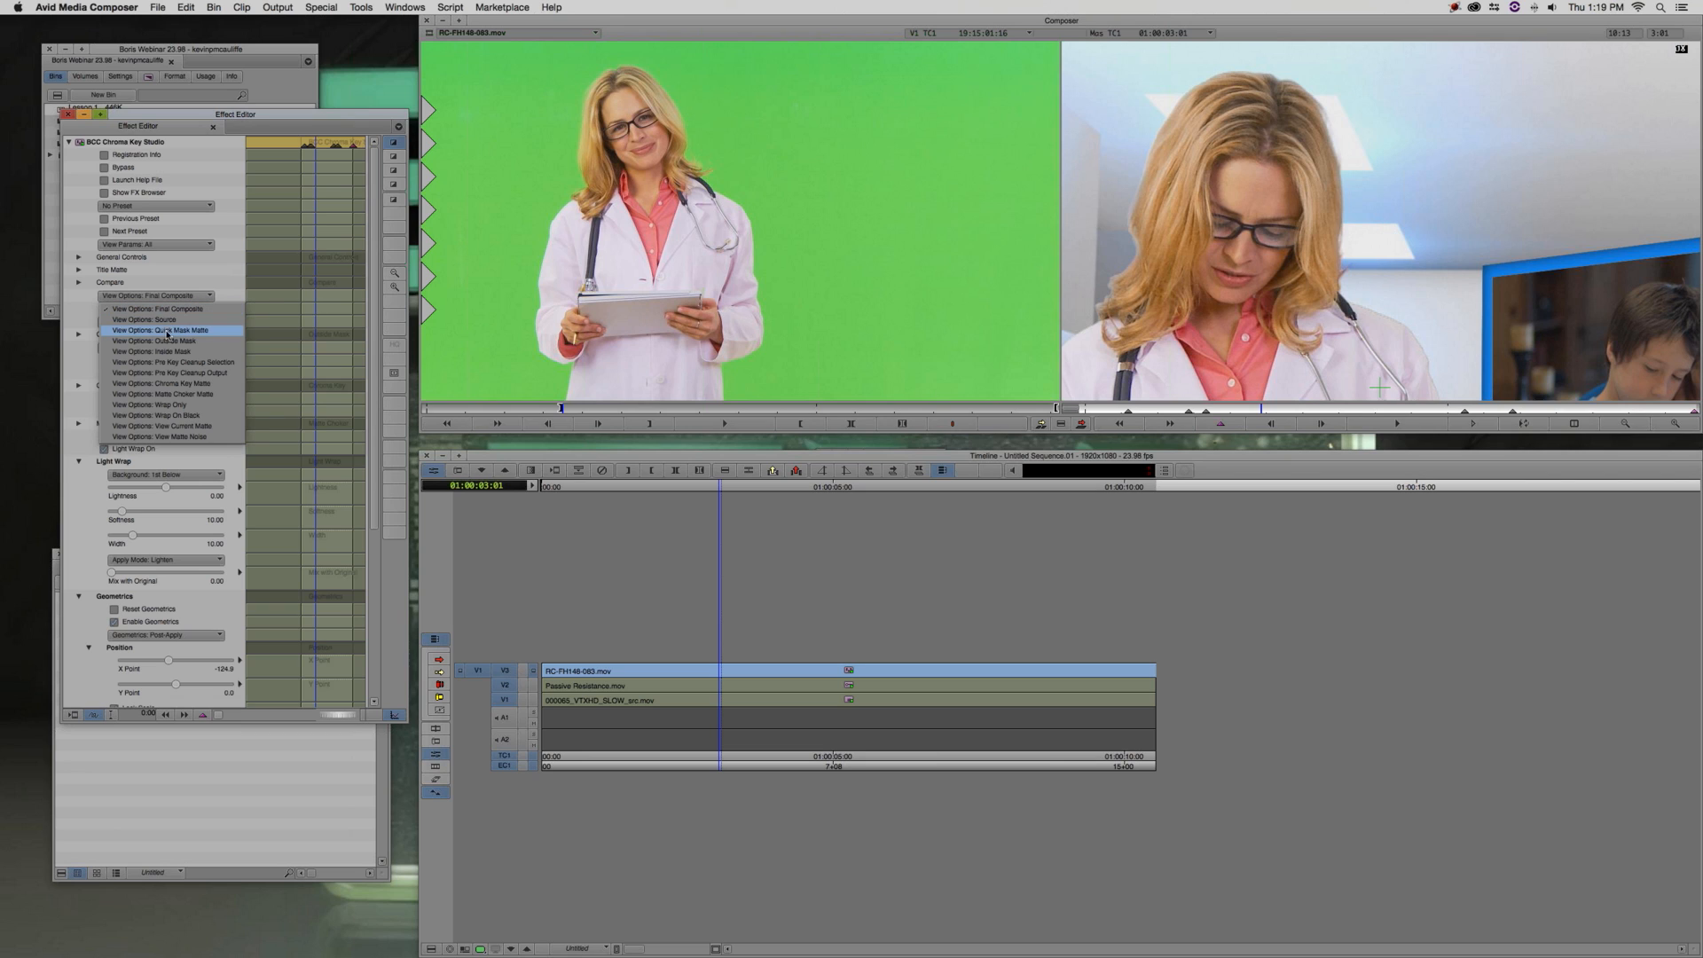
click(183, 416)
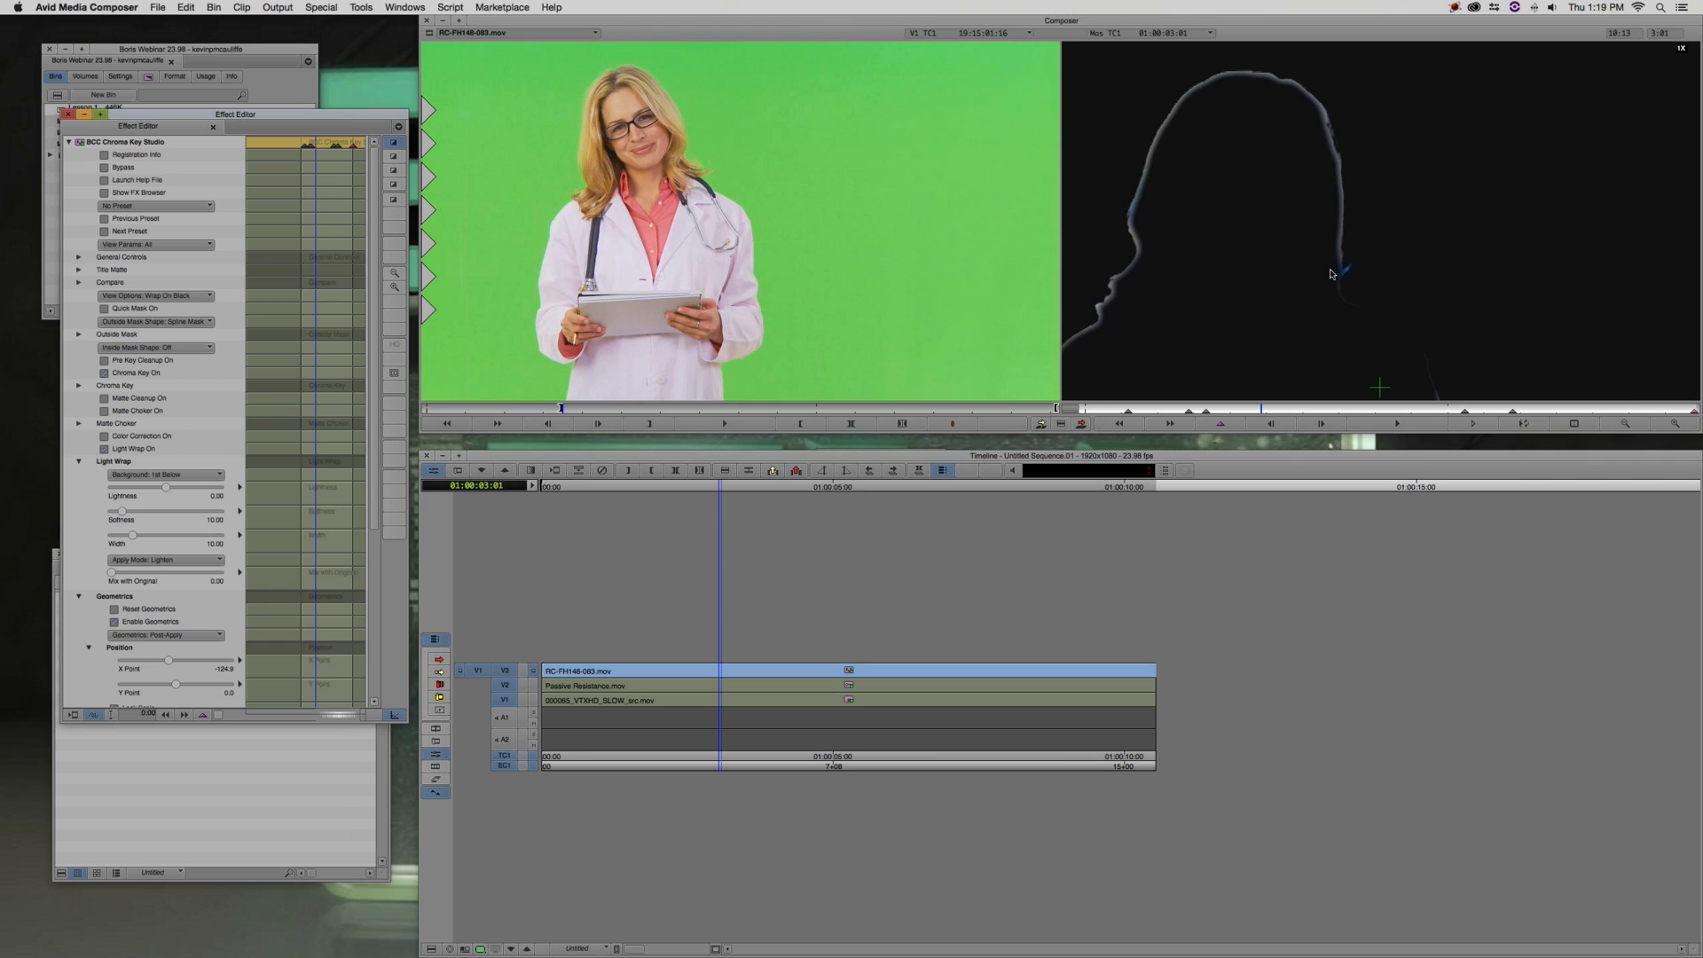
click(1622, 421)
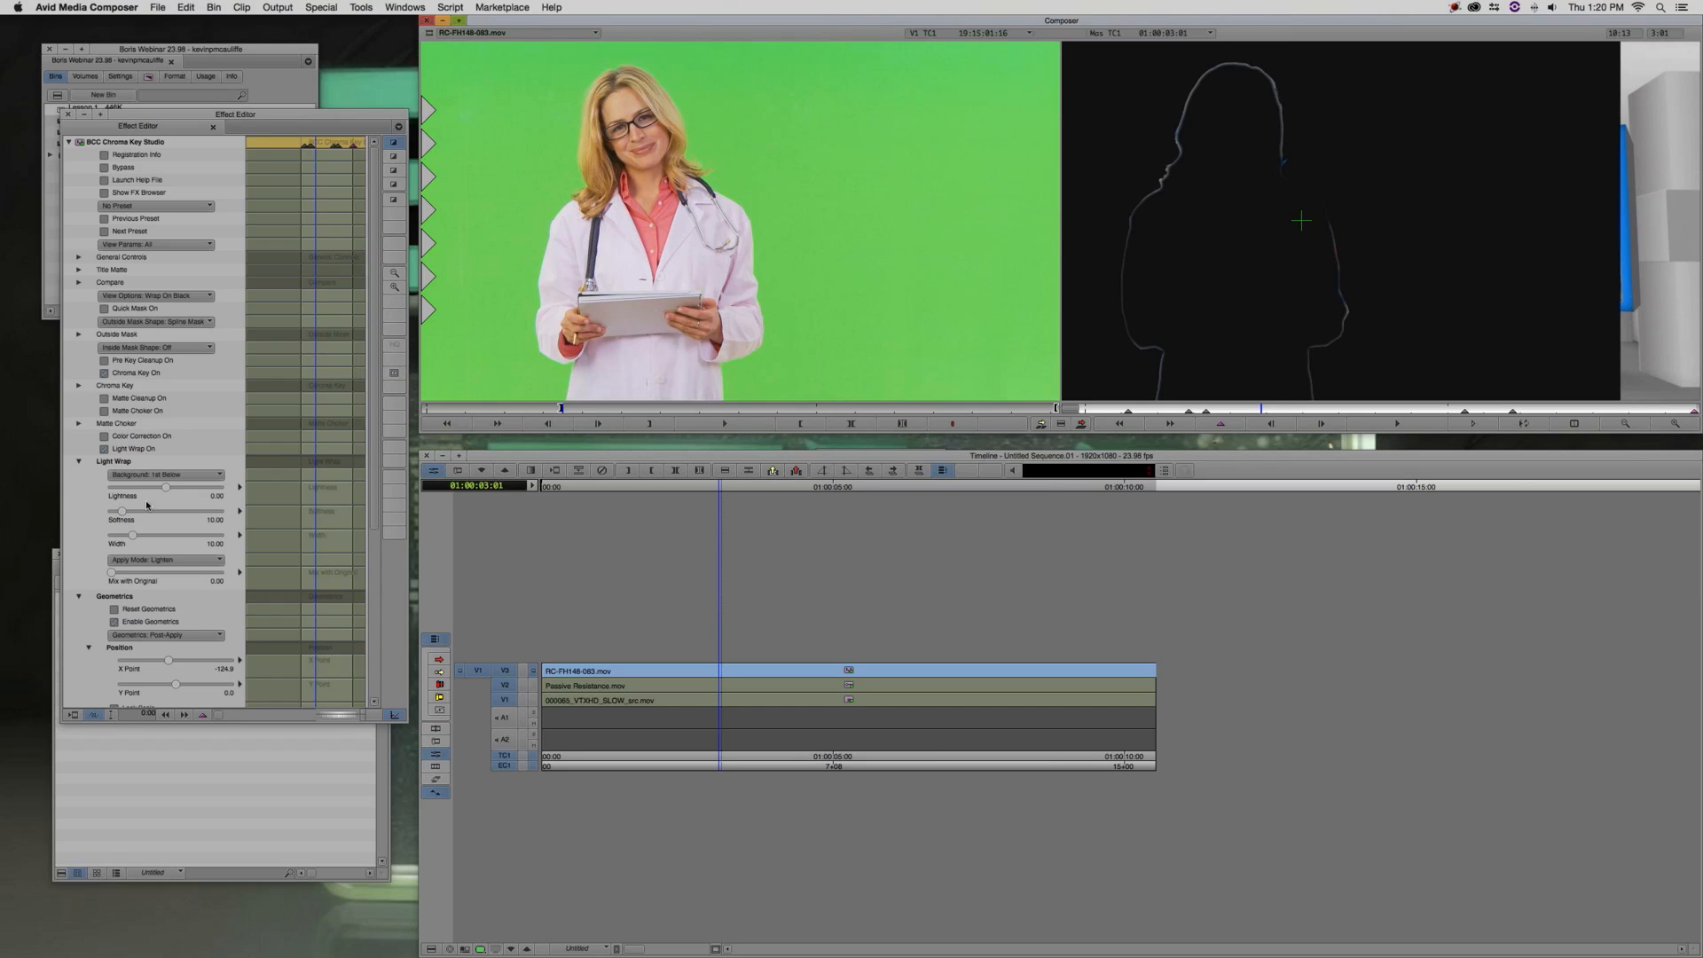
drag(169, 488, 198, 477)
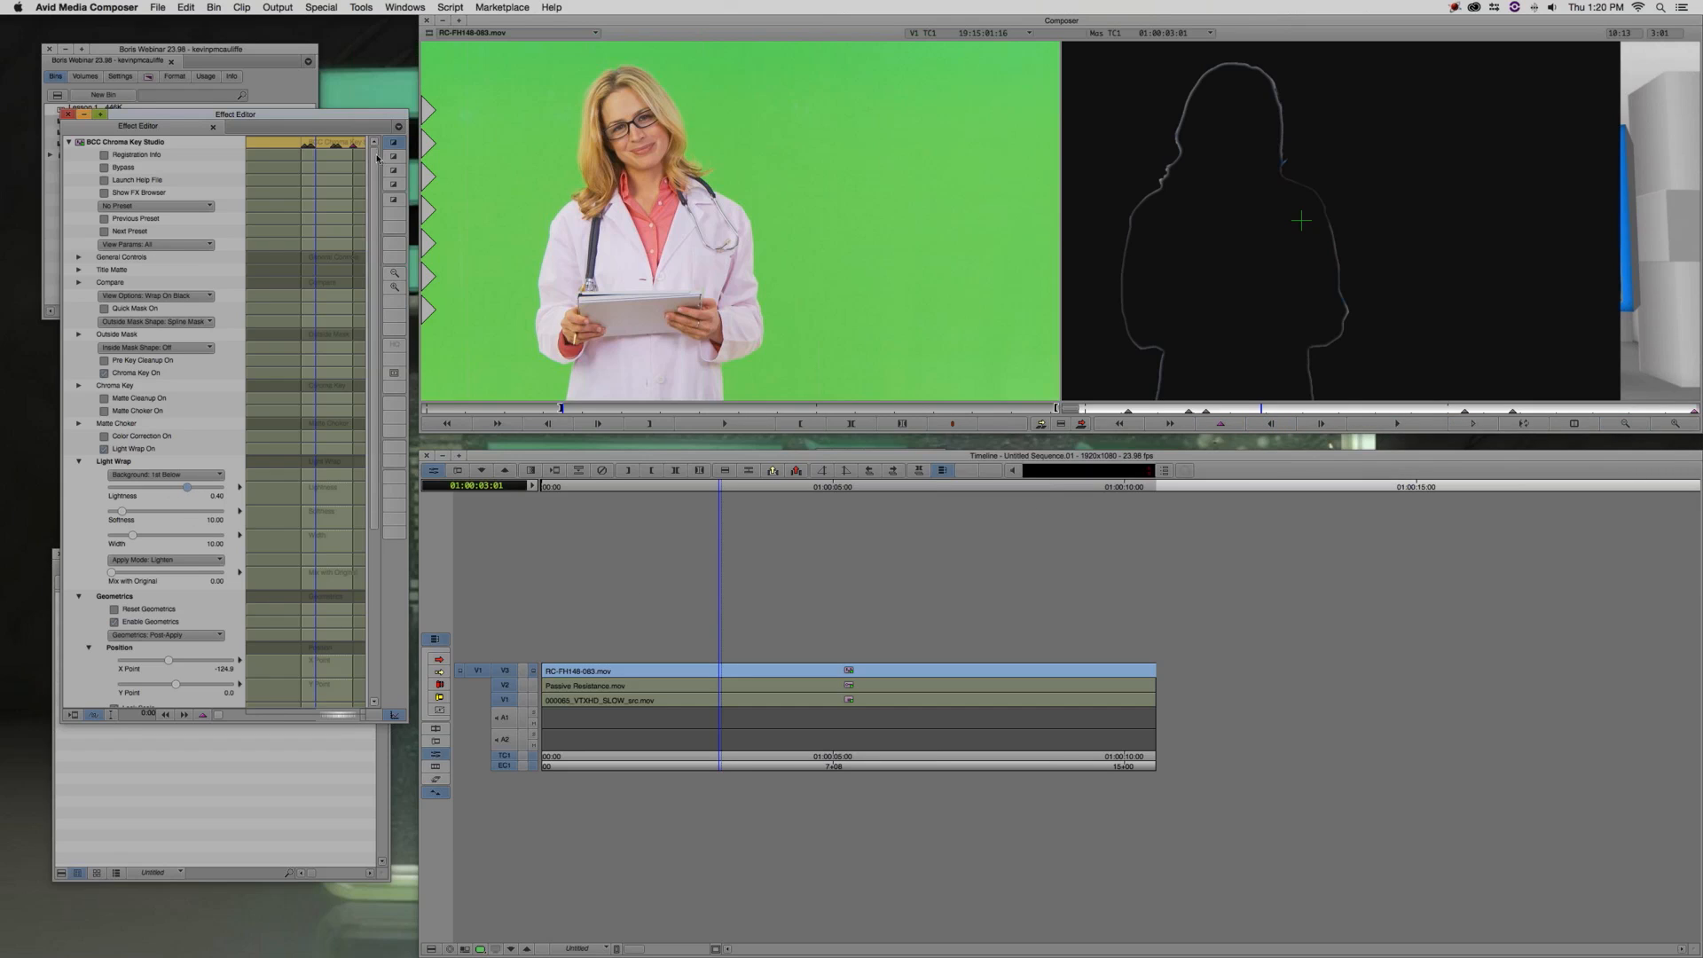
click(177, 297)
click(174, 311)
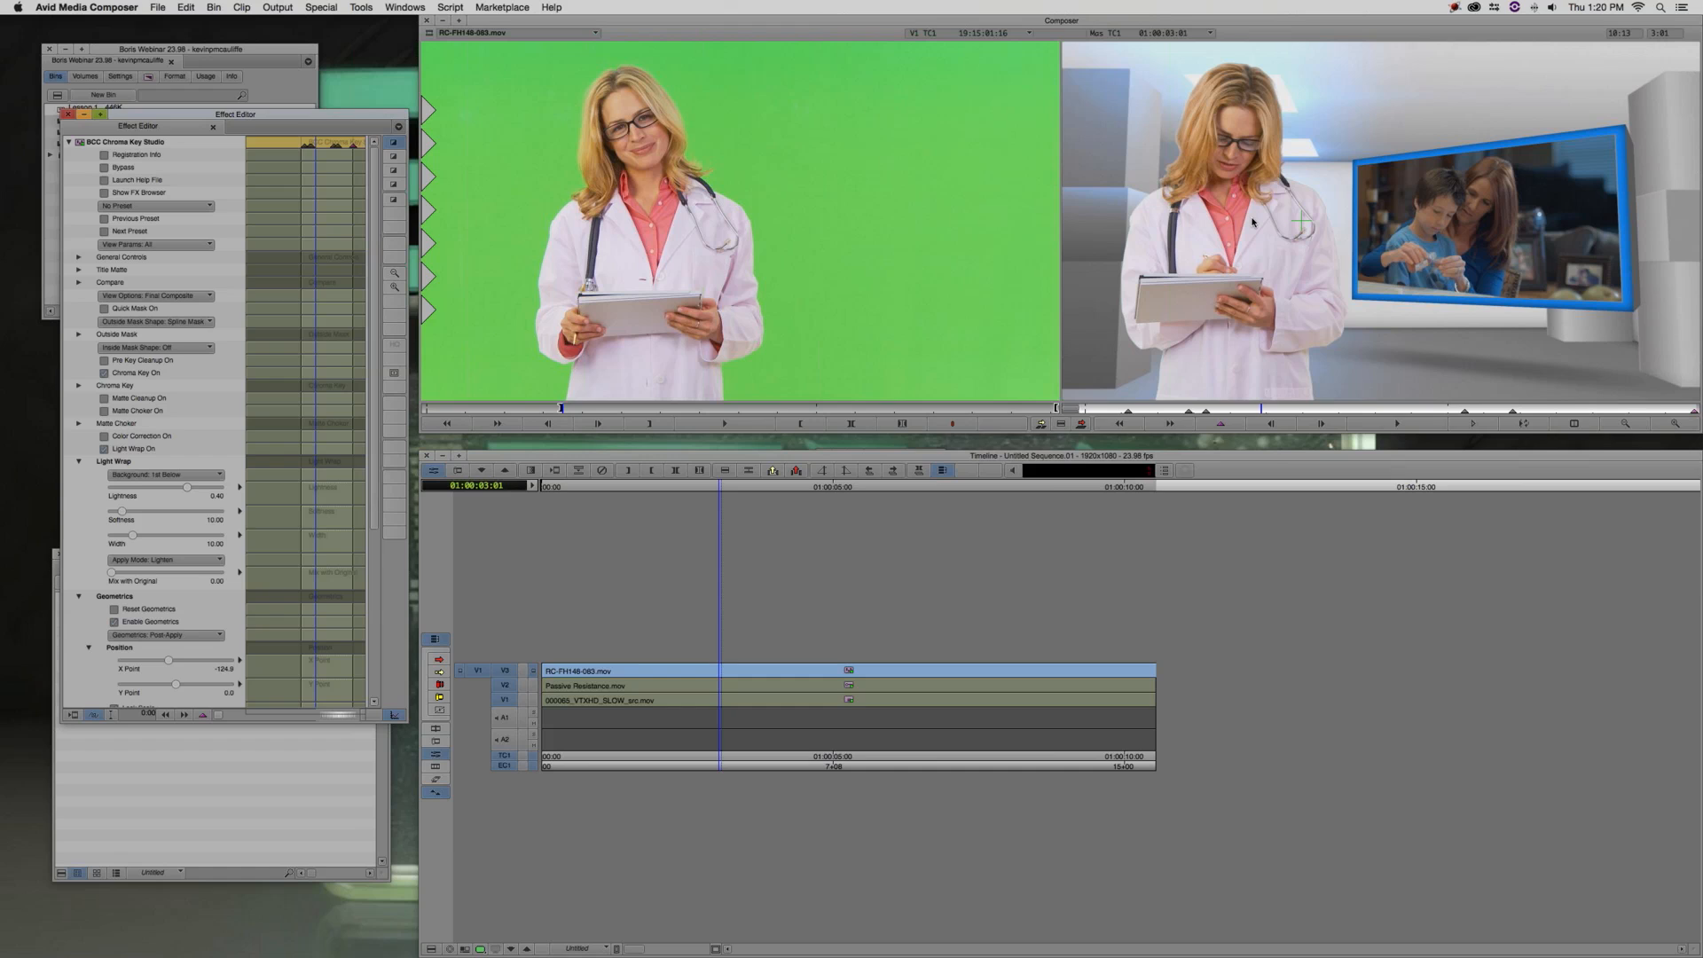
Leave effect editing and check the light-wrapped presenter composite up to 01:00:06:00
key(super+w)
click(668, 640)
drag(621, 681, 891, 654)
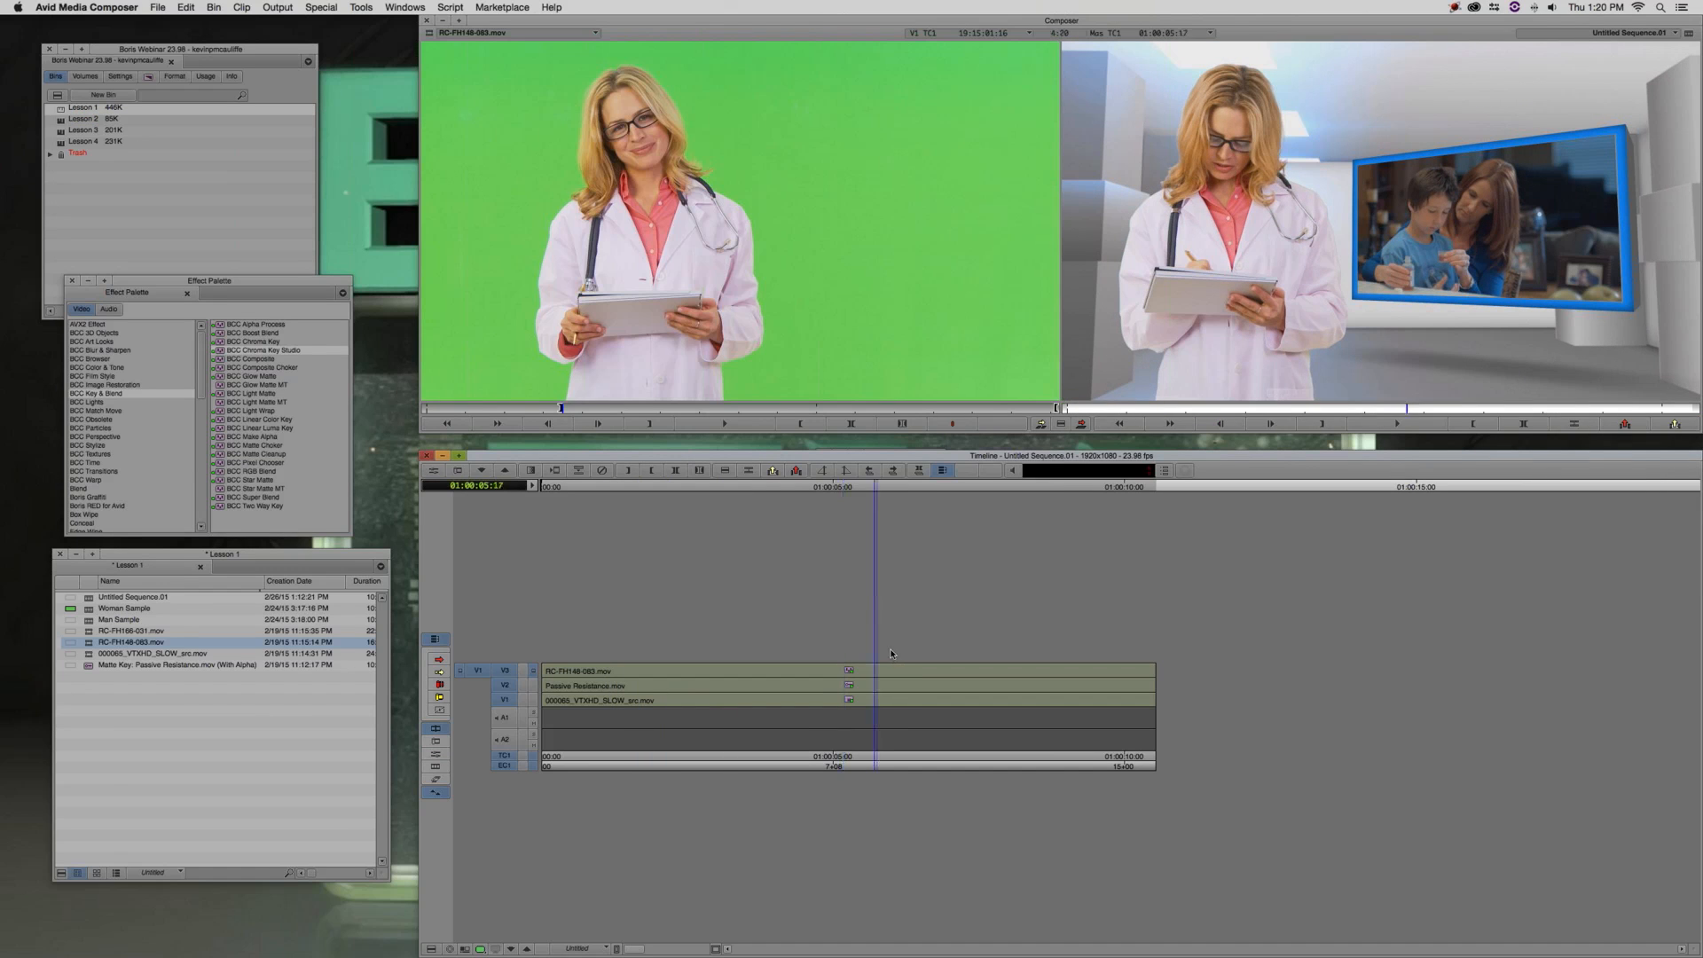
Load the Man Sample sequence and review its composite, stopping at 01:00:02:17
click(87, 623)
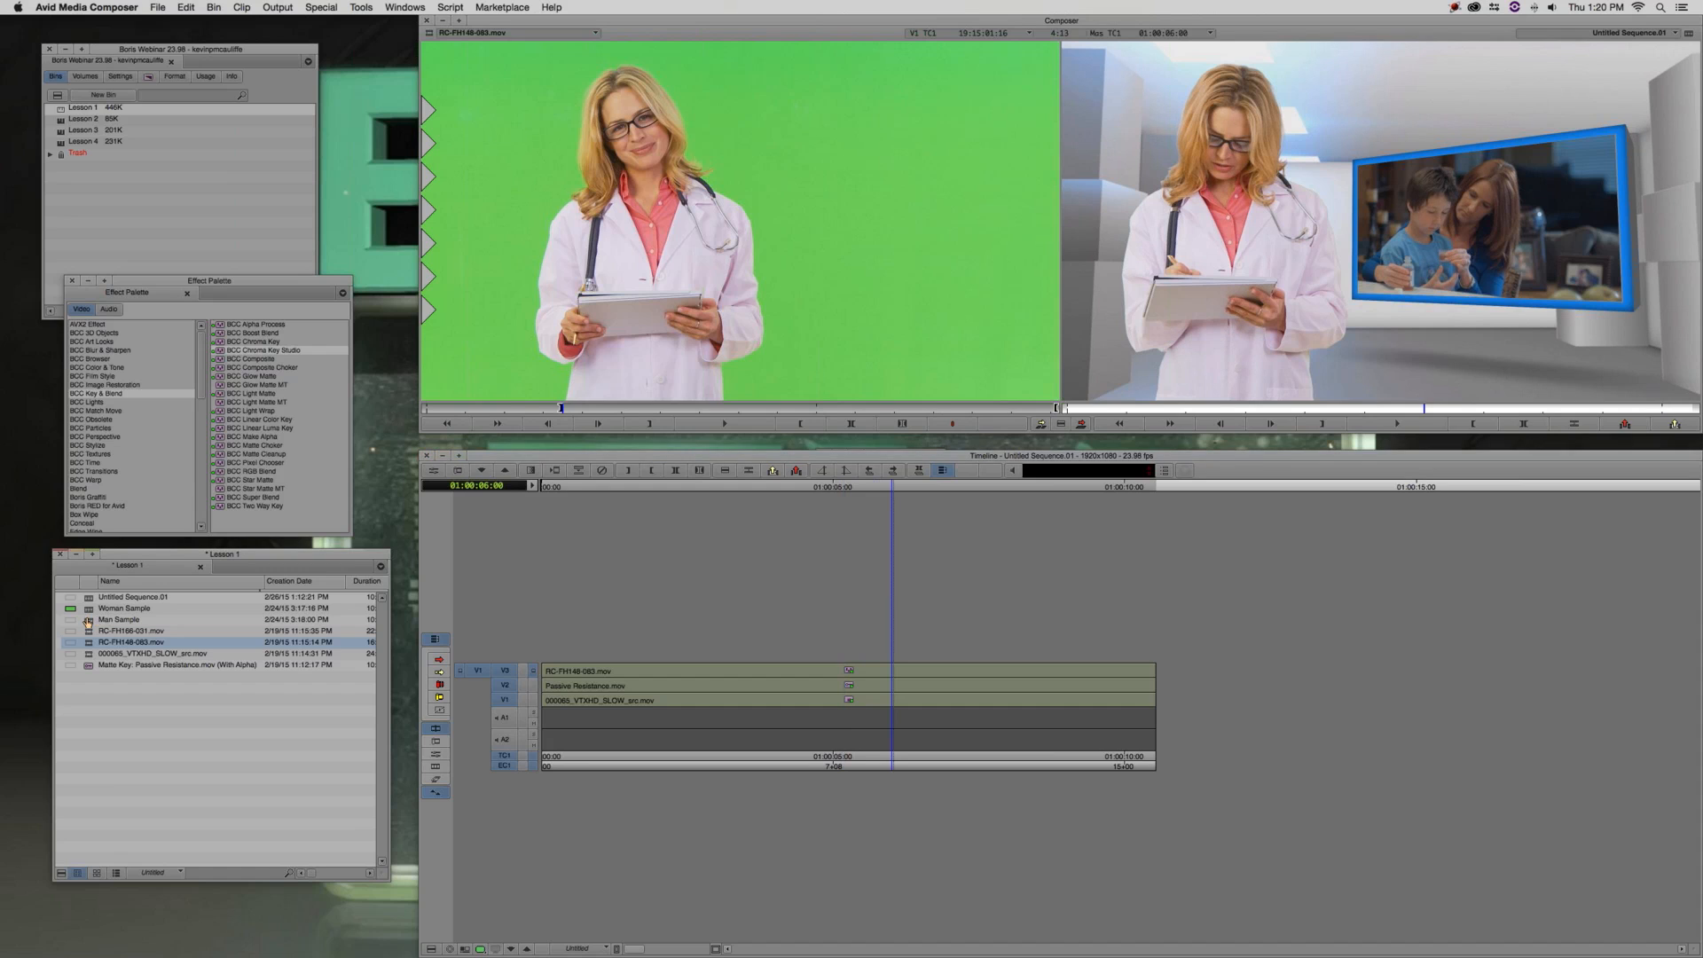
double_click(87, 623)
drag(674, 692, 1060, 680)
drag(882, 691, 700, 736)
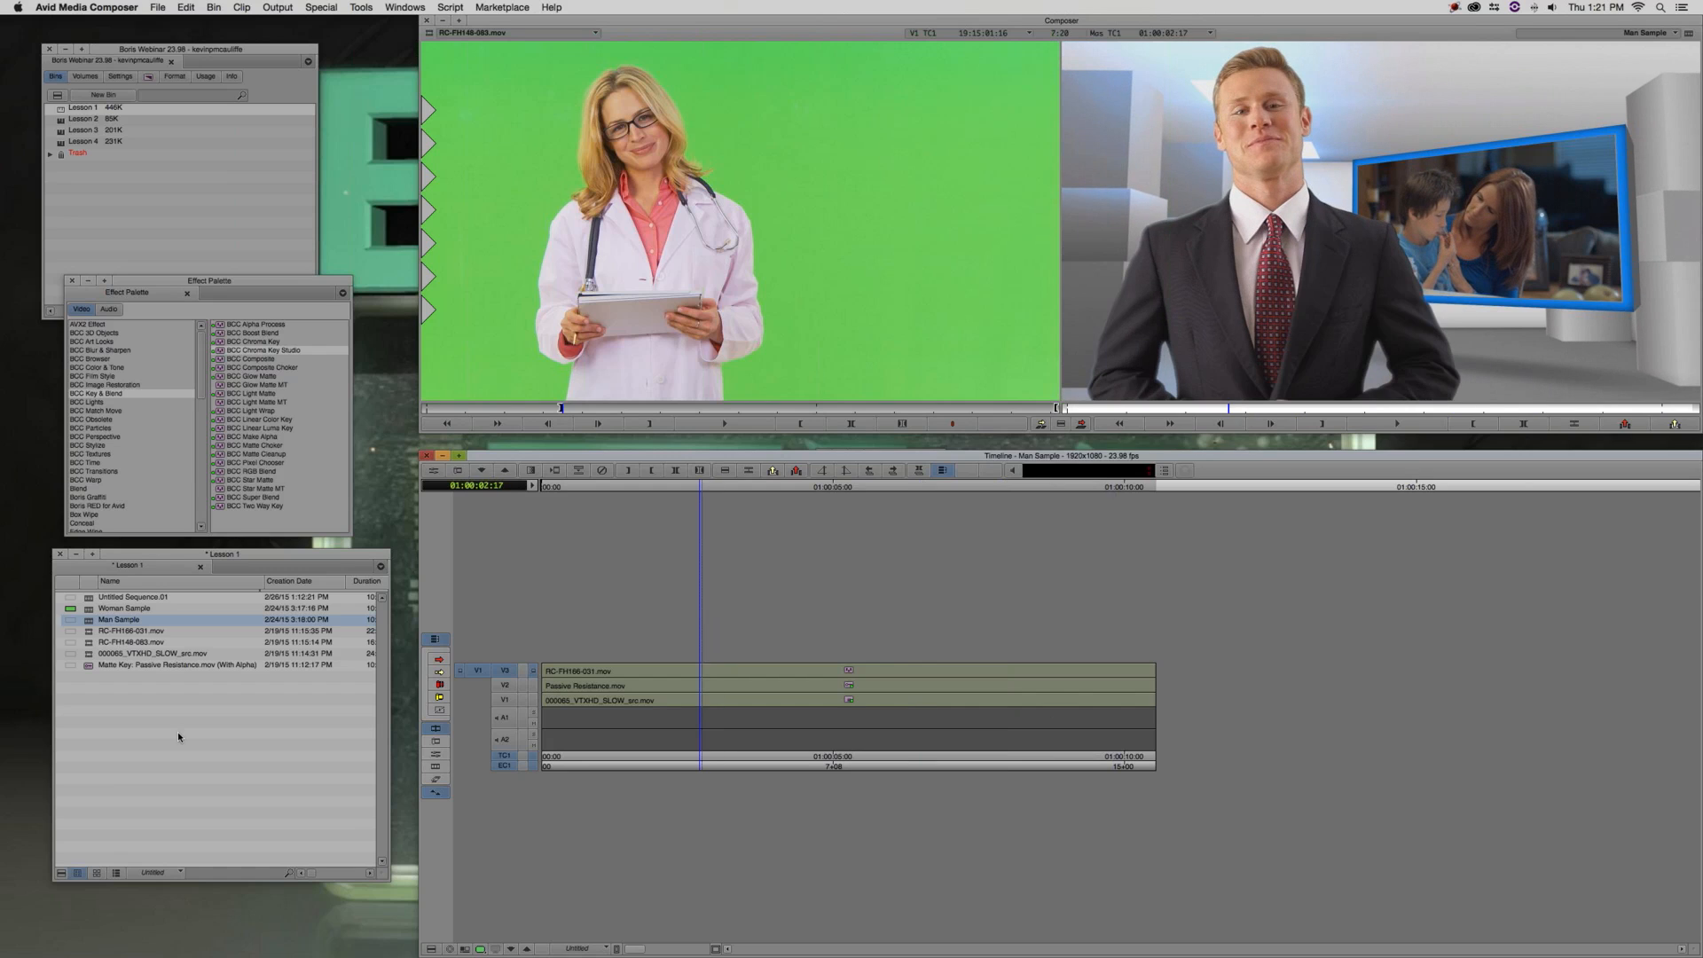
Close the Lesson 1 bin and the Effect Palette, open the Lesson 2 bin and load the Film Noir sequence
click(178, 733)
click(61, 554)
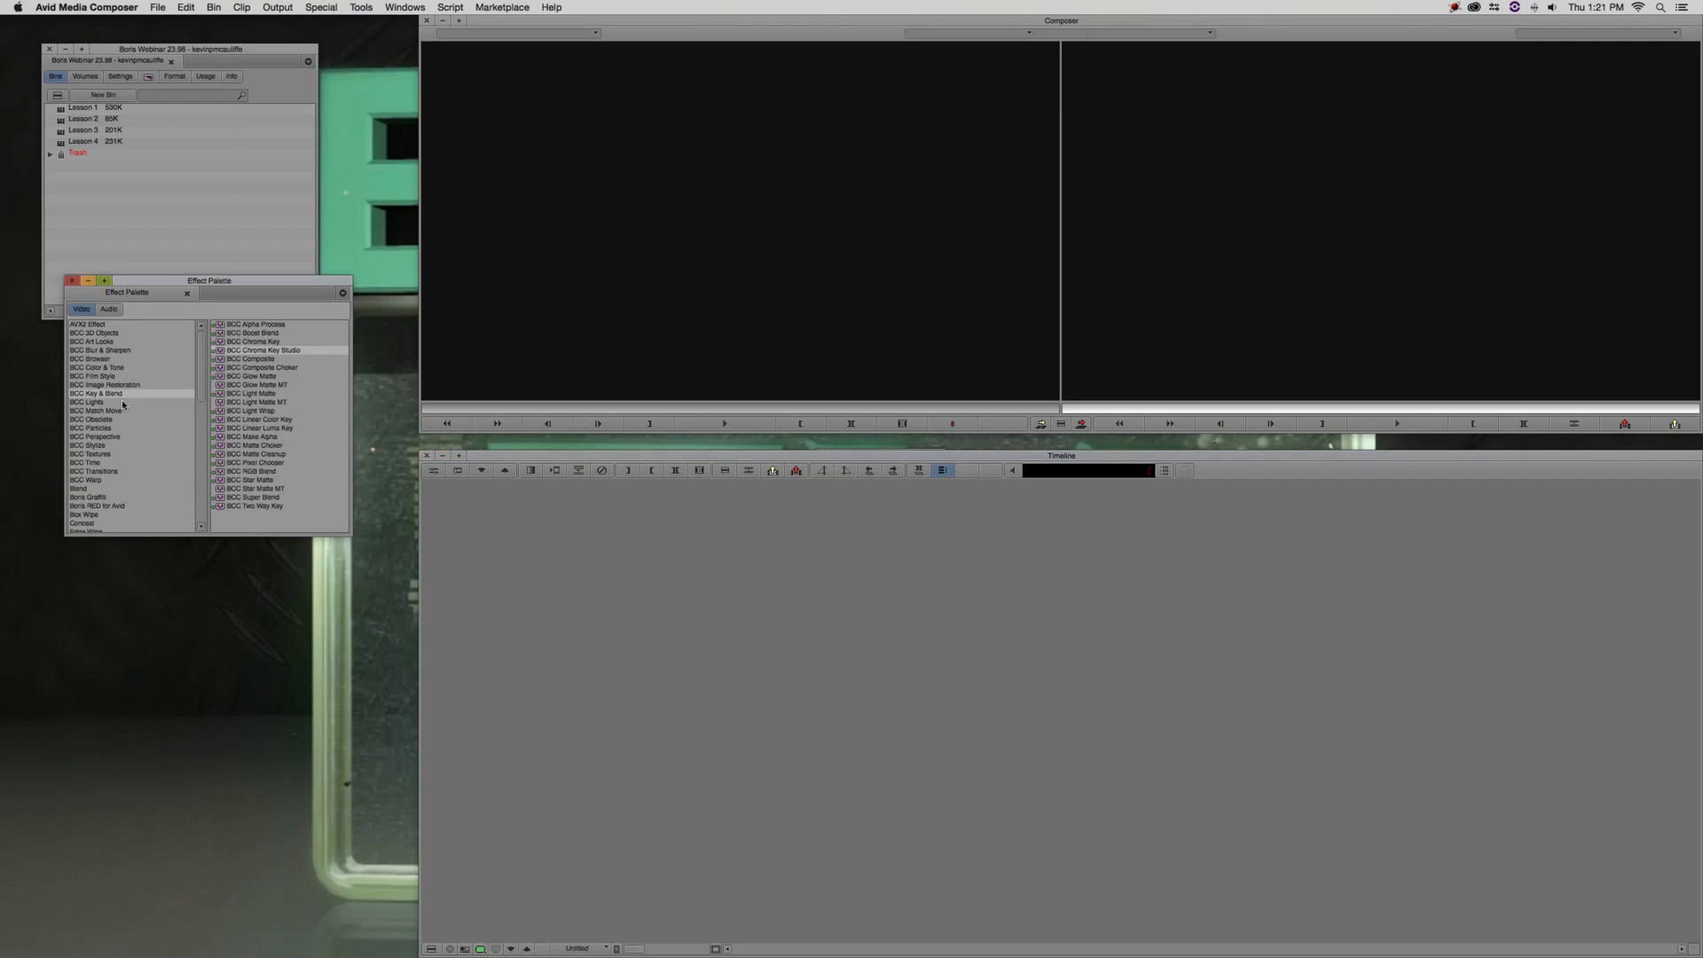
click(84, 280)
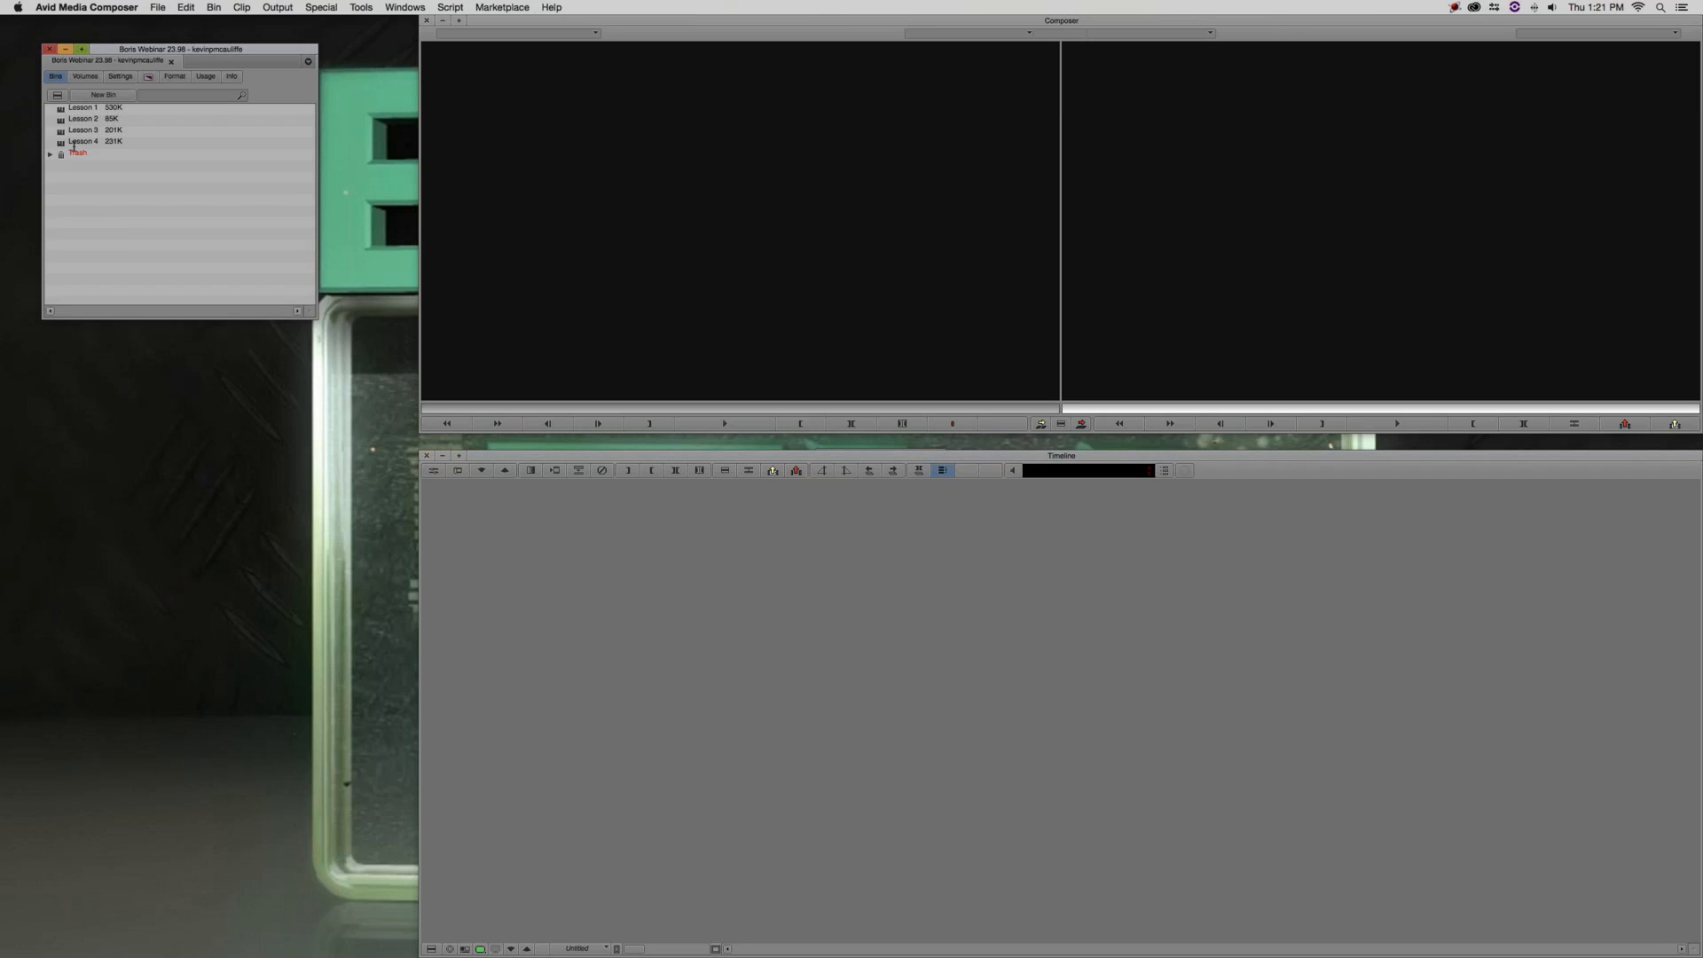
double_click(78, 119)
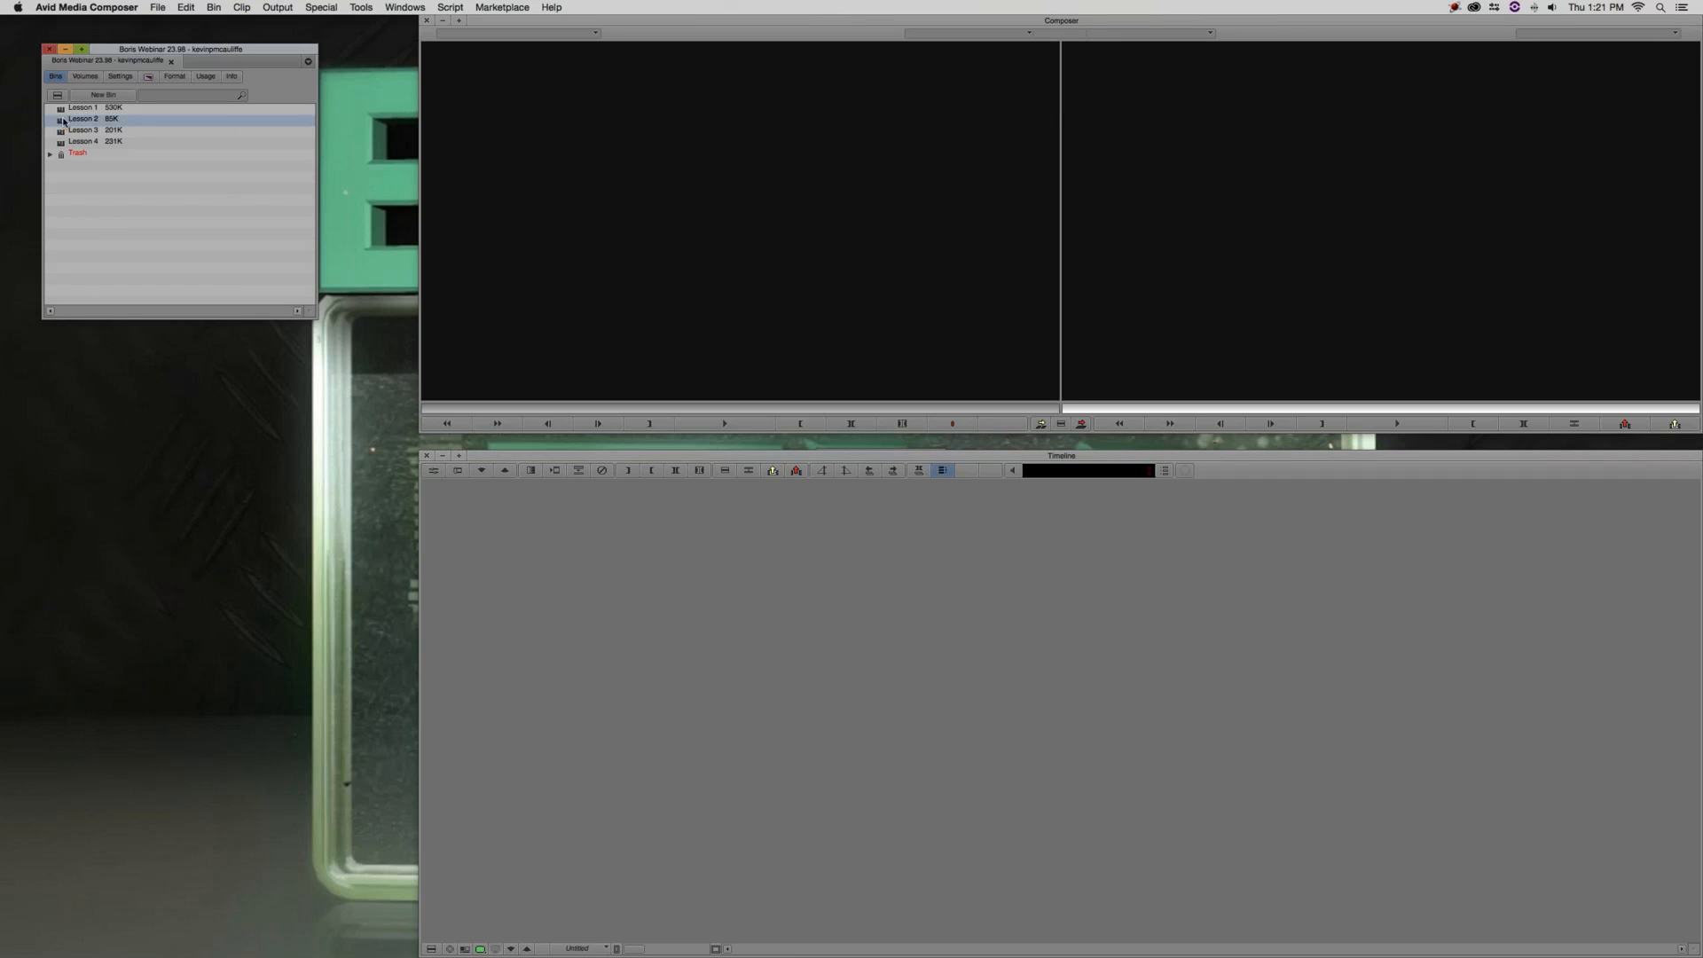
drag(140, 536, 192, 353)
click(103, 403)
double_click(103, 406)
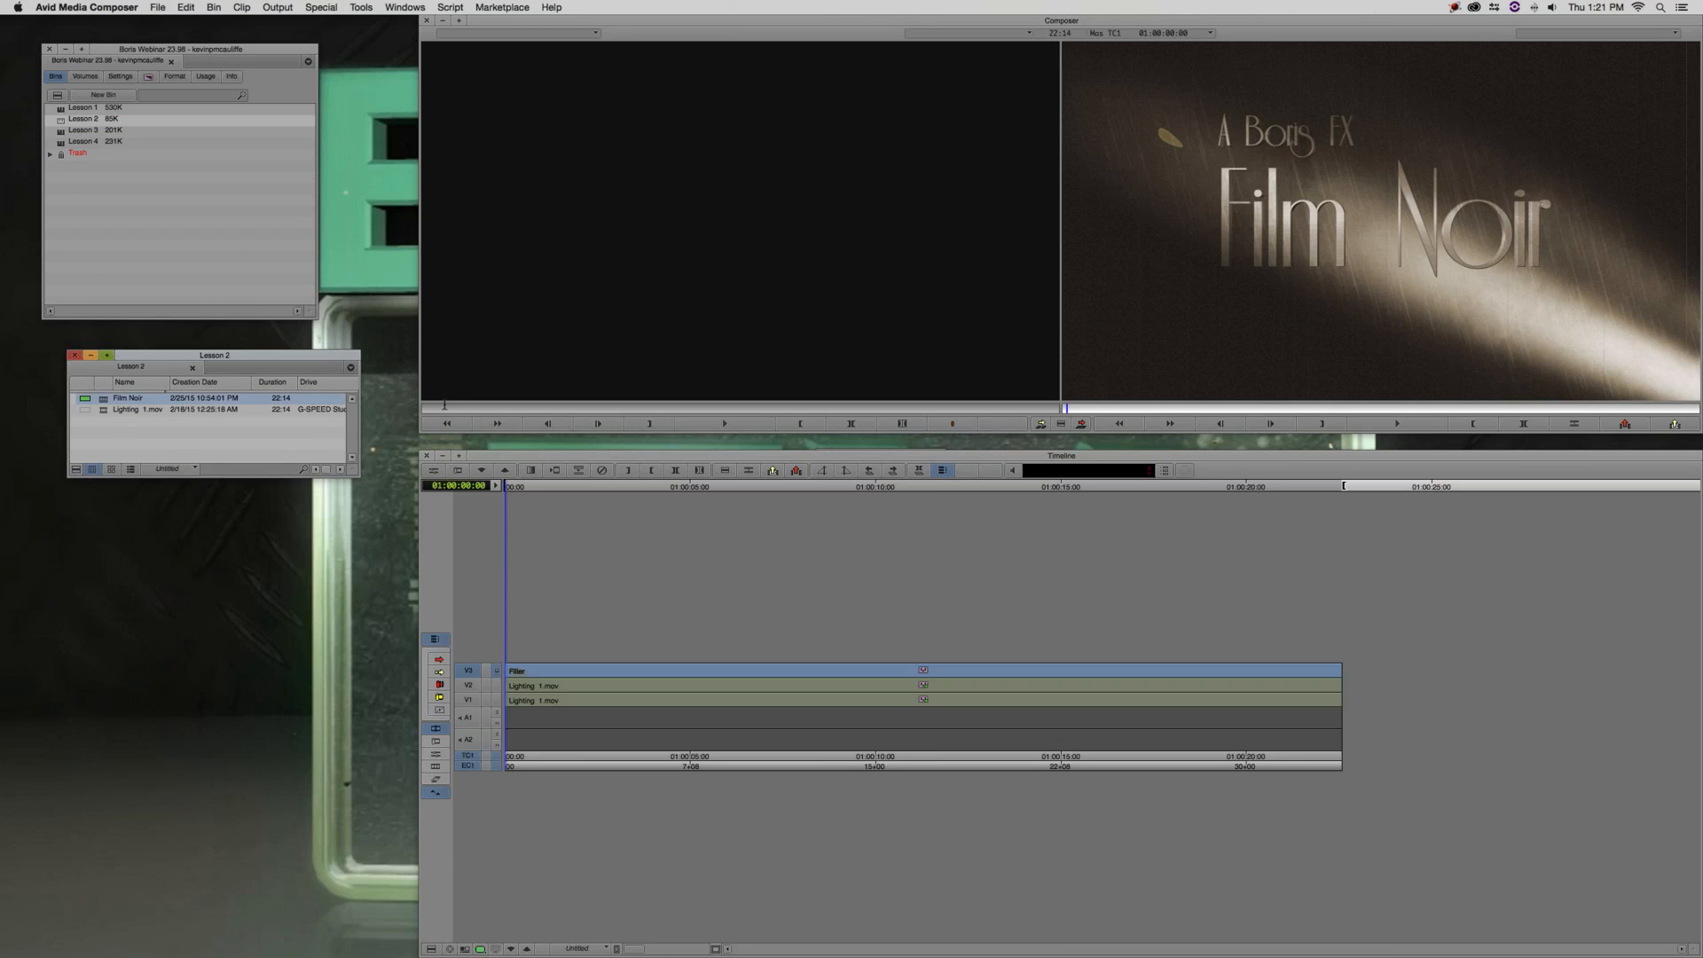
Review the Film Noir sequence at 01:00:09:23, comparing the picture monitored from V2 with the full V3 result
drag(1173, 409, 1416, 408)
click(876, 725)
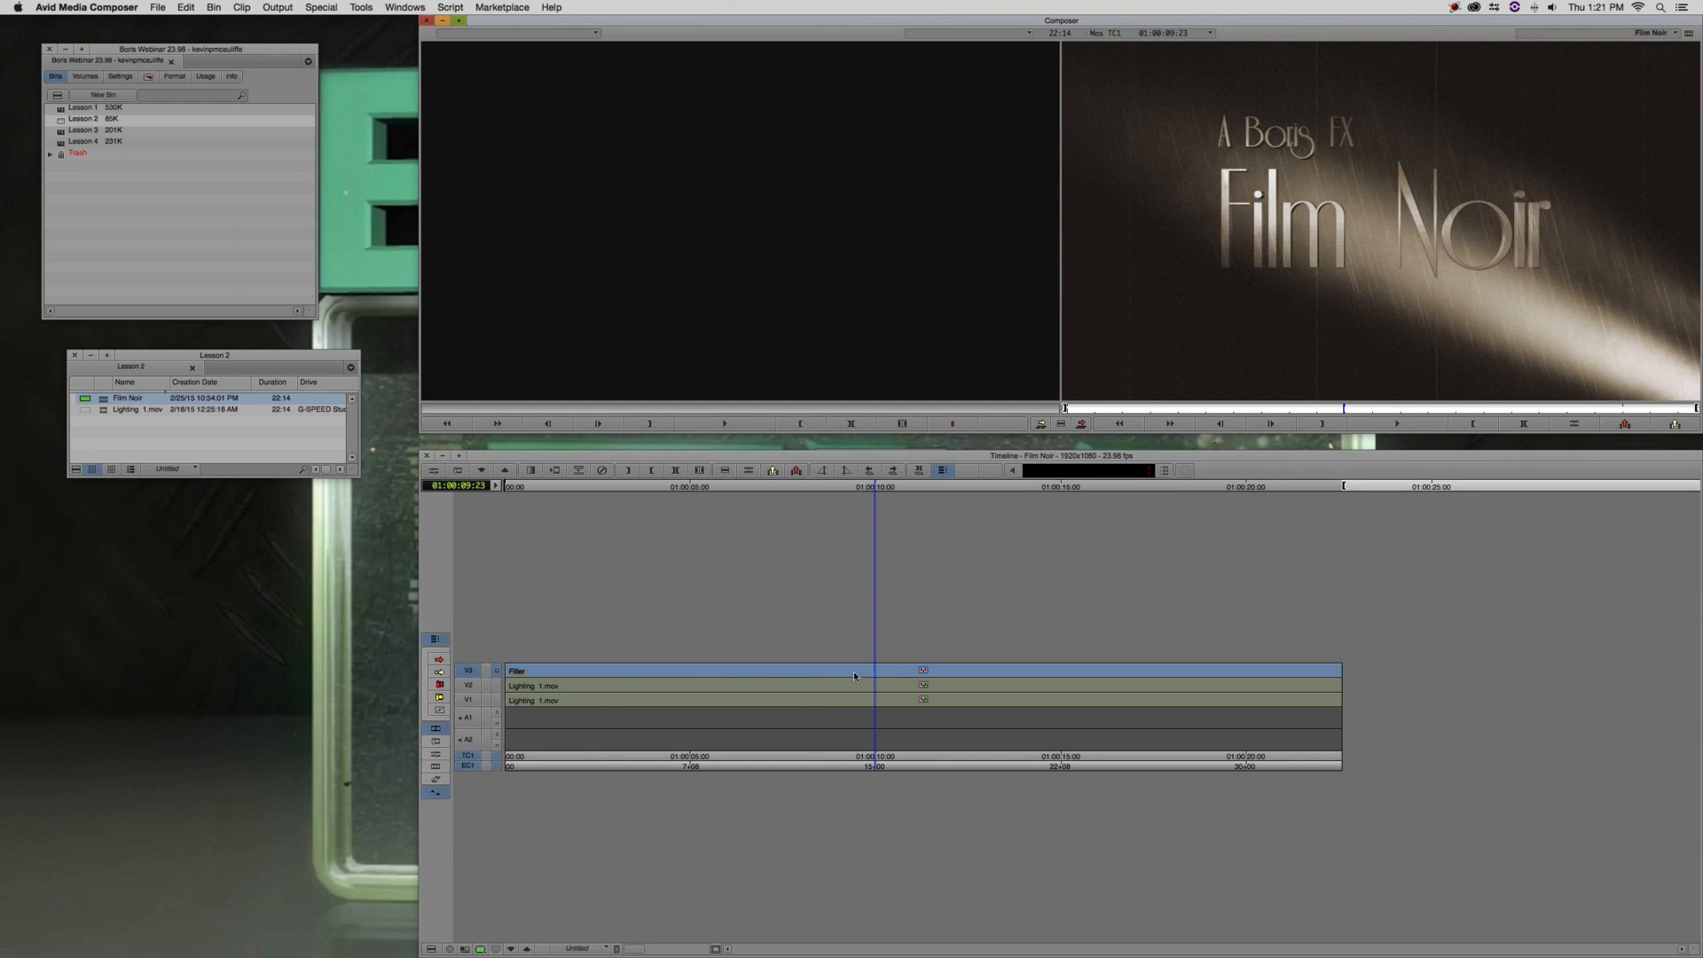
click(495, 688)
click(494, 687)
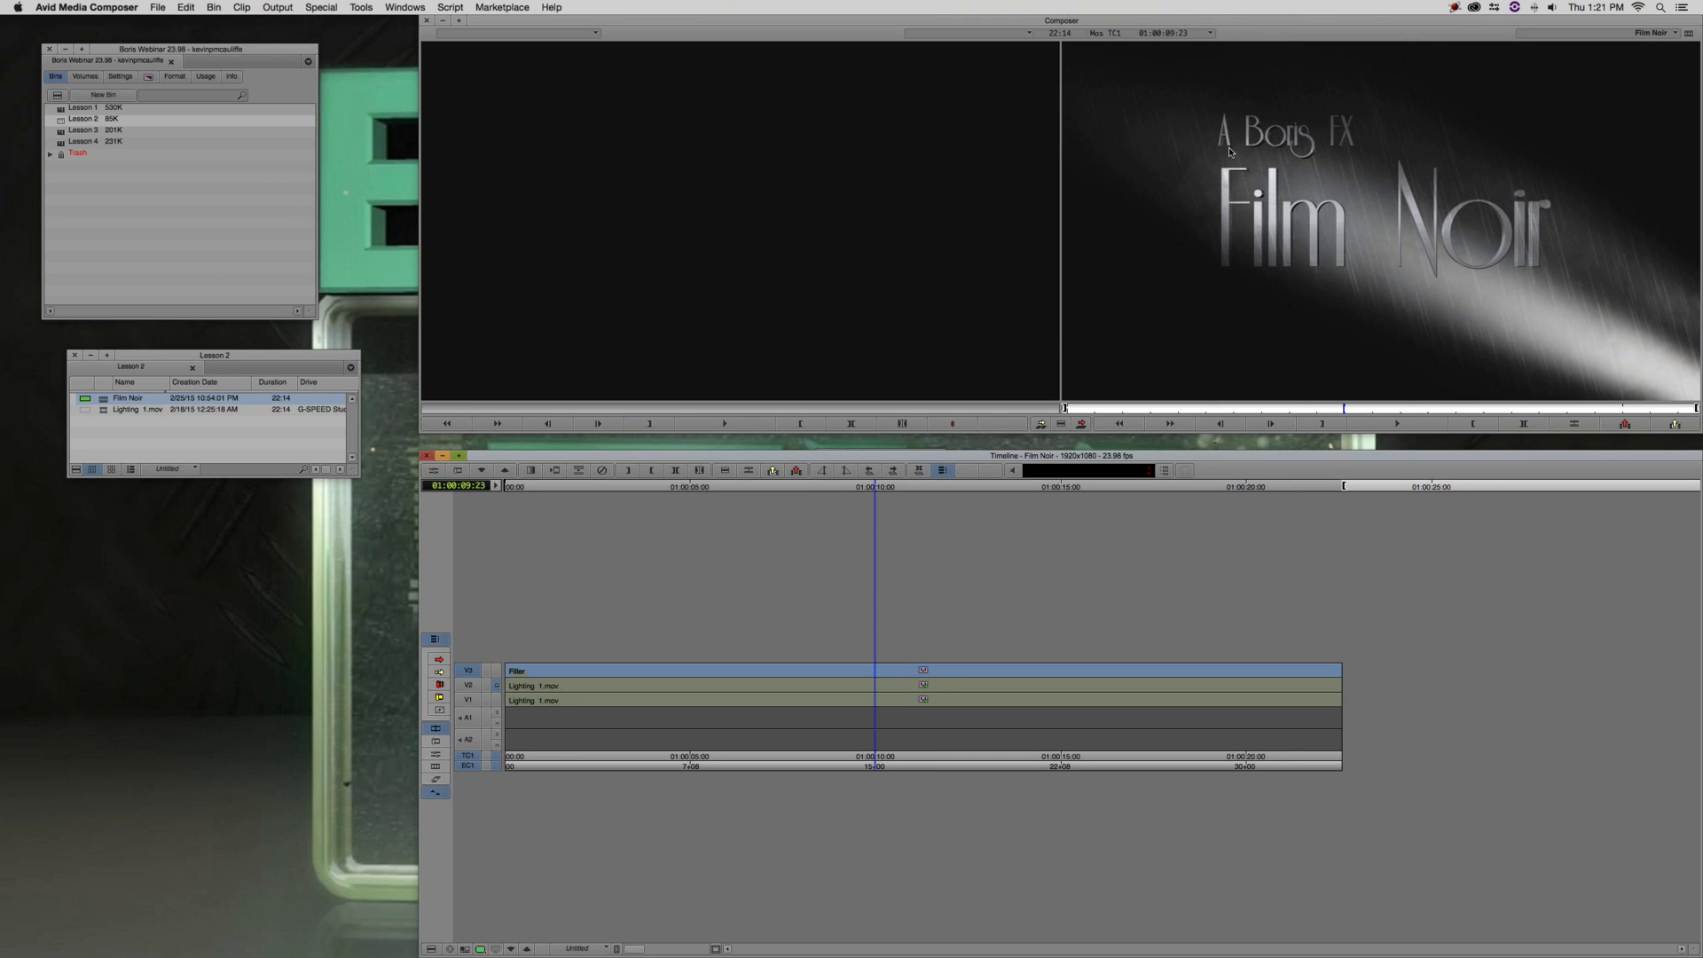
click(497, 671)
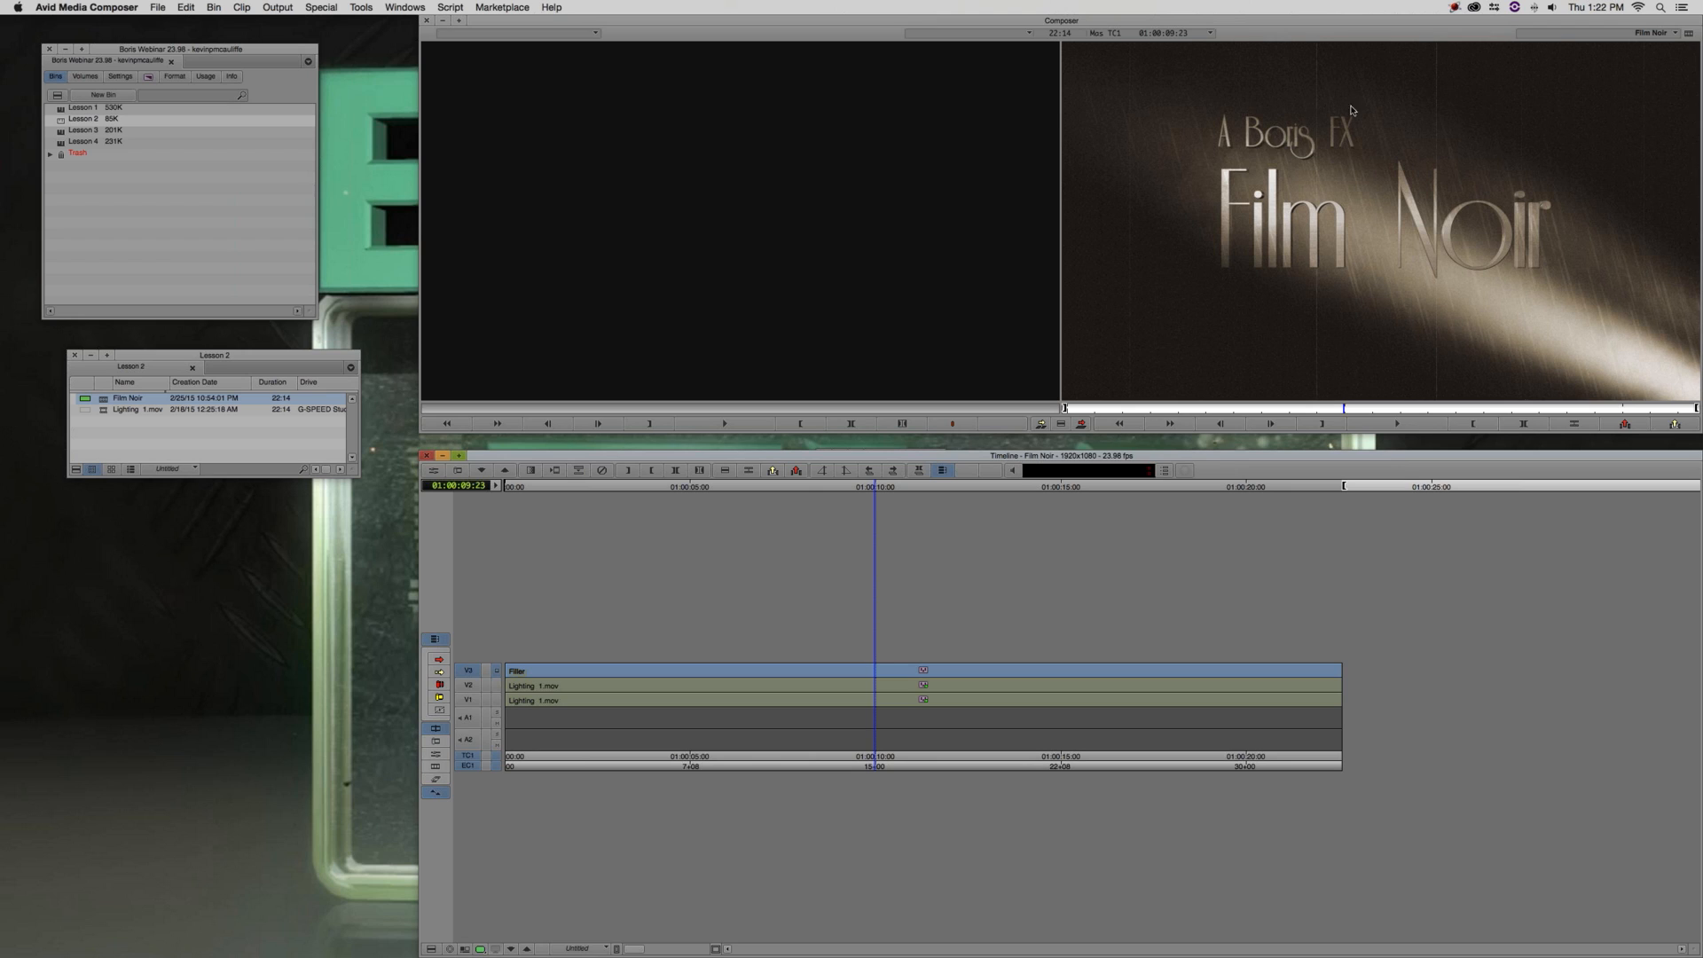
Clear the Film Noir sequence from the record monitor and load Lighting 1.mov as the source clip
click(1664, 33)
click(1660, 59)
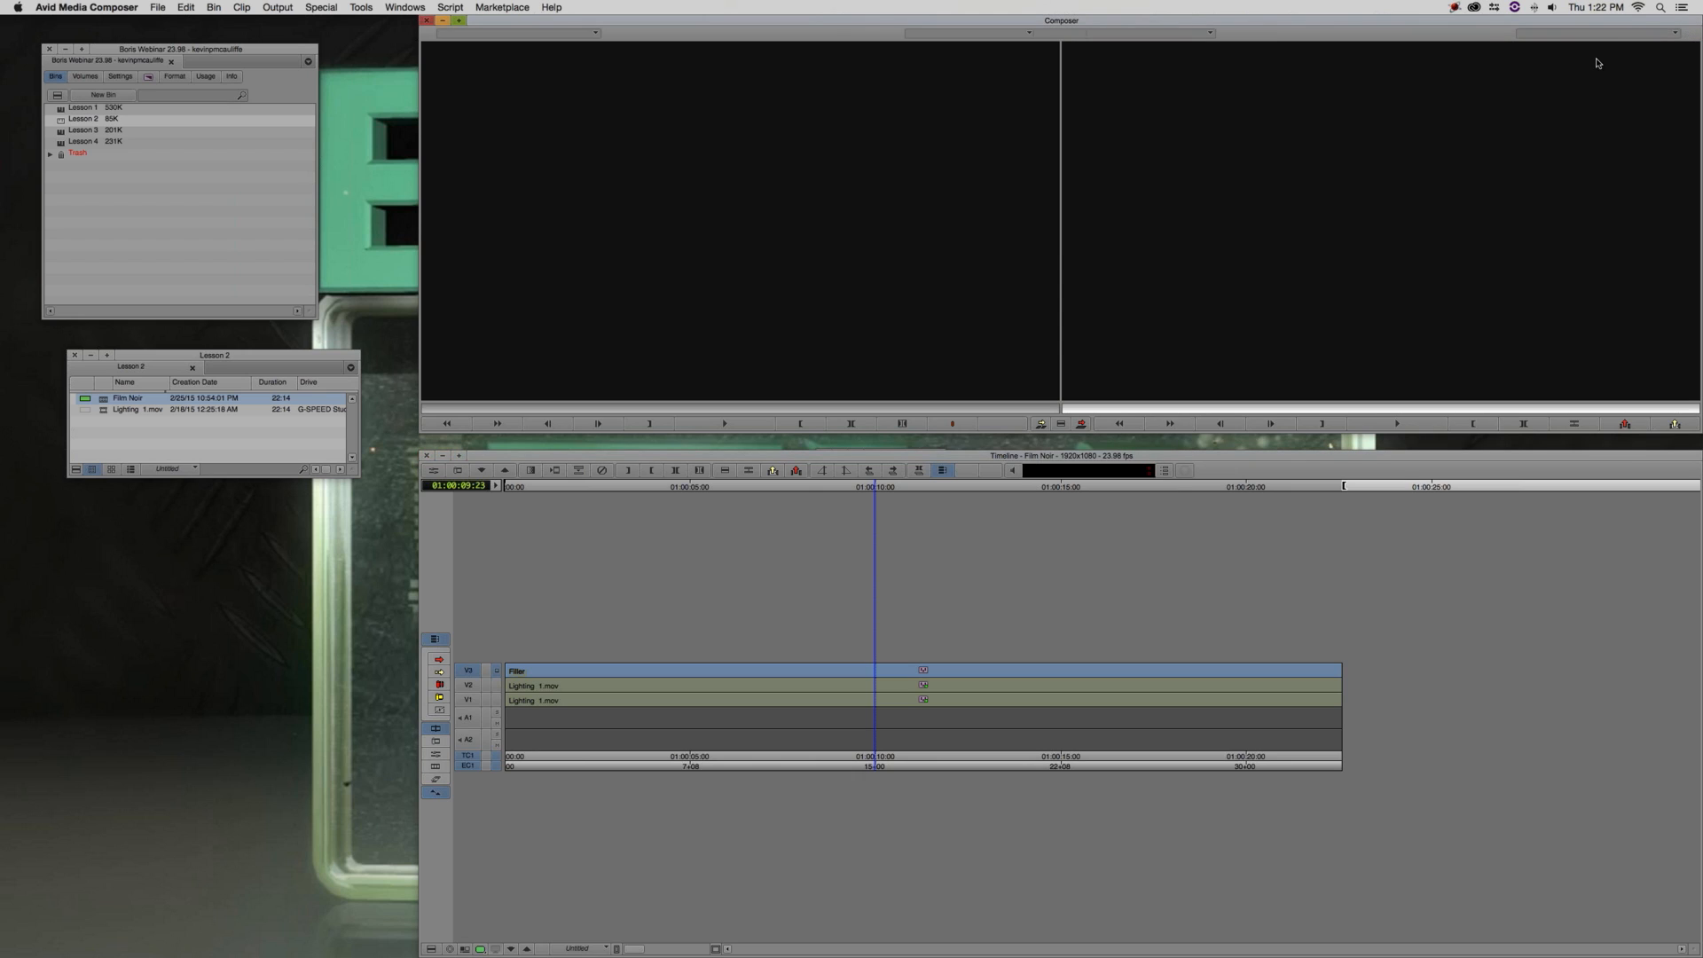
drag(81, 413, 661, 303)
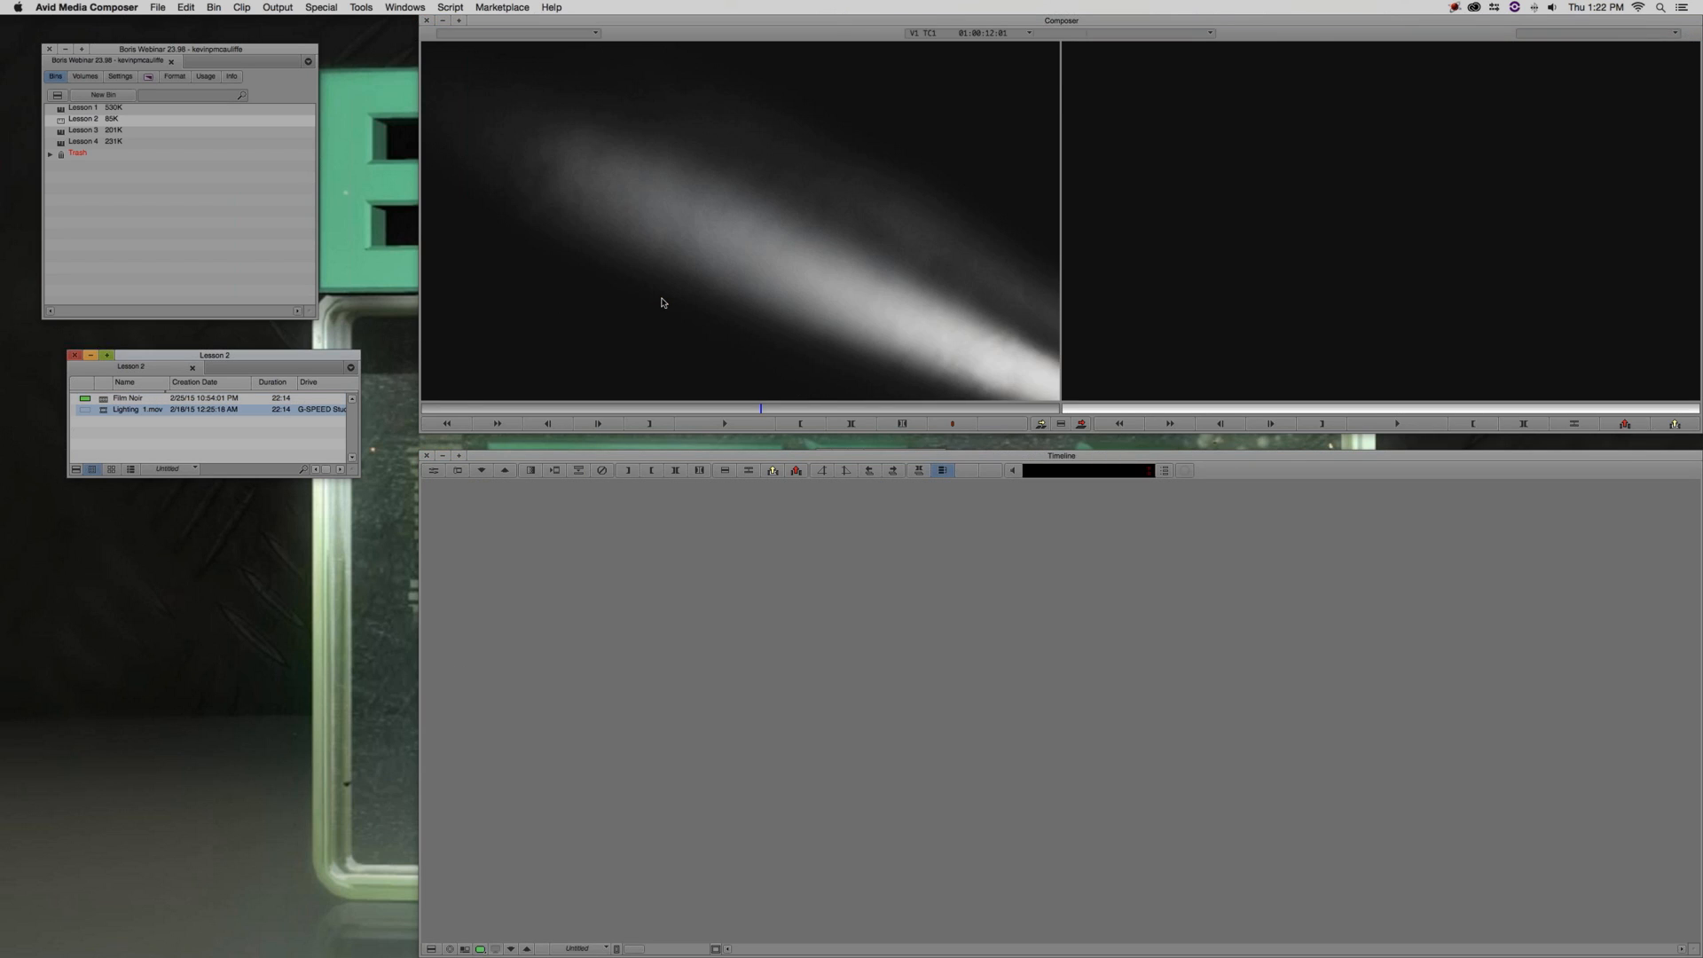
click(1689, 70)
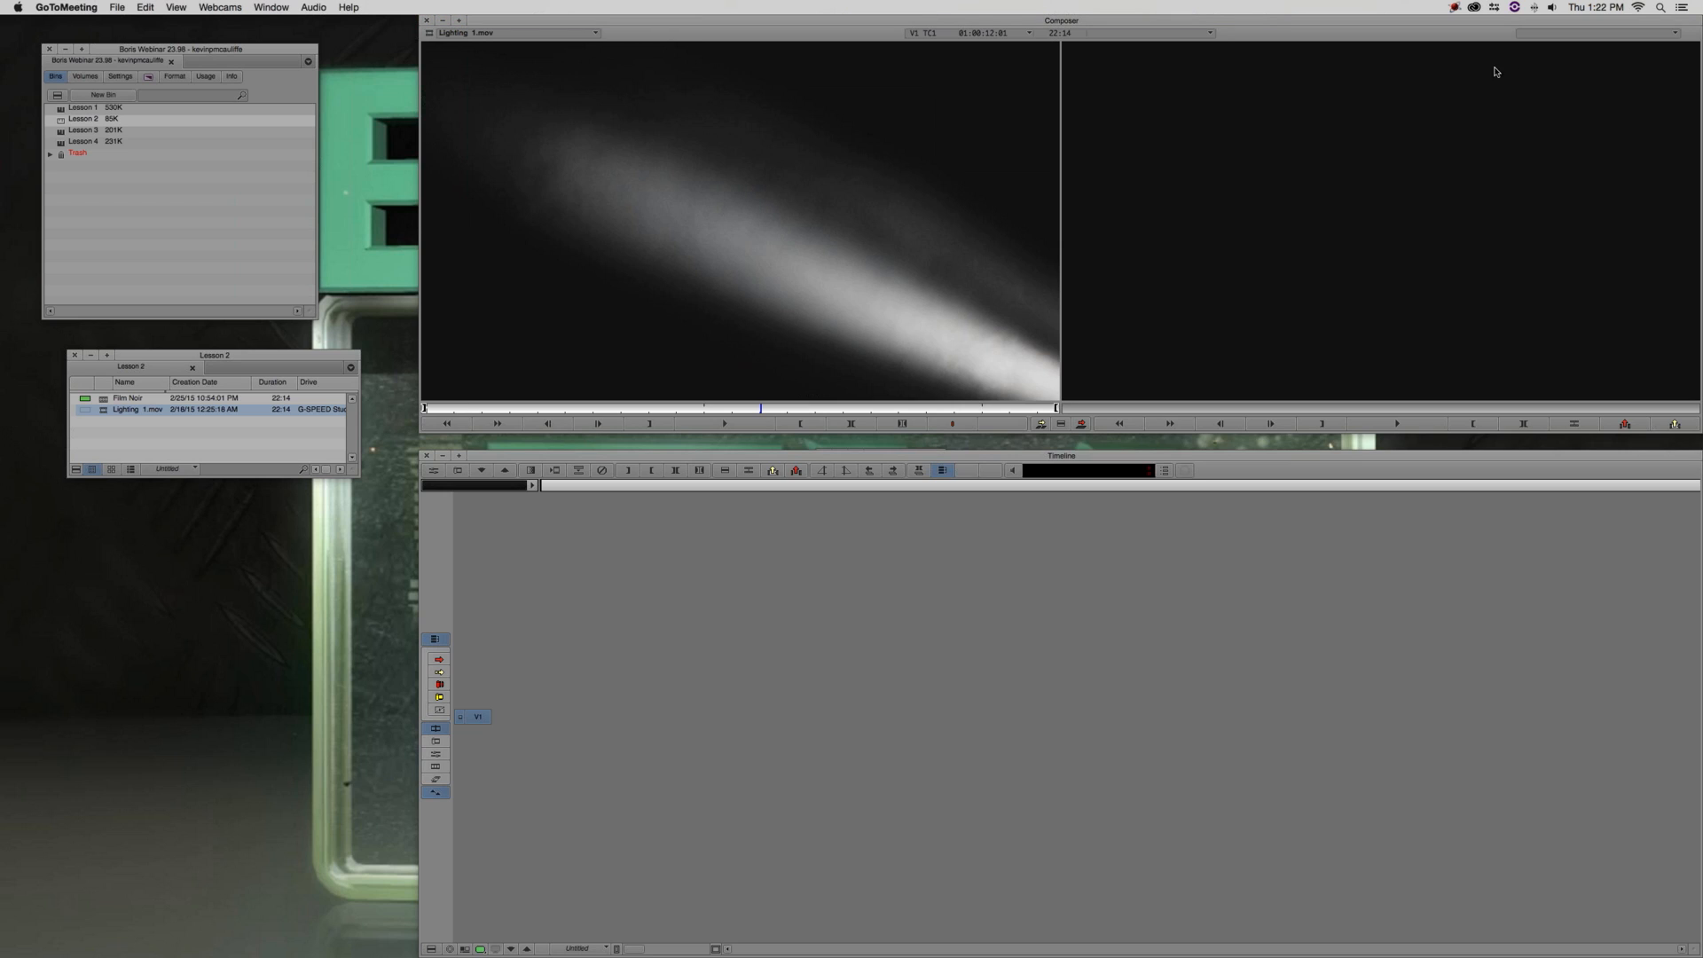
click(789, 312)
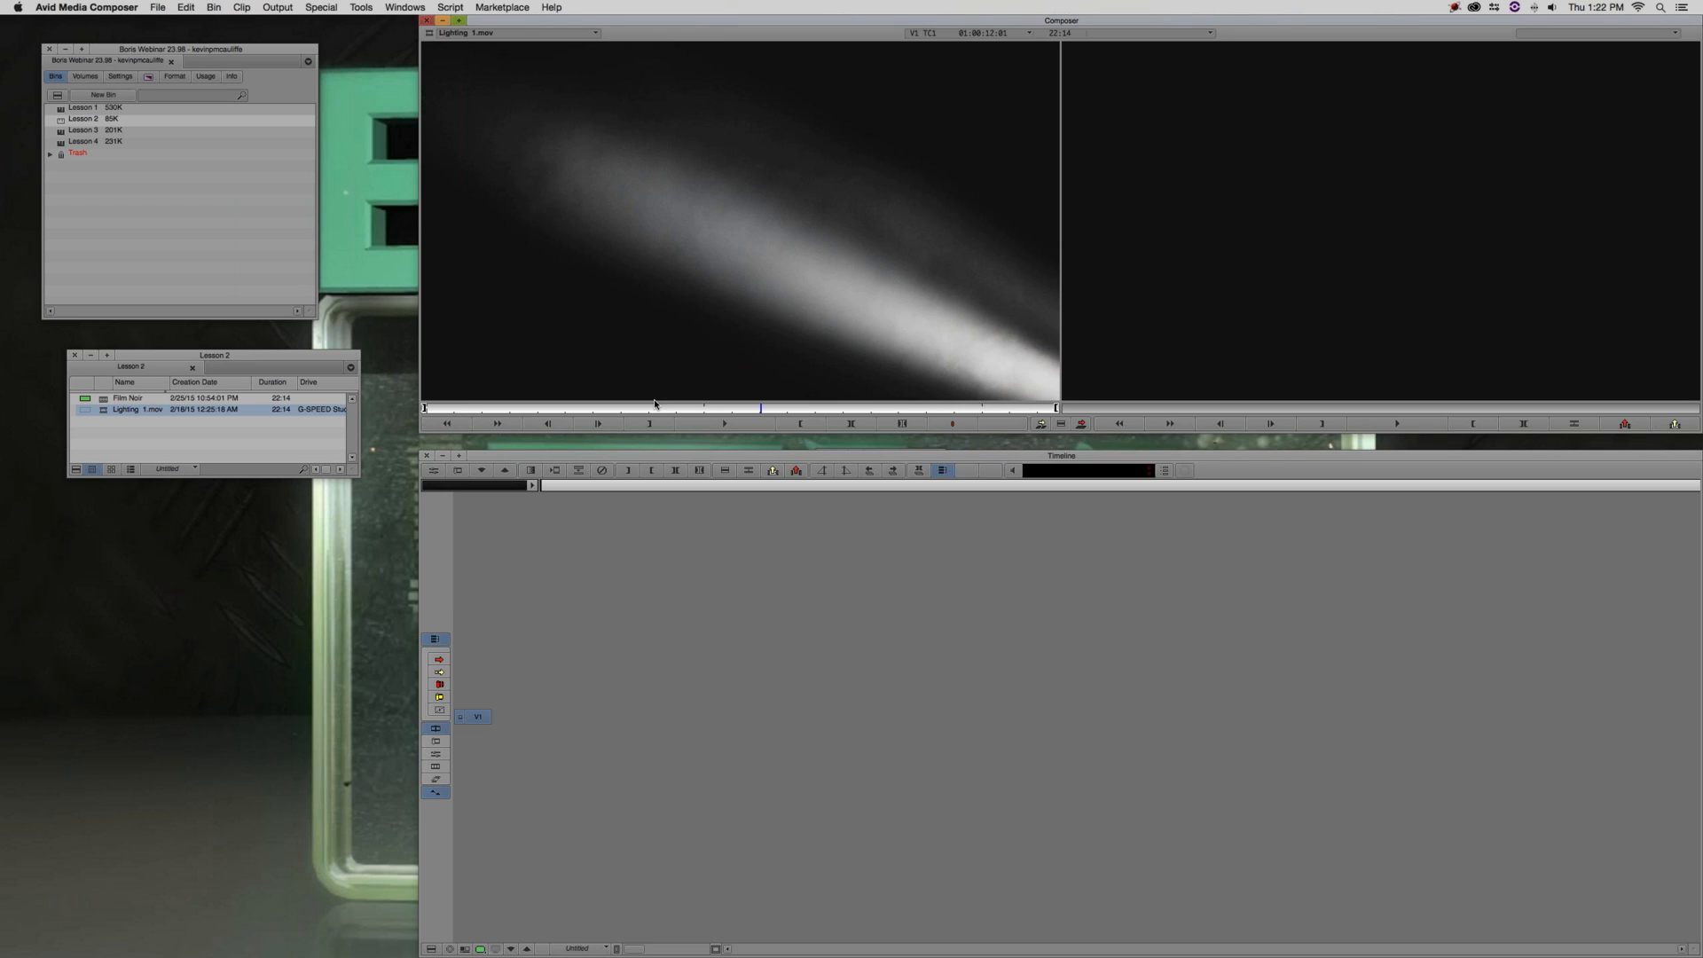
Preview the Lighting 1.mov footage and edit the whole clip into a new sequence in the Lesson 2 bin
mouse_move(611, 416)
mouse_down()
mouse_move(626, 408)
mouse_move(463, 409)
mouse_move(642, 384)
mouse_move(1007, 410)
mouse_move(565, 427)
mouse_move(641, 410)
mouse_up()
drag(709, 410, 913, 408)
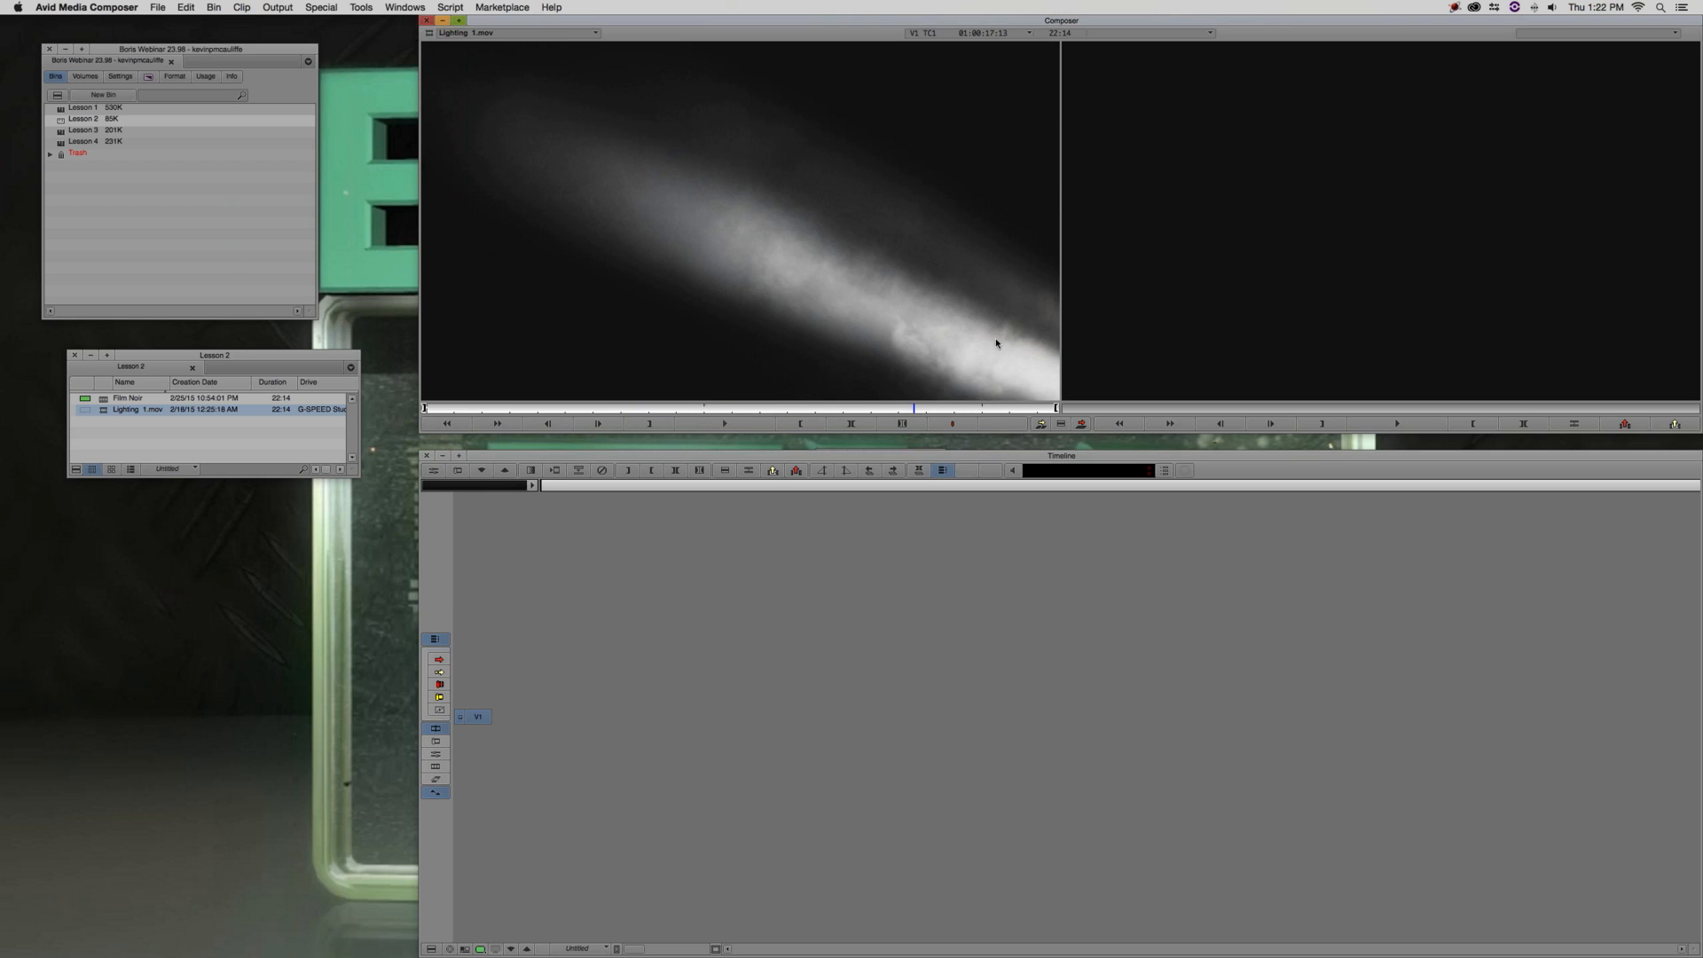
key(v)
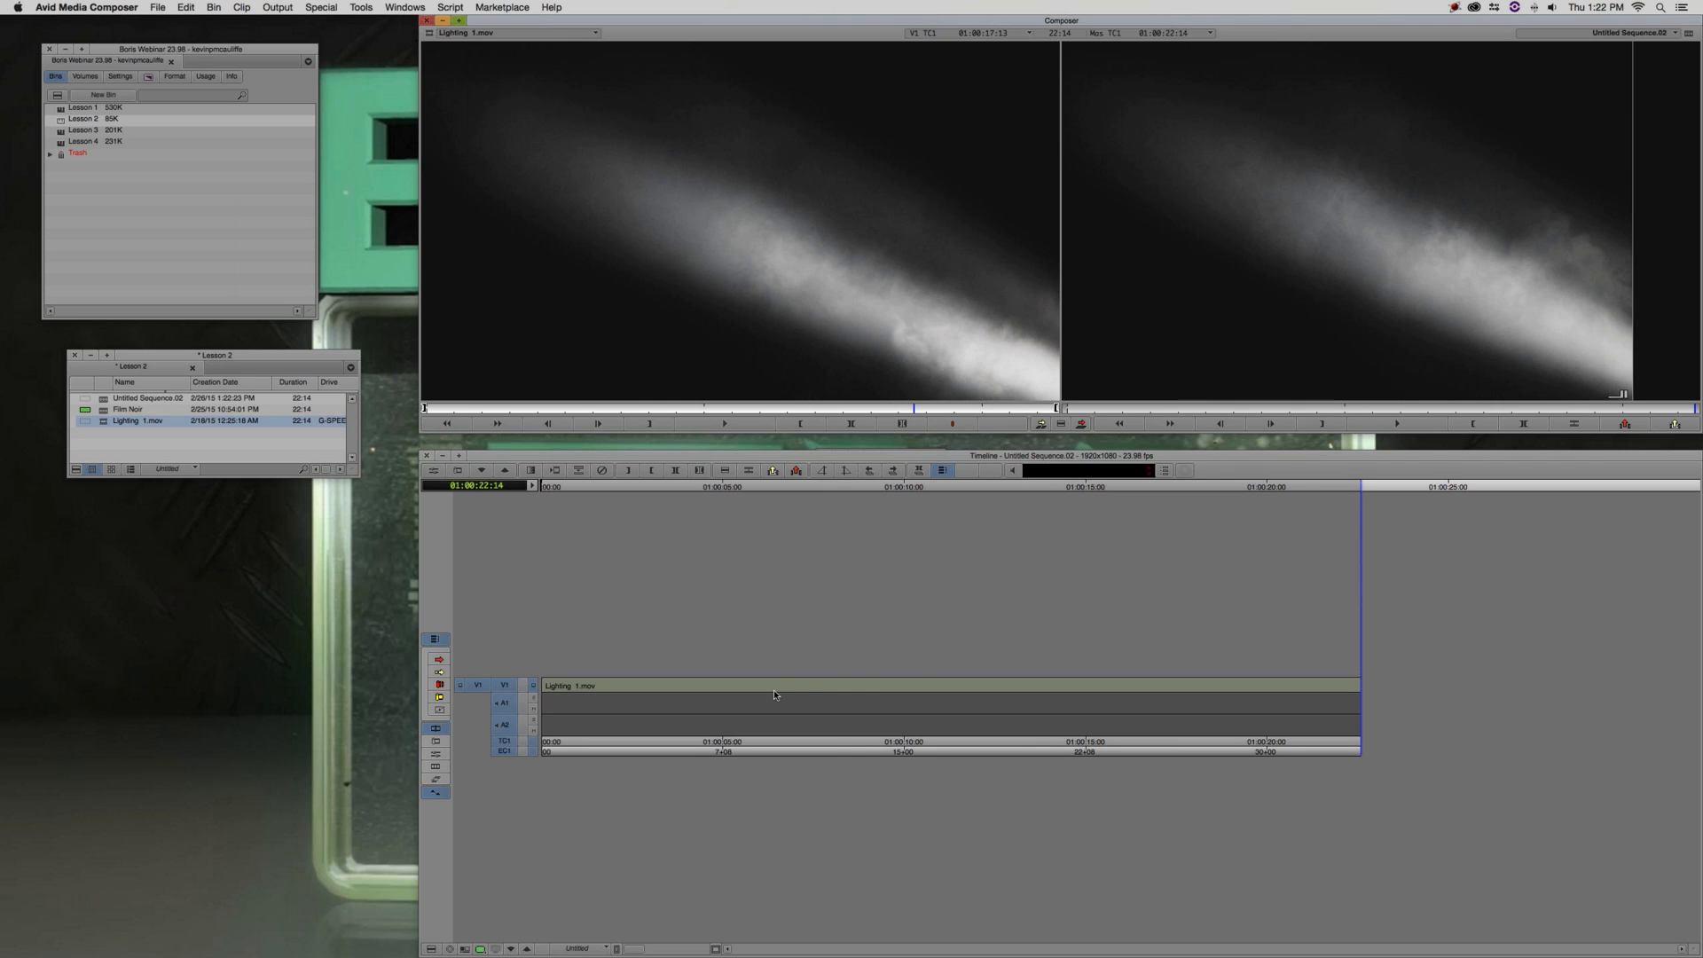
Apply BCC Rain from the BCC Particles category to the Lighting 1.mov clip with the position at 01:00:12:04
drag(900, 693, 975, 675)
key(super+8)
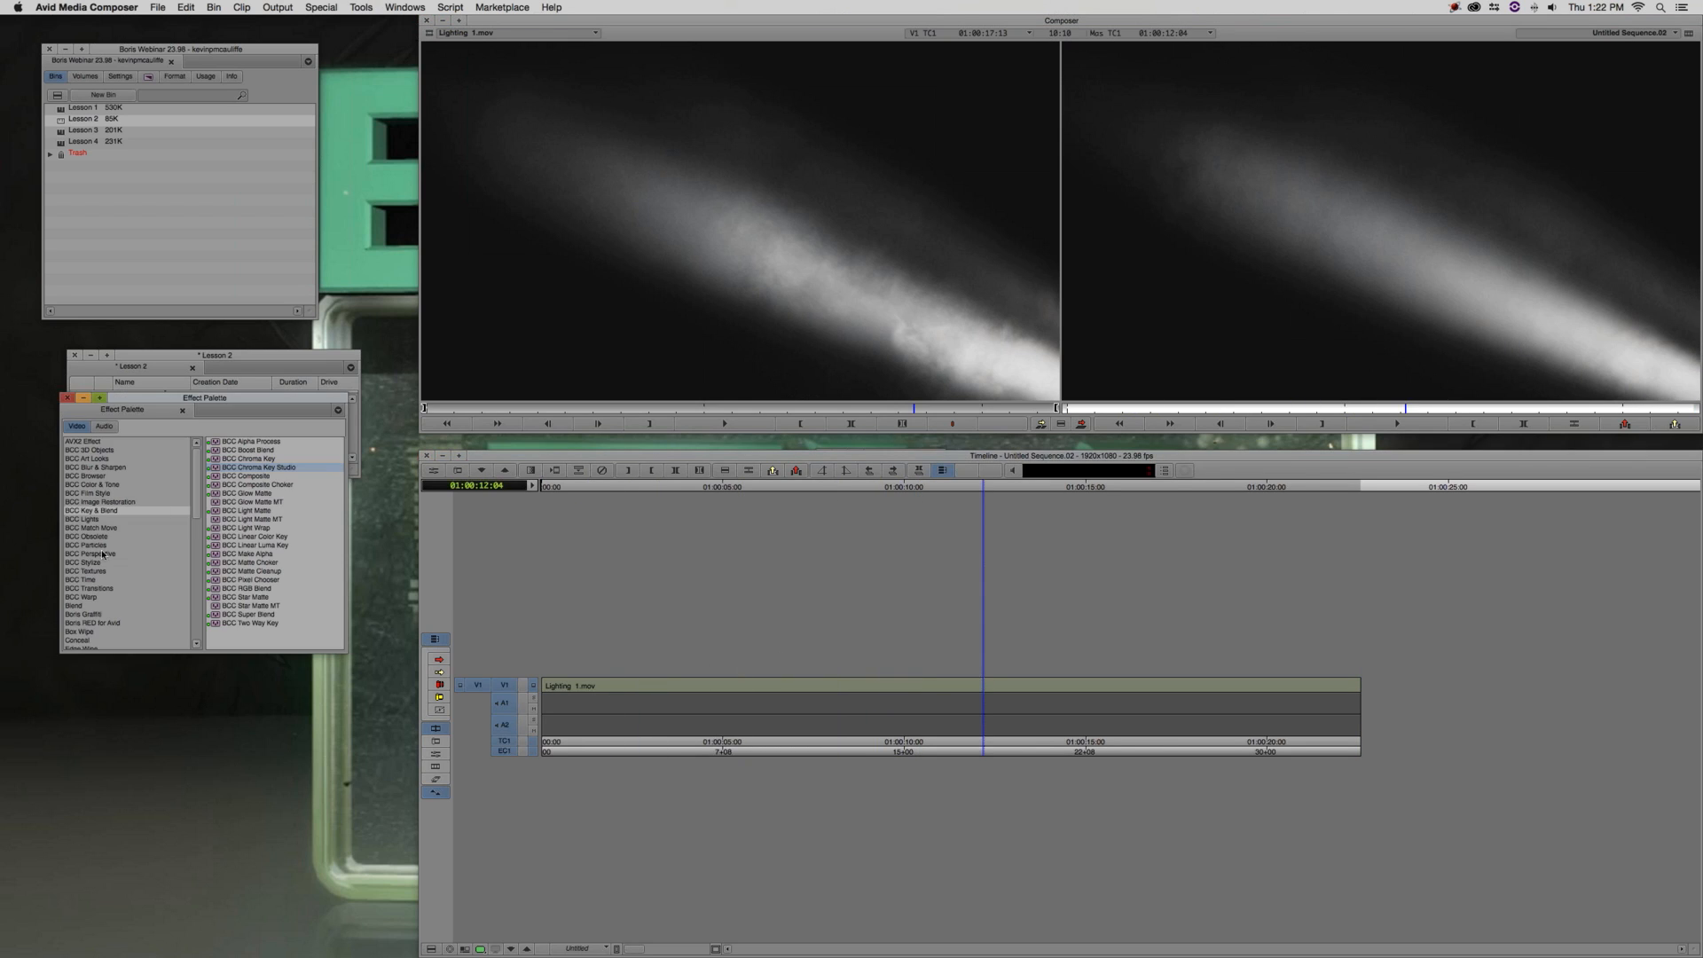
click(106, 545)
drag(182, 413, 205, 375)
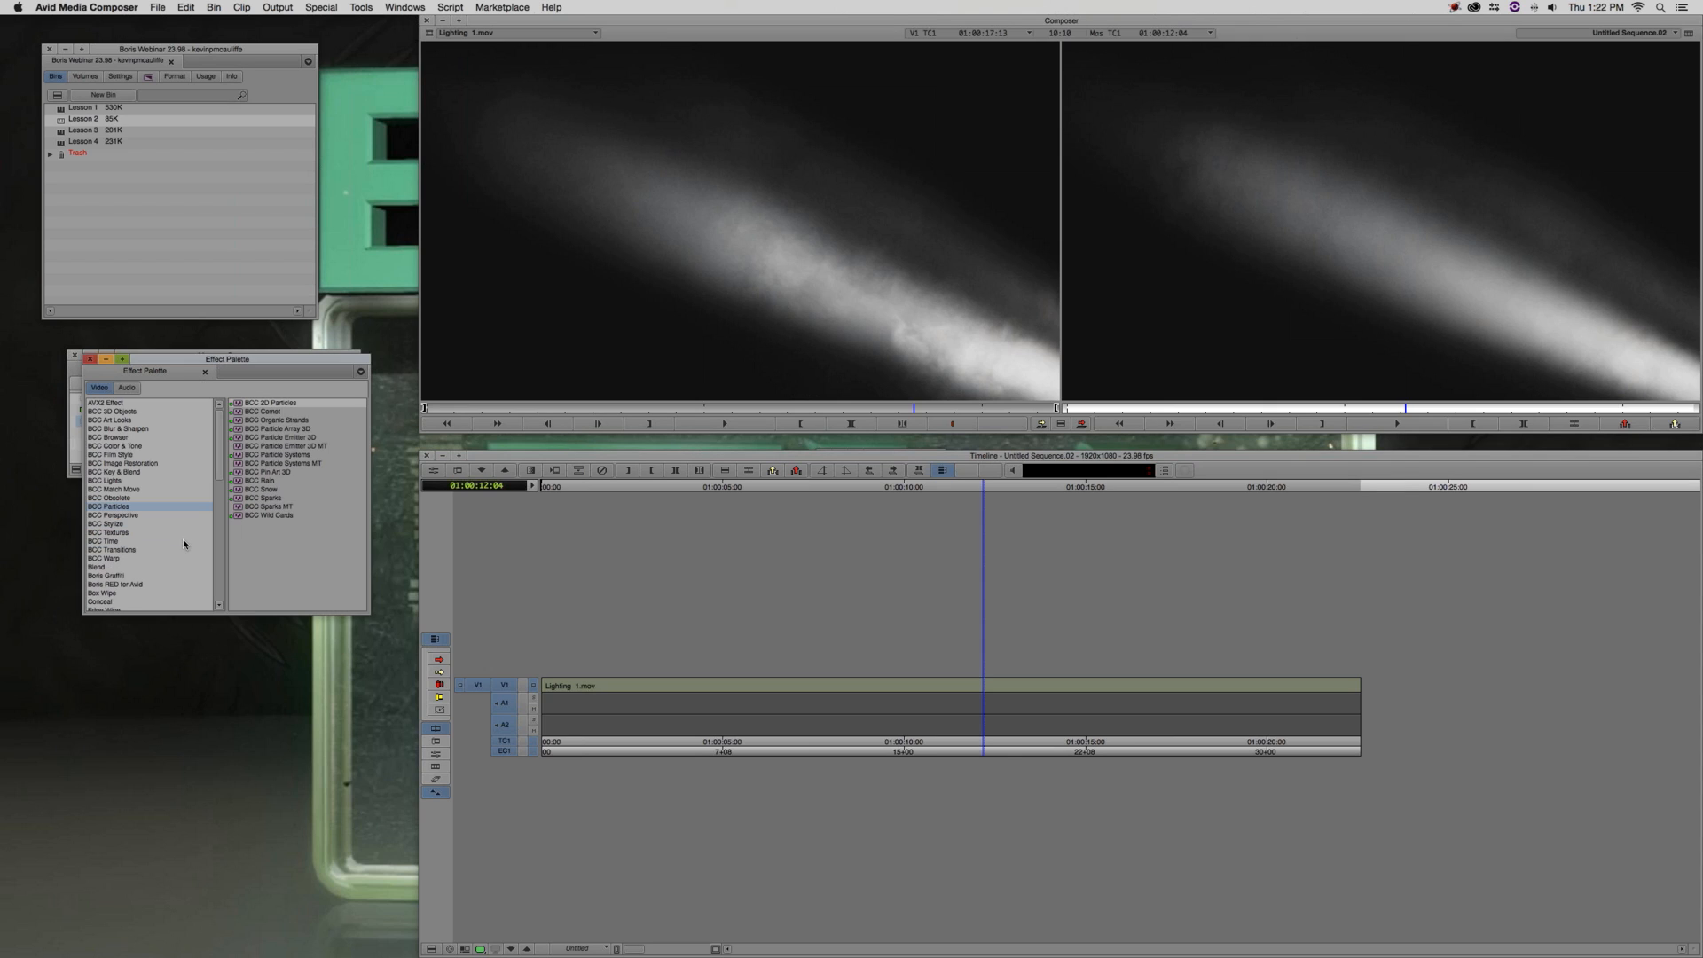
click(254, 479)
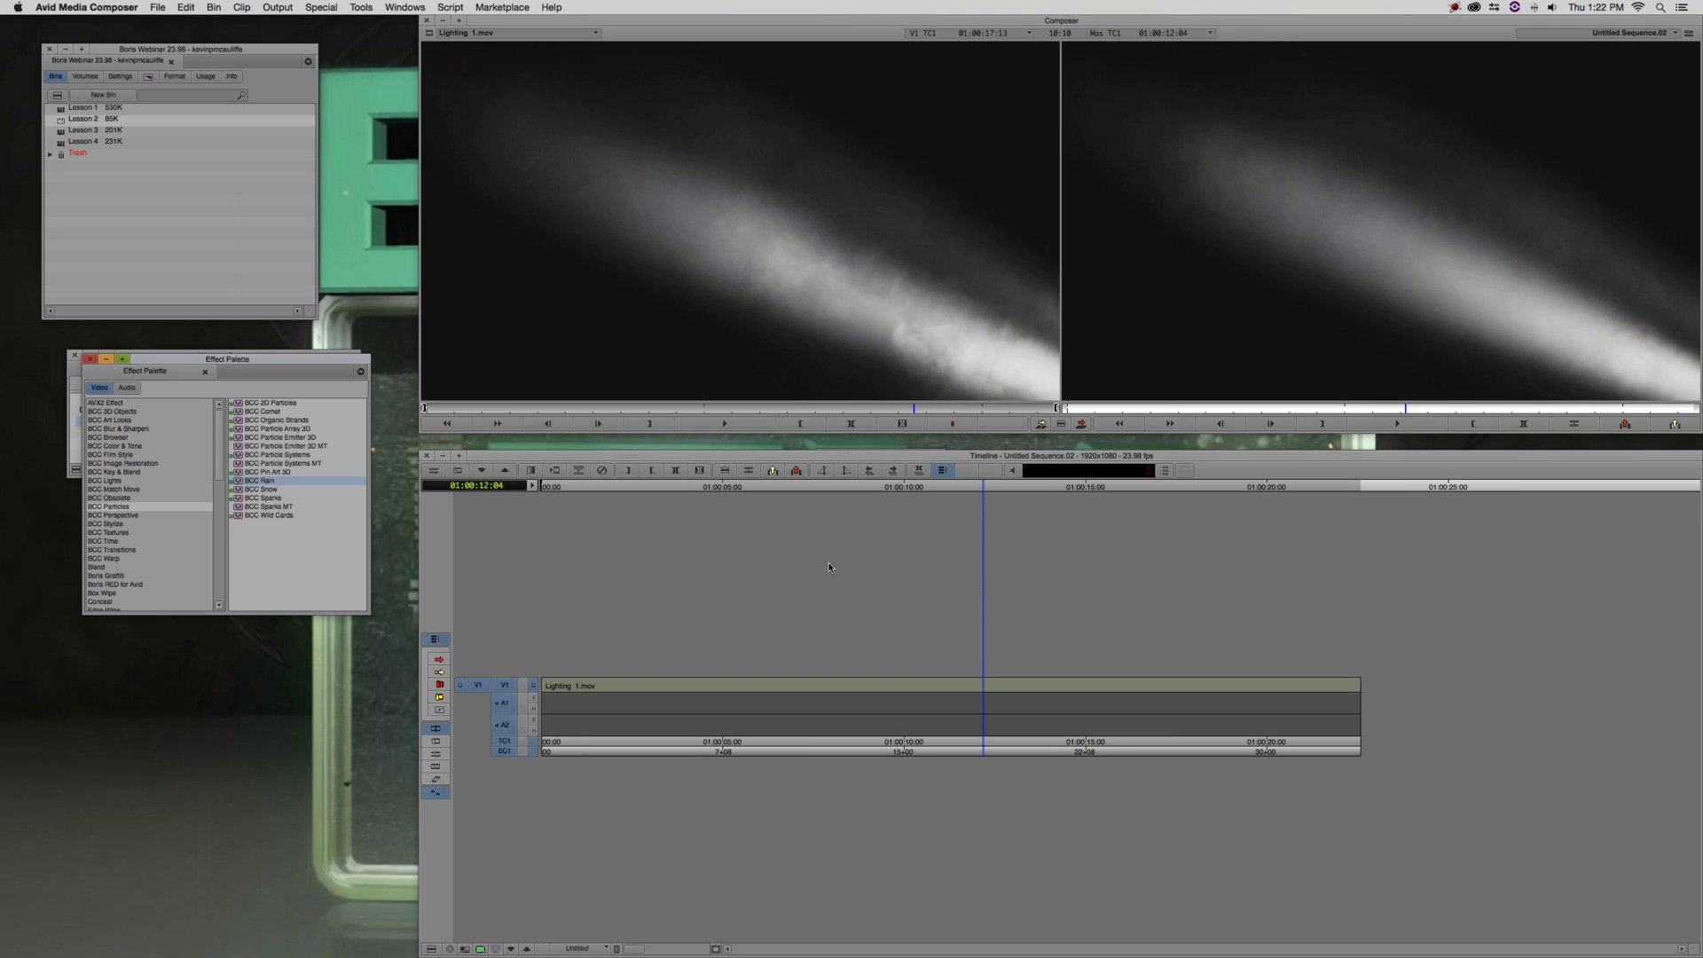
drag(946, 677, 942, 679)
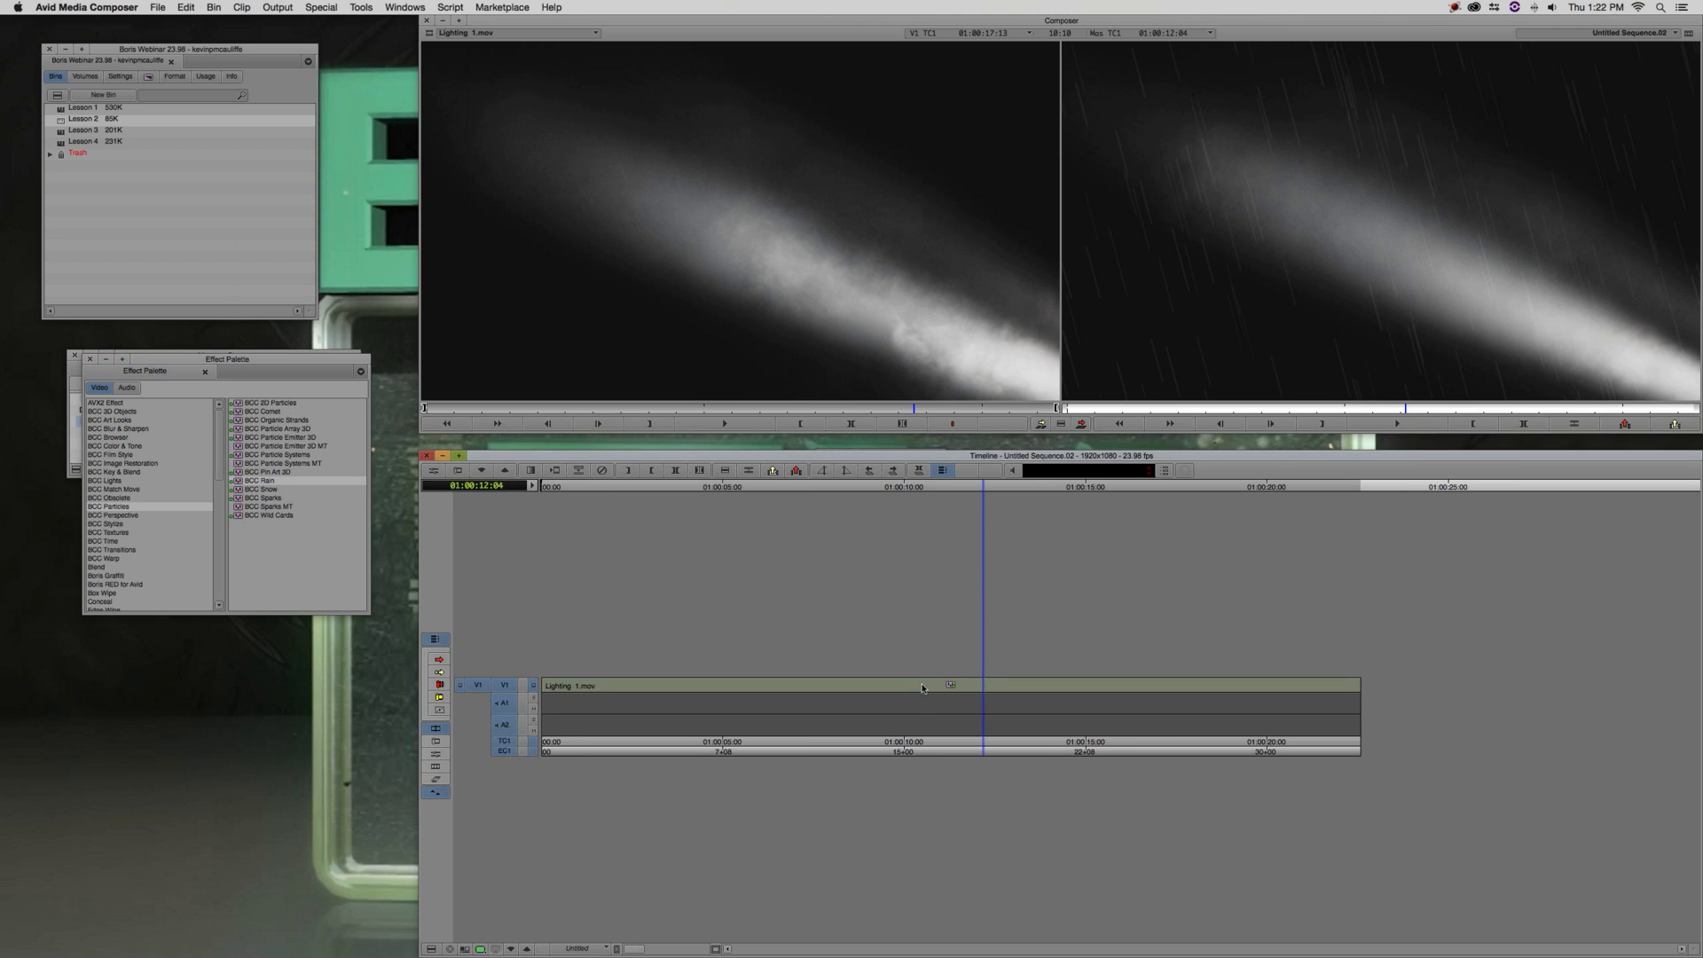
Preview the BCC Rain effect at several points along the Lighting 1.mov clip, ending at 01:00:11:12
click(922, 688)
click(878, 690)
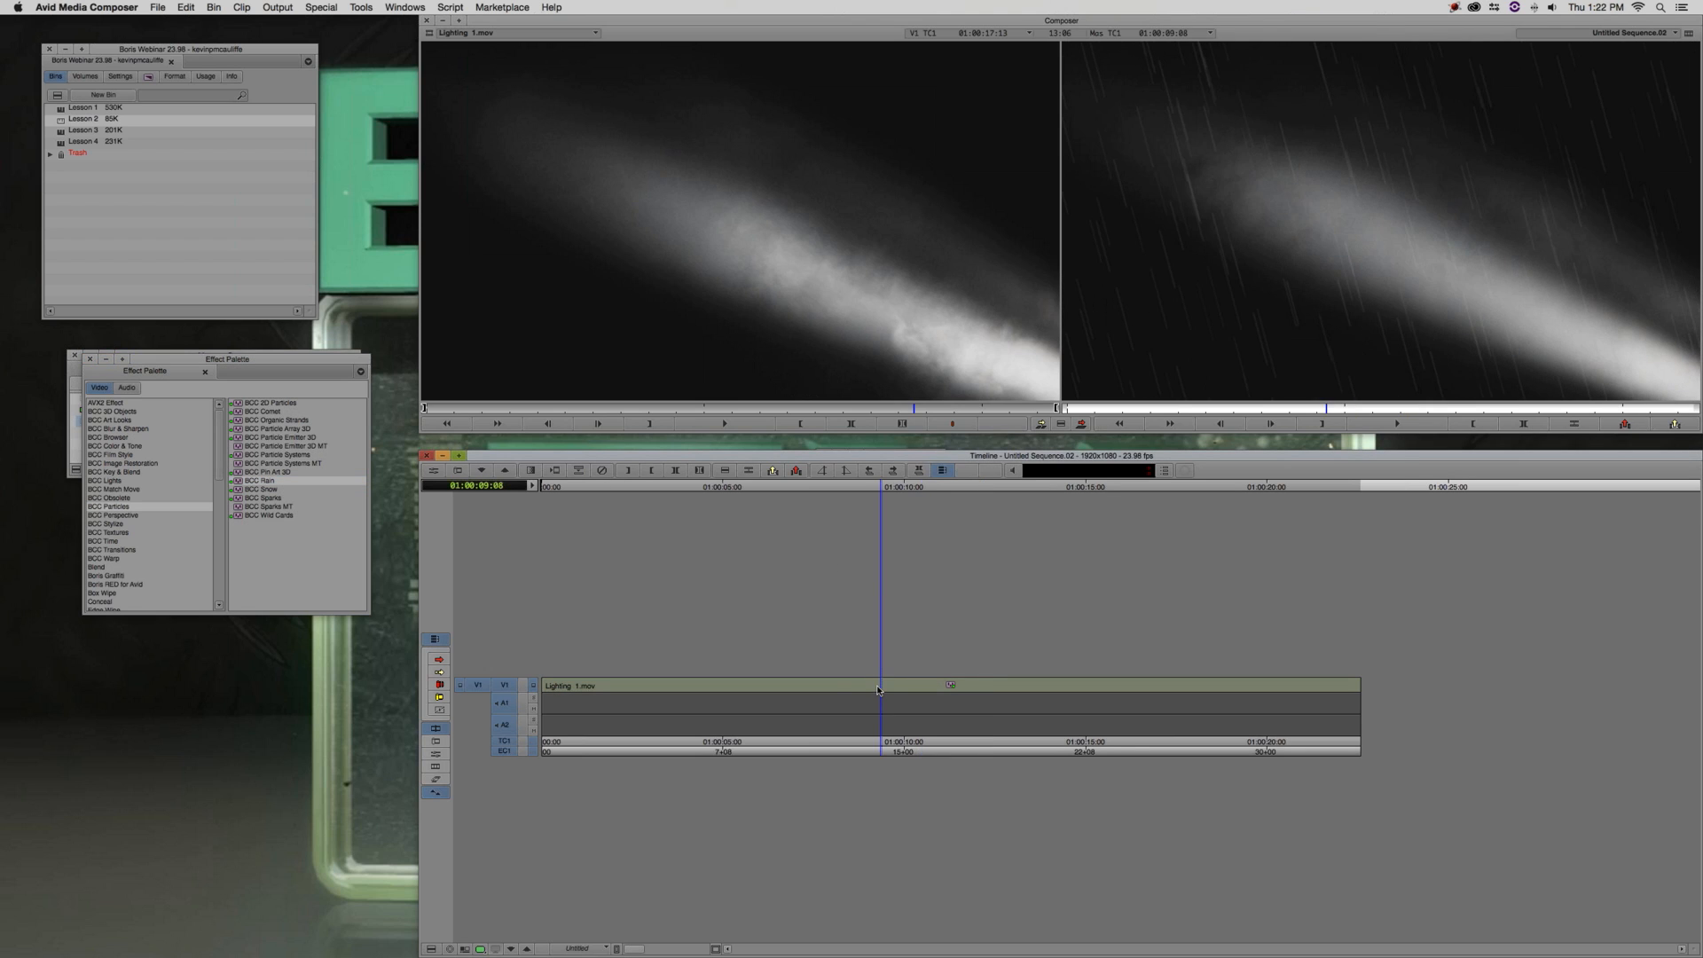
drag(687, 688, 959, 692)
Turn on the PixelChooser for the BCC Rain effect and set its PC Matte channel to Luma
click(951, 685)
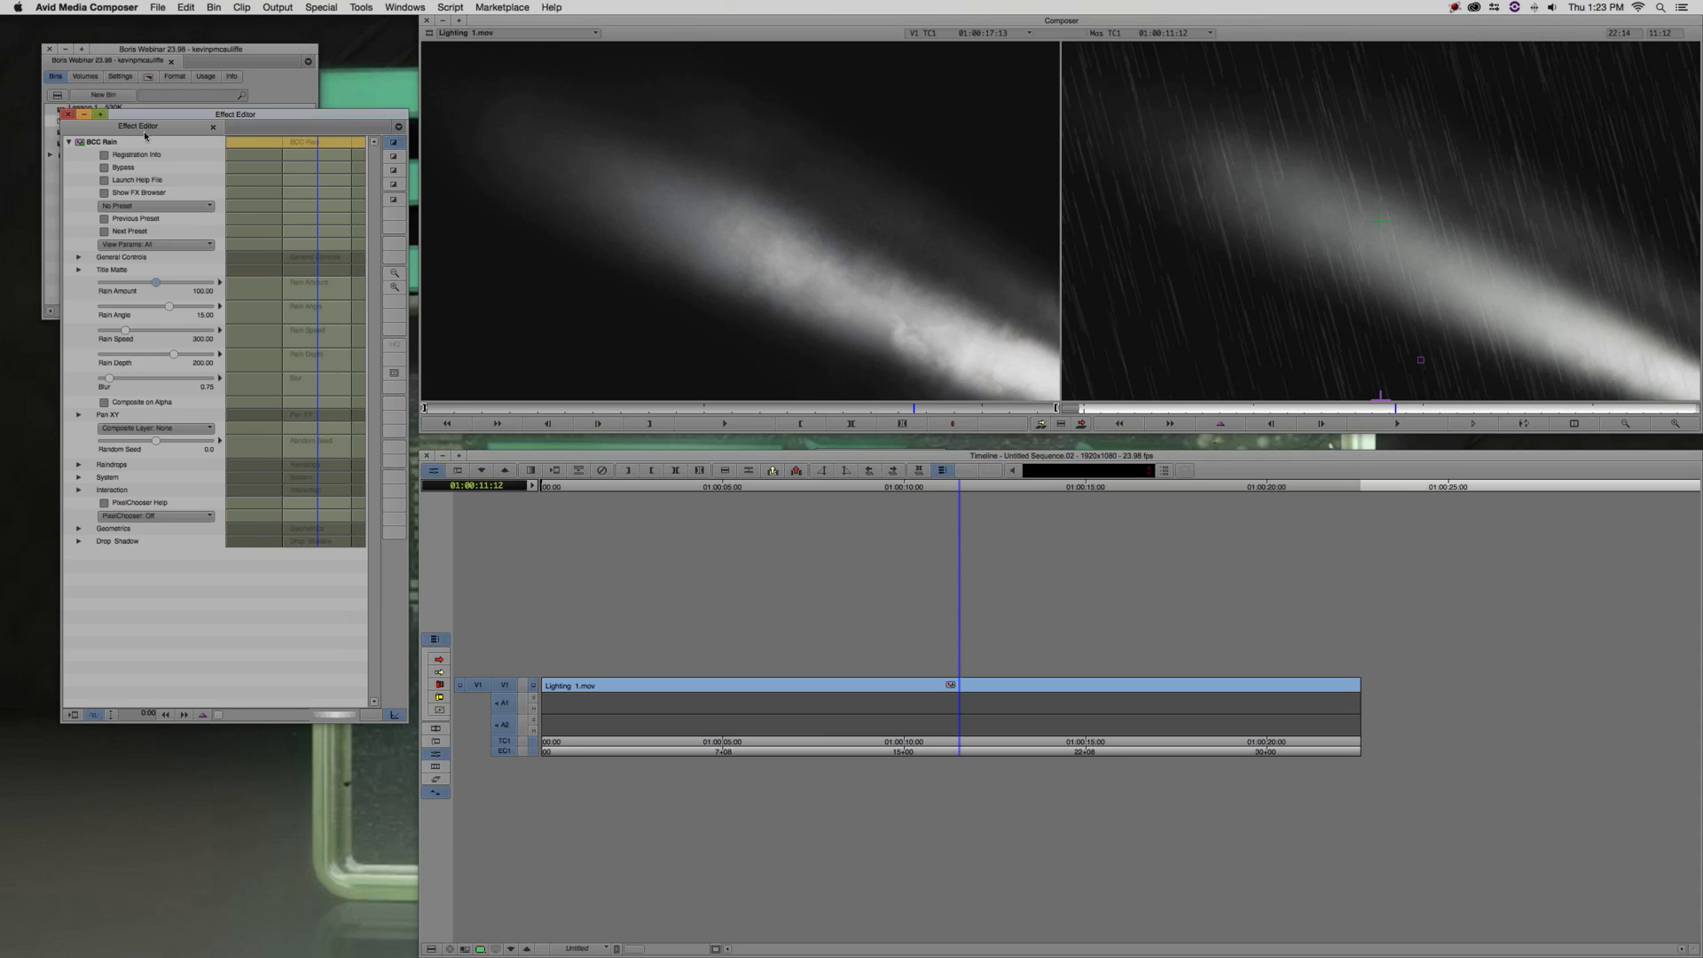
drag(122, 116, 104, 123)
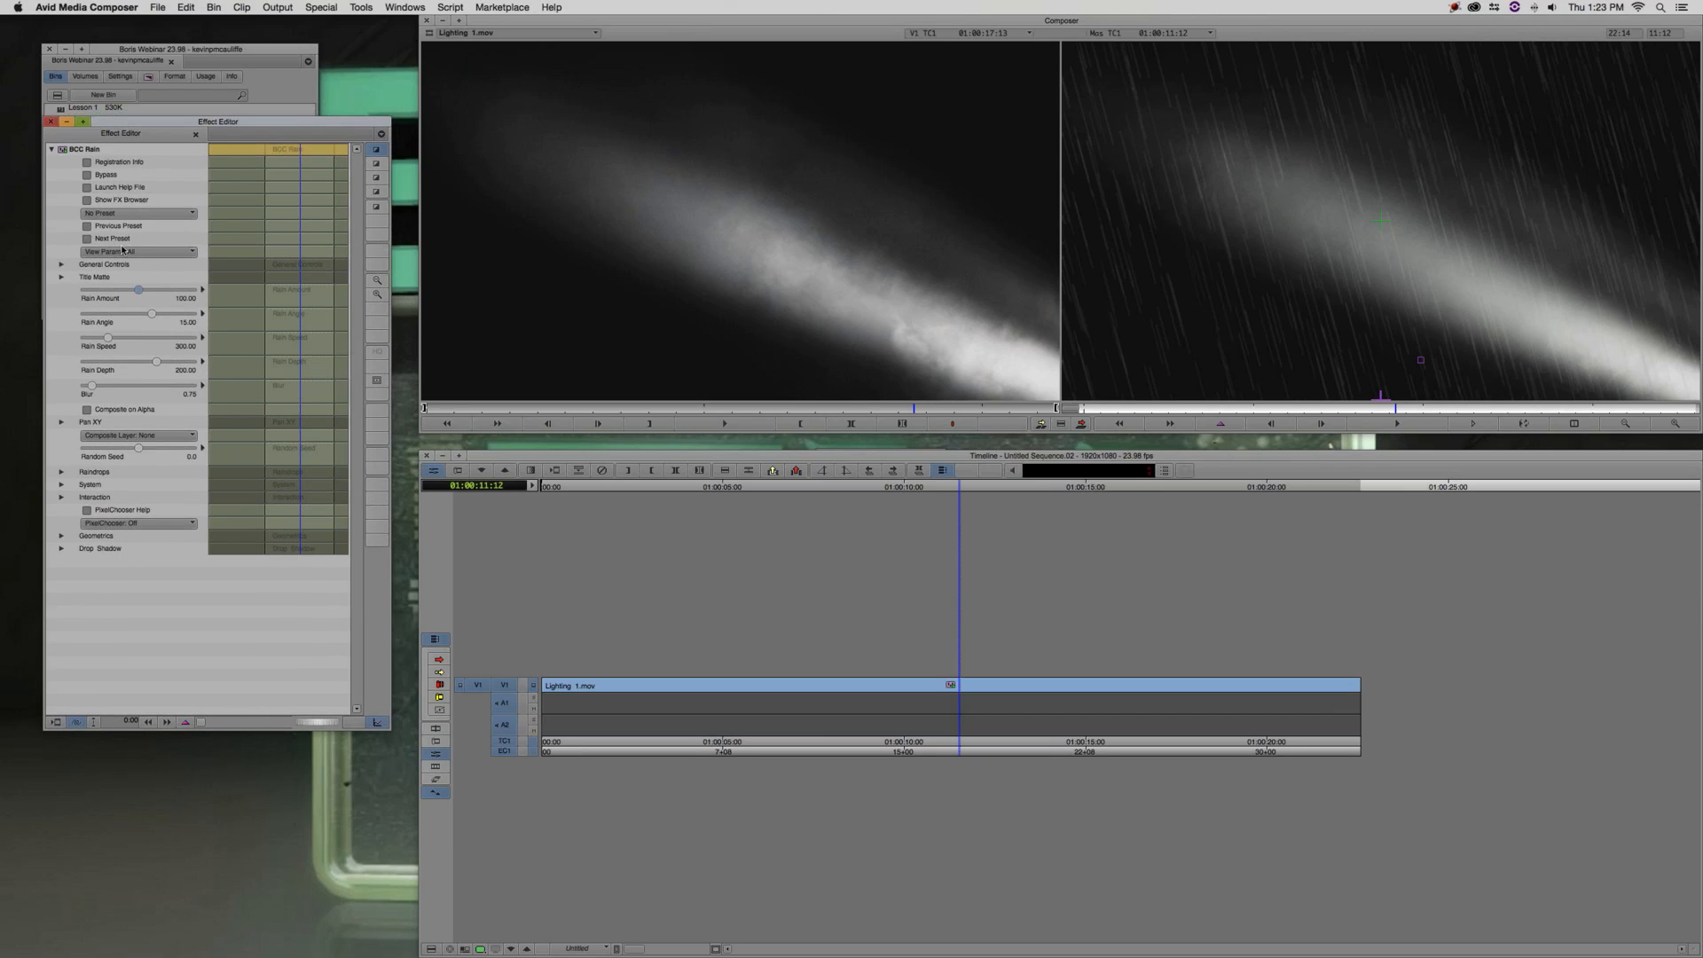
click(124, 525)
click(130, 549)
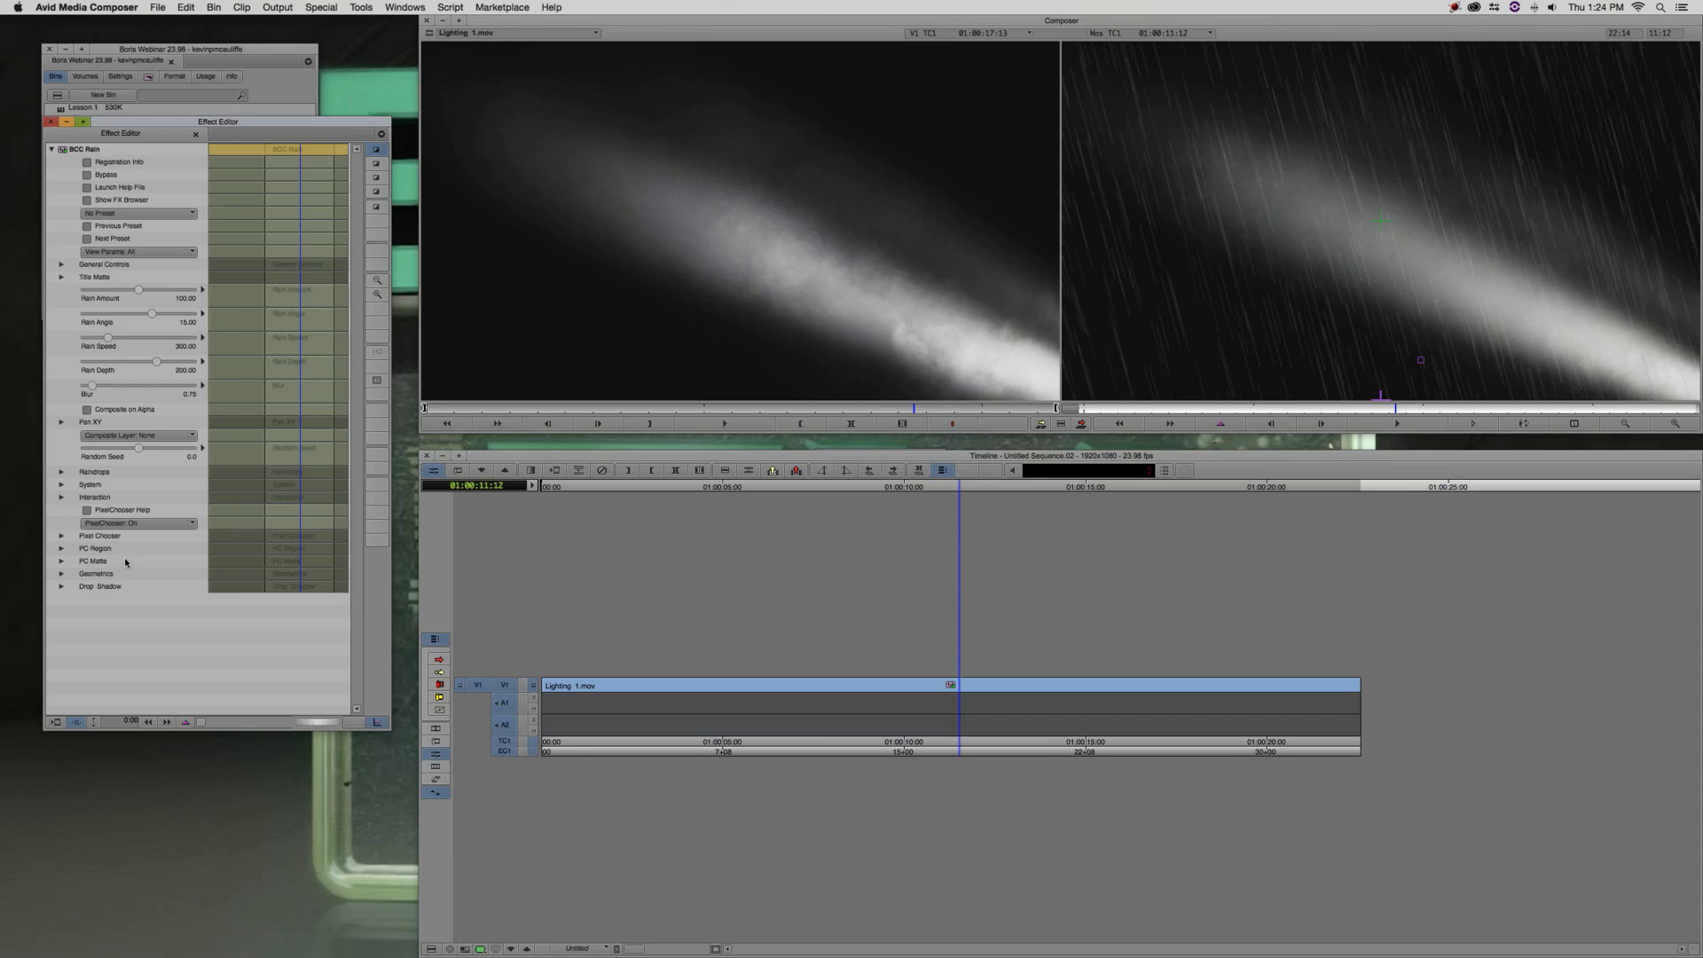
click(62, 562)
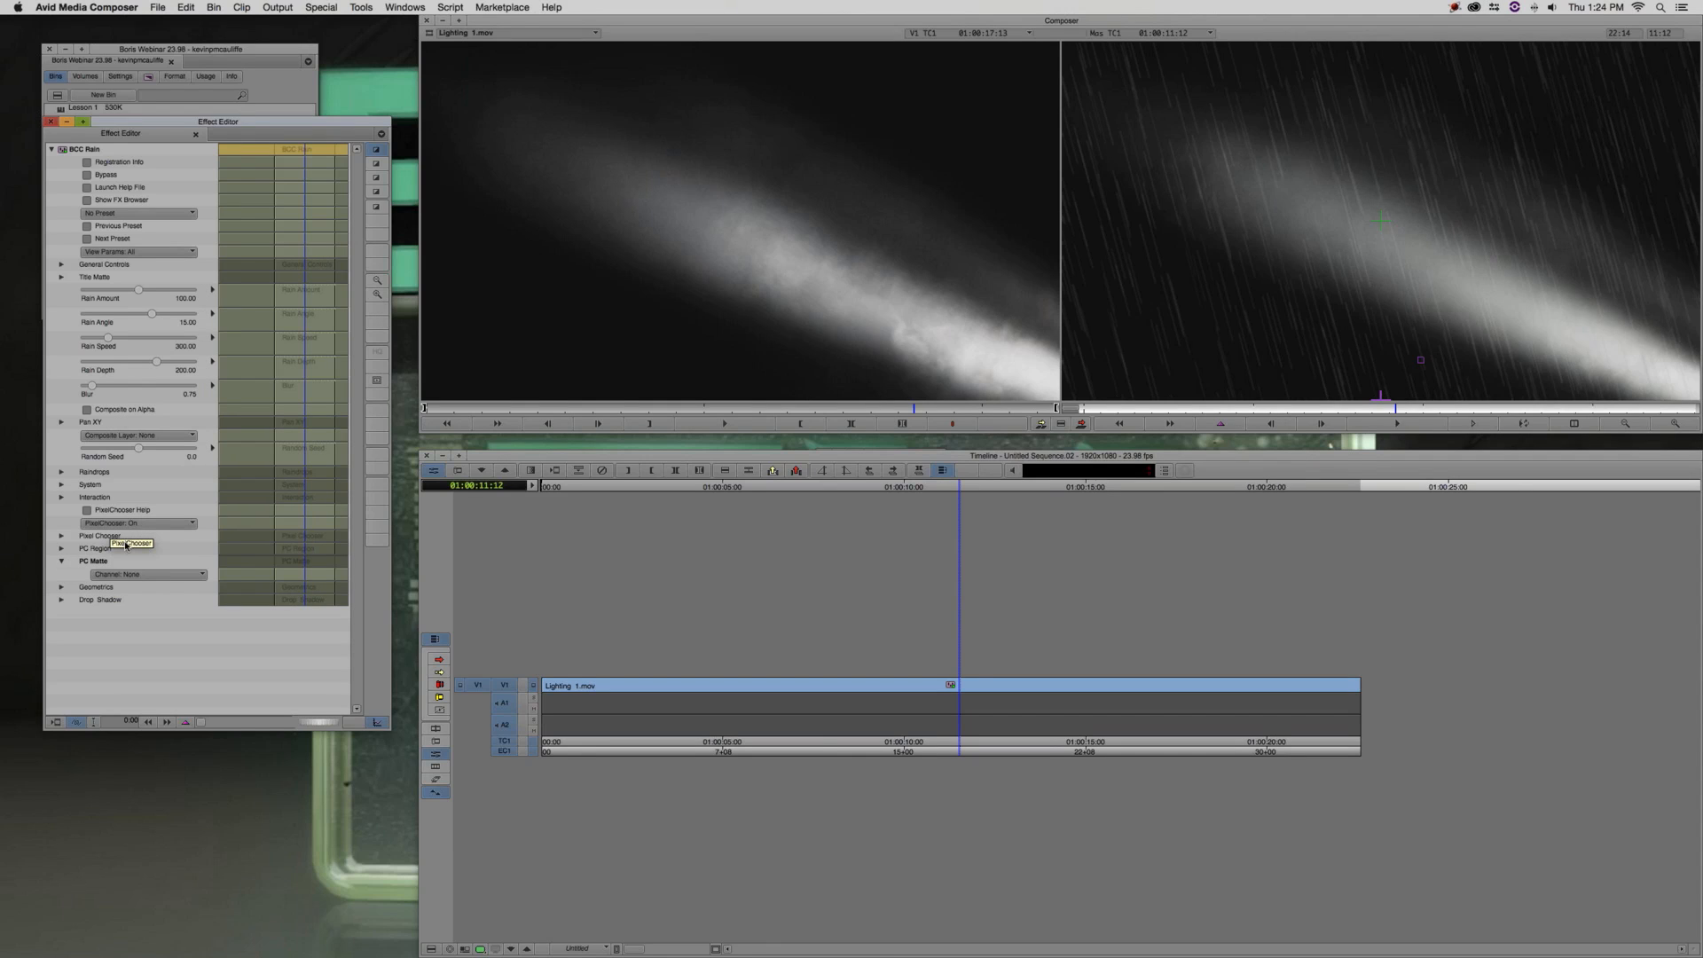
click(128, 576)
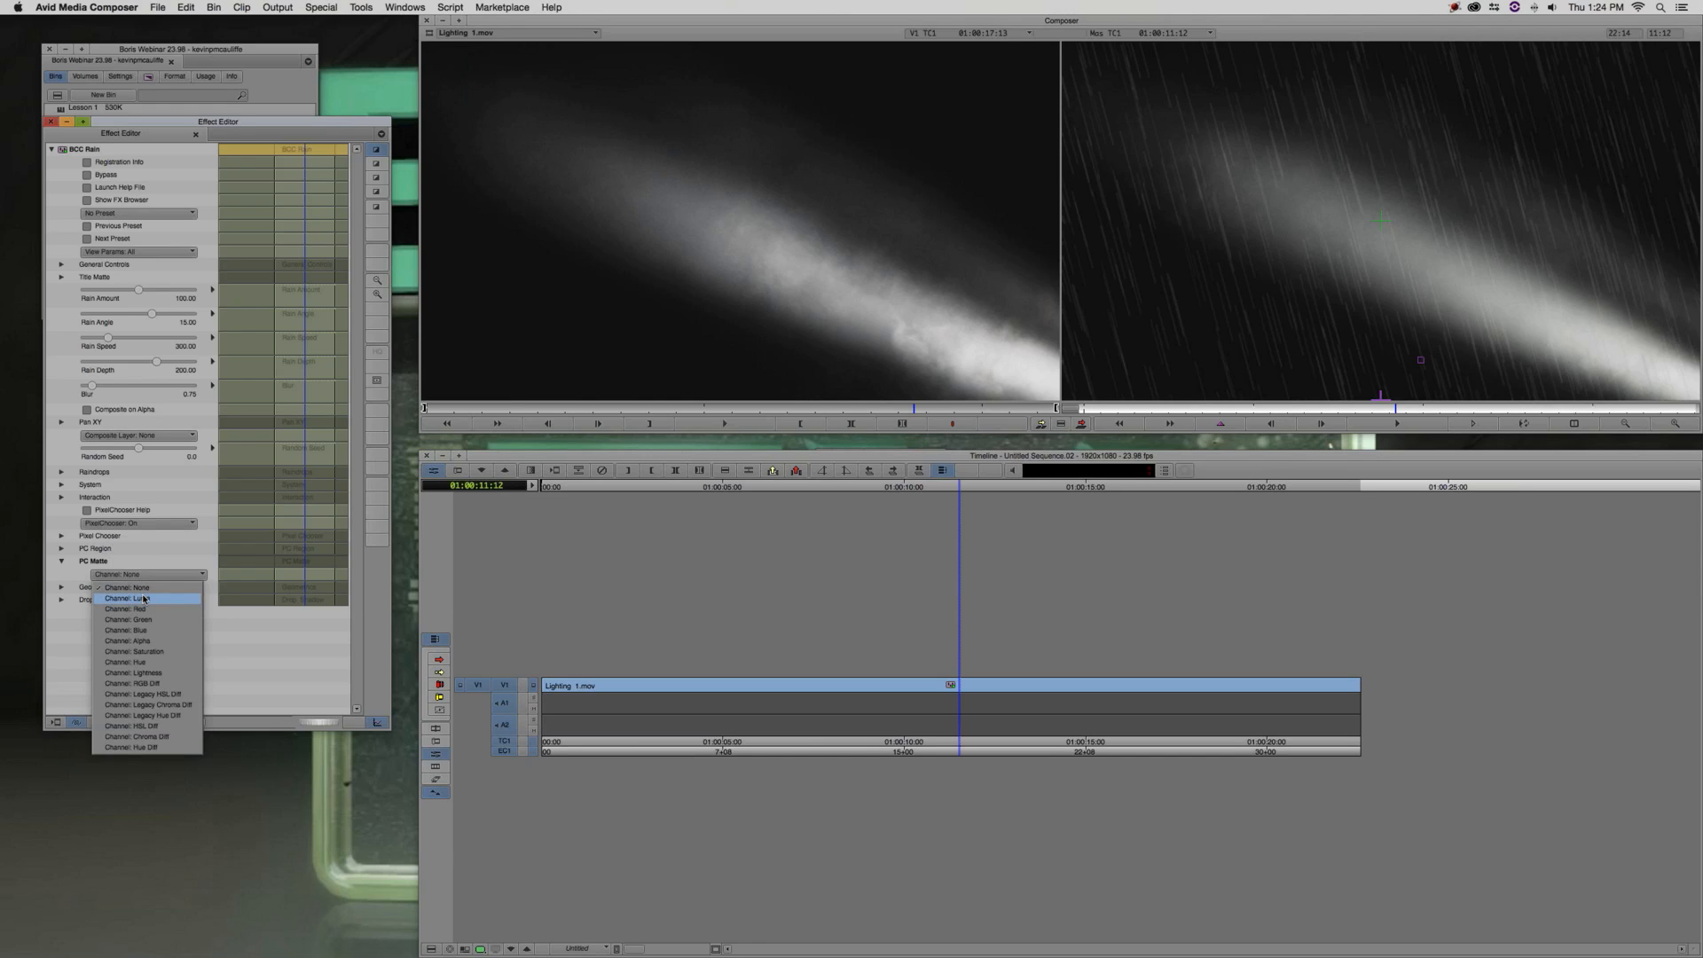
click(145, 599)
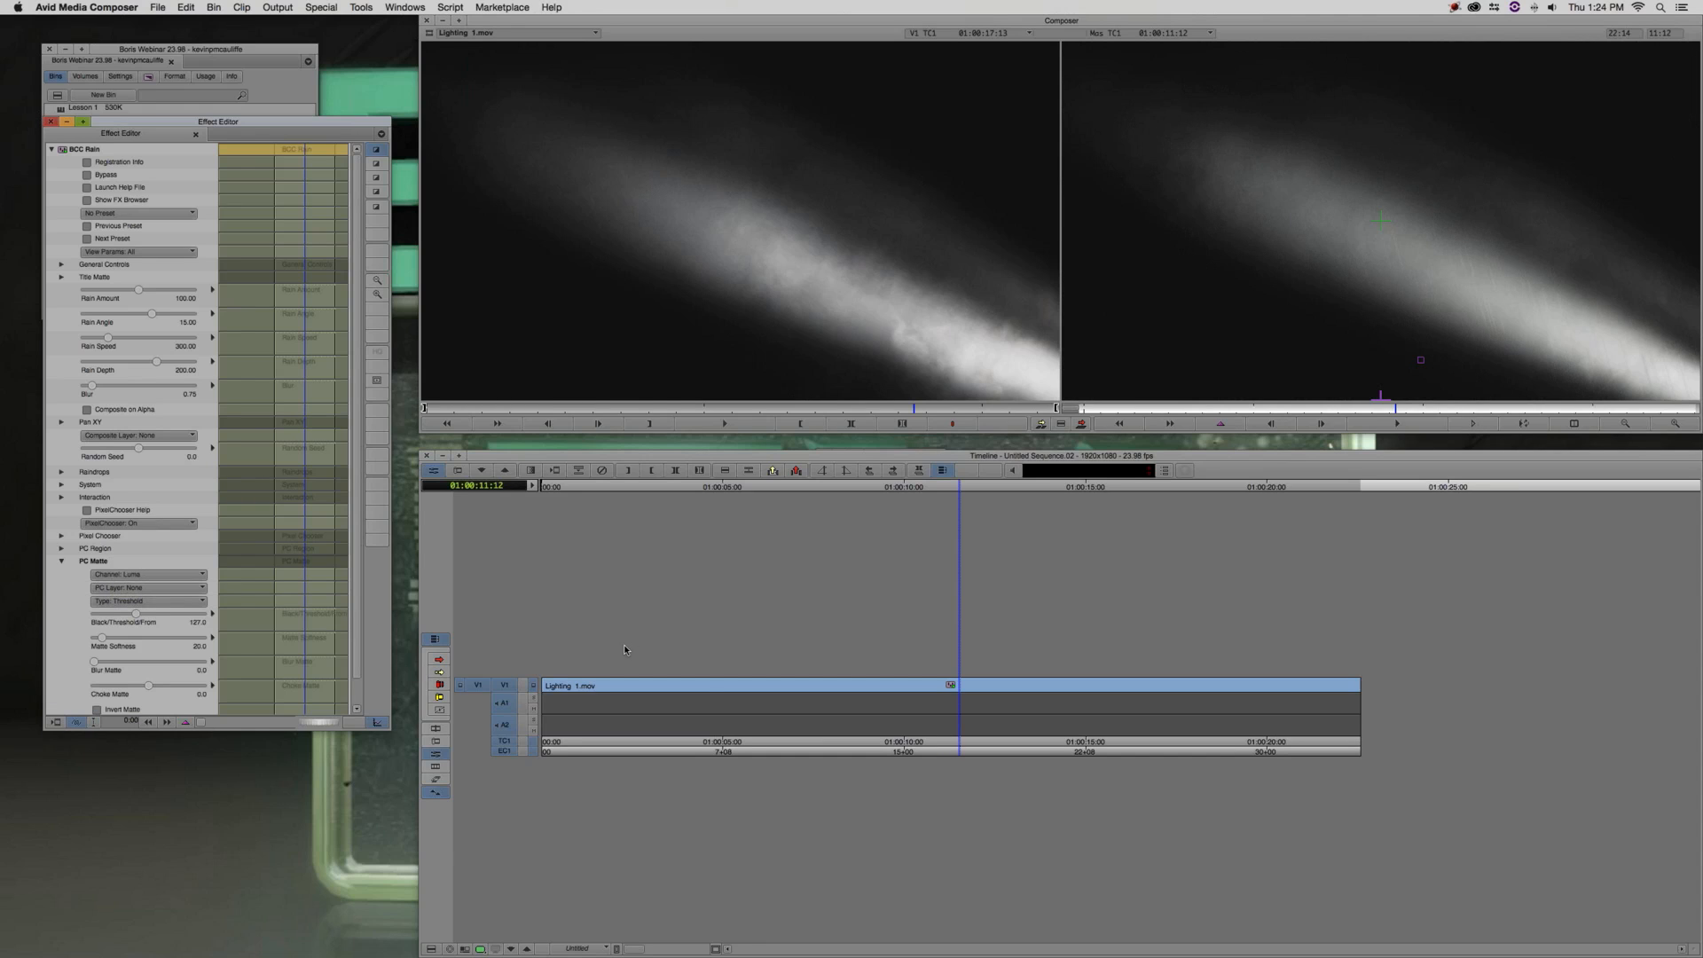
With the position at 01:00:05:21, lower the rain's PC Matte black threshold and raise Matte Softness to about 64
key(super+w)
click(681, 688)
drag(681, 688, 755, 688)
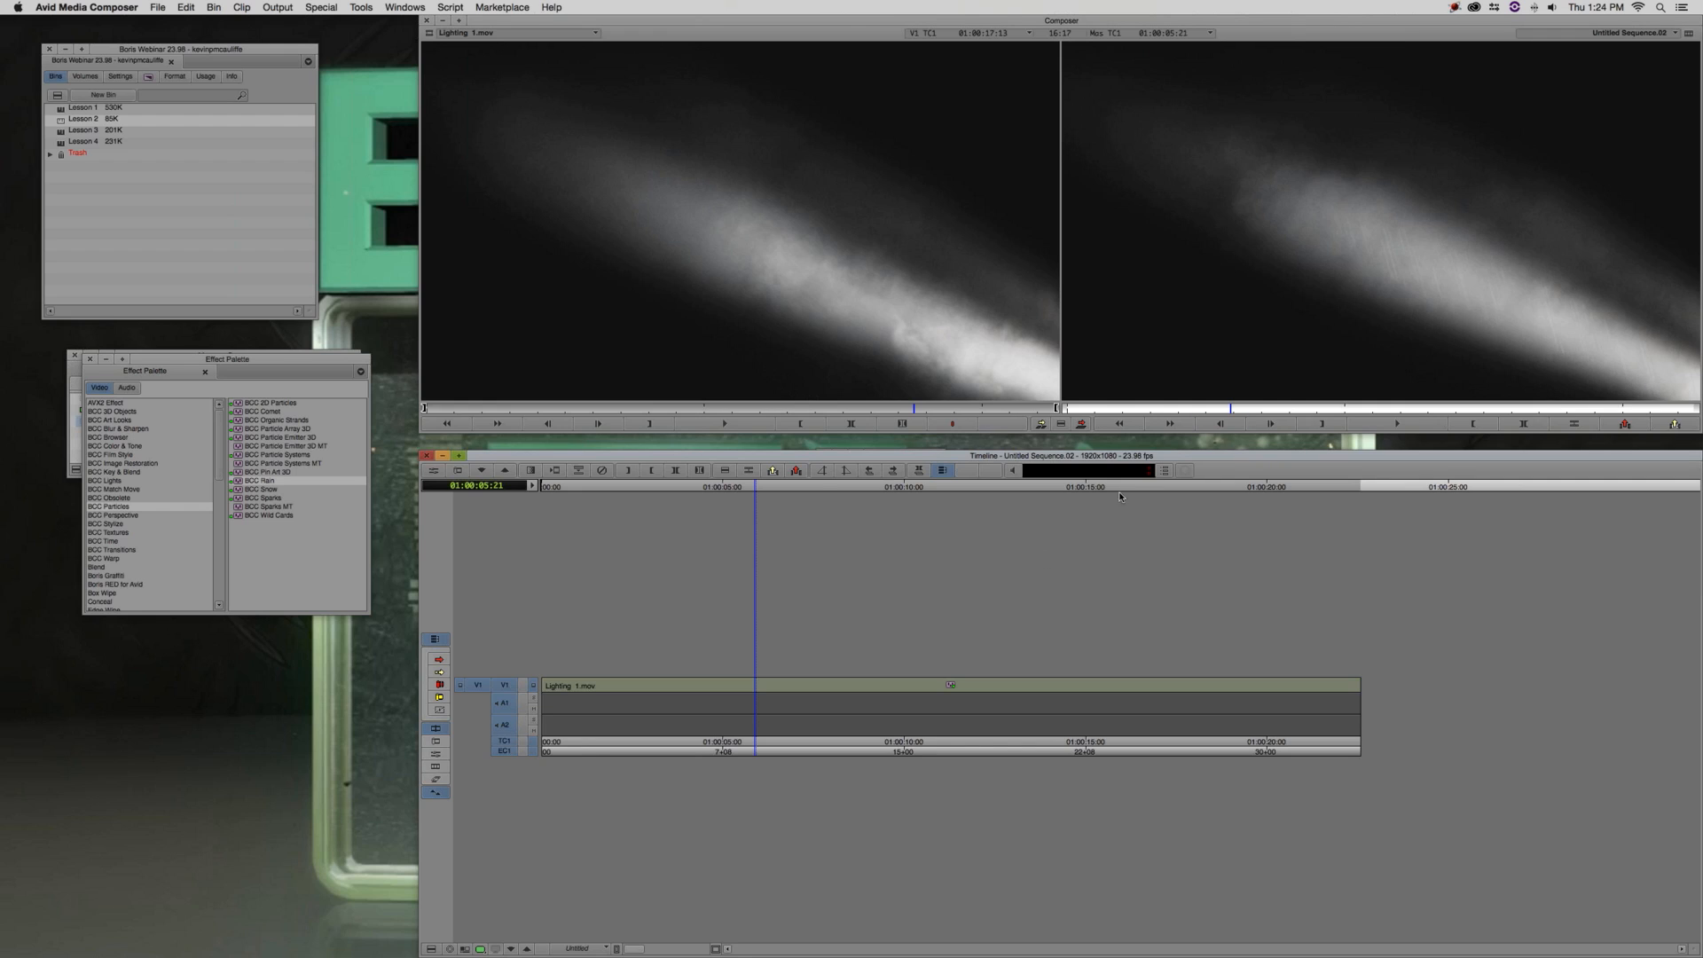
click(942, 471)
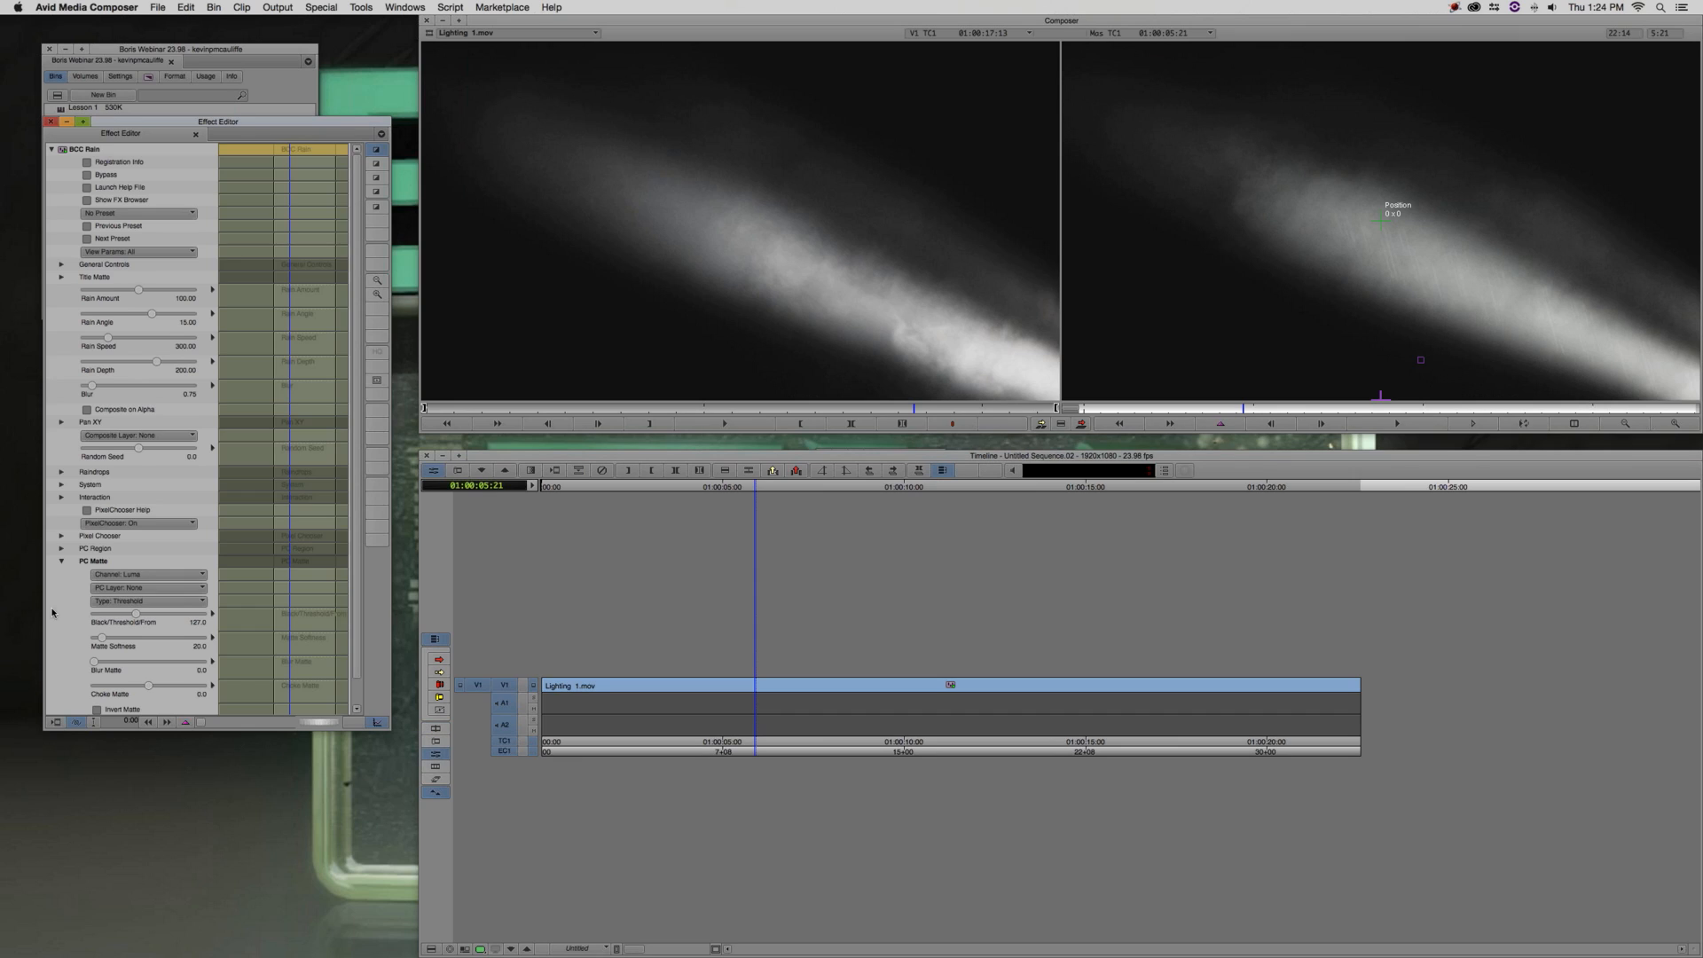
scroll(54, 612, down, 1)
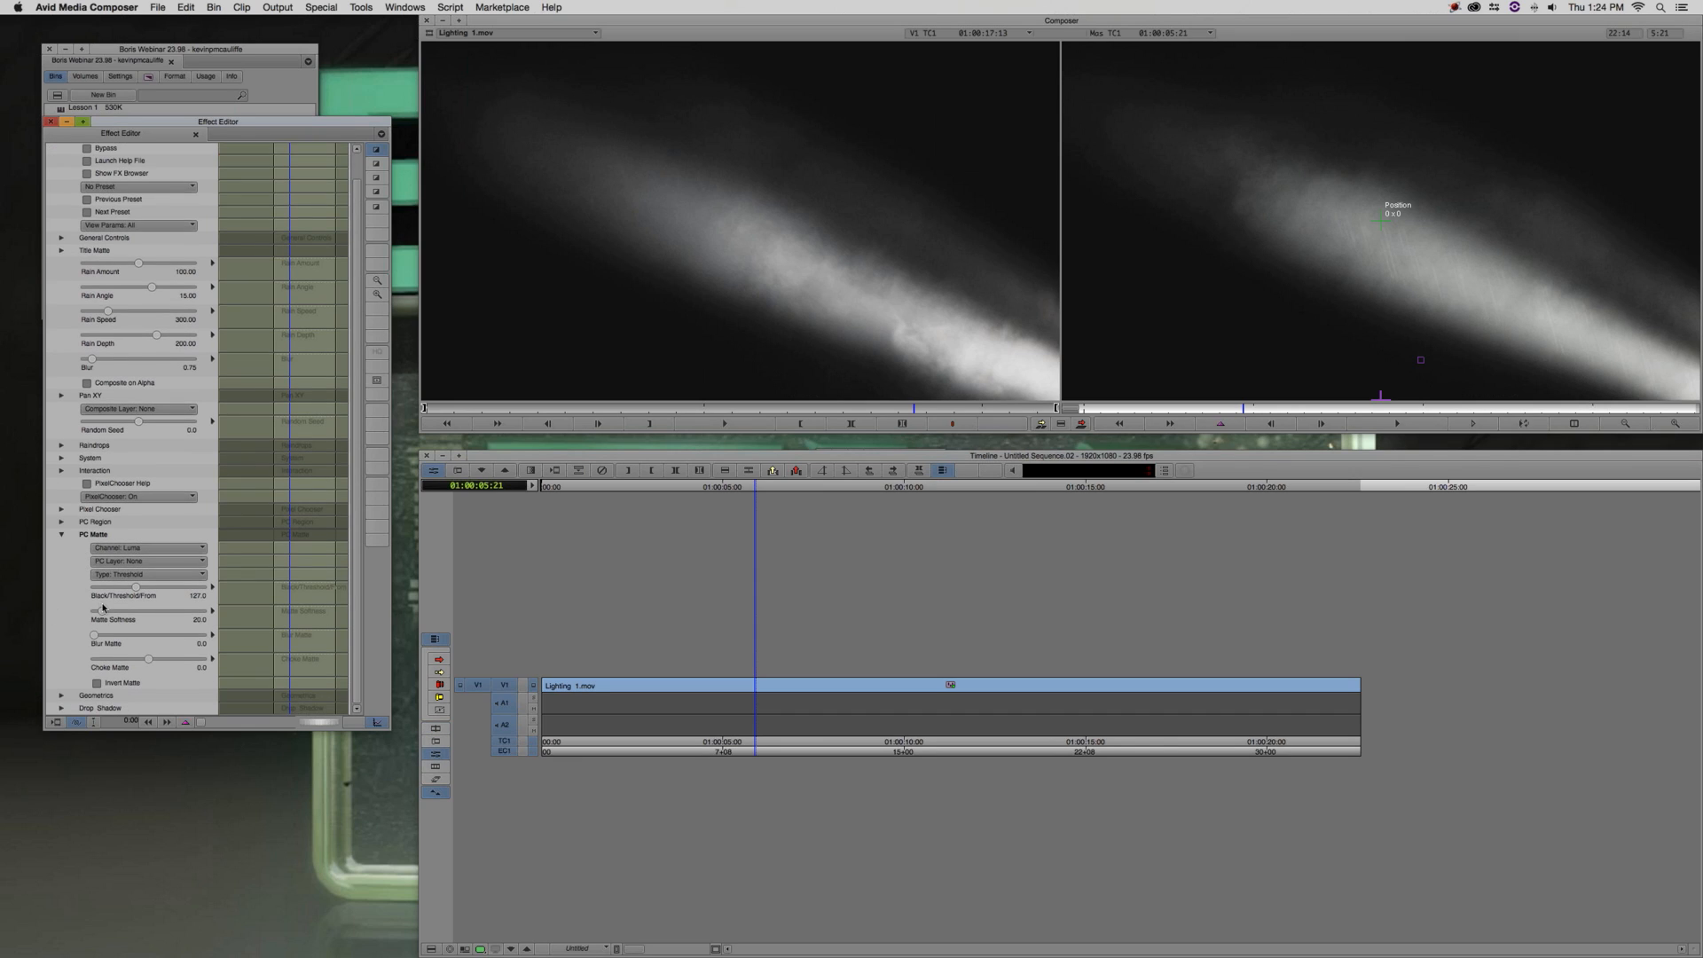
drag(135, 589, 130, 593)
drag(103, 614, 130, 610)
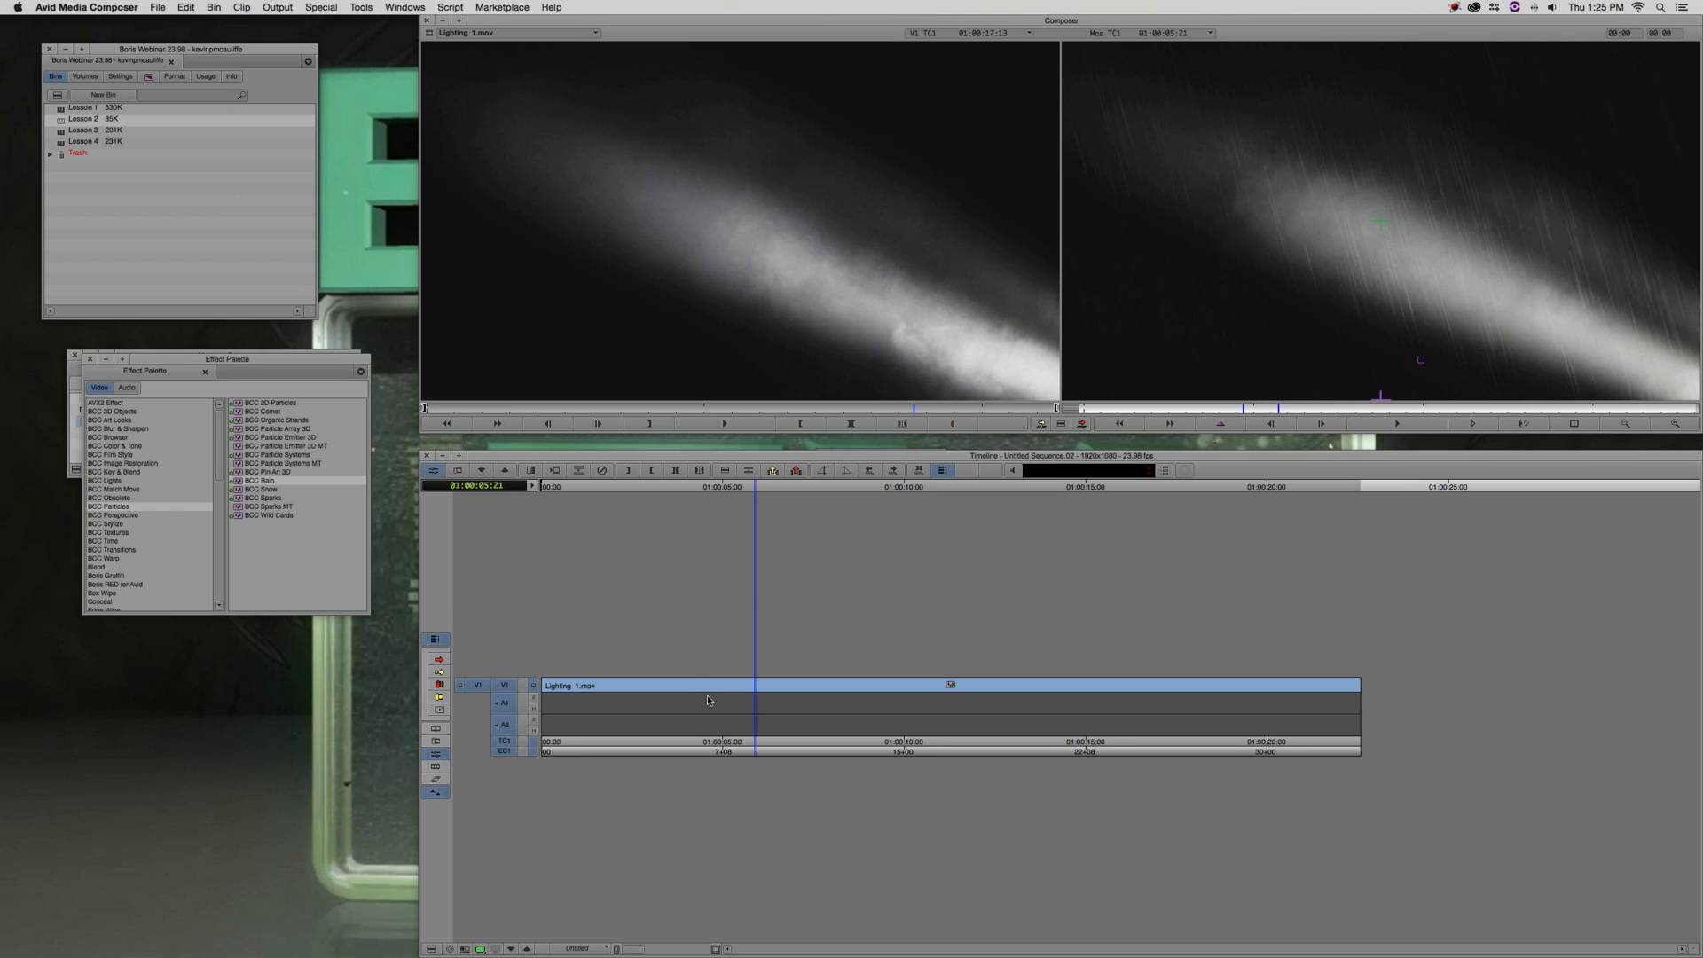
Preview the luma-matted rain along the clip and examine the PC Layer options in the BCC Rain settings
drag(743, 668, 986, 676)
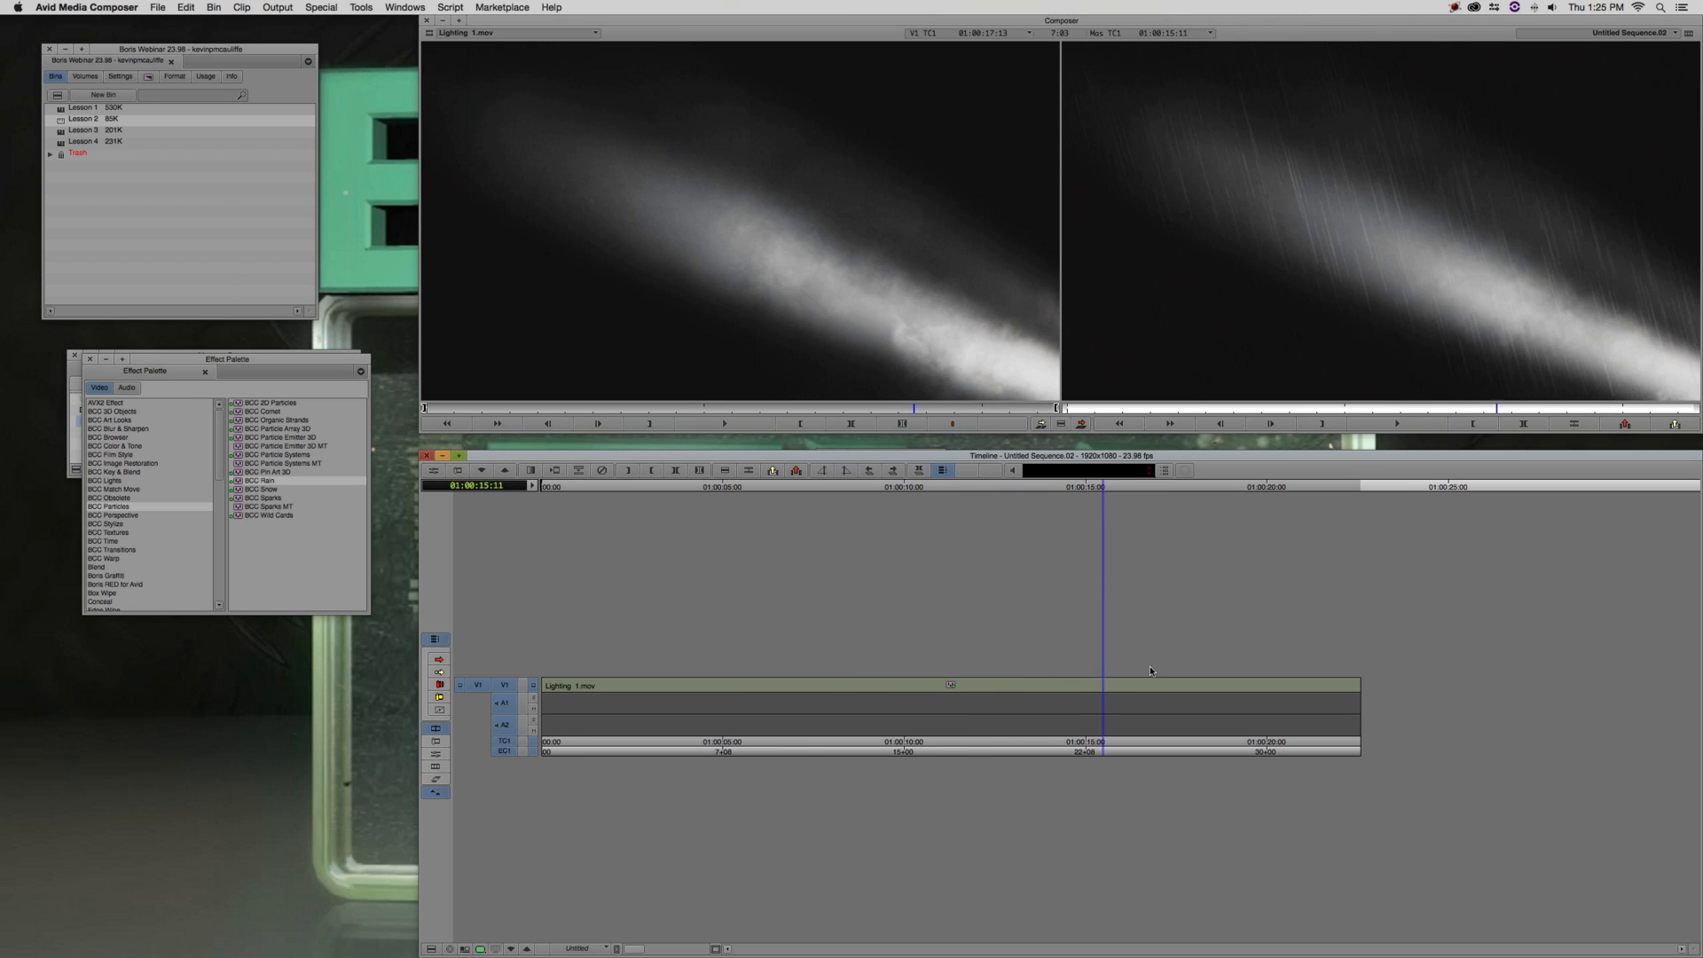
drag(1154, 682, 808, 707)
key(shift+F10)
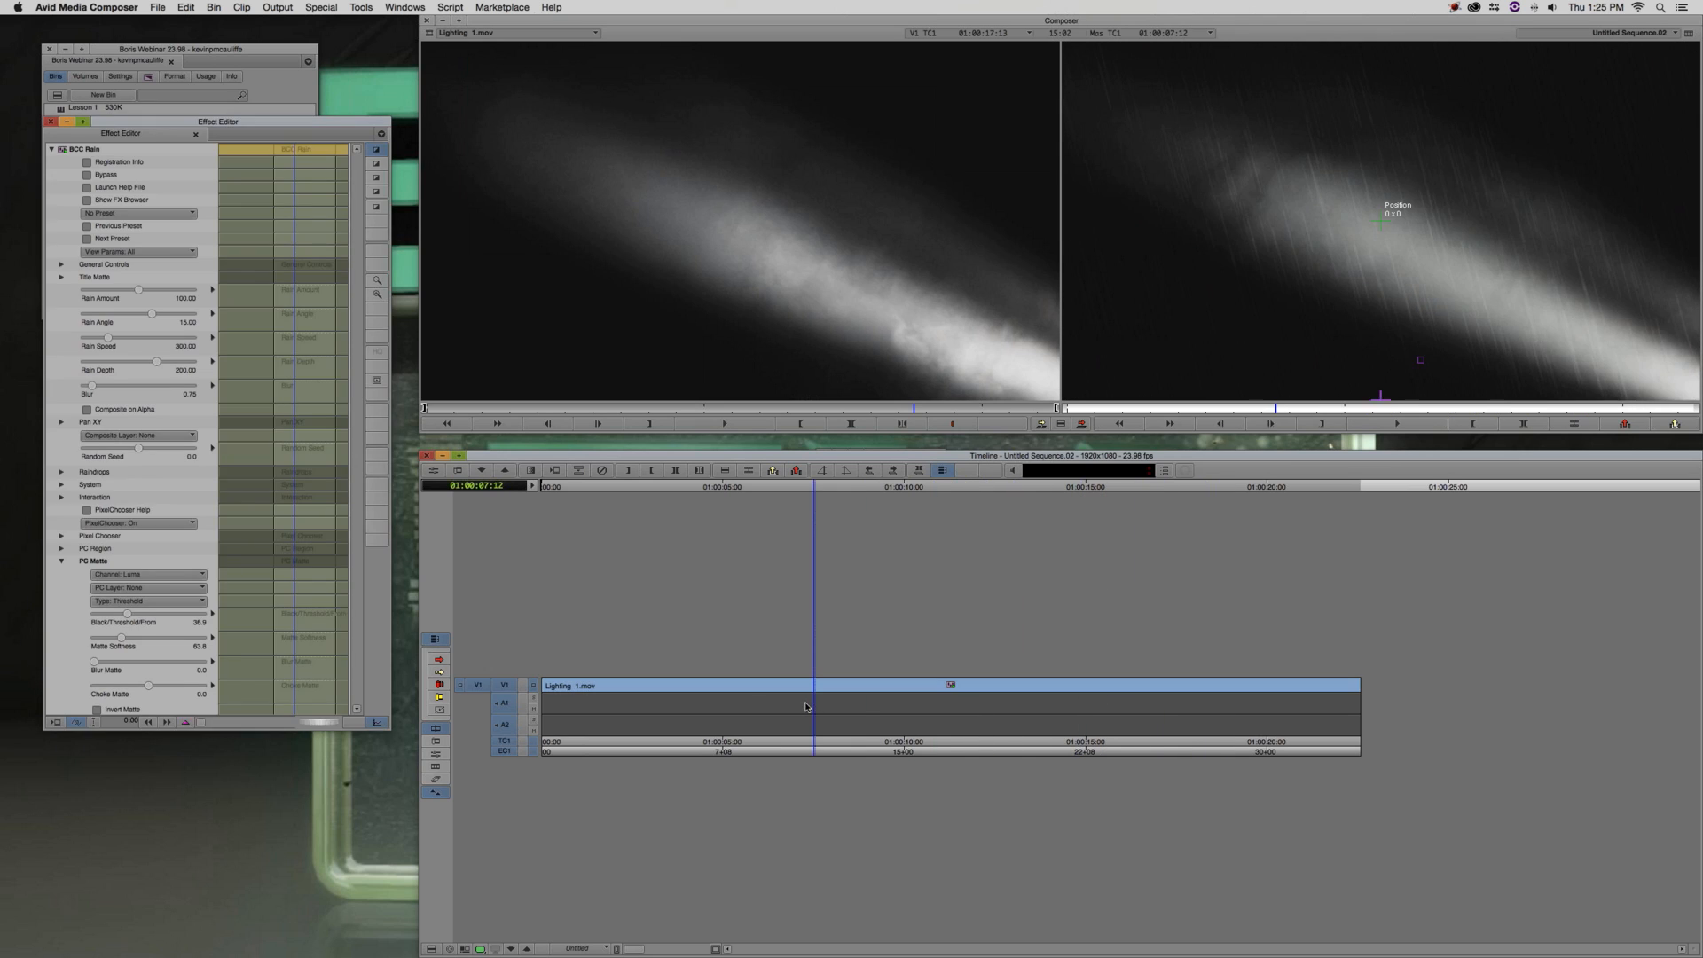
click(124, 589)
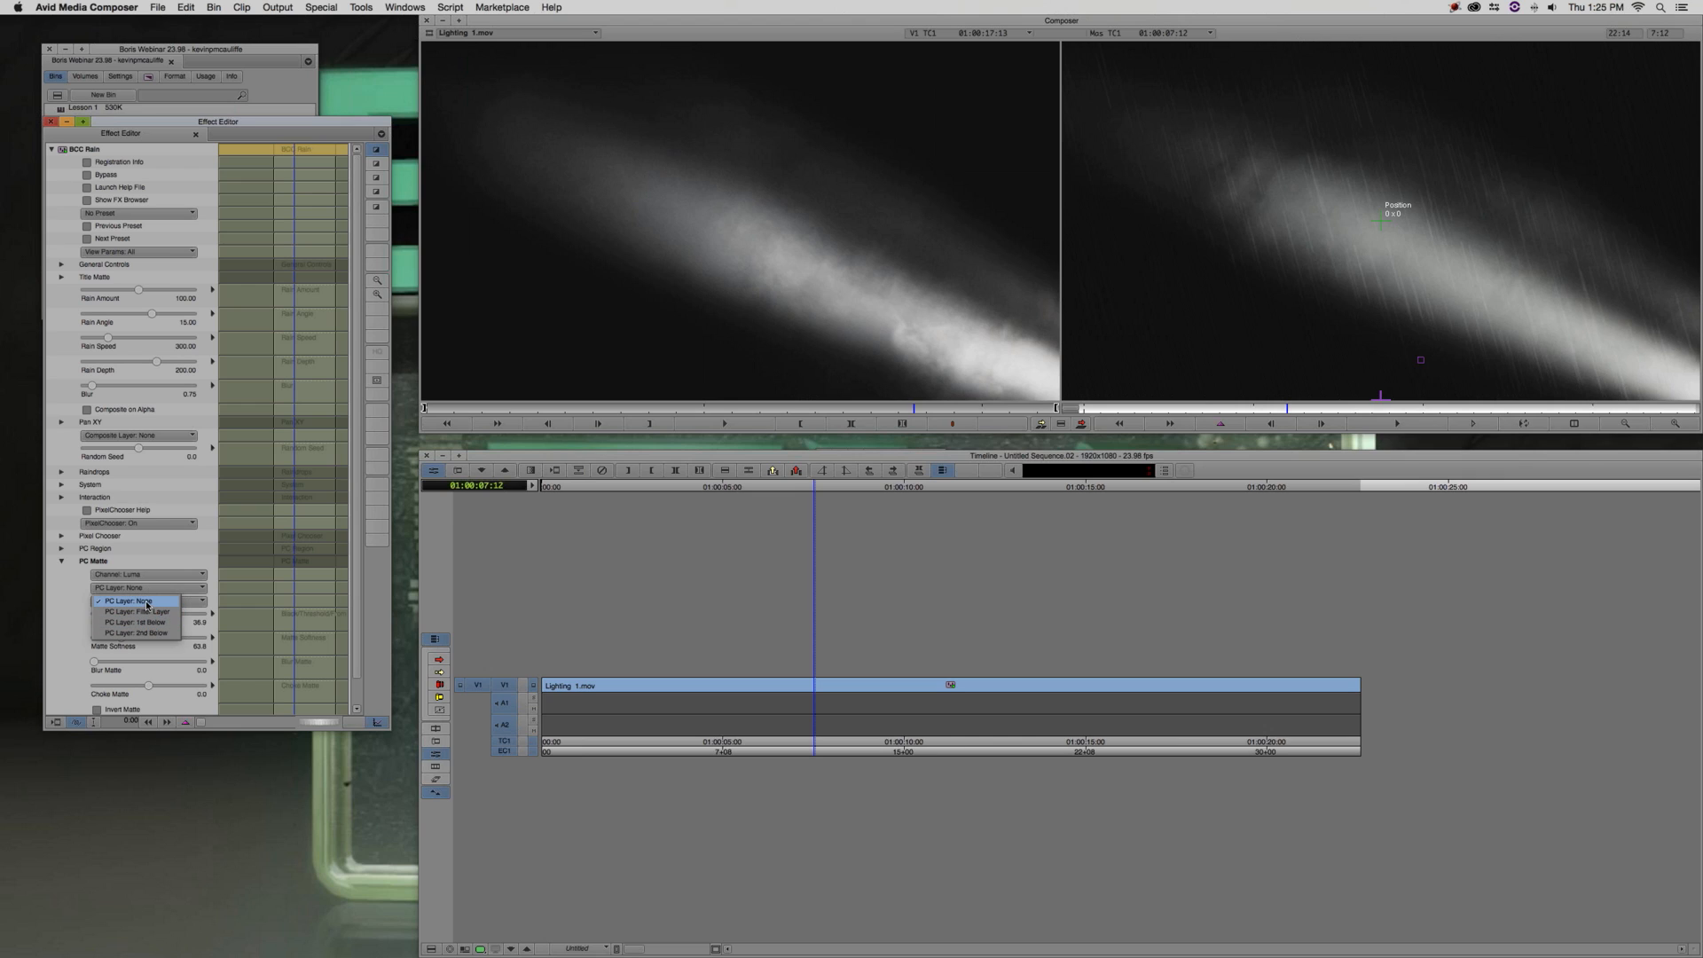
click(317, 321)
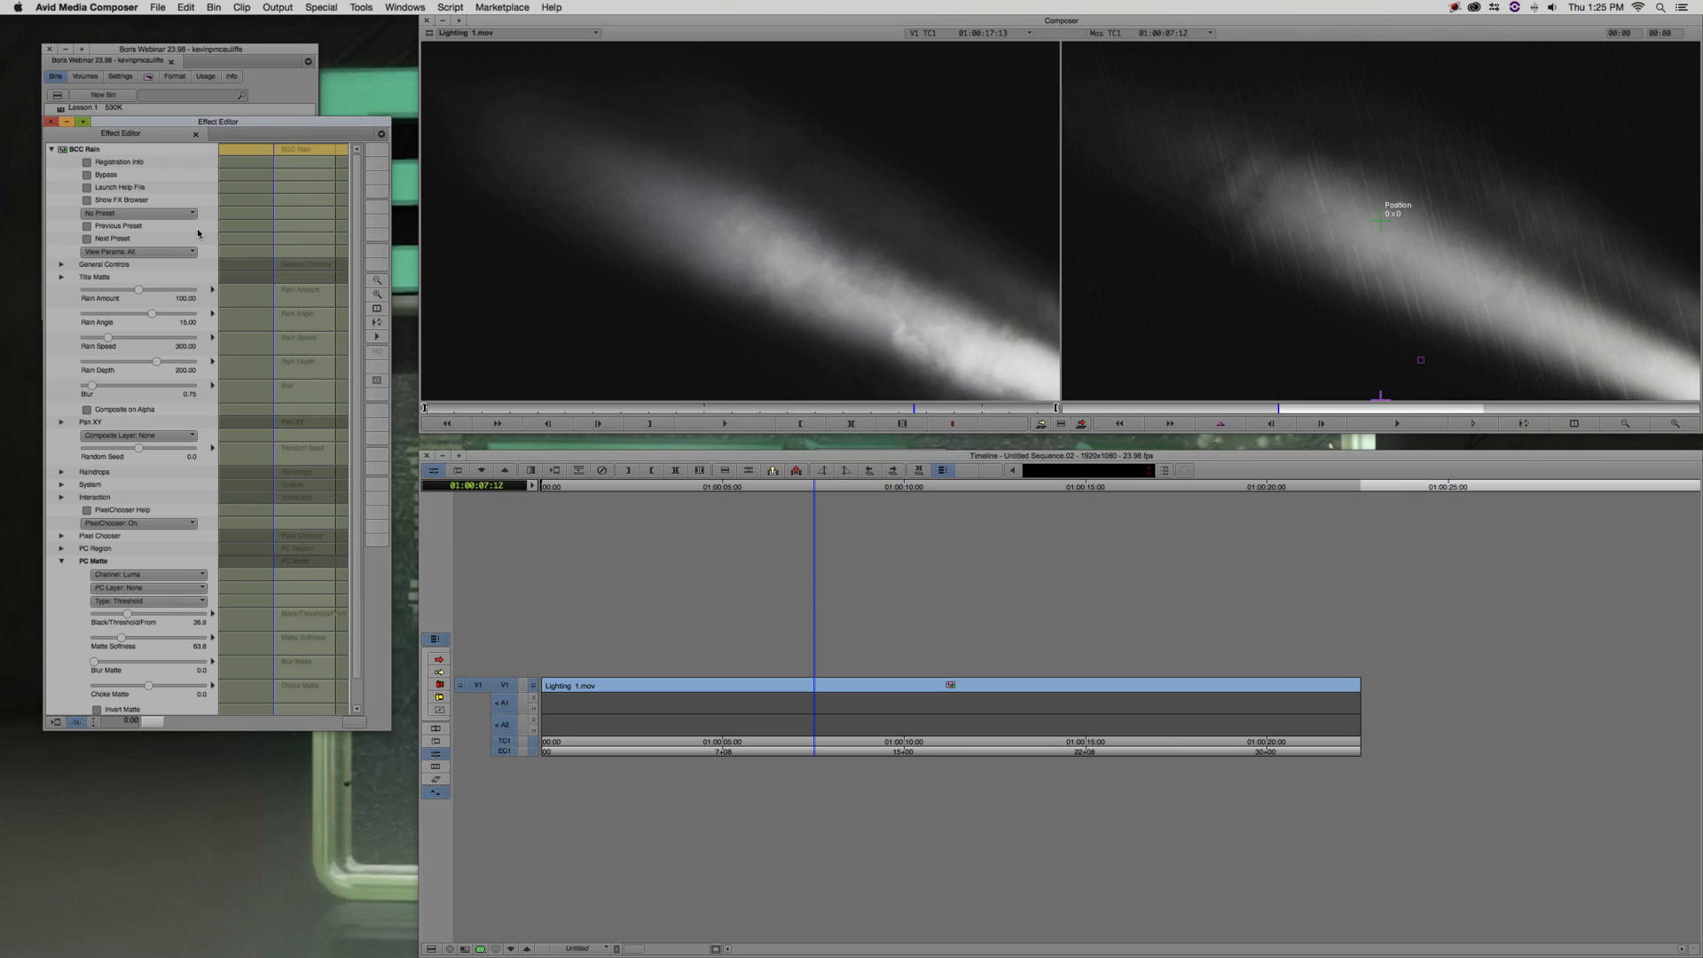
Add a second video track, target V2 instead of V1, and move the position to 01:00:03:13
click(51, 125)
key(super+y)
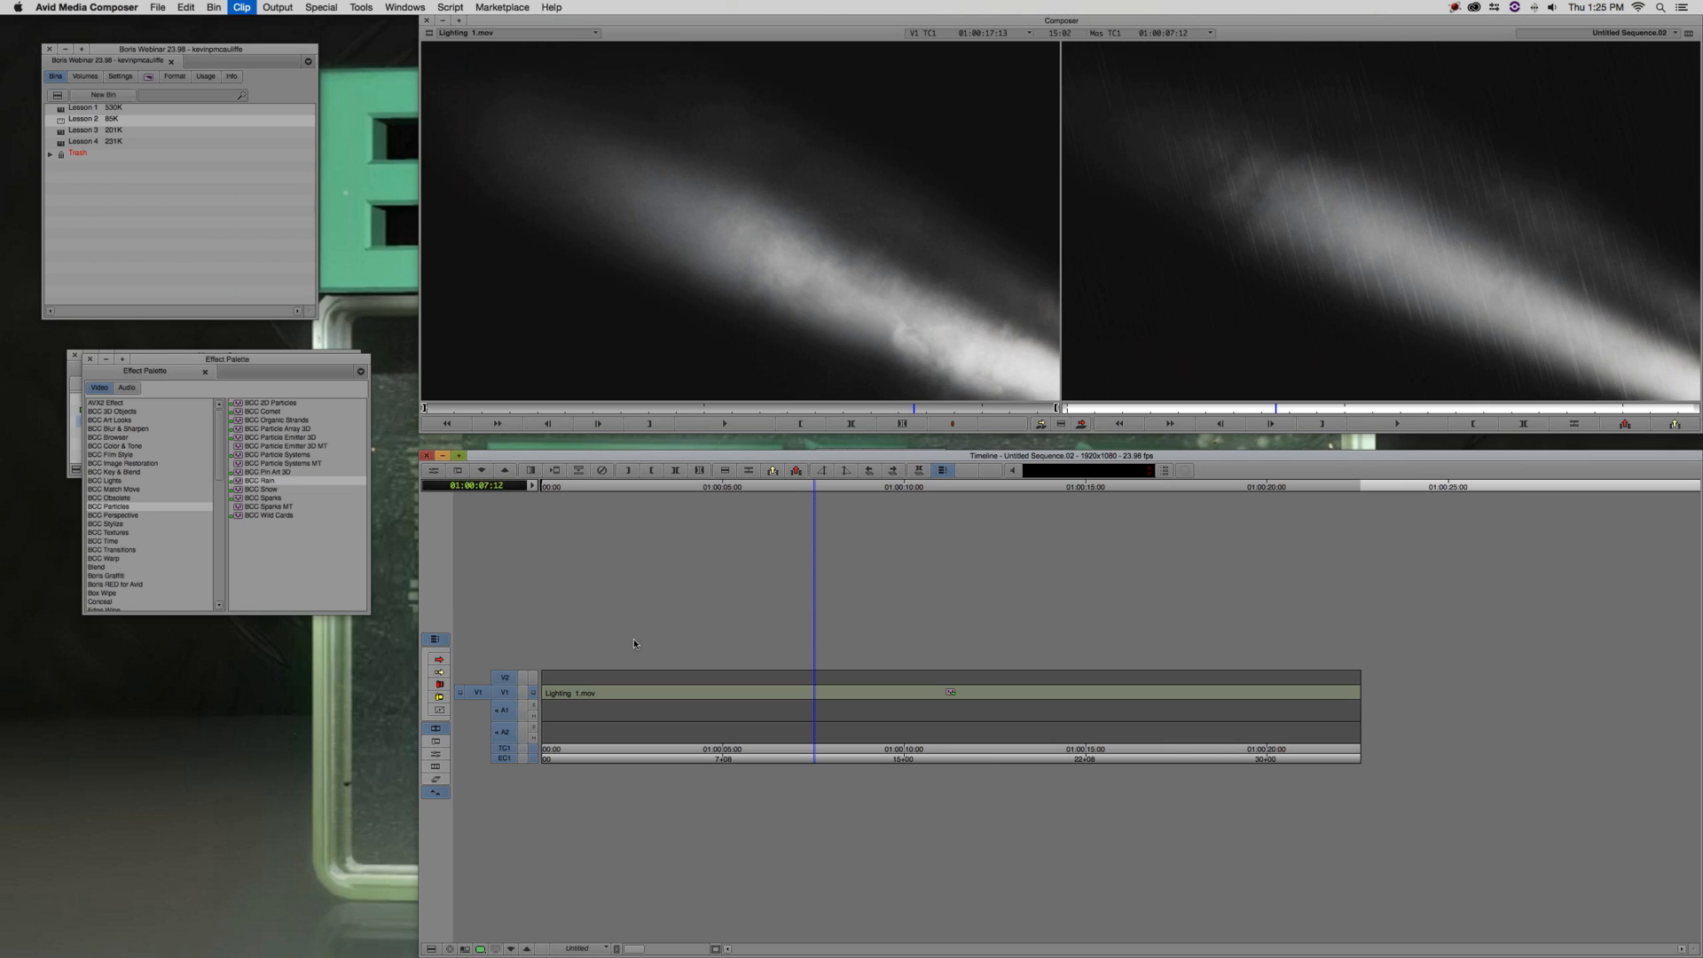
click(503, 711)
click(504, 692)
click(639, 680)
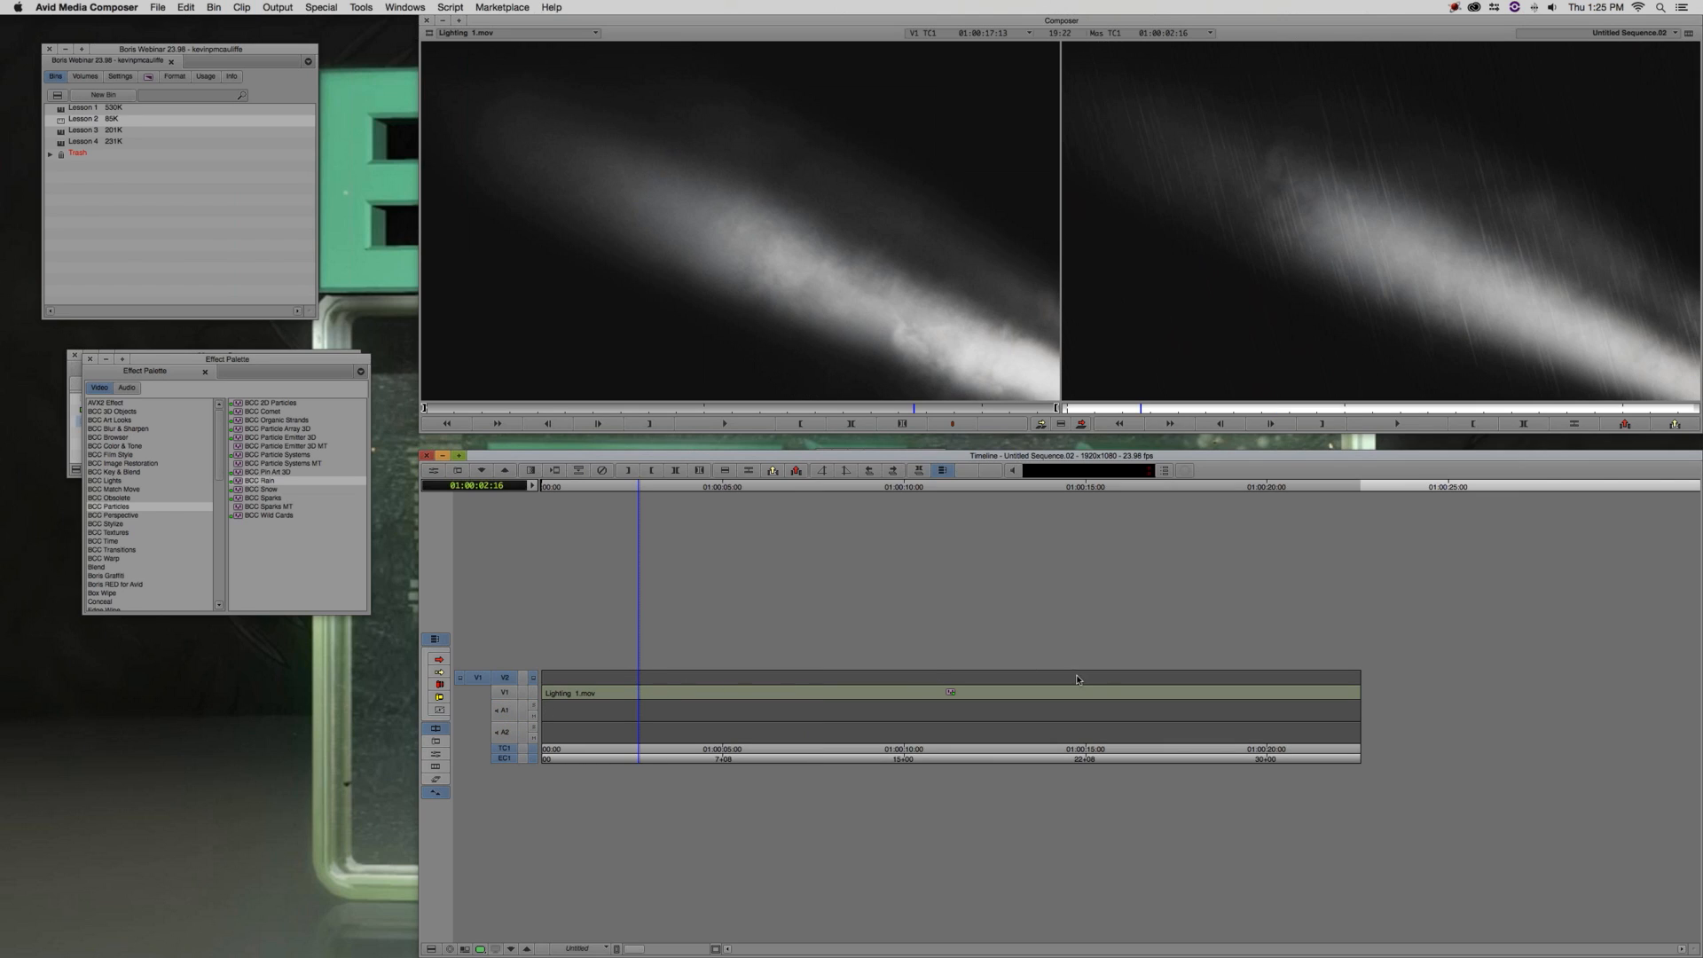
click(672, 683)
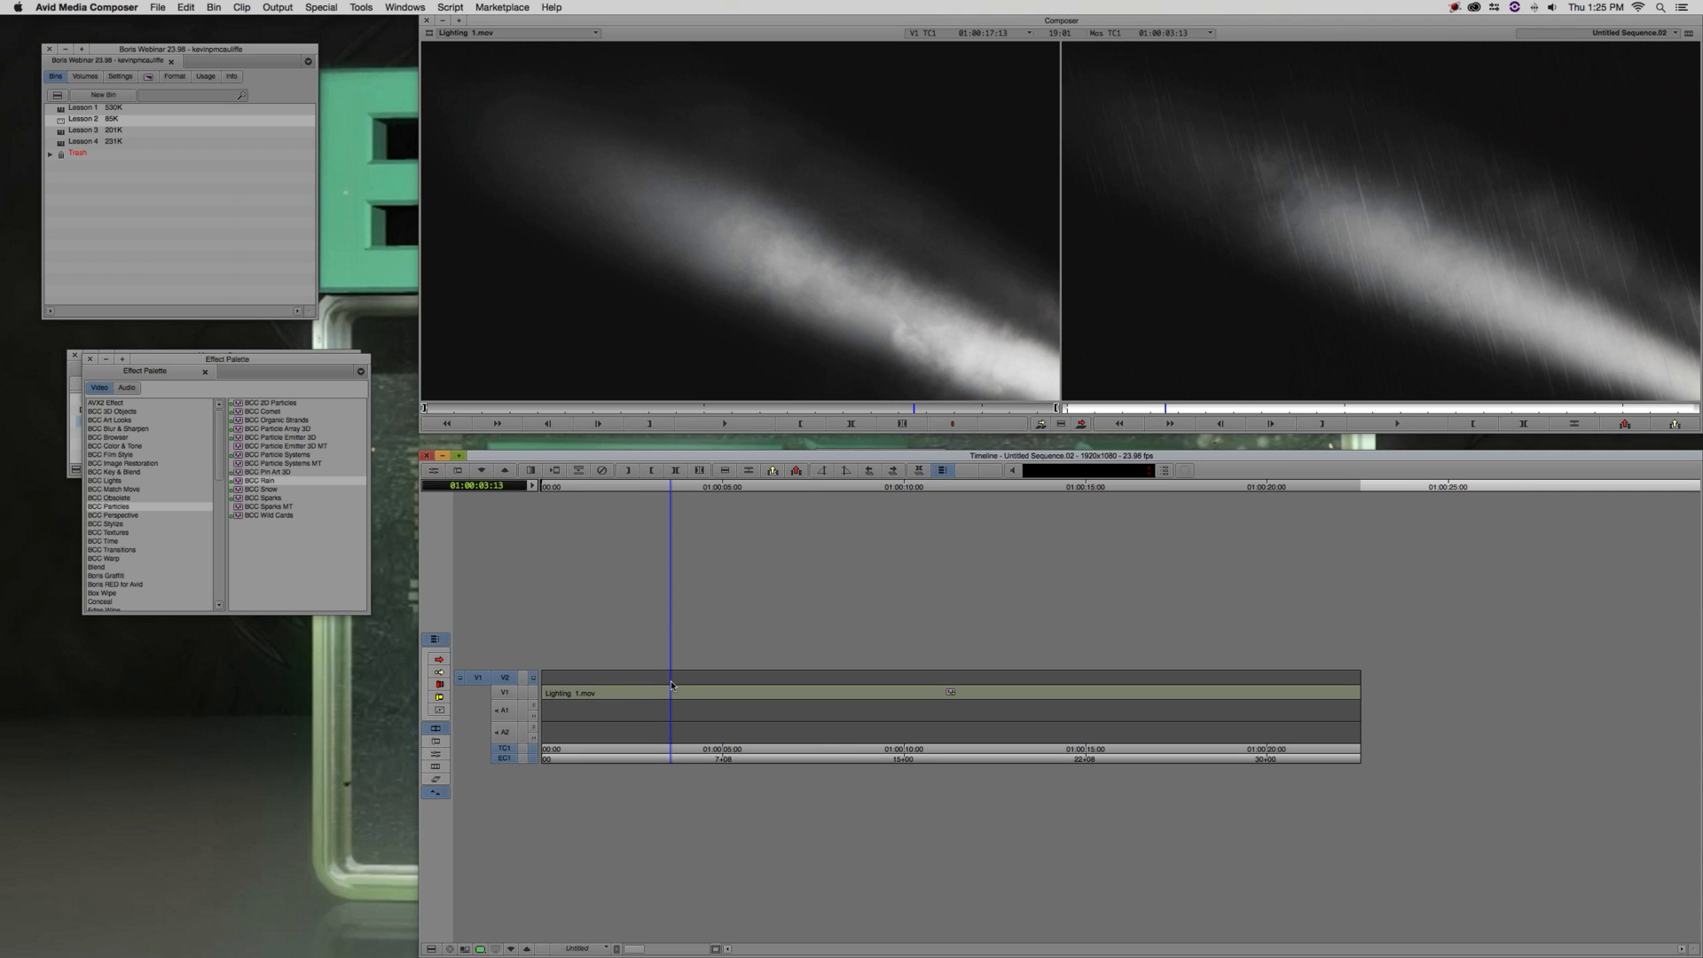
Apply BCC Extruded Text from the BCC 3D Objects category to the V2 filler and open its text window at 01:00:05:08
click(133, 413)
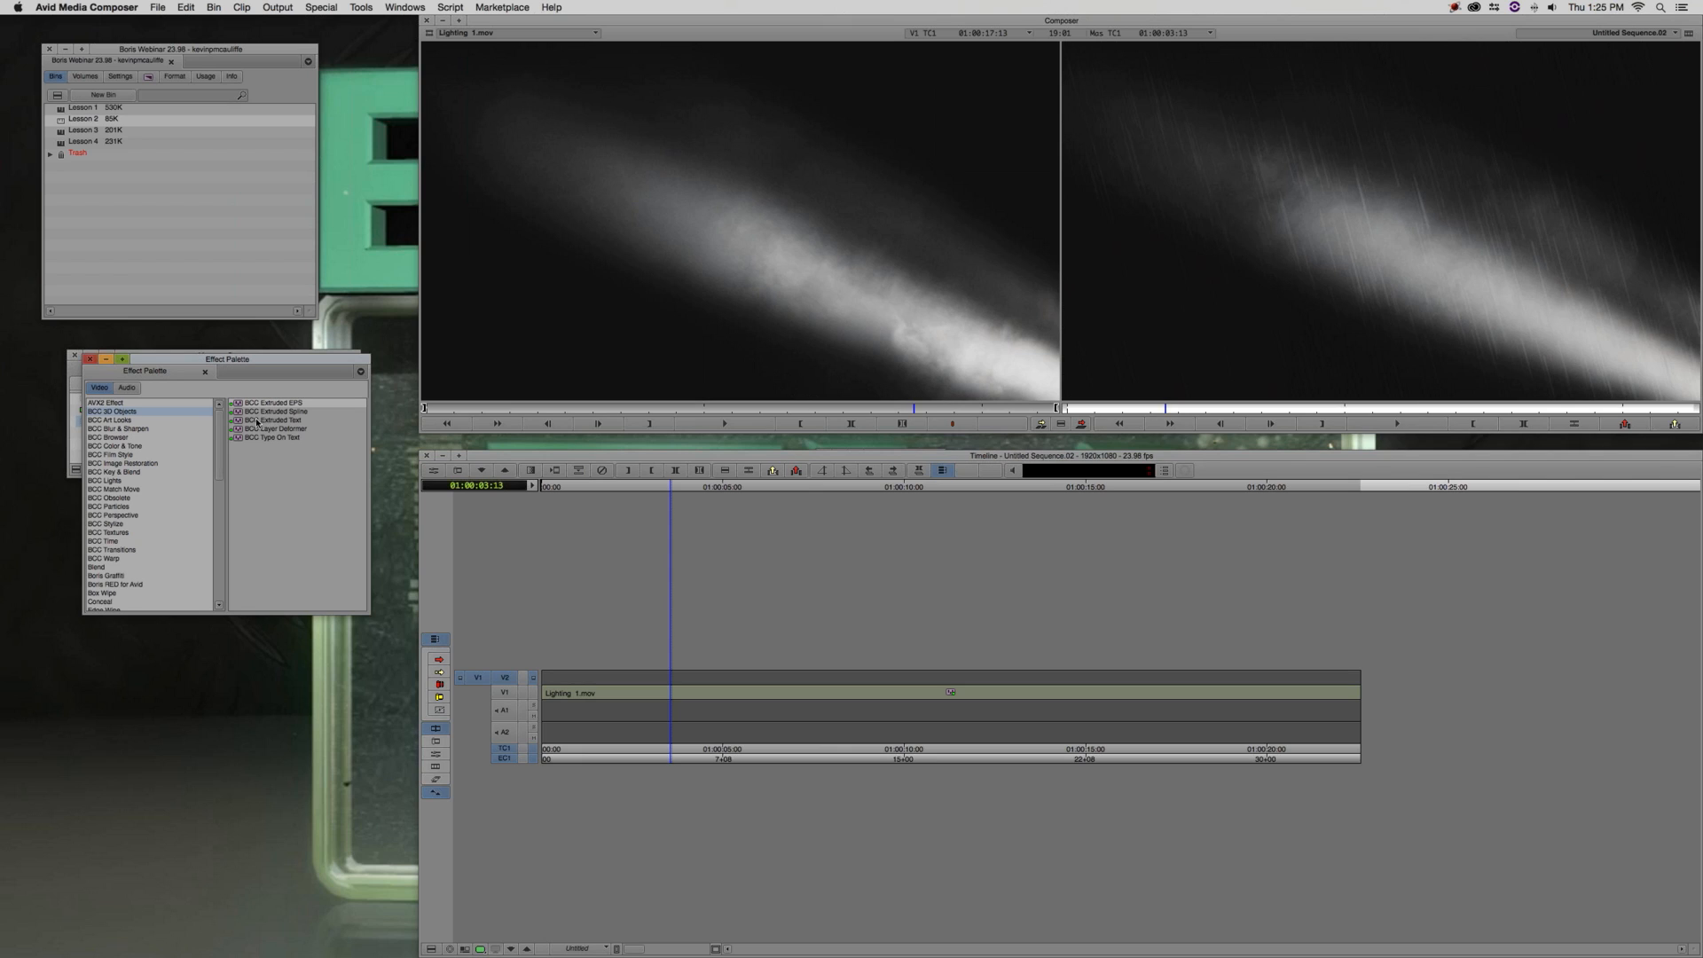
click(266, 420)
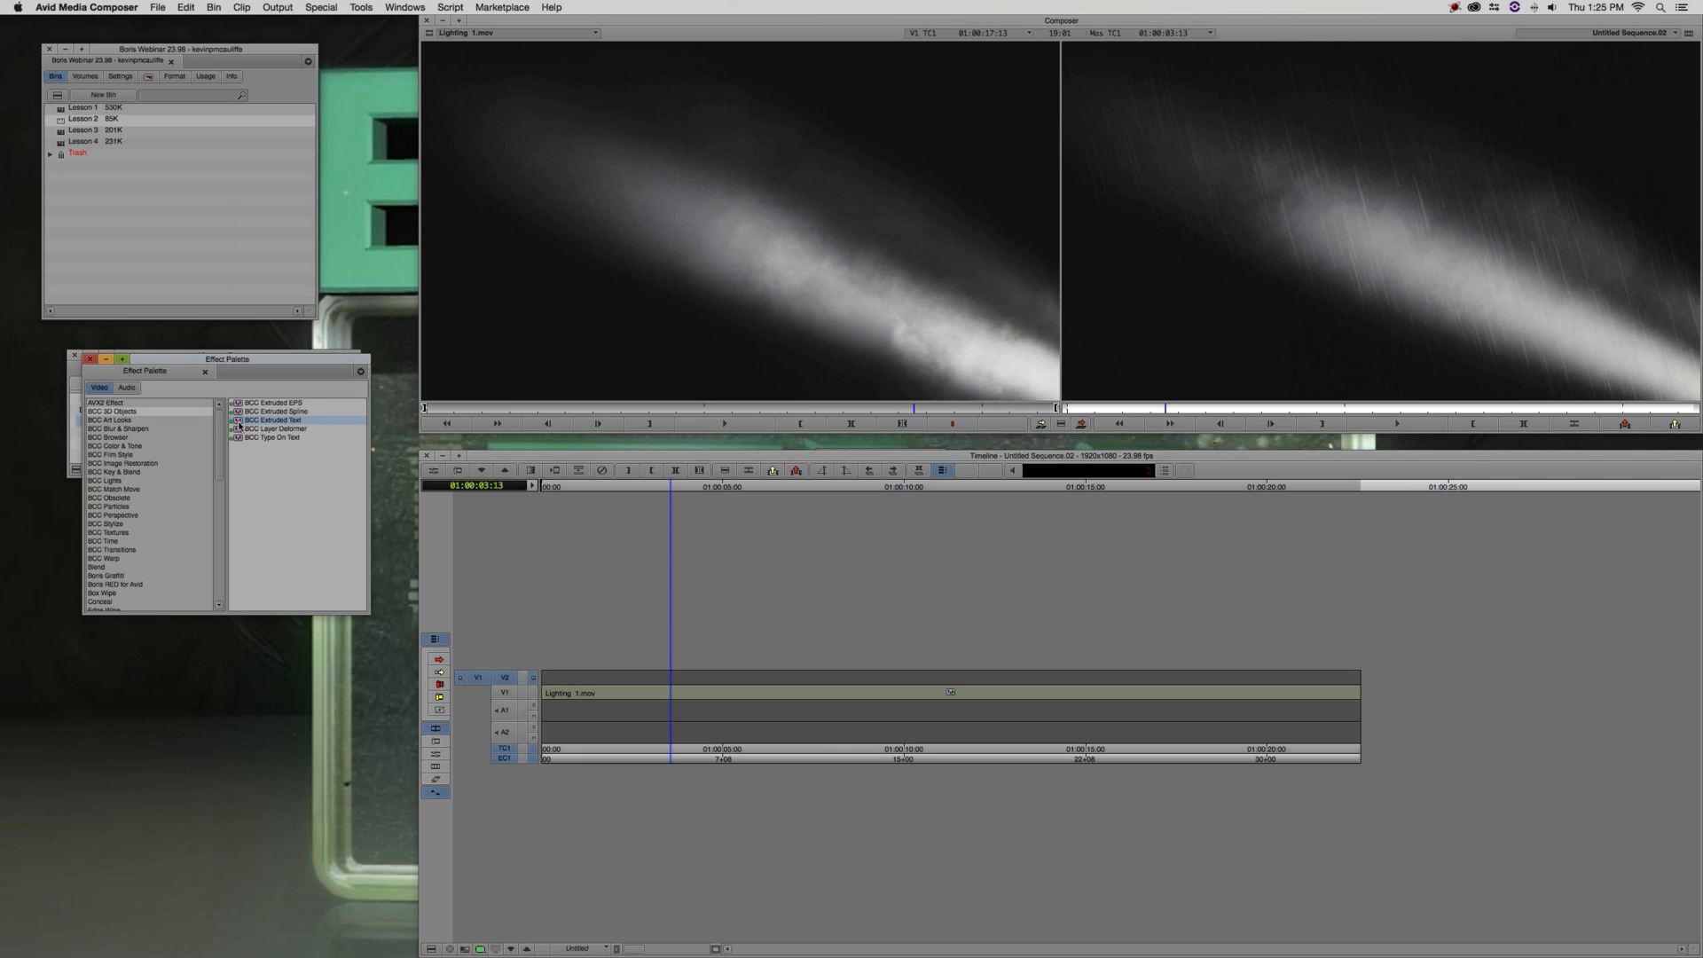
drag(745, 674, 732, 677)
click(734, 690)
key(F8)
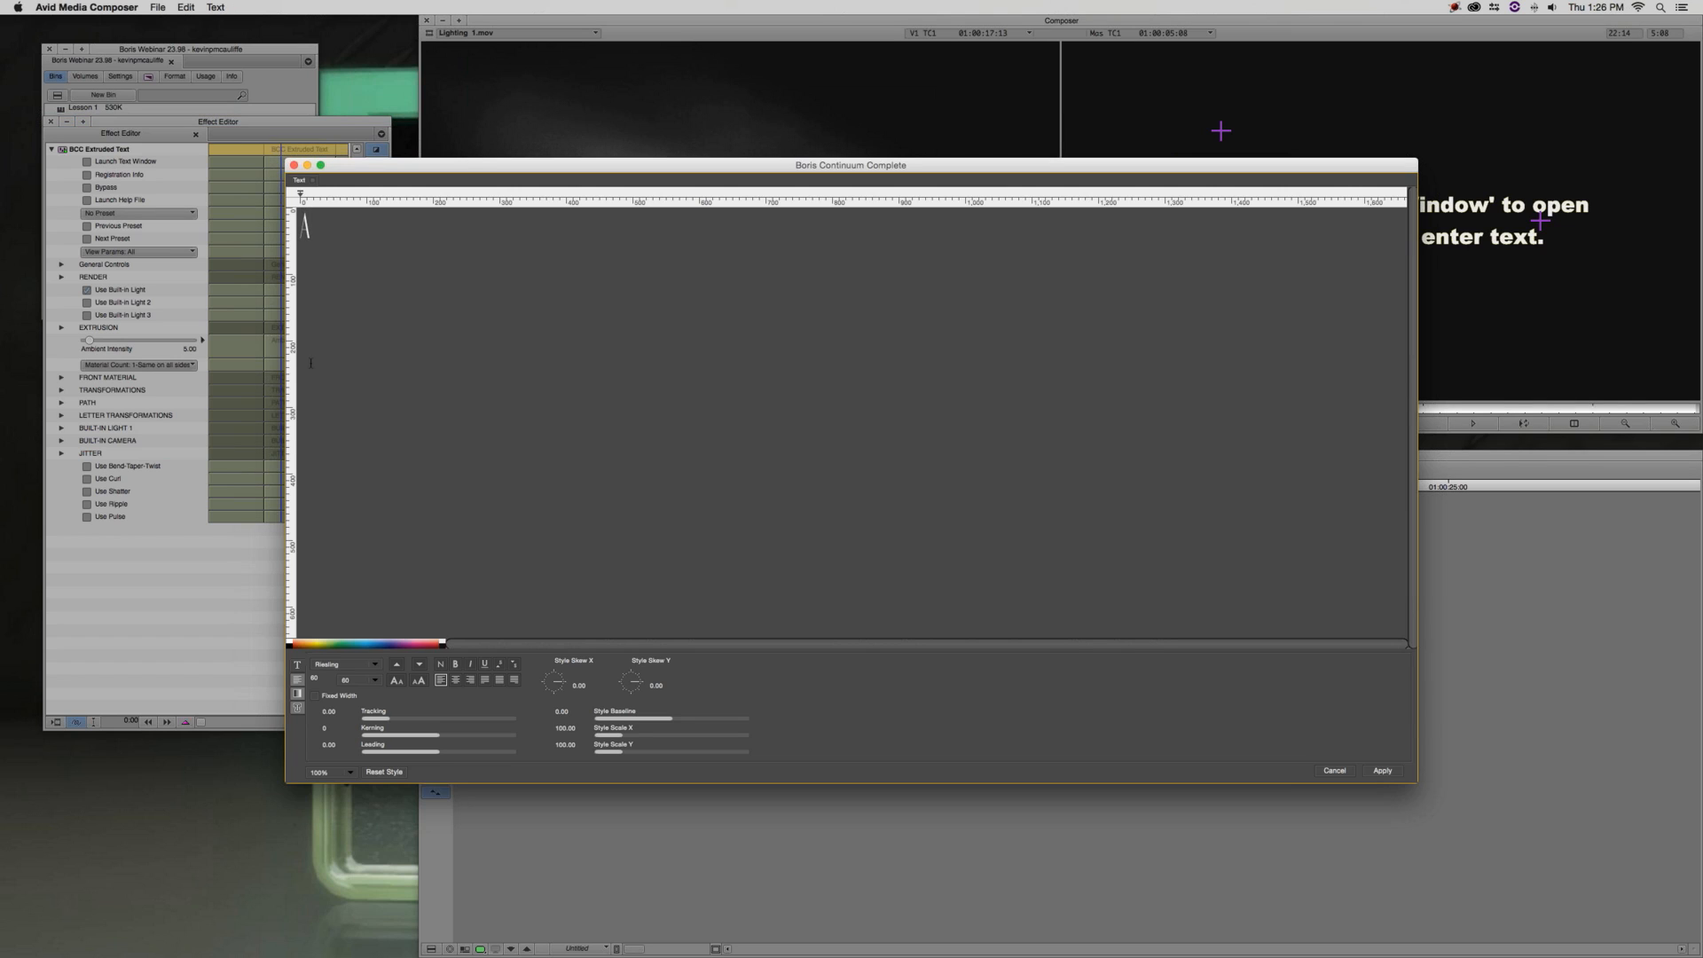
Enter the title text "A Boris FX" with "FILM NOIRE" on a second line
text(A O)
key(BackSpace)
text(B)
key(BackSpace)
text(Boris FC)
key(BackSpace)
text(X)
key(Return)
text(FILM NOIRE)
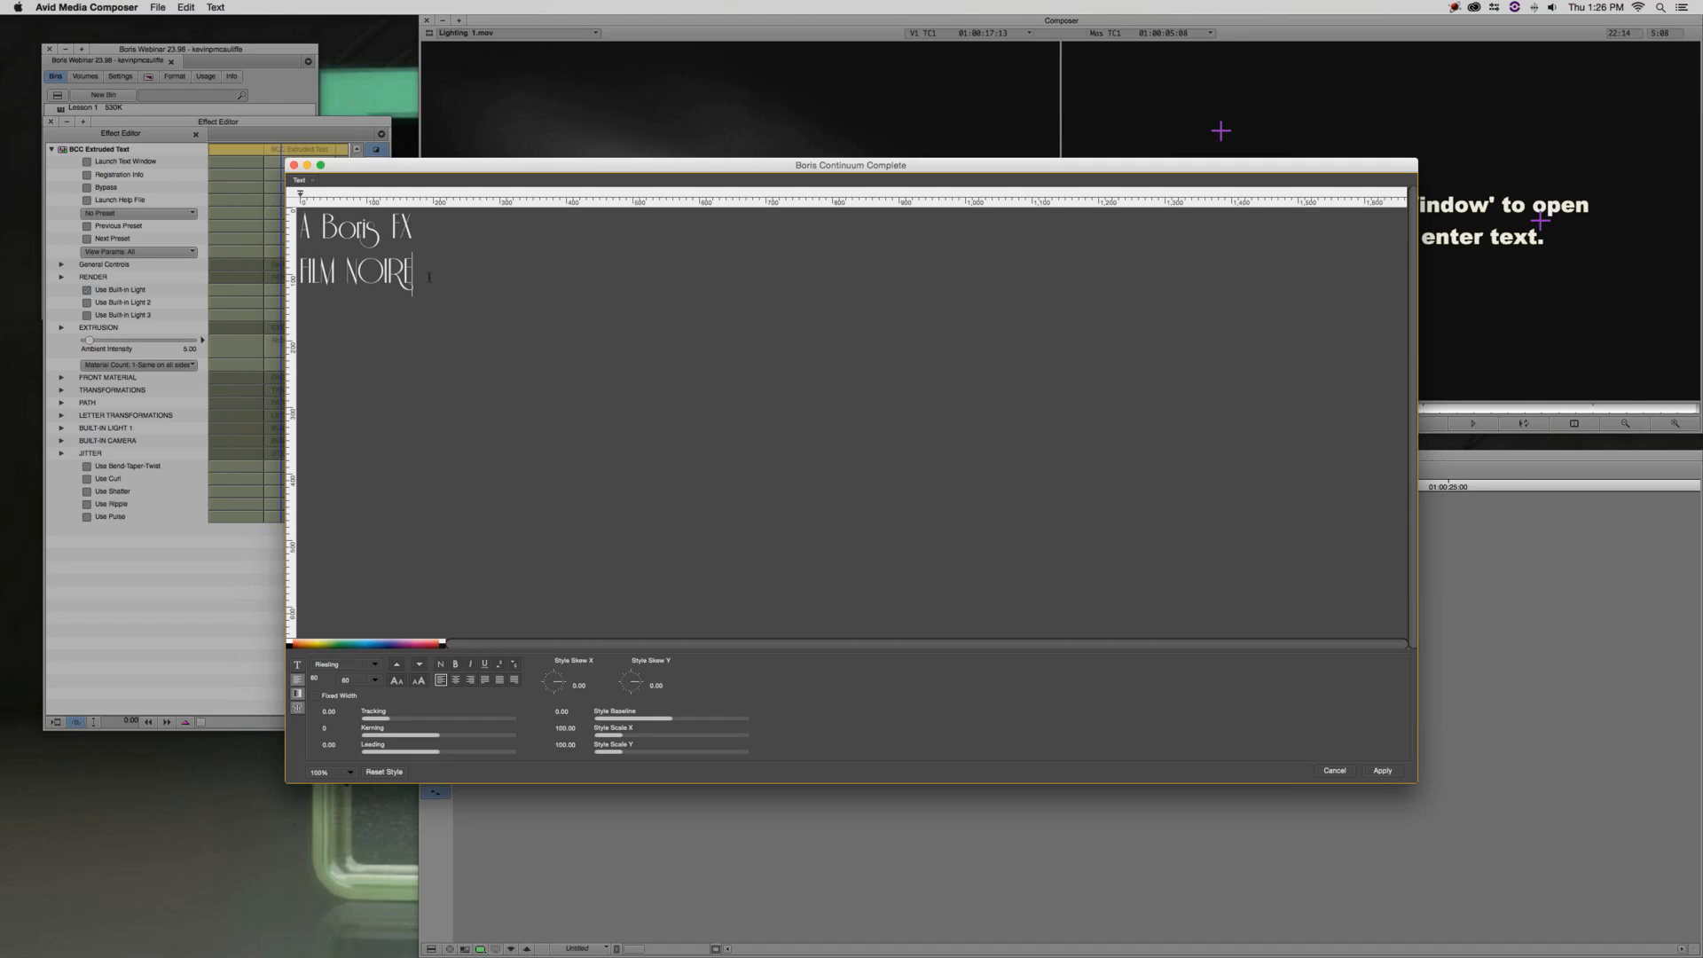
Set the font size of the "FILM NOIRE" line to 120
drag(428, 274, 296, 274)
click(333, 681)
text(120)
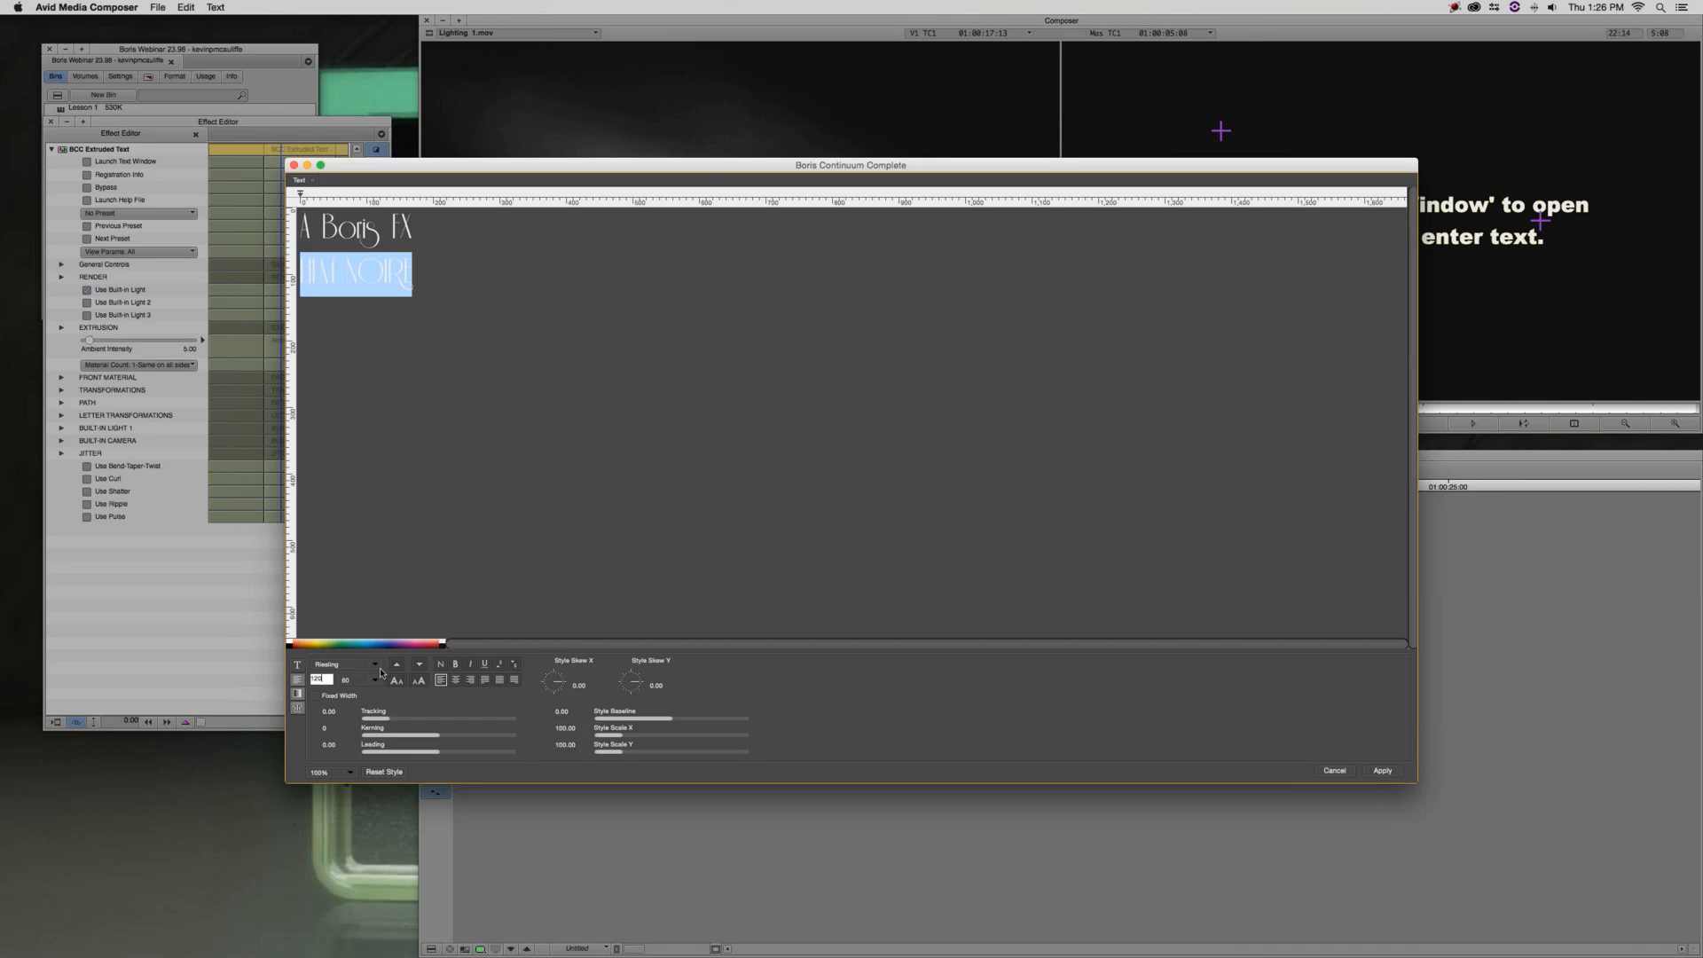
key(Return)
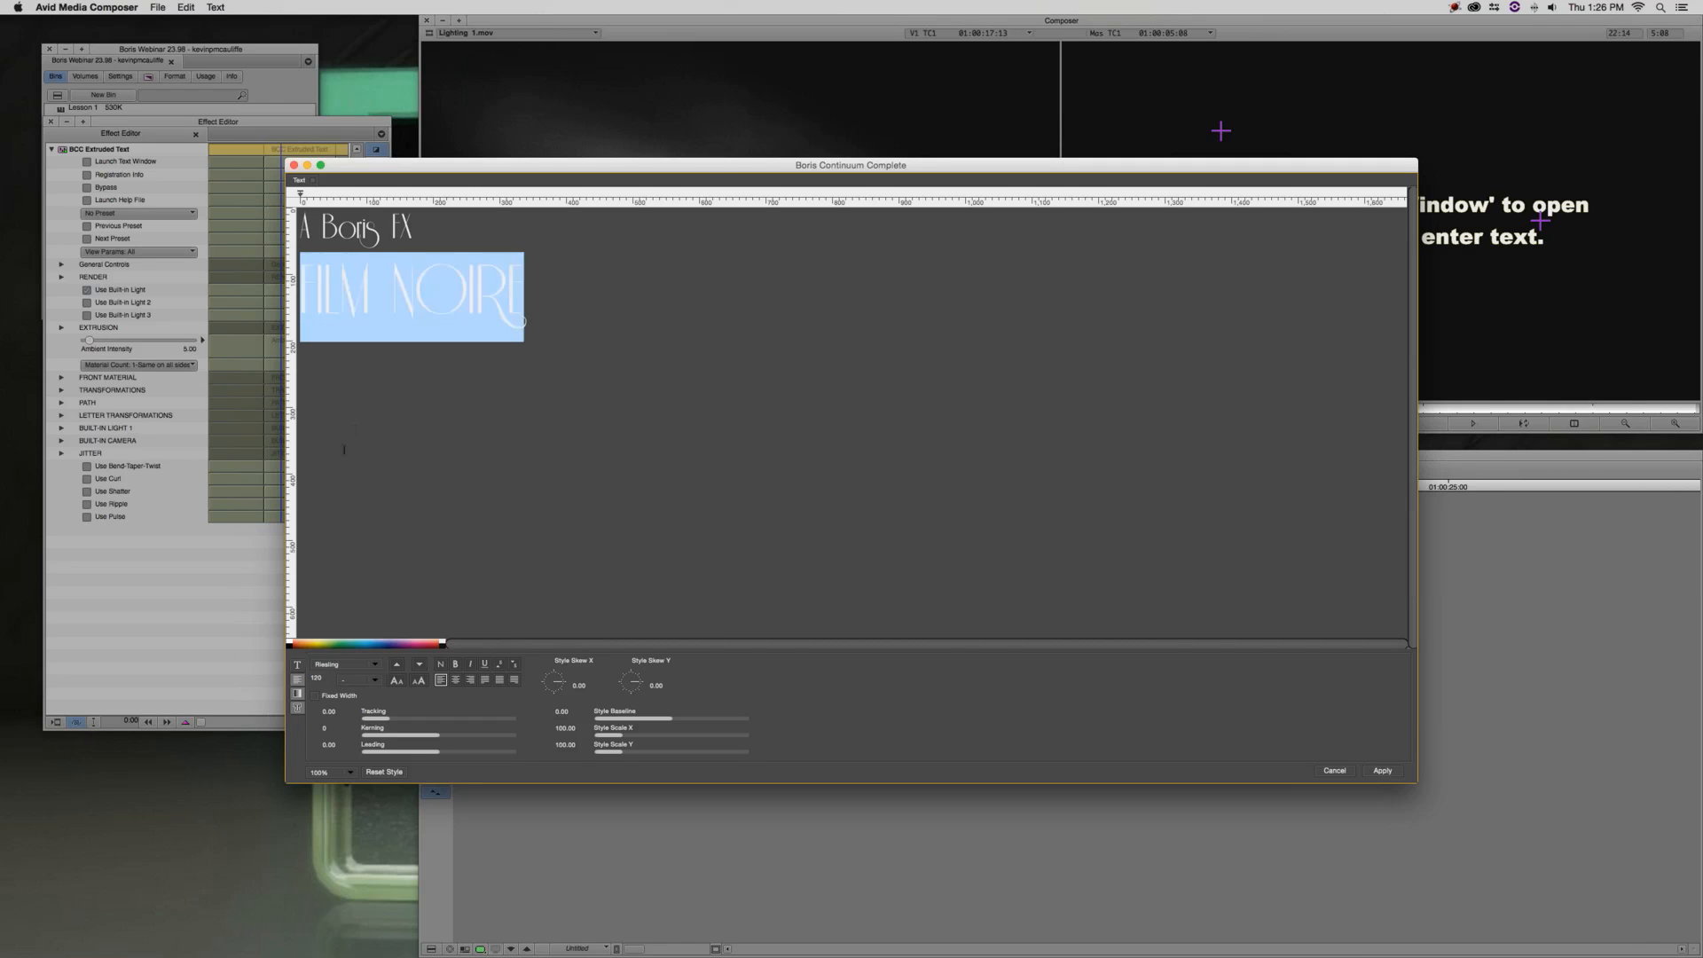
Retype the second title line in mixed case as "Film Noir", dropping the final E
click(363, 285)
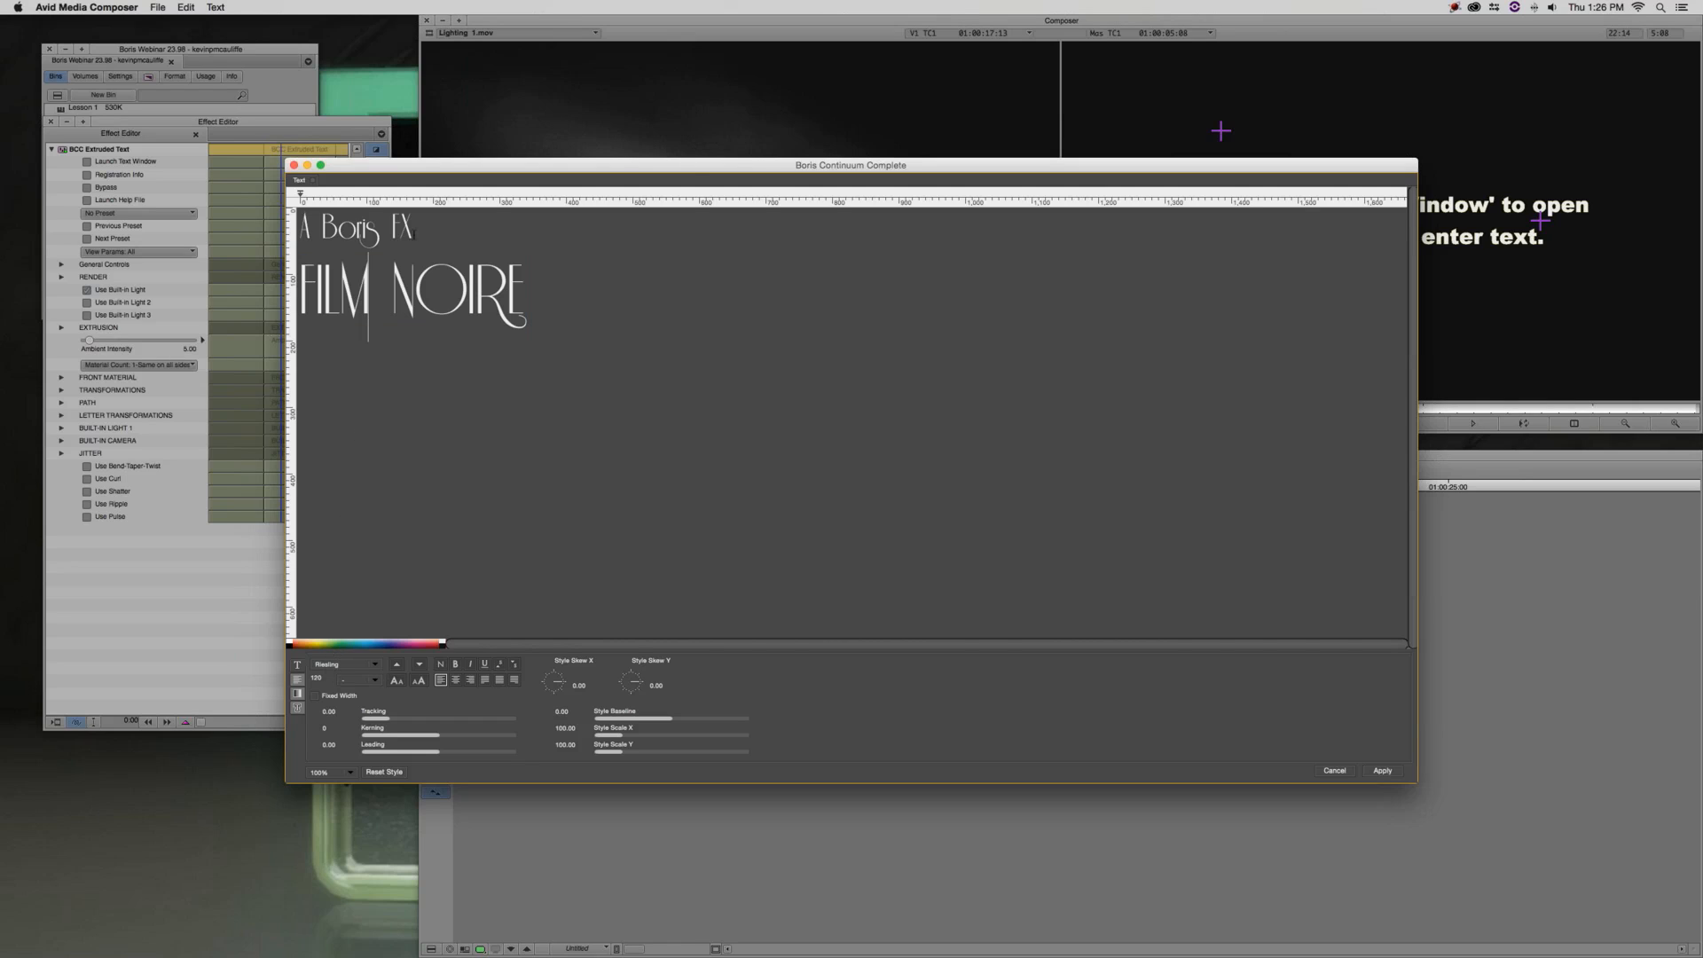
click(301, 282)
drag(762, 164, 674, 130)
drag(841, 131, 869, 171)
drag(305, 292, 258, 293)
key(BackSpace)
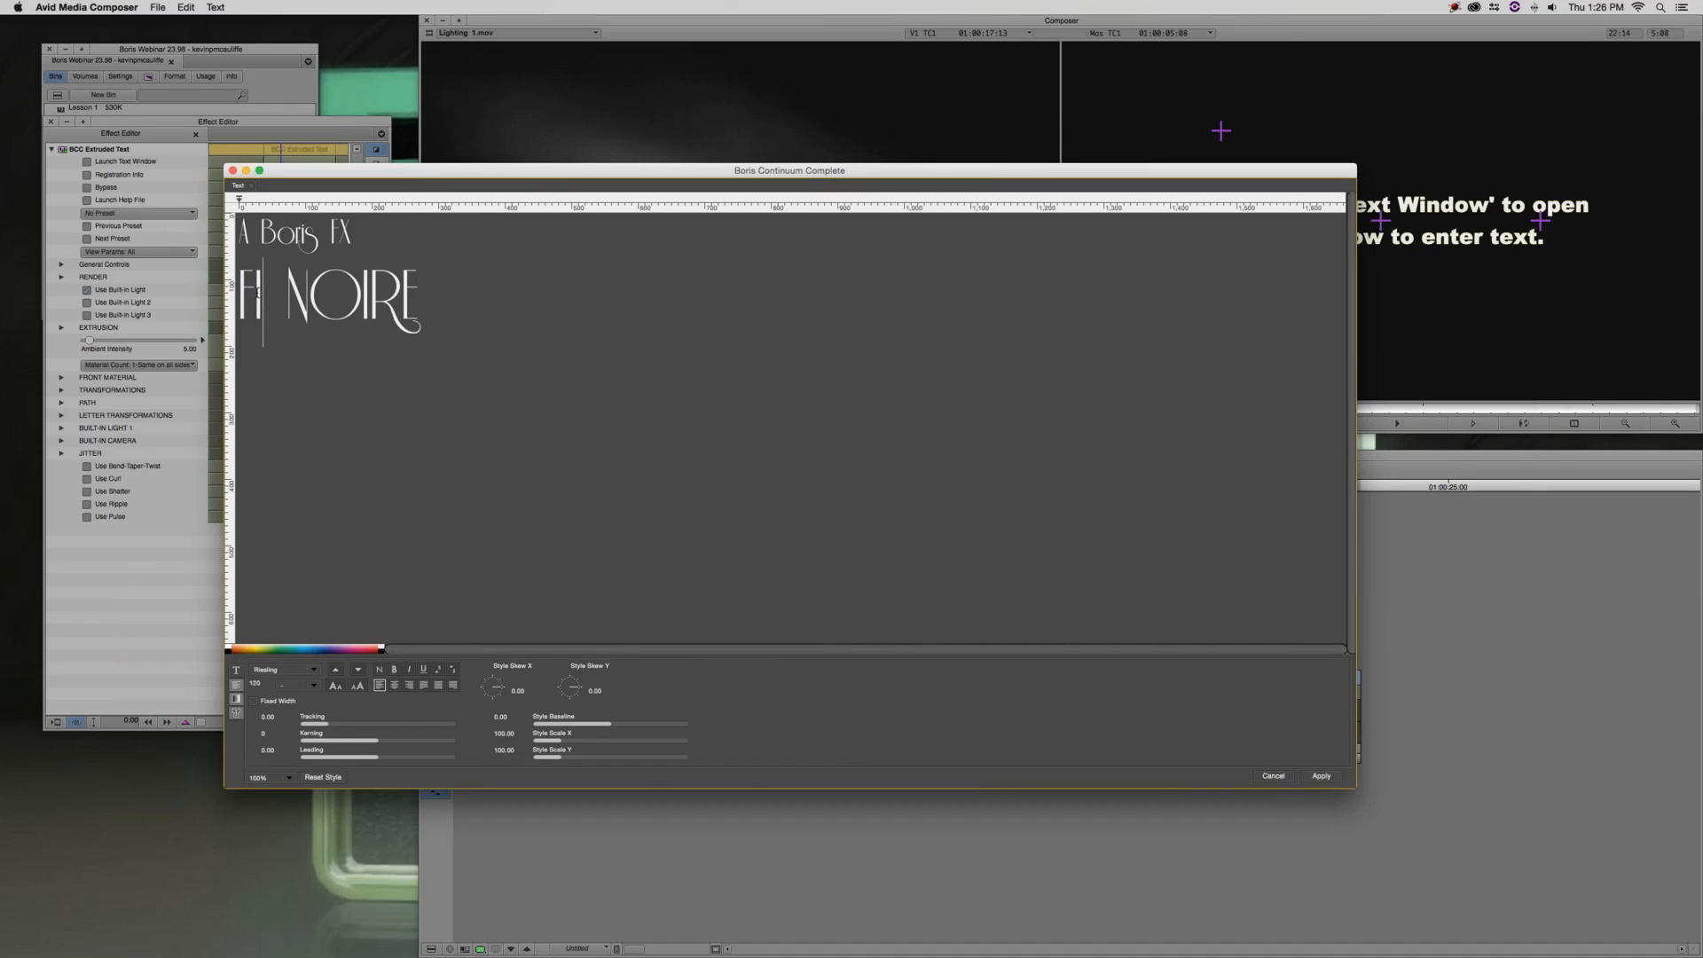
text(ilm)
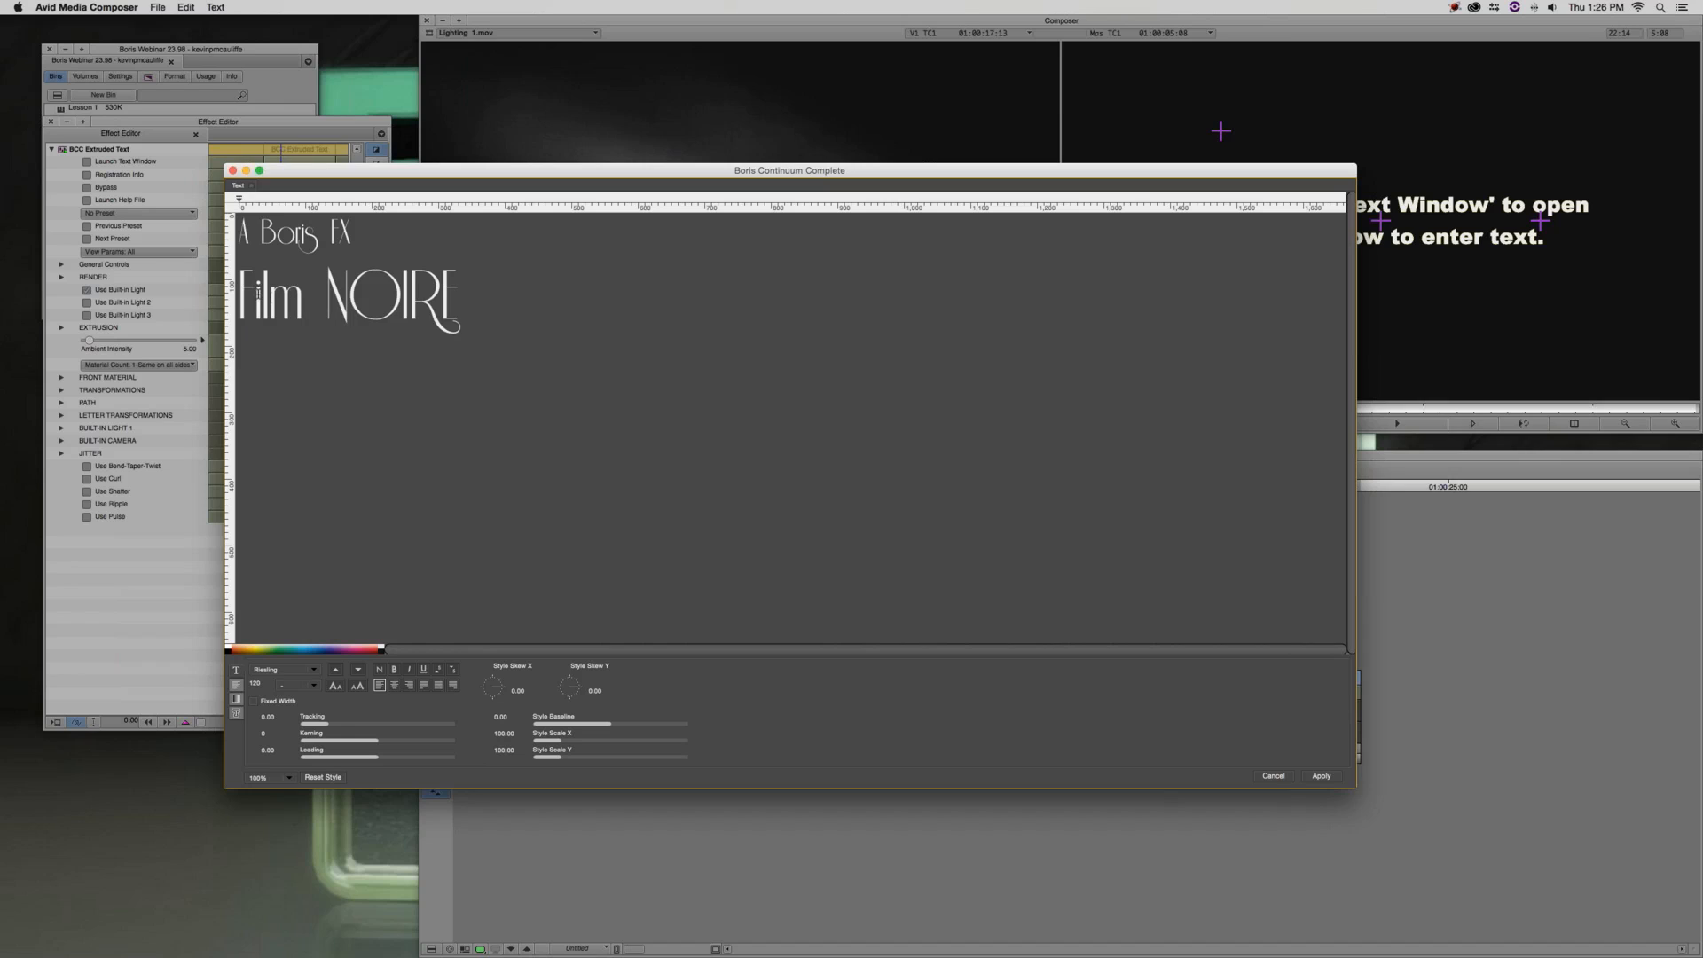
drag(350, 293, 470, 293)
text(oir)
Set the font size of the "Film Noir" line to 180 and indent the "A Boris FX" line above it
key(Home)
key(shift+End)
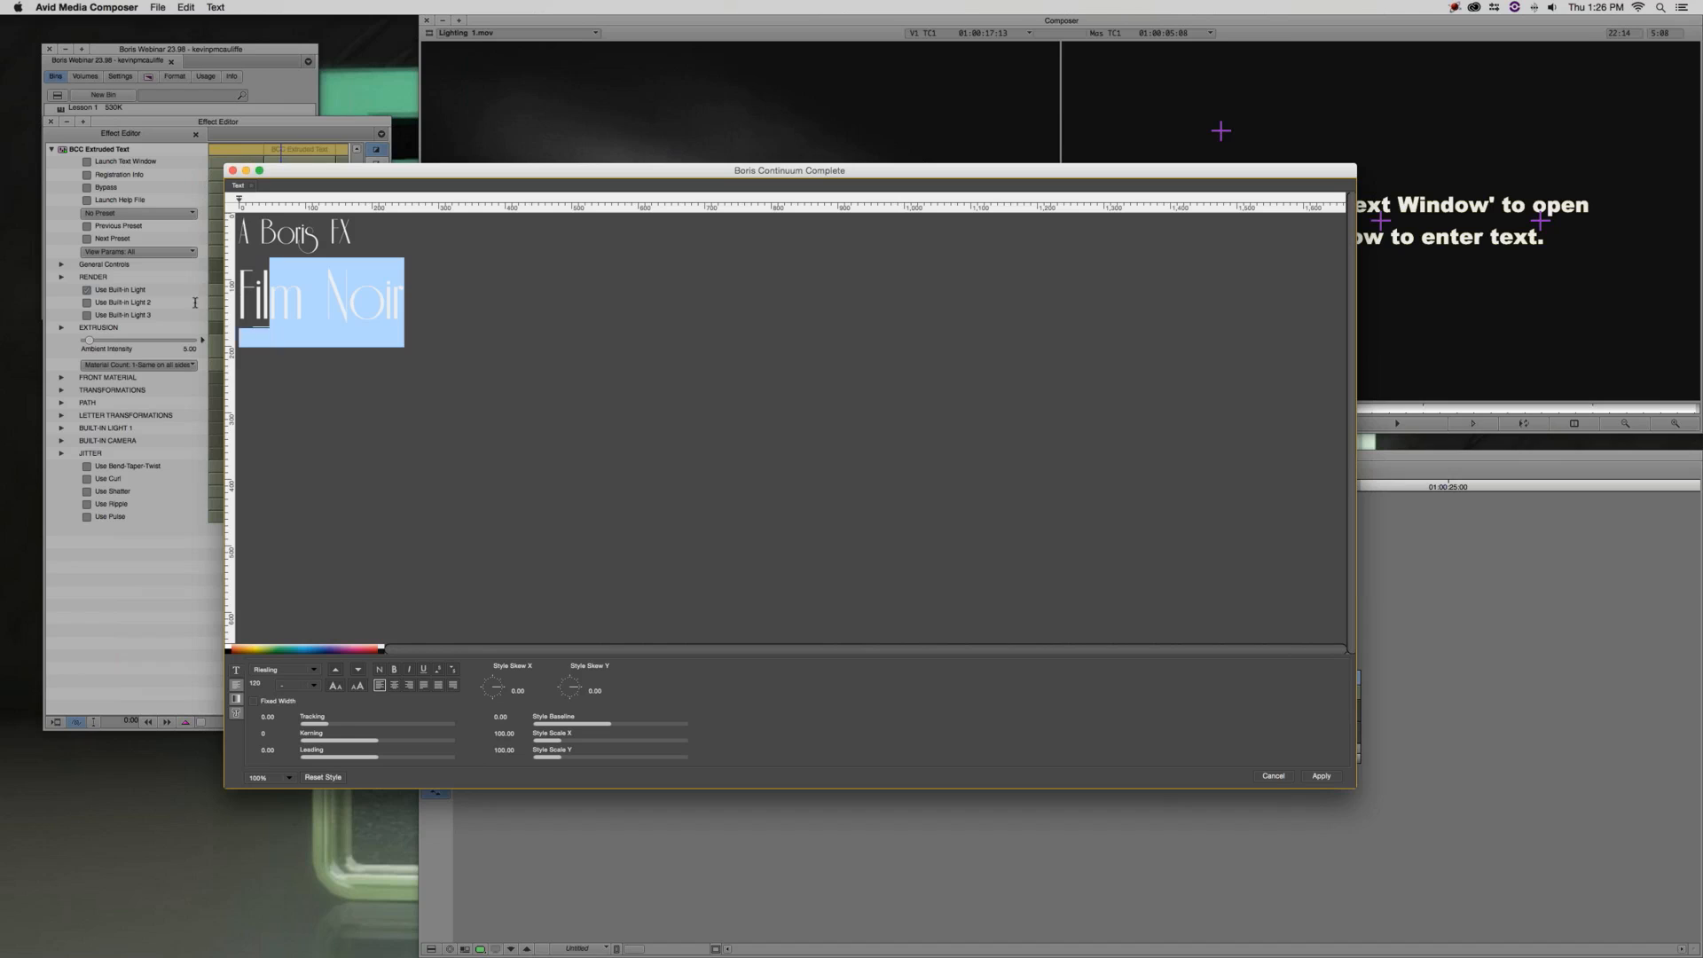
double_click(256, 684)
text(180)
key(Return)
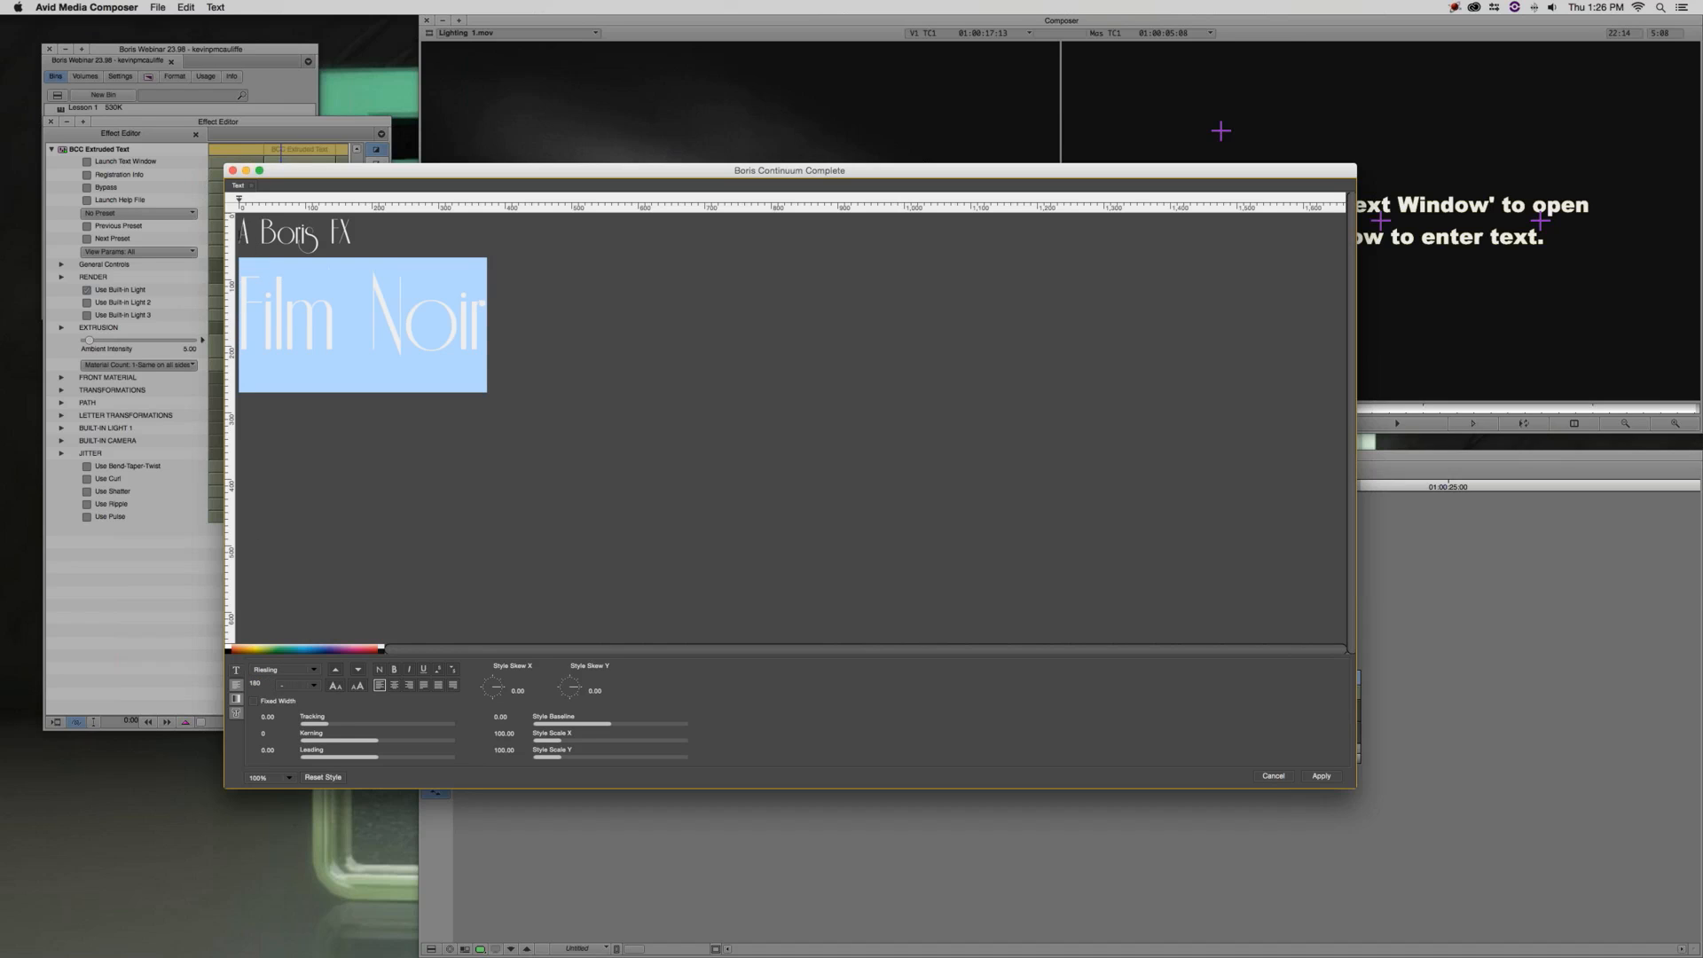
click(242, 235)
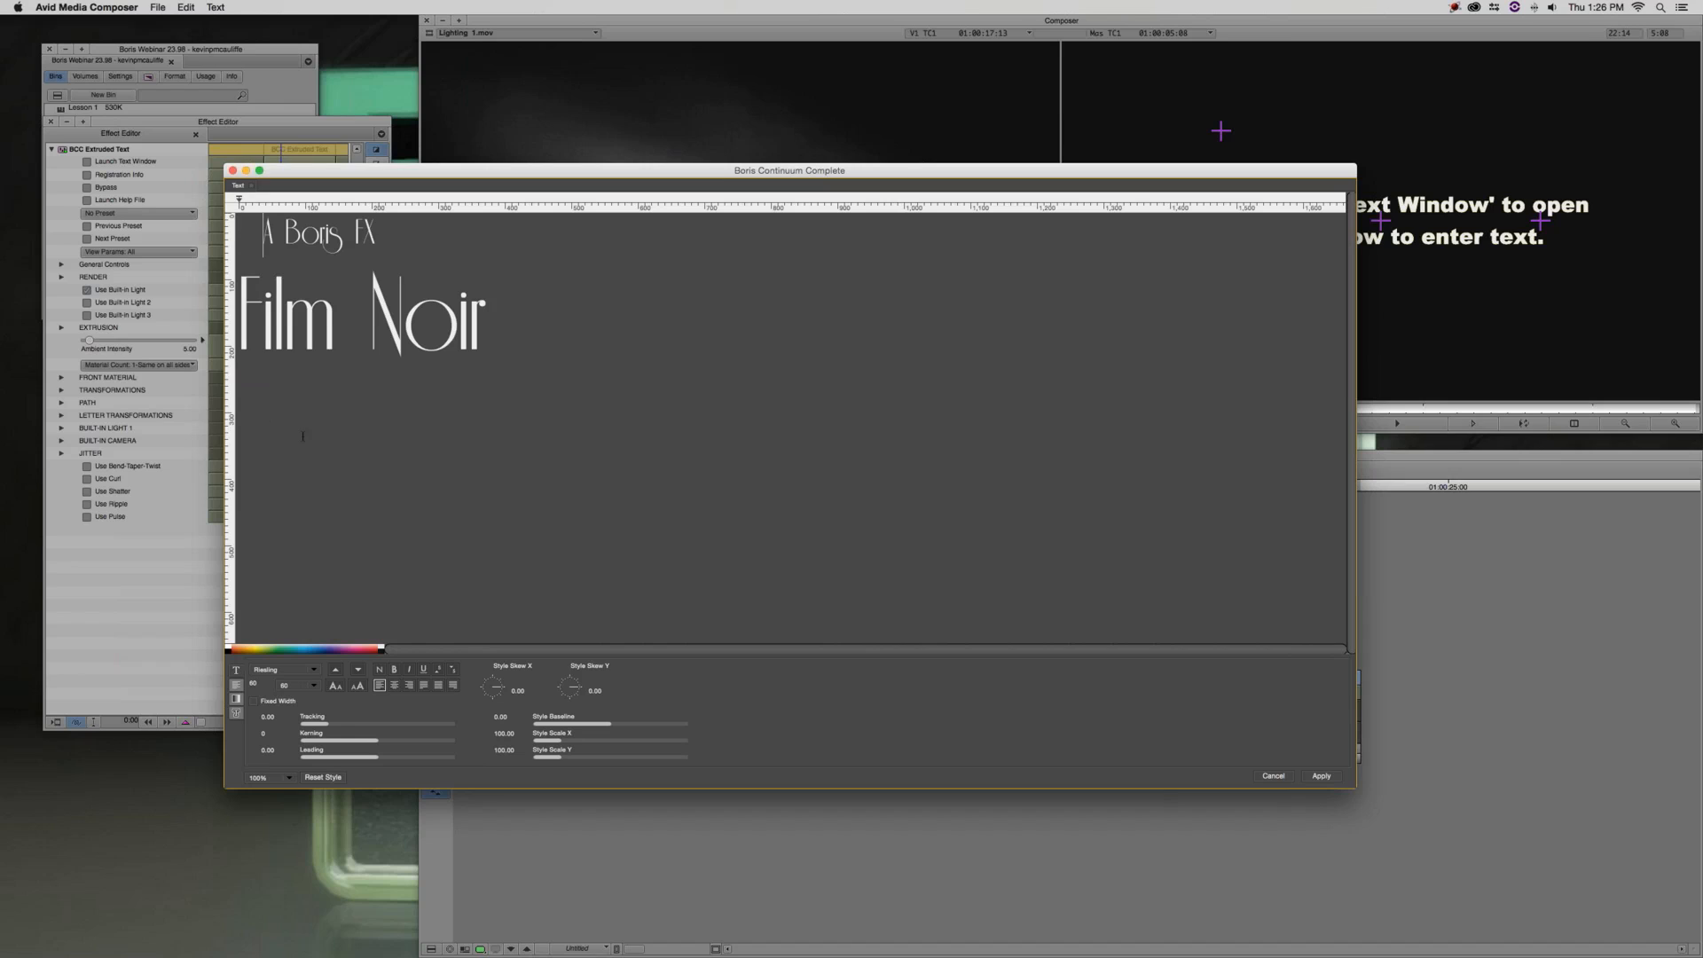
Set the leading of all title text to -64 and apply the text to the extruded title
key(super+a)
click(269, 751)
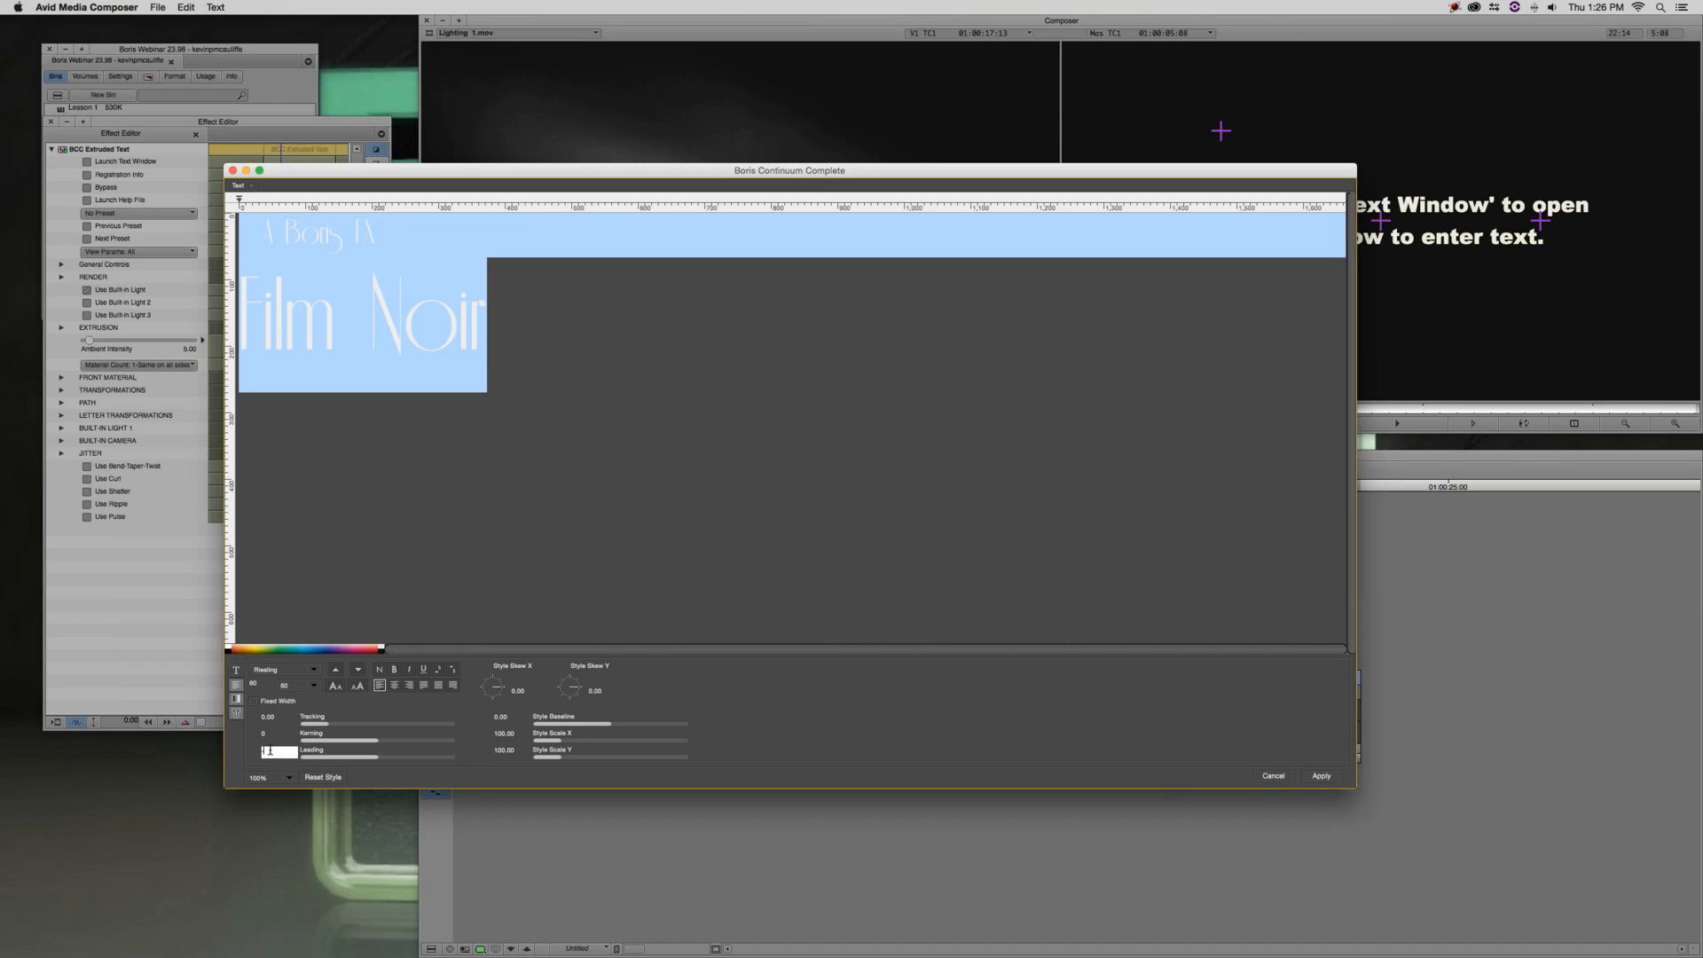
text(-64)
key(Return)
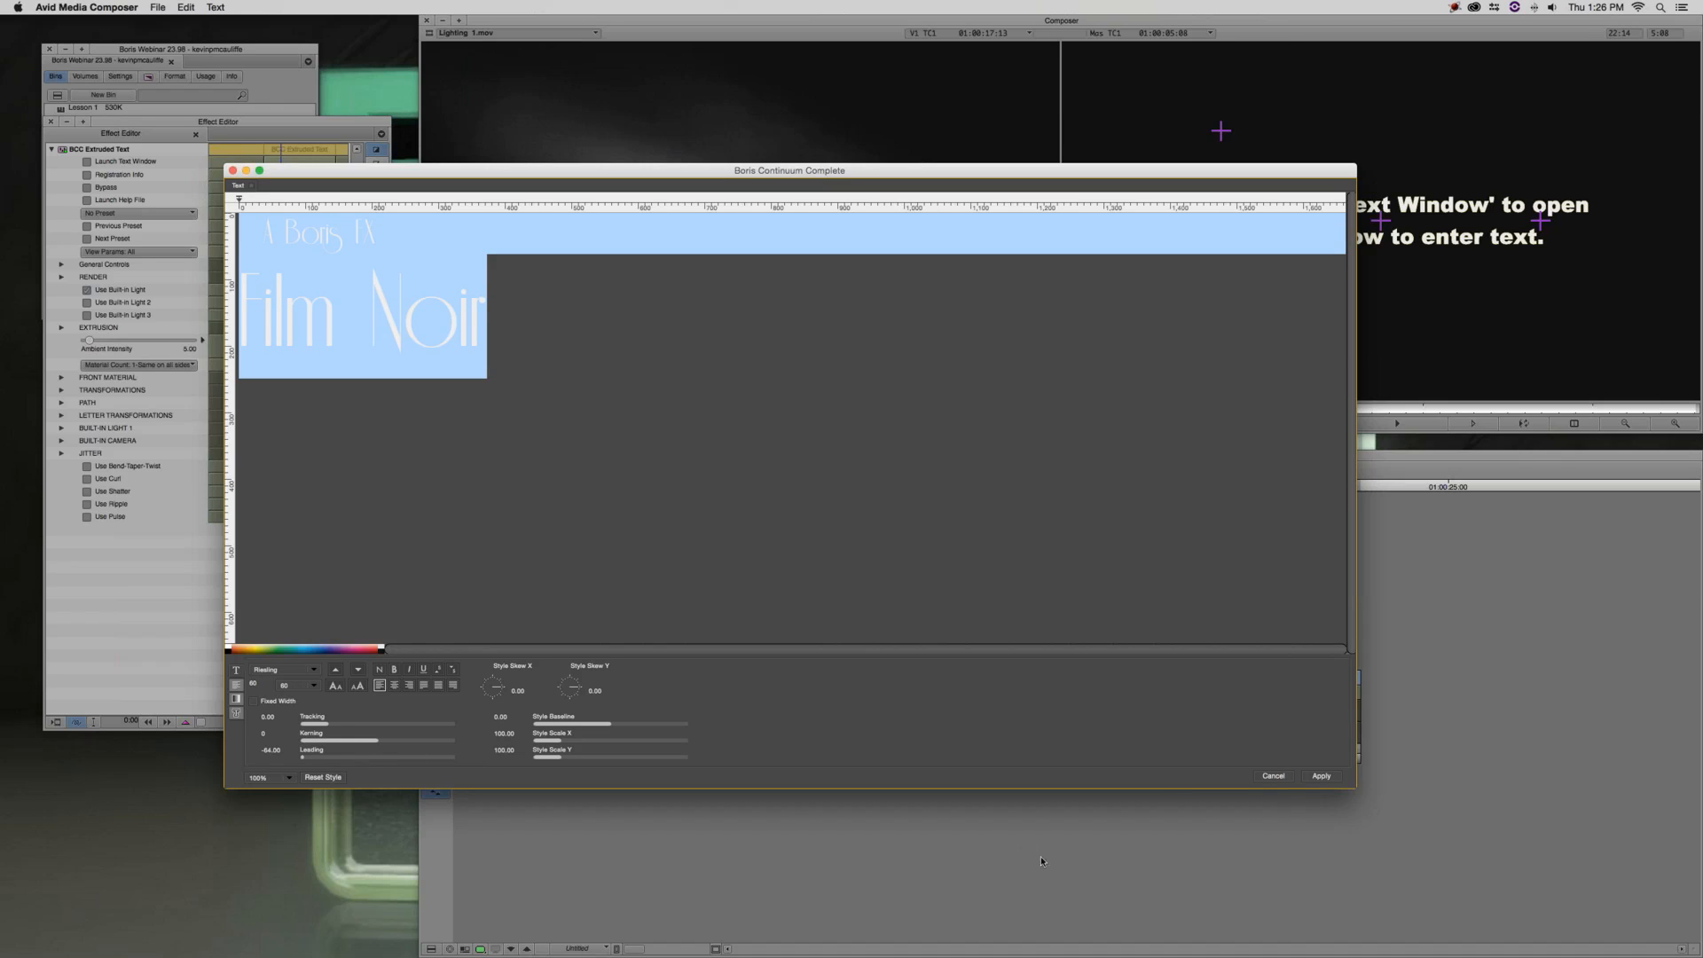
click(1323, 783)
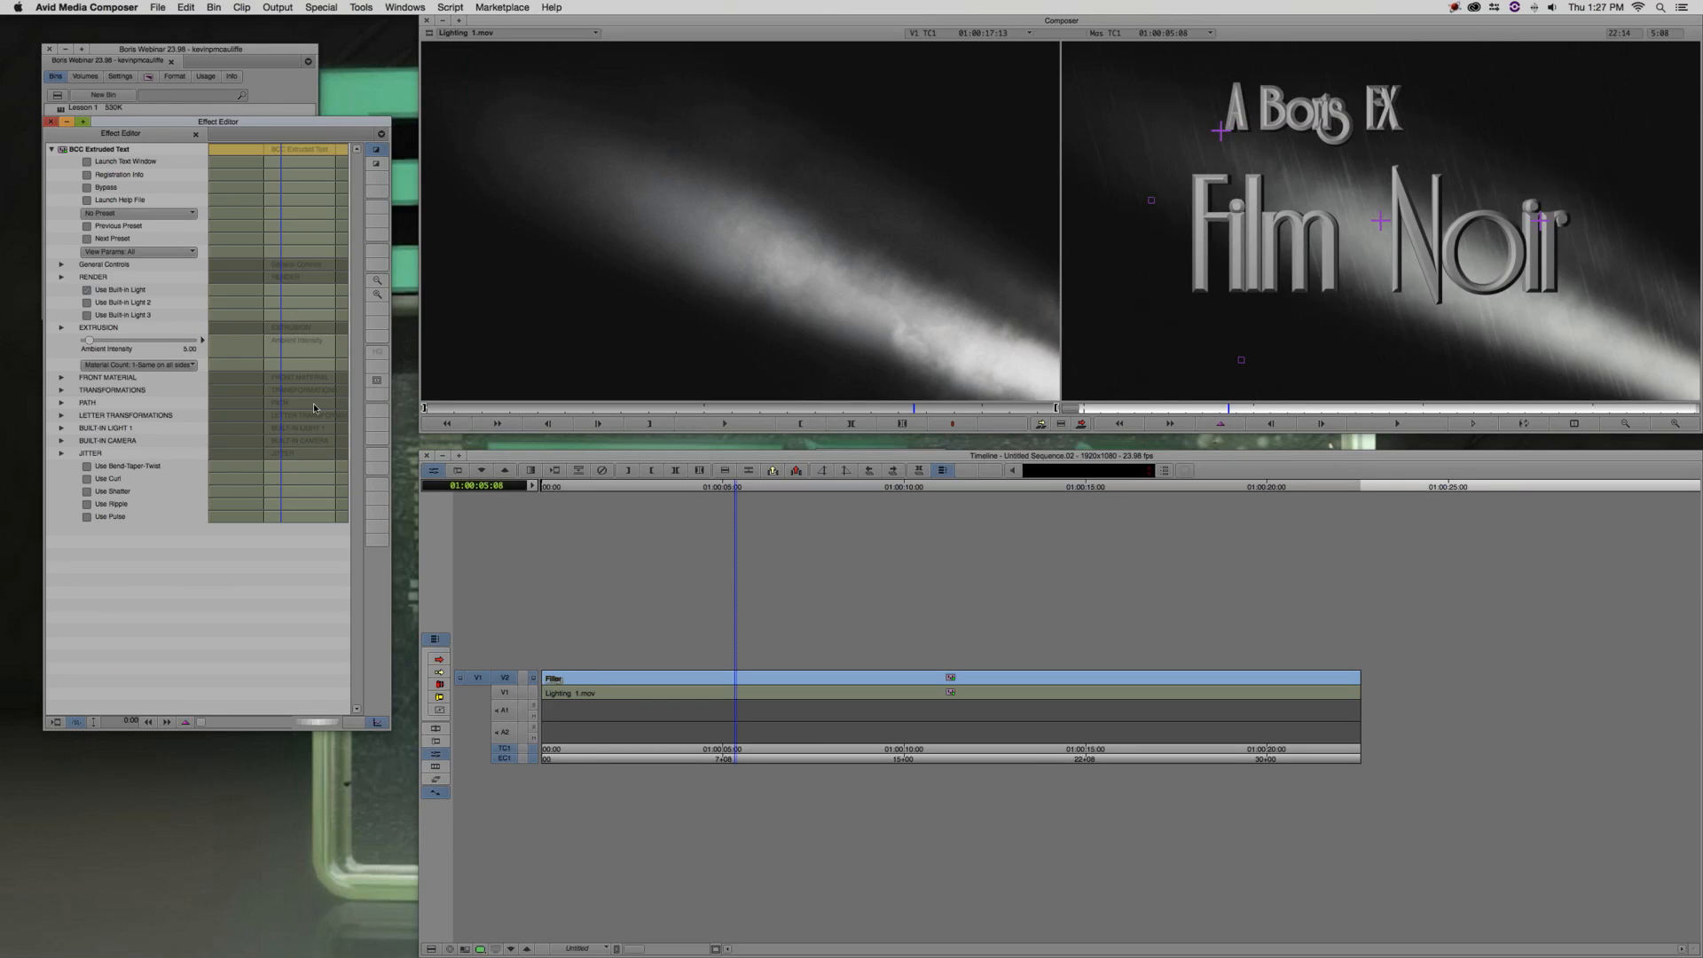
Set the leading of all title text to -110 and apply it to the extruded title
click(108, 165)
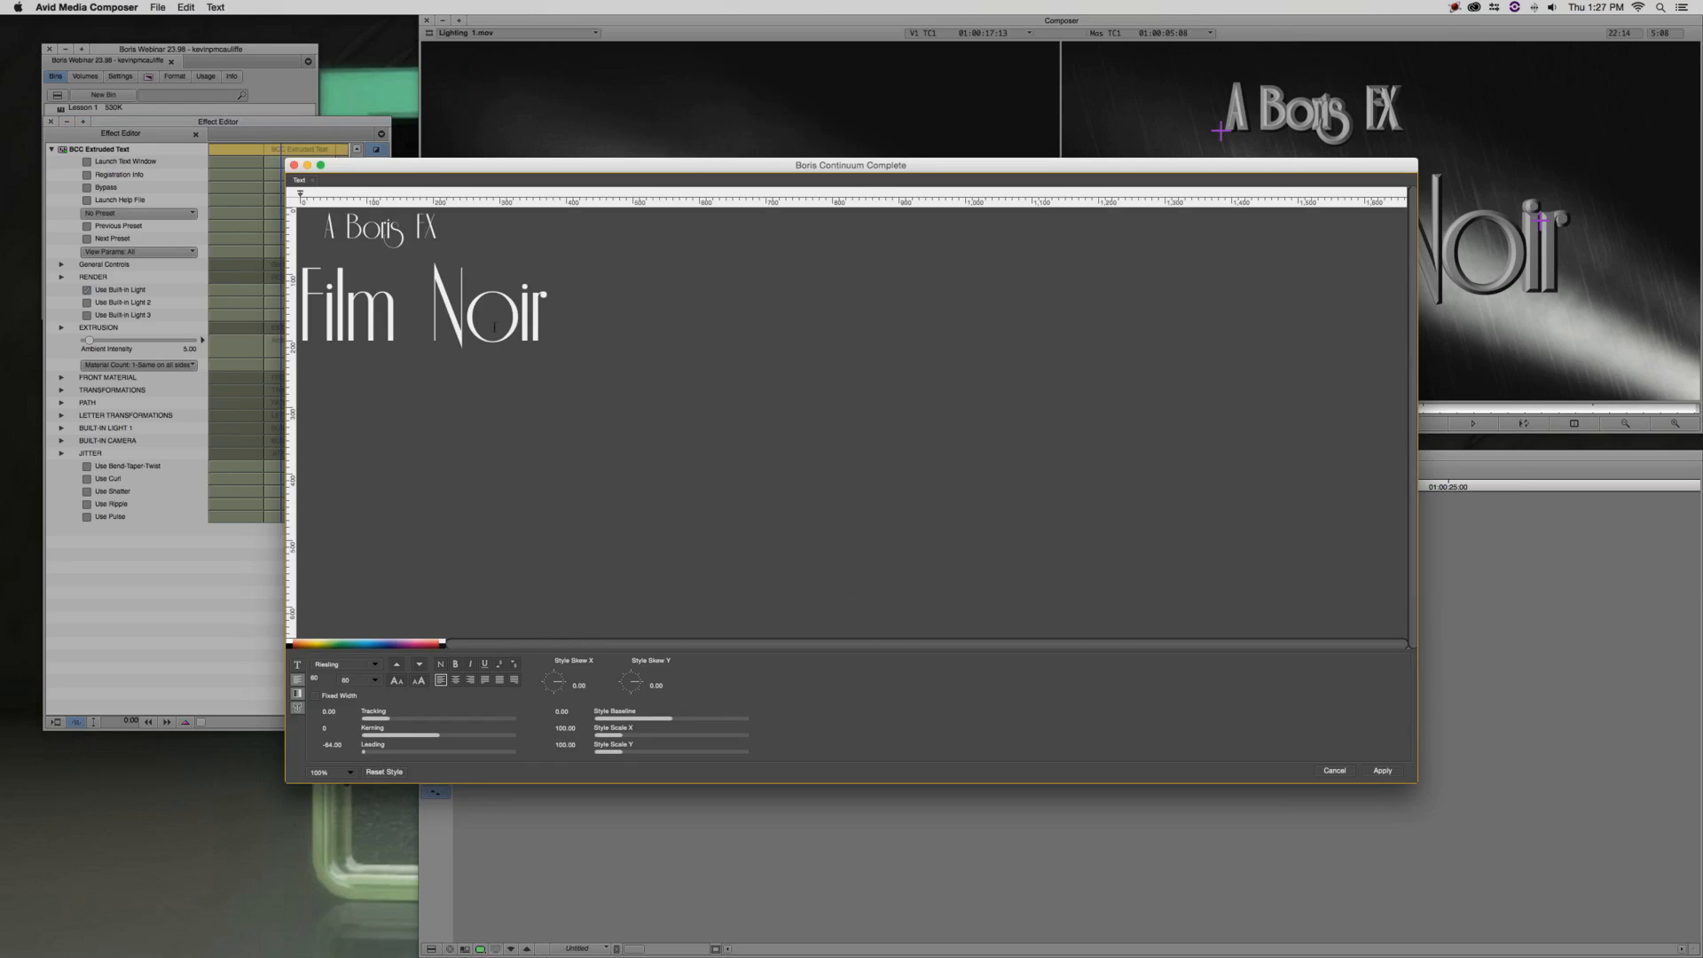
key(super+a)
click(339, 745)
text(-11)
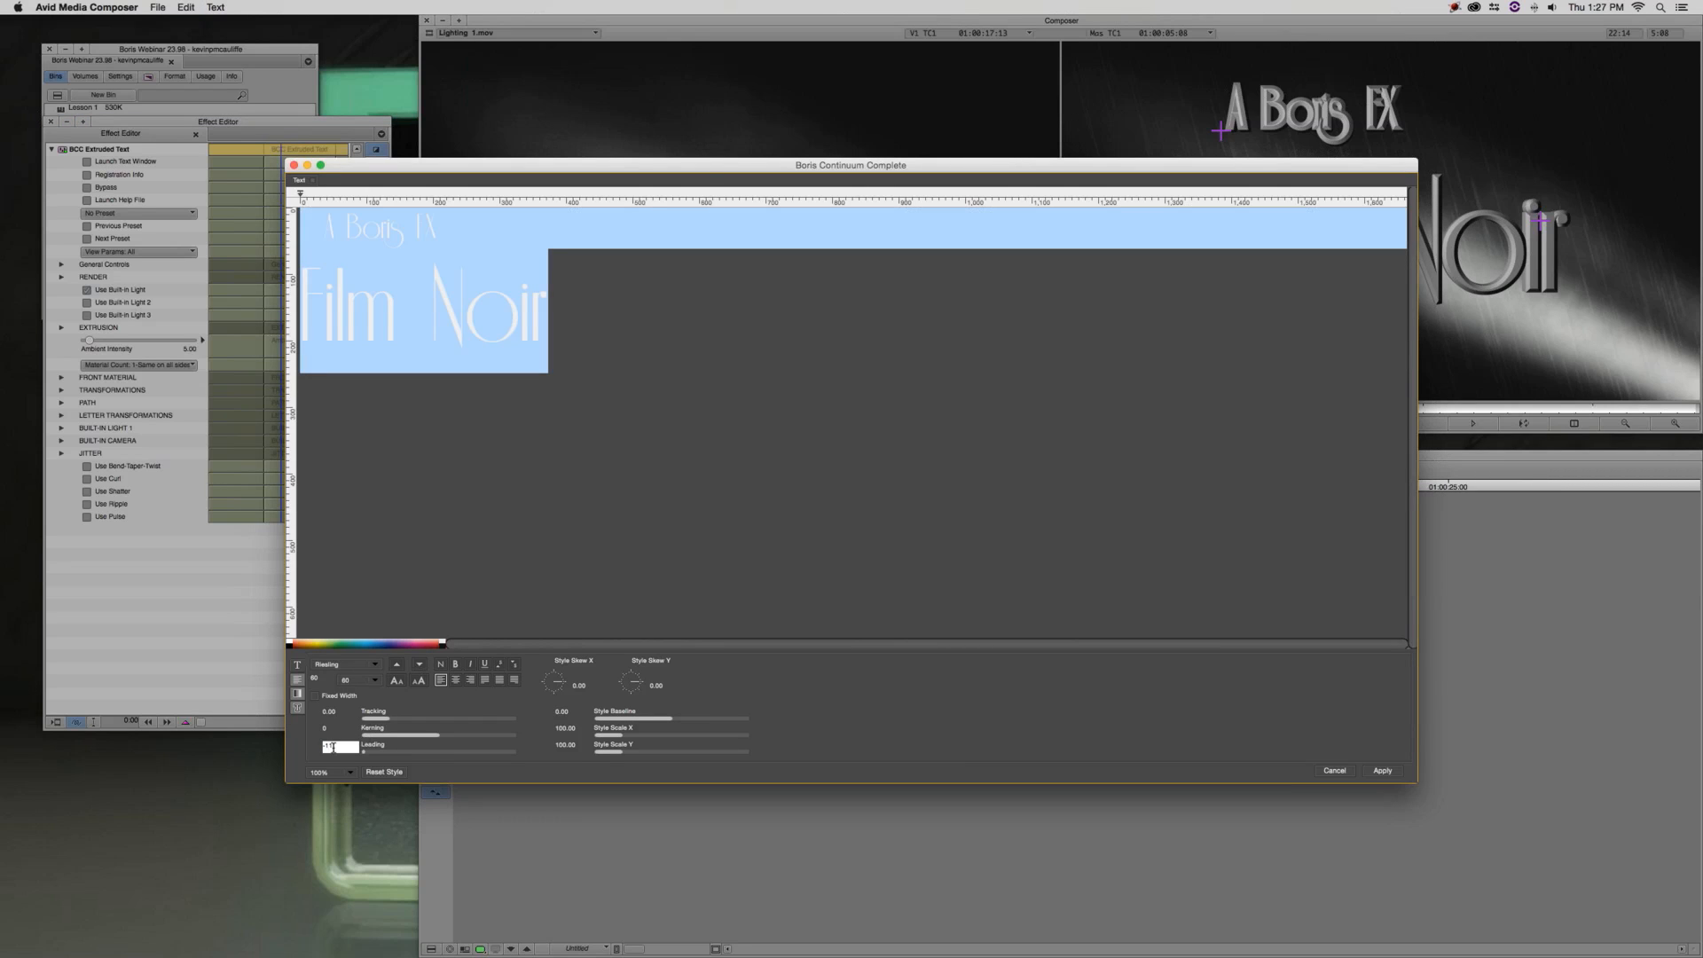
text(0)
key(Return)
click(1383, 771)
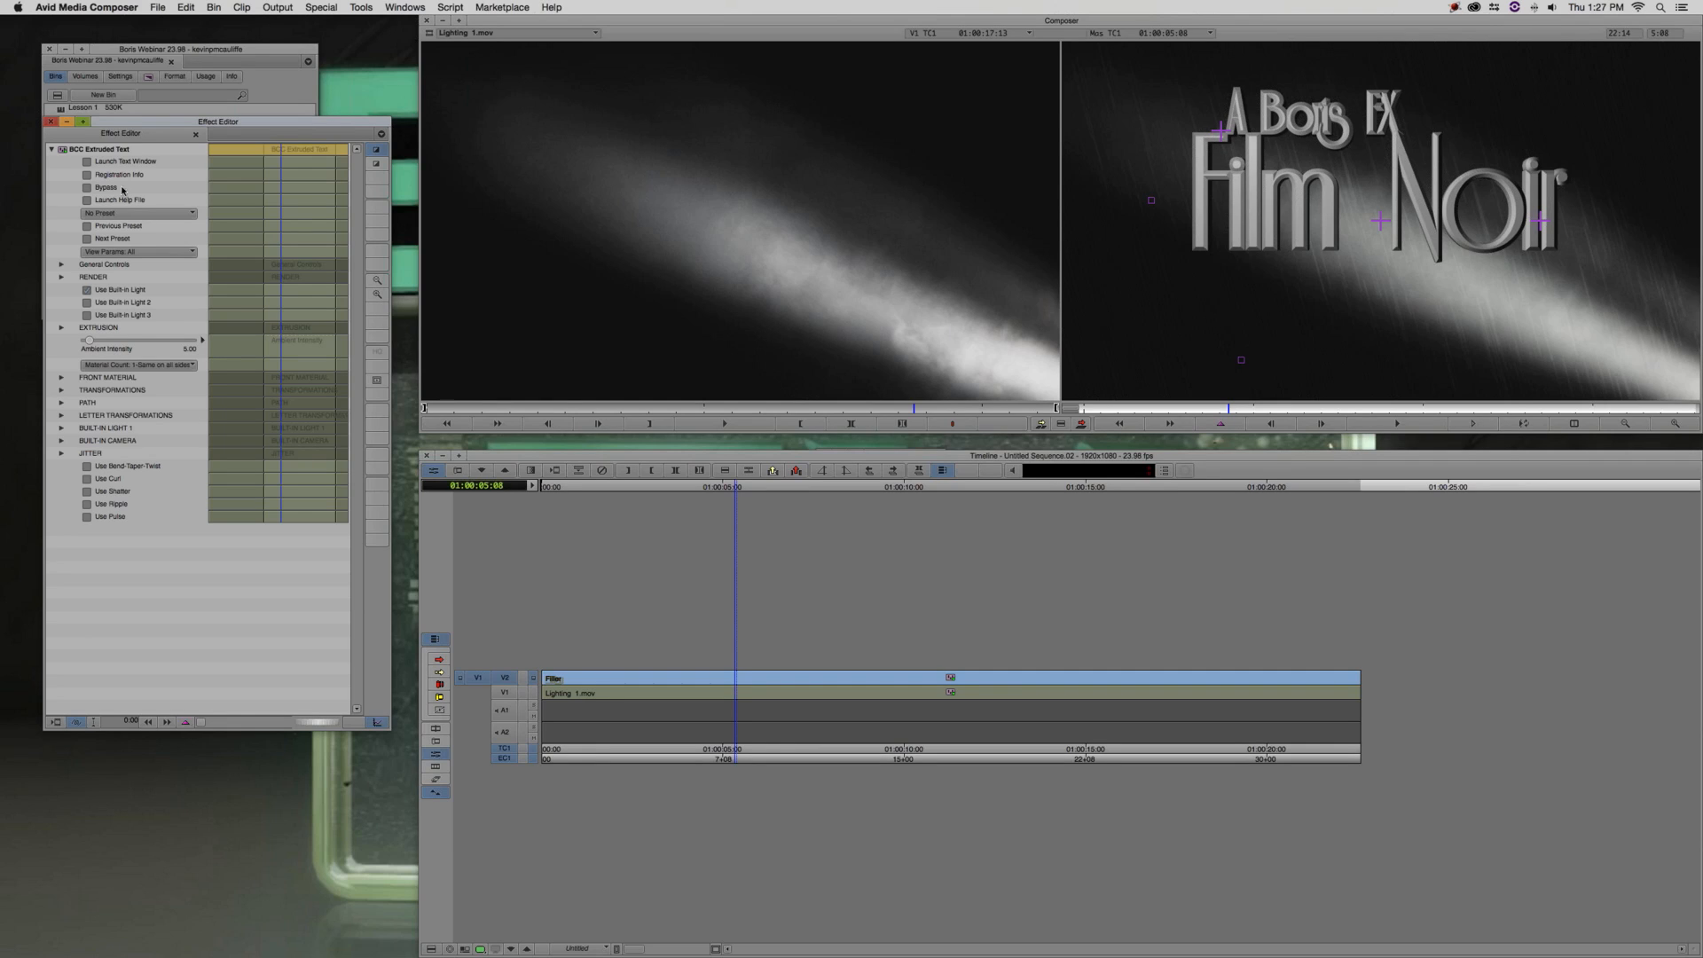
Set the extruded title's bevel amount to 0.10
click(64, 325)
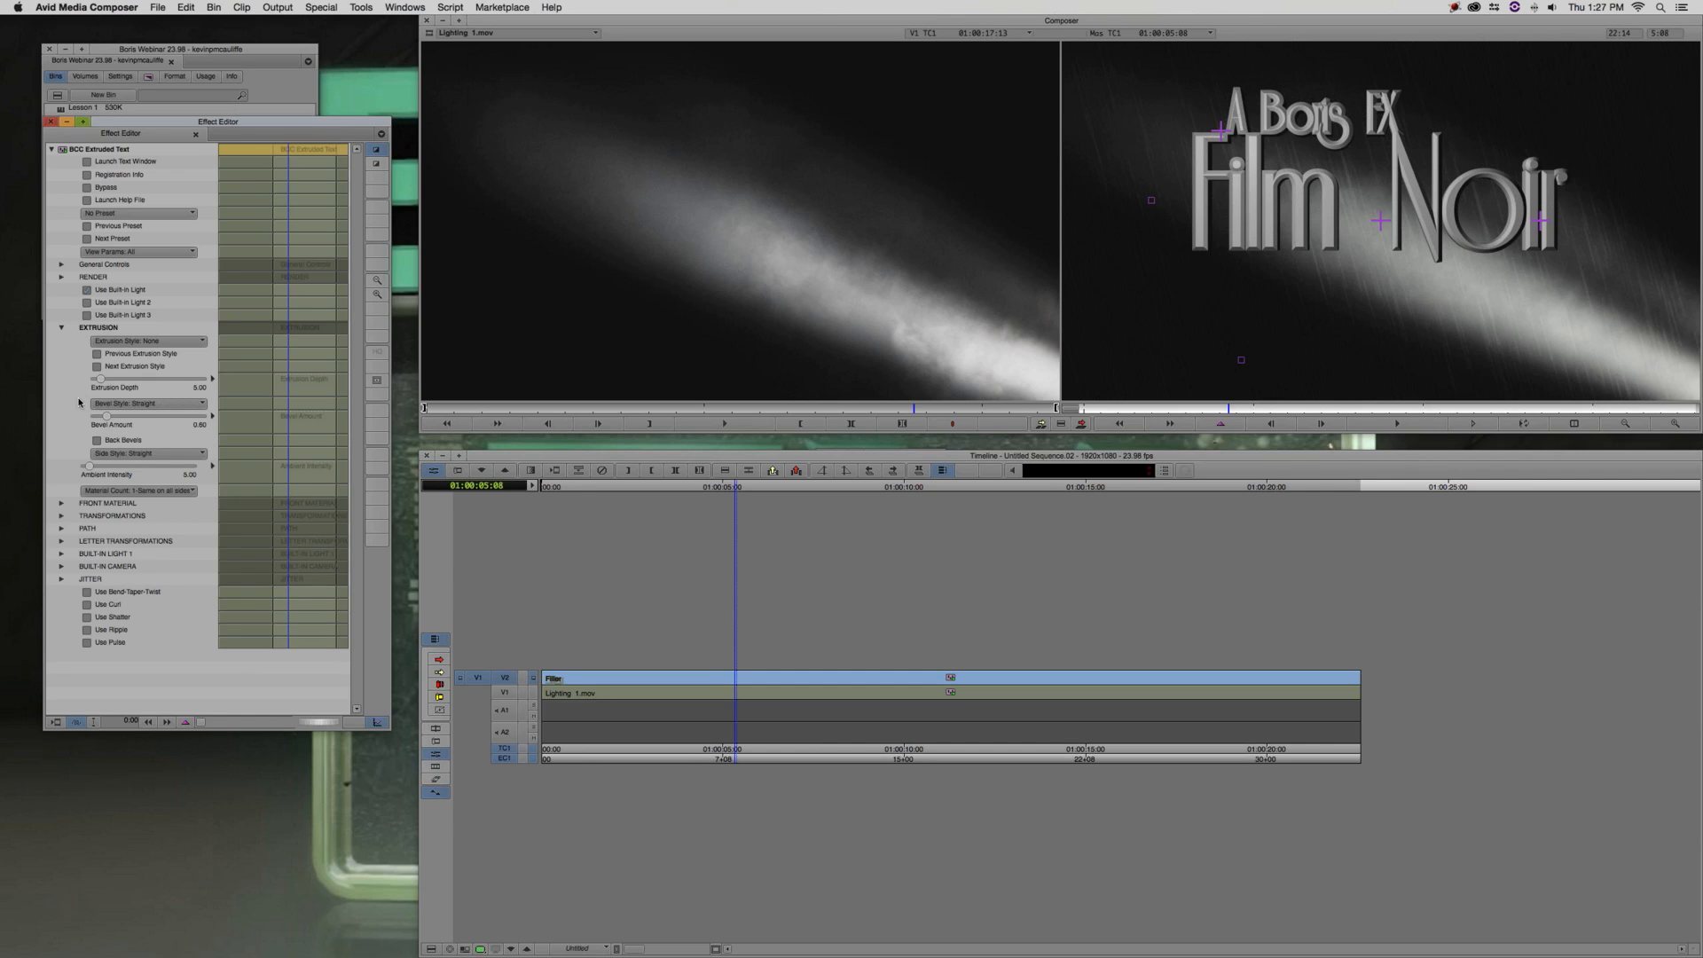
text(.1)
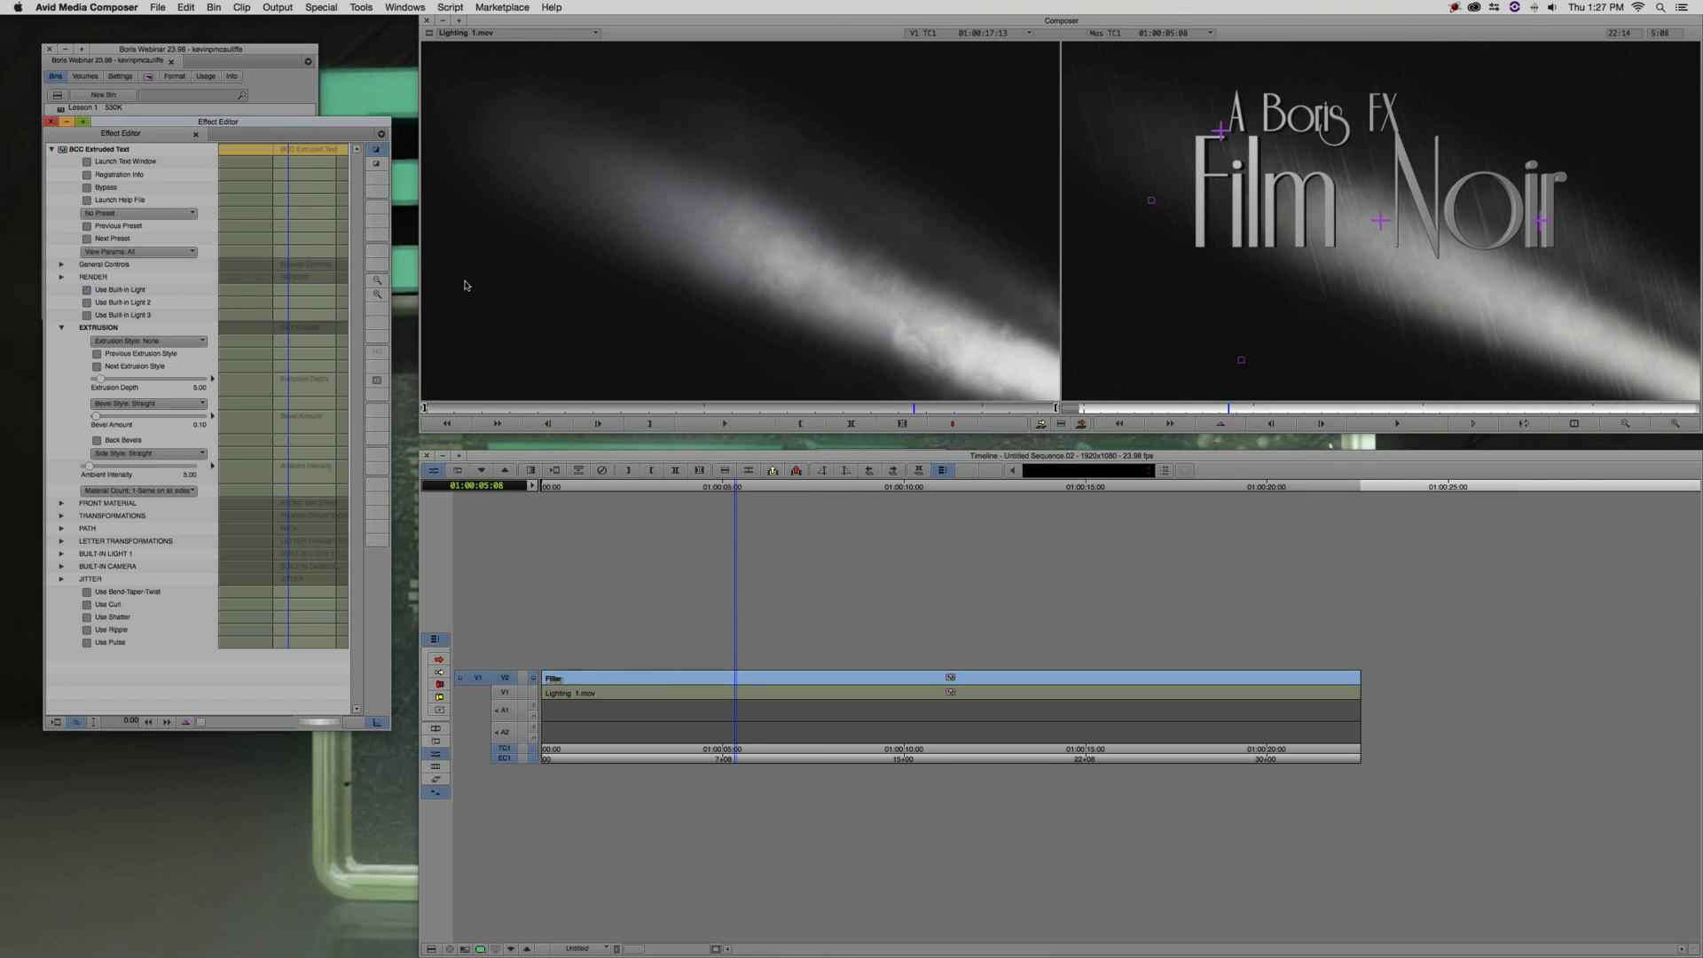
Reopen the title text, set the leading of both lines to -100 and apply it
key(super+a)
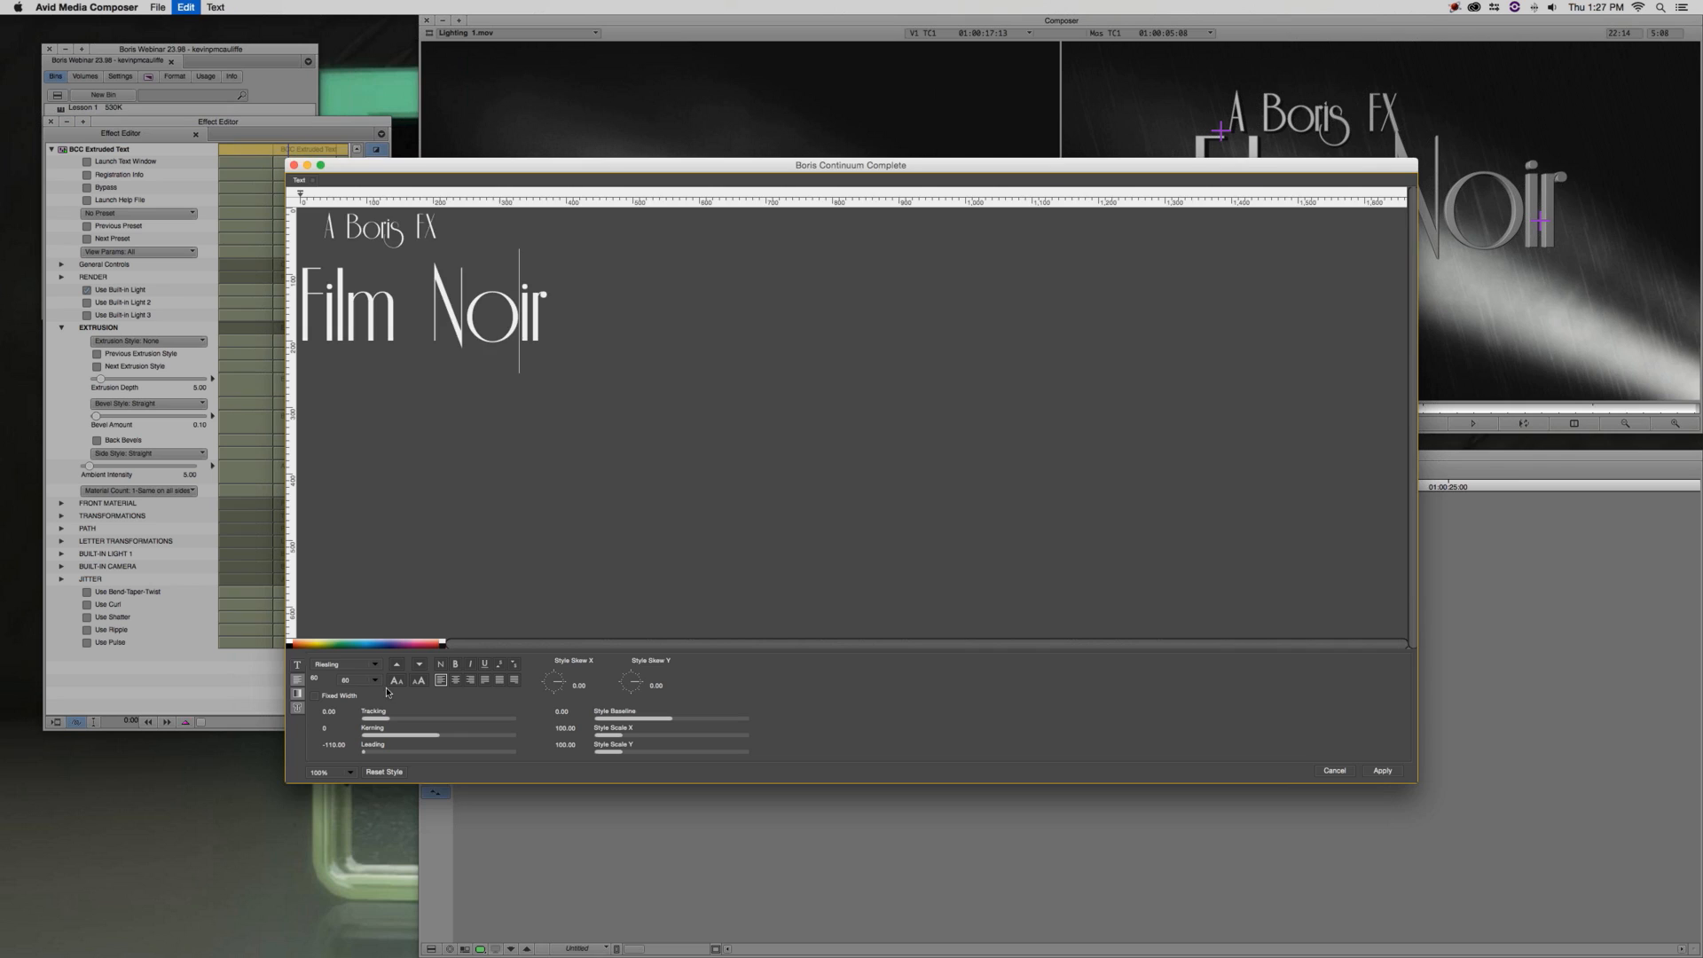
click(345, 745)
text(-10)
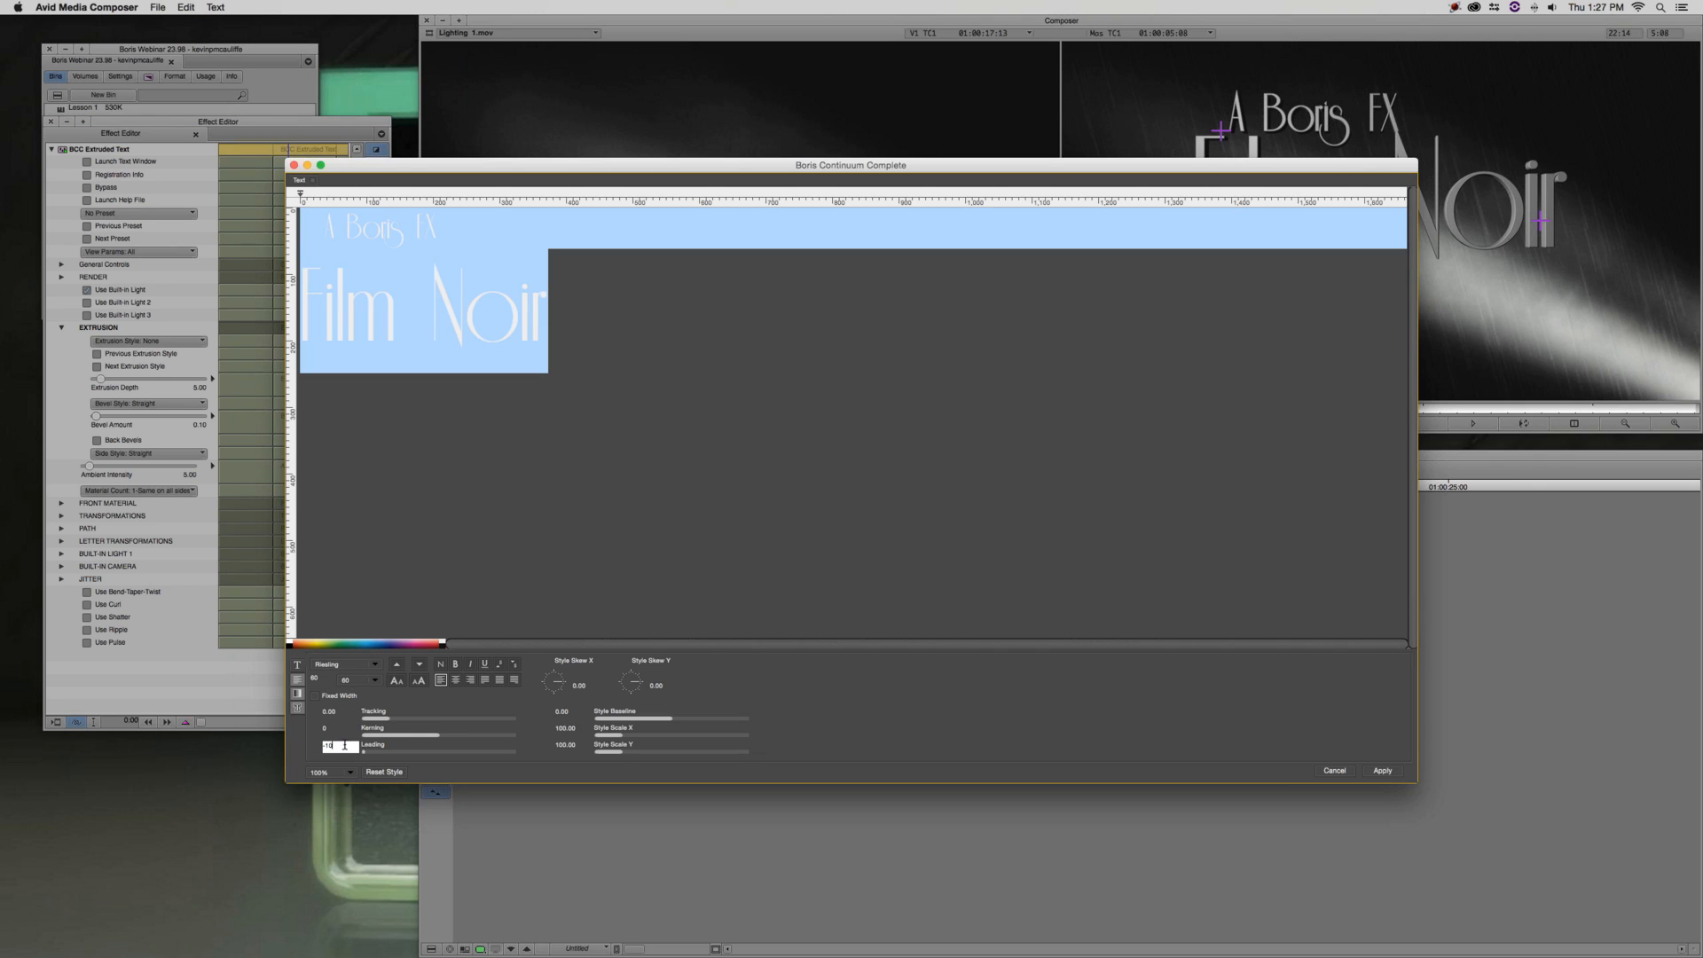
key(Return)
click(332, 748)
text(-100)
key(Return)
click(1381, 770)
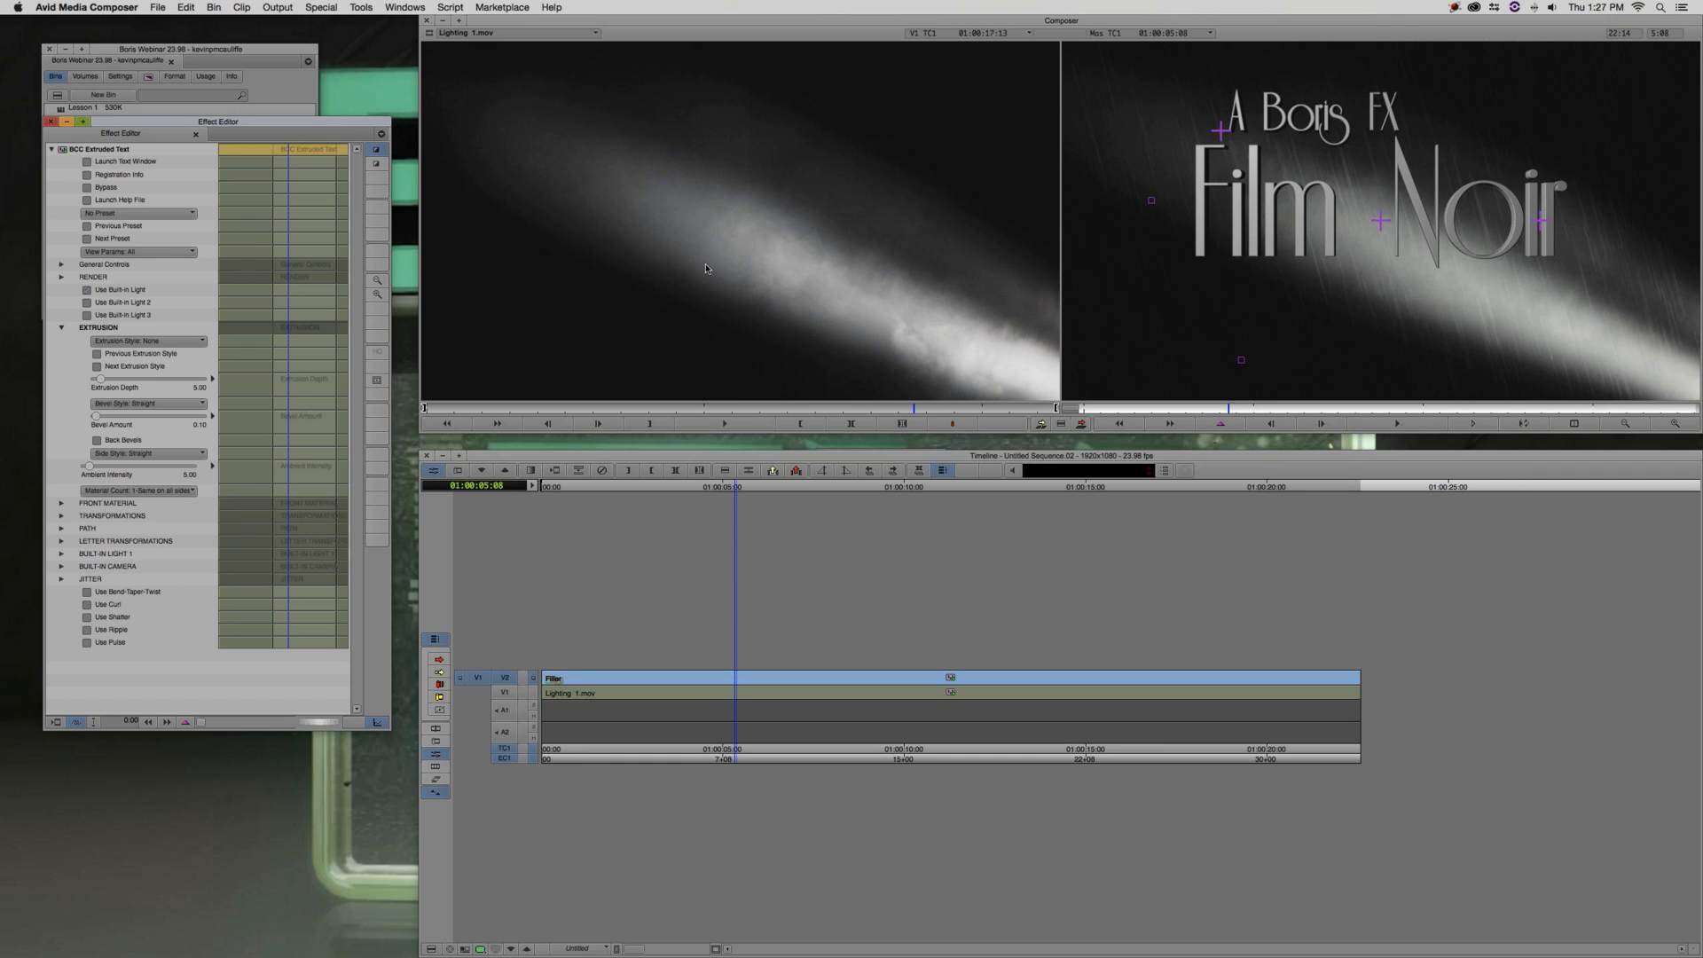
Reduce the extruded title's Master Scale to 90 in its transformations
click(62, 515)
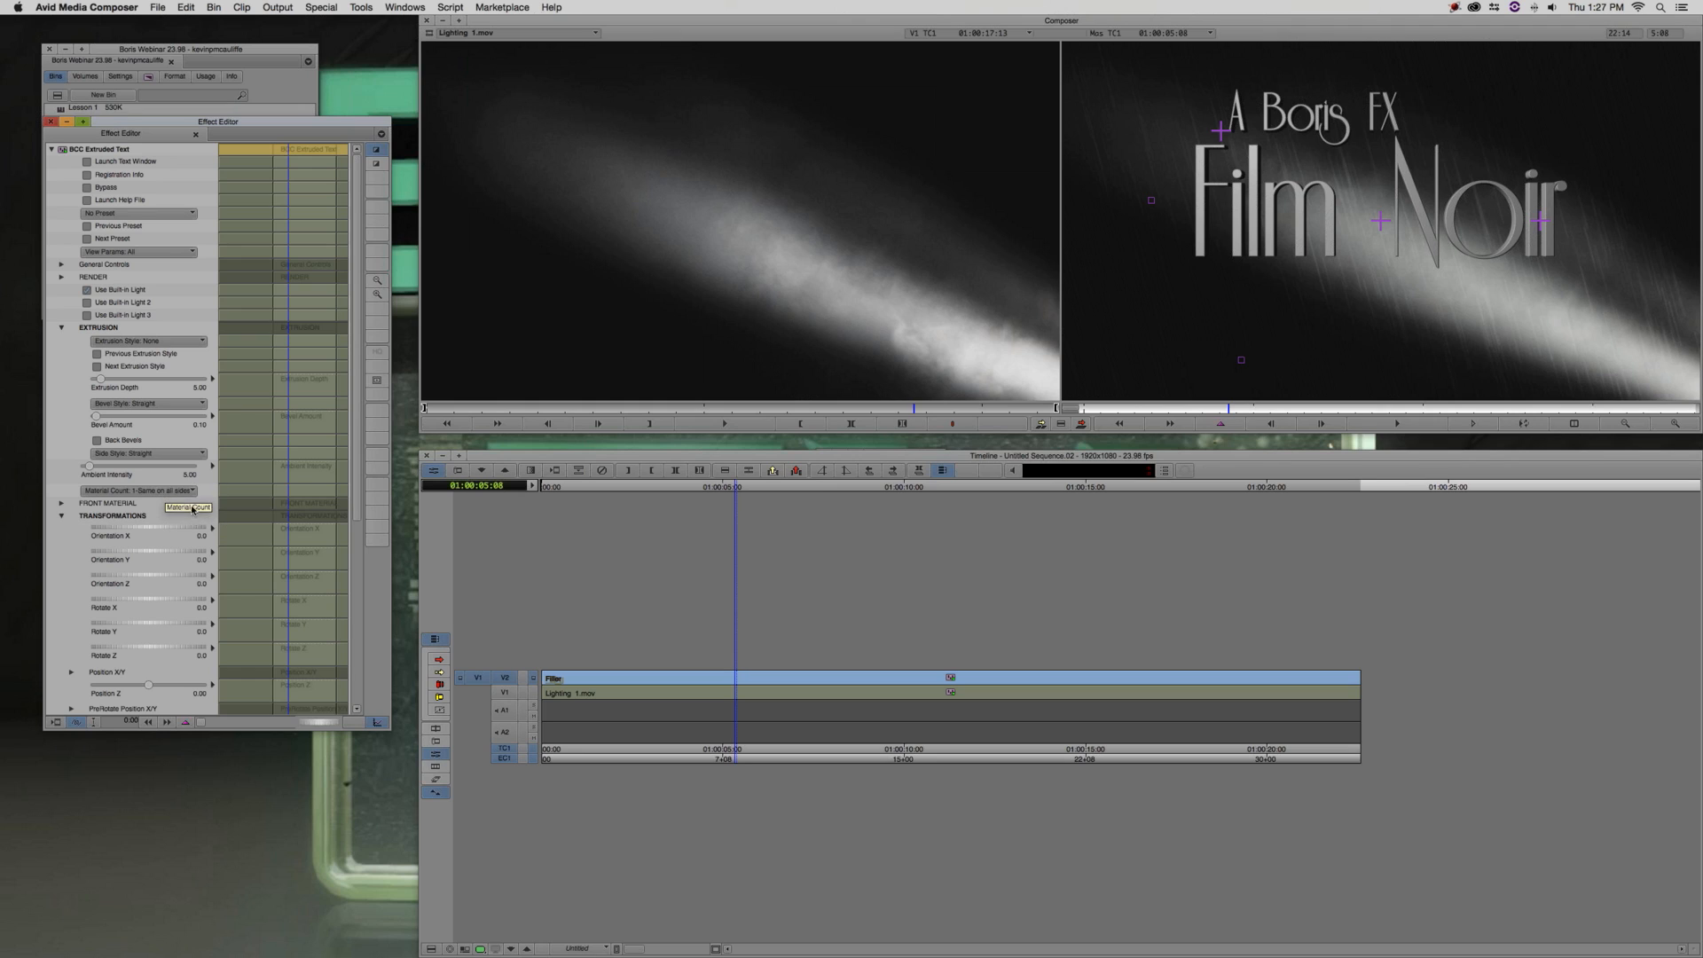
scroll(67, 562, down, 3)
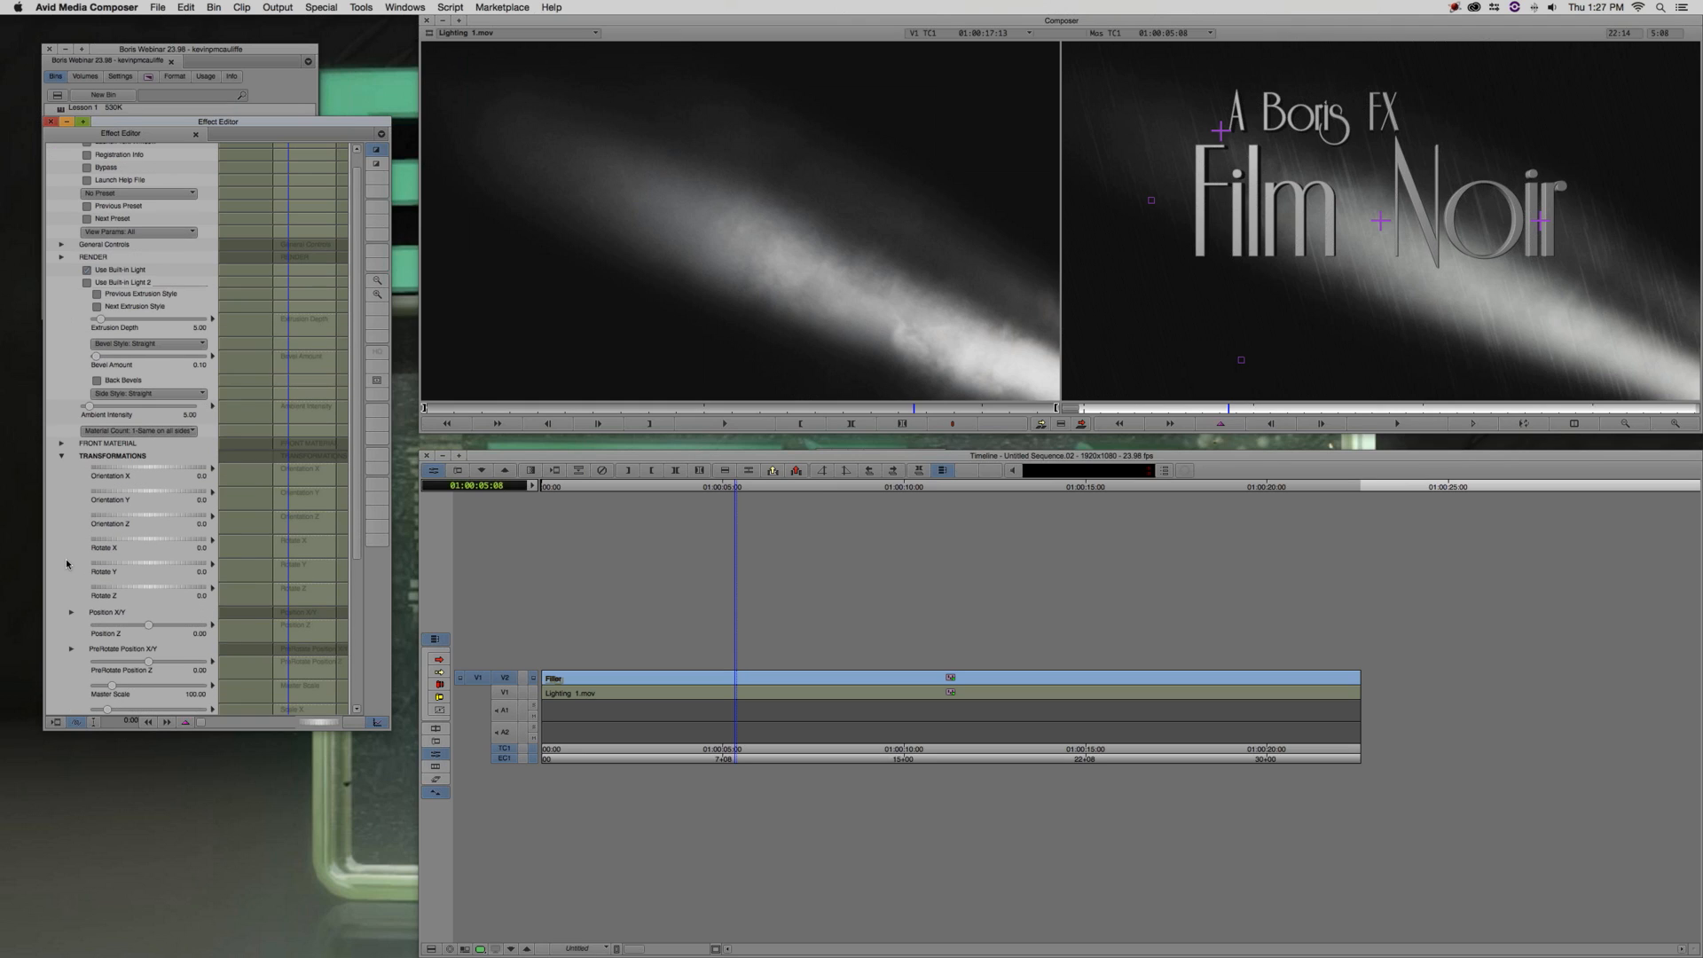
scroll(67, 563, down, 1)
scroll(67, 563, down, 5)
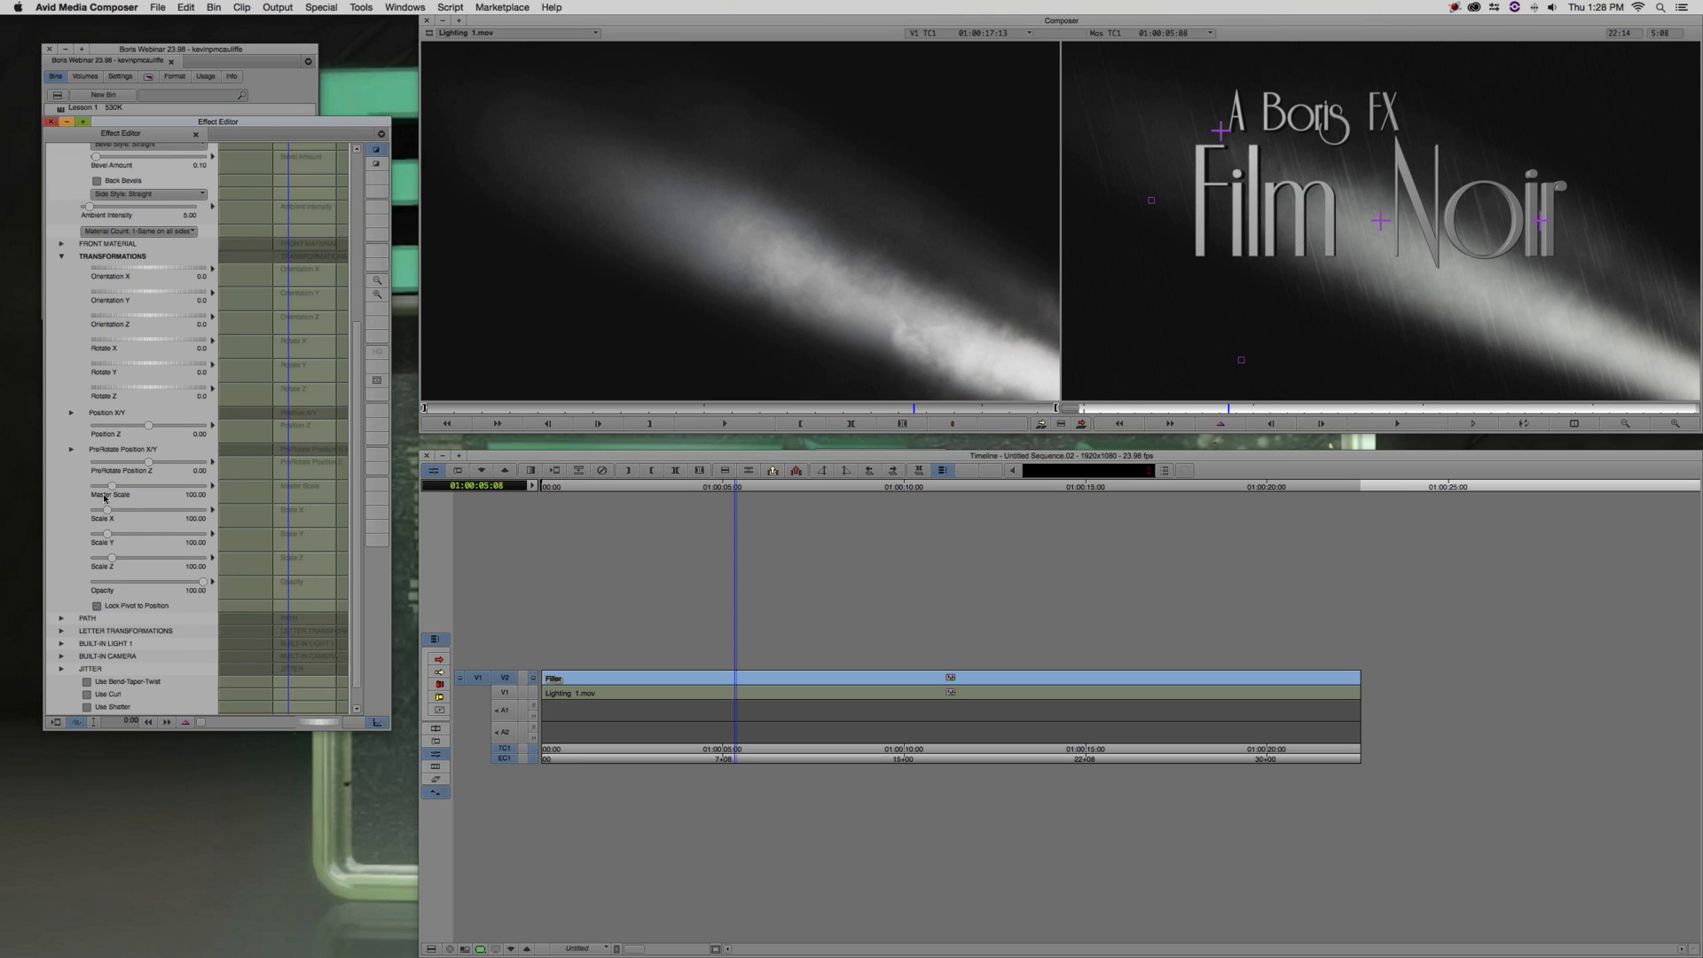
drag(112, 487, 109, 487)
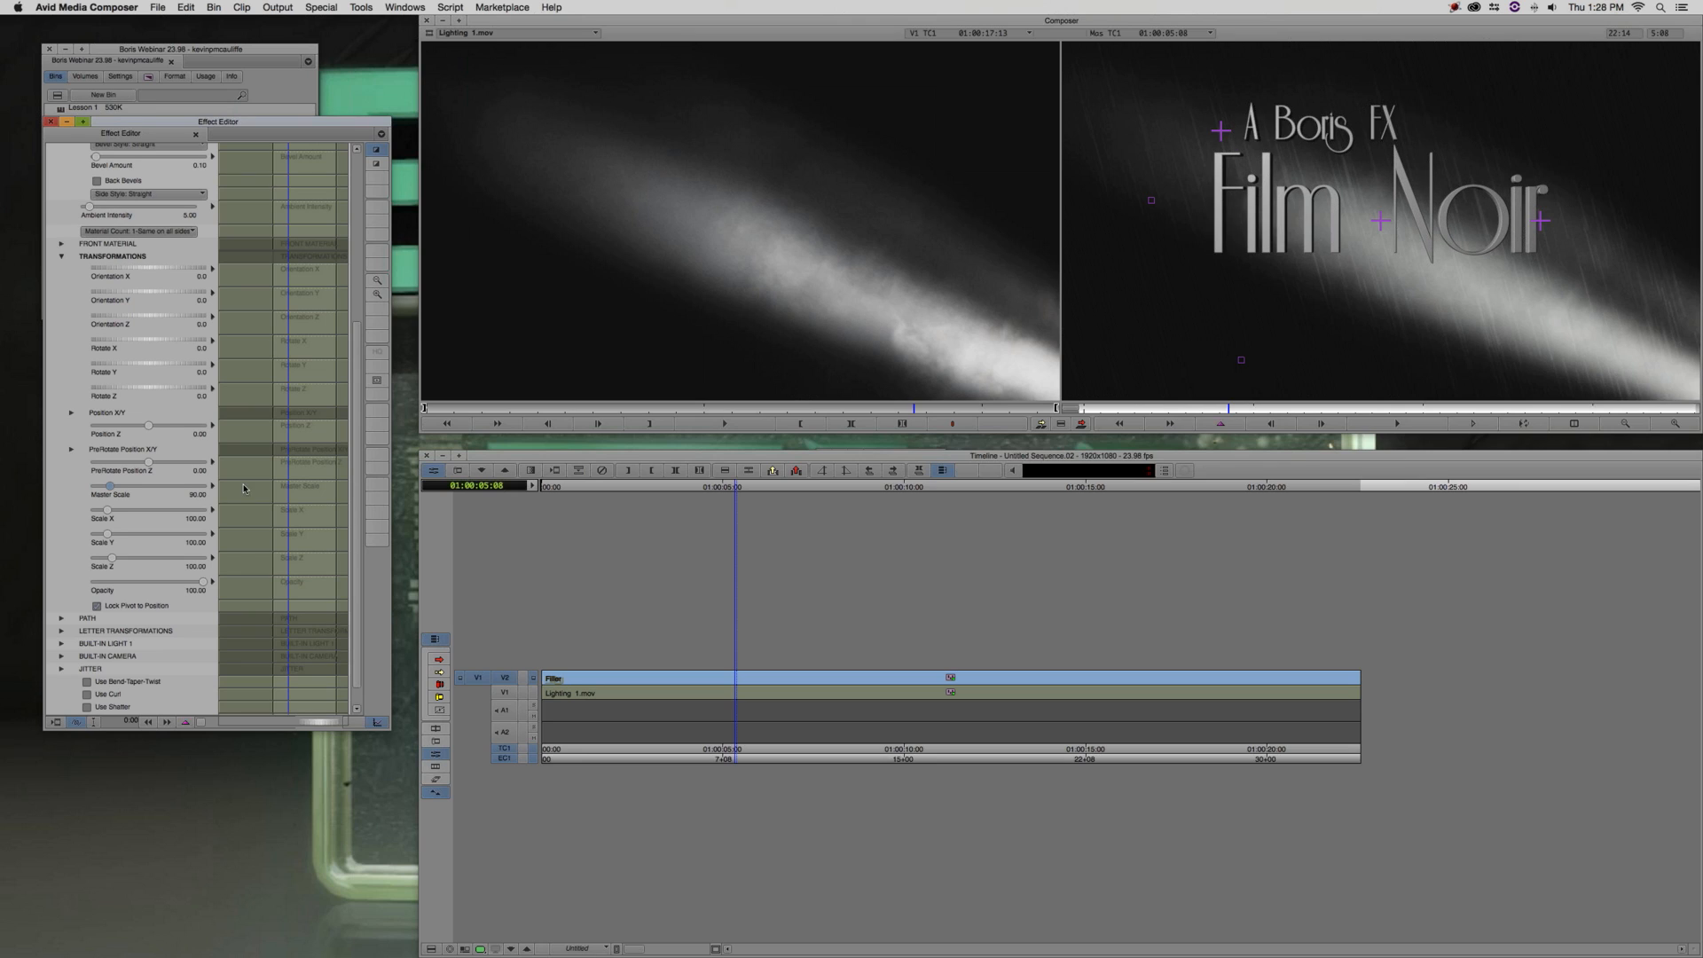
click(1381, 223)
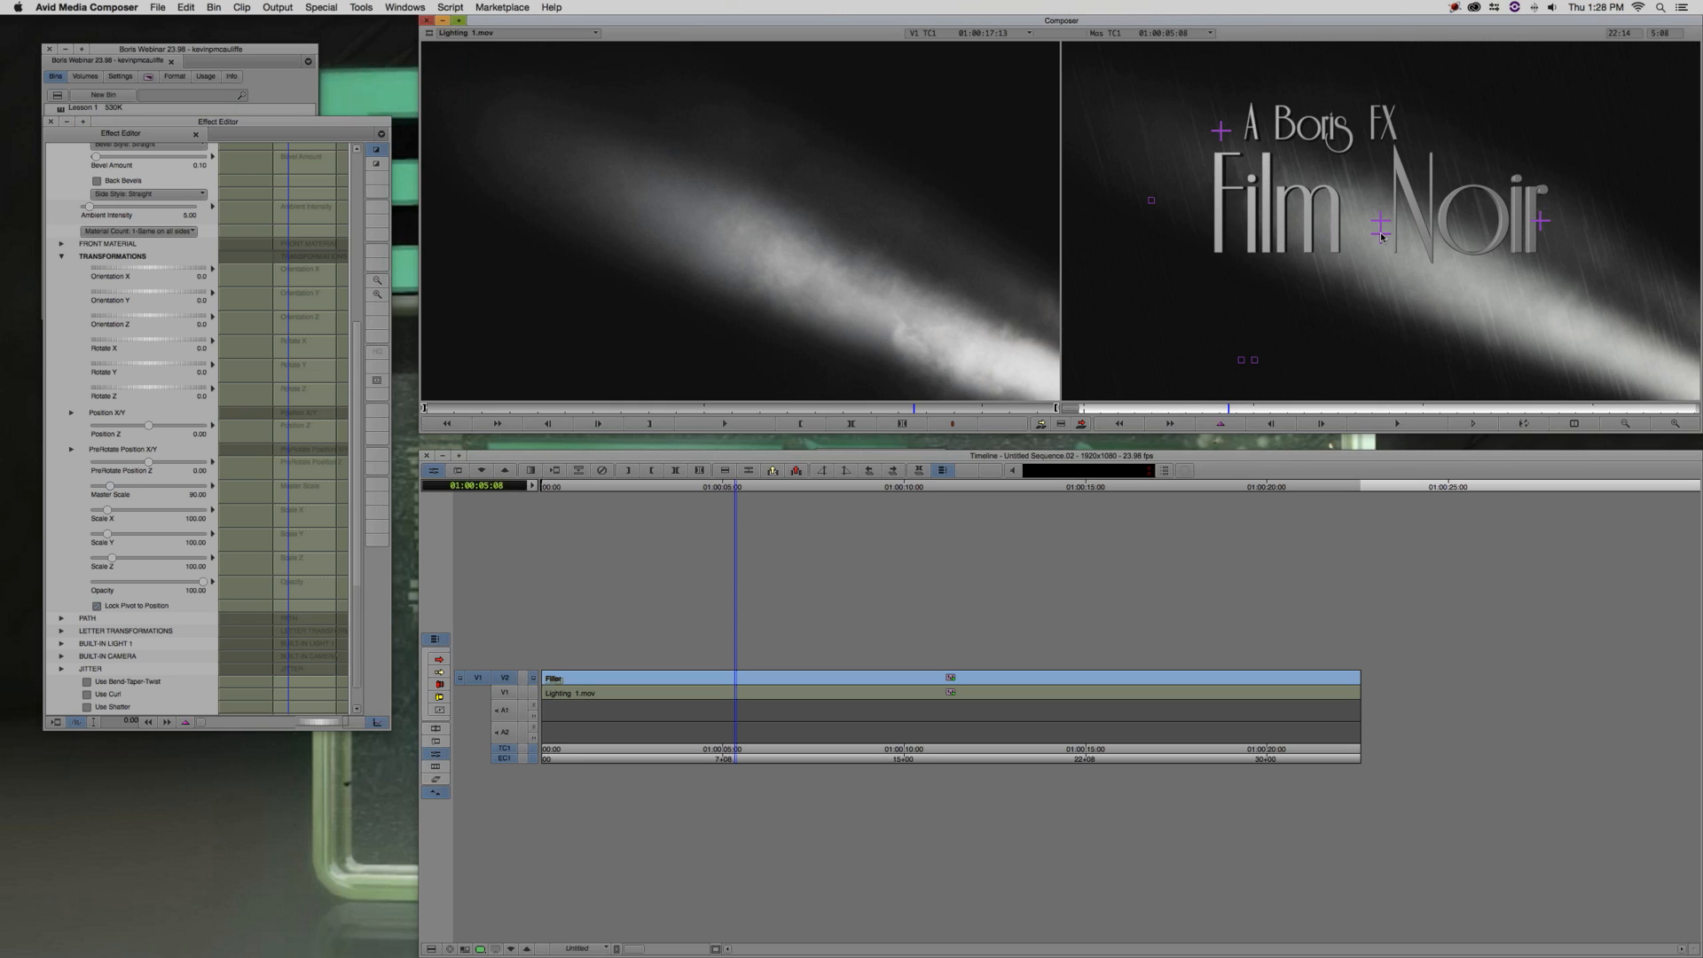
click(1381, 237)
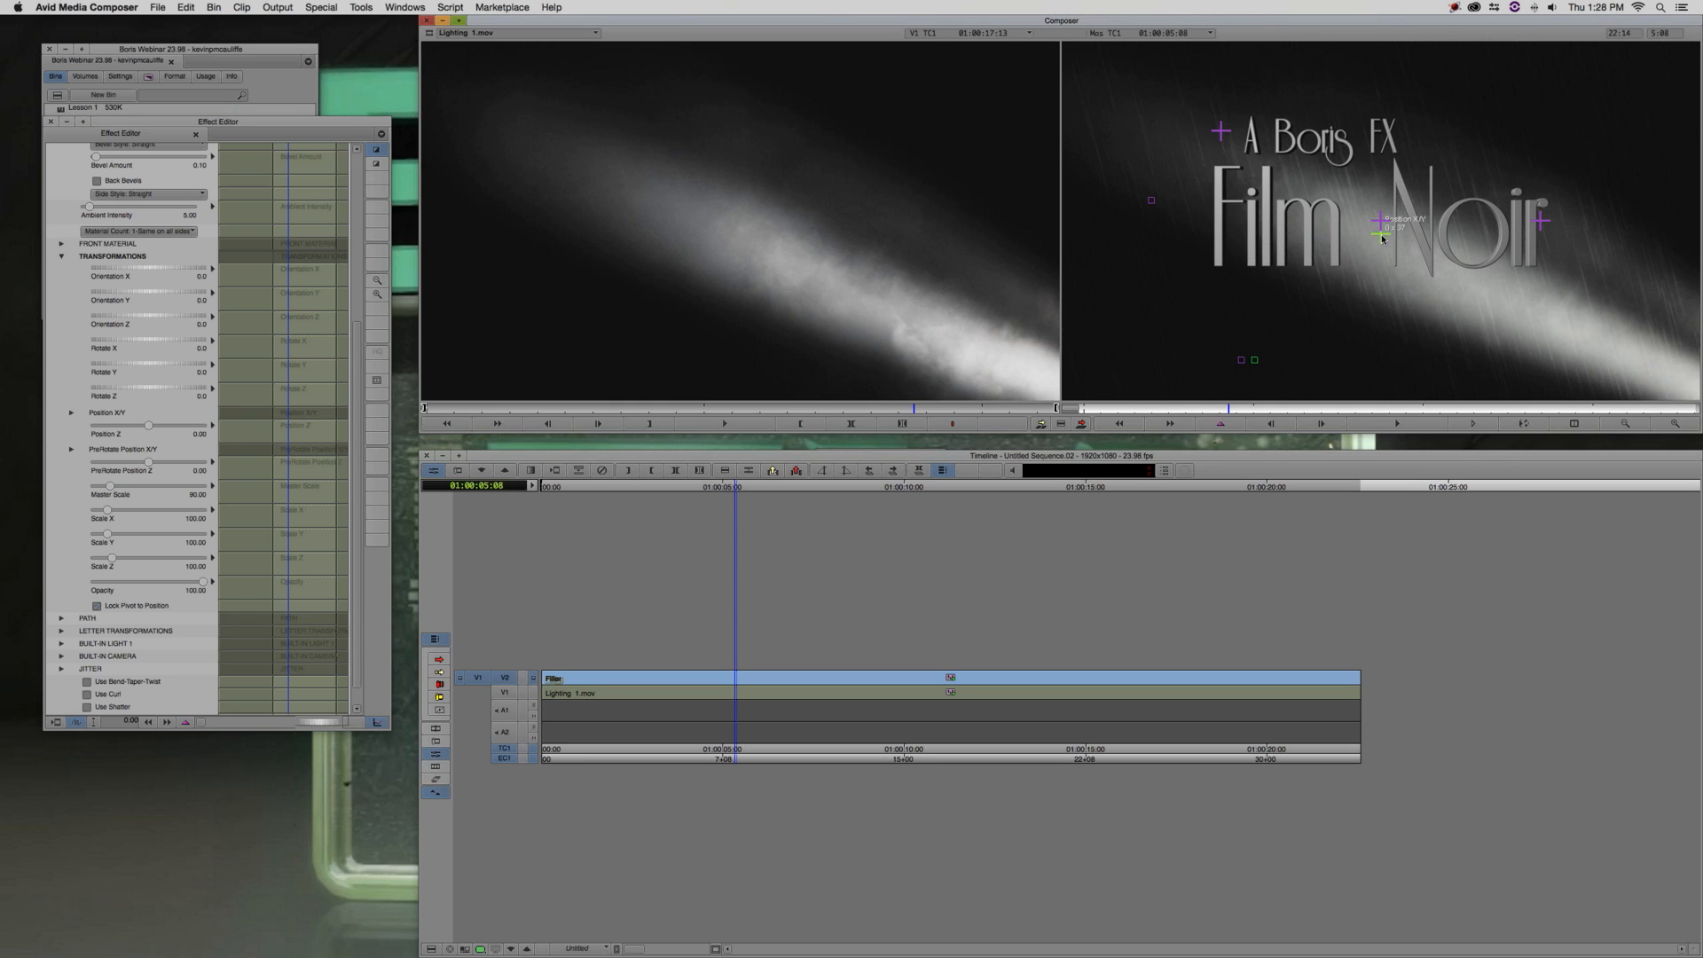
drag(1381, 235, 1380, 226)
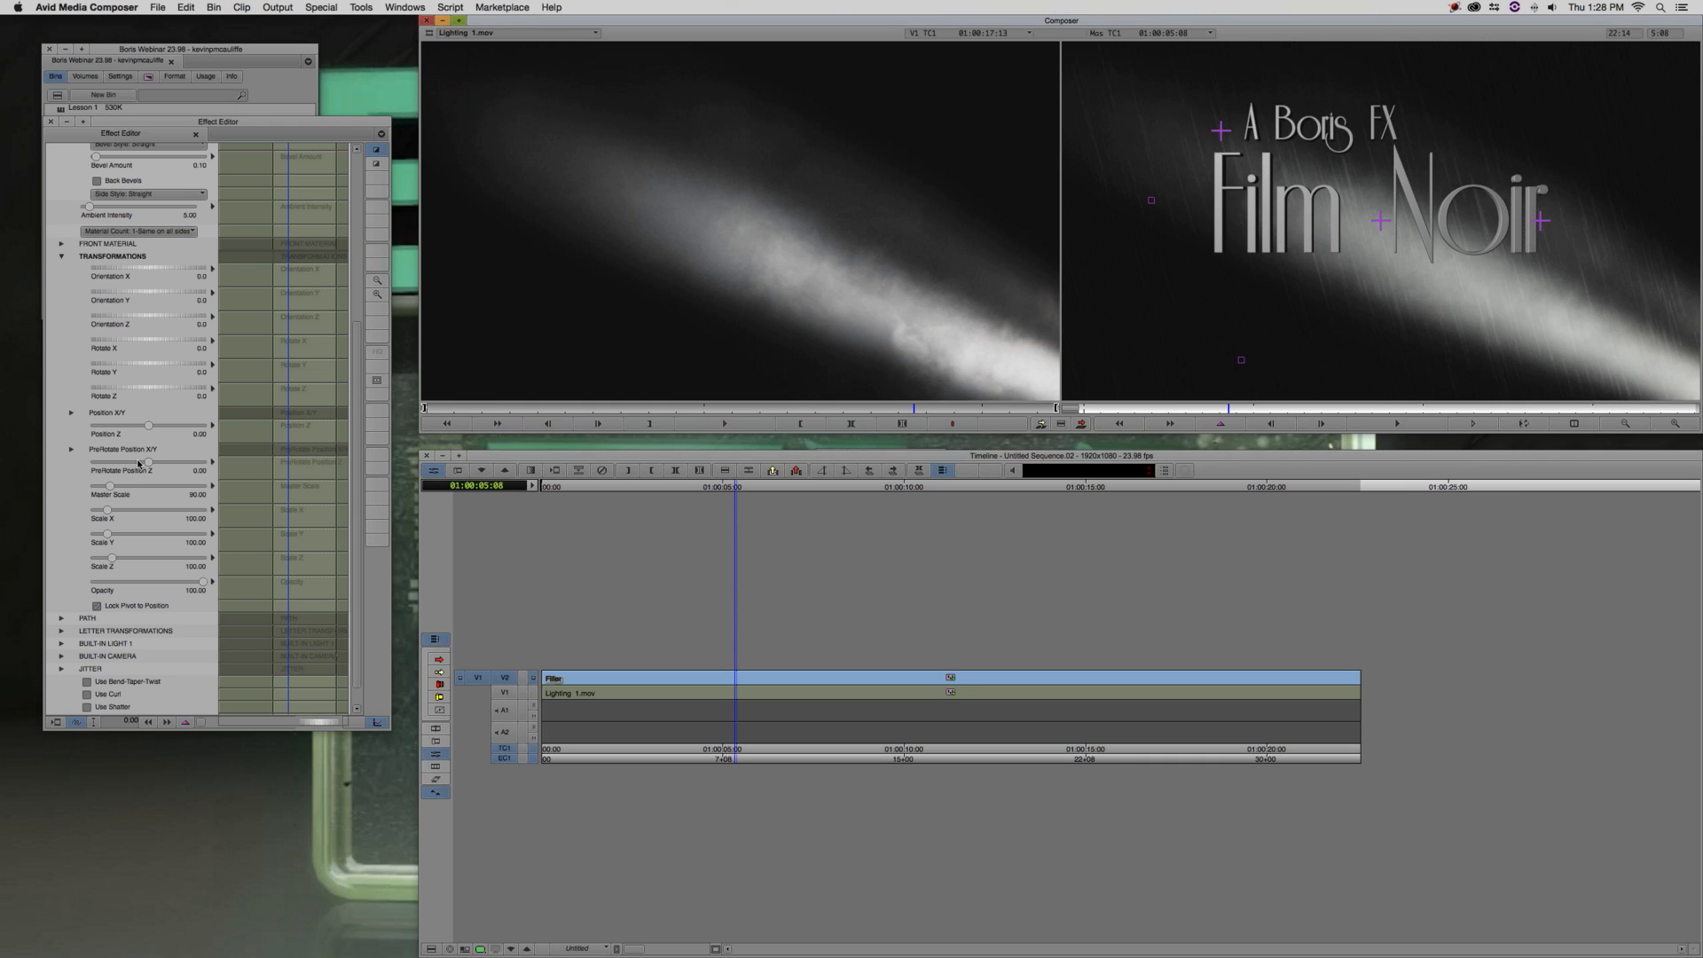
Lower the title in the frame by setting its Position Y Point to 50
click(69, 413)
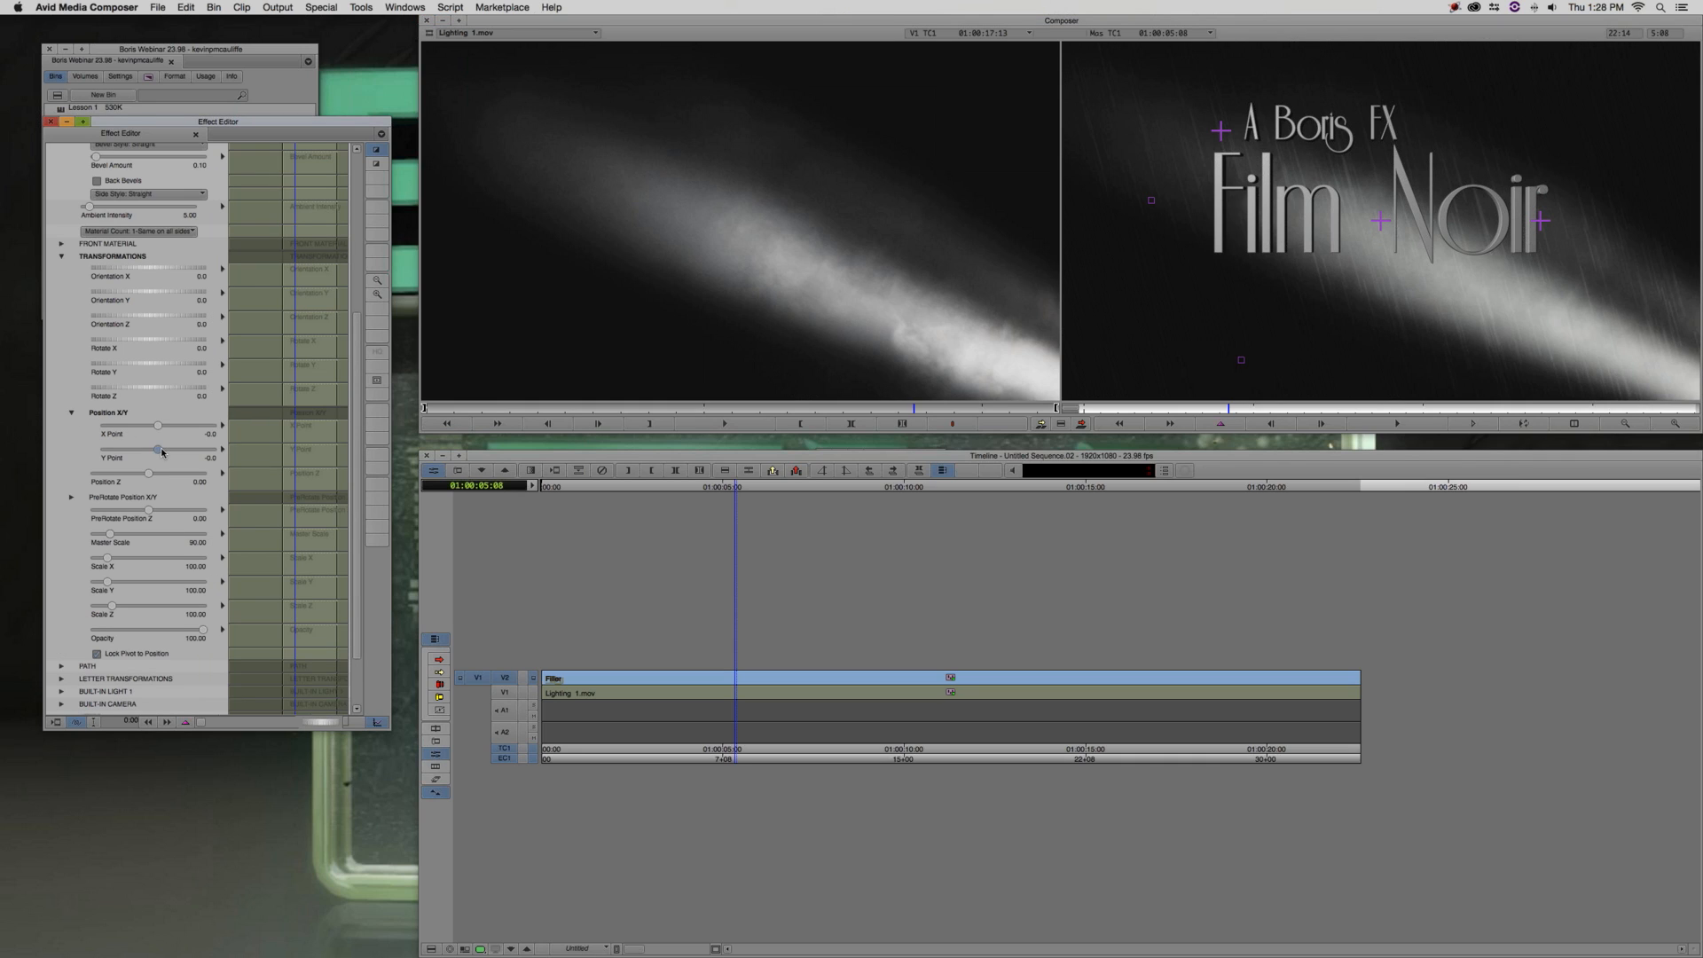
drag(162, 452, 164, 451)
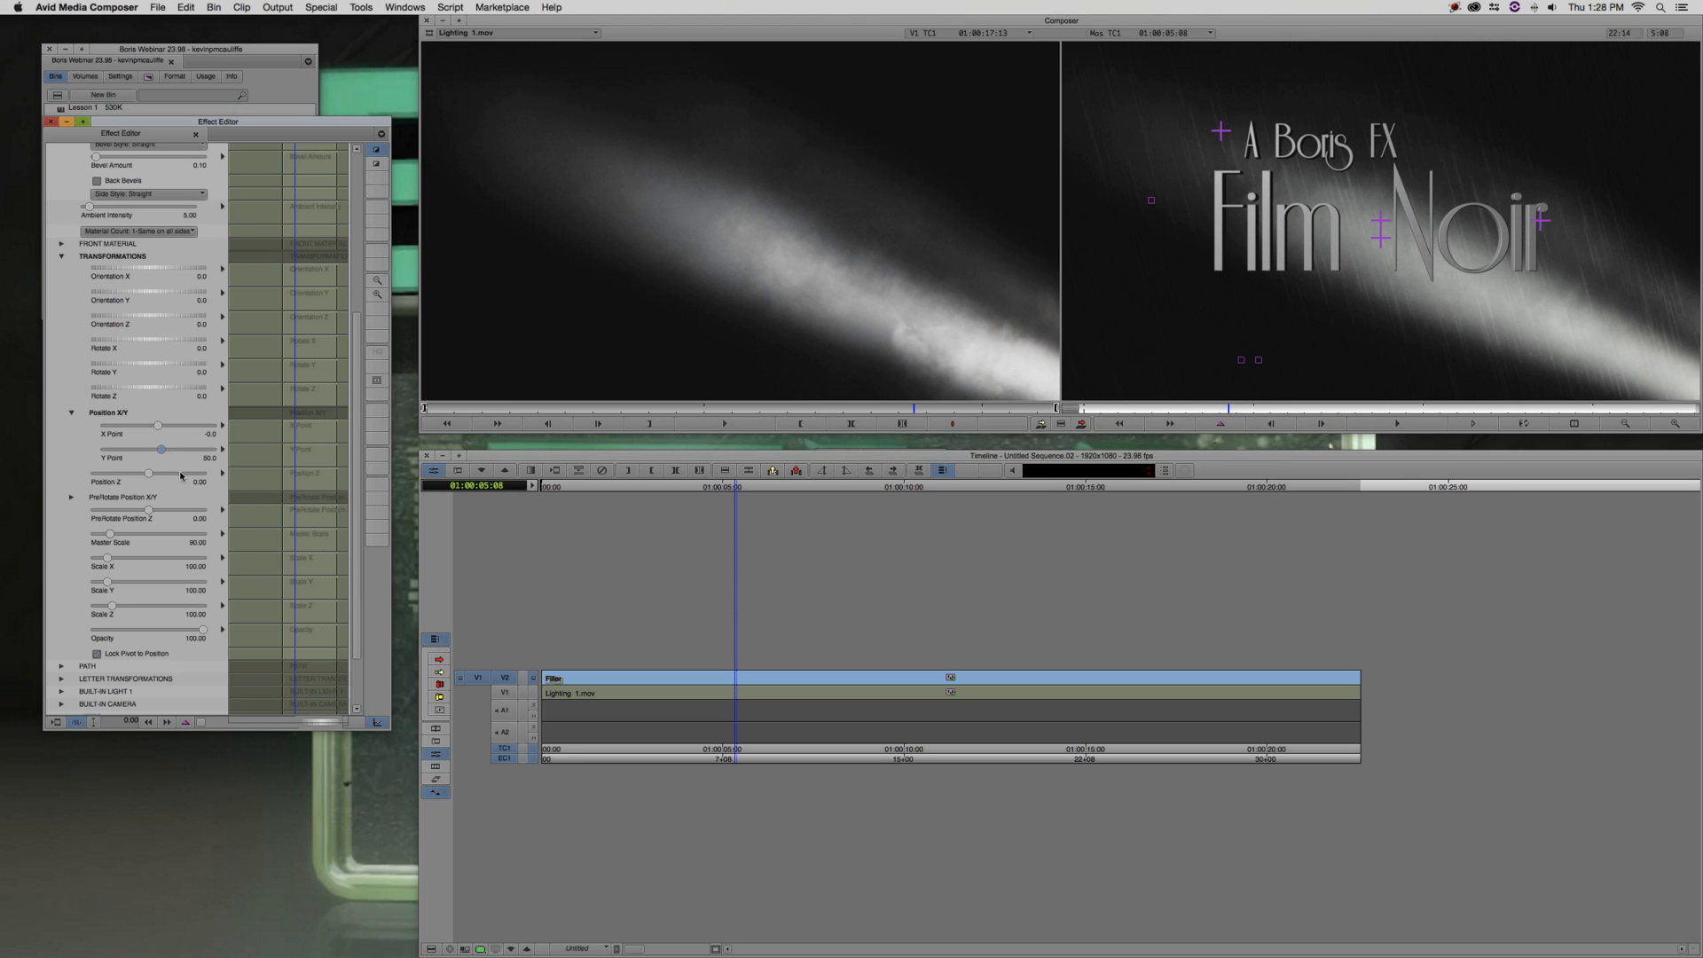
Apply the metal-brushed metal.bsp material preset to the extruded title's front material
scroll(64, 382, up, 5)
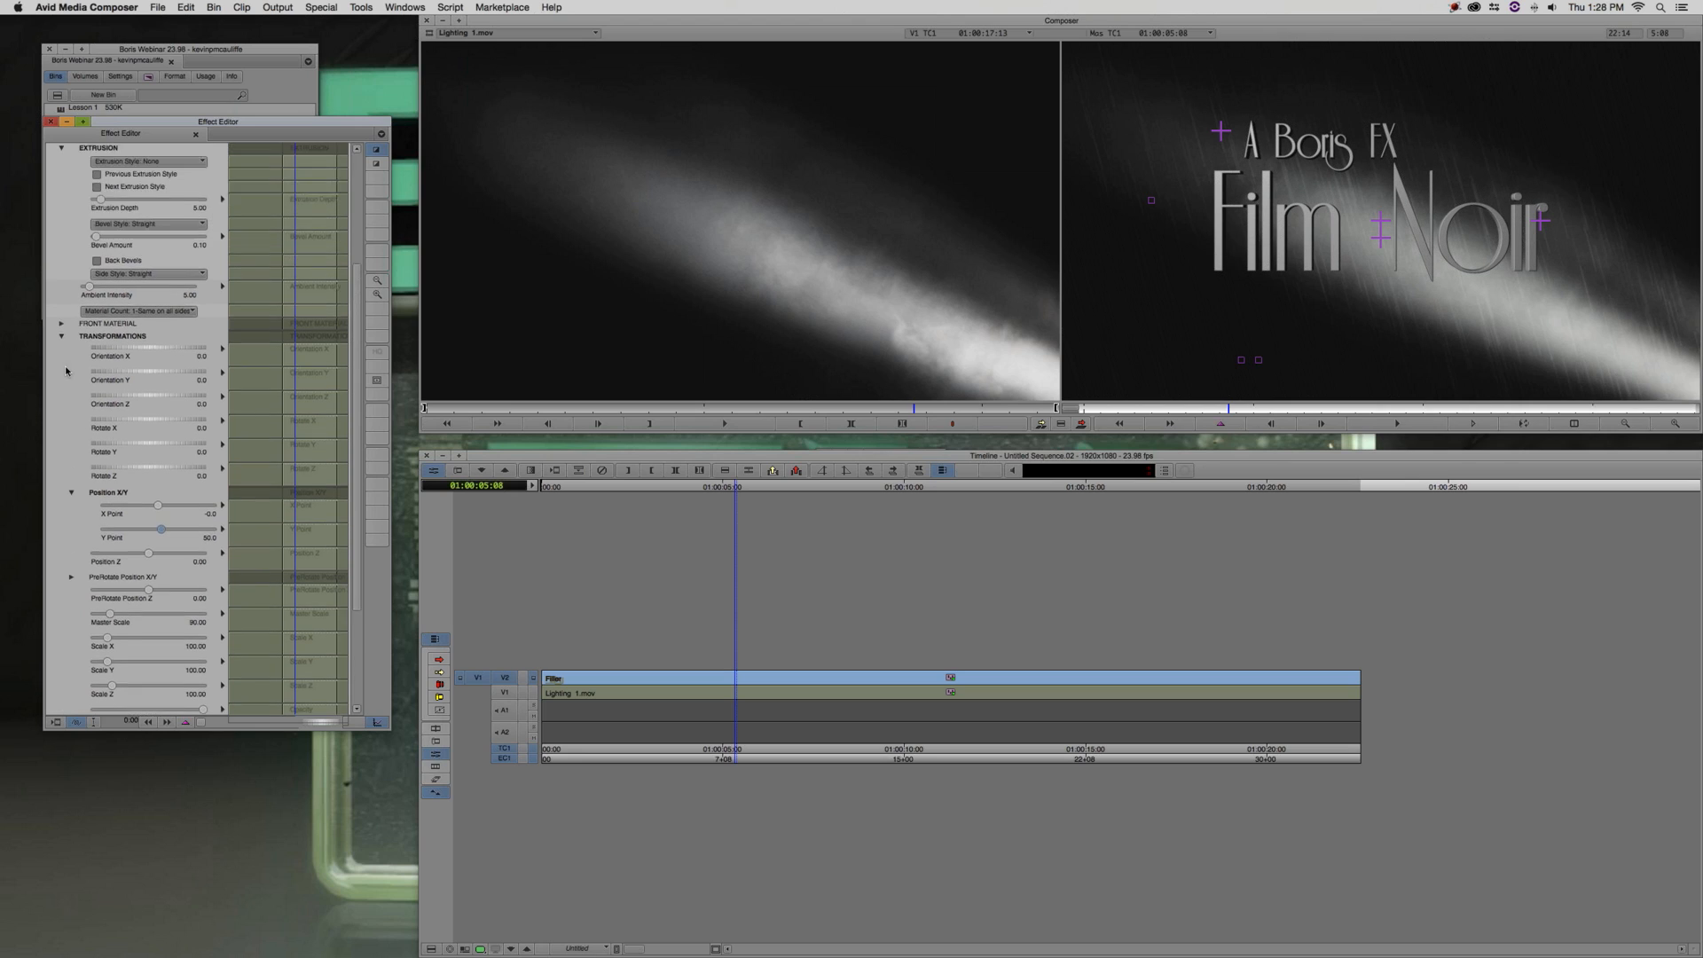
click(61, 413)
click(62, 403)
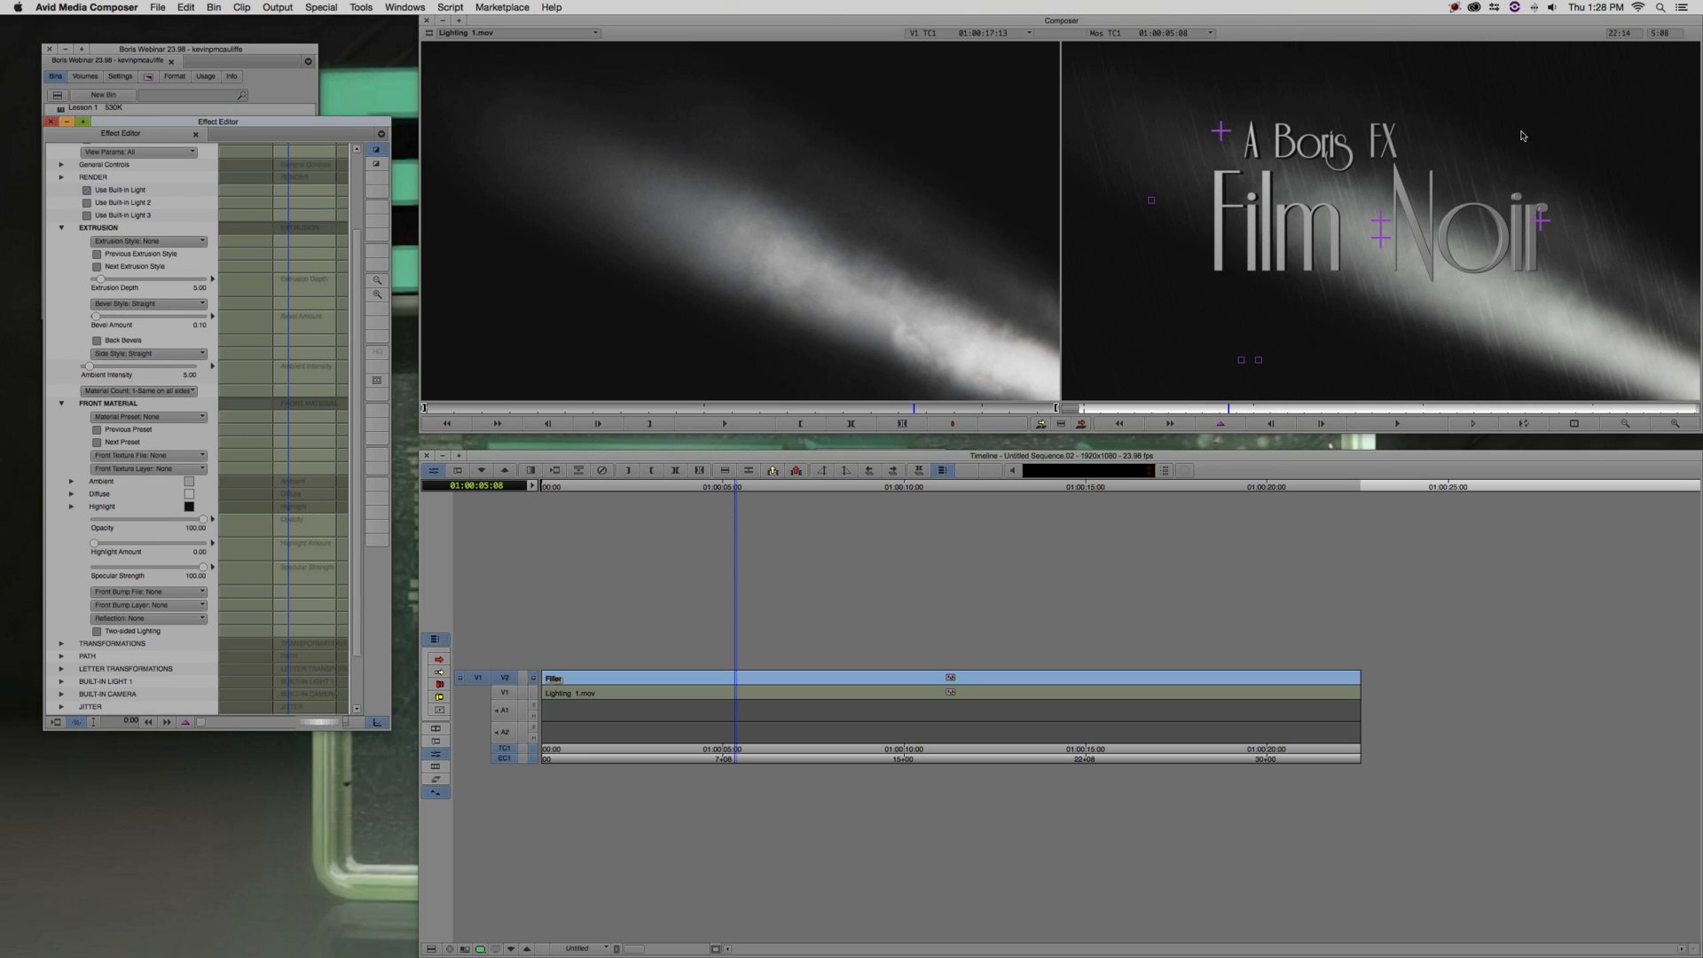
click(156, 418)
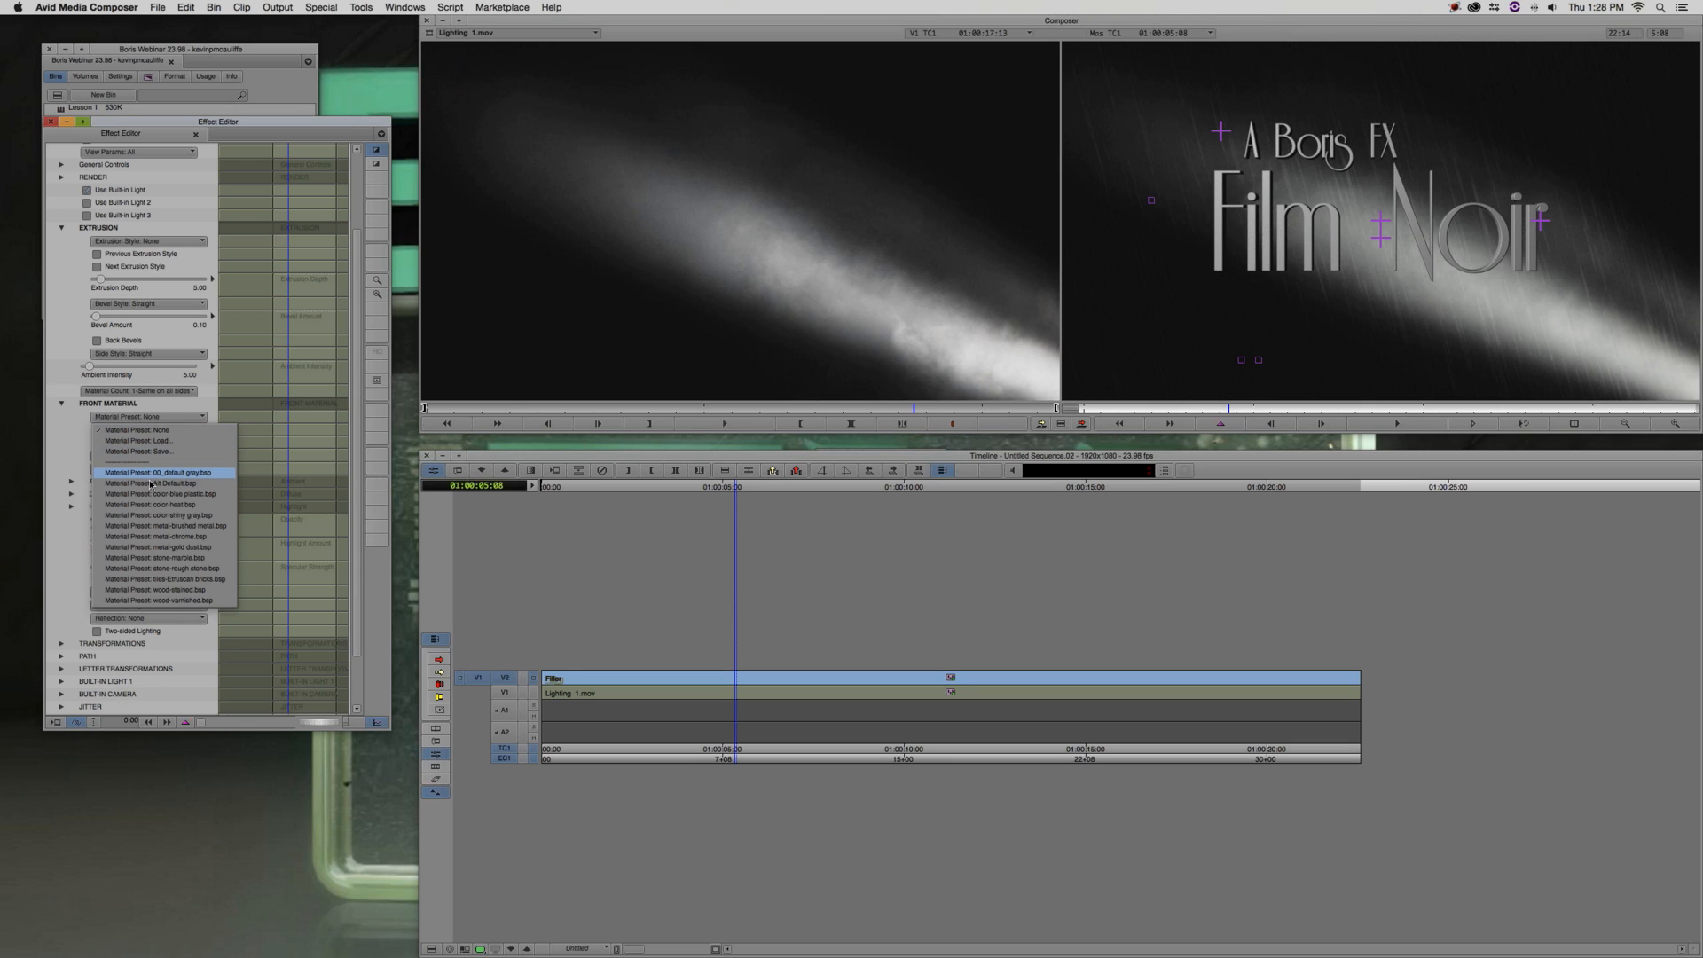
click(50, 444)
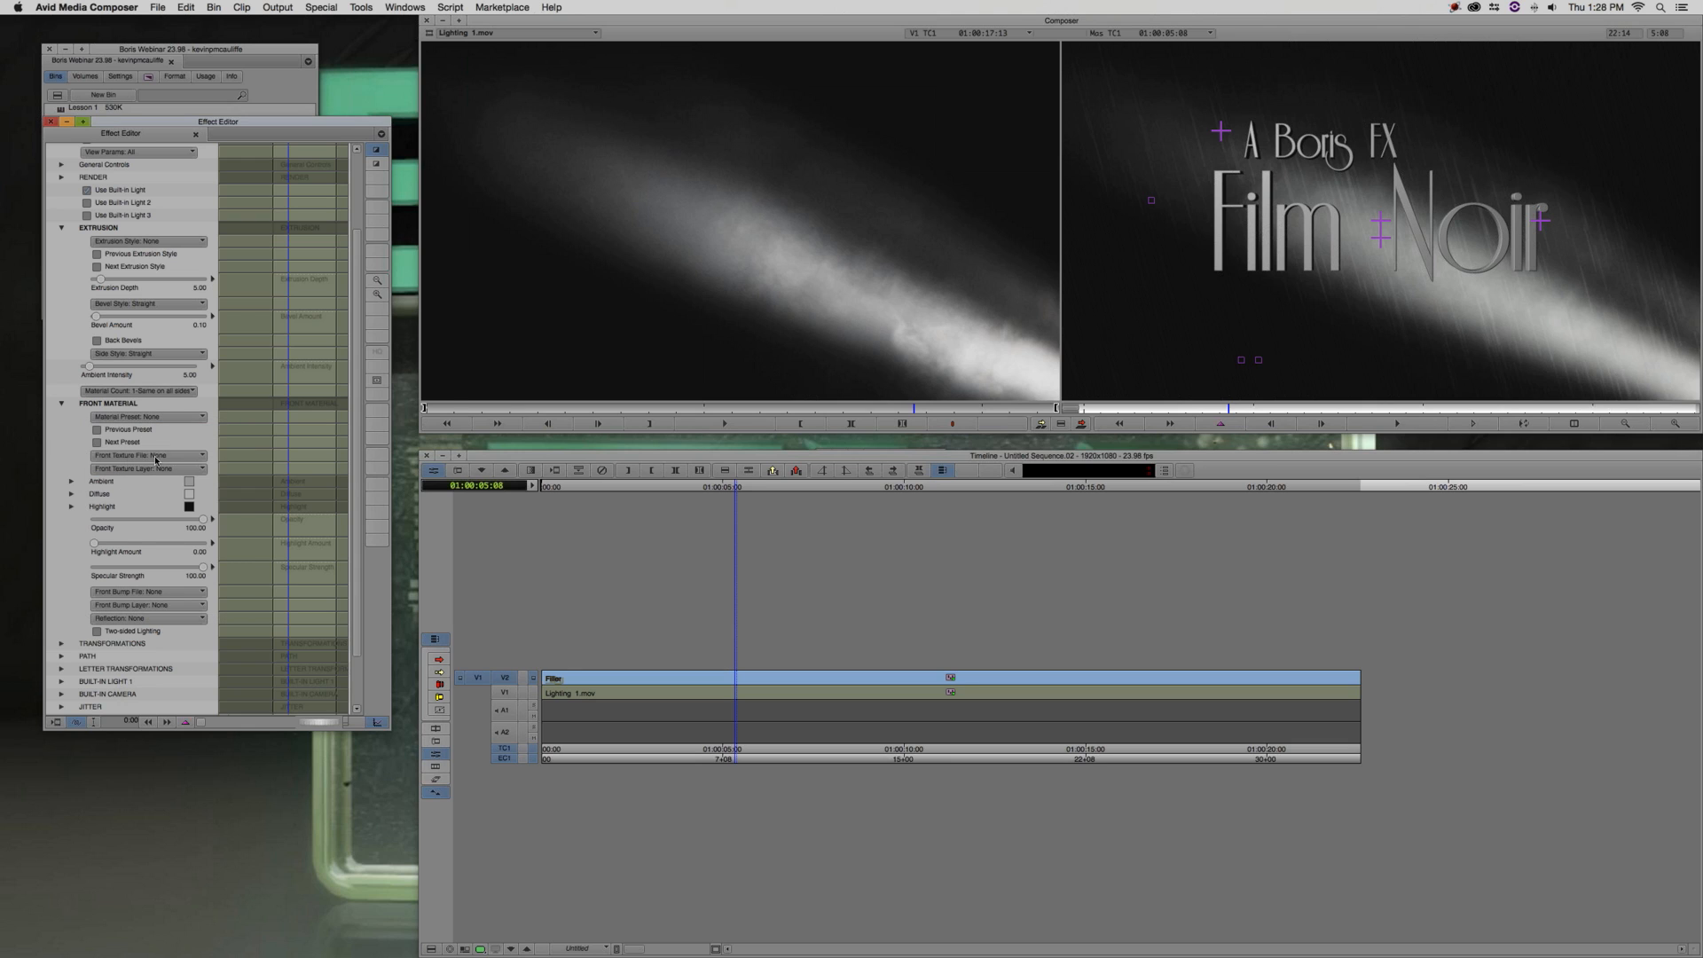
click(151, 456)
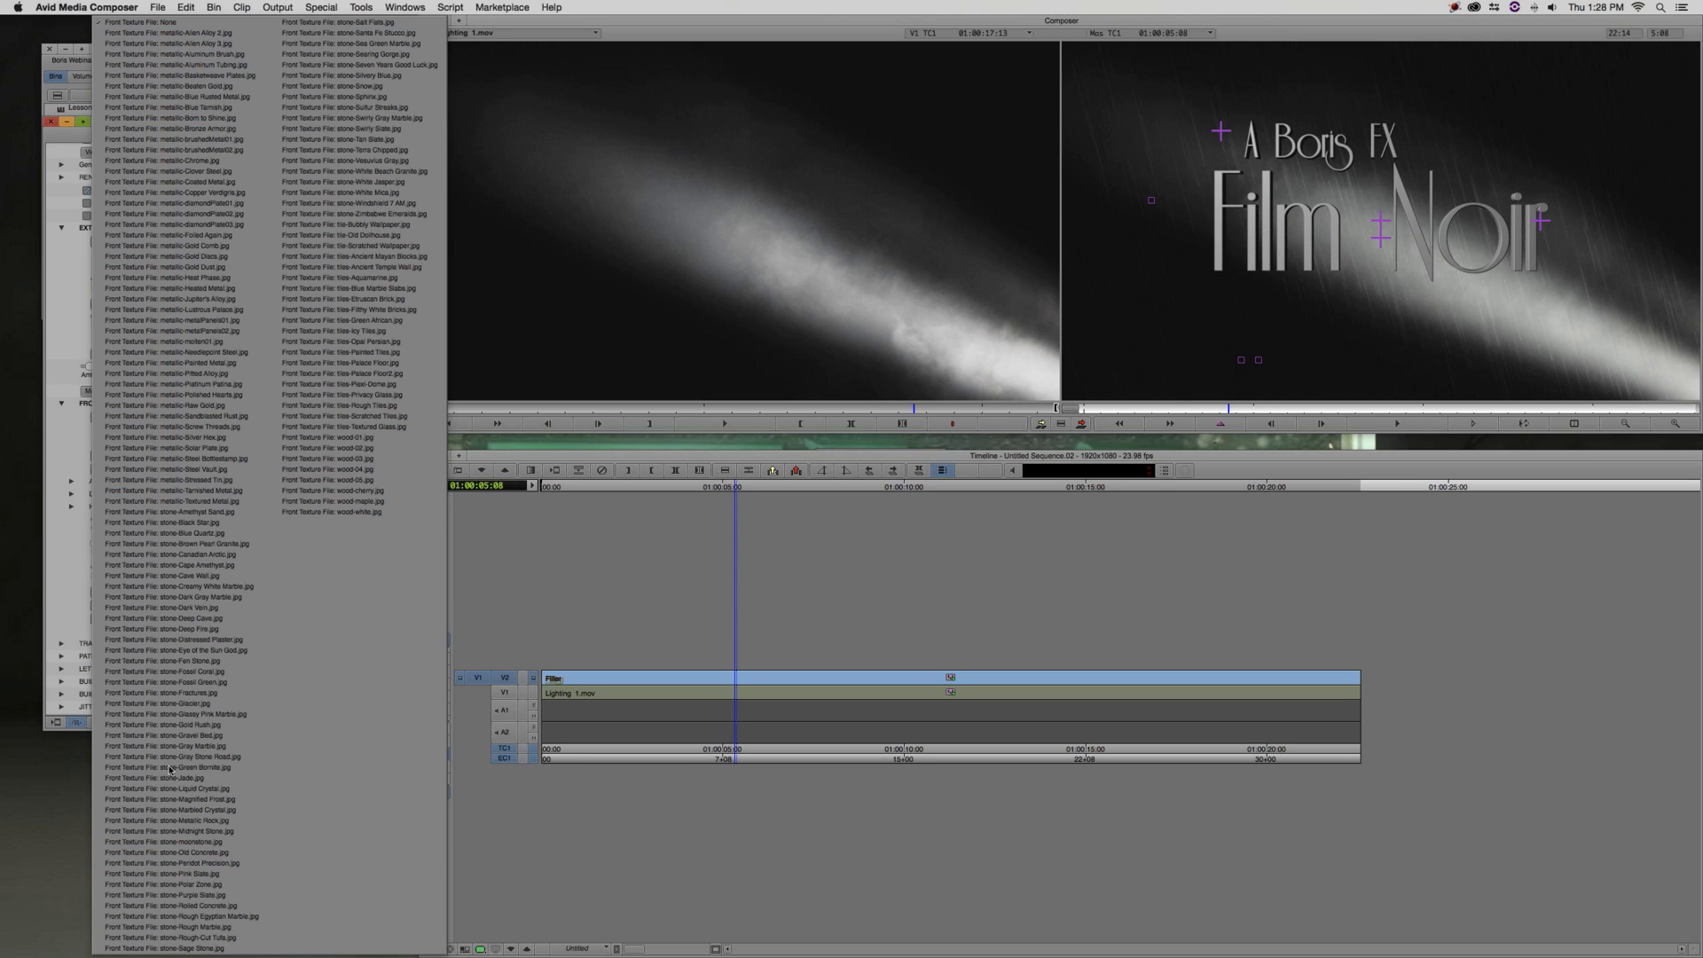
key(Escape)
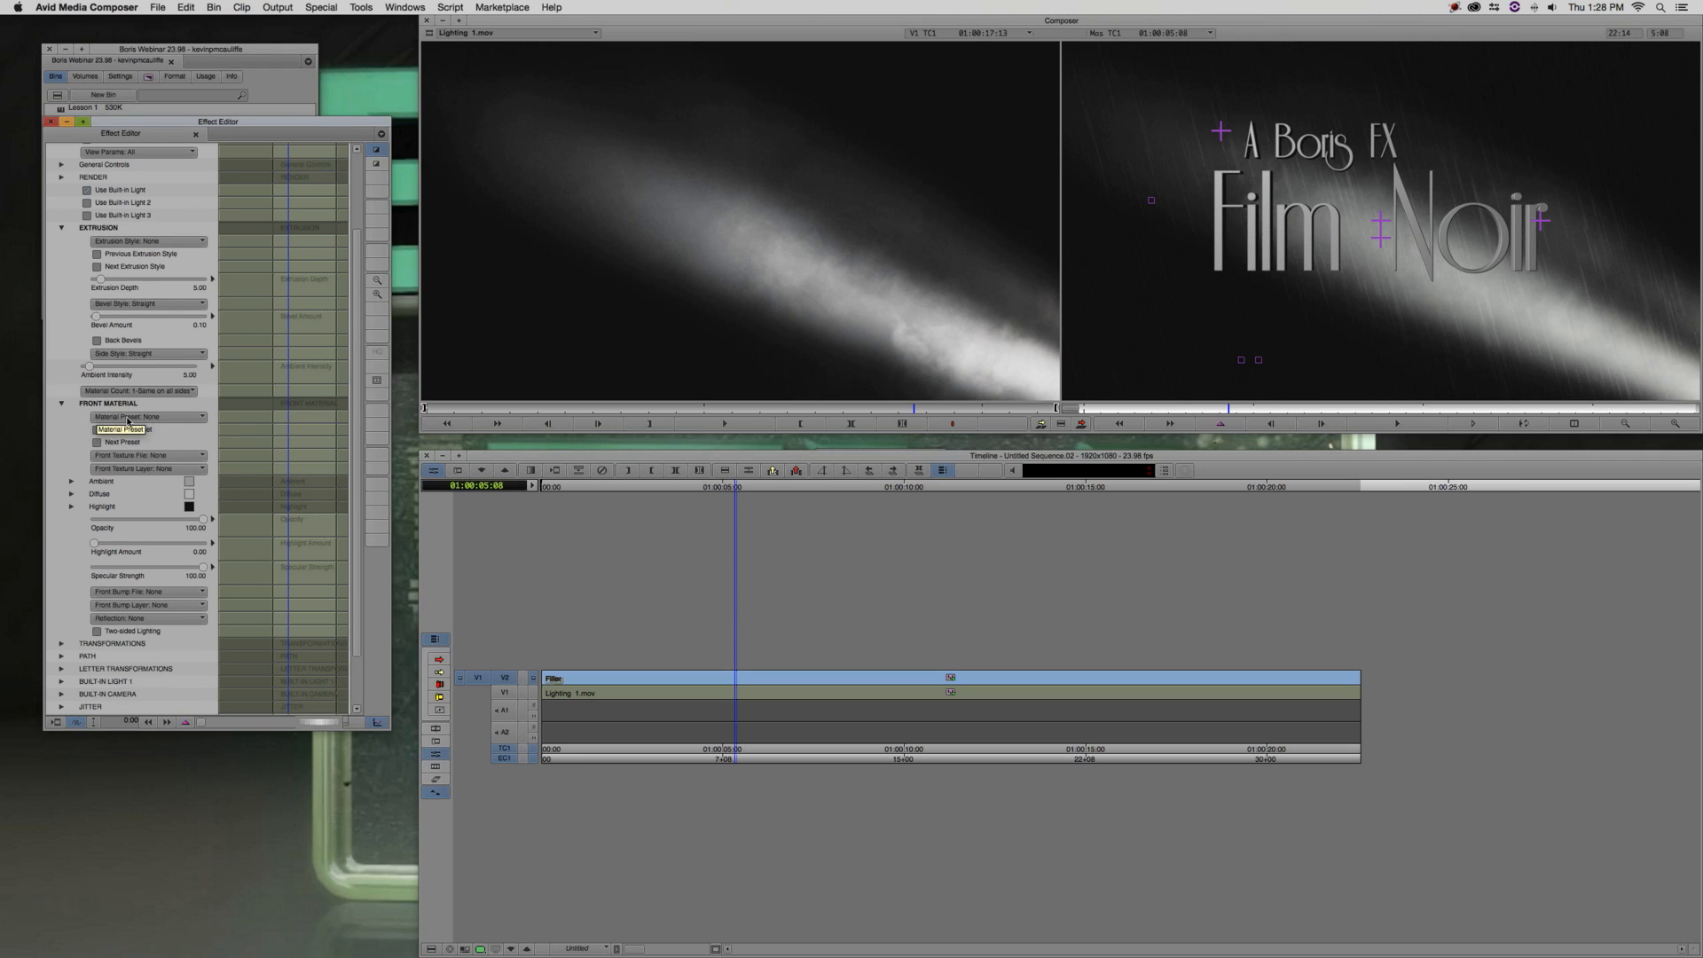
click(122, 418)
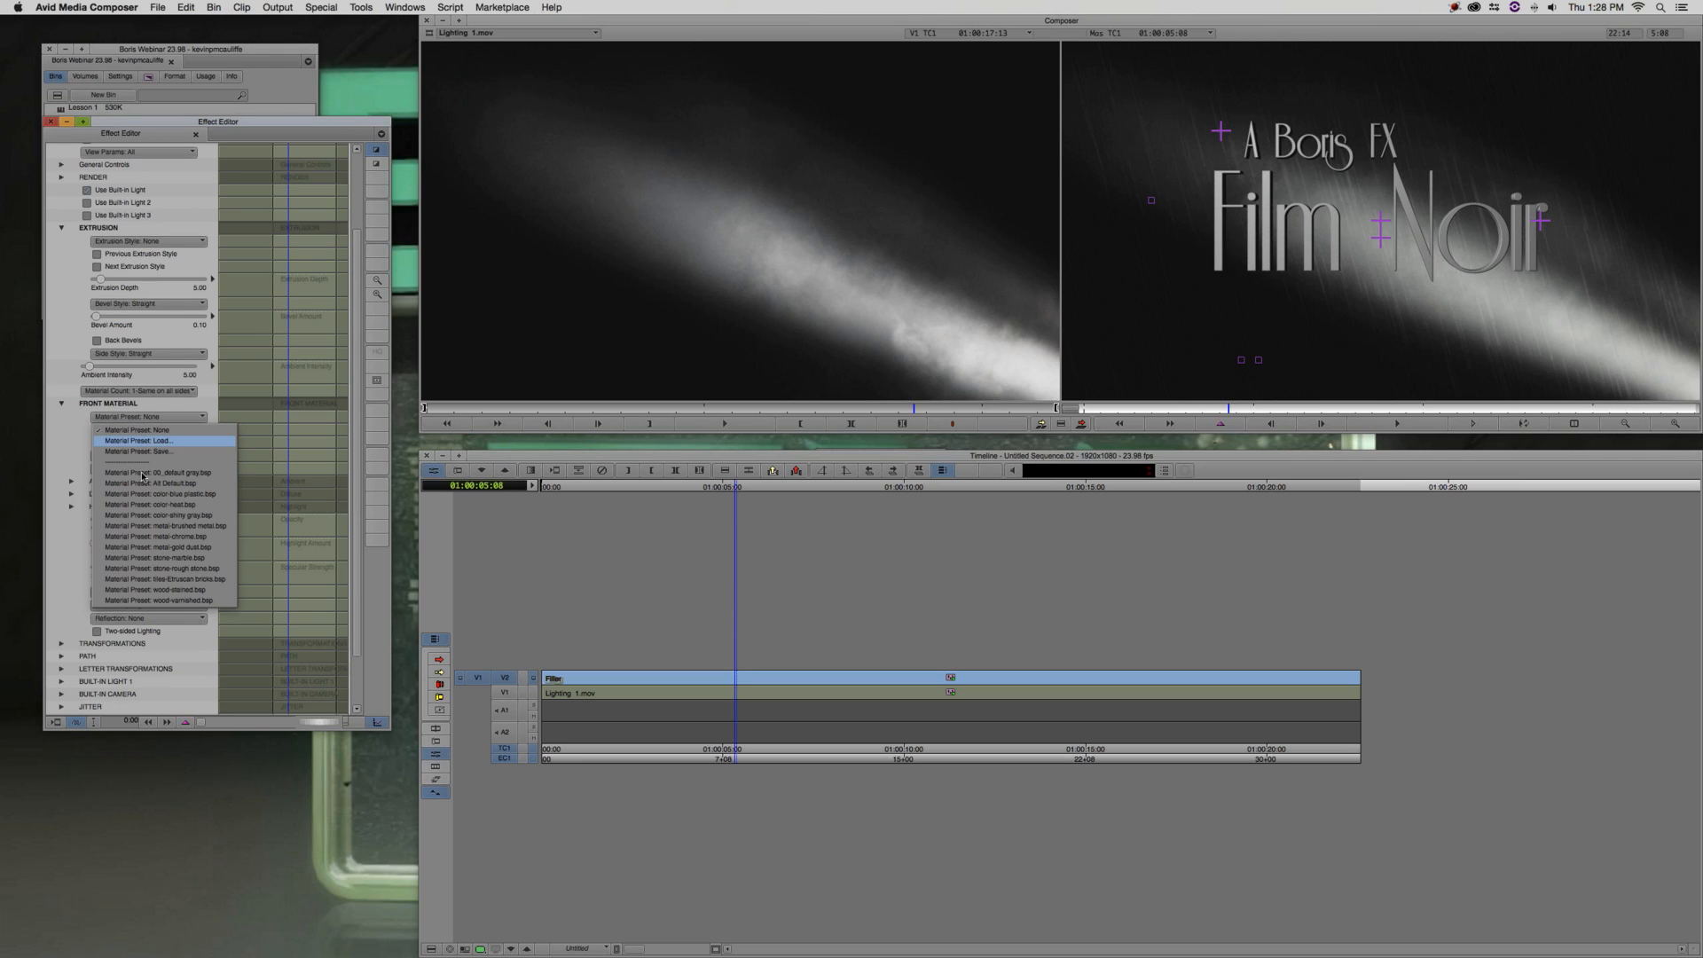
click(158, 526)
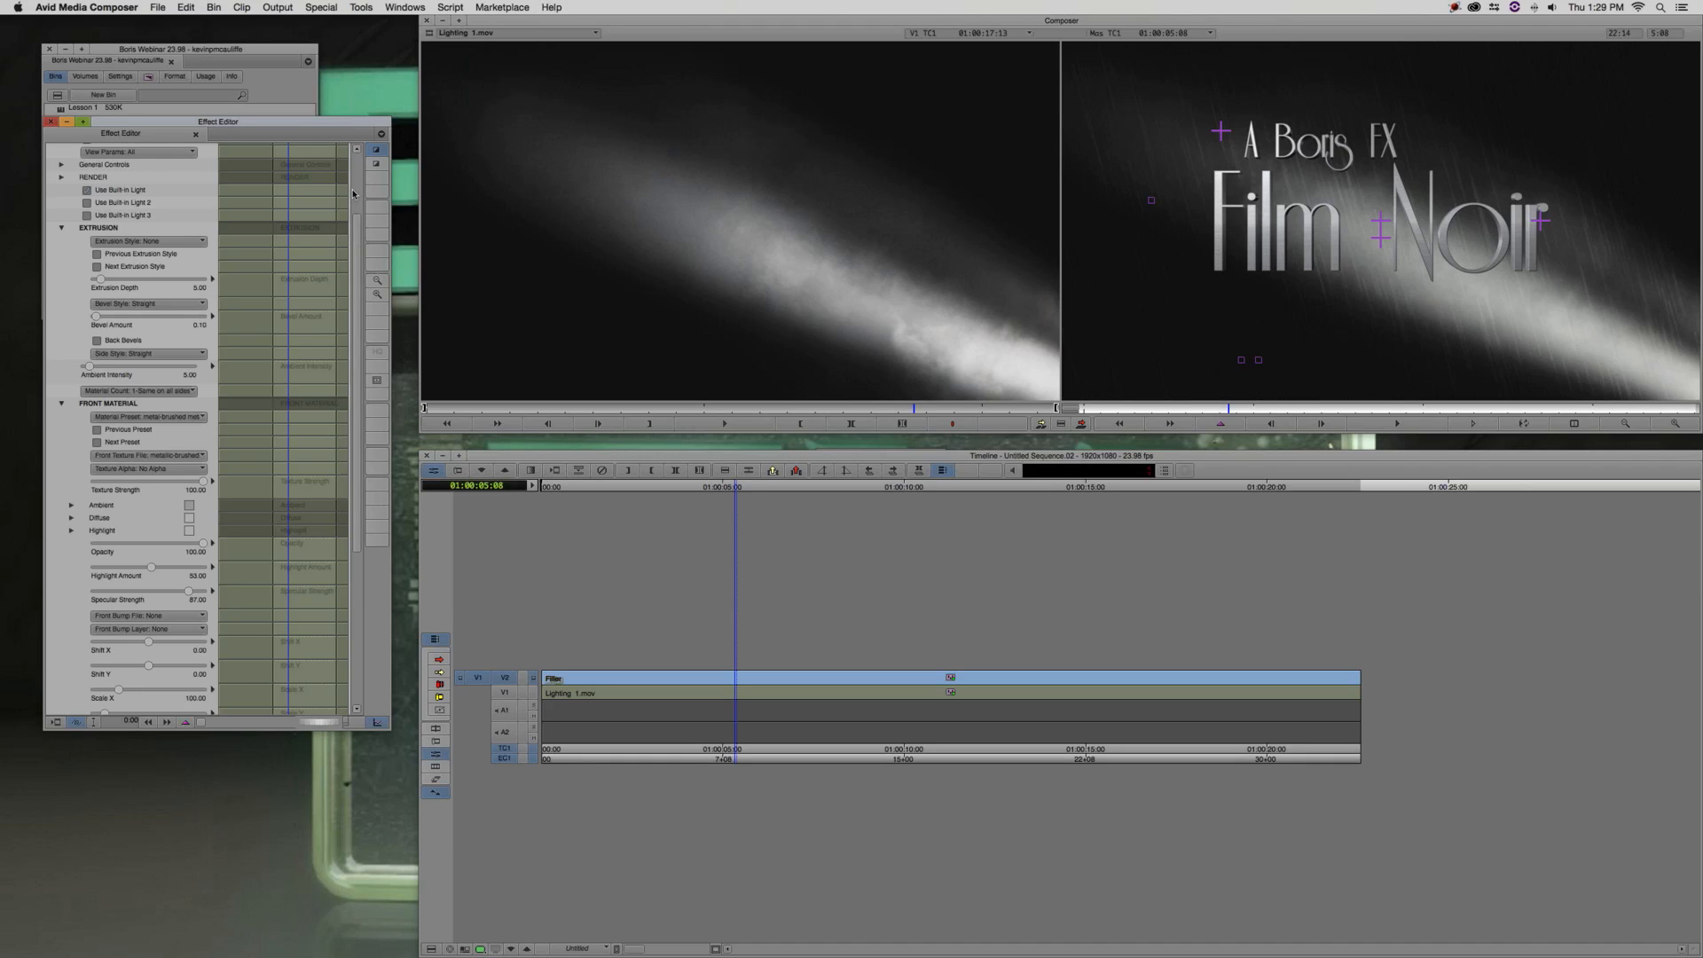
Enable MultiFilter Start in the general controls of the BCC Extruded Text effect
scroll(109, 249, up, 3)
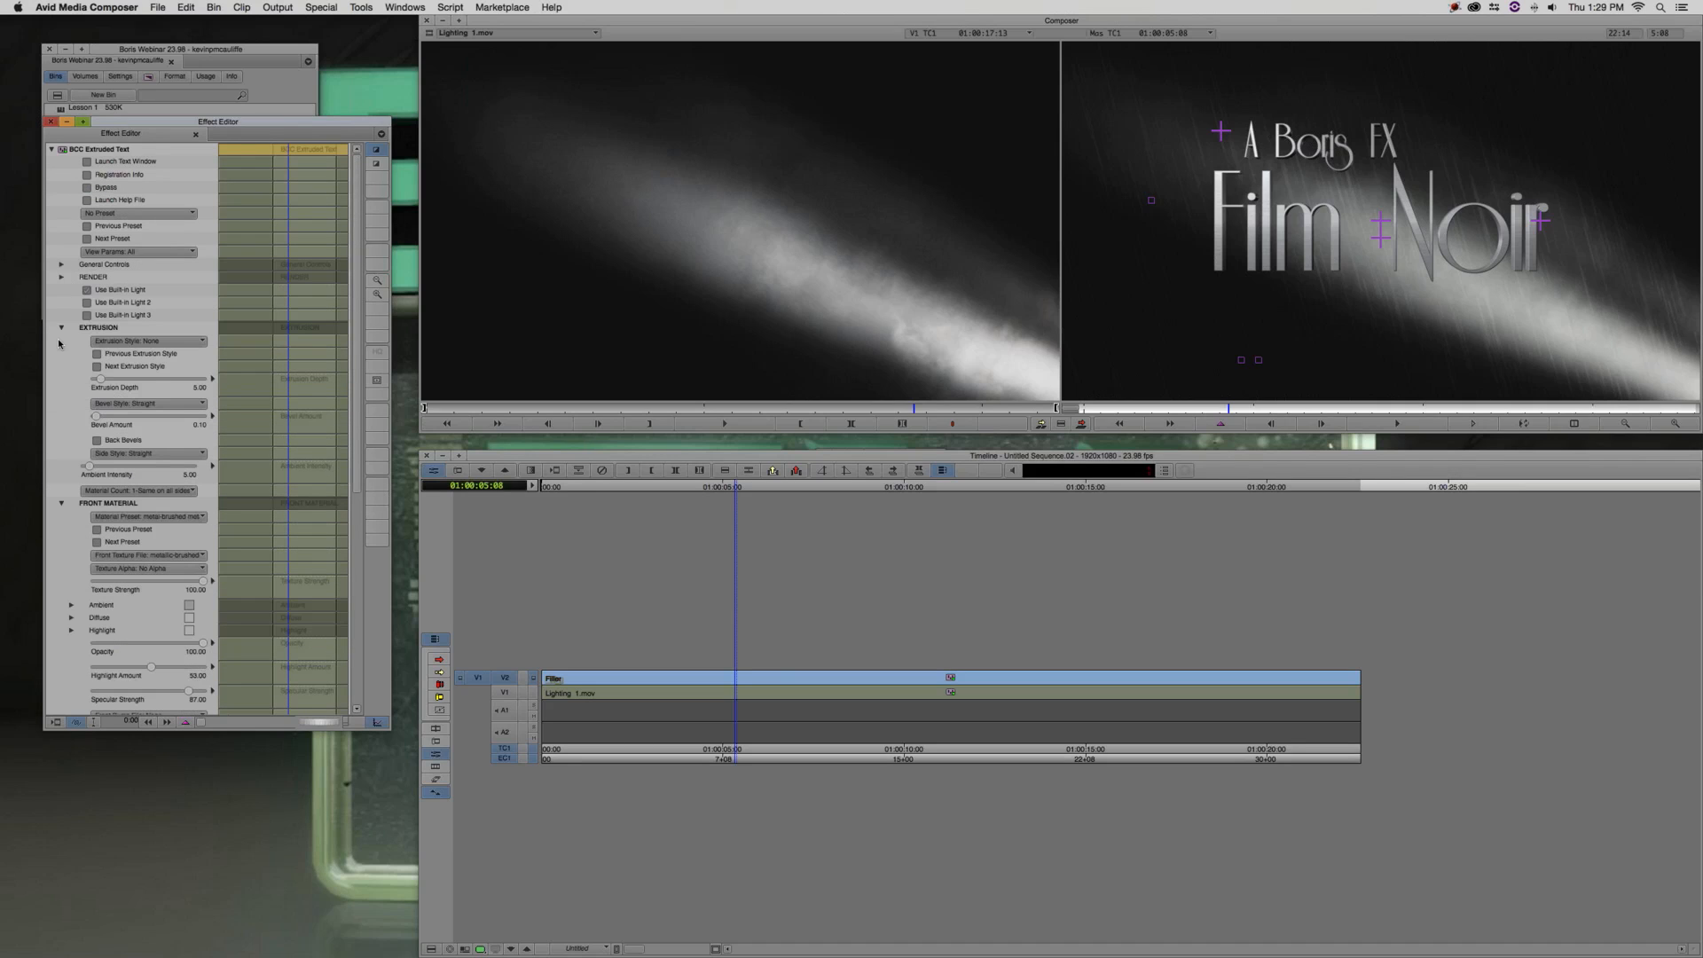
scroll(59, 341, down, 1)
scroll(60, 343, down, 10)
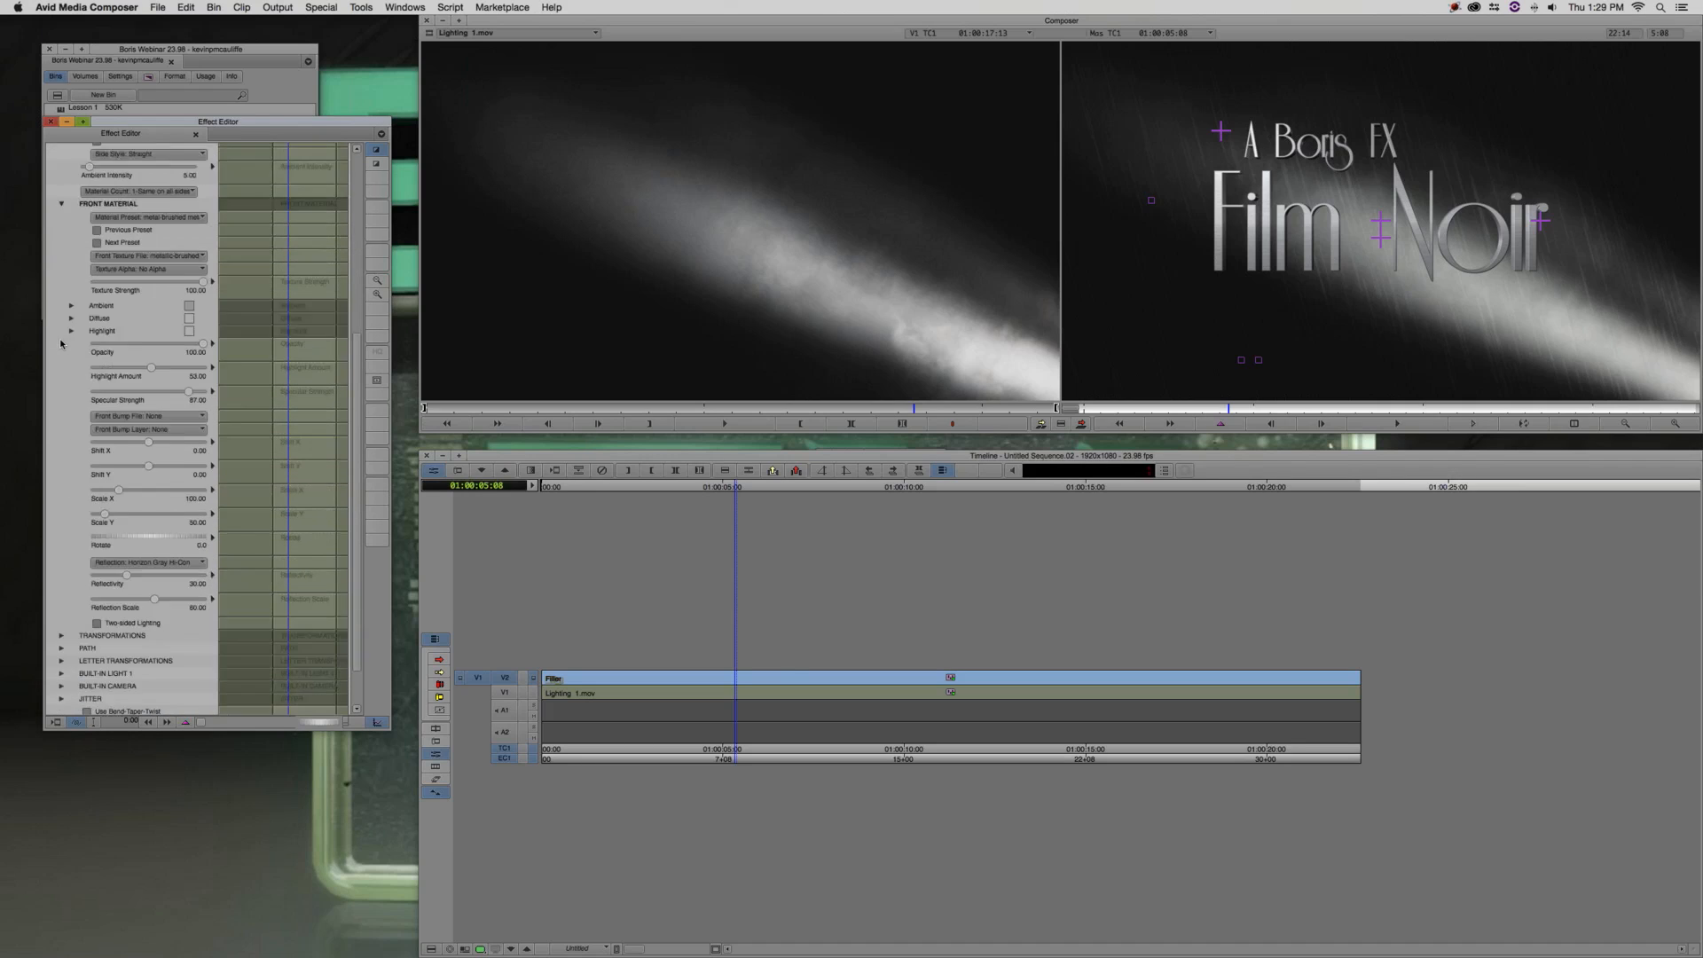
drag(360, 440, 367, 196)
click(86, 289)
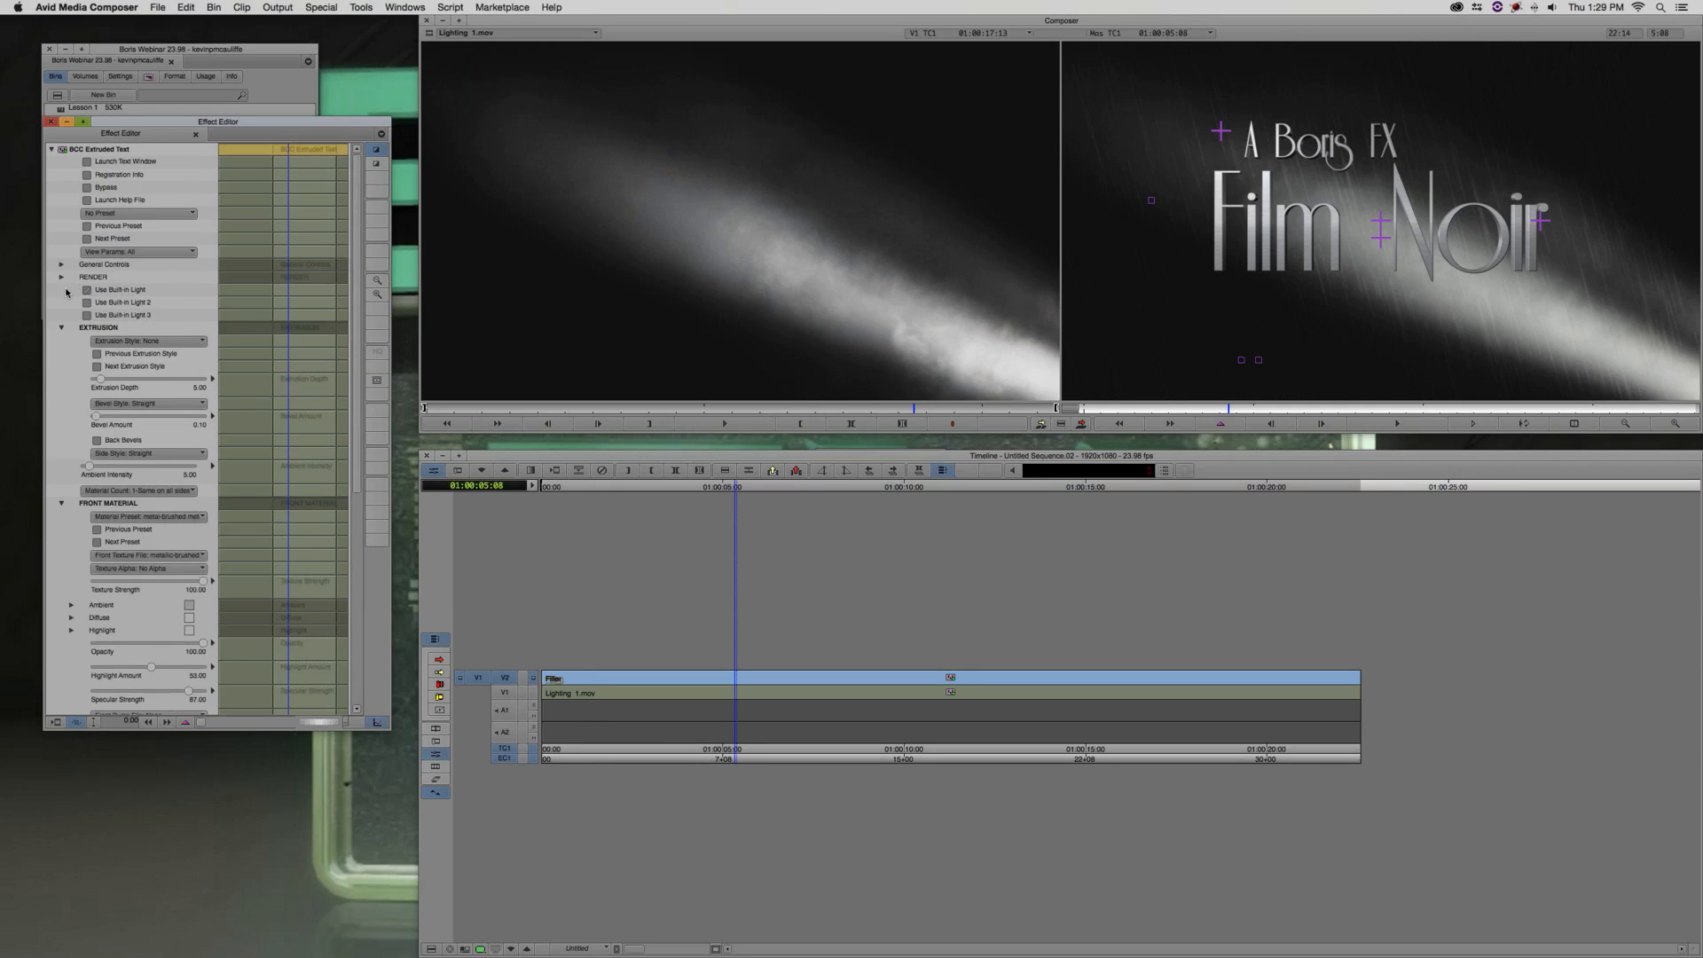
drag(246, 118, 254, 251)
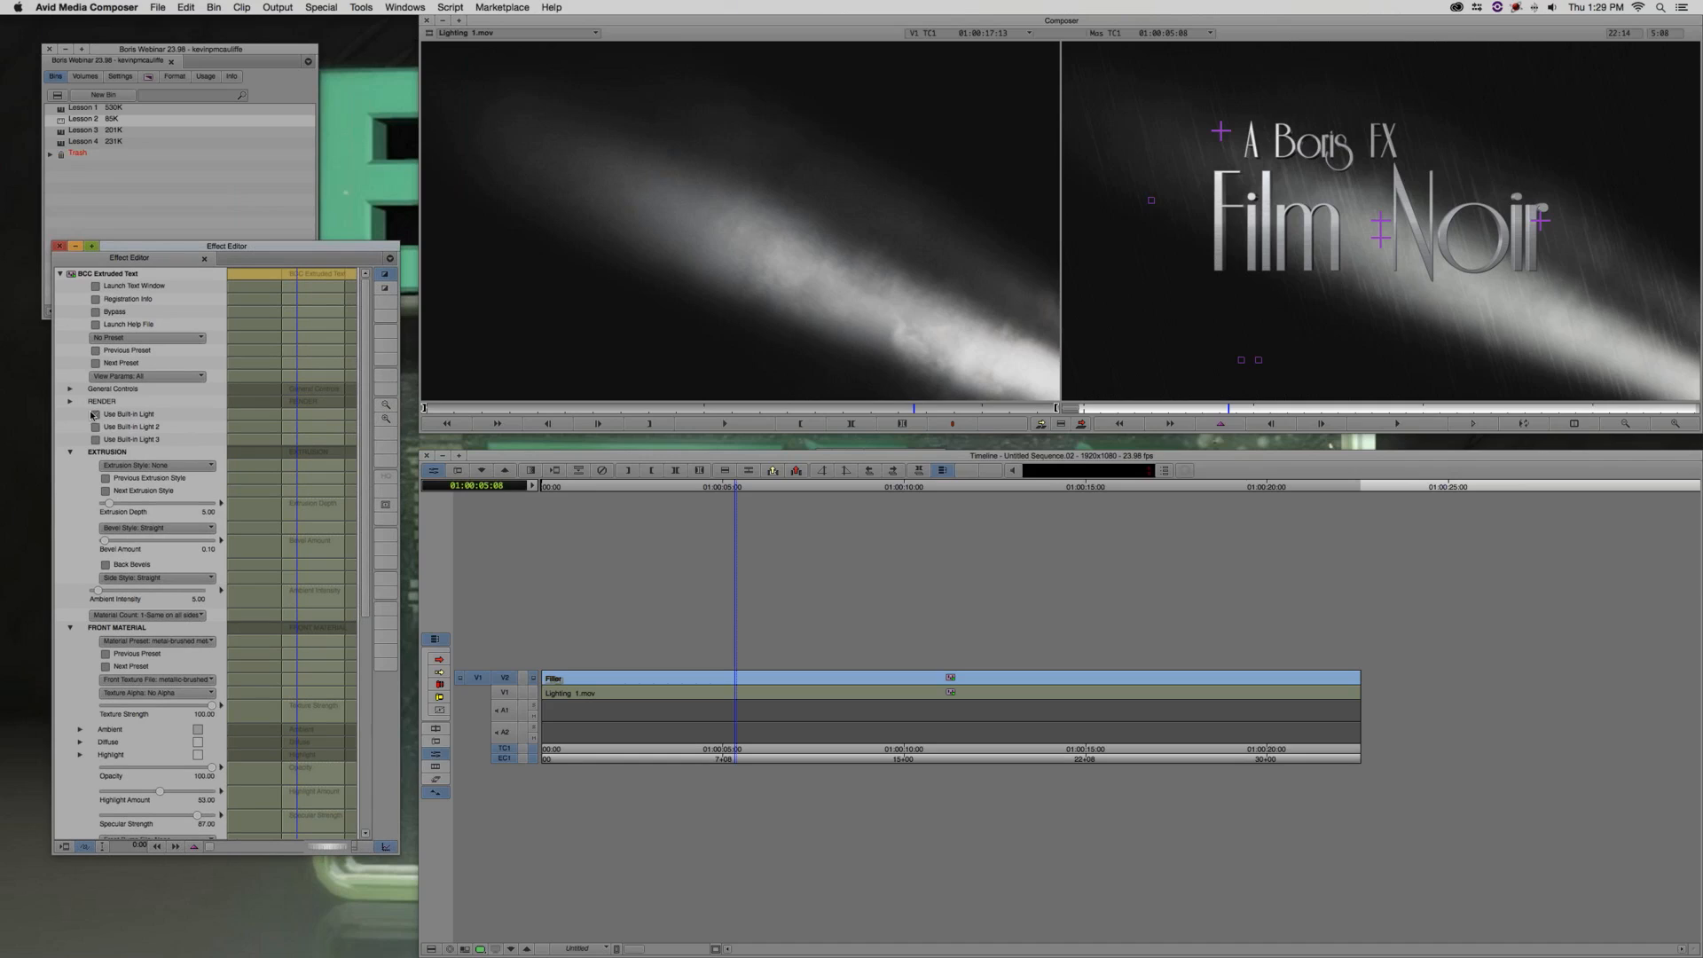
click(70, 388)
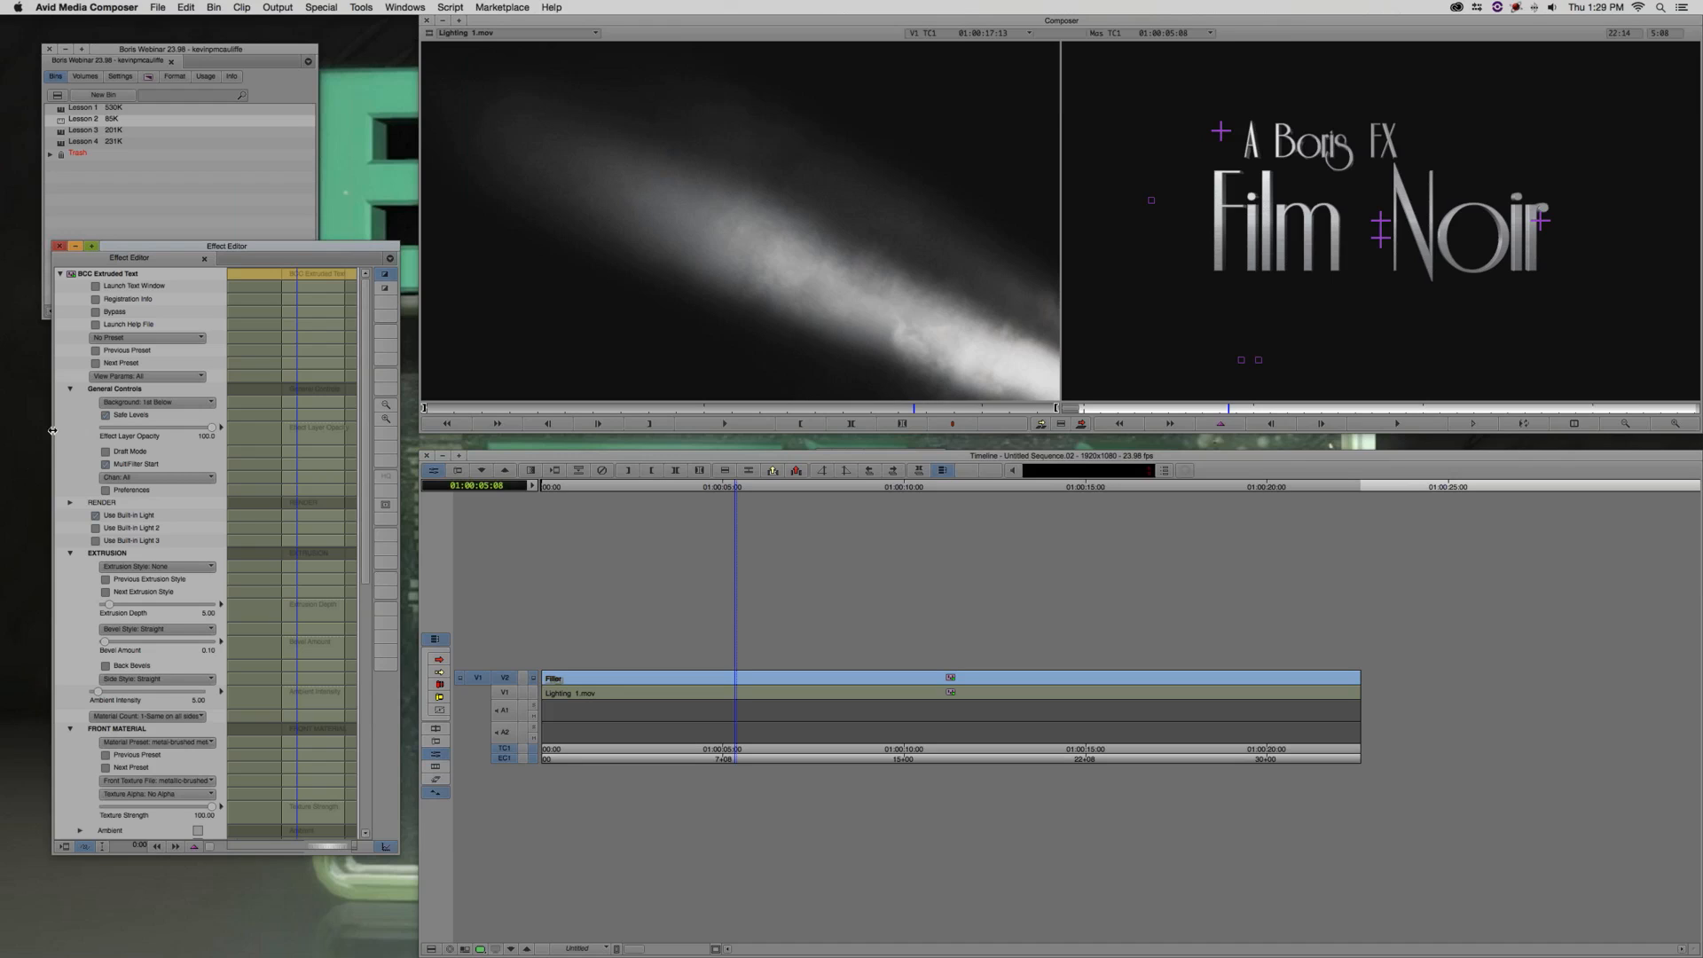
Stack BCC Pixel Chooser from the BCC Key & Blend effects on top of the extruded text on V2
drag(145, 256, 131, 317)
click(149, 76)
drag(152, 50, 163, 42)
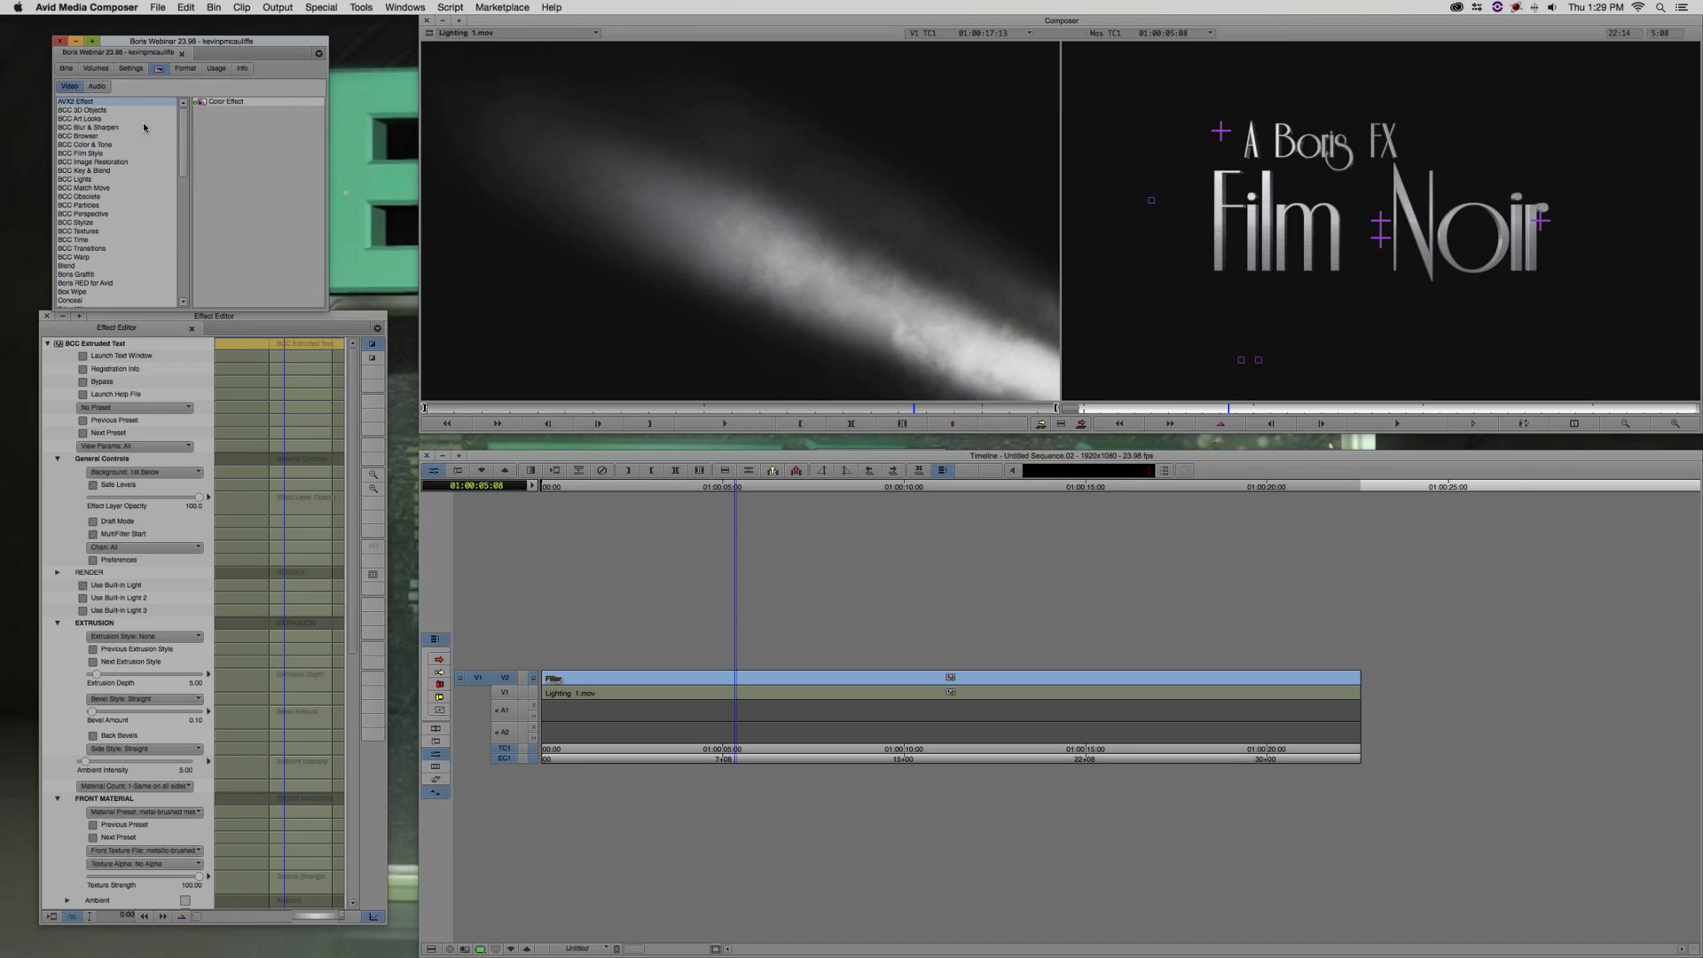
click(114, 173)
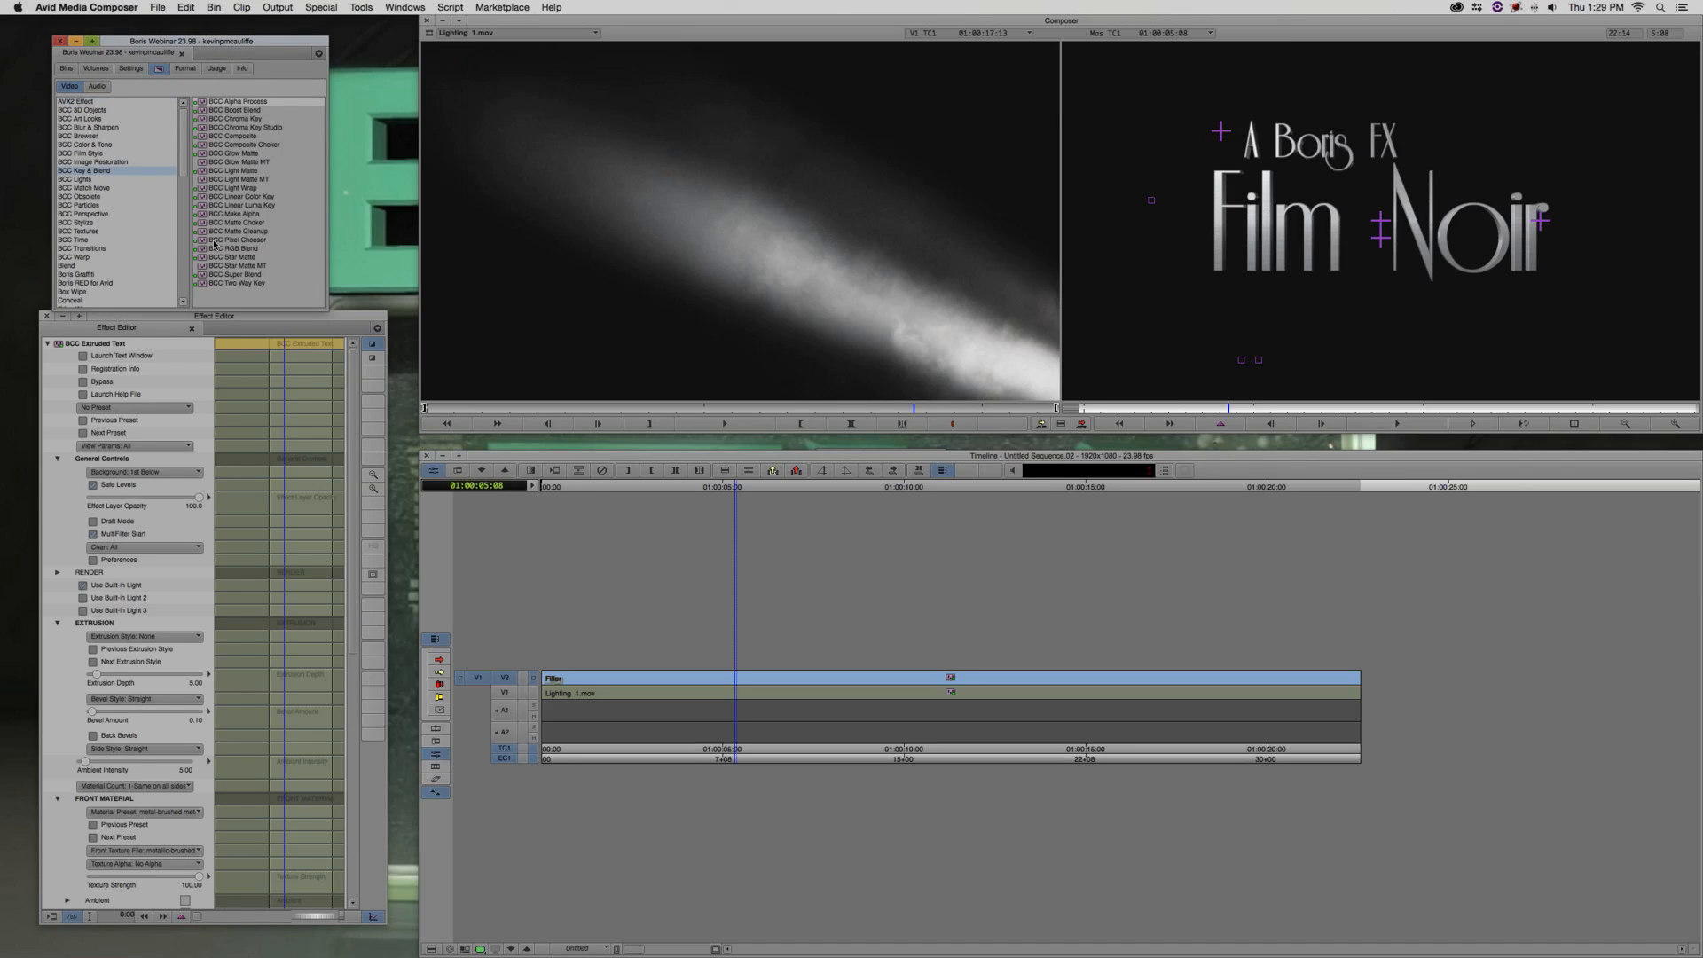
click(215, 240)
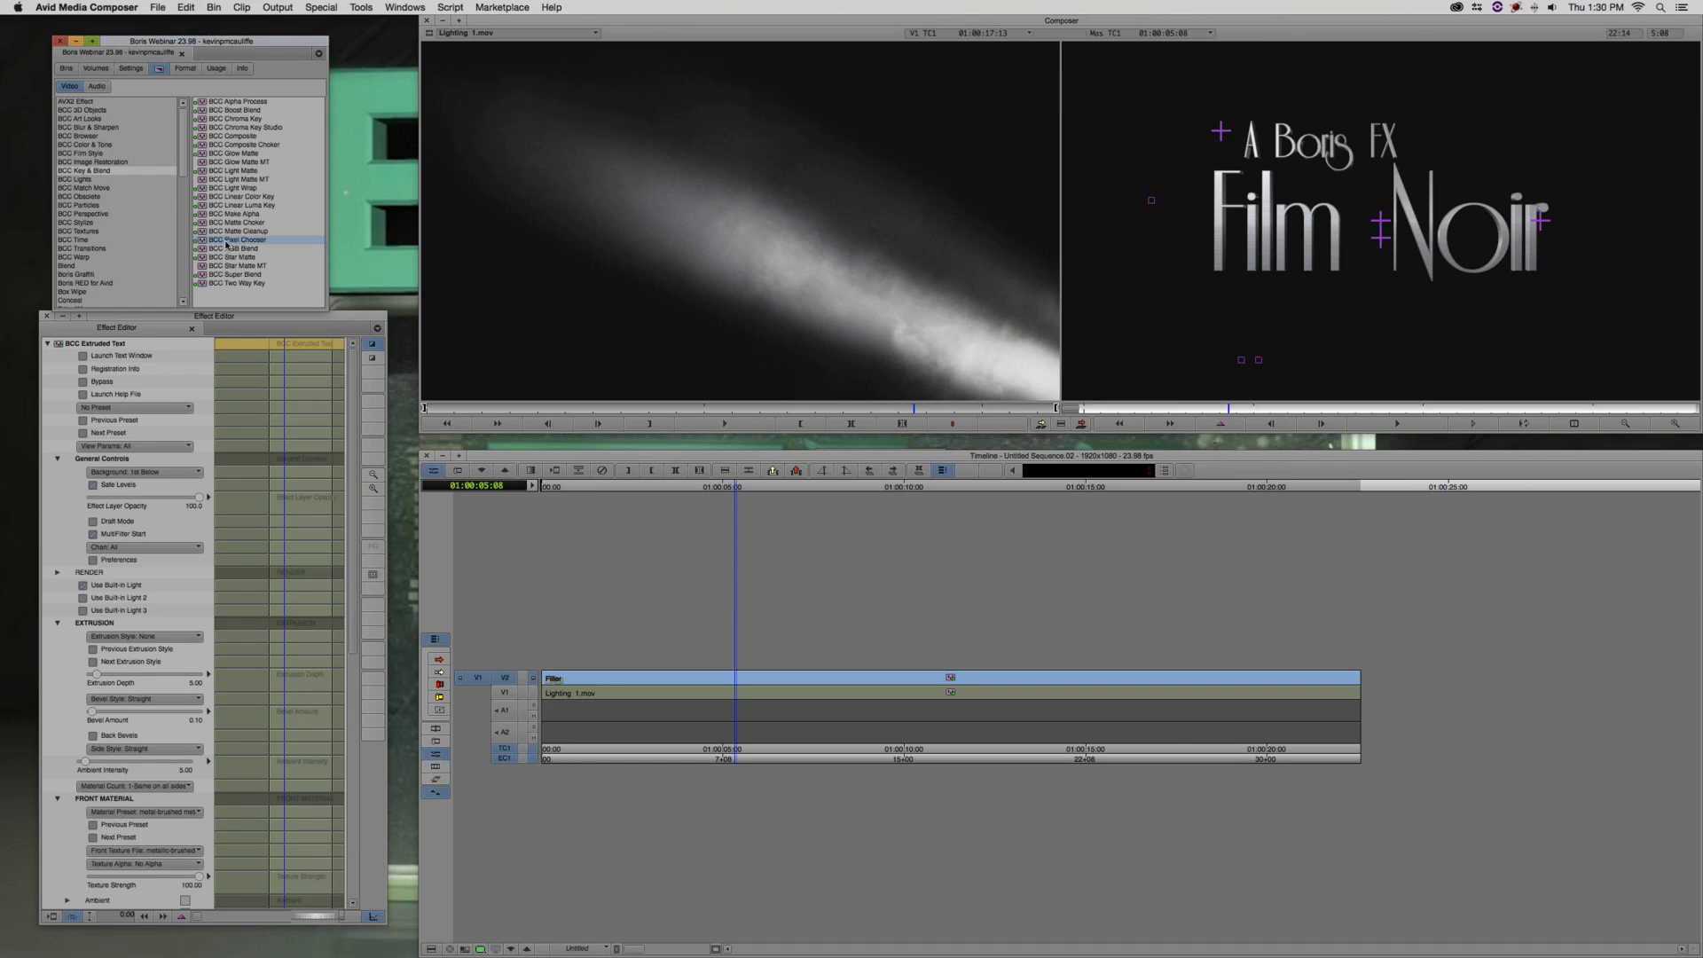
drag(765, 680, 765, 679)
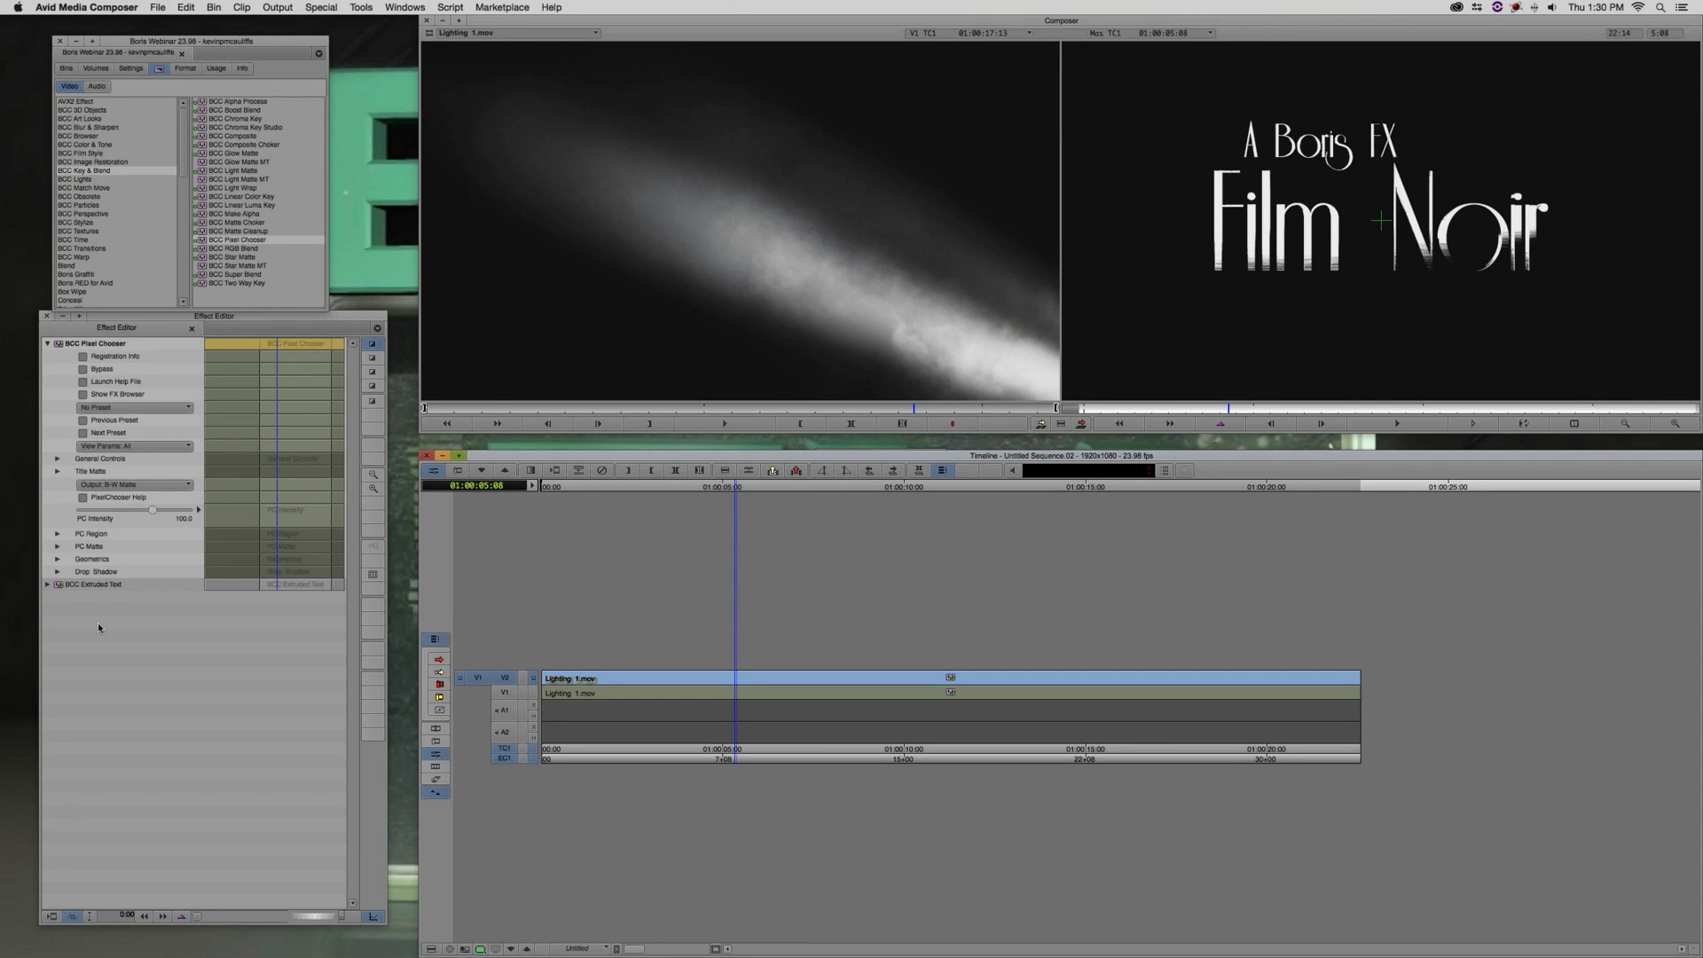
Set the BCC Pixel Chooser output to Alpha Channel
click(58, 472)
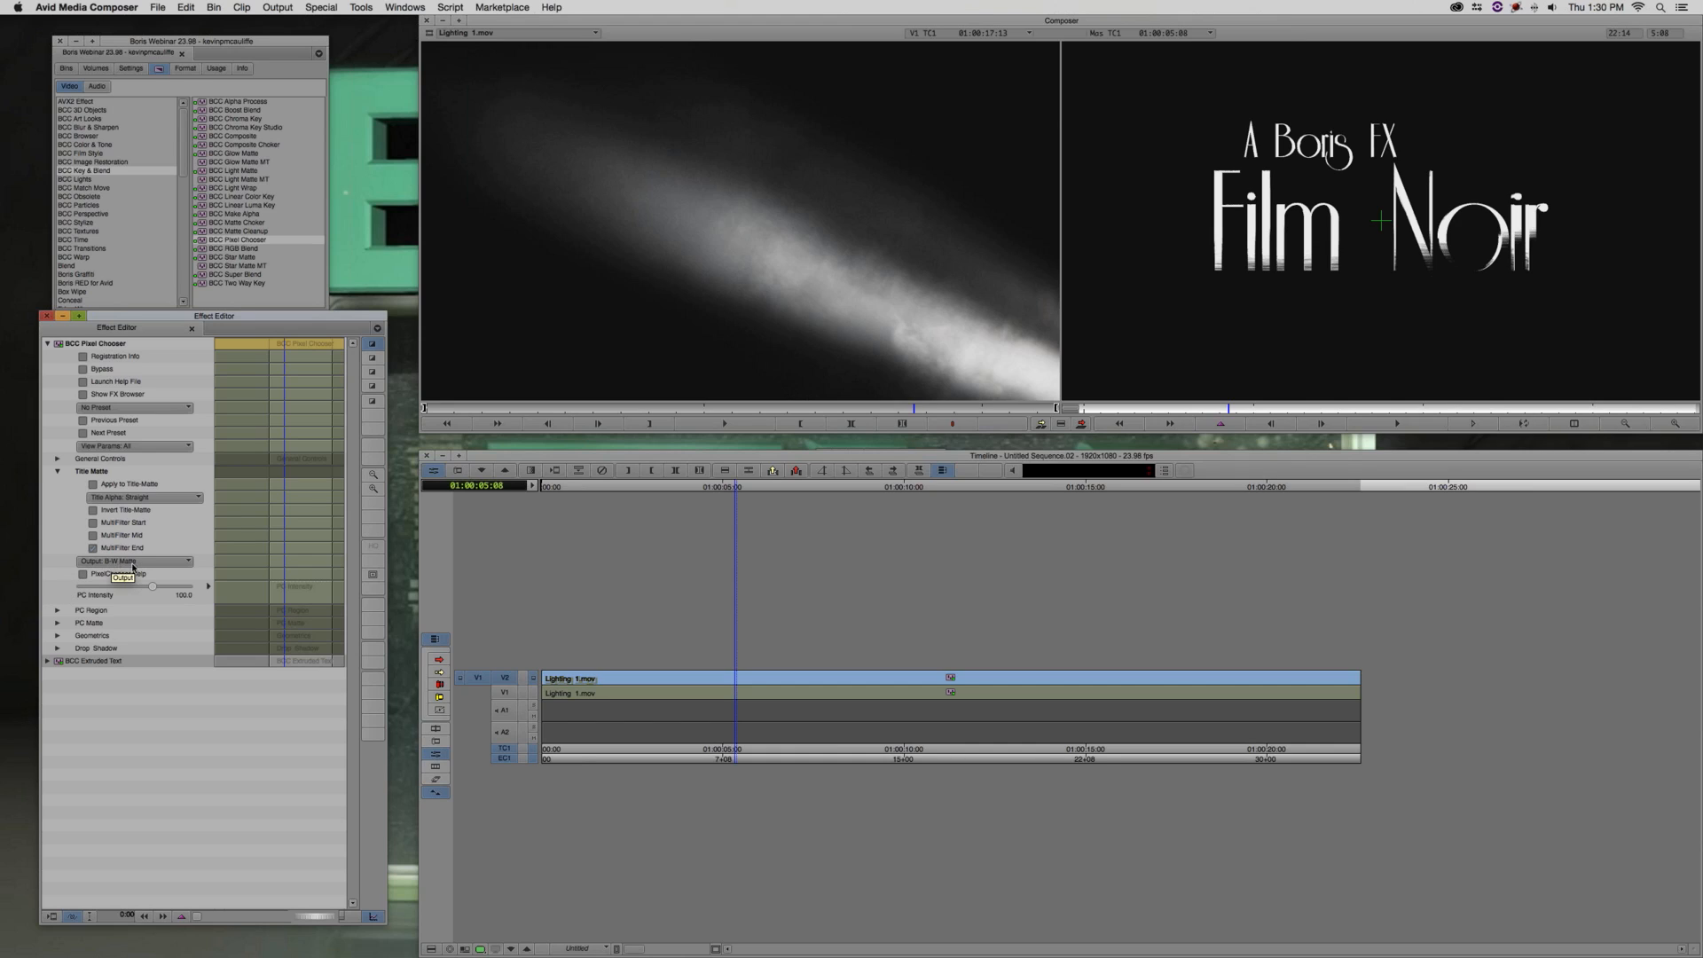
click(132, 562)
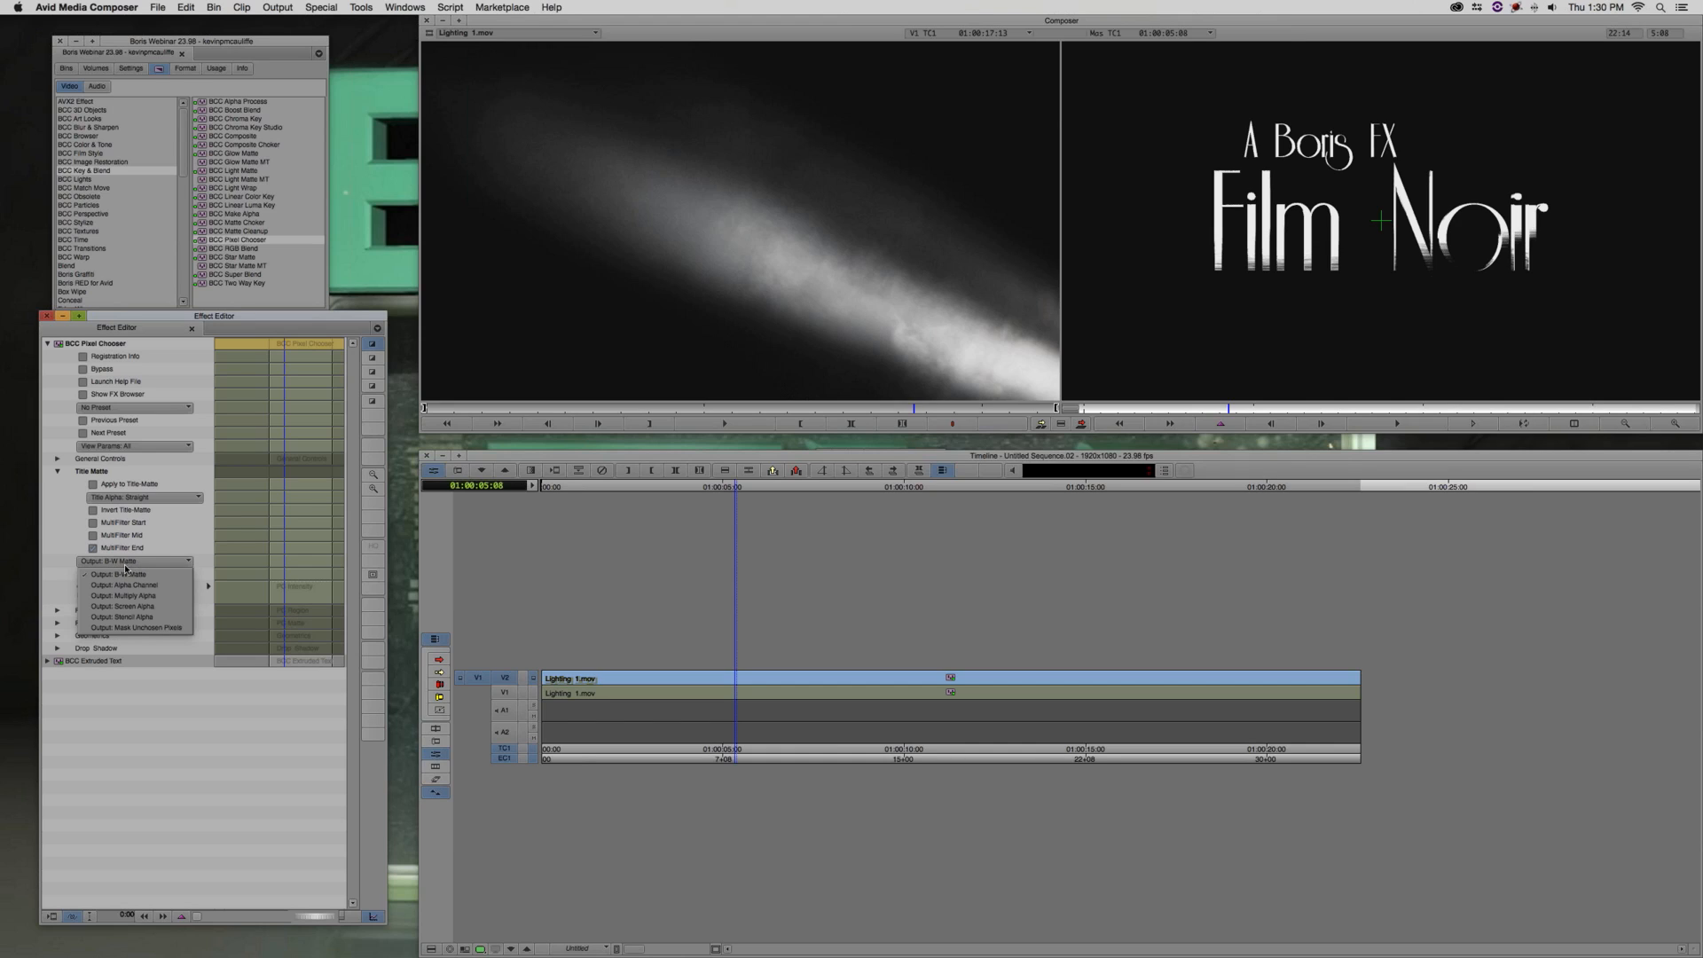
click(128, 587)
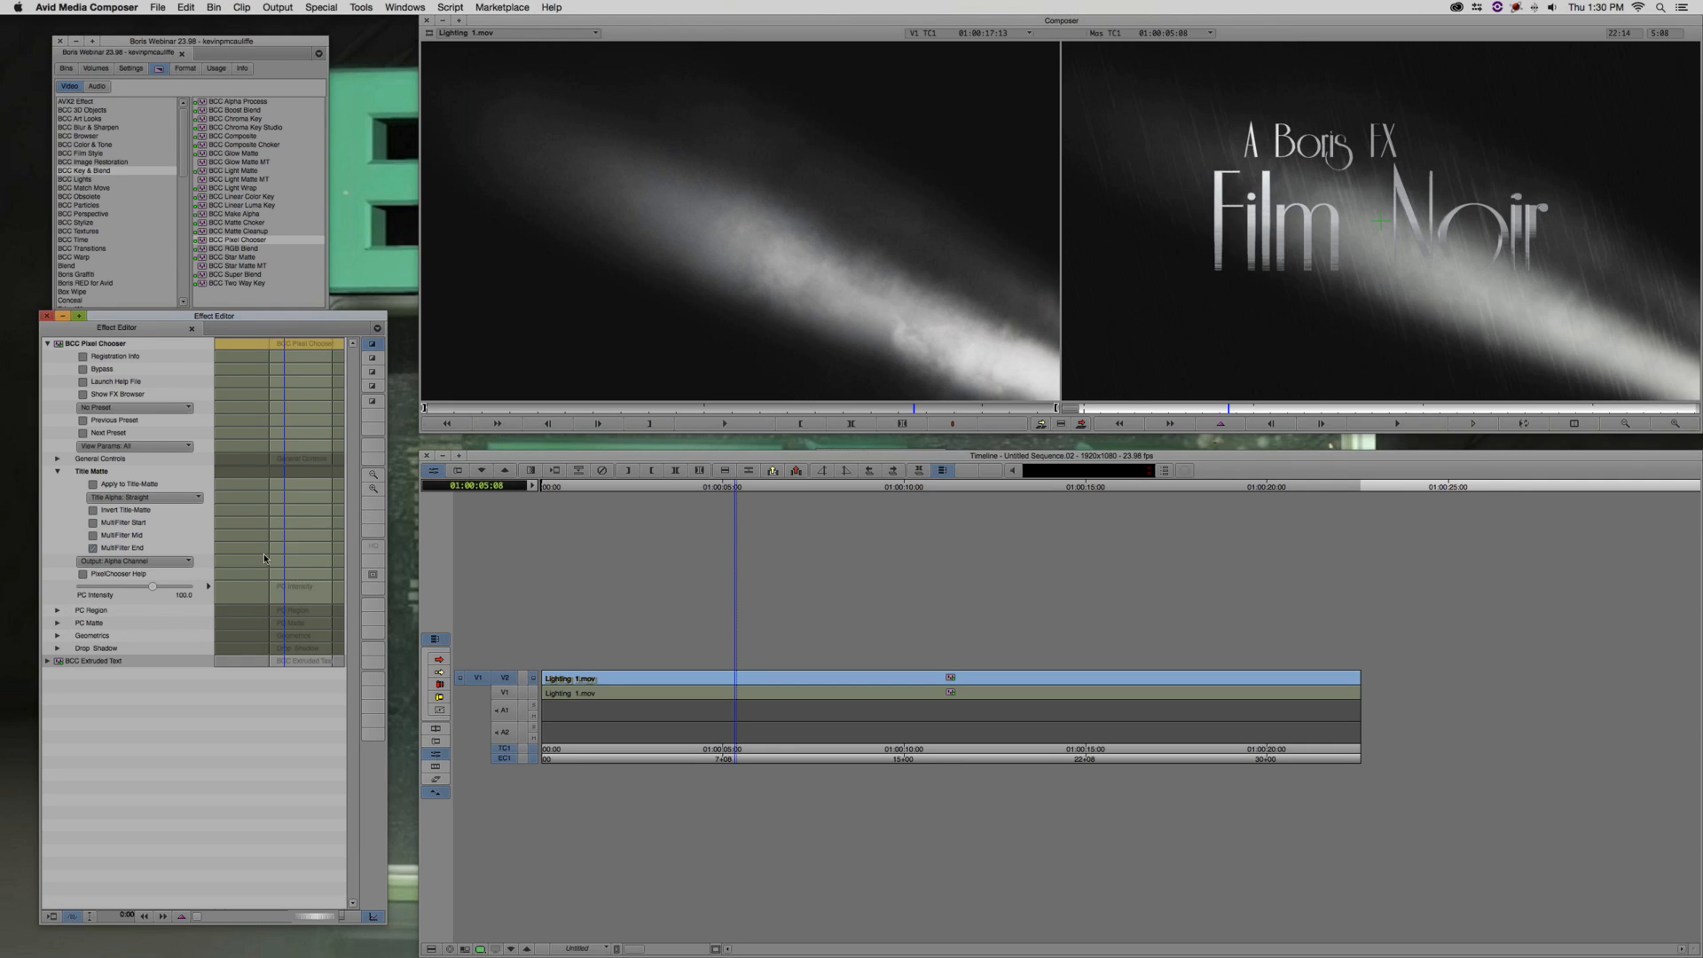
click(58, 622)
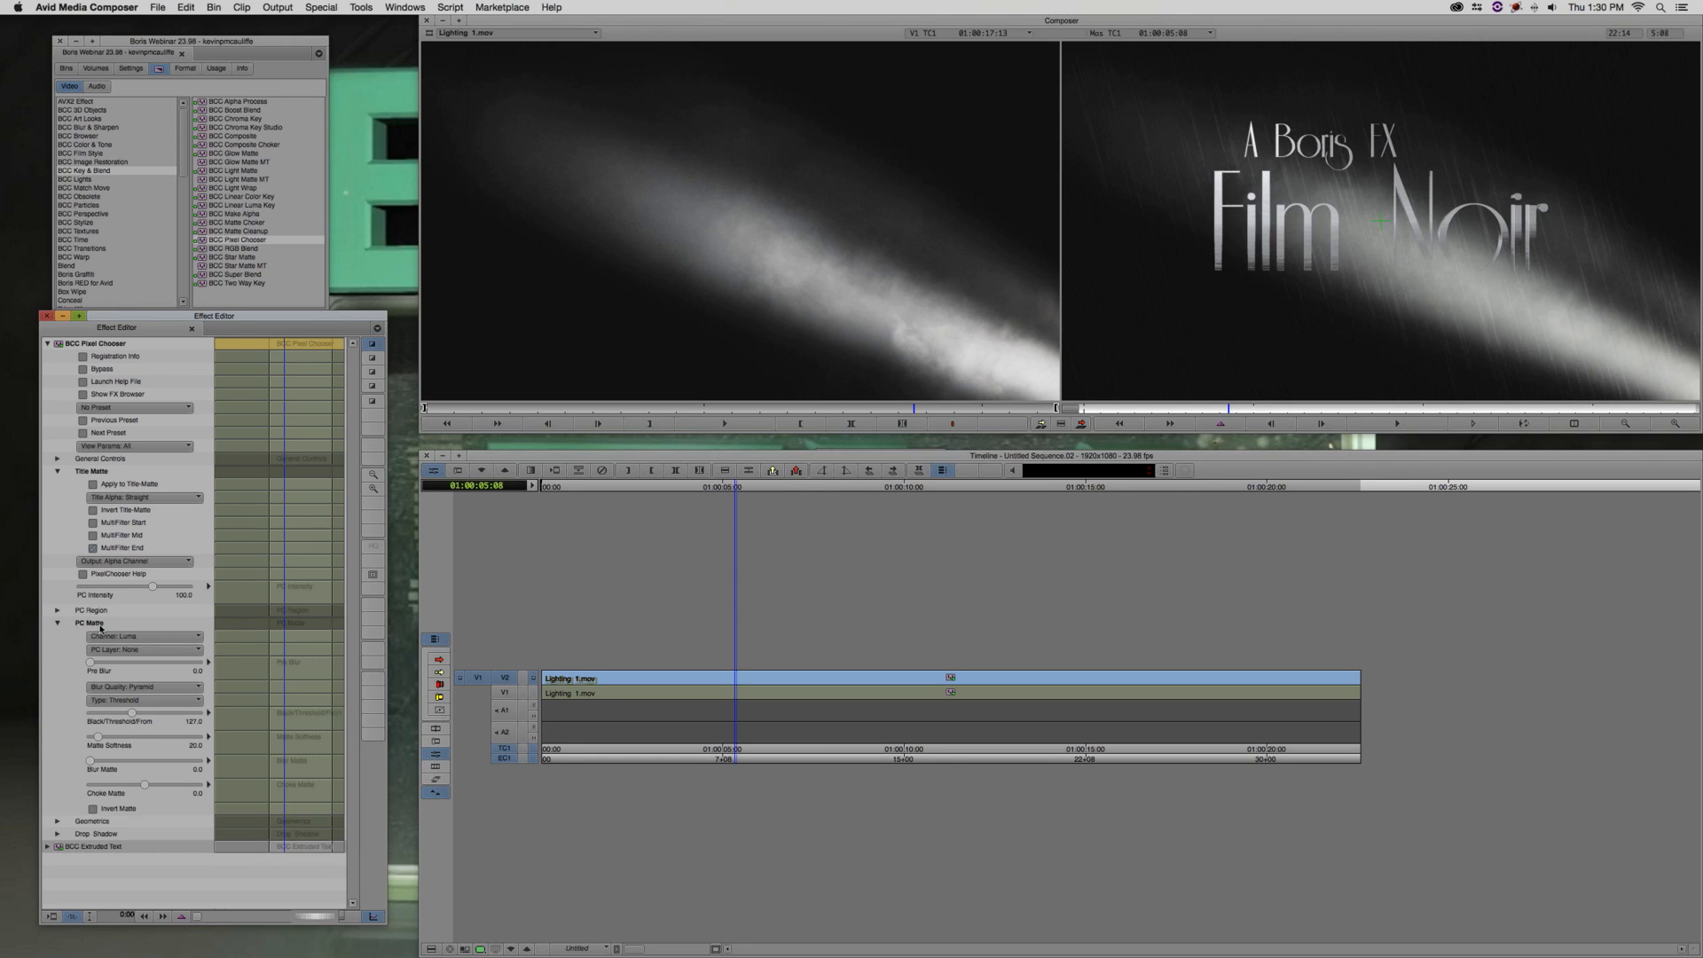
click(133, 649)
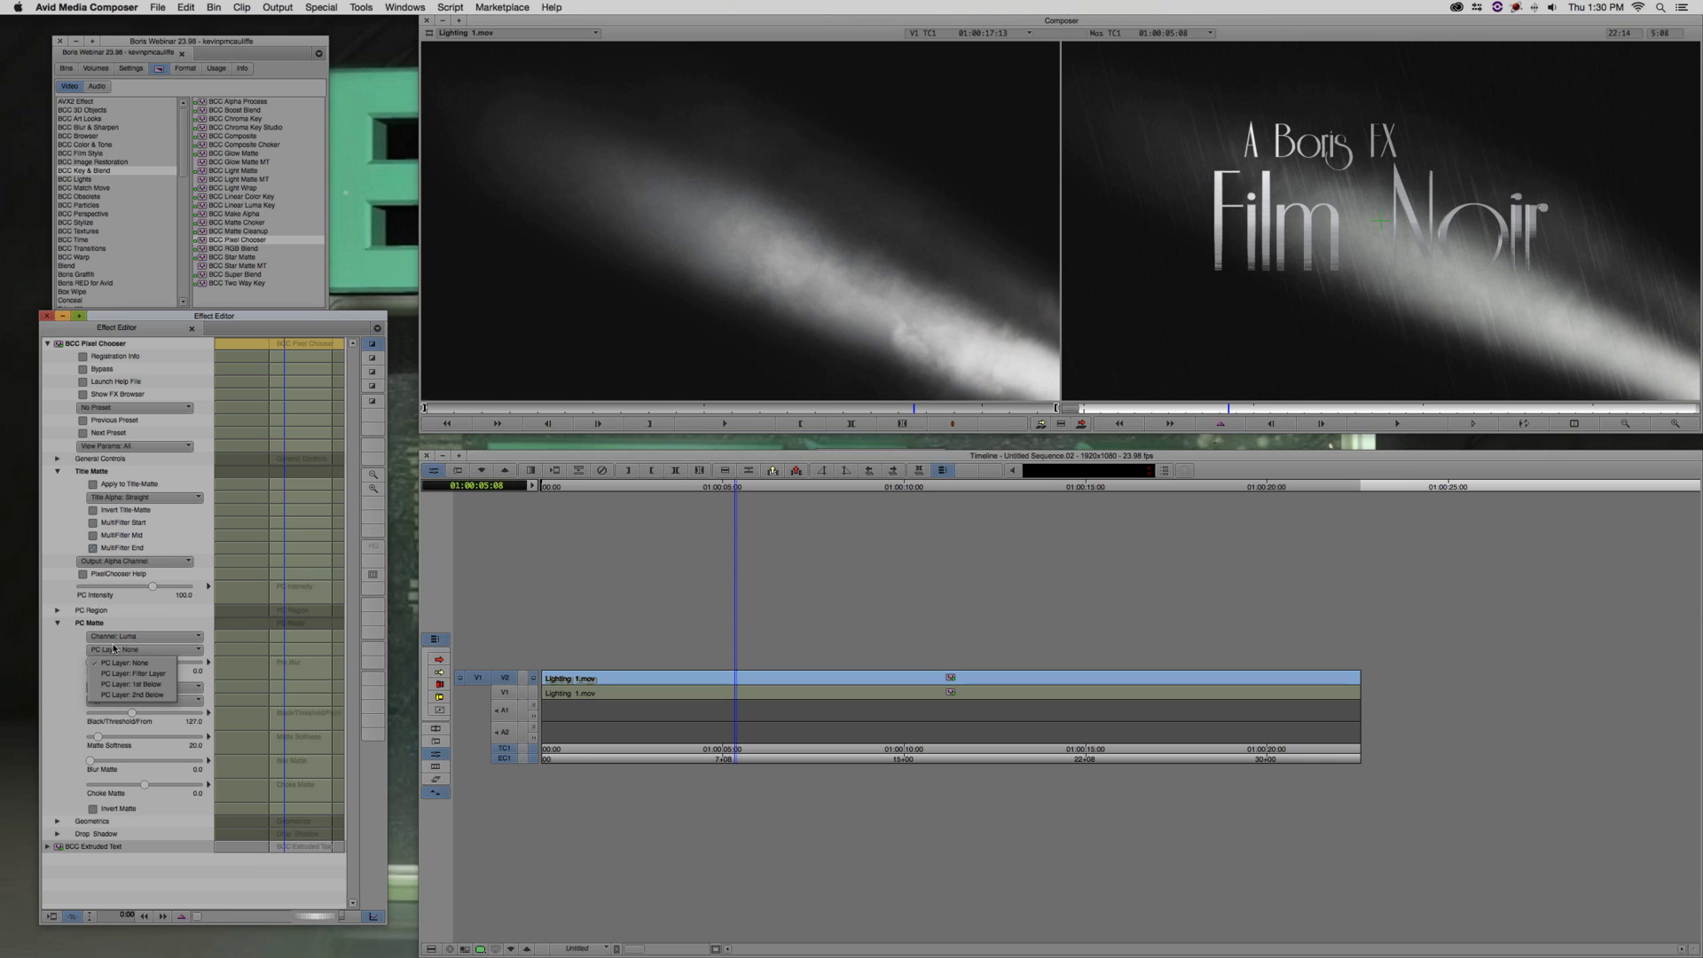
click(127, 674)
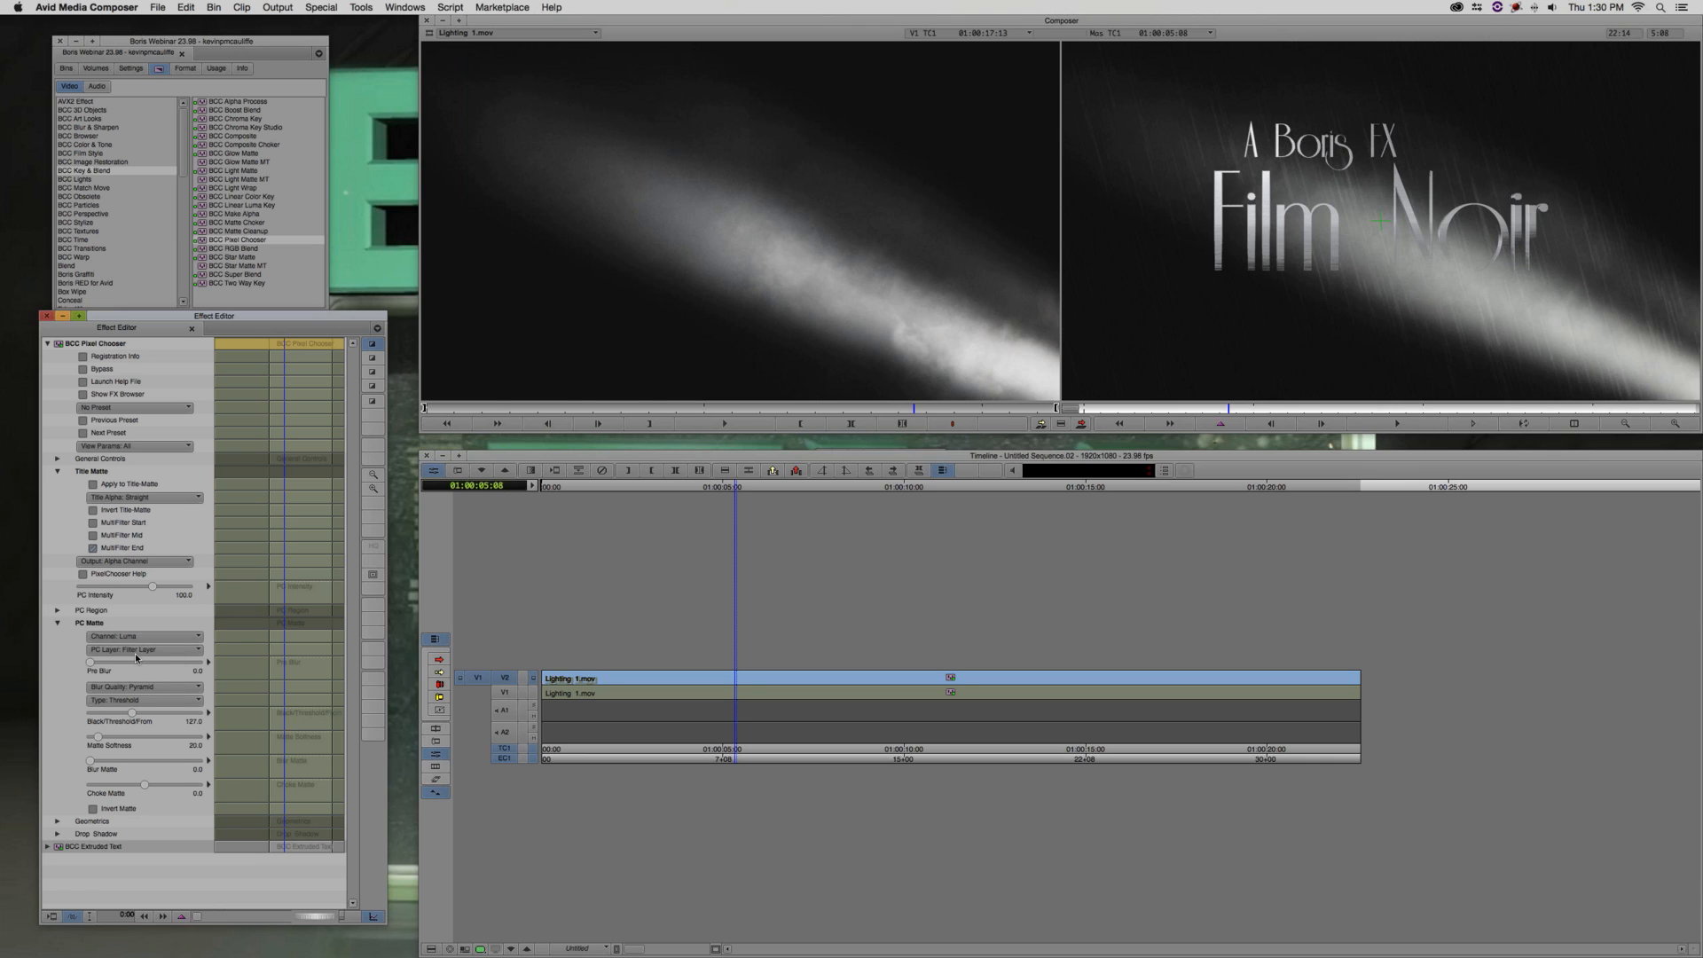
click(137, 685)
click(138, 685)
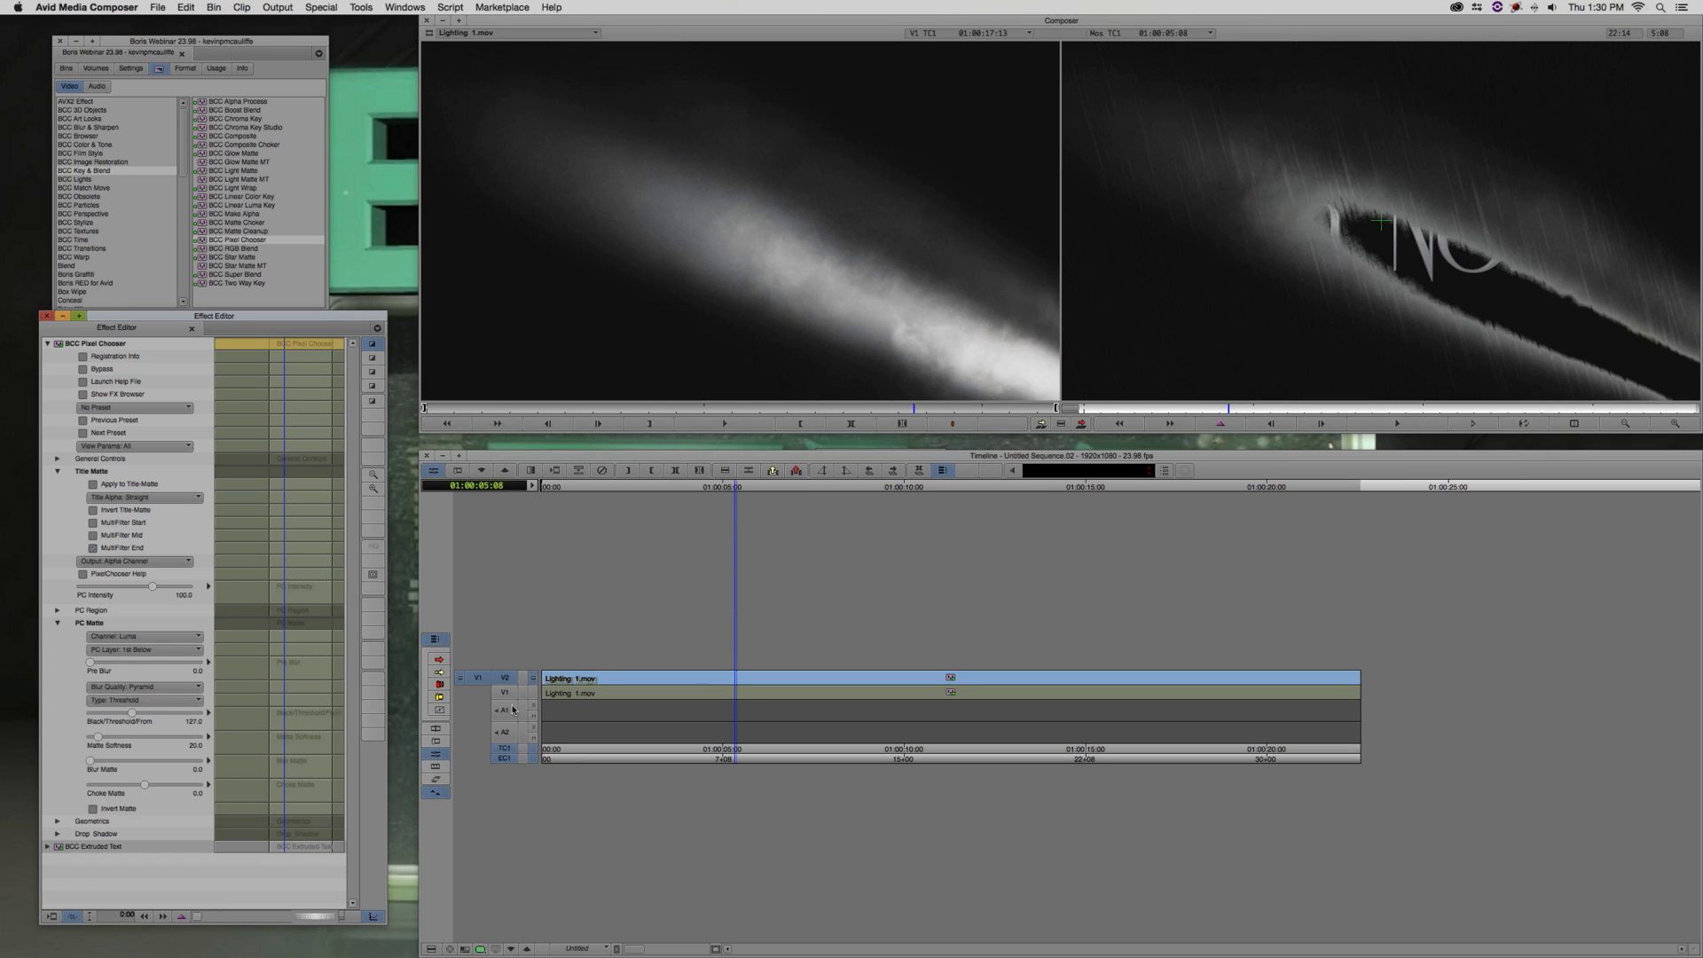
Step into the nested effects on V2 down through the Pixel Chooser and Extruded Text levels, and patch the source to the nested V3 track
key(super+w)
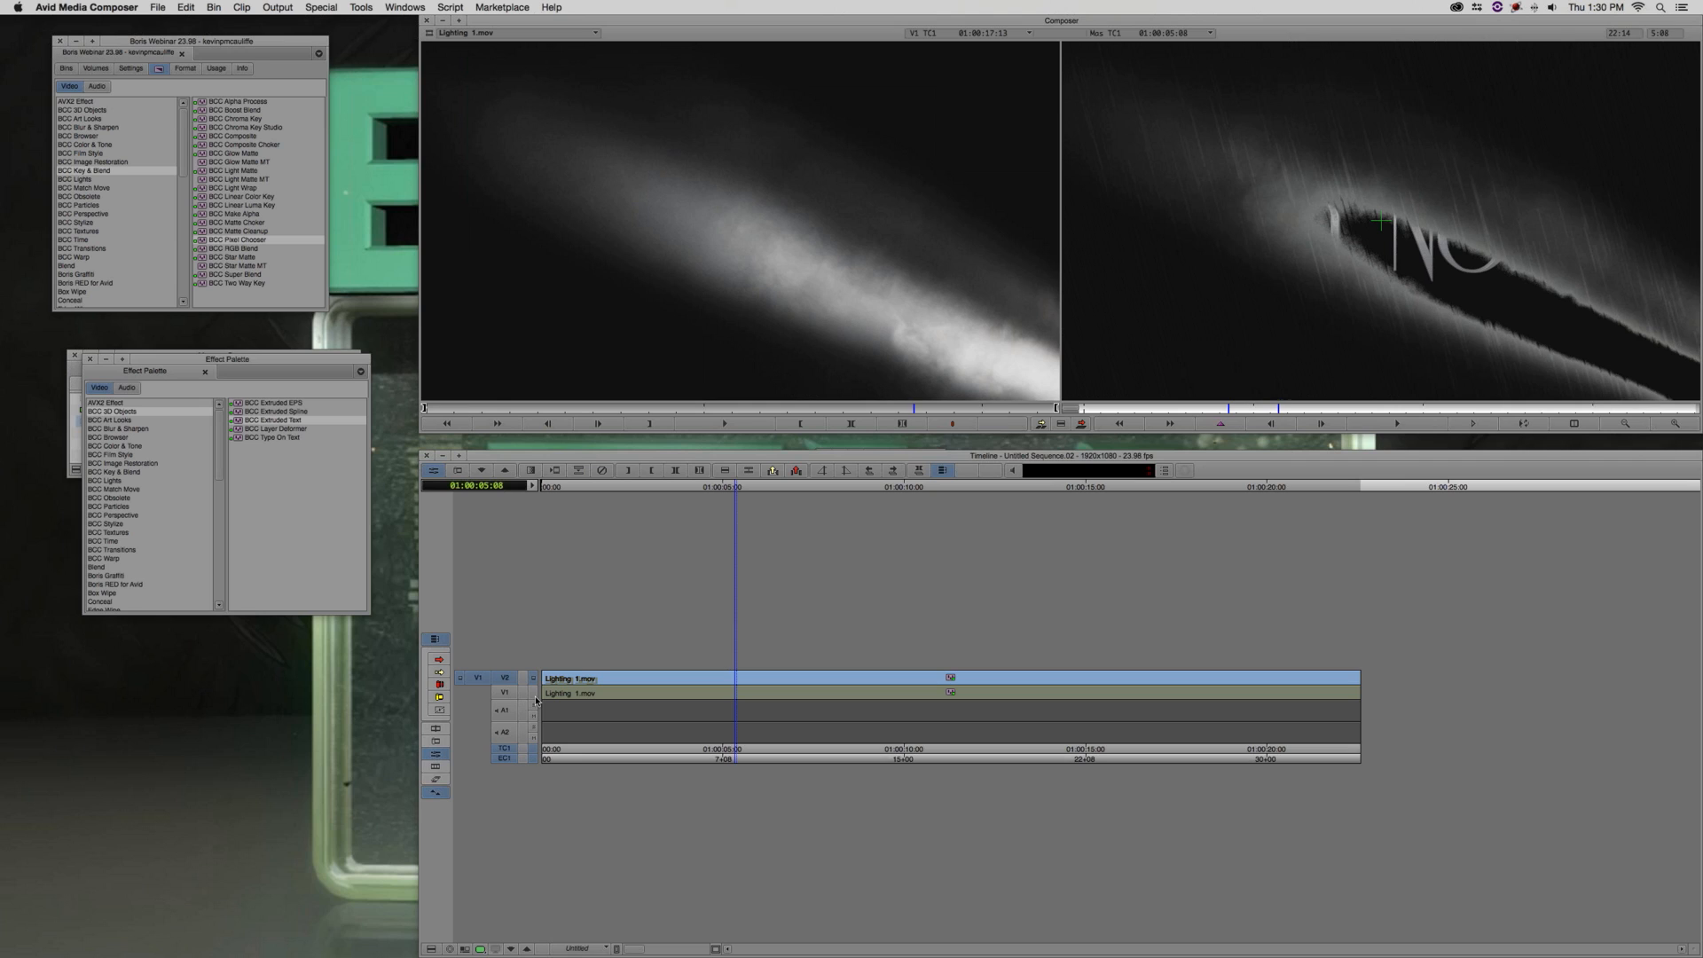
click(511, 950)
click(514, 727)
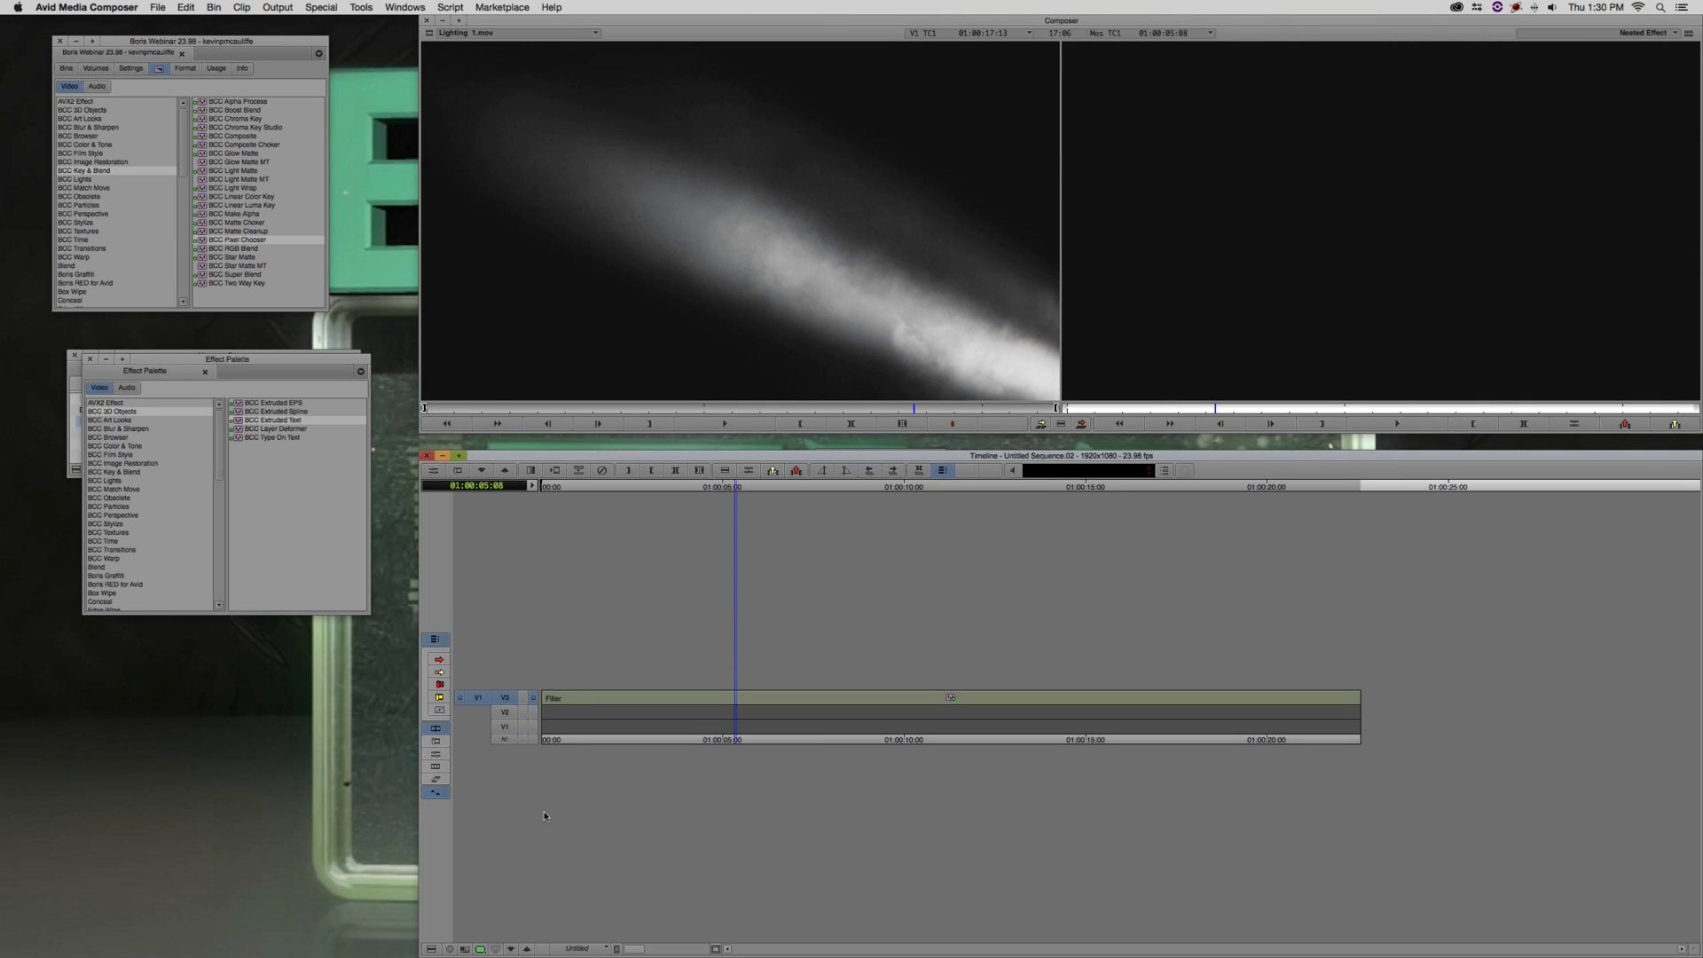
click(512, 948)
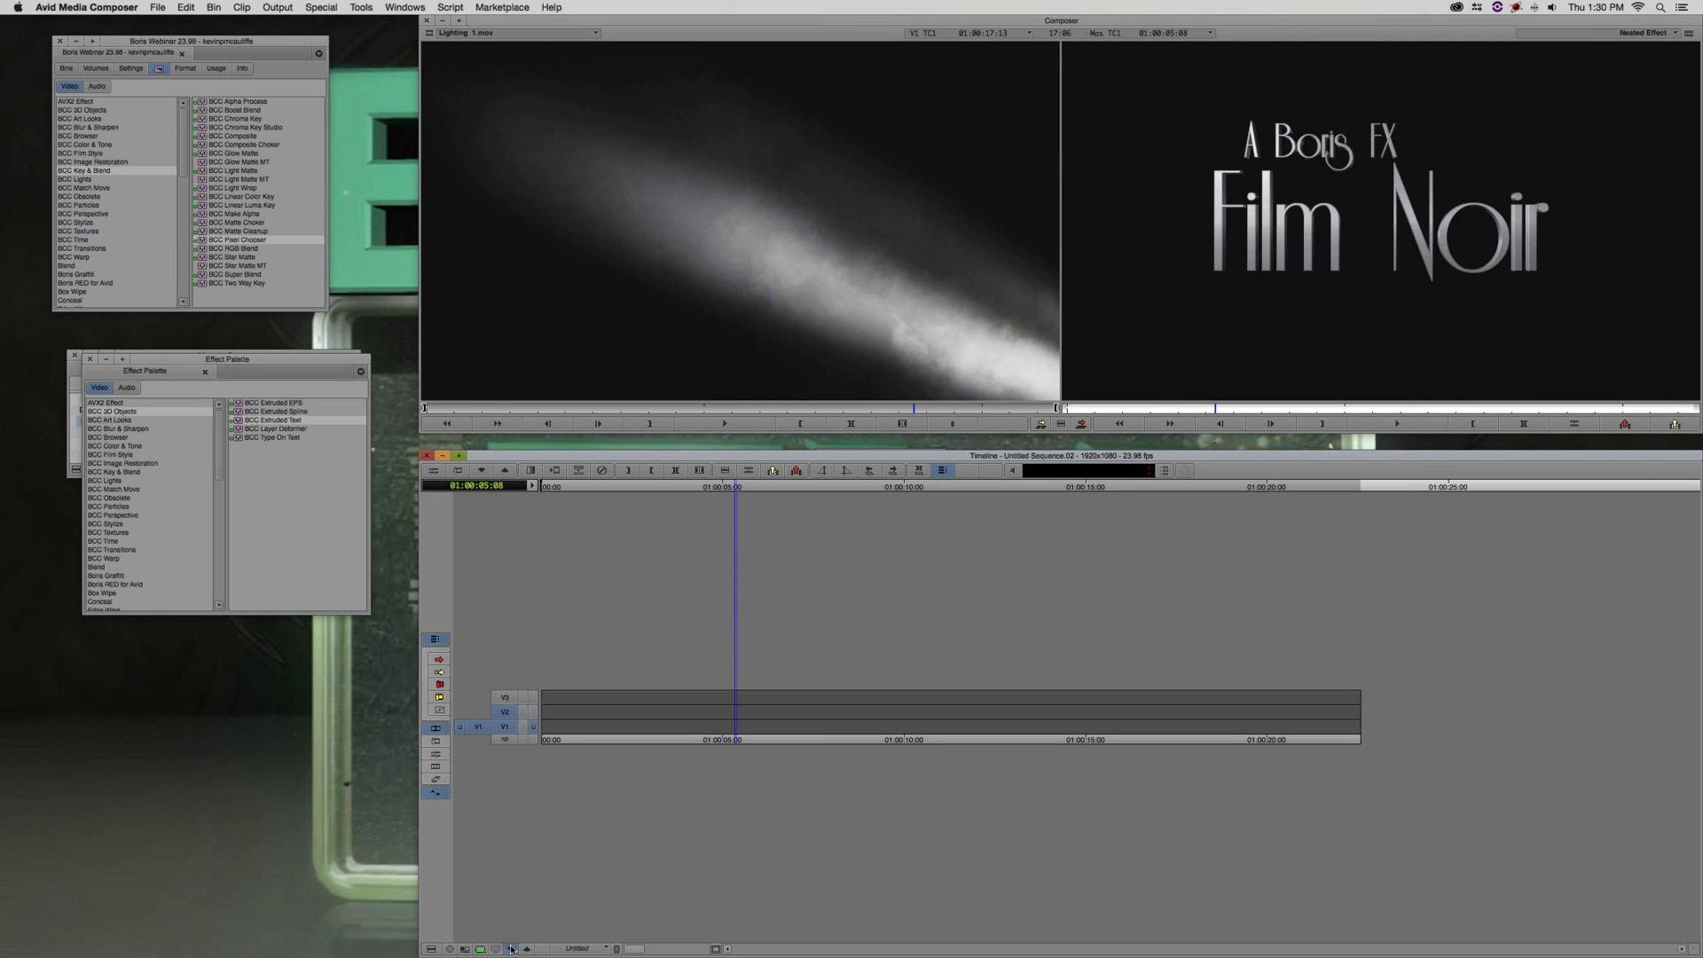
click(505, 727)
click(505, 698)
click(505, 712)
Overwrite the full length of the nested V3 track with Lighting 1.mov and return to the main sequence
click(614, 691)
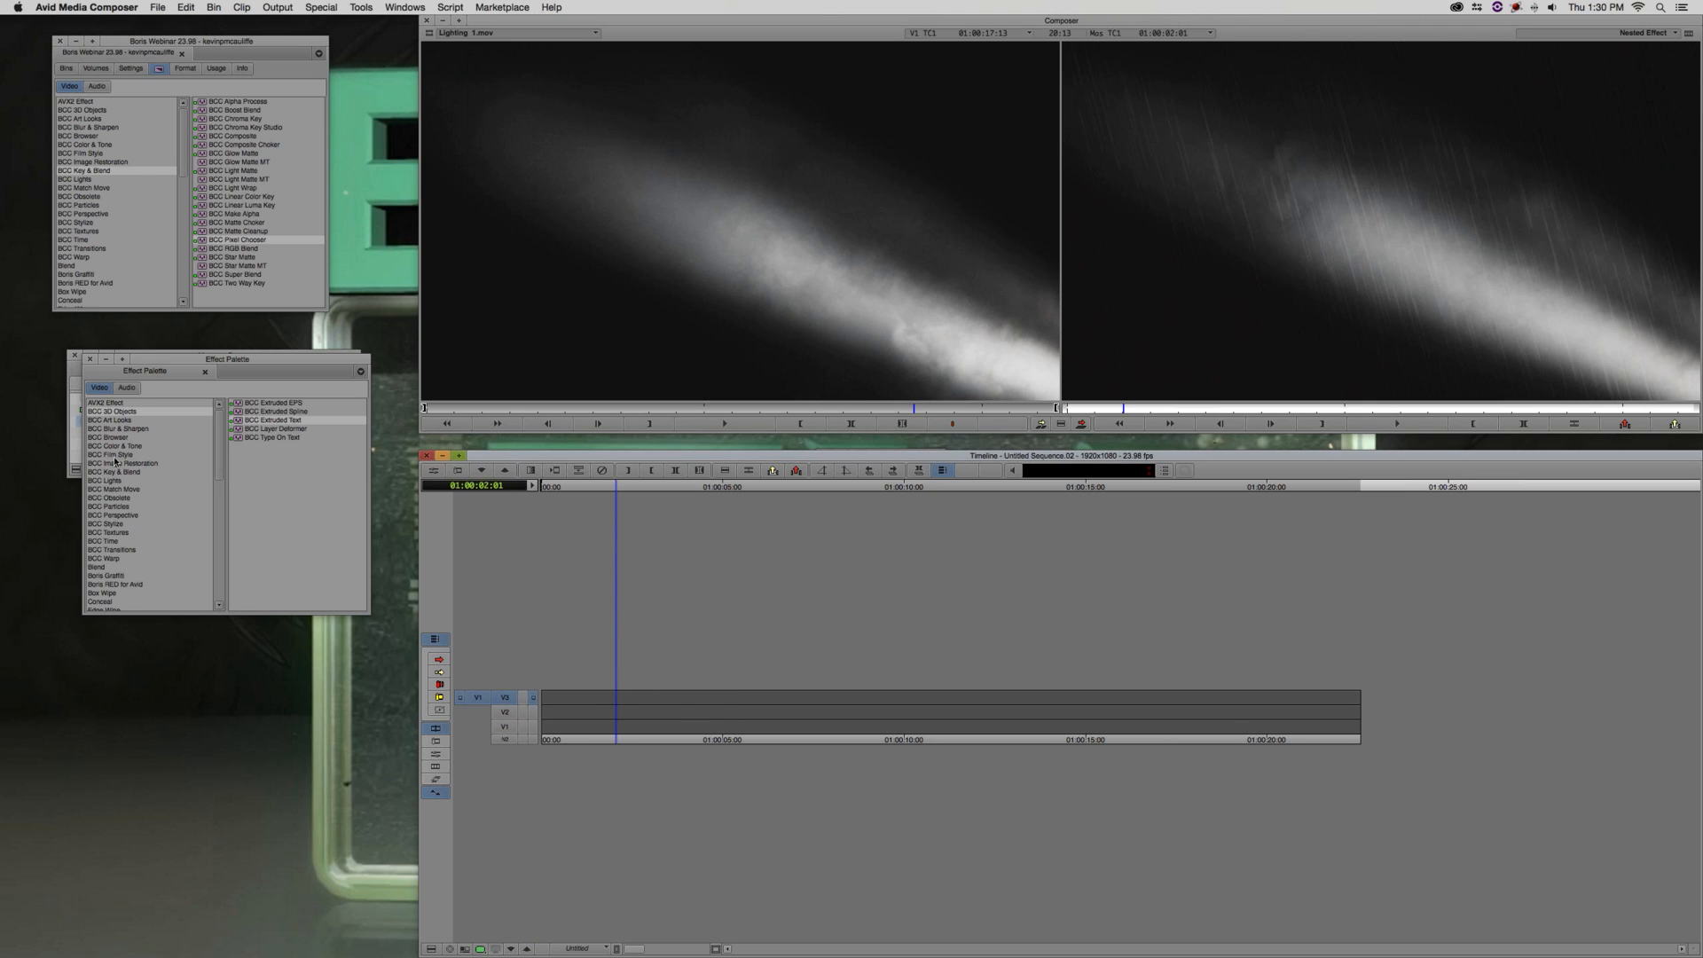
click(78, 446)
drag(102, 422, 631, 343)
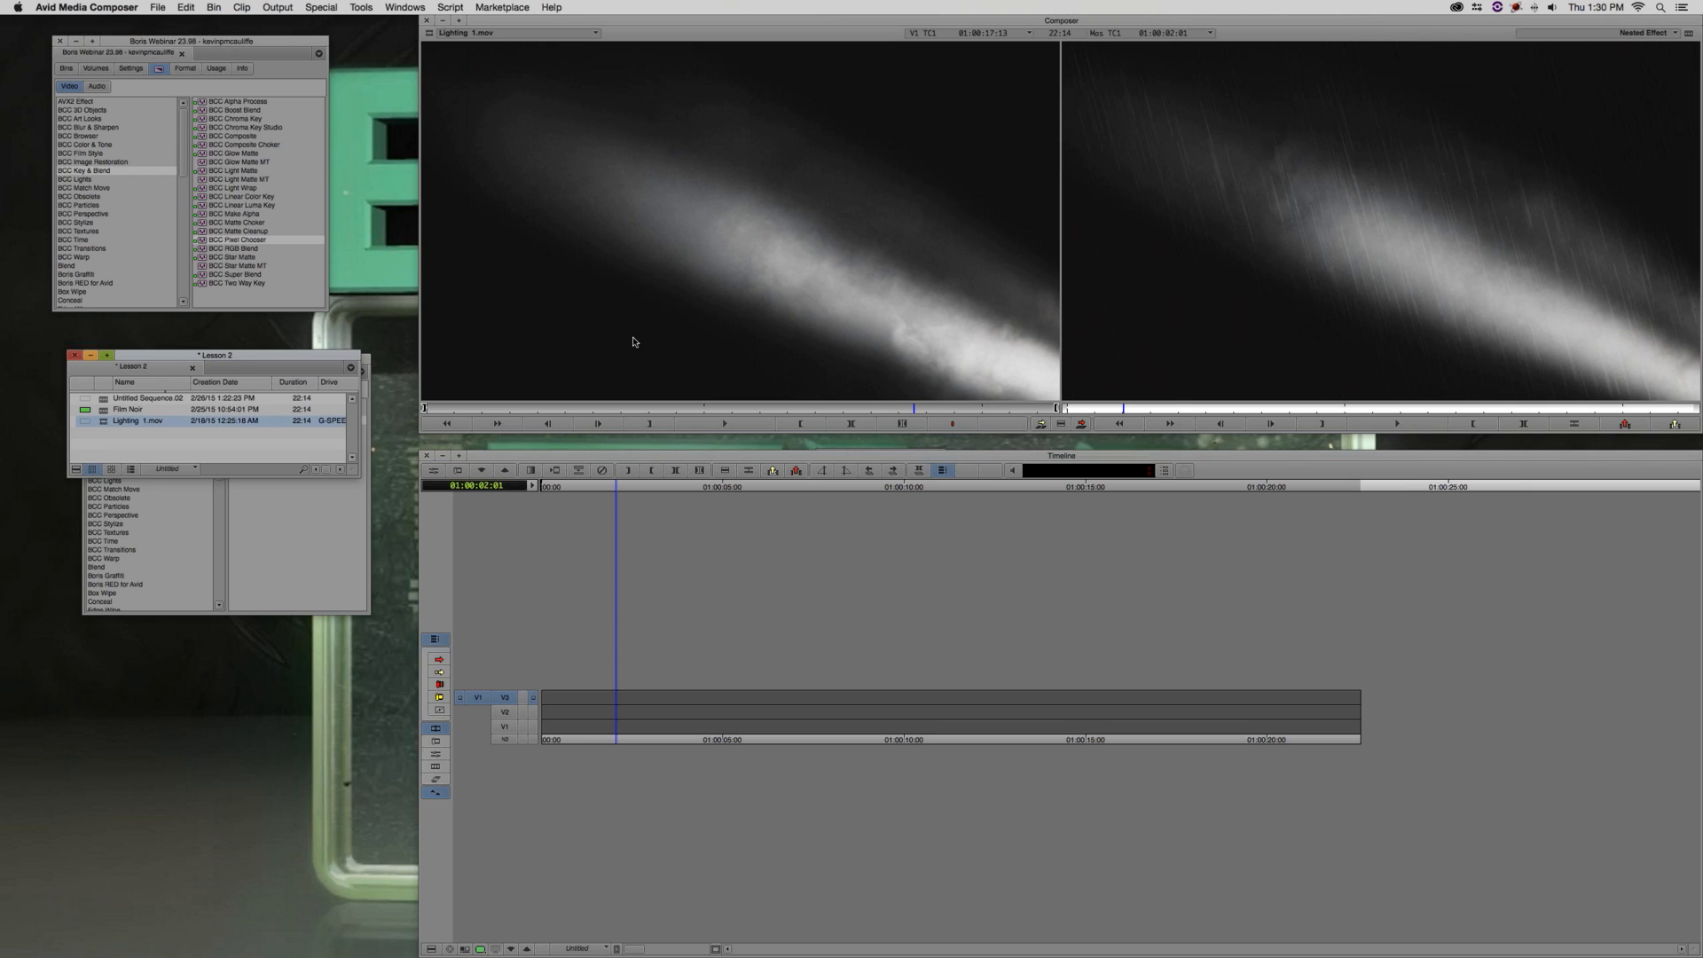
click(580, 700)
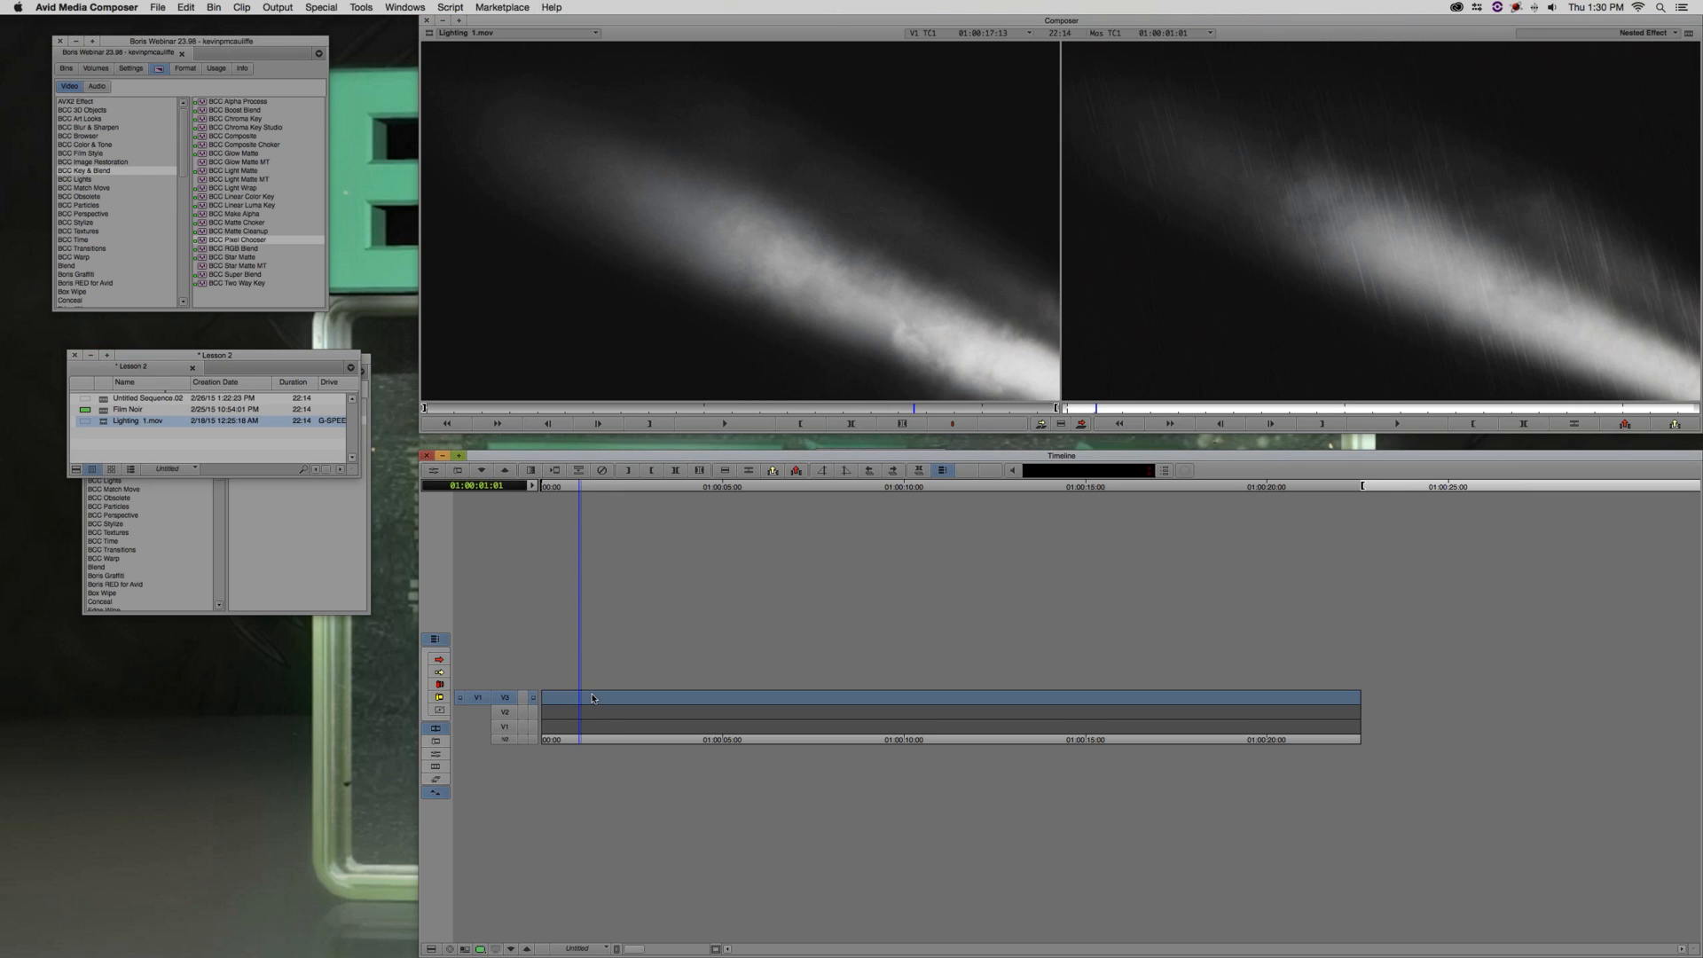
key(t)
key(b)
click(644, 699)
click(527, 950)
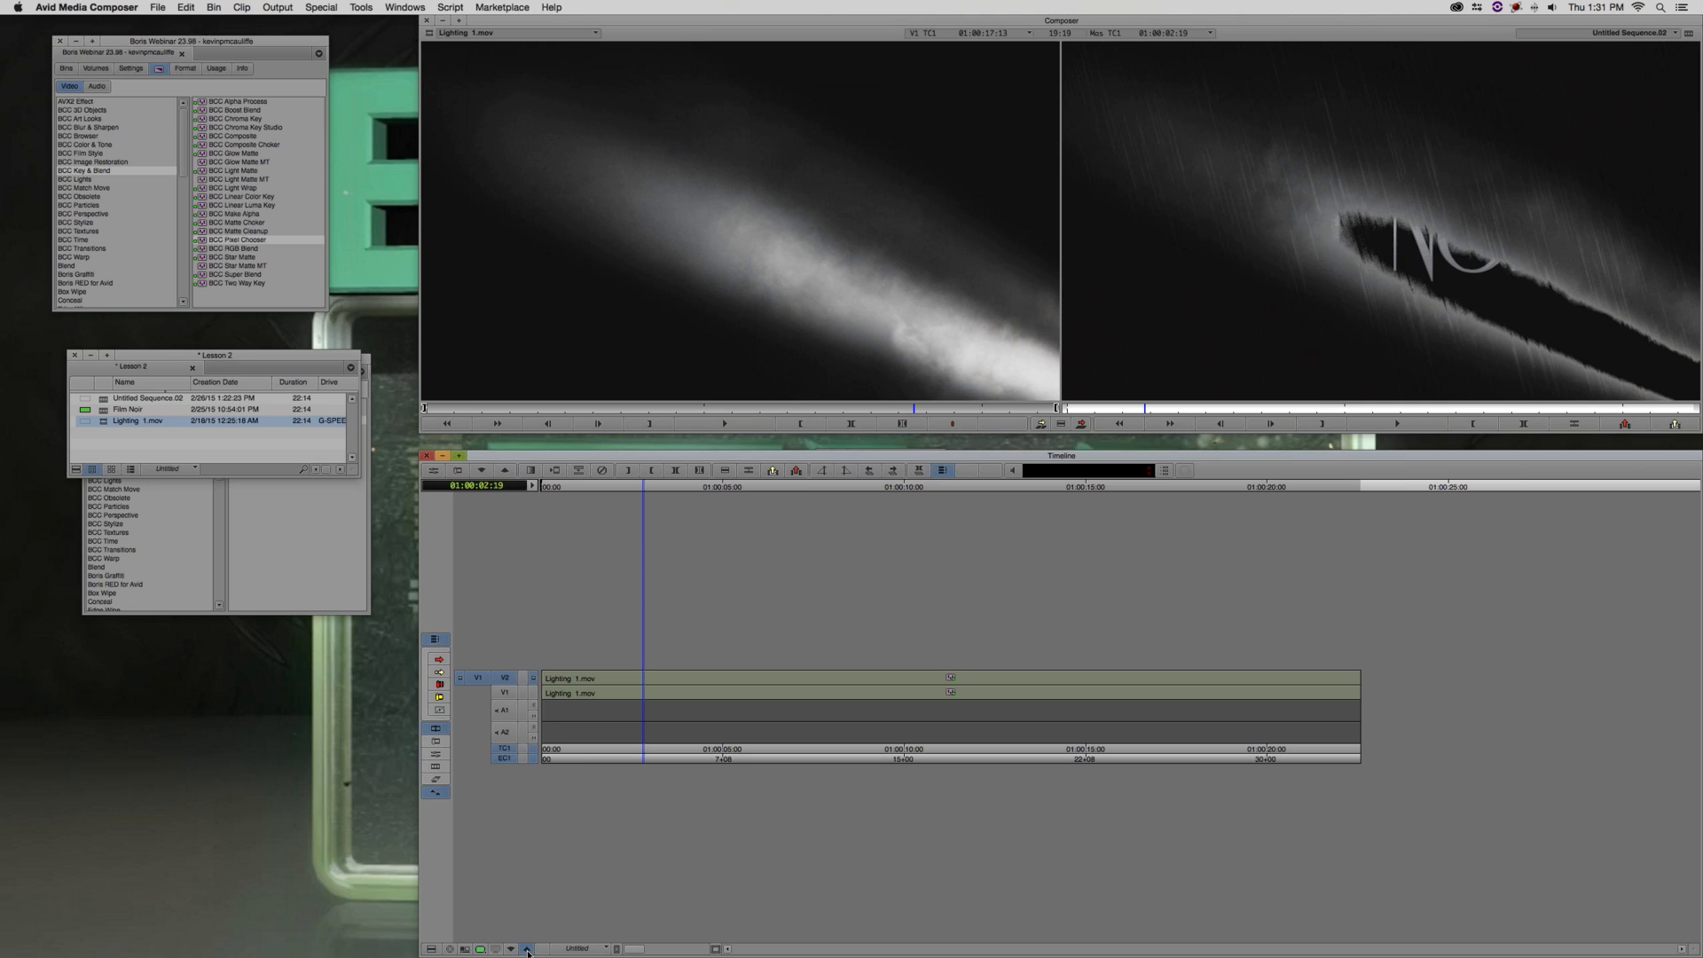
Set the PC Layer to Filter Layer in the PC Matte settings of BCC Pixel Chooser on V2
key(F8)
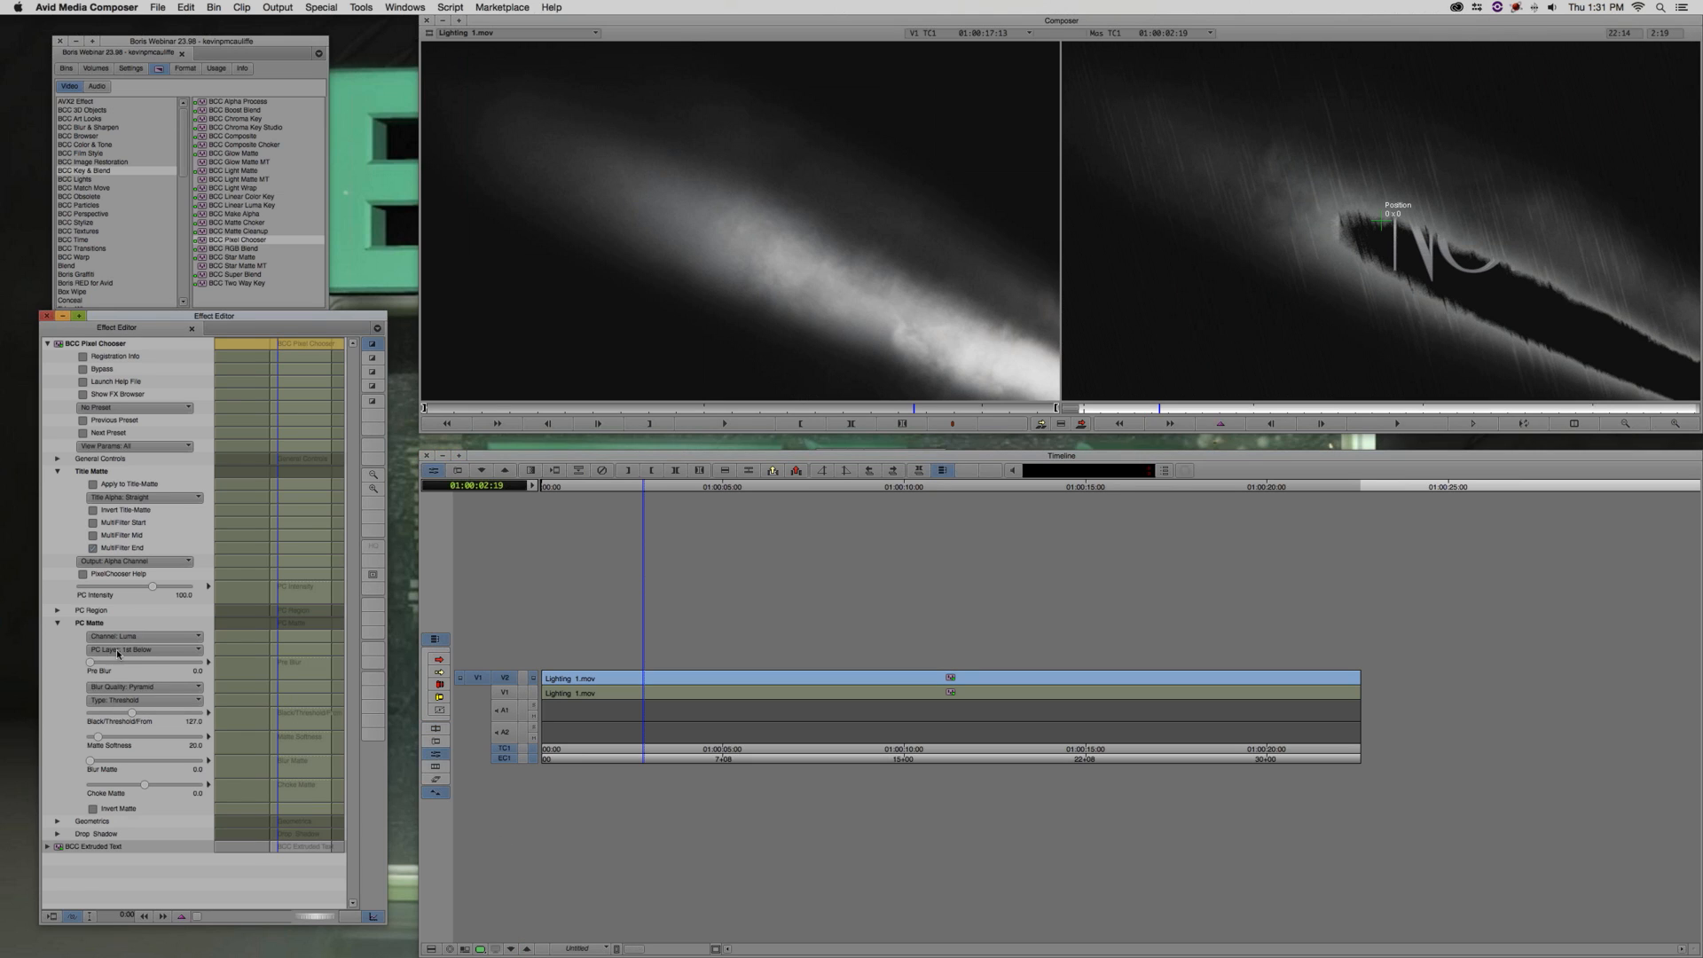
click(124, 650)
click(133, 674)
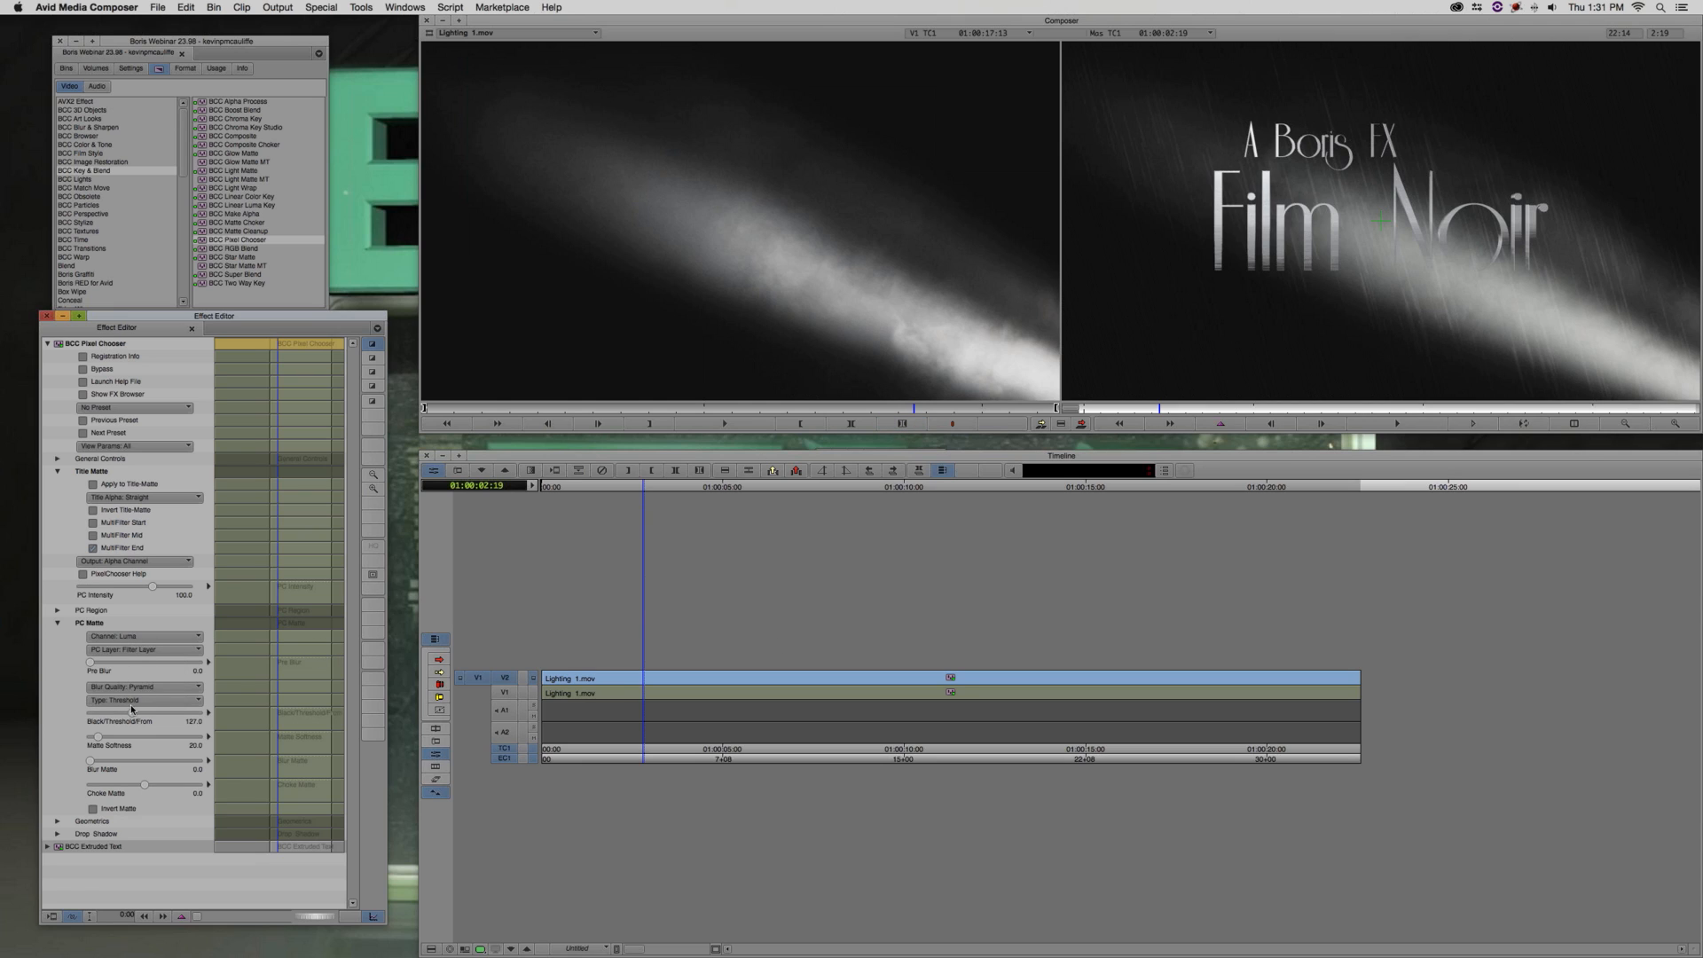
Lower the PC Matte threshold to about 126, increase Matte Softness, and review the blended title along the sequence
mouse_move(131, 709)
mouse_down()
mouse_move(120, 720)
mouse_move(131, 710)
mouse_up()
drag(98, 737, 122, 735)
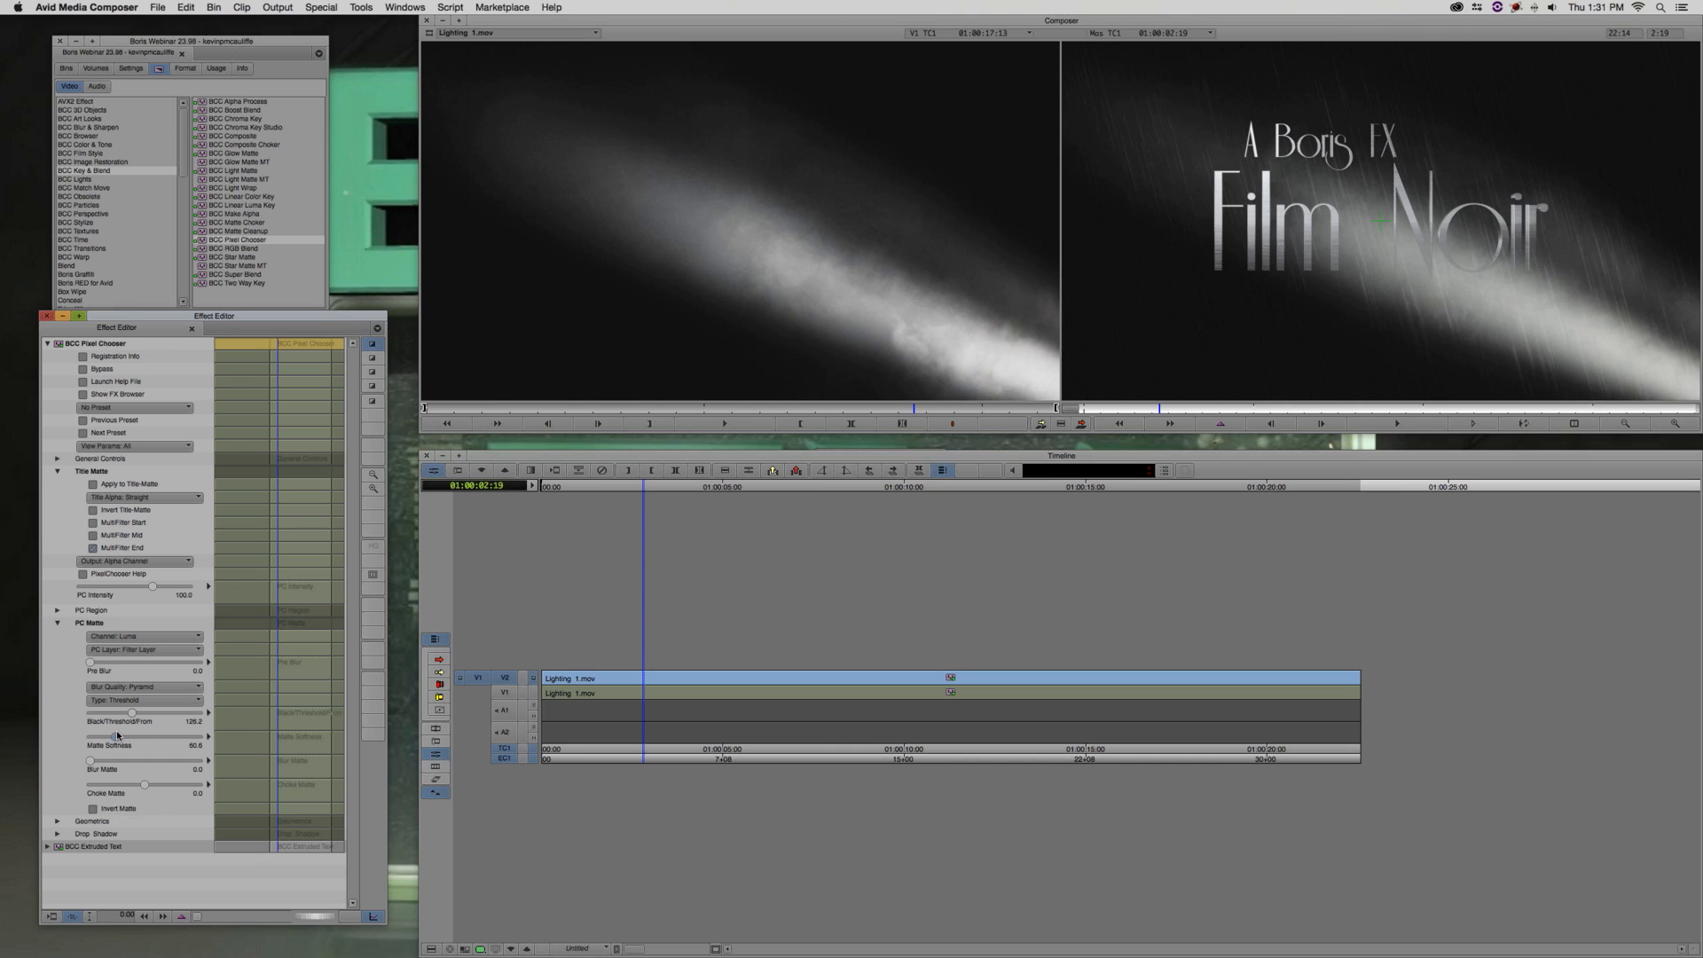
click(761, 724)
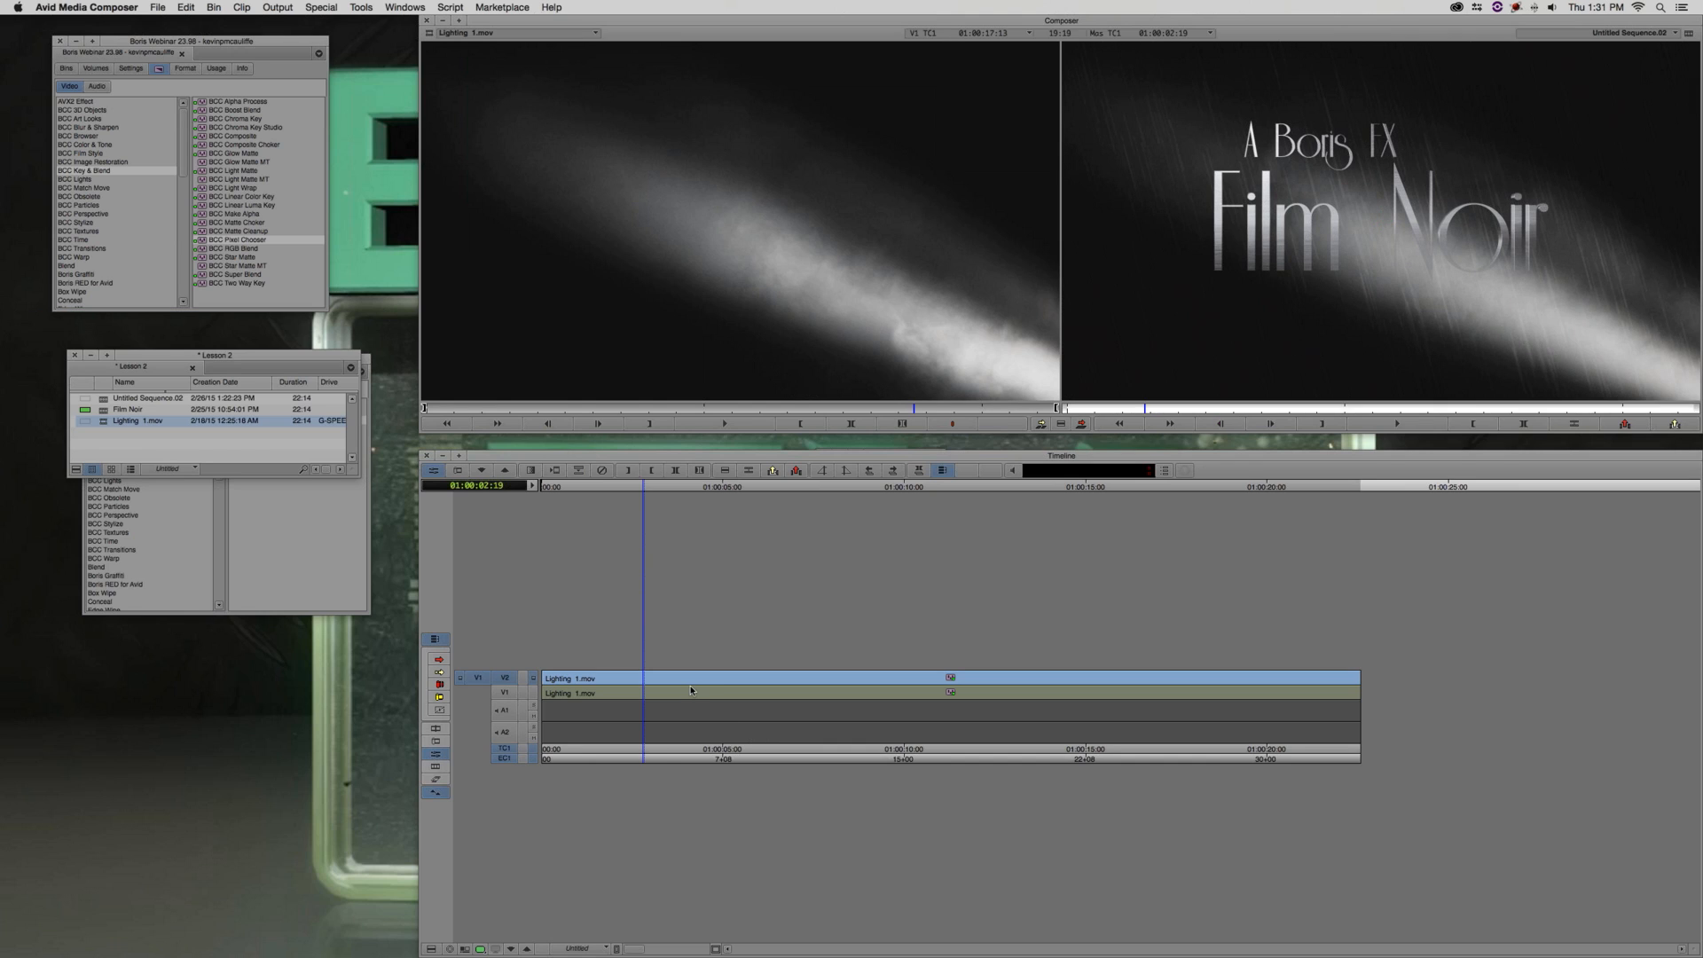
click(691, 689)
drag(831, 689, 1133, 676)
drag(1278, 675, 1311, 677)
drag(1161, 680, 736, 684)
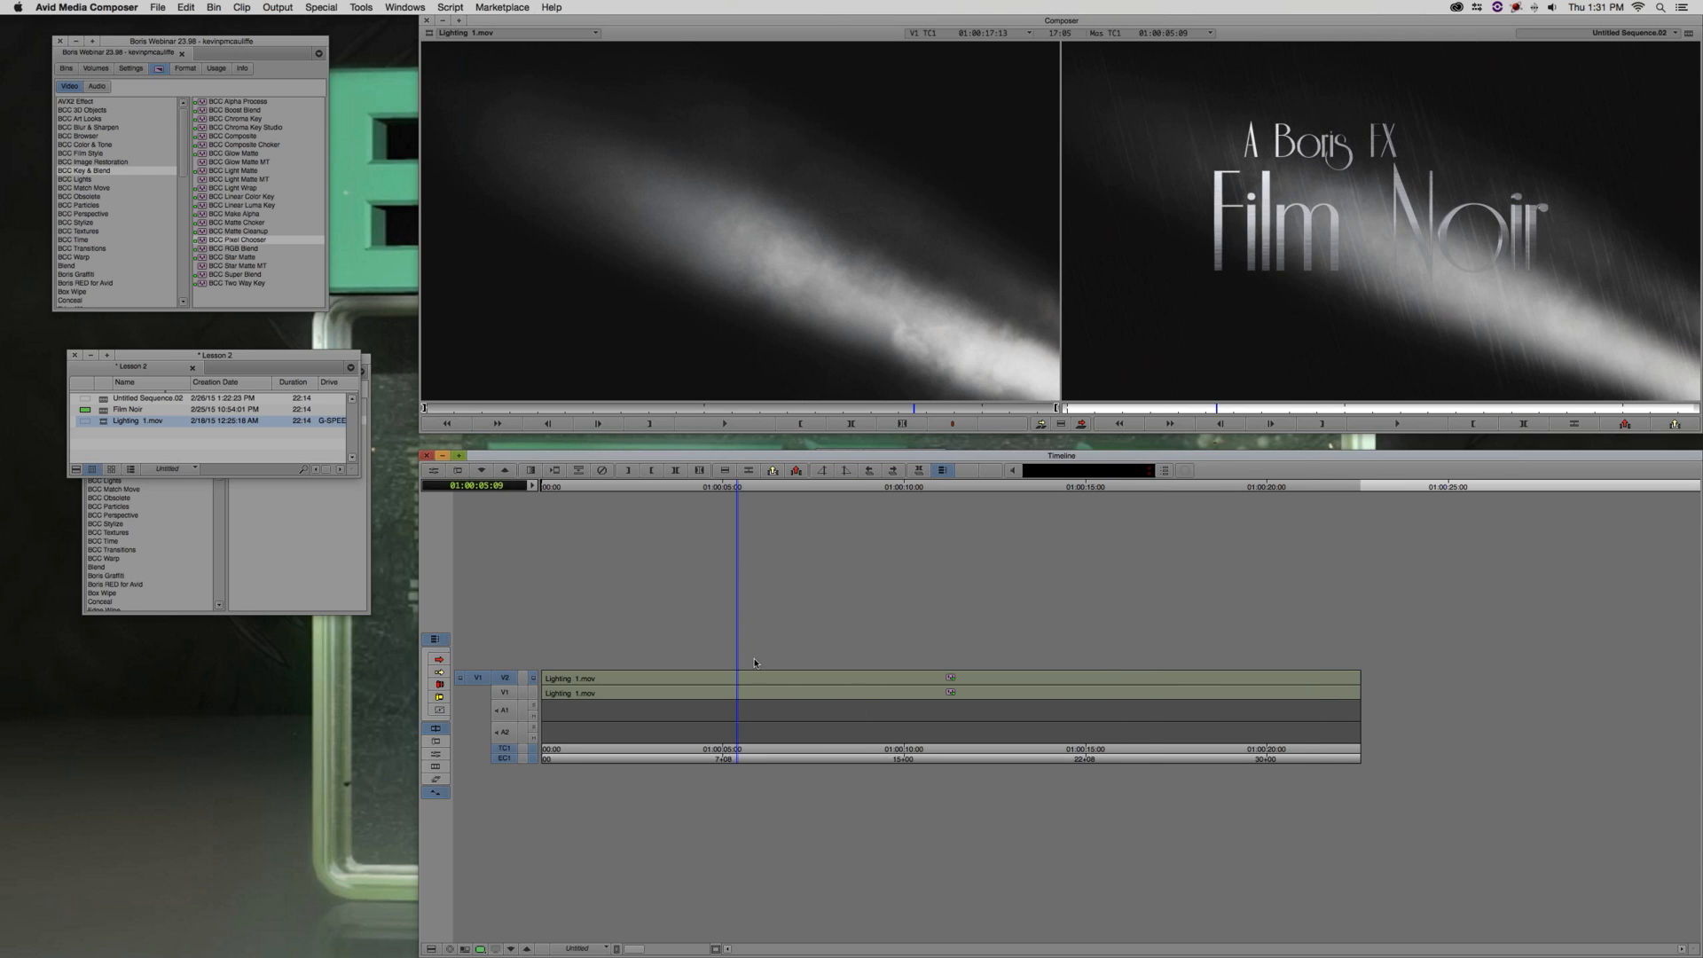
Add a new video track V3 and patch the source video to it
key(super+y)
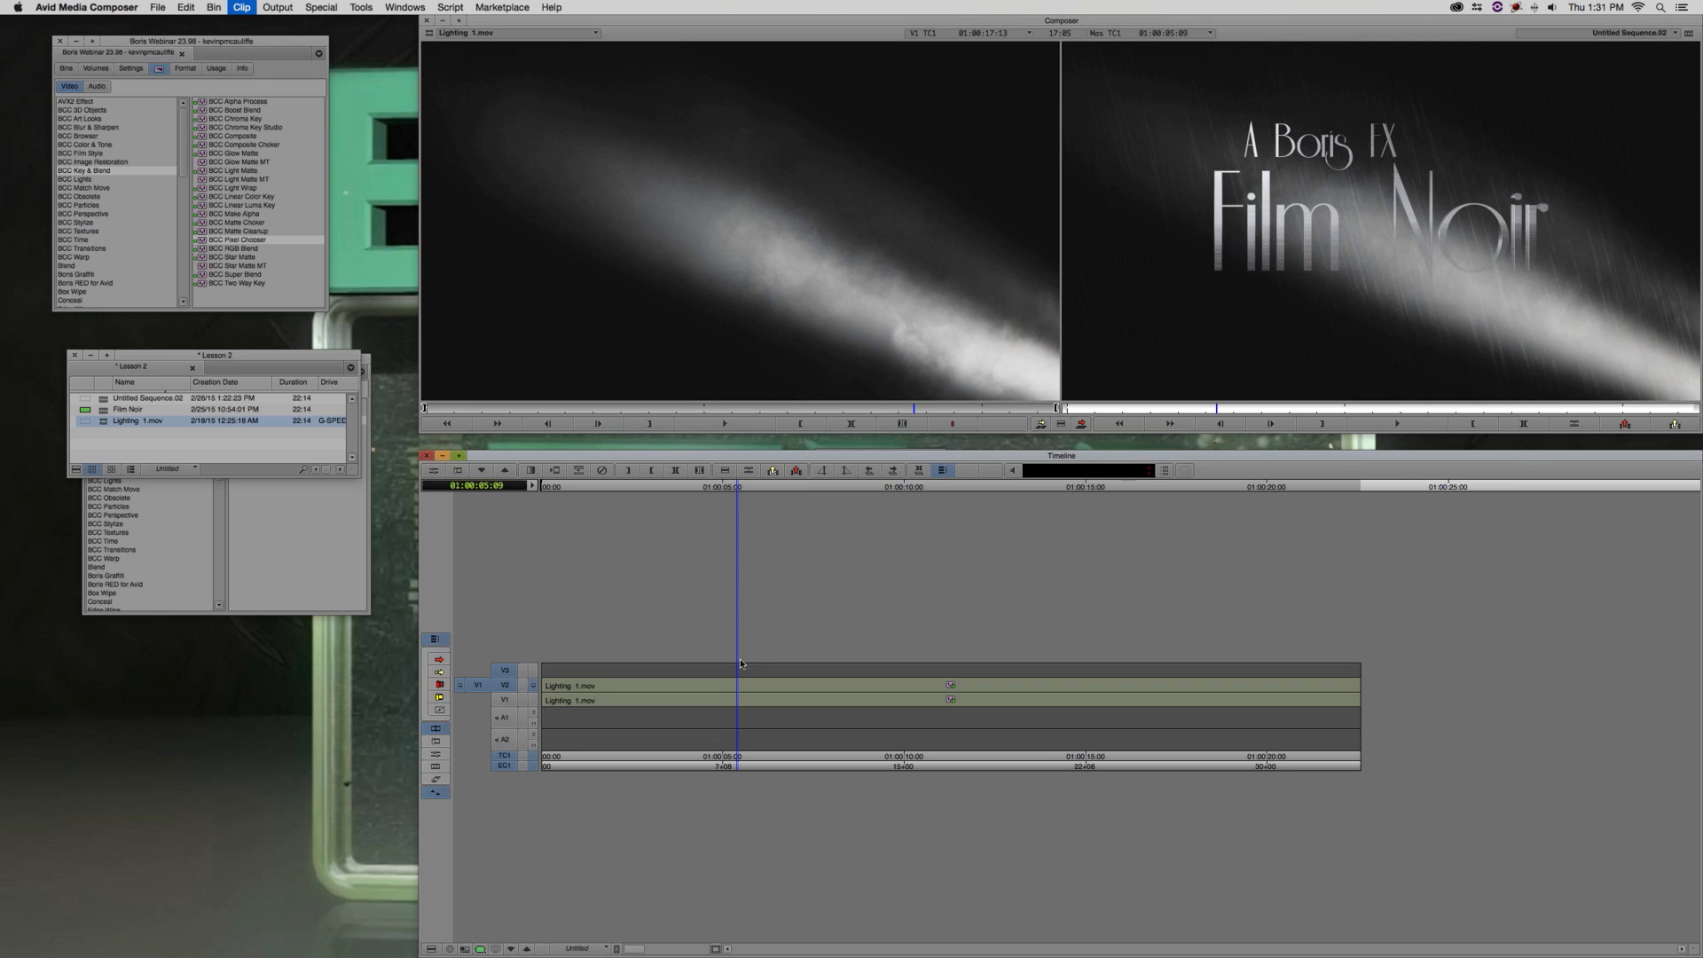
drag(478, 686, 504, 672)
Move the Lesson 2 bin clear of the Effect Palette and list the BCC Film Style effects
drag(244, 357, 250, 637)
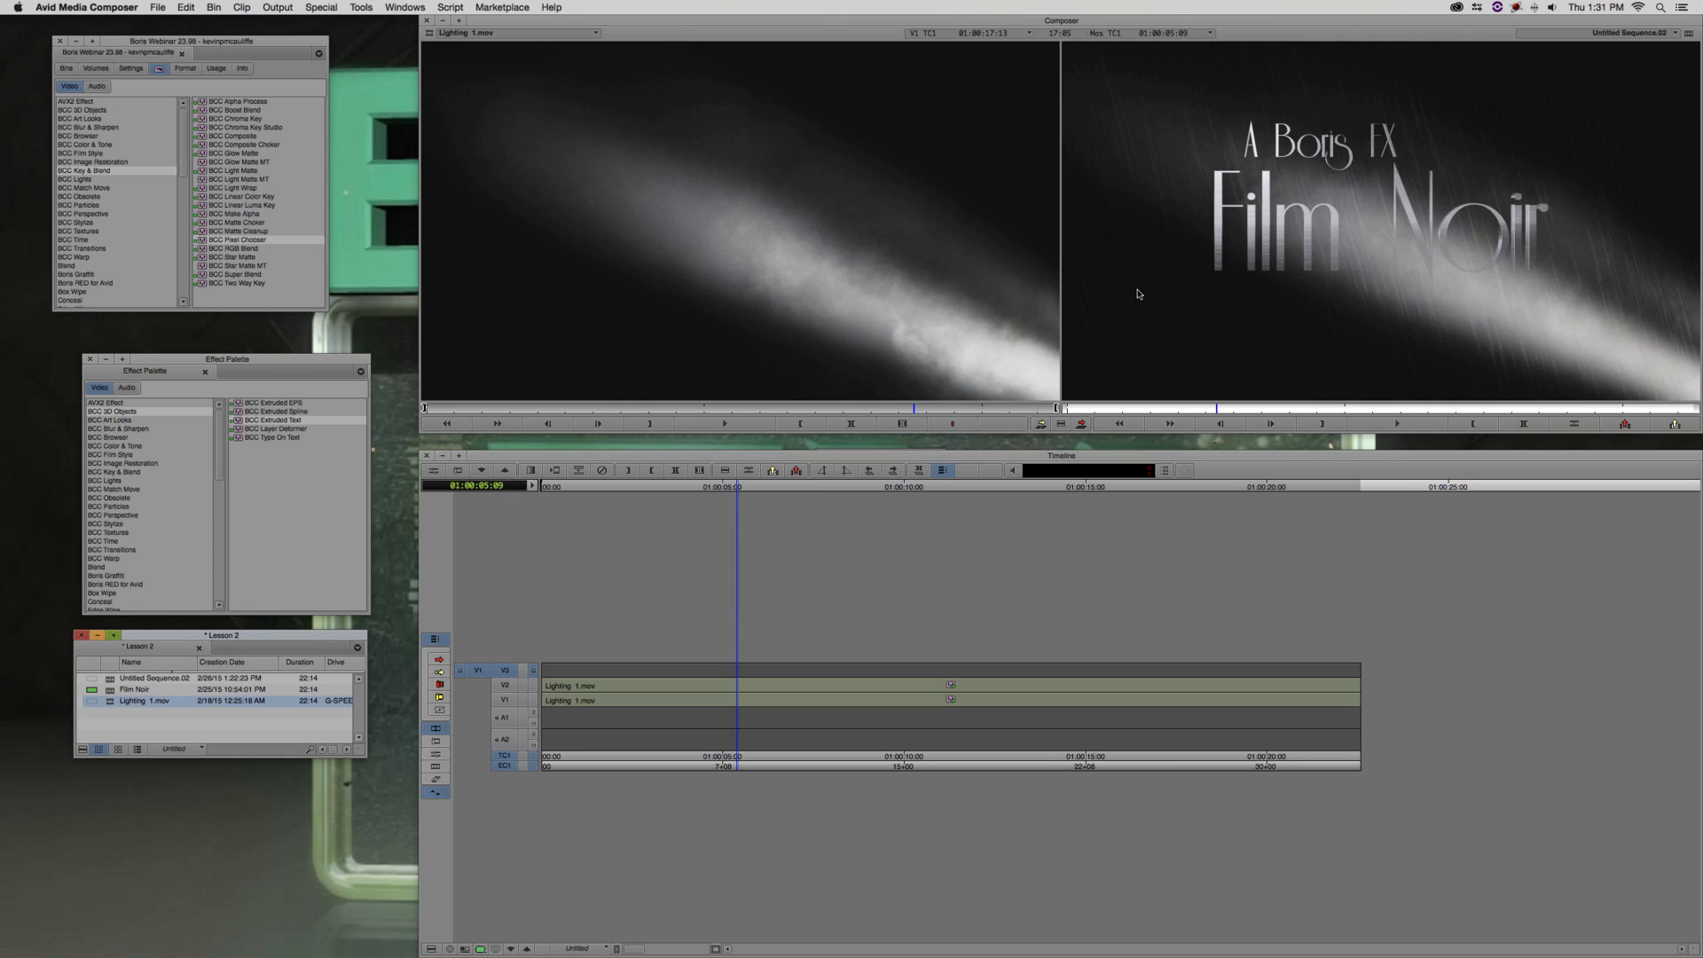
click(125, 455)
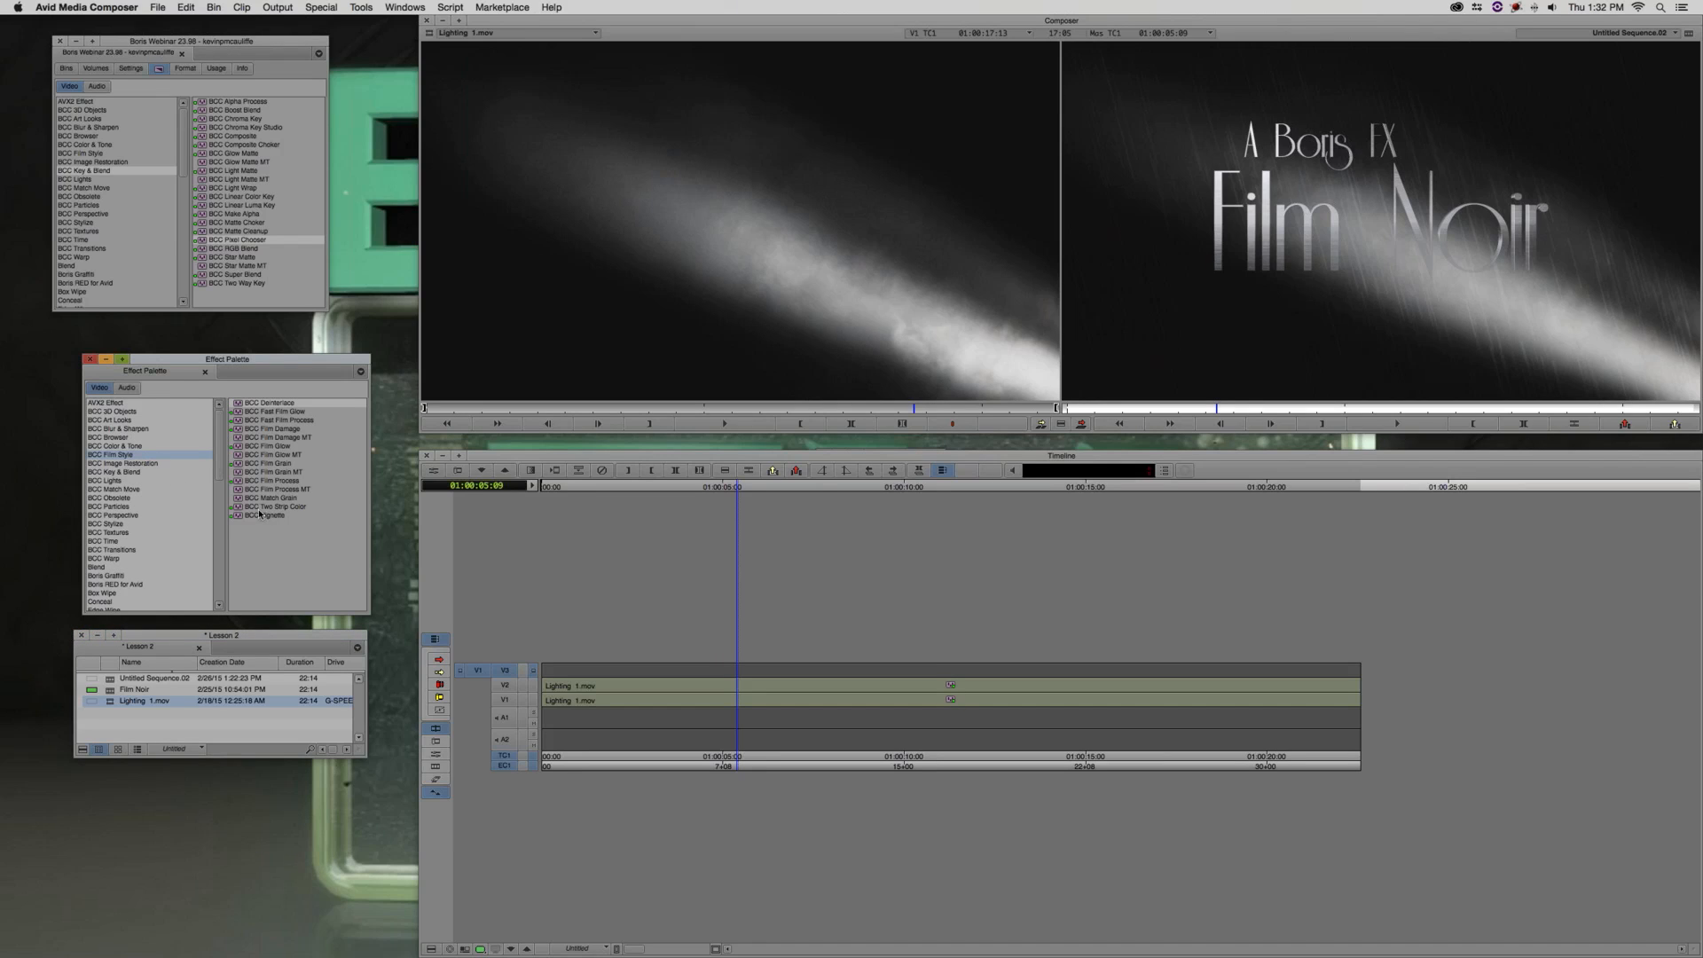
Apply the BCC Two Strip Color effect to the filler on the uppermost video track and open its parameters for editing
click(300, 510)
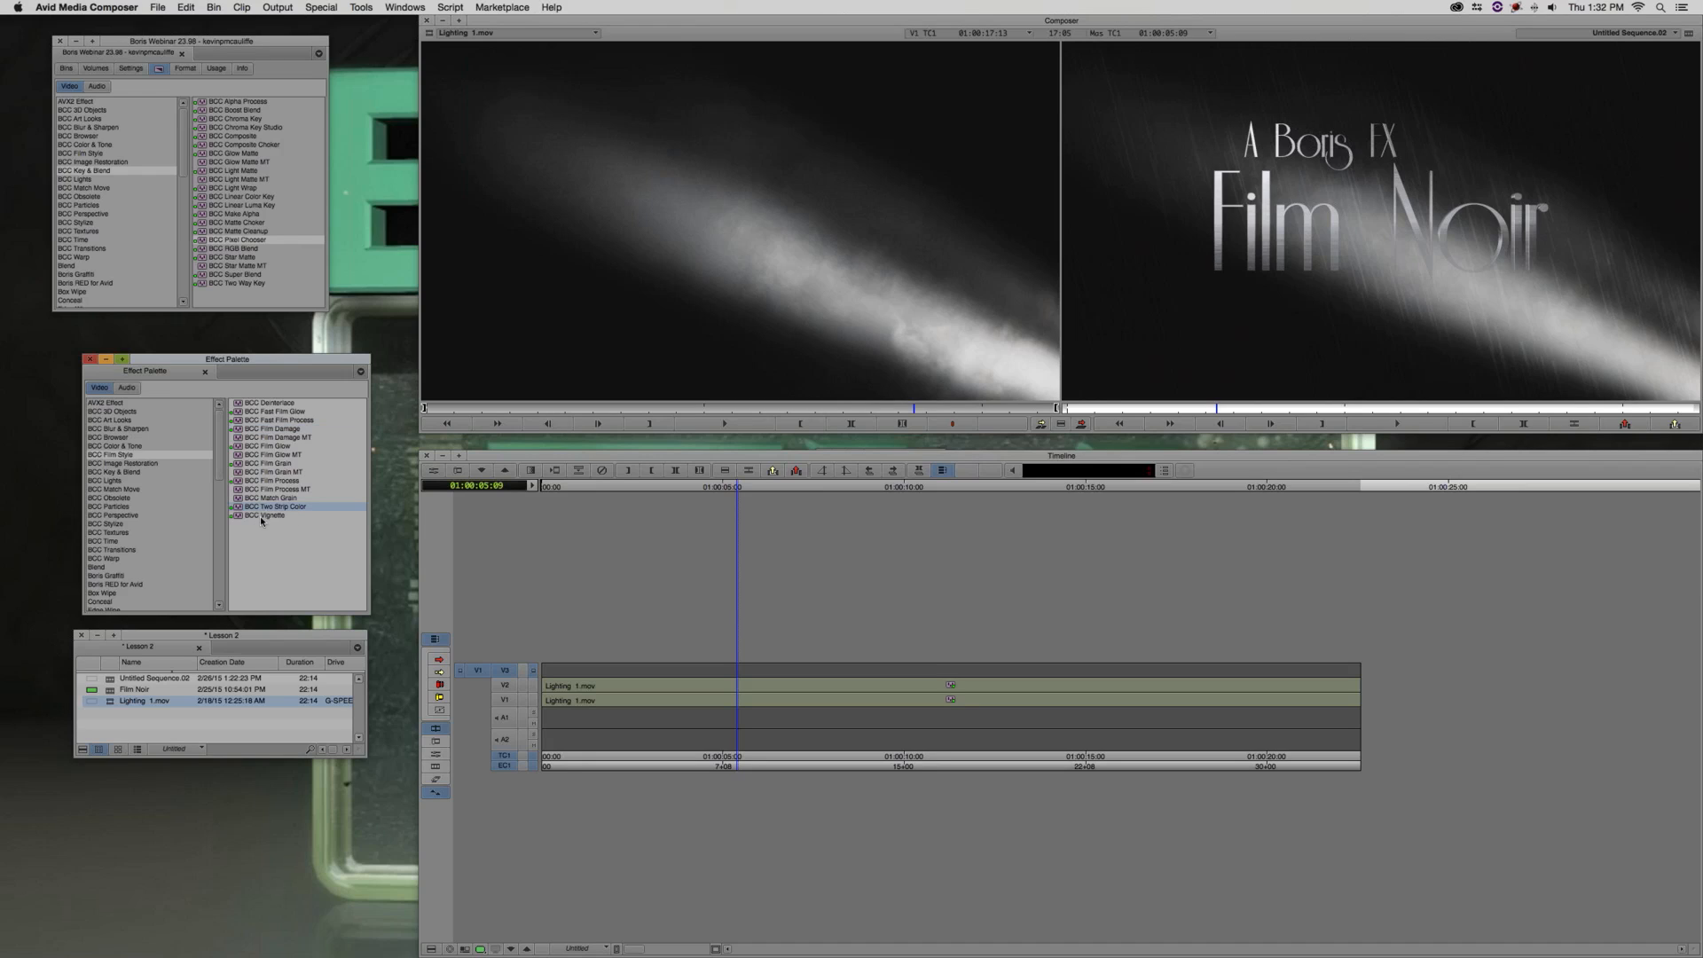
drag(745, 641, 737, 670)
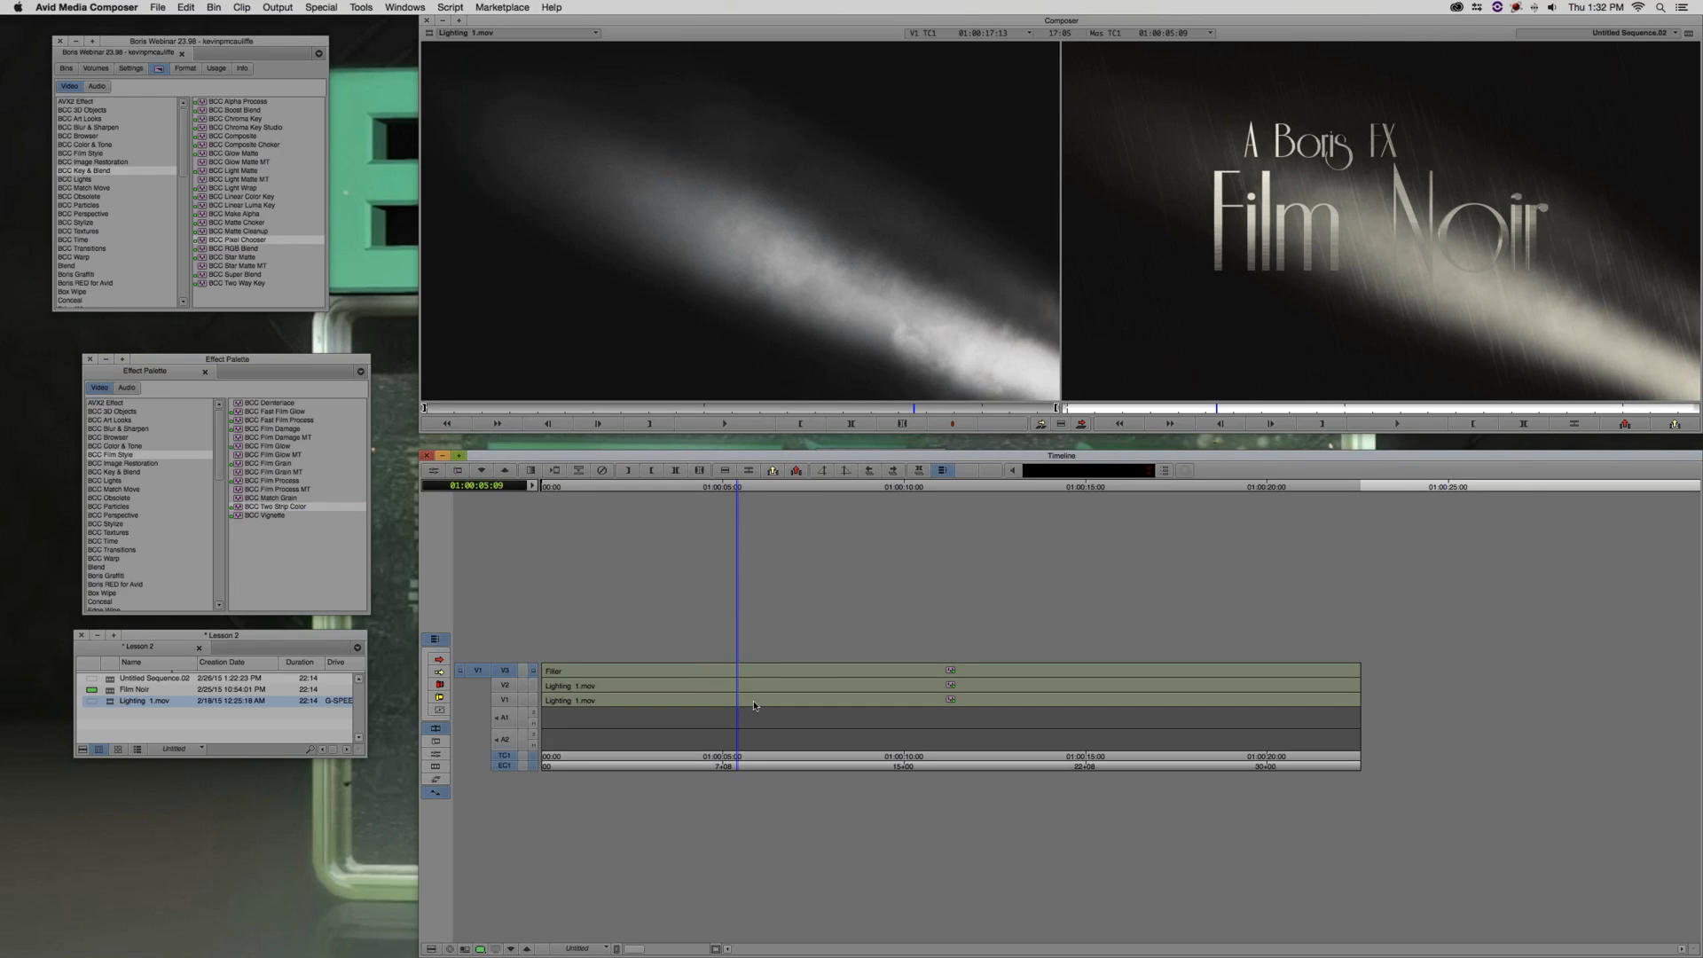
key(shift+F10)
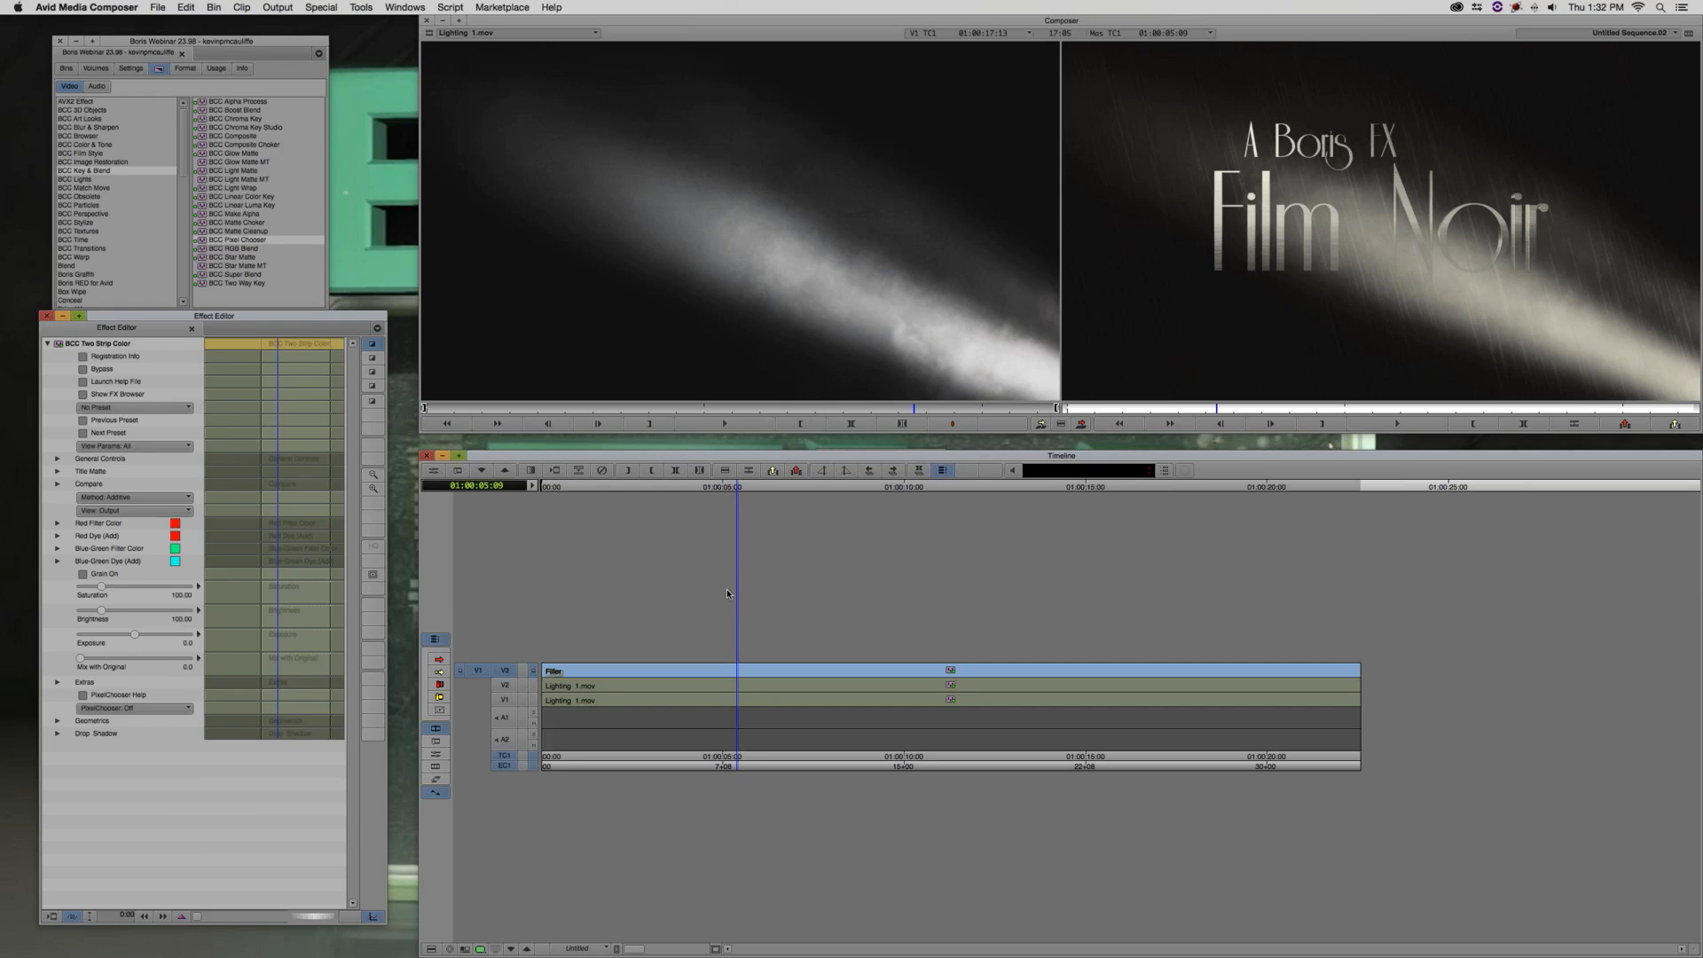
drag(278, 317, 291, 125)
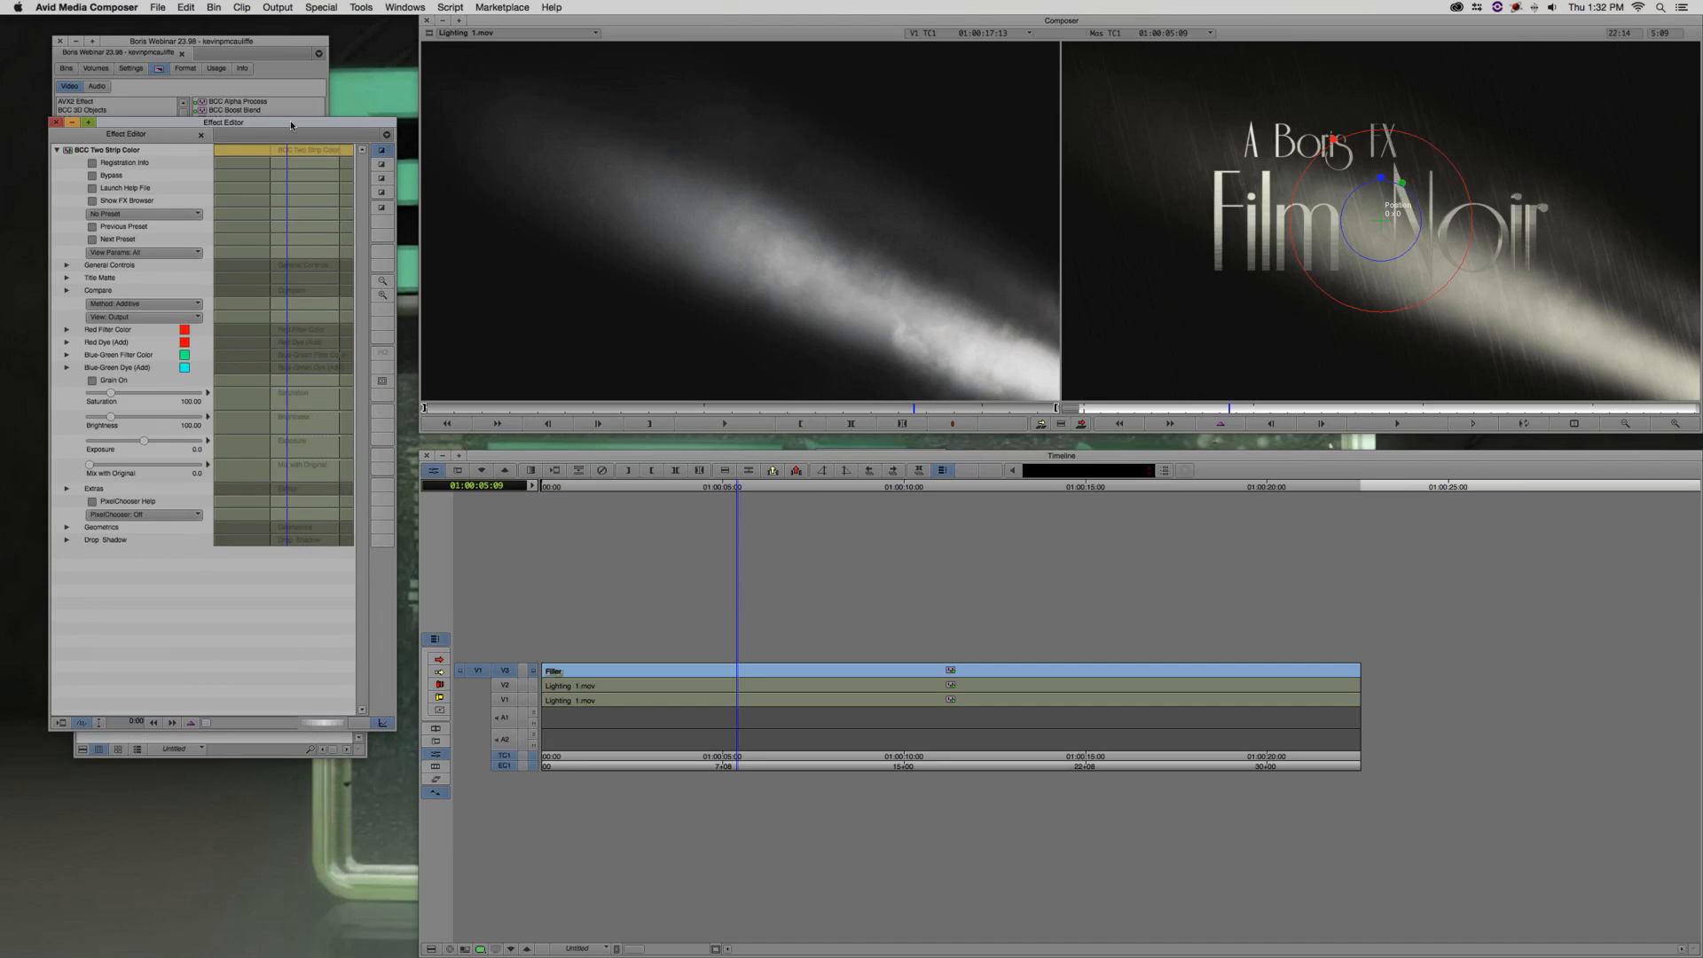
Try the BlownOutGreenRedDD.bsp preset on the Two Strip Color effect, then load Default.bsp
click(114, 213)
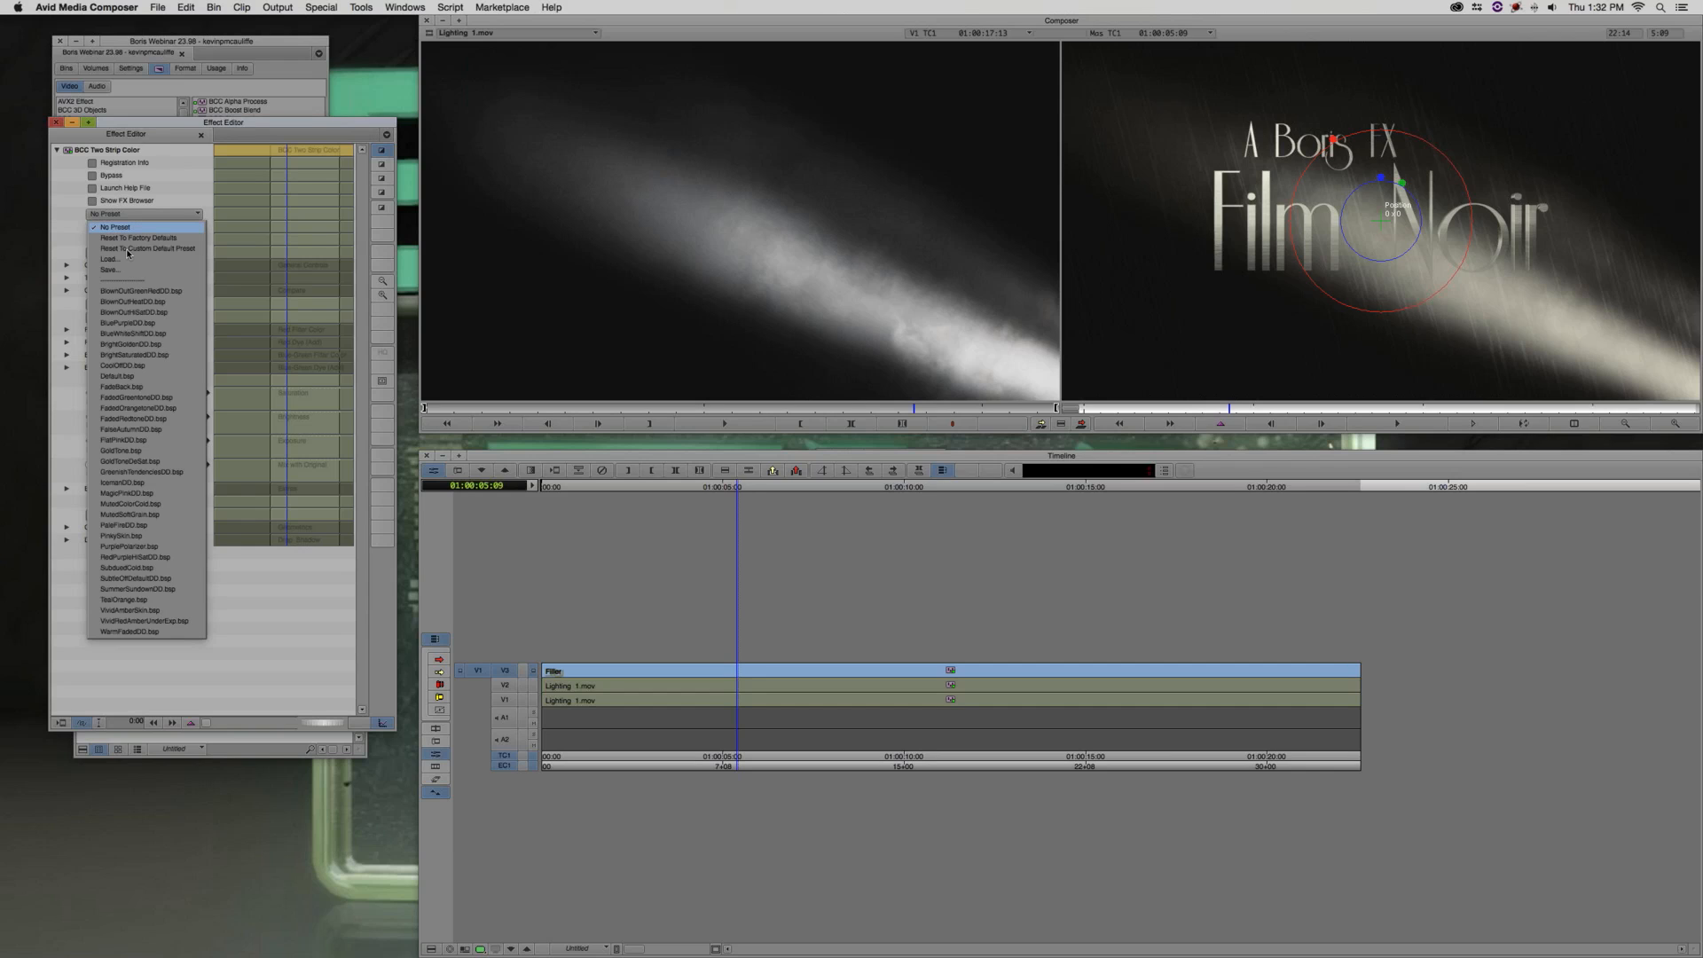
click(135, 289)
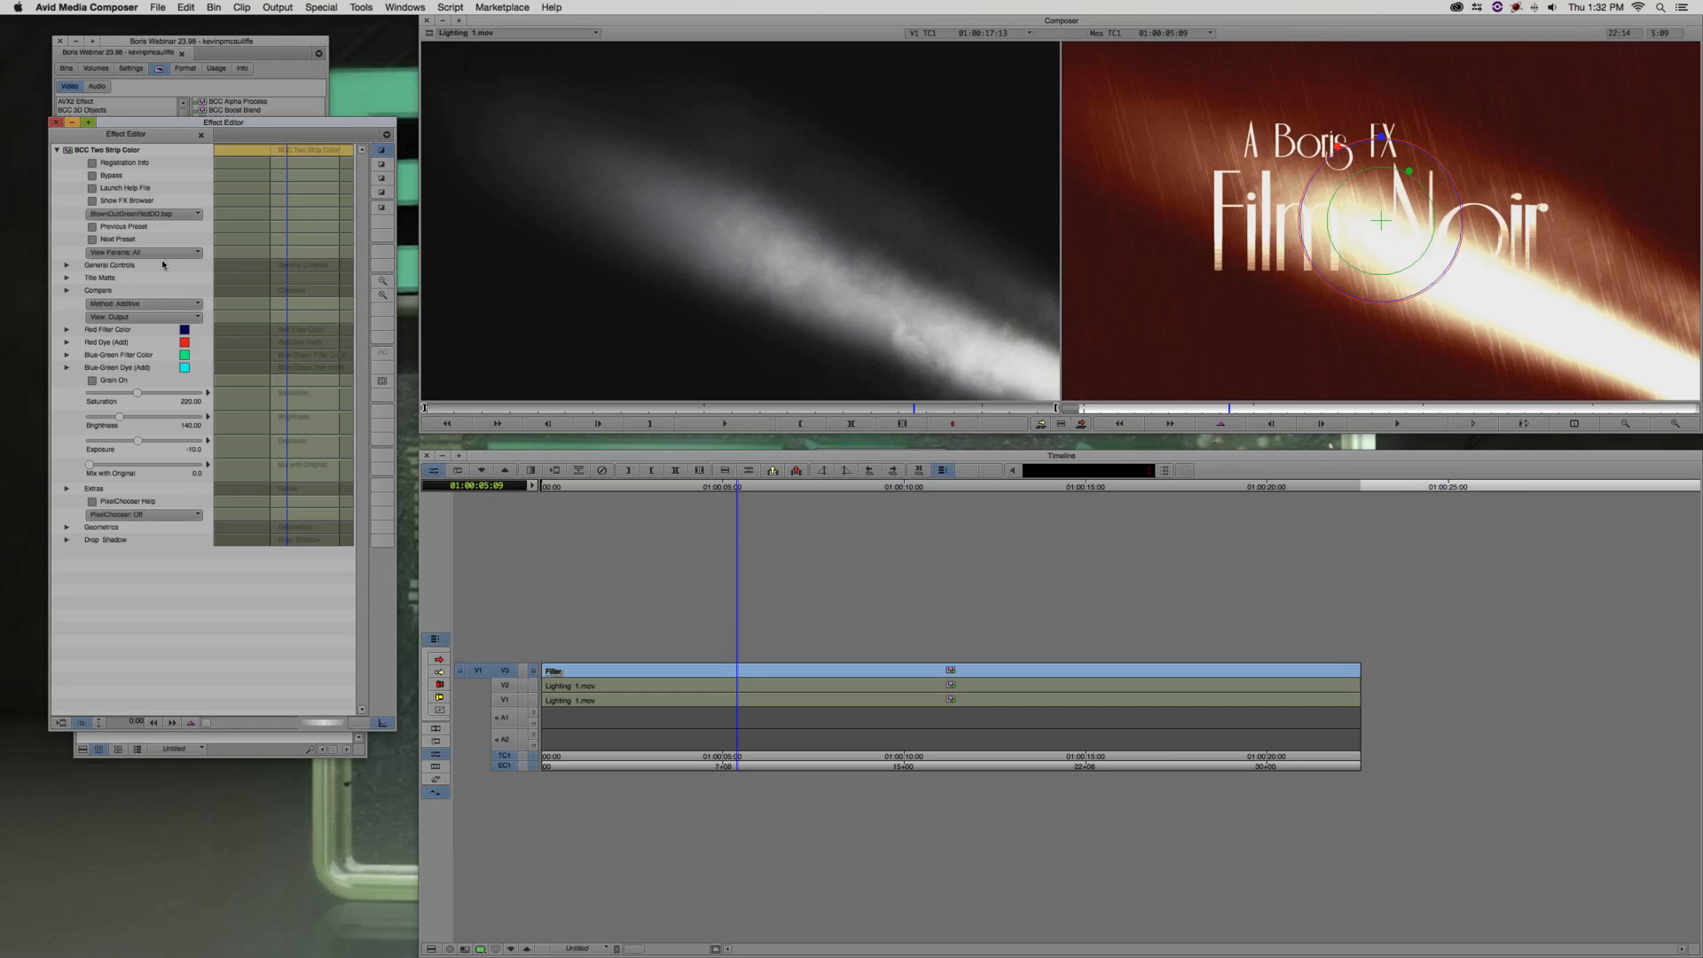
click(155, 215)
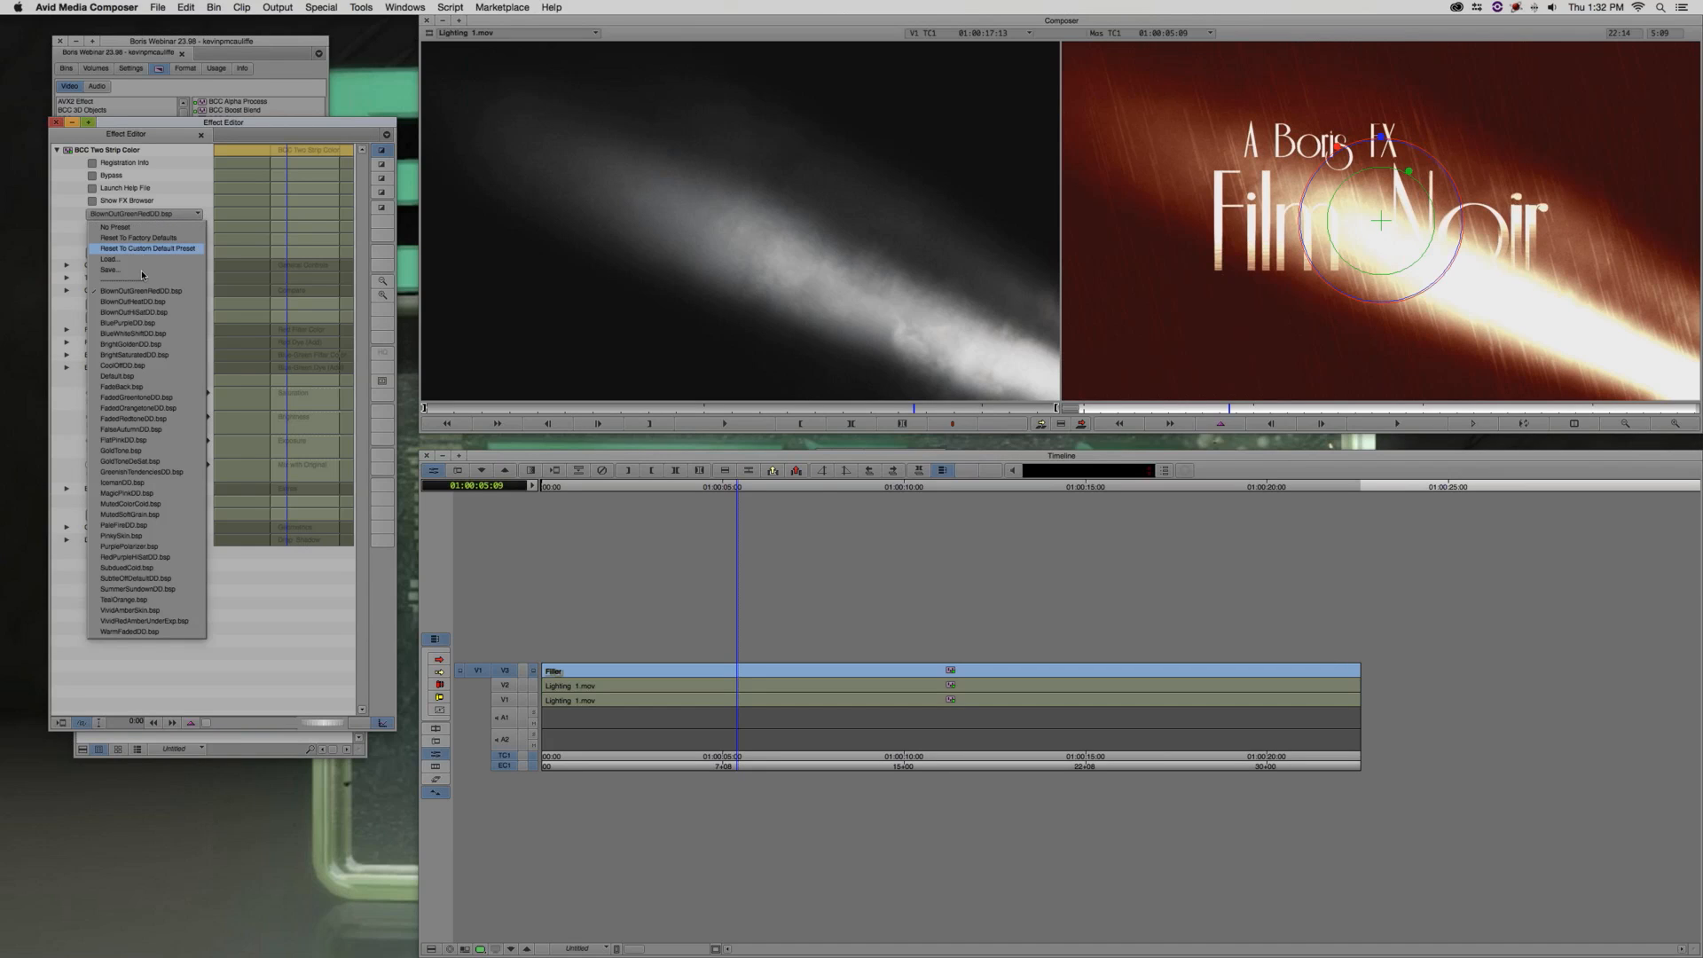
click(133, 291)
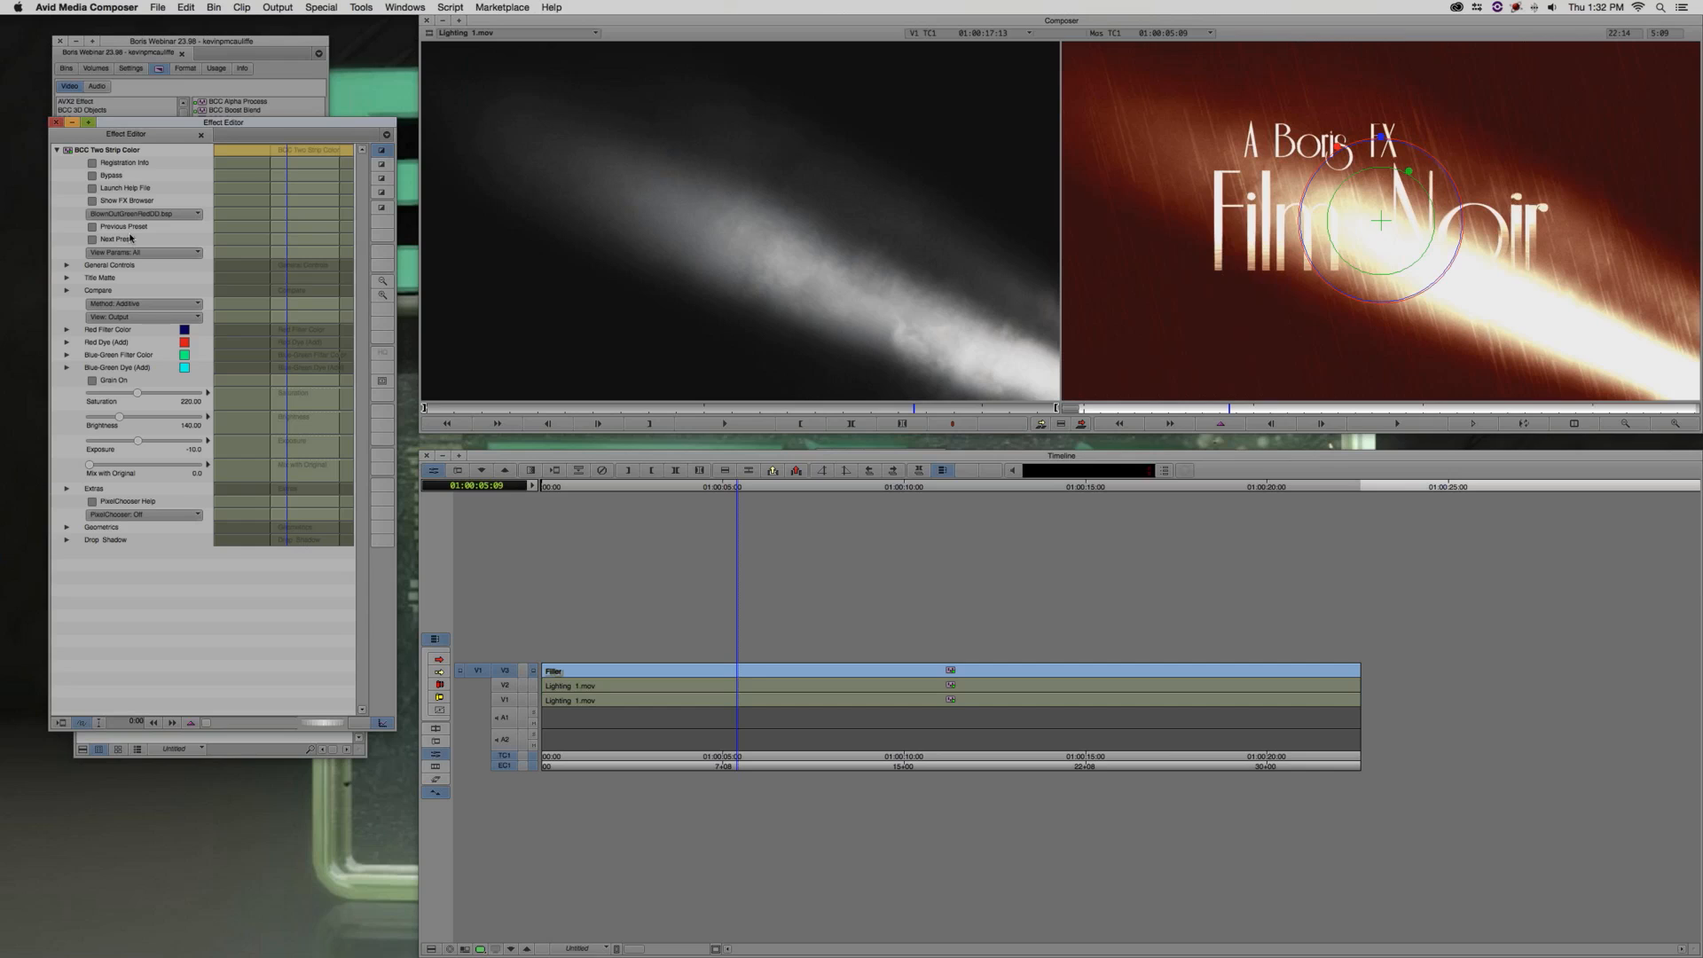
click(133, 213)
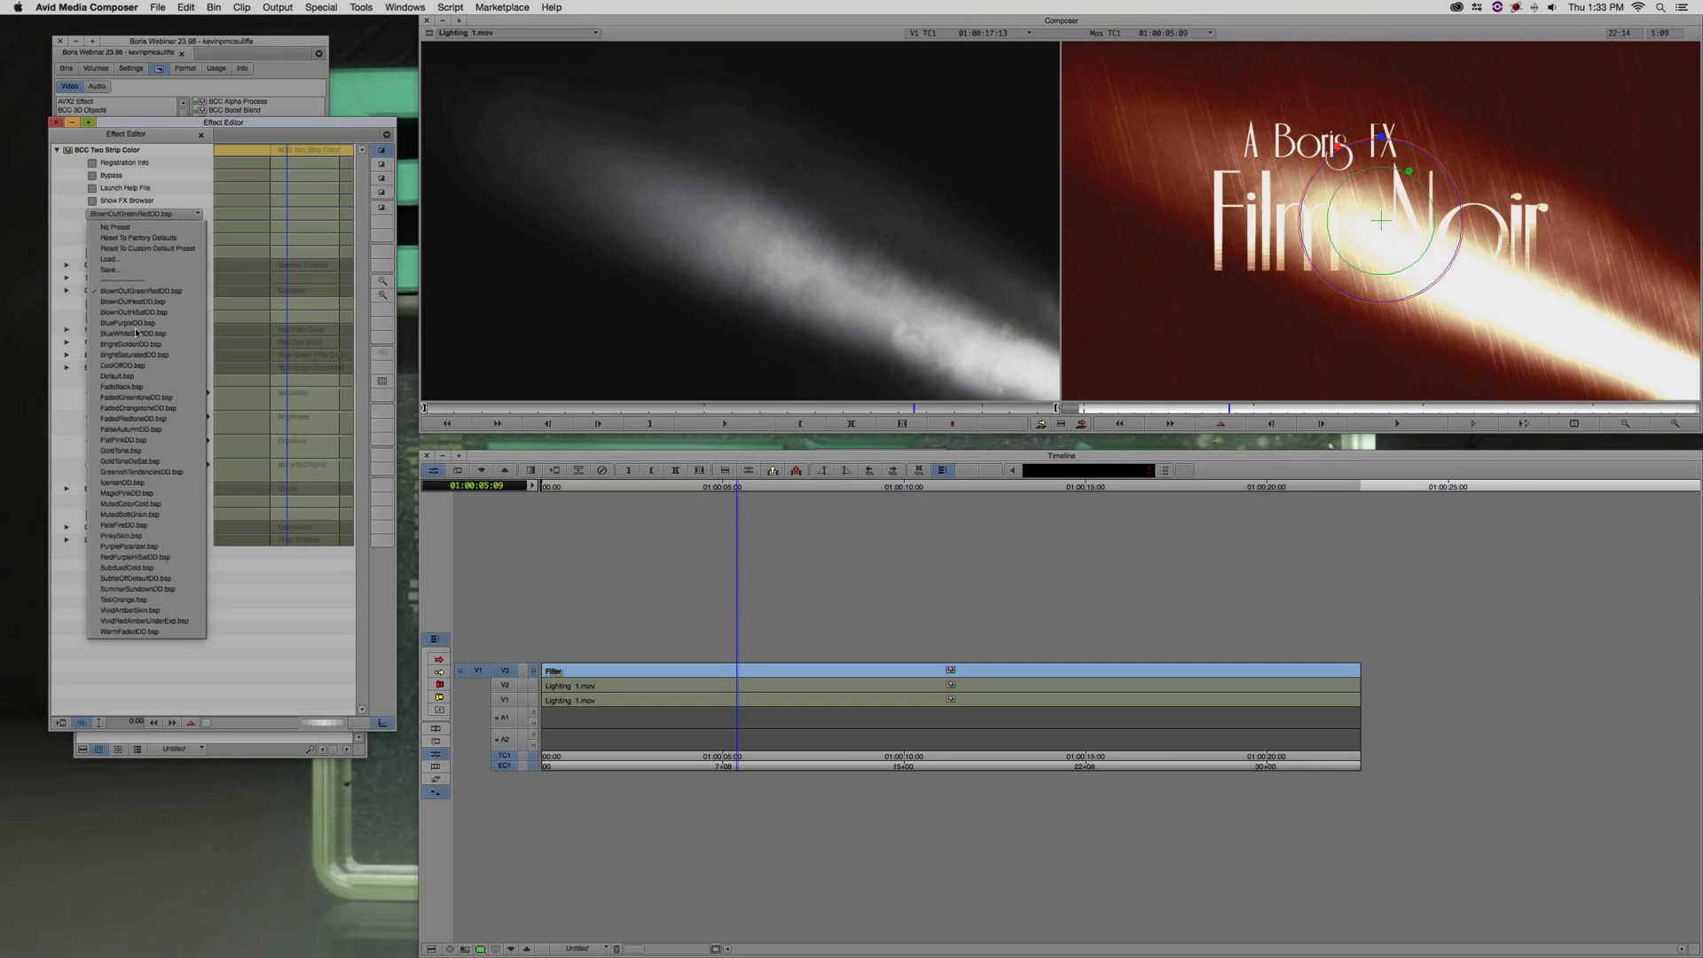
click(129, 376)
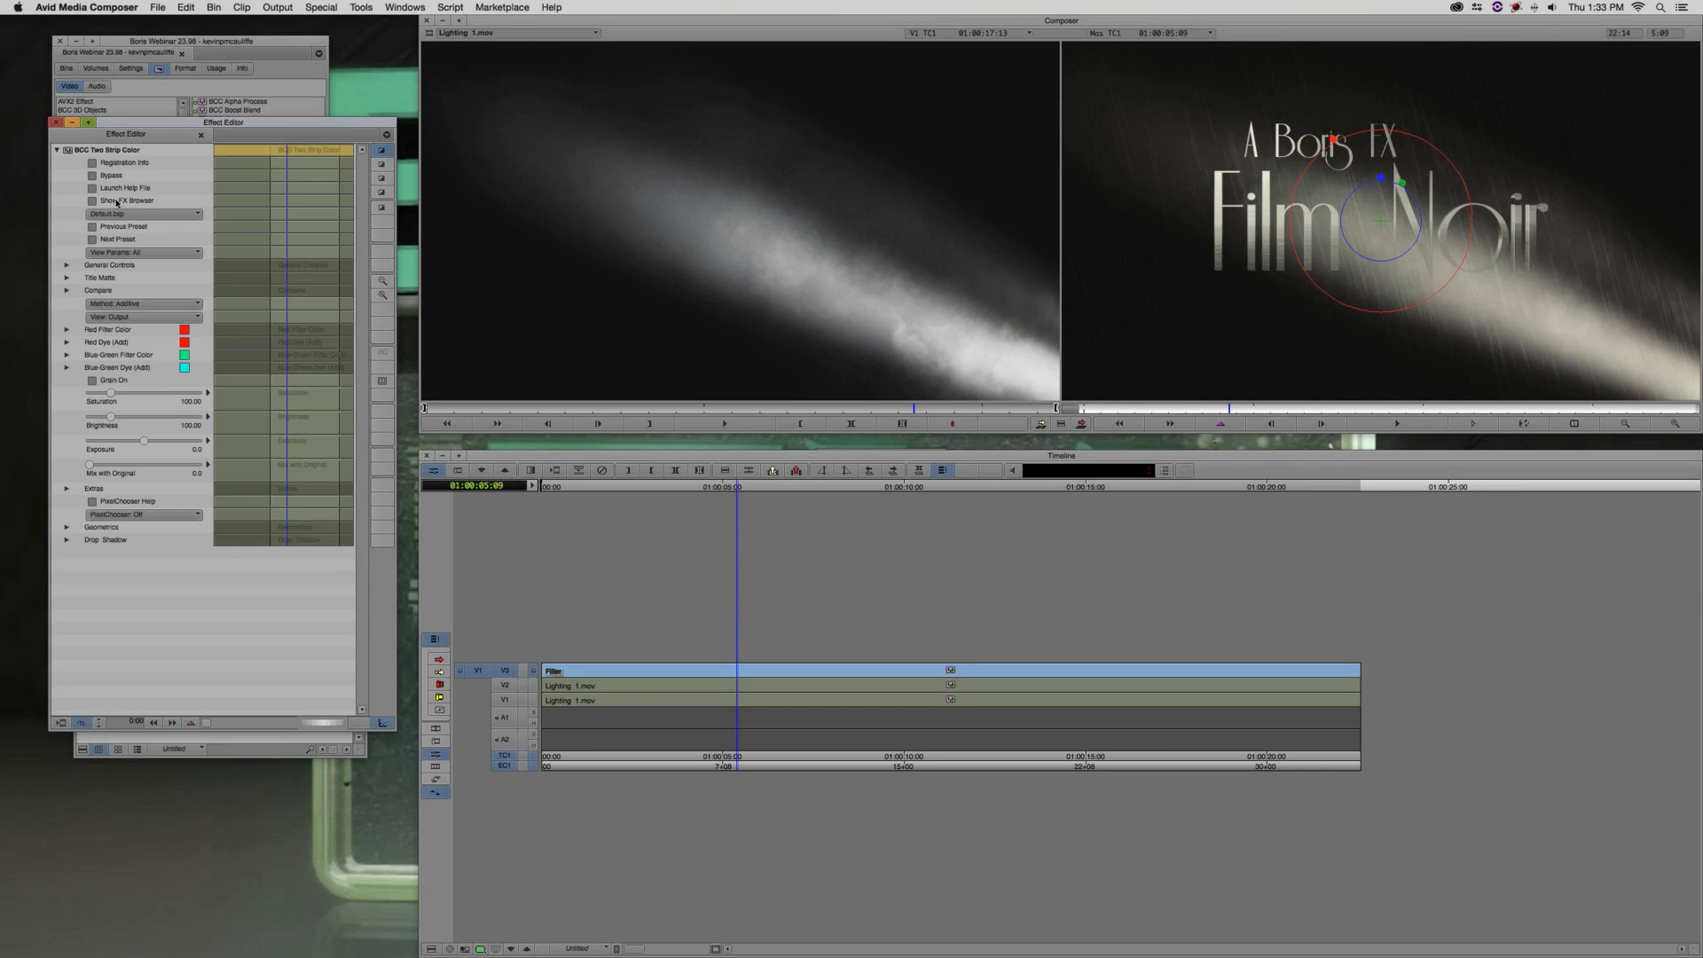
Preview the CoolOffDD, FadedOrangetoneDD, IcemanDD and GreenishTendenciesDD presets in the FX Browser with enlarged thumbnails, and leave without applying any
click(111, 214)
click(118, 285)
click(92, 201)
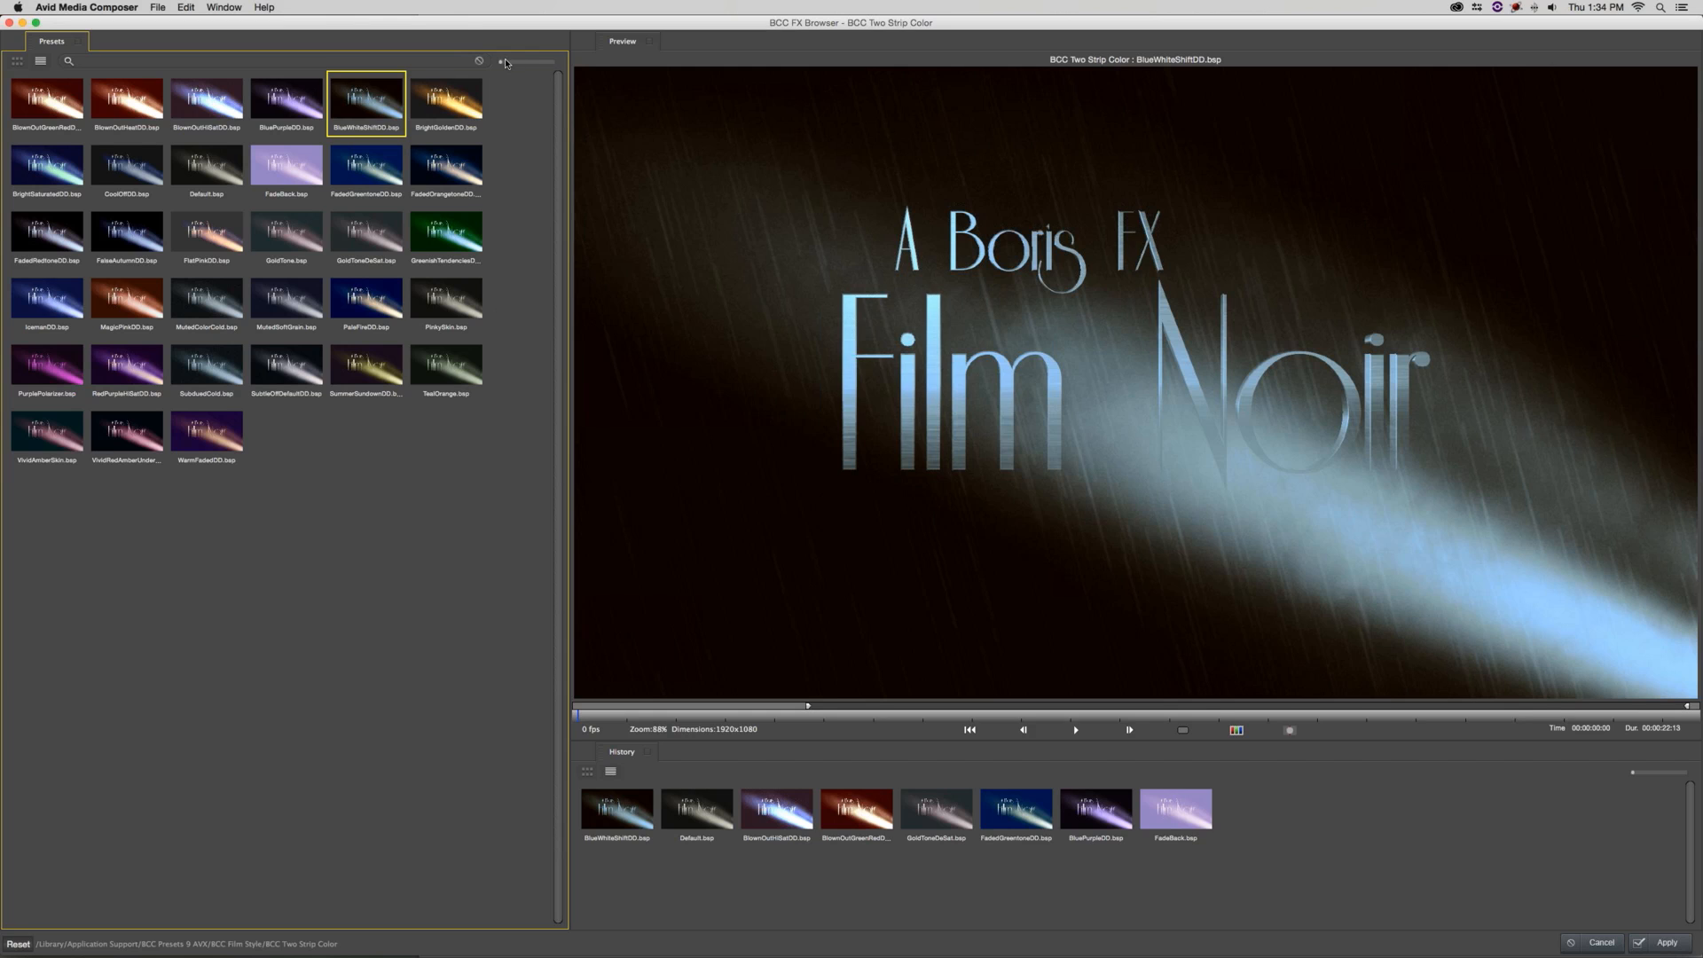
drag(502, 62, 523, 62)
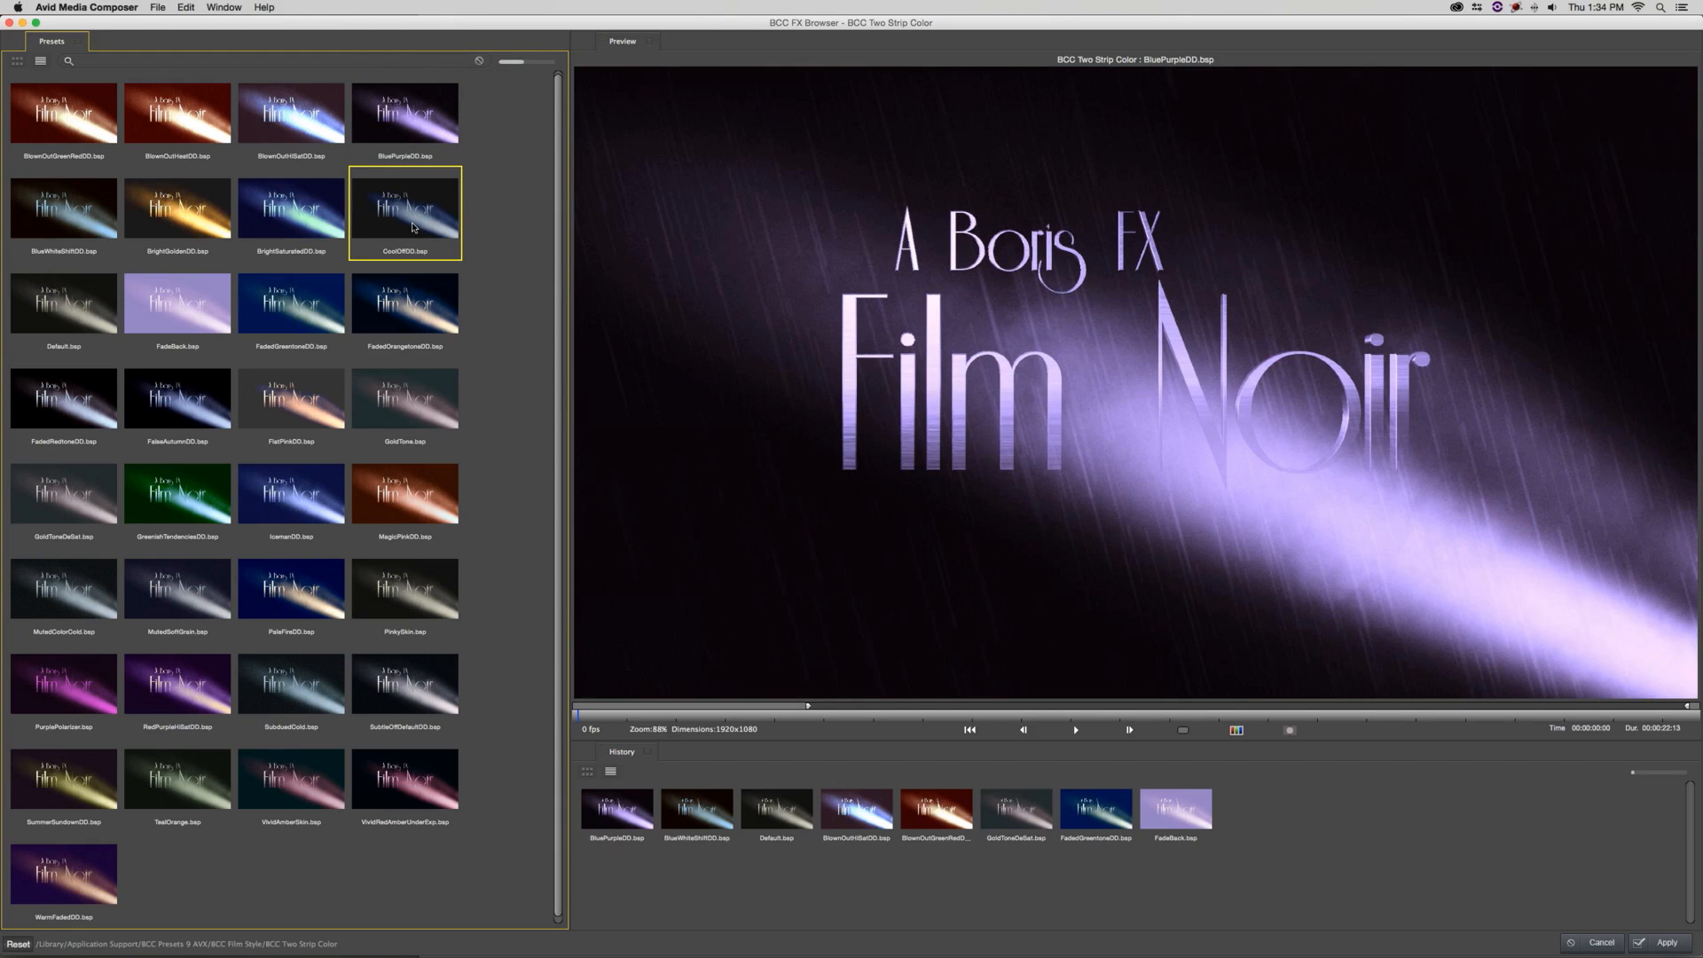
click(413, 227)
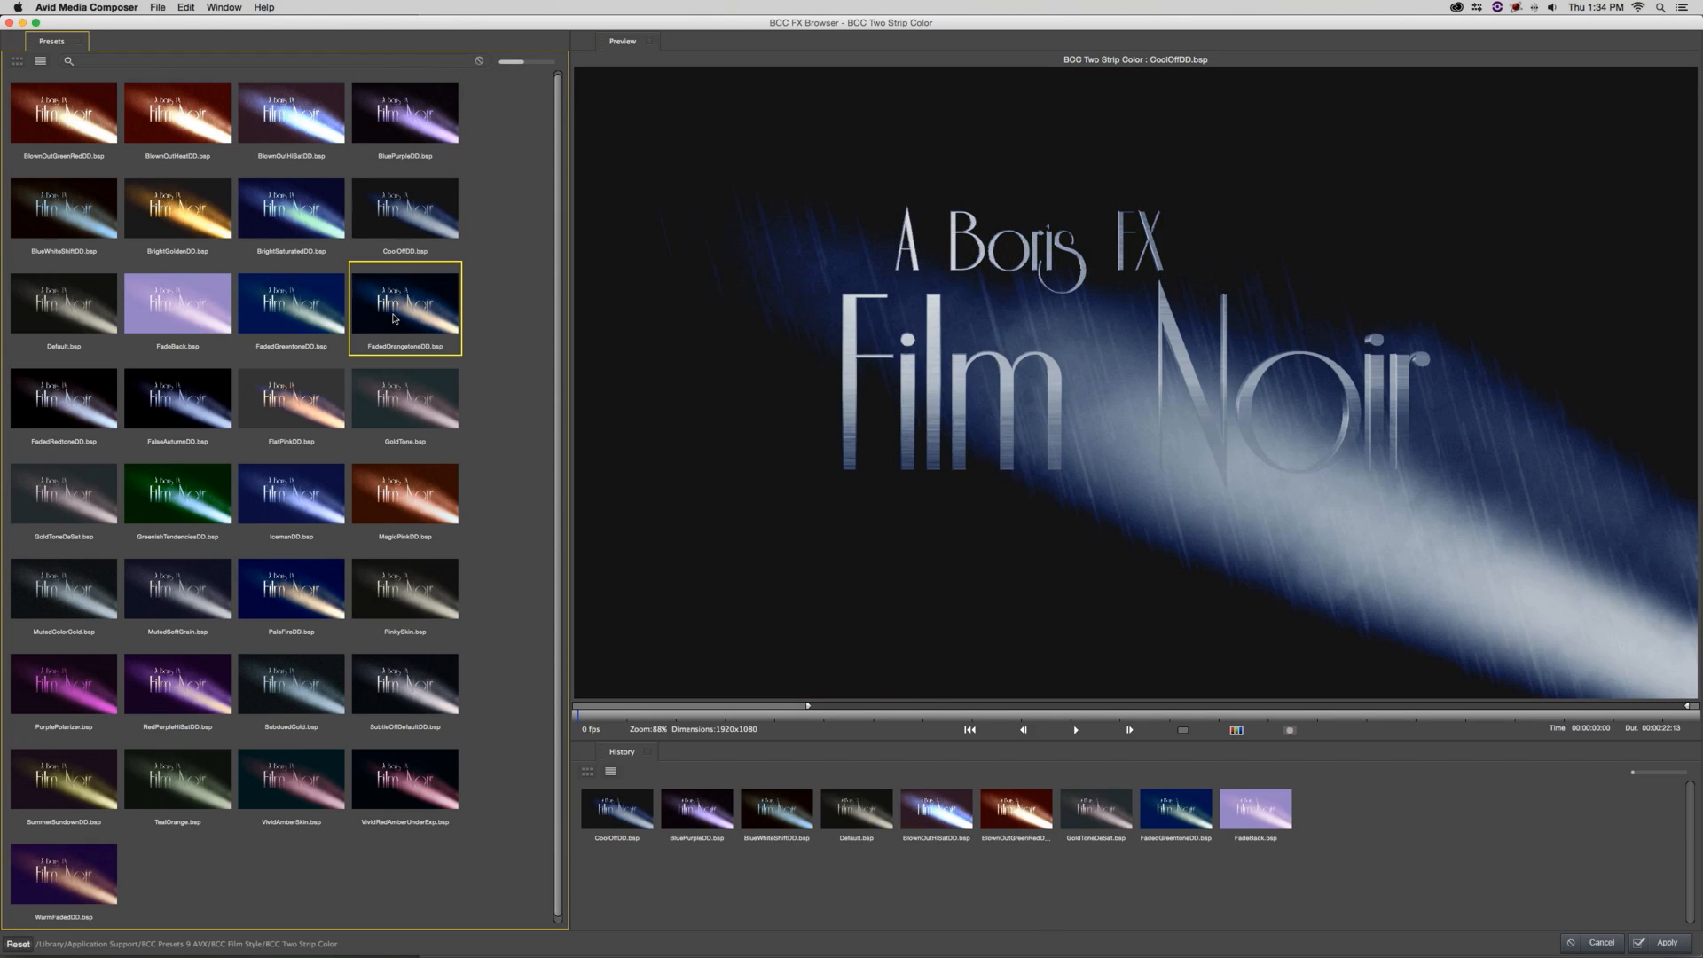
click(394, 319)
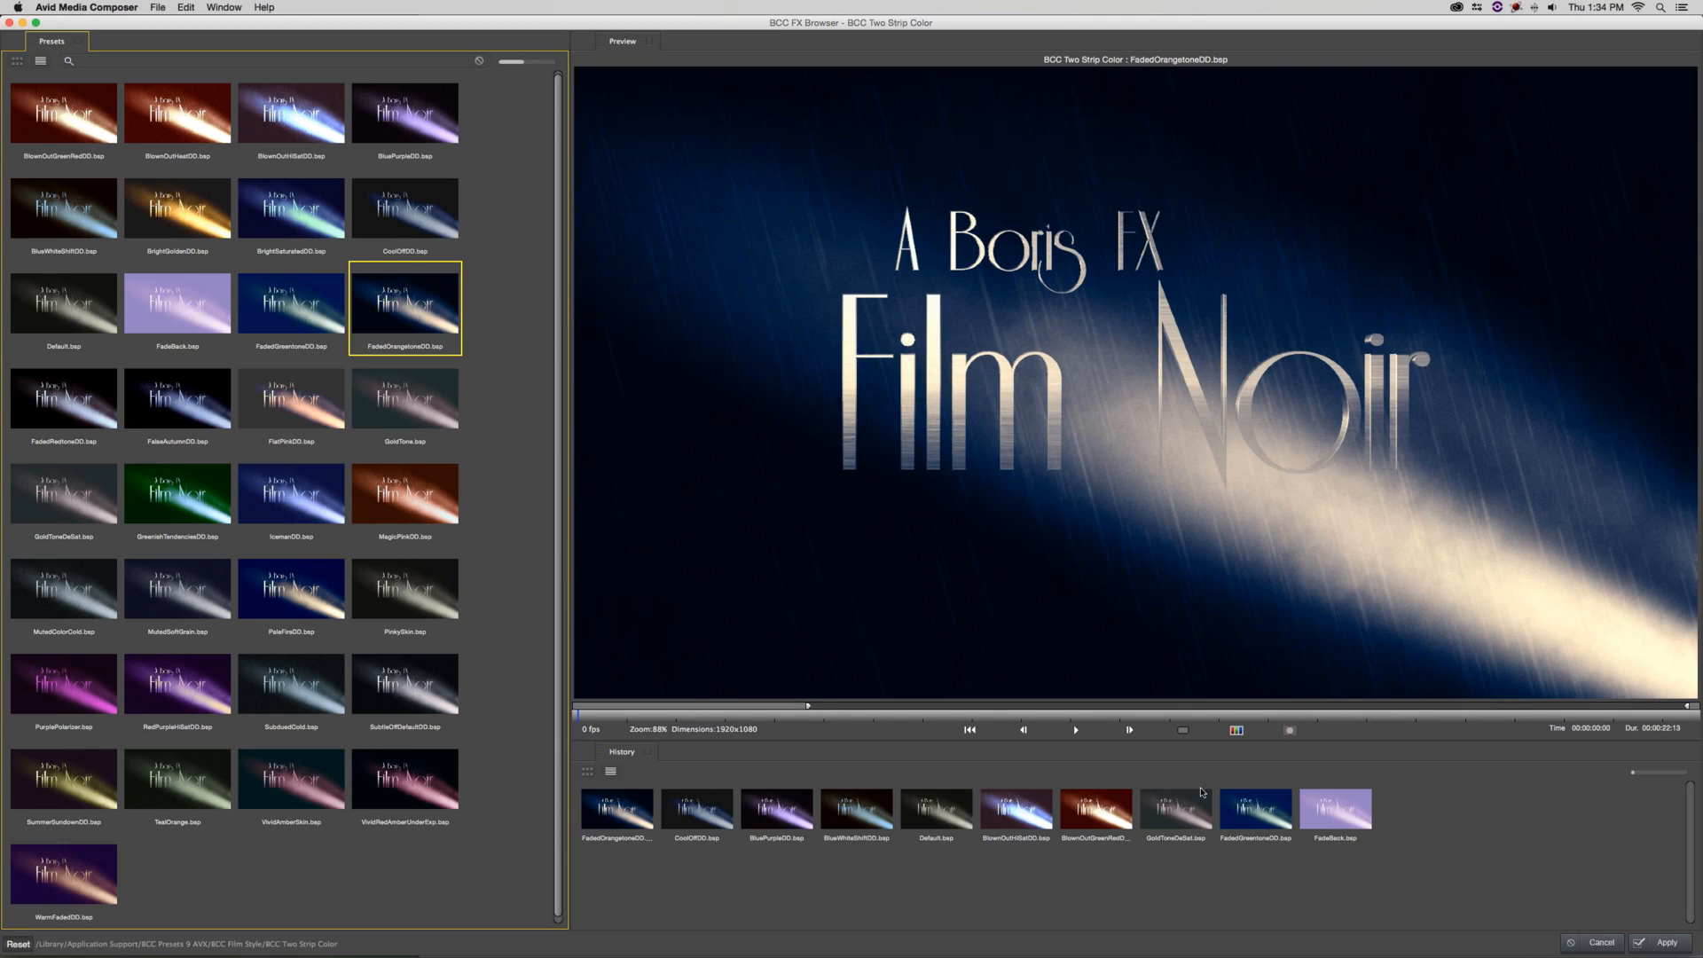
click(319, 492)
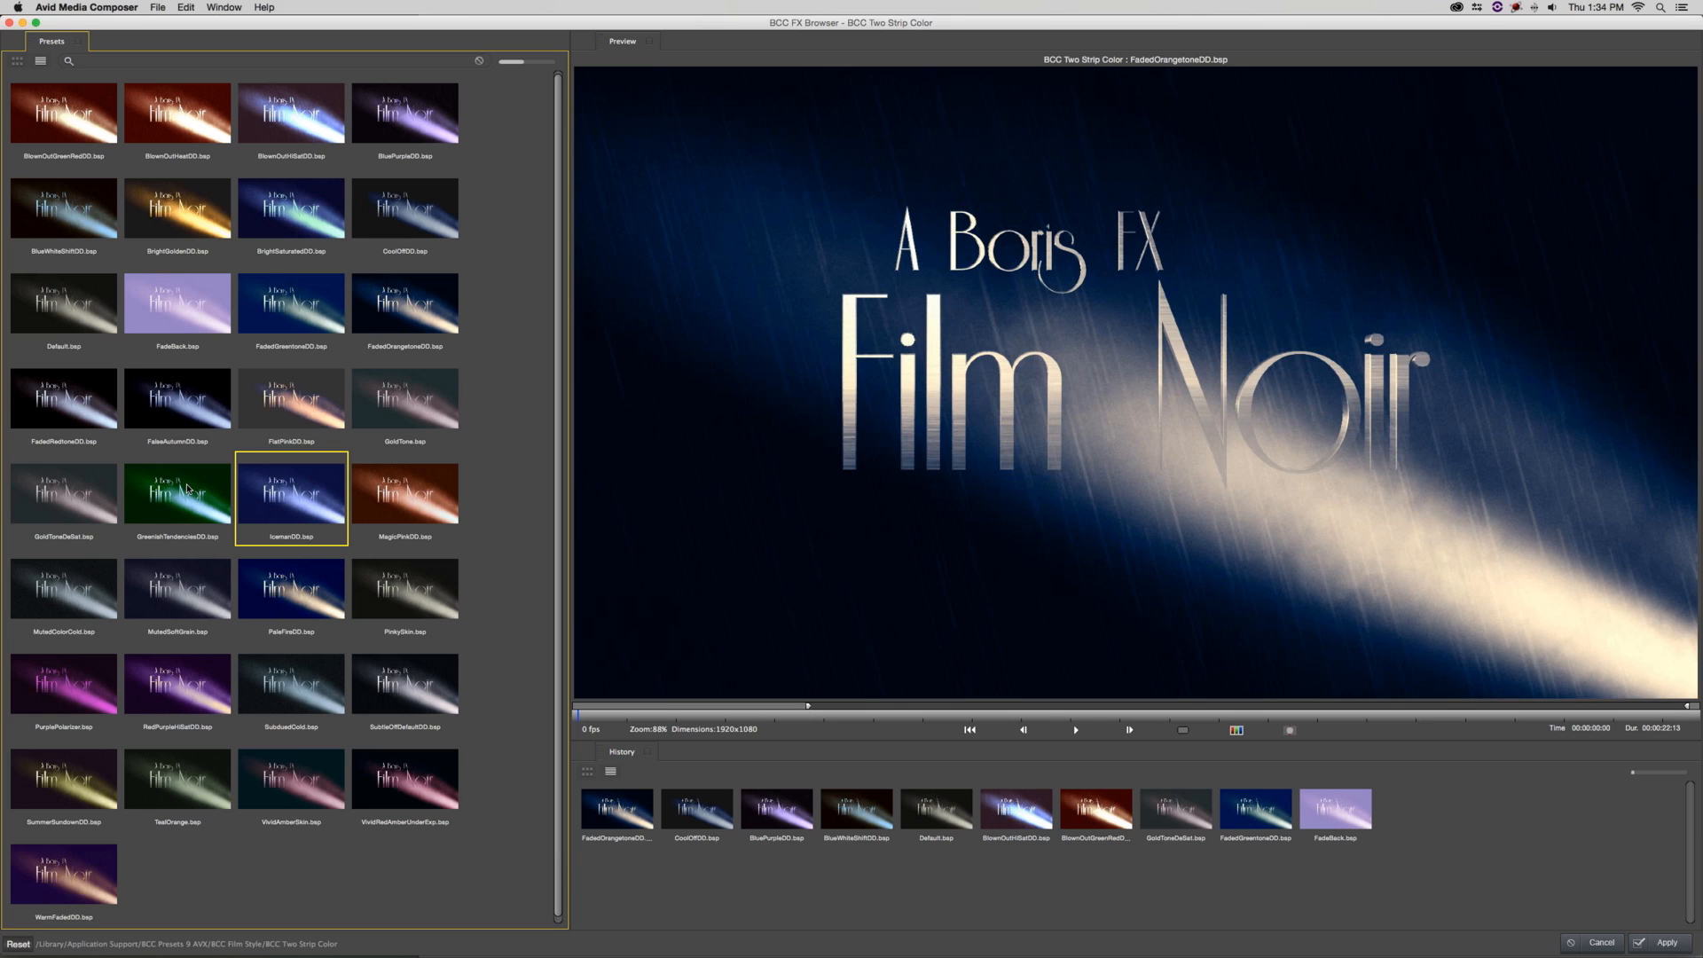
click(187, 487)
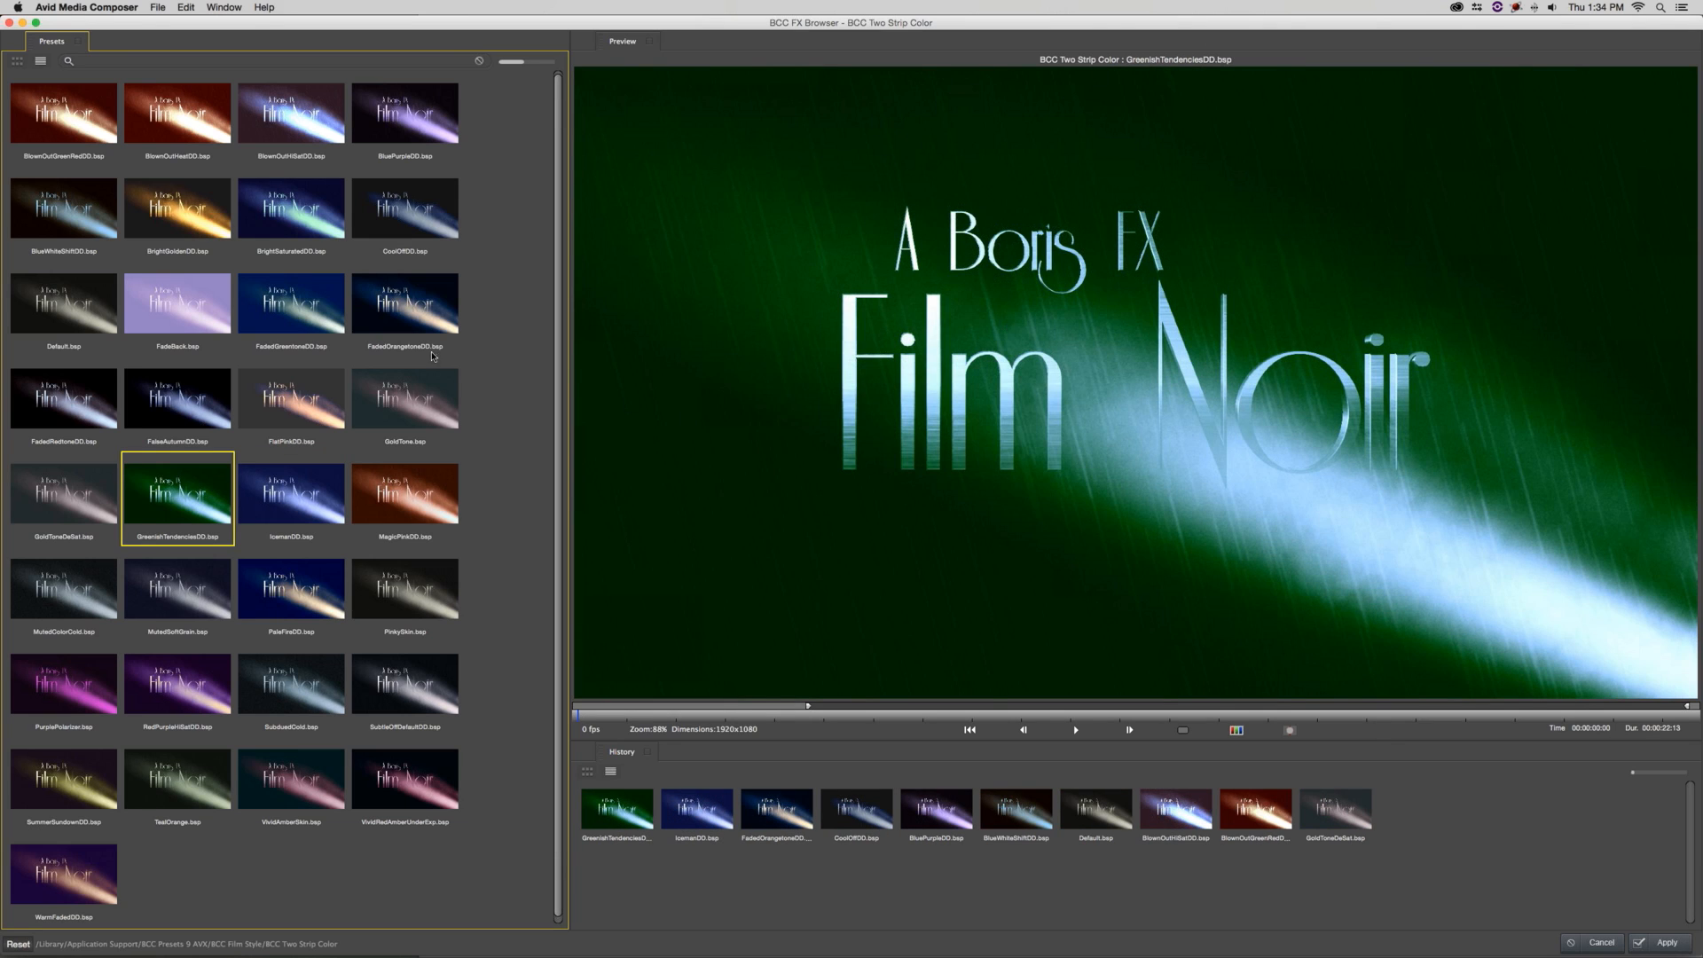
scroll(562, 223, down, 1)
click(1602, 943)
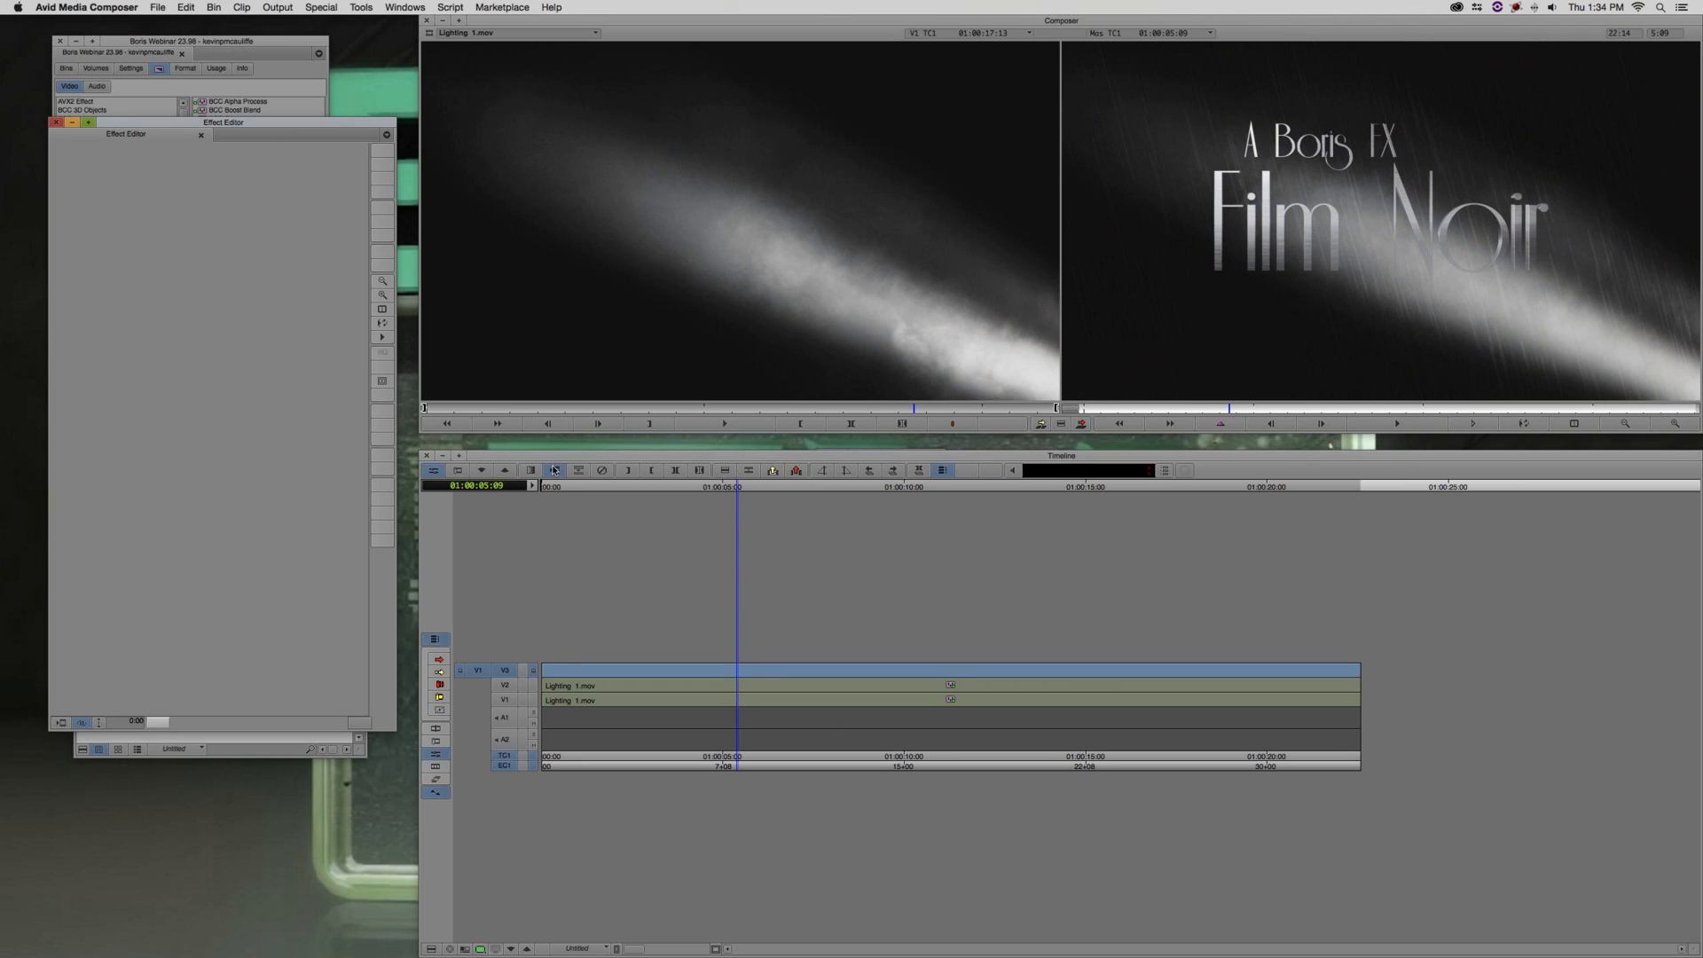
Apply the BCC Film Damage effect from the BCC Film Style category to the filler on the uppermost video track
drag(56, 123, 56, 250)
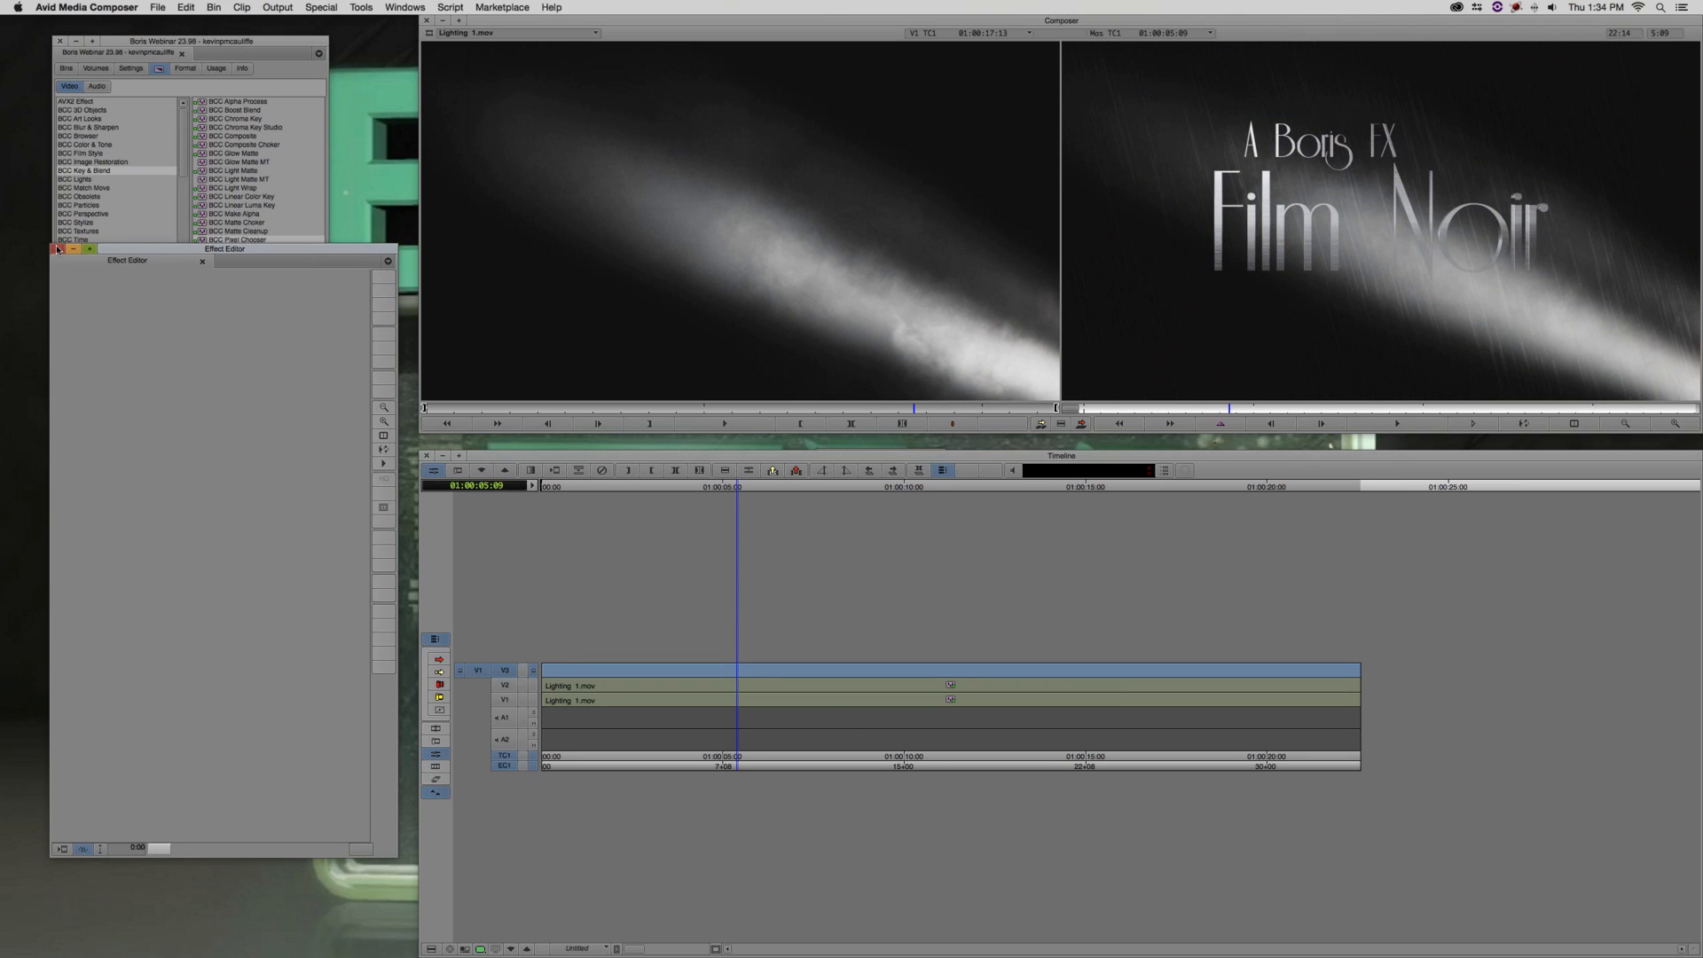
click(84, 152)
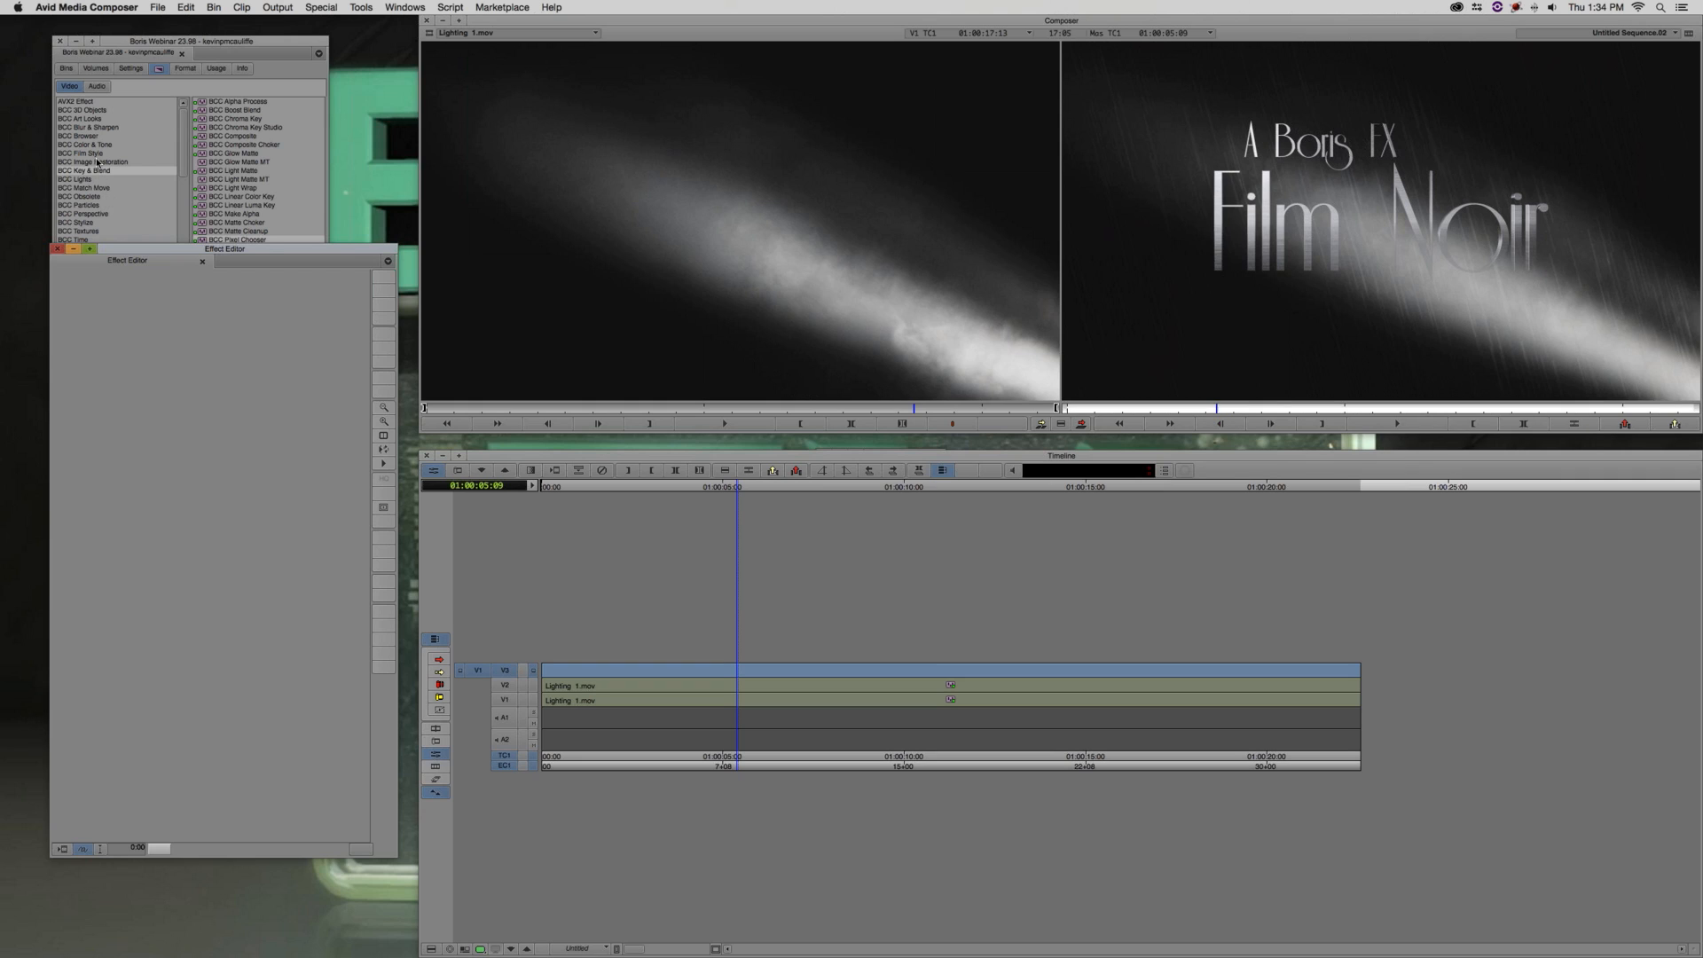
click(227, 129)
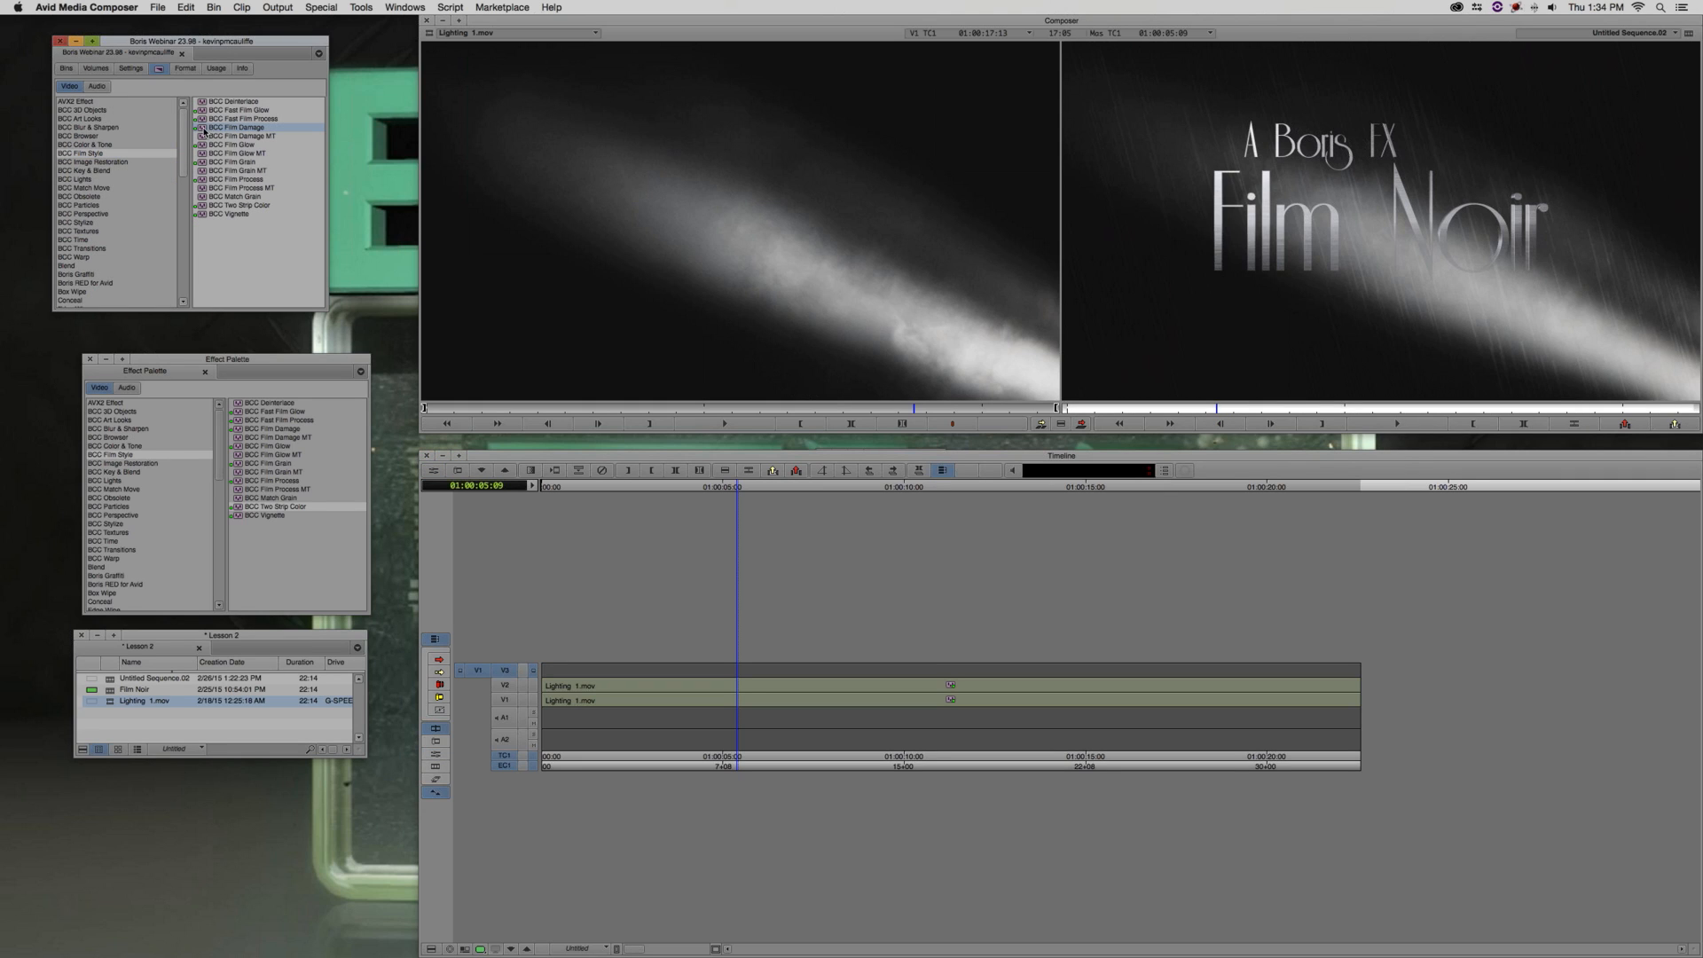
drag(738, 621, 738, 674)
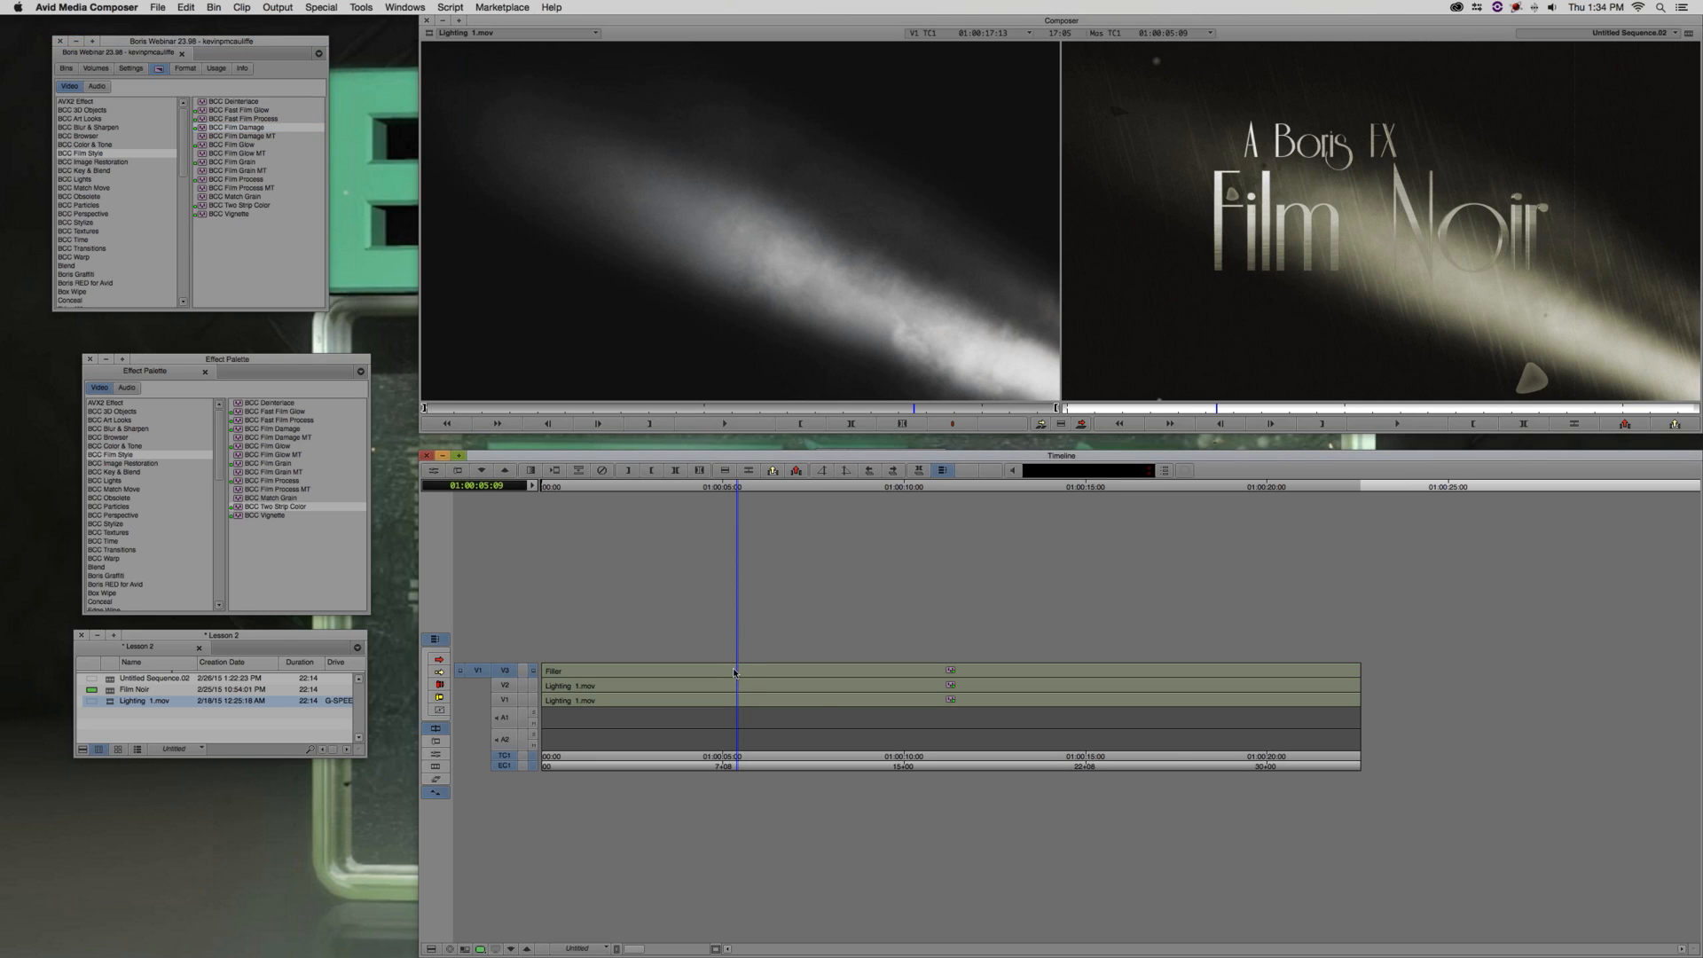
Check the film damage look at several points along the sequence
click(825, 683)
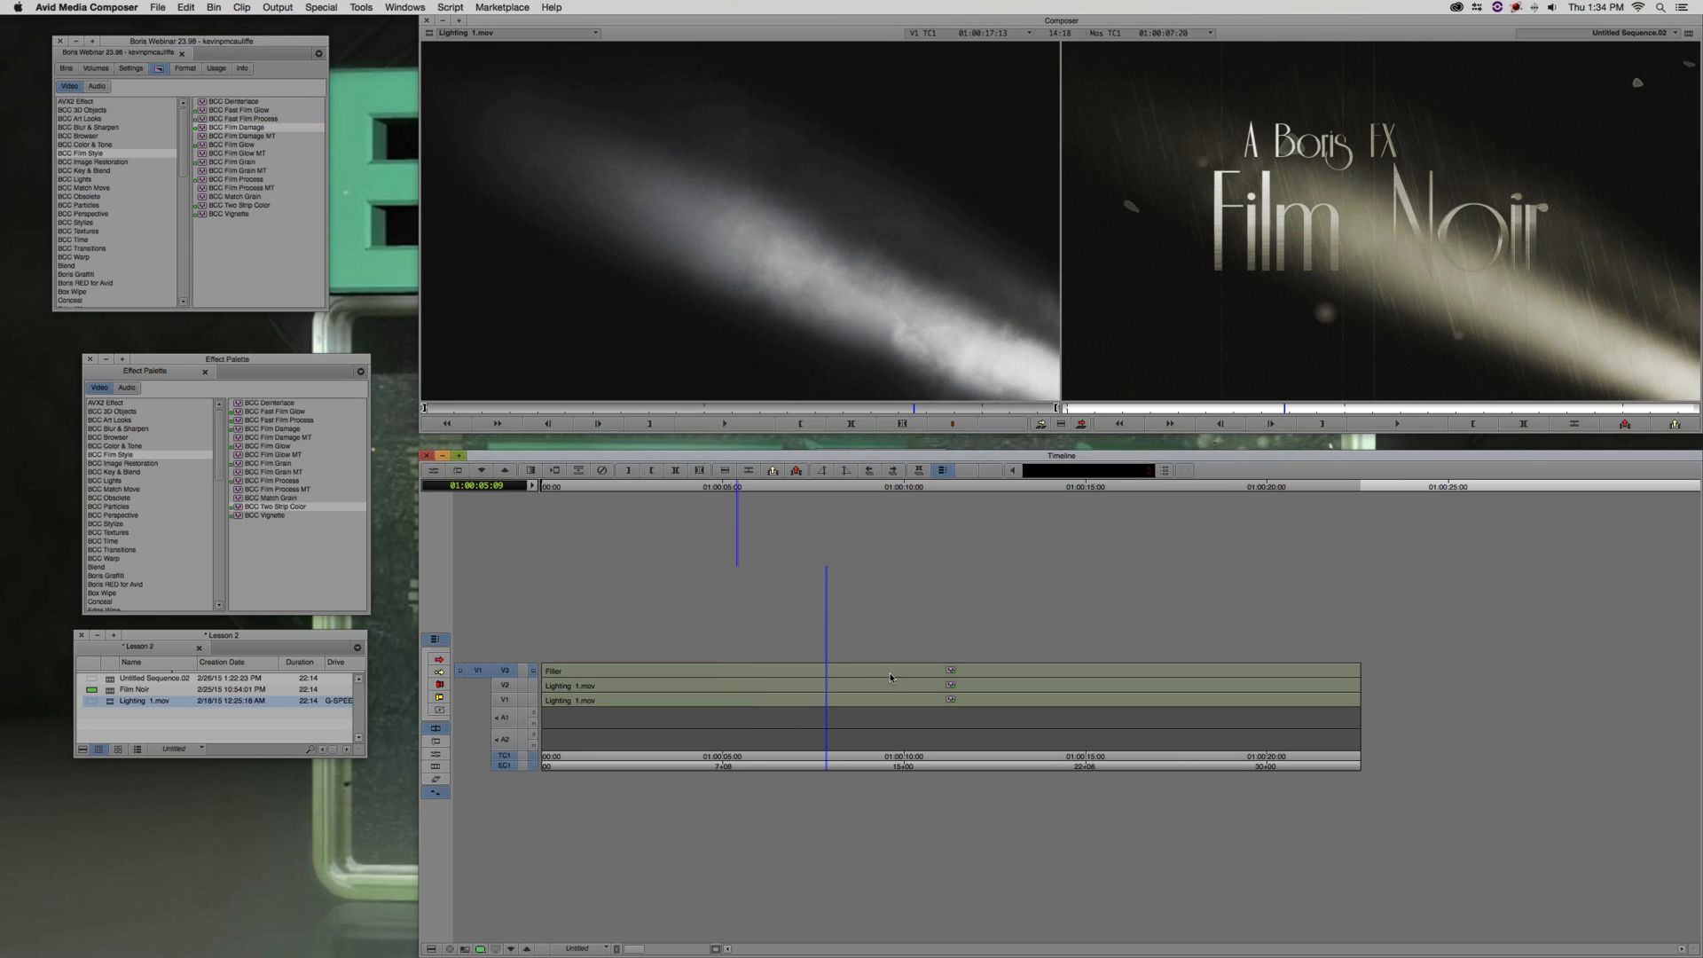
drag(937, 677, 1284, 668)
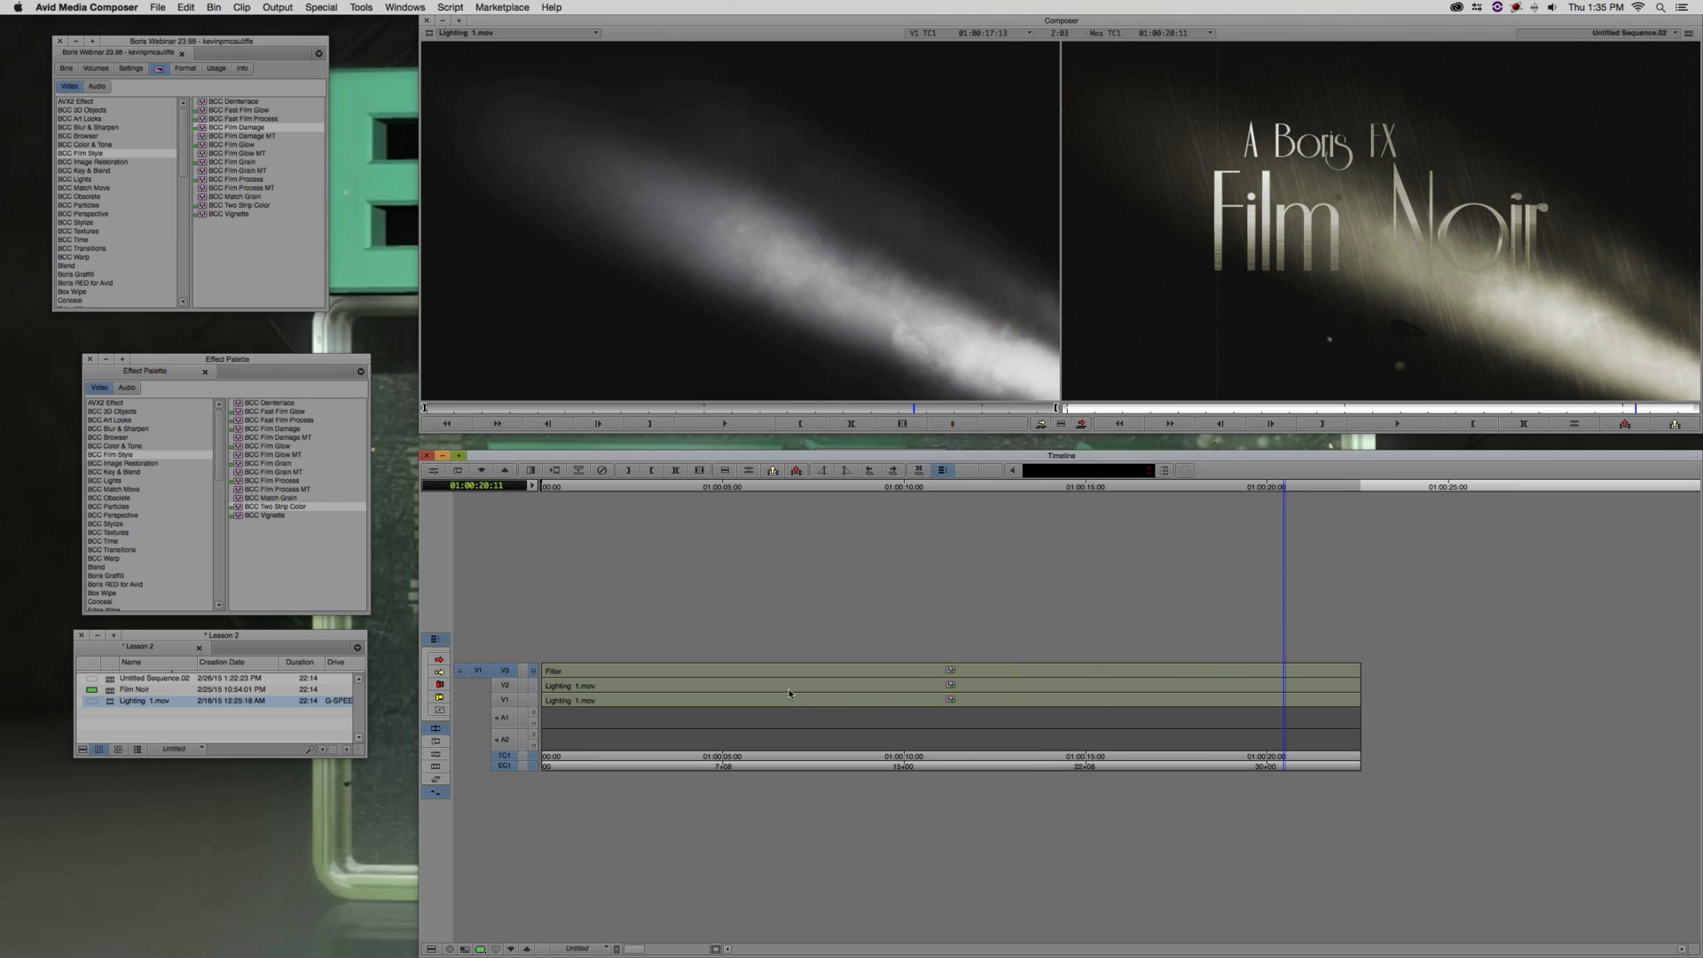
drag(789, 693, 753, 688)
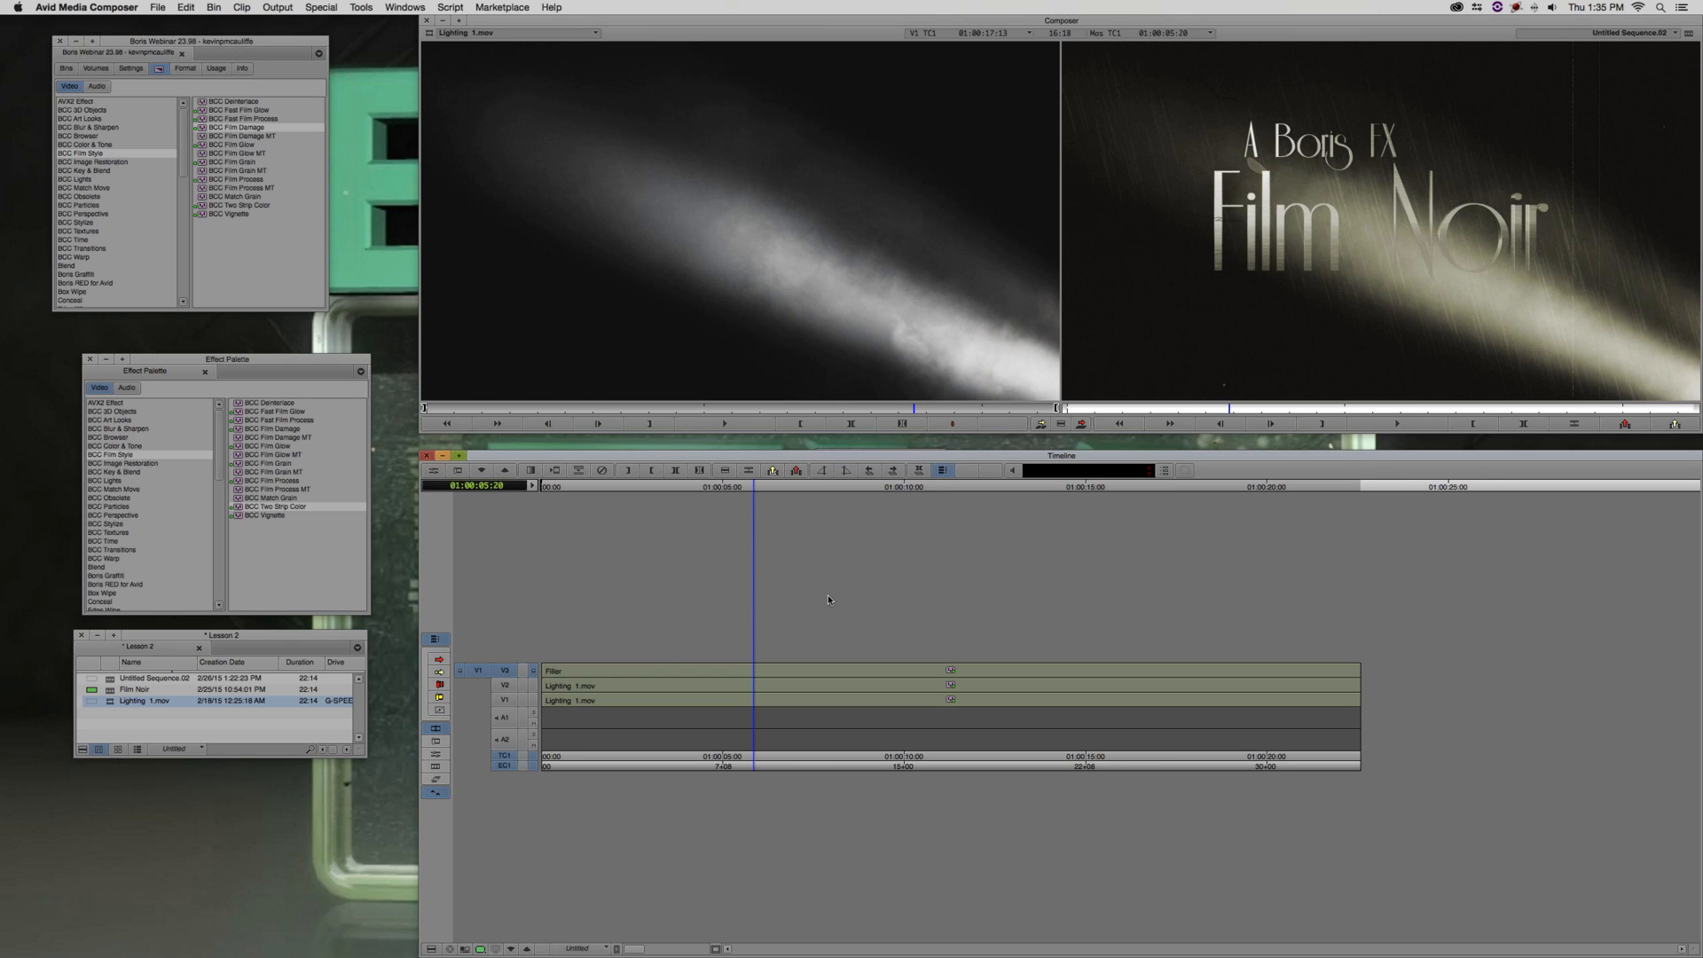
click(652, 669)
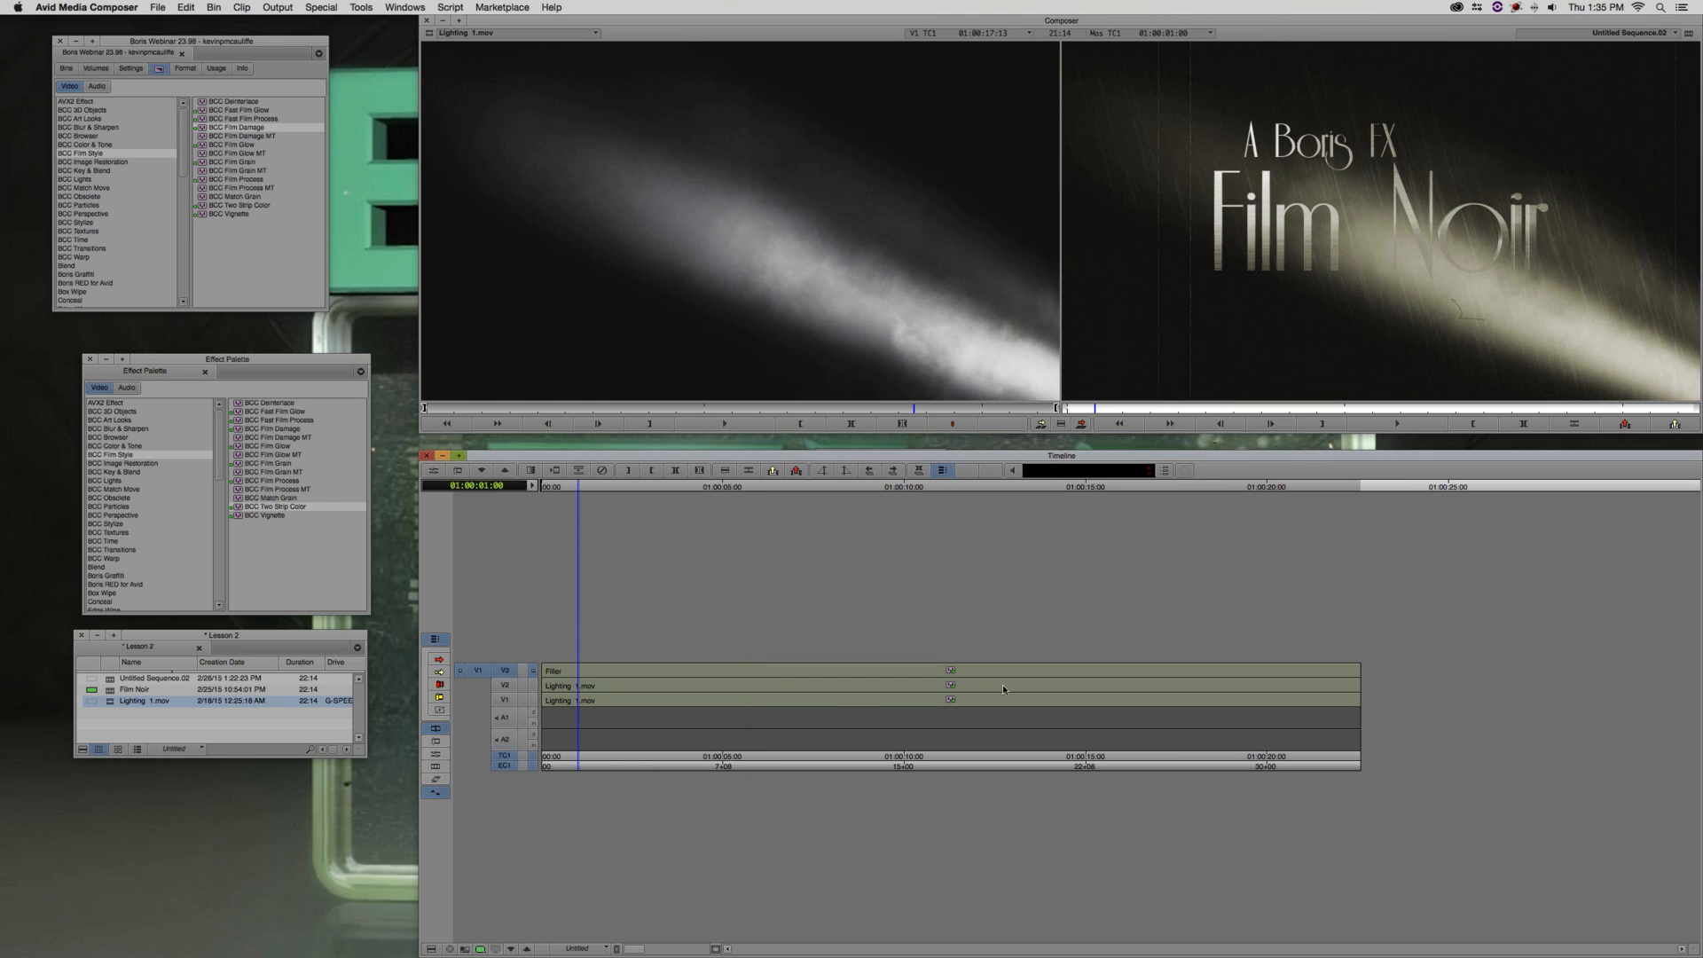
click(907, 679)
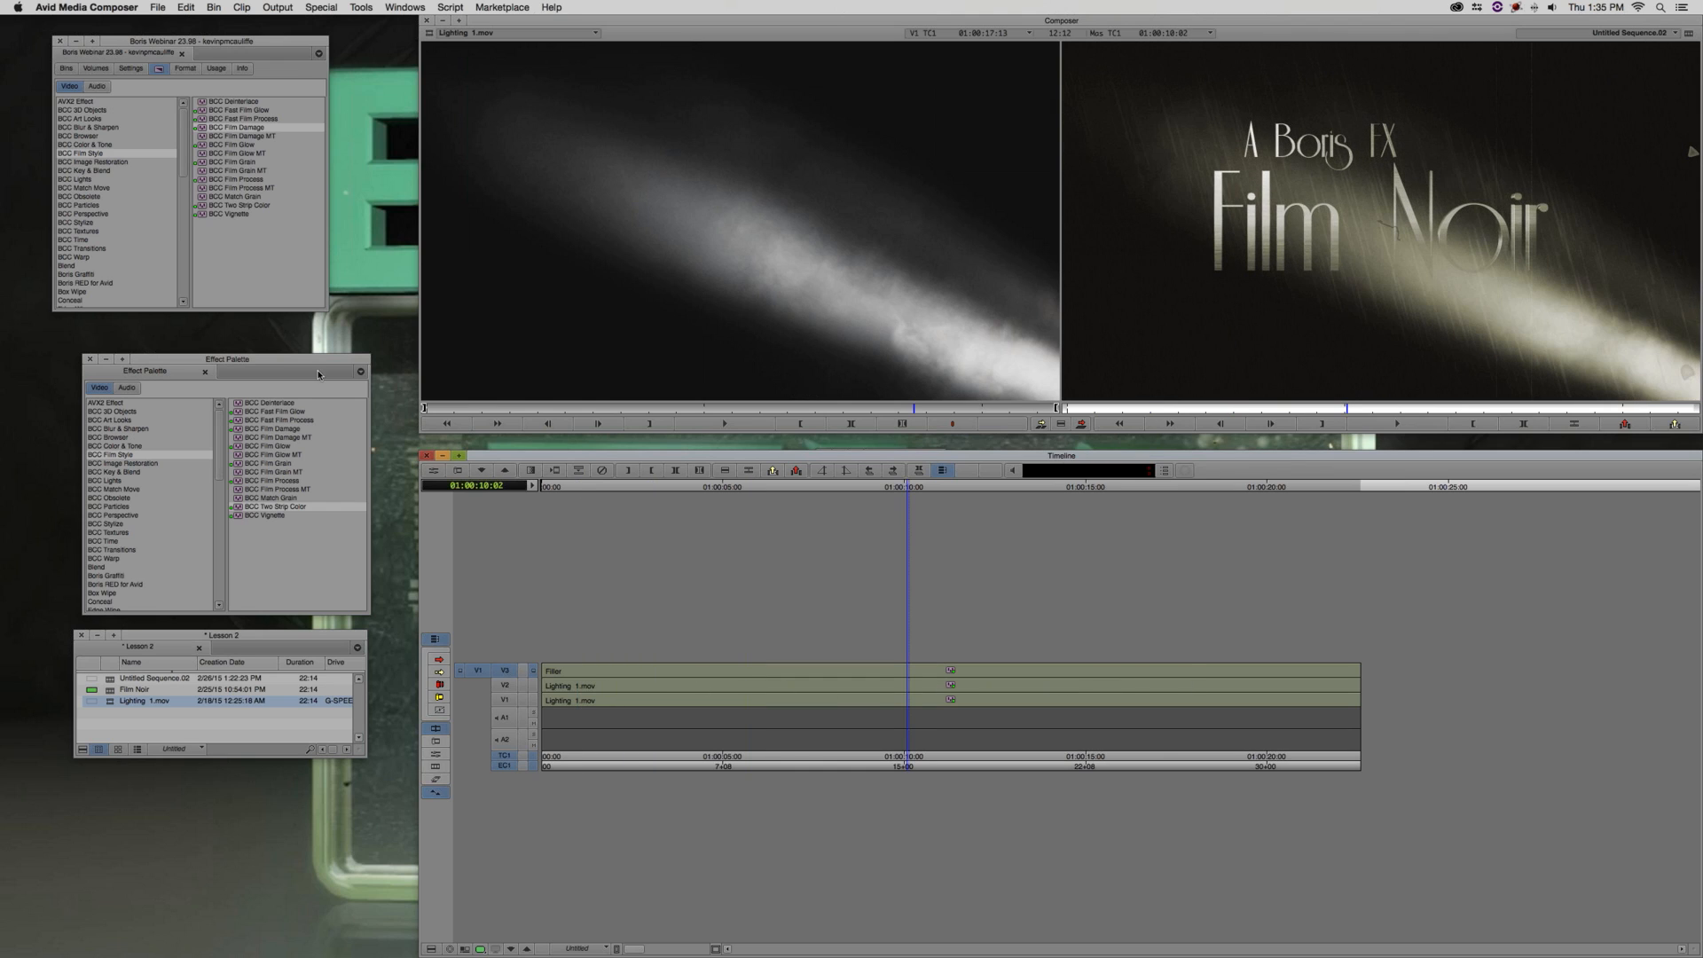
Close the Effect Palette and the Lesson 2 bin, and open the Lesson 3 bin
click(90, 362)
drag(203, 637, 182, 320)
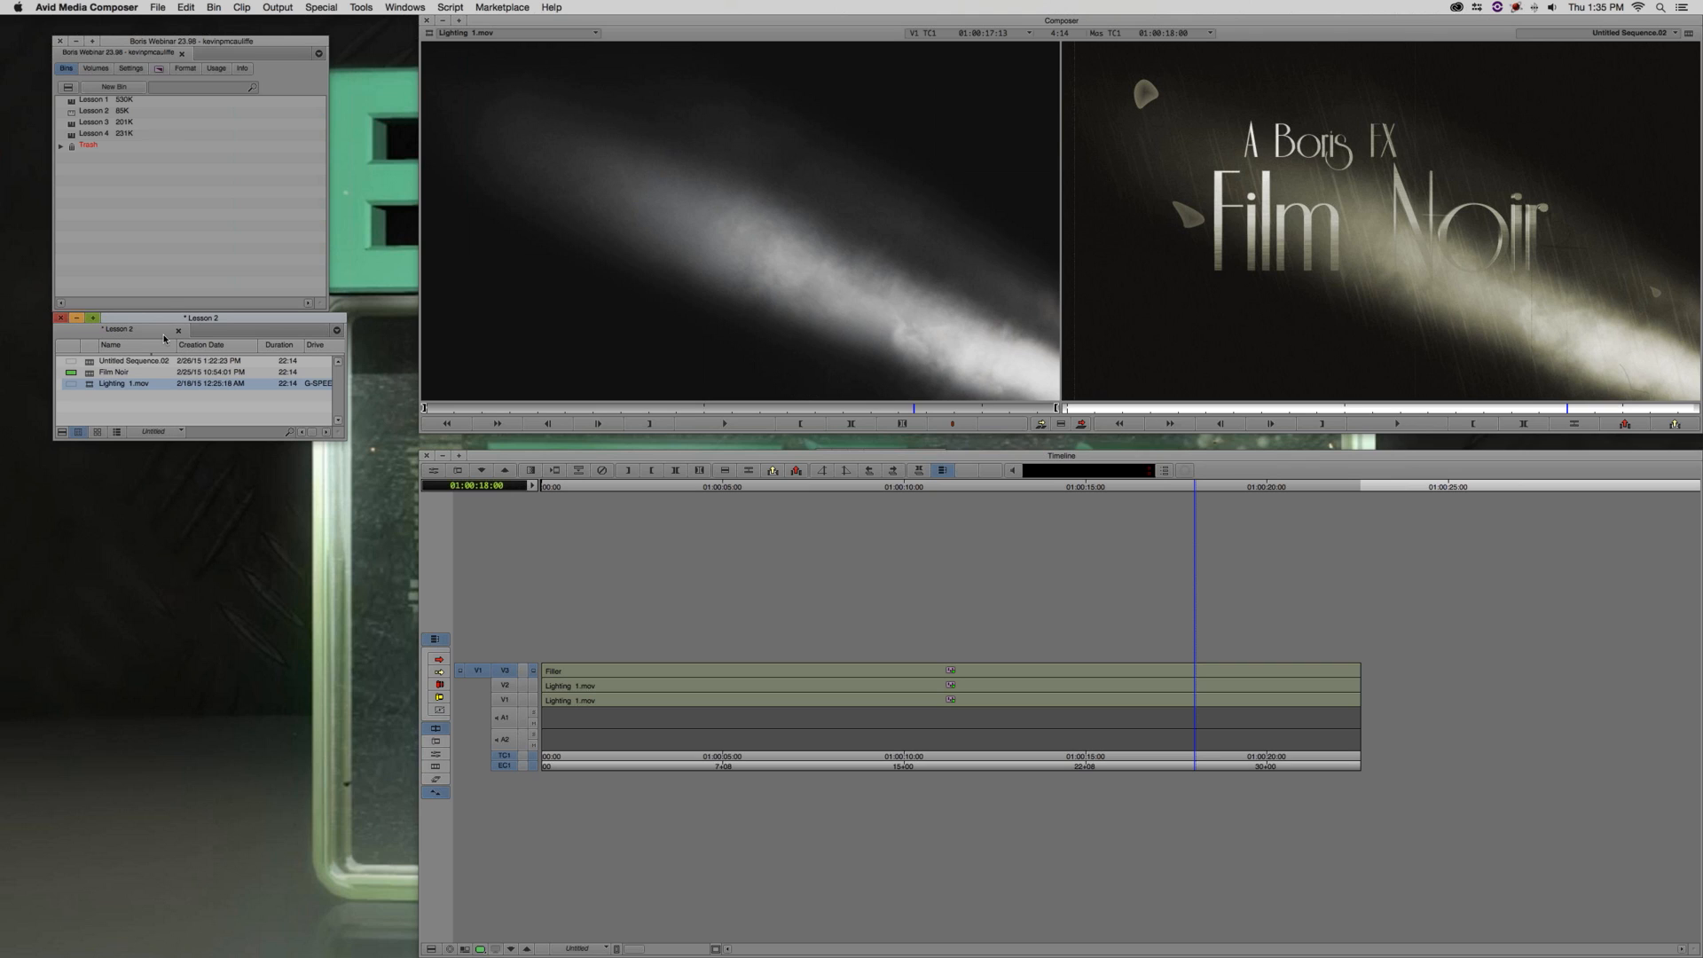
click(62, 321)
double_click(71, 125)
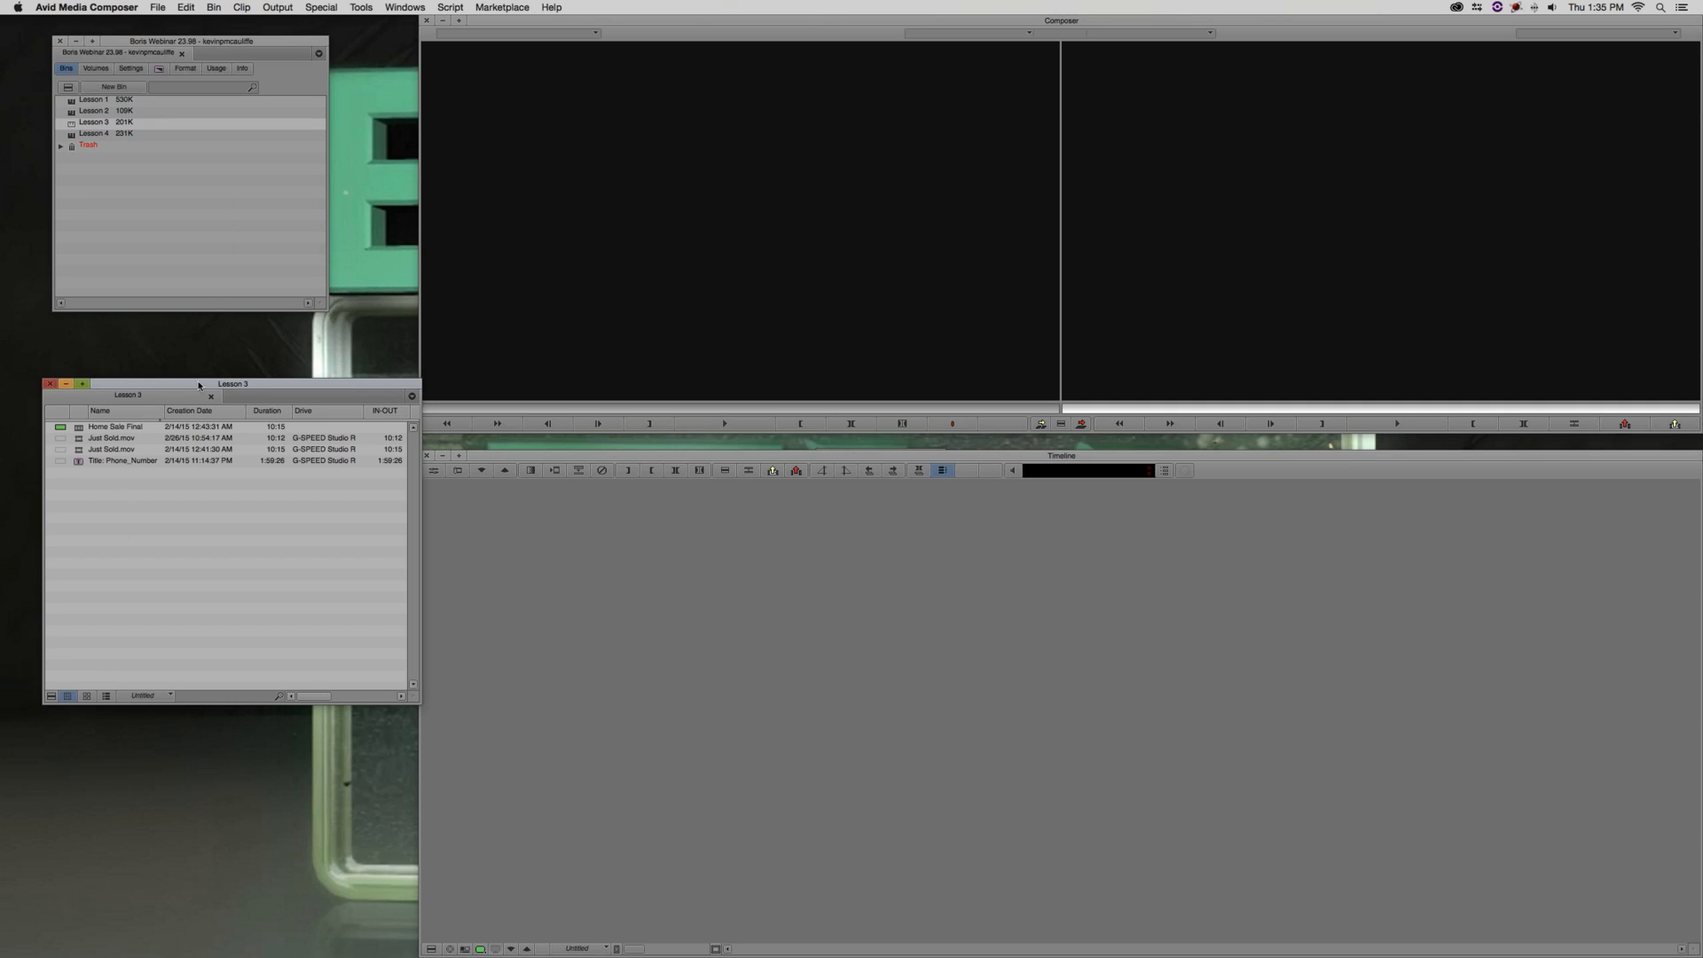
Load the 10:12-long Just Sold.mov clip from the Lesson 3 bin as source and scrub through its footage
drag(201, 379, 187, 383)
double_click(64, 442)
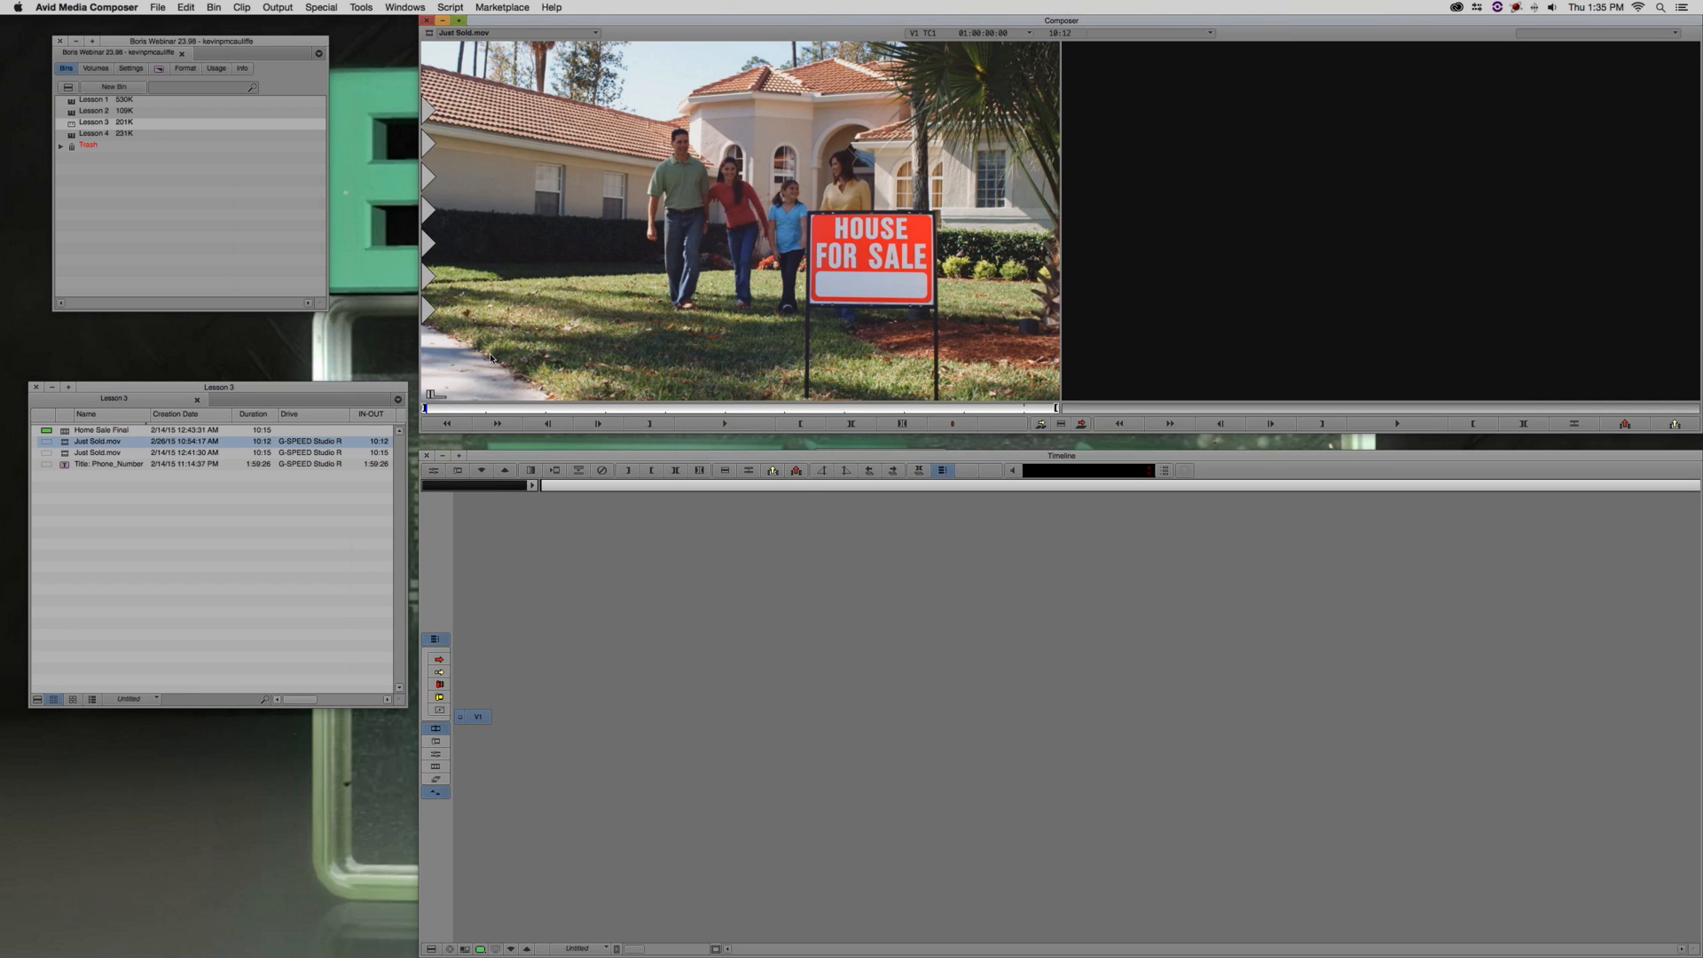
drag(492, 411, 736, 413)
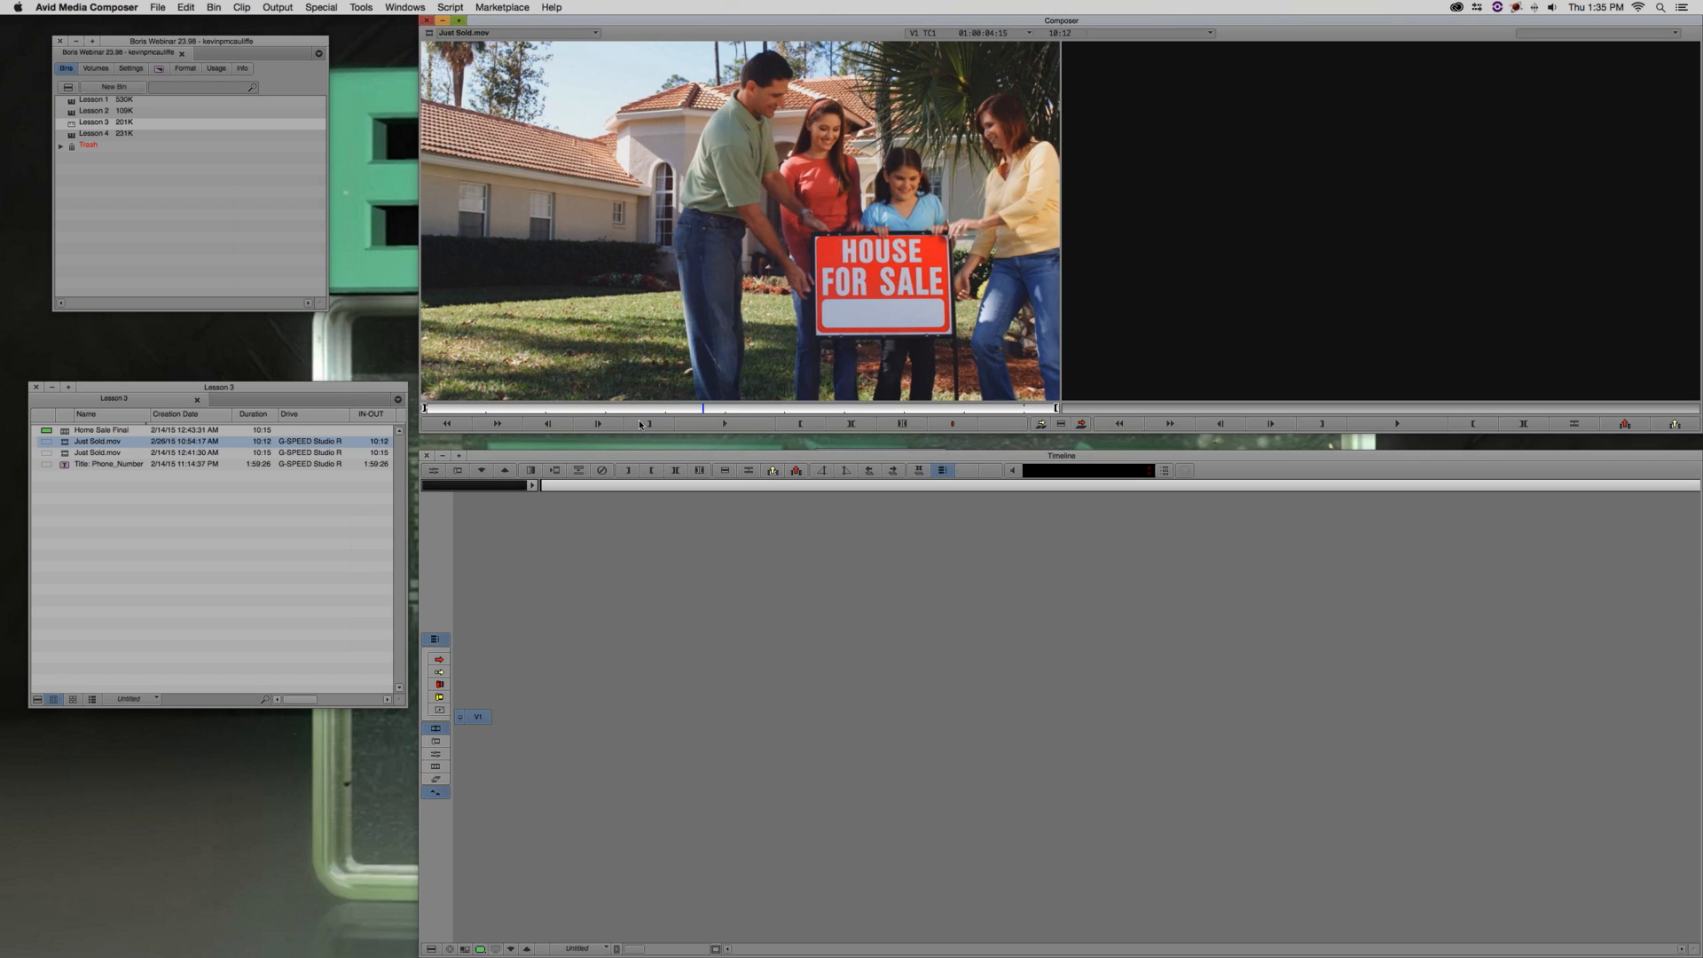
click(447, 423)
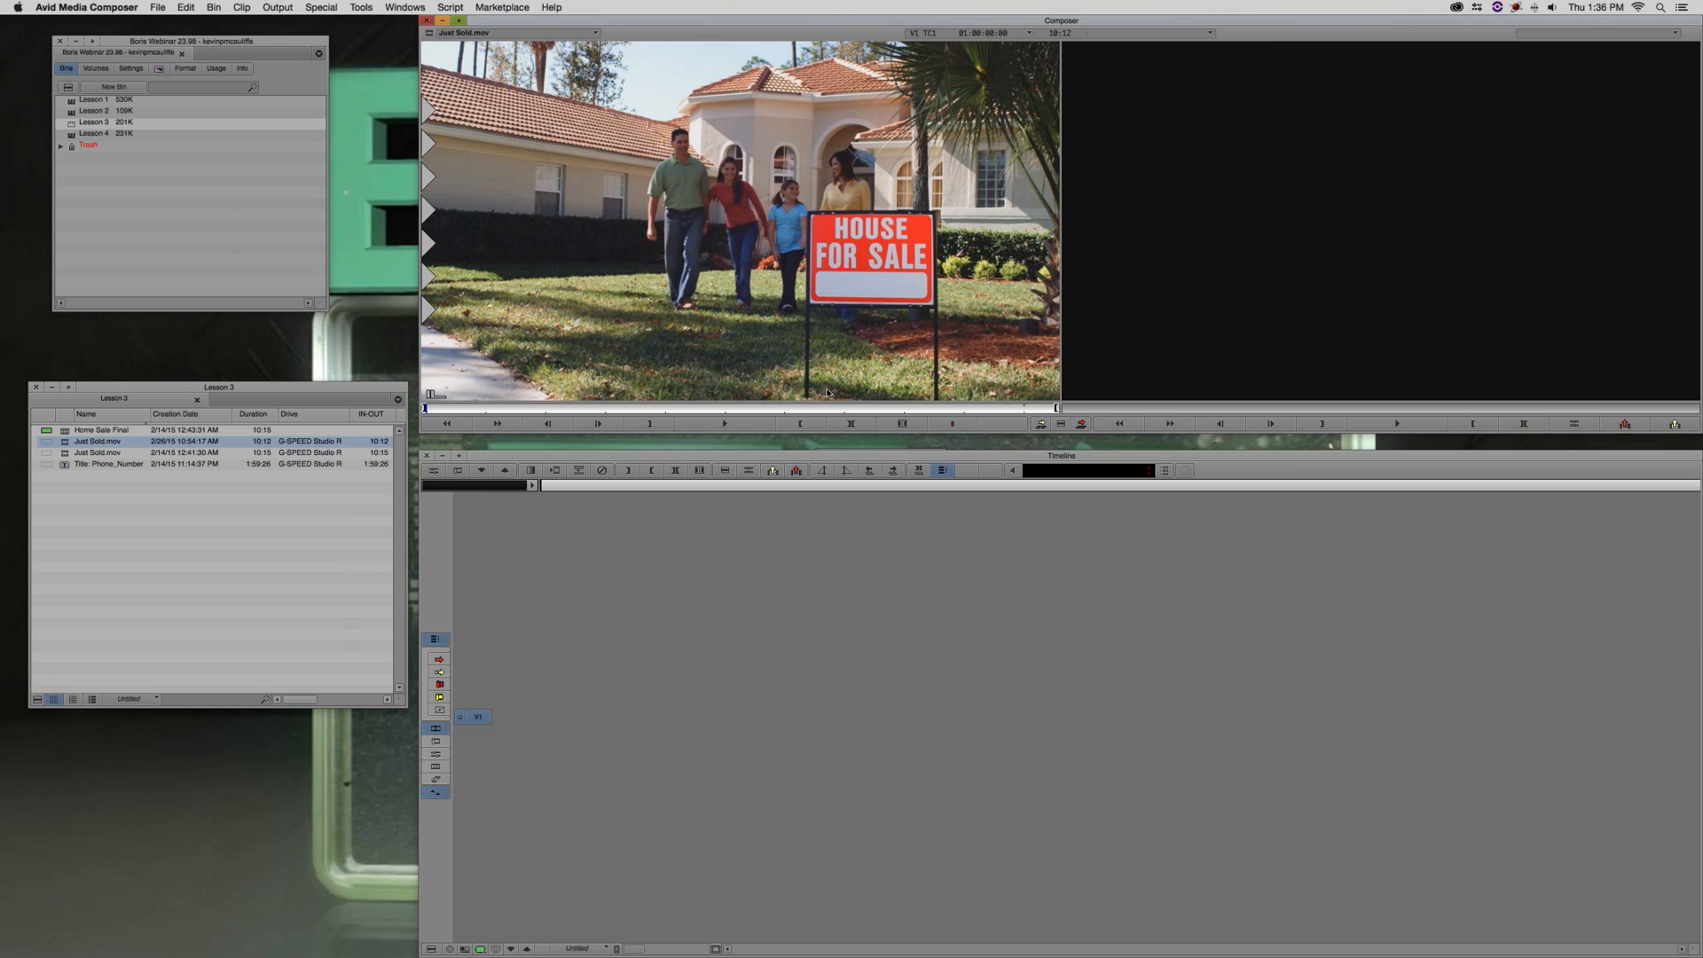
drag(735, 409, 618, 409)
drag(509, 416, 418, 452)
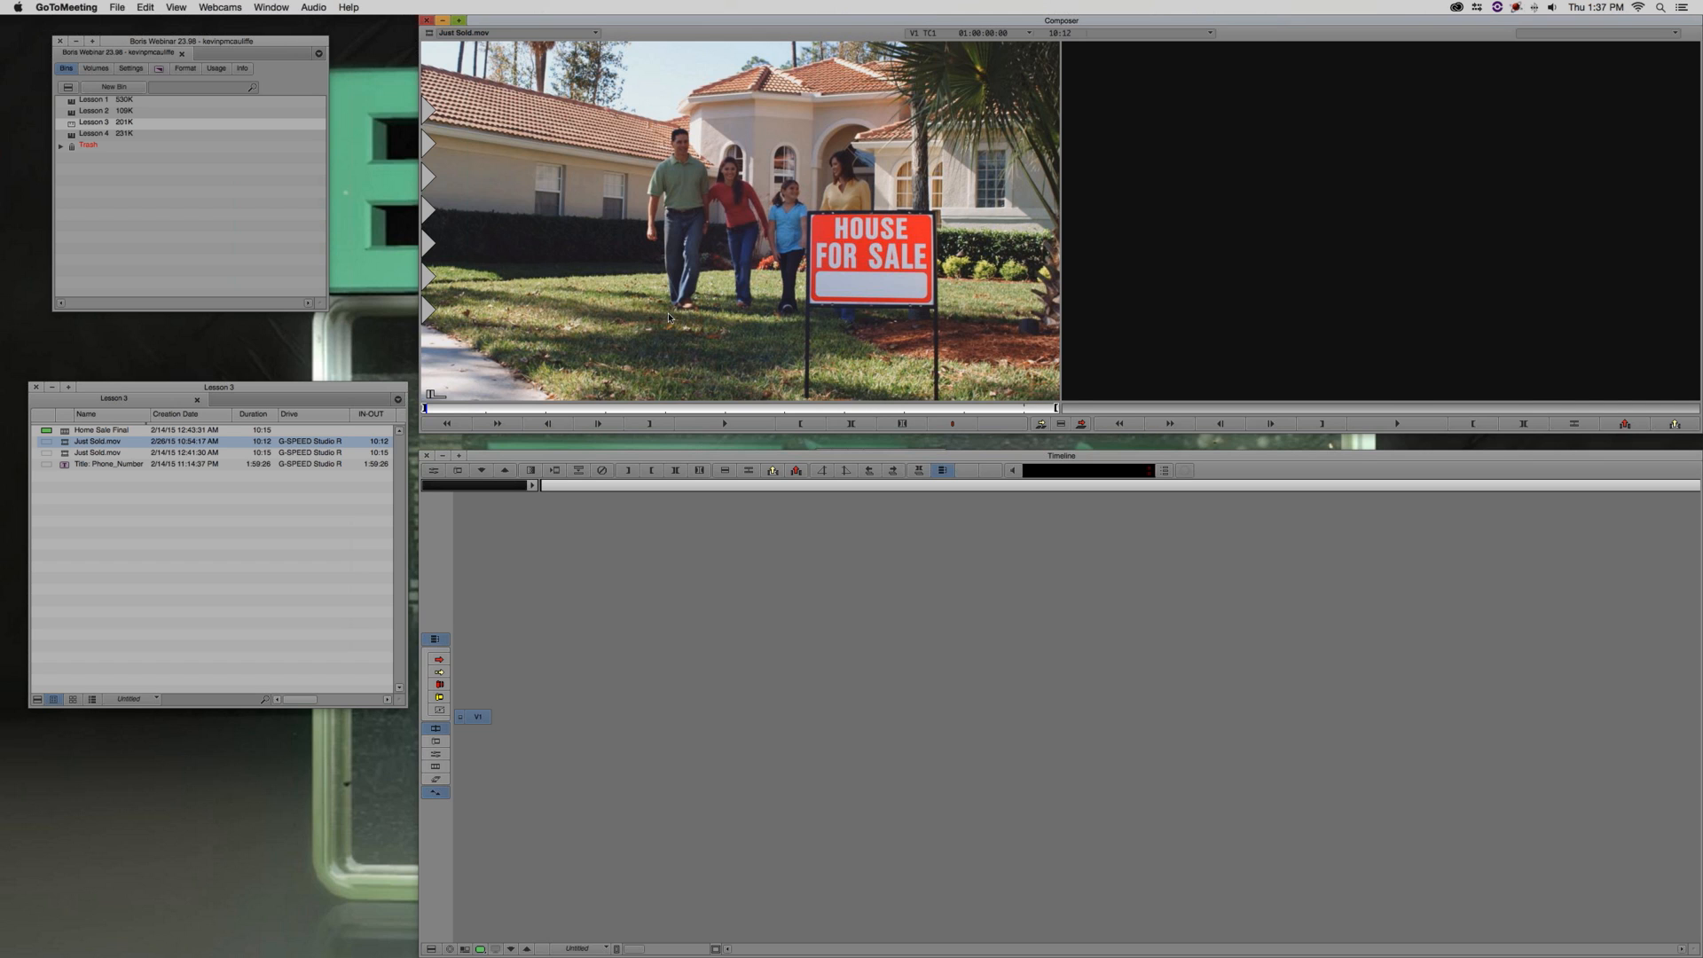
Switch to mocha Pro and create a new project from Just Sold Revised Final.mov, keeping frames 0 to 251 at 23.976 fps
key(super+Tab)
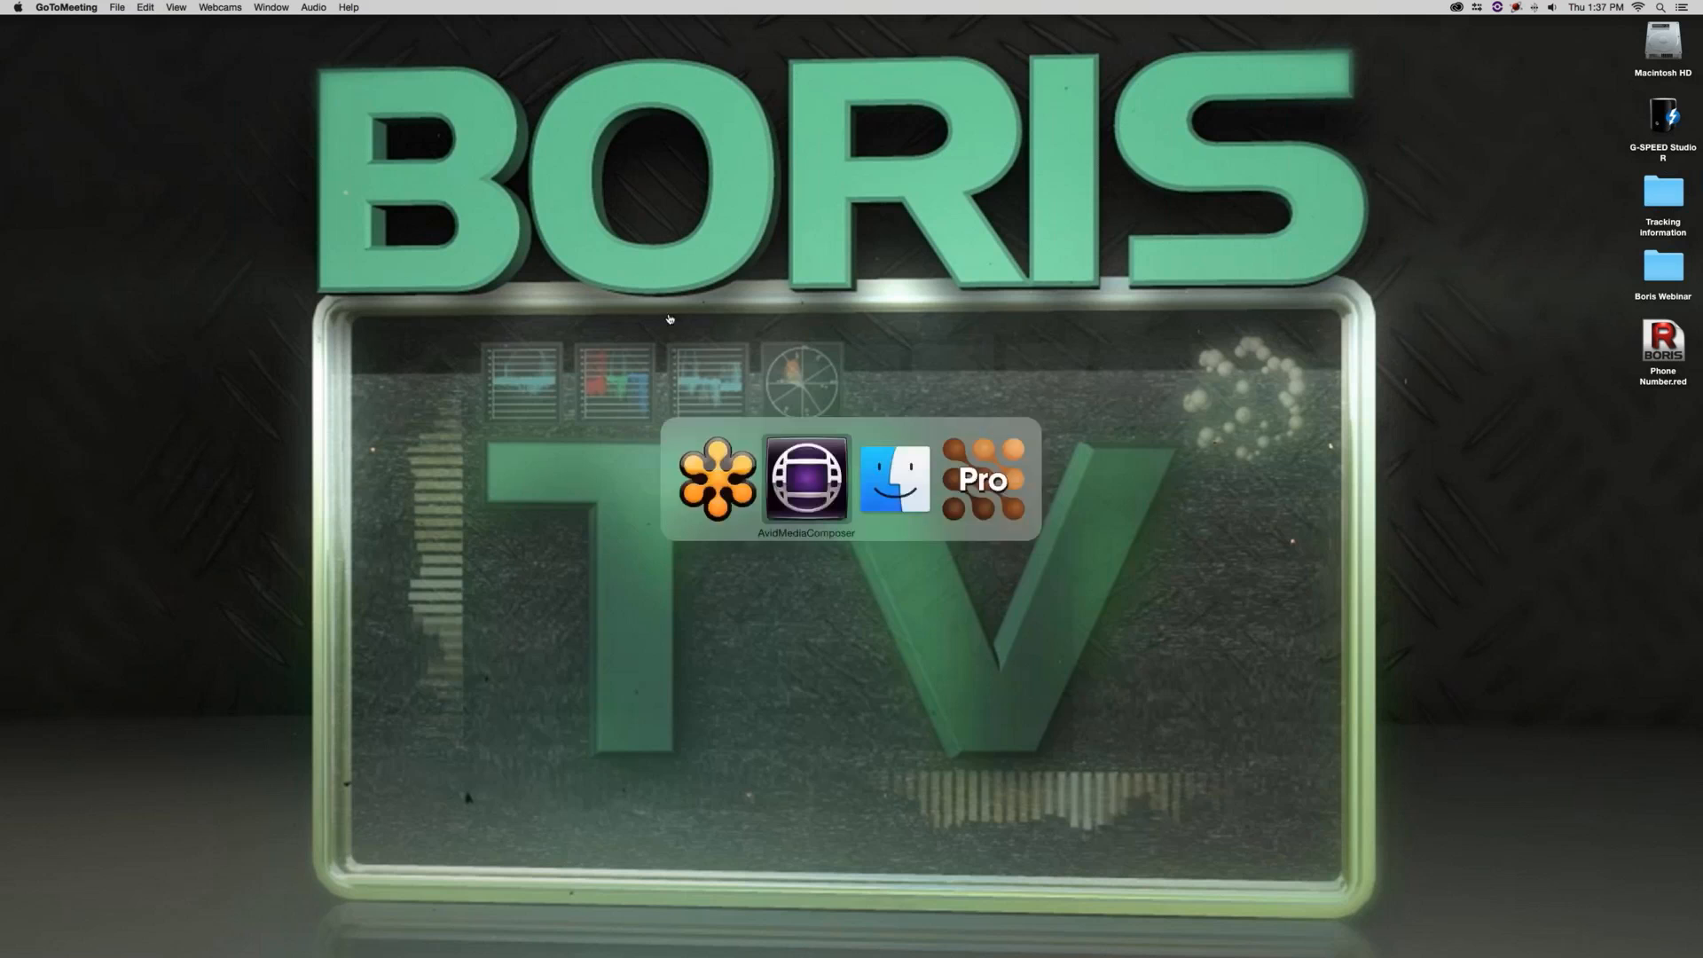
key(super+Tab)
key(super+Tab)
key(super+Tab)
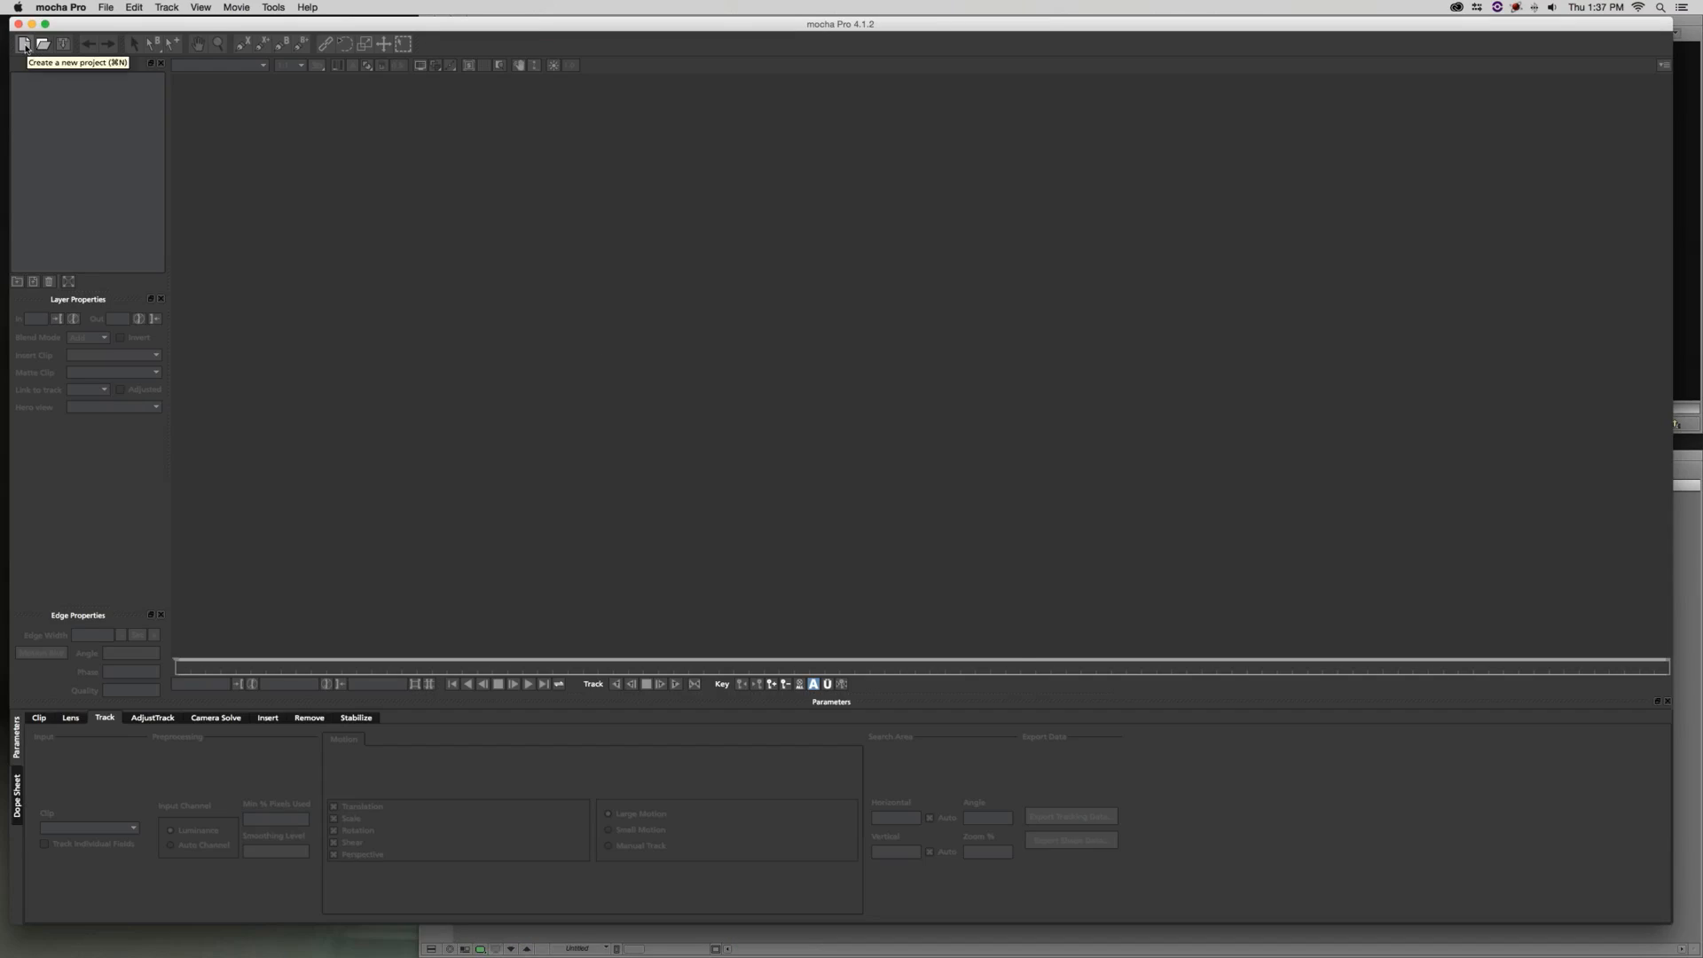
click(24, 45)
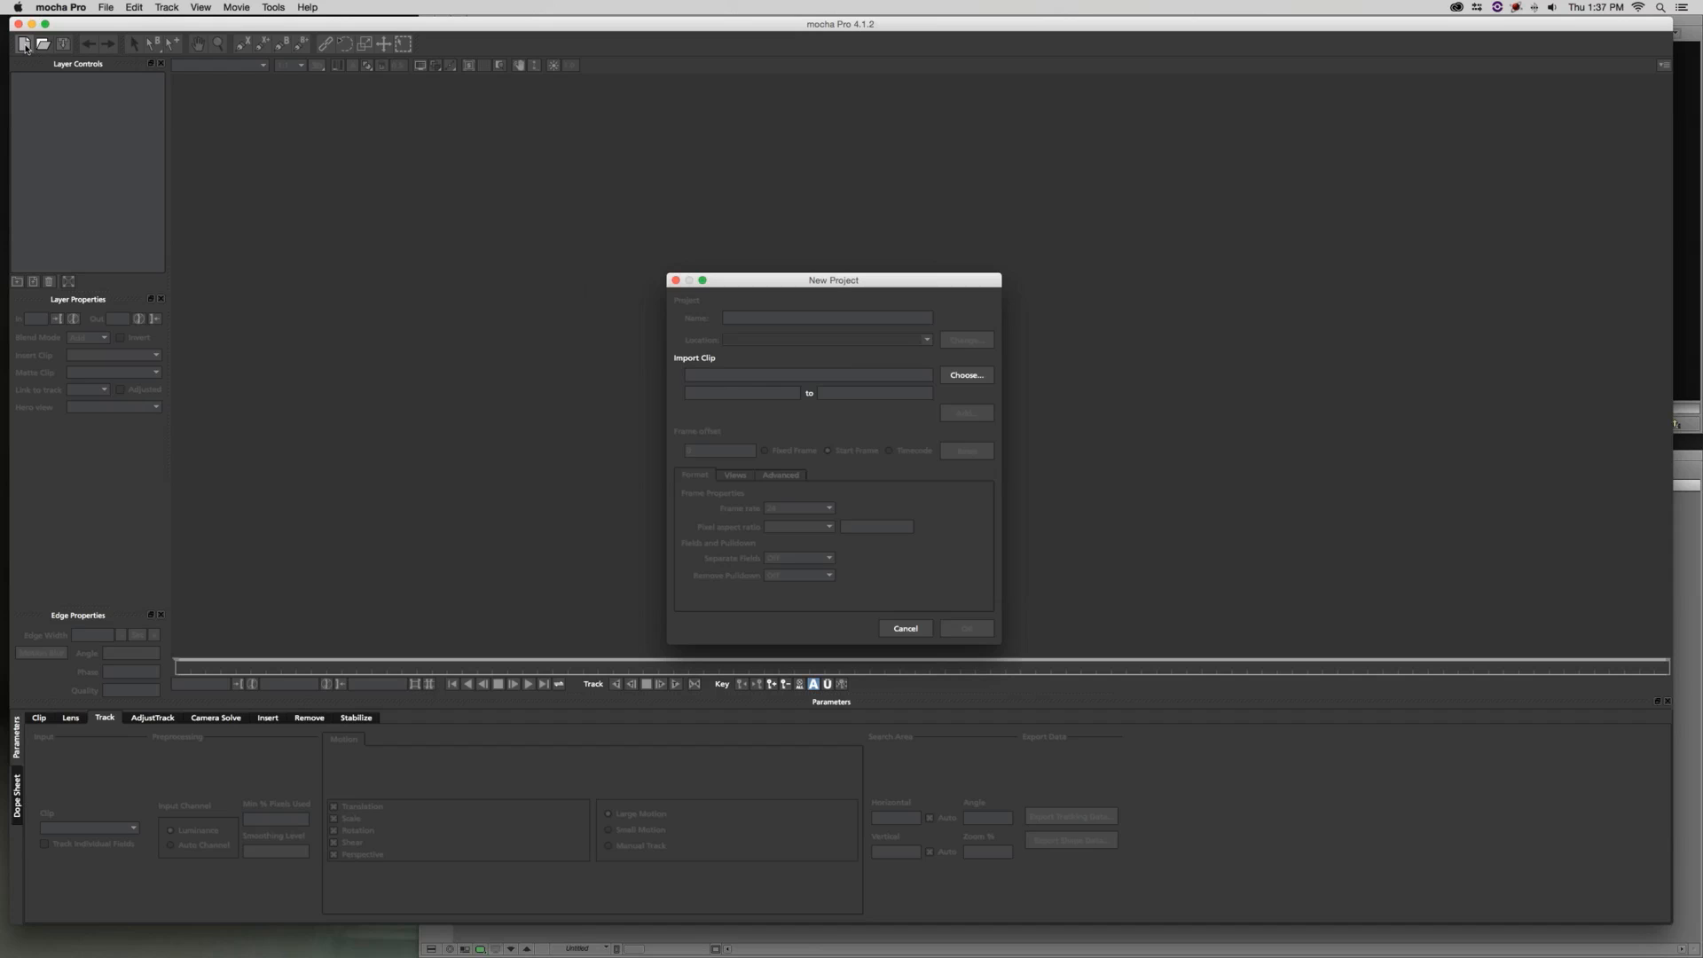
click(965, 375)
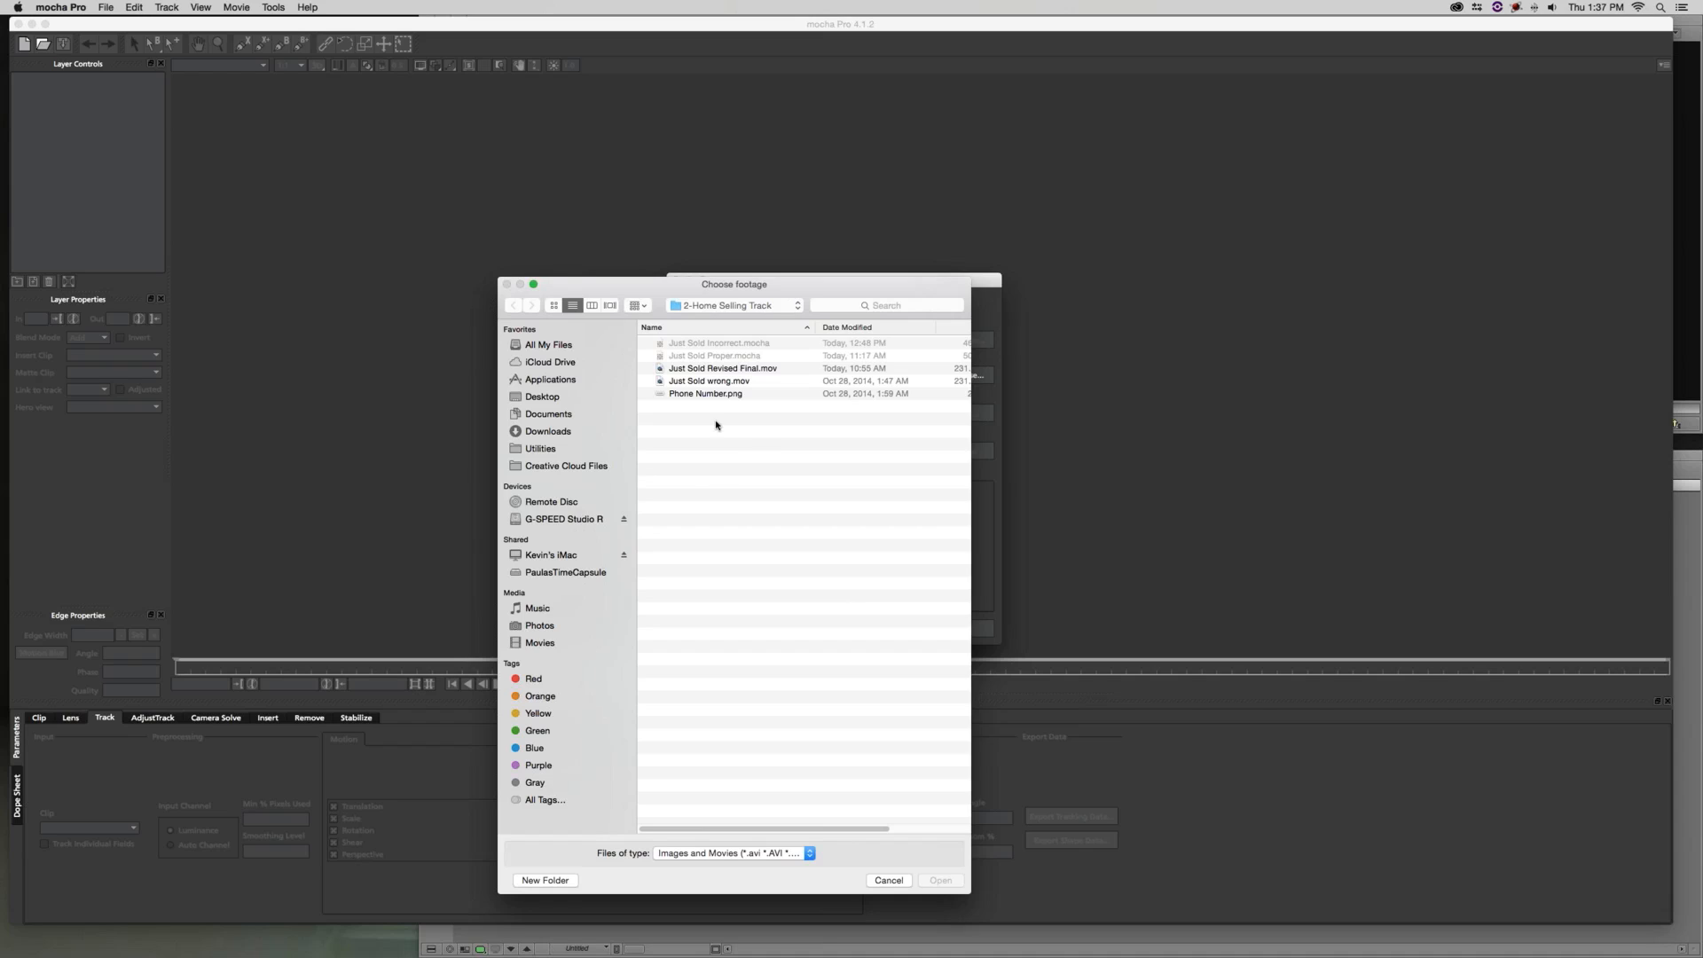
click(706, 372)
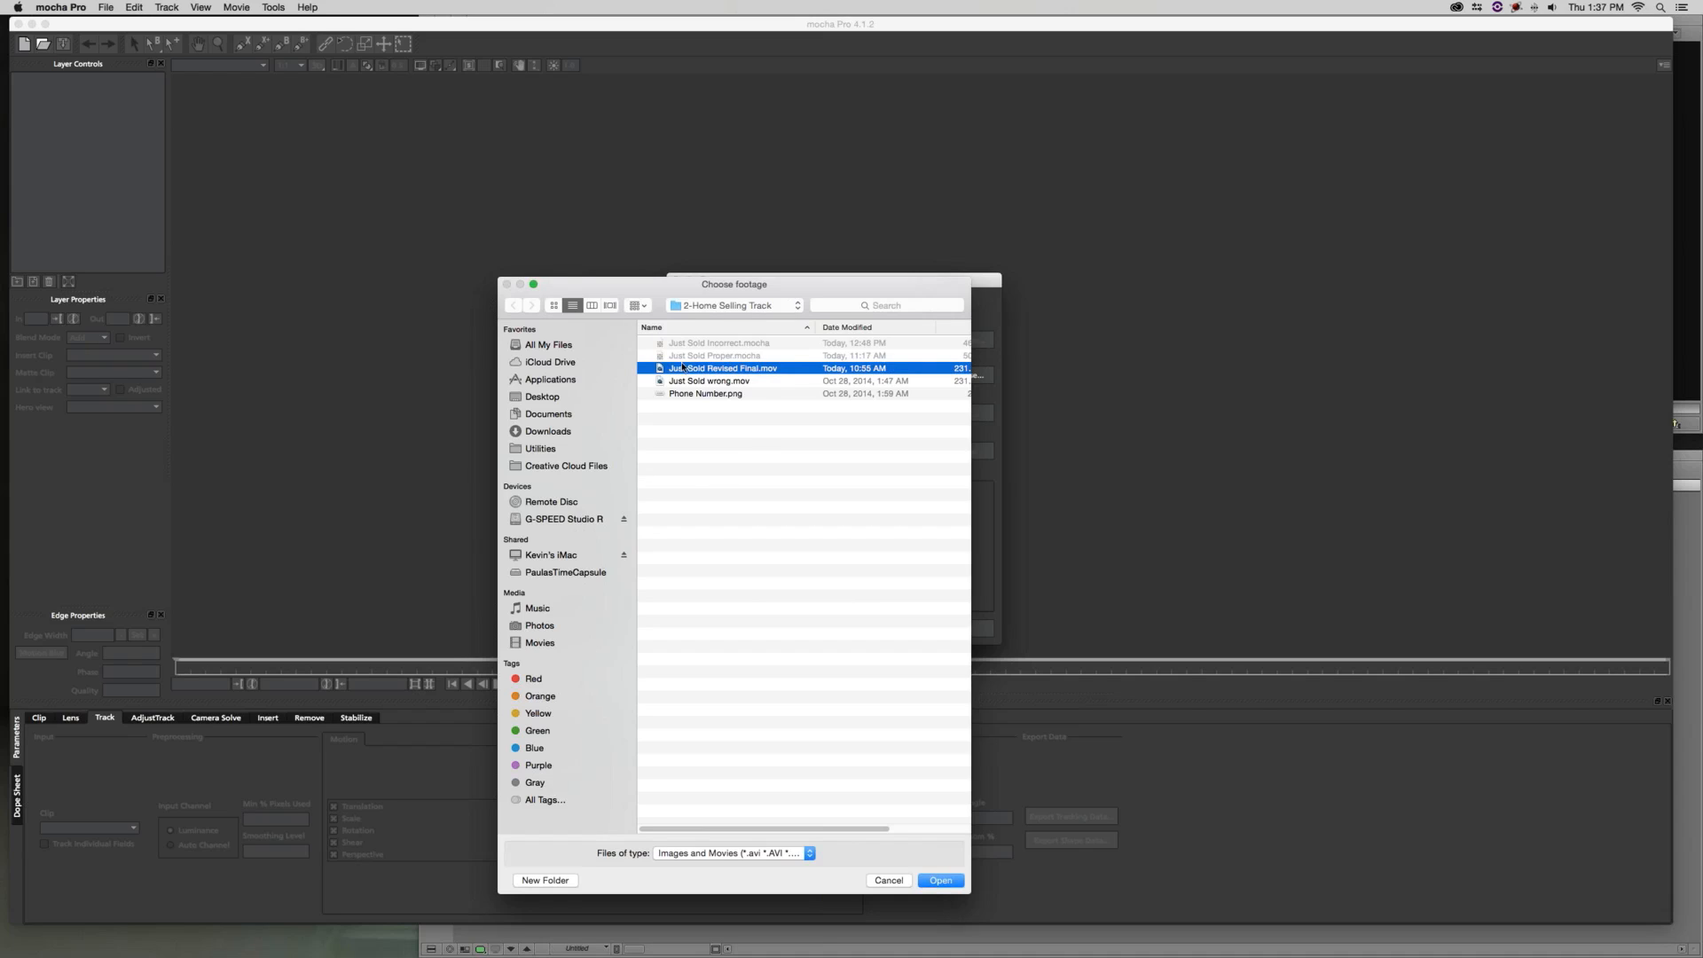
click(941, 880)
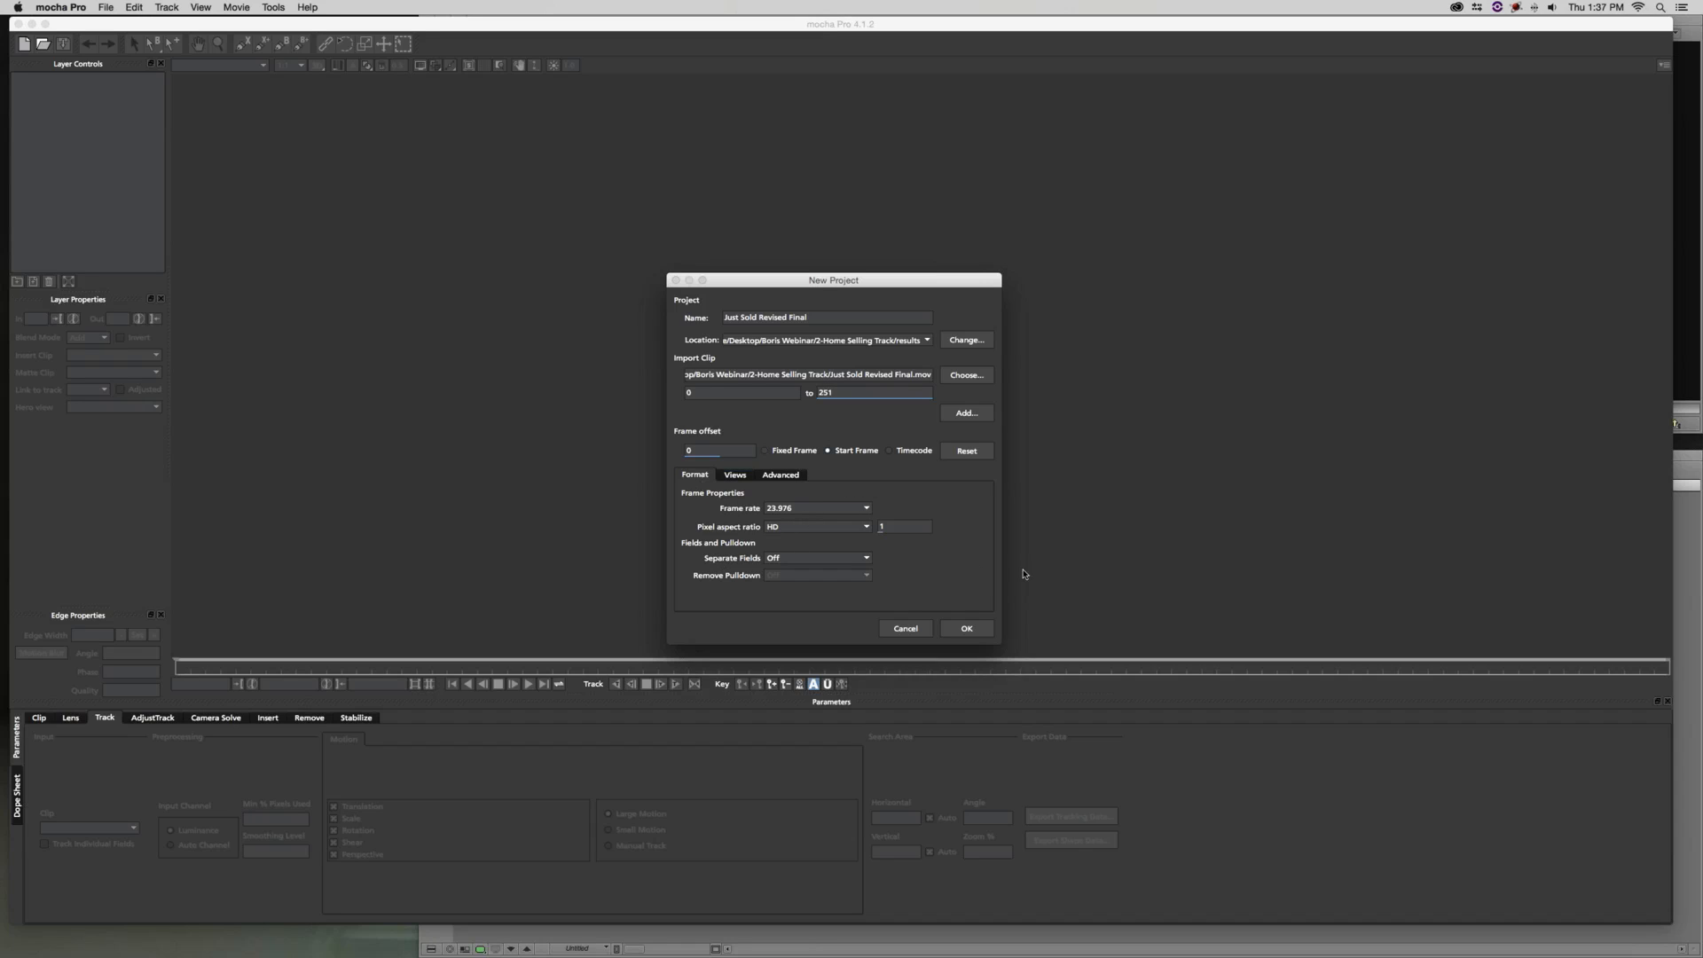
click(839, 600)
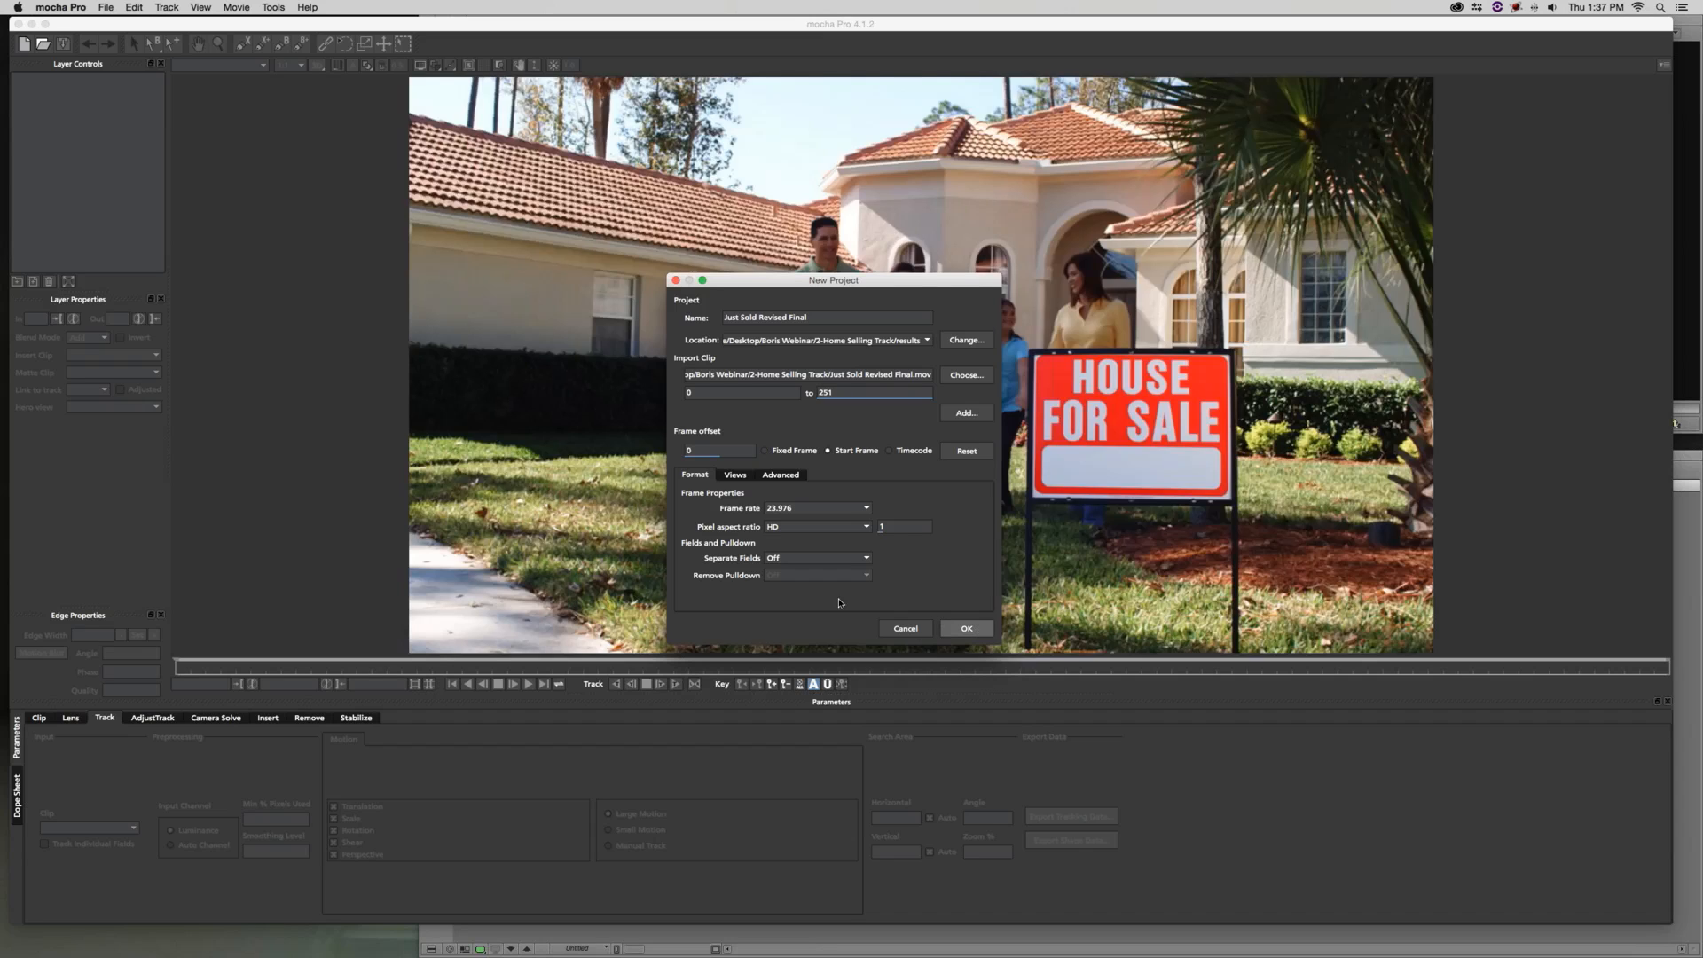
key(Return)
Scrub through the house-sale footage to study the sign's movement and return to frame 0
drag(212, 668, 1301, 732)
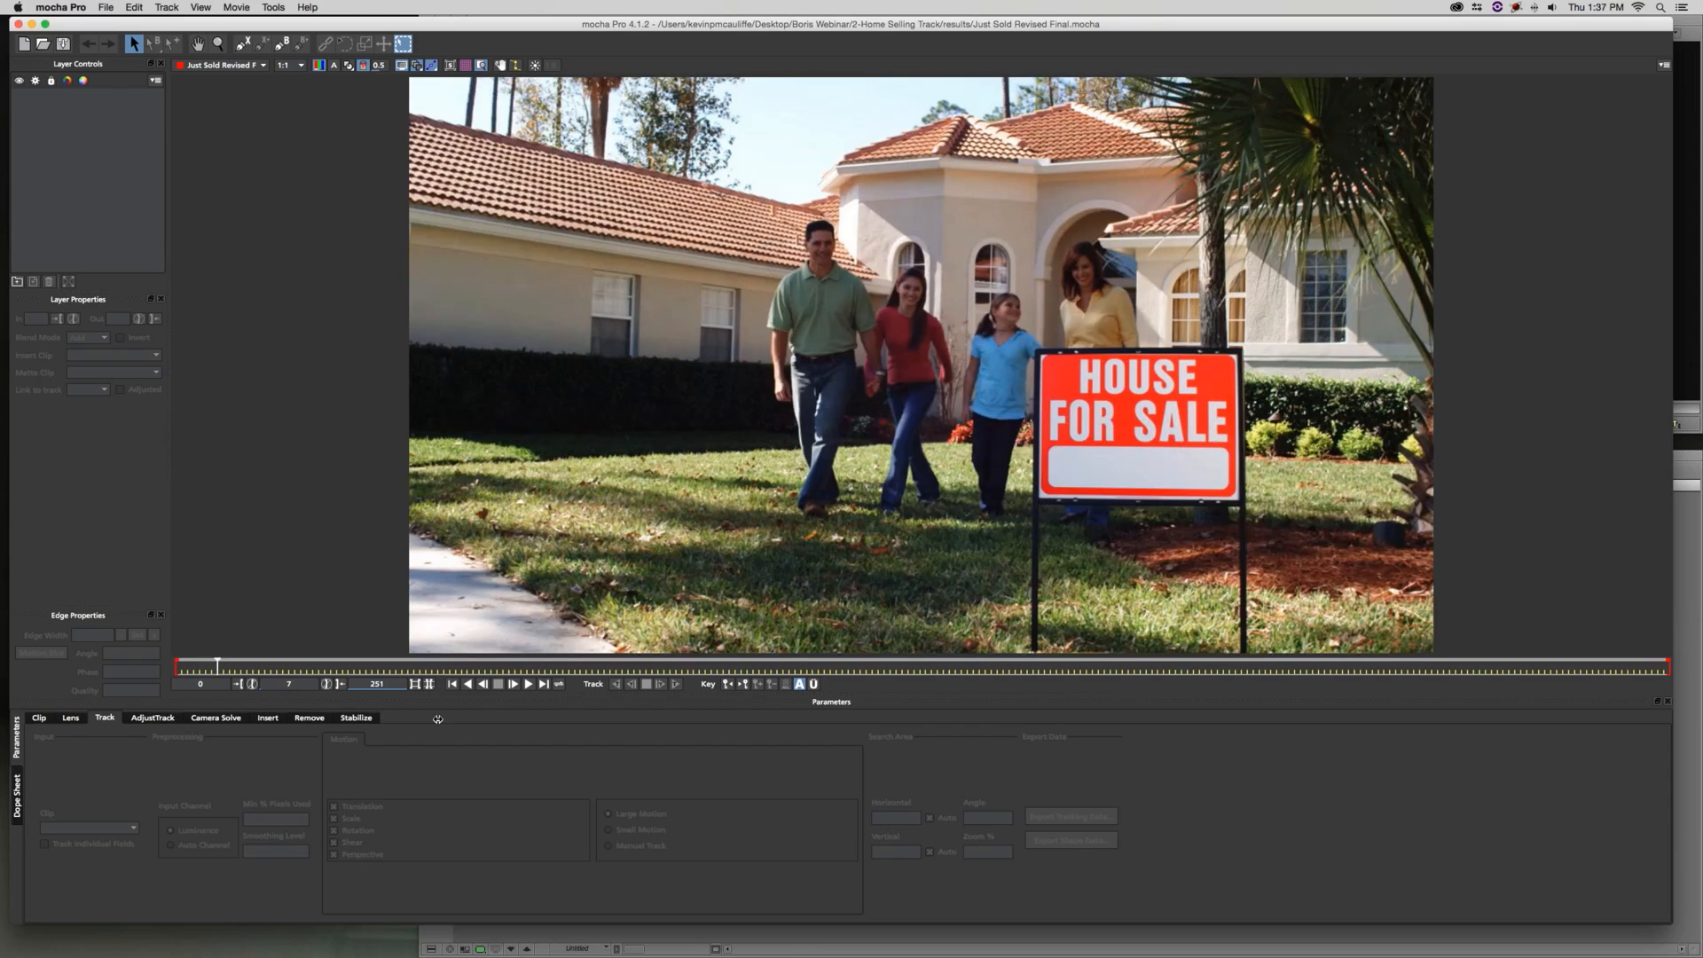
drag(250, 721, 442, 760)
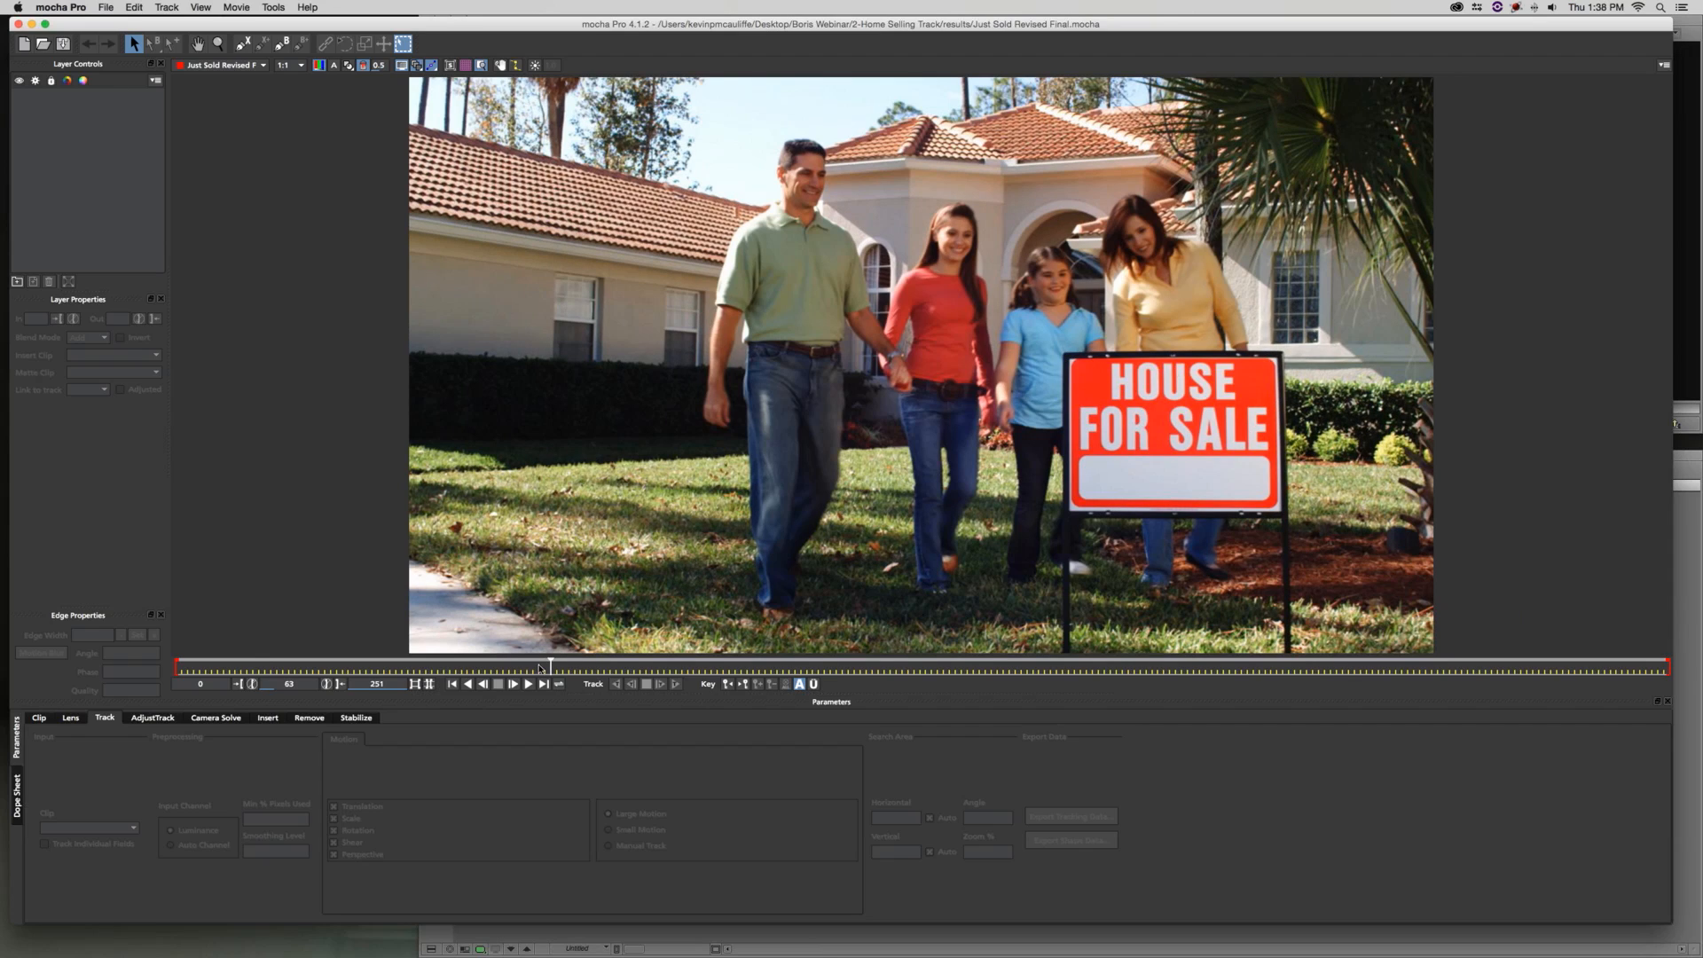
drag(551, 672, 165, 670)
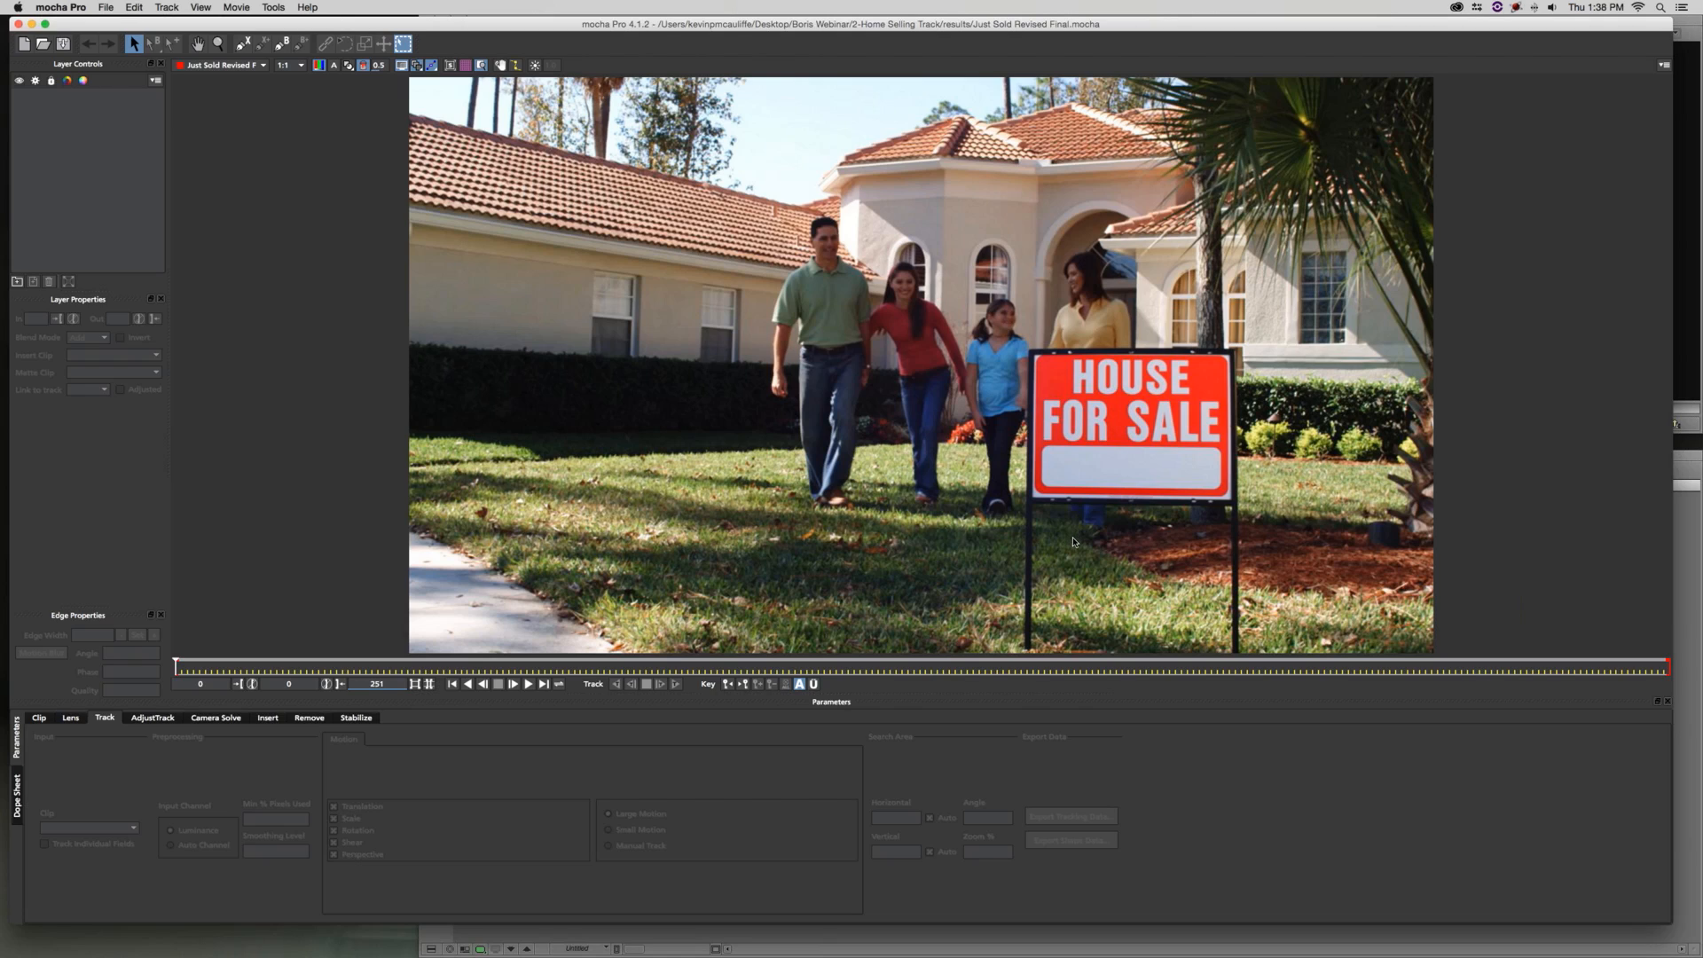
Draw a closed four-point X-spline around the corners of the House For Sale sign at frame 0
key(z)
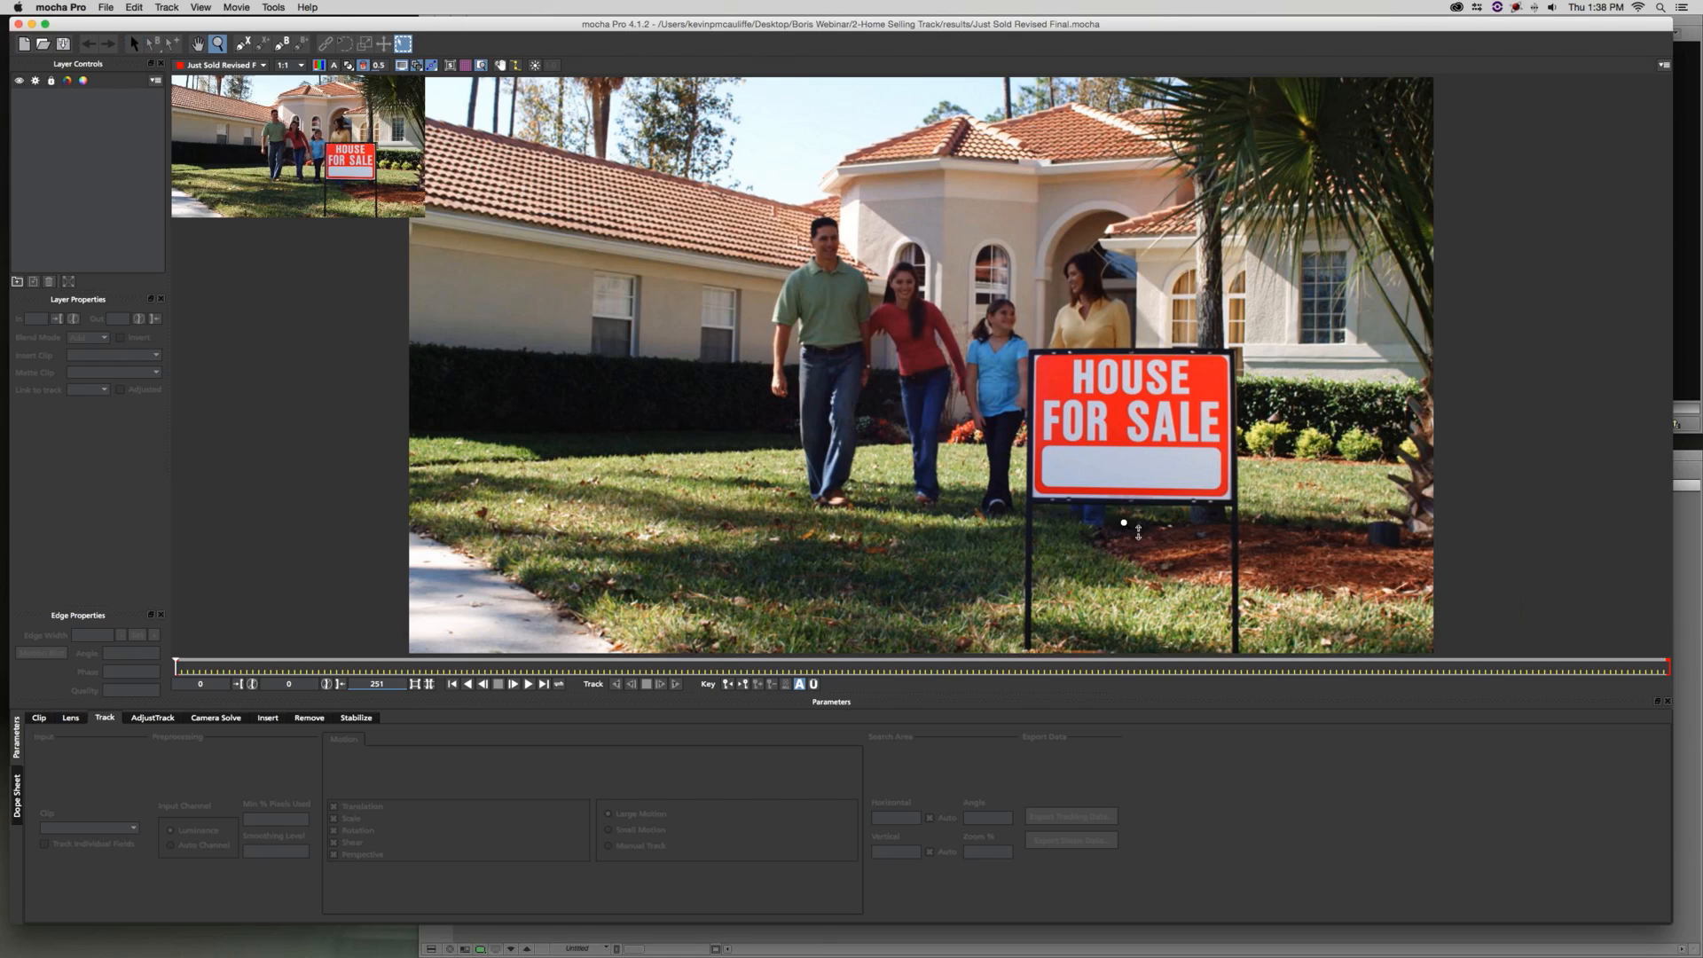
scroll(1146, 529, up, 1)
scroll(1141, 490, down, 3)
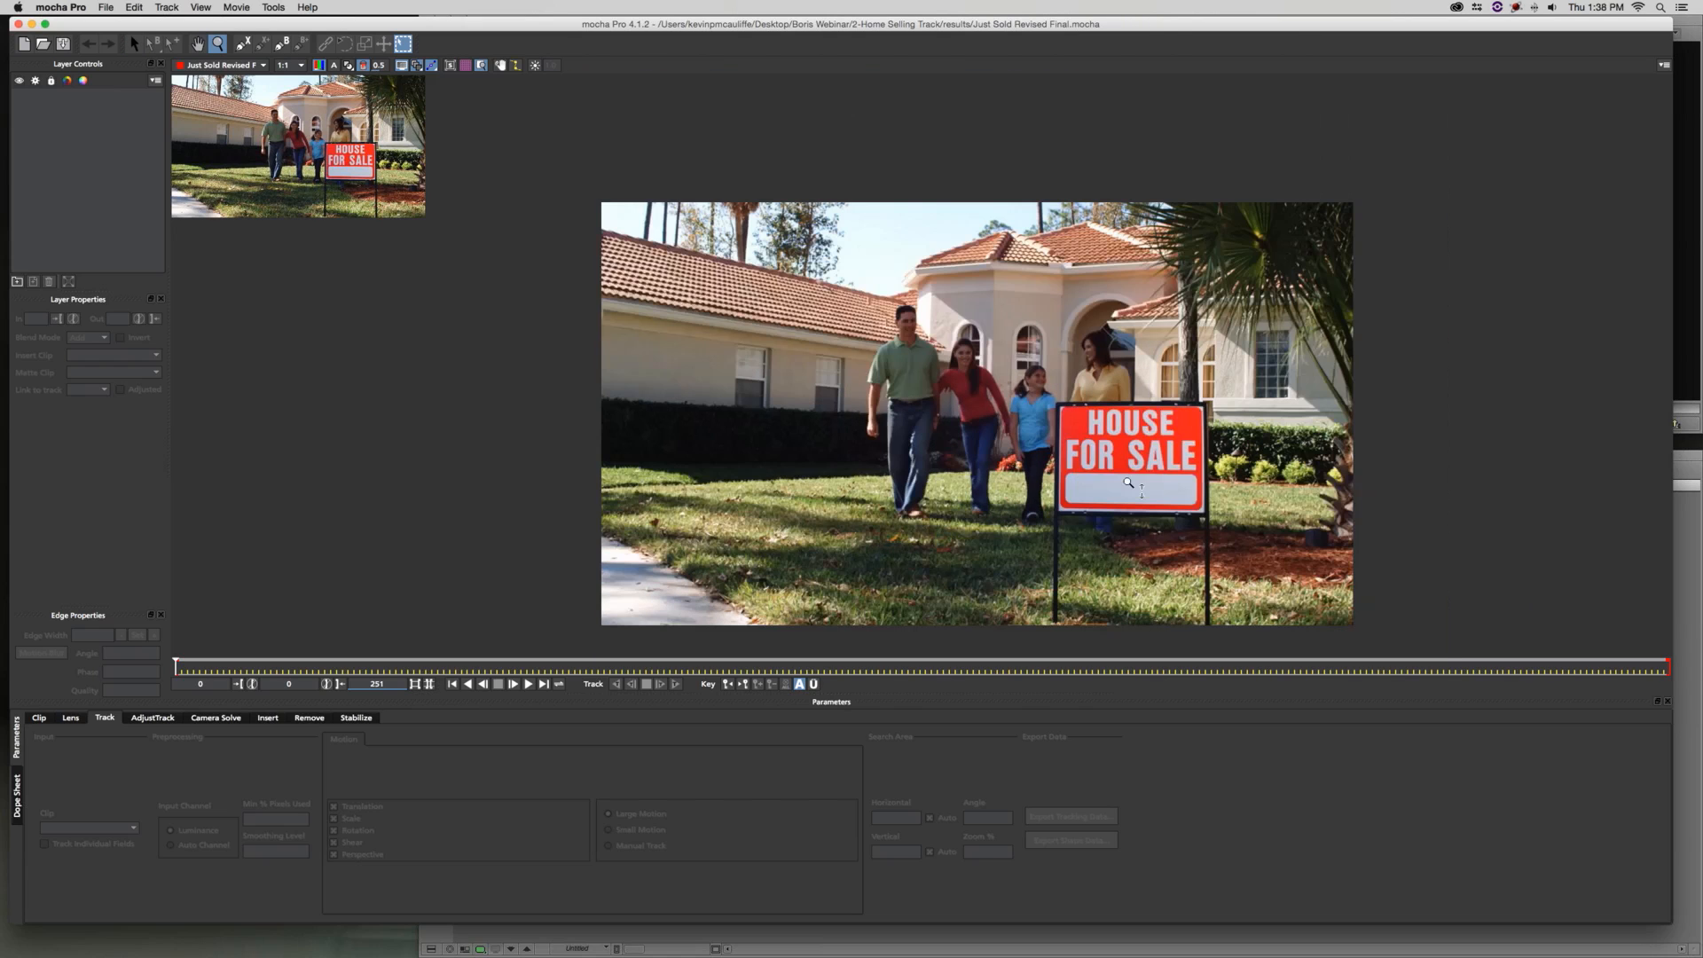
scroll(1128, 482, up, 5)
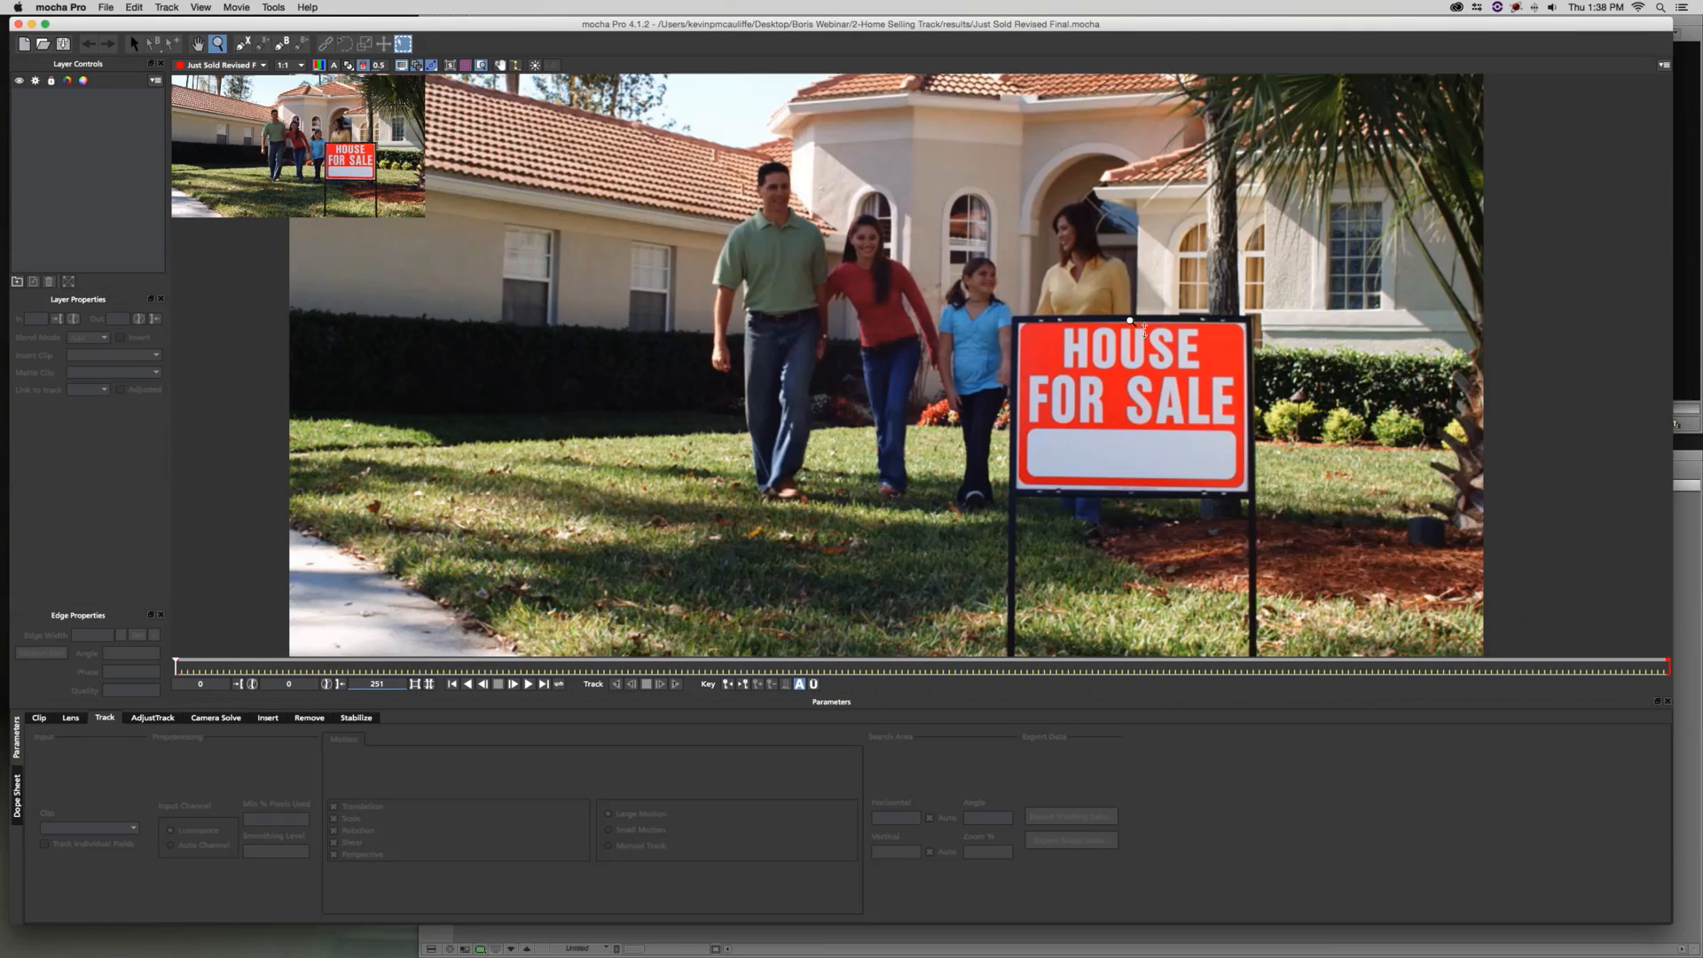
scroll(1128, 482, down, 2)
scroll(1122, 496, up, 1)
key(x)
drag(1005, 379, 925, 414)
key(z)
key(x)
key(z)
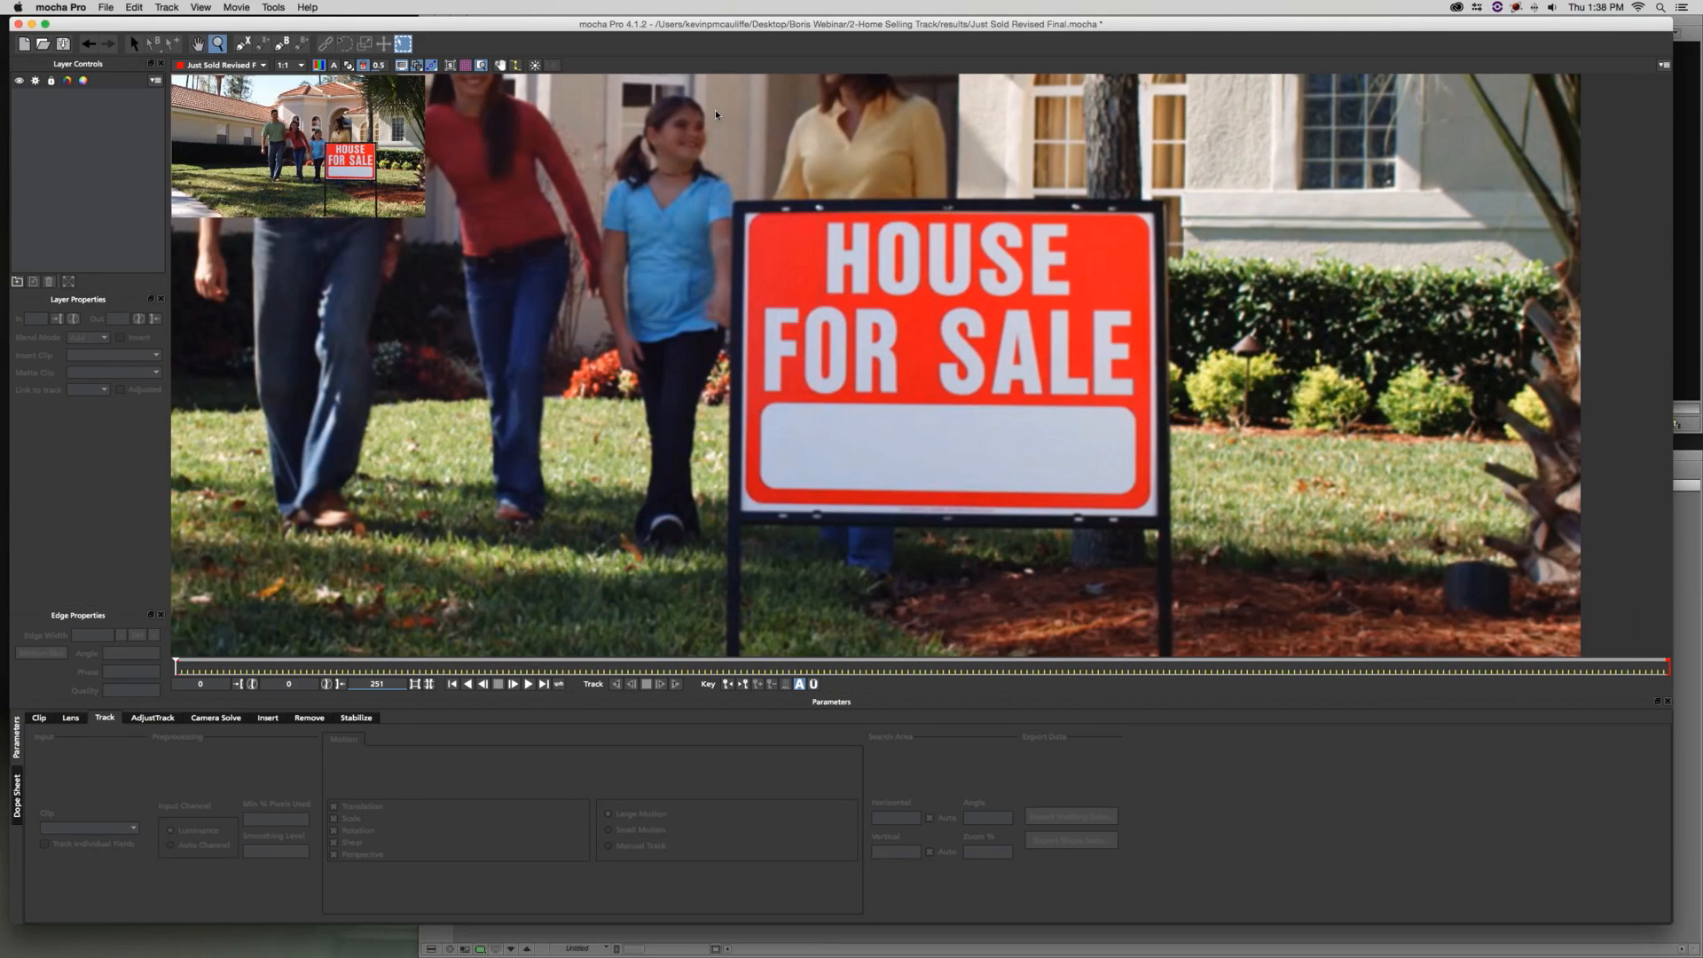
drag(716, 114, 780, 215)
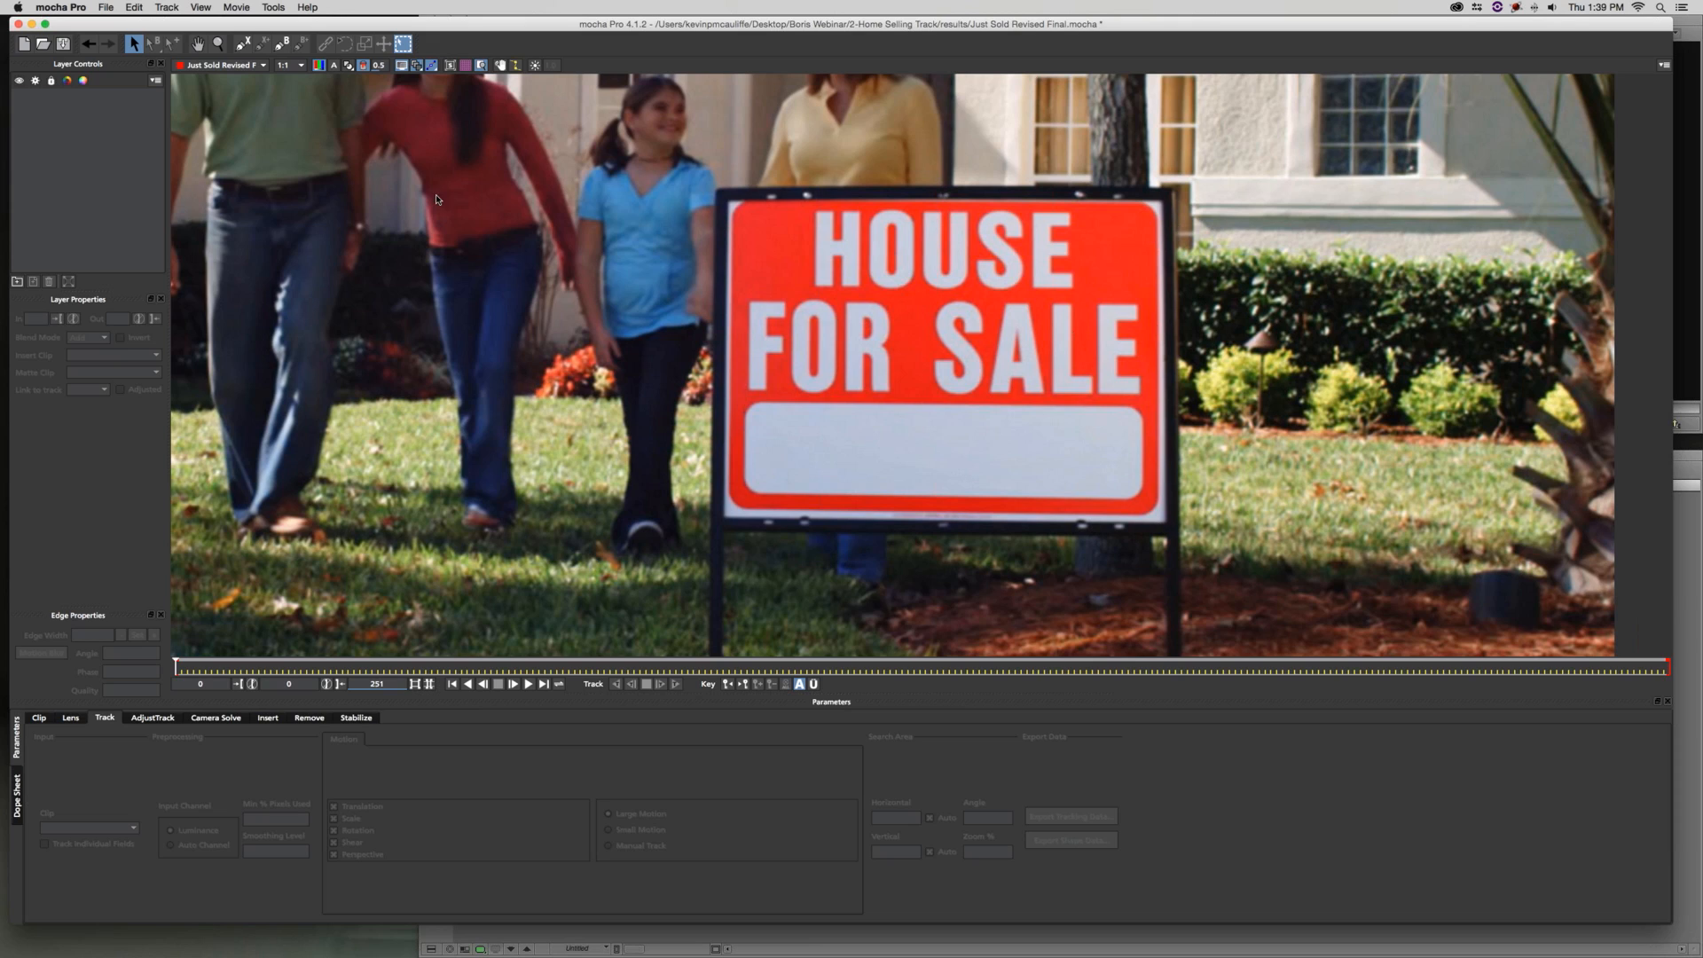
click(243, 43)
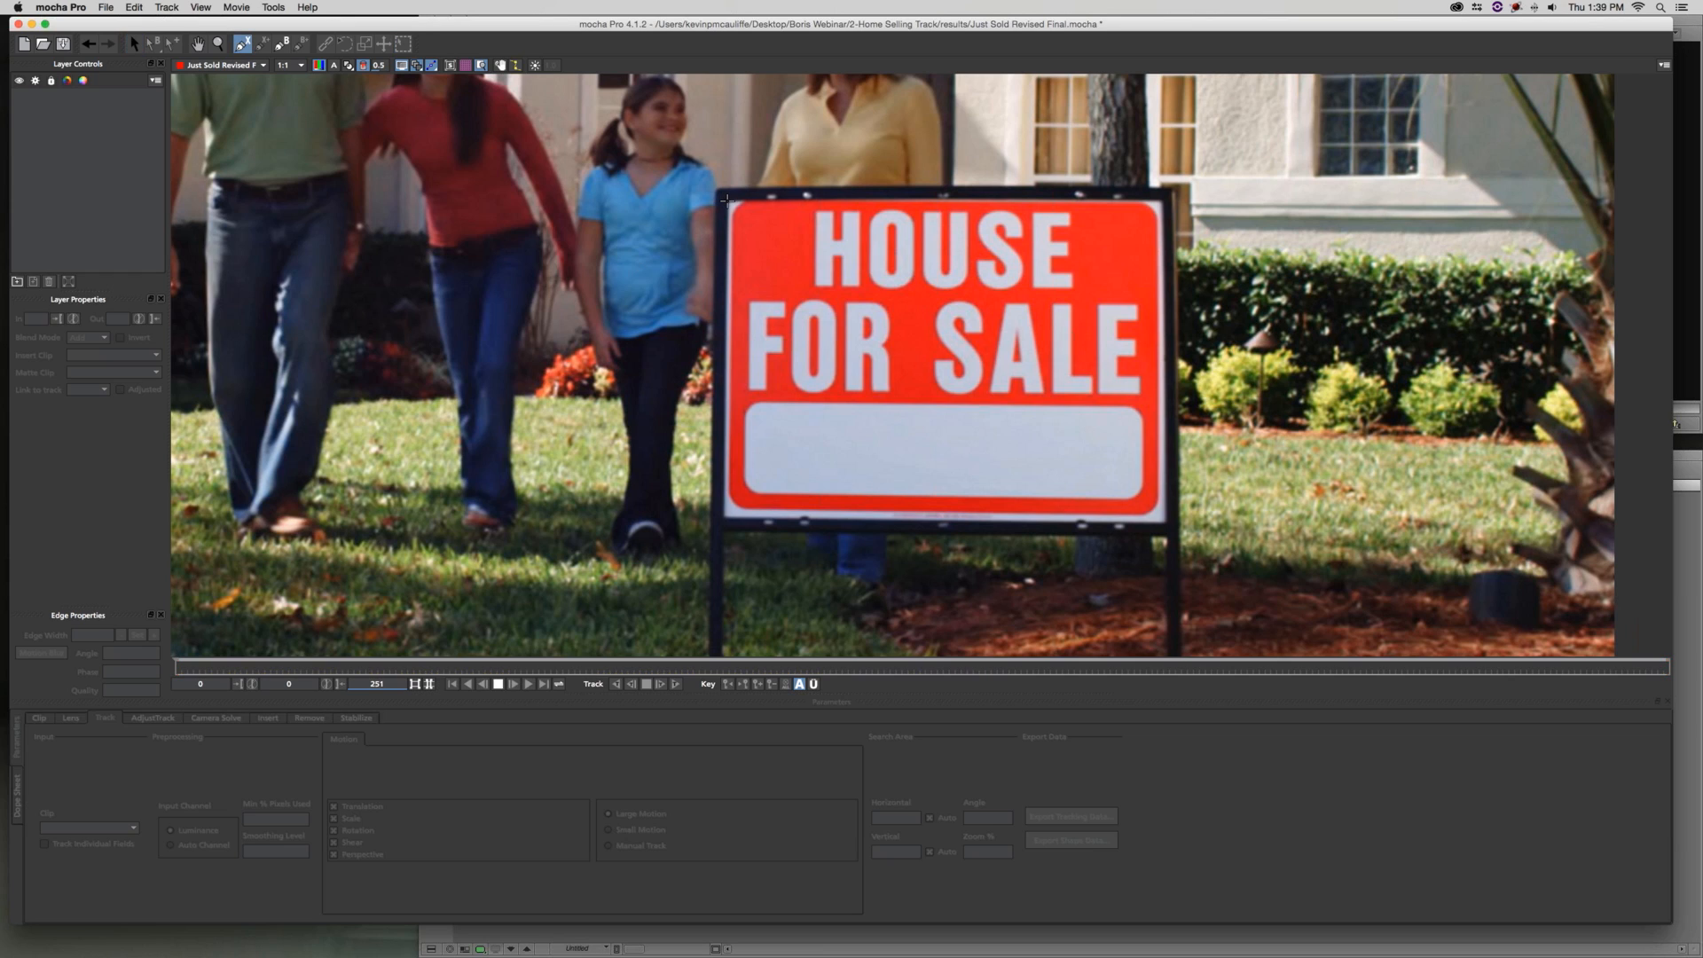
click(726, 201)
click(723, 518)
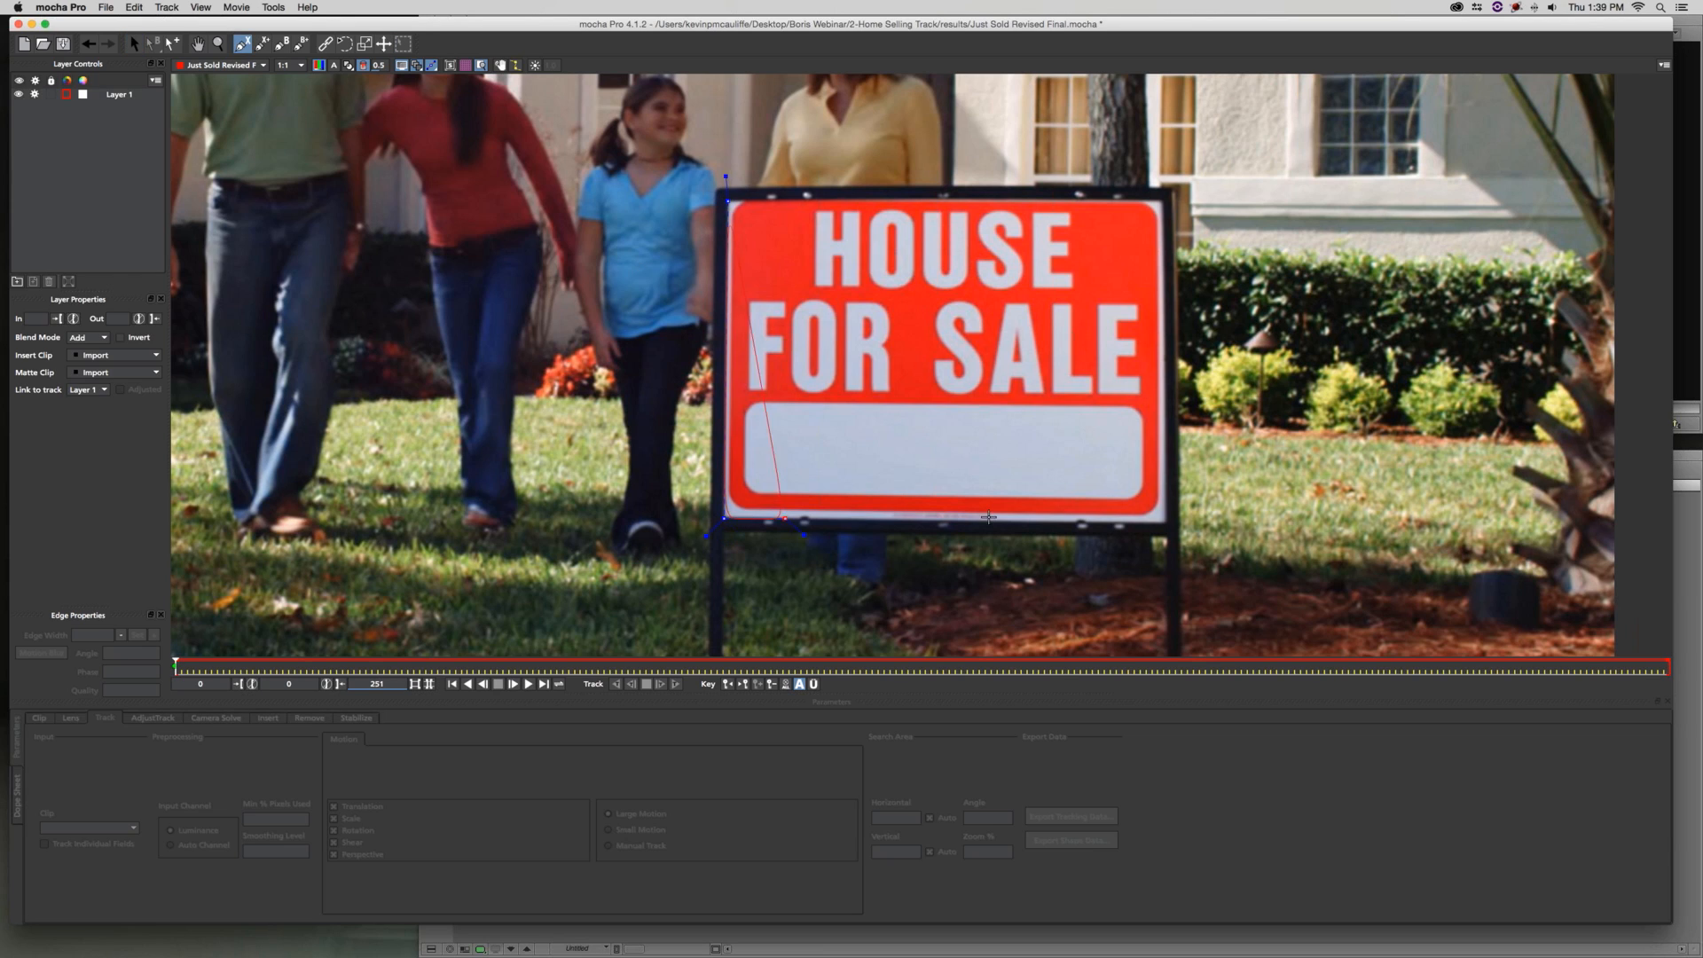
click(1165, 522)
click(1166, 204)
click(726, 200)
Sharpen the spline's corners and fine-tune its points against the inner corners of the sign's frame
drag(726, 200, 708, 193)
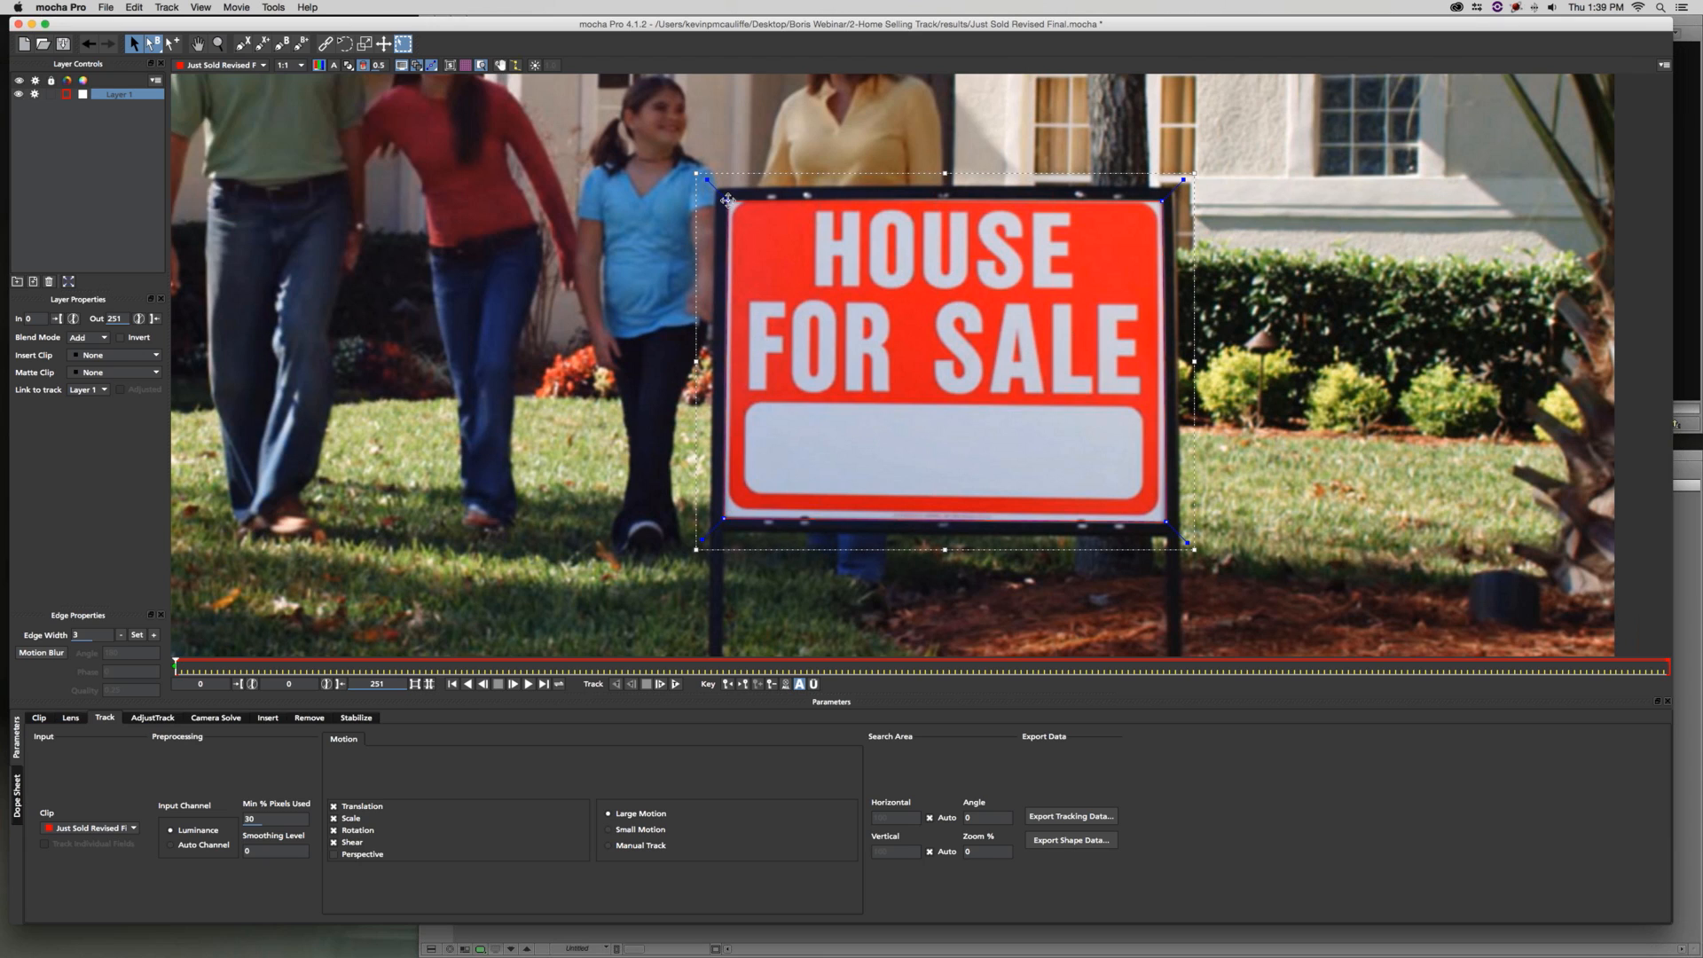
click(729, 203)
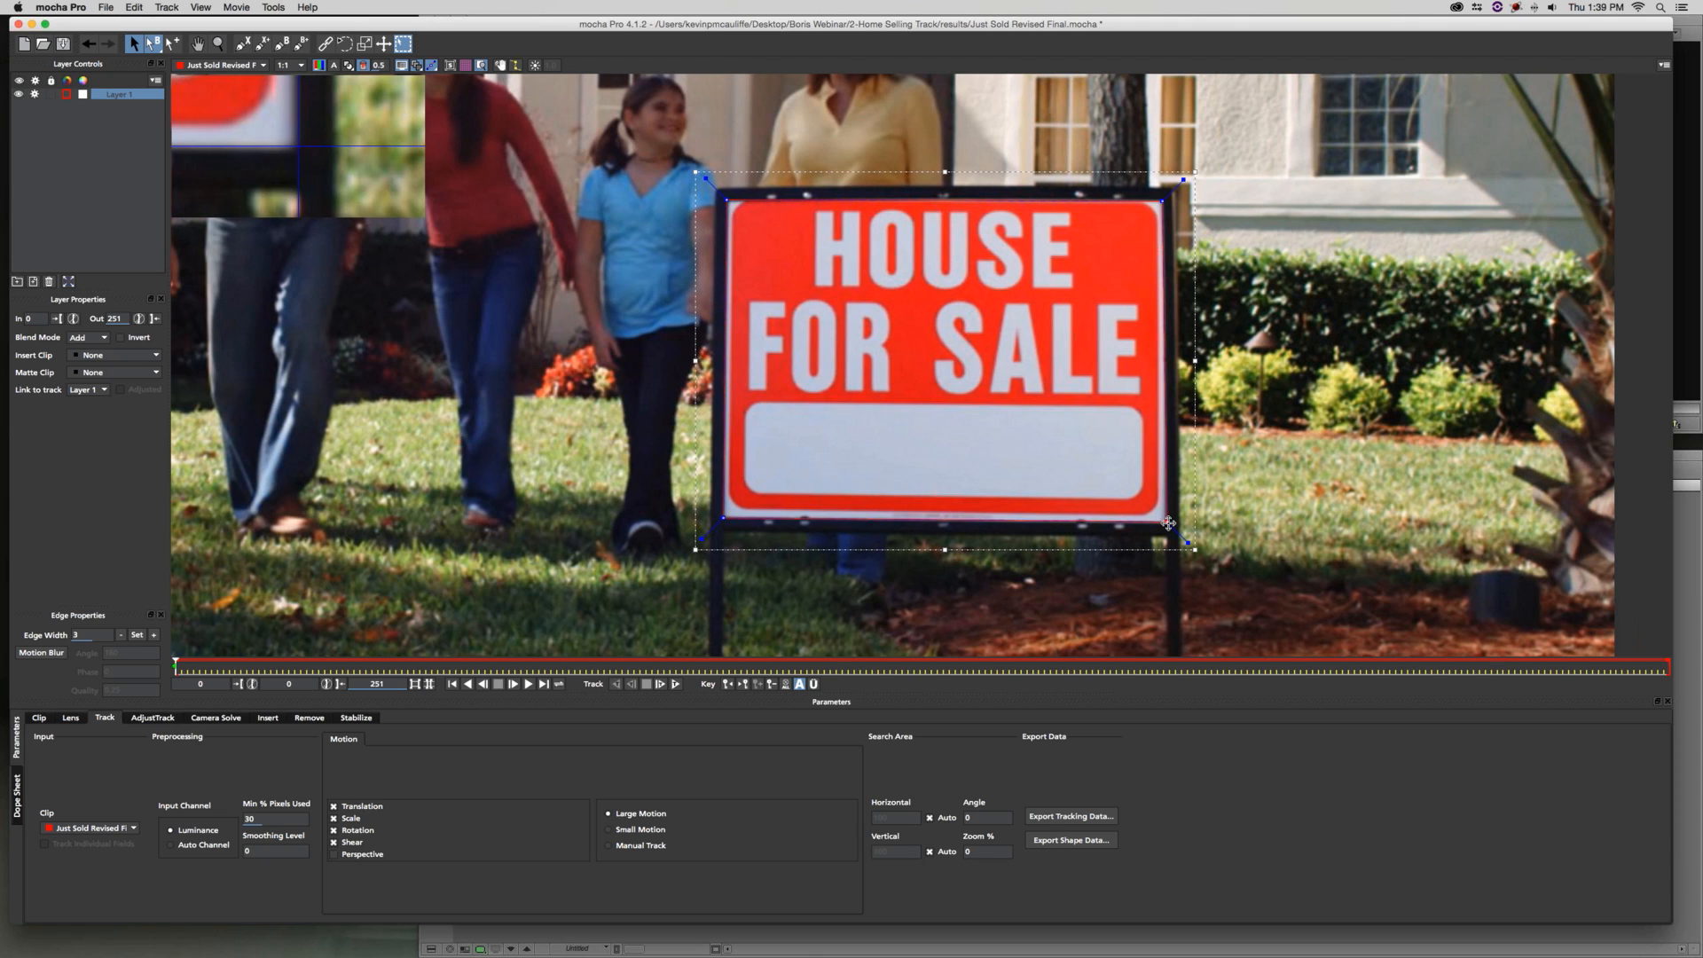
drag(1168, 523, 1169, 525)
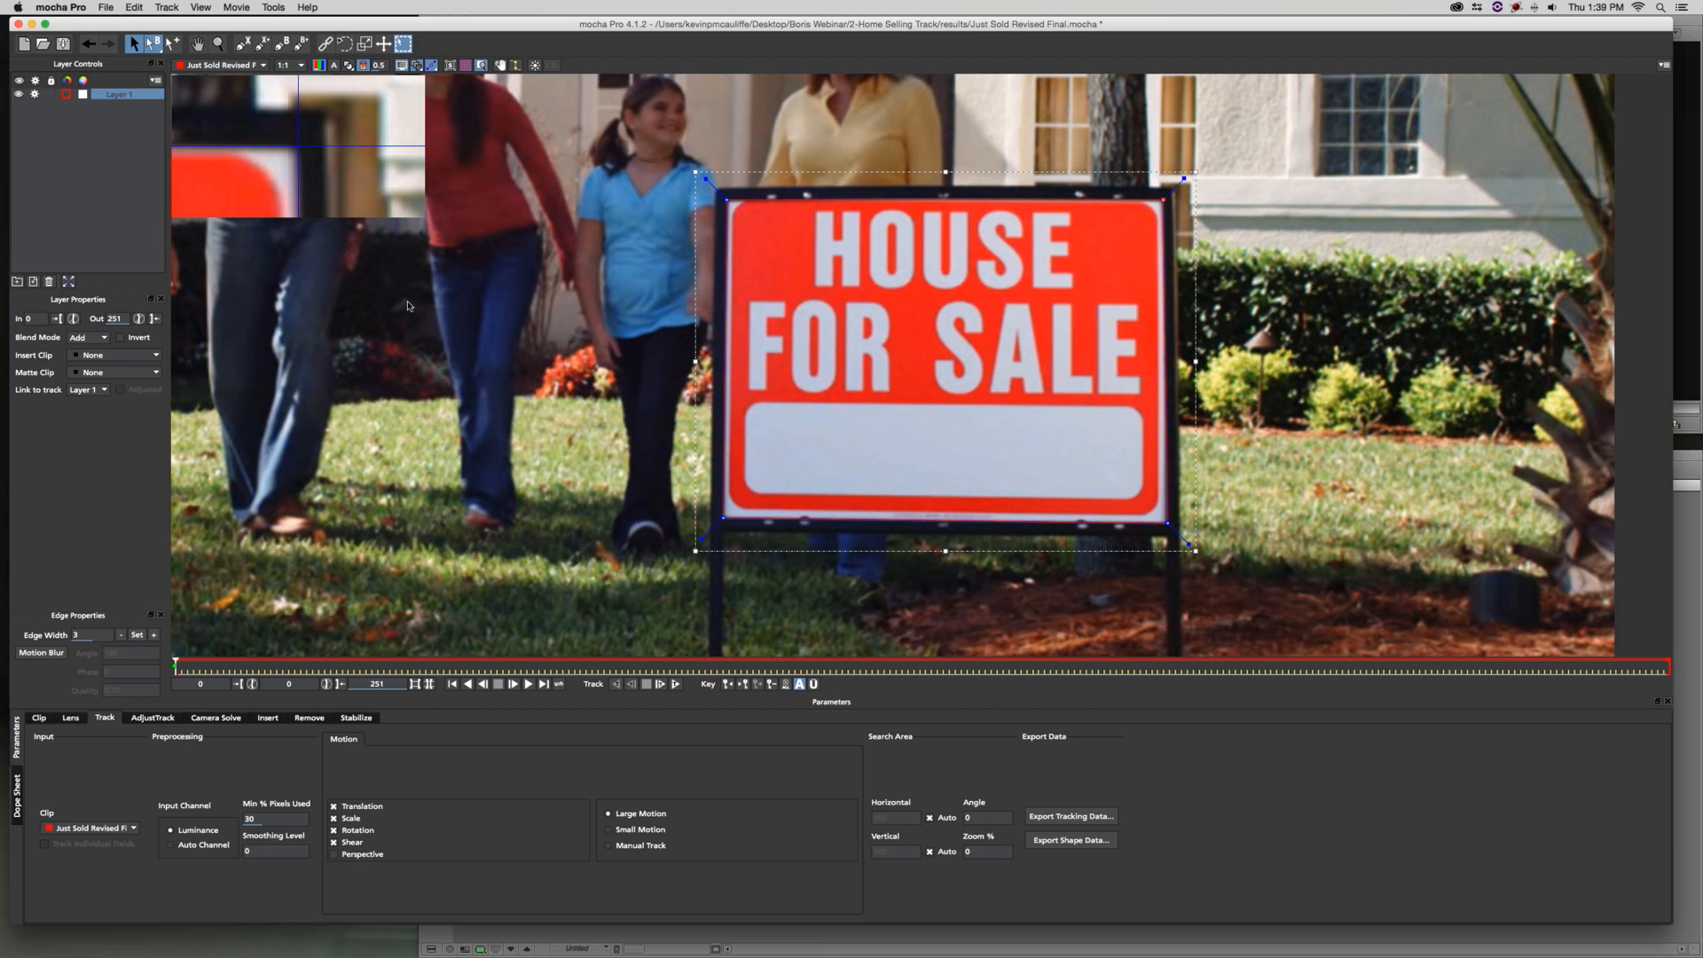
Add Perspective to the sign layer's tracked motion and set the minimum percentage of pixels used to 90
key(z)
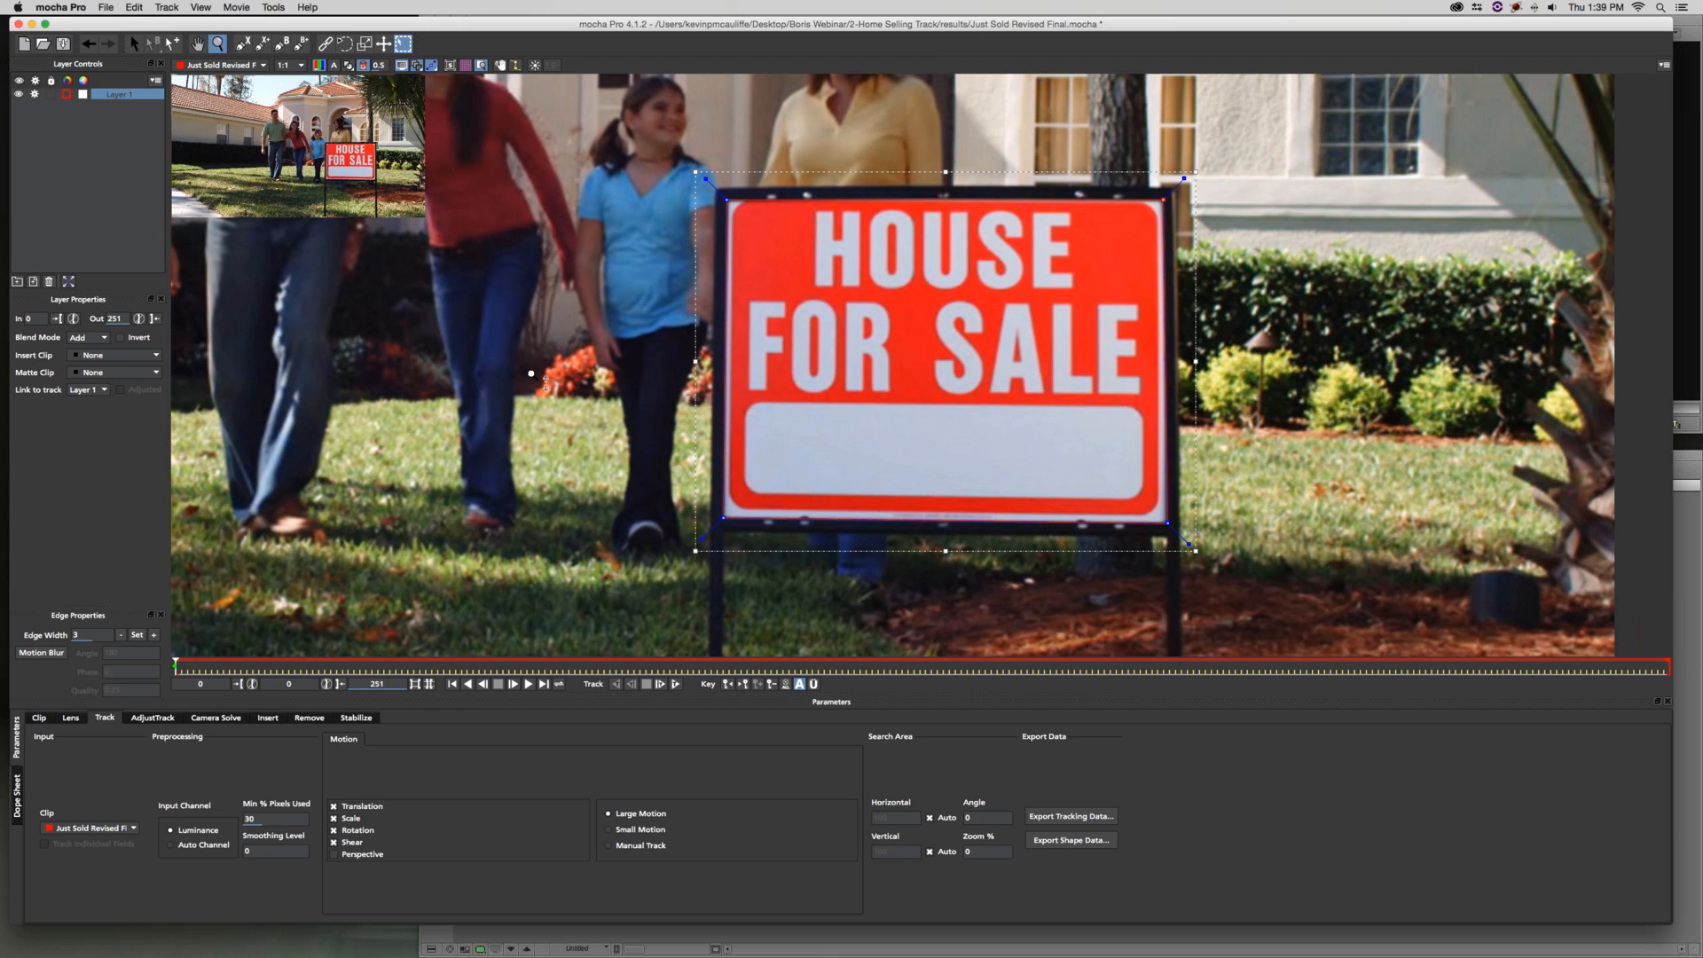
scroll(547, 387, down, 5)
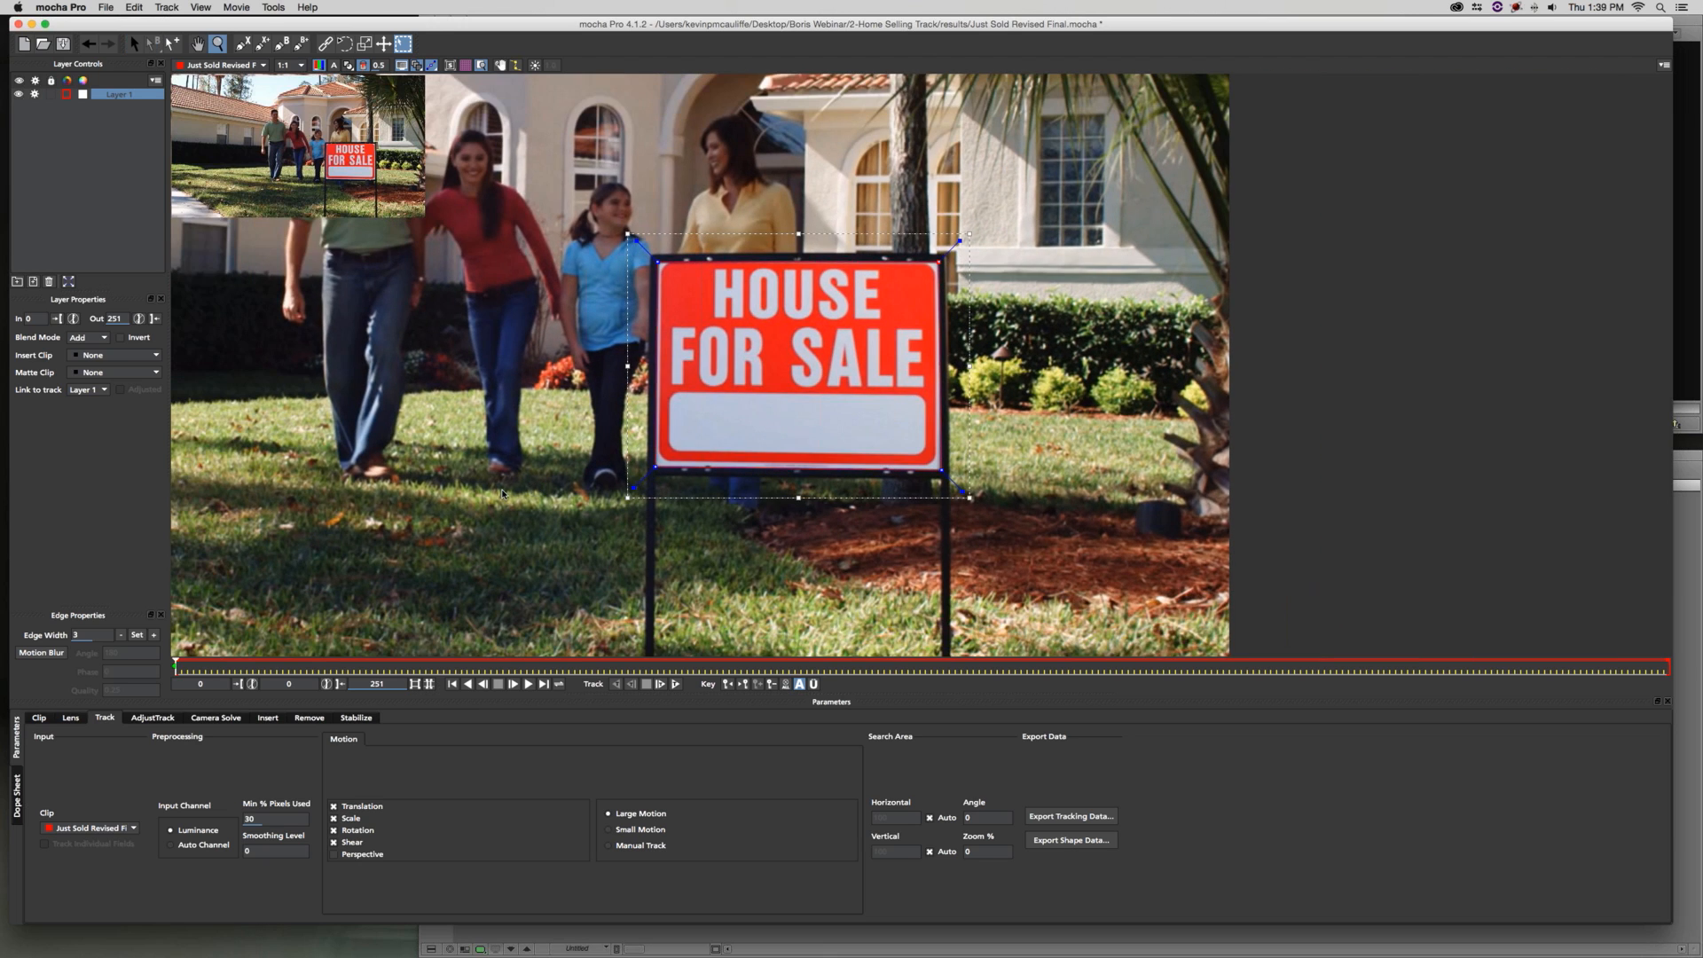
scroll(501, 493, down, 2)
key(x)
drag(560, 488, 761, 486)
key(s)
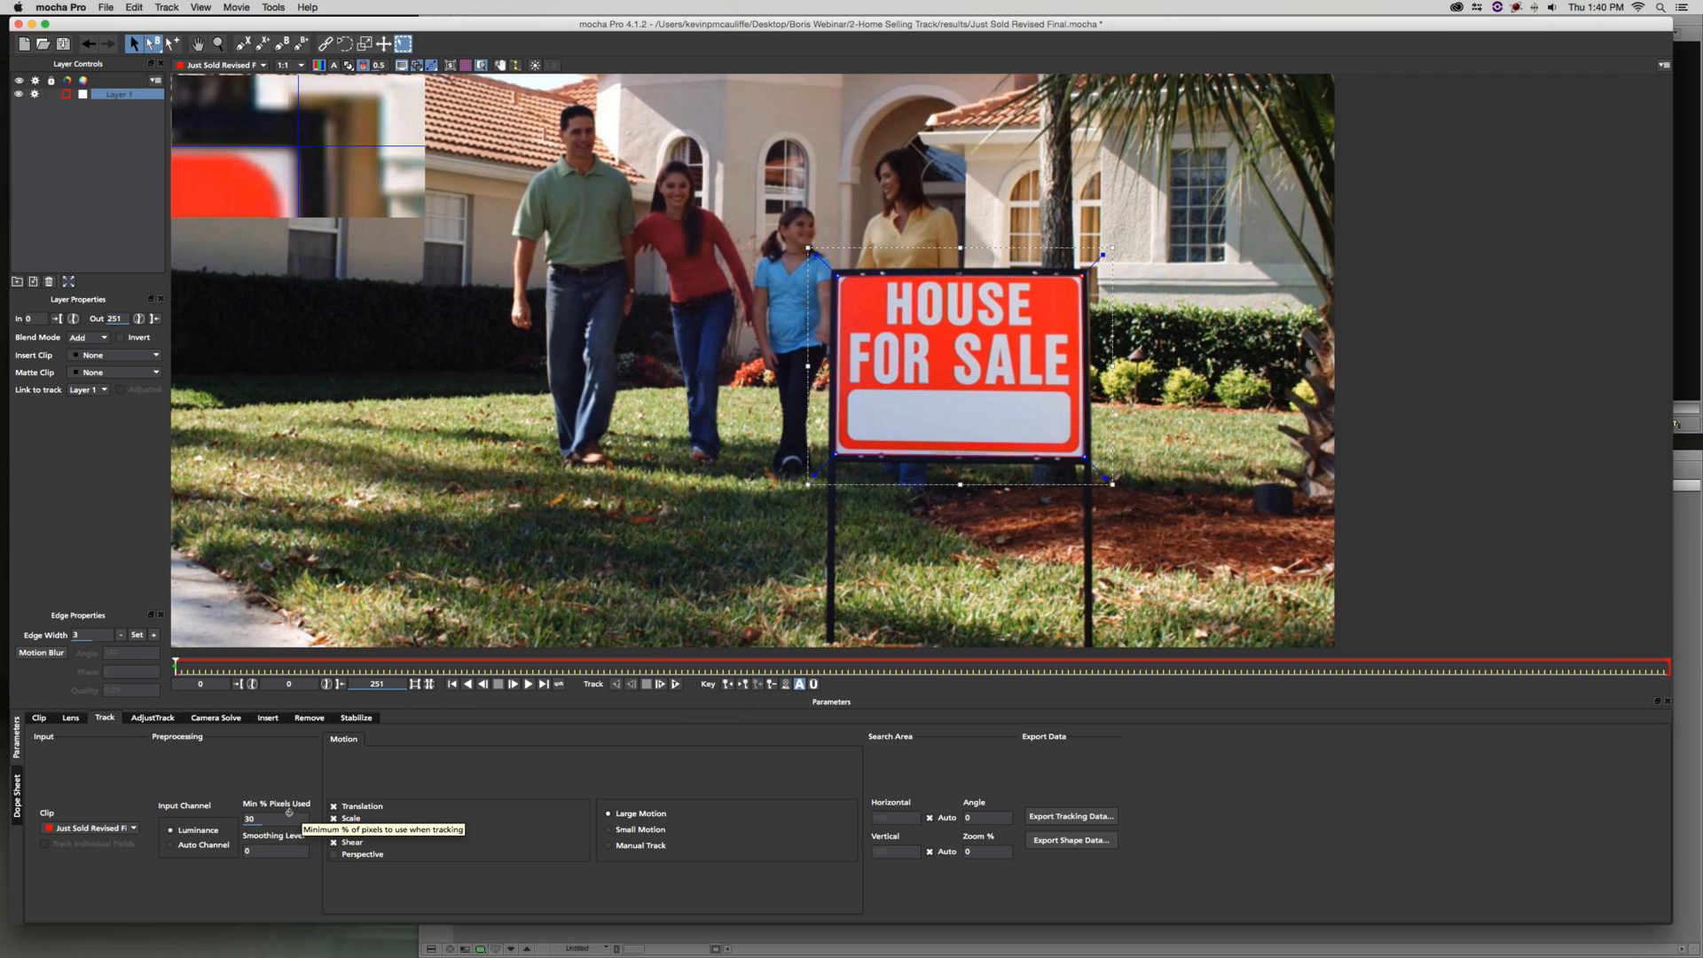
click(346, 854)
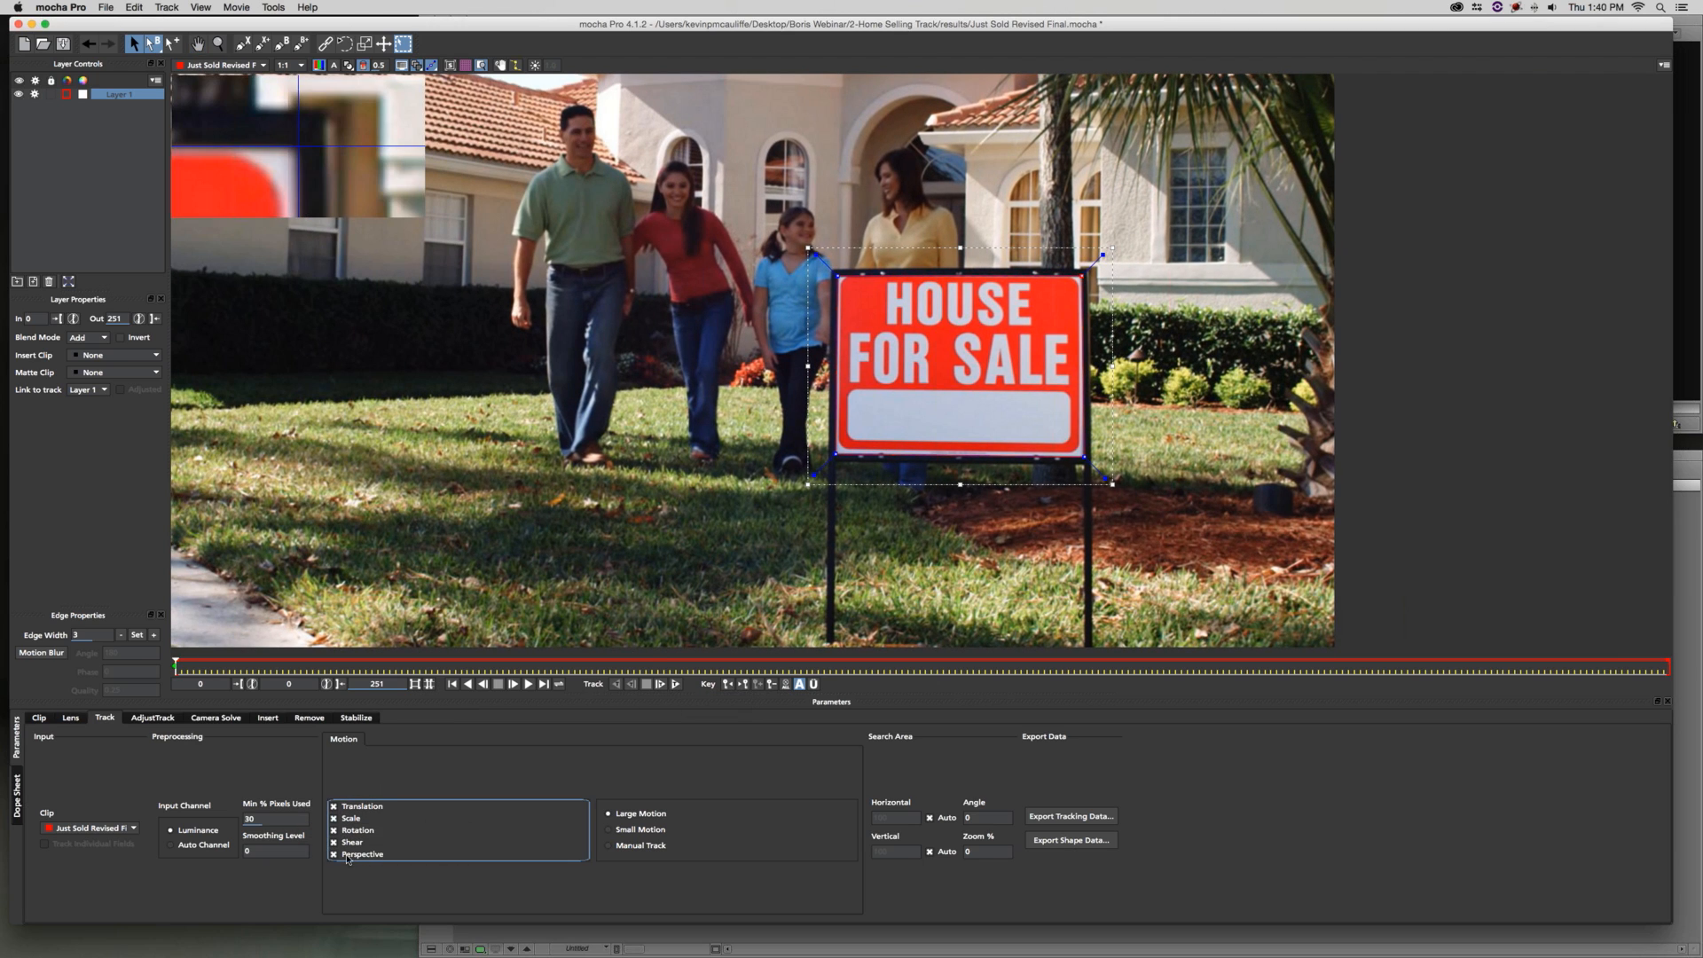
double_click(274, 818)
text(90)
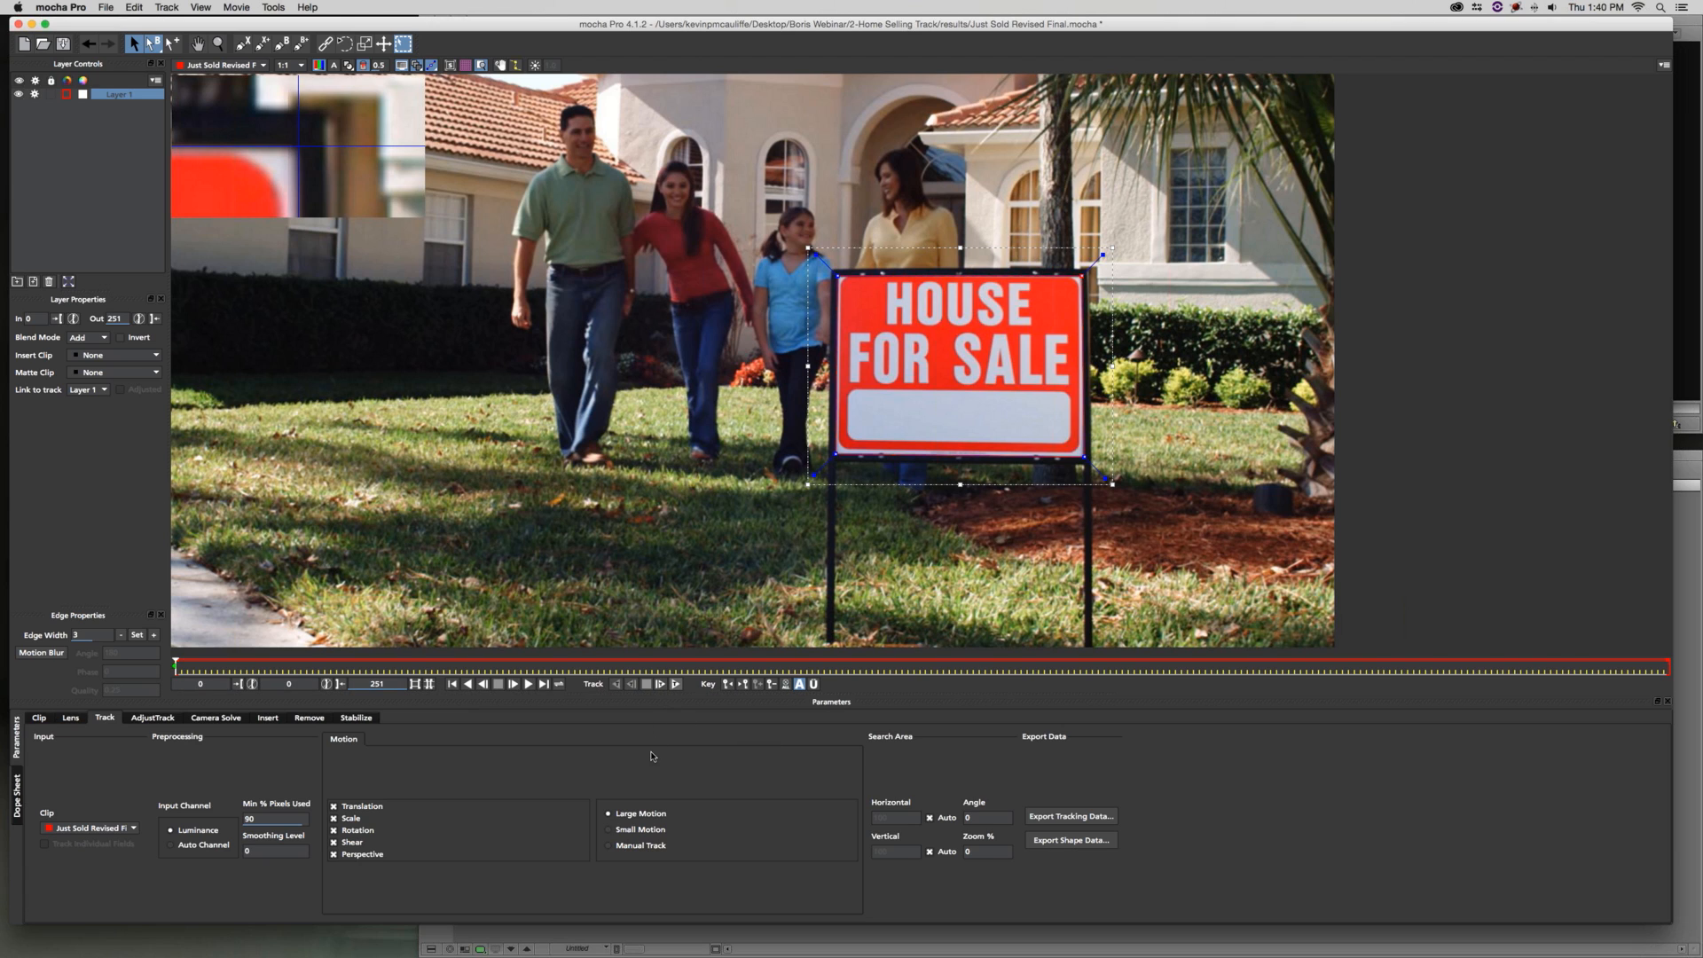
Track the sign layer forwards from frame 0, watching the sign up close, and stop at frame 140
key(t)
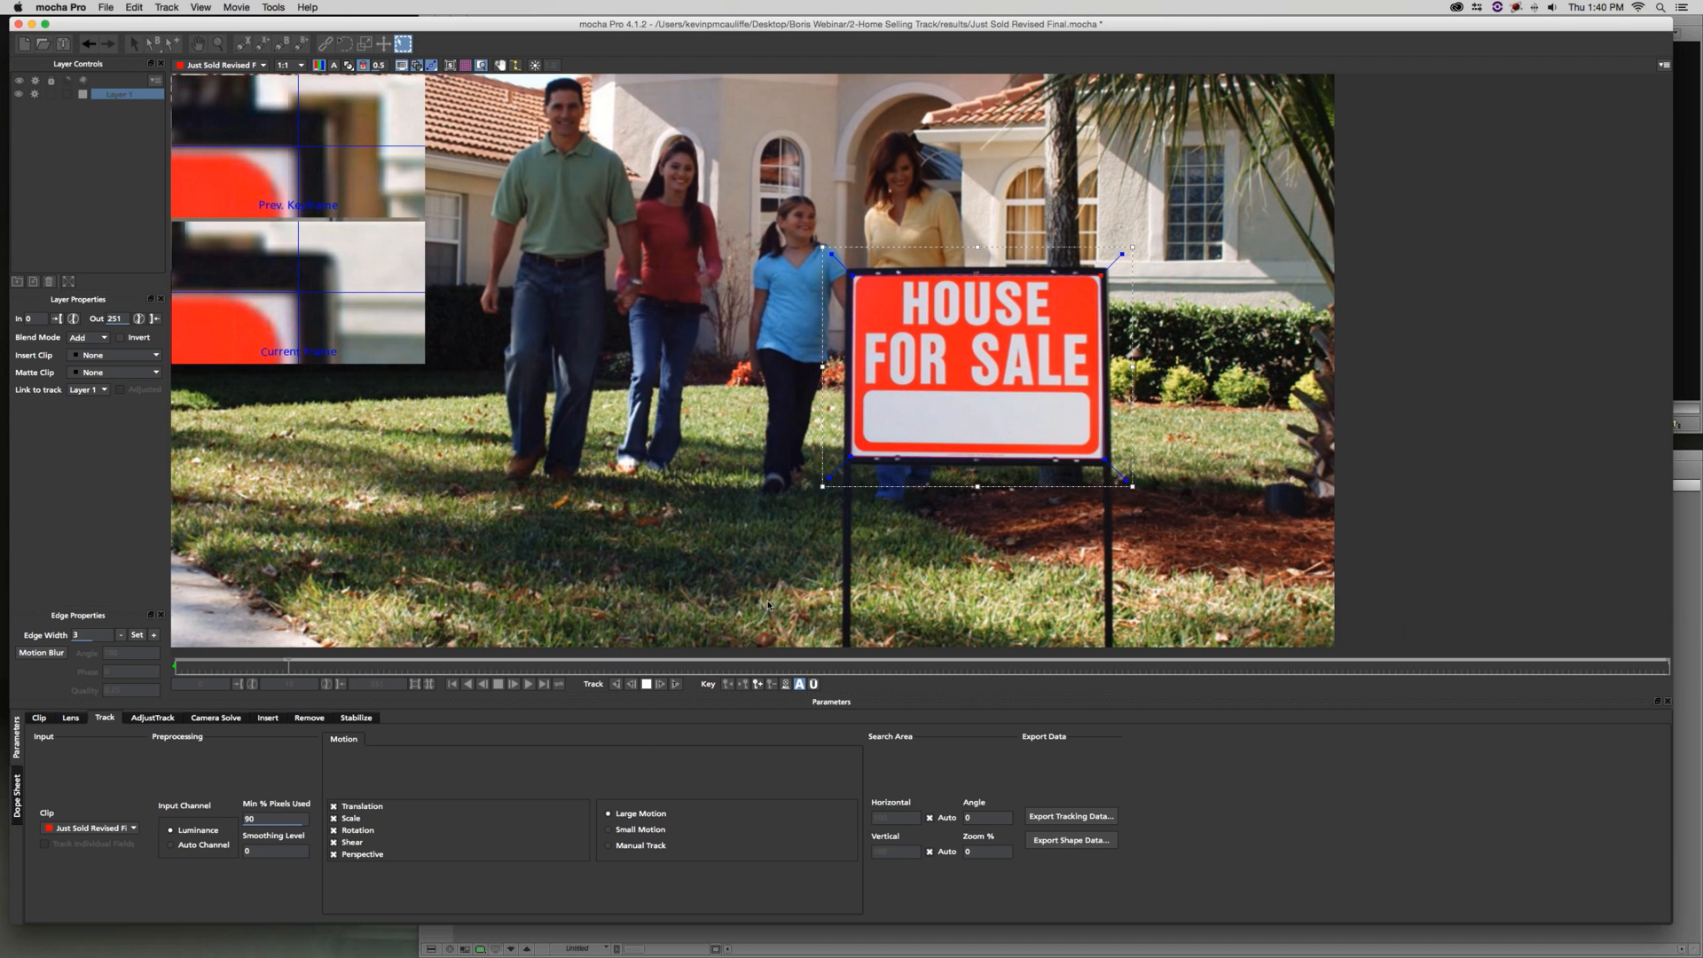
key(z)
drag(906, 476, 966, 115)
key(x)
drag(942, 382, 823, 424)
key(t)
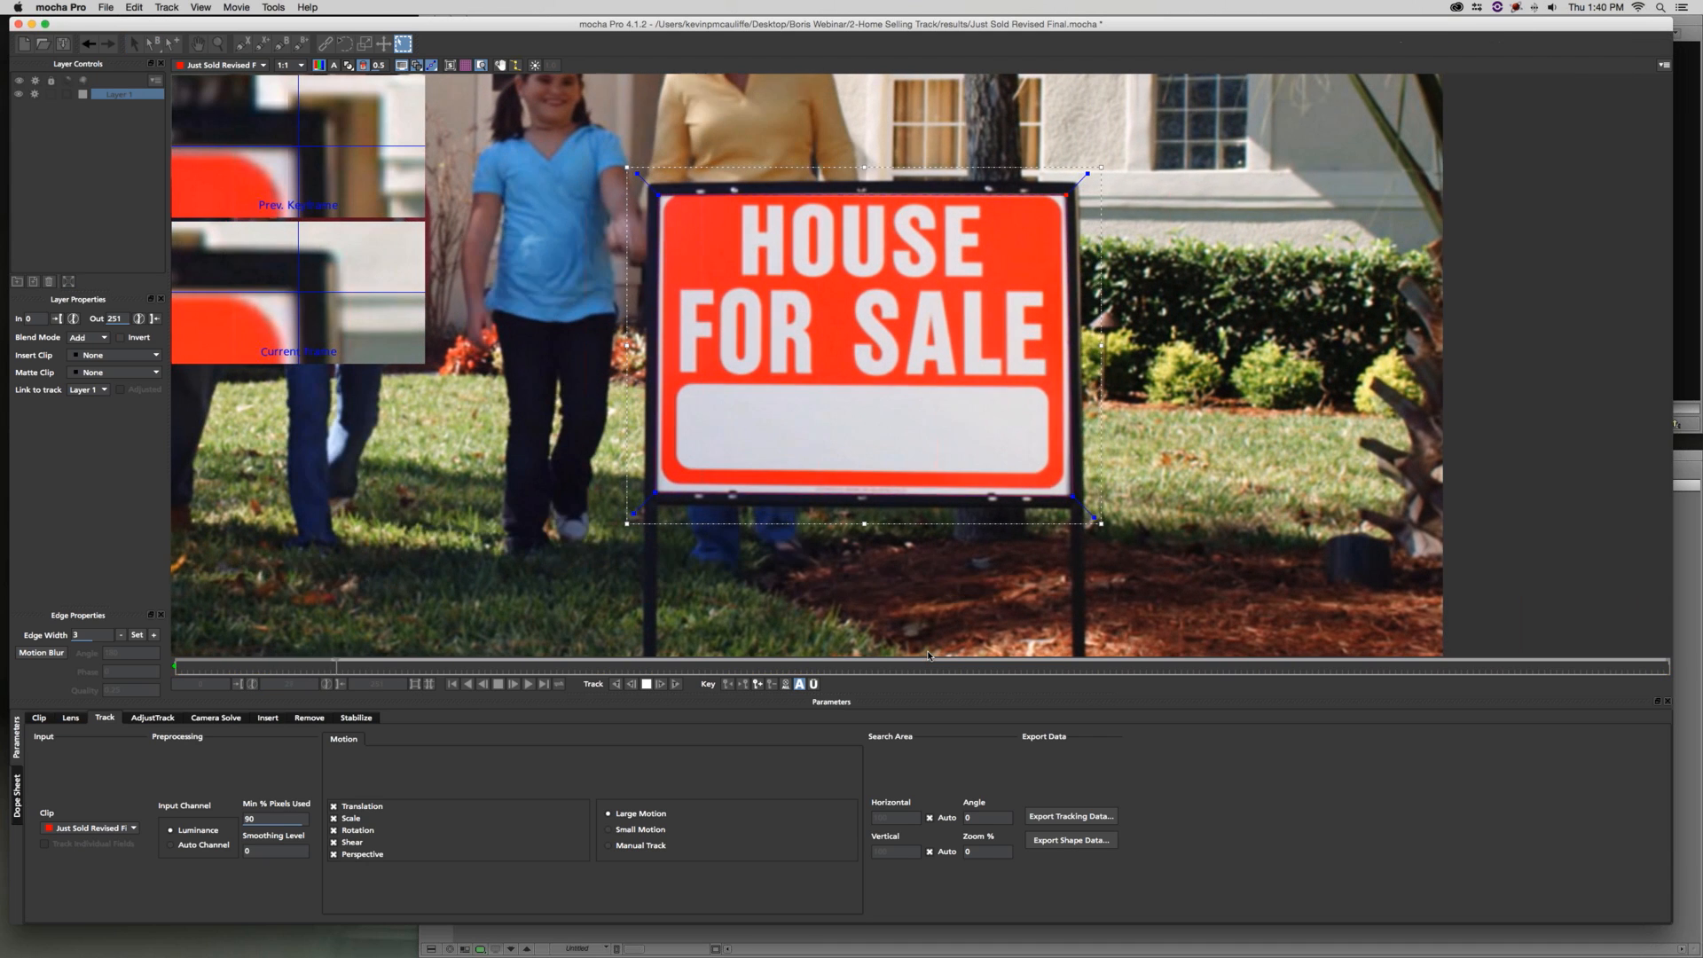
key(t)
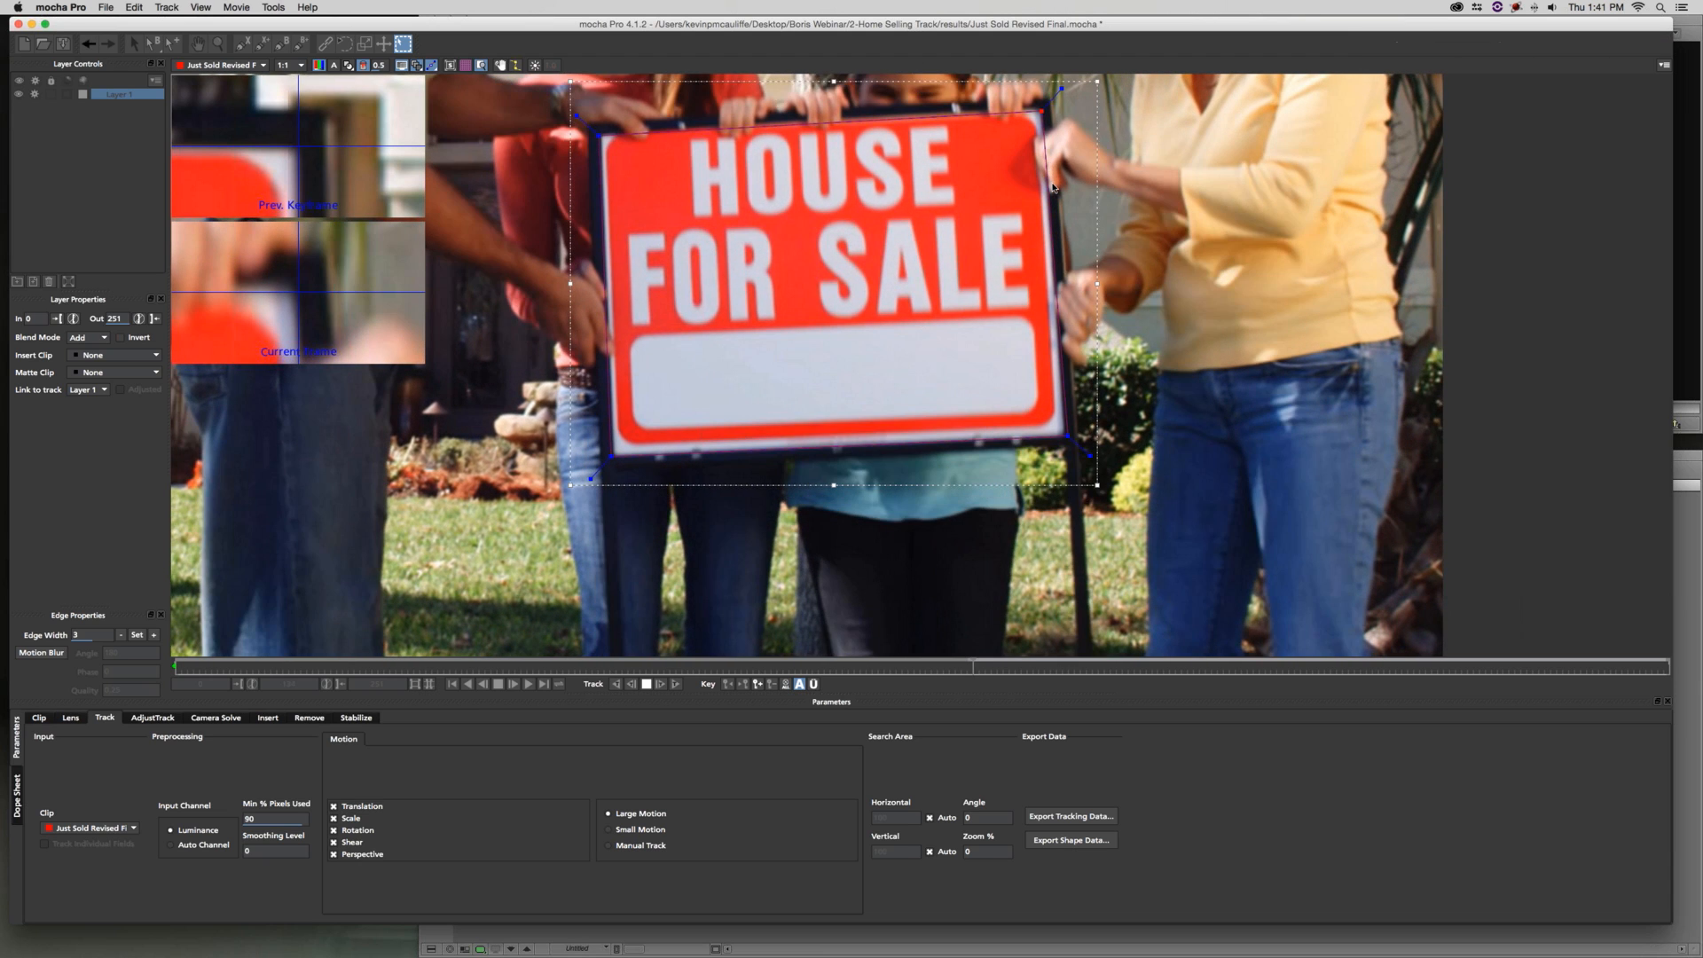
click(647, 684)
drag(550, 466, 643, 517)
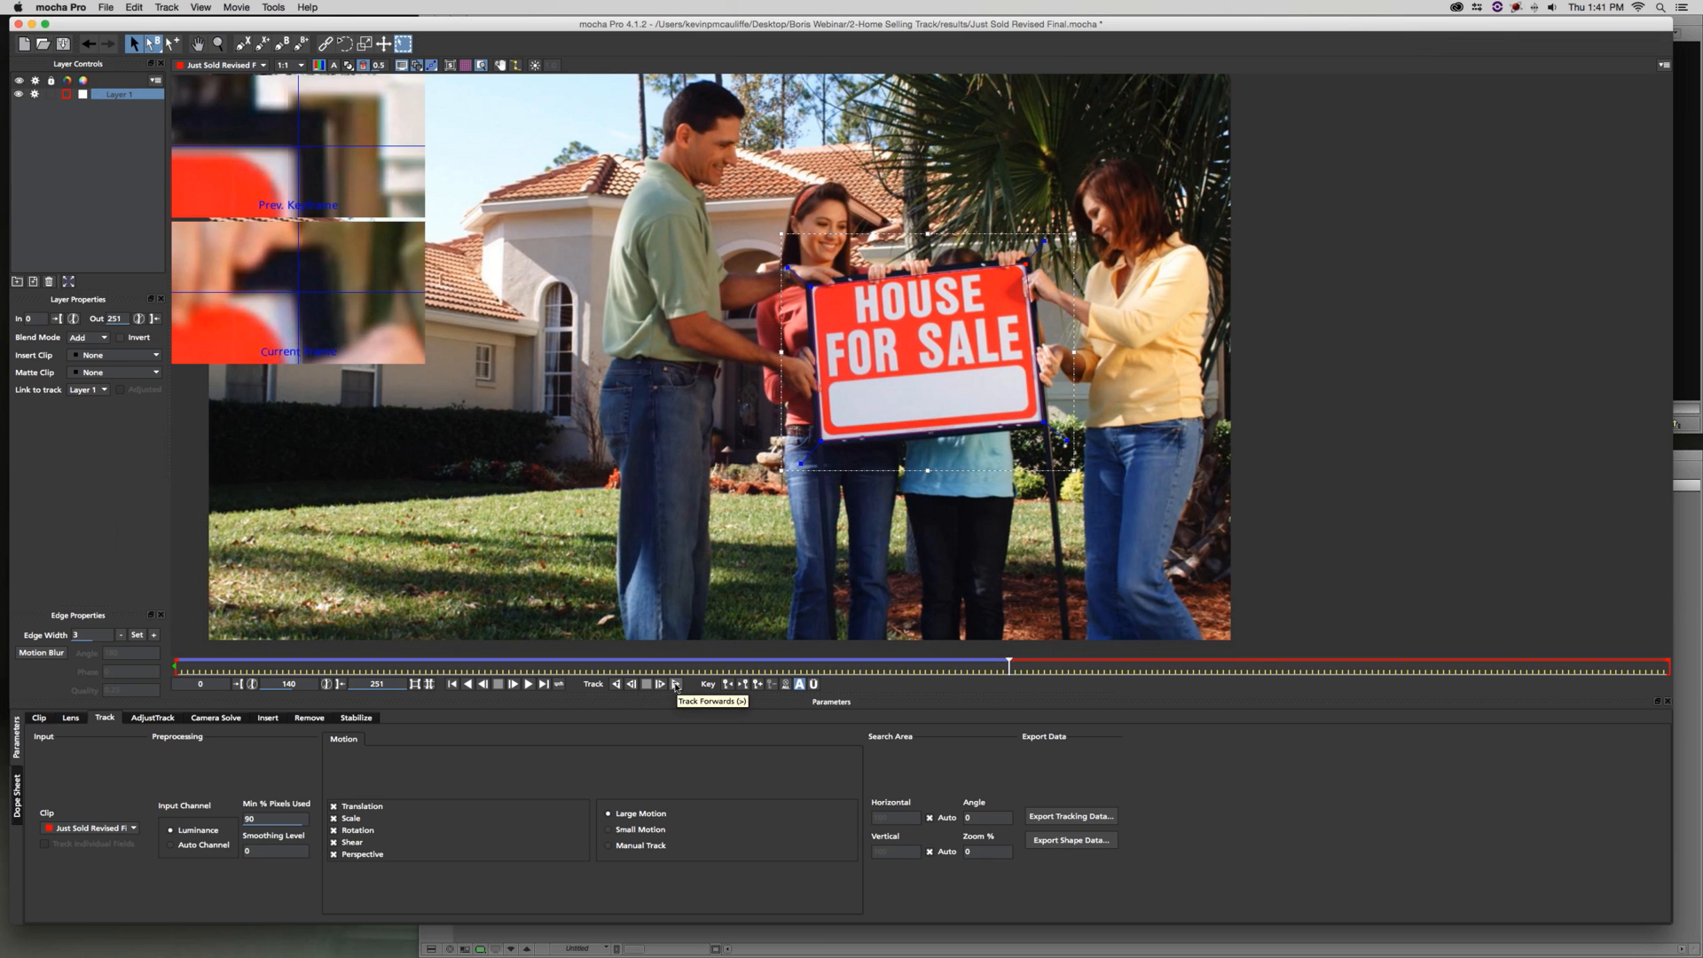
Continue tracking the sign layer forwards from frame 140 and stop at frame 197, where the sign is turned edge-on
click(675, 685)
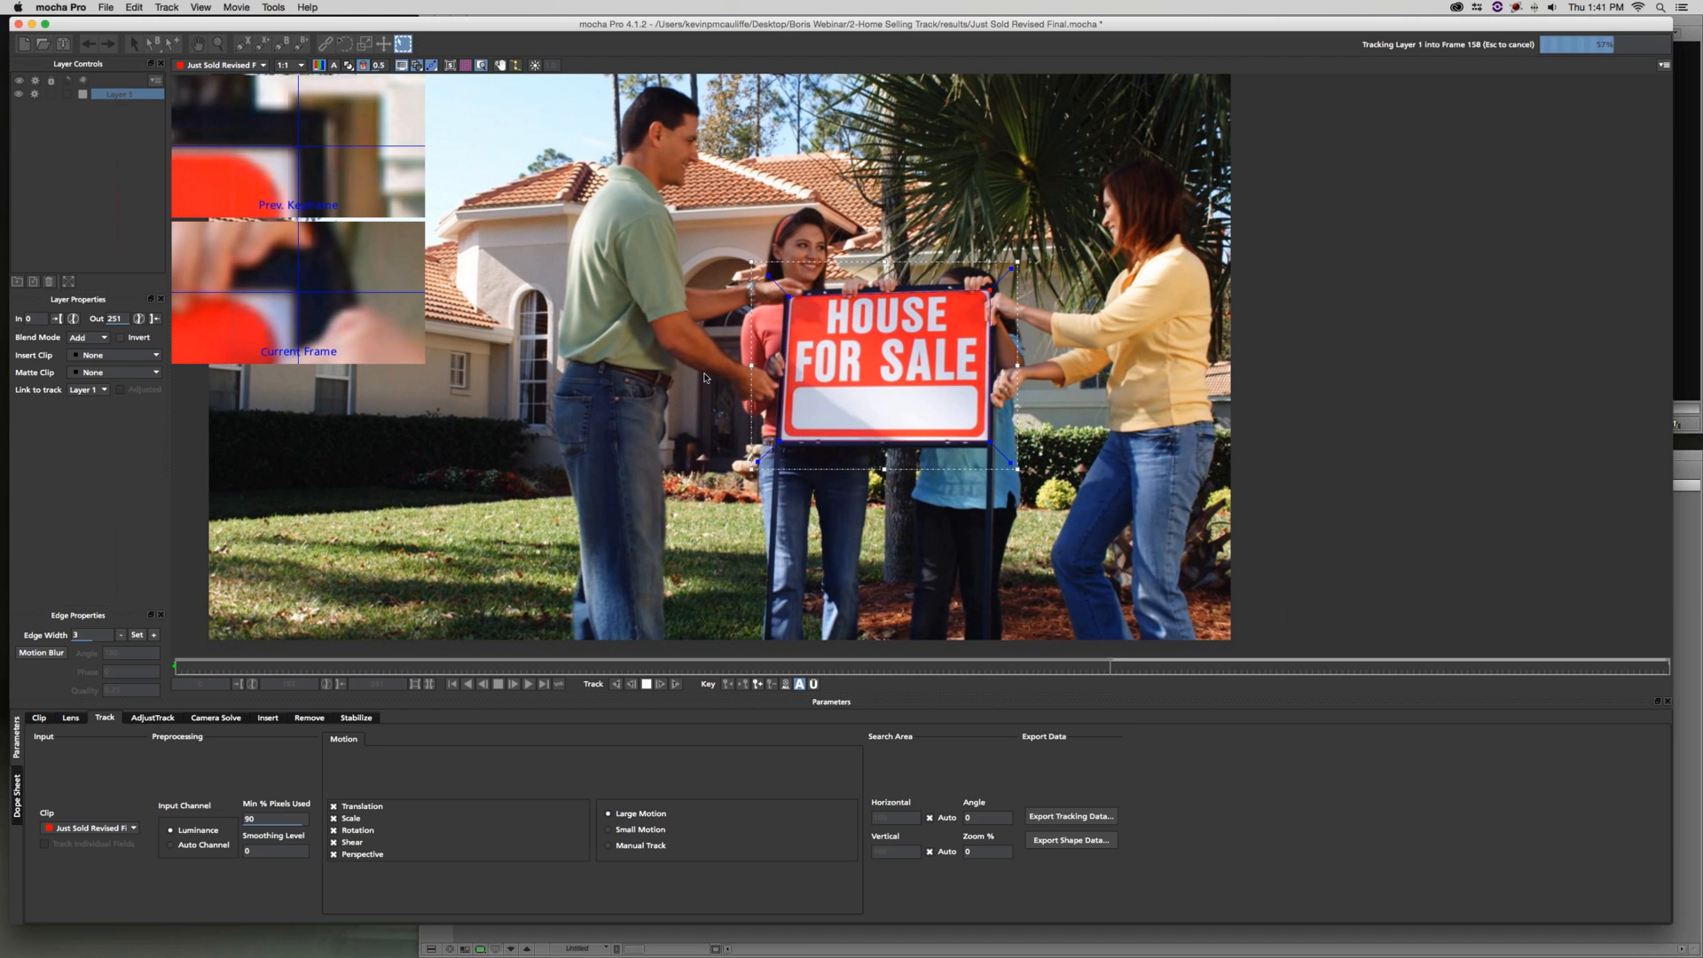
key(Escape)
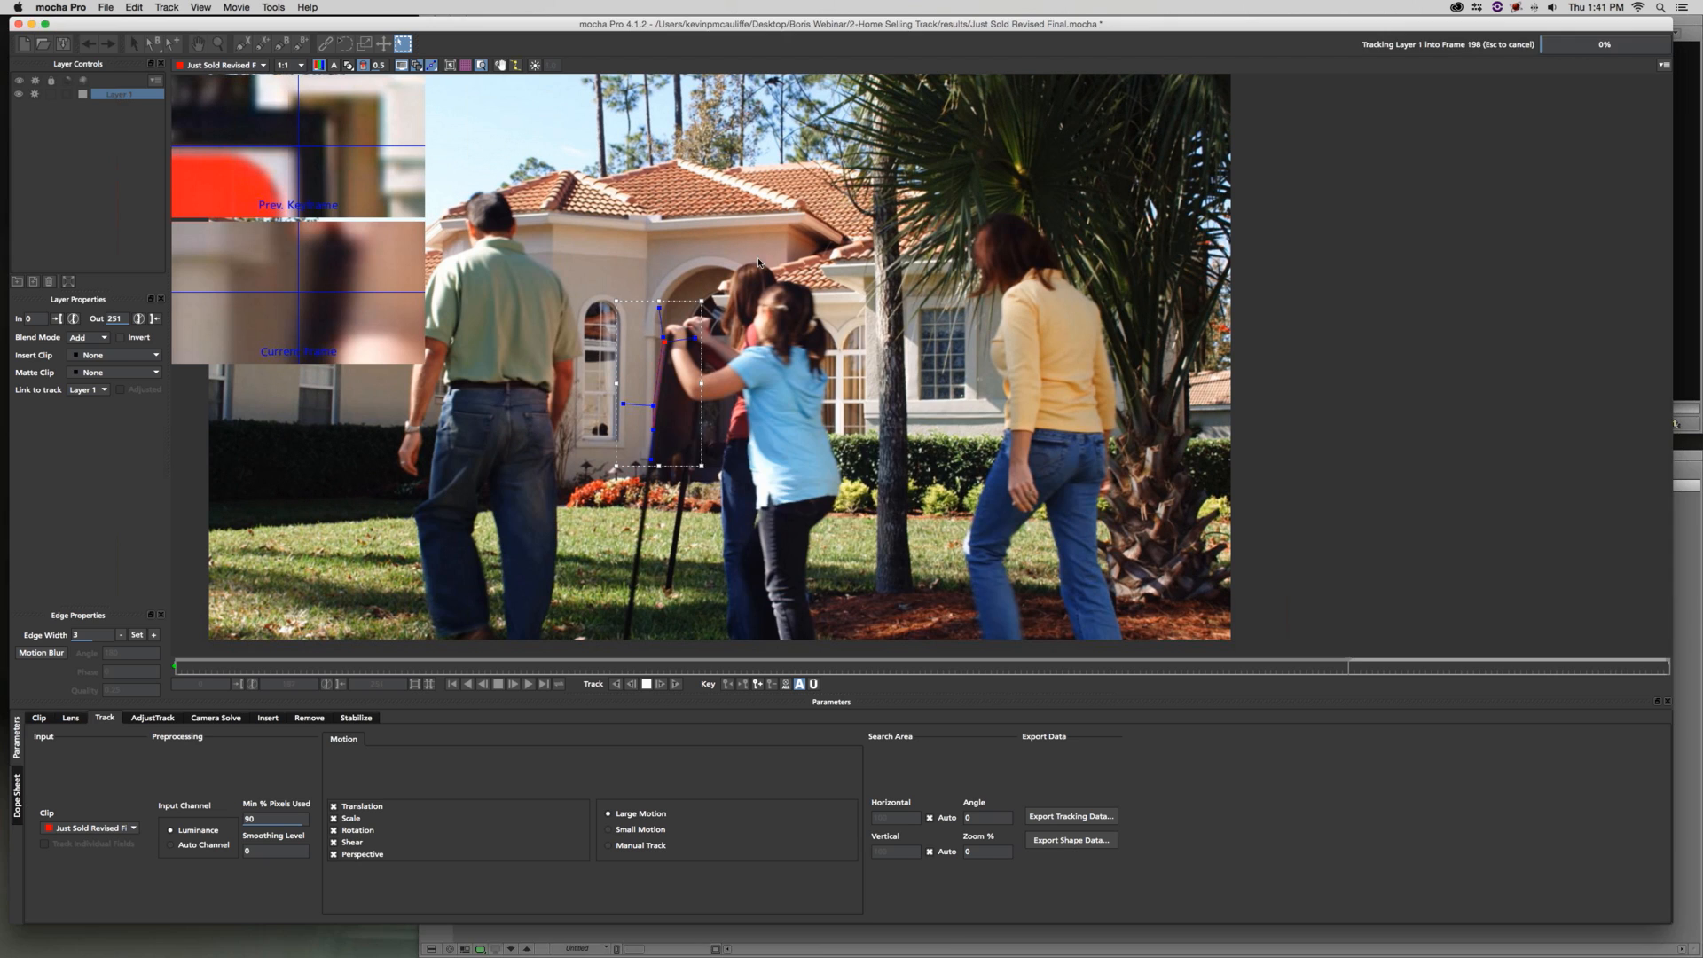
click(942, 518)
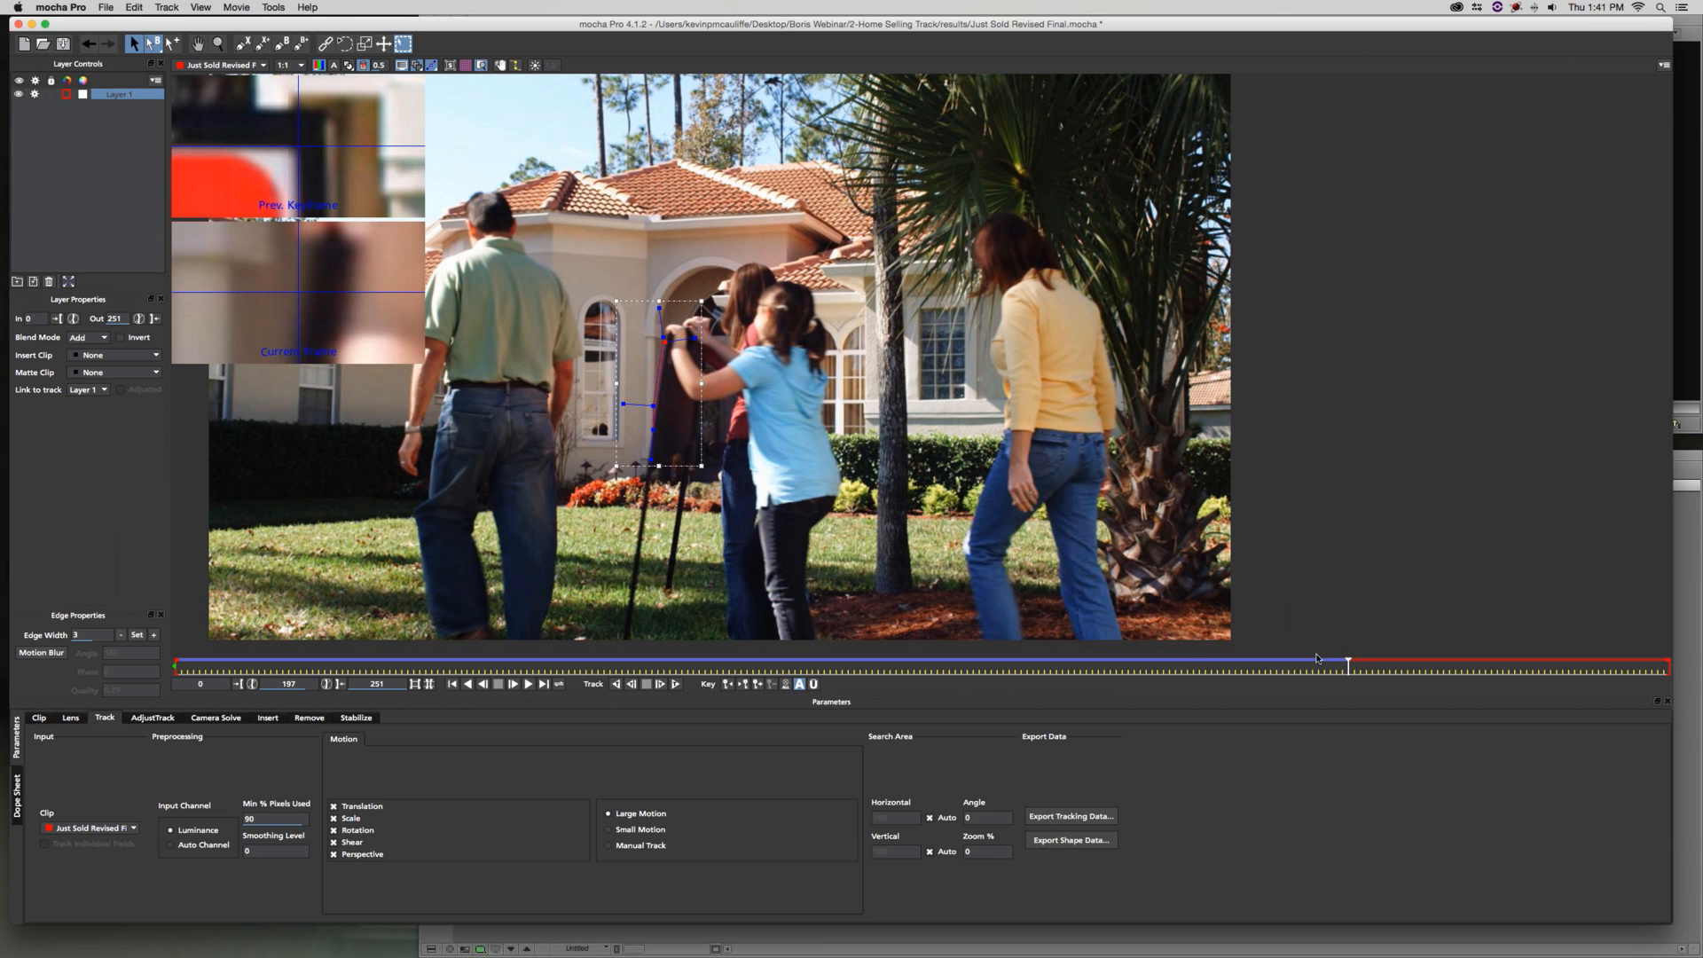
Review the sign's track up close from frame 0 through frame 116, checking how the shape follows the corners
drag(1347, 666, 174, 671)
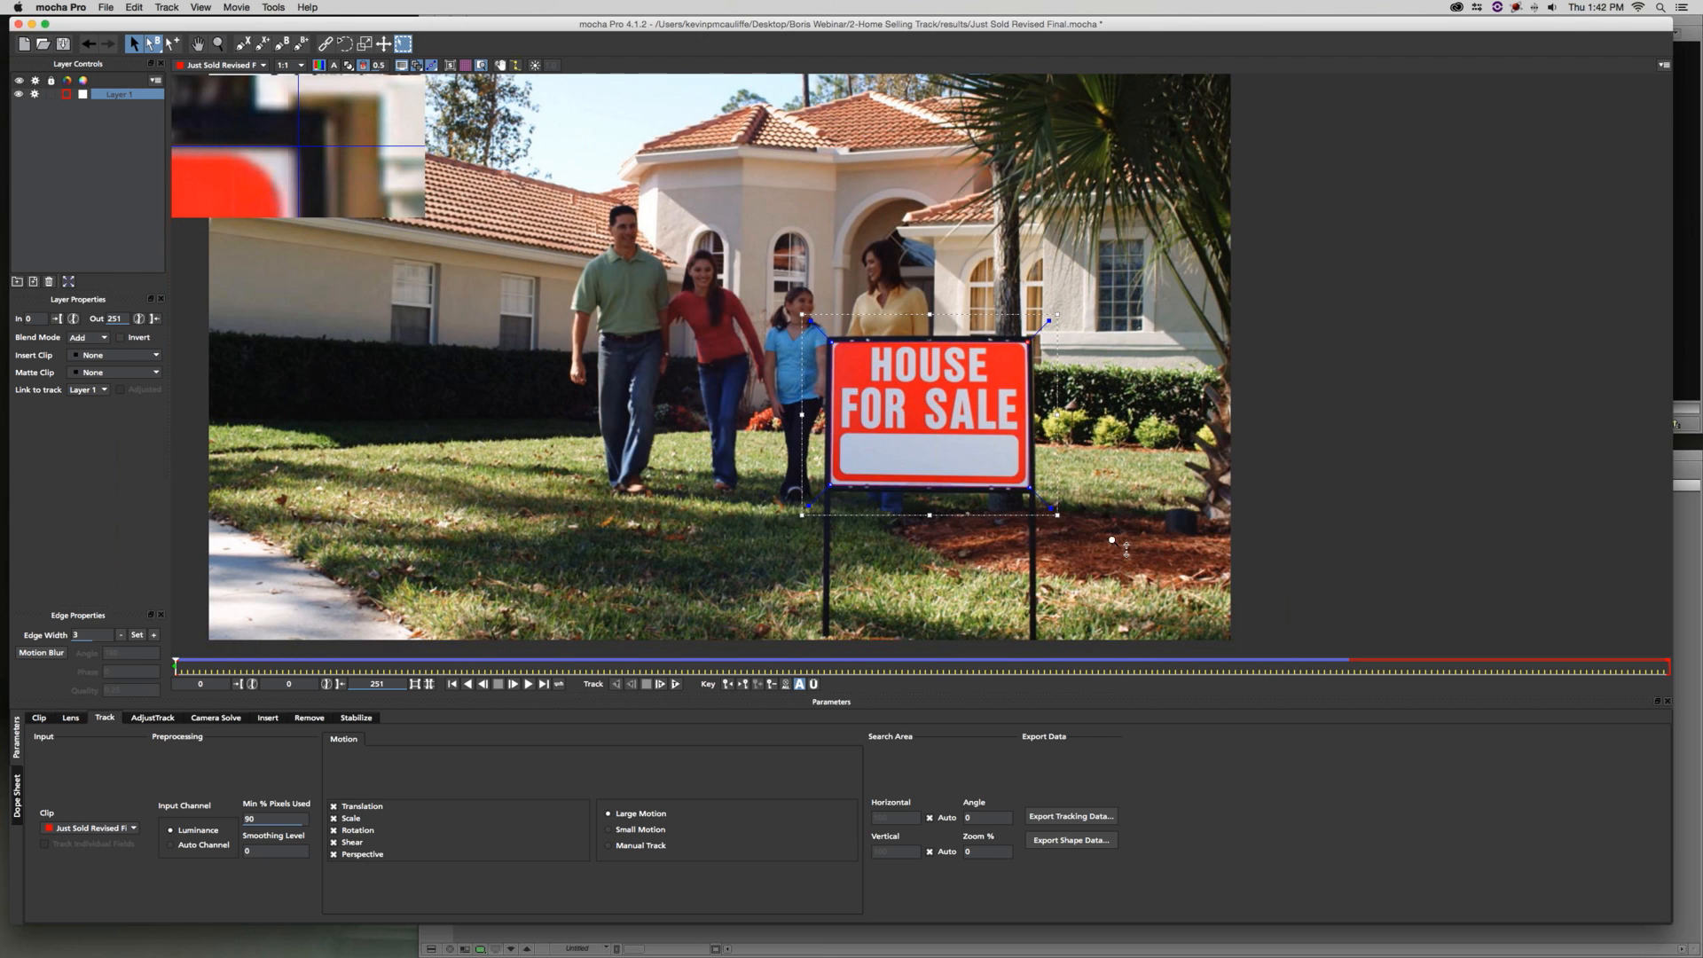
key(z)
drag(1104, 361, 1104, 217)
click(798, 671)
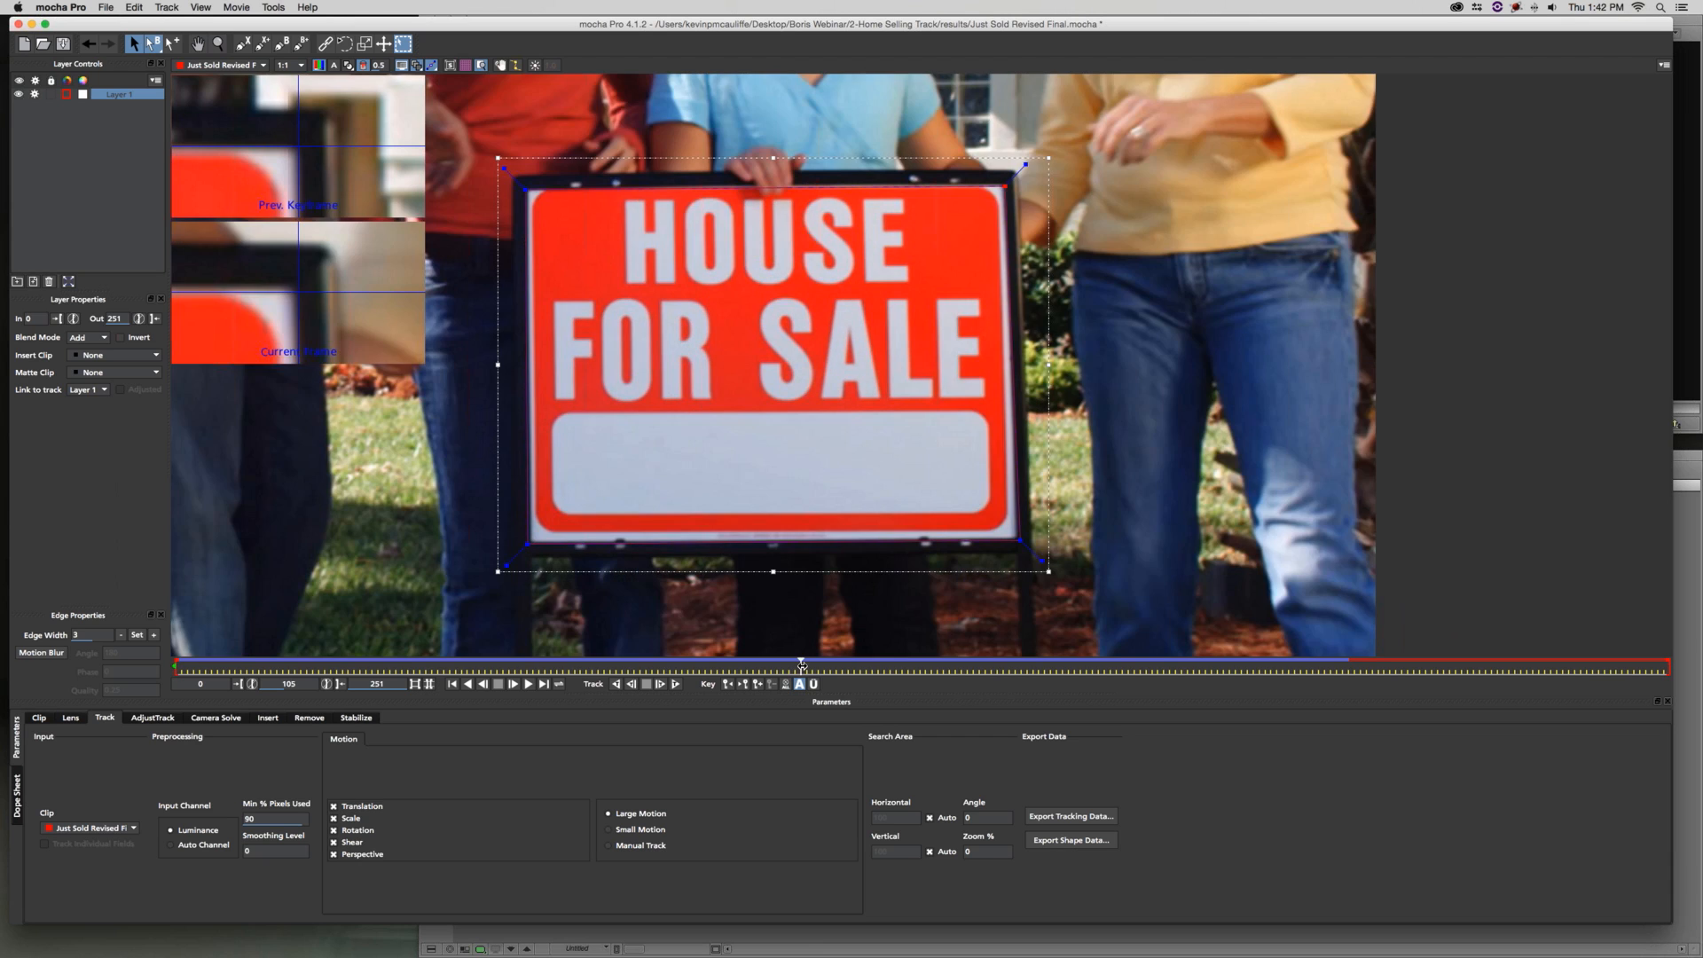
drag(801, 667, 867, 667)
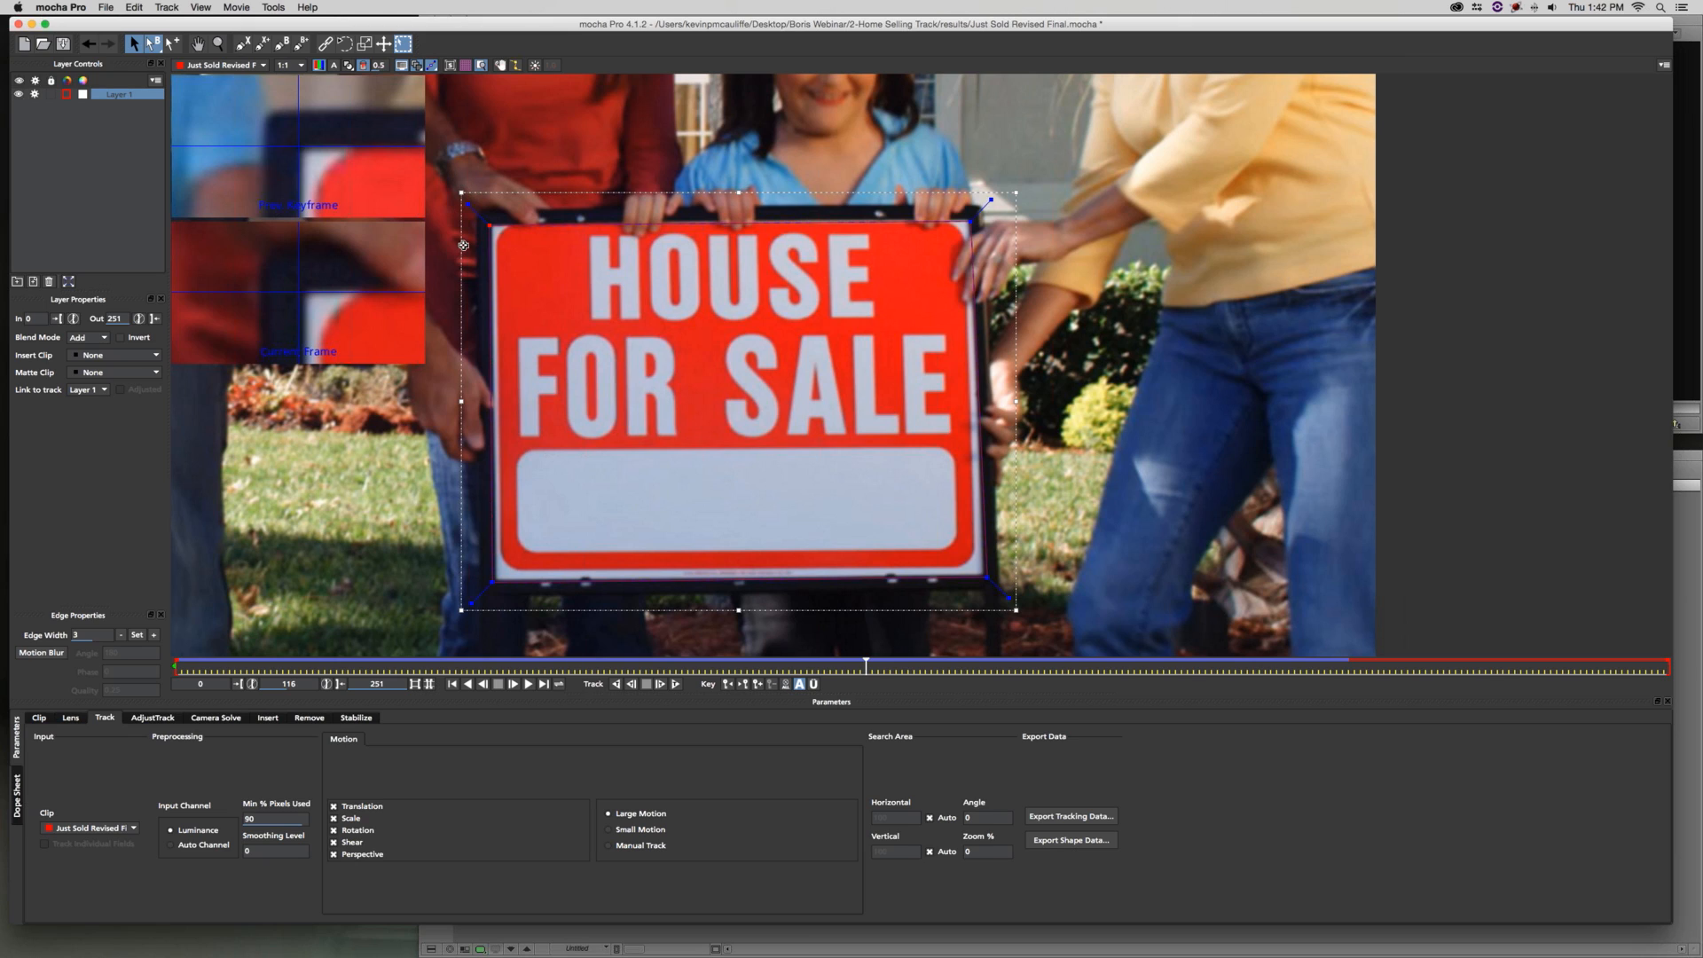
Nudge the four corners of the sign layer's surface shape onto the sign's inner border at frame 116
drag(488, 223, 489, 224)
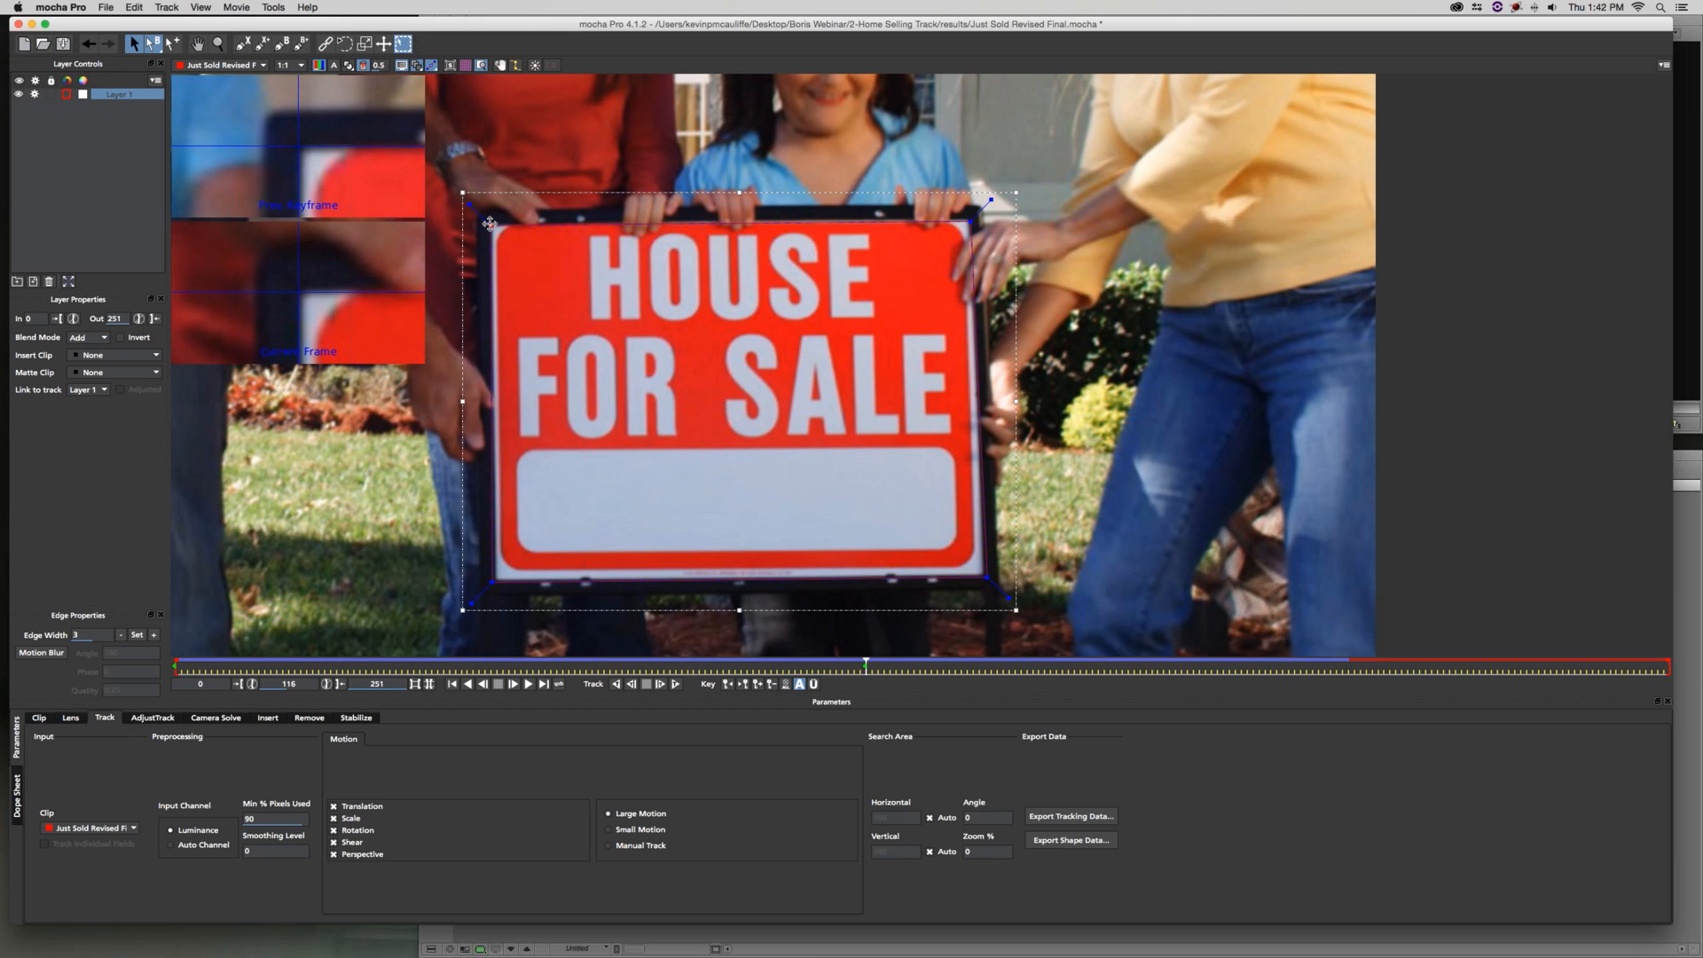
click(494, 583)
drag(495, 581, 500, 582)
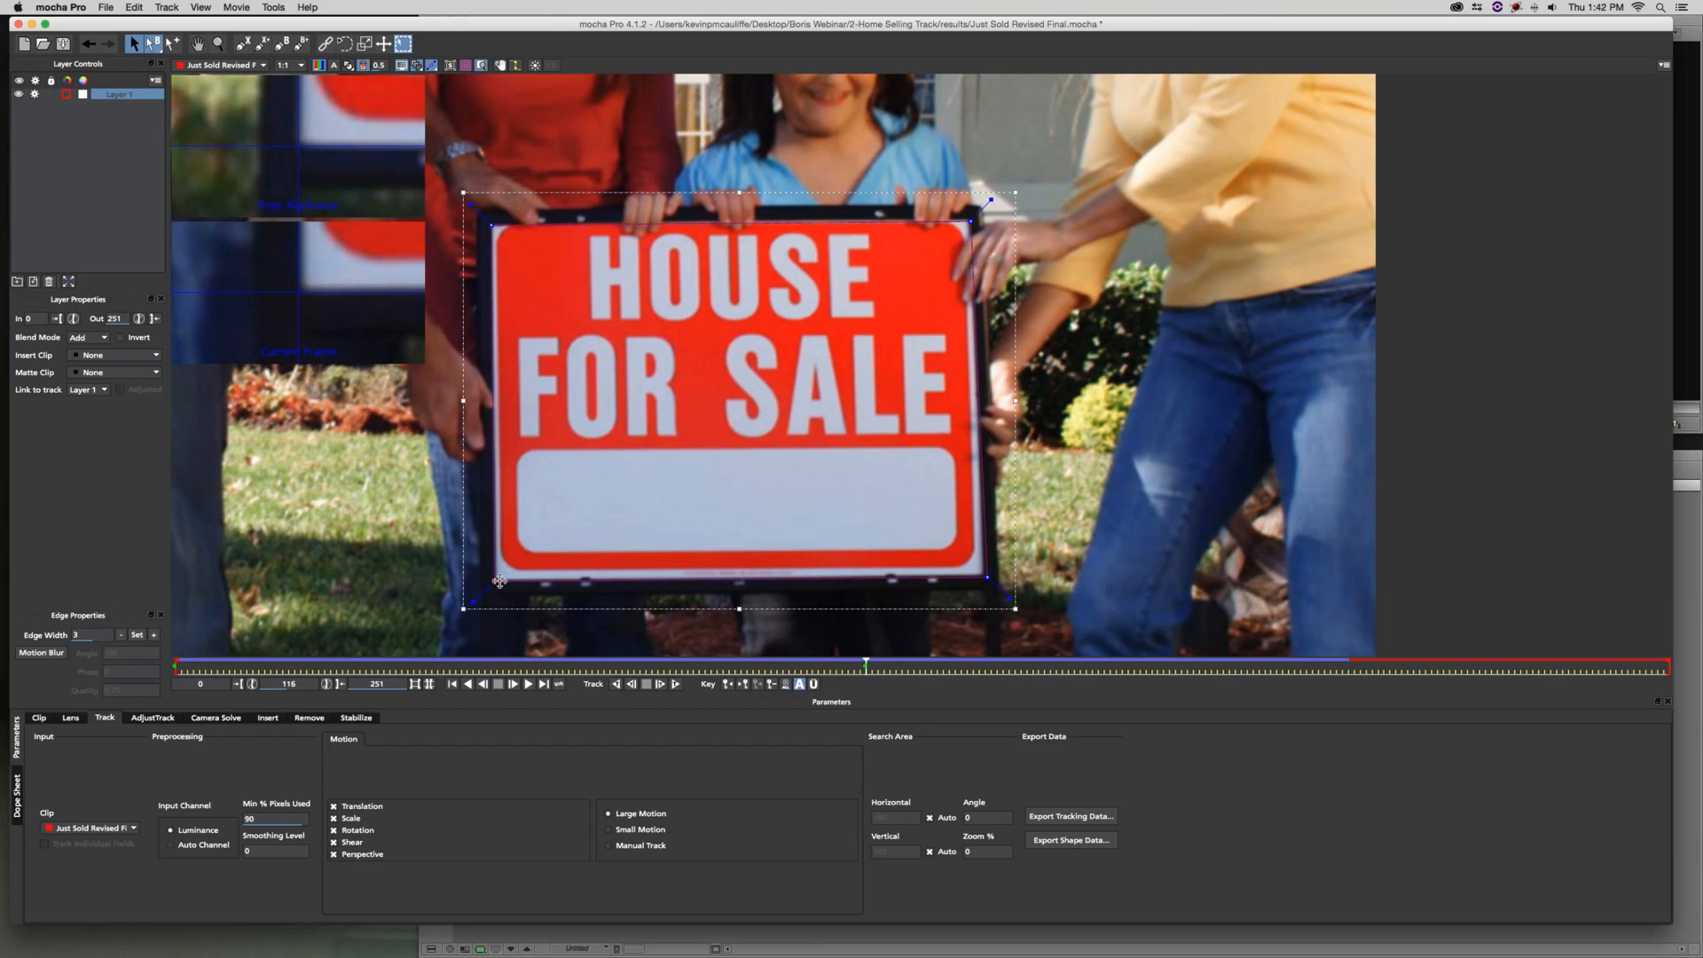
drag(986, 578, 984, 578)
drag(970, 222, 970, 219)
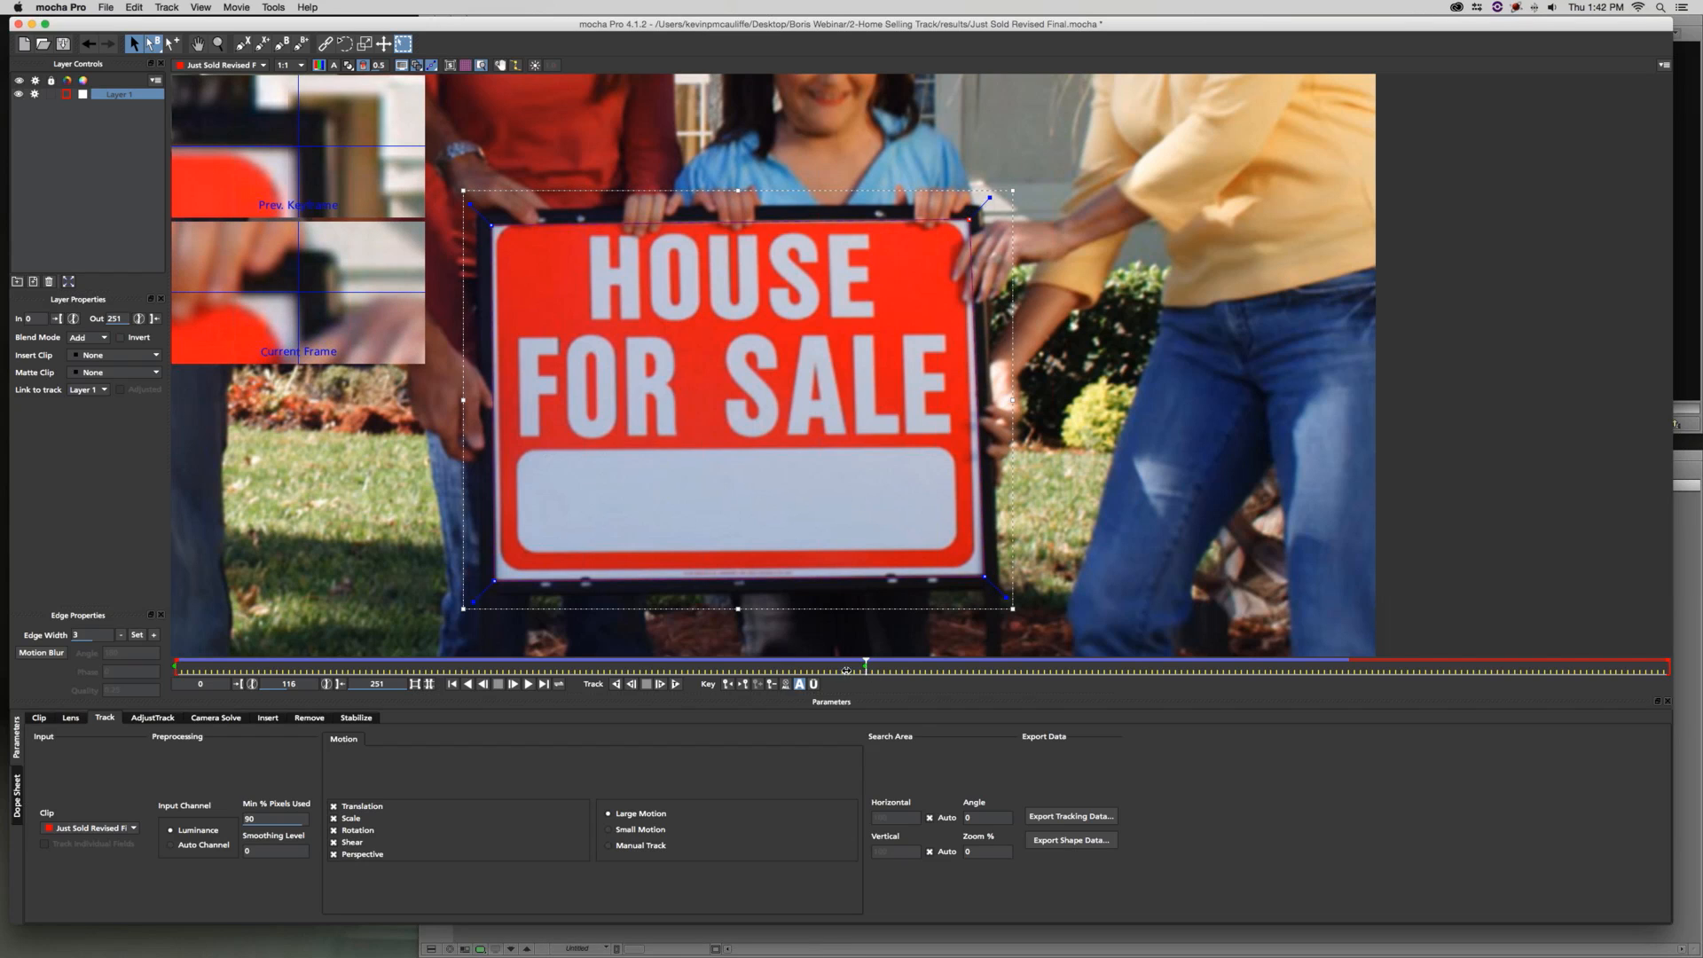
Check the sign's track beyond frame 116 and realign the shape's upper-left corner with the sign at frame 182
drag(840, 671, 1011, 670)
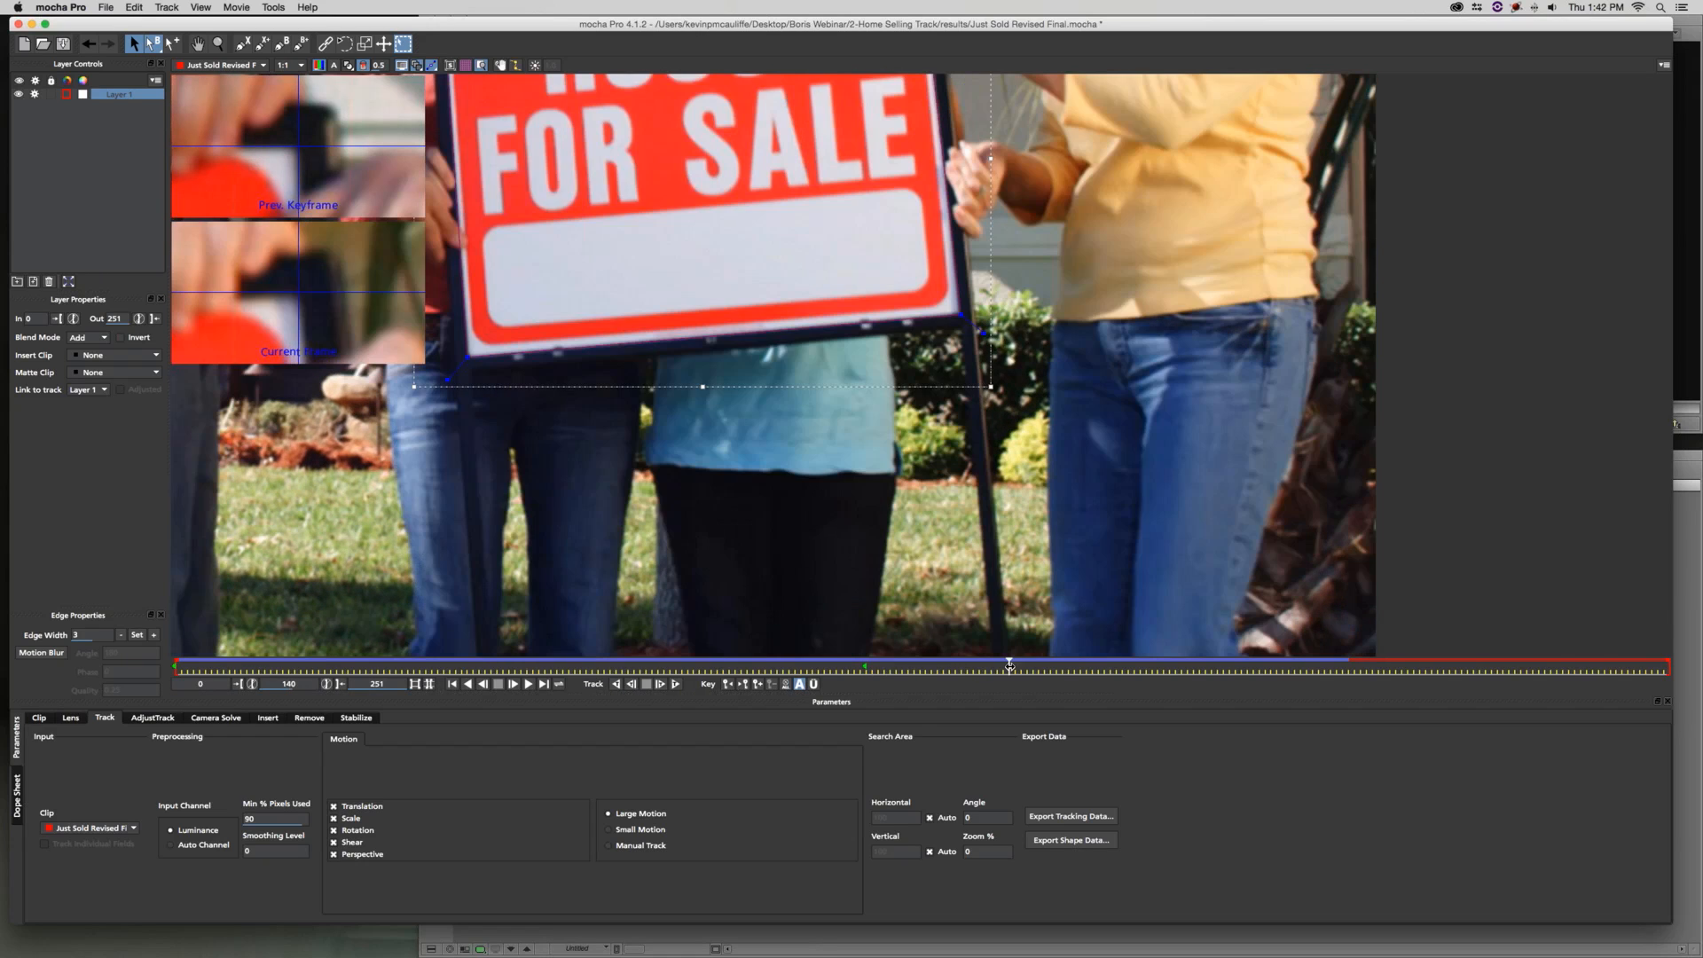
key(x)
drag(793, 486, 927, 664)
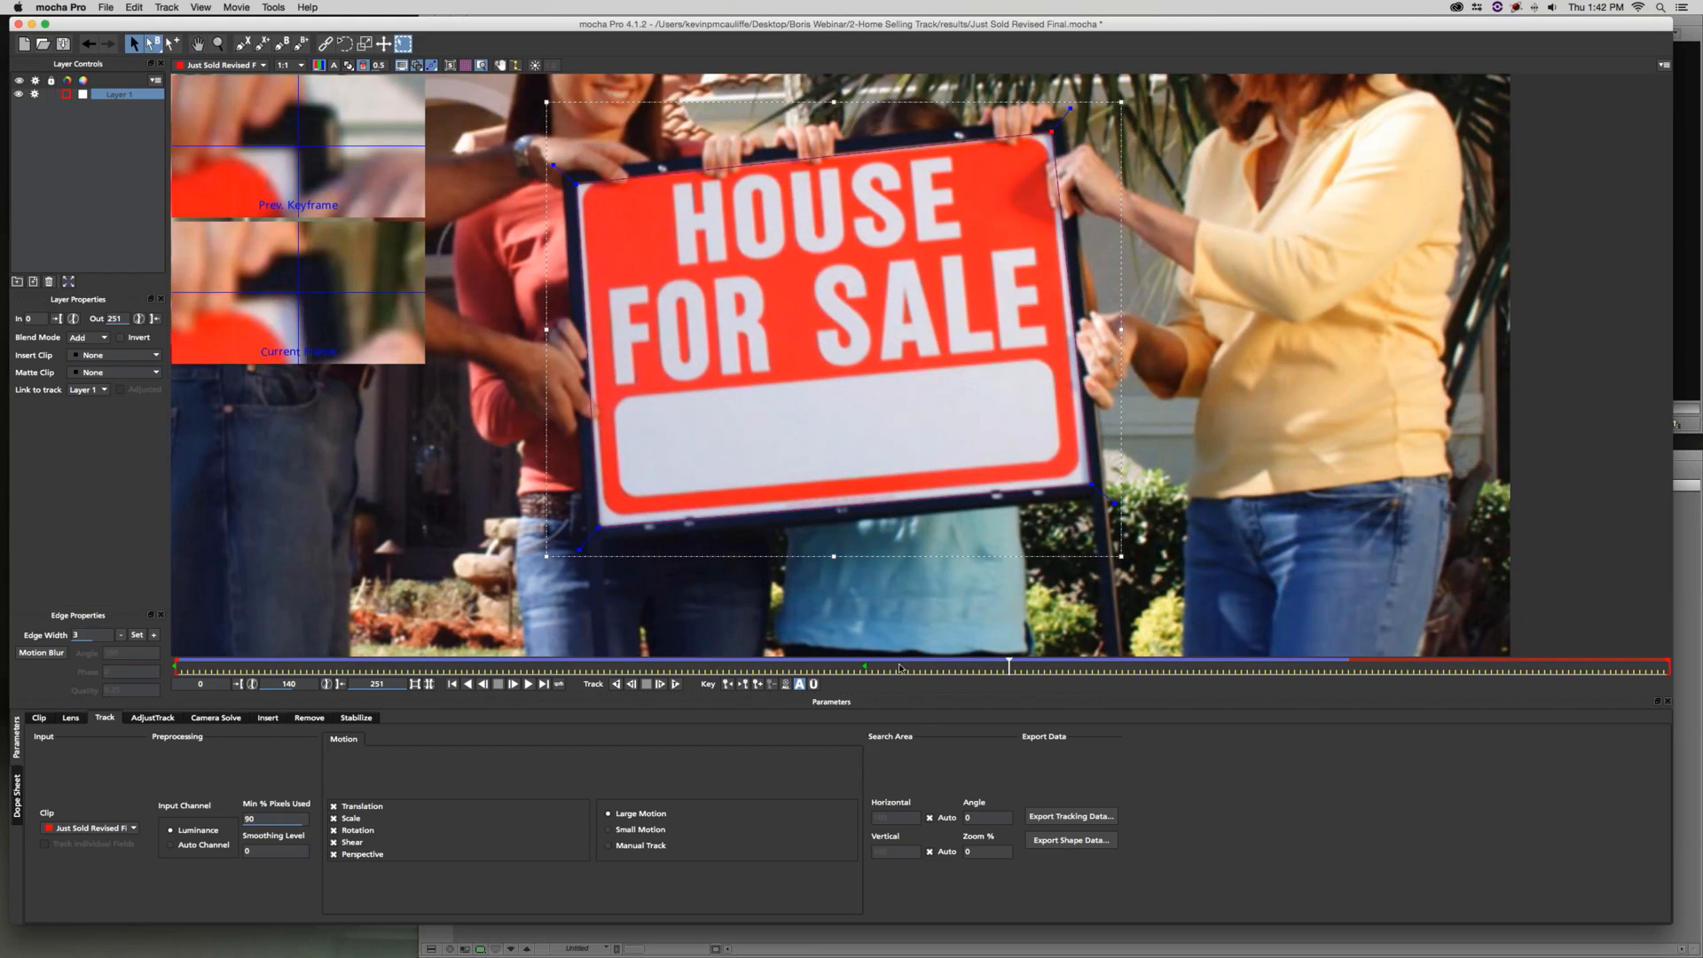
drag(1011, 670, 1199, 661)
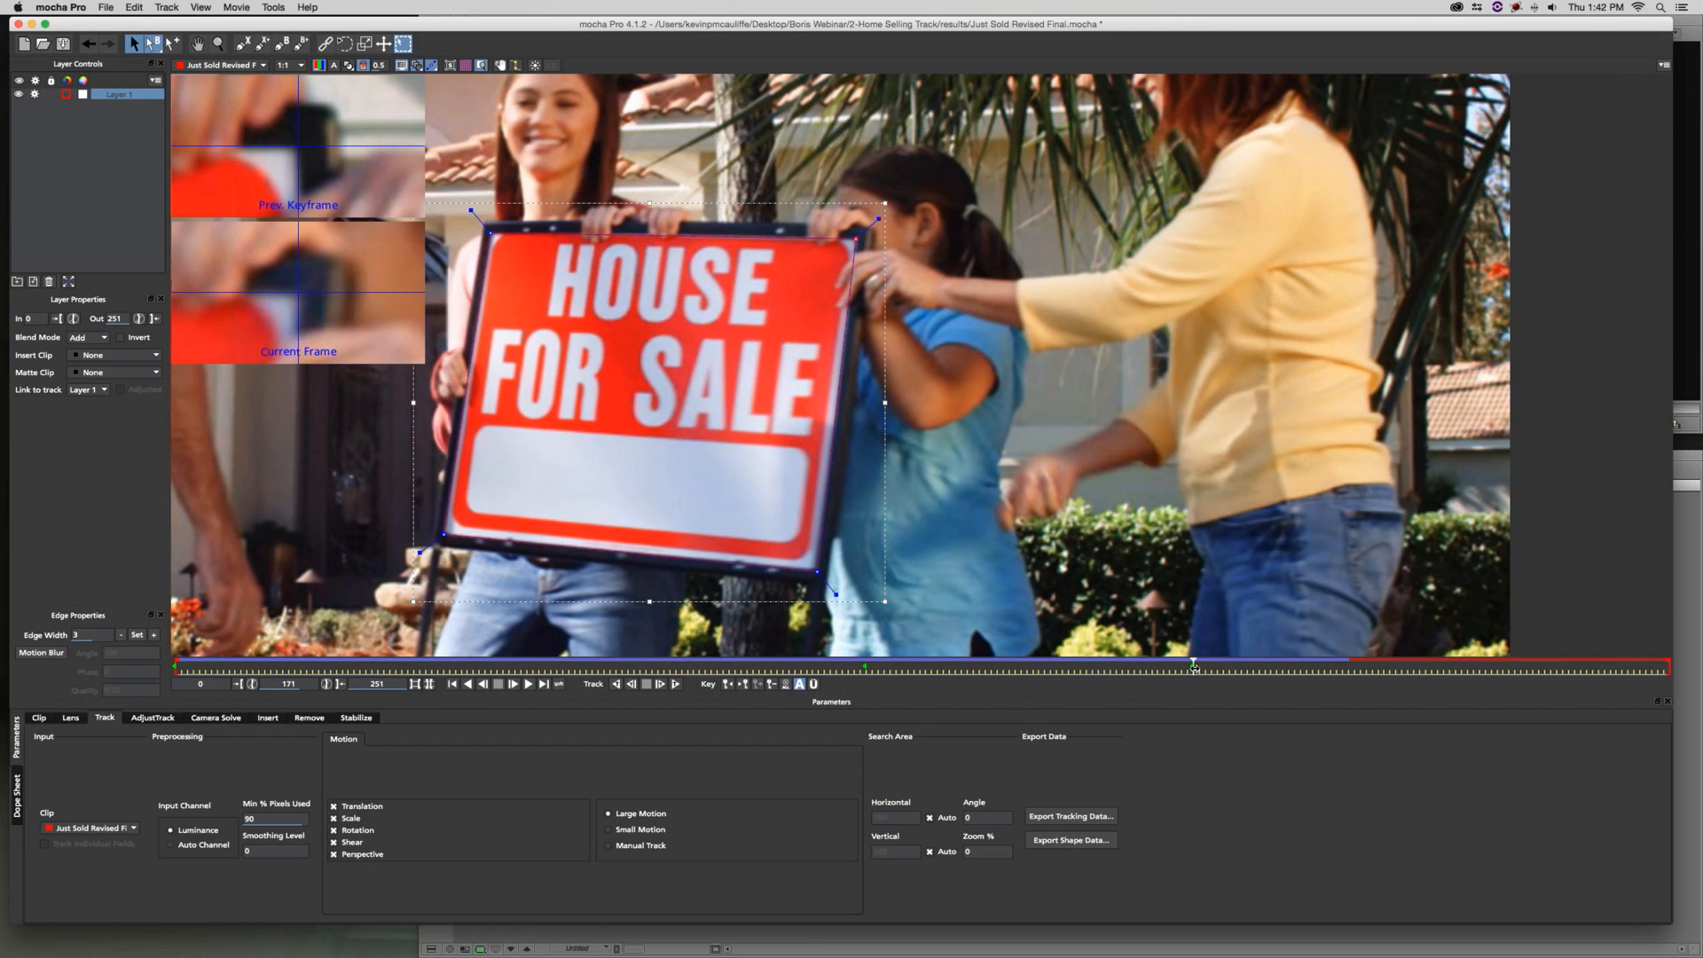
drag(1205, 667, 1253, 666)
key(x)
drag(942, 564, 1140, 576)
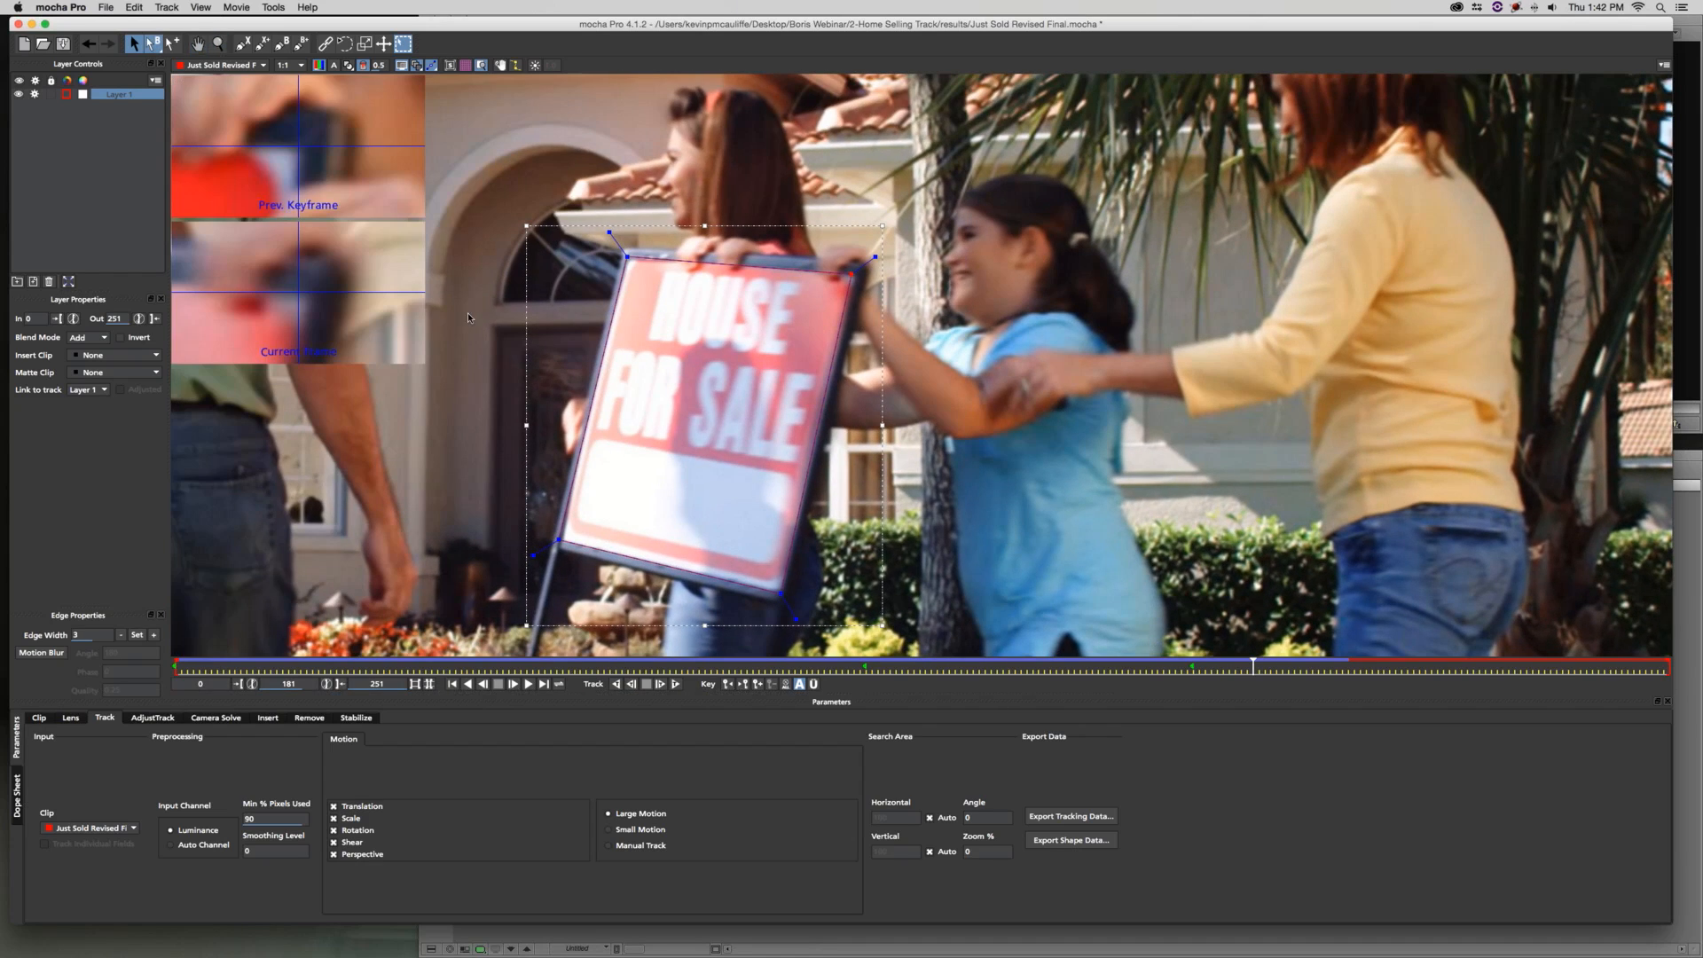
drag(1249, 668, 1204, 671)
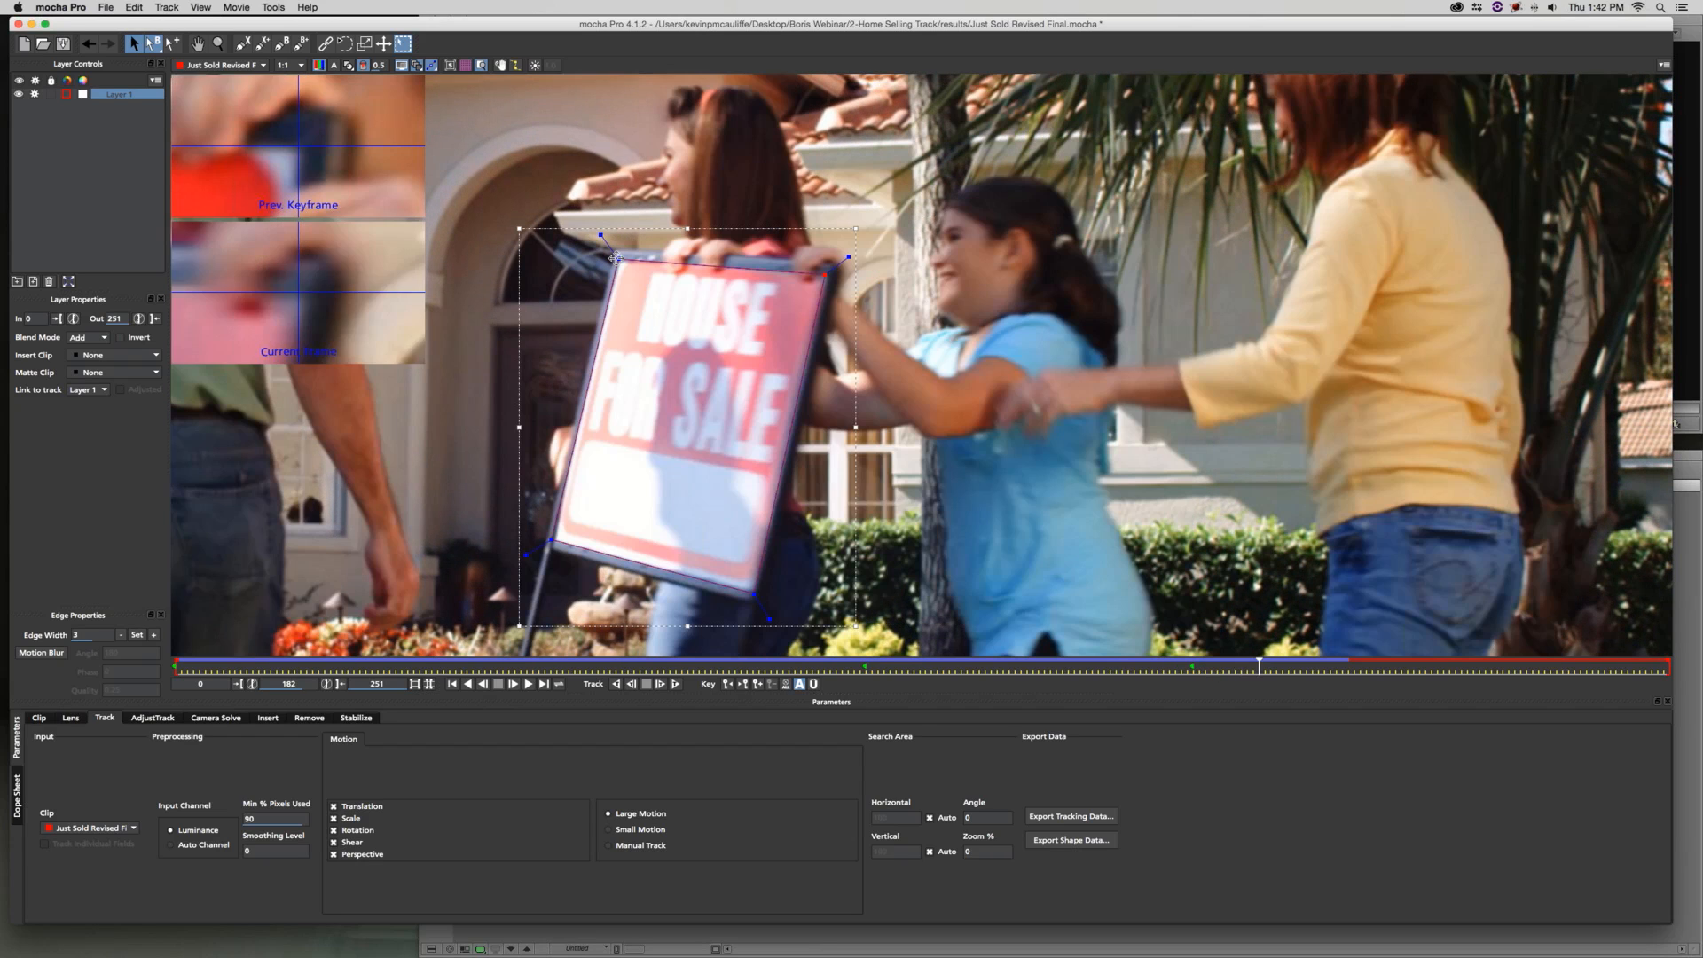
click(617, 258)
drag(616, 258, 615, 262)
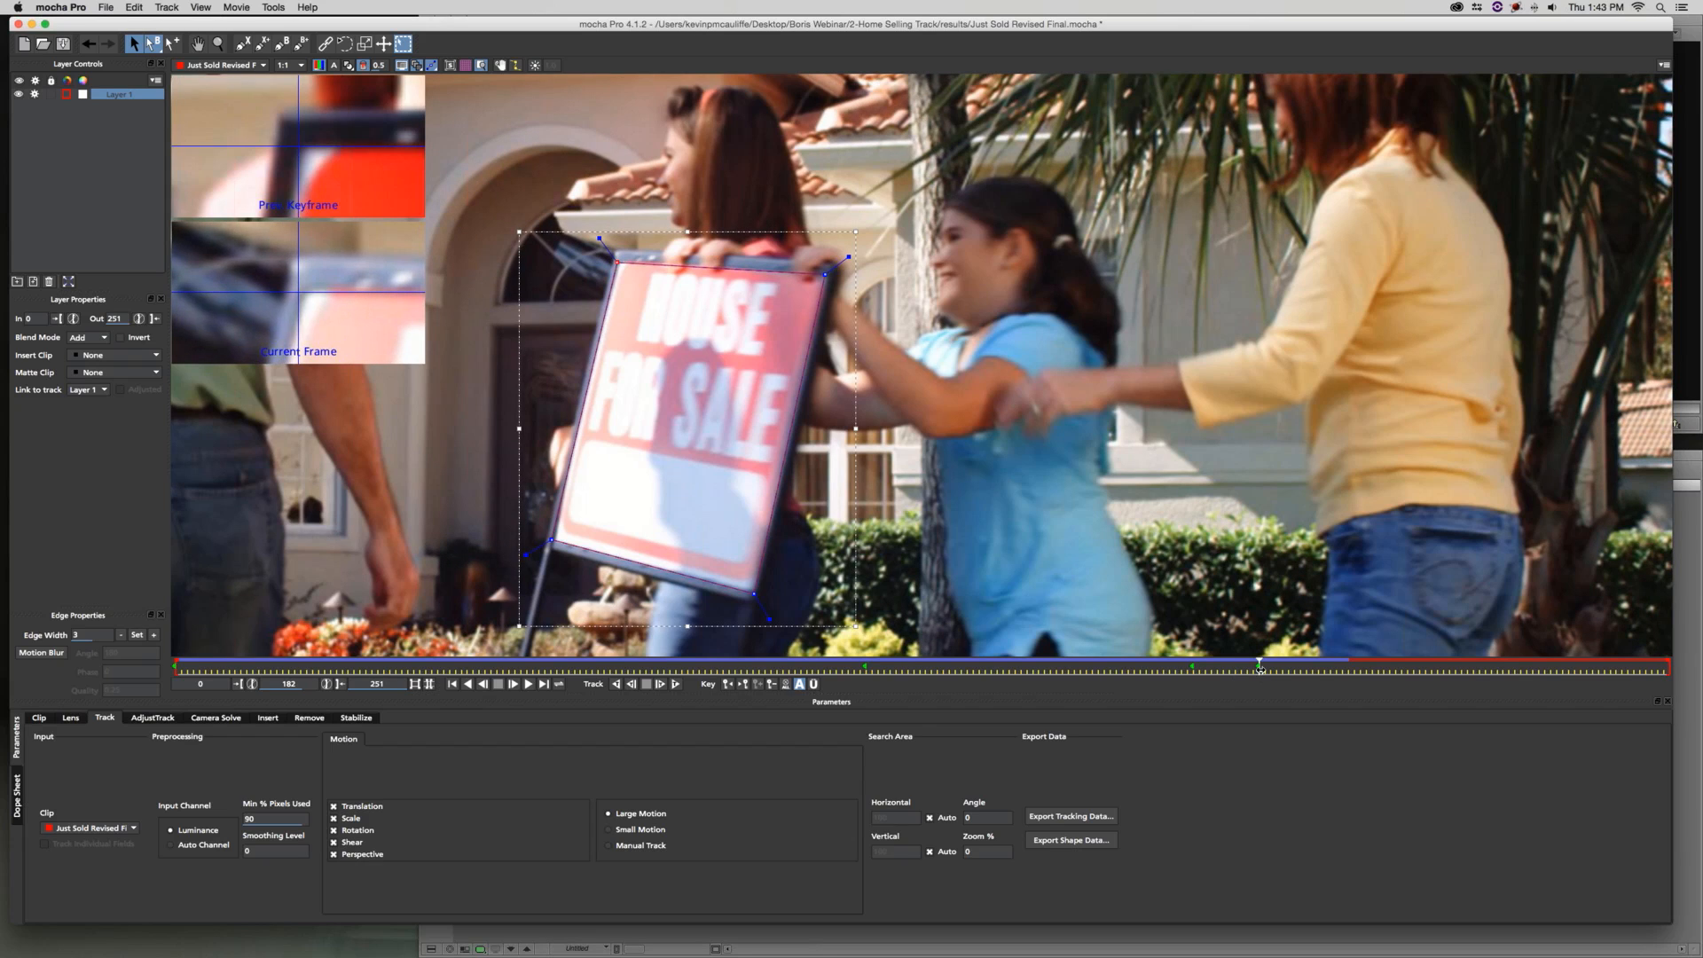
Adjust the shape's upper-right, lower-right and lower-left corners to fit the turning sign at frame 187
drag(1271, 669, 1287, 671)
drag(691, 288, 690, 290)
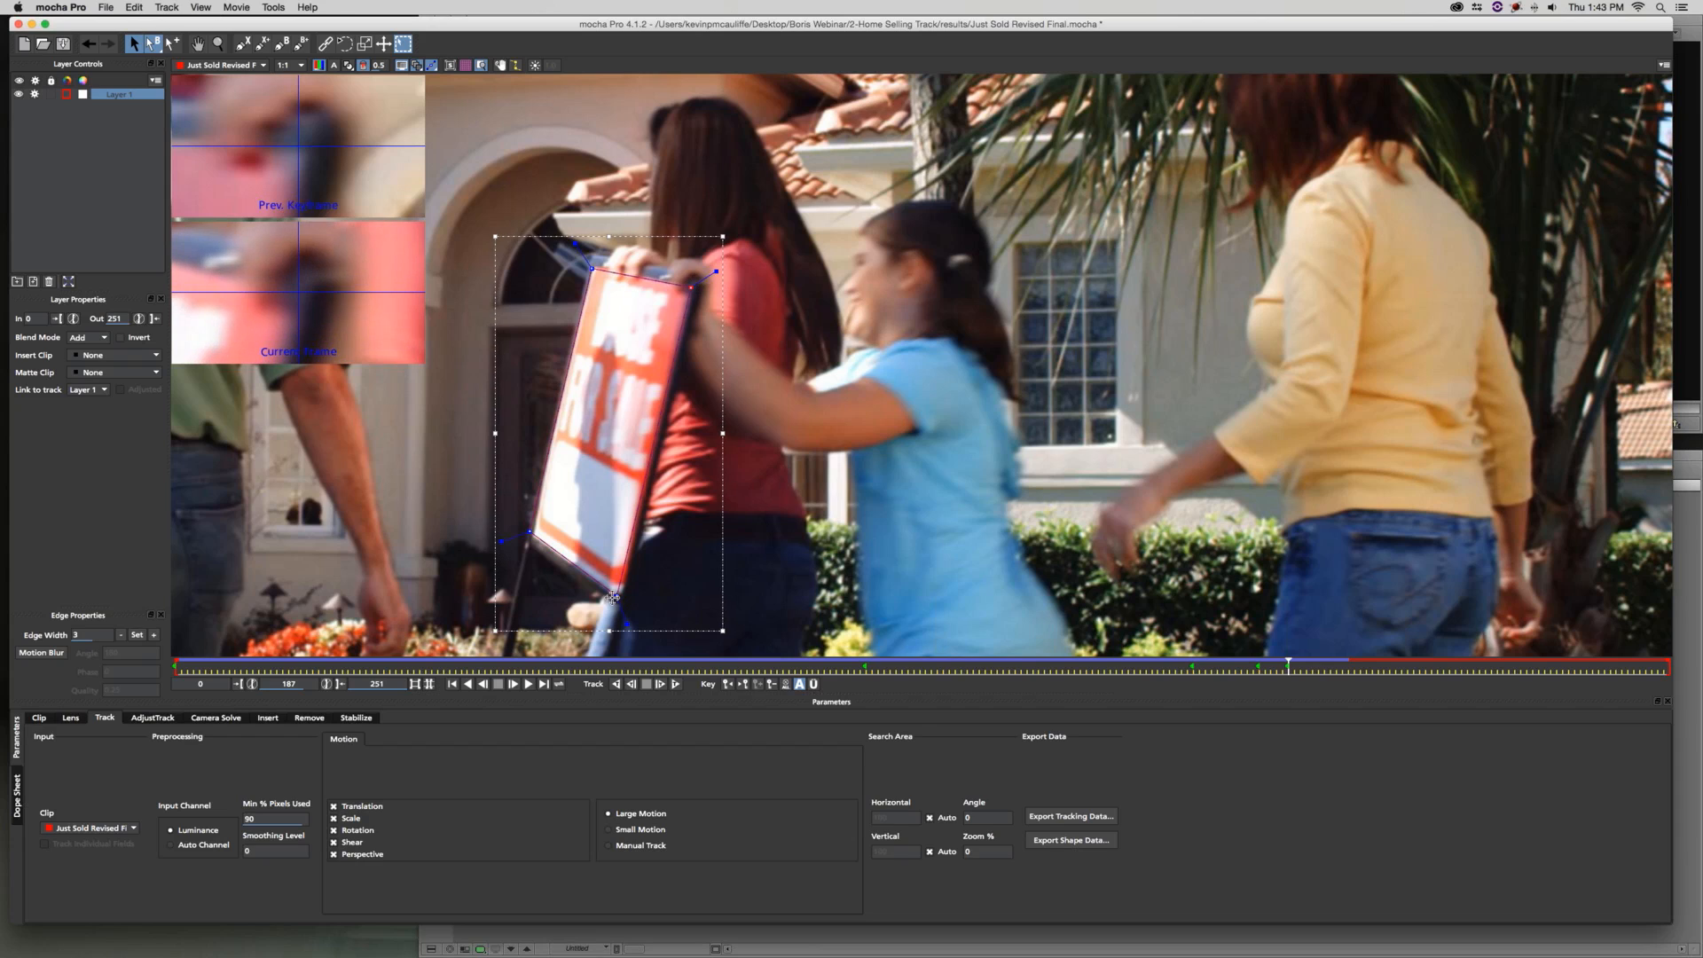
drag(617, 595, 620, 598)
drag(529, 532, 532, 536)
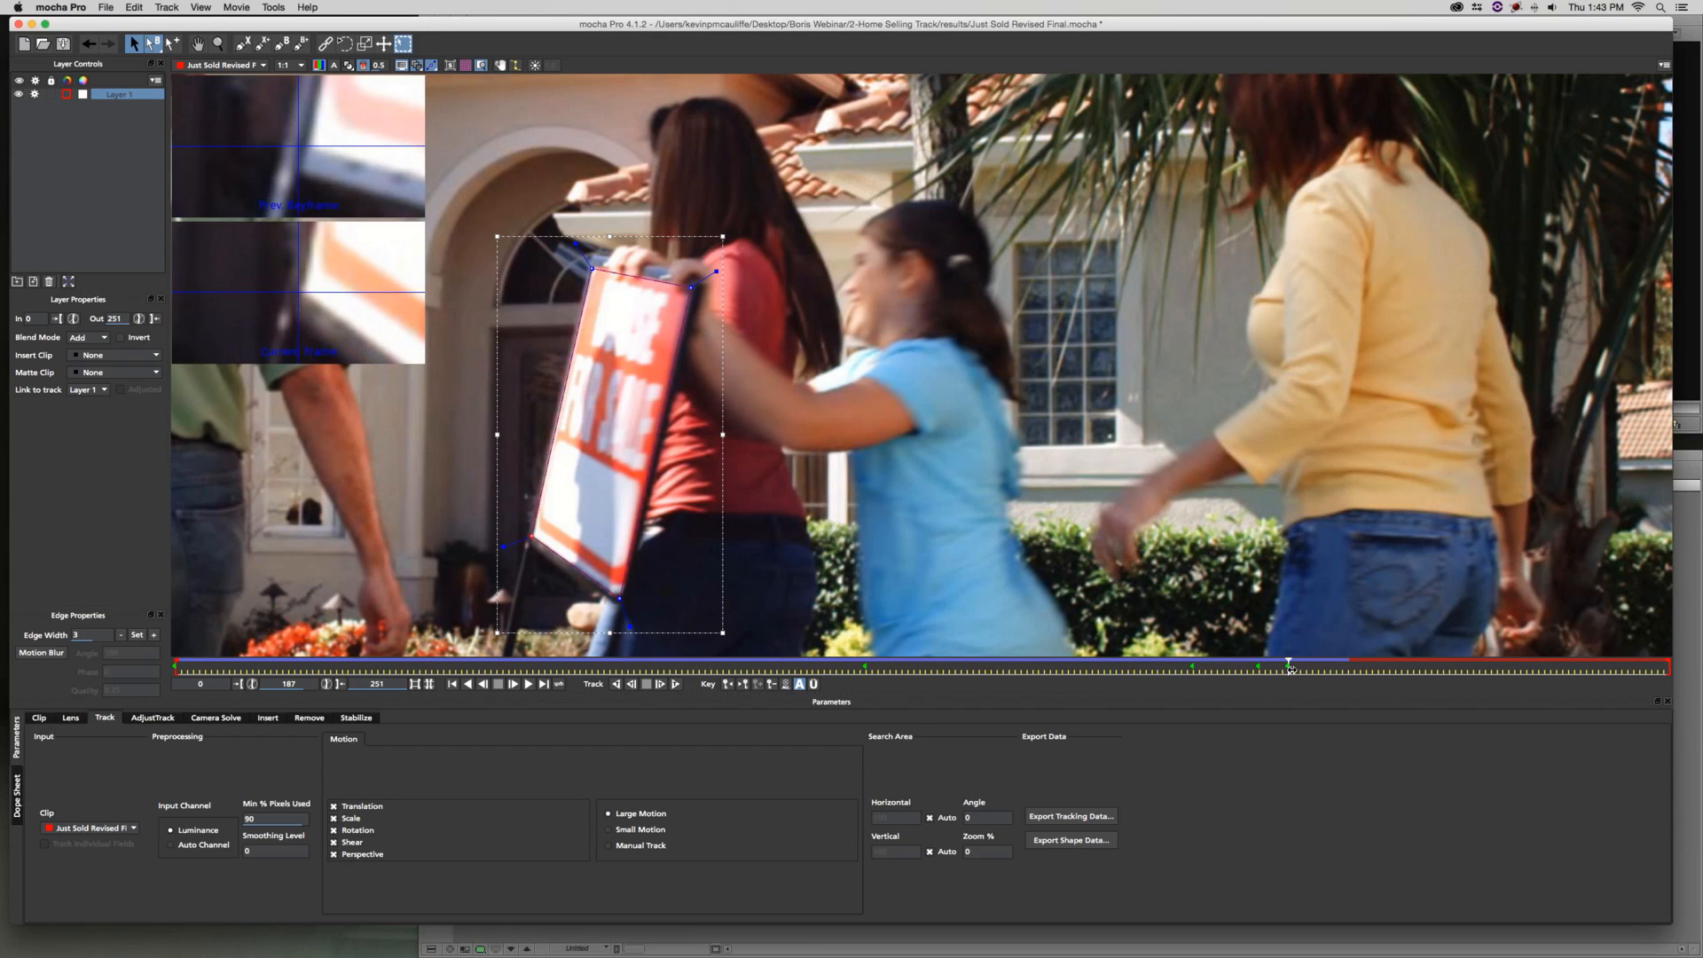
Move the shape's lower-left and upper corner points onto the nearly edge-on sign at frame 191
drag(1297, 671, 1313, 671)
drag(530, 564, 523, 516)
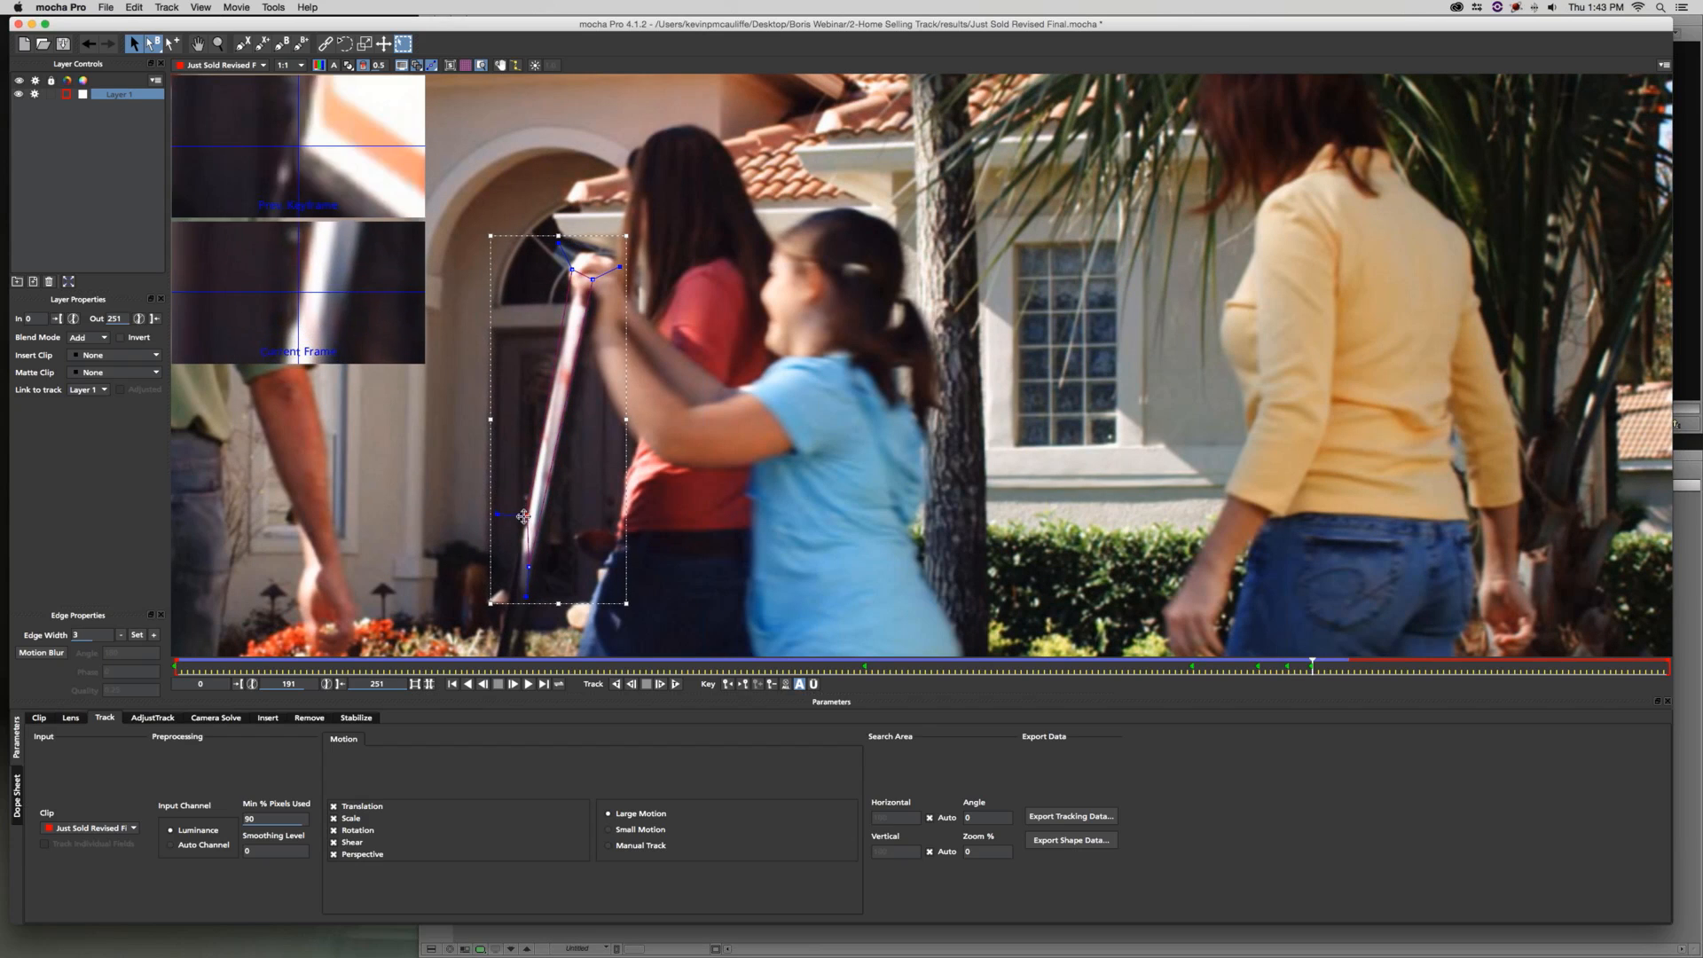
drag(572, 268, 586, 304)
Refit the shape's lower-left, lower-right and upper-right corners to the sign at frame 189
drag(1311, 670, 1301, 670)
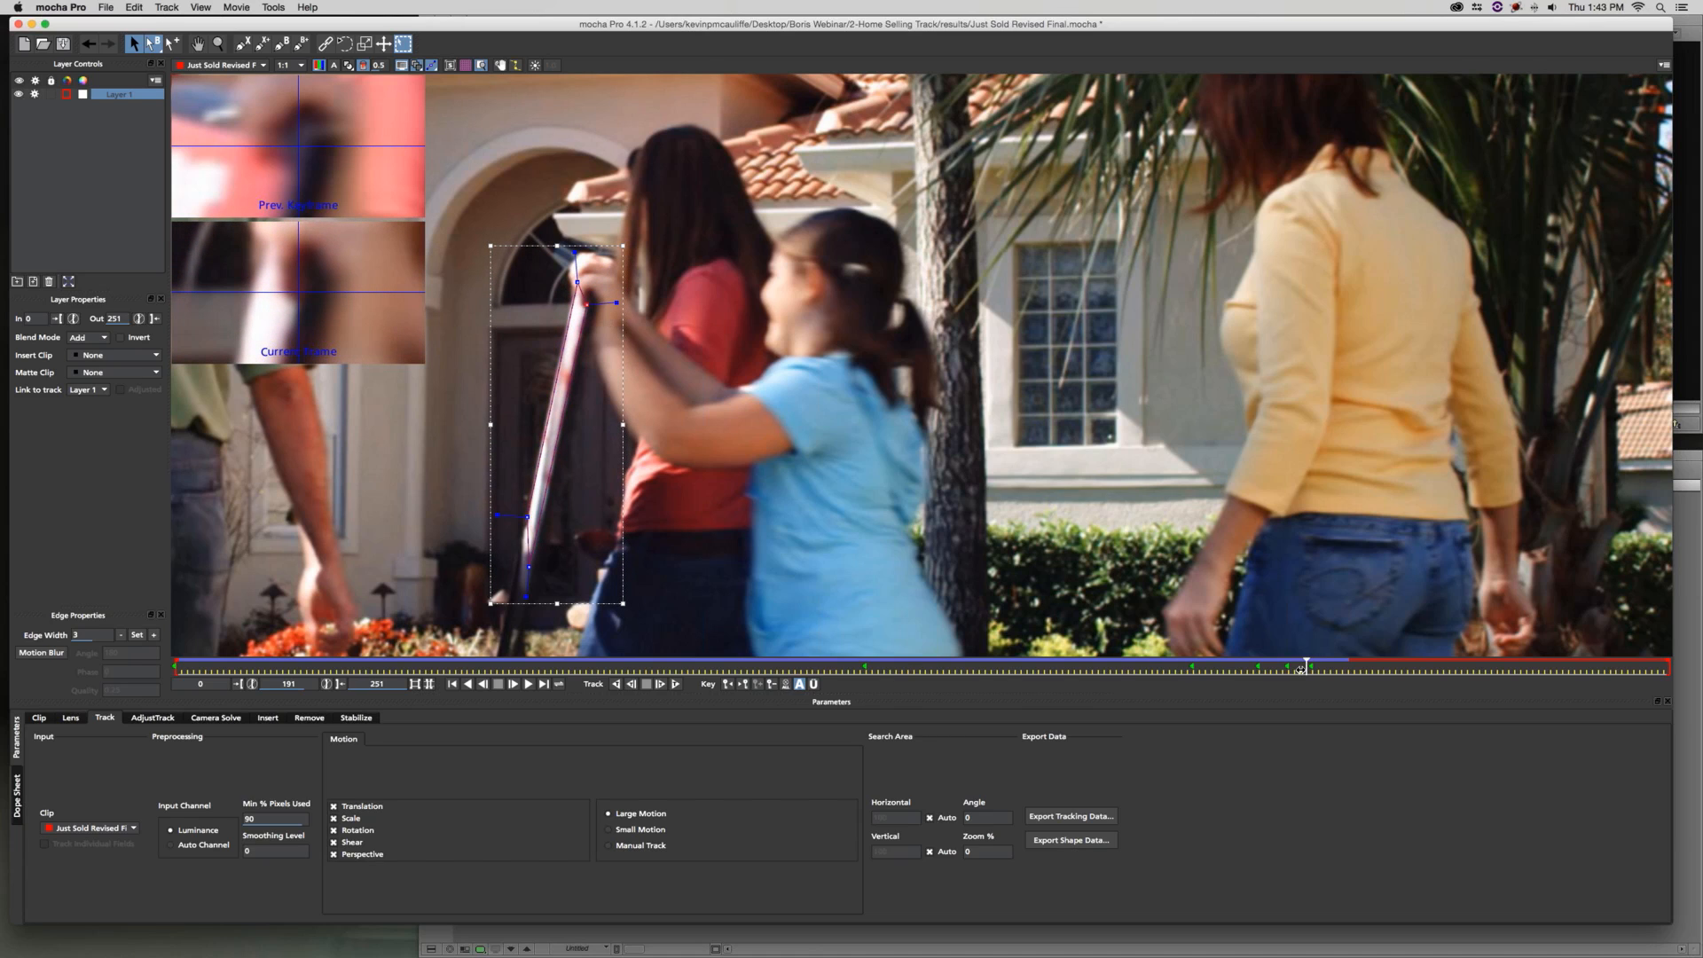
click(1299, 670)
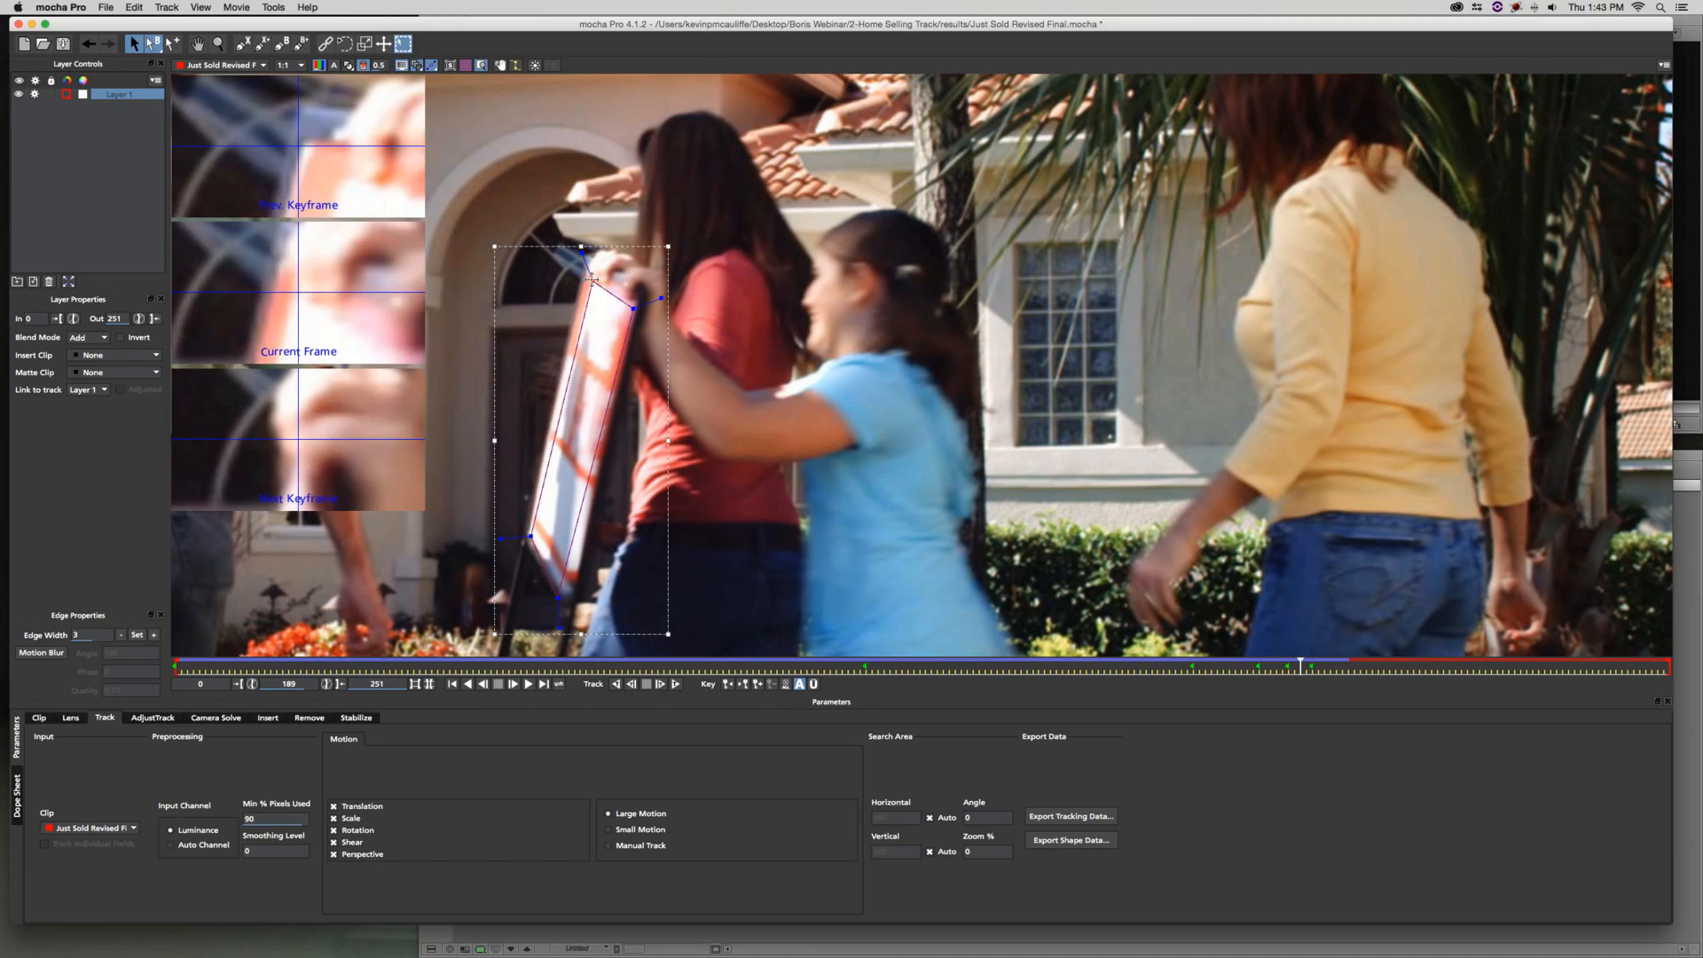
drag(526, 533, 525, 536)
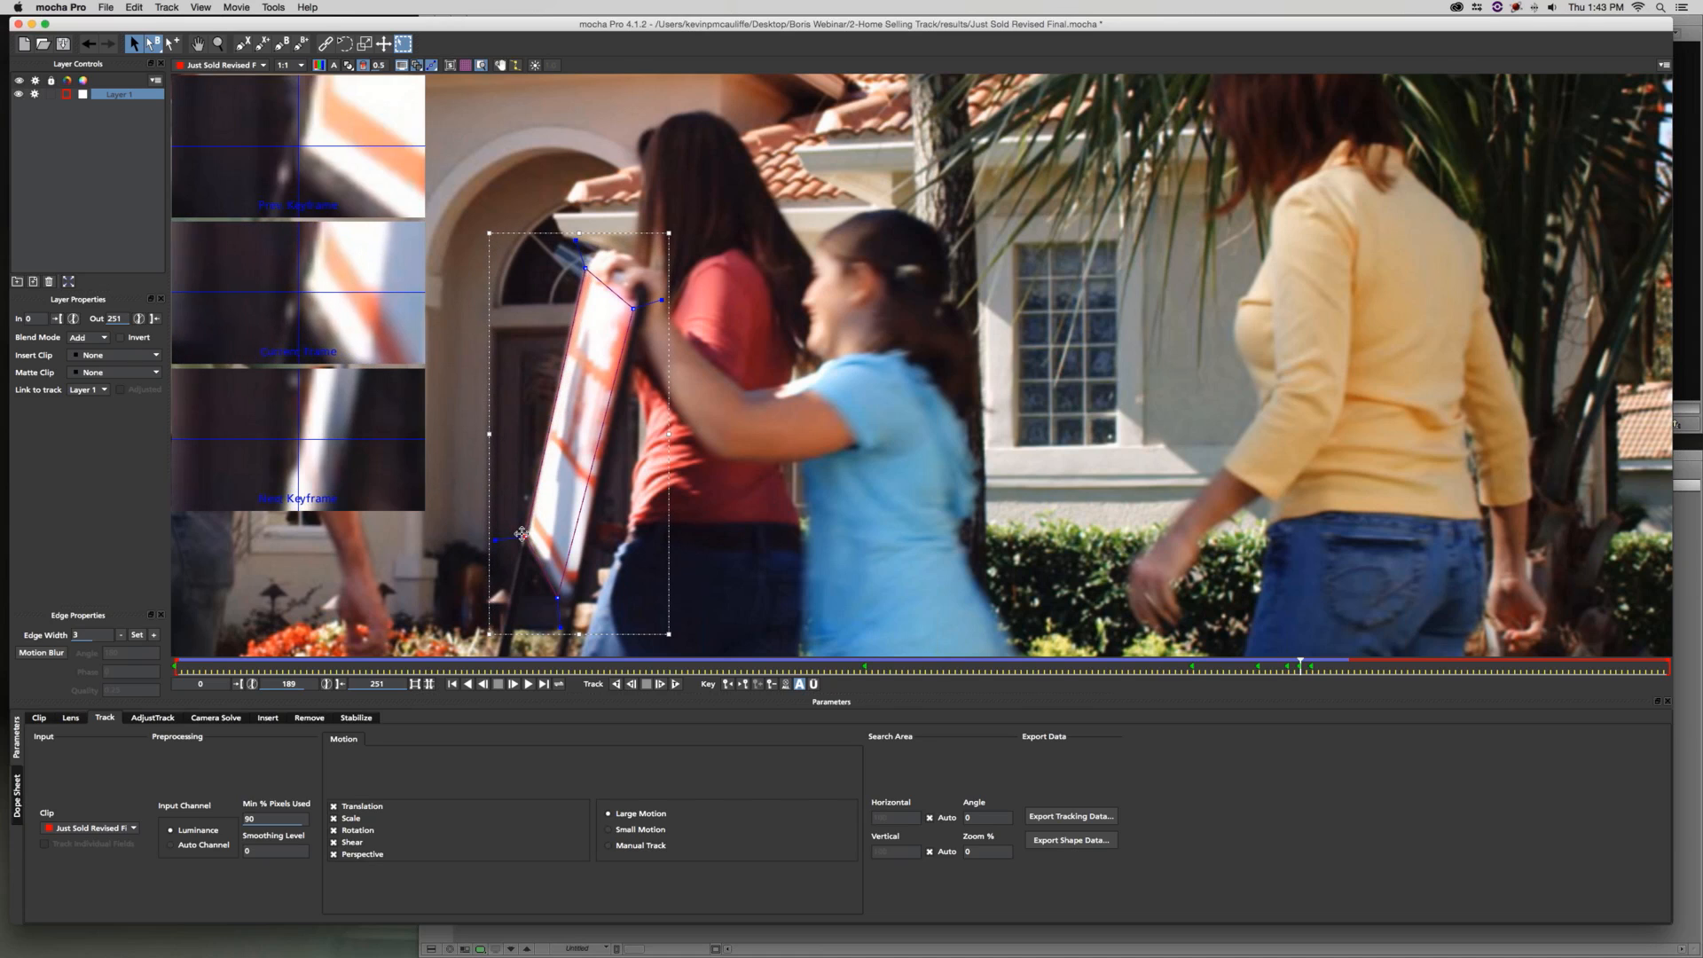
drag(558, 595, 571, 605)
drag(633, 308, 634, 304)
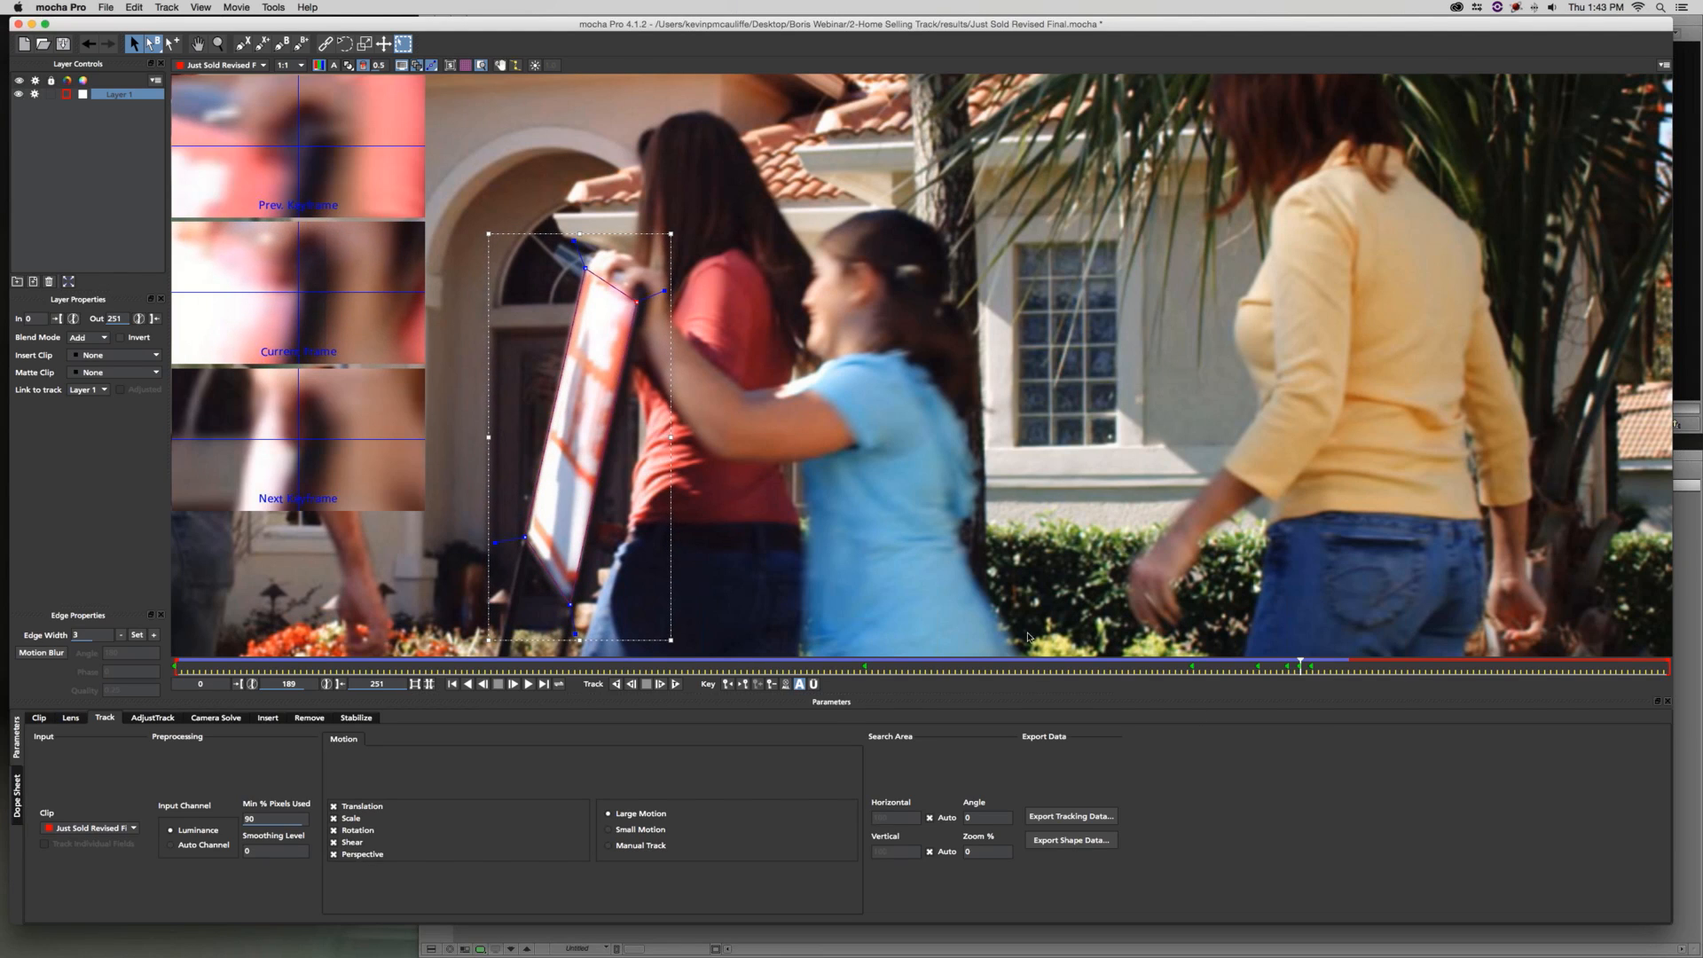
Go back to frame 43 with the whole sign in view and show the layer's planar surface
drag(1286, 667, 1074, 668)
drag(919, 678, 434, 672)
key(z)
scroll(725, 443, down, 6)
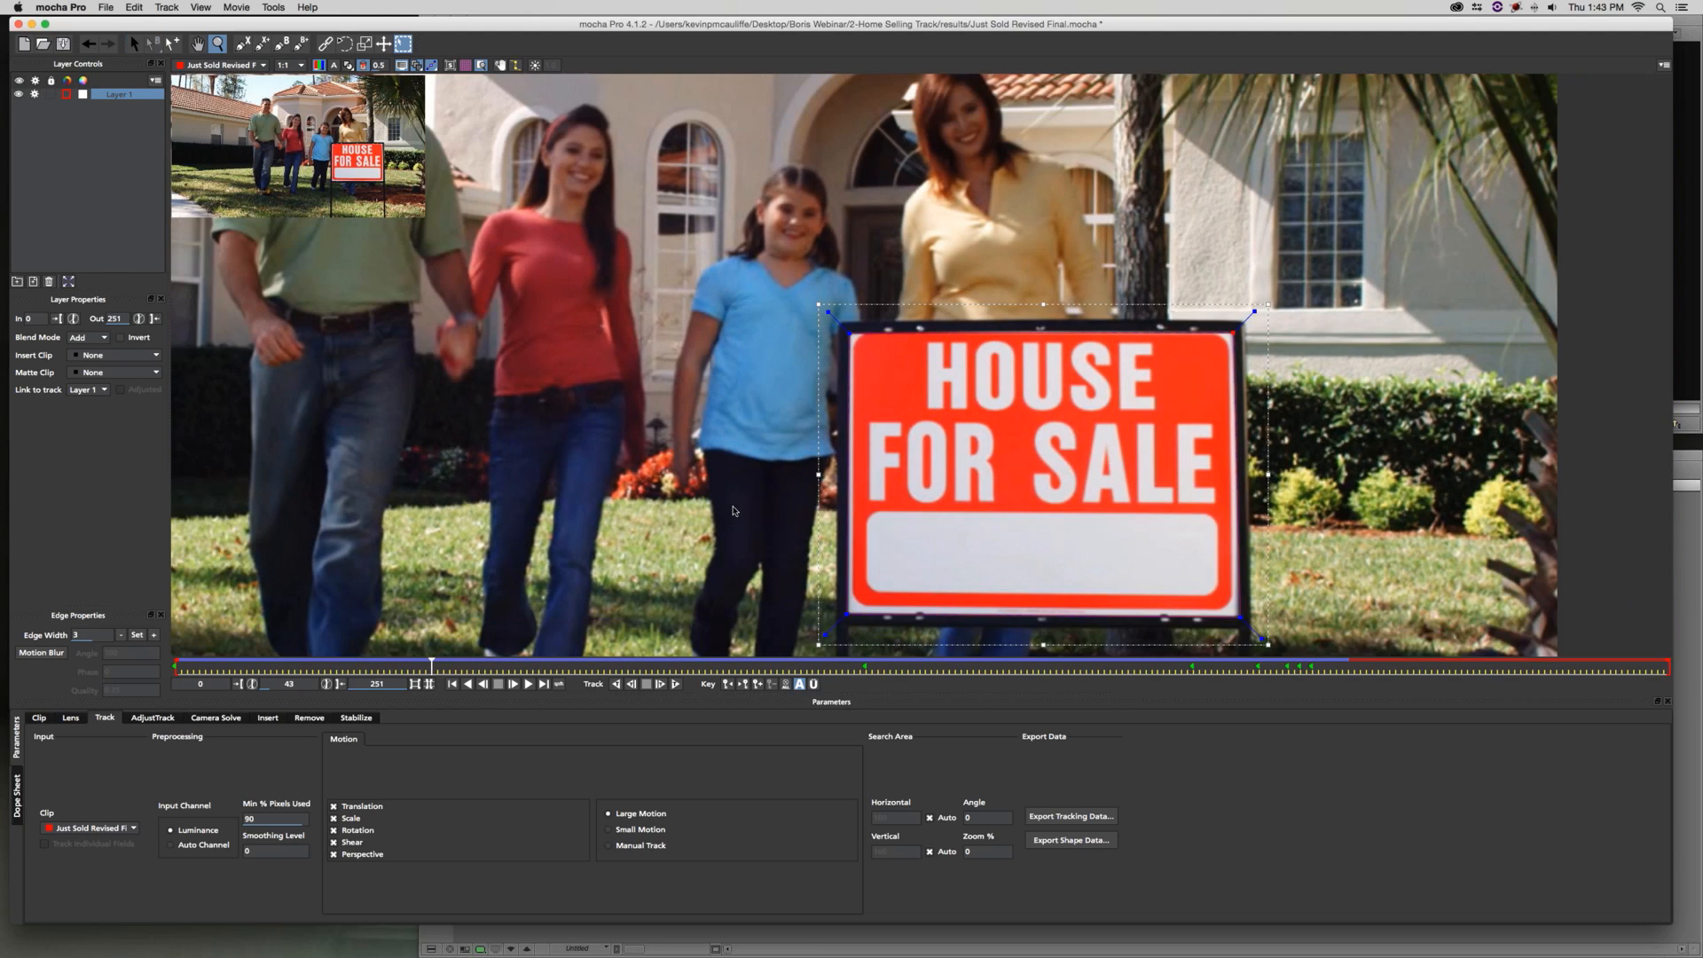
key(s)
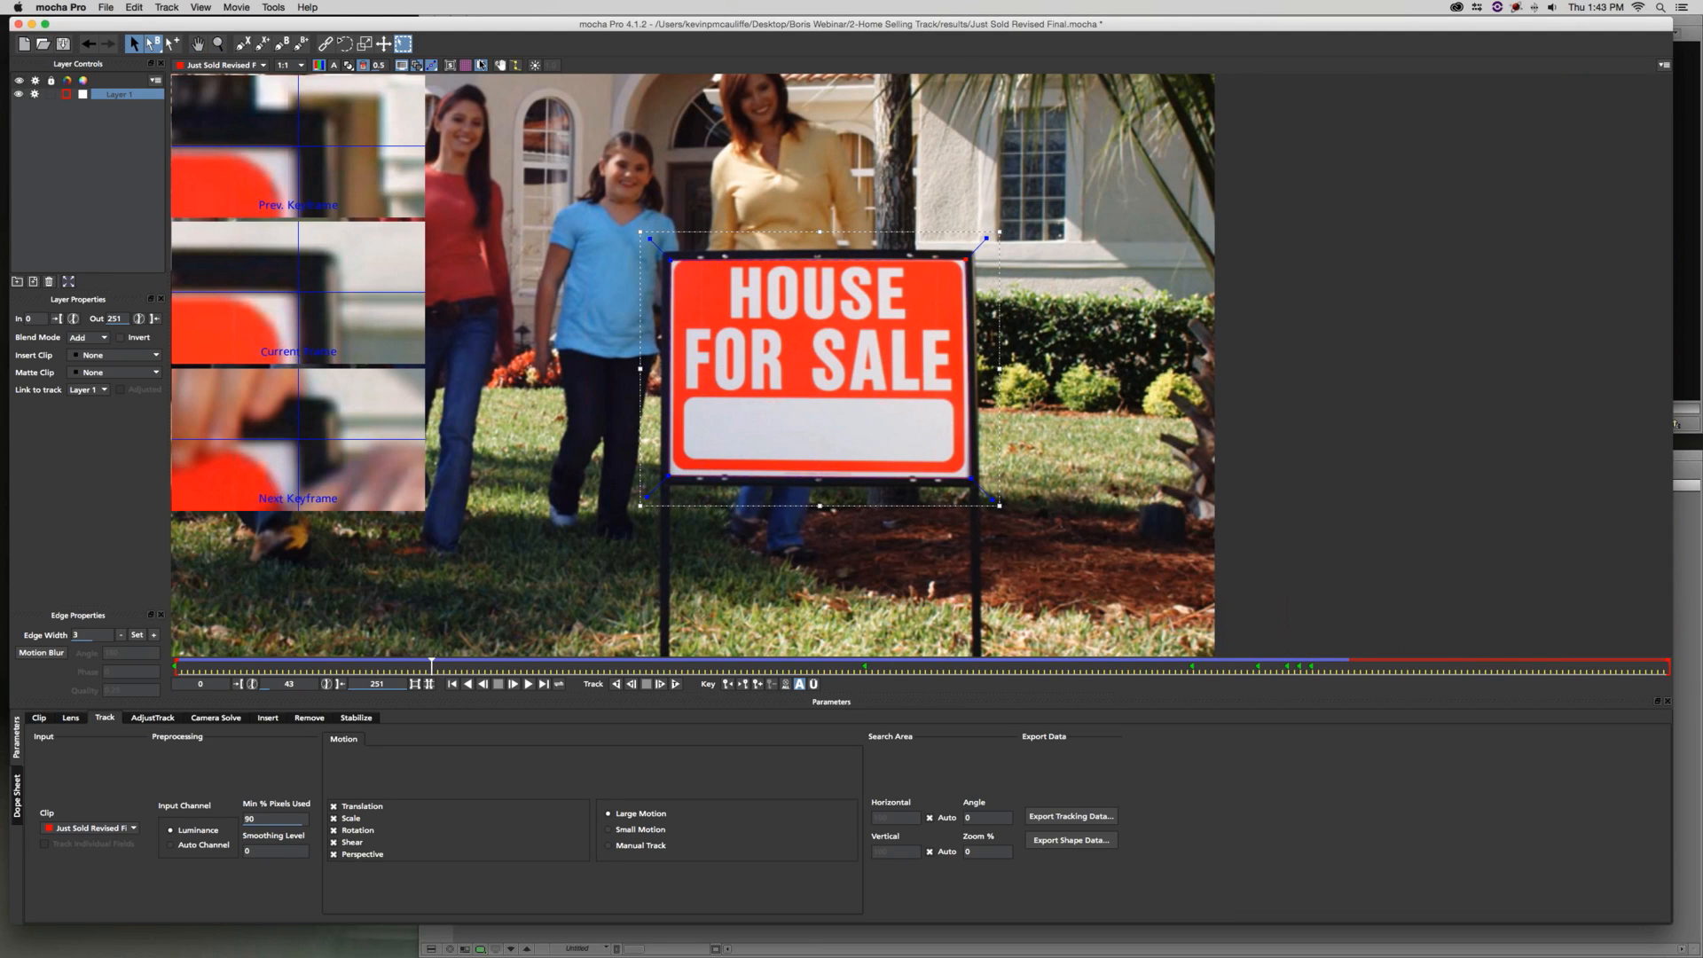
click(451, 67)
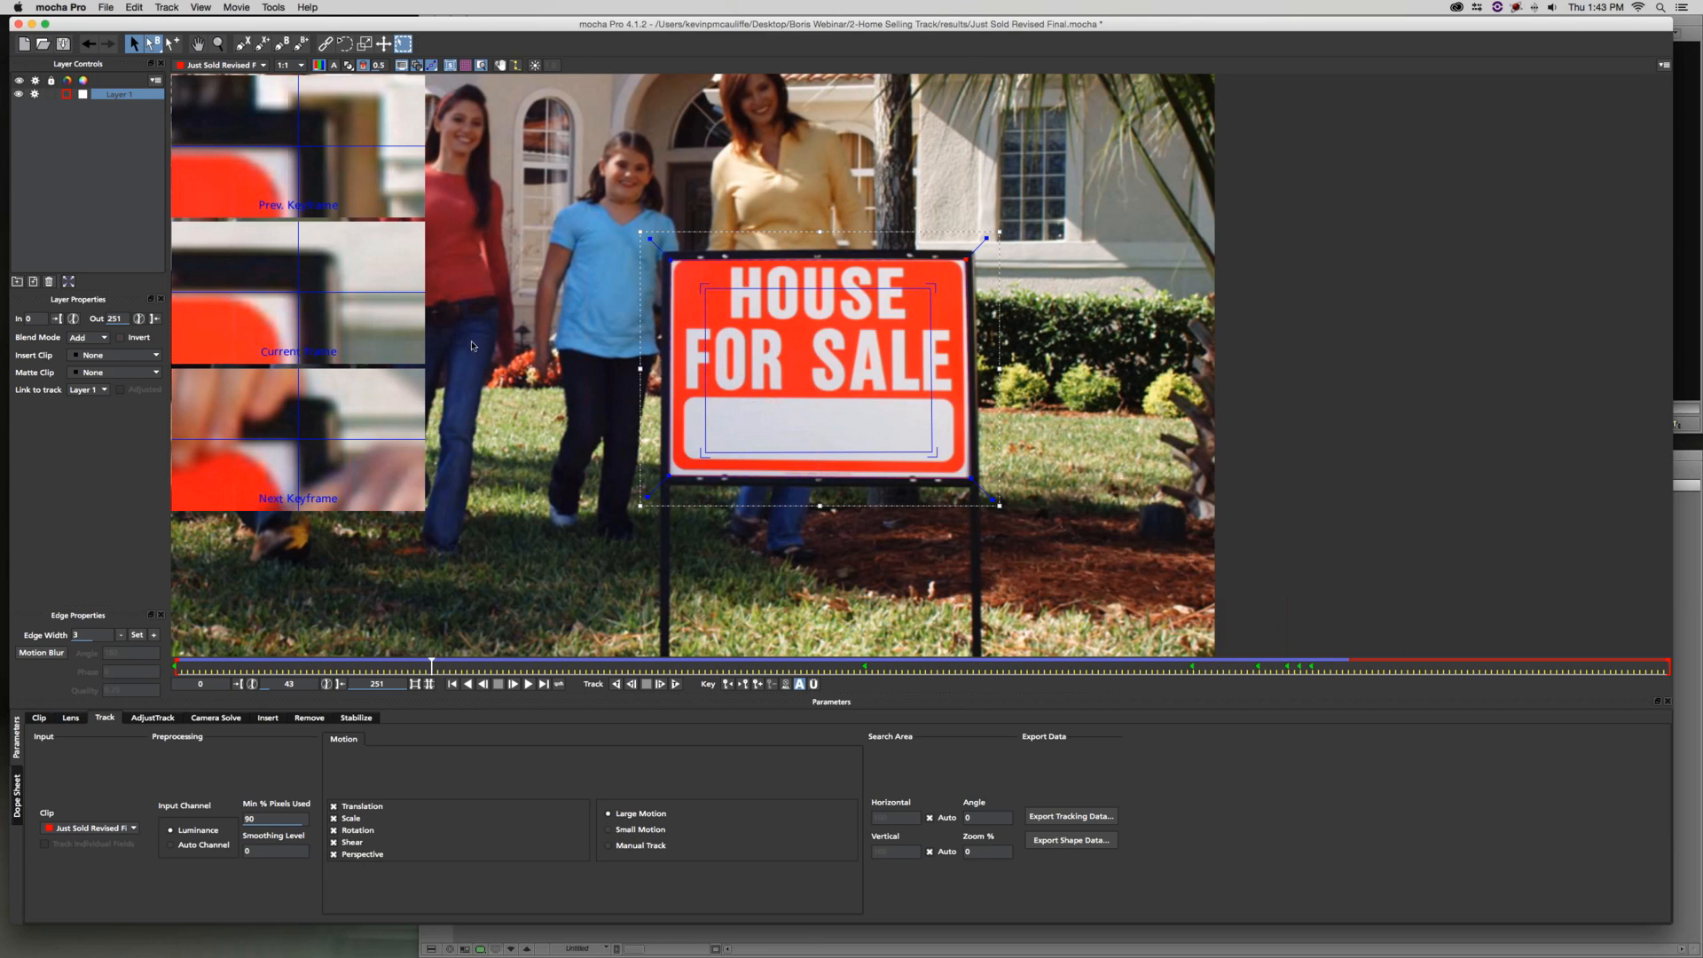
Try the Logo clip as the sign layer's insert and set the insert back to None
click(118, 355)
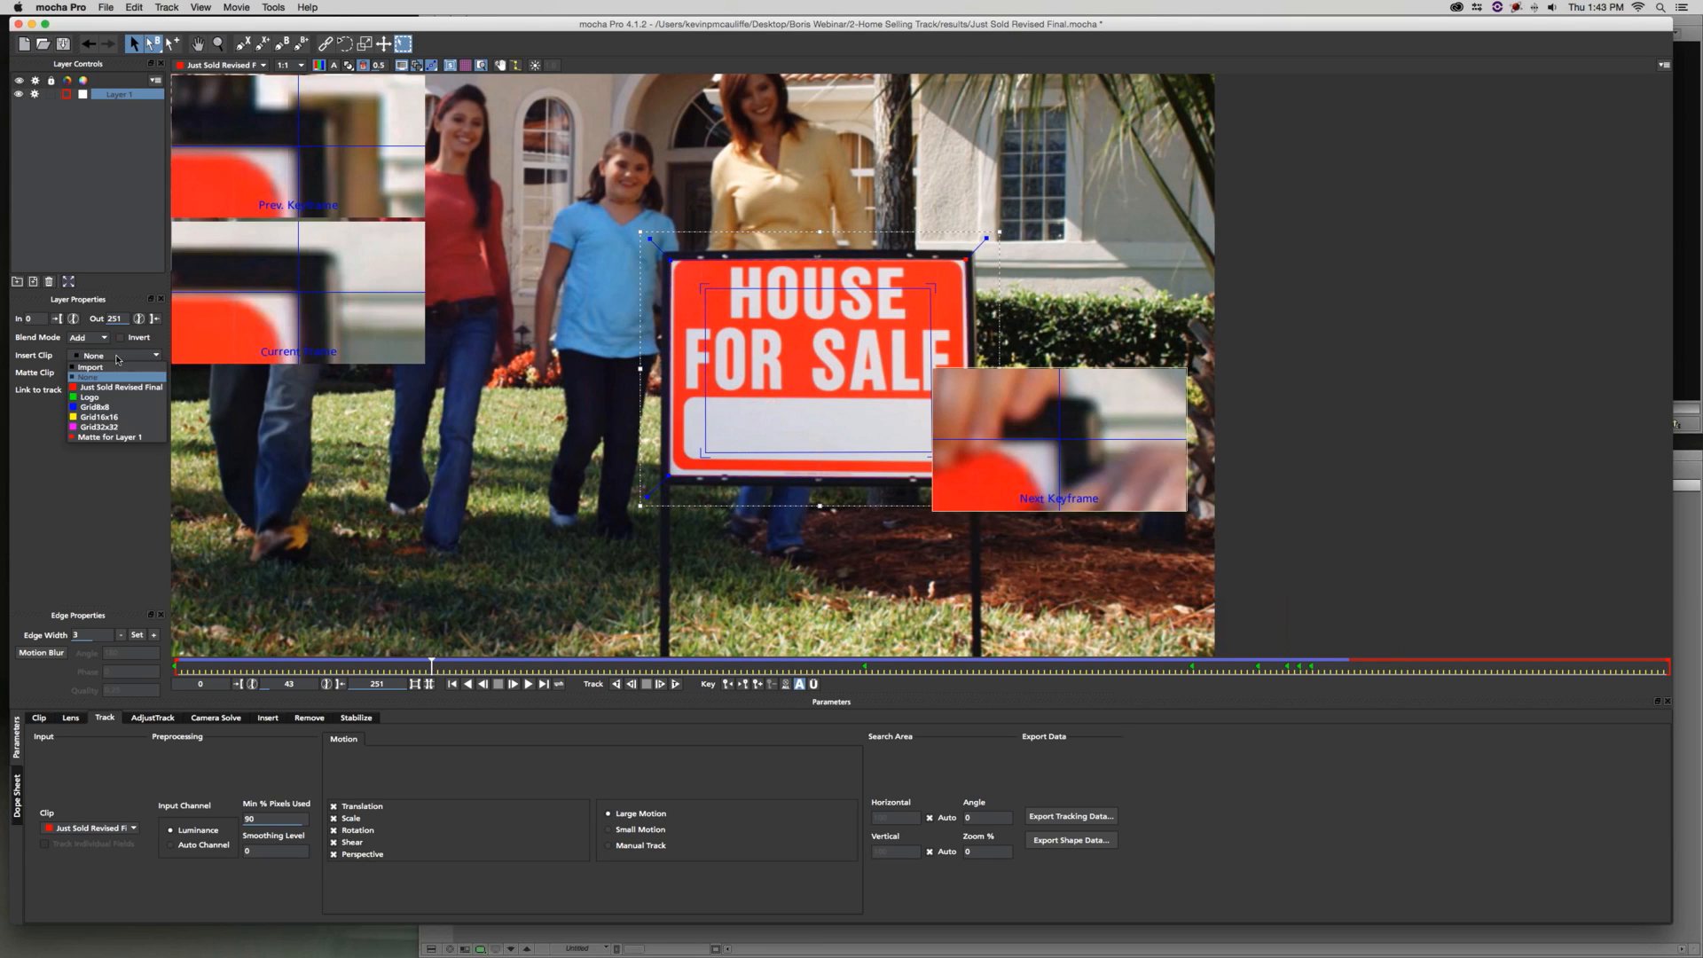
click(110, 399)
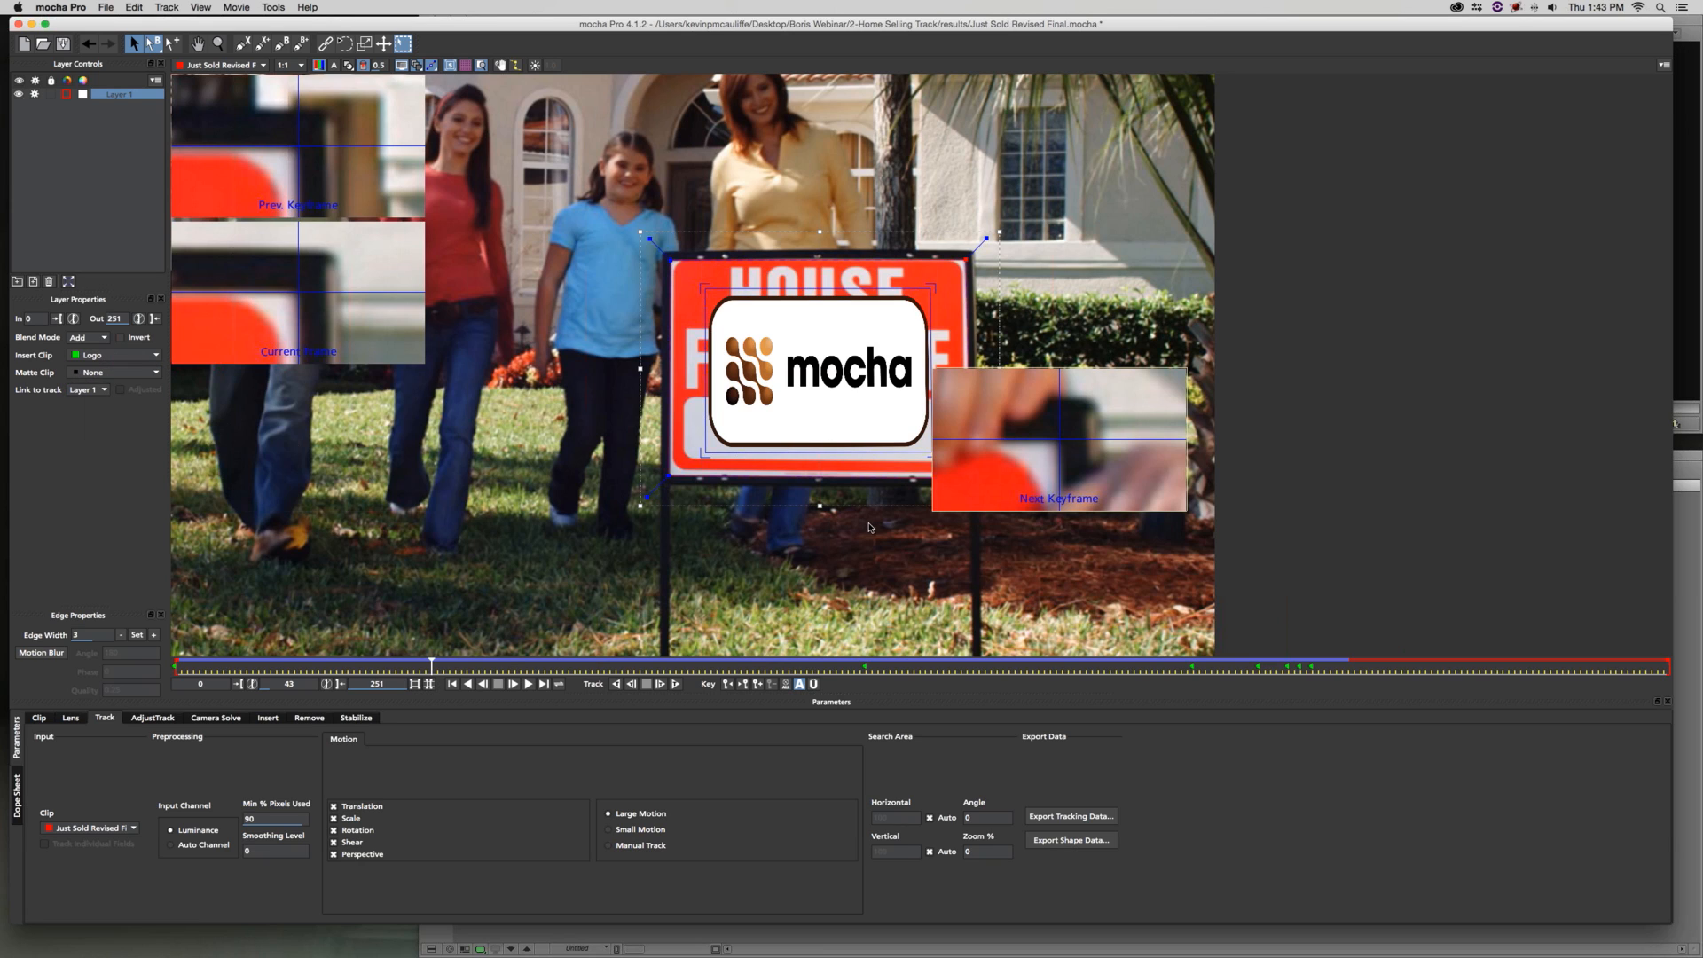
click(133, 355)
click(110, 371)
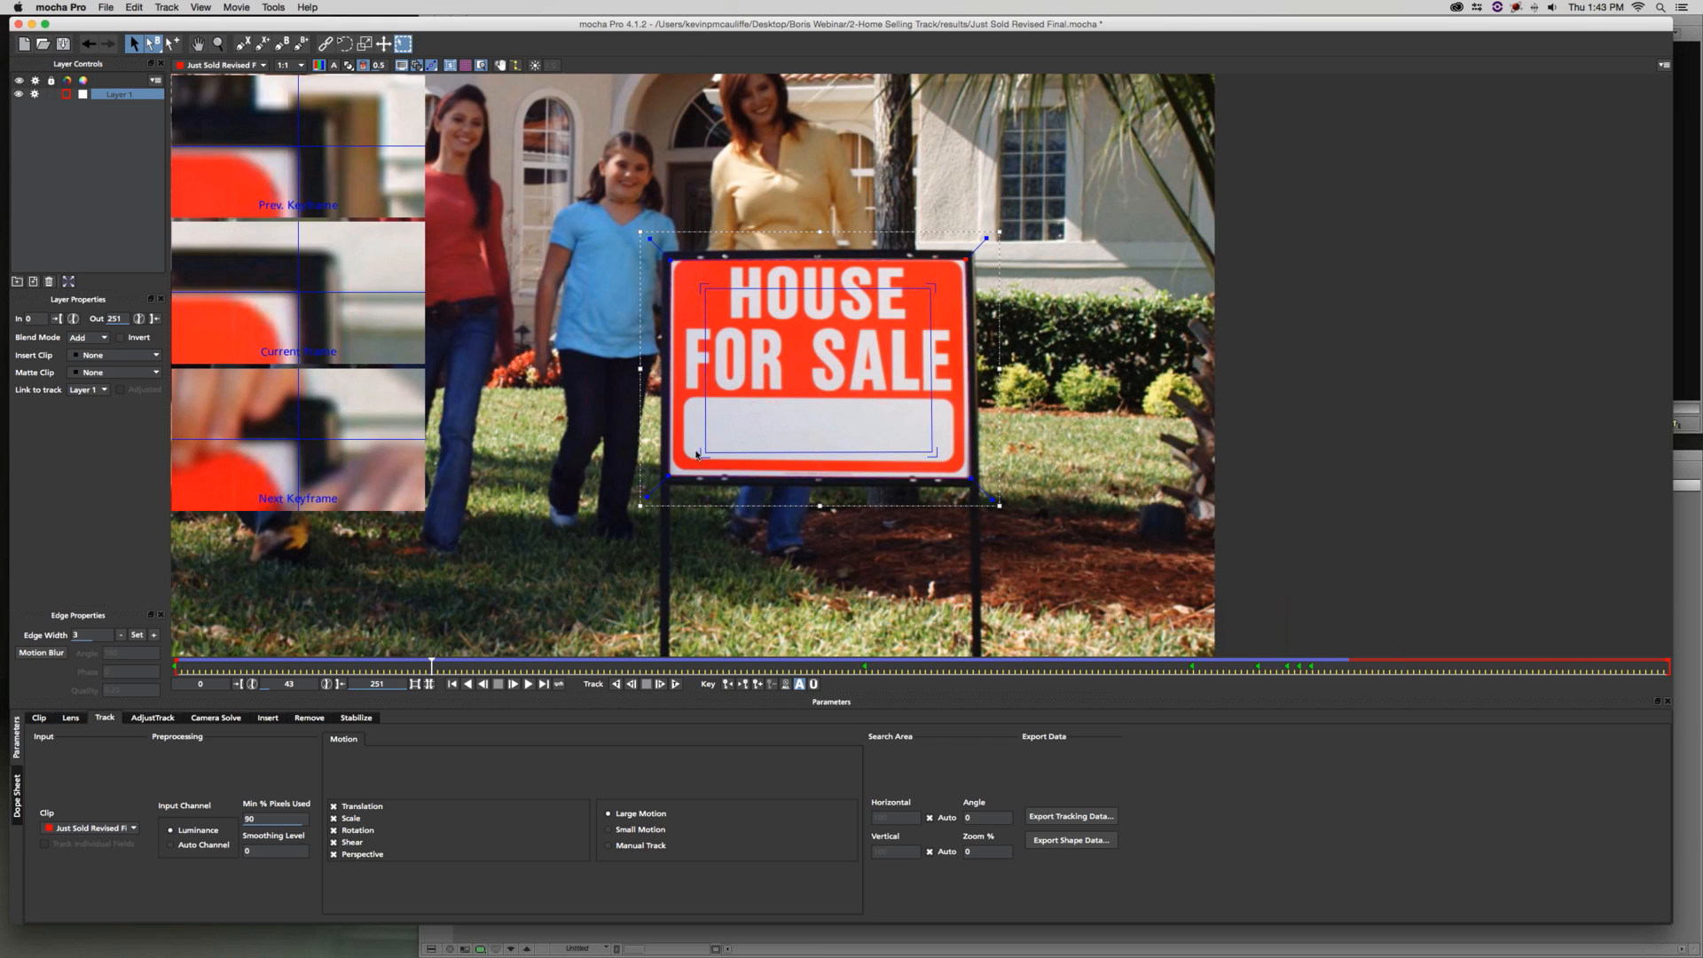
Fit the four corners of the planar surface around the blank white panel at the bottom of the sign
drag(705, 452, 688, 458)
drag(705, 289, 684, 398)
drag(688, 459, 688, 460)
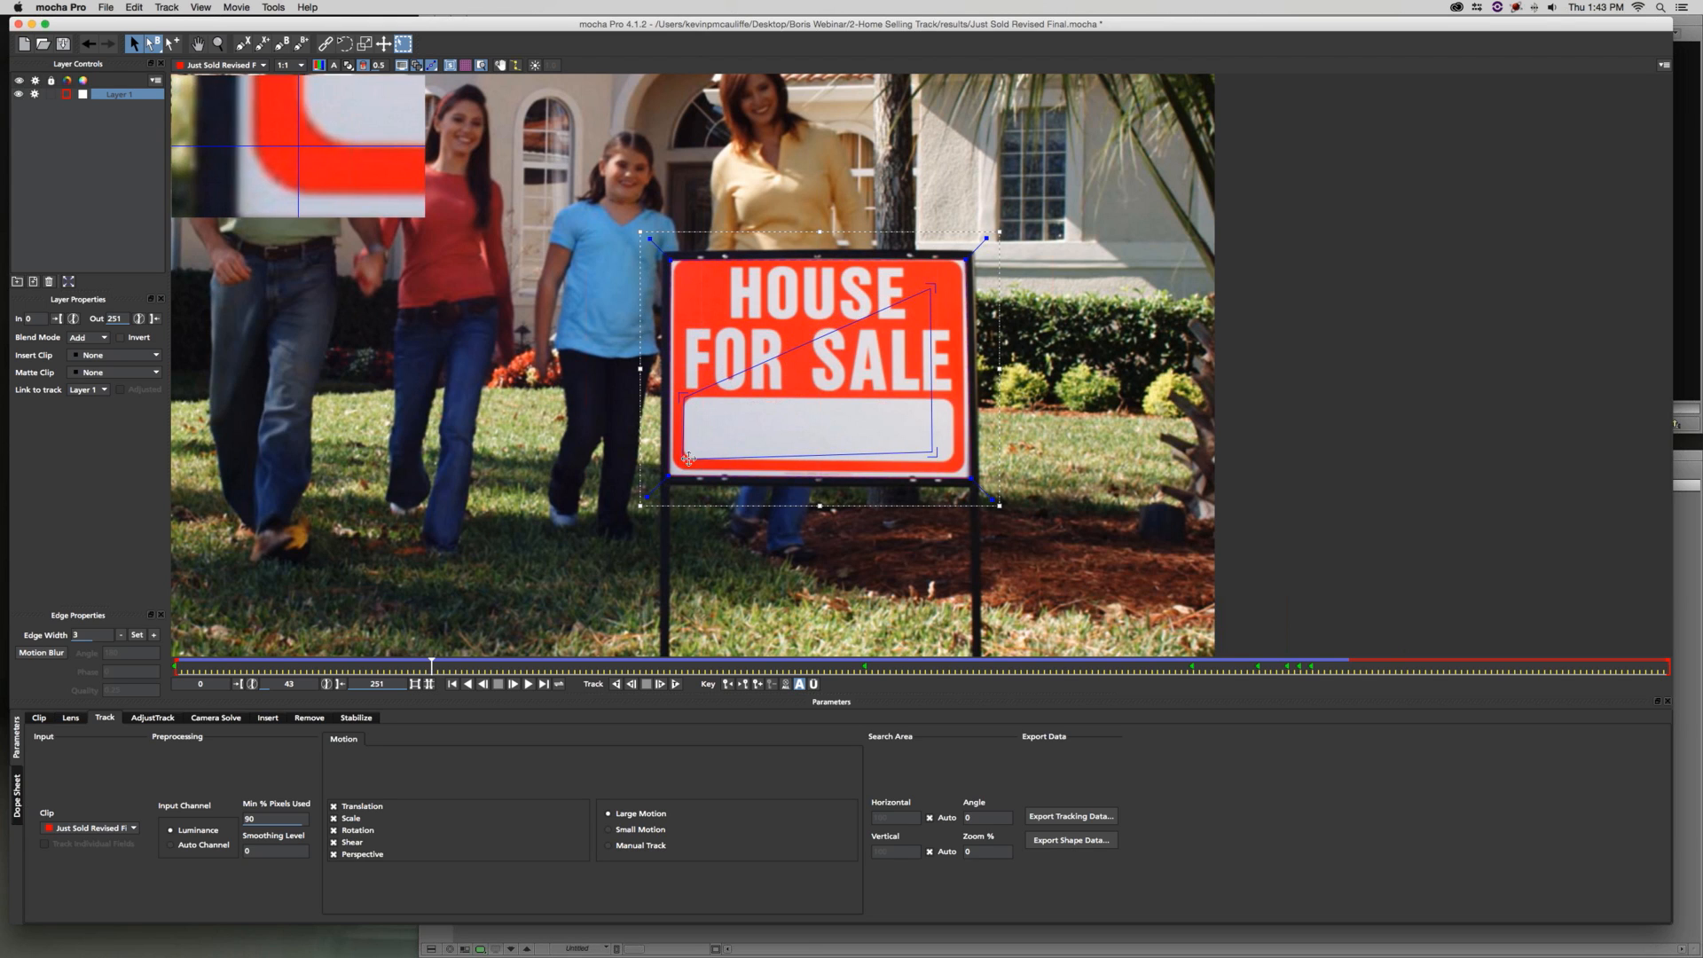
drag(932, 290, 954, 465)
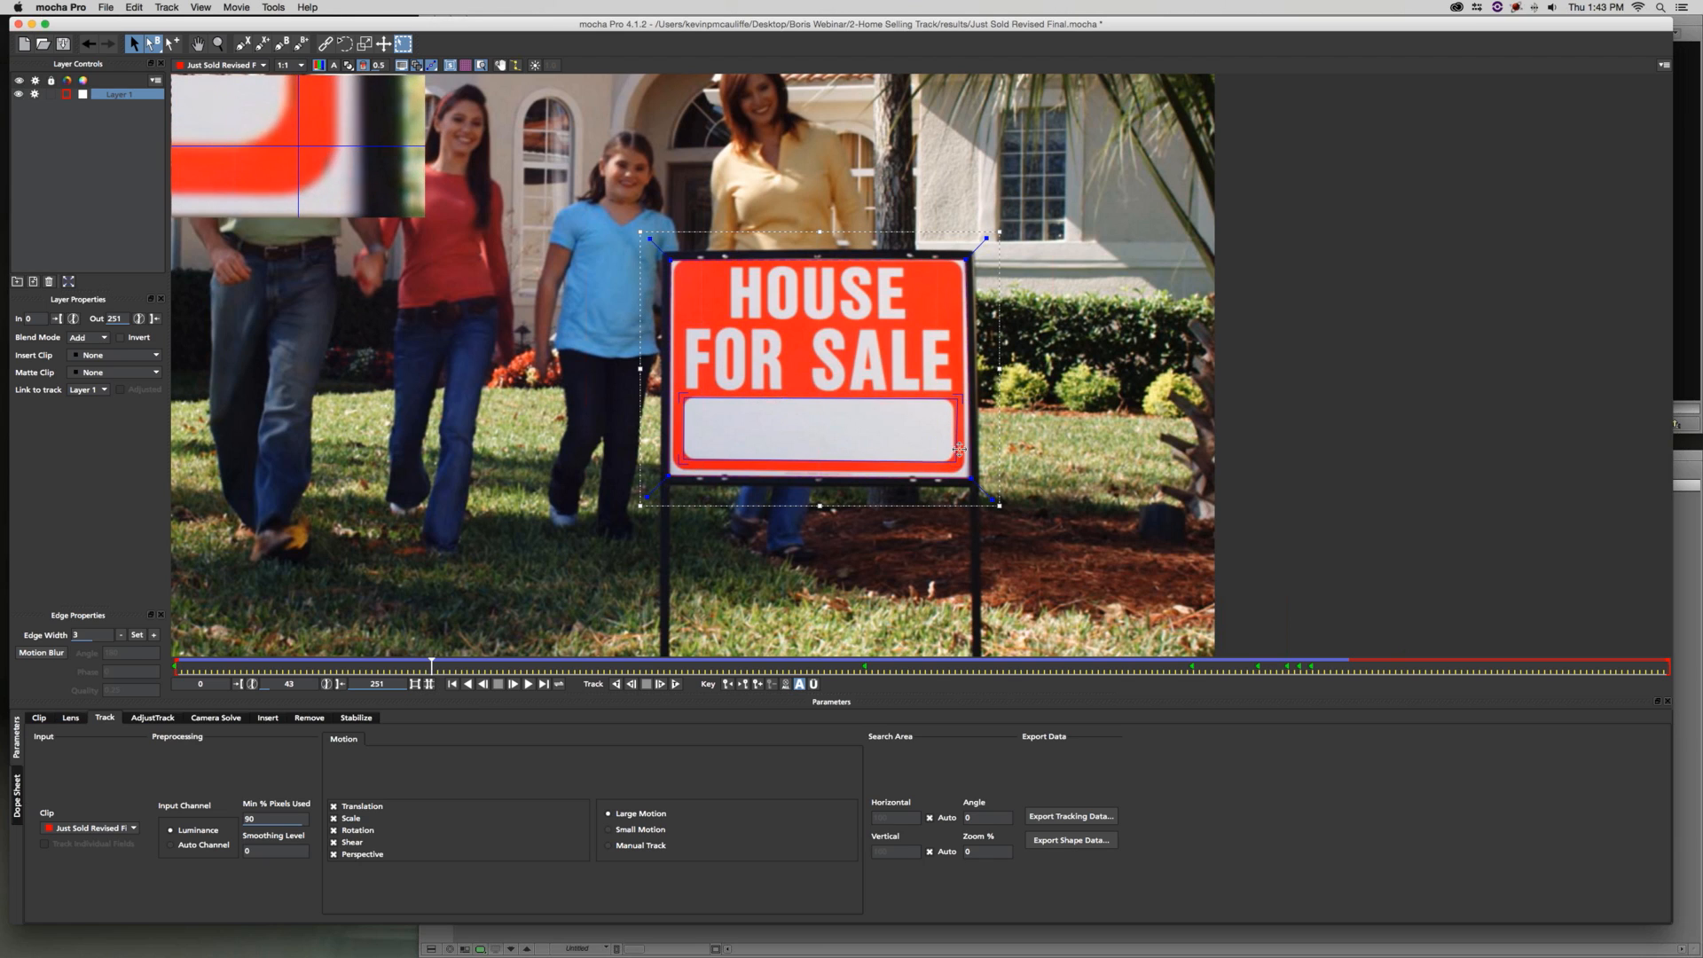
drag(957, 397, 954, 396)
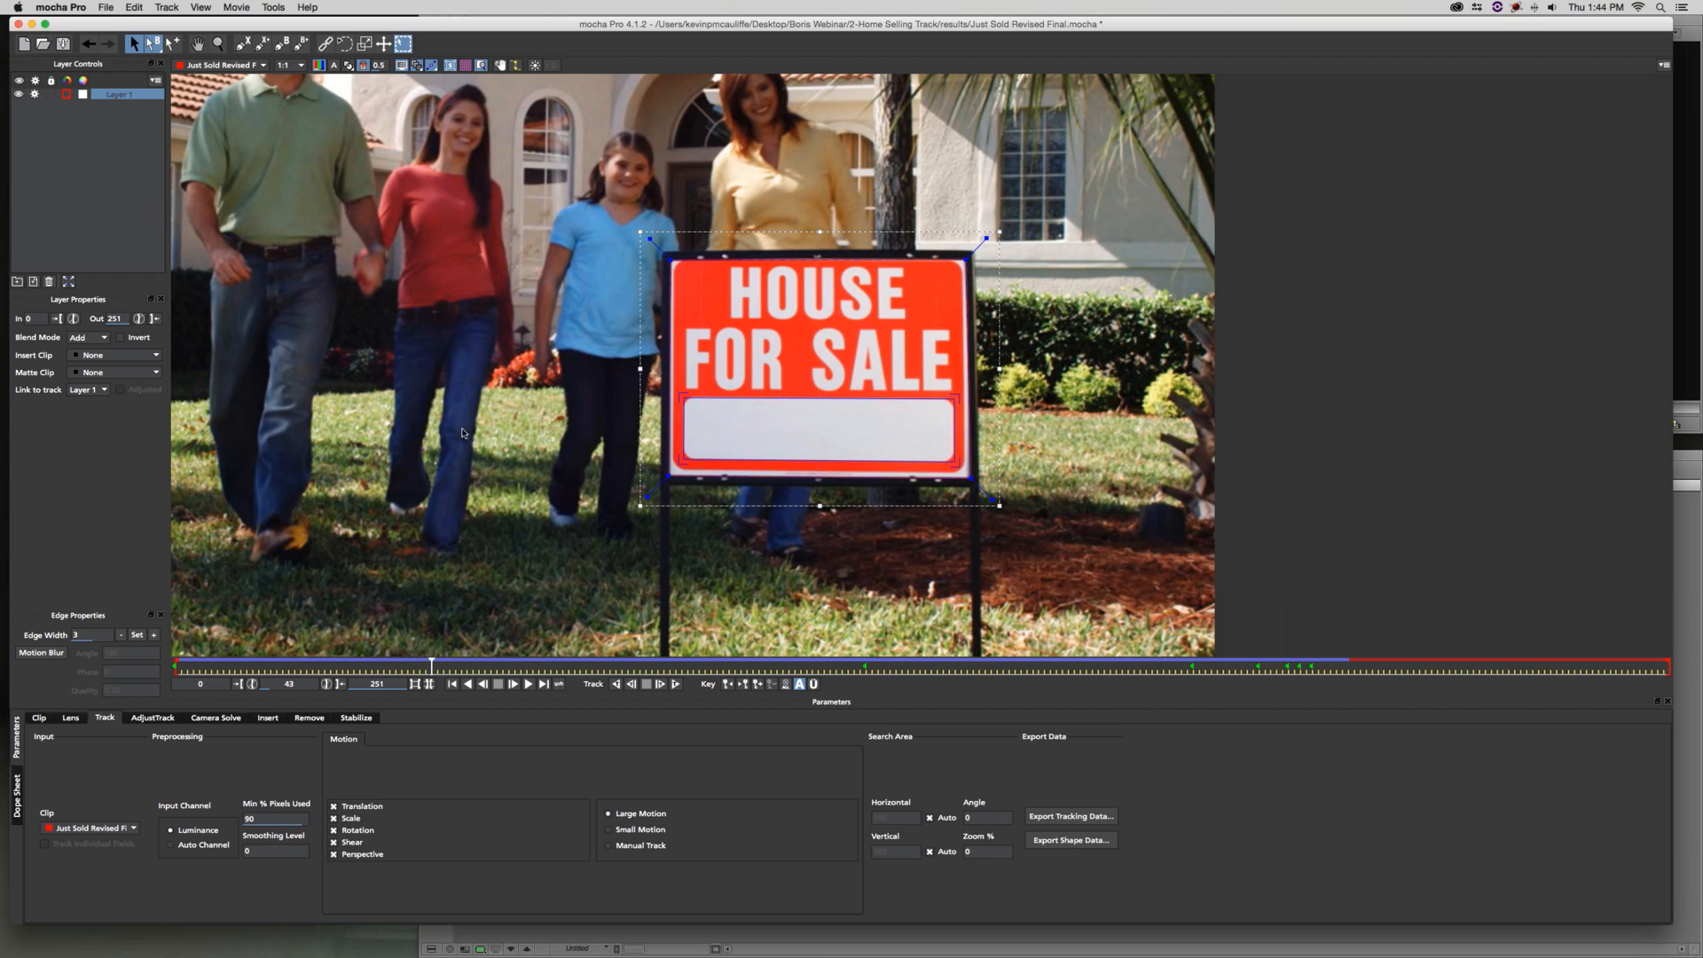
Insert the Logo clip into the sign's blank panel and preview it over nearby frames down to frame 22
click(91, 356)
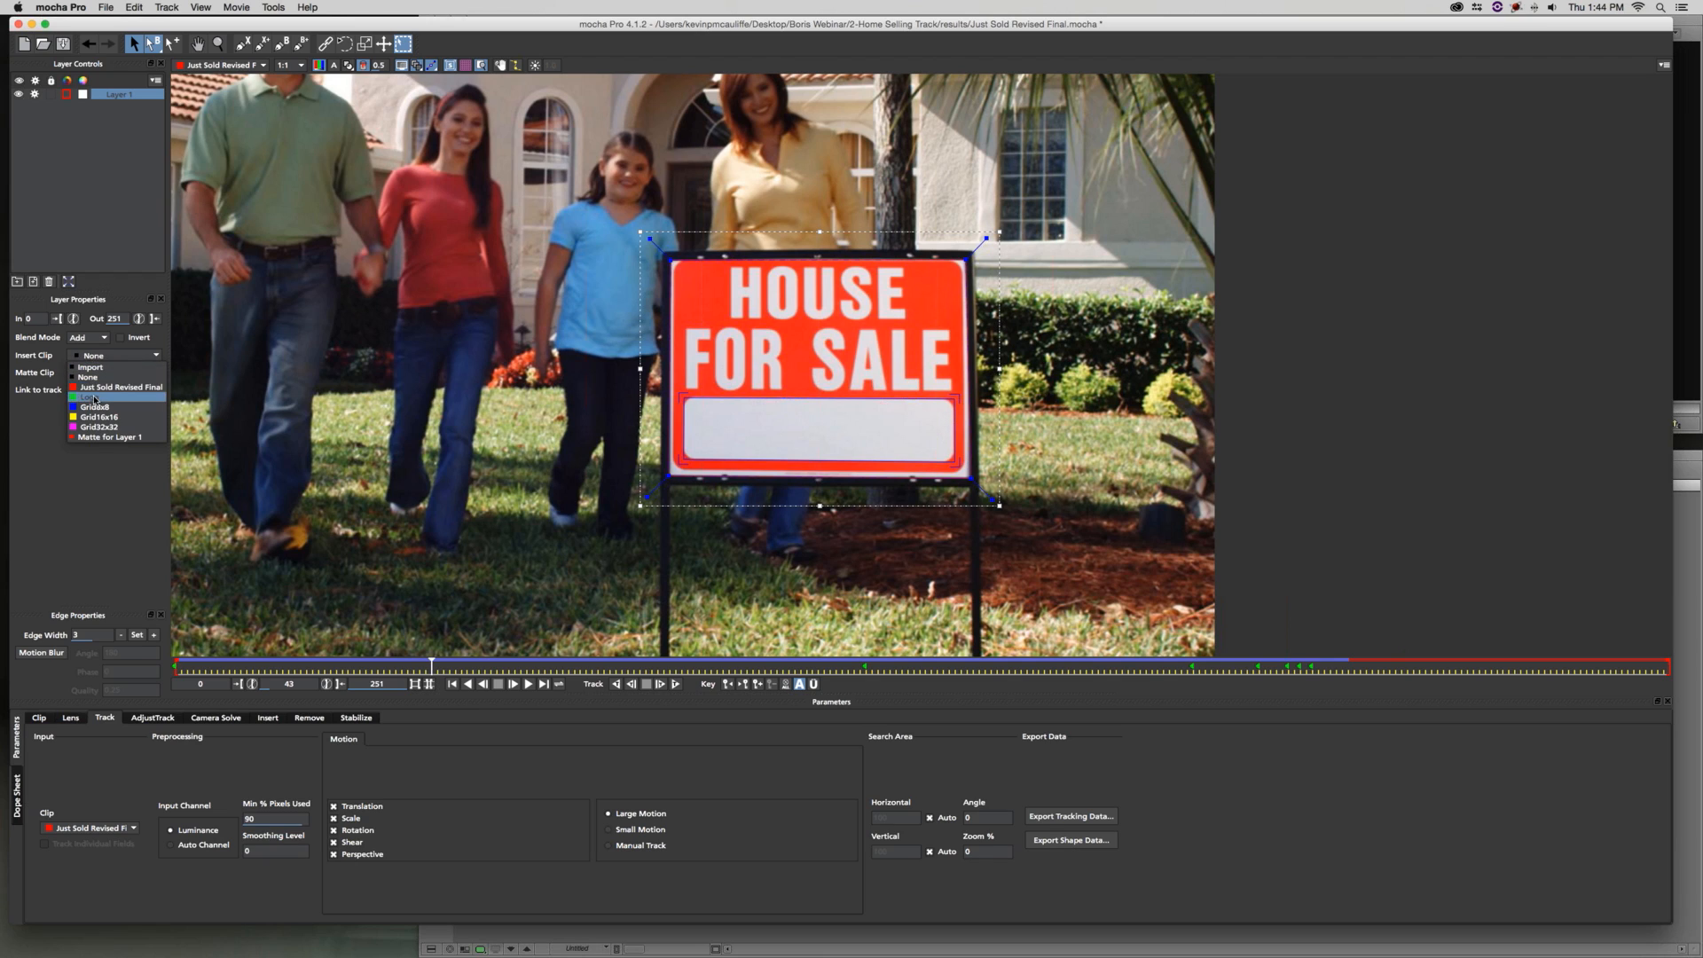
click(91, 397)
drag(432, 667, 465, 666)
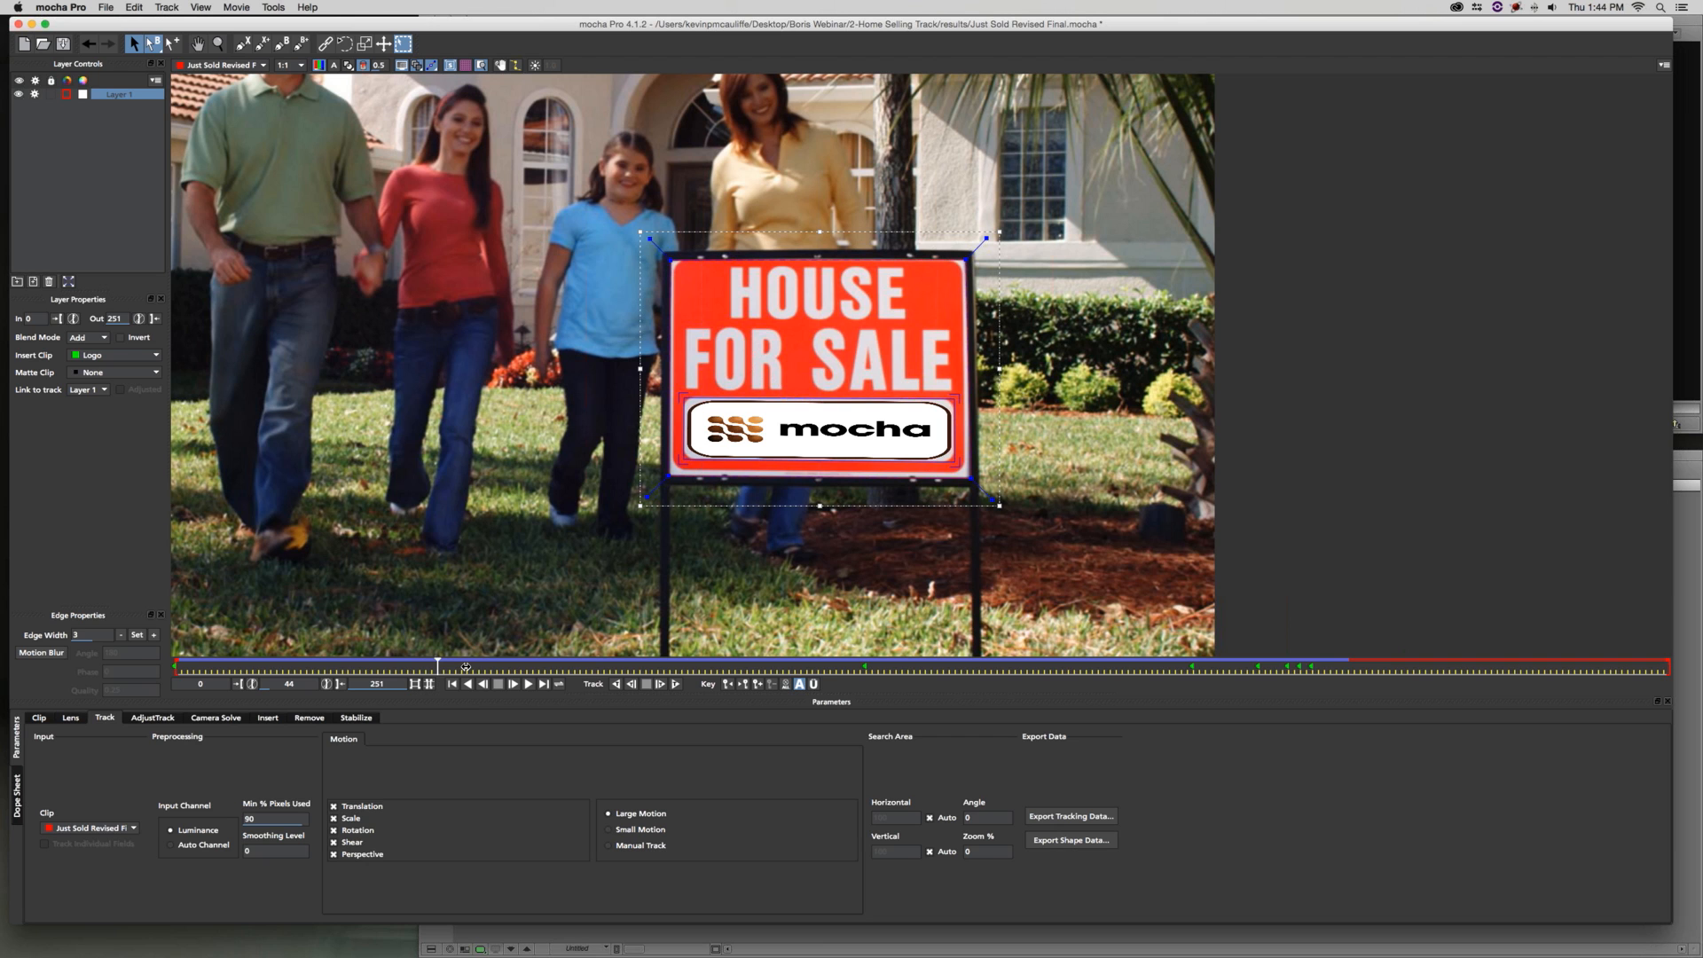
drag(466, 666, 306, 665)
Import Phone Number.png as the sign layer's insert clip and preview it on the sign up to frame 54
click(98, 355)
click(89, 367)
click(988, 337)
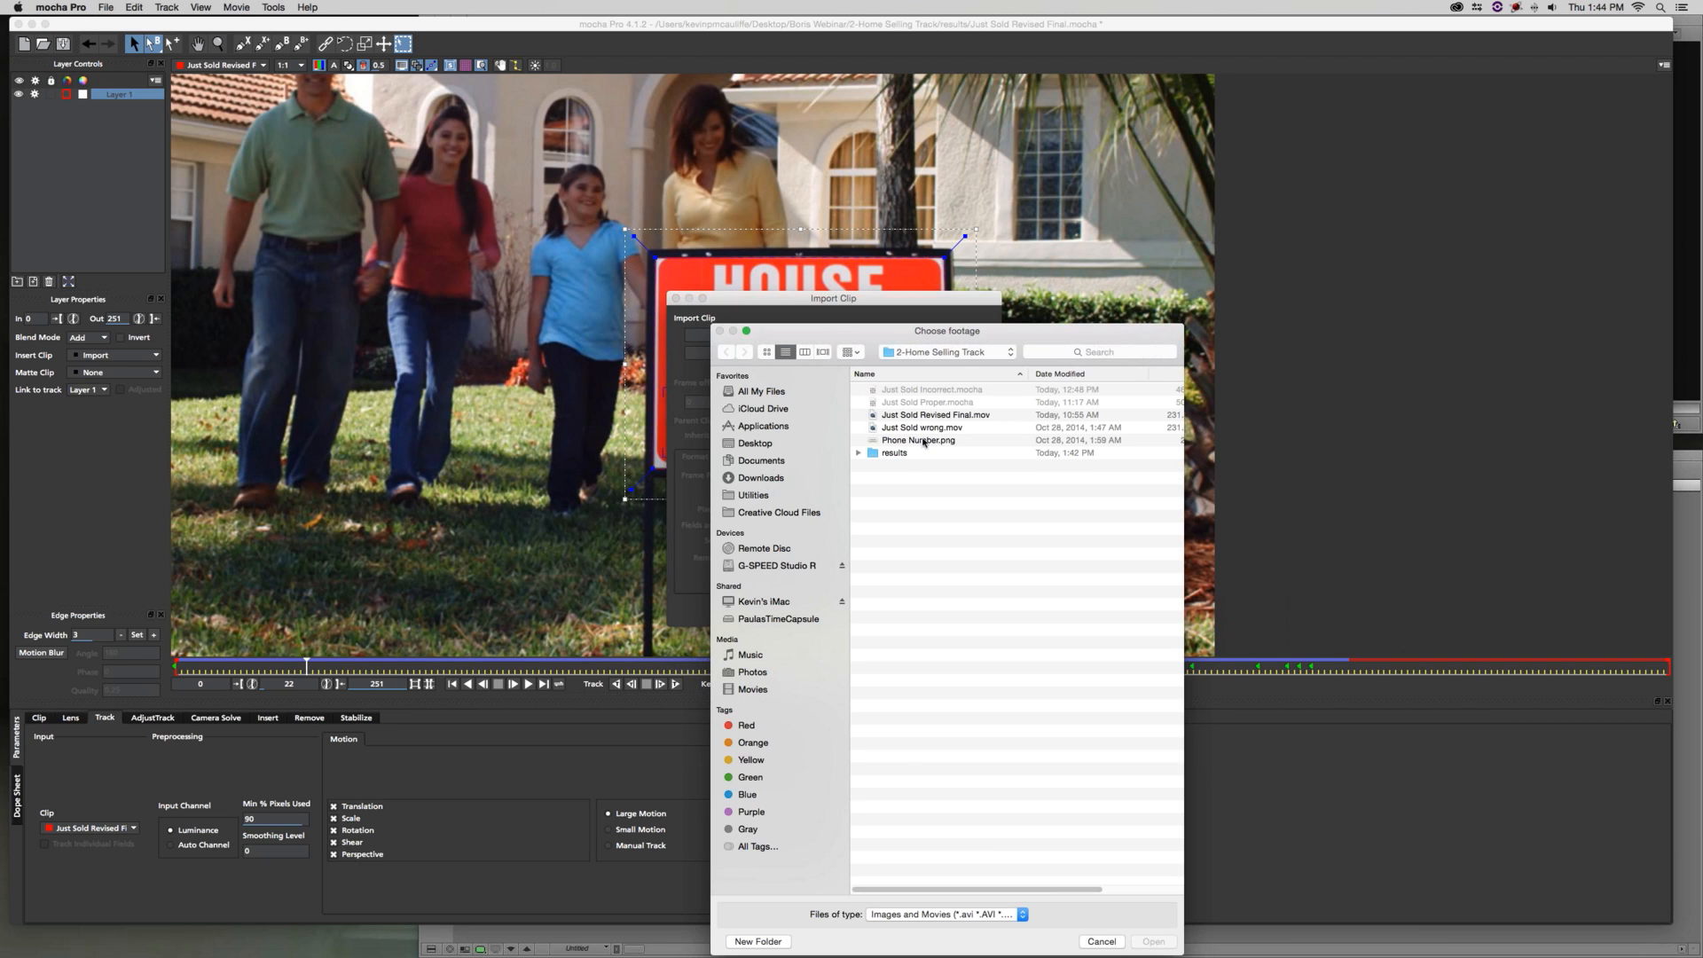
click(923, 439)
click(1153, 941)
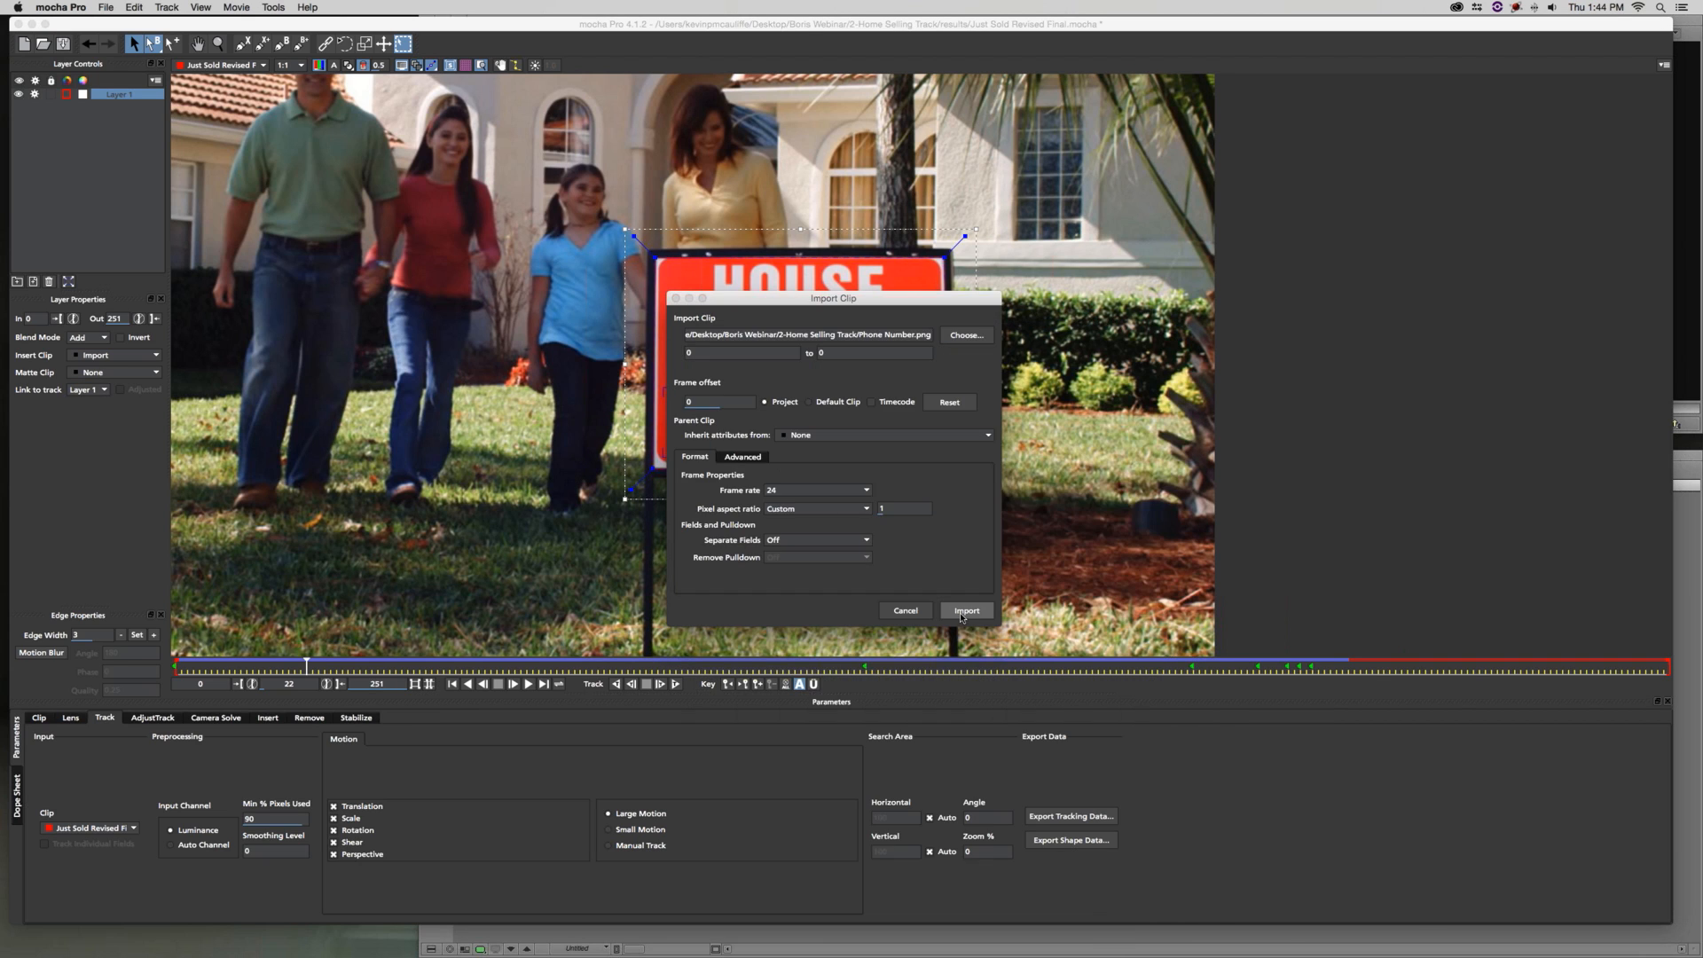
click(966, 610)
drag(306, 665, 493, 631)
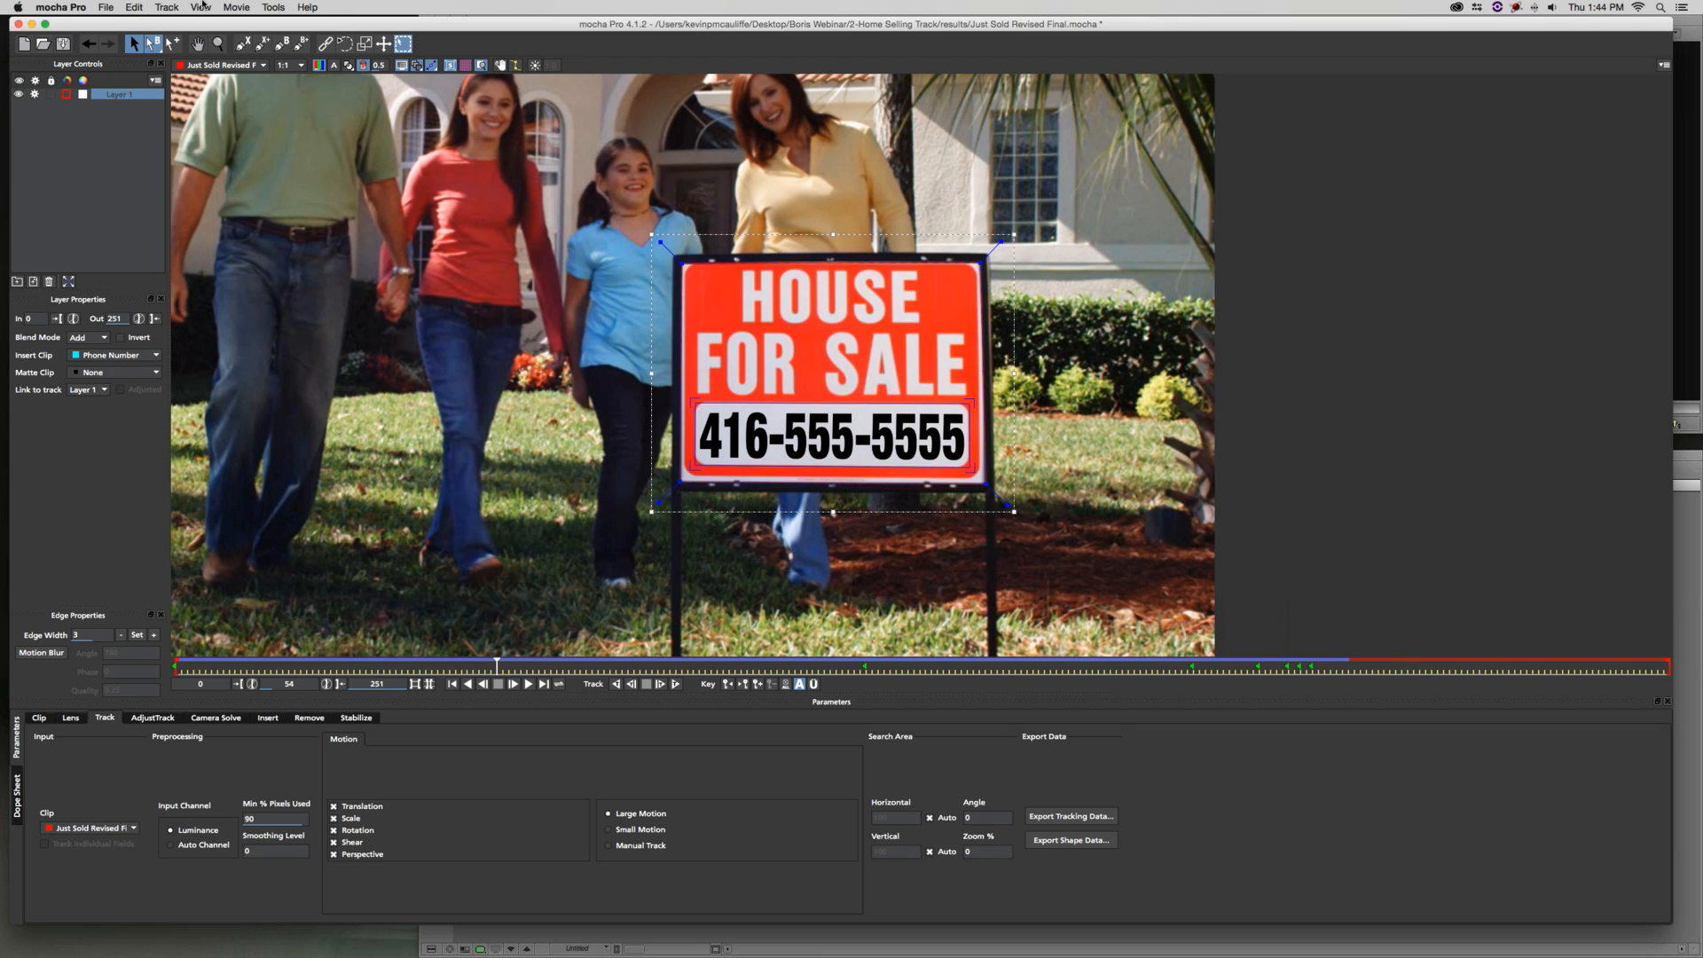
click(61, 7)
mouse_move(106, 7)
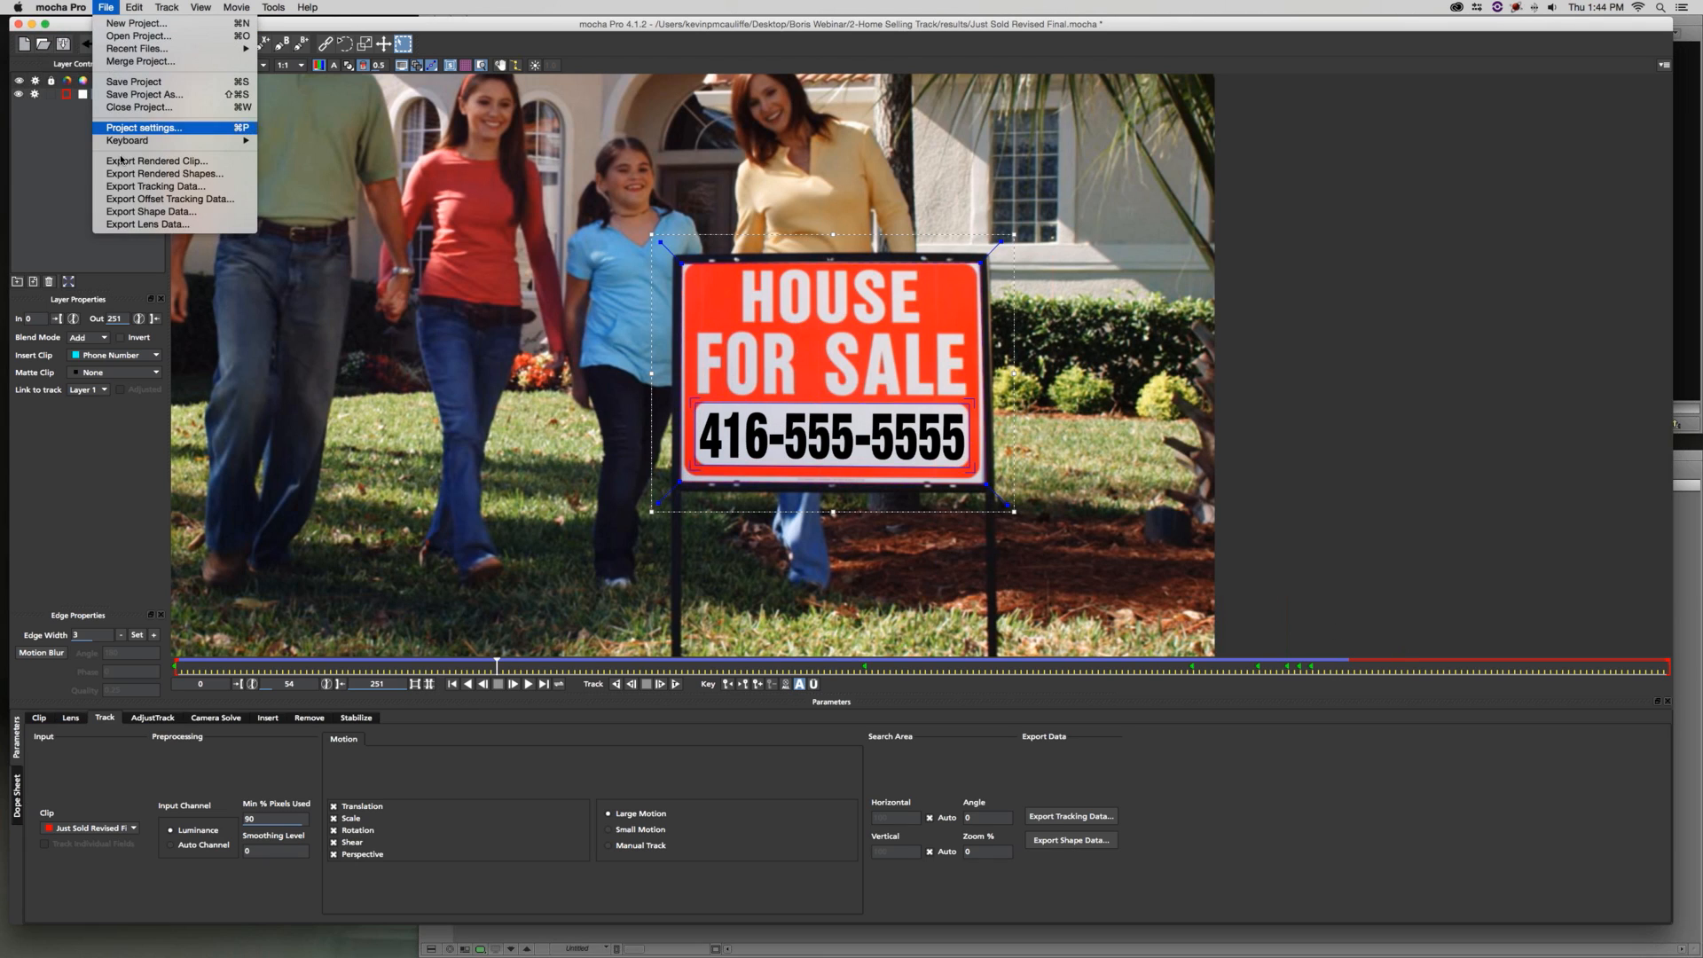
key(Up)
Switch to Avid Media Composer and splice the Just Sold.mov clip from the Lesson 3 bin into a new sequence
key(super+Tab)
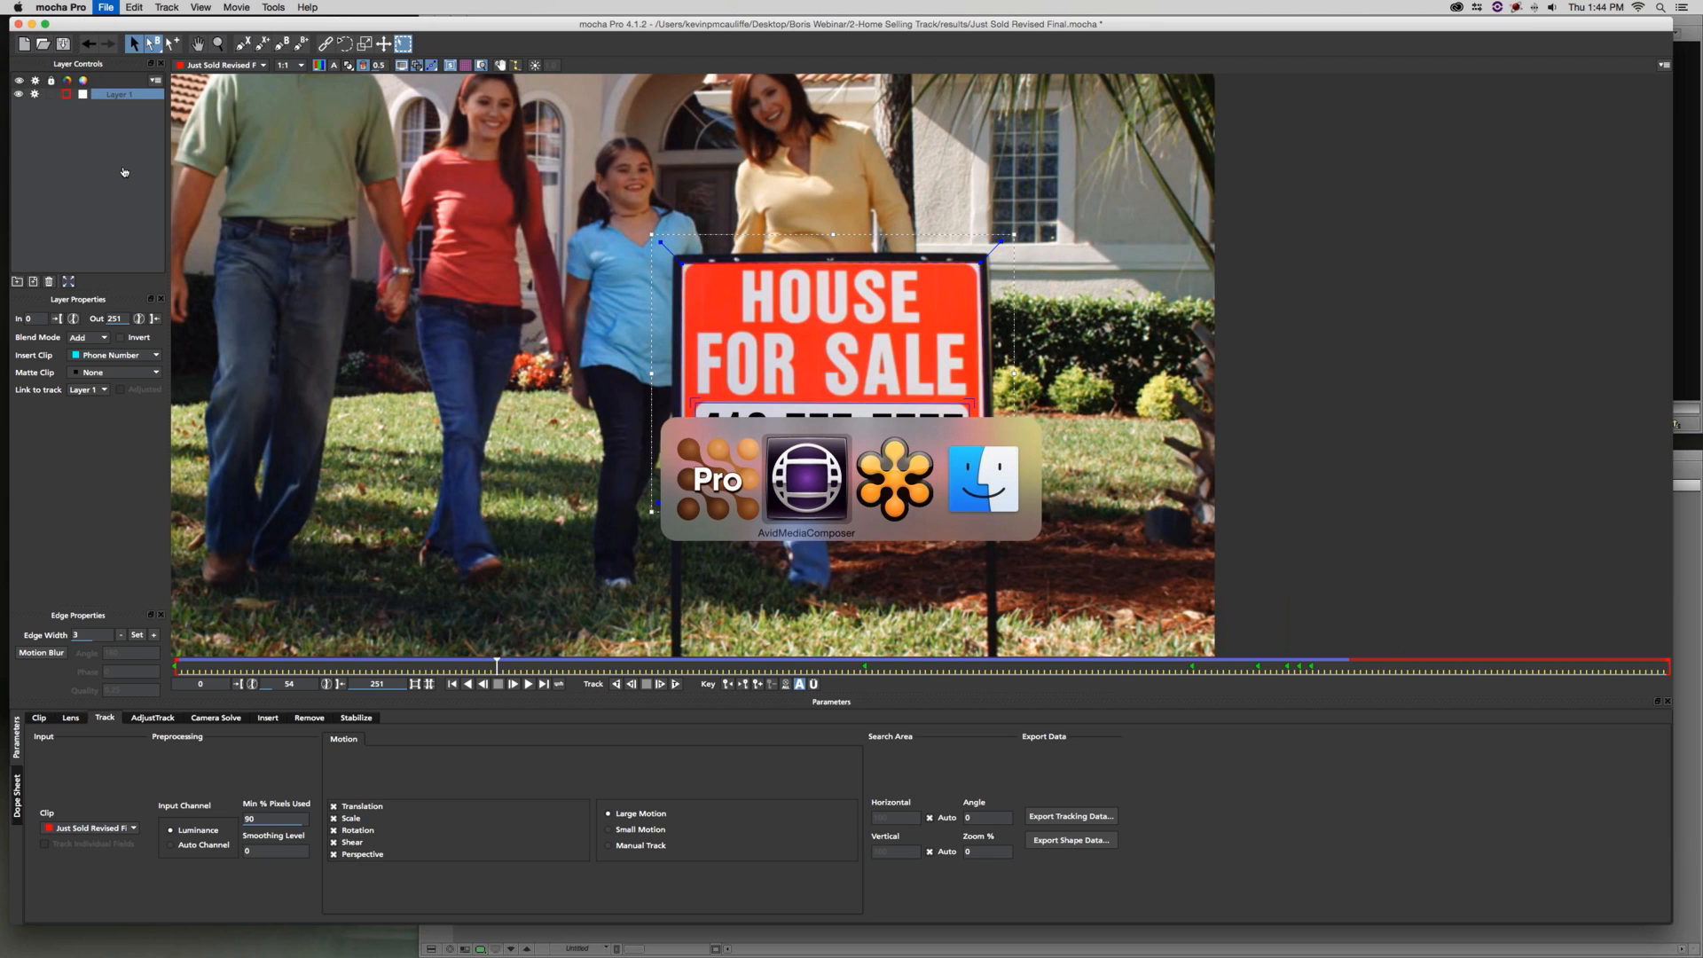
key(super+Tab)
click(64, 441)
click(592, 413)
drag(592, 414, 657, 269)
key(v)
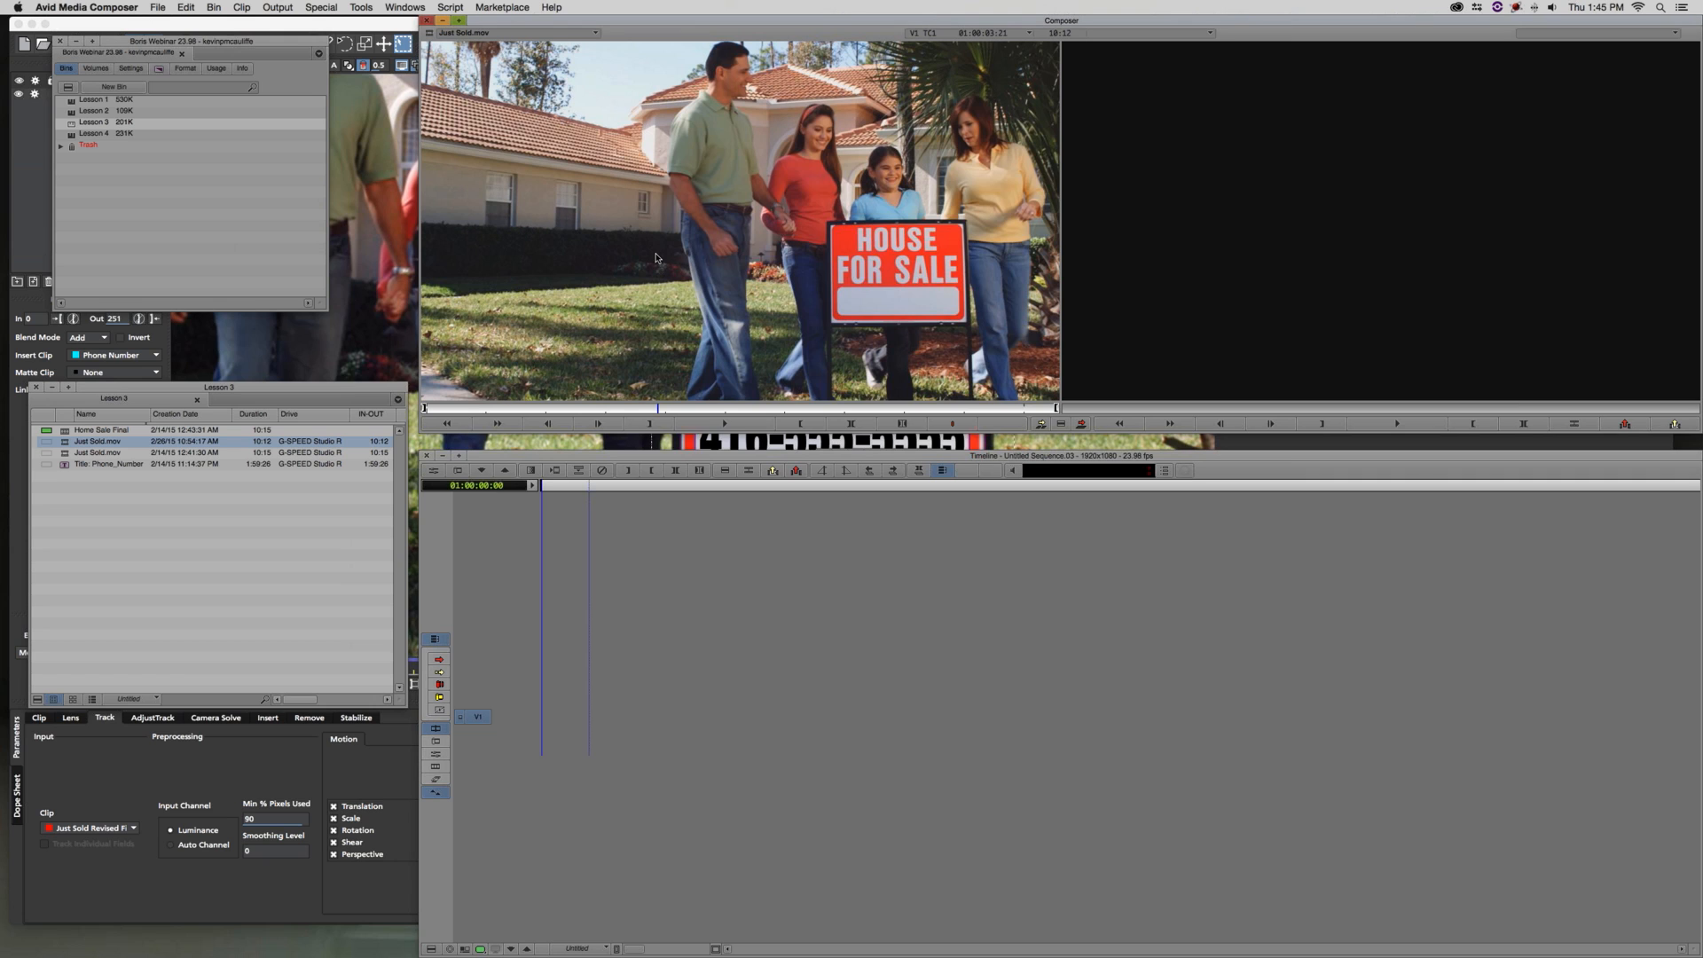
Load the Title: Phone_Number clip from the Lesson 3 bin into the source monitor
drag(834, 680, 747, 681)
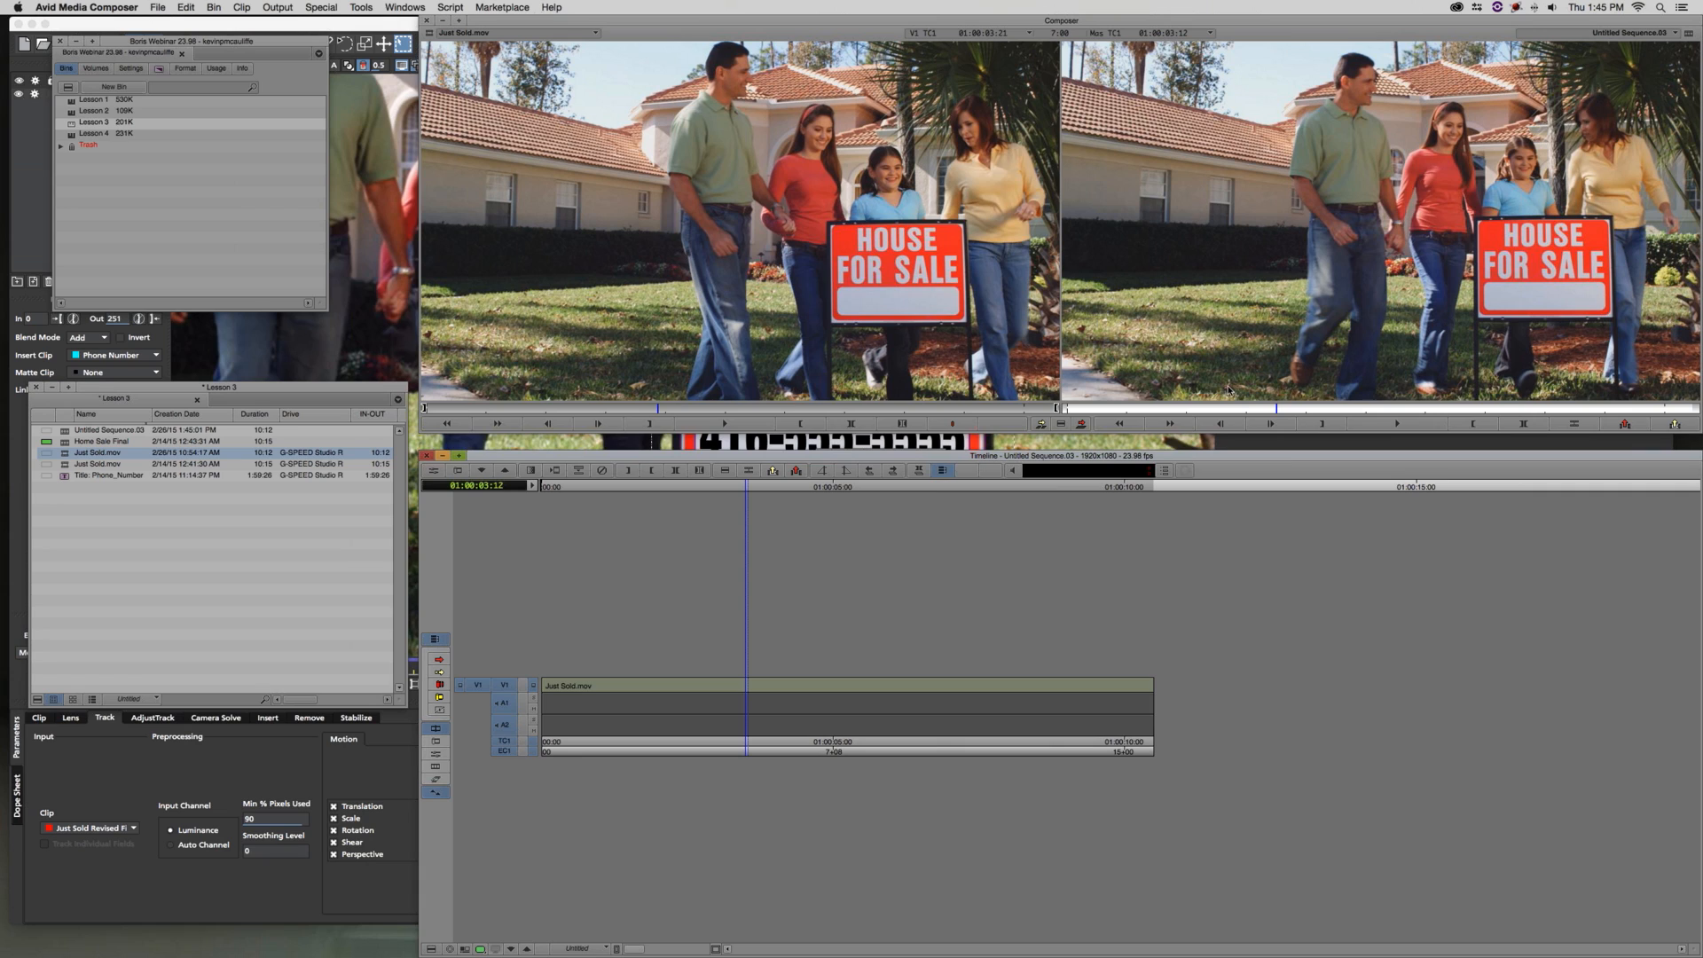
click(75, 476)
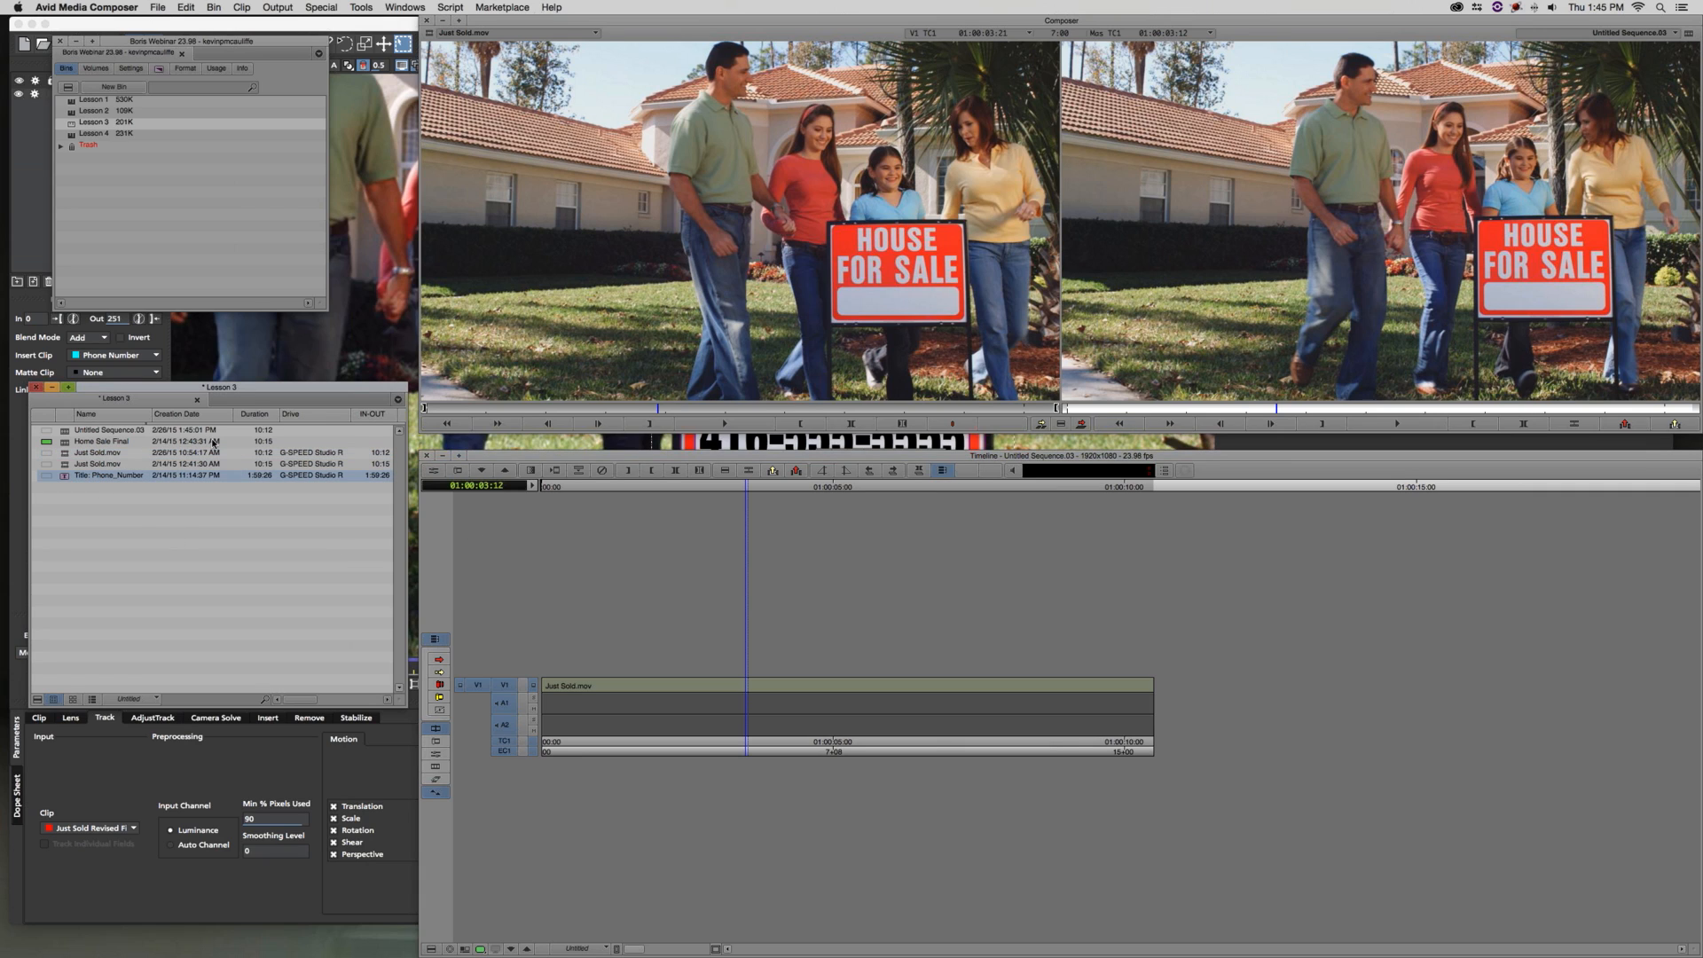
drag(558, 335, 559, 334)
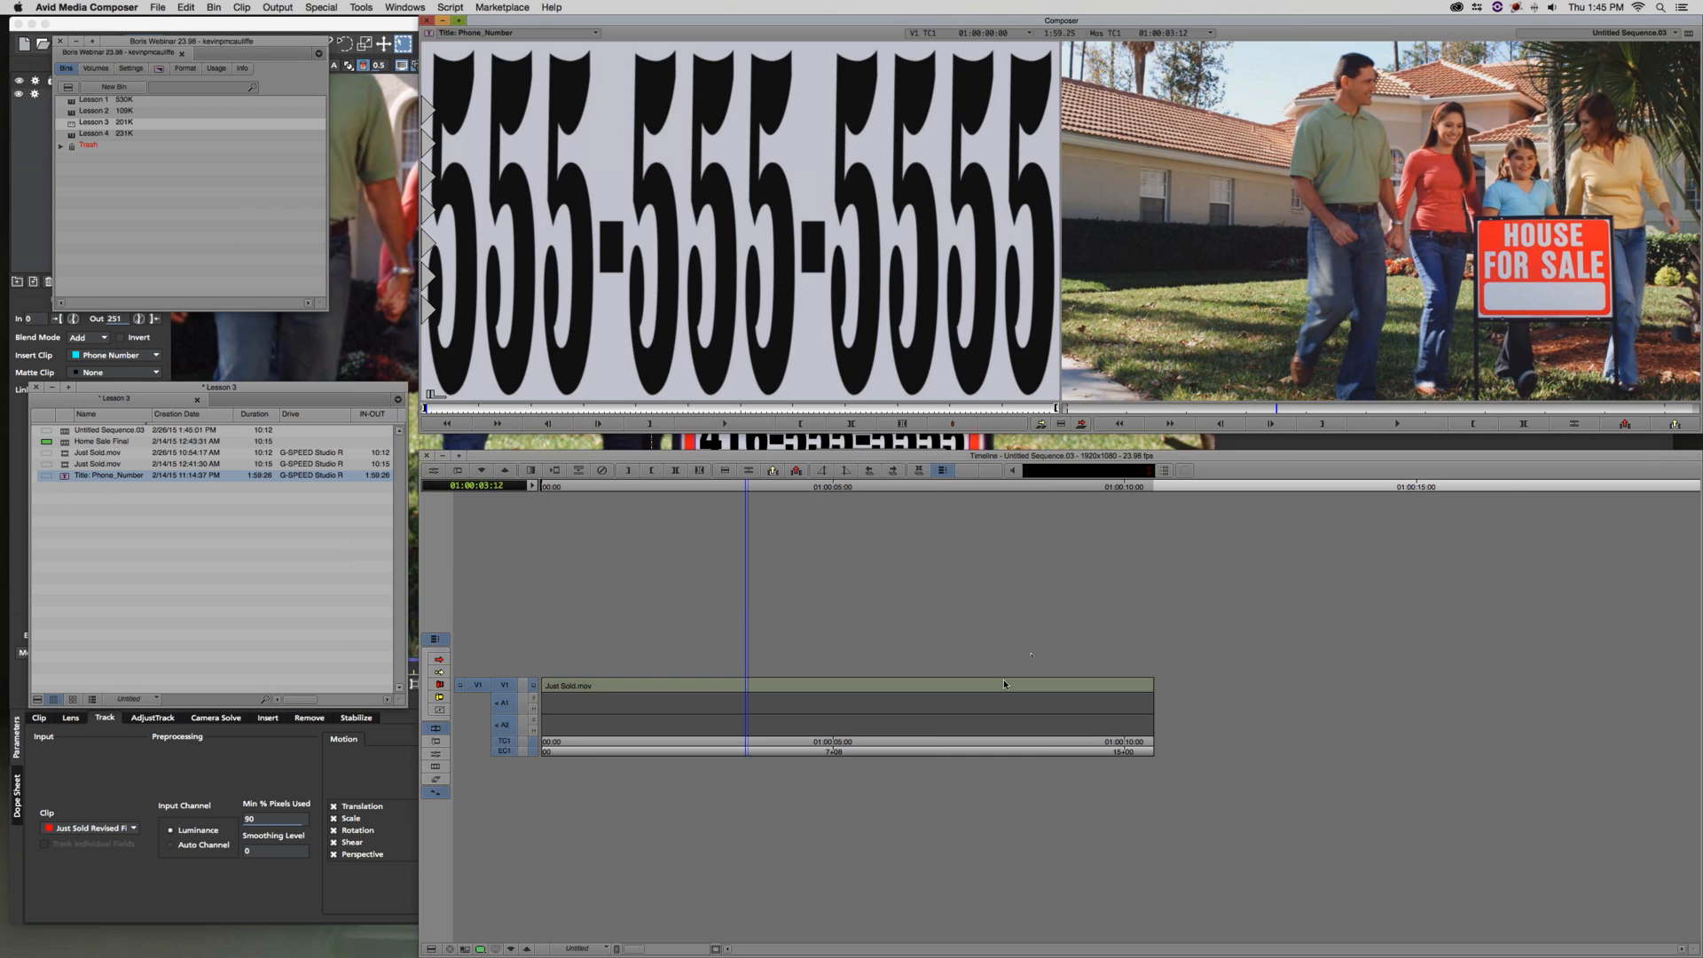
Add a second video track and move the Just Sold.mov clip from V1 up to V2
click(801, 686)
drag(812, 688, 566, 676)
key(super+y)
click(439, 659)
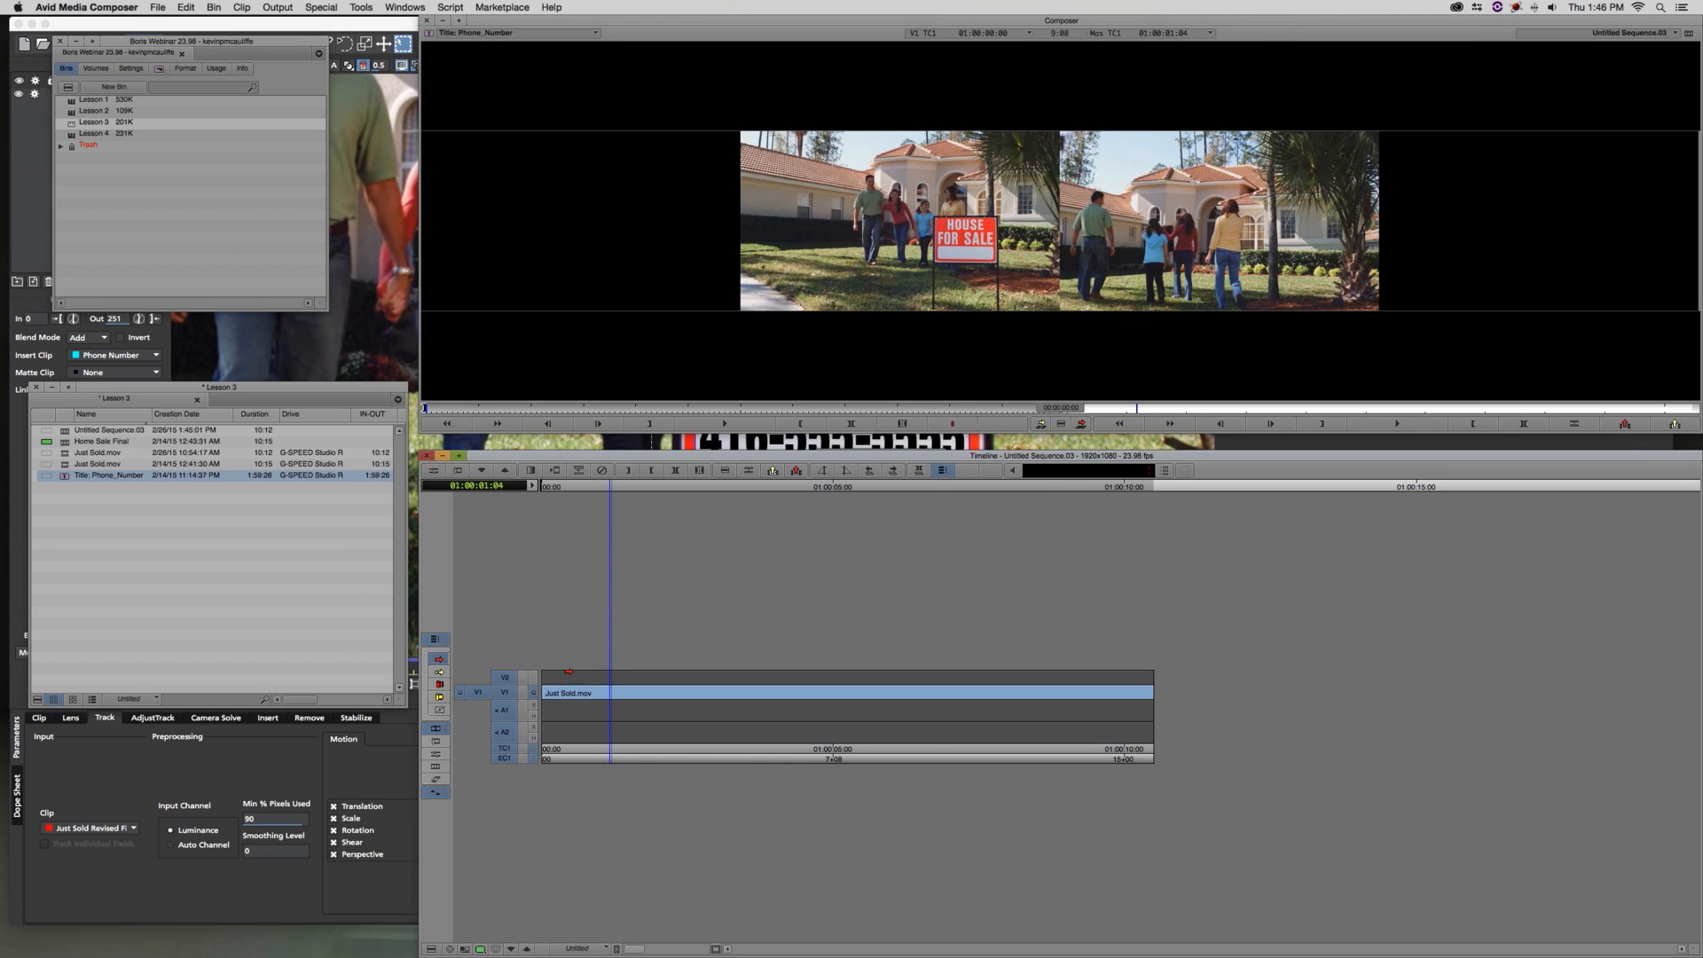
click(608, 687)
key(space)
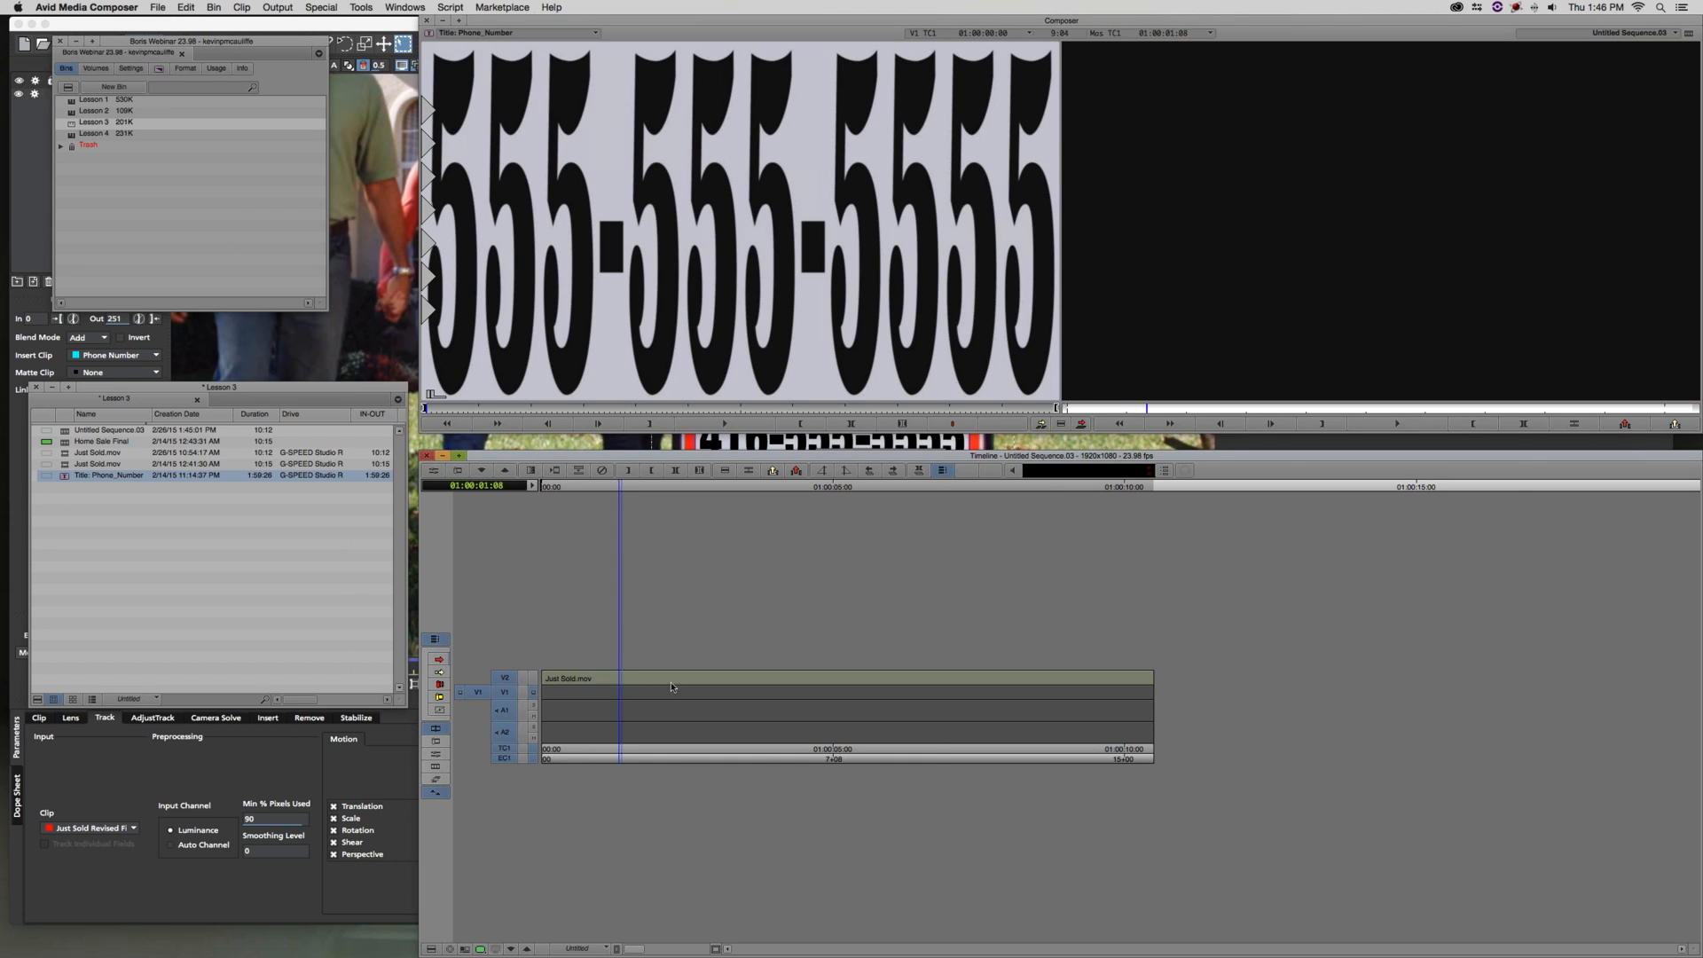
key(space)
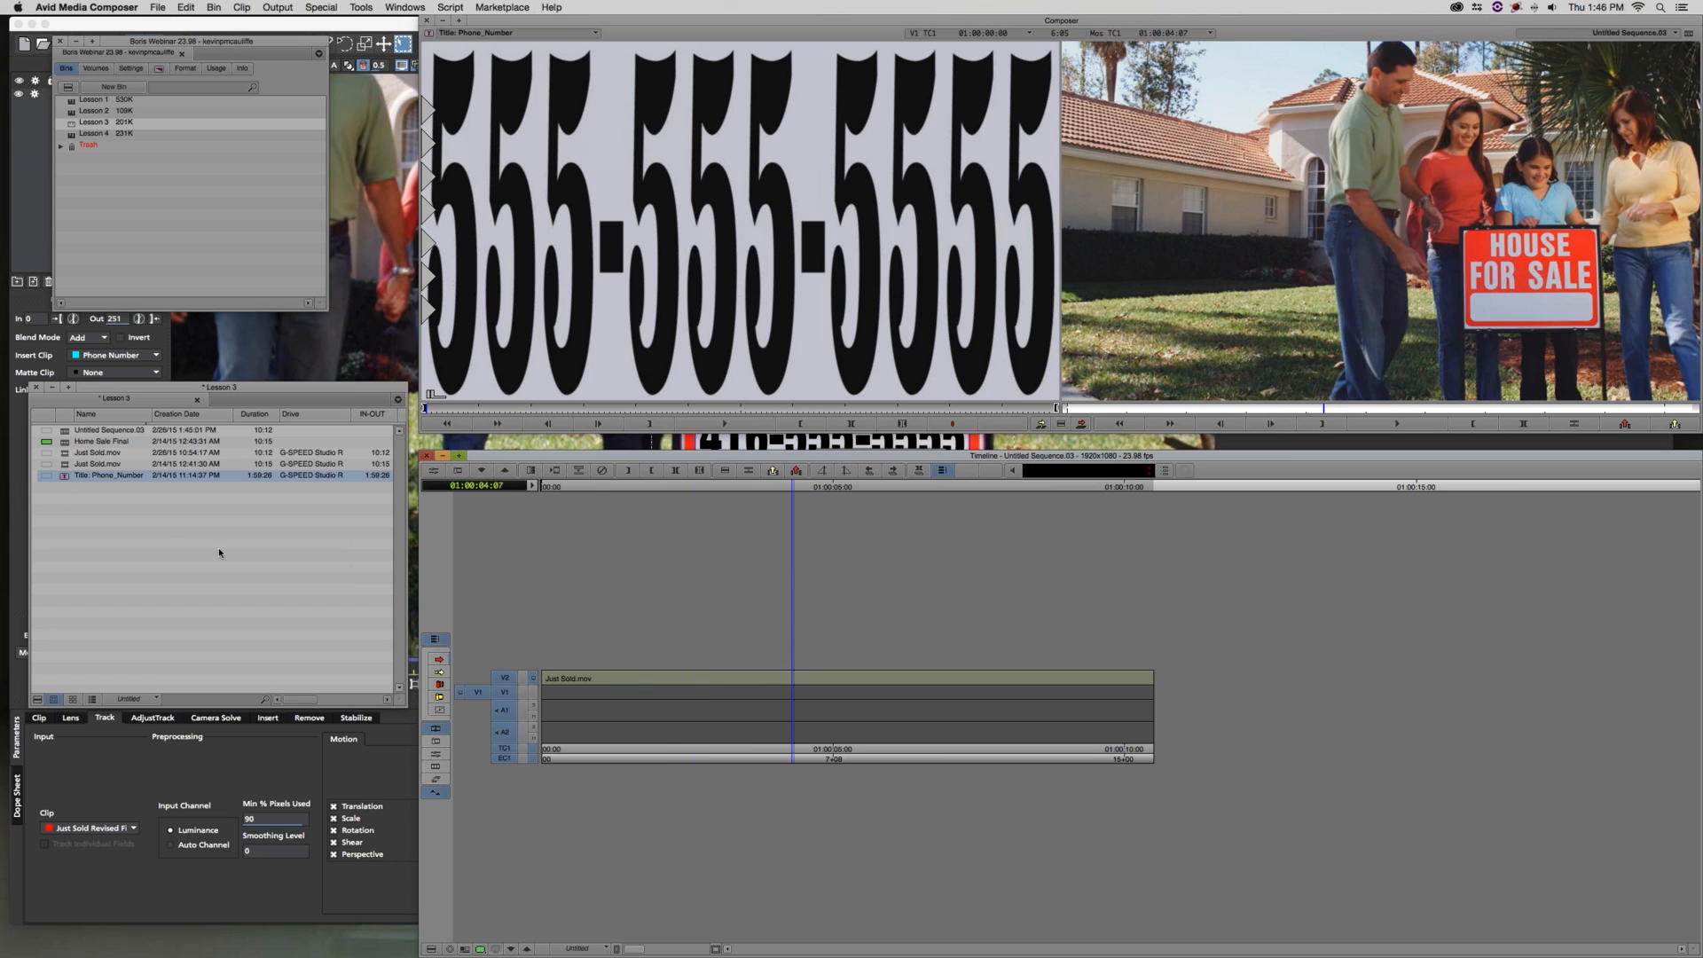
Overwrite the Phone_Number title onto V1 beneath Just Sold.mov for the clip's full length, leaving V2 as the active track
click(676, 337)
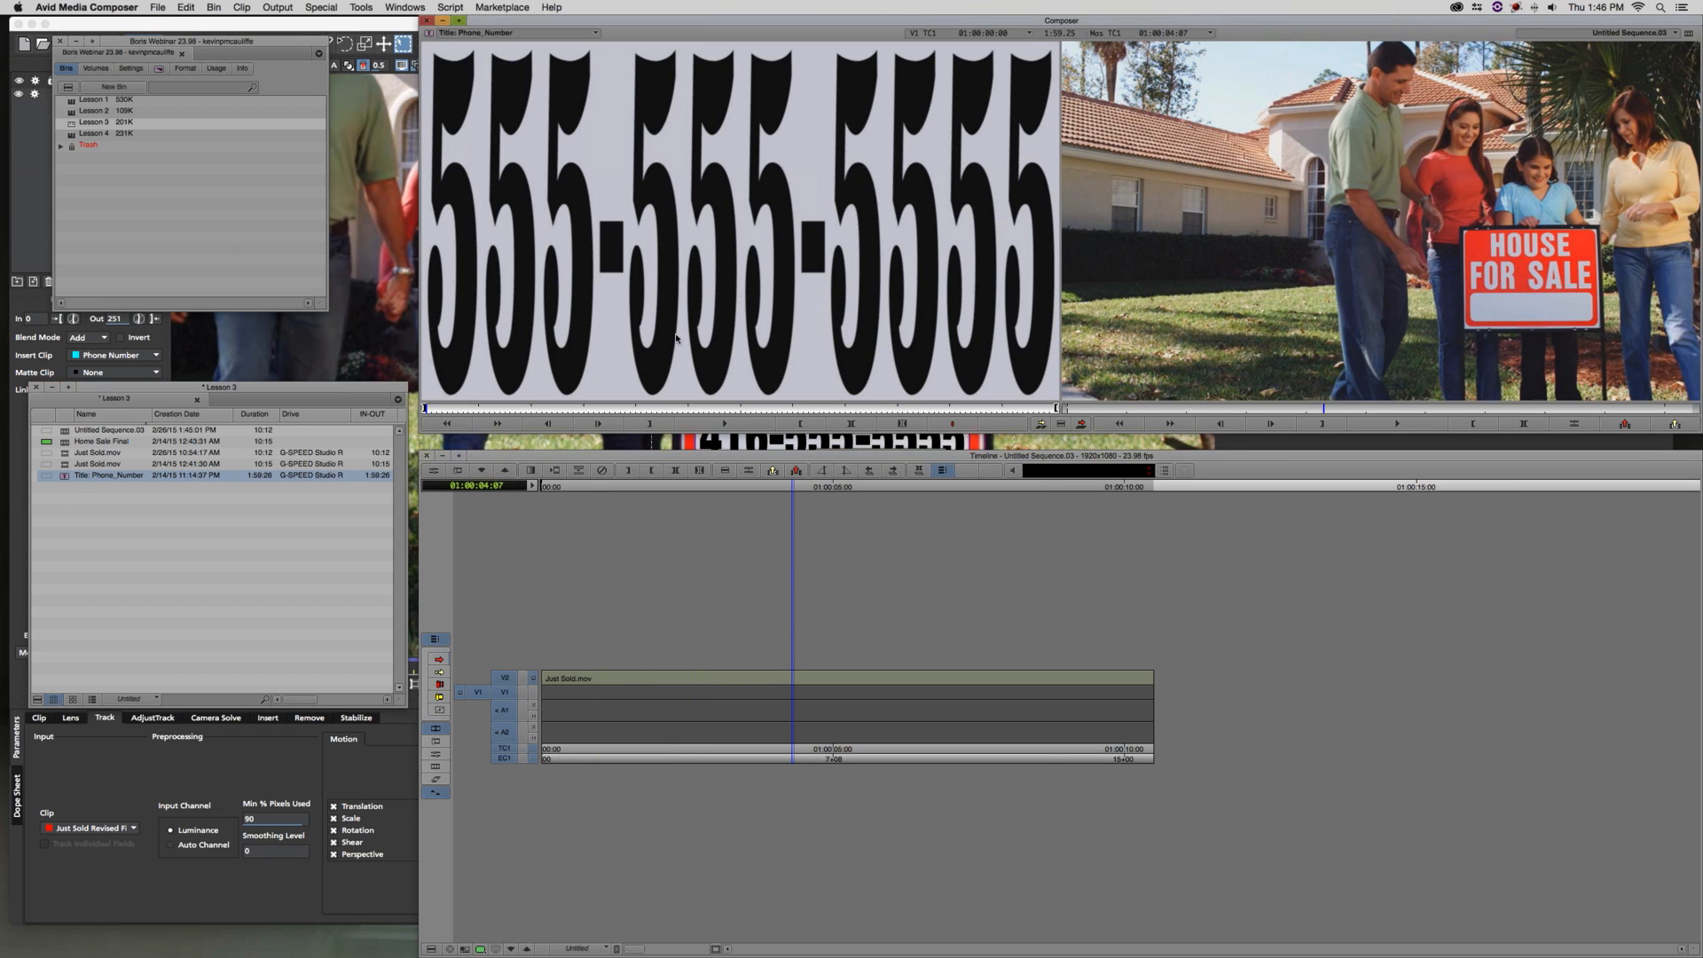
click(504, 683)
click(638, 701)
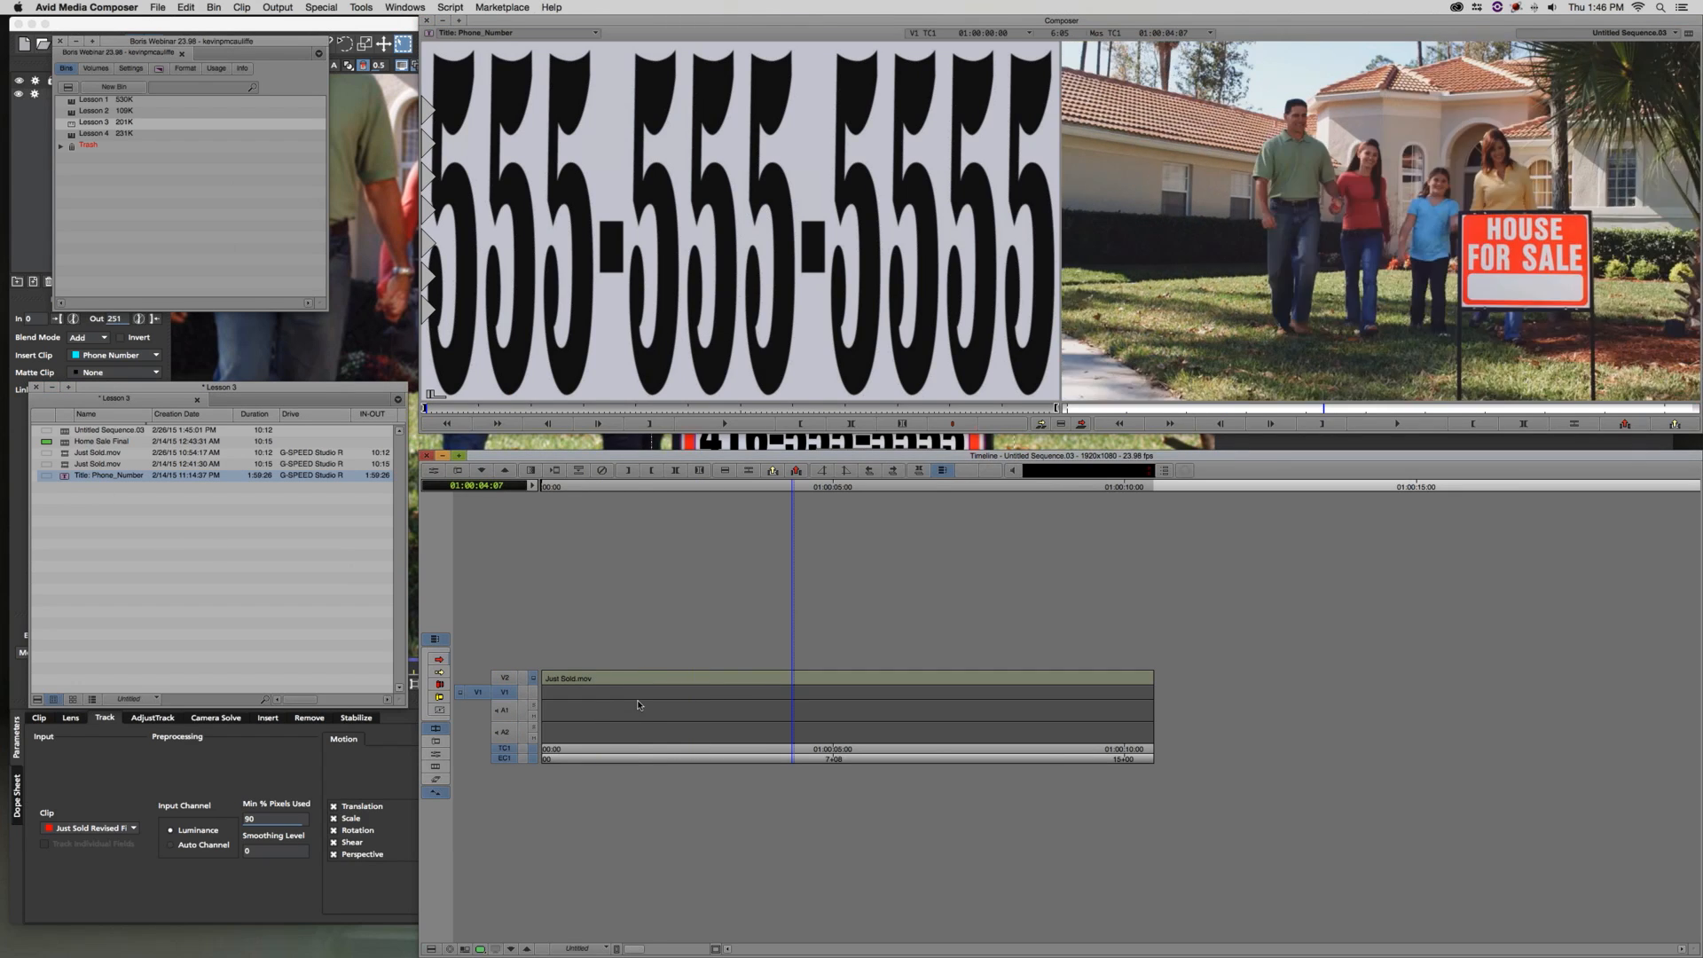
key(b)
click(662, 692)
key(super+Up)
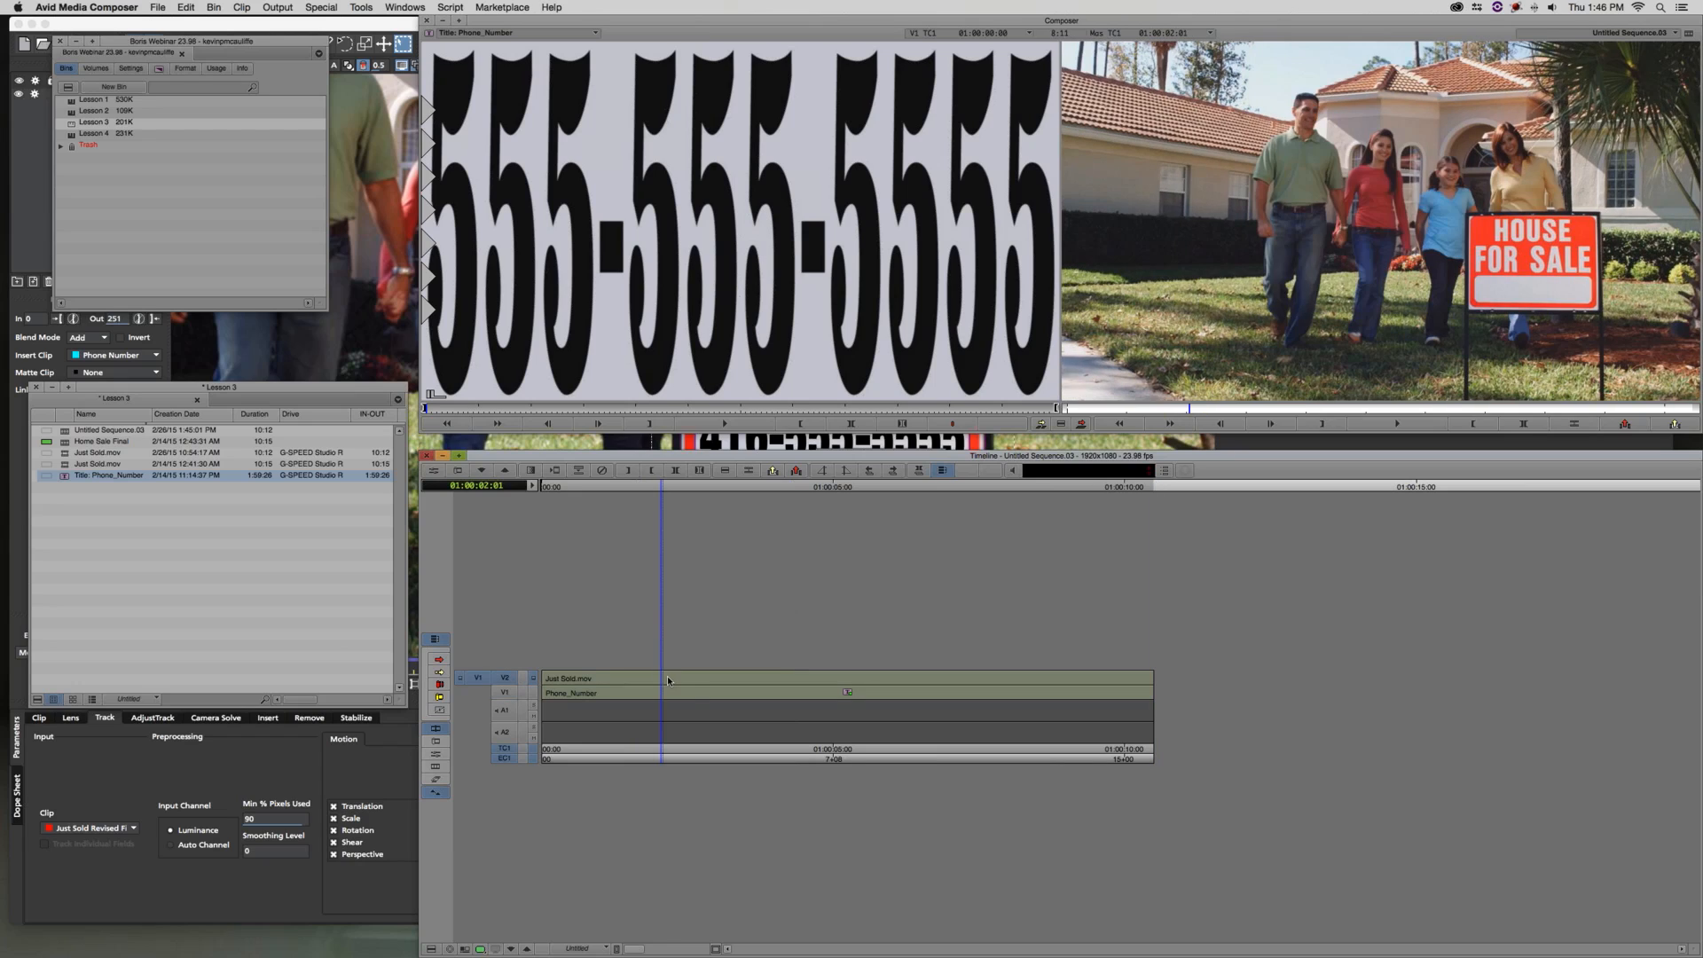
Apply the BCC Corner Pin effect from the BCC Match Move category to Just Sold.mov on V2
drag(671, 681, 689, 681)
key(super+8)
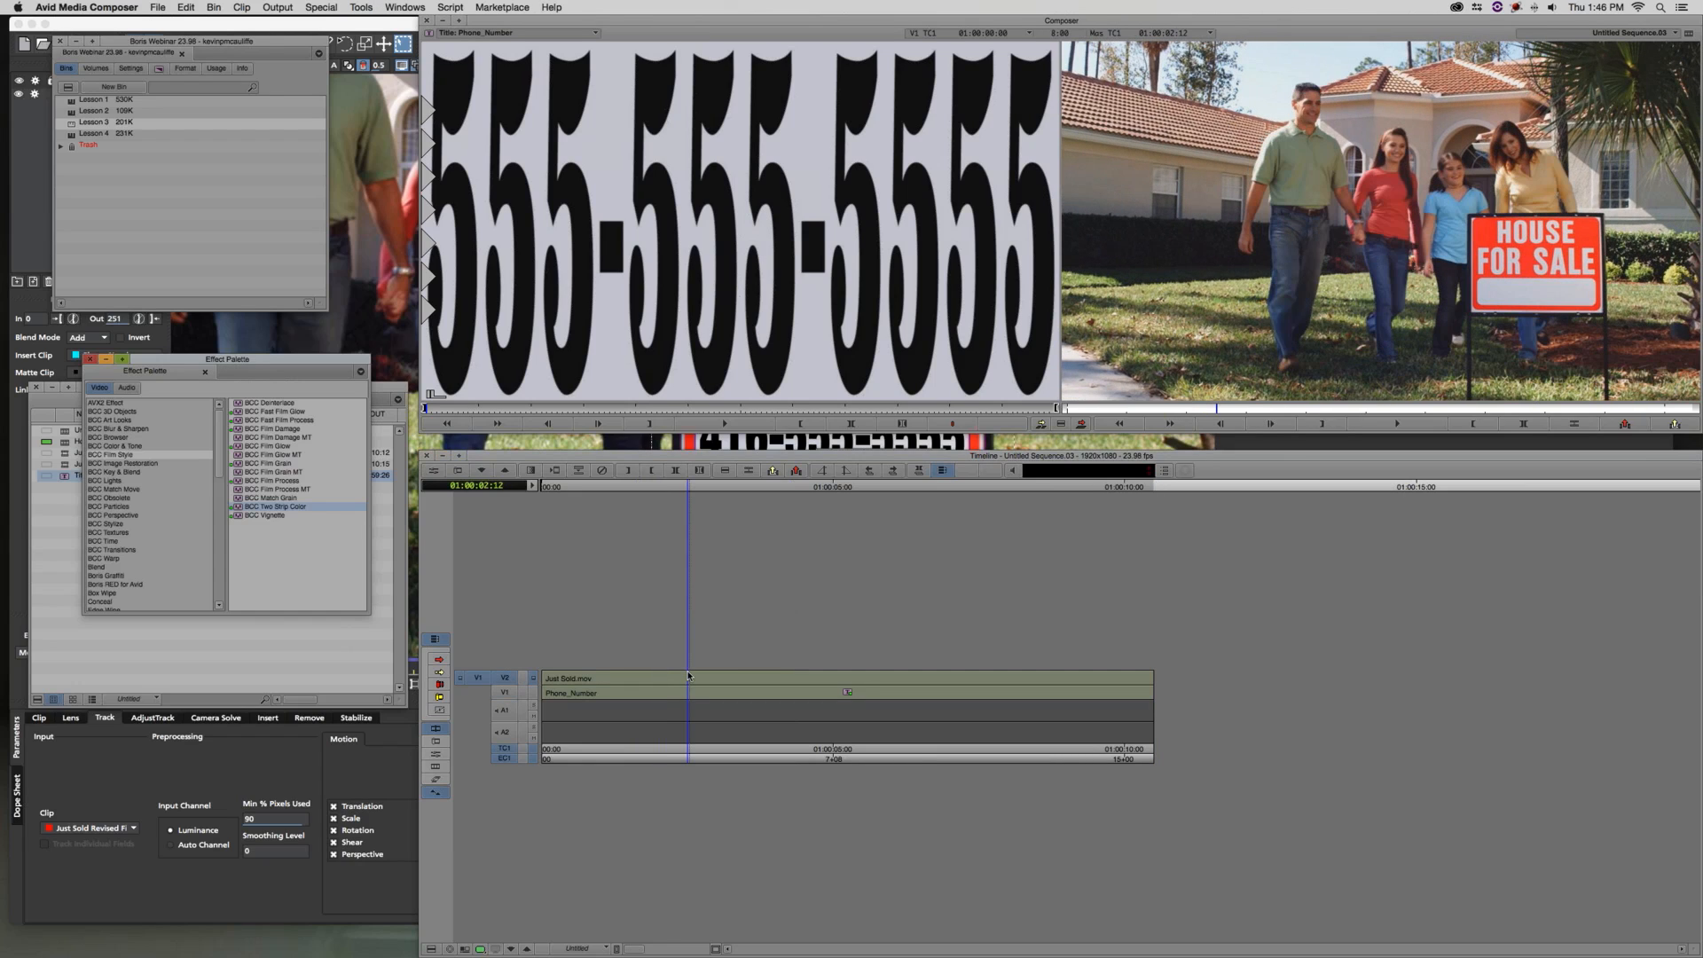
click(115, 489)
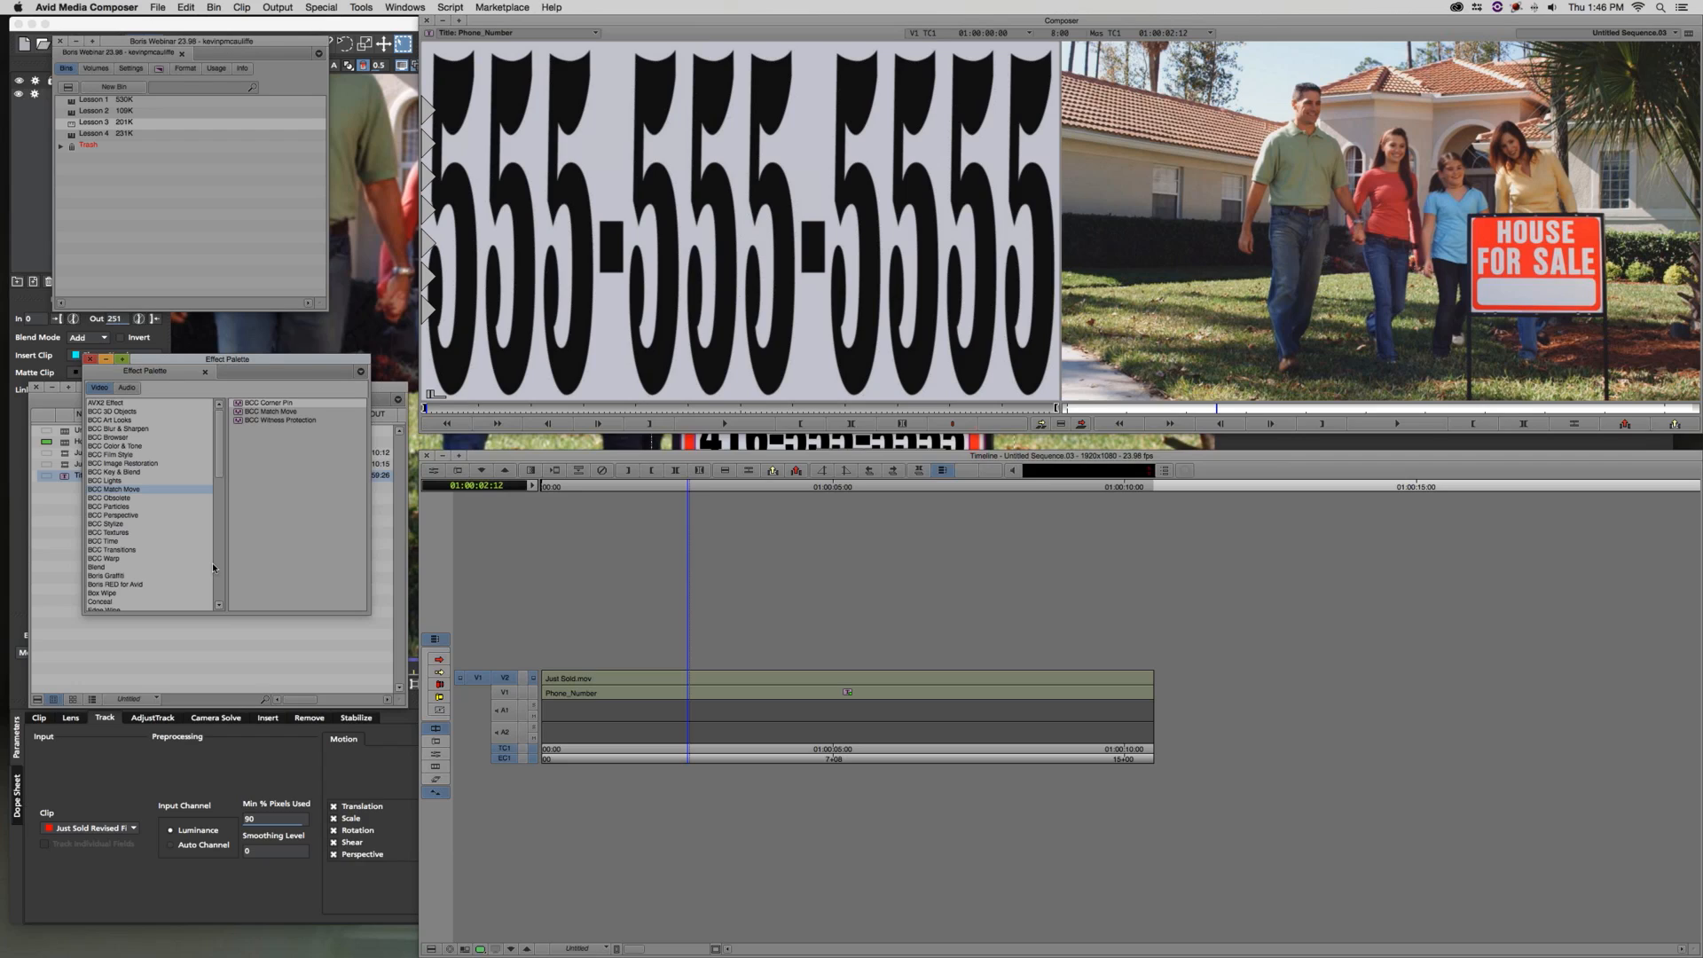
drag(246, 404, 701, 677)
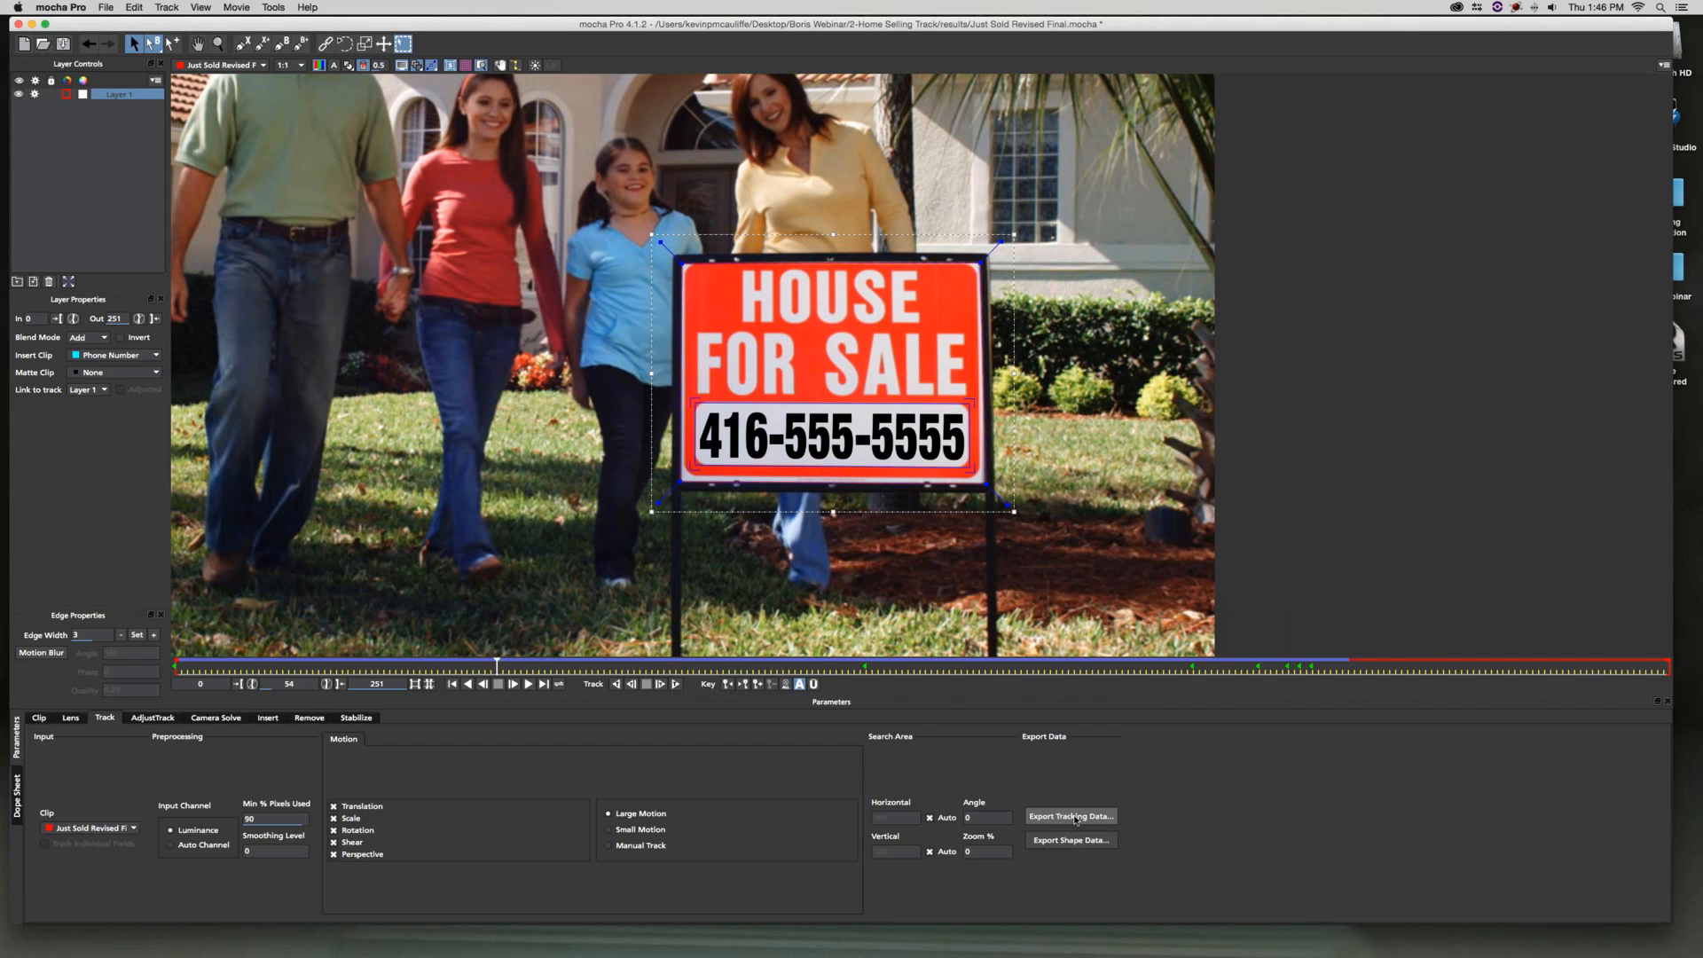
Switch to mocha Pro and review the tracking data export formats, including Boris FX BCC Corner Pin (*.txt), without exporting
click(1074, 816)
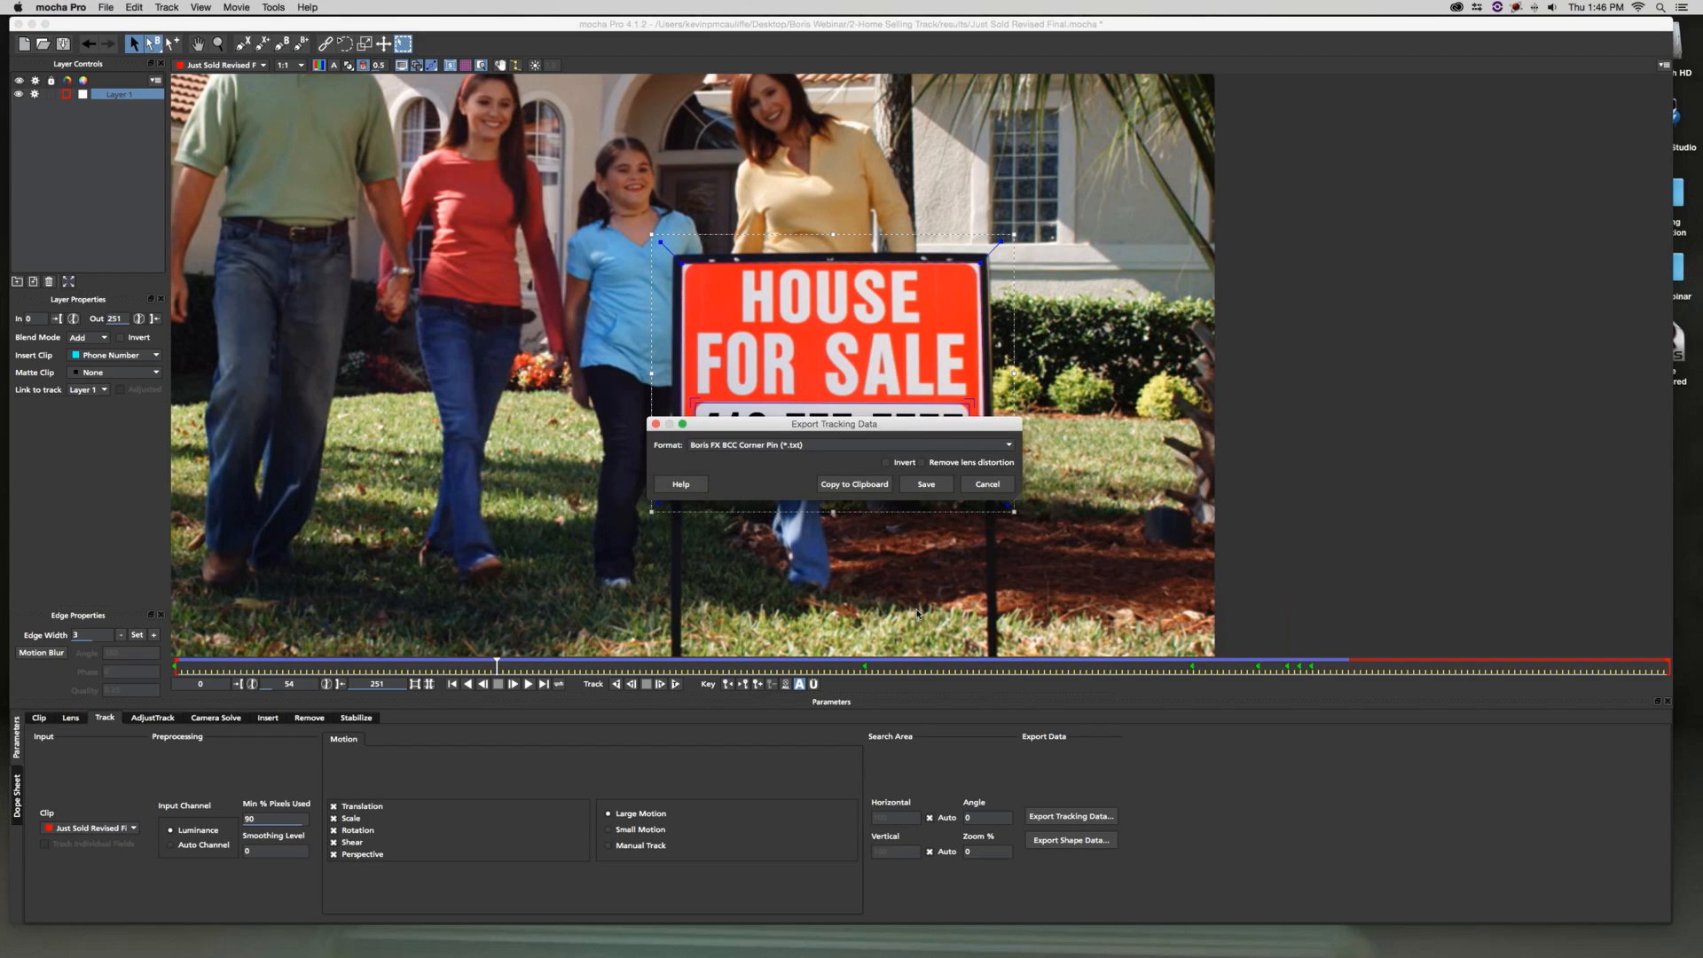
click(849, 446)
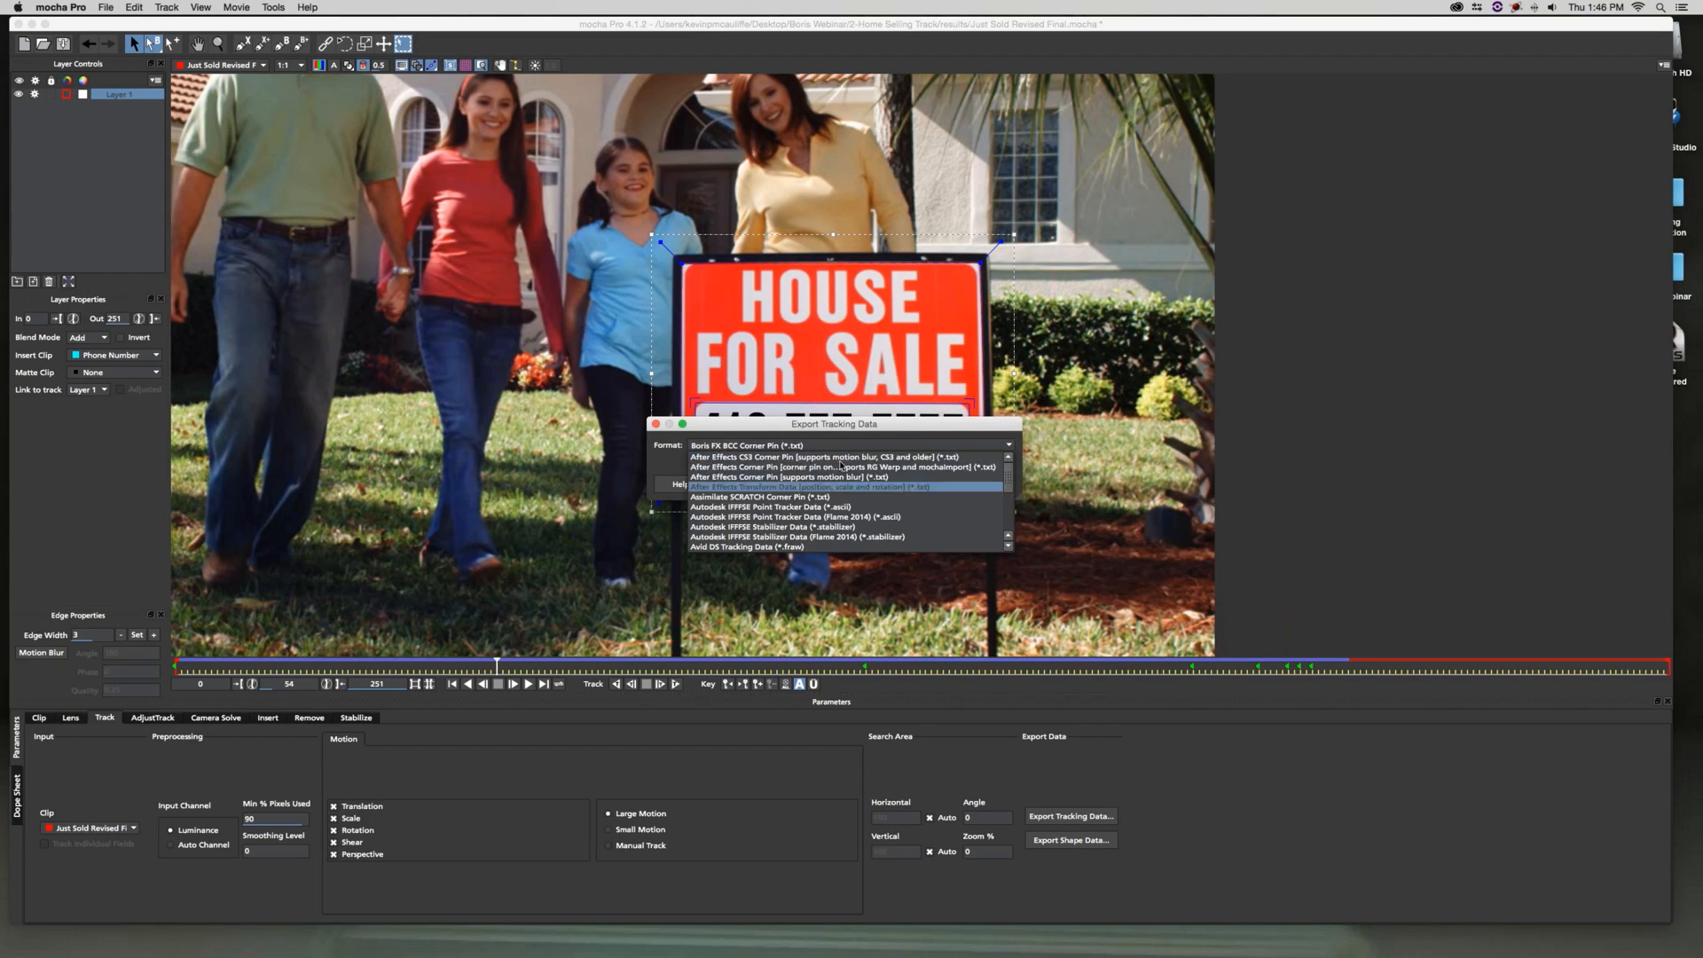
scroll(799, 516, down, 3)
scroll(800, 516, down, 3)
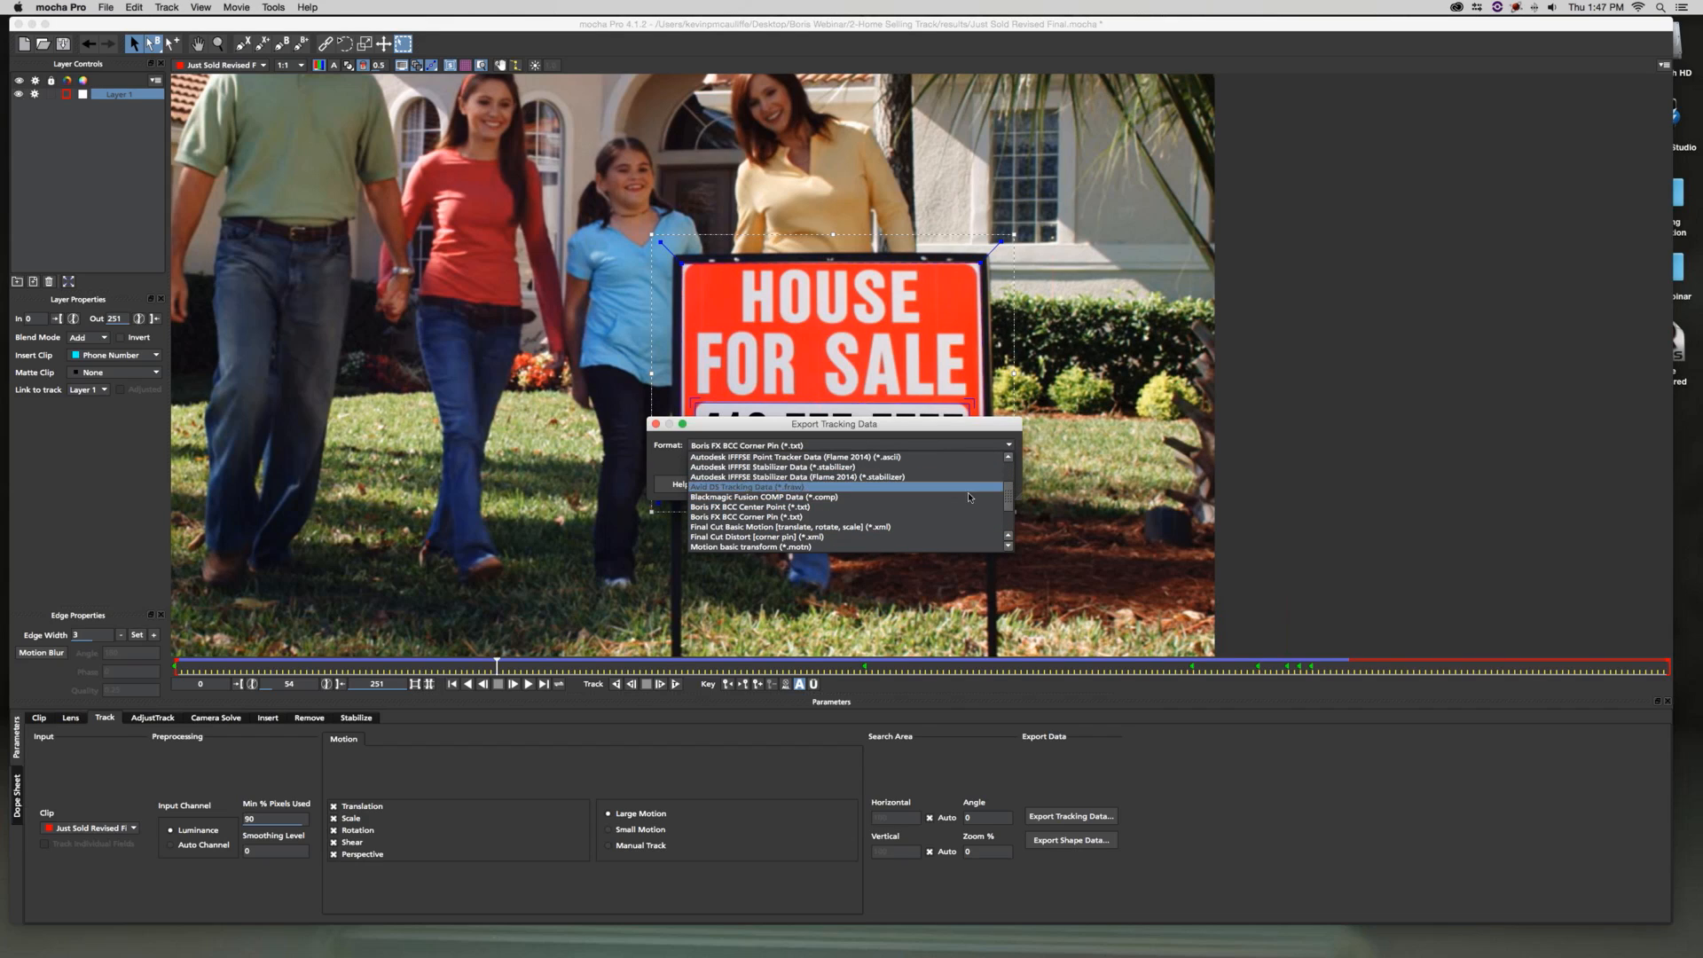
drag(1009, 497, 1010, 513)
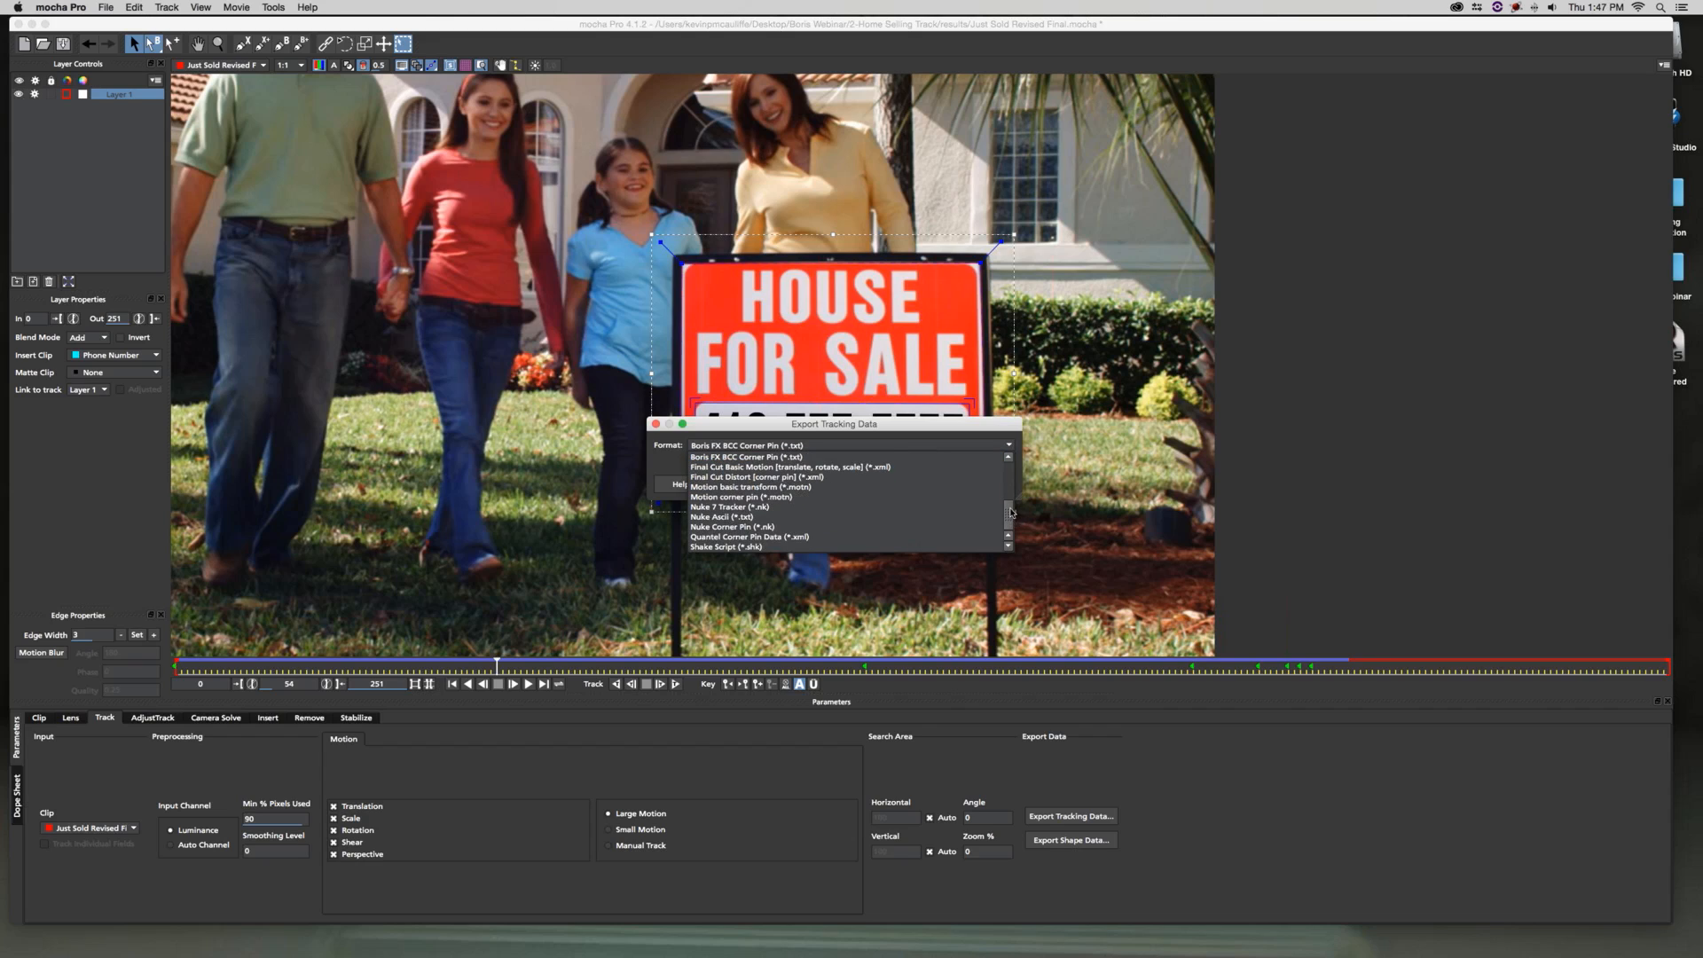
drag(1009, 513, 1005, 473)
scroll(898, 517, down, 2)
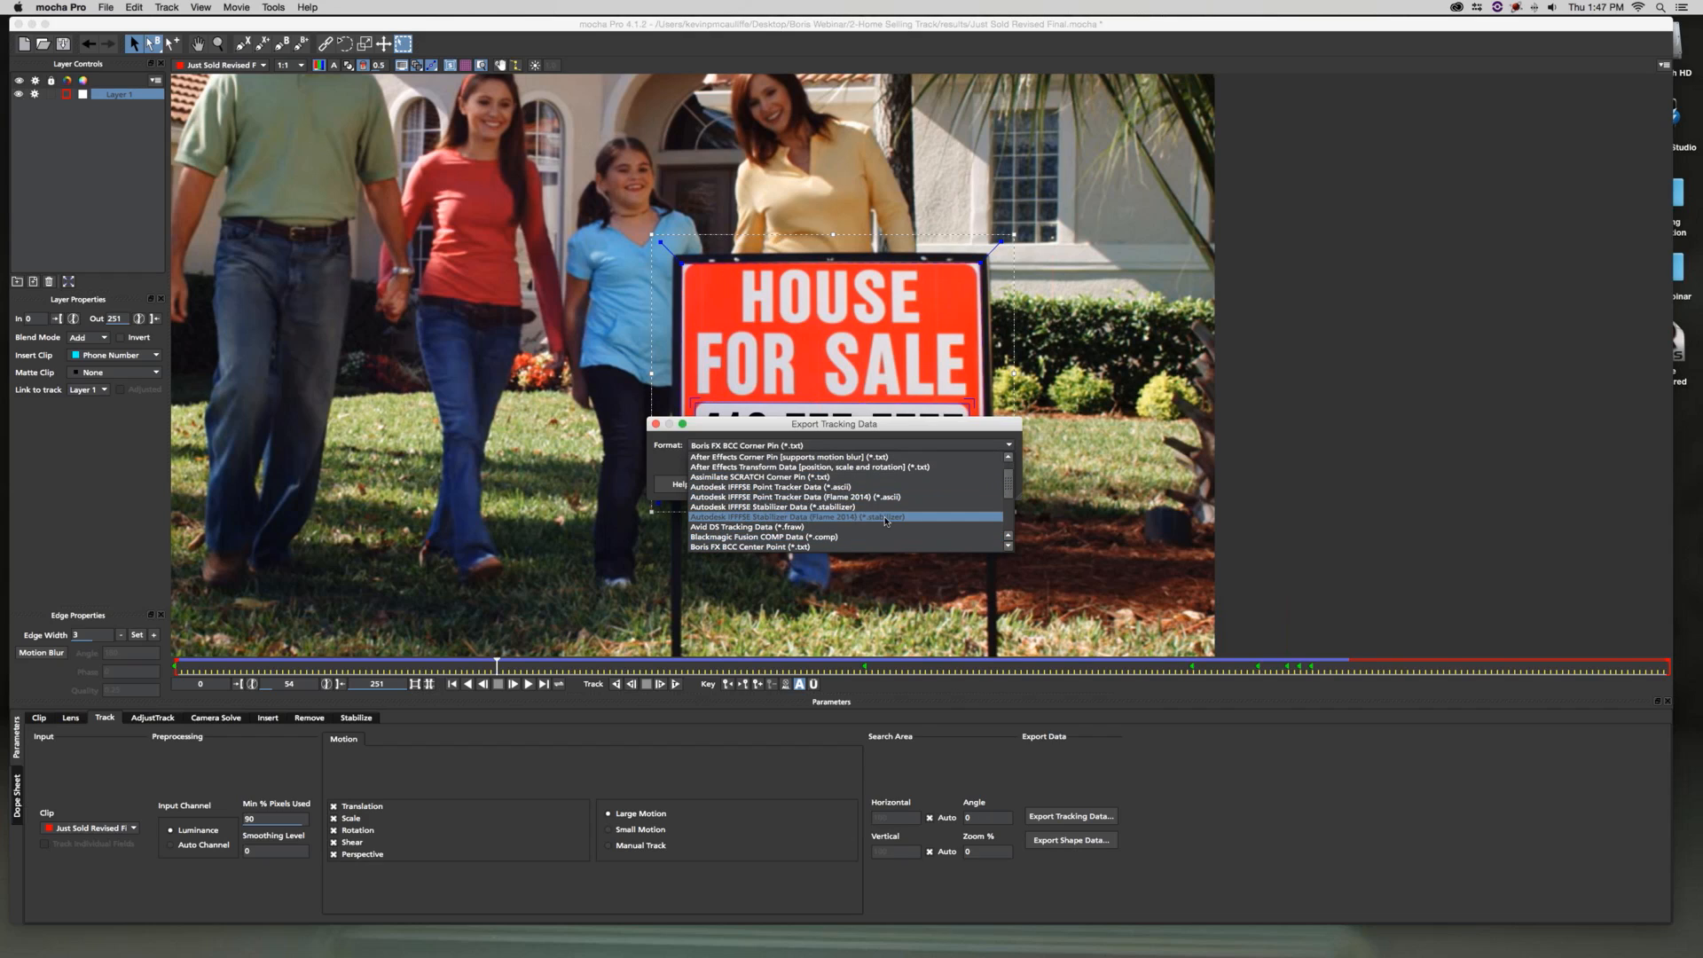
scroll(884, 521, down, 3)
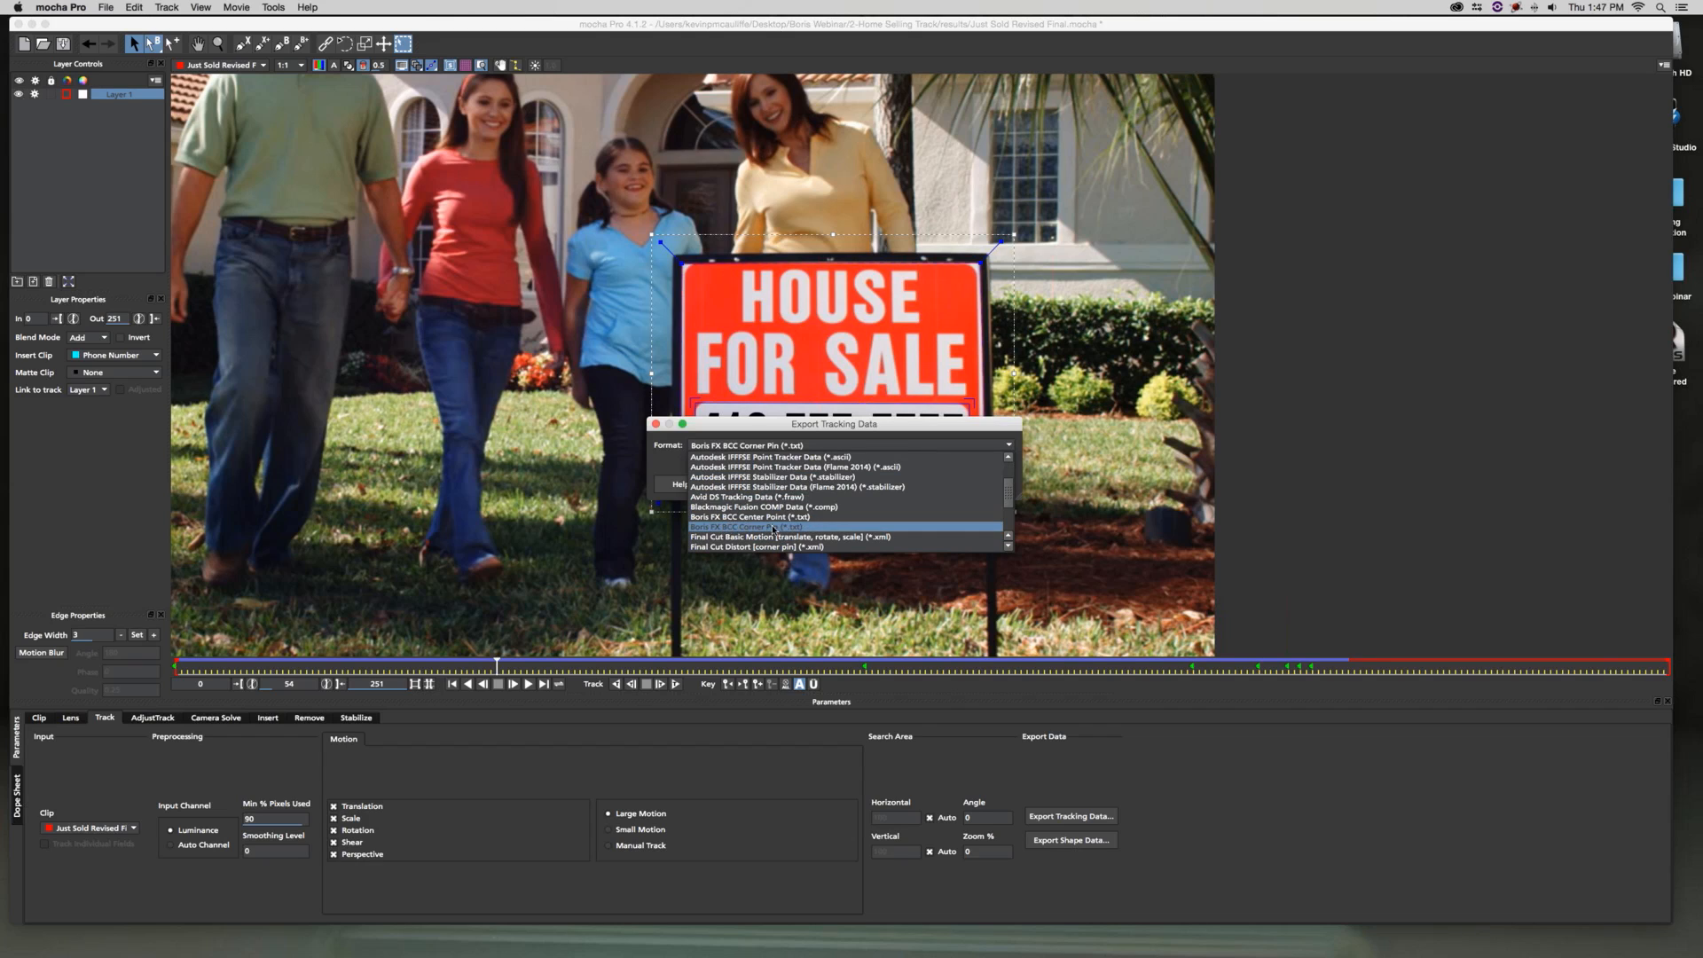
click(721, 527)
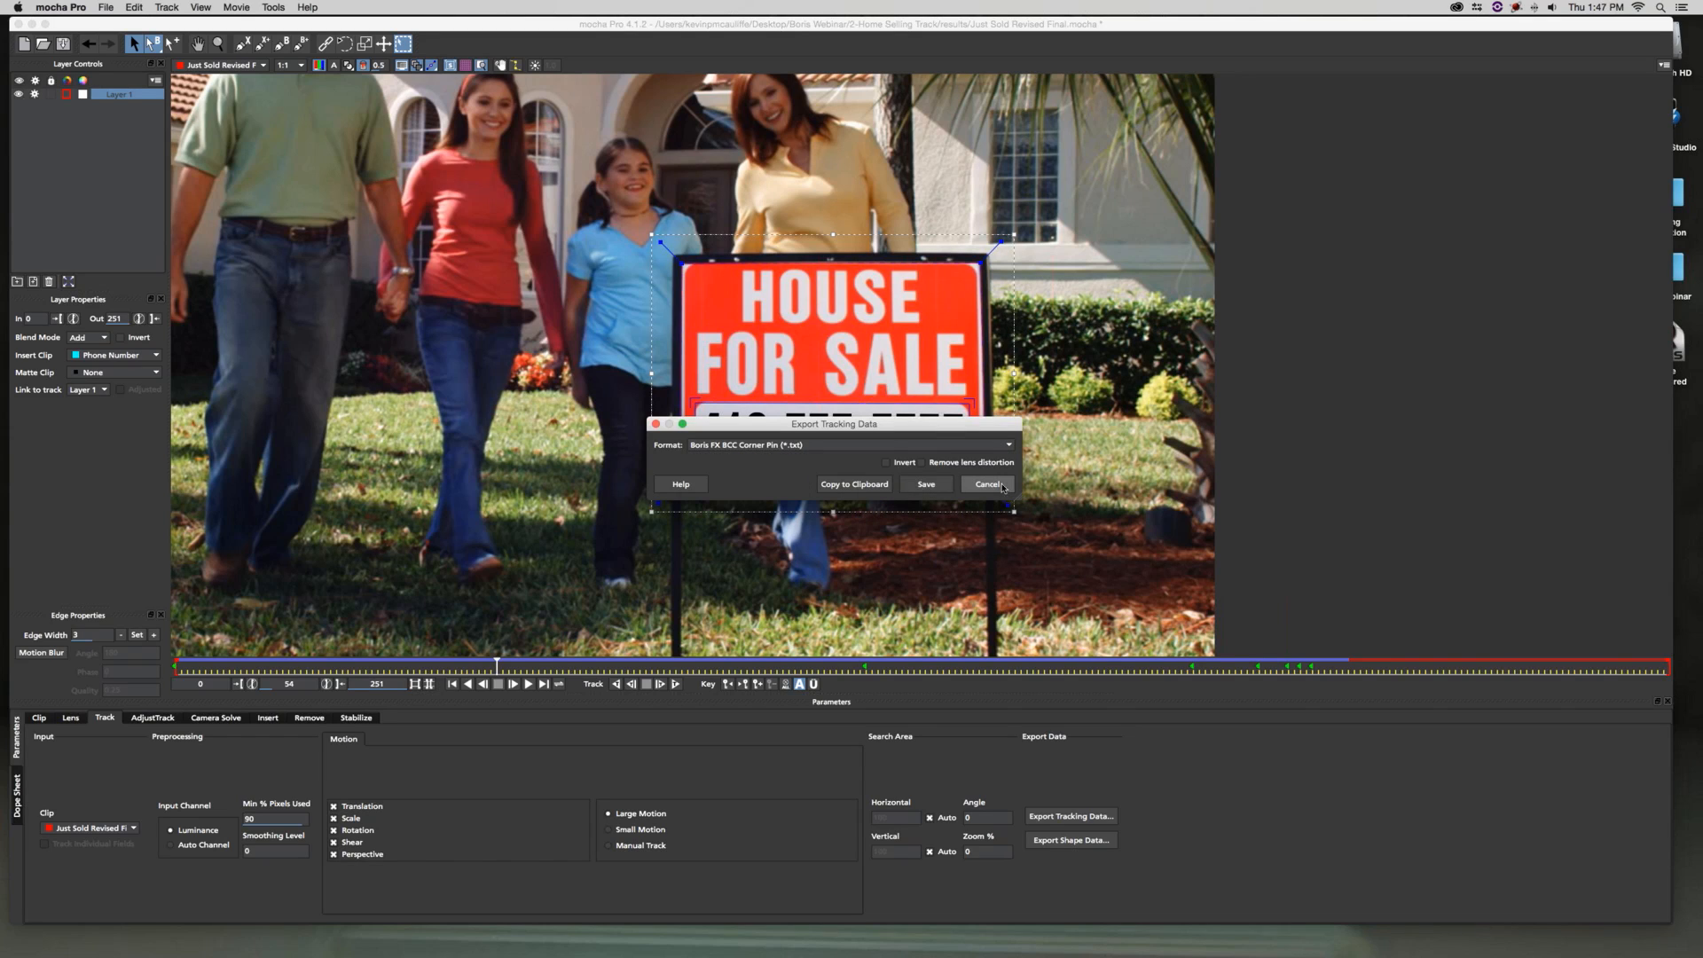
click(997, 487)
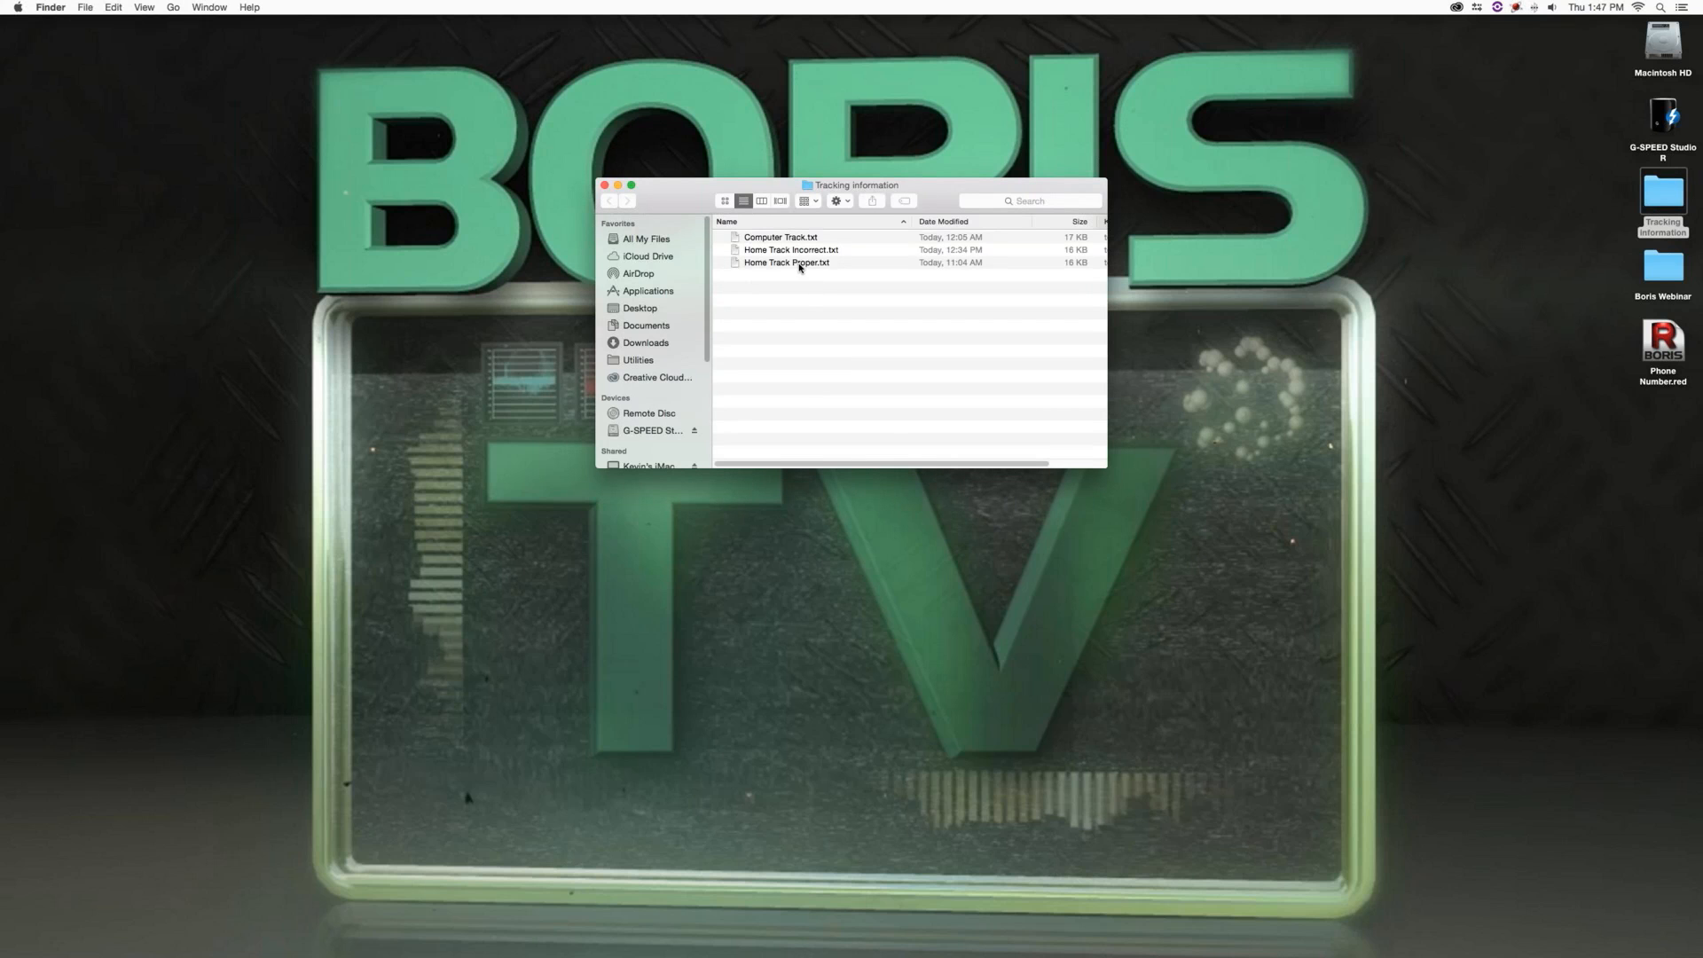
Preview Home Track Proper.txt in the Tracking information folder and look through its corner pin frame data
click(798, 262)
key(space)
drag(1116, 254, 1121, 288)
scroll(1122, 289, down, 15)
drag(1119, 387, 1113, 559)
scroll(747, 417, down, 10)
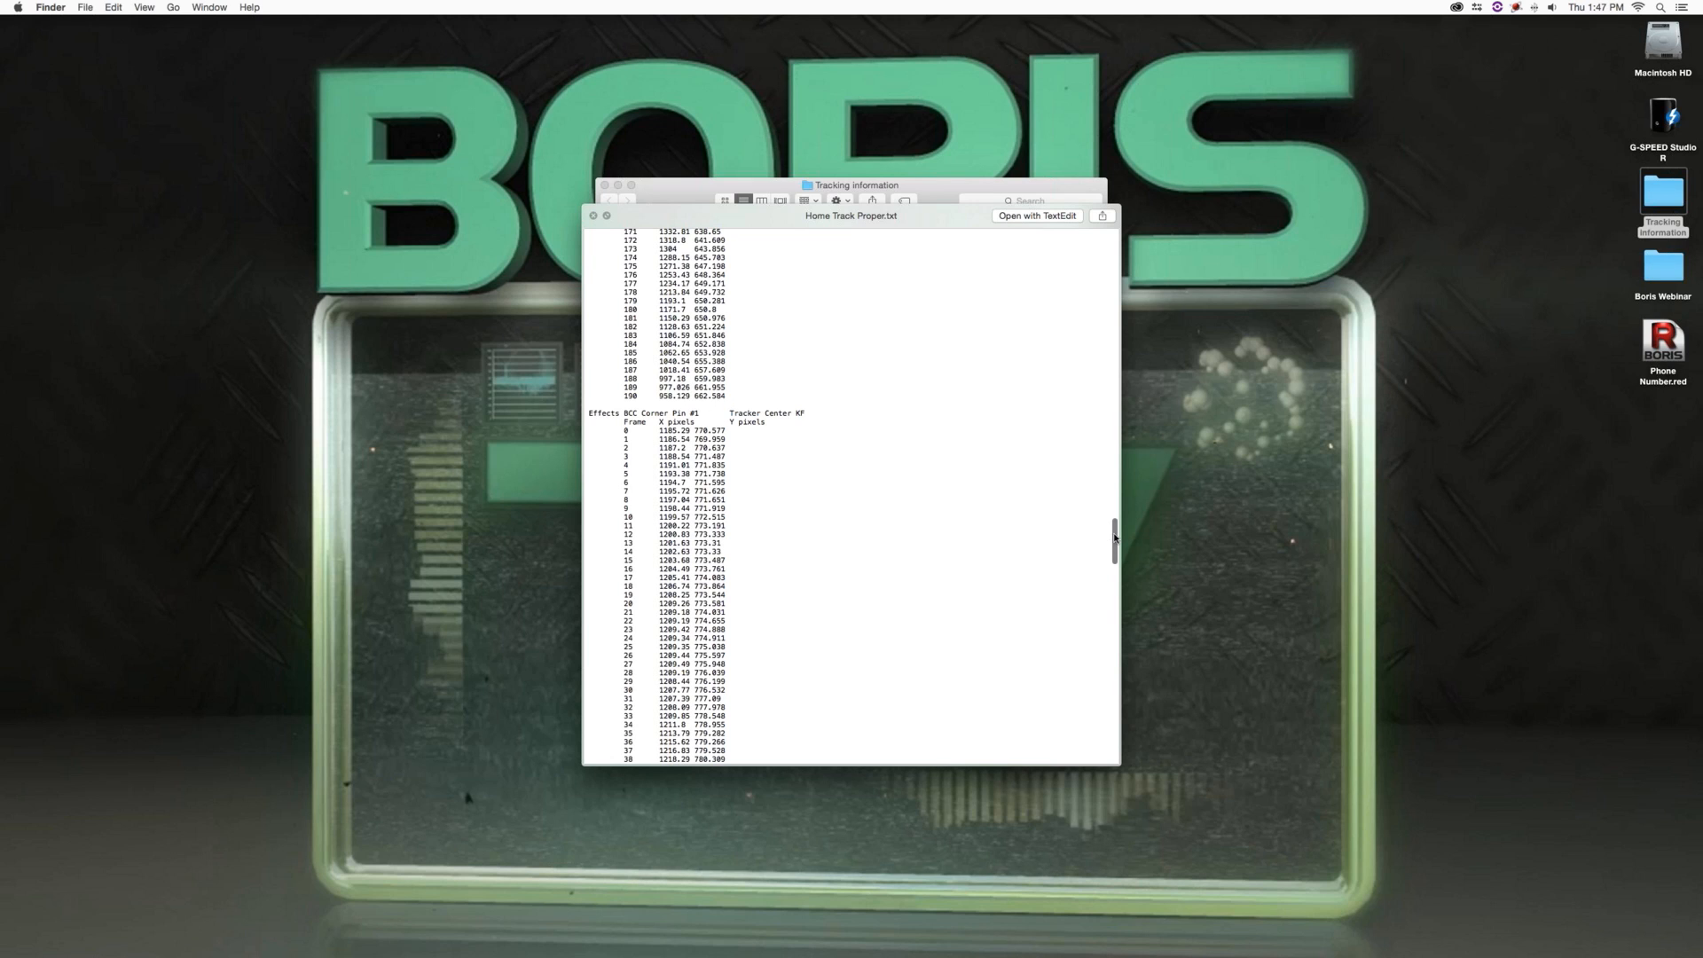
scroll(1104, 528, down, 3)
Switch back to Avid Media Composer and open the BCC Corner Pin settings of Just Sold.mov in the Effect Editor
key(super+Tab)
key(super+Tab)
key(super+Tab)
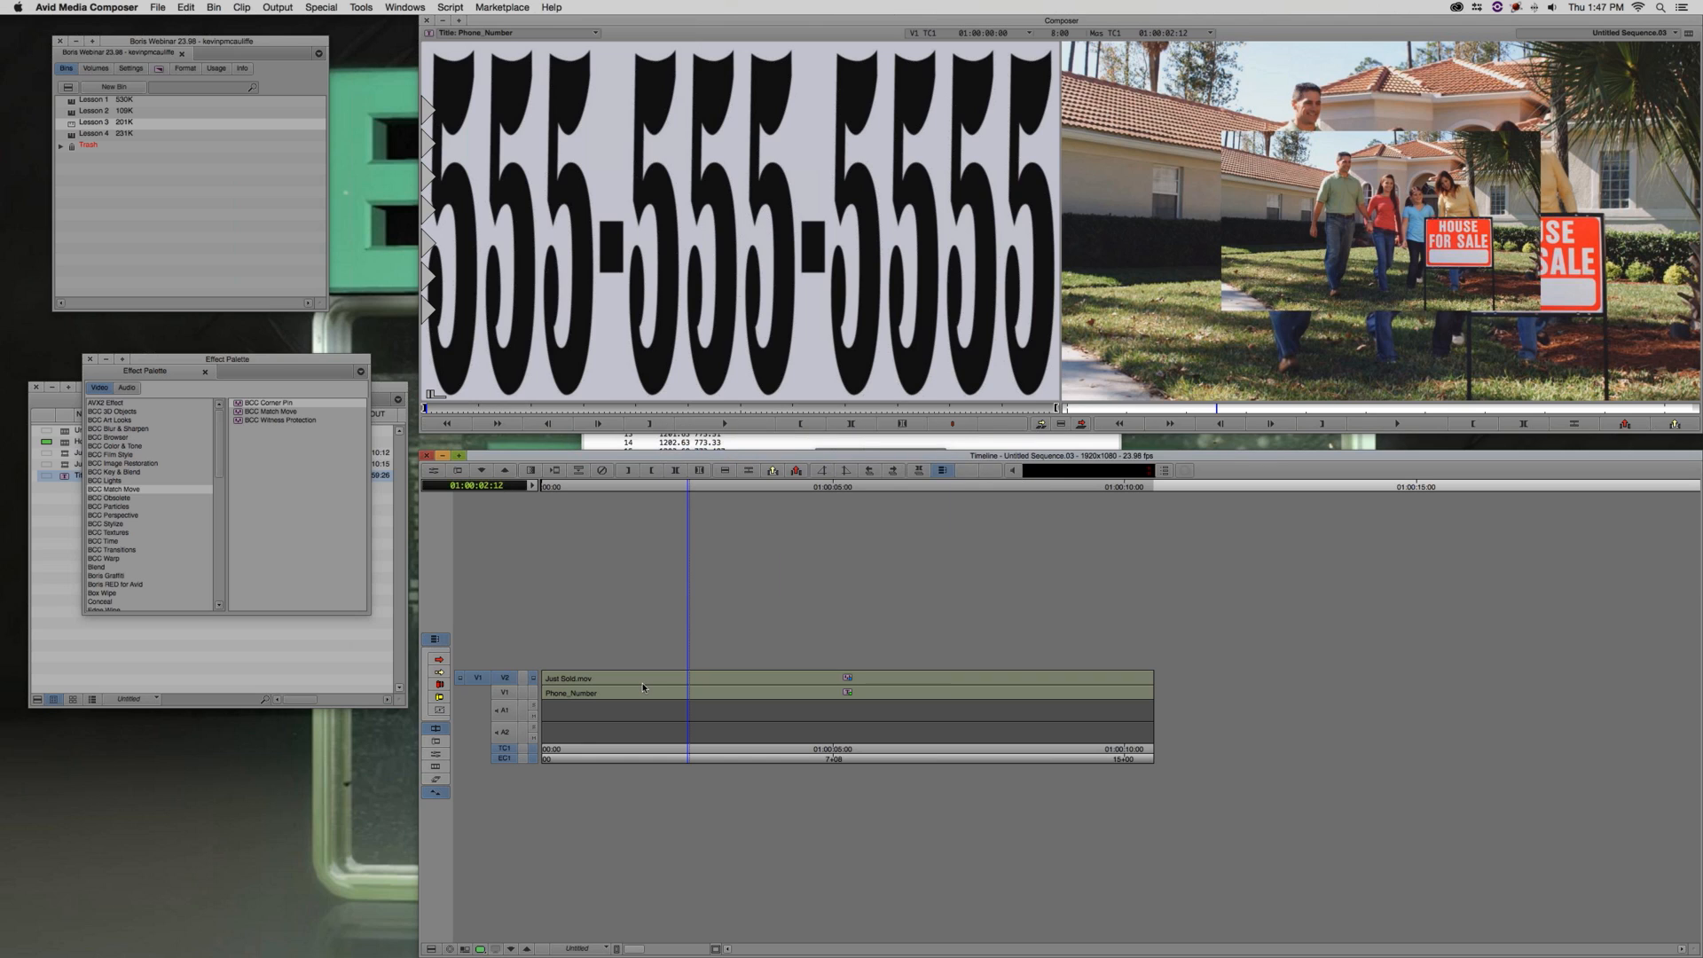
click(433, 470)
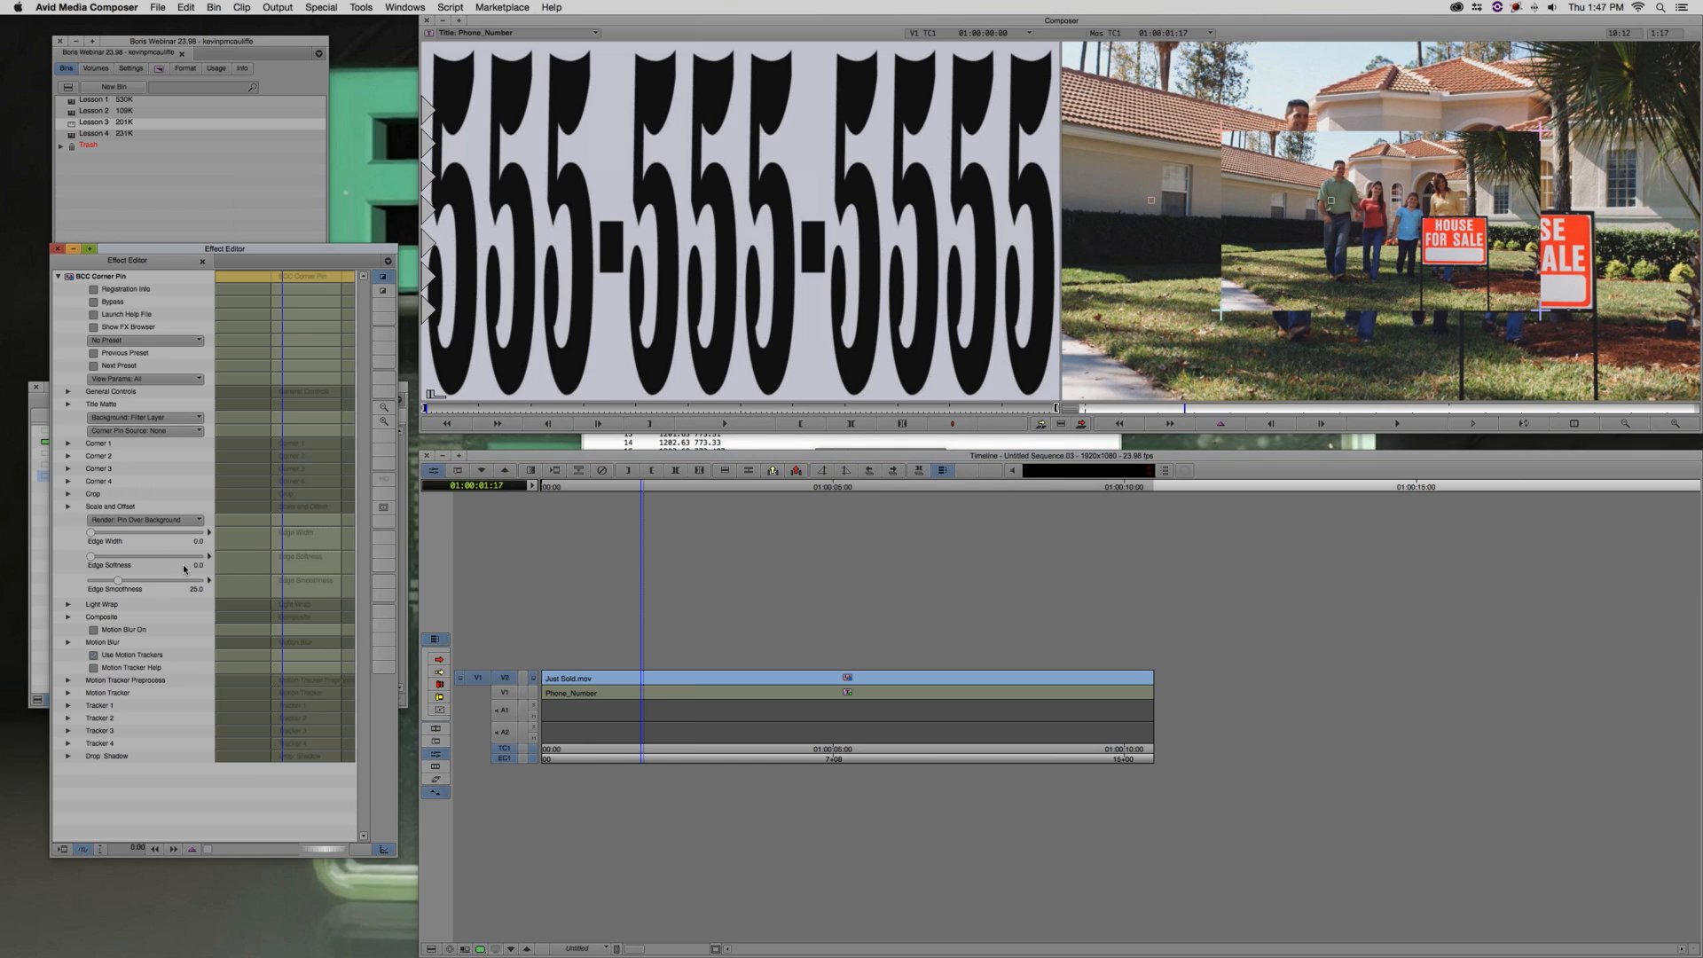
drag(180, 254, 180, 219)
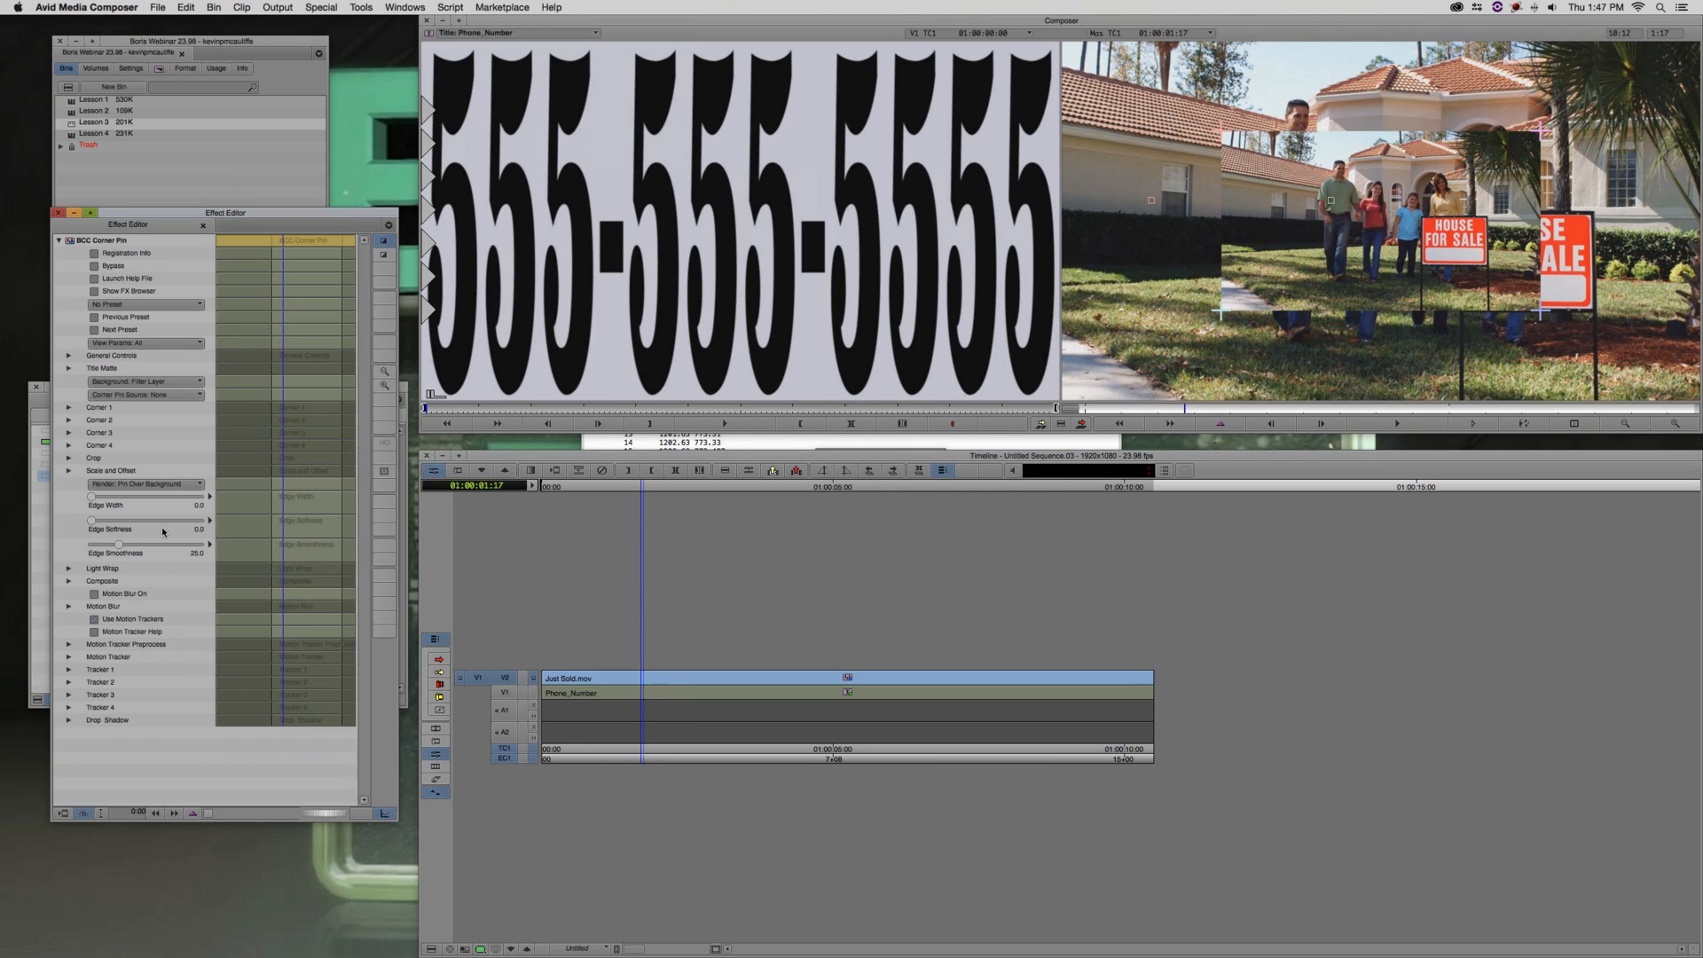
Load the tracker data from Home Track Proper.txt into the Corner Pin effect's Motion Tracker
click(68, 656)
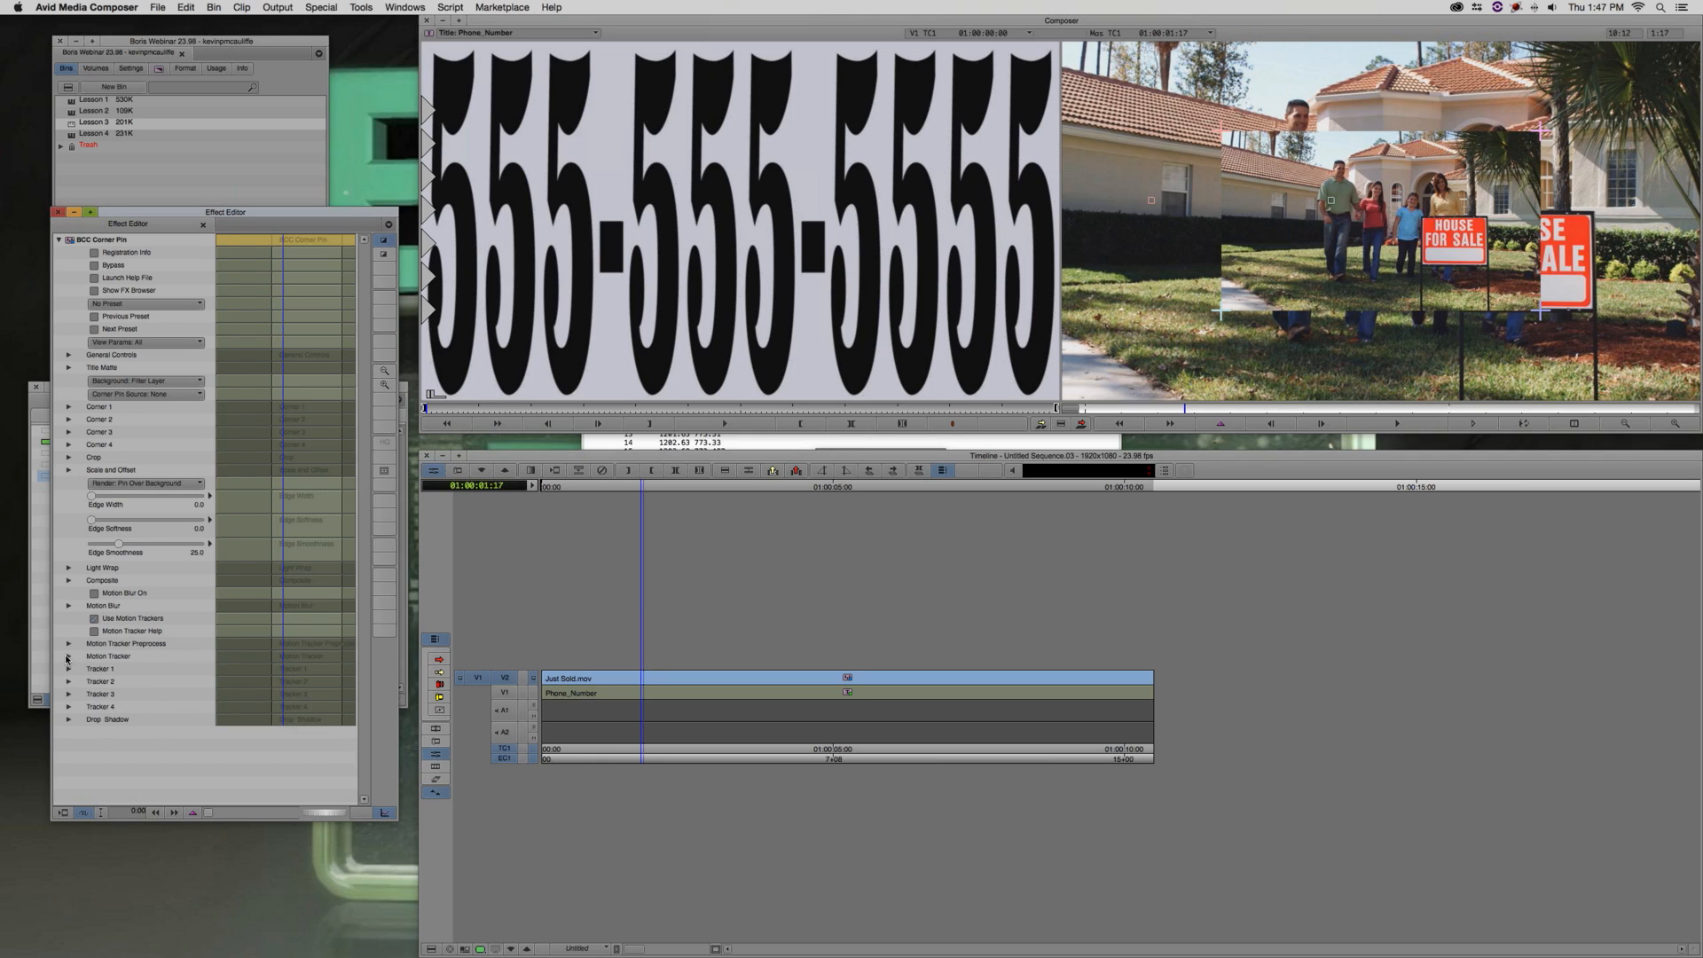
click(133, 671)
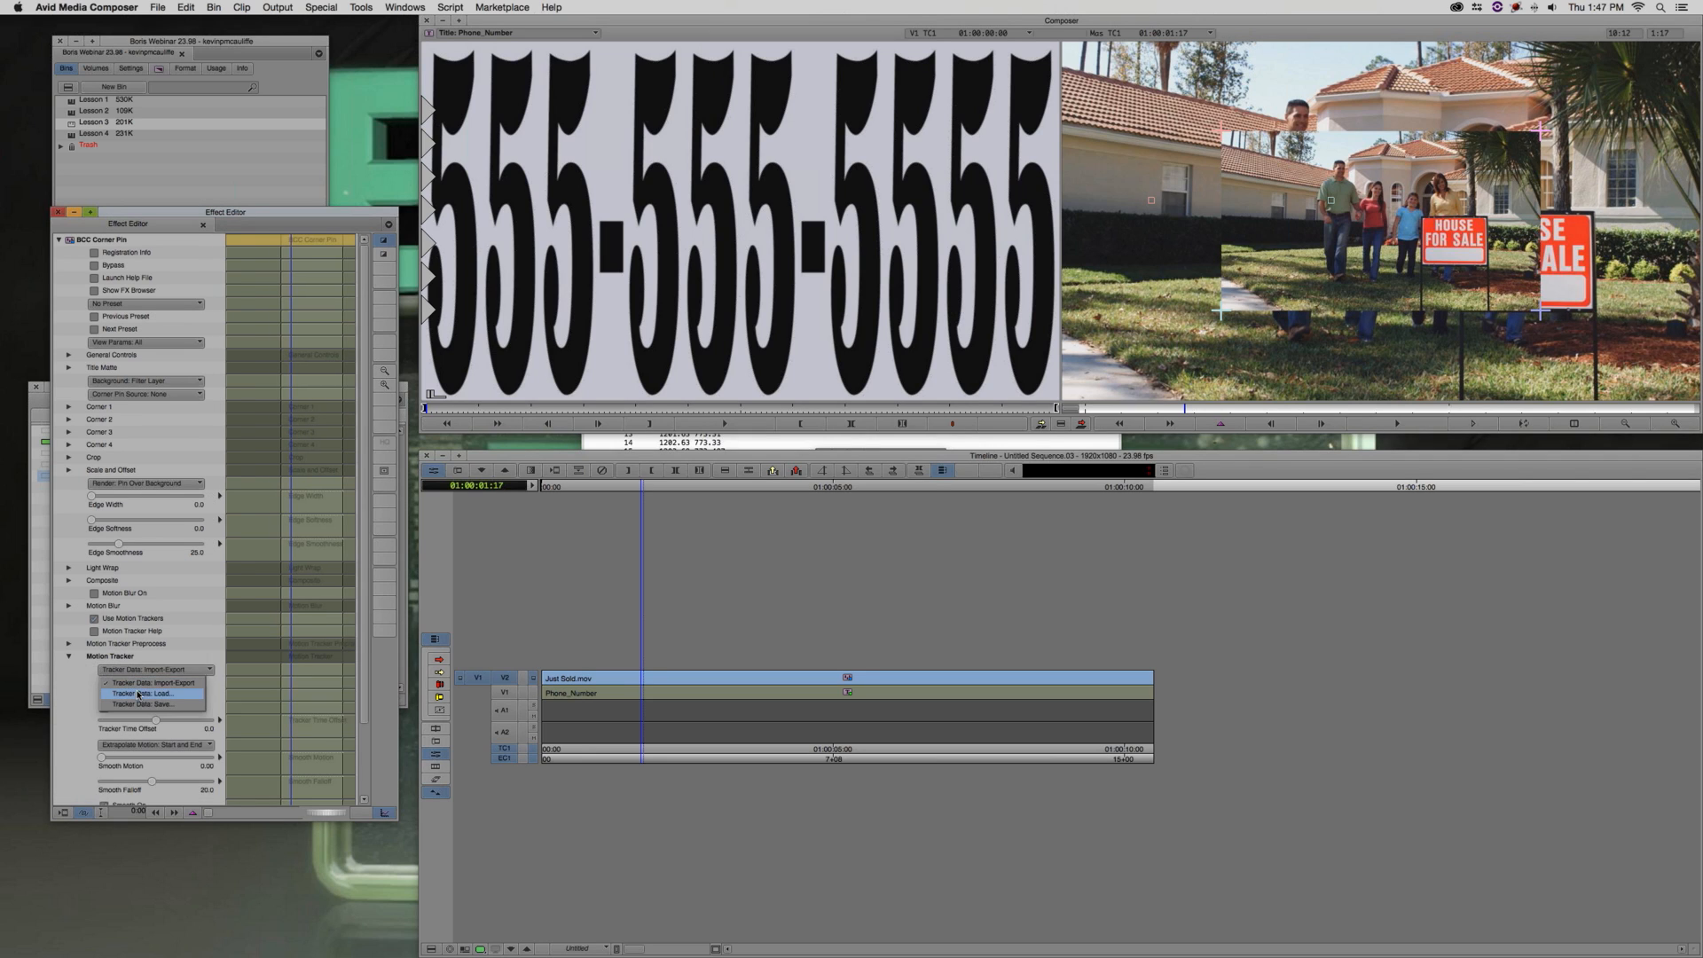
click(138, 694)
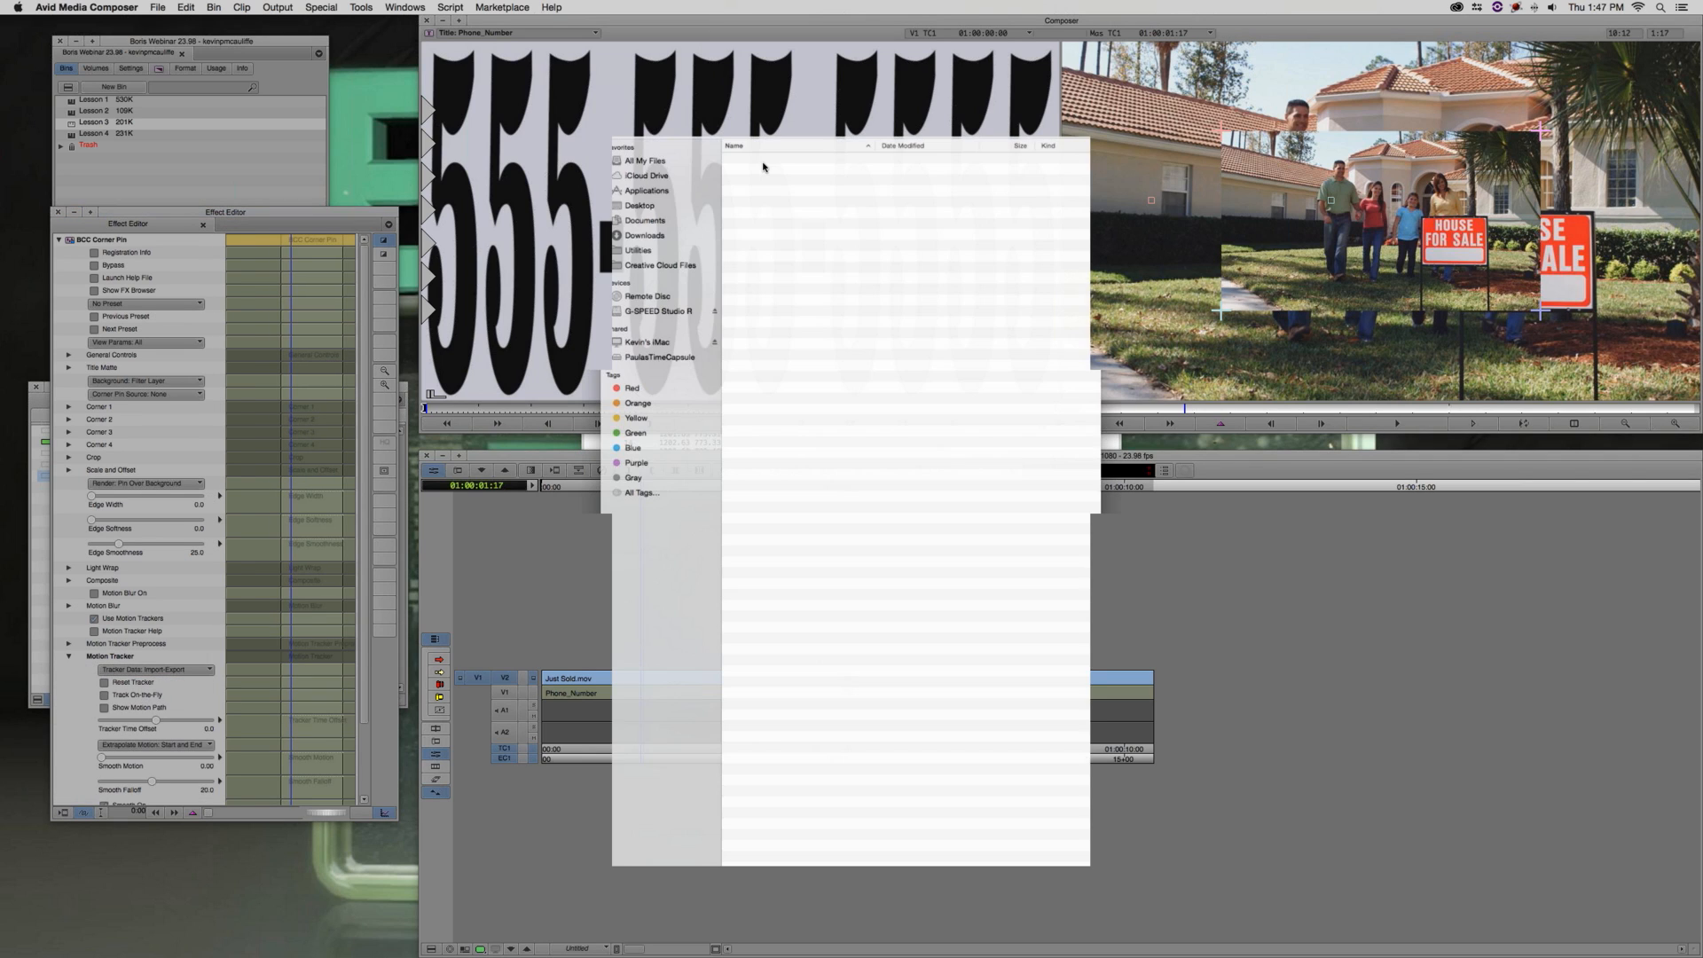
click(762, 133)
double_click(762, 133)
click(764, 133)
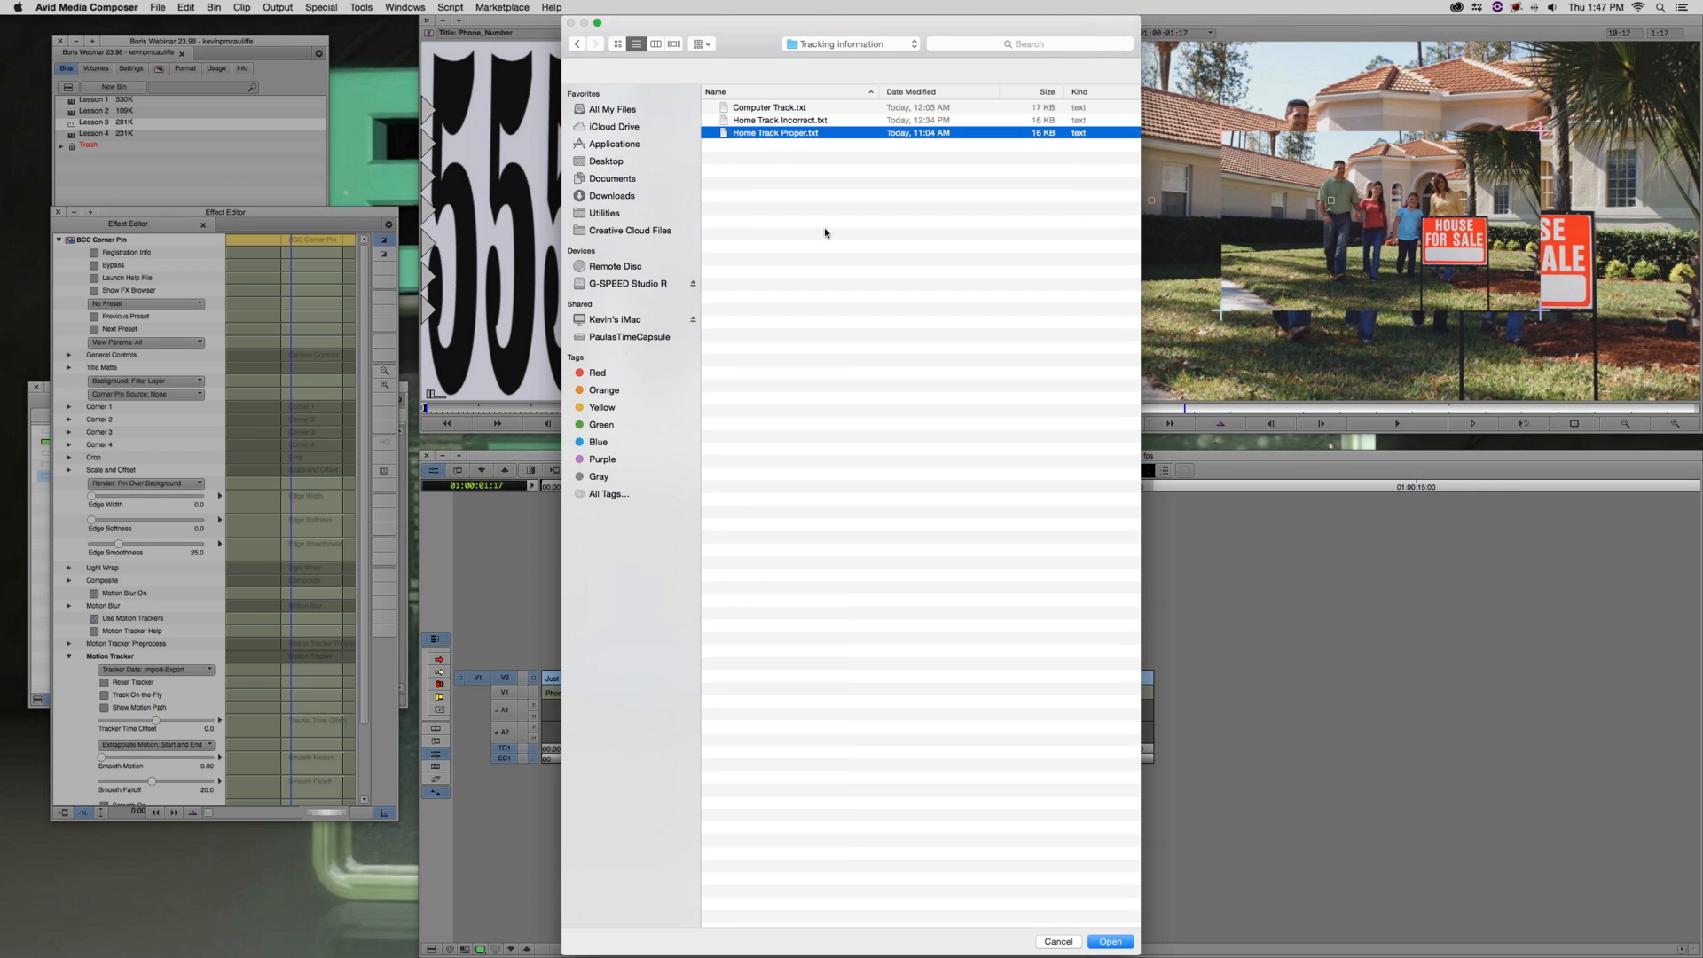
click(1109, 941)
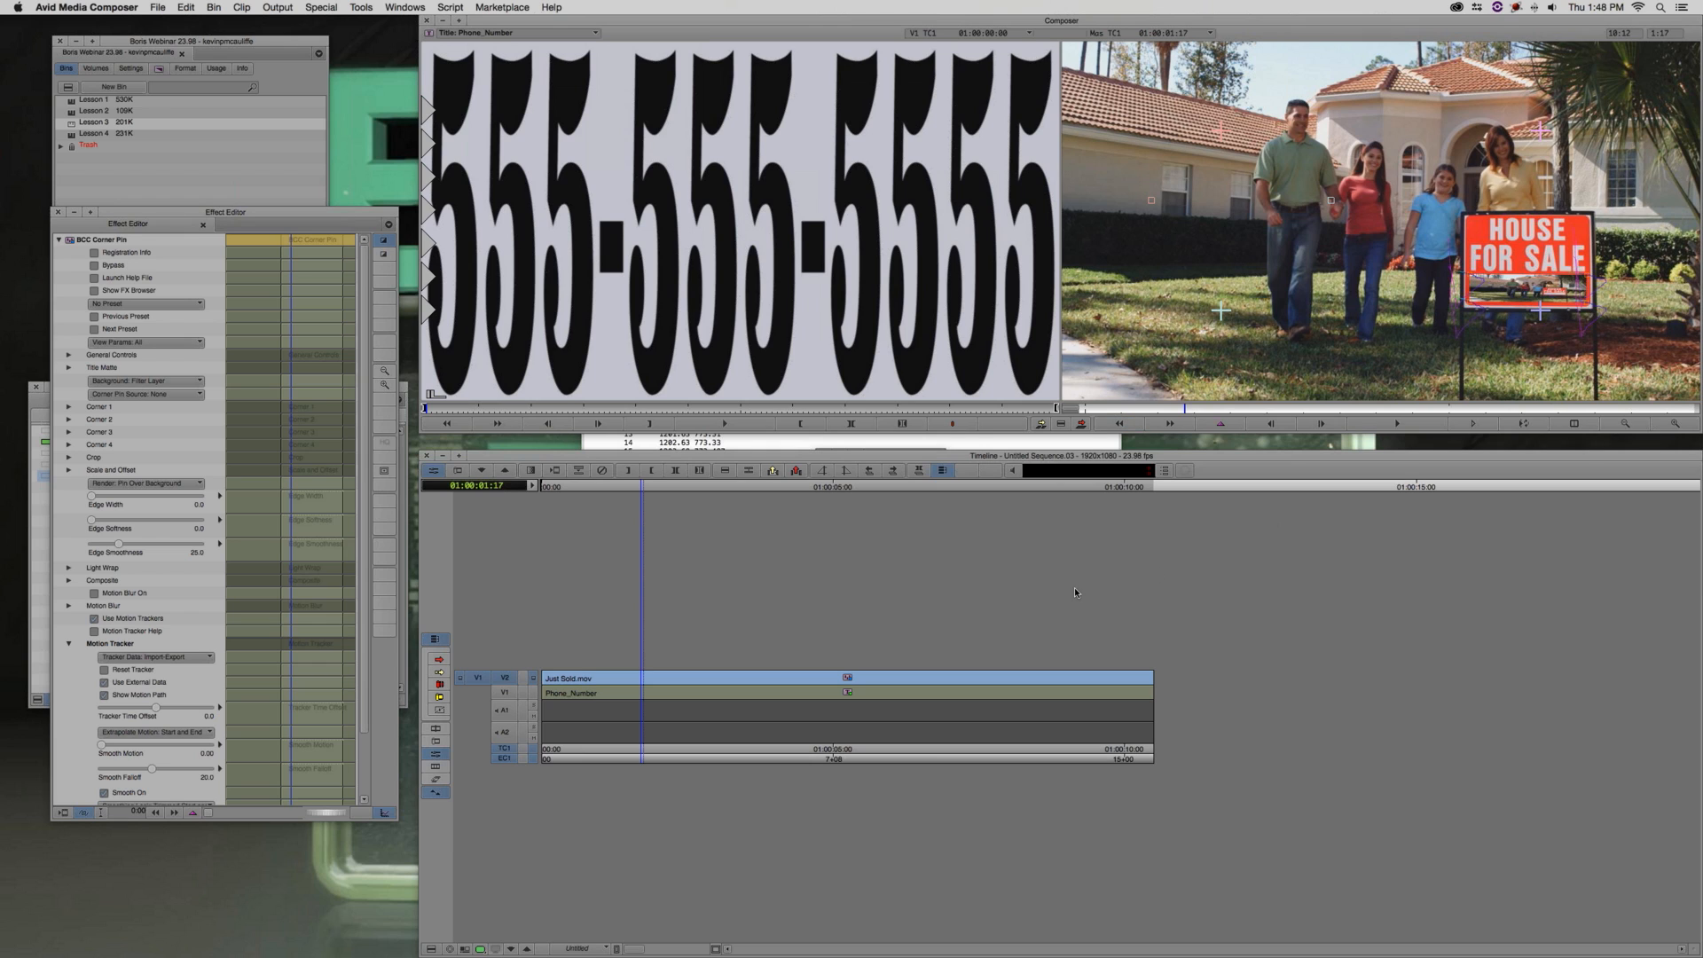
Turn off Show Motion Path and set the Corner Pin Source to 1st Below
click(1683, 424)
click(1683, 424)
drag(1586, 353, 1186, 187)
click(1624, 424)
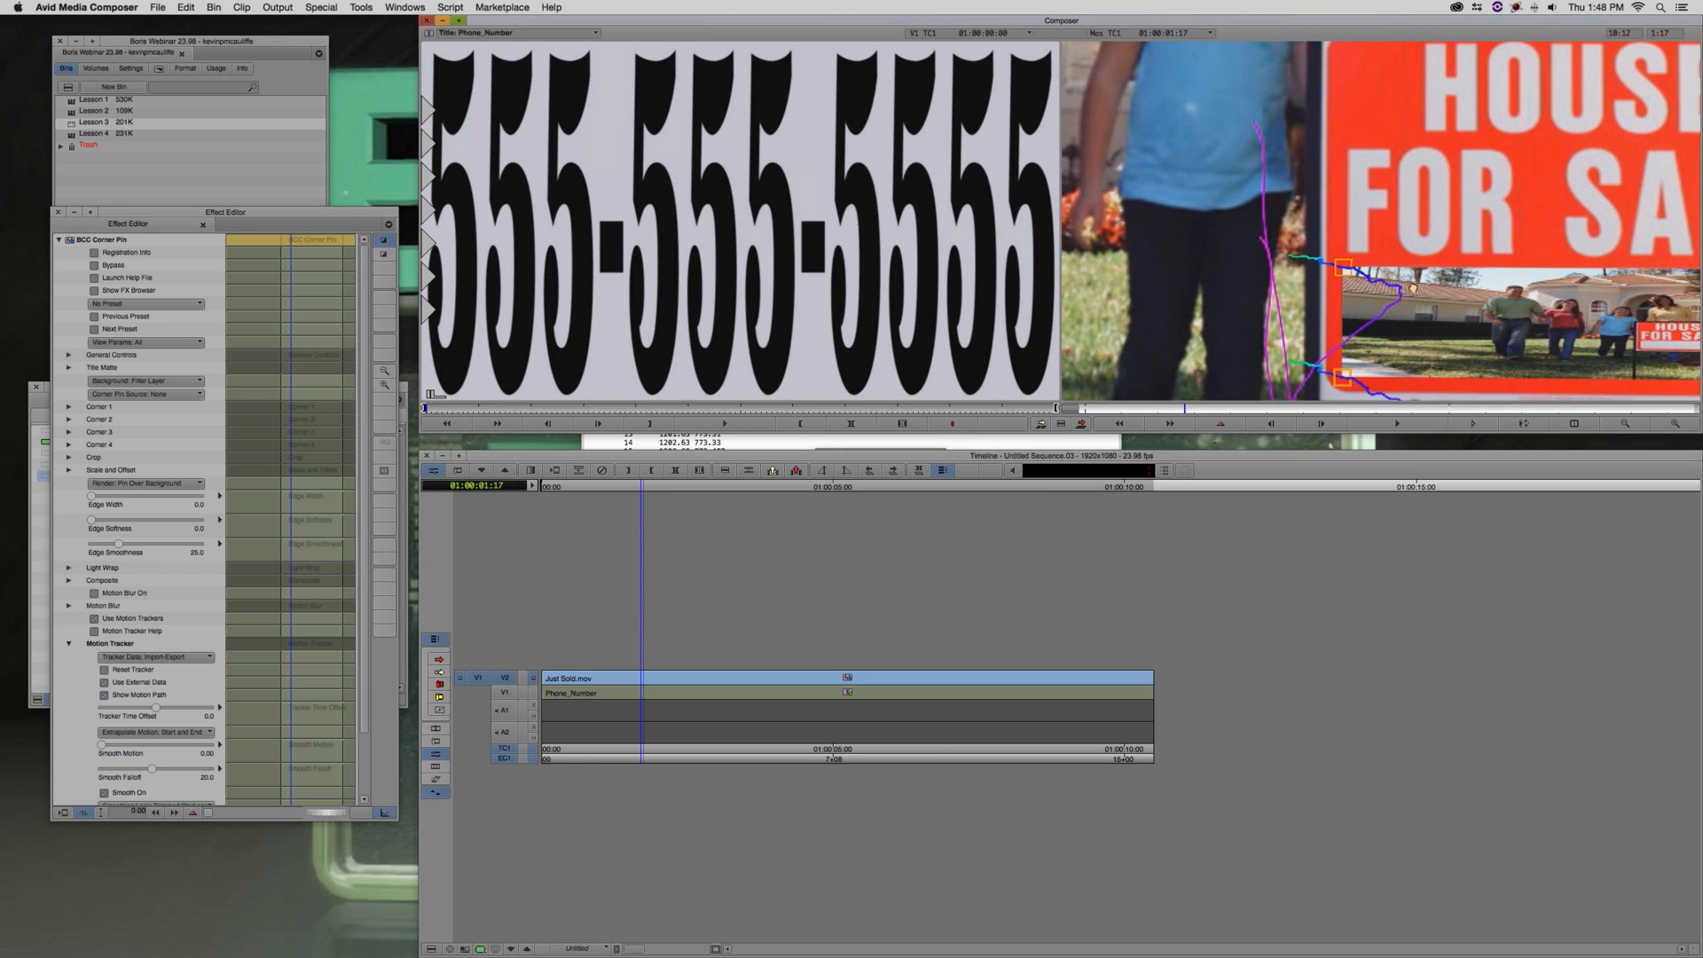
click(1625, 424)
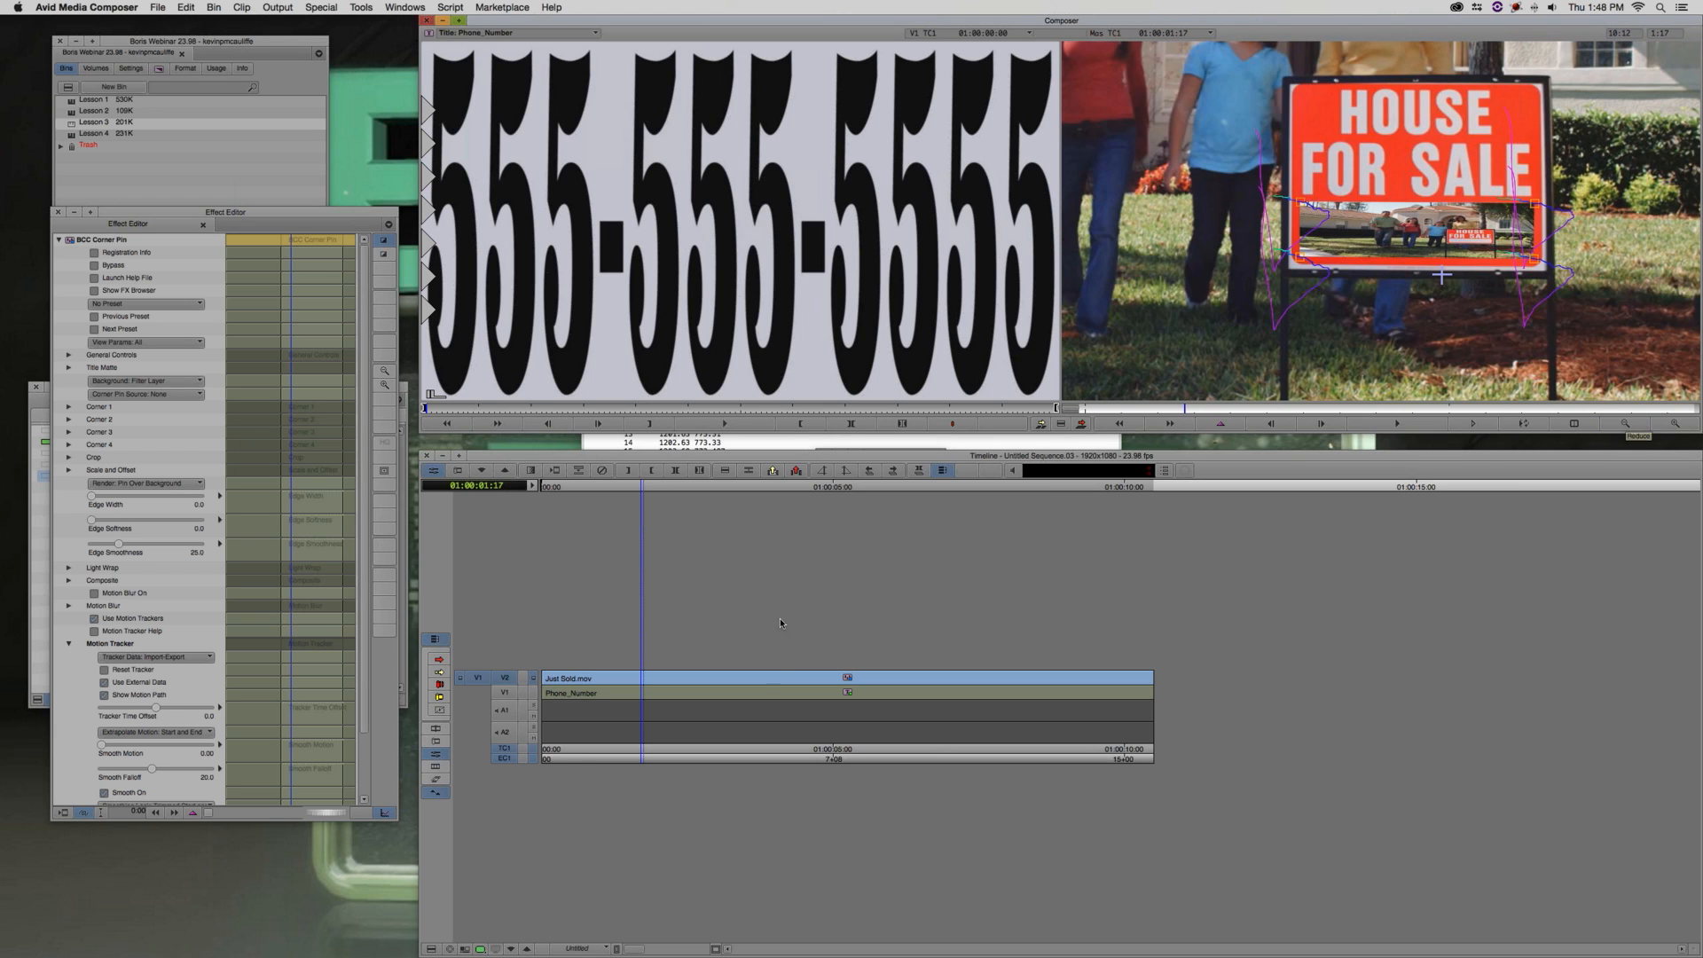
mouse_move(761, 682)
mouse_down()
mouse_move(831, 682)
mouse_move(776, 683)
mouse_up()
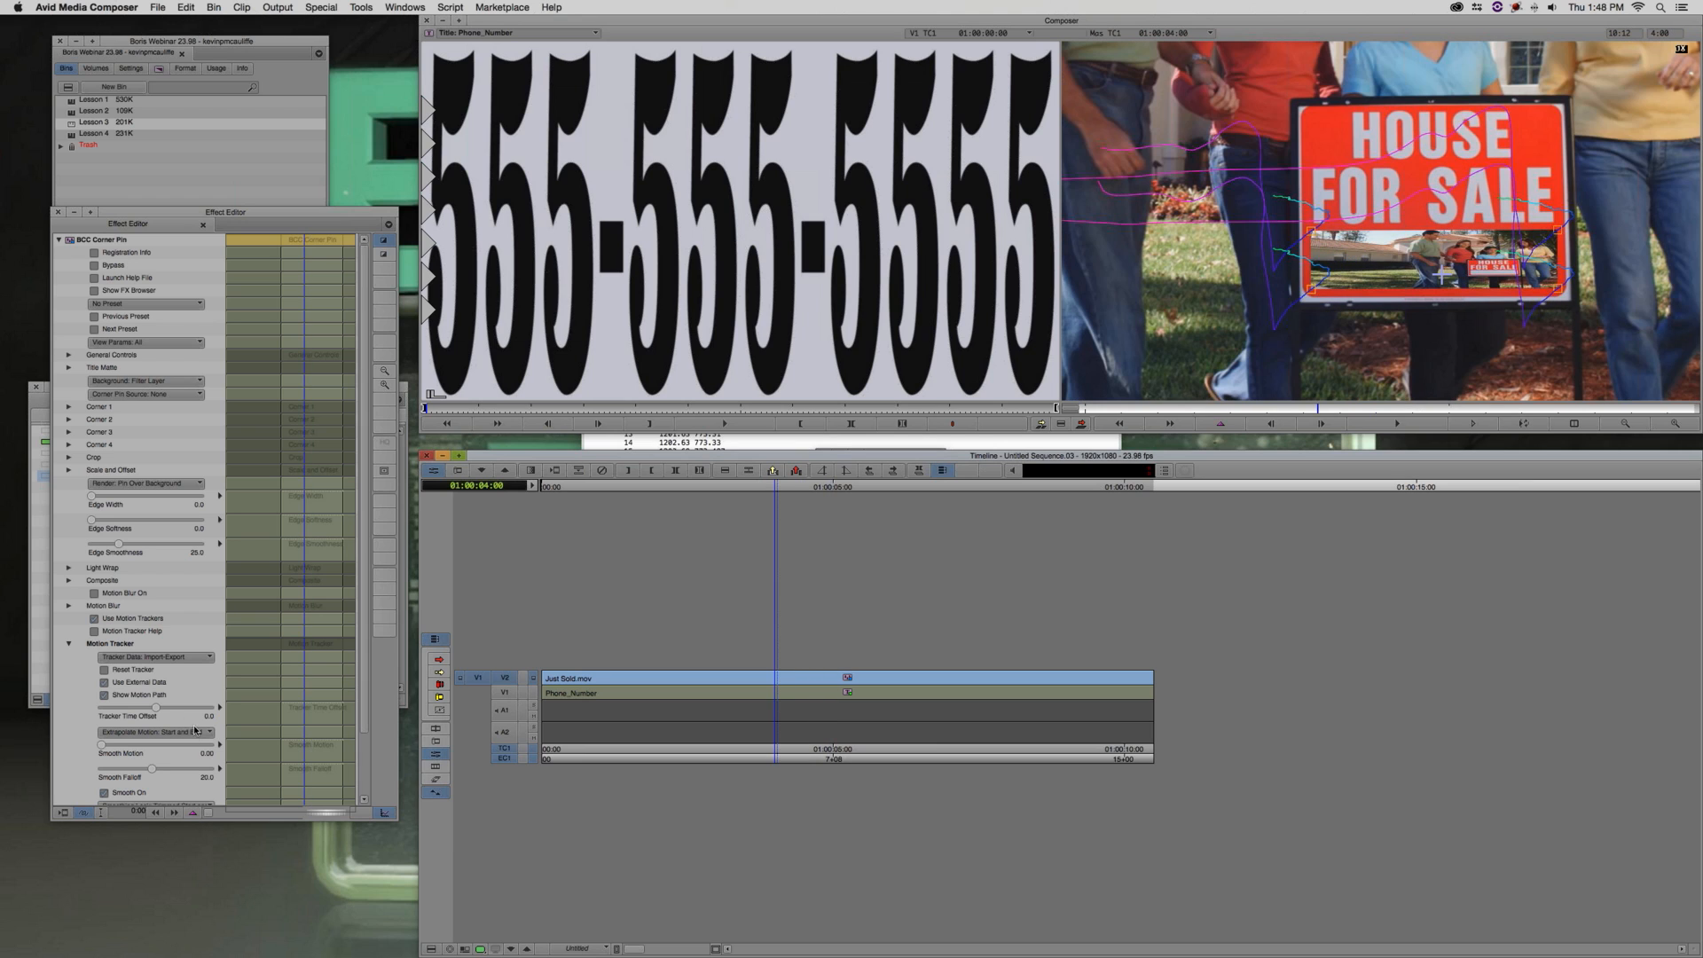
click(129, 698)
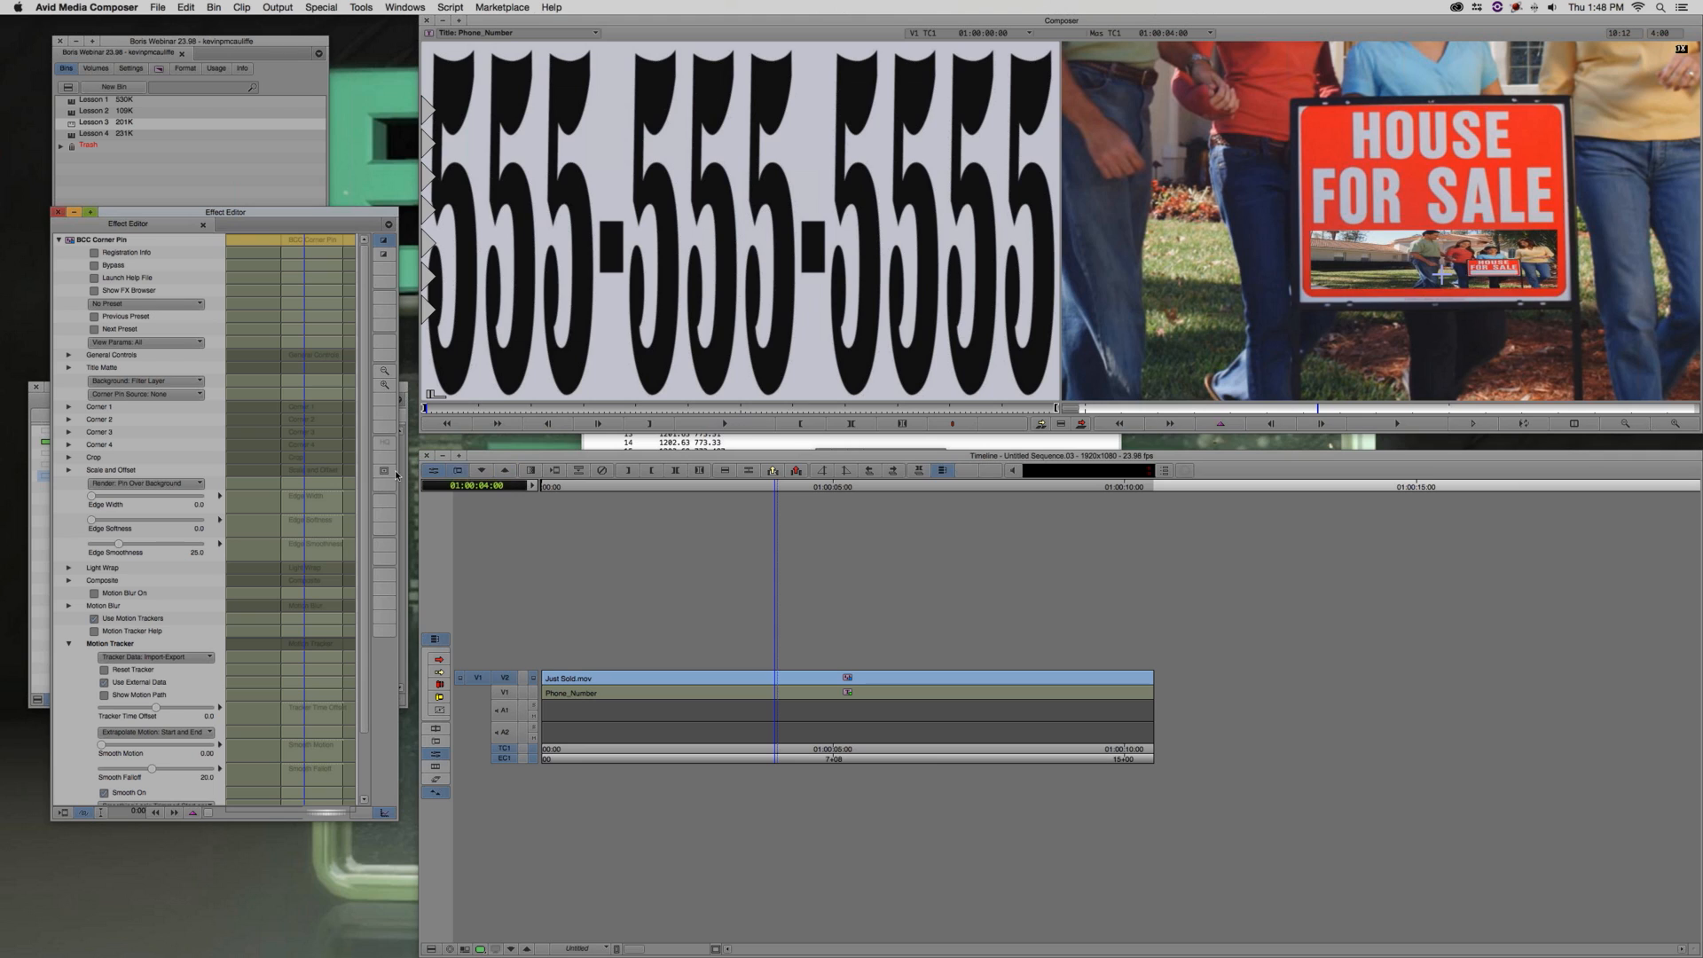
click(116, 396)
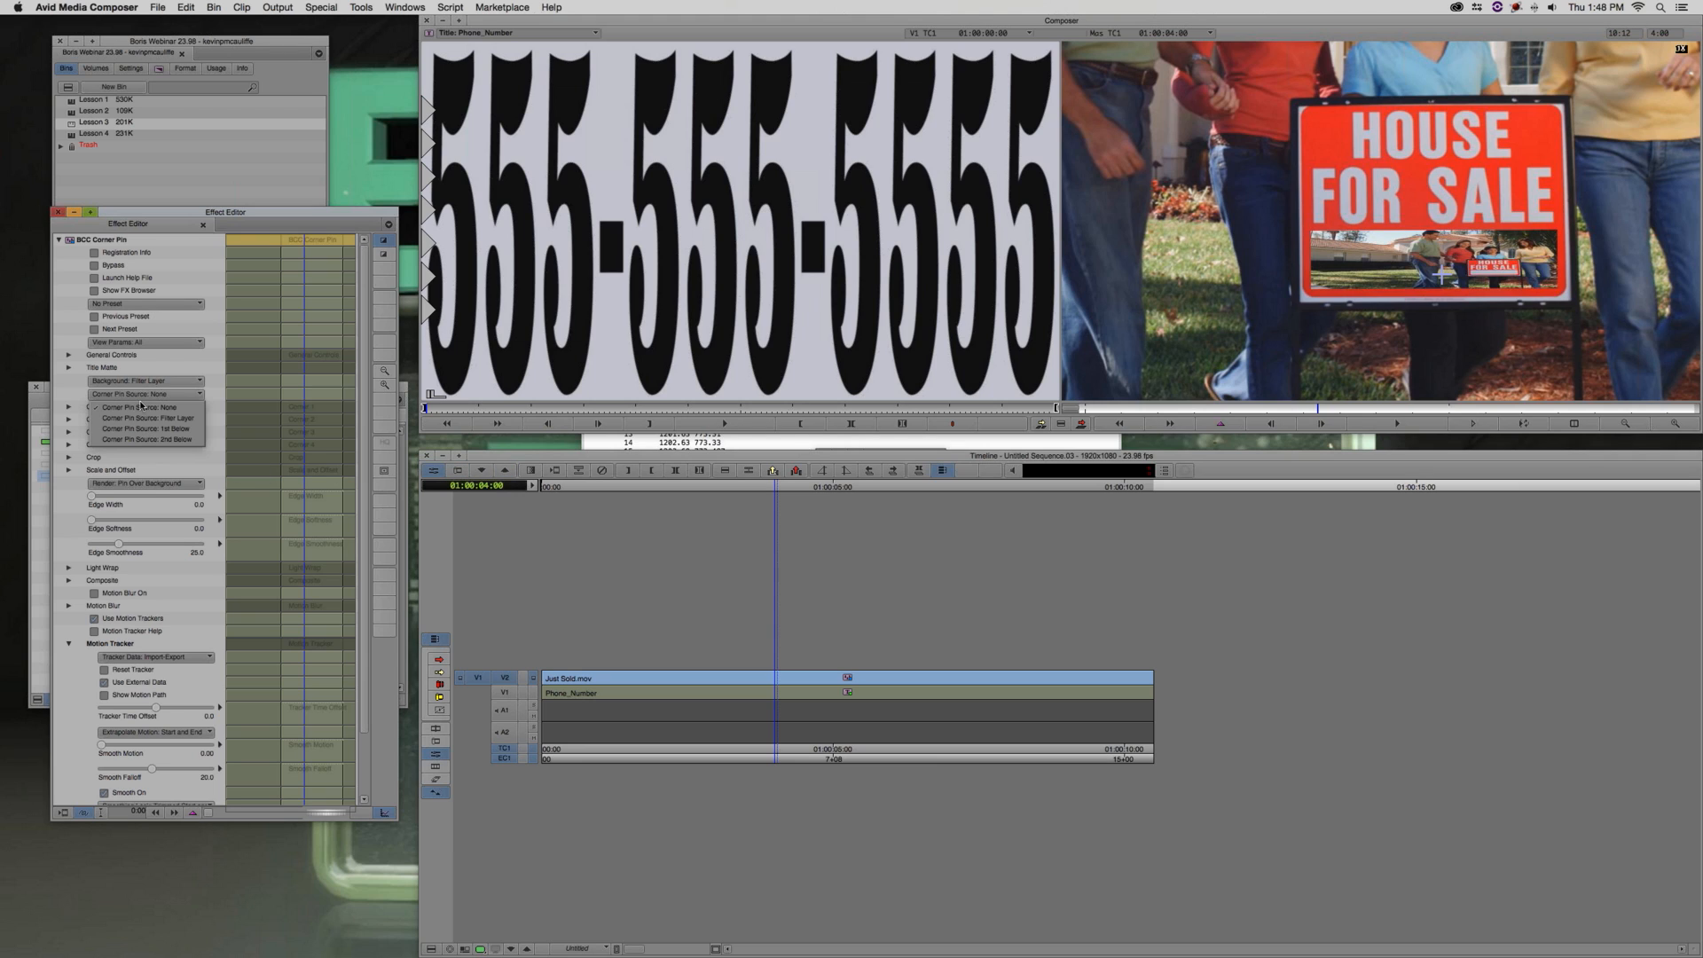
click(144, 431)
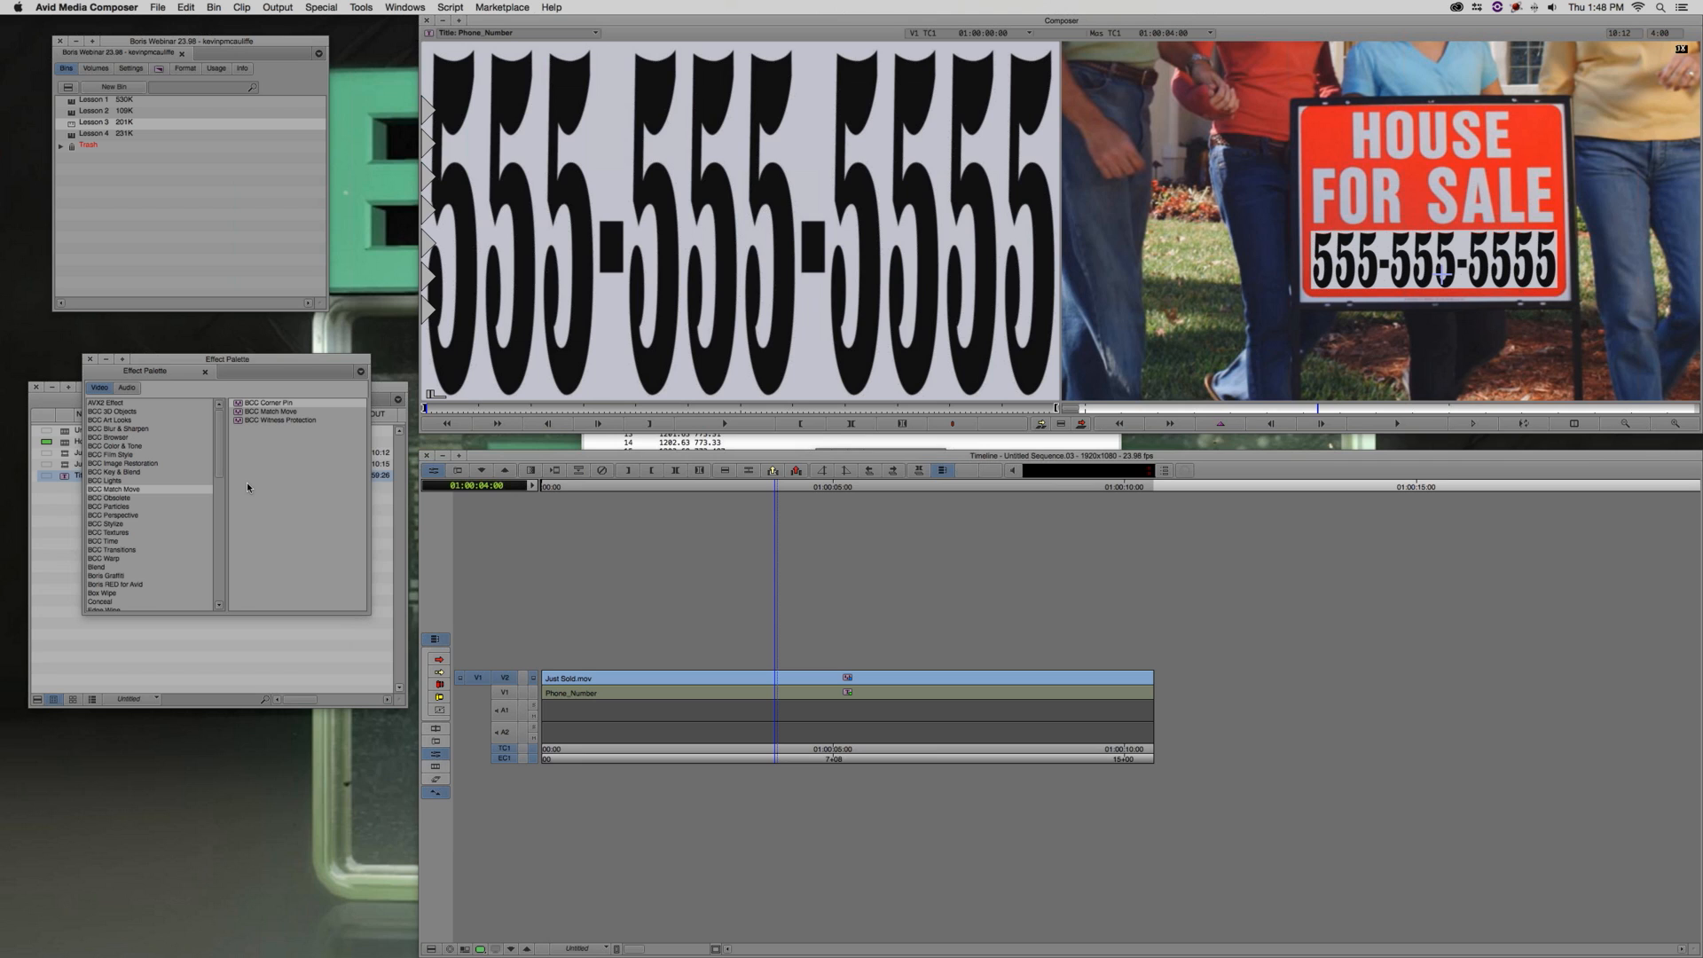
Split Just Sold.mov at 01:00:07:23 and remove the BCC Corner Pin effect from the part after the cut
key(Escape)
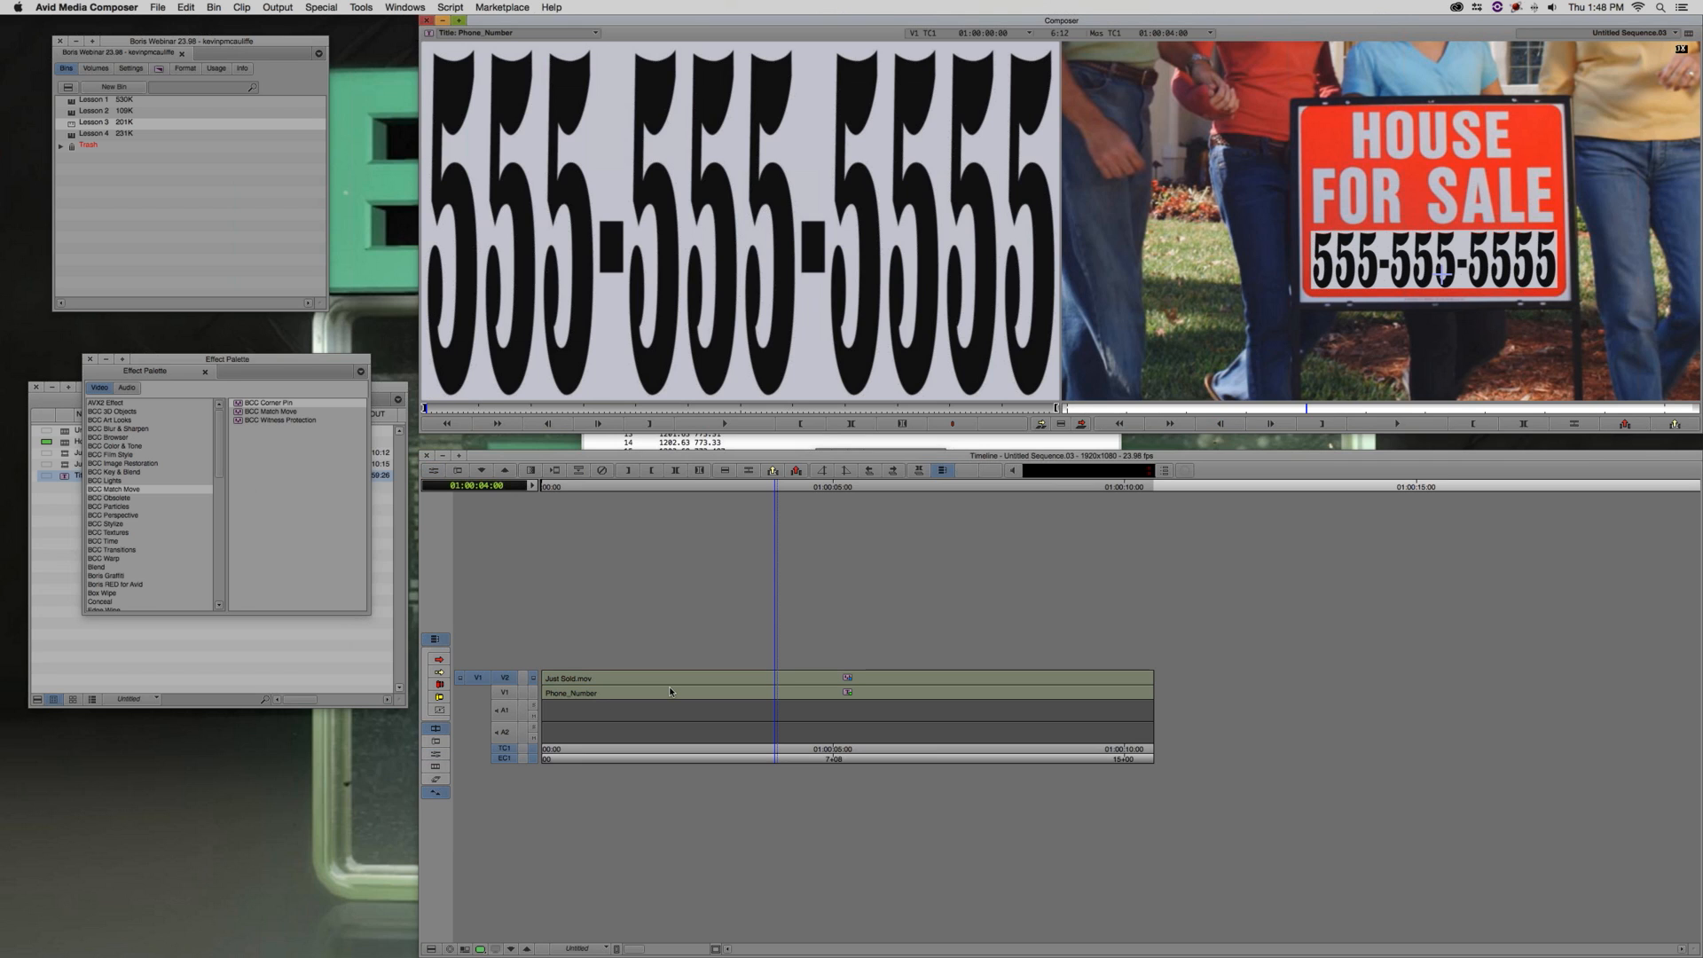
click(569, 685)
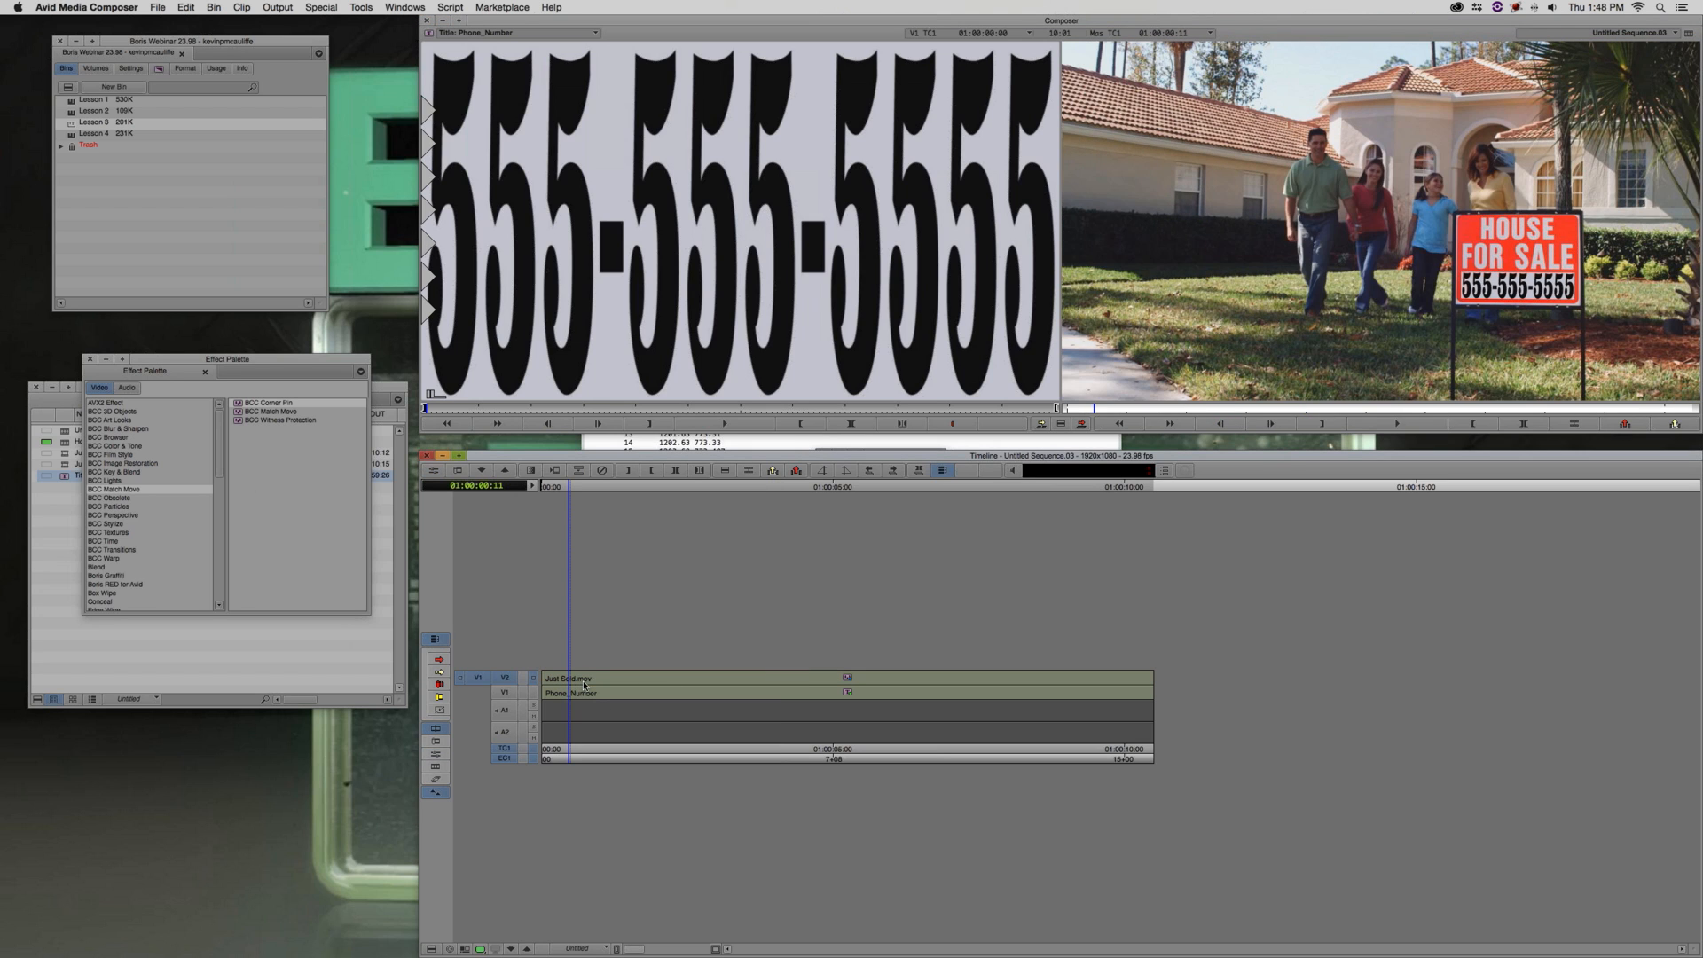
key(space)
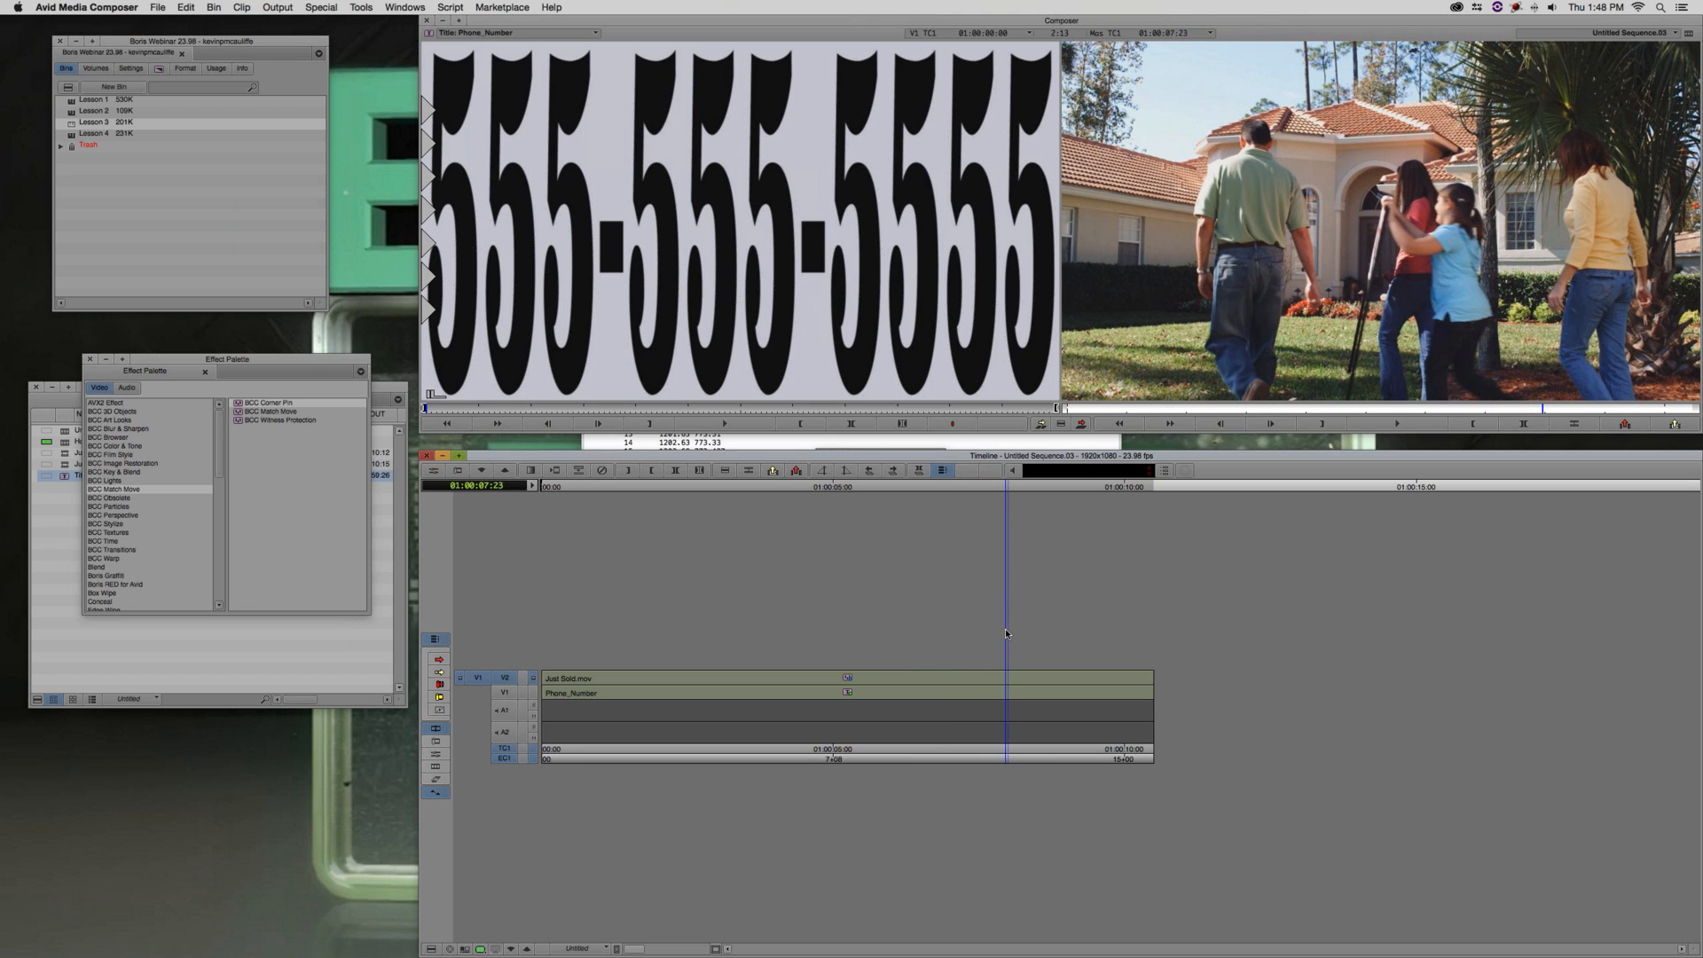
click(1078, 689)
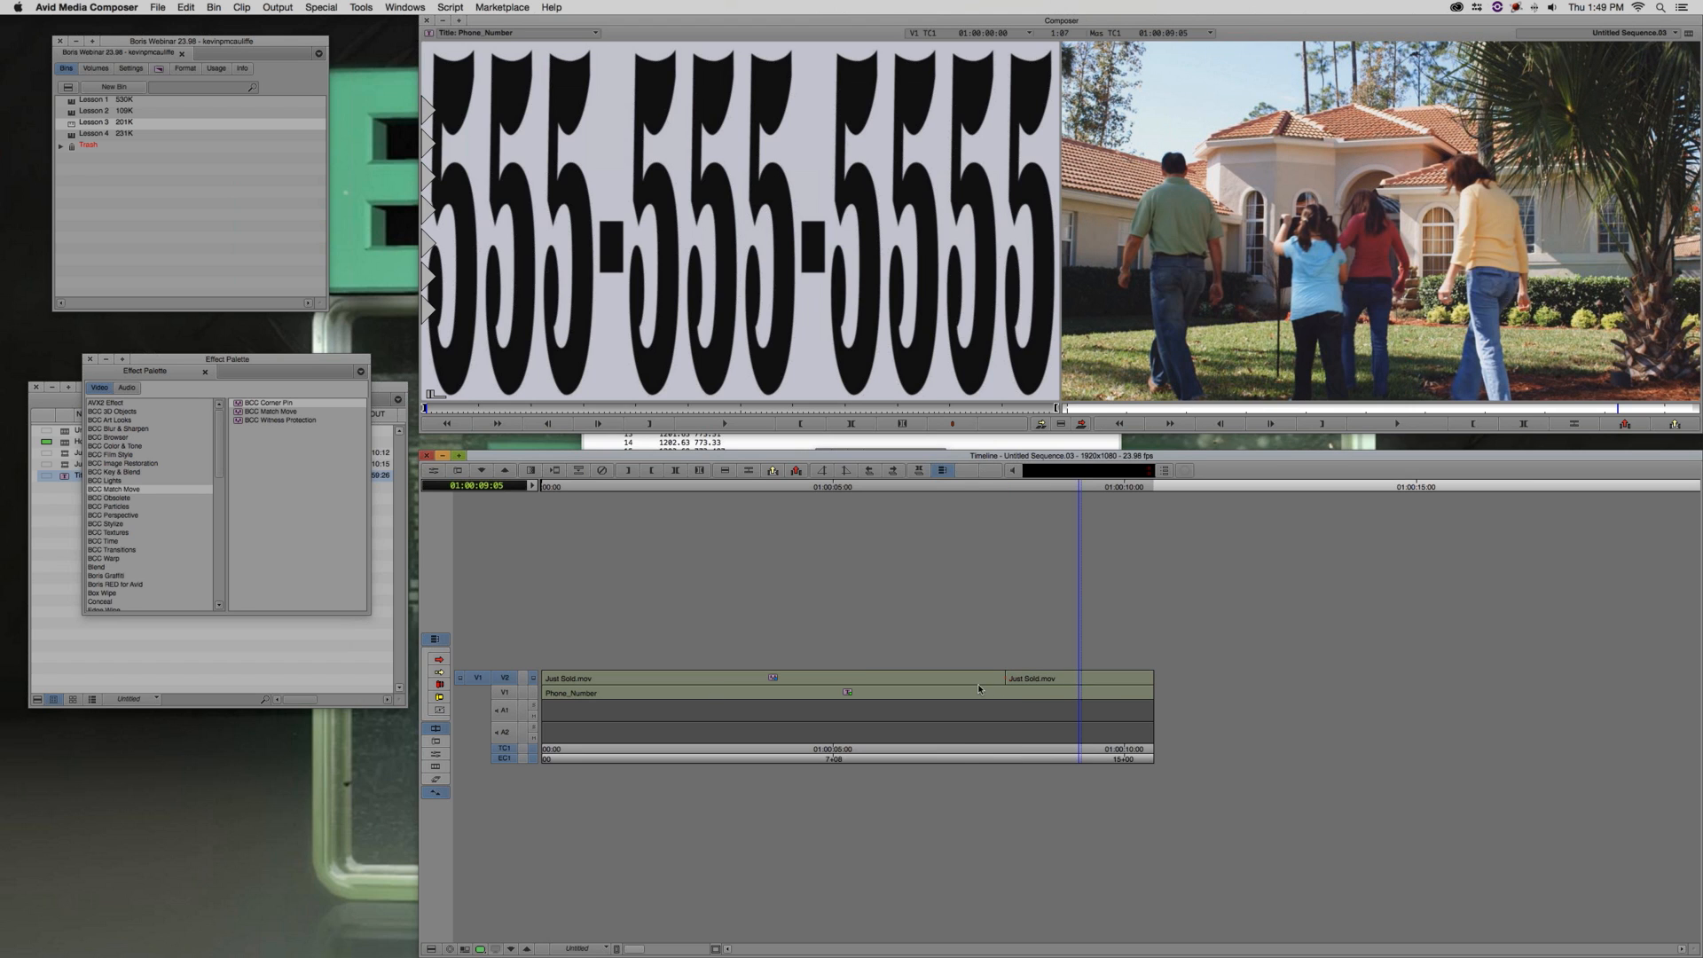
Open the Phone_Number title on V1 for editing and replace the middle three digits with 222
drag(979, 689, 843, 700)
right_click(843, 700)
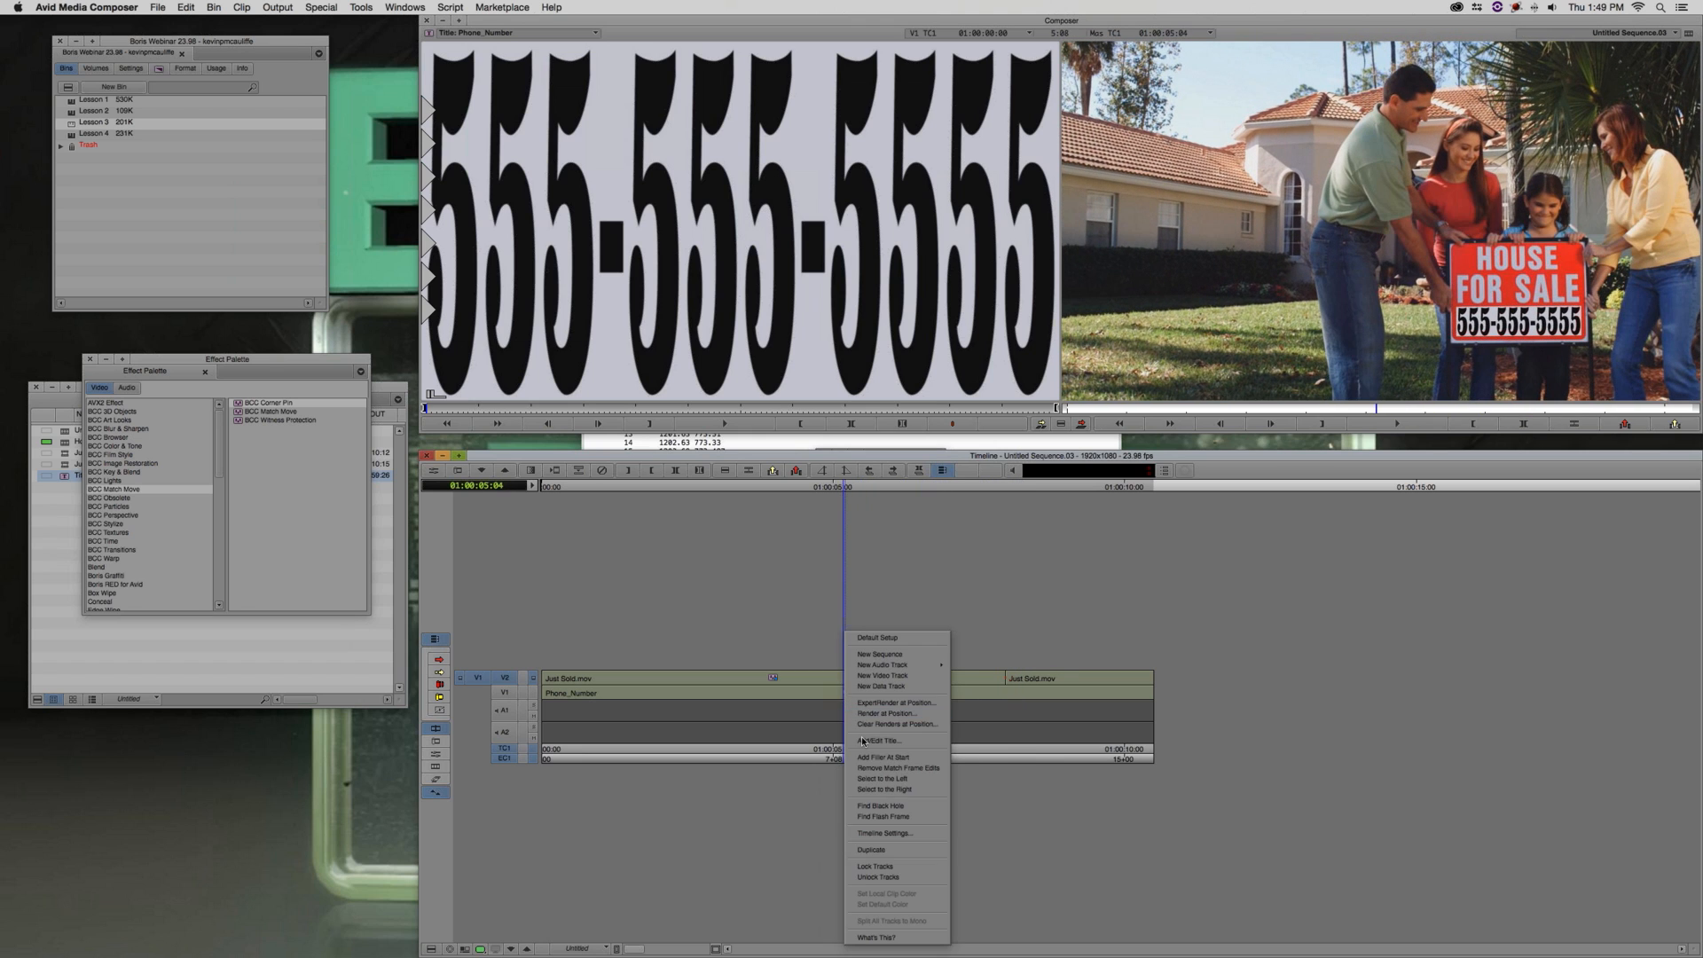
click(865, 745)
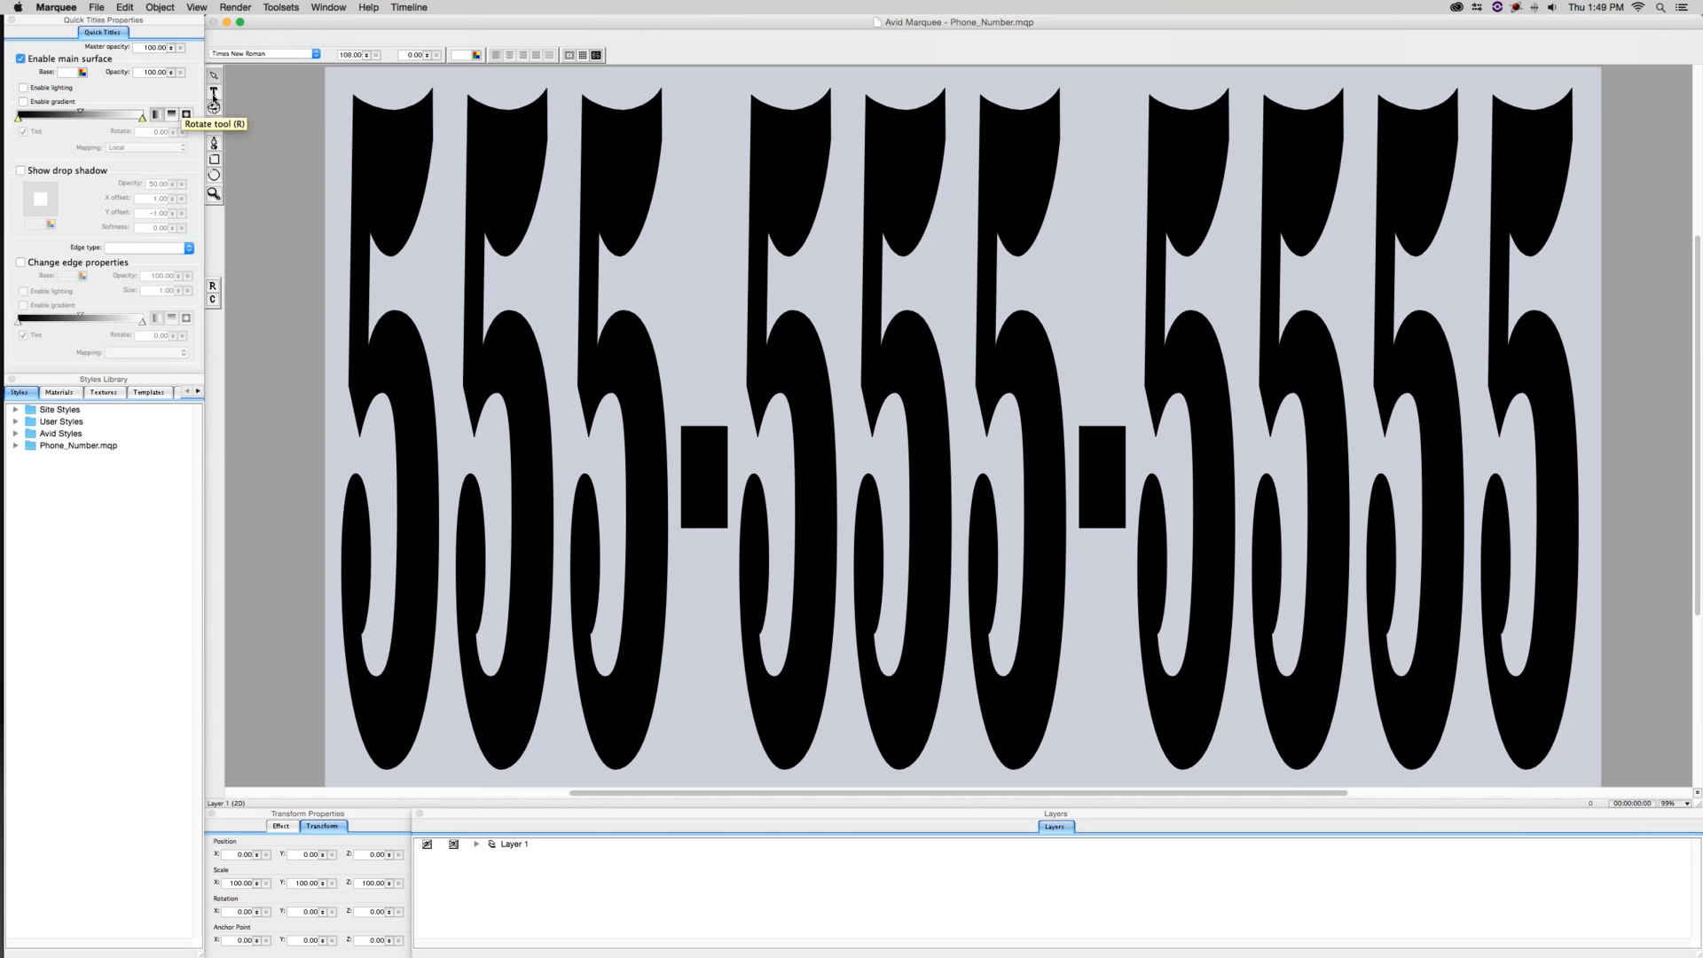
click(571, 426)
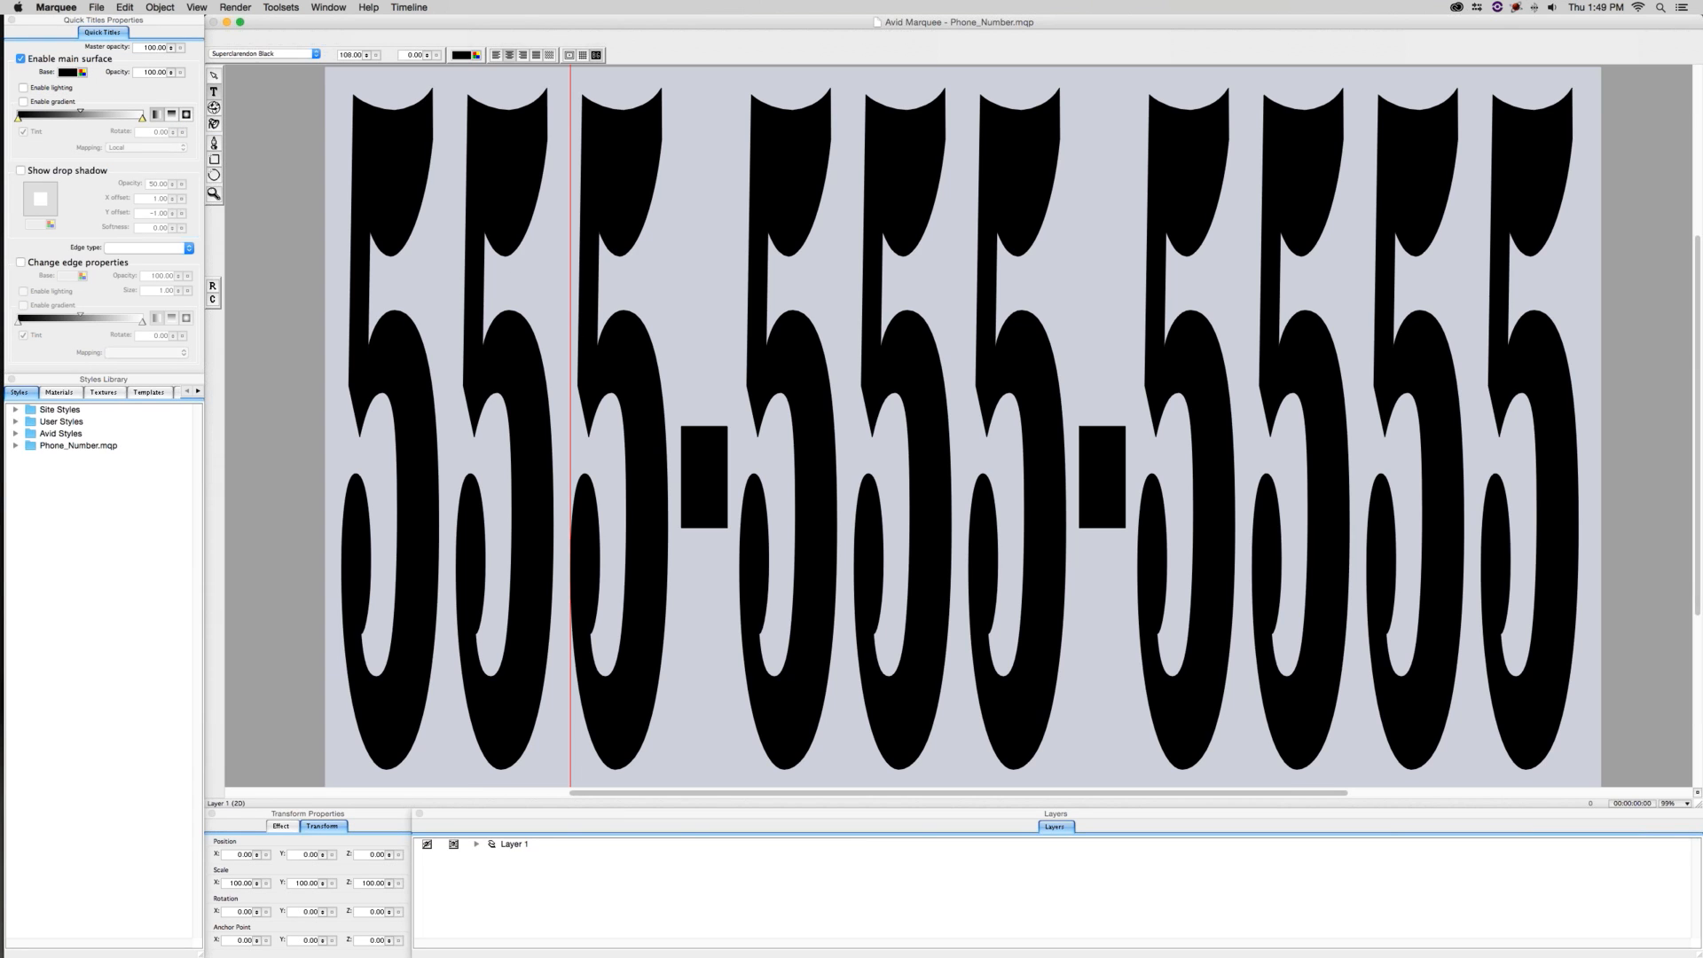
key(Right)
key(shift+Left)
key(shift+Left)
key(Right)
key(Right)
key(shift+Right)
key(shift+Right)
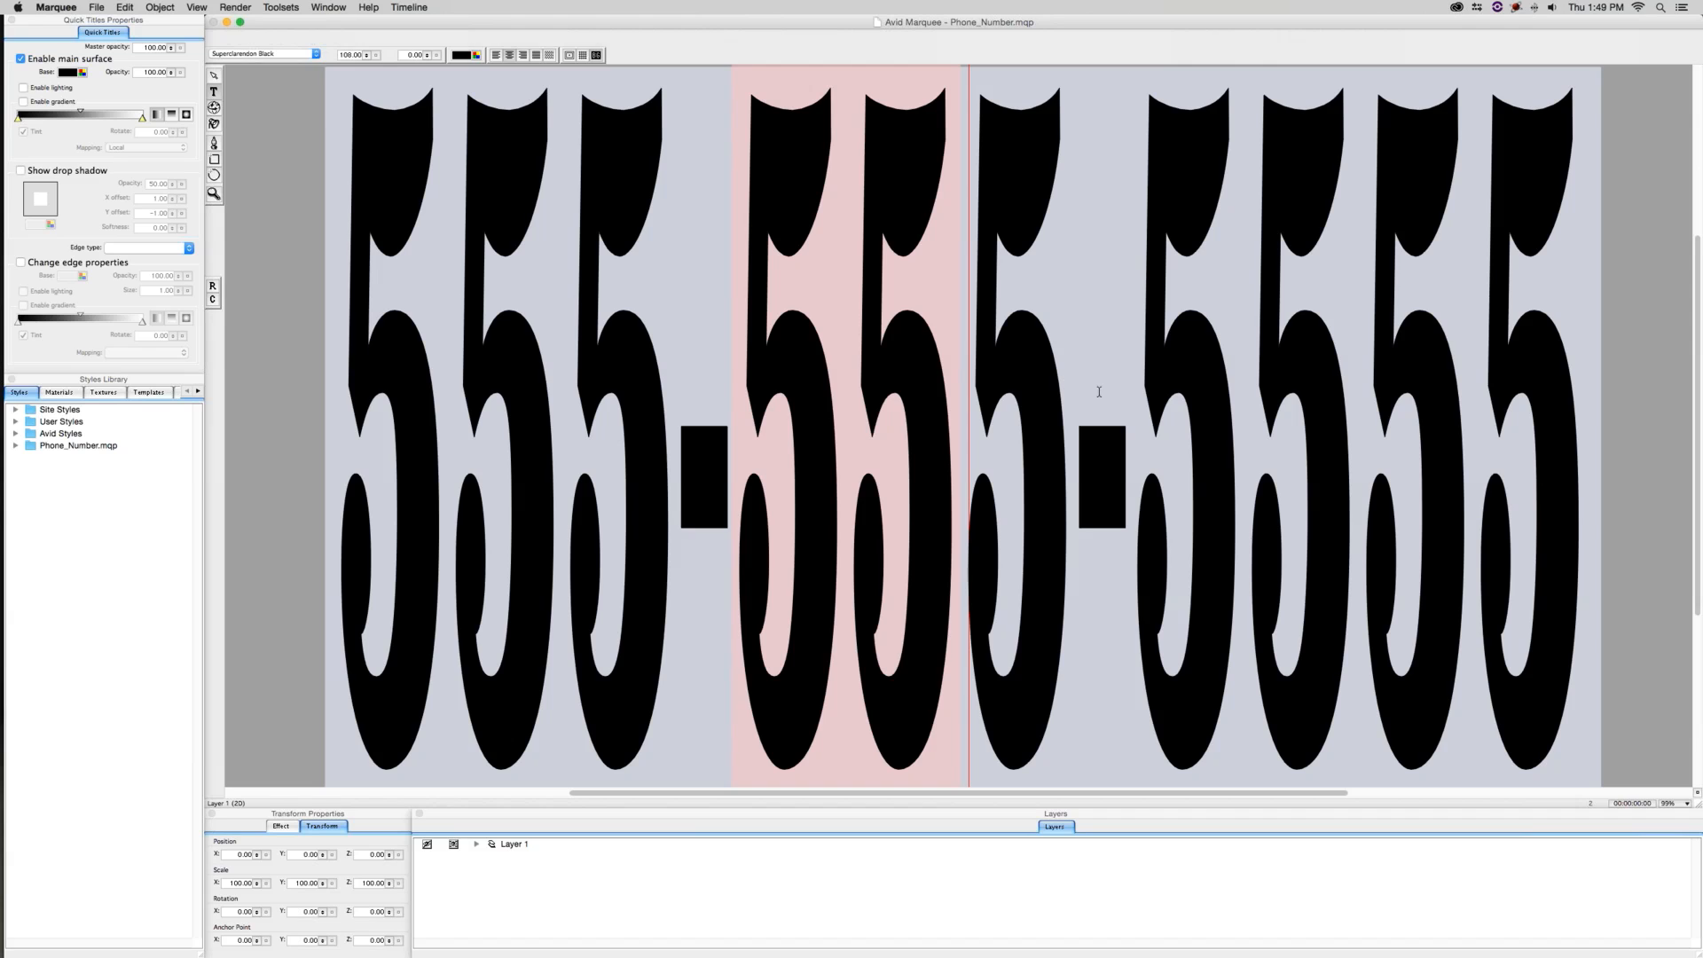
key(shift+Right)
text(222)
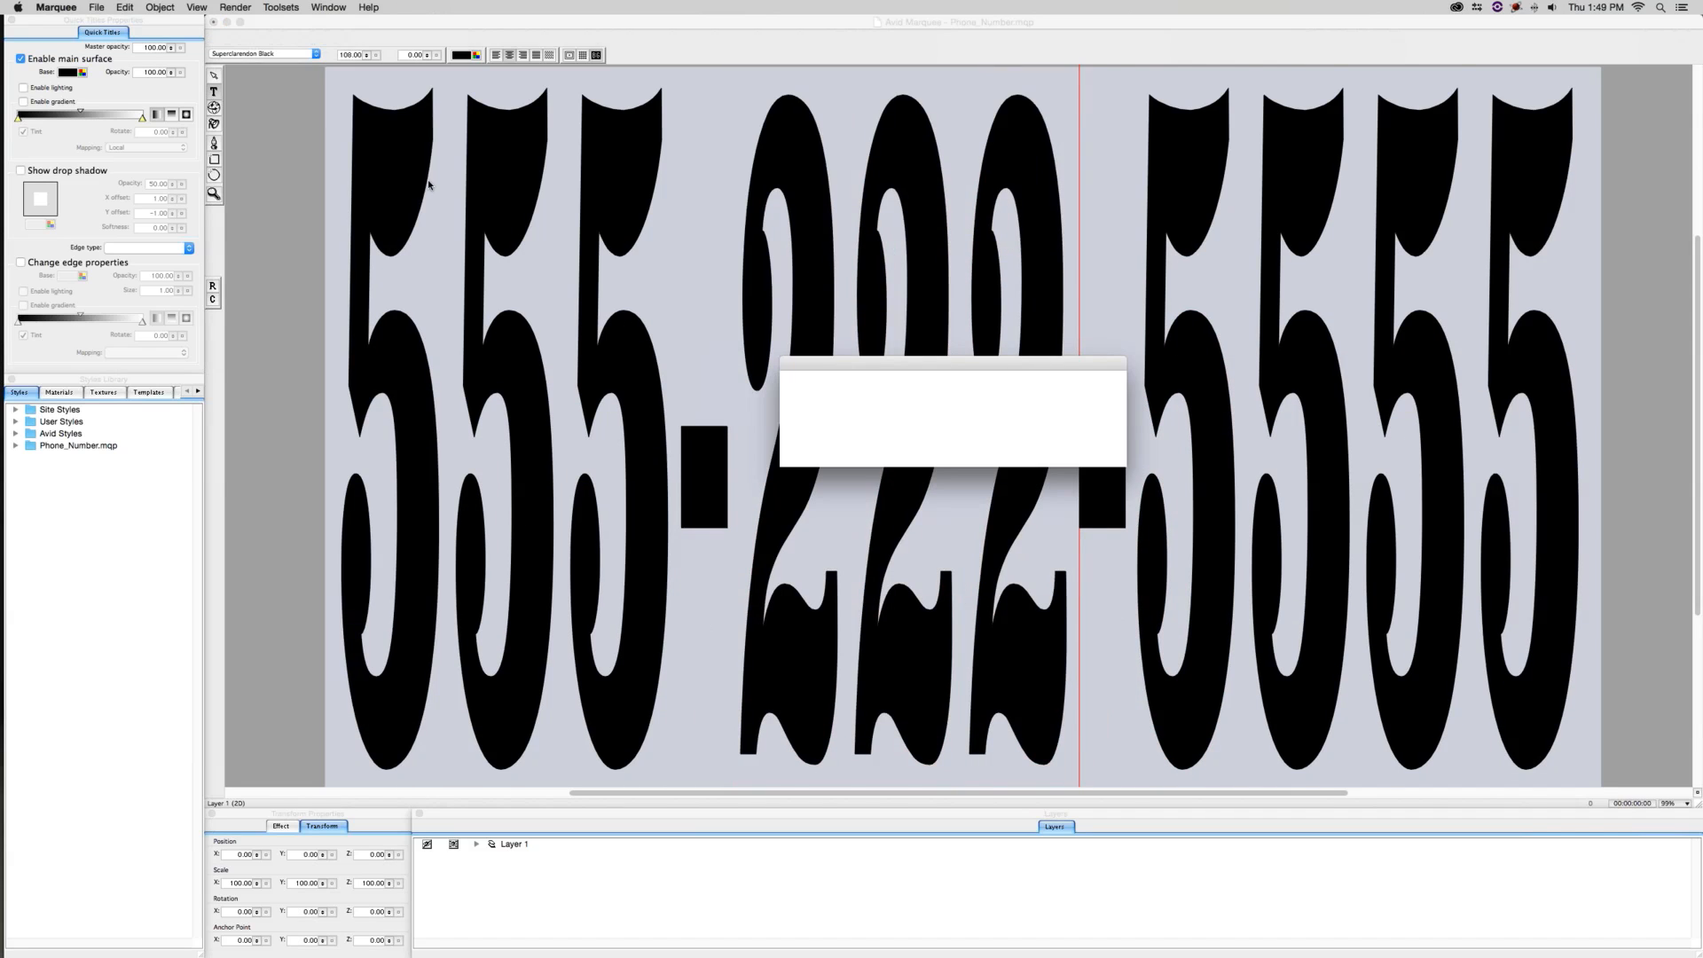
Save the edited title as Phone_Number.01 in the Lesson 3 bin with a DNxHD resolution
key(Return)
click(904, 492)
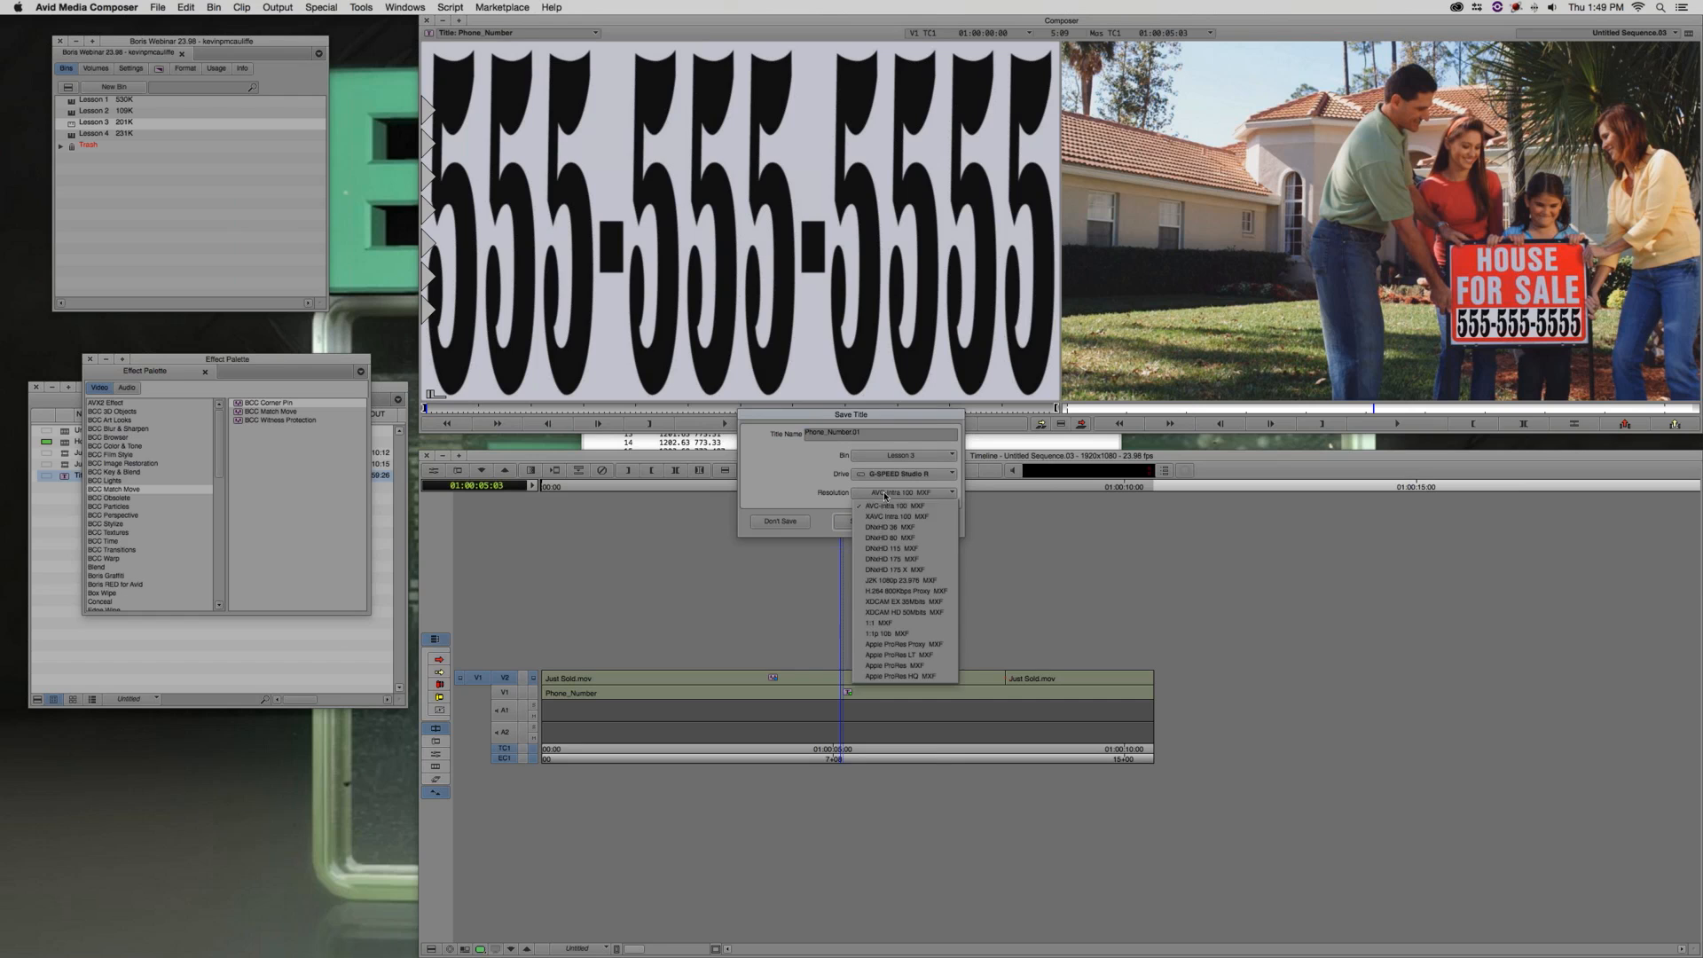
click(904, 554)
click(847, 527)
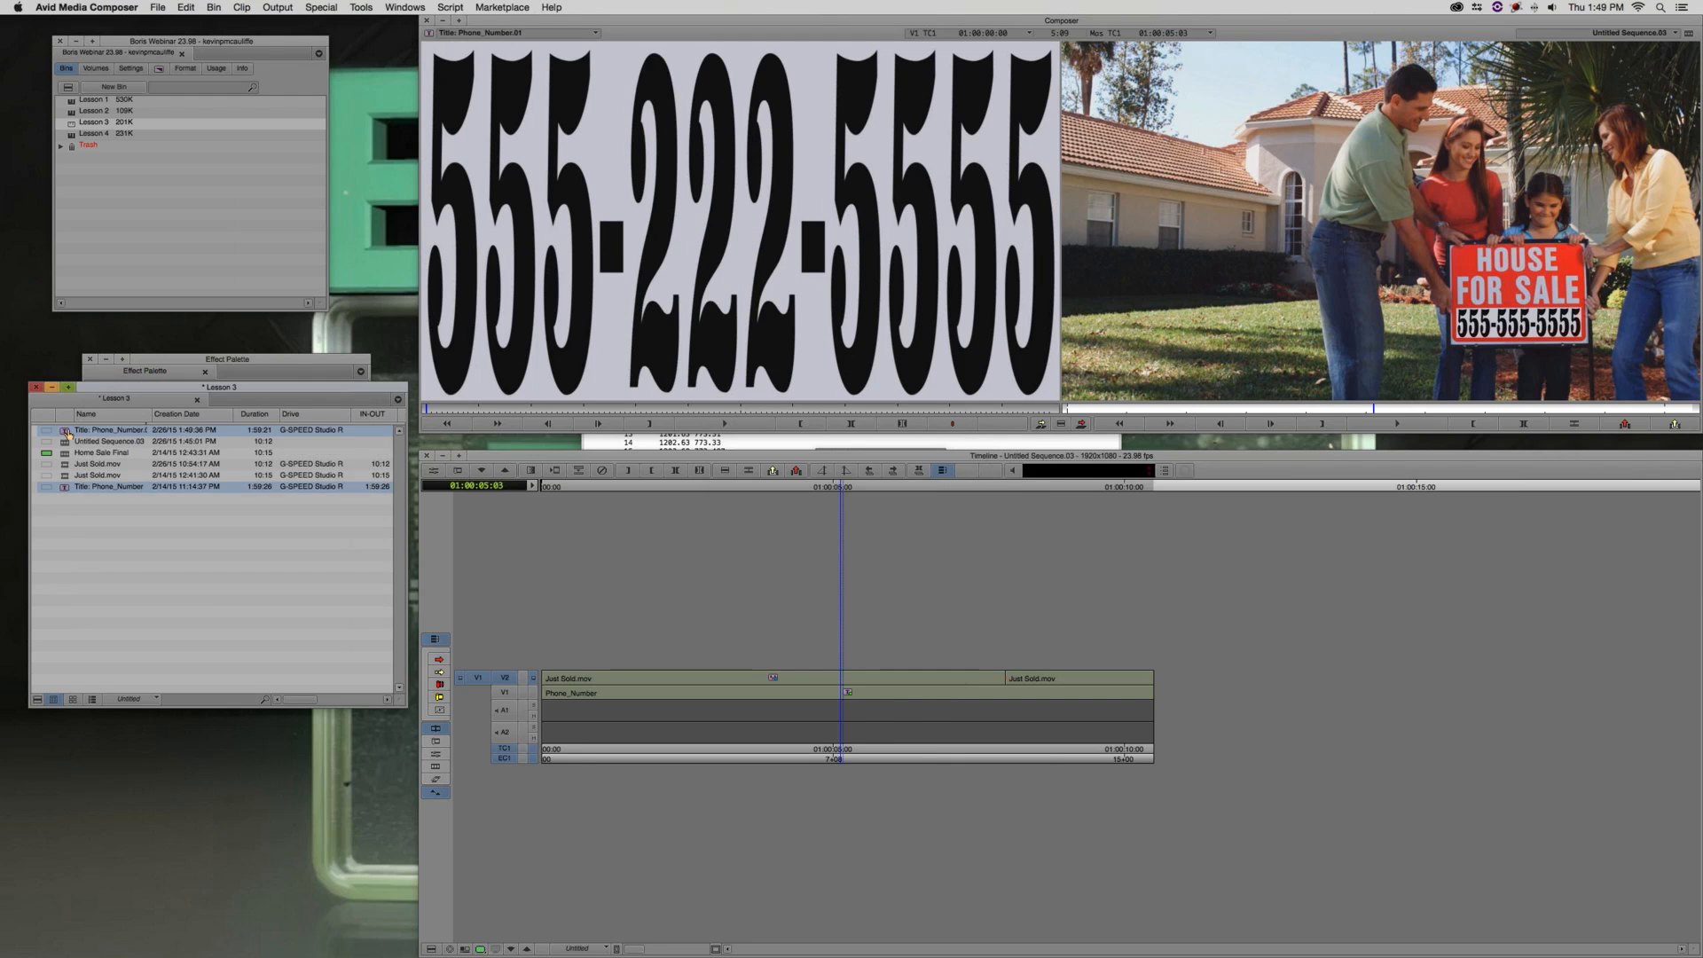
Overwrite the old phone number title on V1 with Phone_Number.01 and check the composite at 01:00:02:14
click(510, 691)
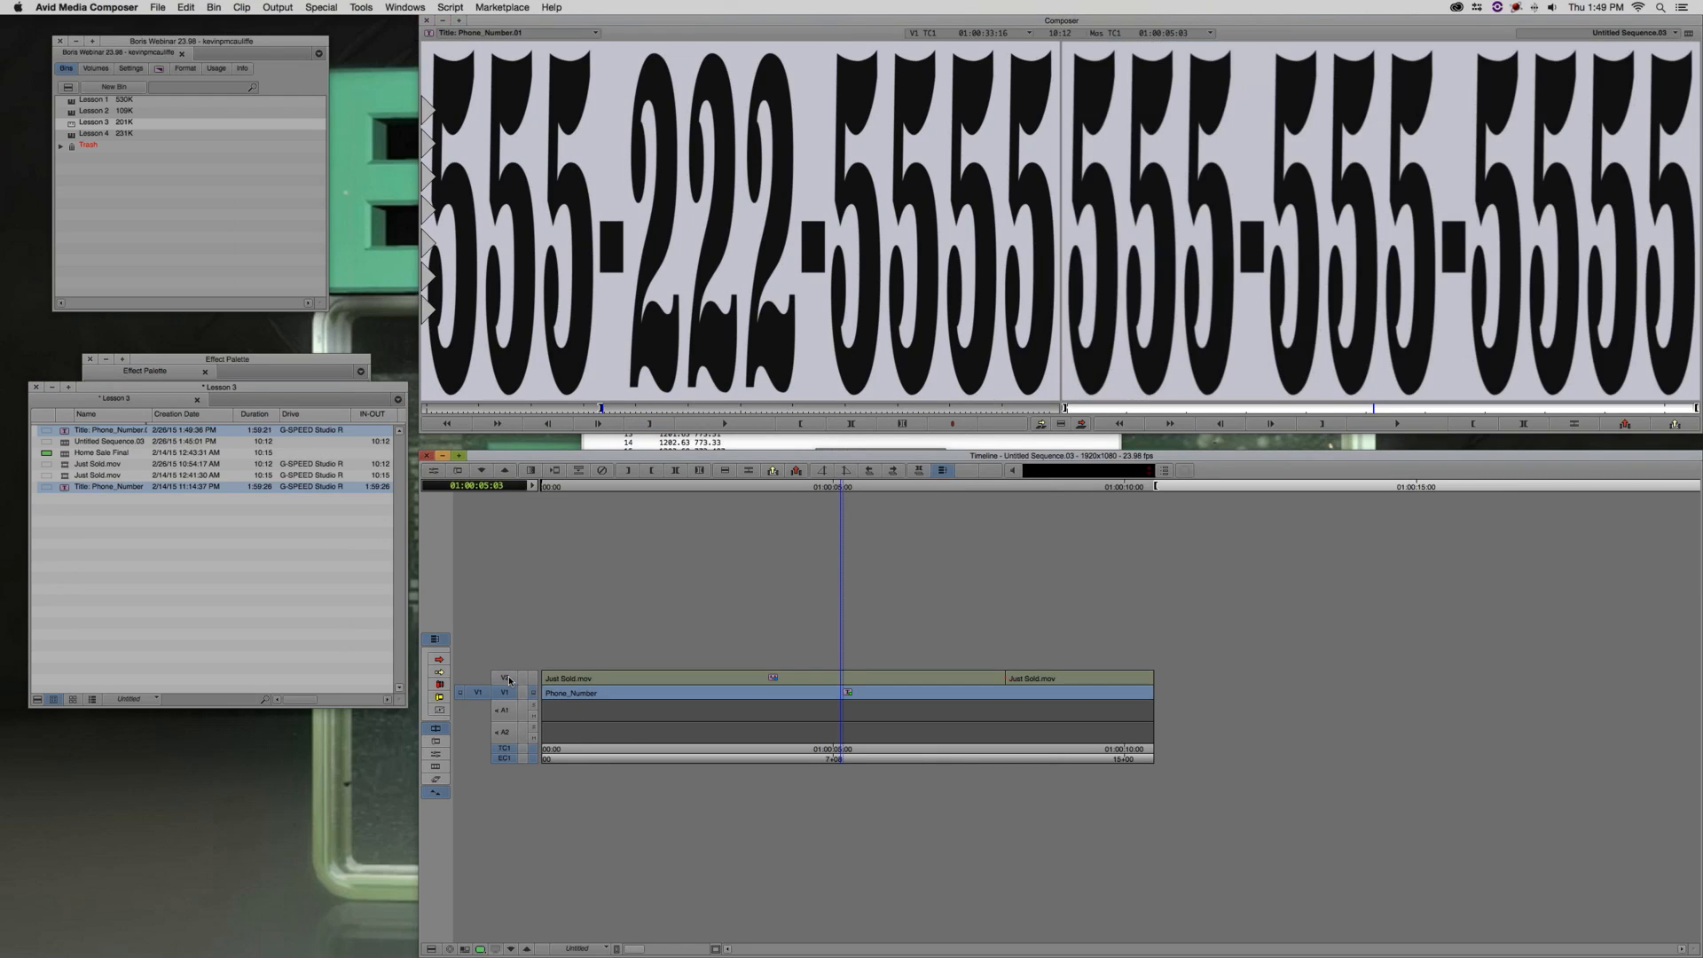
key(b)
click(693, 687)
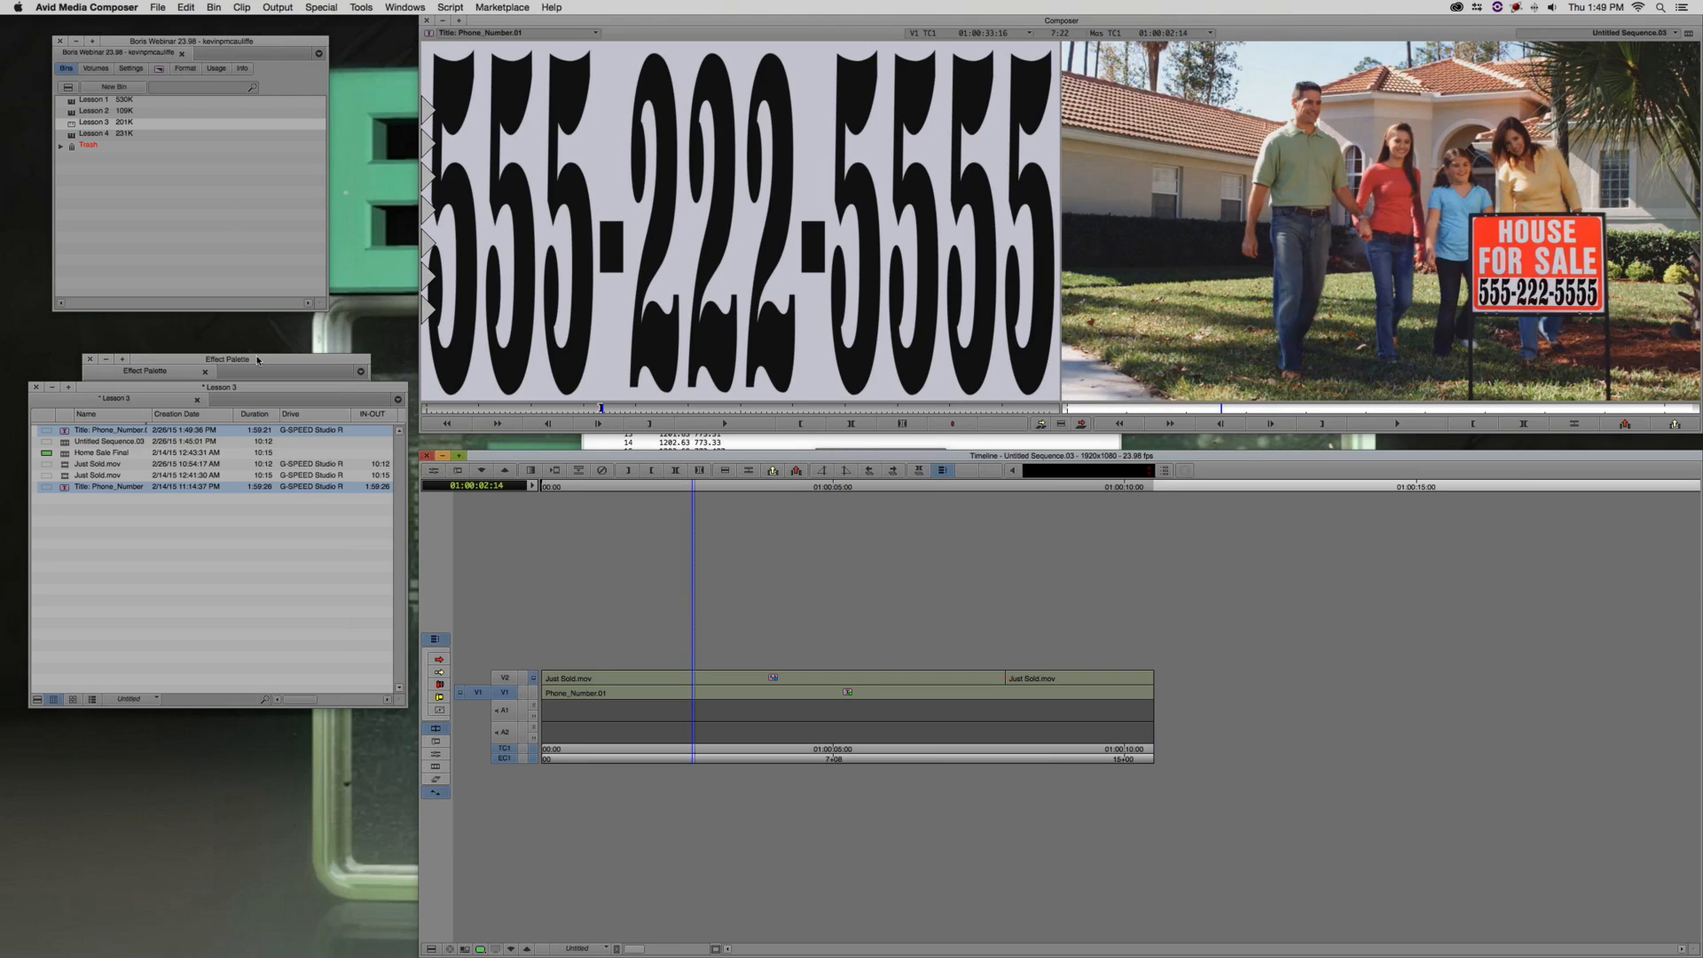
Load the Home Sale Final sequence, scrub through it and inspect the Corner Pin settings of Just Sold.mov
drag(101, 452, 1158, 309)
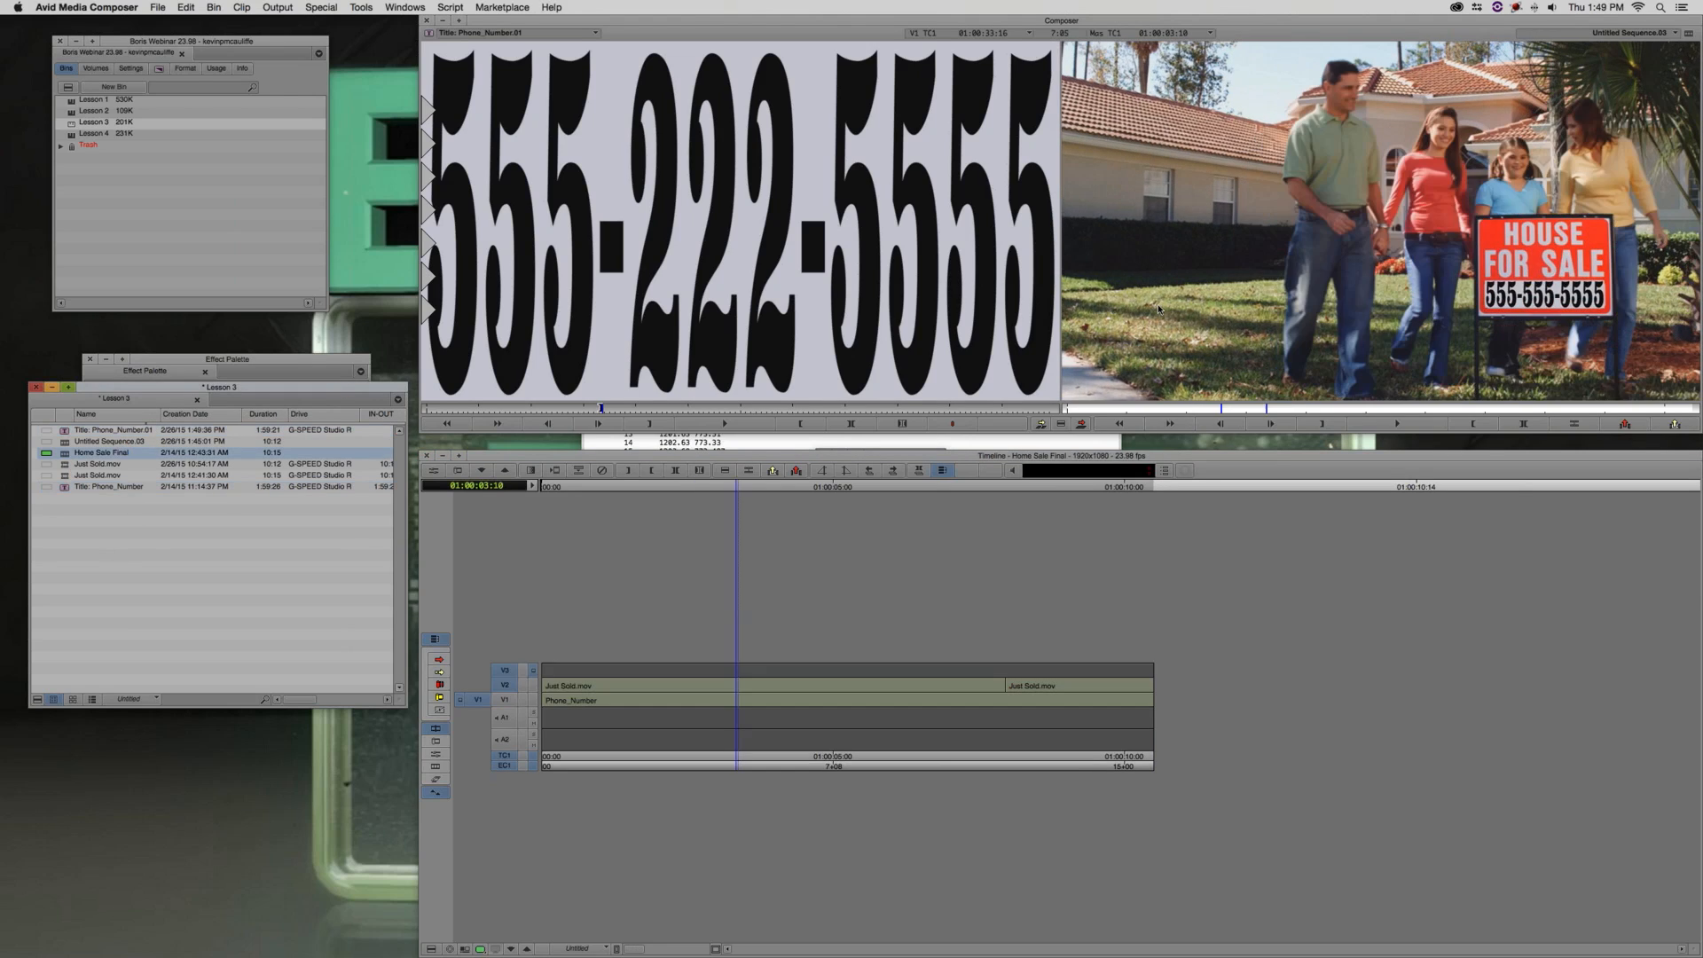
click(588, 700)
drag(616, 700, 896, 676)
click(835, 679)
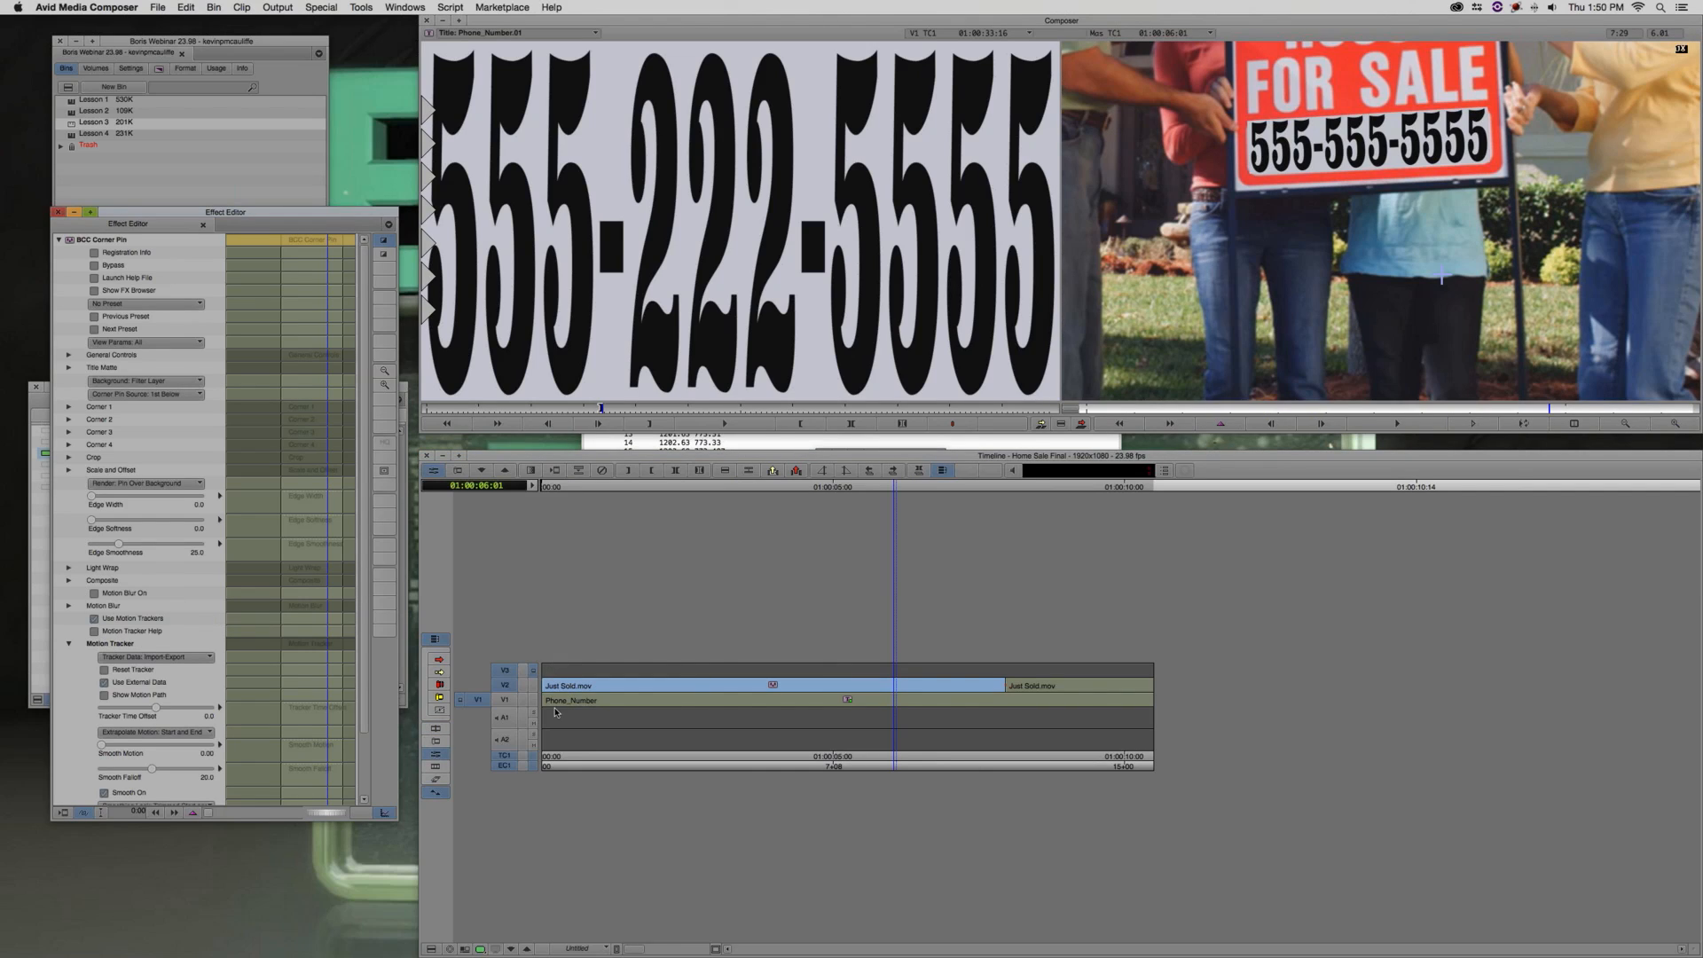
click(436, 729)
drag(723, 688, 537, 701)
Close the Lesson 3 bin and the Effect Palette and open the Lesson 4 bin
drag(39, 389, 41, 561)
click(38, 559)
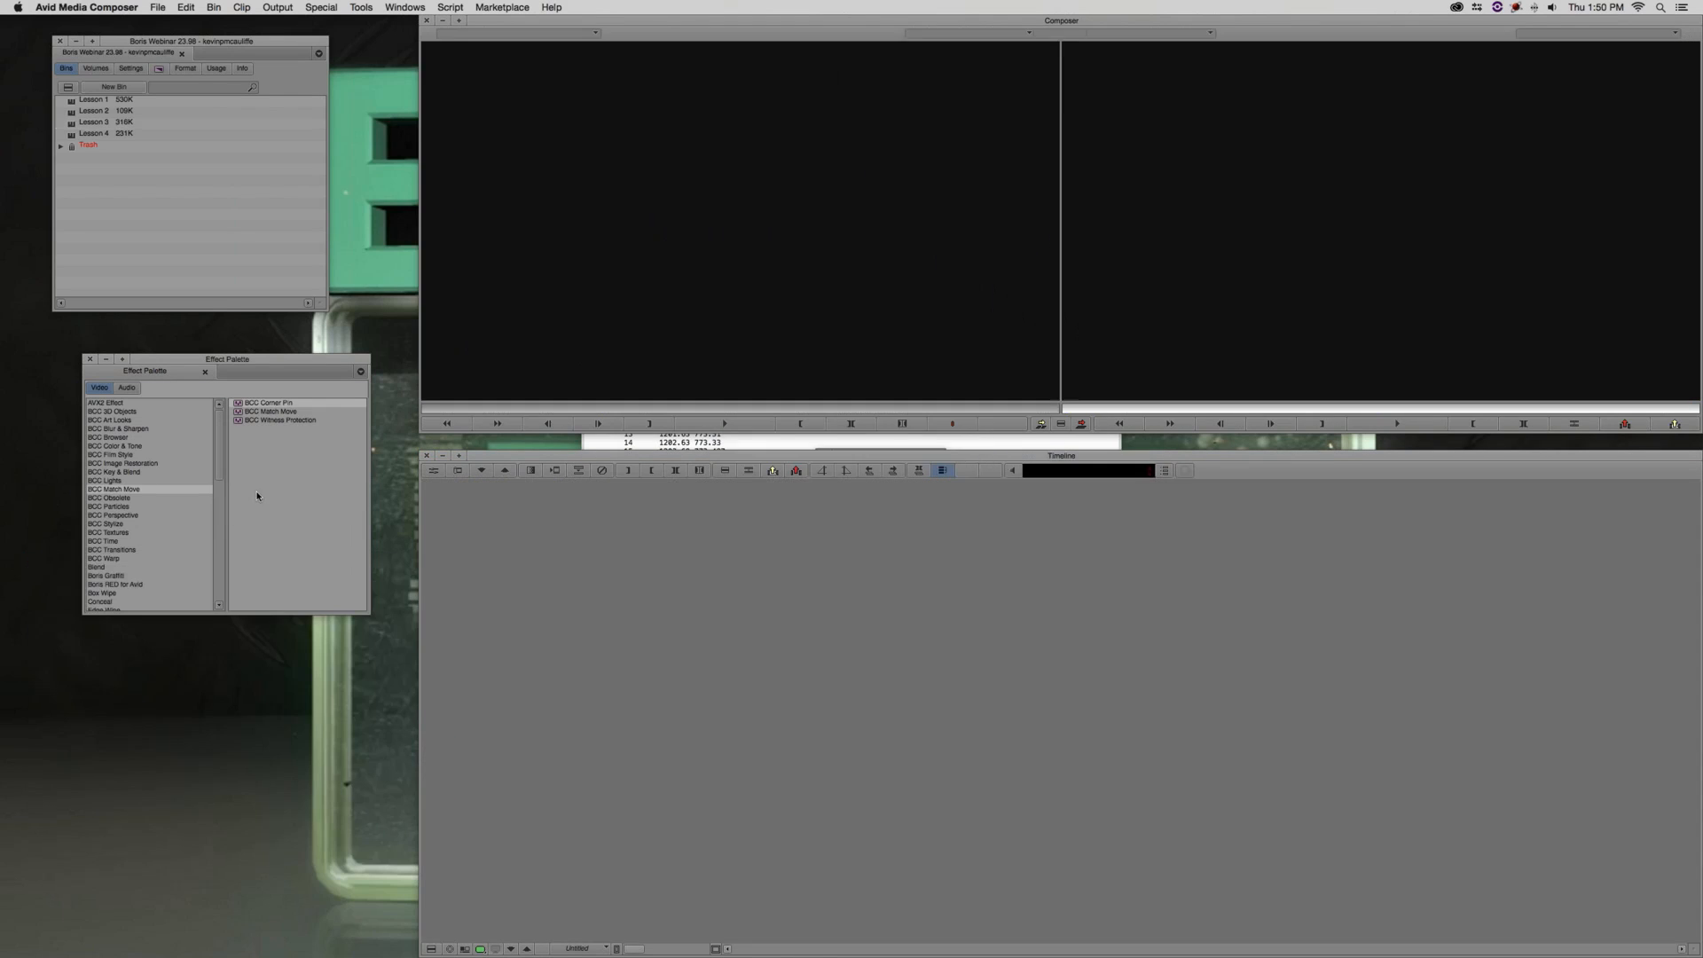
click(89, 359)
double_click(70, 135)
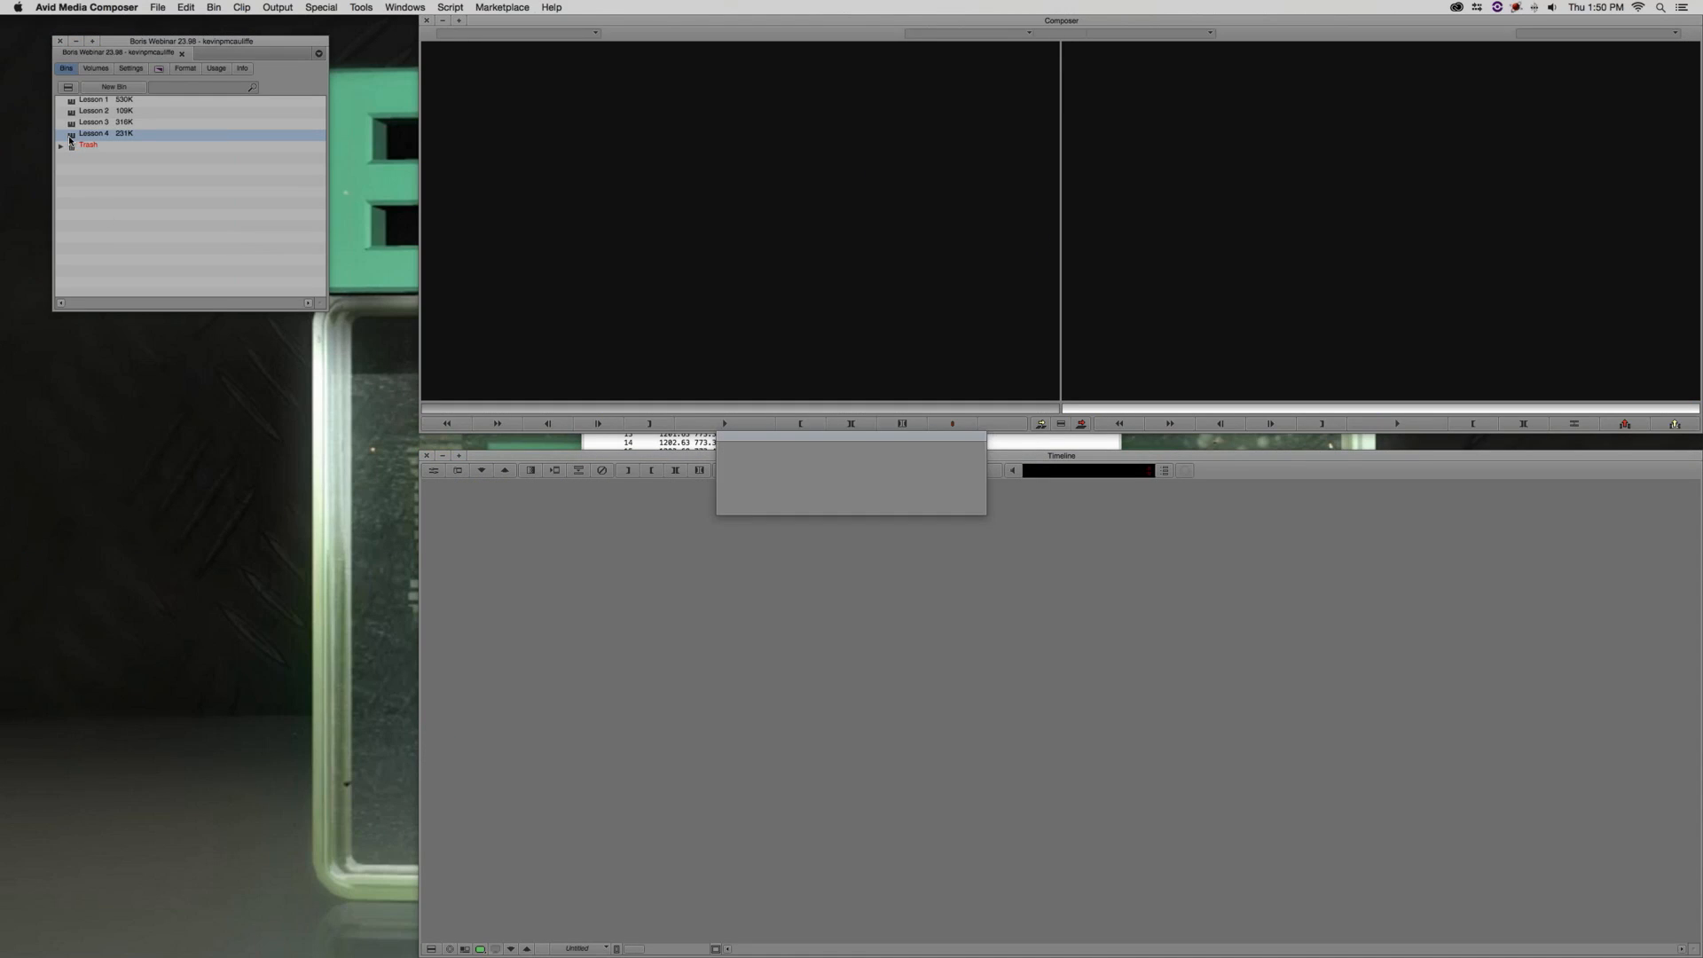
Load ComputerTrack_1.mov into the source monitor, play through it and return to its first frame
double_click(74, 457)
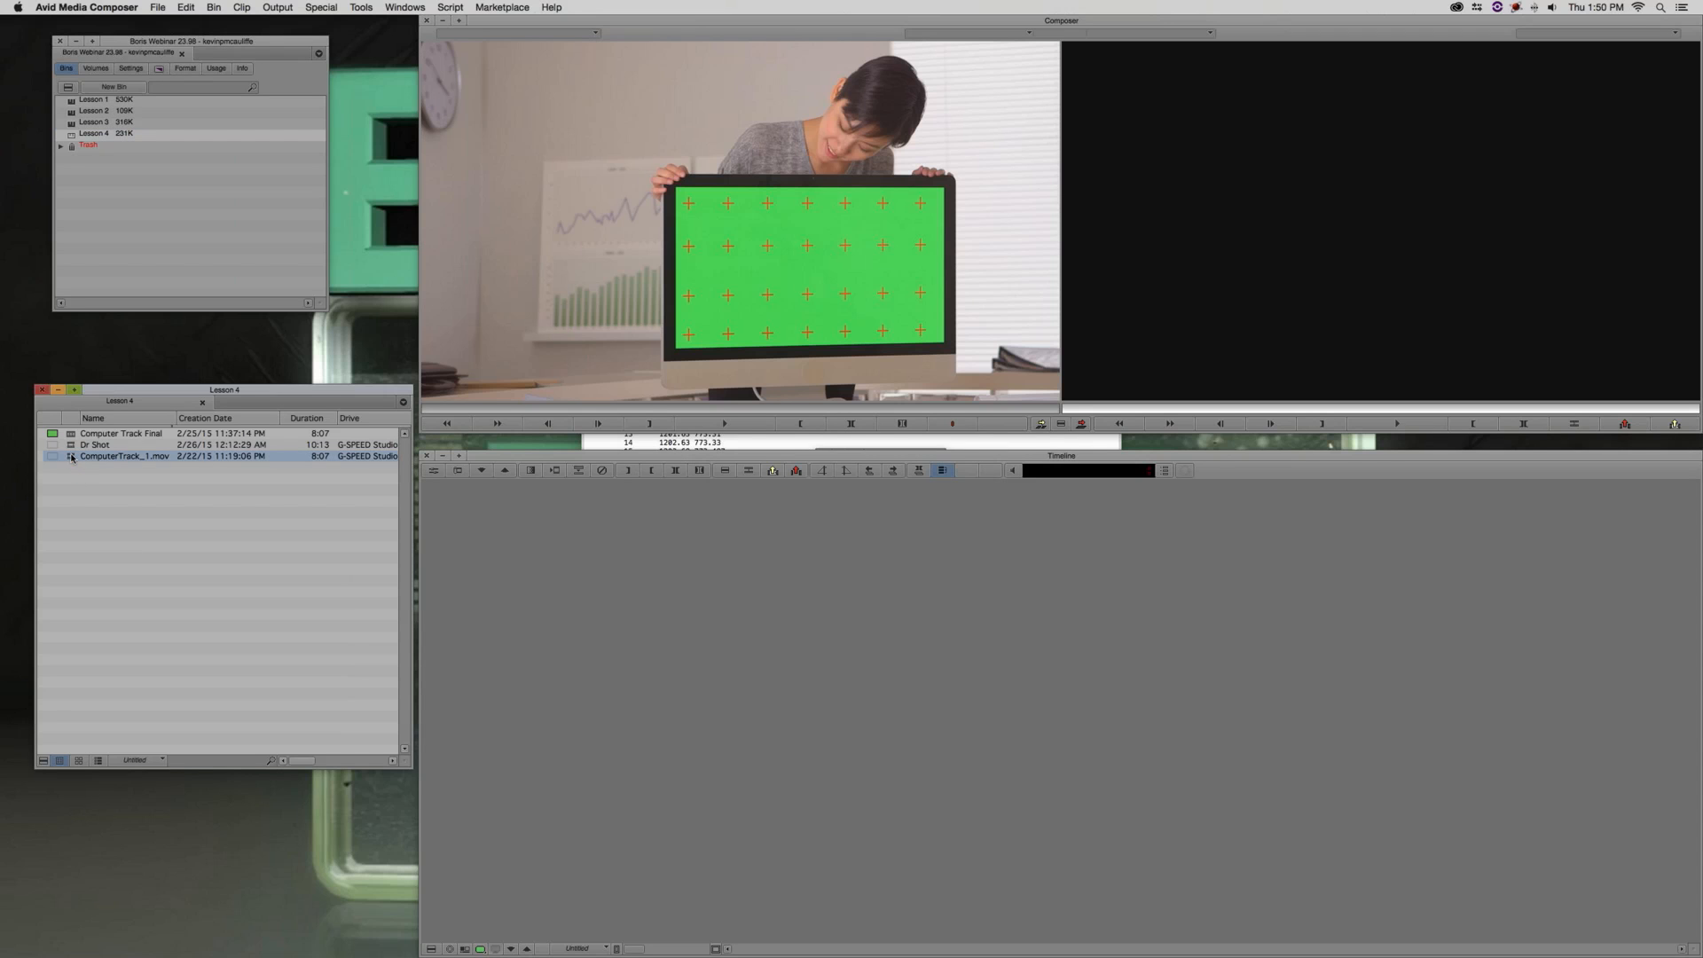
key(space)
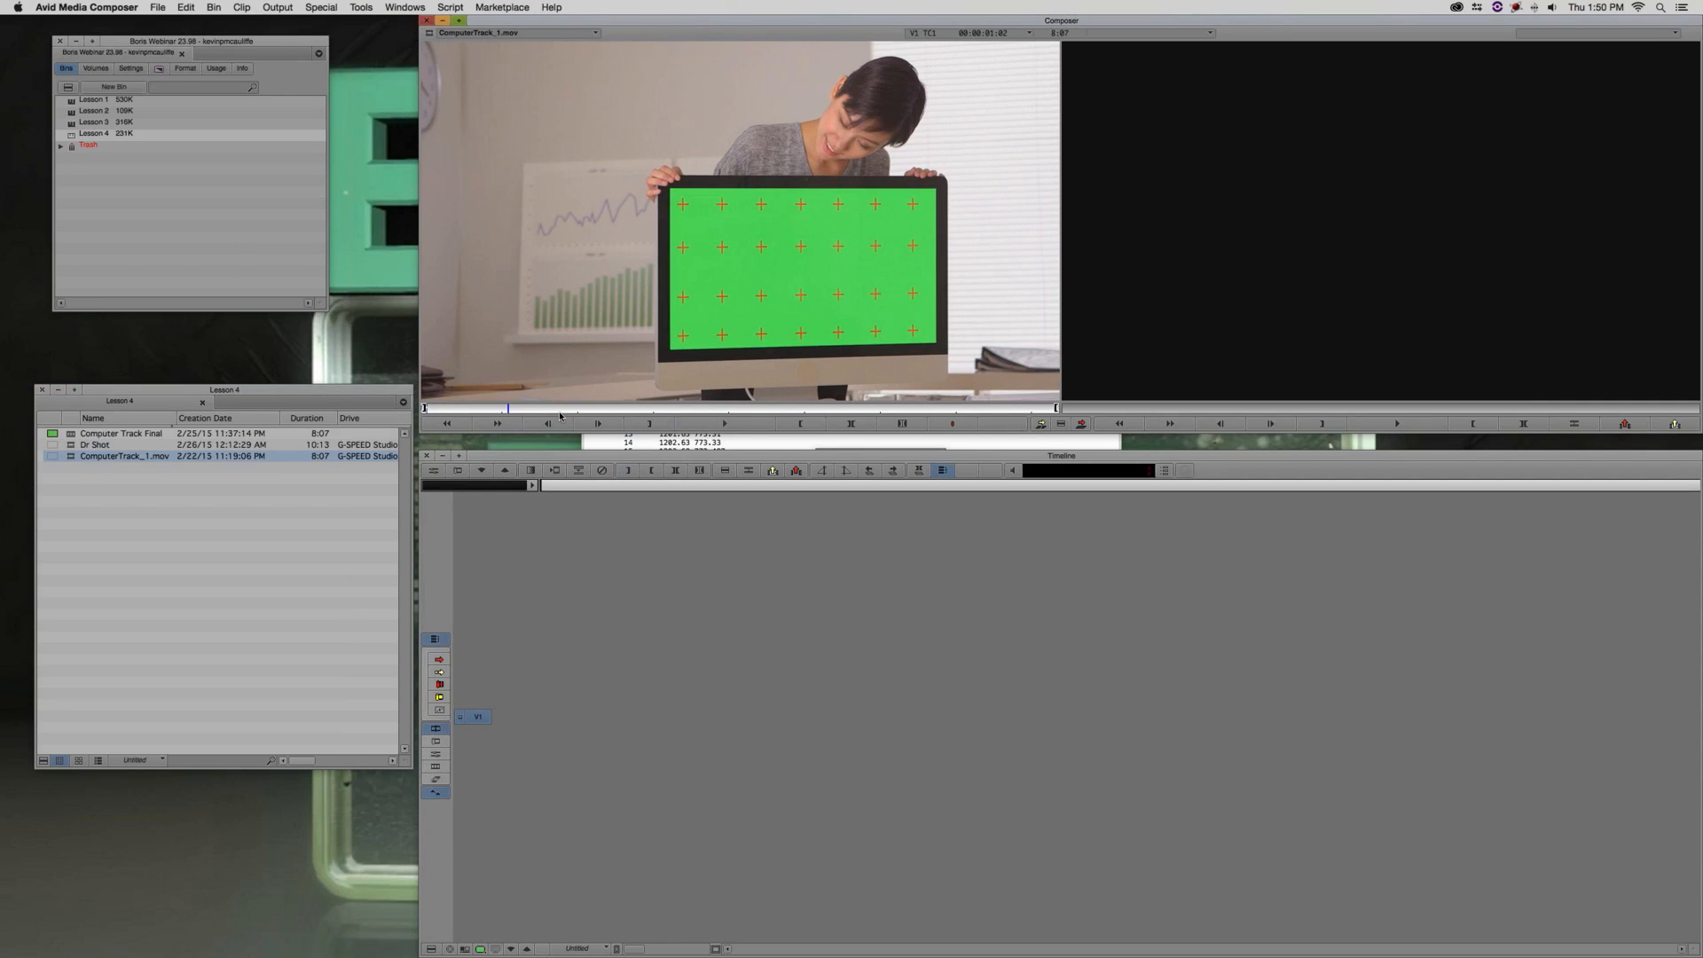
drag(928, 448, 429, 466)
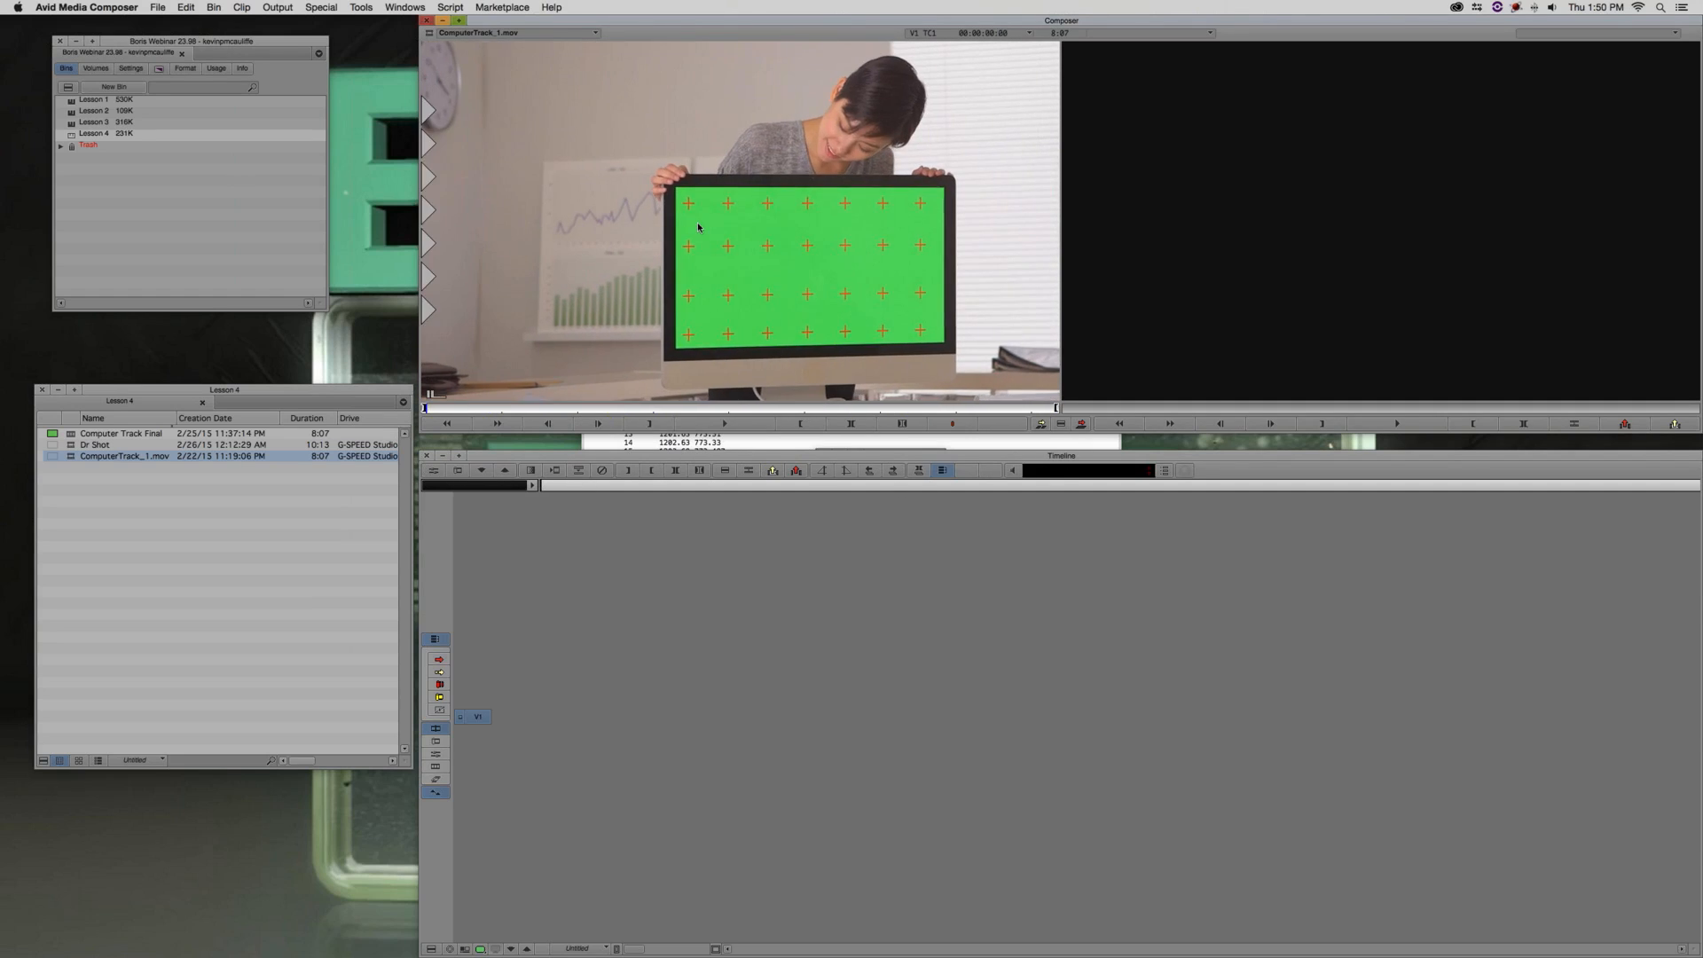
Hide Media Composer and switch to mocha Pro
key(super+h)
click(594, 216)
click(604, 184)
key(super+Tab)
key(super+Tab)
key(super+Tab)
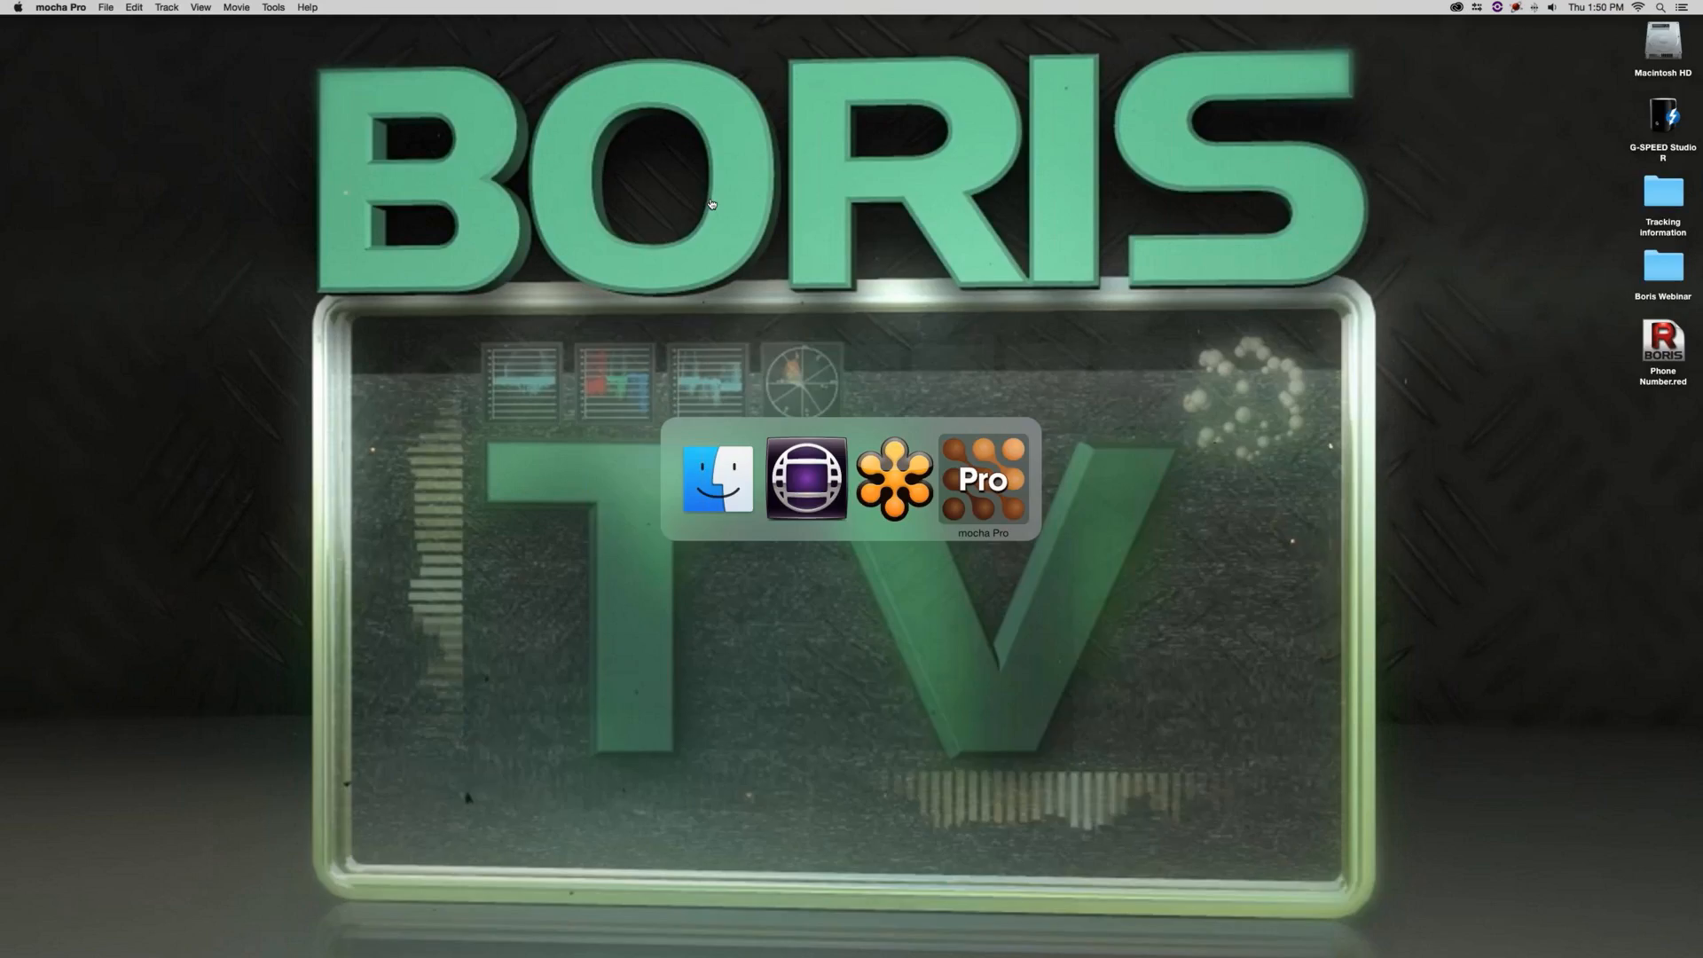
Open Computer Track.mocha from the 3-Computer Track BFX/PPCC folder, discarding the changes to the current project
click(106, 7)
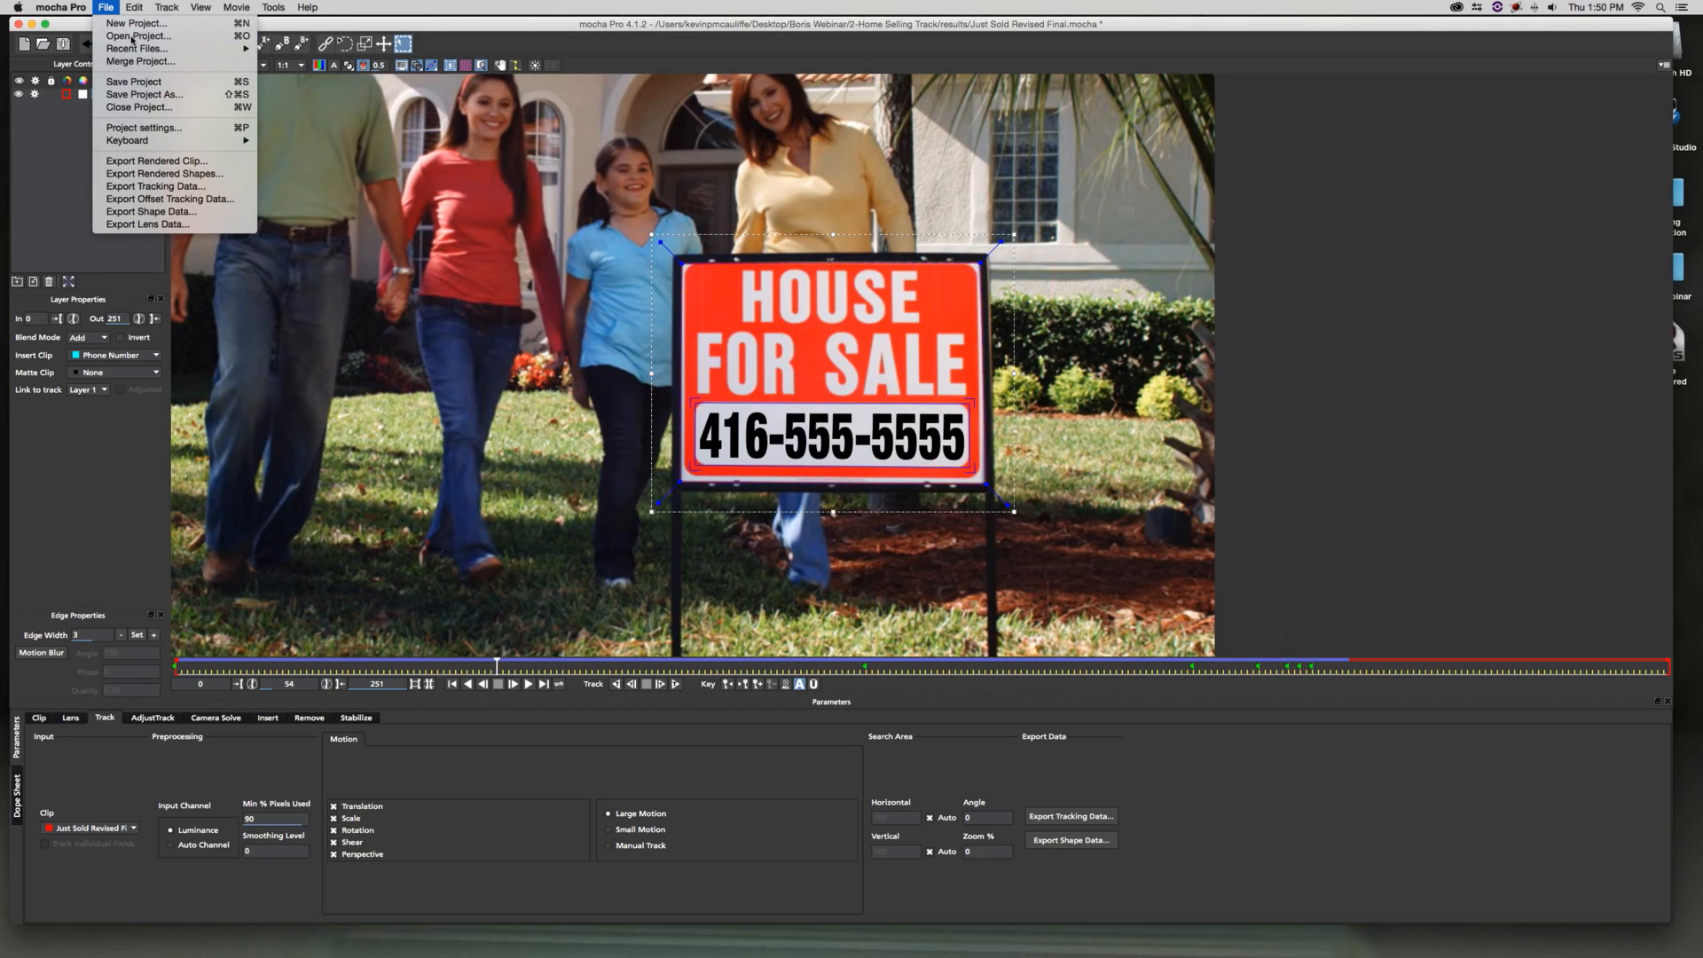
click(133, 37)
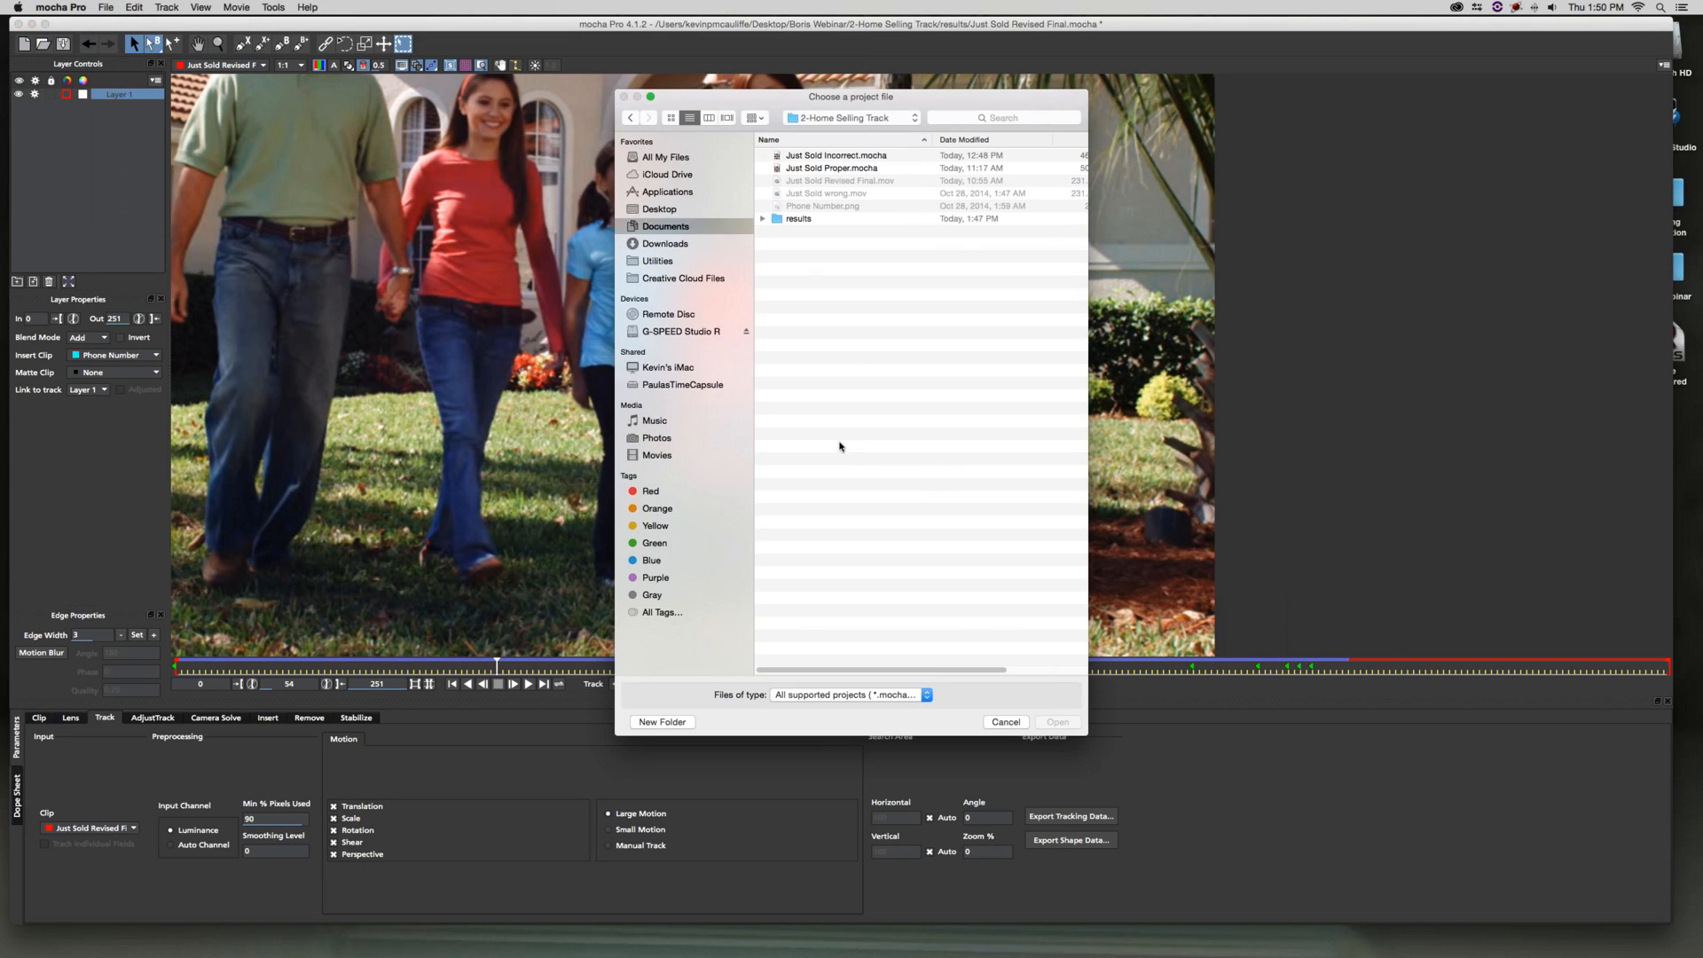
click(867, 114)
click(850, 135)
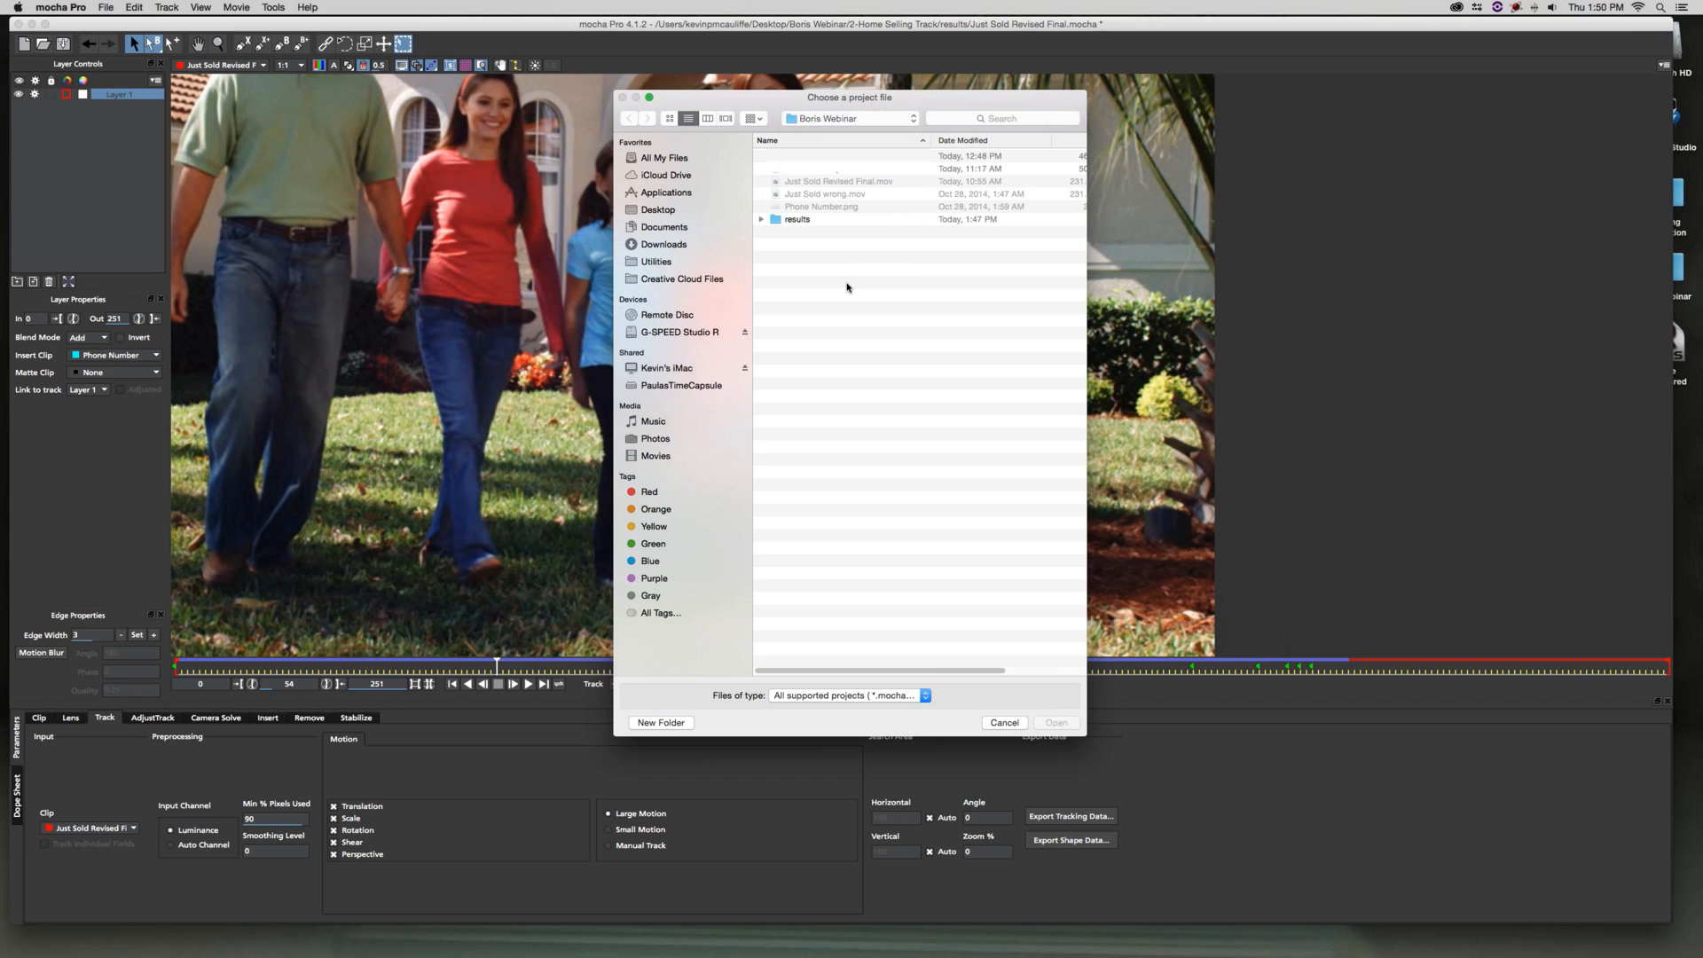
double_click(813, 245)
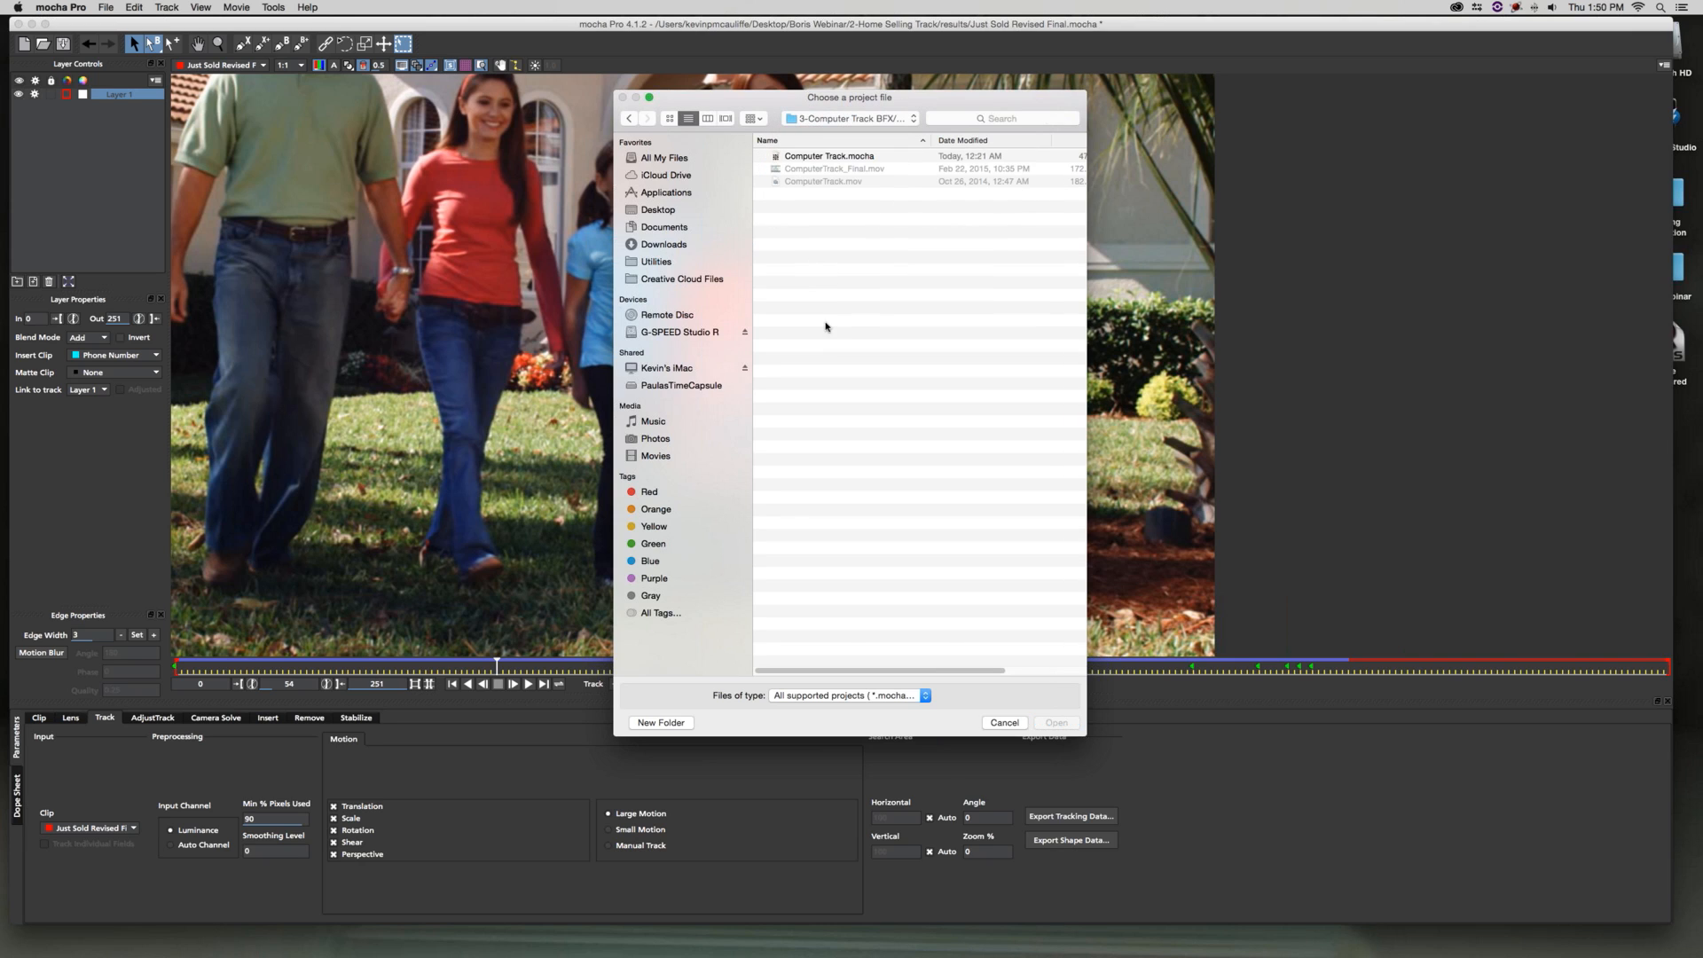
click(838, 157)
double_click(838, 157)
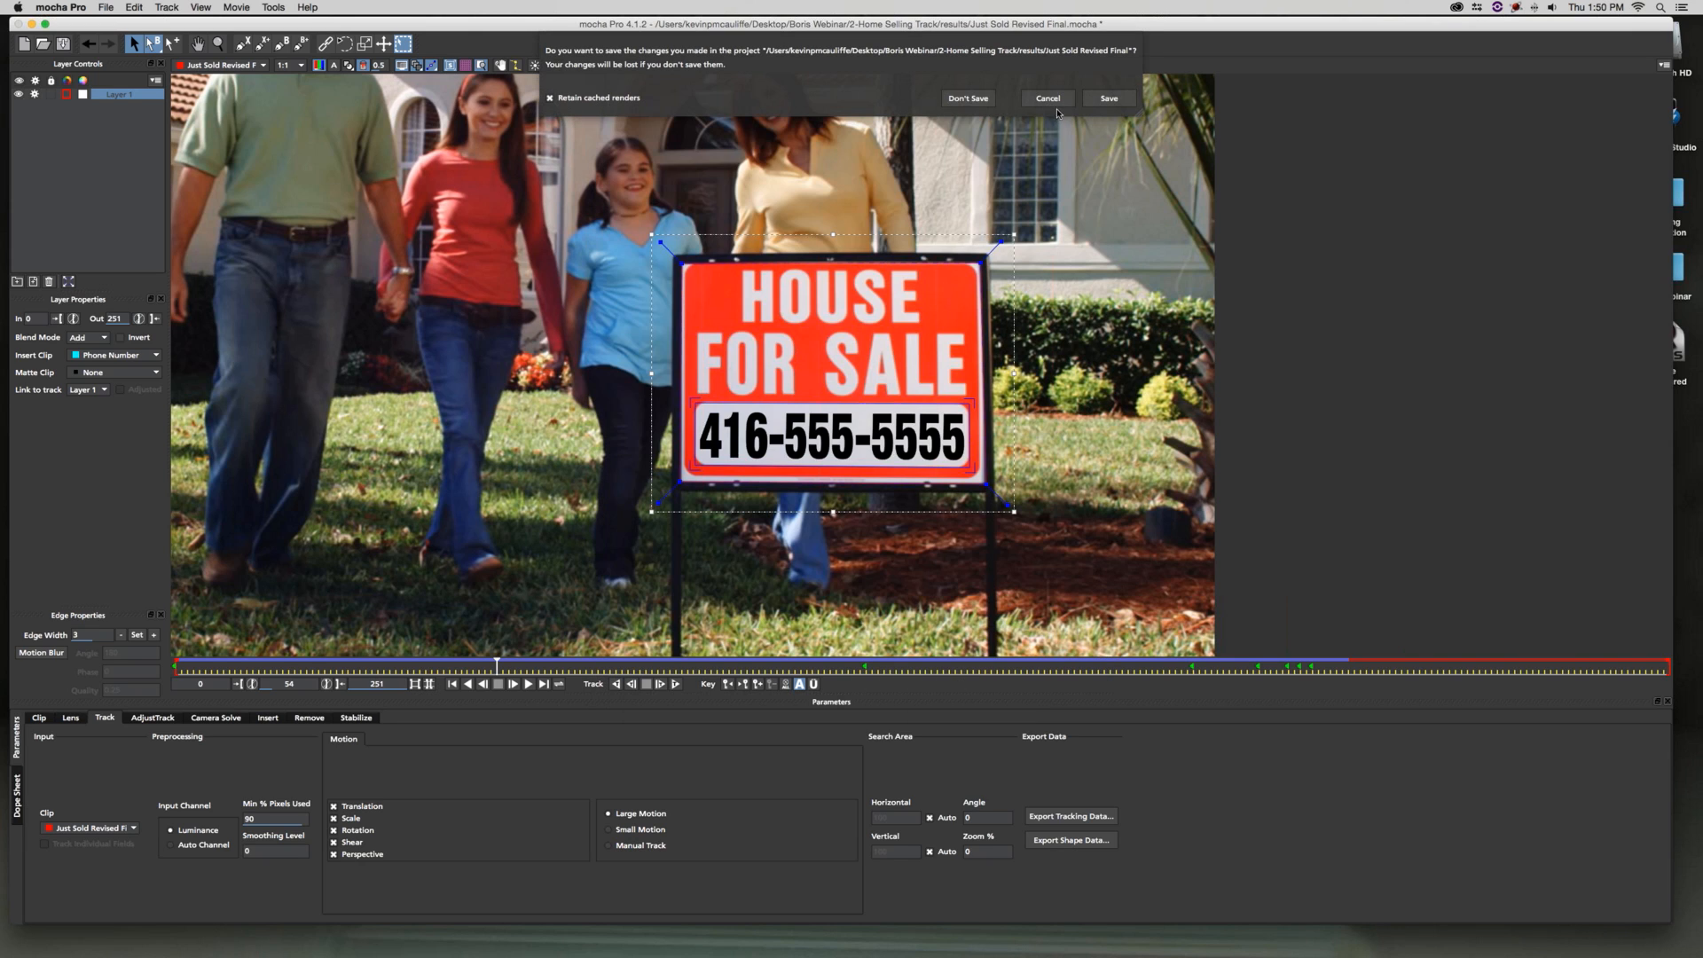
click(985, 102)
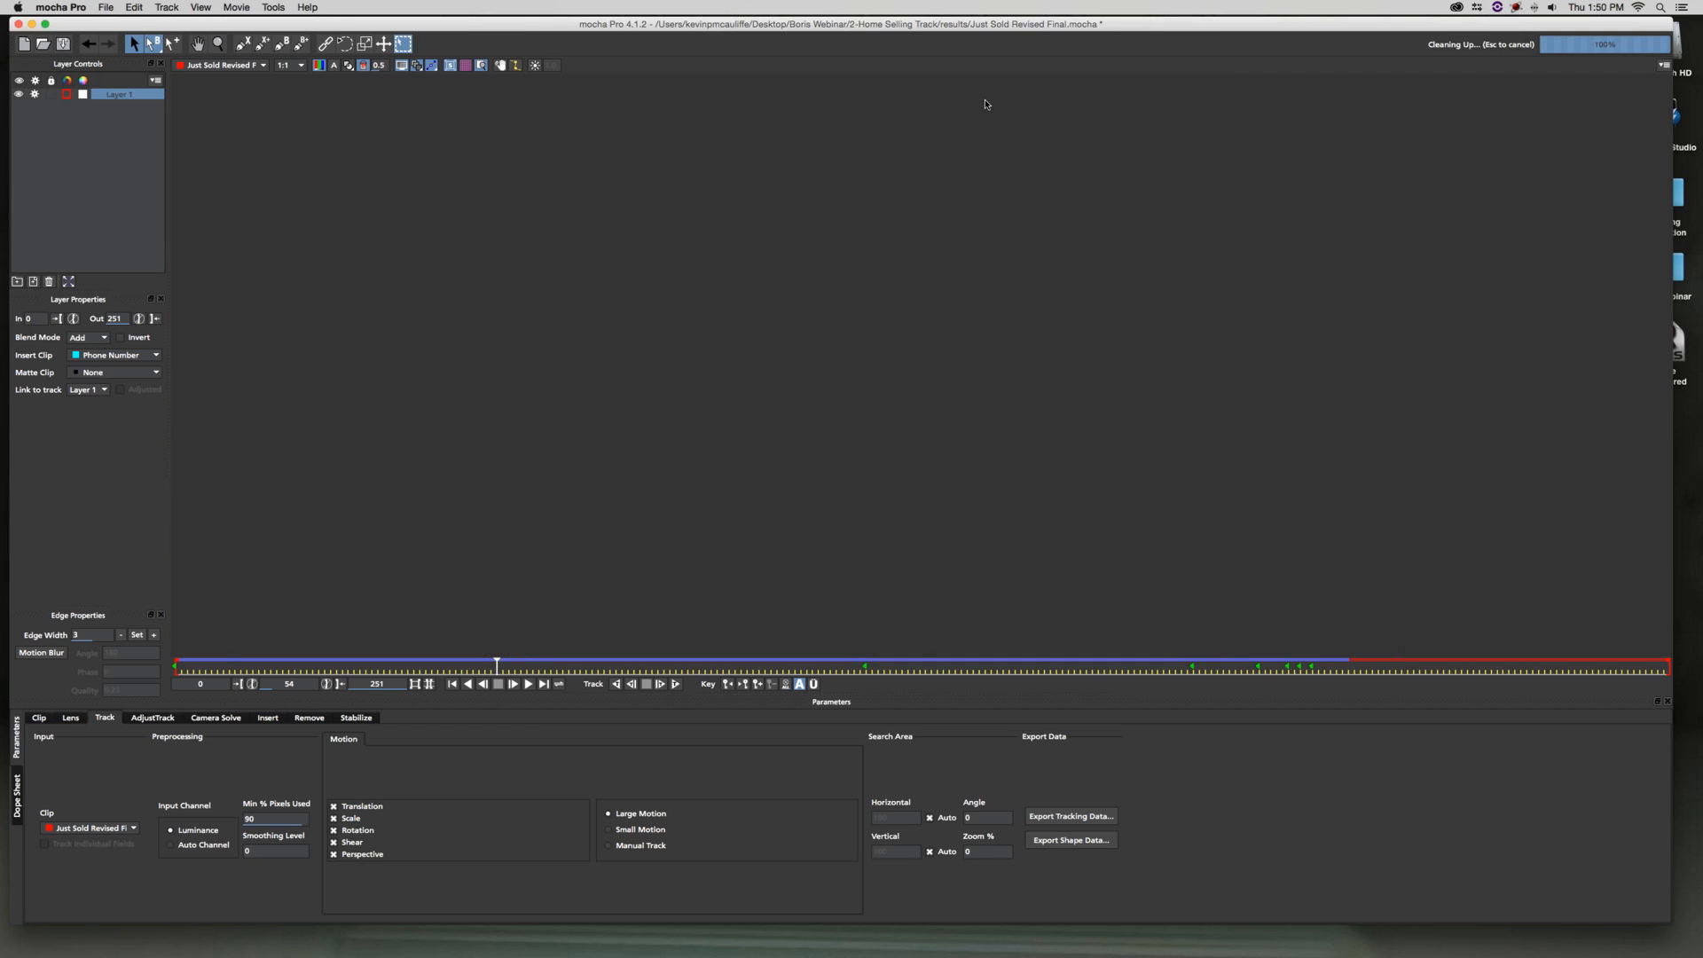
Relink the project's missing footage to ComputerTrack_Final.mov in the 3-Computer Track BFX/PPCC folder
click(913, 446)
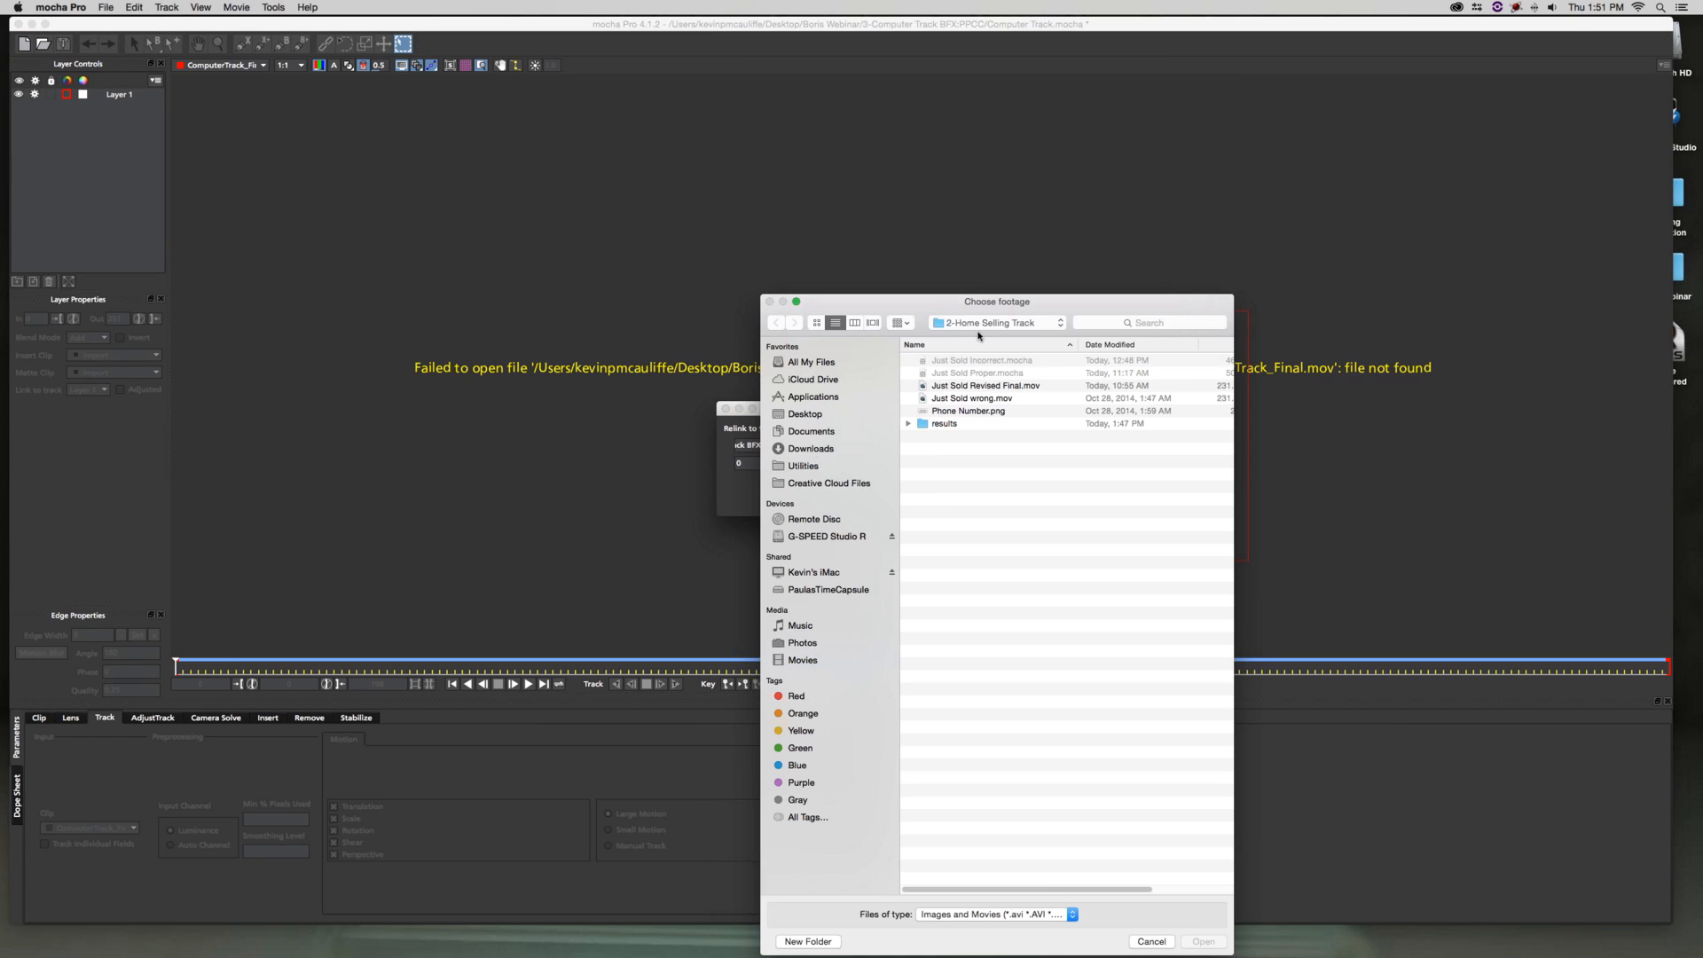
click(979, 325)
click(979, 341)
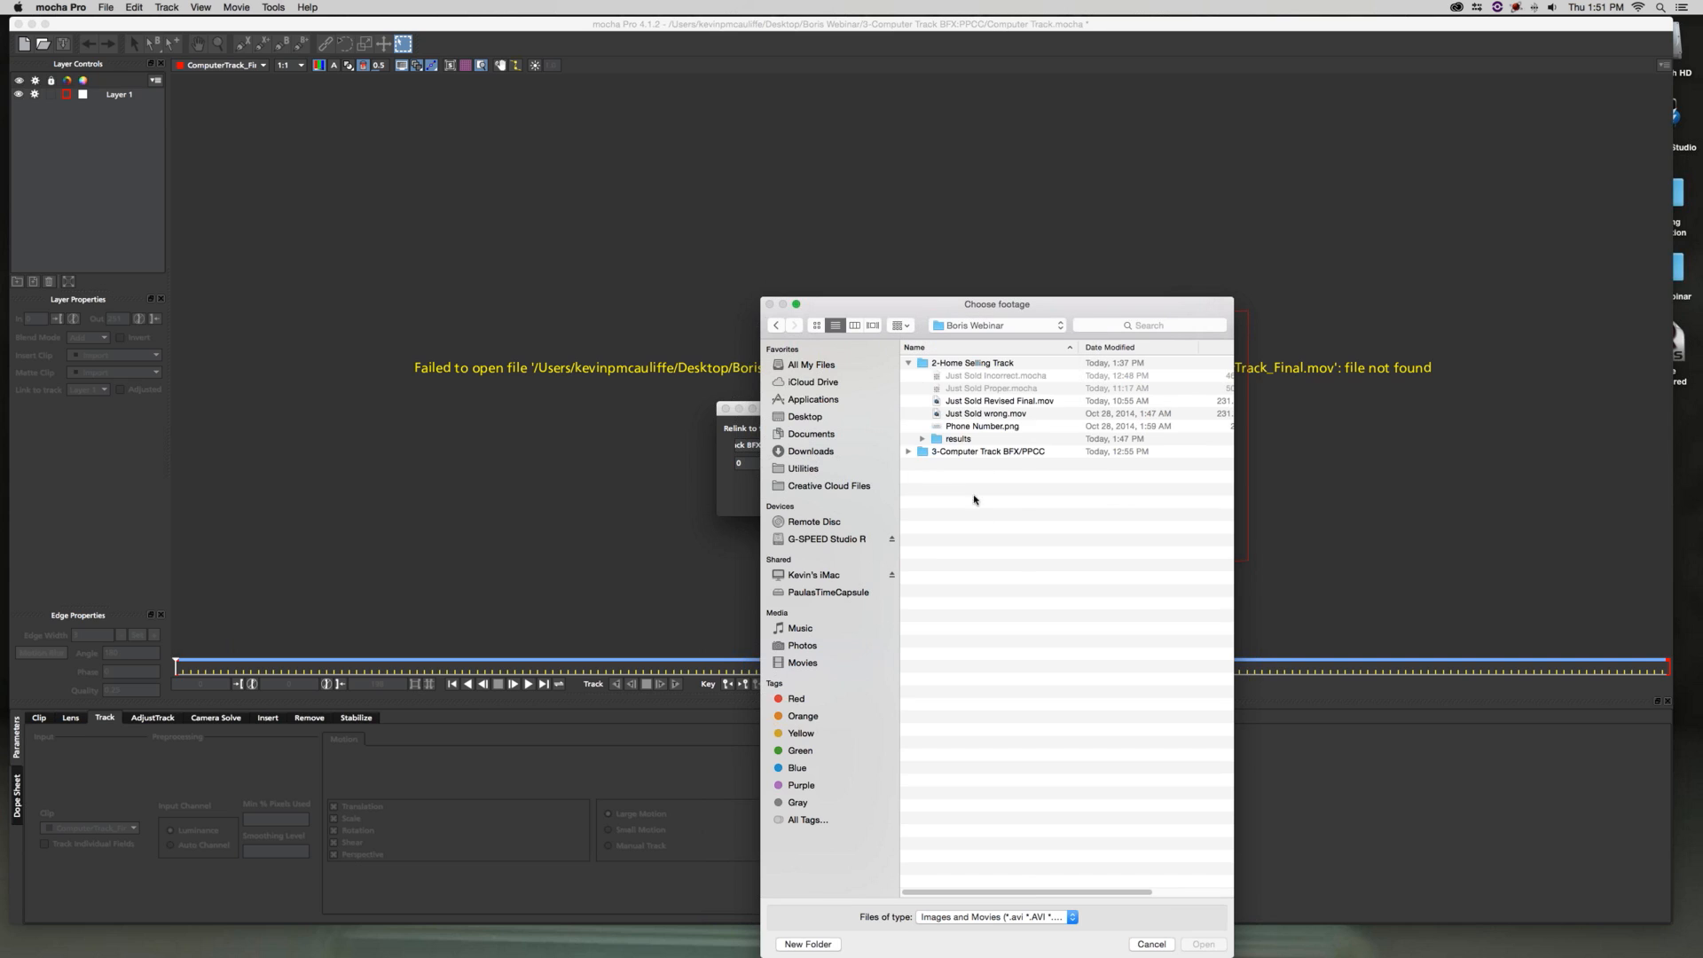
click(909, 453)
double_click(975, 476)
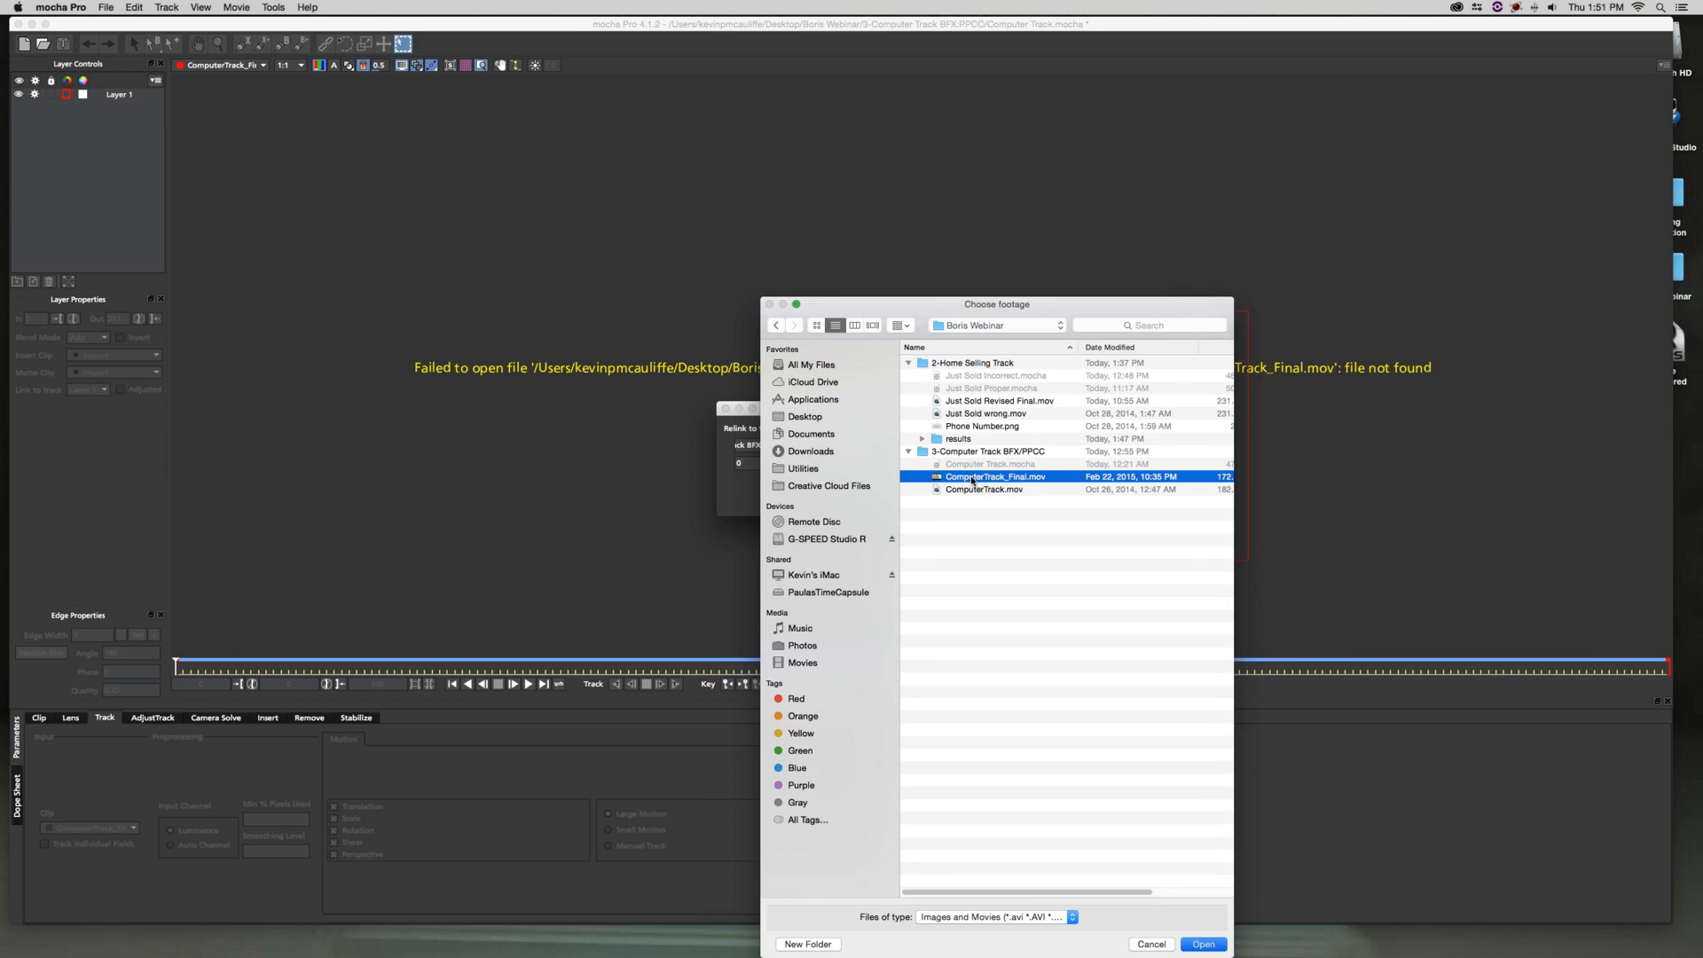
click(922, 502)
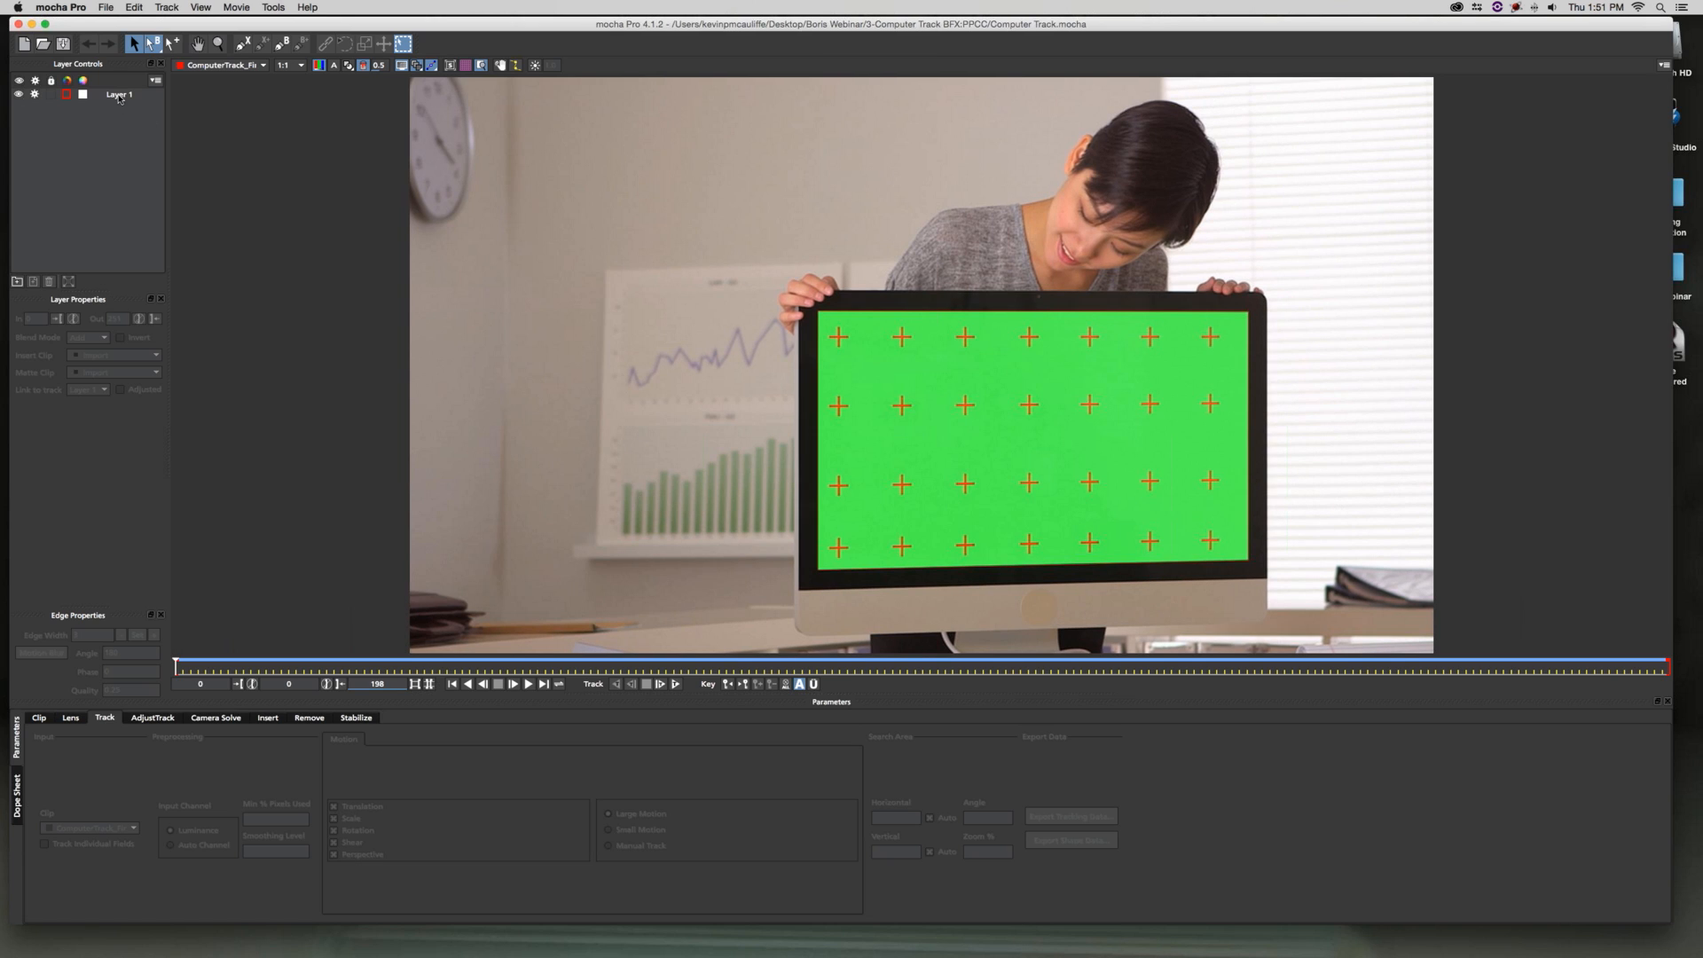
Select Layer 1 and scrub through the clip to examine how its shape follows the computer monitor's frame
click(120, 95)
click(273, 666)
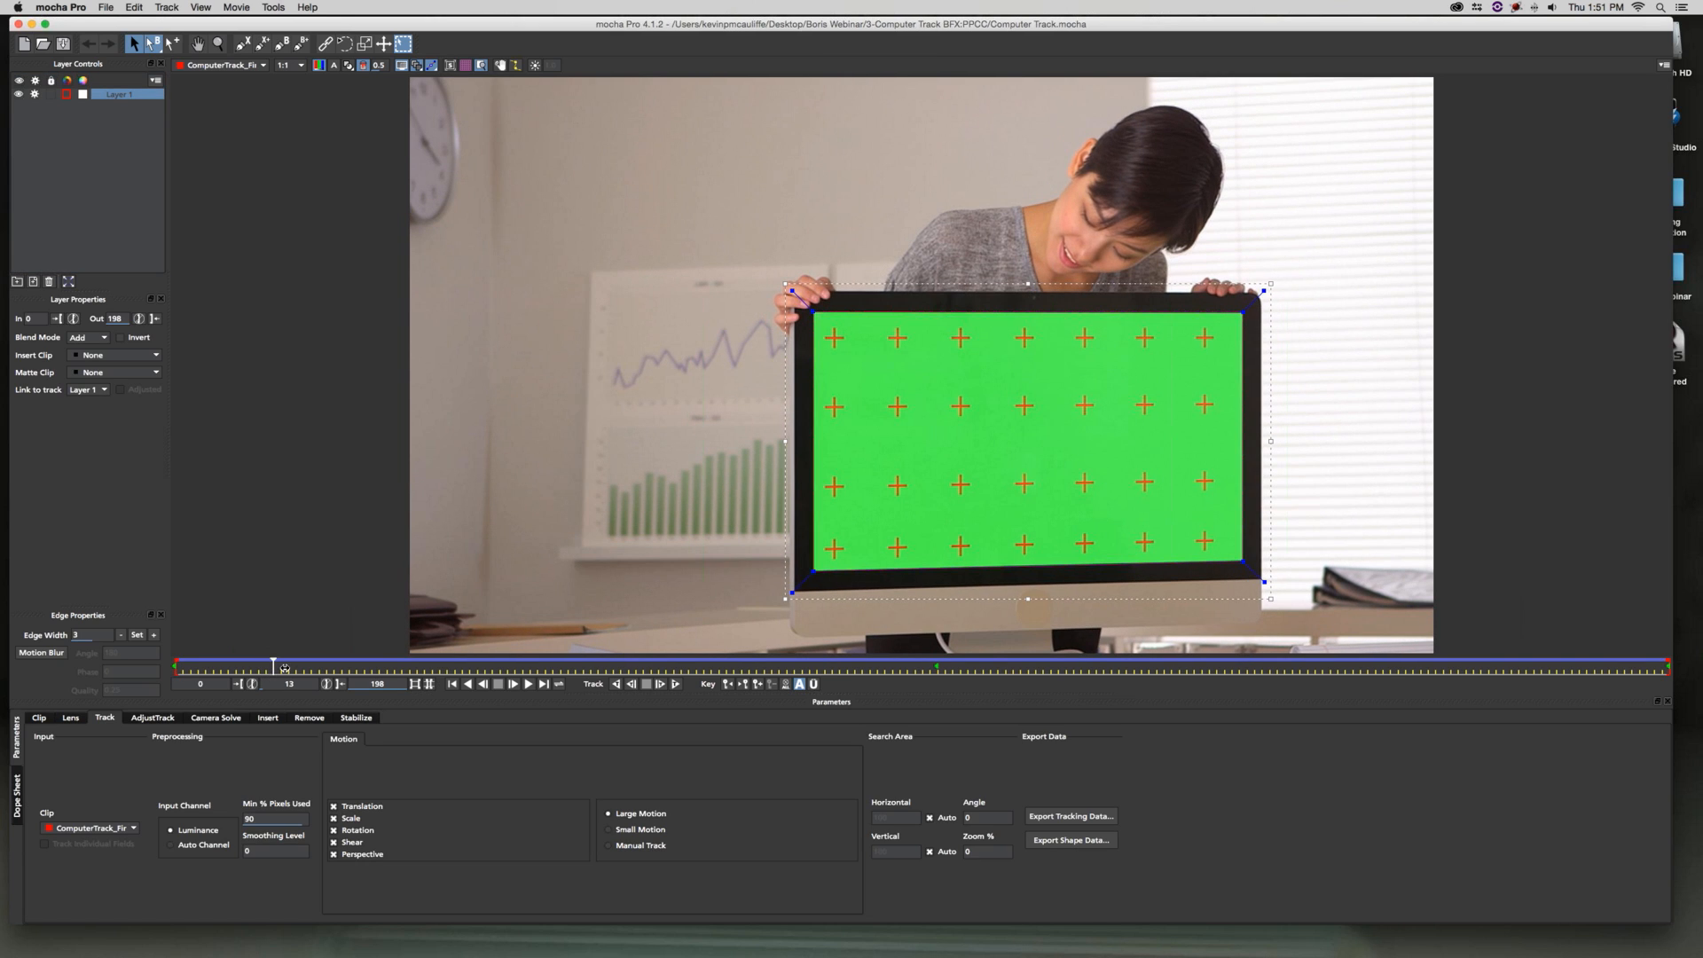
drag(315, 667, 514, 672)
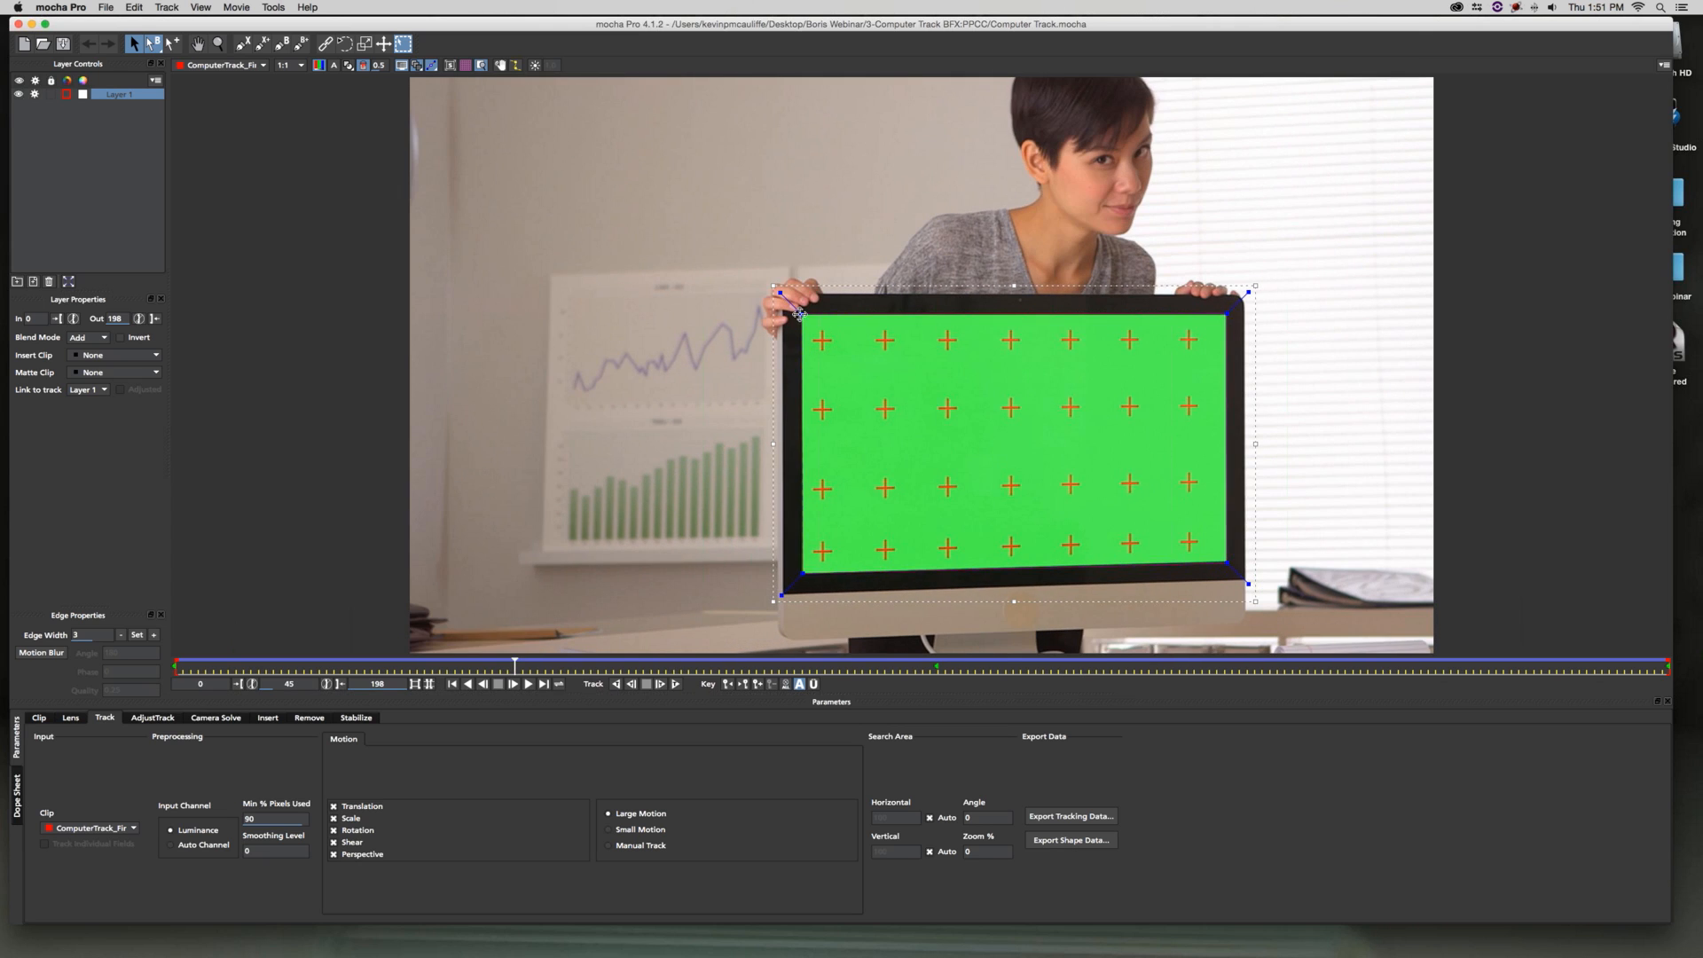
key(z)
drag(859, 455, 839, 275)
key(x)
drag(795, 399, 681, 368)
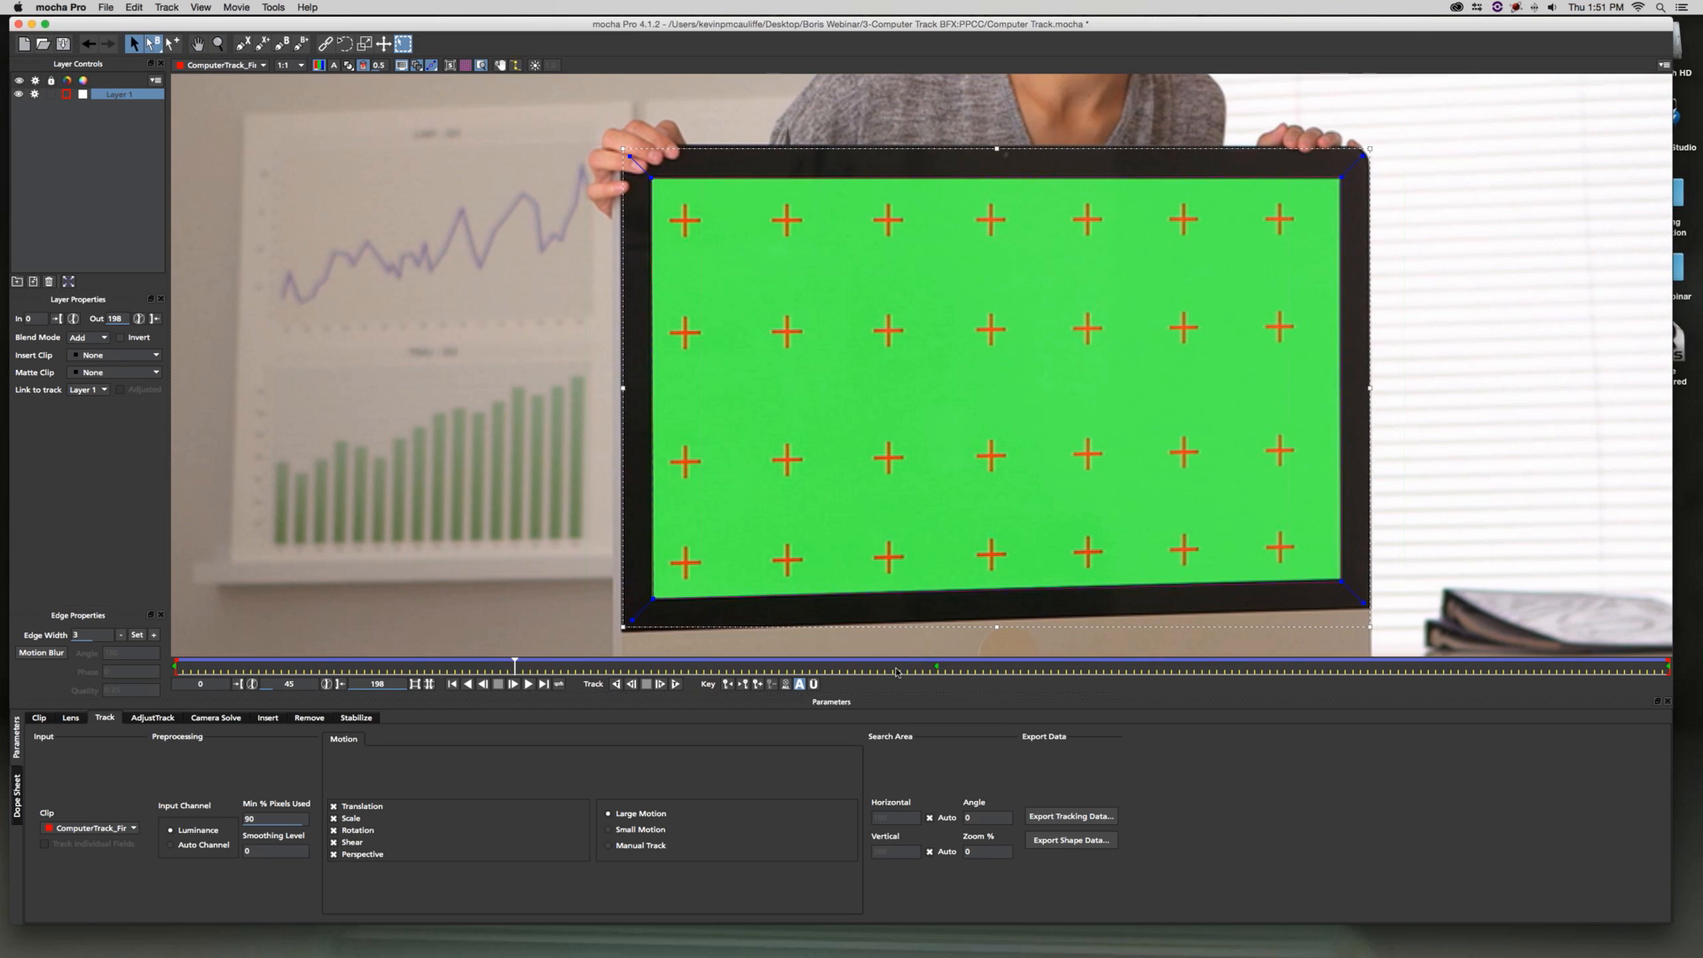
drag(889, 668, 1222, 646)
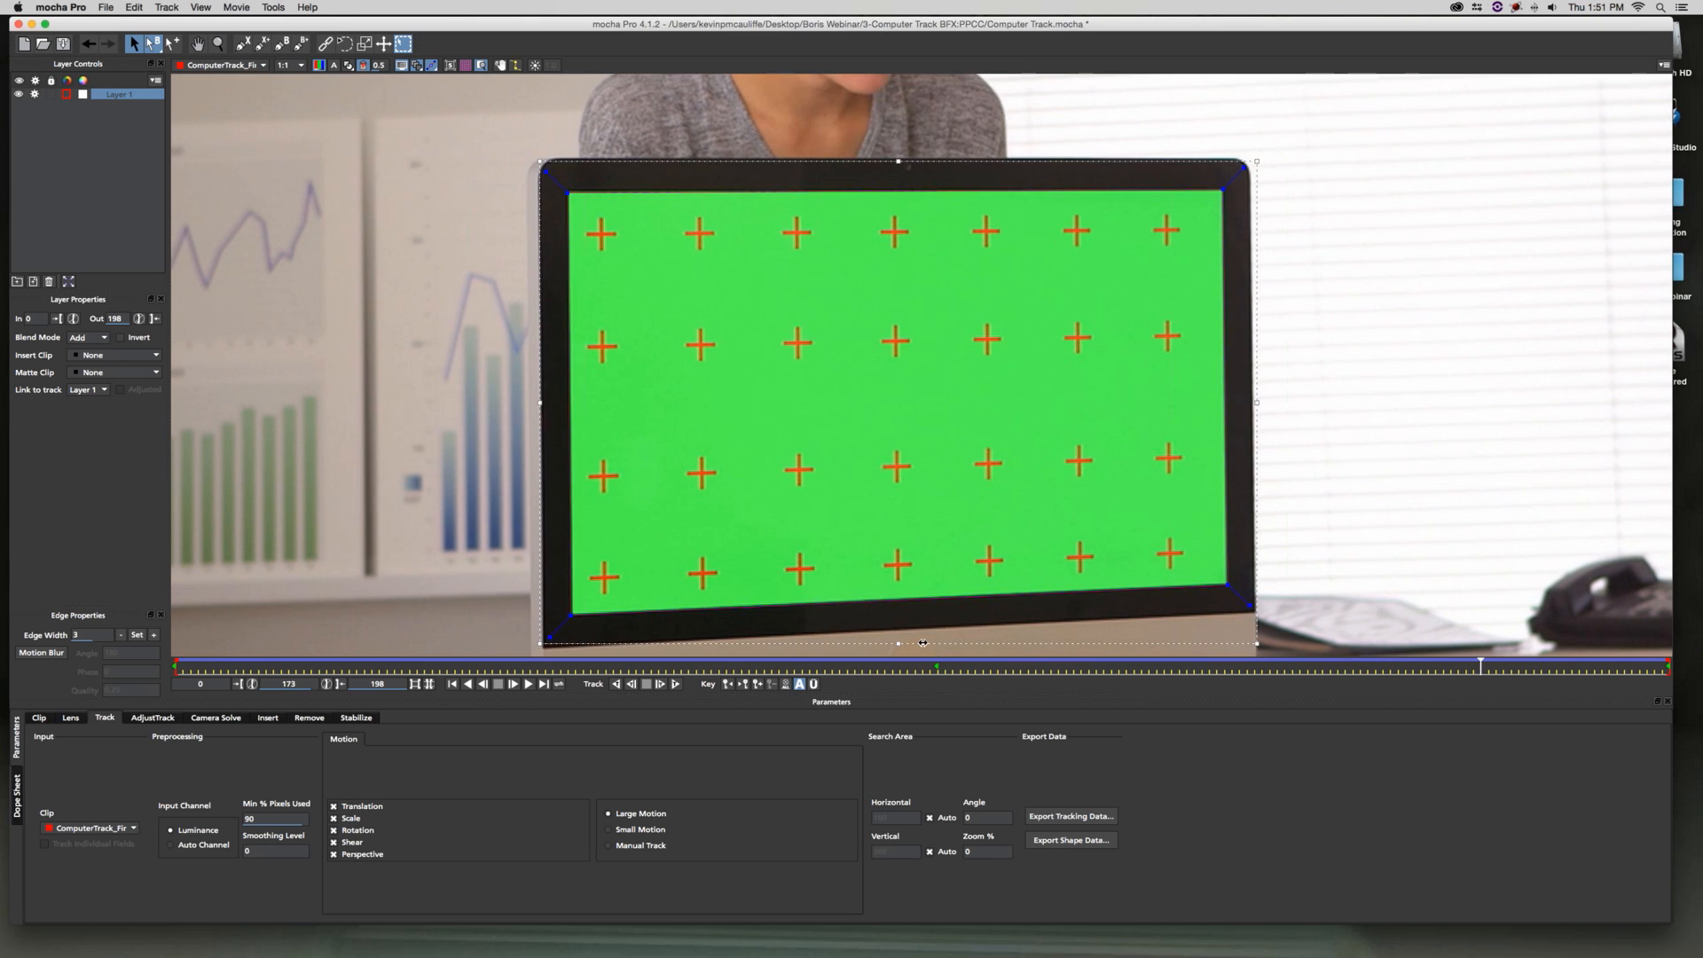
Go to frame 101 and examine how closely Layer 1's corner points sit on the corners of the monitor's green screen
drag(258, 659, 936, 688)
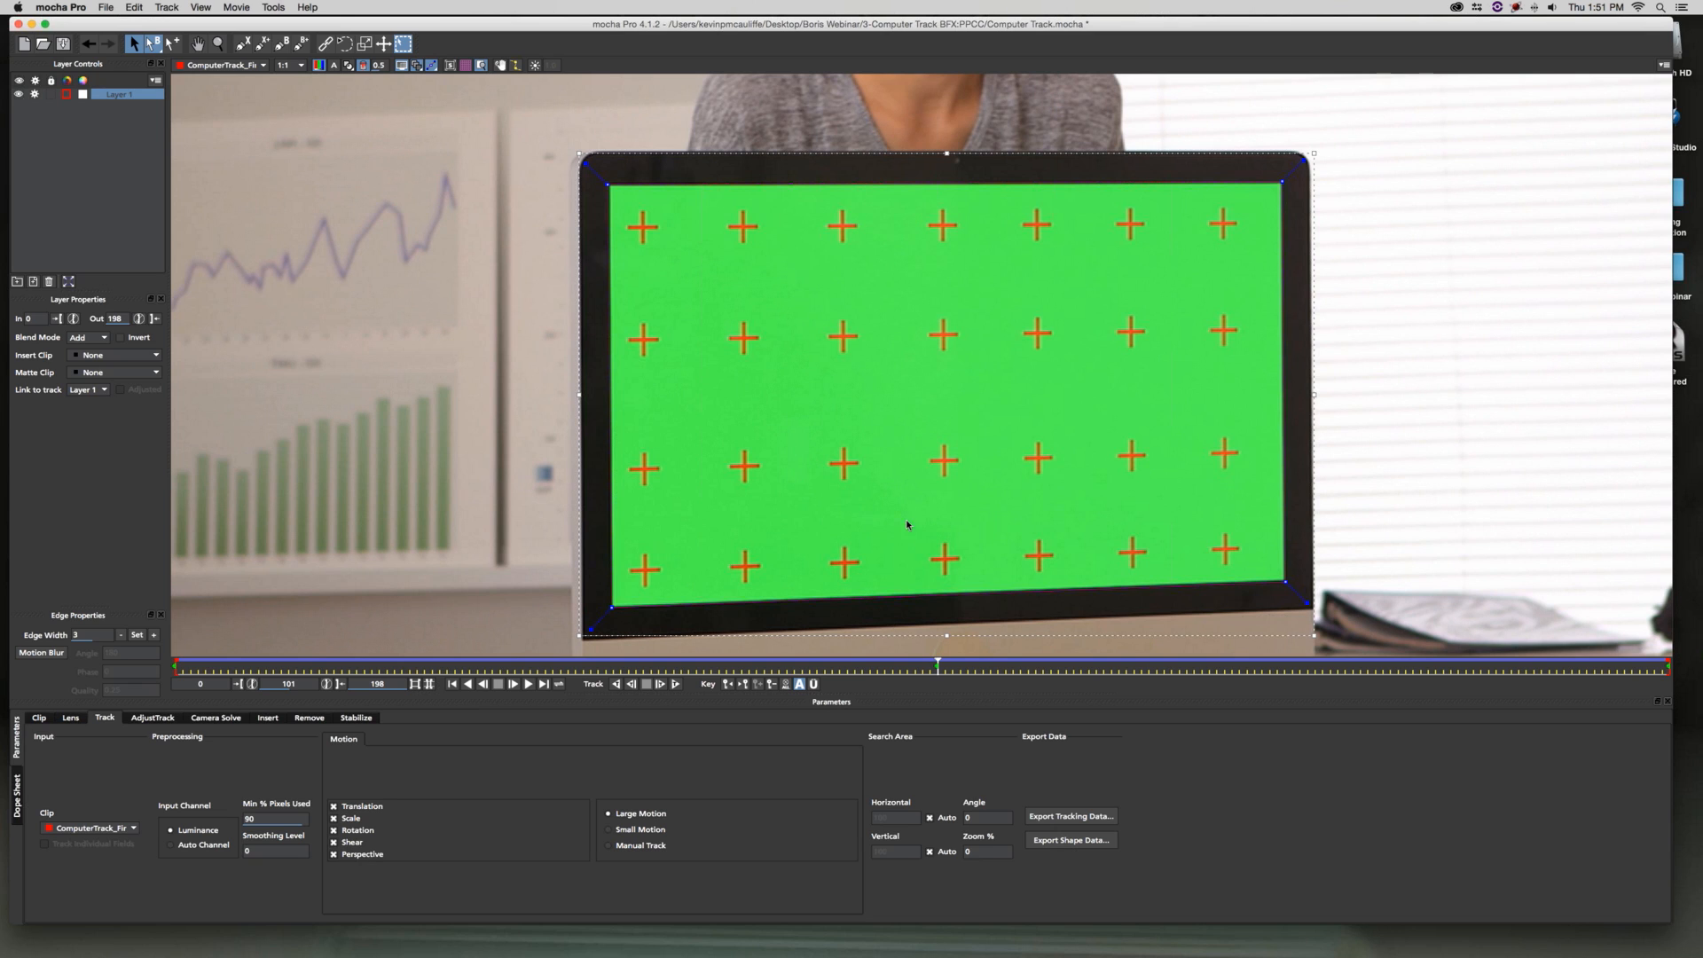
key(x)
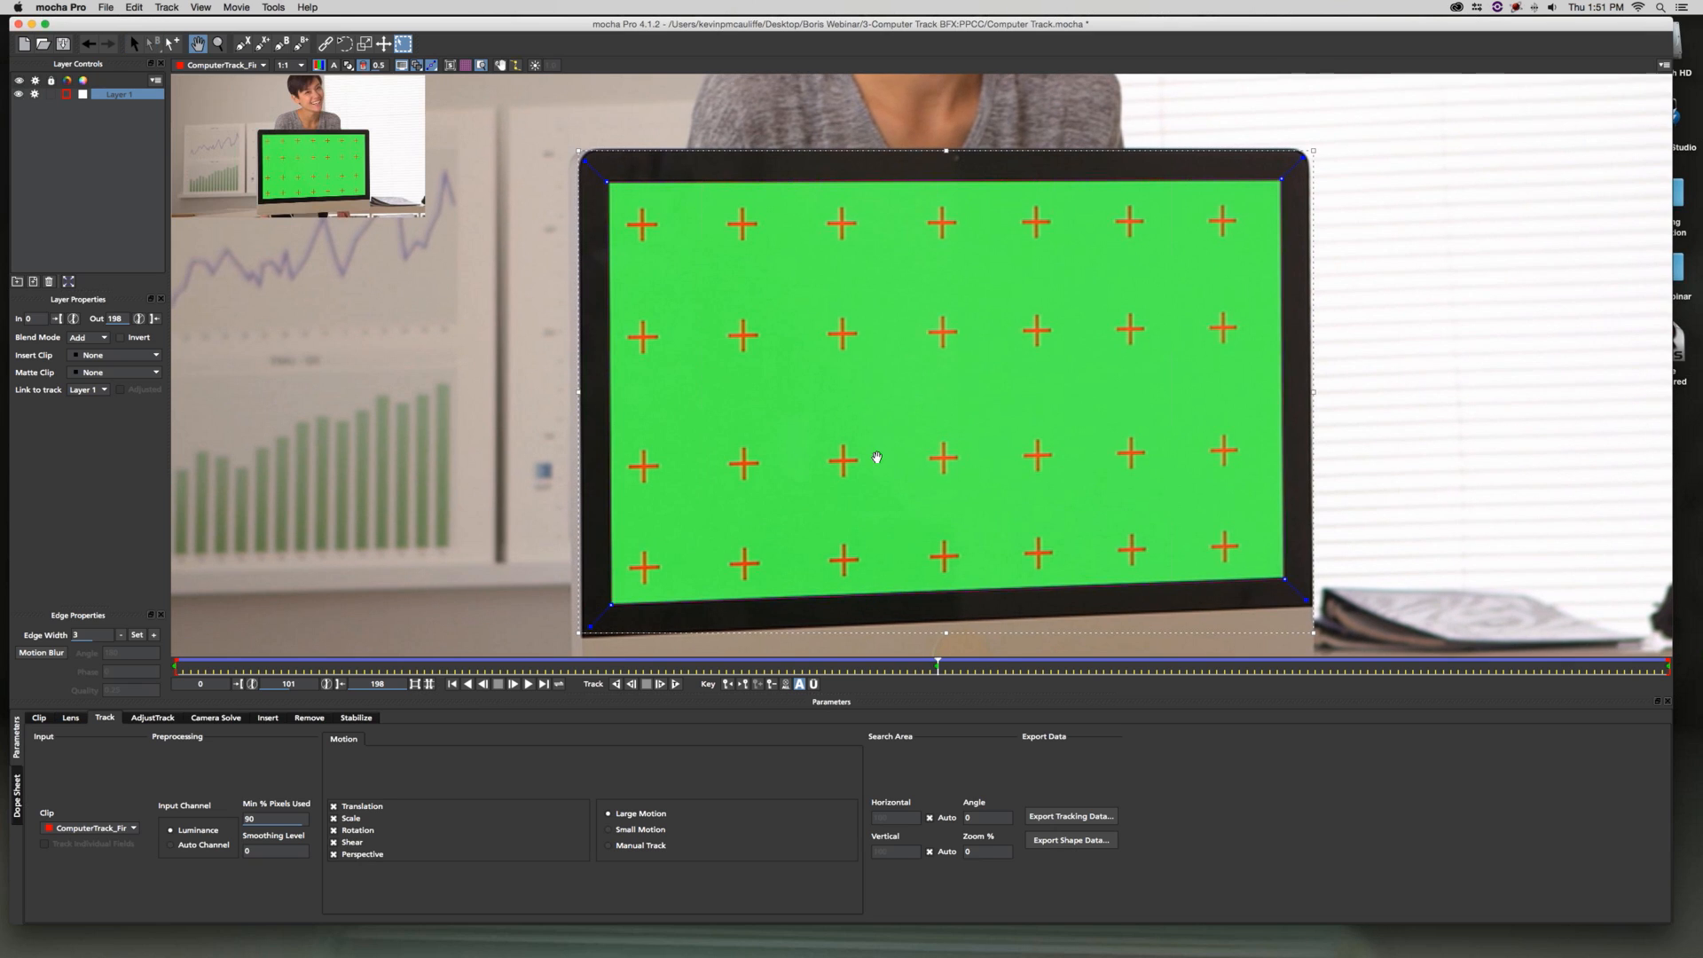
drag(874, 460, 821, 408)
key(z)
scroll(822, 421, down, 2)
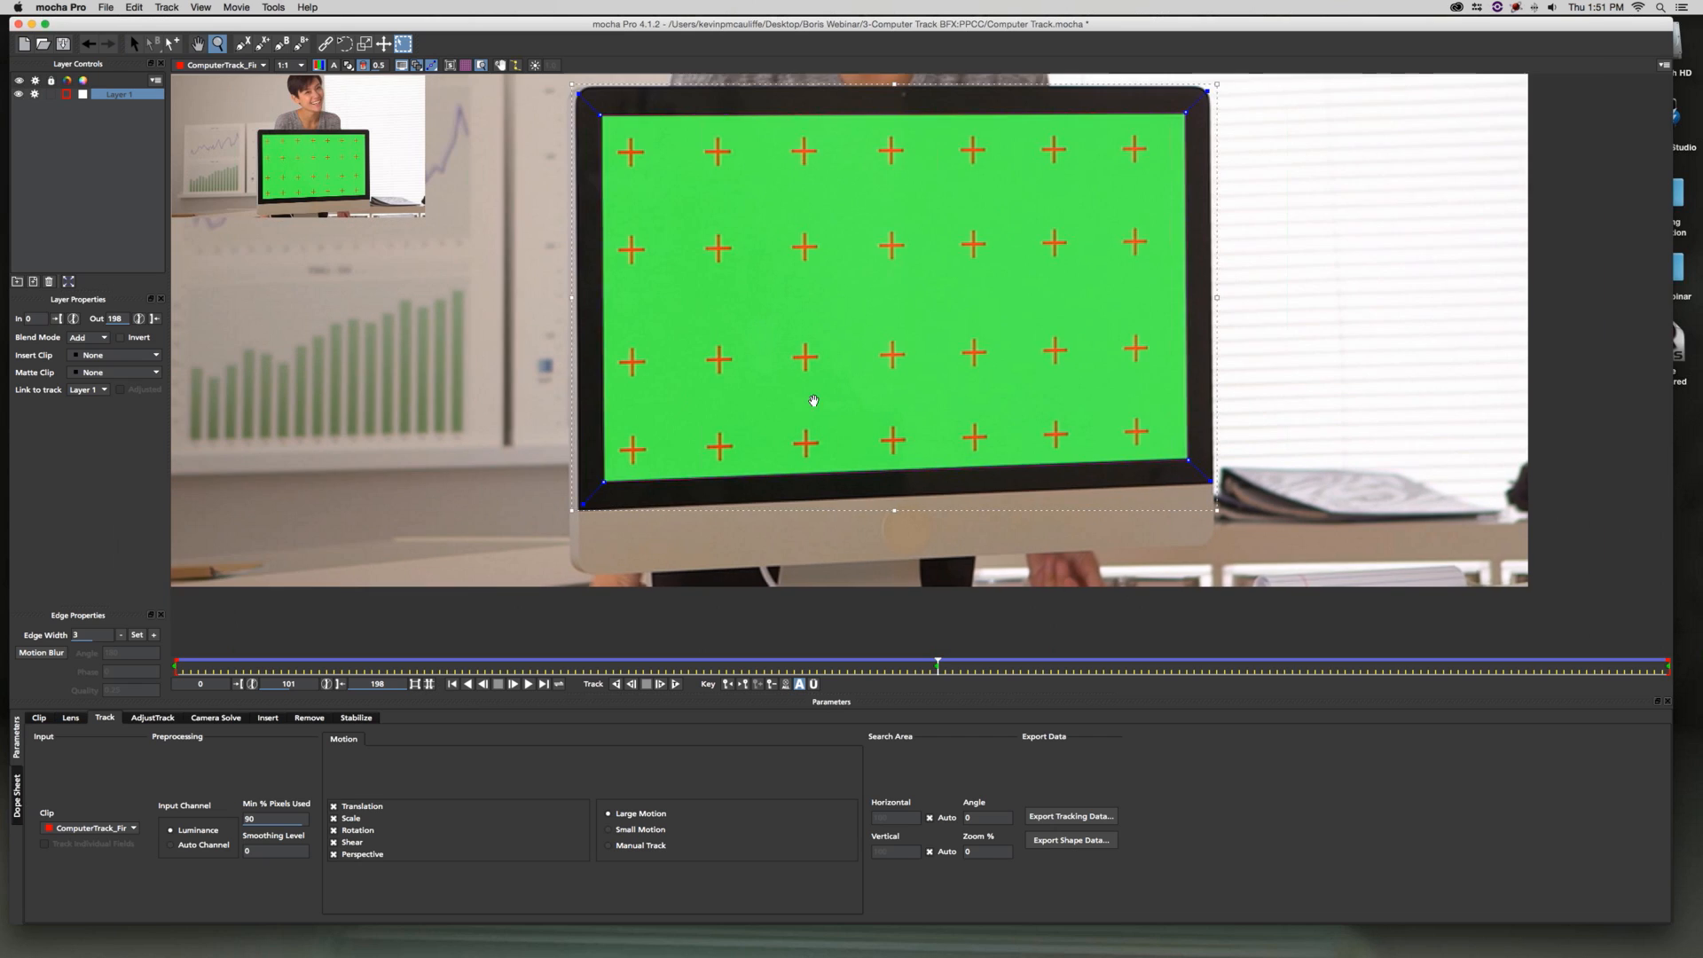
key(s)
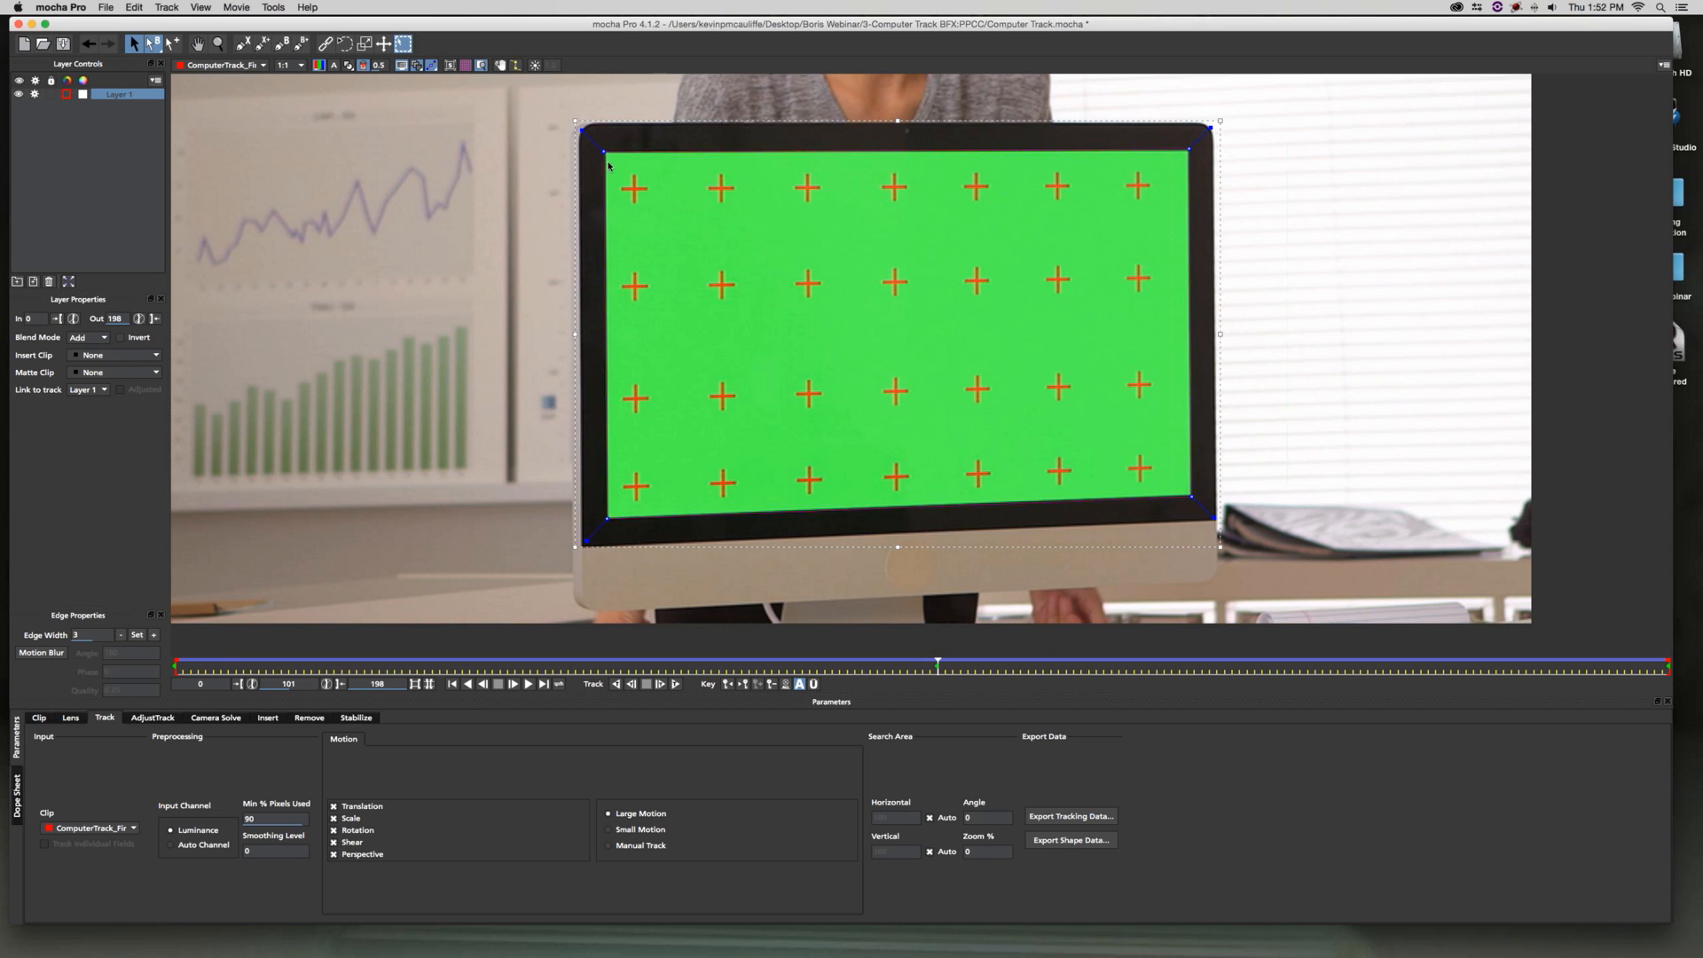
key(z)
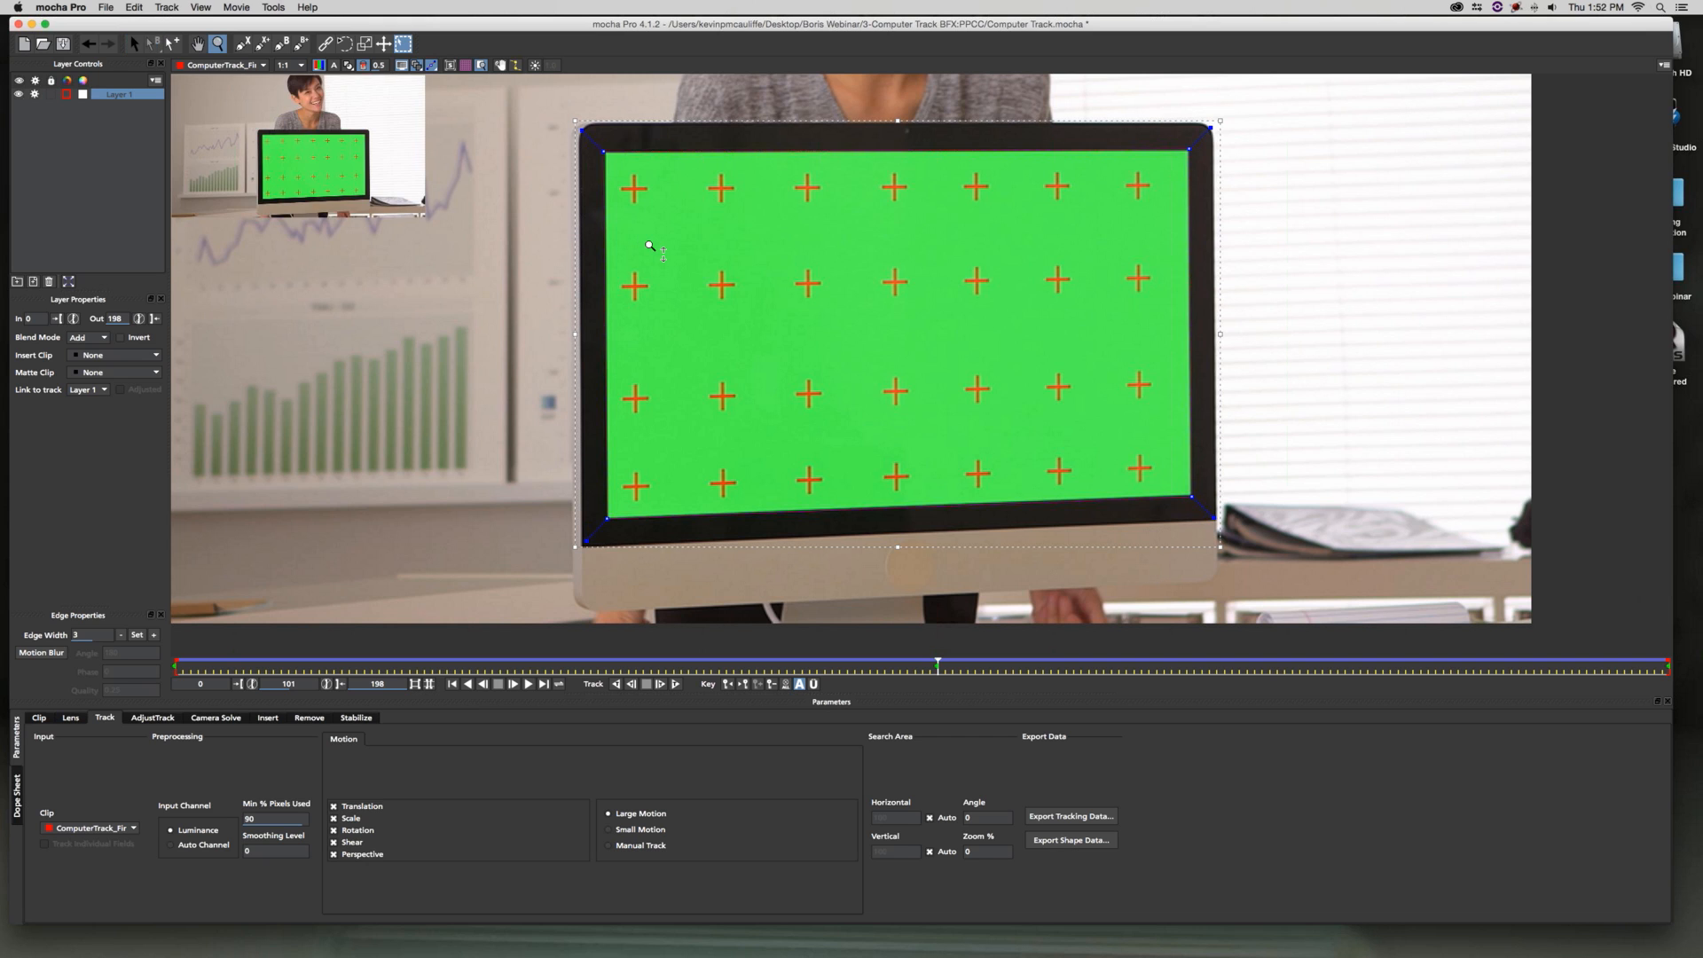
drag(650, 245, 998, 305)
drag(1196, 297, 722, 427)
key(z)
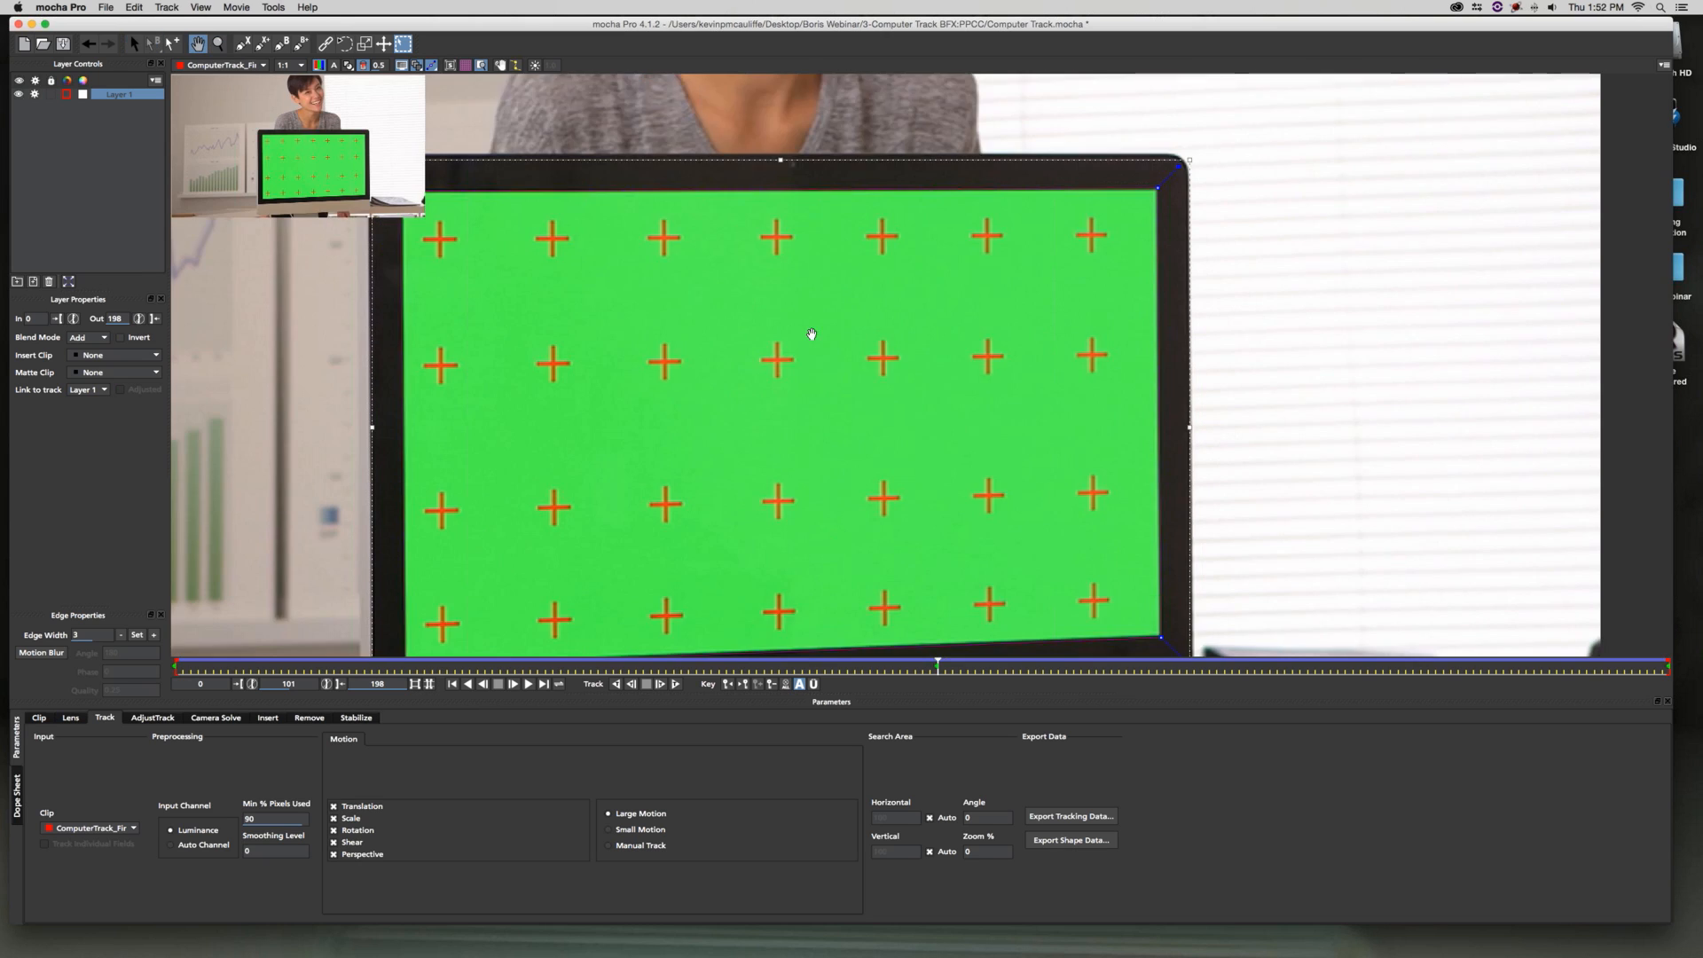
key(s)
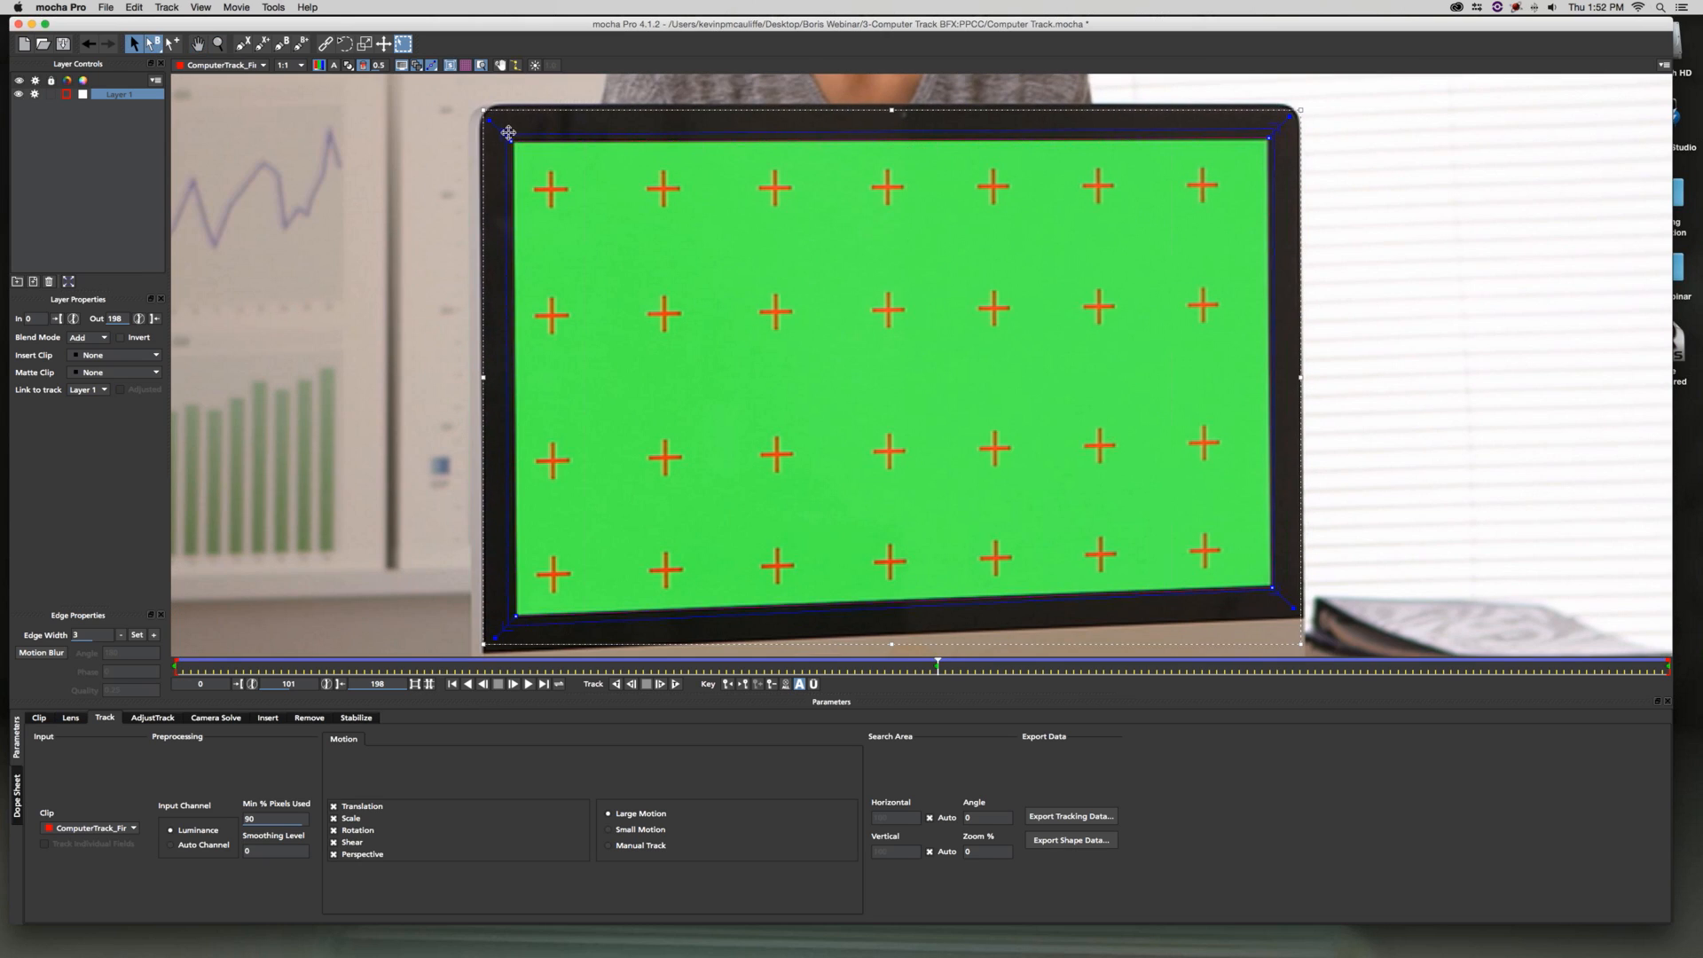
key(x)
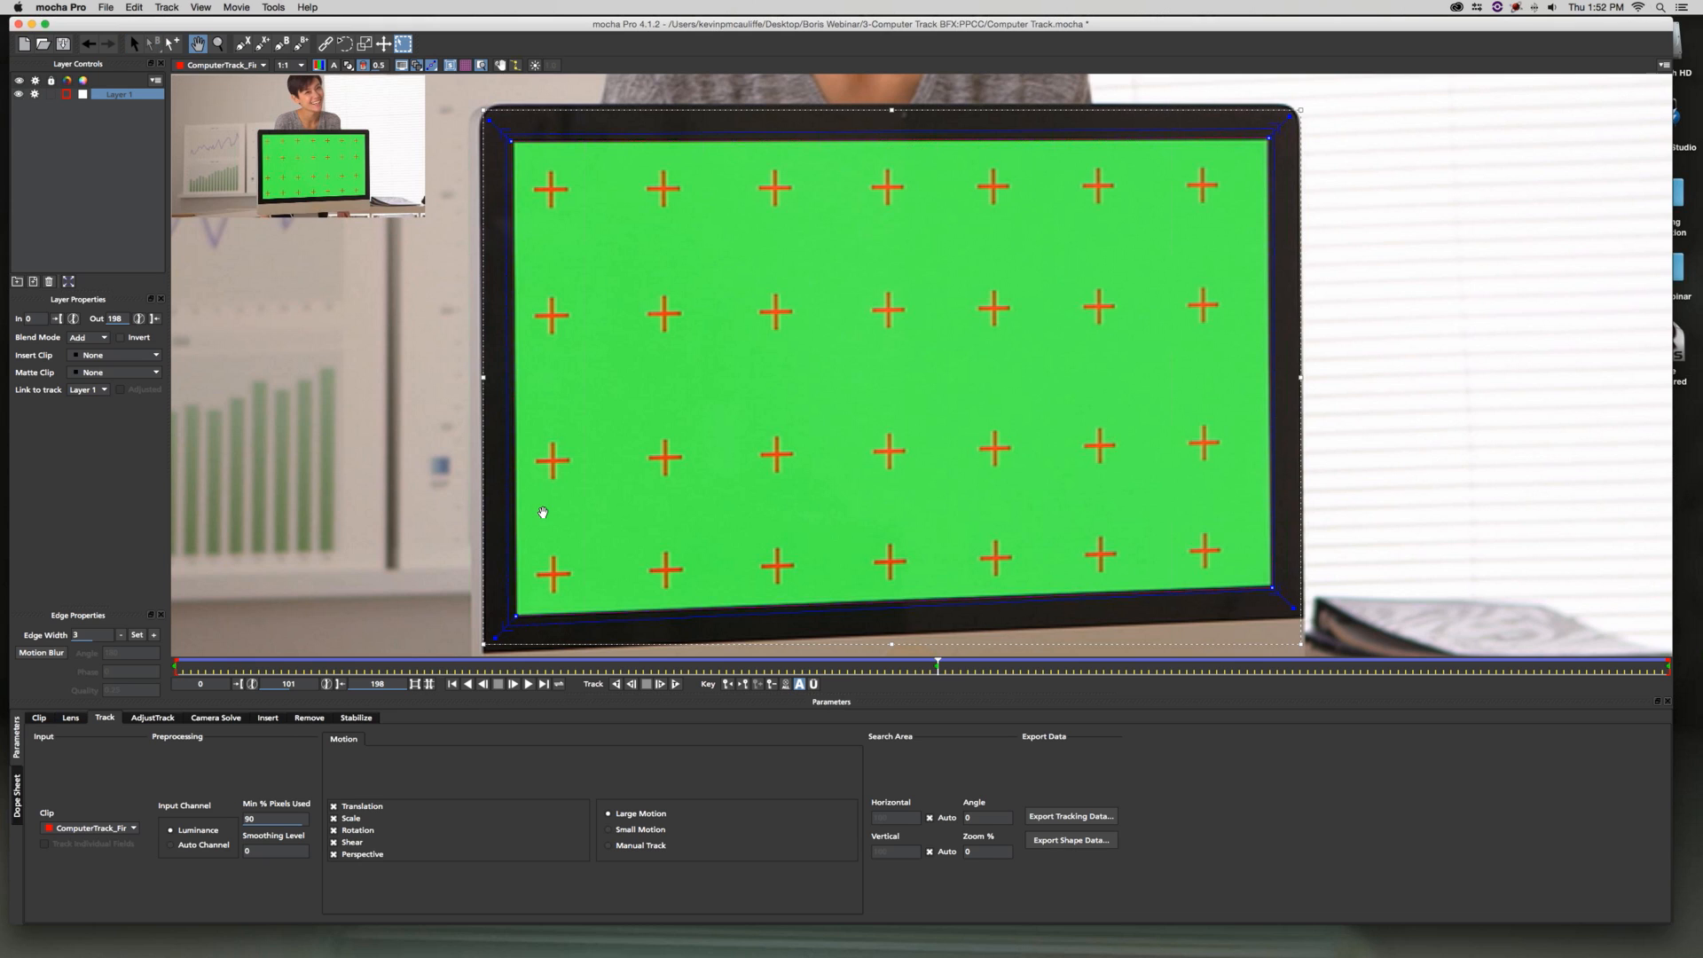
scroll(543, 513, up, 3)
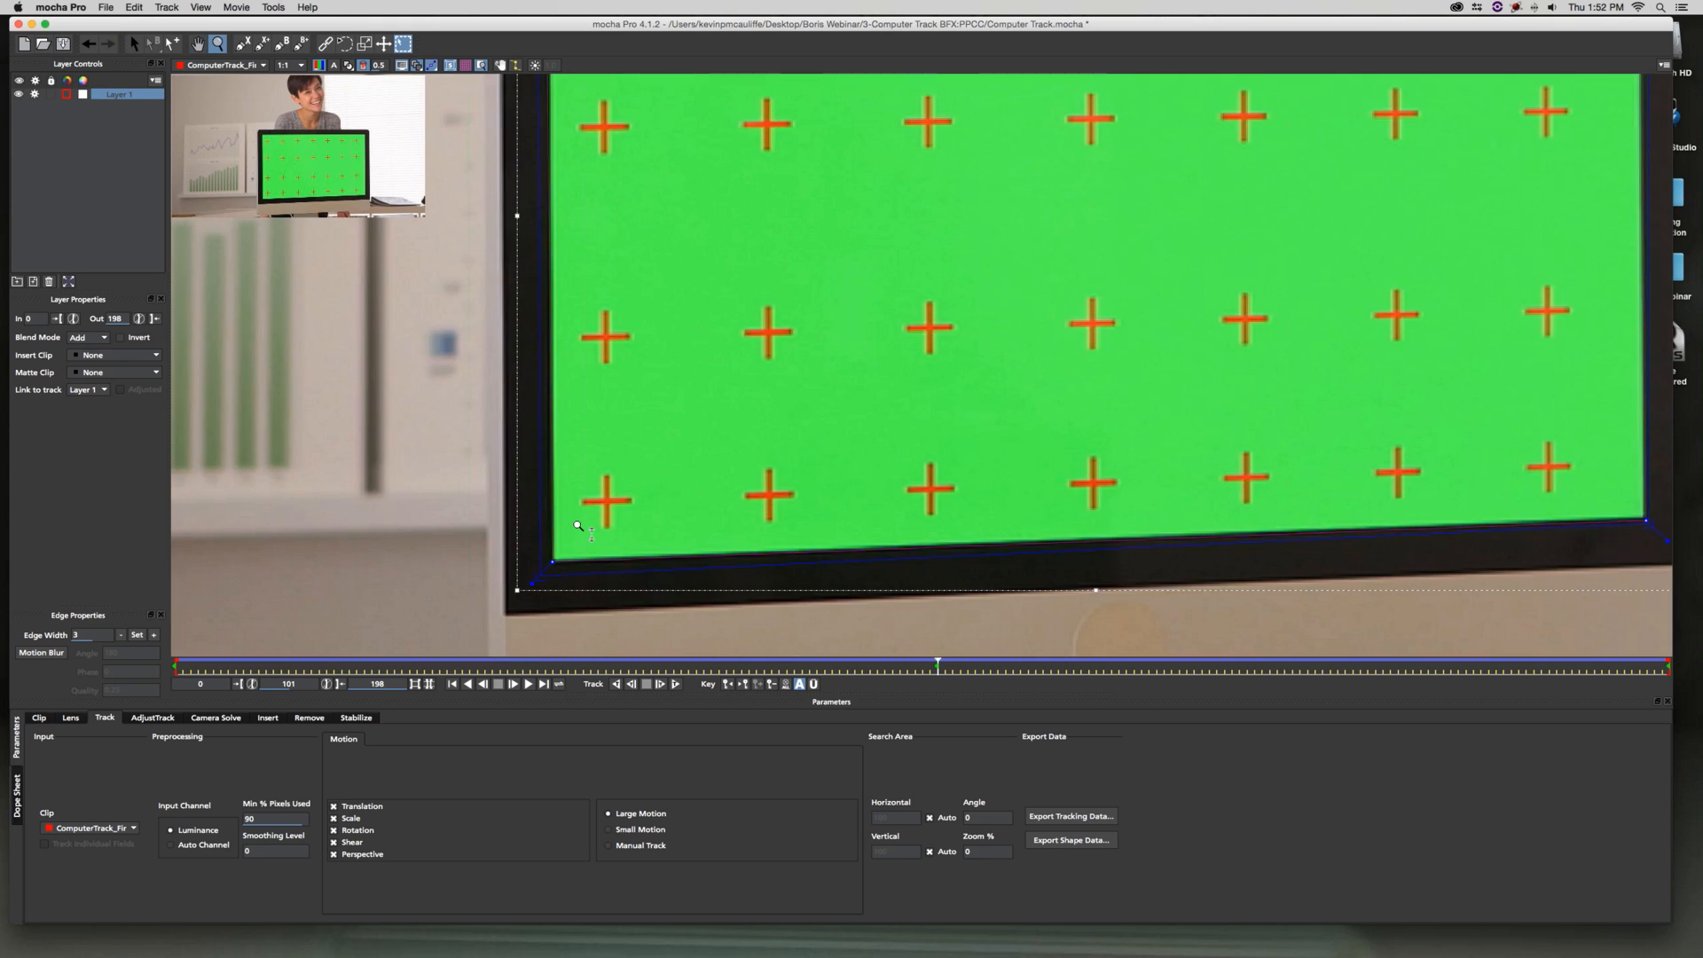
drag(1024, 404, 505, 449)
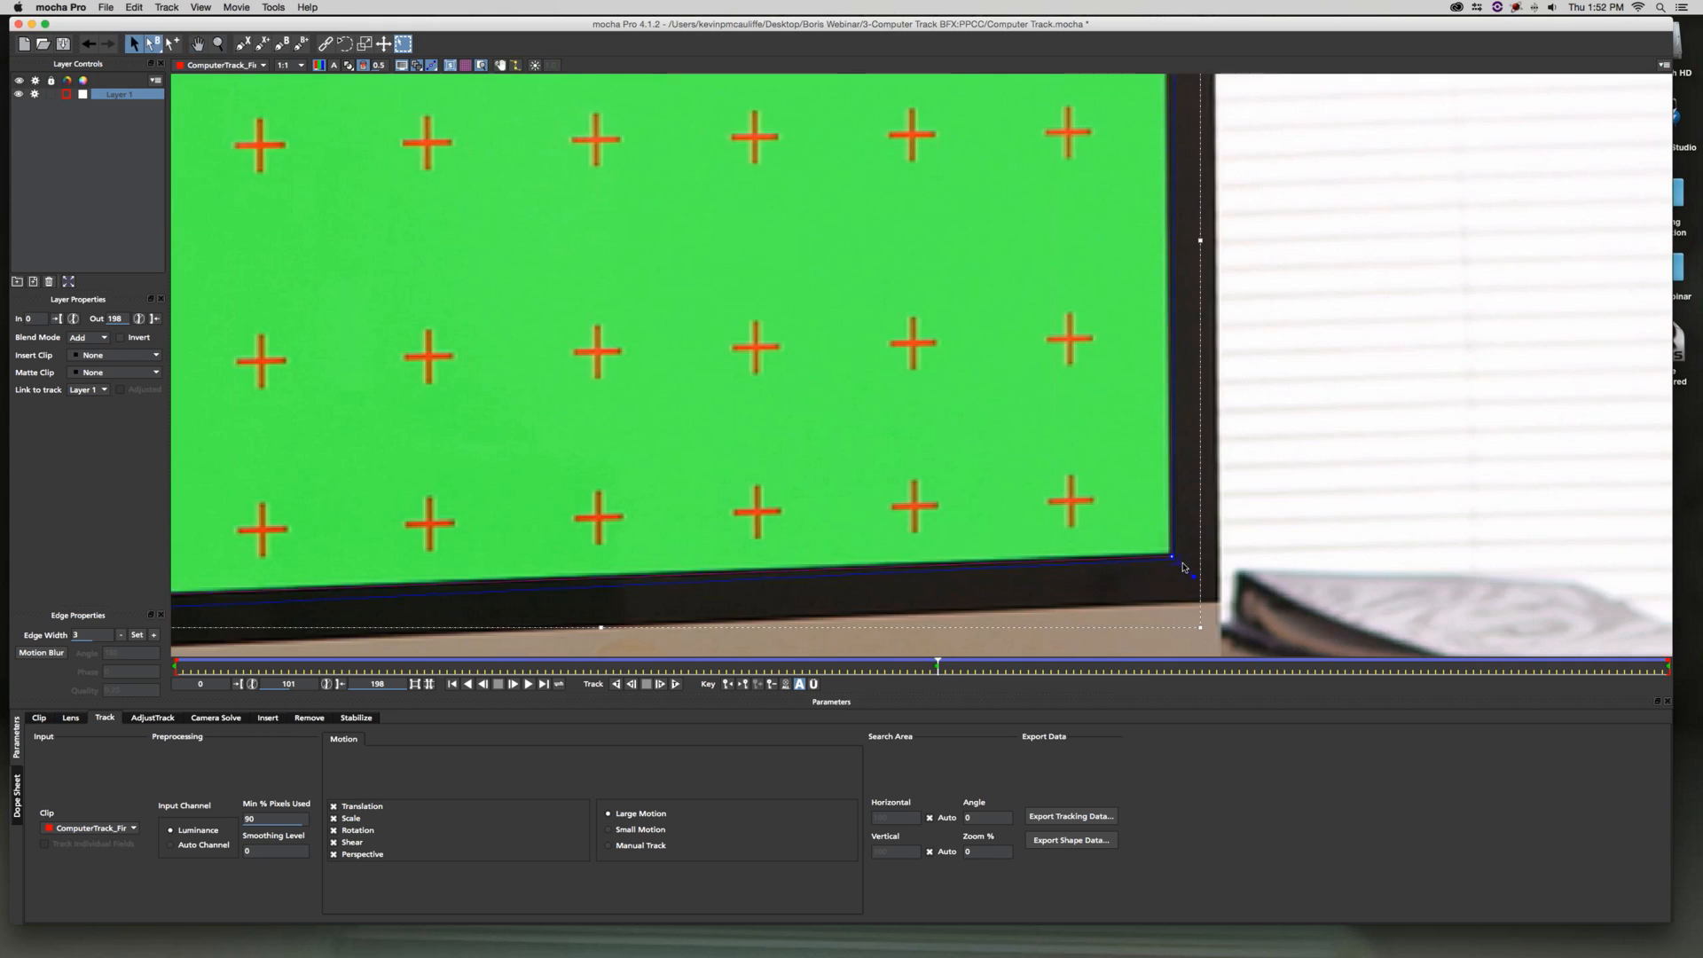
scroll(1003, 593, up, 5)
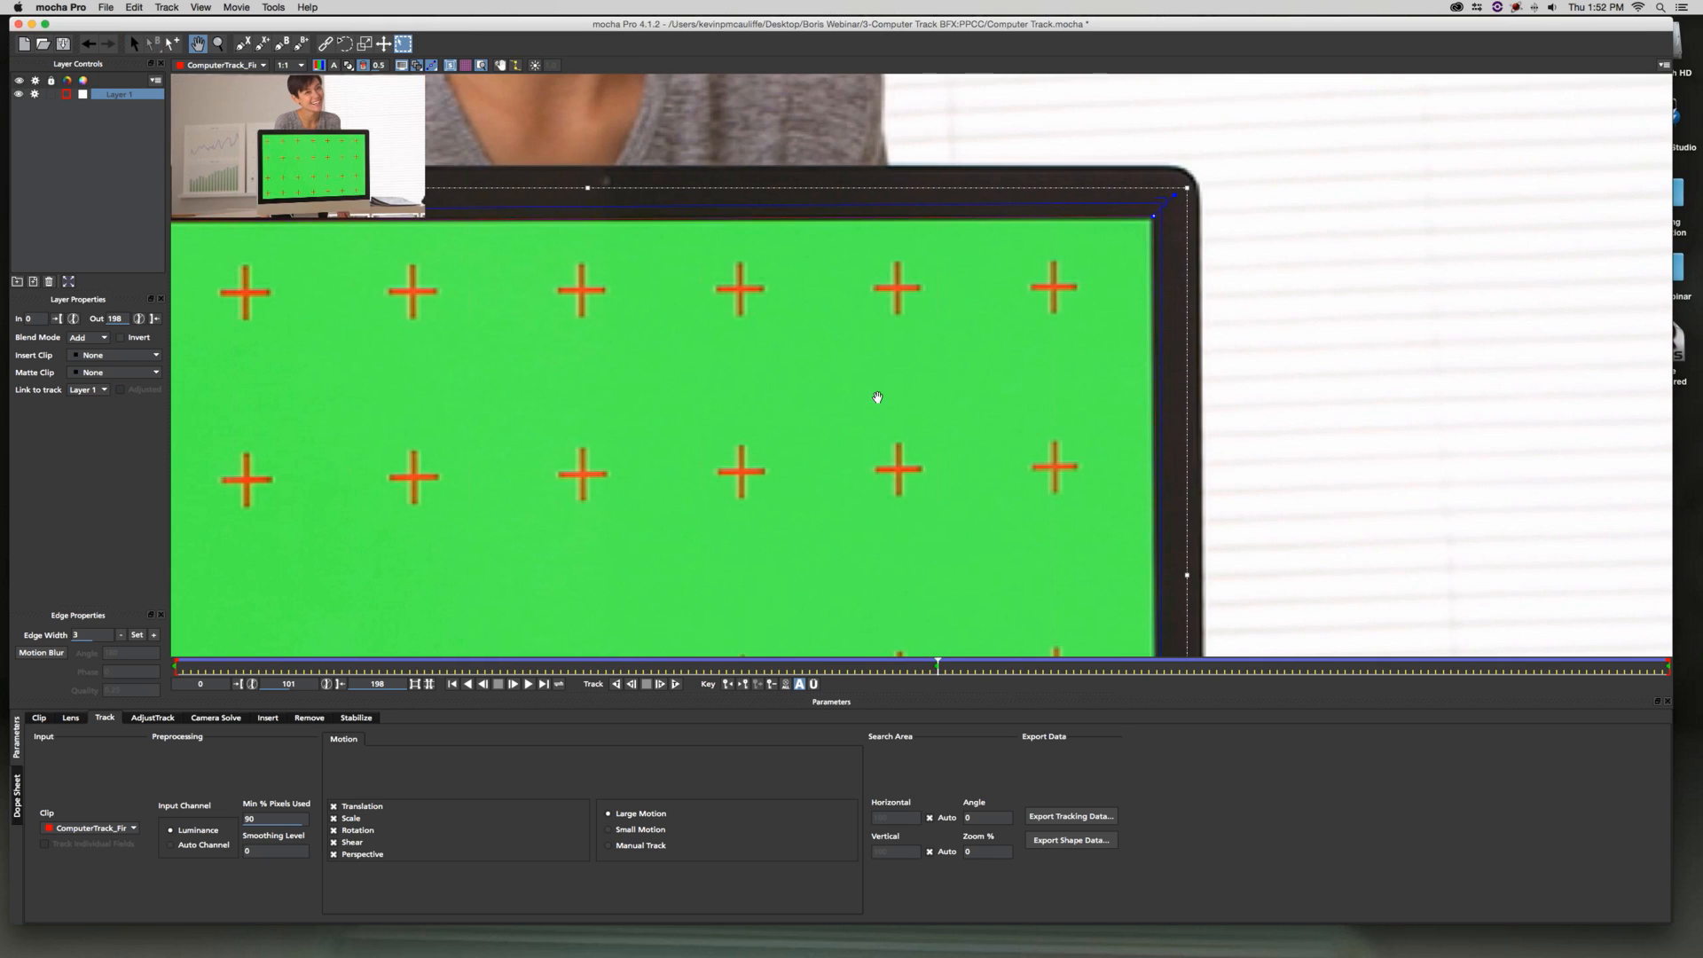
scroll(877, 398, left, 8)
scroll(984, 364, down, 3)
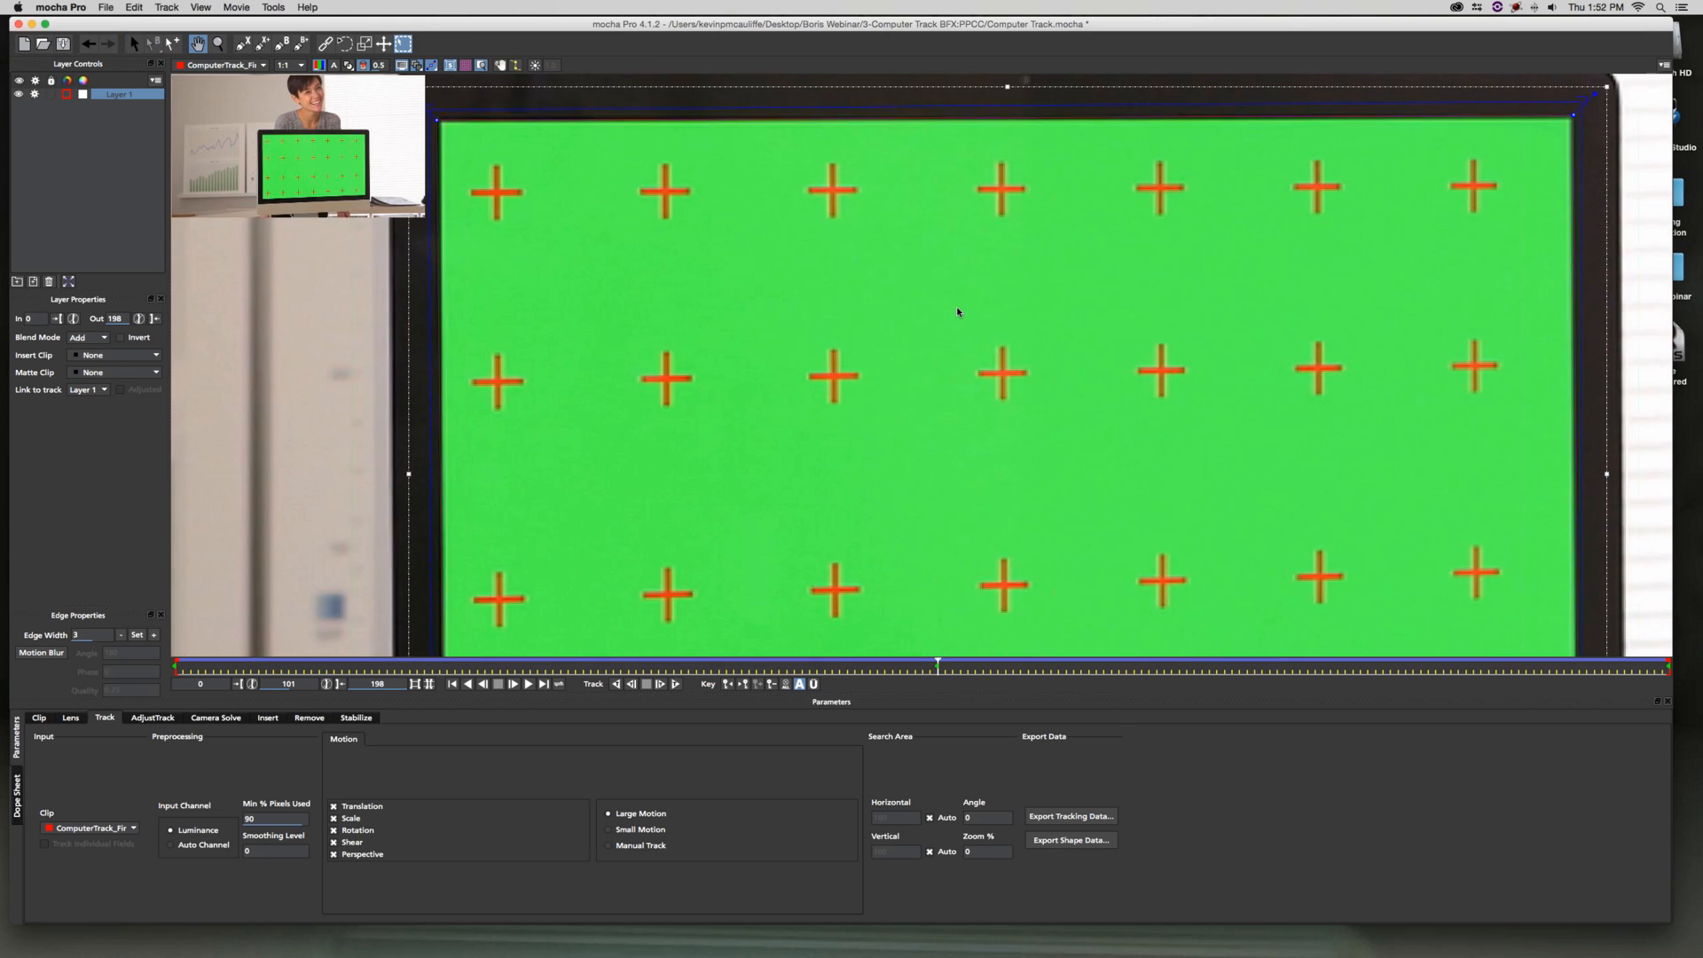
Review the tracking data export with the Boris FK BCC Corner Pin (*.txt) format and close its dialog without exporting
click(1062, 815)
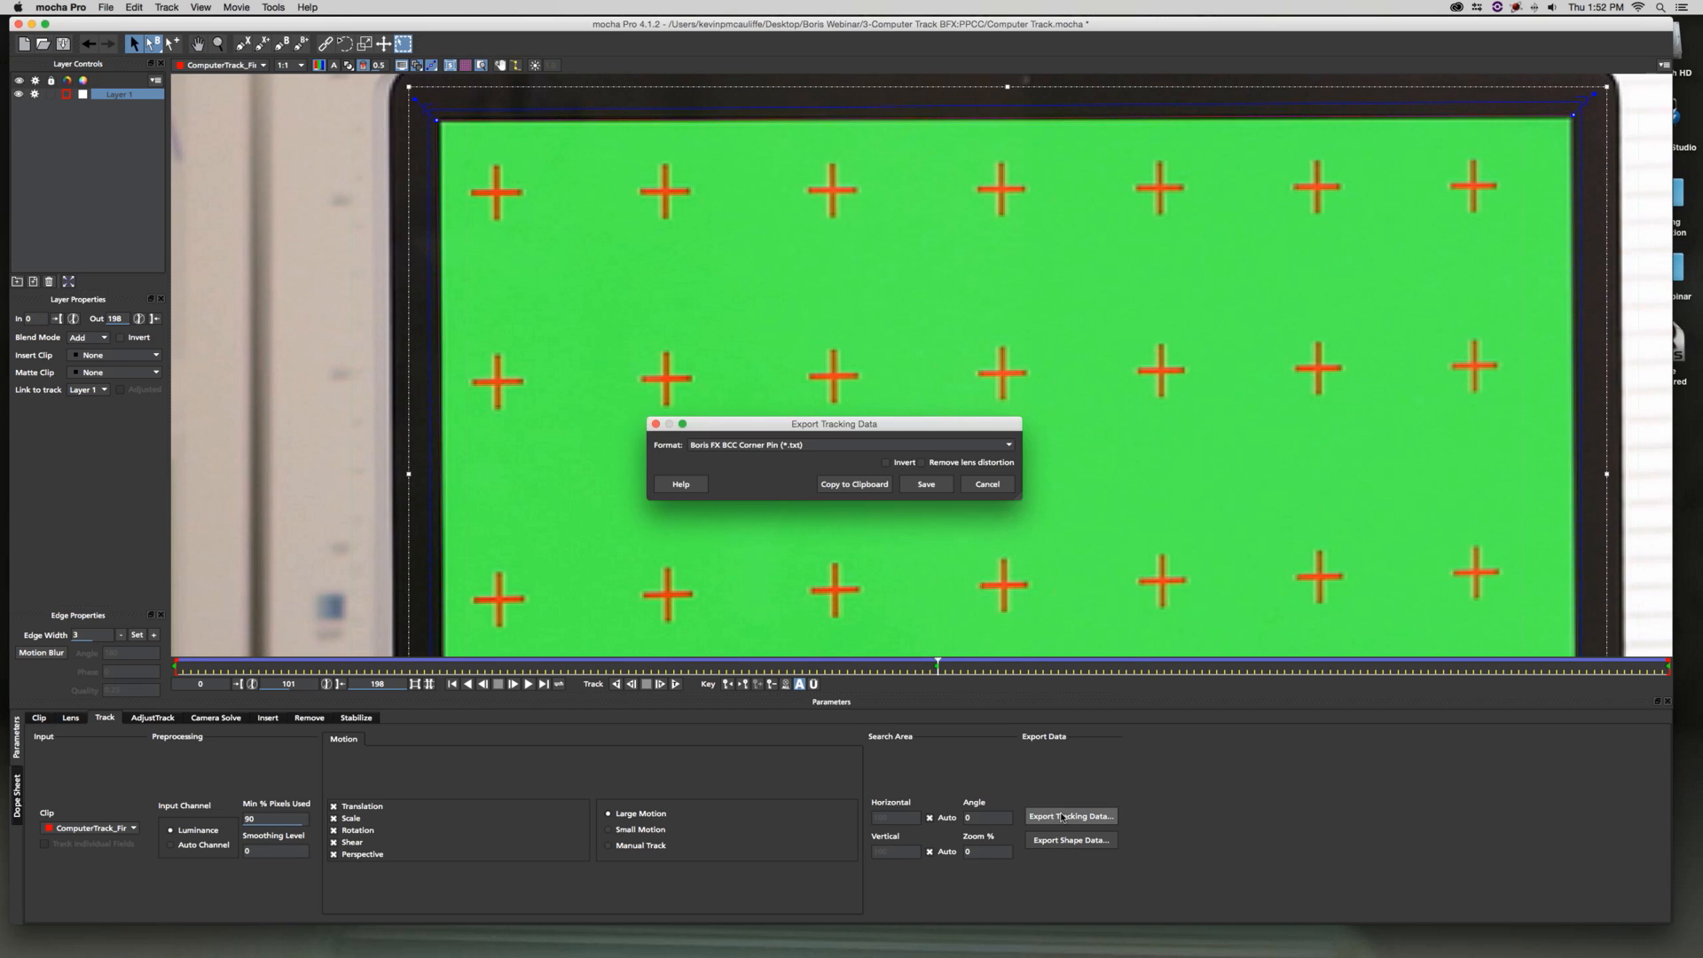
click(924, 484)
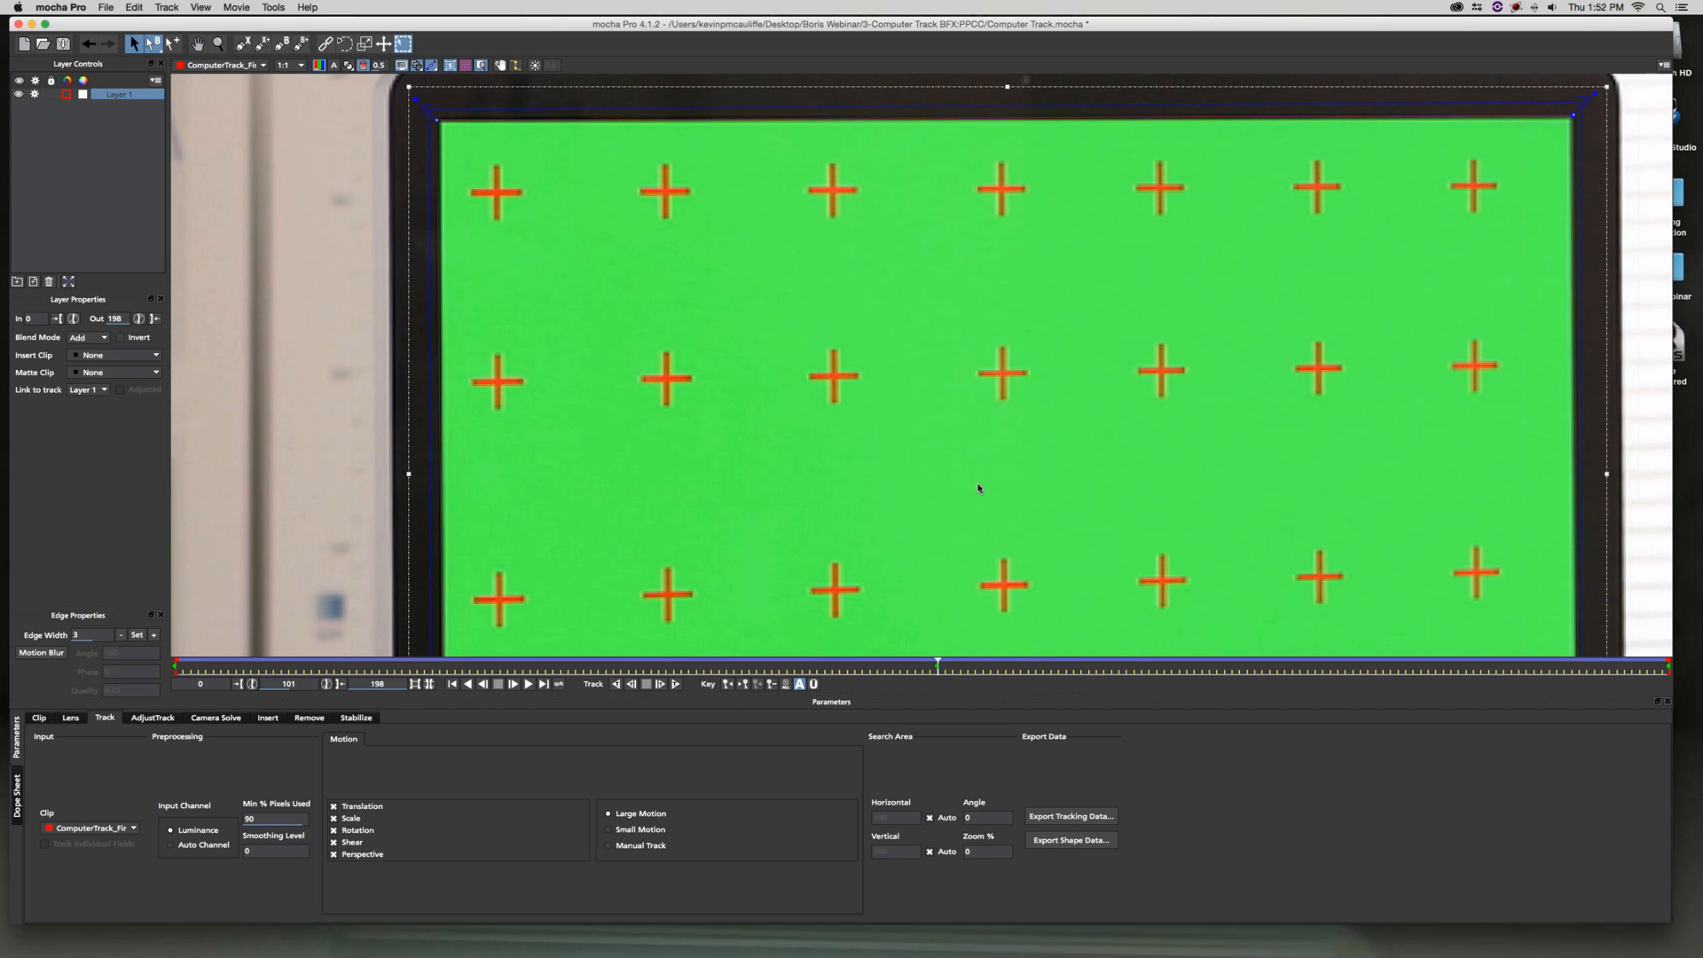
Hide mocha Pro and switch to Media Composer
key(super+h)
key(super+Tab)
key(super+Tab)
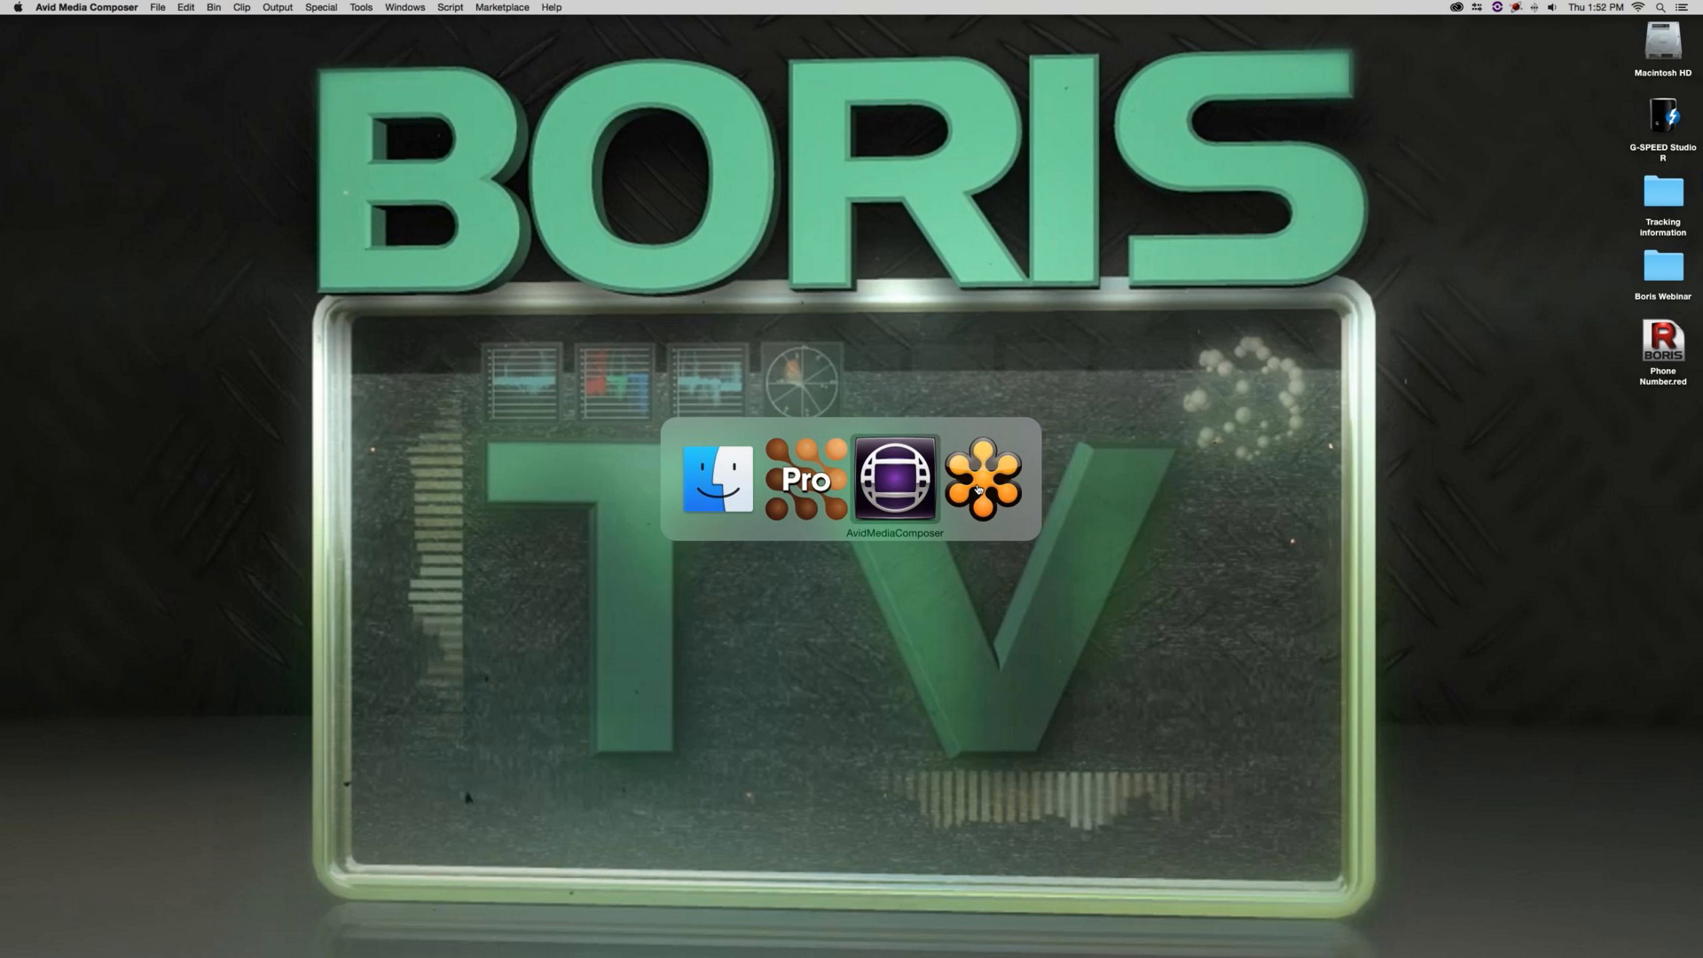
Splice ComputerTrack_1.mov into a new sequence in the Lesson 4 bin and play through the shot
key(v)
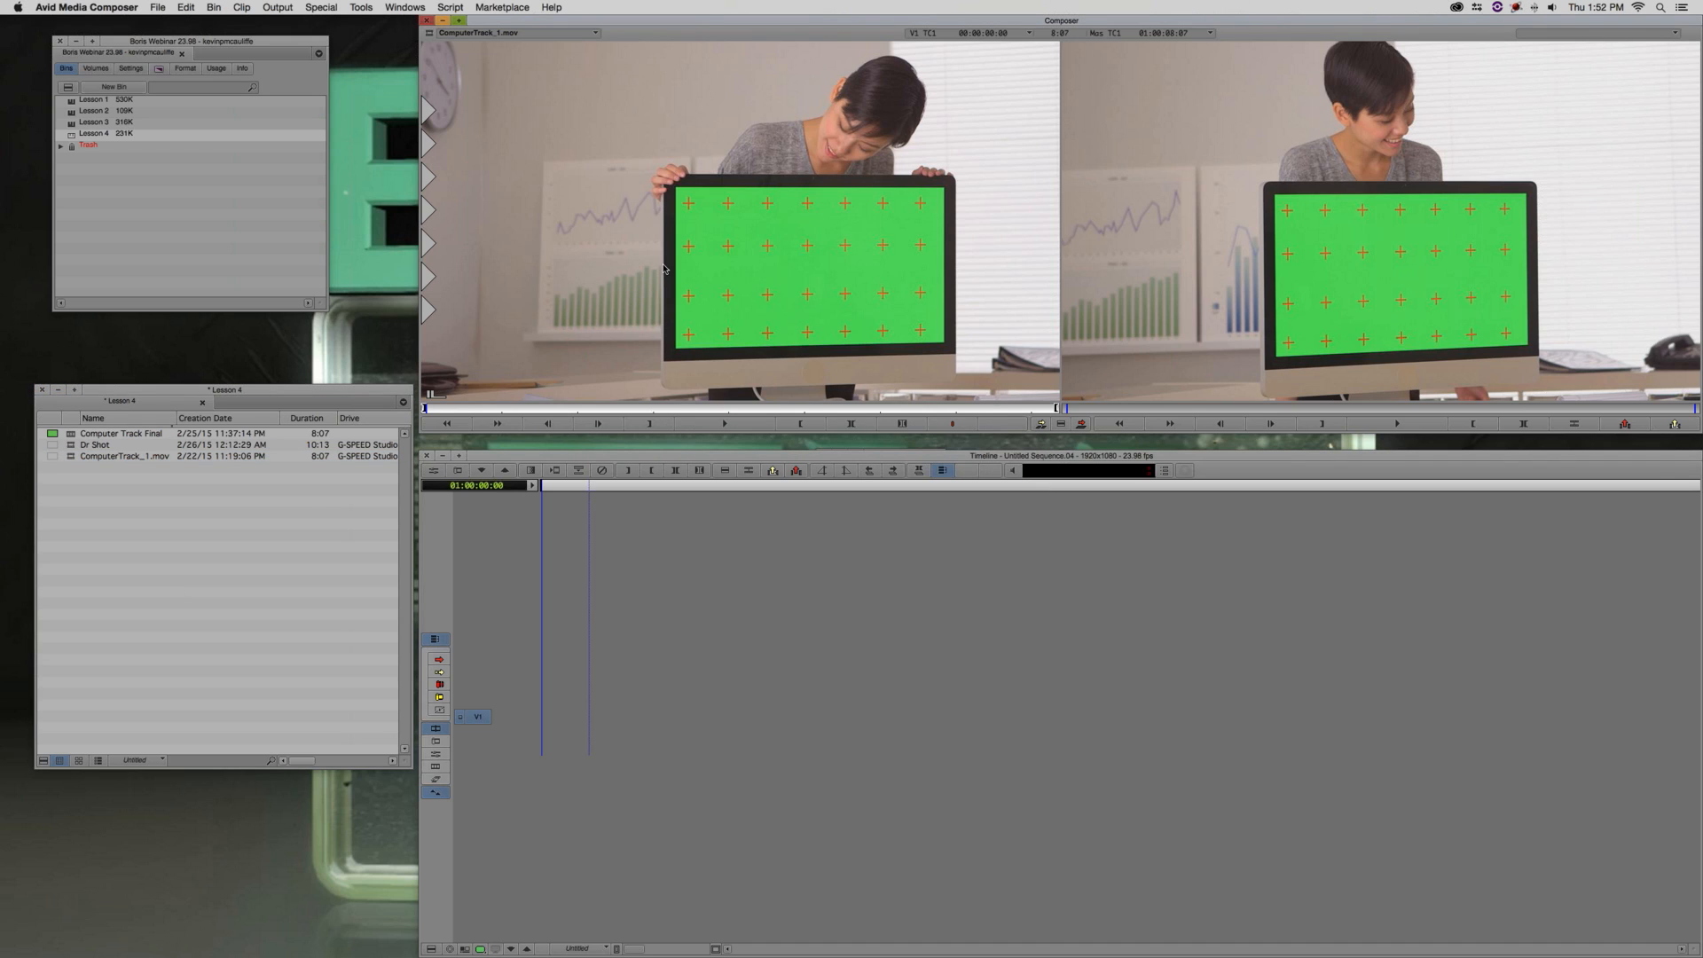
key(Home)
key(space)
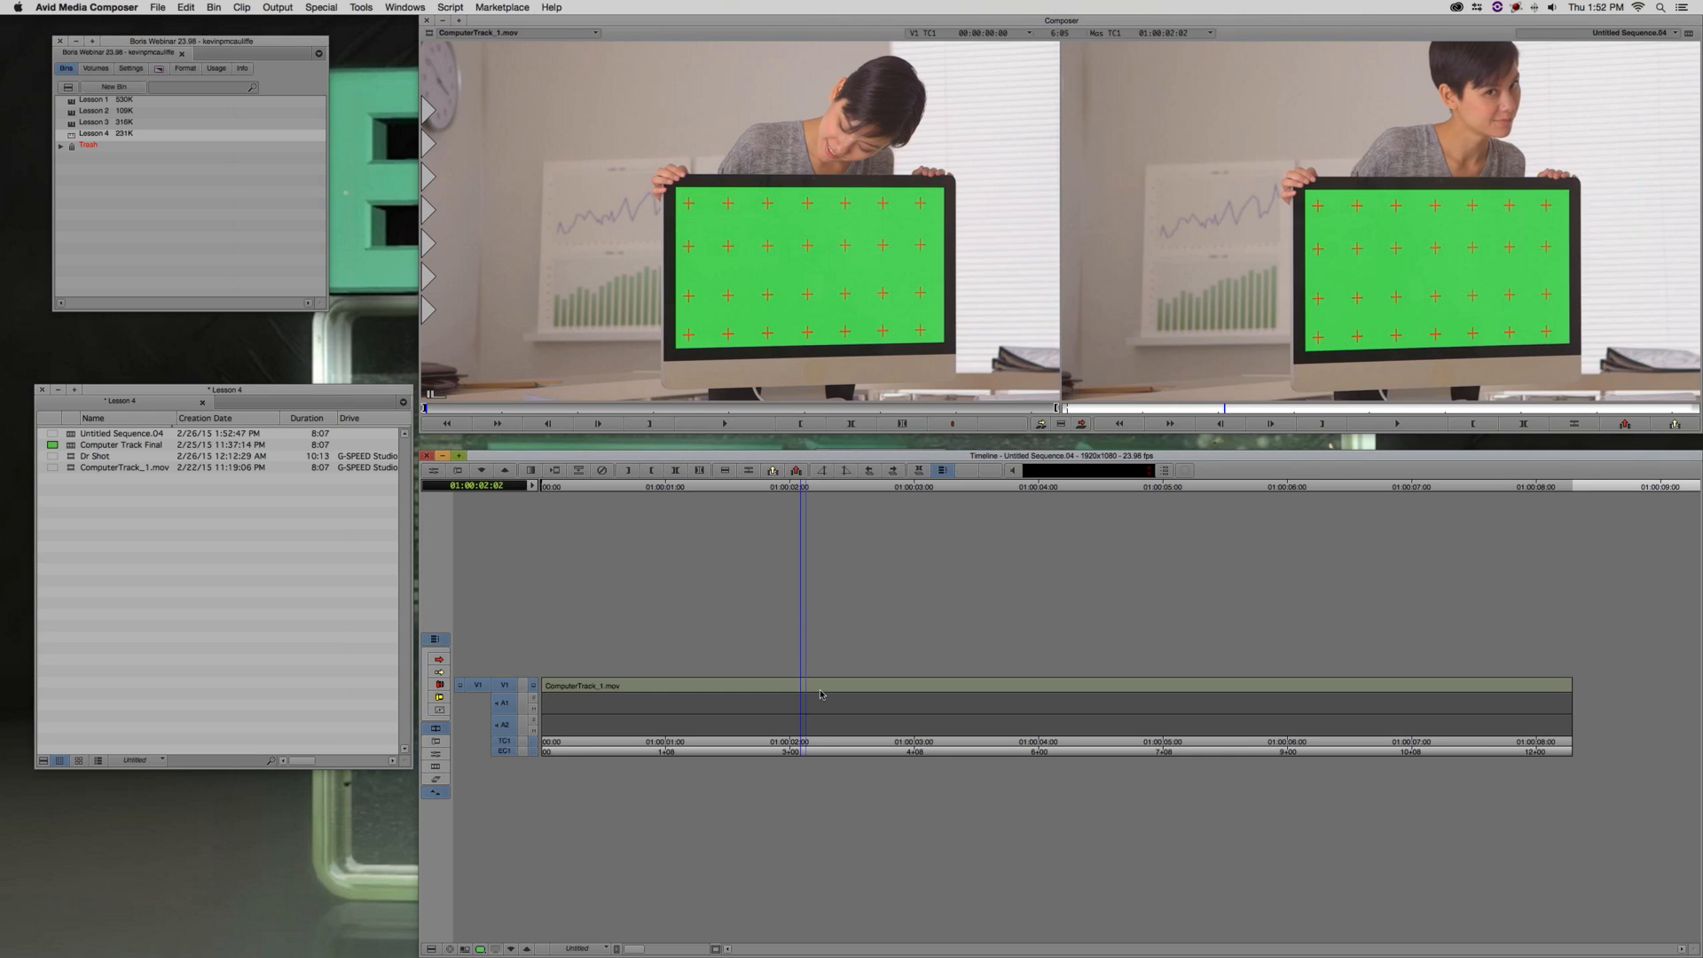
drag(939, 689, 783, 691)
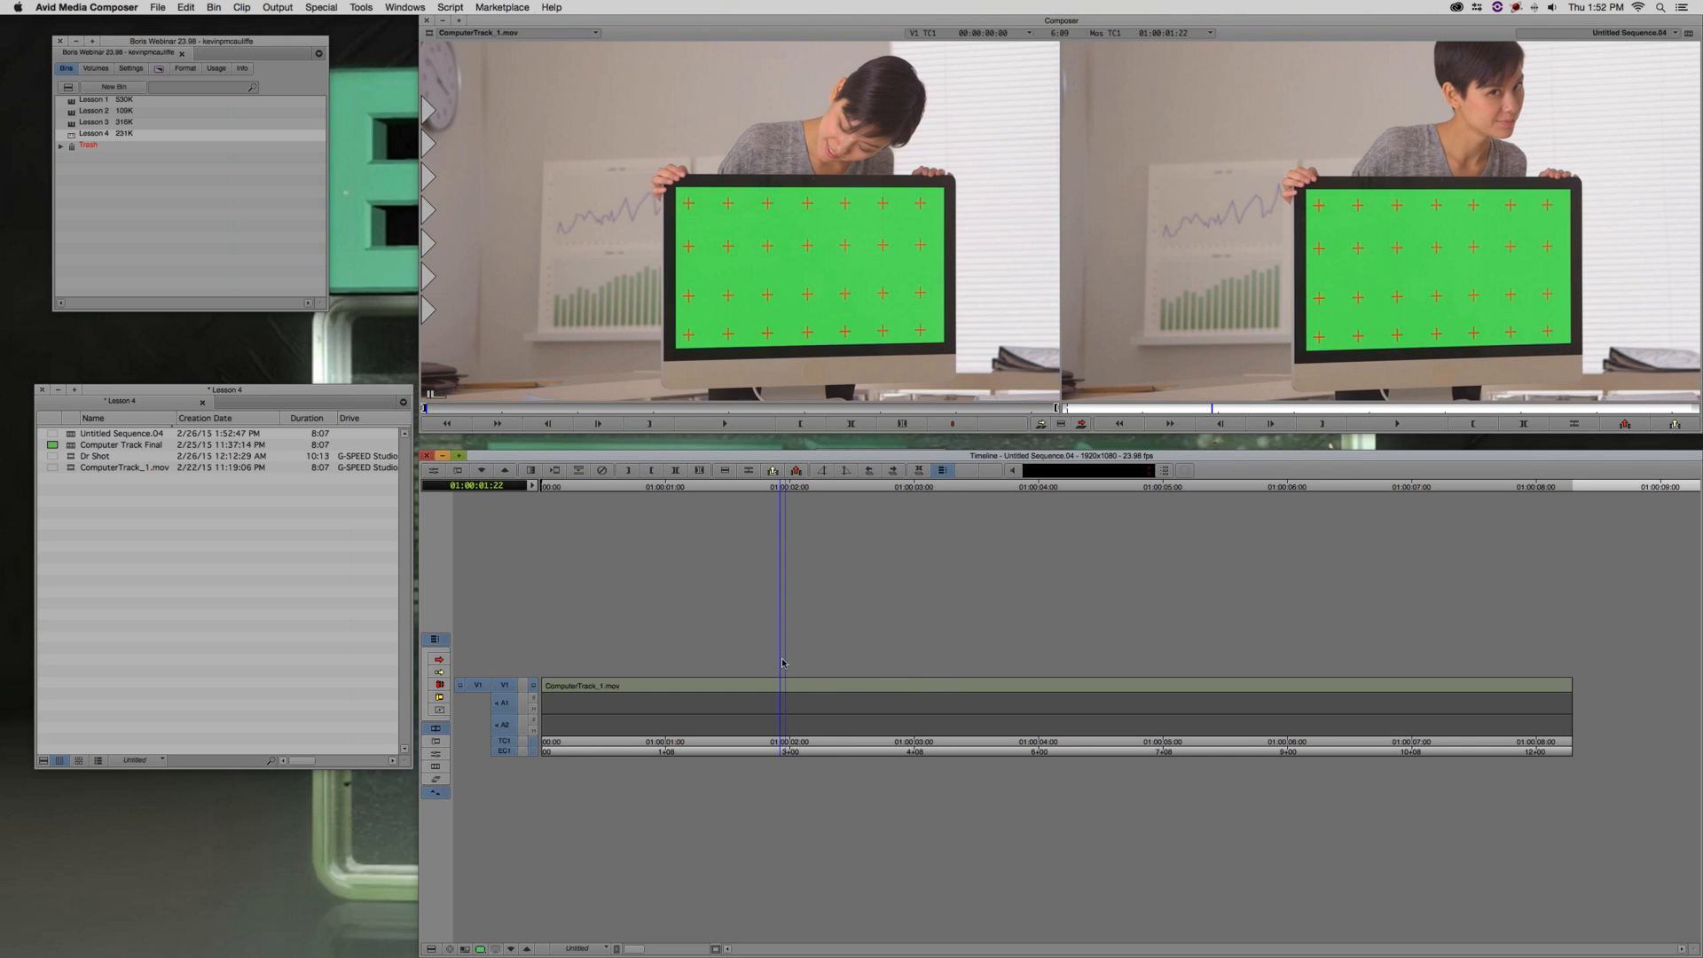
Add a second video track, deselect the audio tracks and patch the source video to V2
key(super+y)
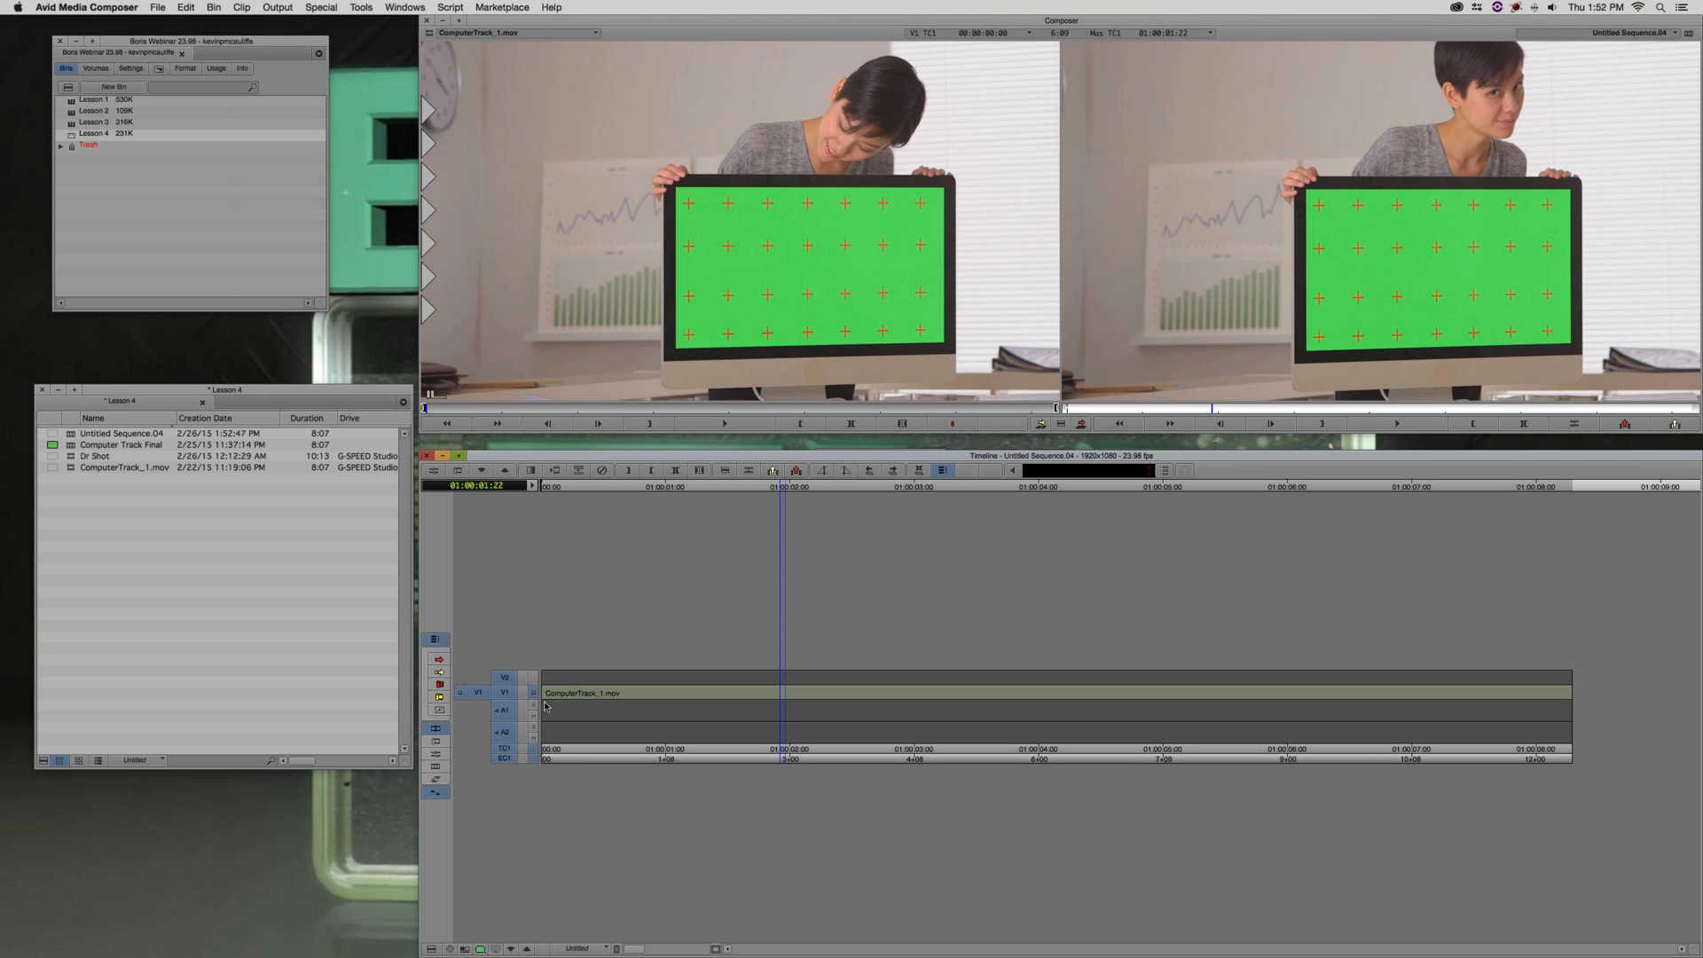
click(504, 732)
click(503, 711)
drag(478, 693, 504, 678)
click(579, 681)
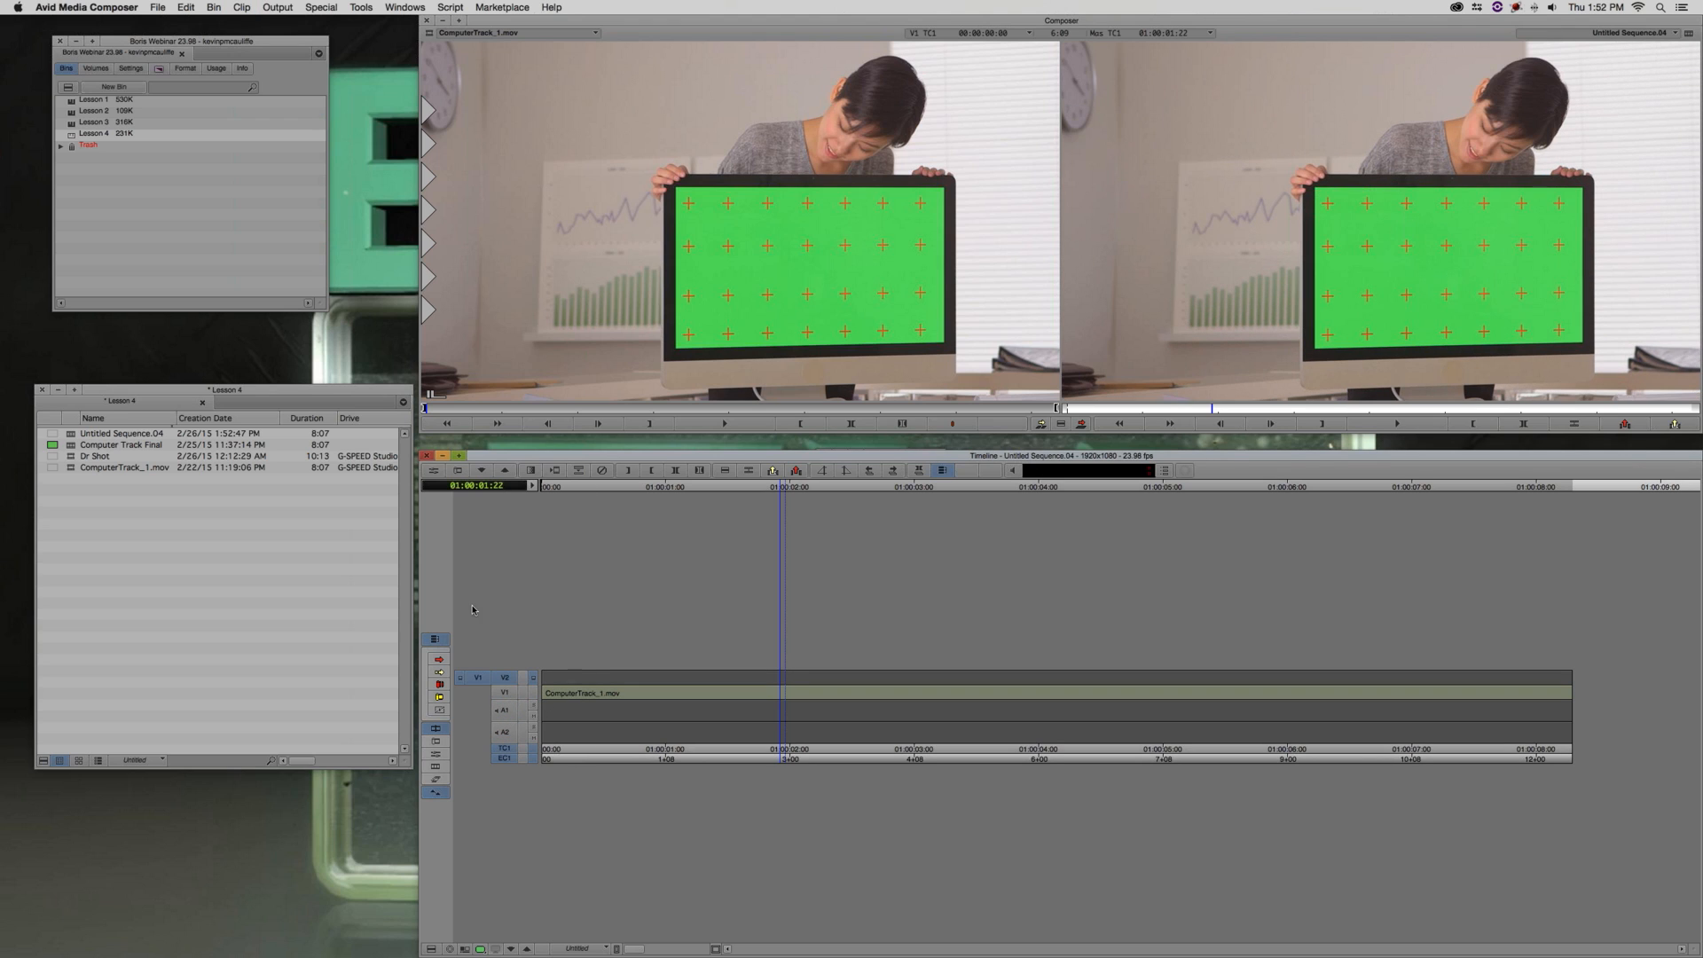
Load Dr Shot as the source and overwrite it onto V2 above the full length of ComputerTrack_1.mov
drag(71, 457, 652, 321)
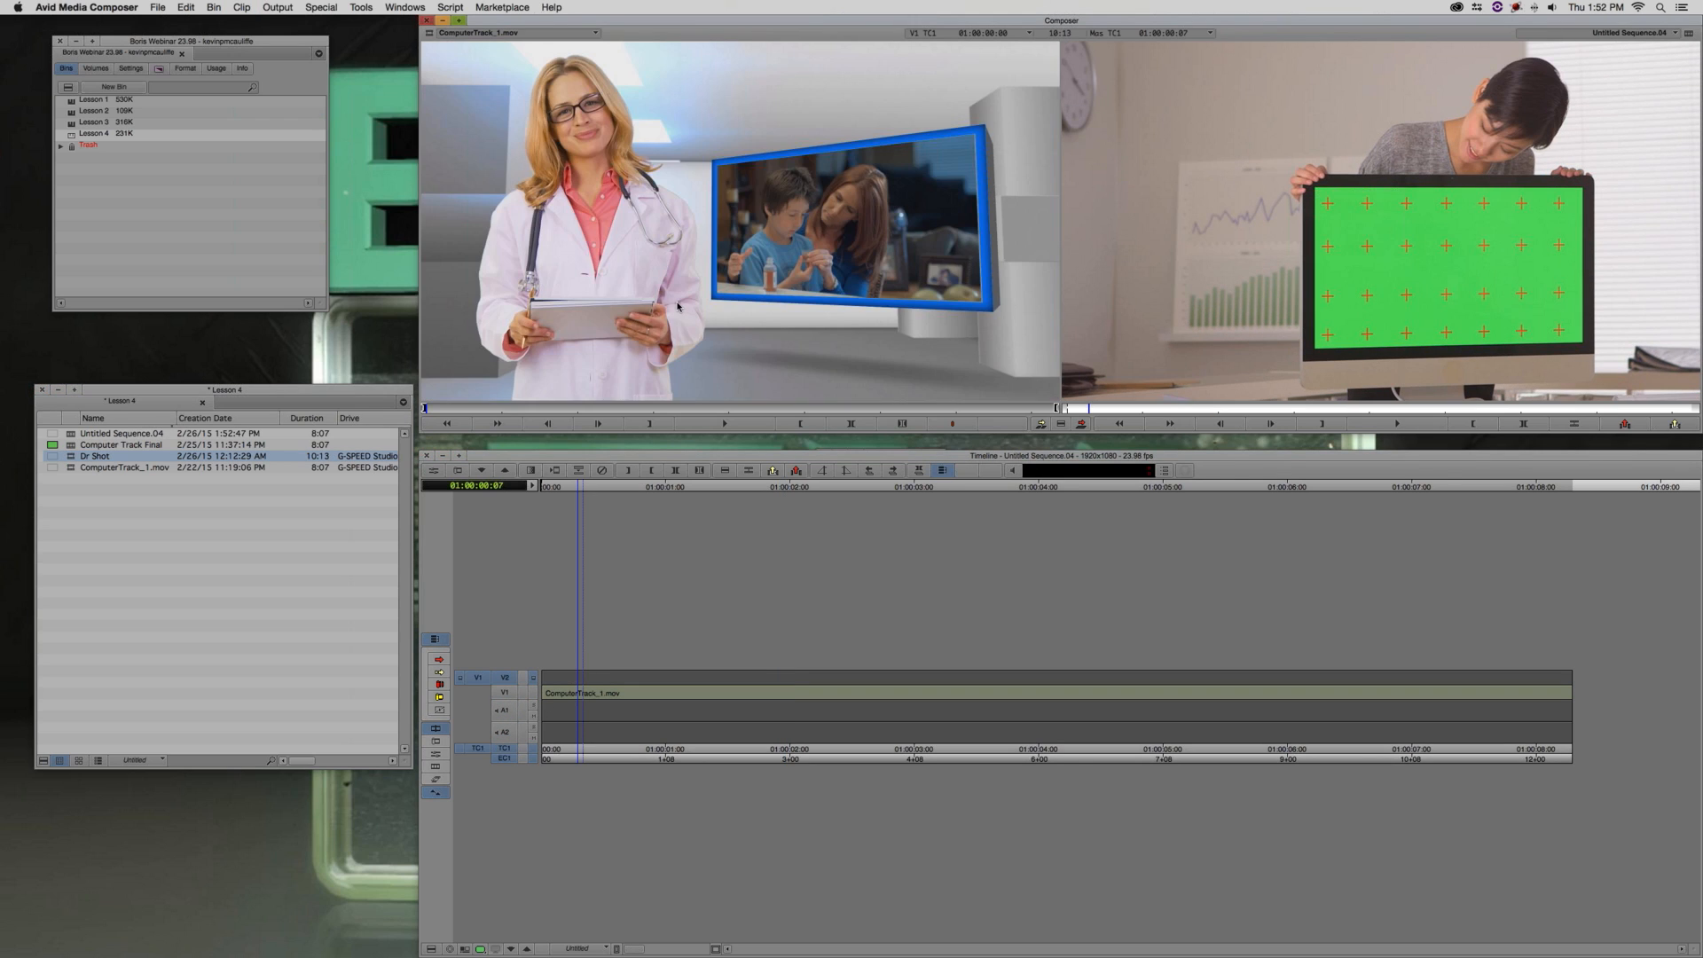
key(b)
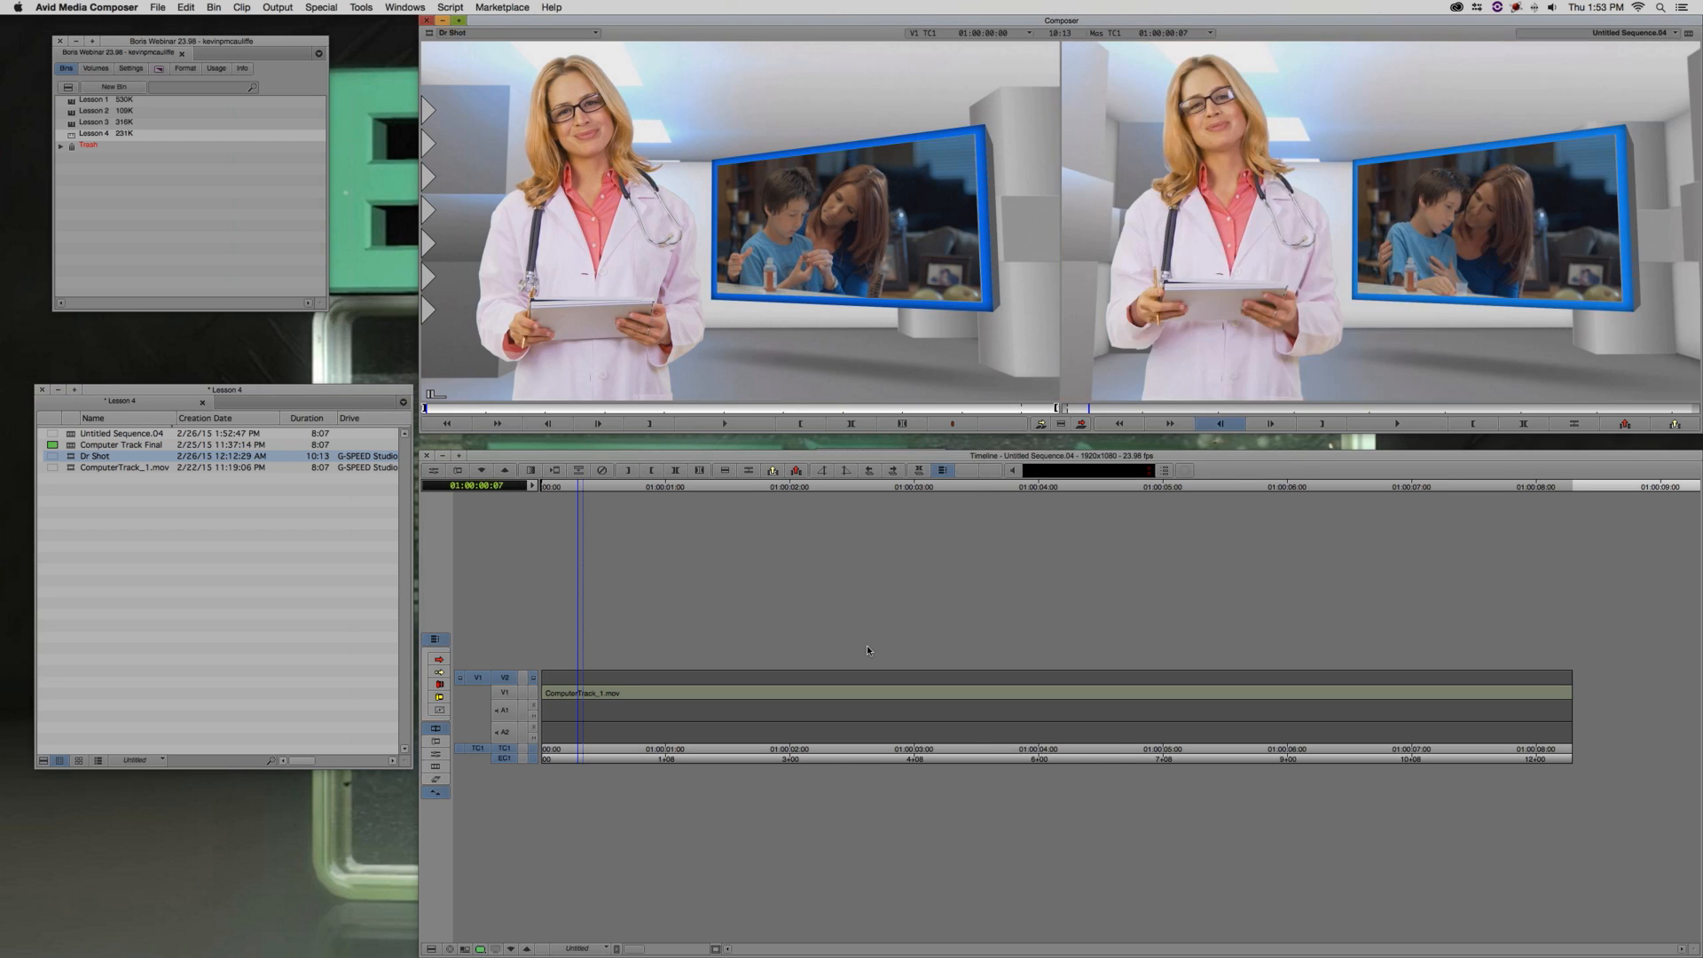
drag(679, 726, 942, 678)
drag(1197, 676, 734, 683)
click(1687, 69)
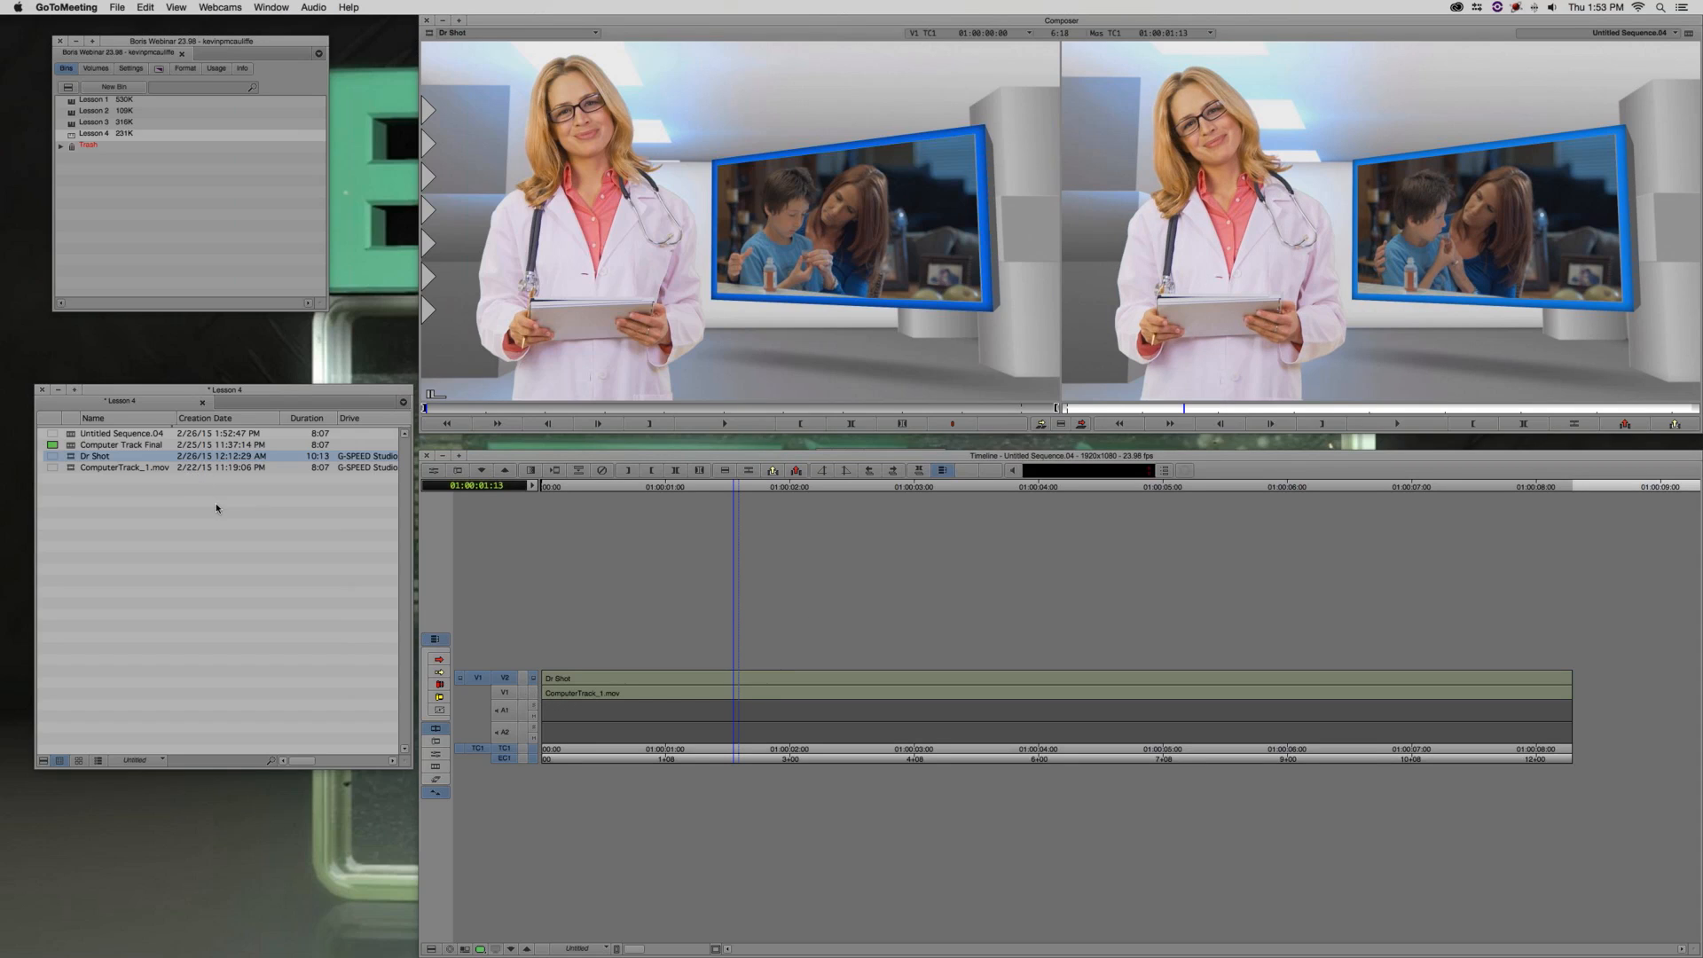
Apply the BCC Corner Pin effect to Dr Shot on V2 and open it in the Effect Editor
click(246, 549)
key(super+8)
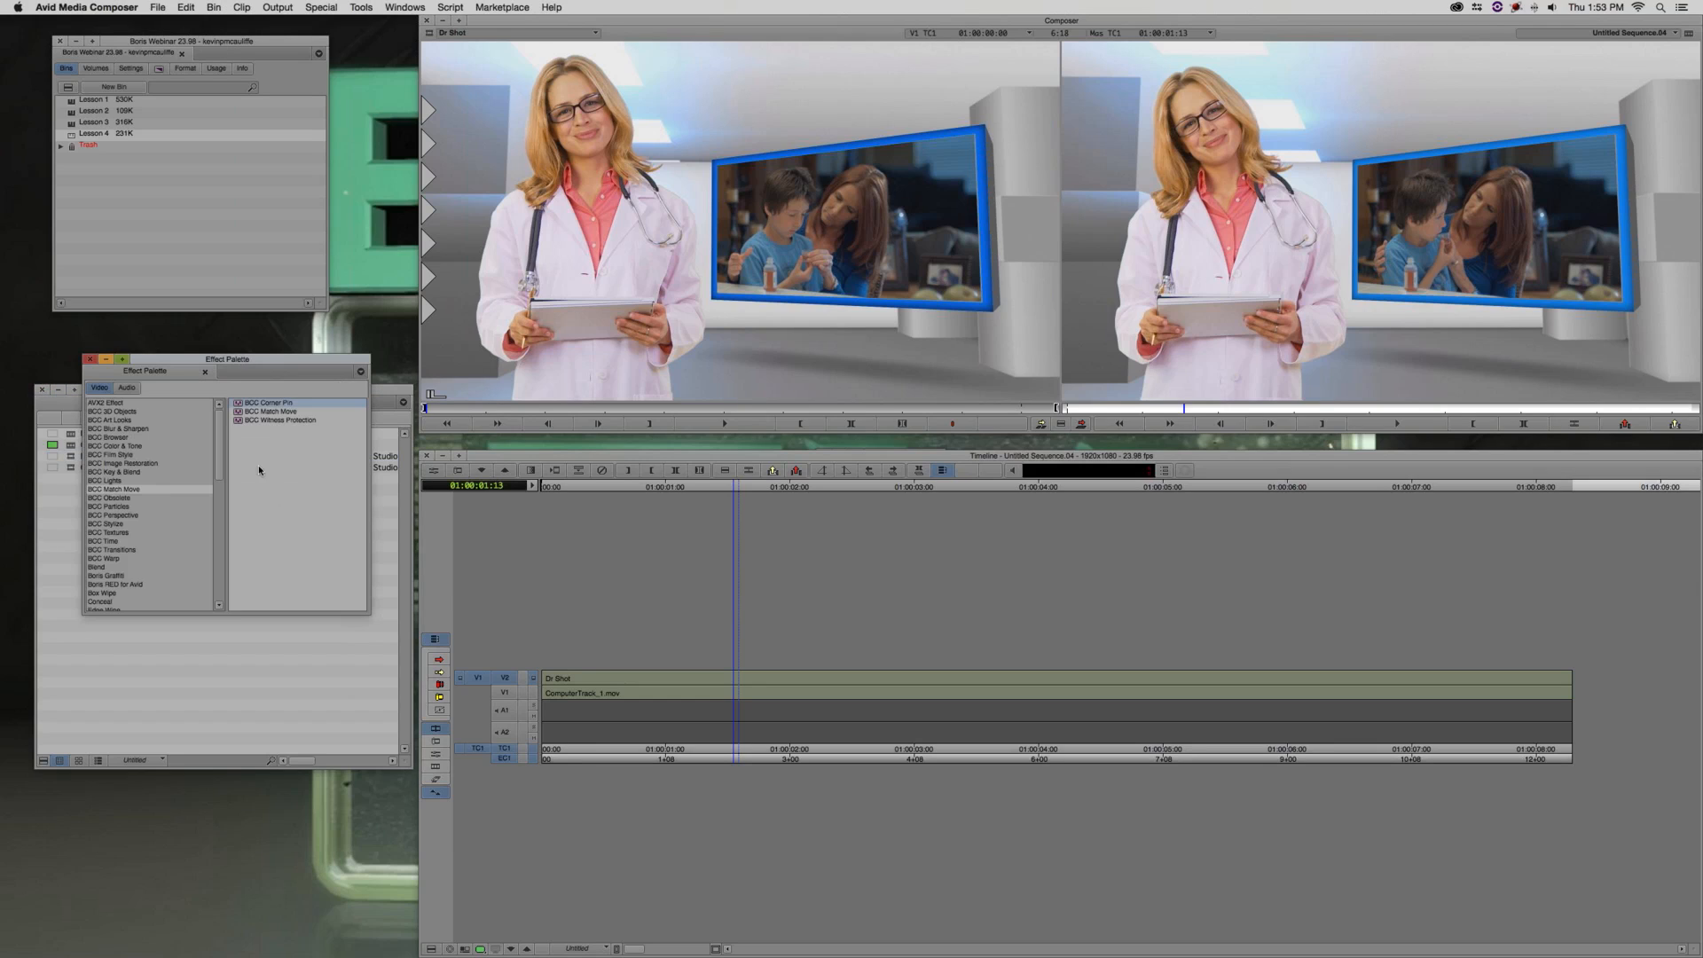
drag(410, 417, 752, 686)
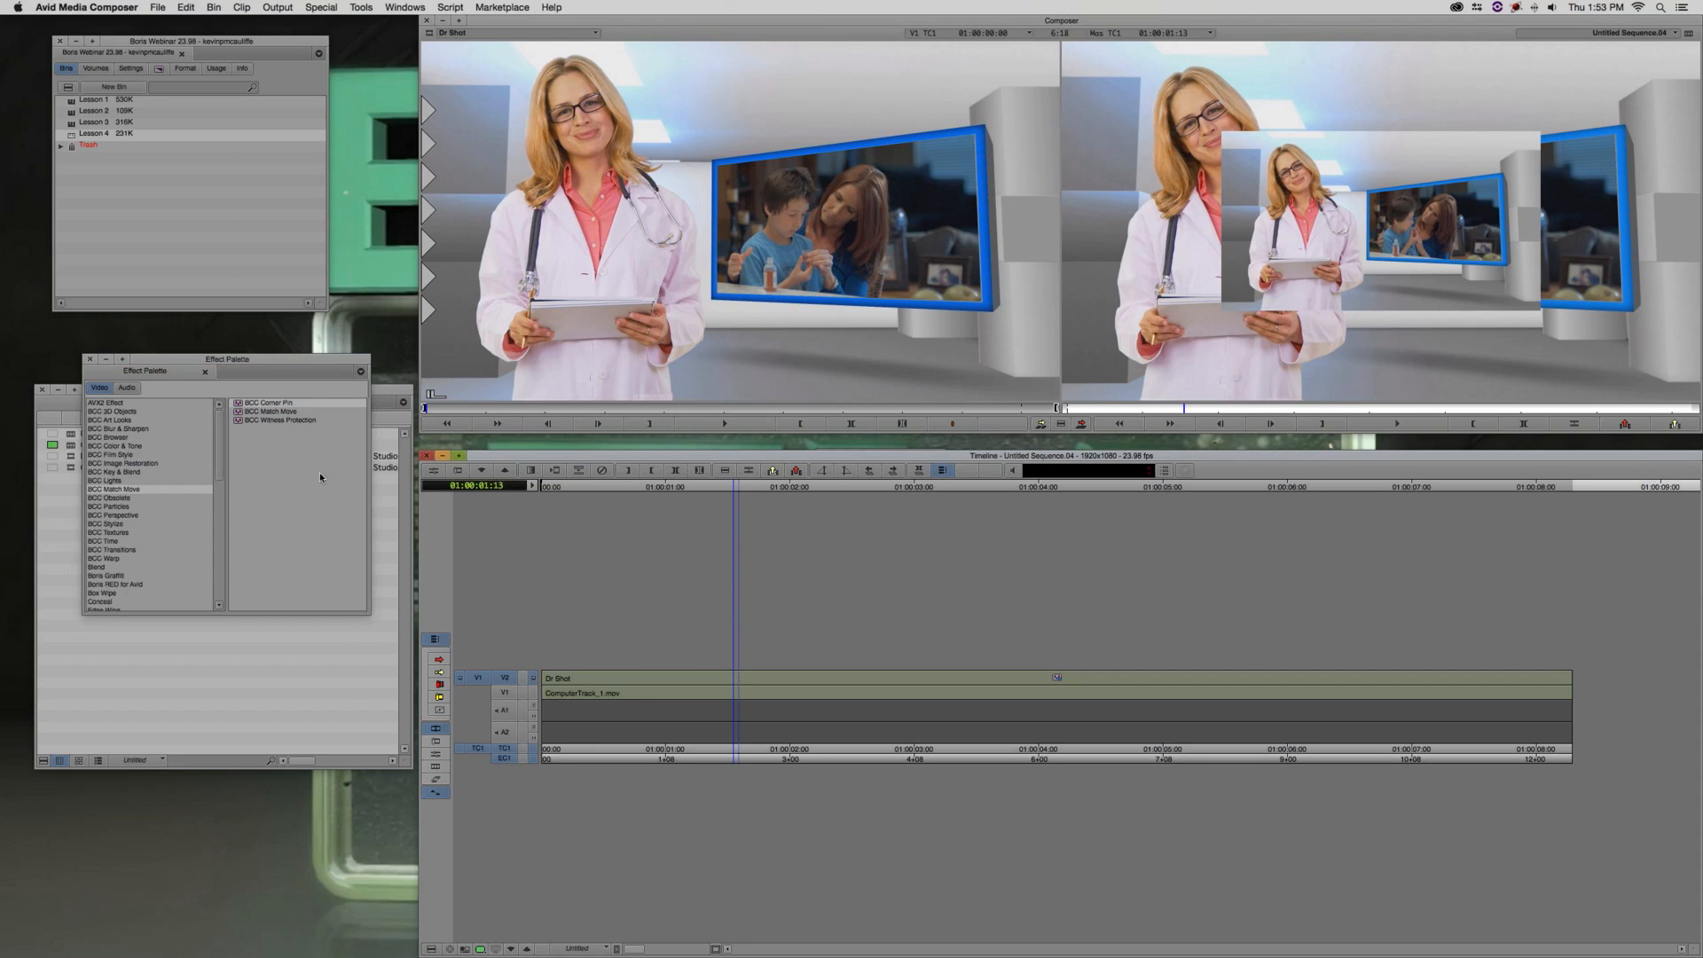
key(F6)
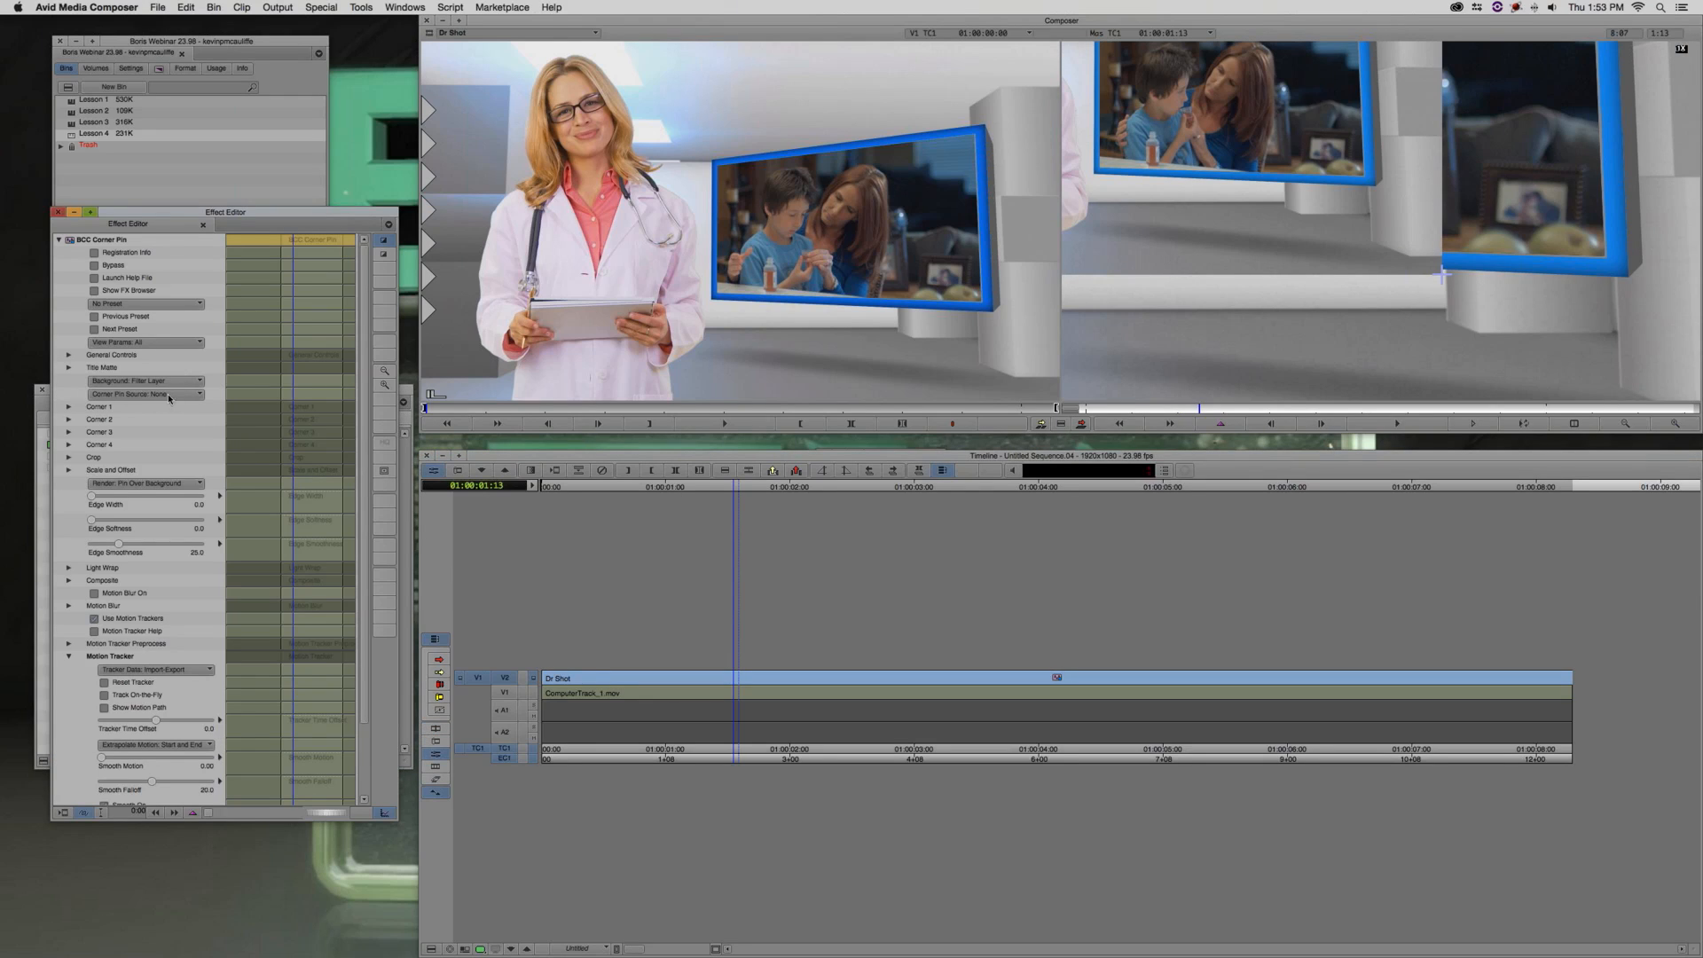
Set the BCC Corner Pin render mode to Corner Pin Only
click(137, 487)
click(145, 504)
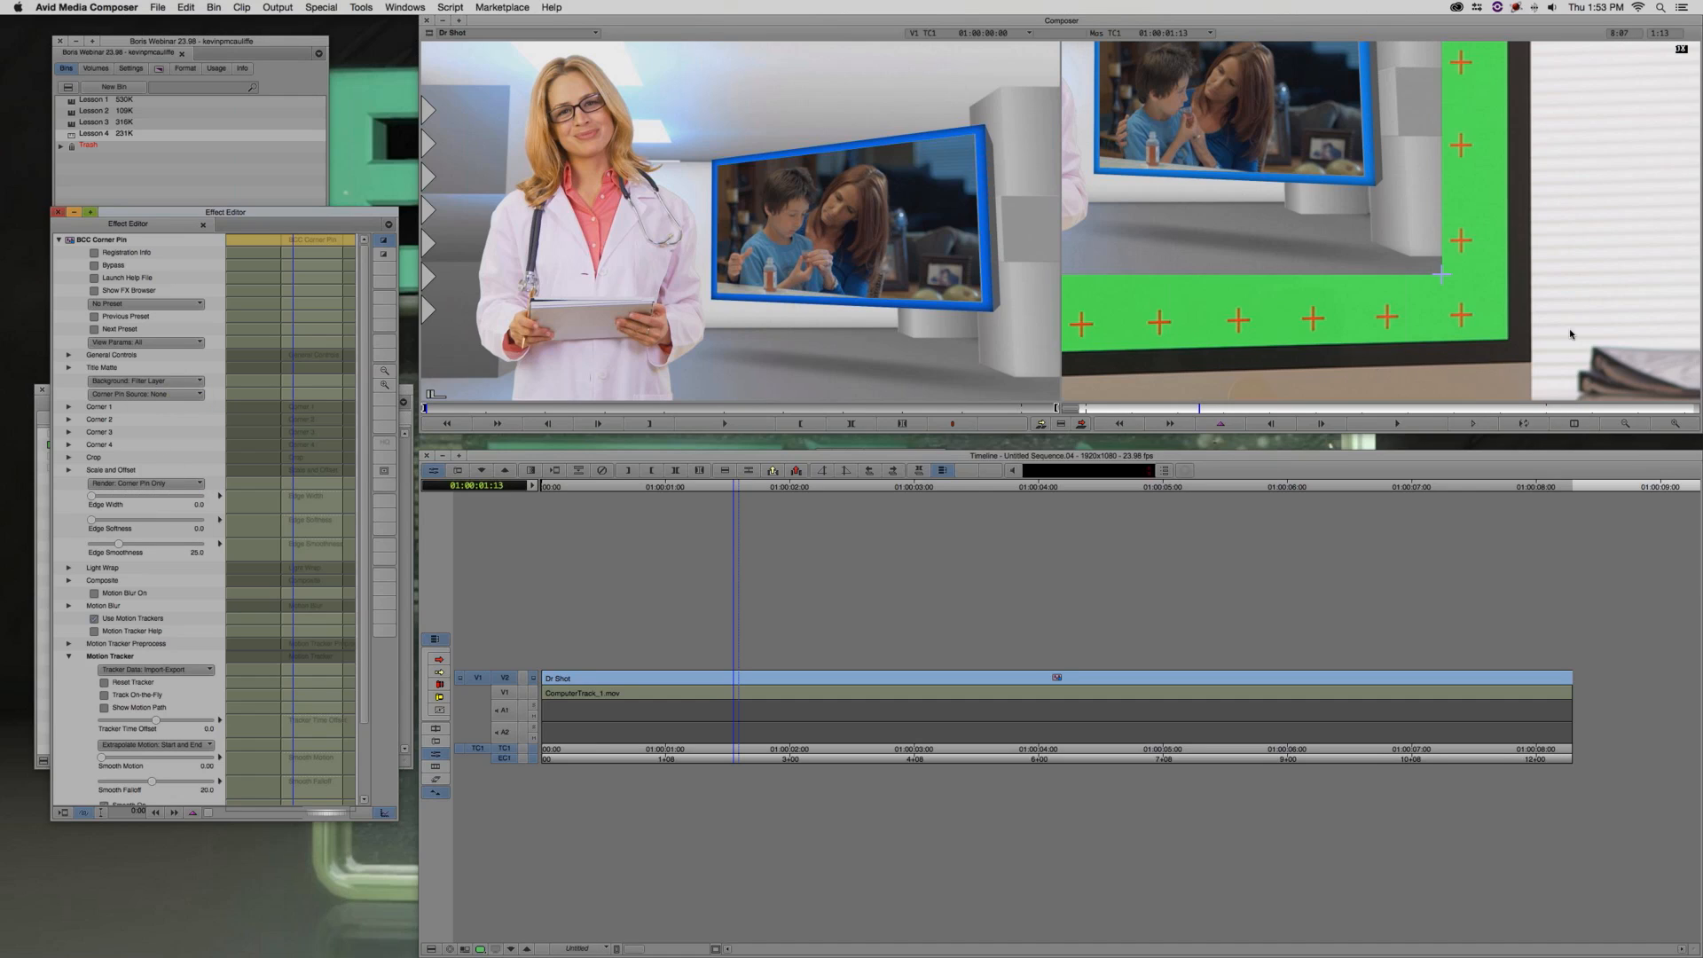
click(1625, 423)
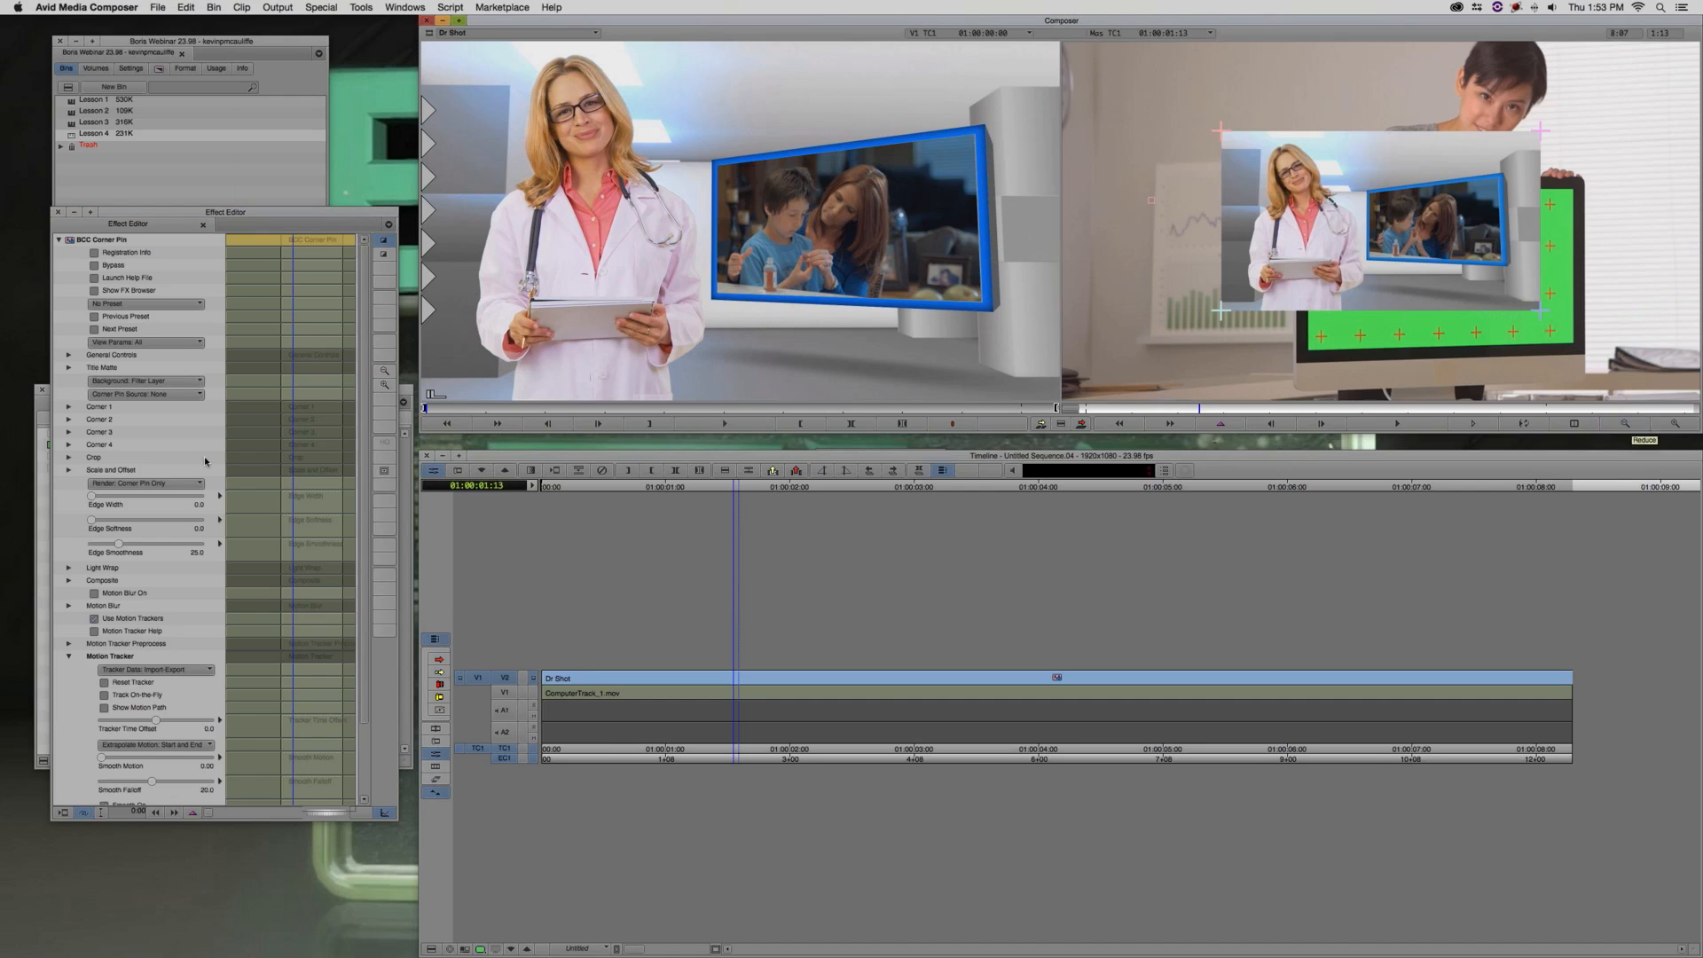
Import the computer shot's tracking data from the Desktop's Tracking information folder into the effect's Motion Tracker
click(69, 540)
scroll(74, 569, down, 5)
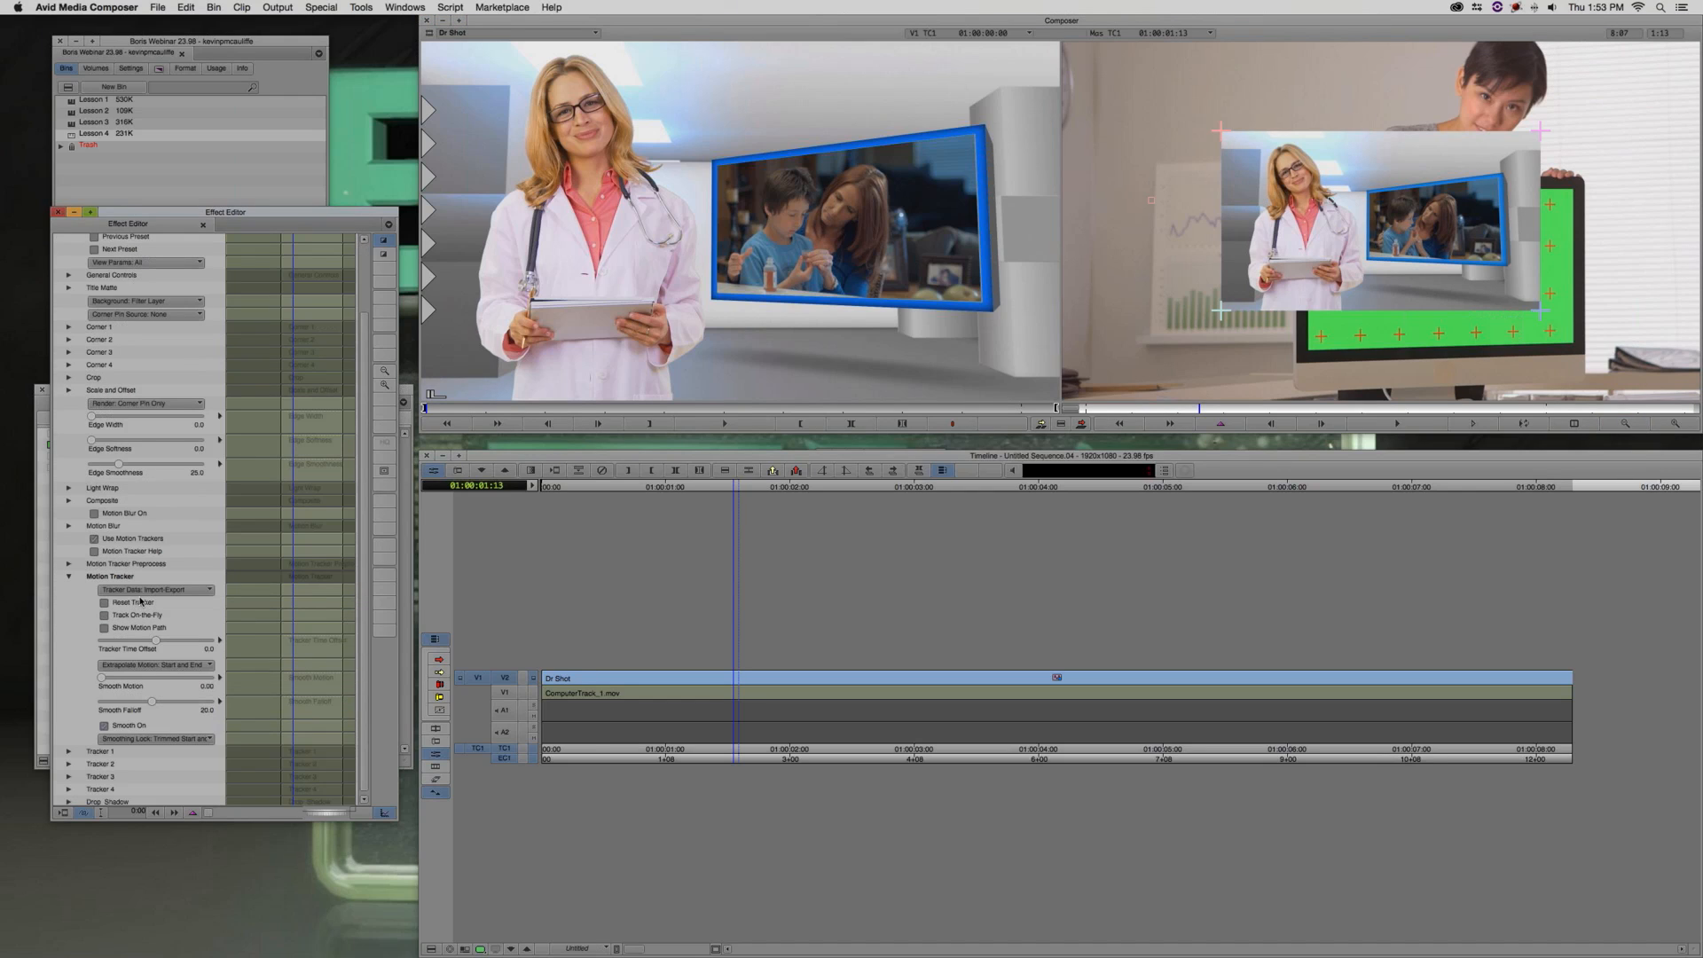
click(143, 593)
click(142, 620)
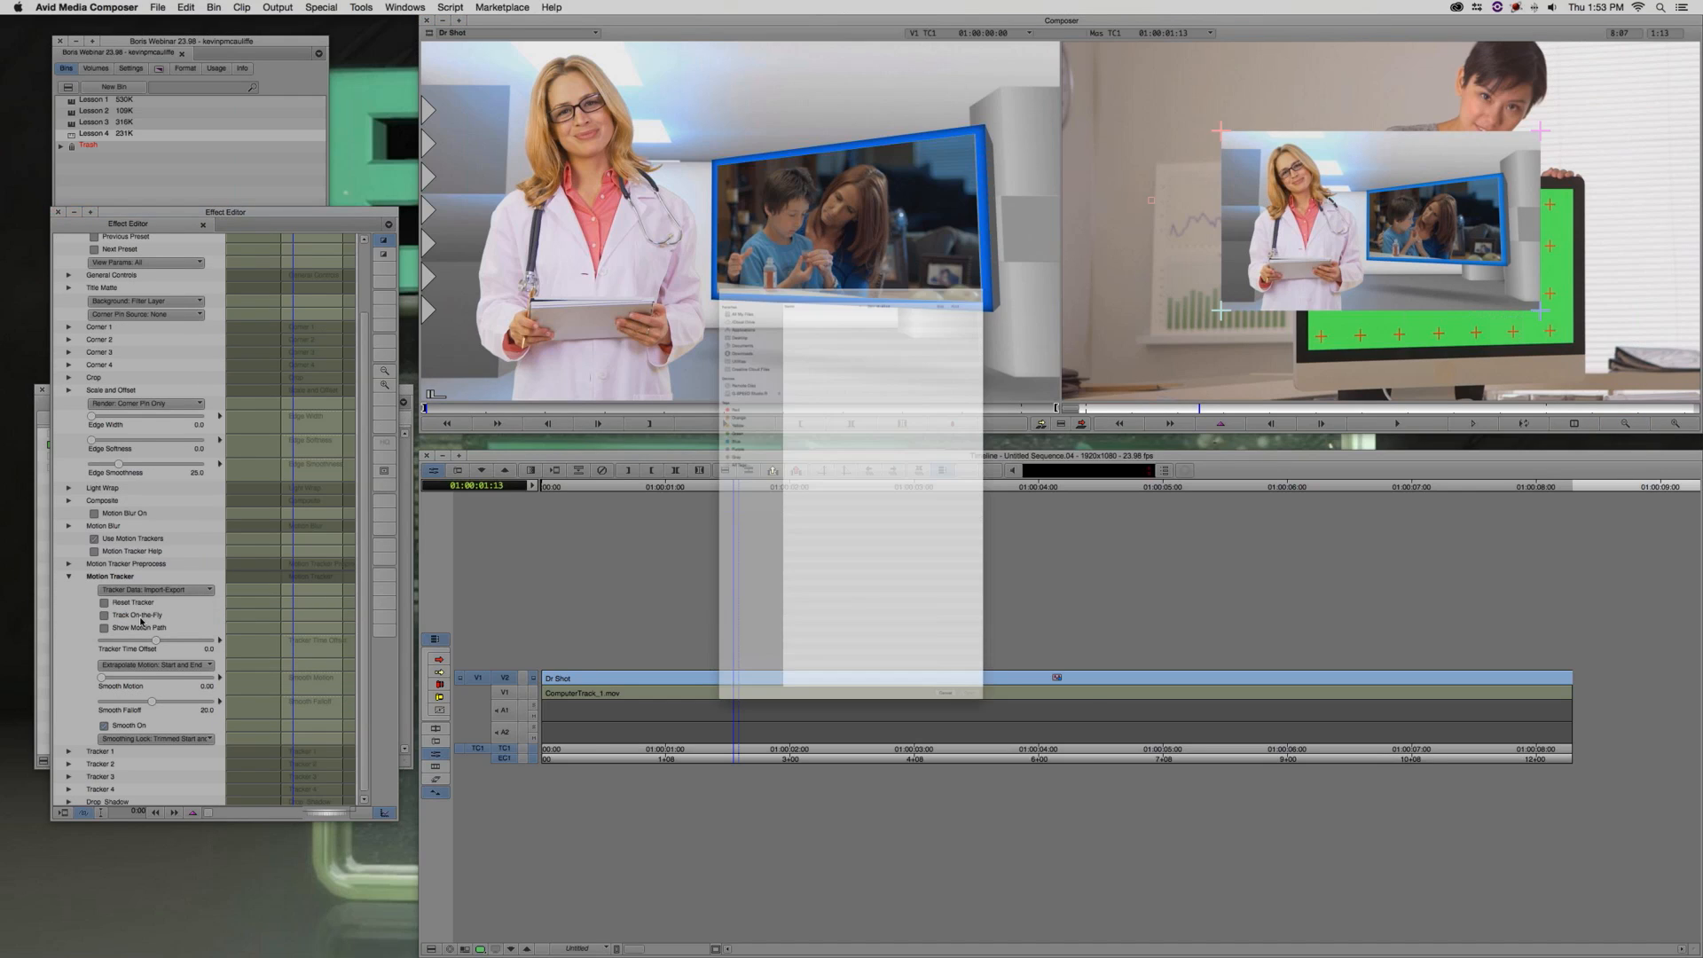
click(607, 163)
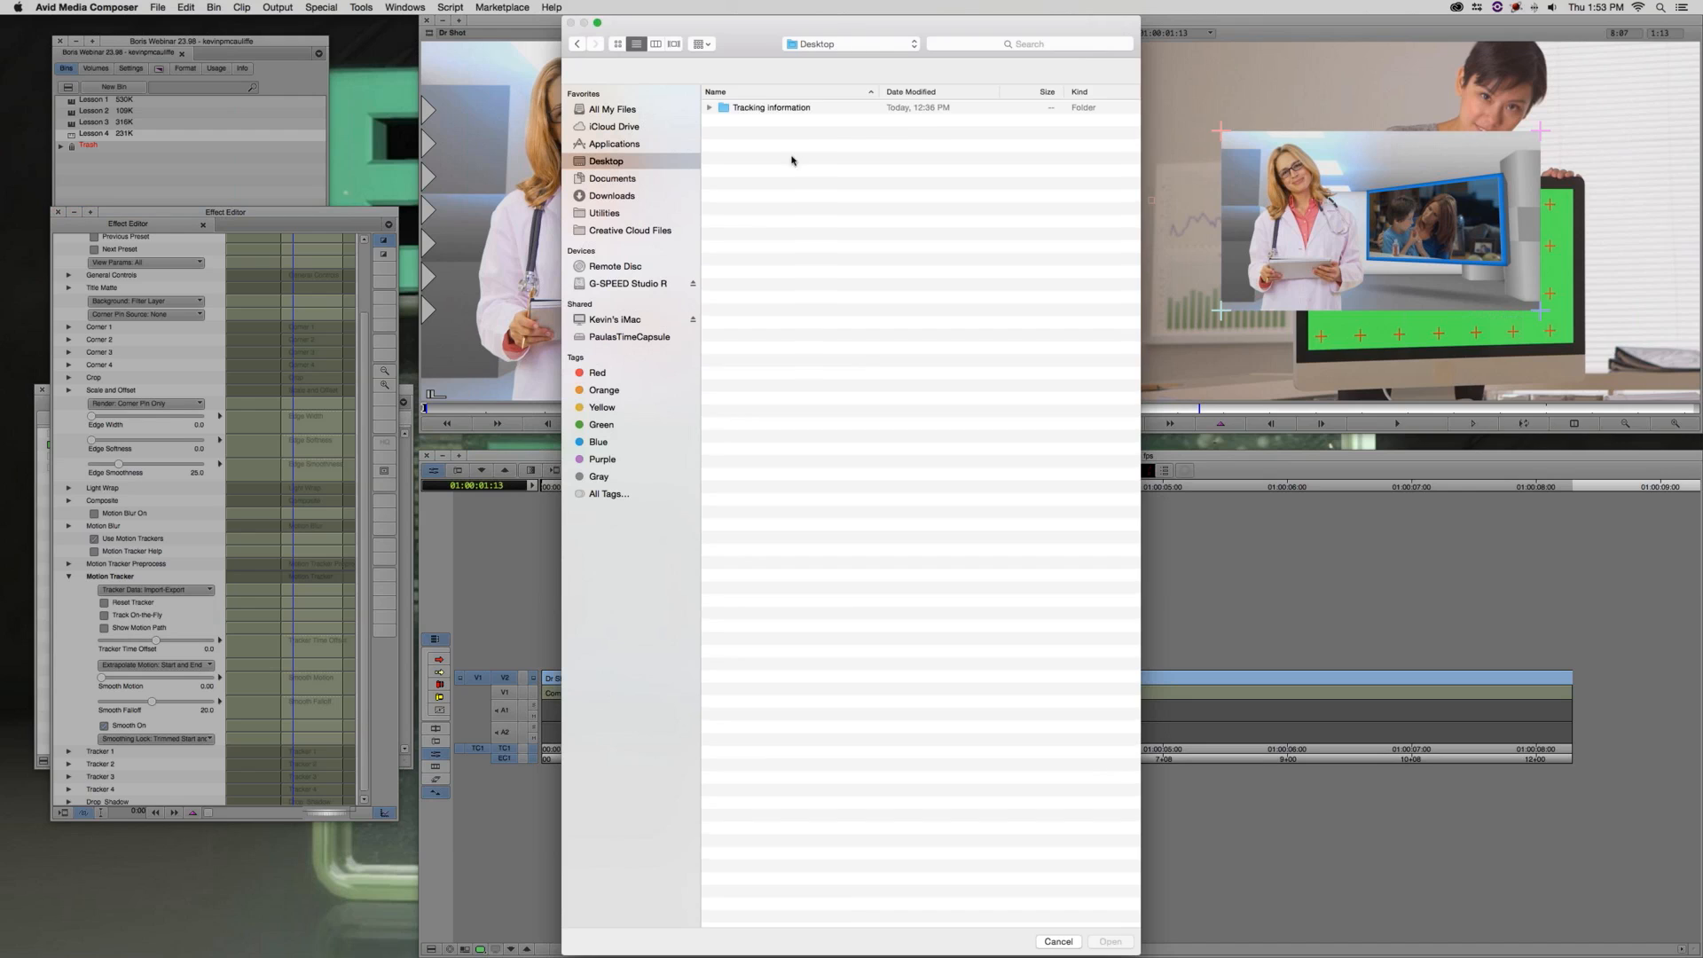
double_click(772, 133)
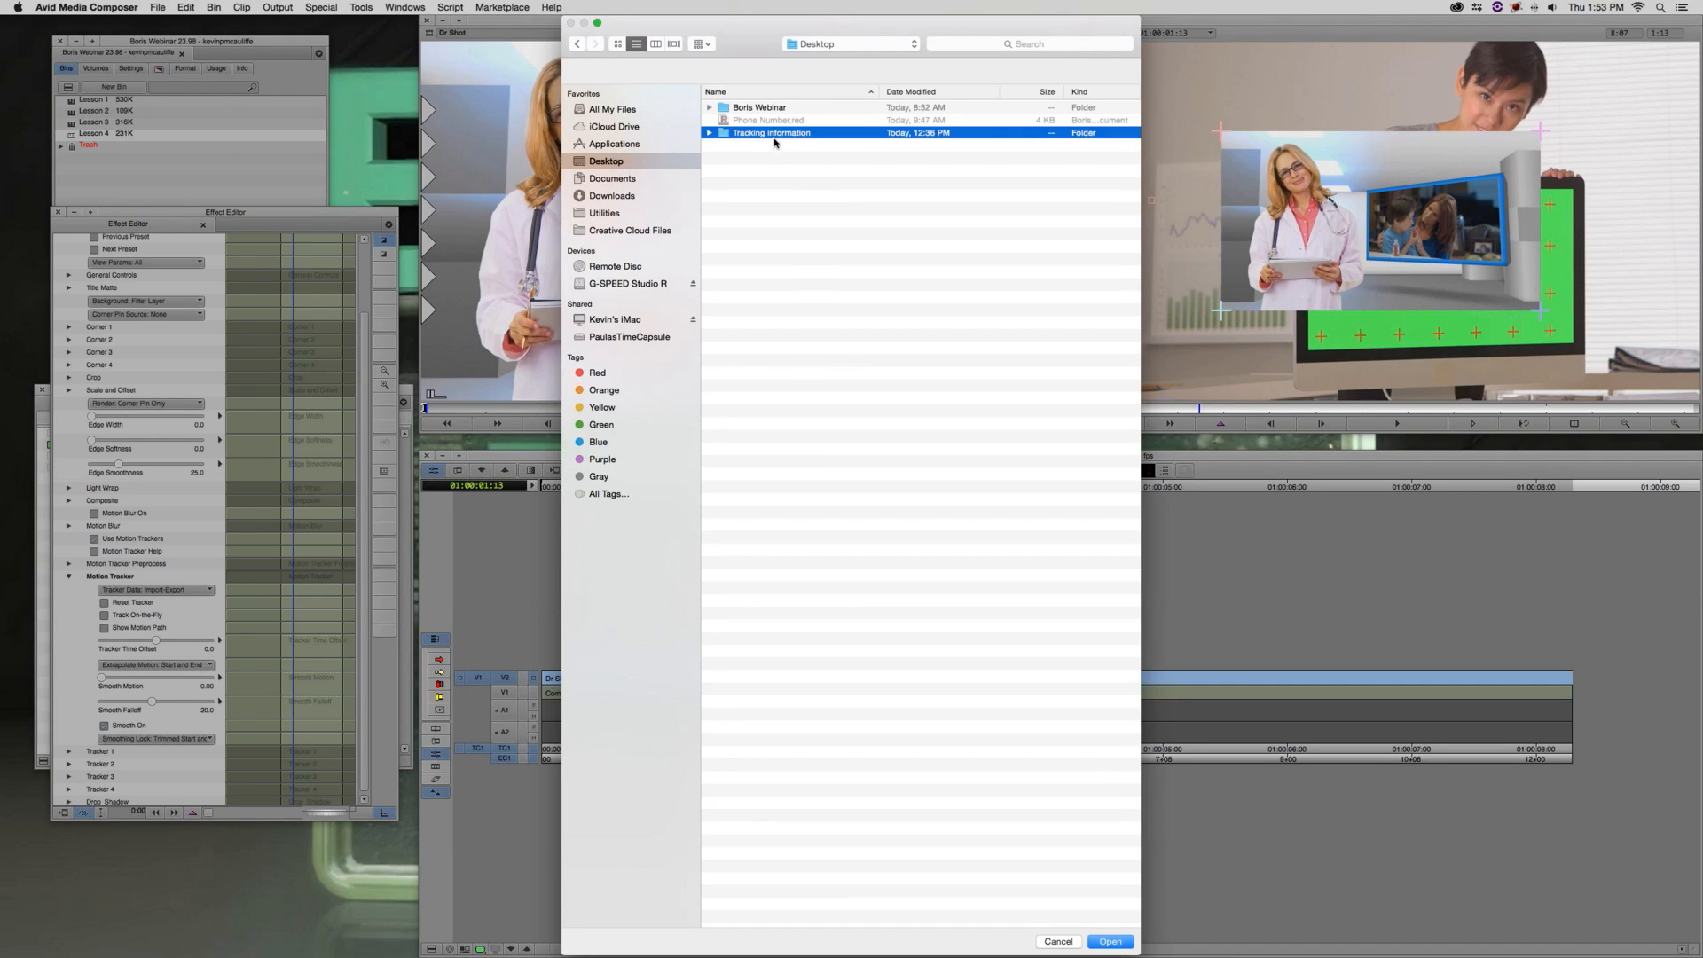
double_click(779, 107)
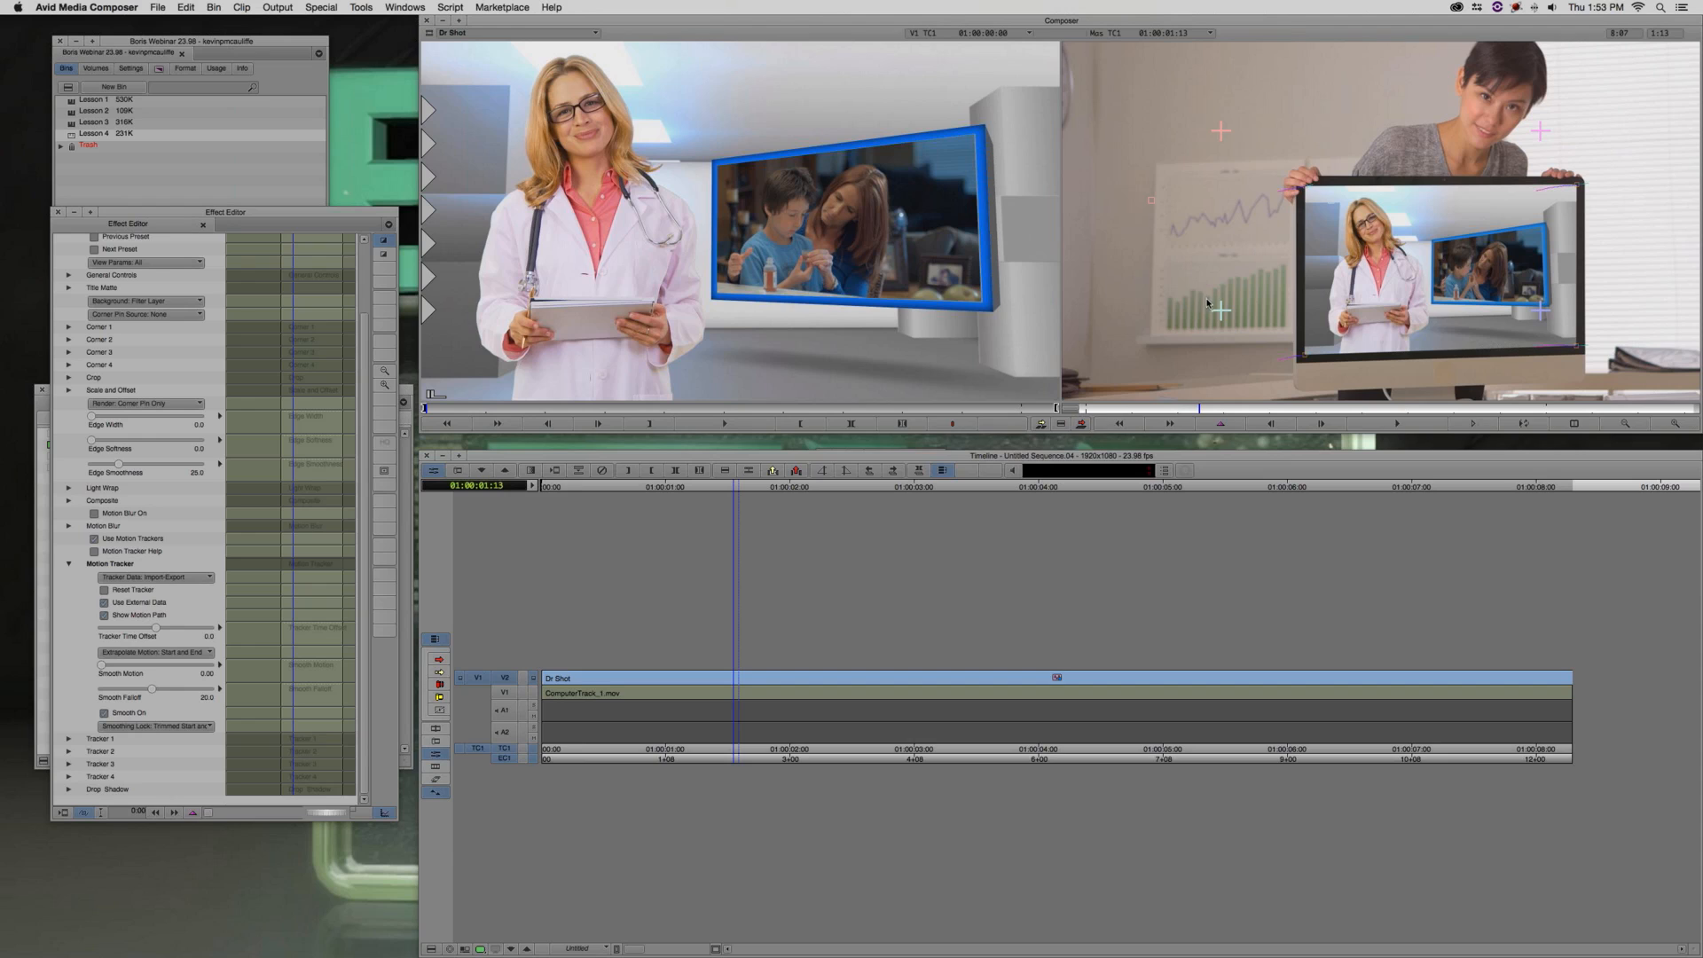
Examine the edges of the corner-pinned Dr Shot at enlarged view and leave effect editing
click(1675, 423)
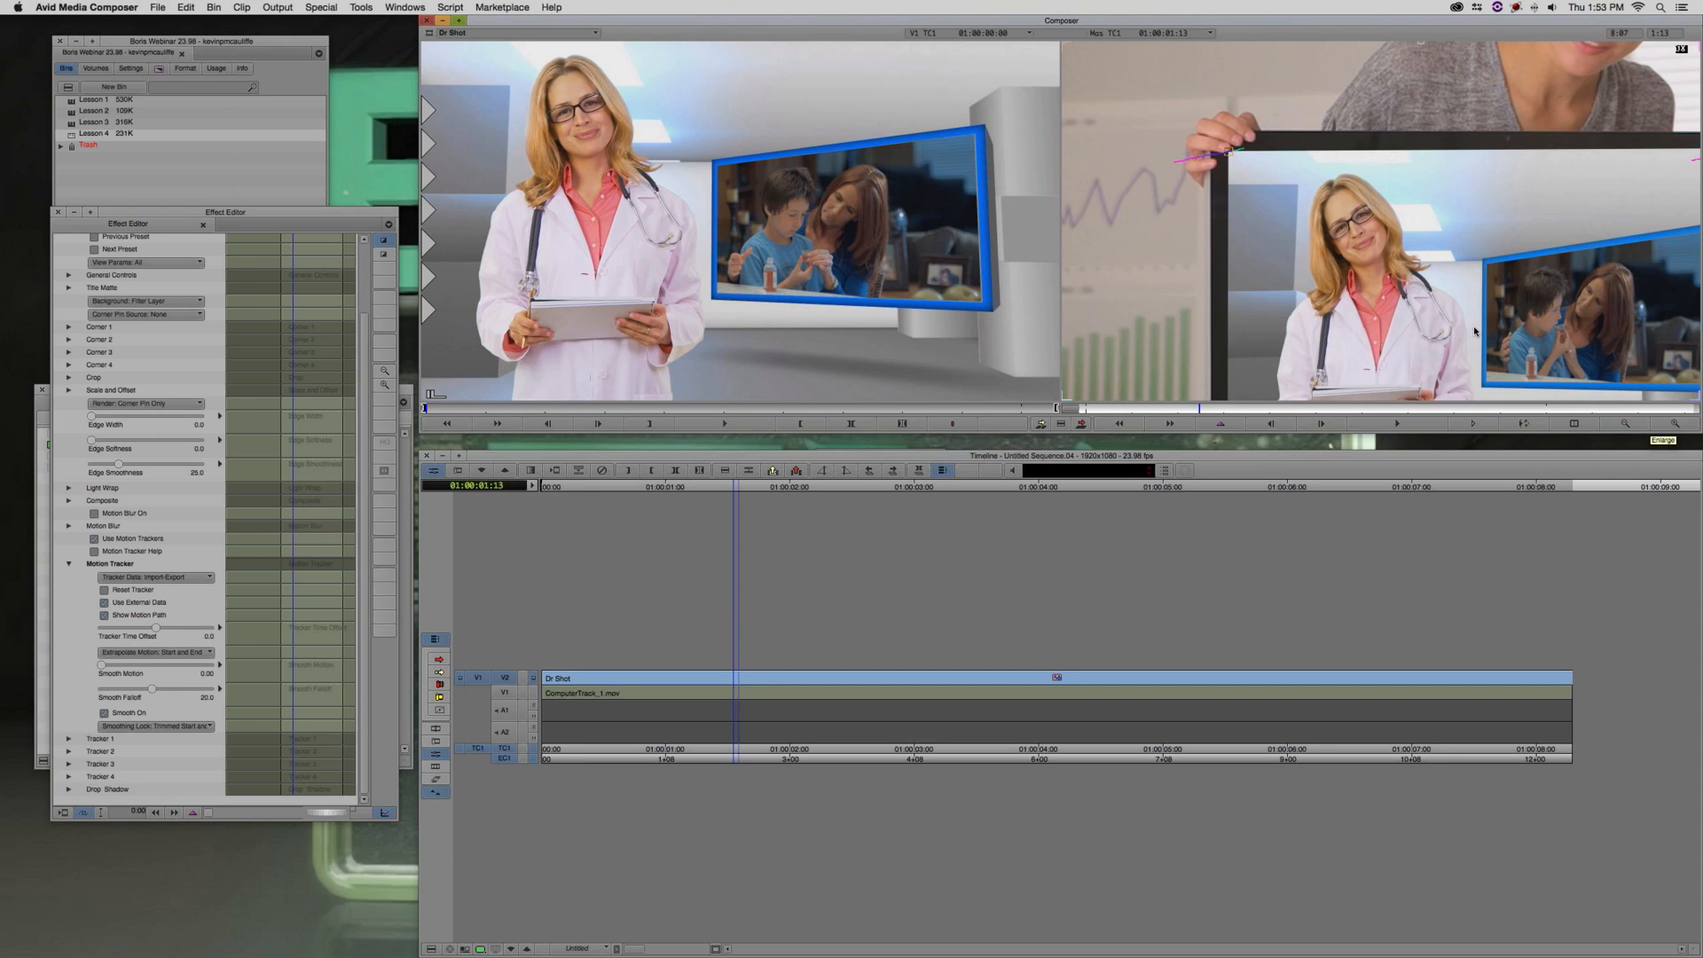
drag(1343, 248, 1192, 116)
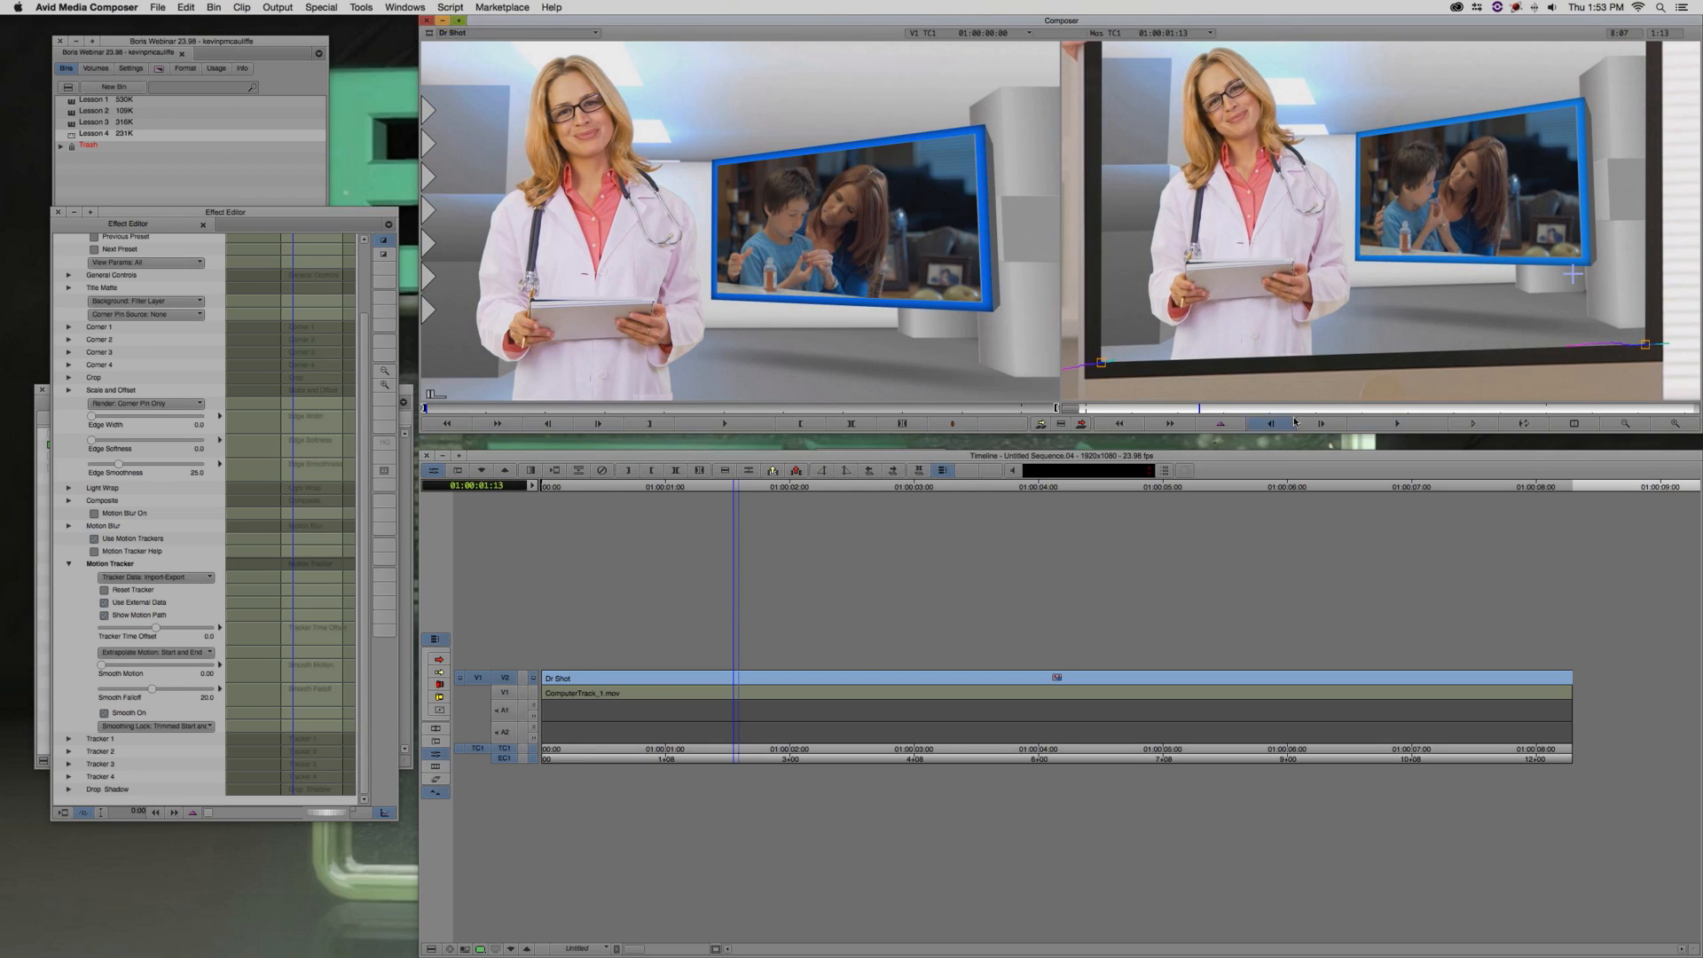
click(106, 614)
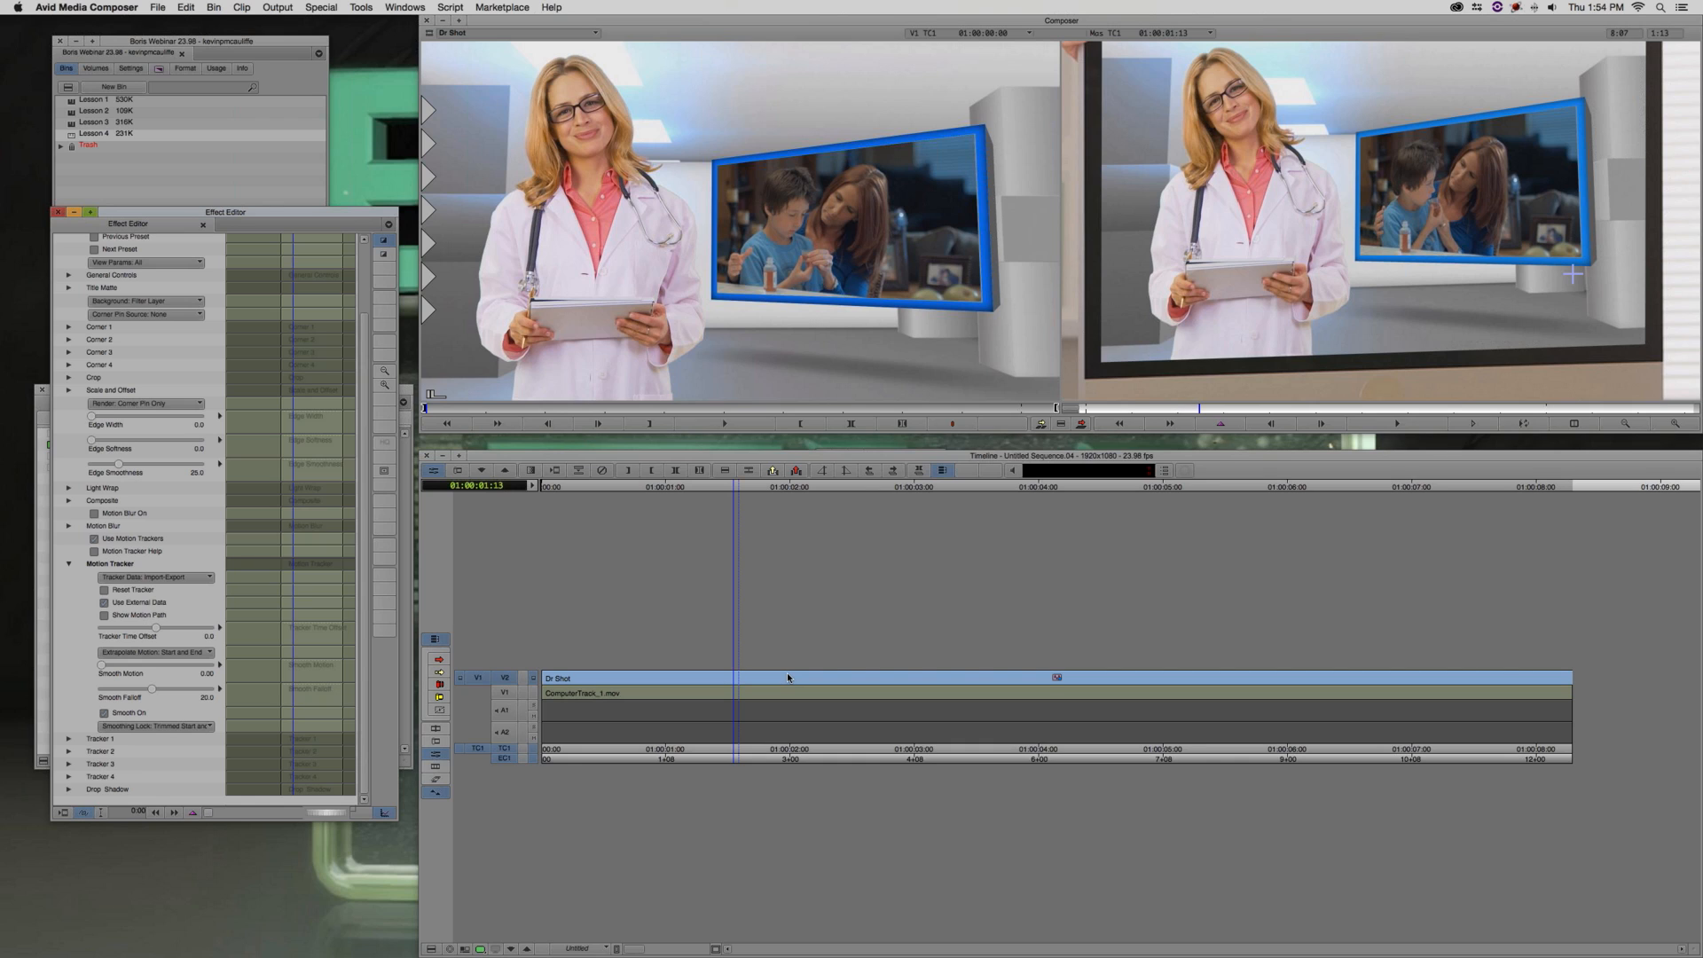
click(435, 728)
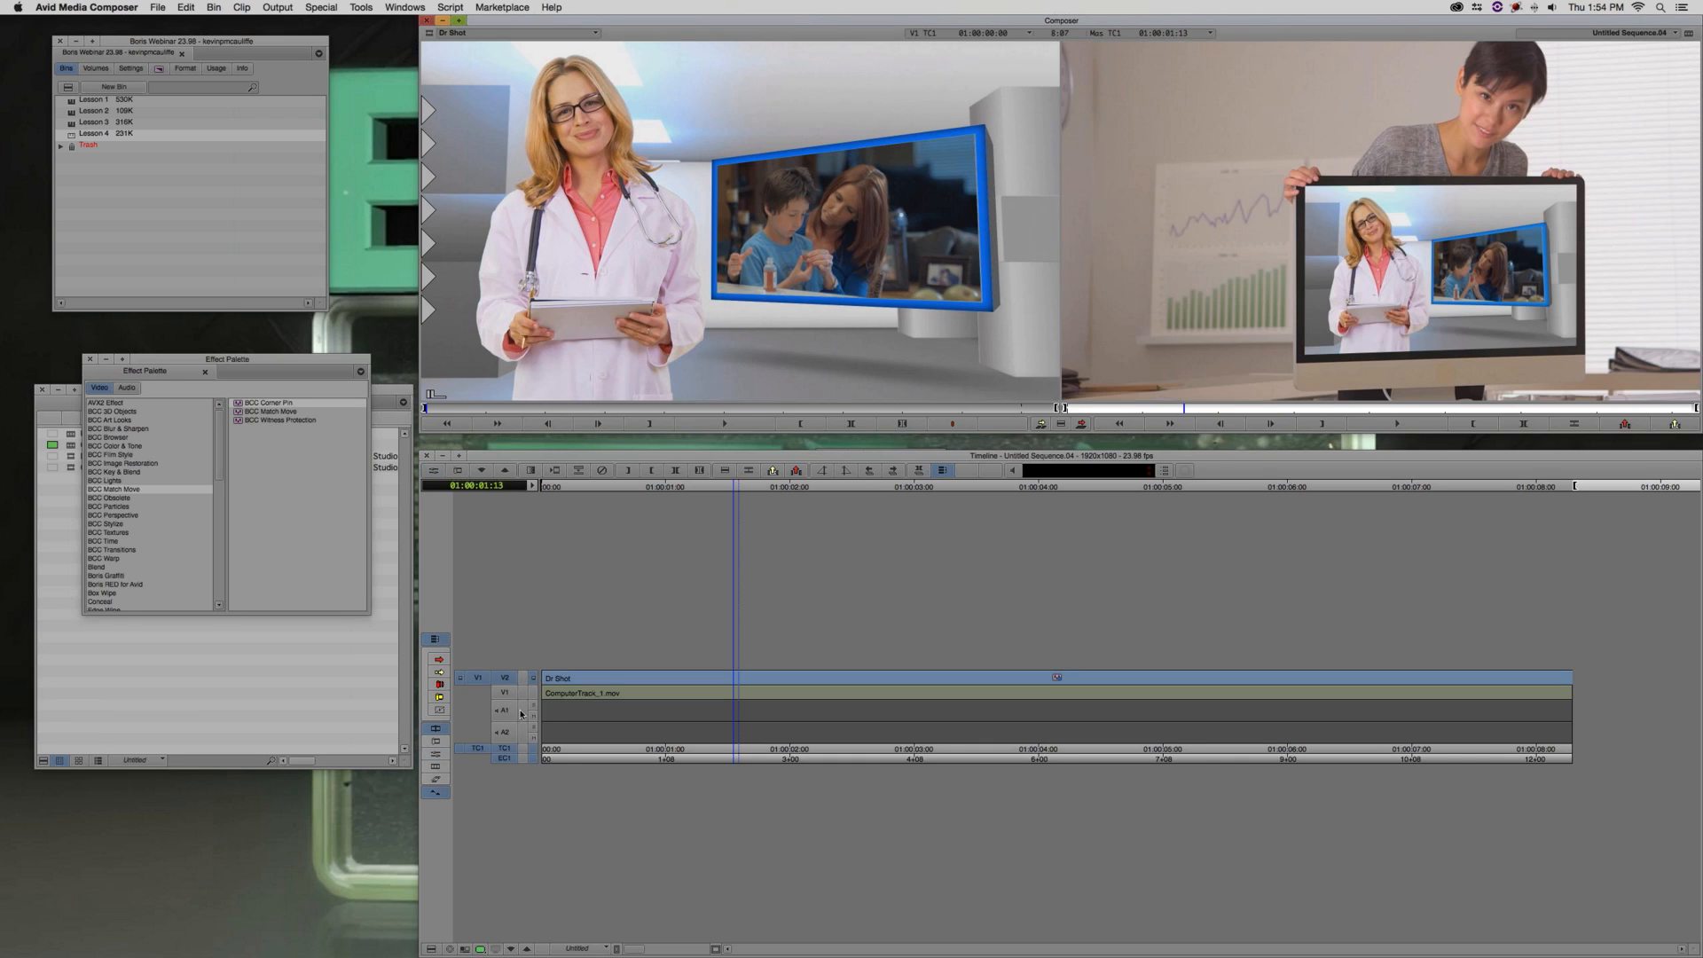
Swap the layers so that ComputerTrack_1.mov sits on V2 above the corner-pinned Dr Shot on V1
click(510, 694)
drag(530, 692, 688, 259)
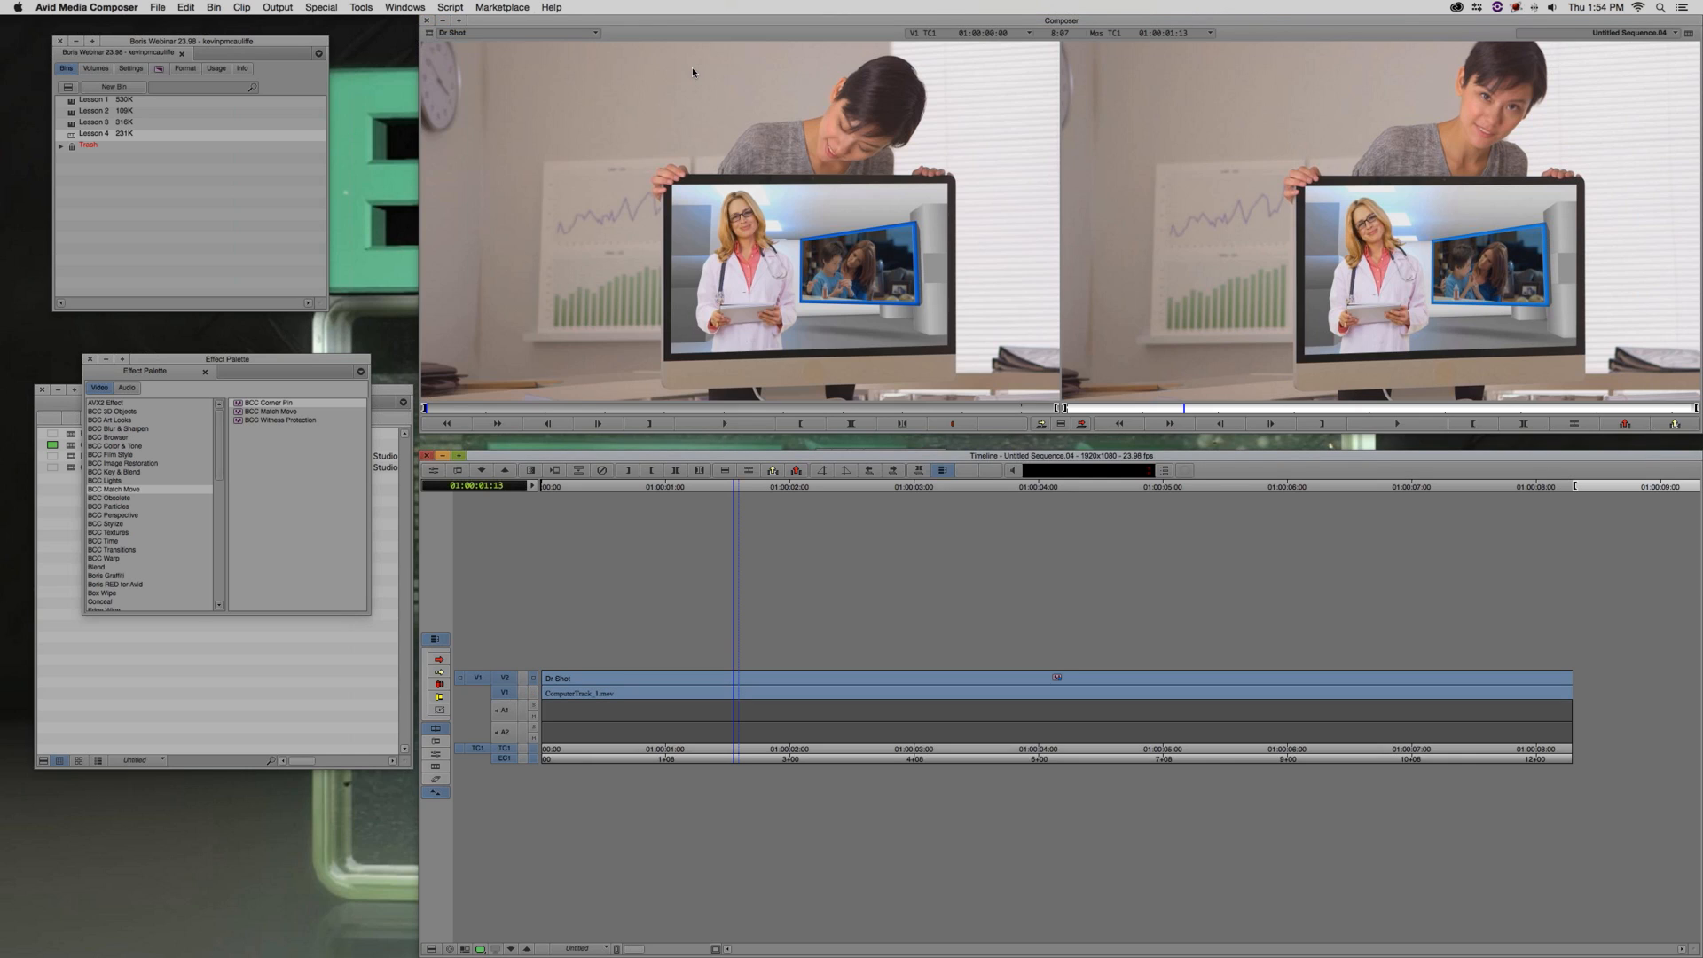
drag(478, 691, 478, 678)
key(b)
drag(682, 690, 585, 618)
Apply the Blend category's 3D Warp effect to ComputerTrack_1.mov on V2 and open it in the Effect Editor
key(super+8)
click(113, 567)
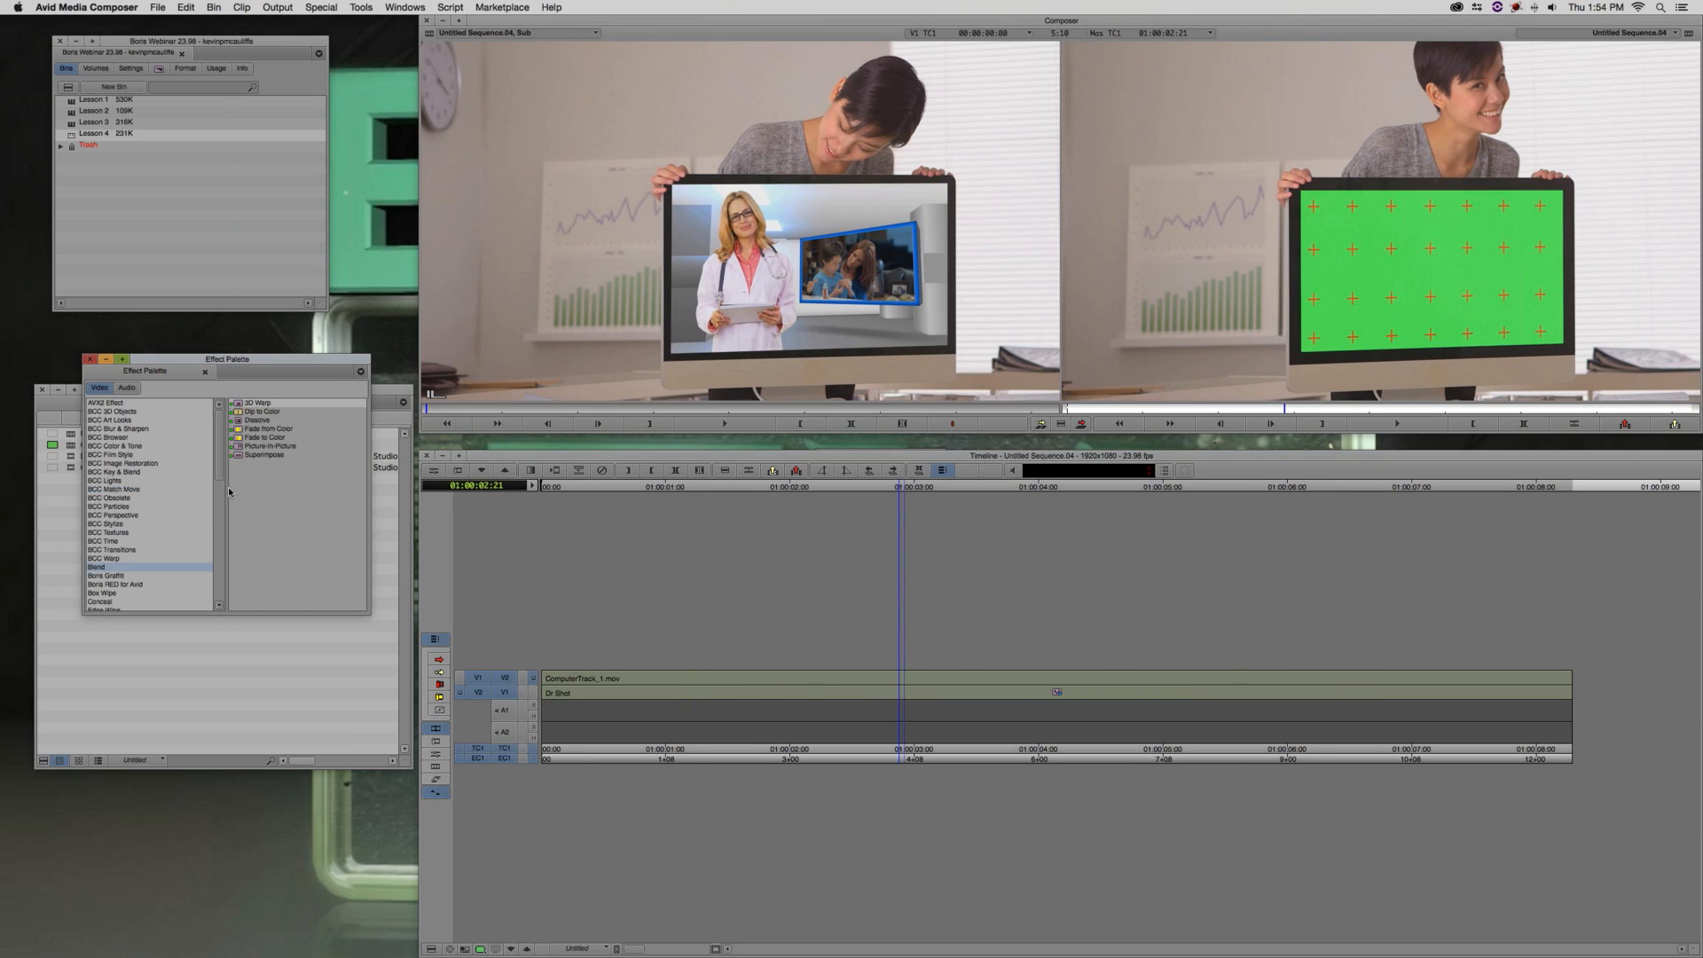
drag(241, 406, 741, 573)
drag(832, 676, 833, 677)
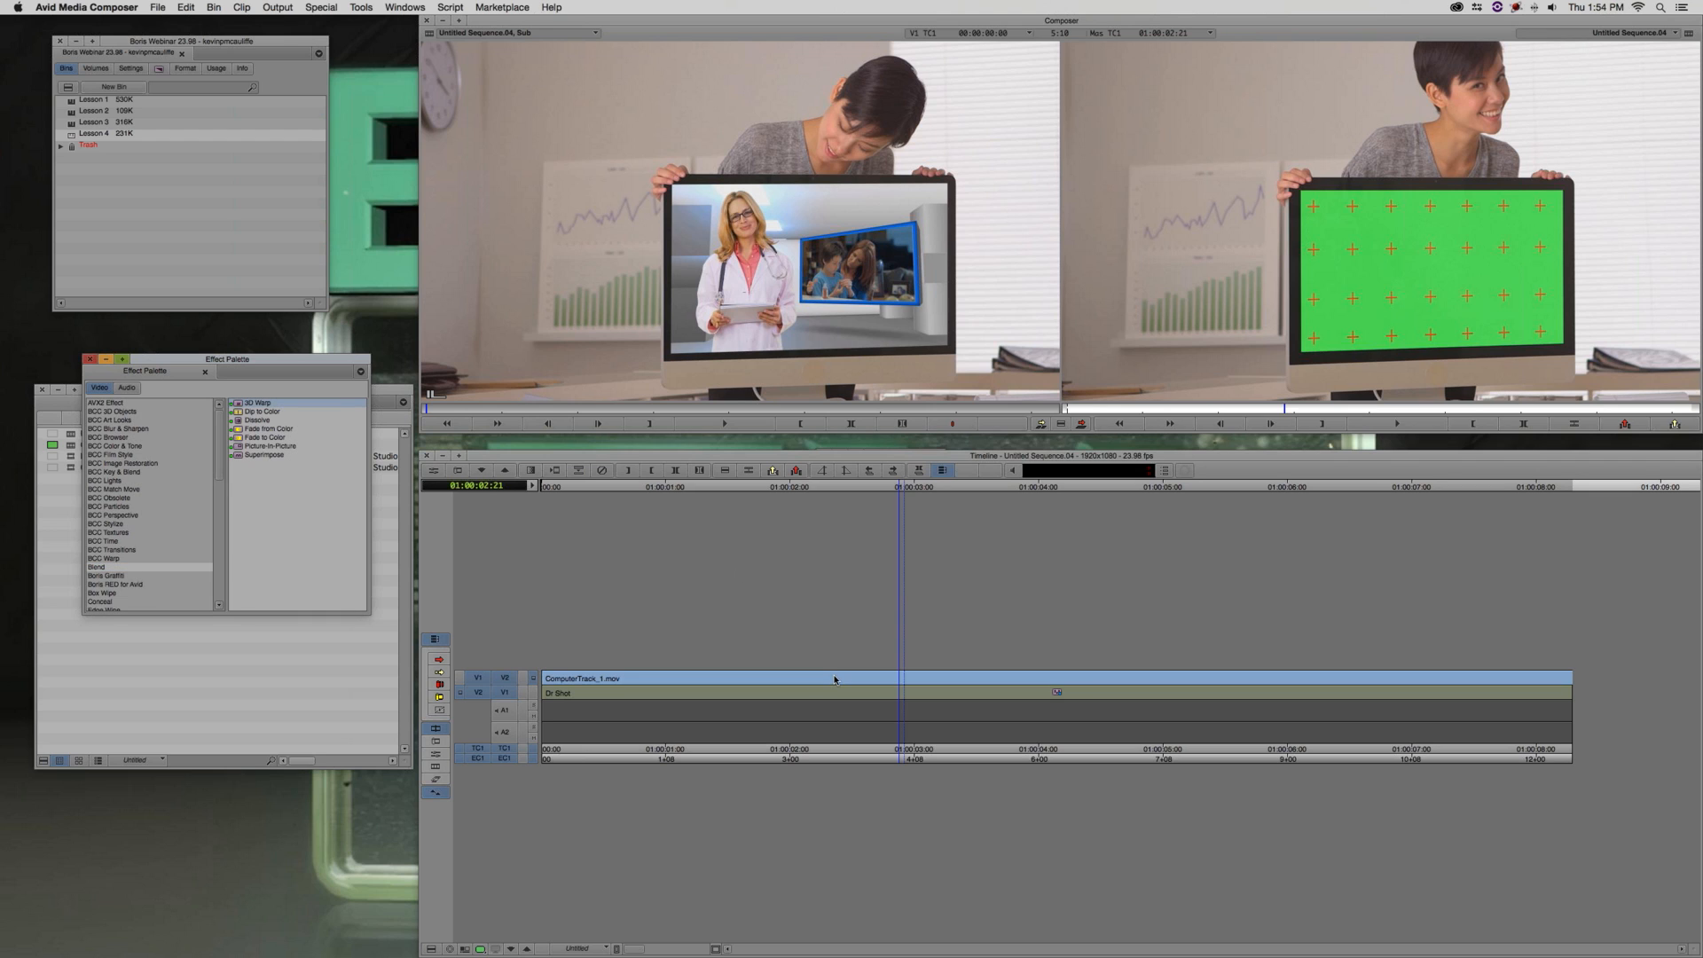
click(434, 470)
Lower the 3D Warp Foreground opacity on ComputerTrack_1.mov to see how Dr Shot lines up with the monitor beneath it
click(79, 492)
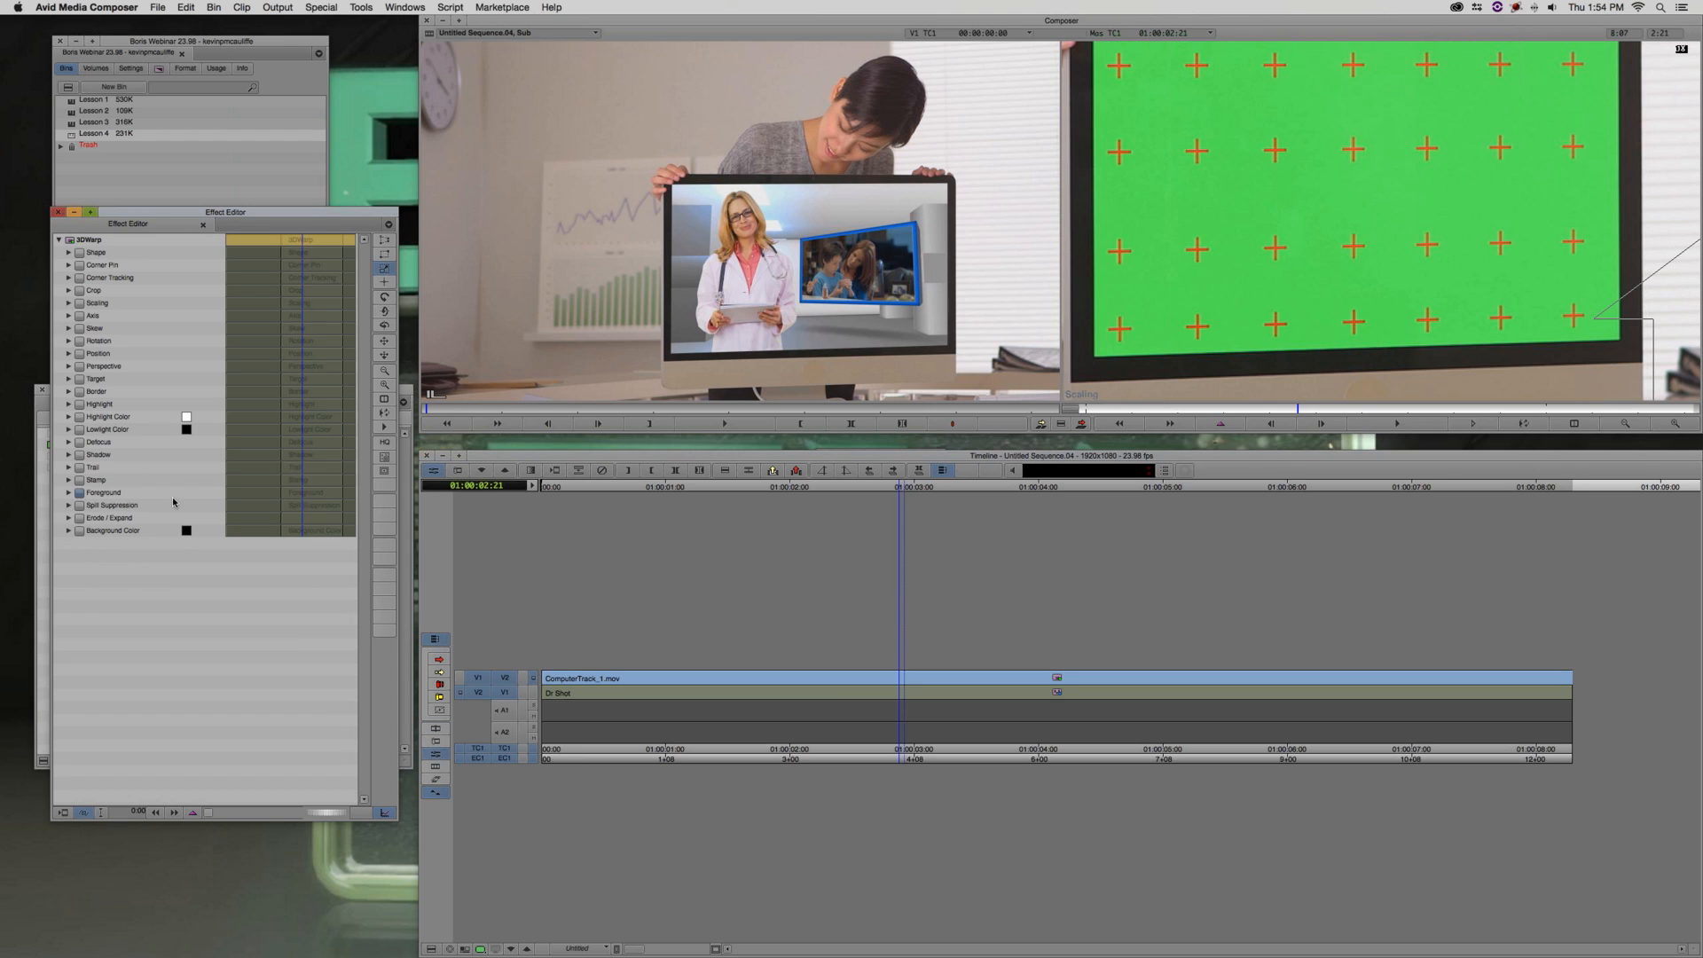
click(69, 492)
drag(182, 519, 148, 521)
click(1625, 424)
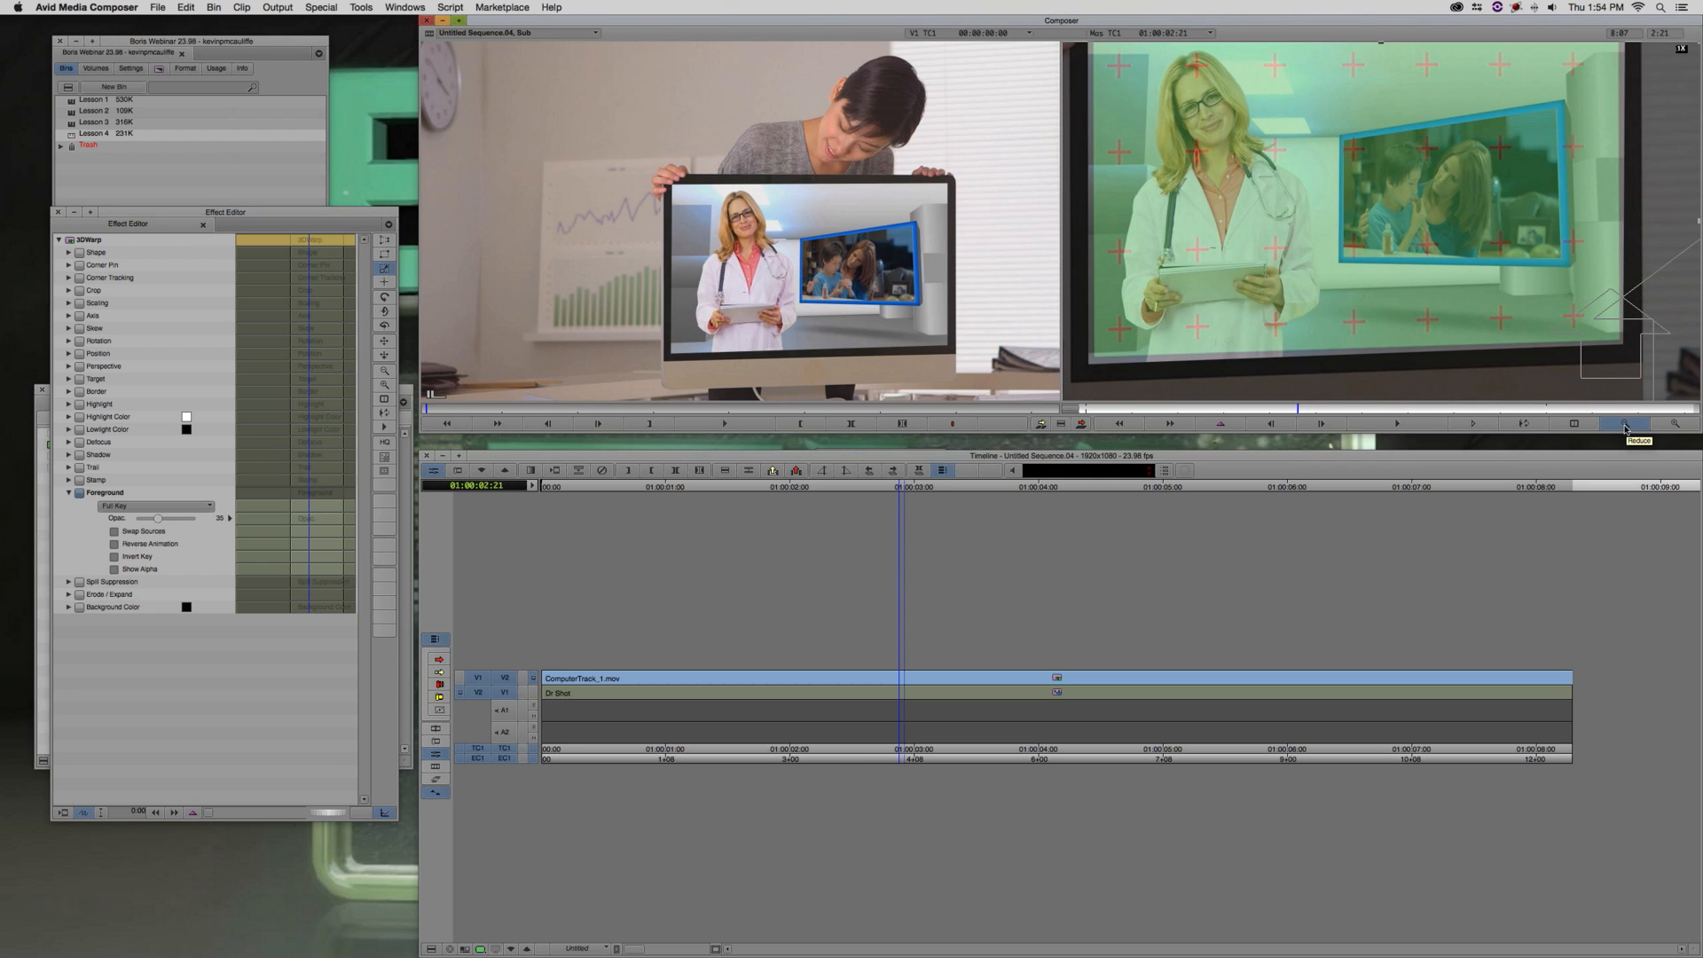
click(1625, 425)
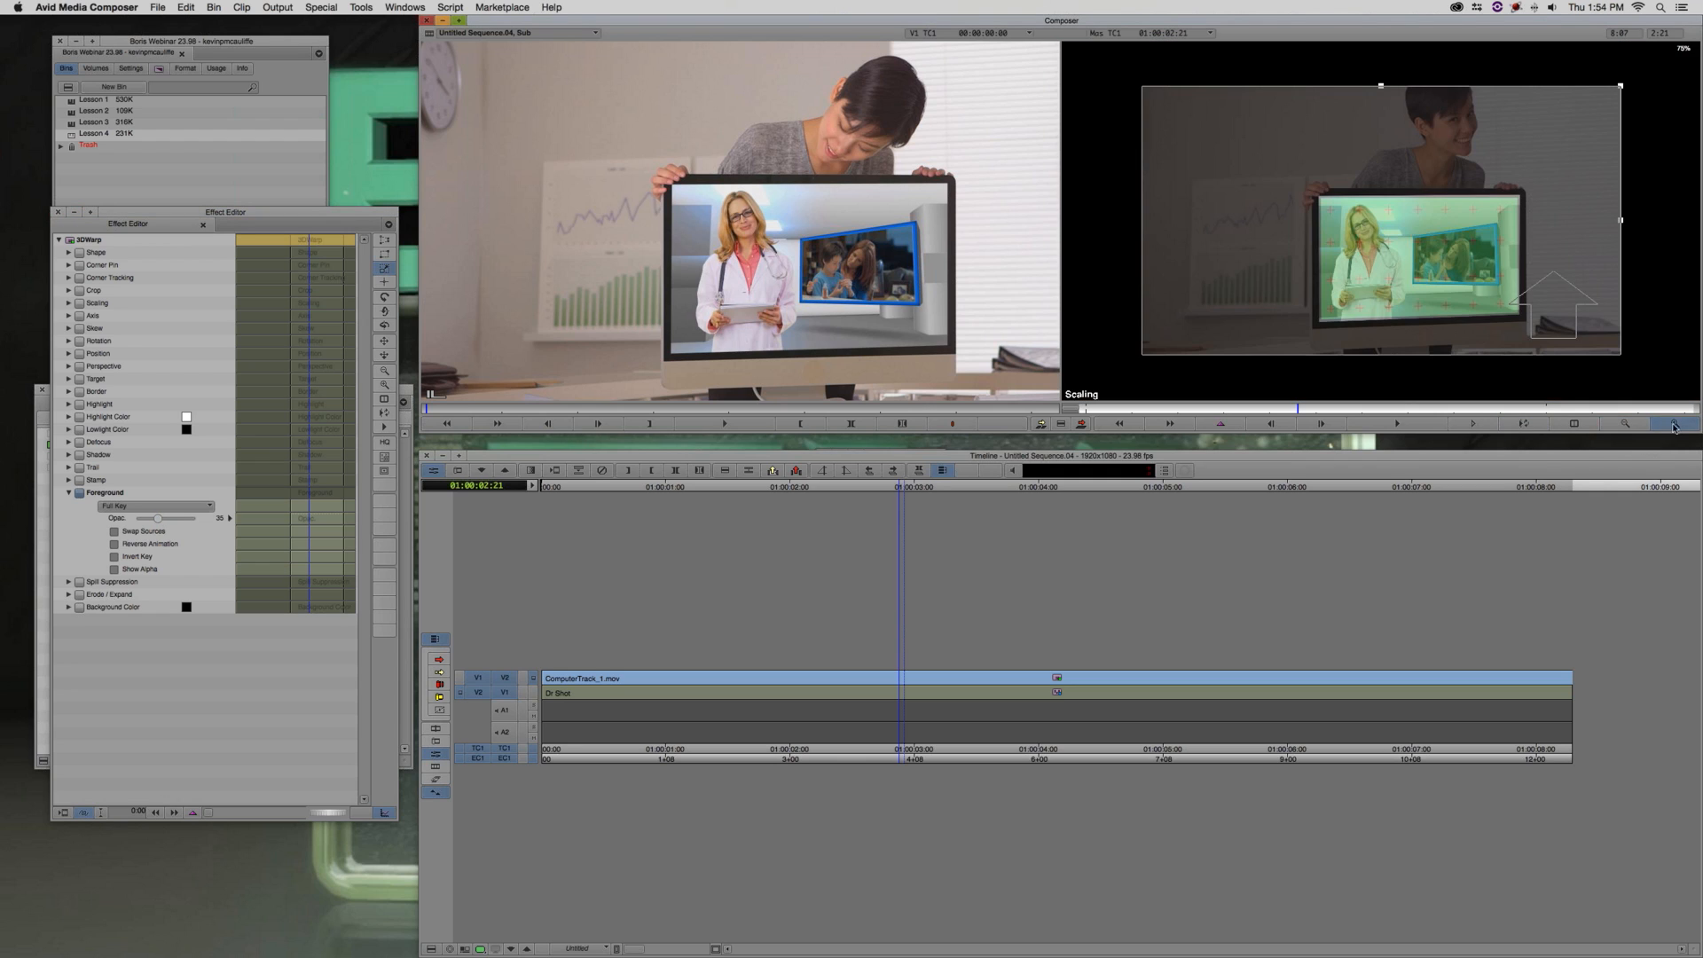
click(785, 680)
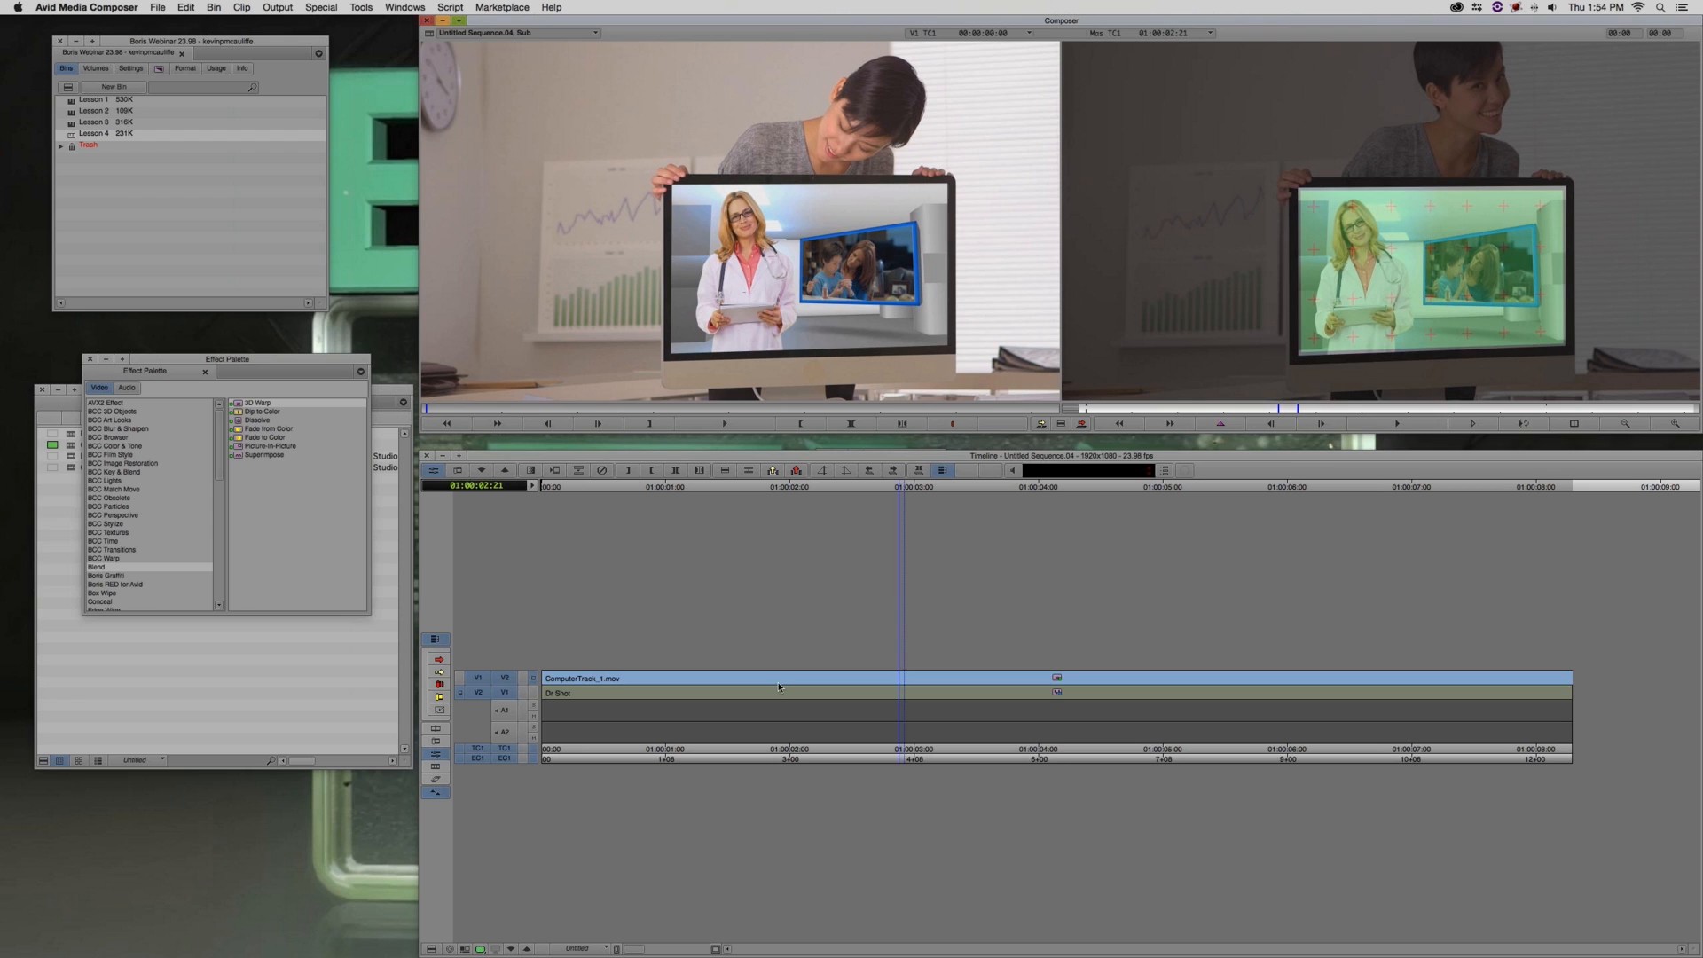
Undo the accidental cut in ComputerTrack_1.mov and remove the 3D Warp effect from V2
drag(785, 684, 1023, 696)
key(Delete)
key(super+z)
click(509, 695)
key(h)
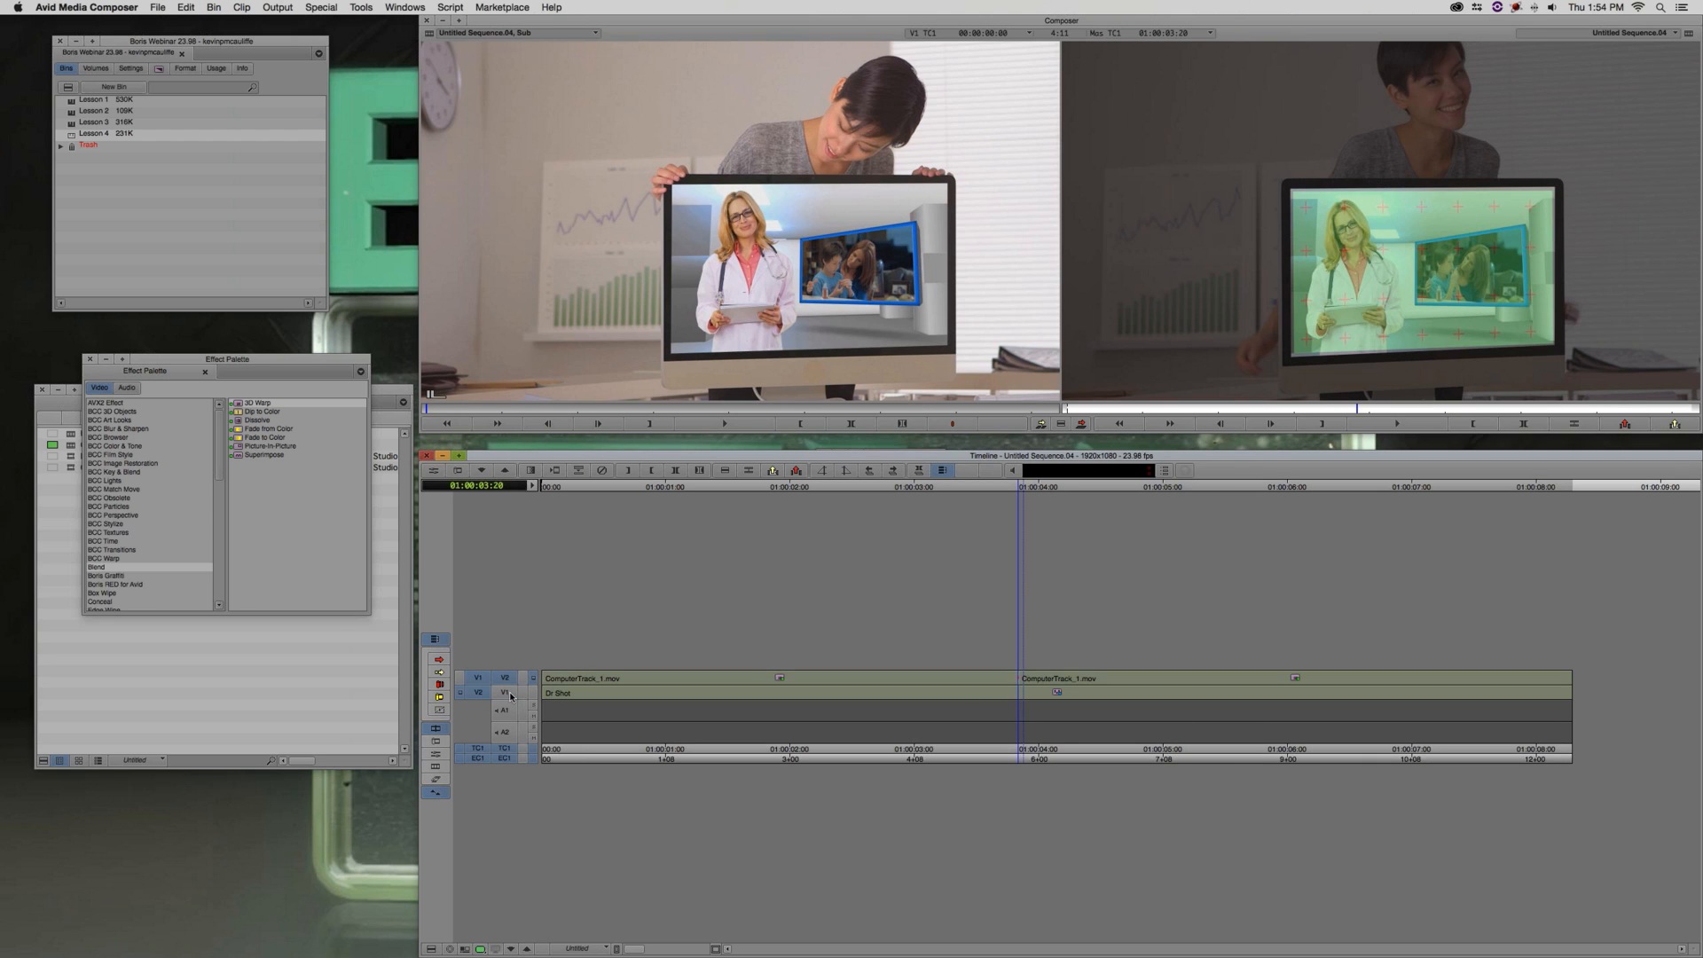
key(super+z)
key(t)
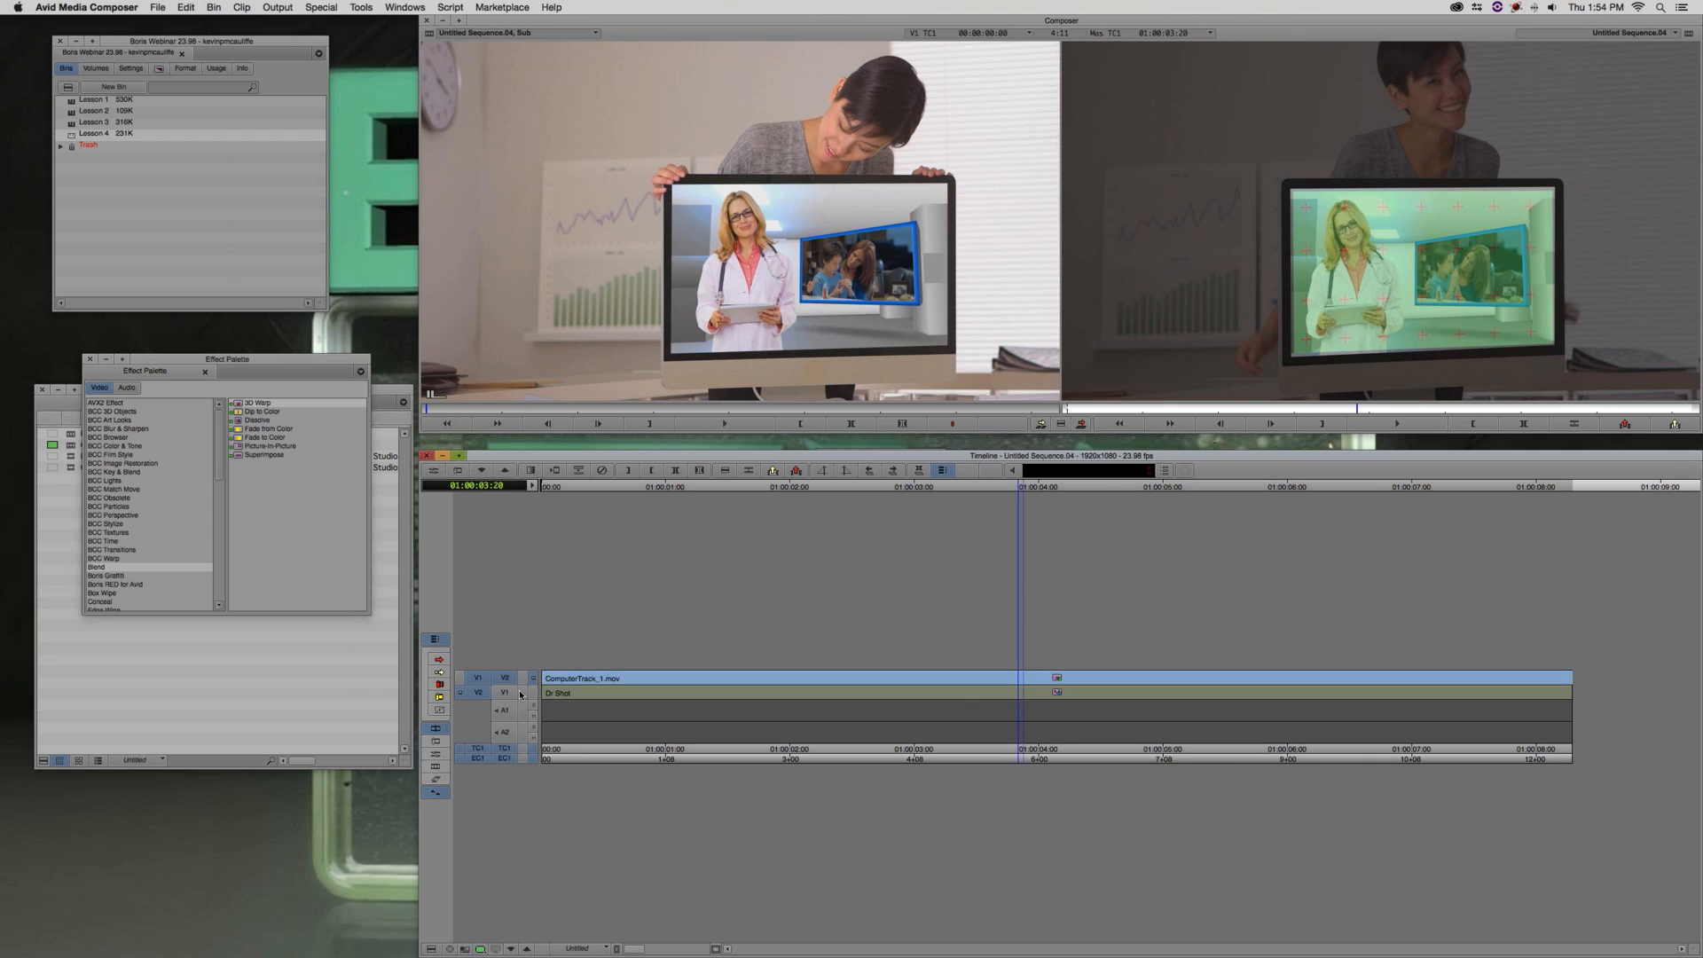
key(Delete)
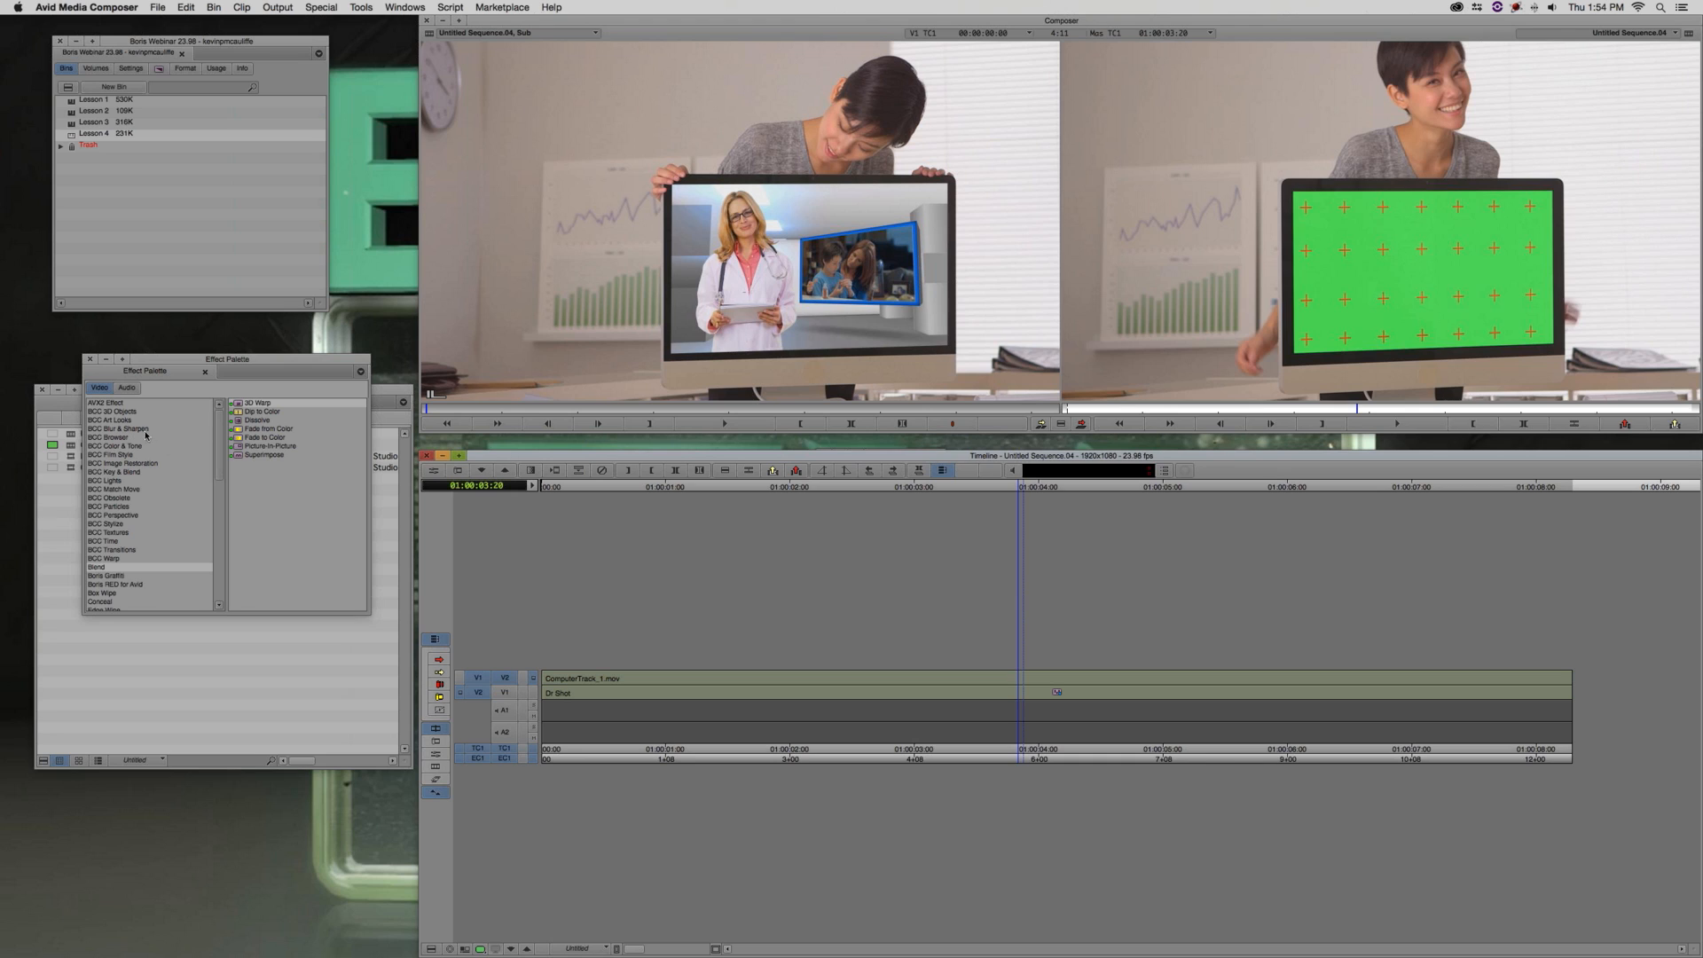
Apply BCC Chroma Key Studio to ComputerTrack_1.mov on V2, open it in the Effect Editor and go to the first frame
click(124, 471)
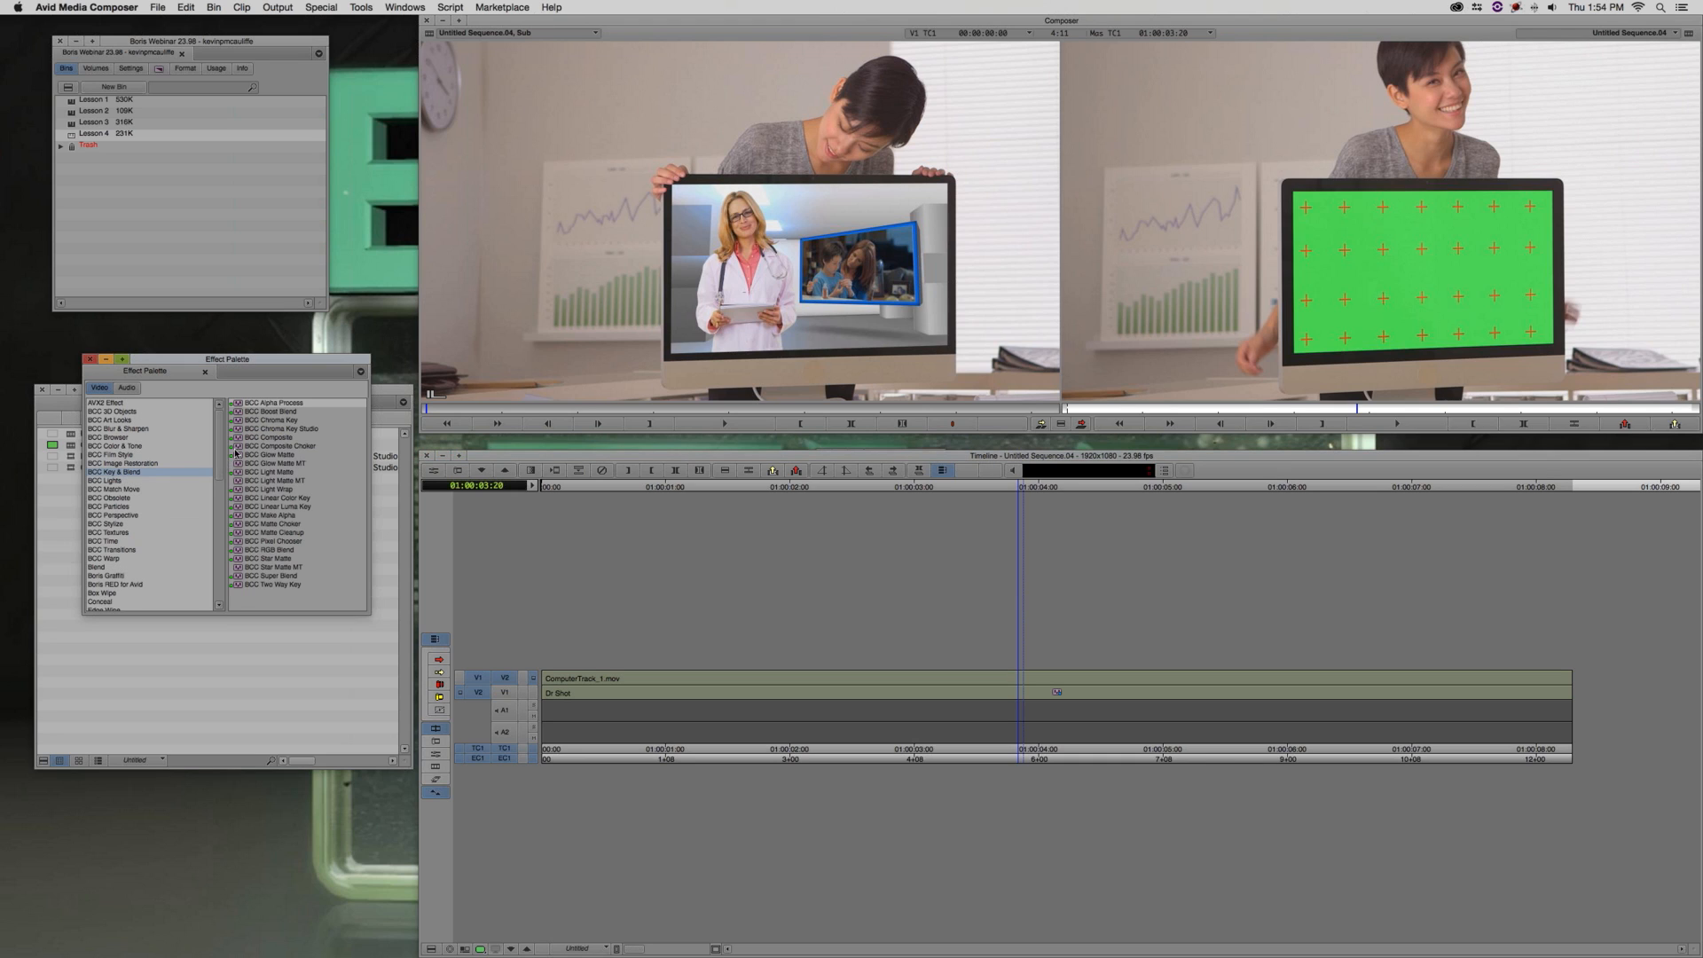
drag(239, 431, 959, 677)
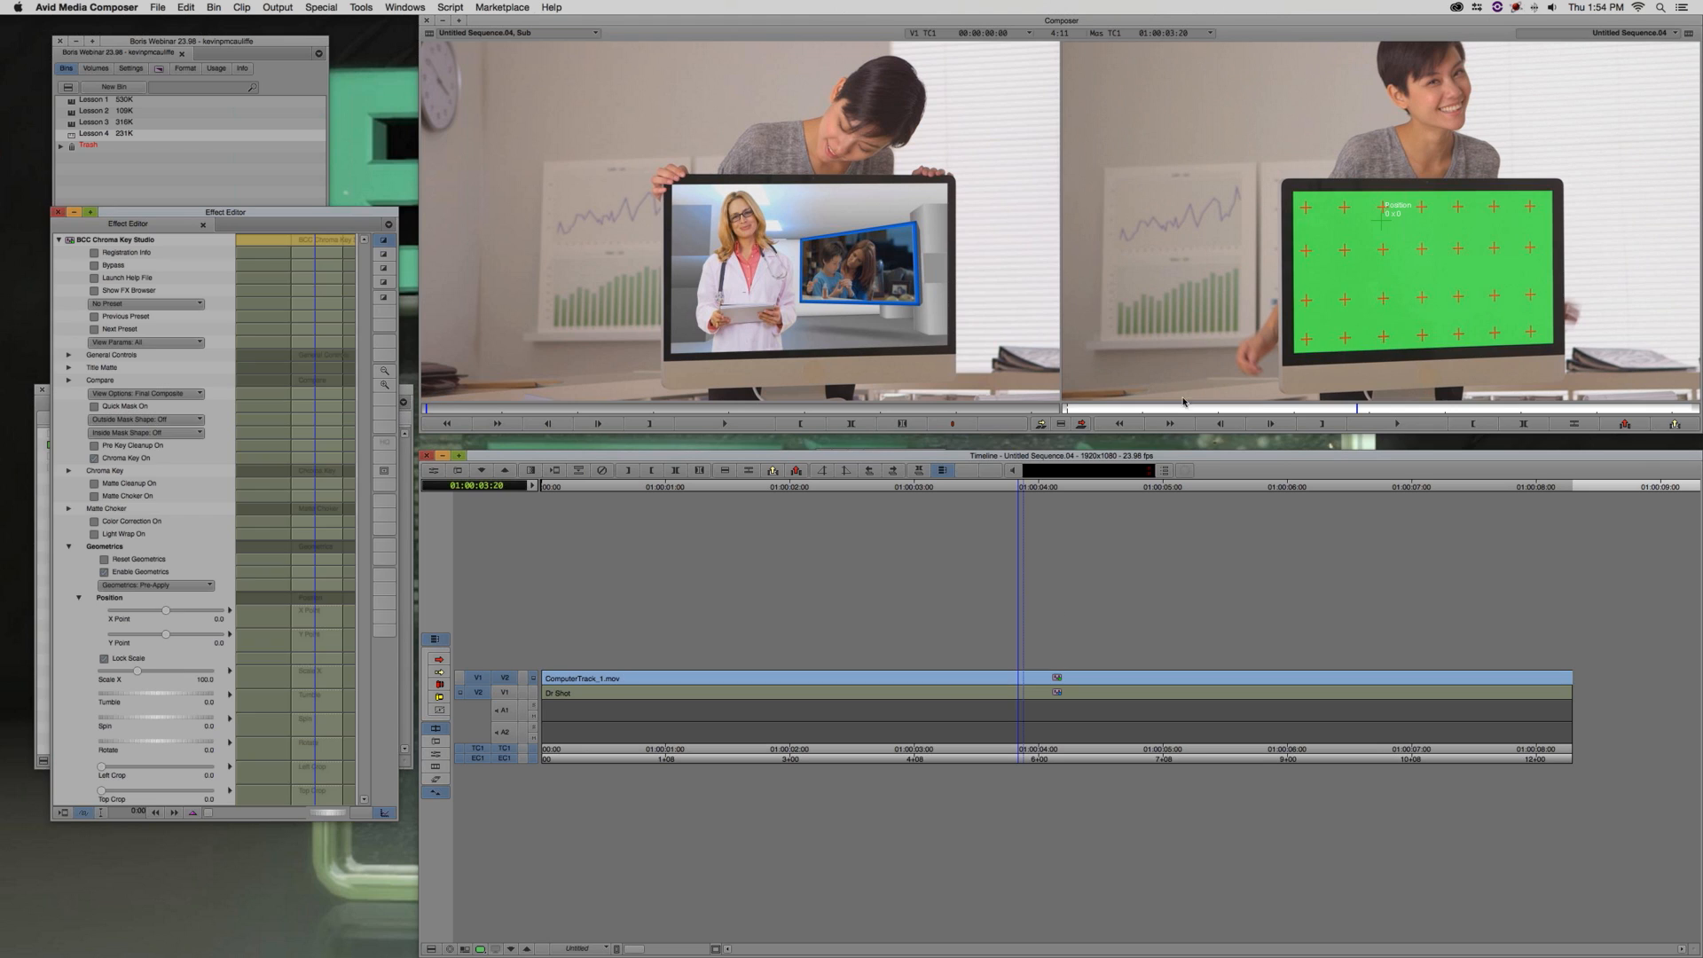
click(1101, 410)
drag(1102, 411, 1037, 408)
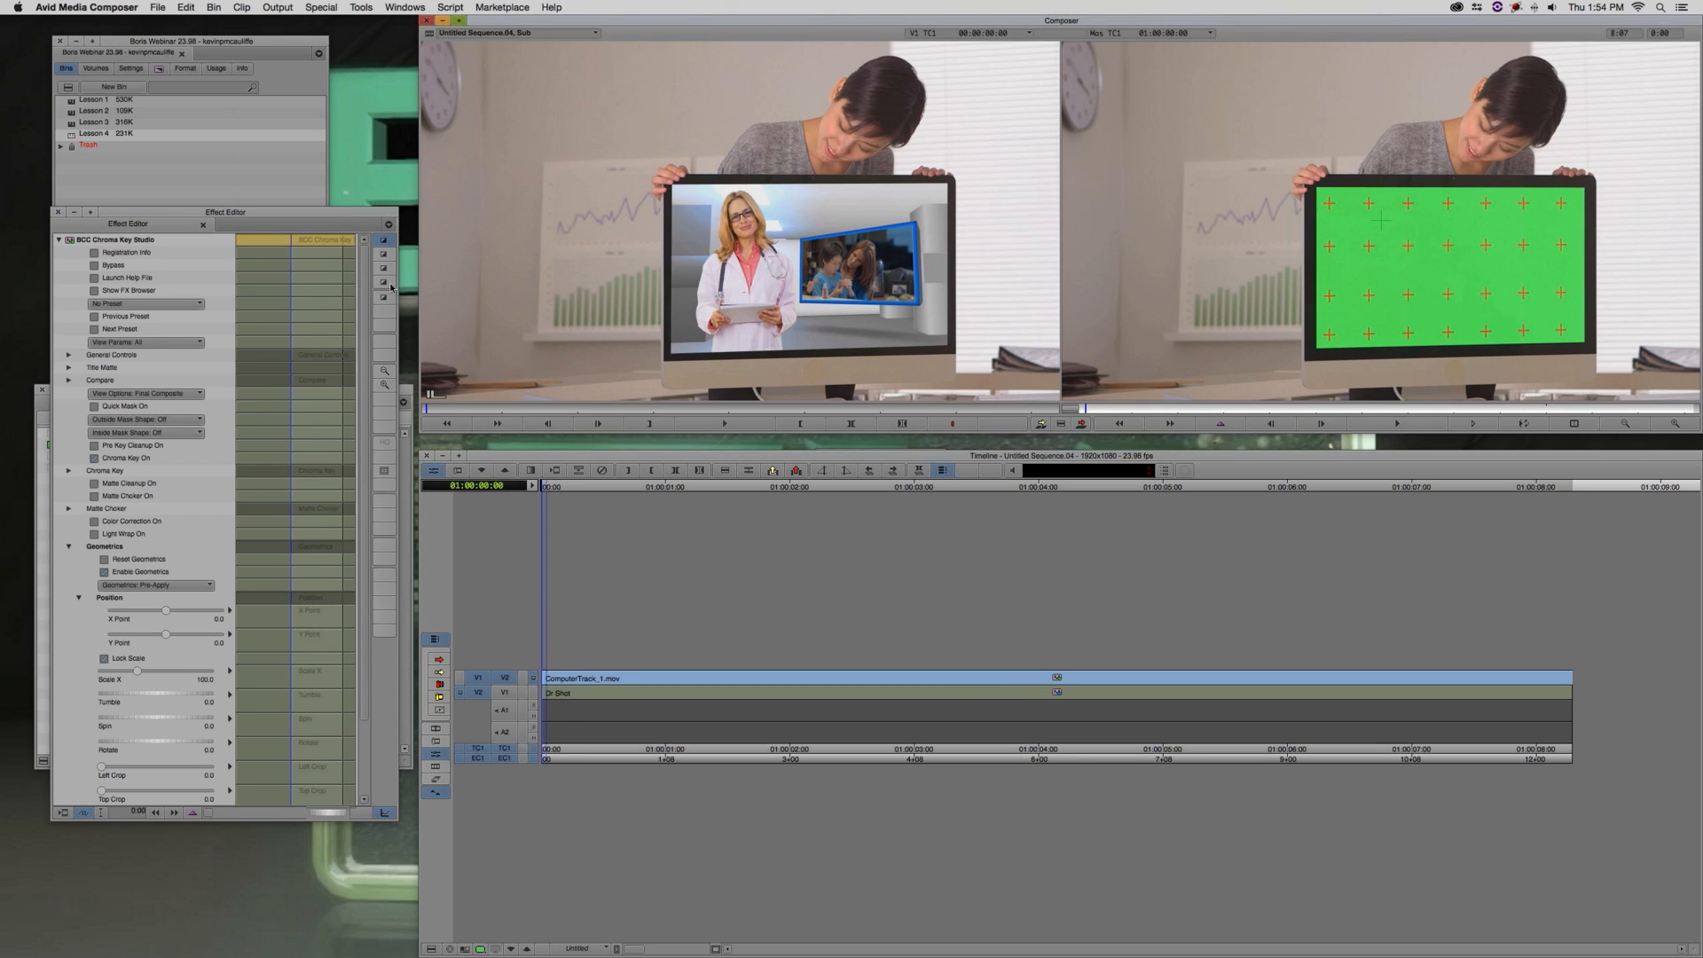
Draw a closed four-point spline mask just inside the edges of the monitor's green screen
click(383, 254)
click(1321, 195)
click(1318, 342)
click(1578, 338)
click(1578, 197)
click(1325, 190)
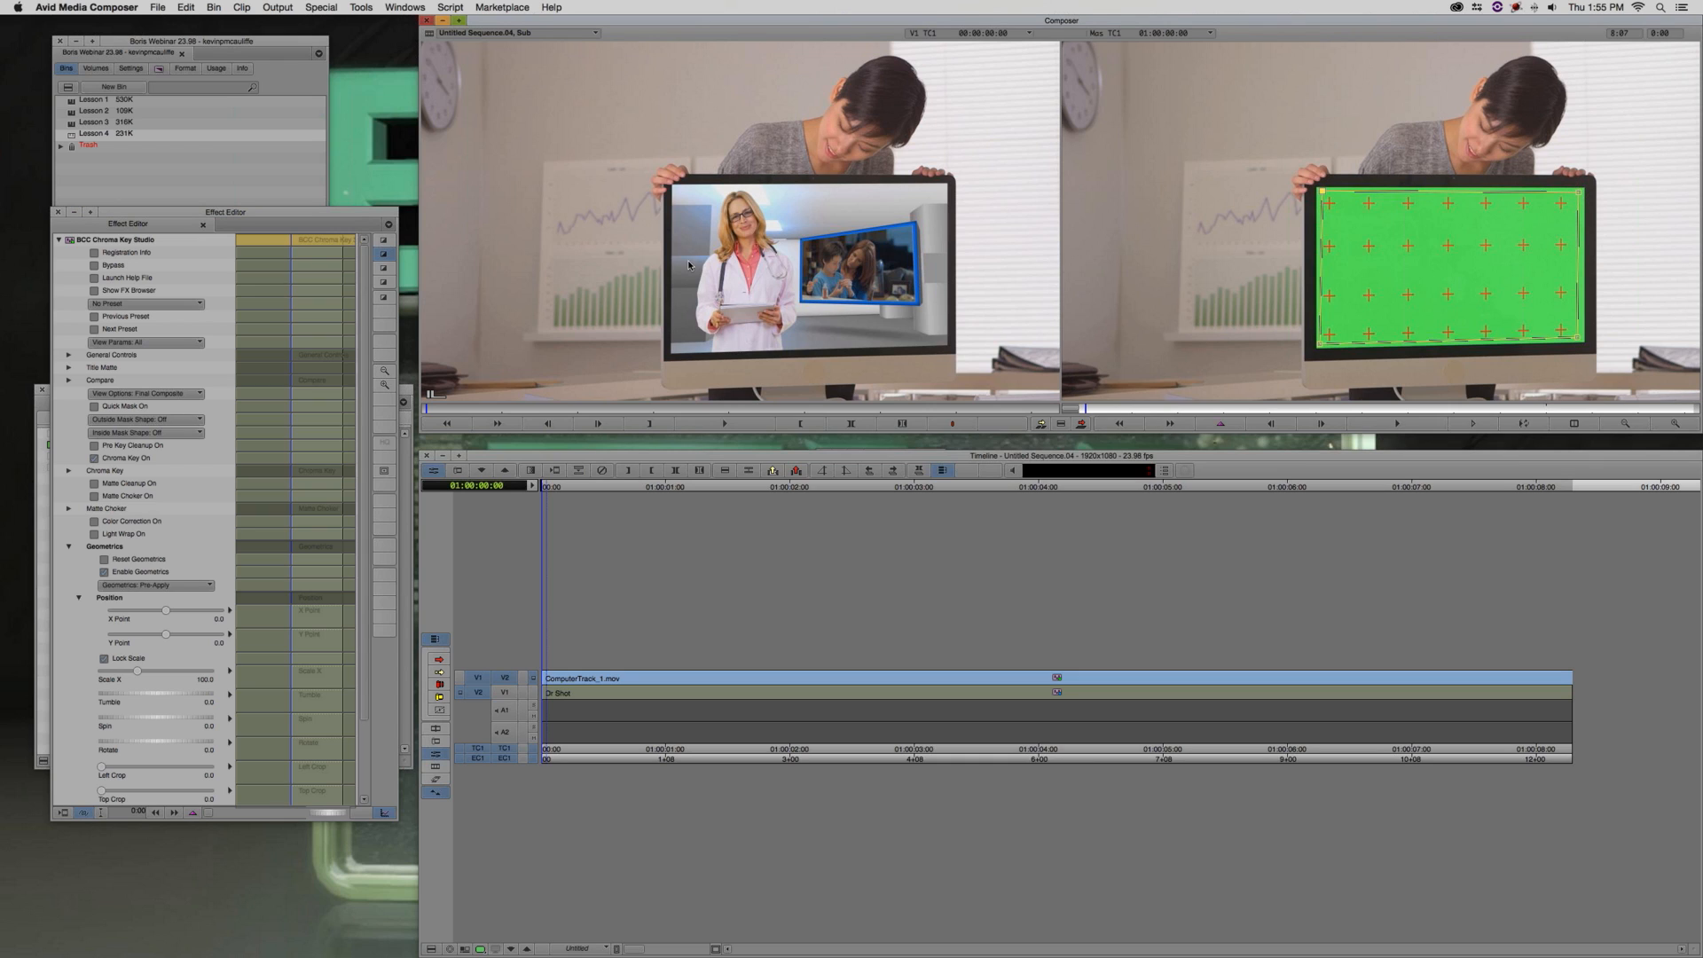
Set the Outside Mask Shape to Spline Mask and invert the outside mask
click(133, 418)
click(131, 465)
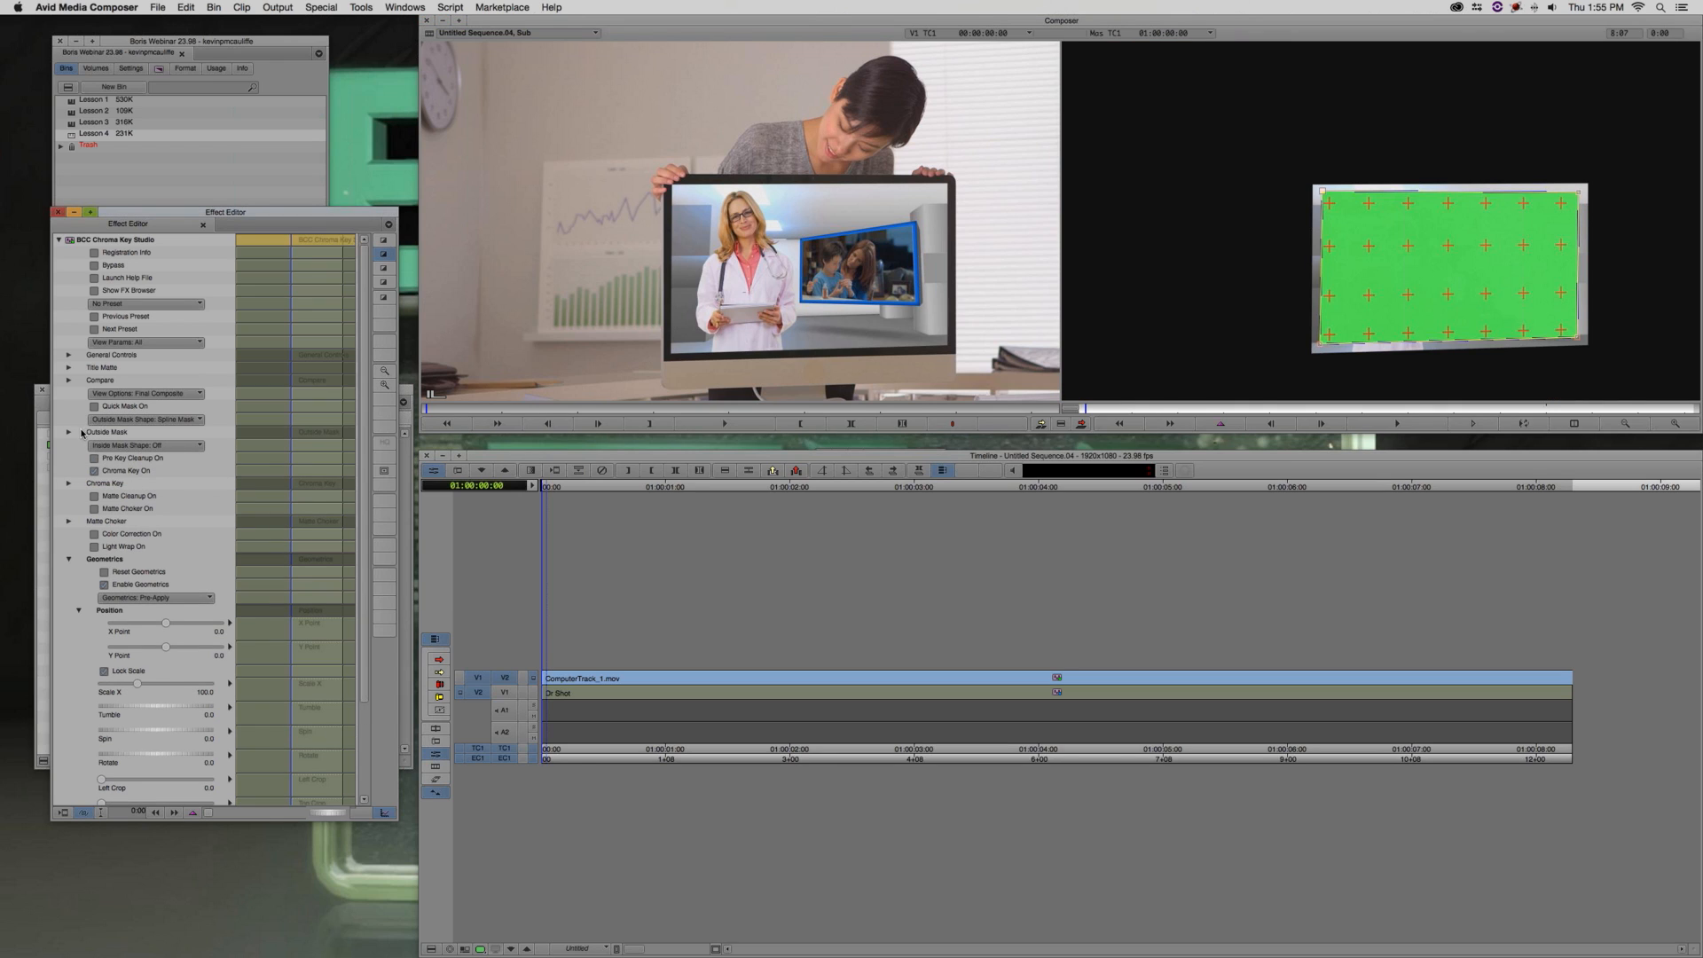
click(71, 431)
click(128, 446)
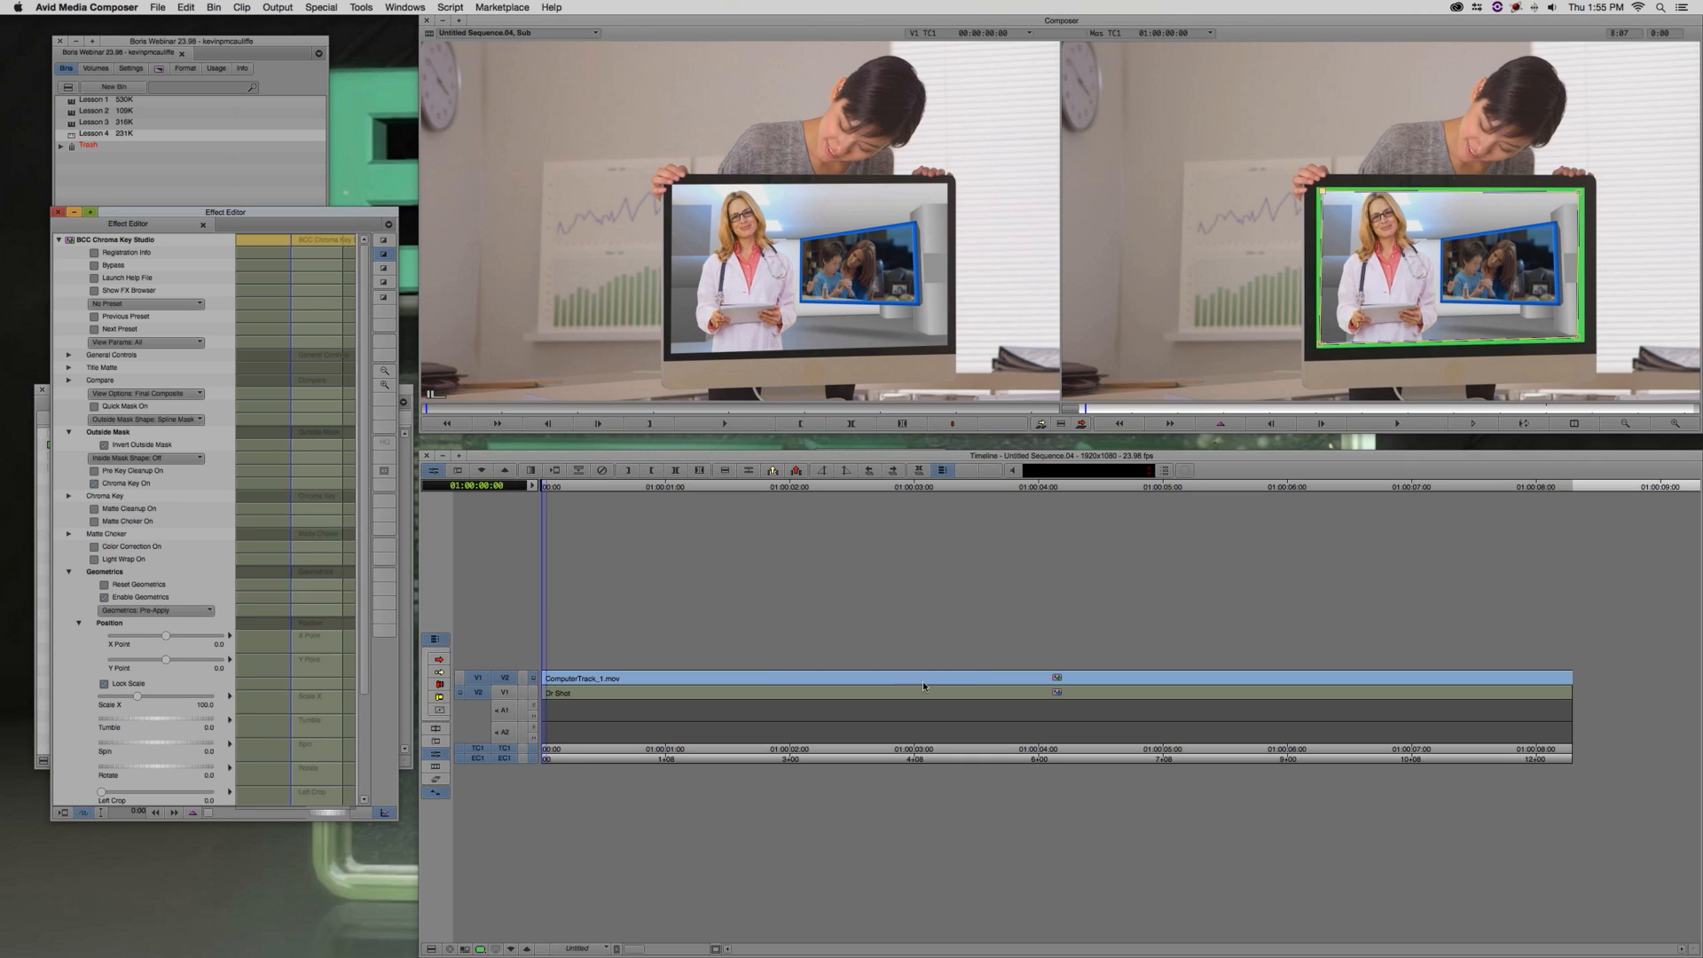
Collapse the Geometrics group and add a keyframe for the Custom Spline Points at the first frame
click(69, 572)
right_click(305, 599)
click(343, 608)
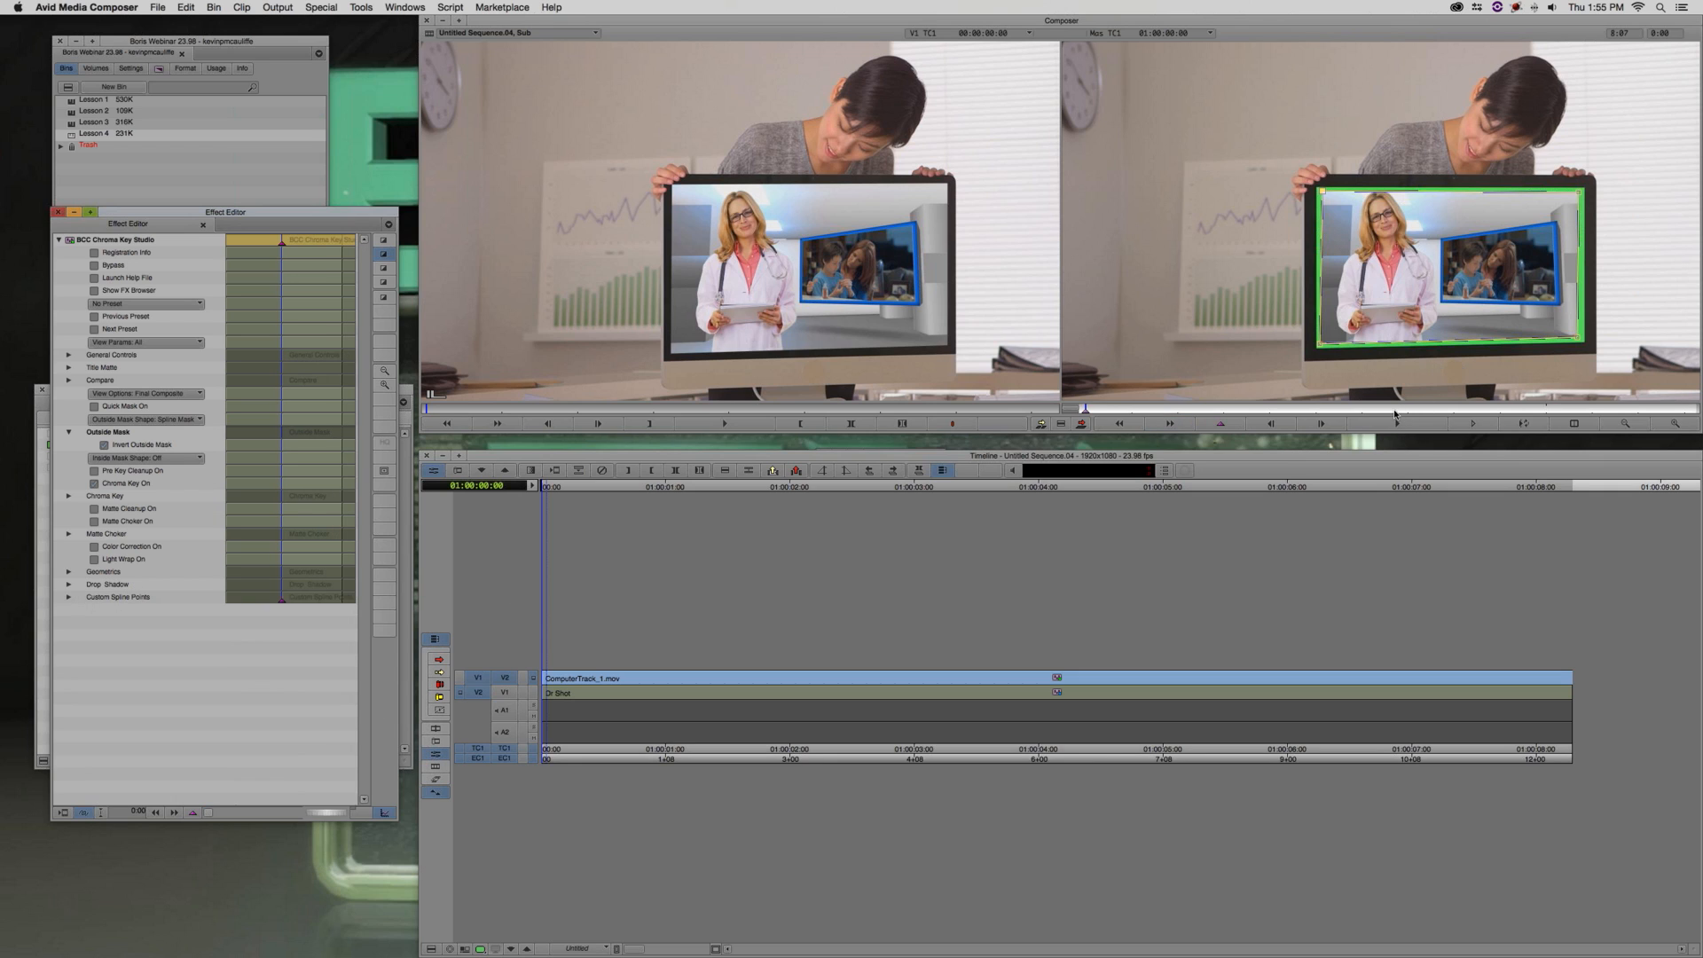
At 01:00:04:05, move the four mask points to fit just inside the monitor's green screen
click(1394, 413)
click(1394, 413)
drag(1320, 343, 1297, 347)
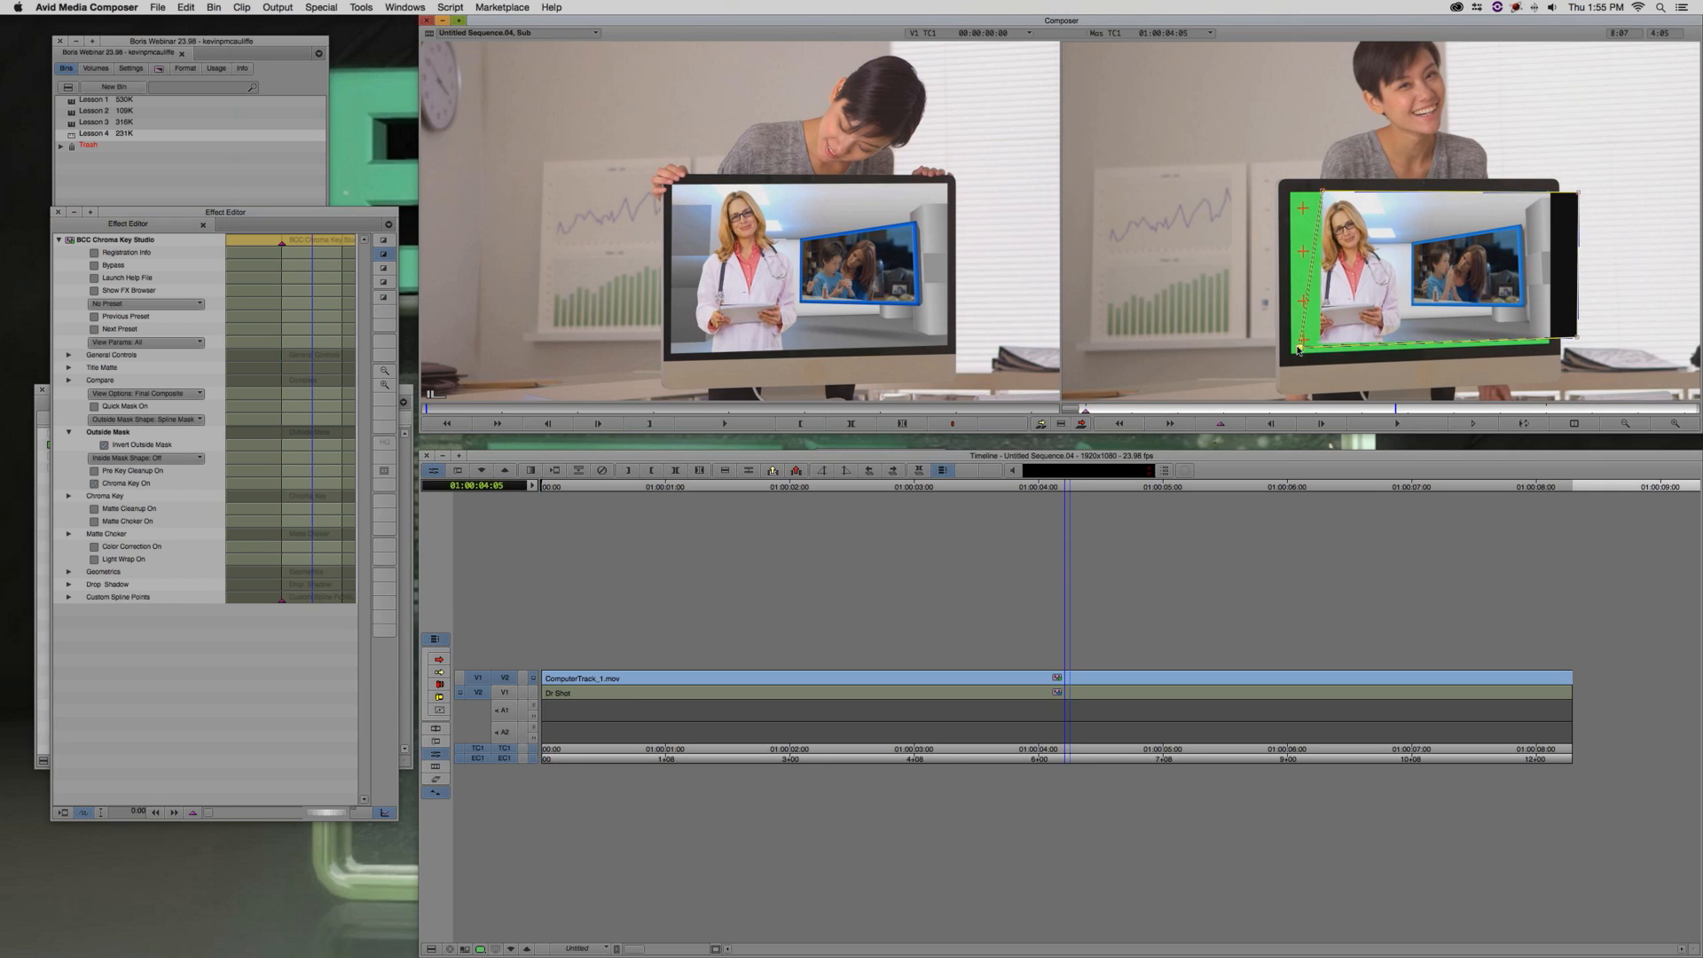
drag(1322, 190, 1295, 199)
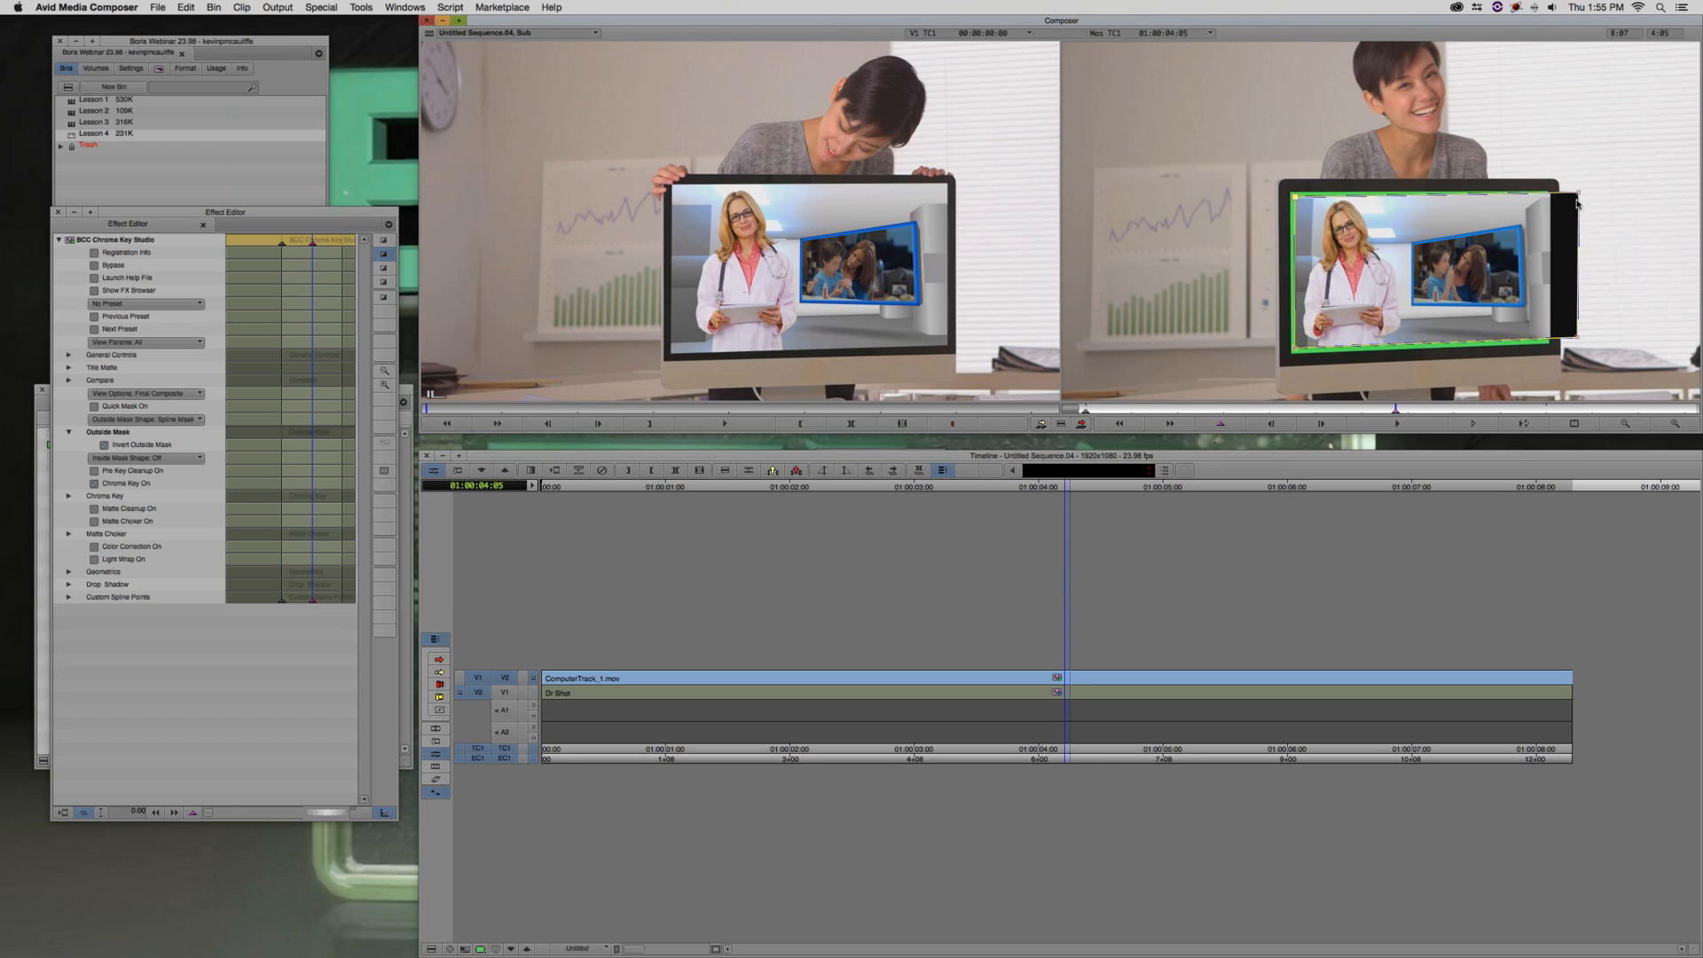
drag(1577, 192, 1547, 194)
drag(1577, 337, 1543, 337)
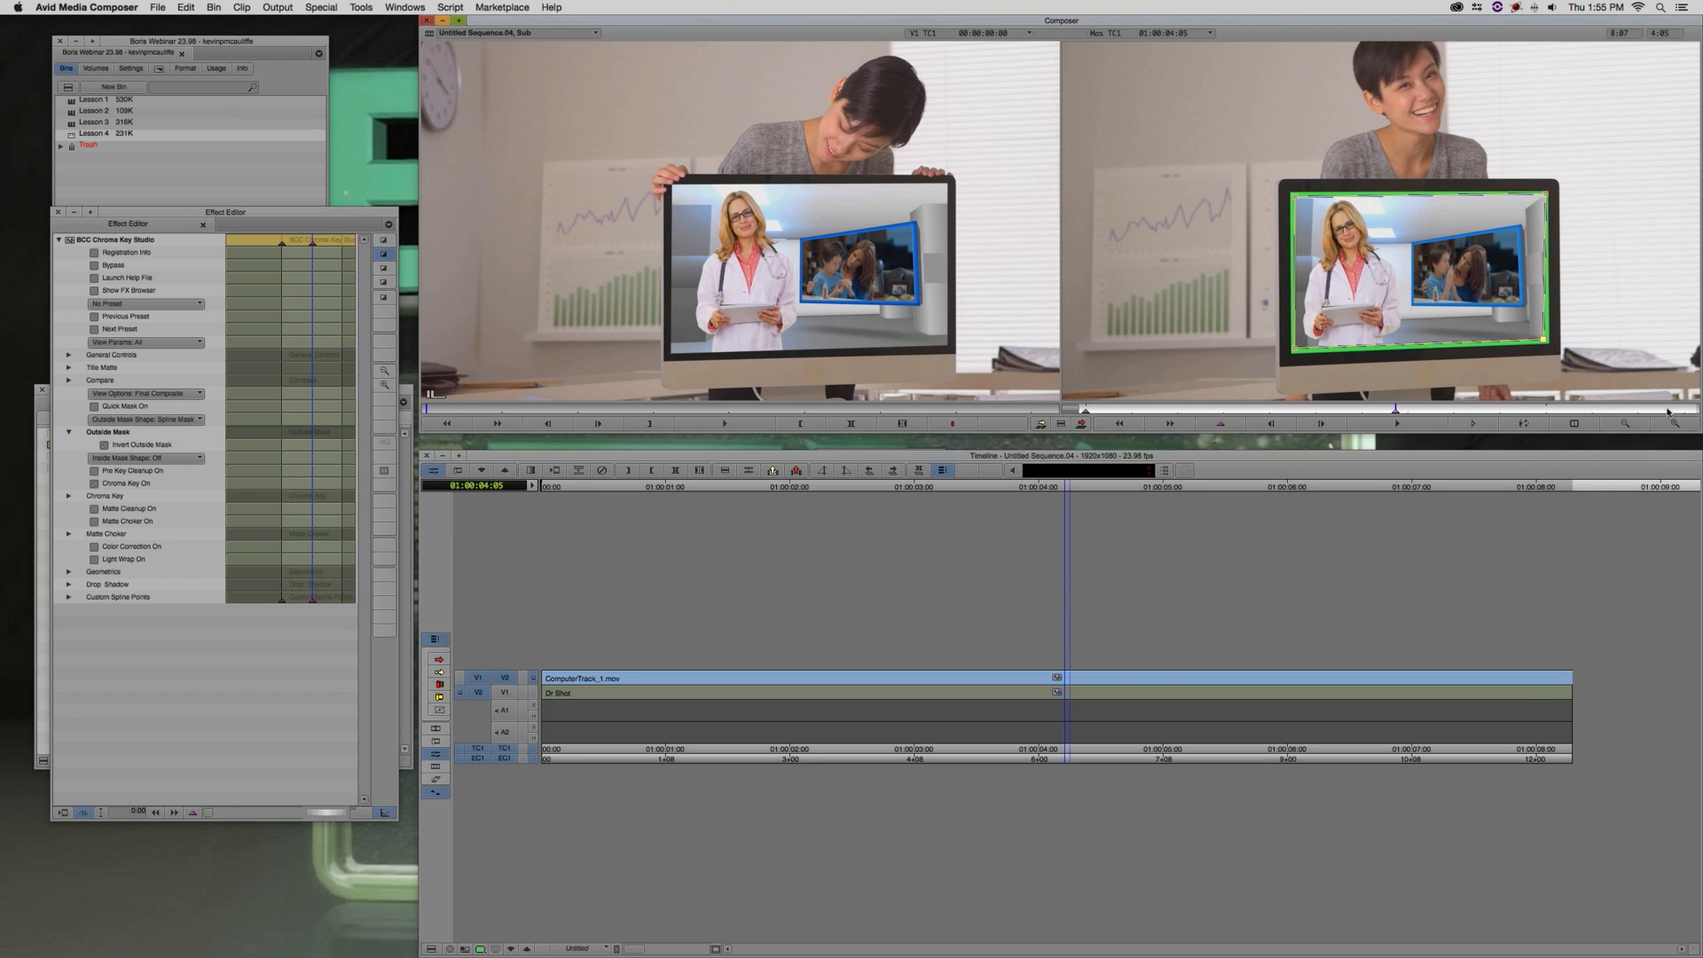
At the last frame, 01:00:08:06, move the four mask points to fit just inside the green screen
click(1697, 409)
drag(1294, 347, 1282, 354)
drag(1295, 197, 1277, 198)
drag(1545, 194, 1520, 197)
drag(1543, 341, 1523, 342)
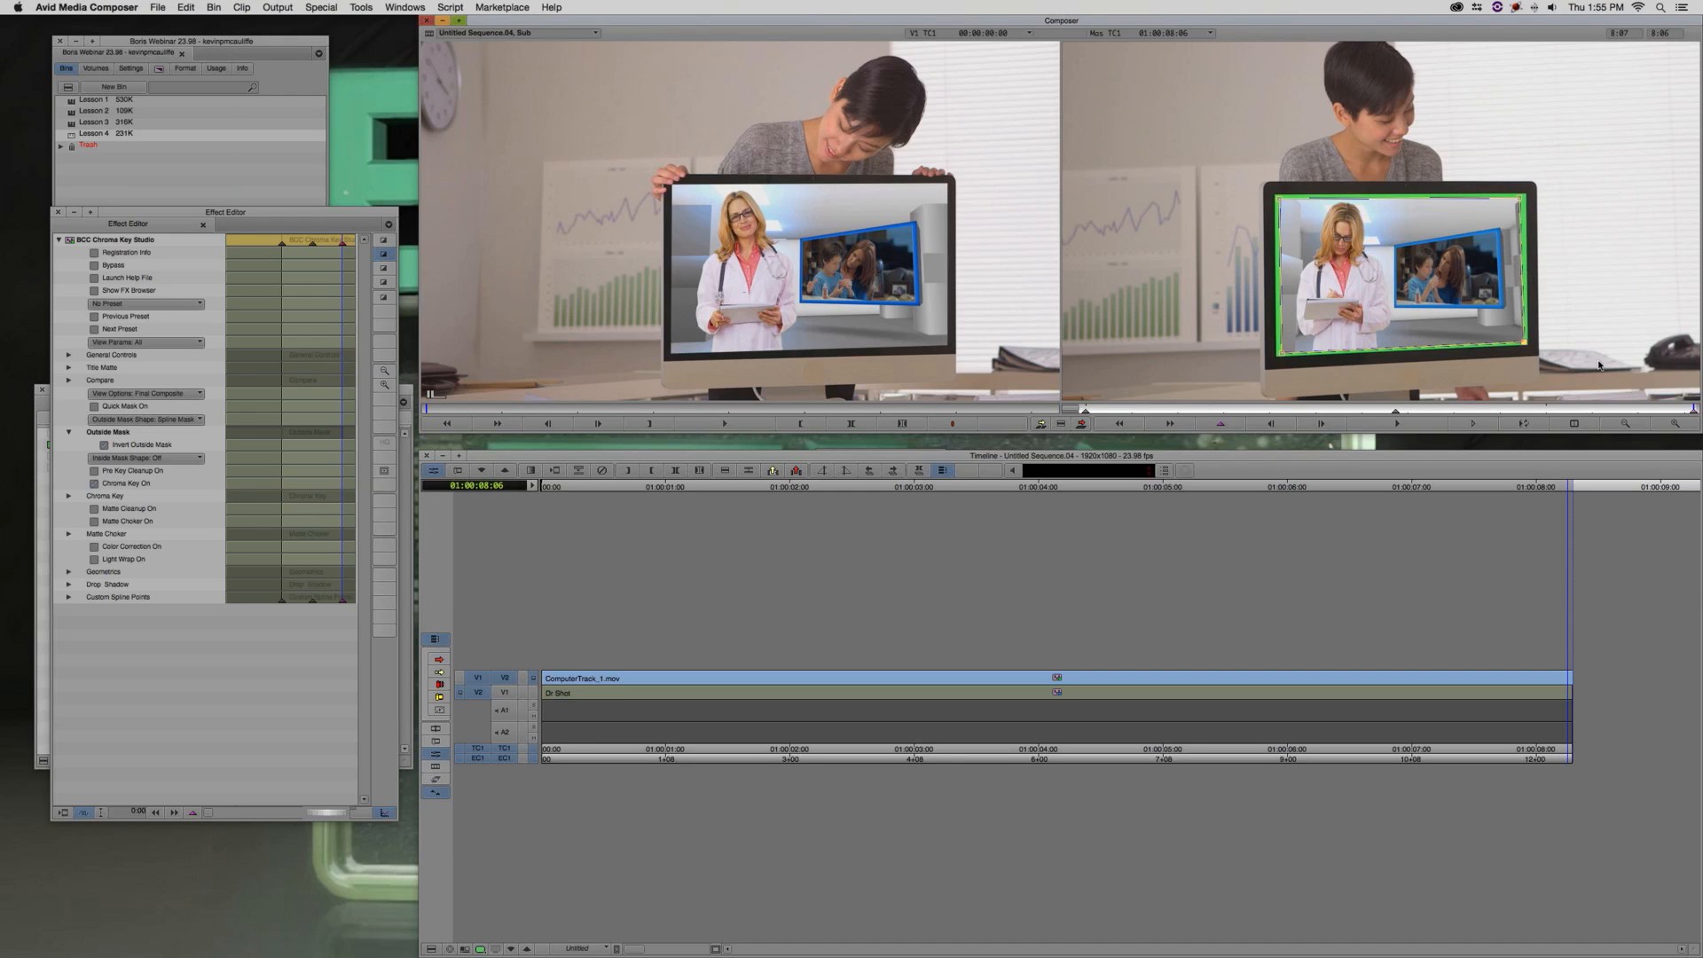
Adjust the mask to the monitor at 01:00:06:16 and check its fit at other frames of the clip
click(1576, 407)
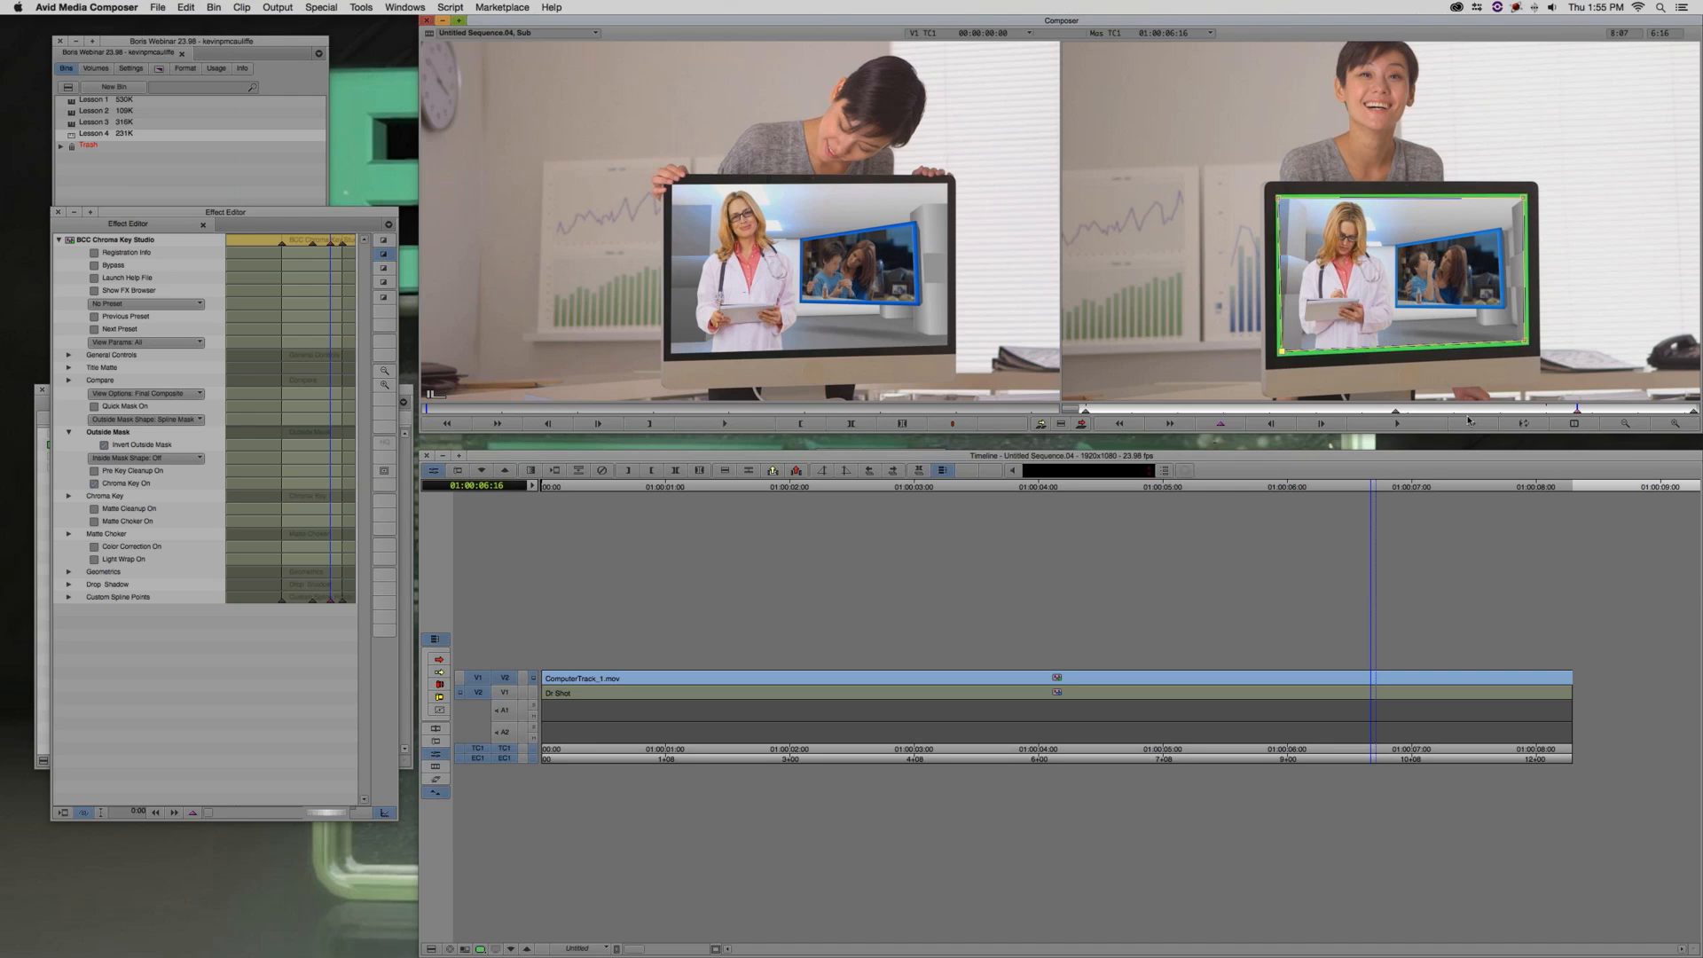
click(1275, 423)
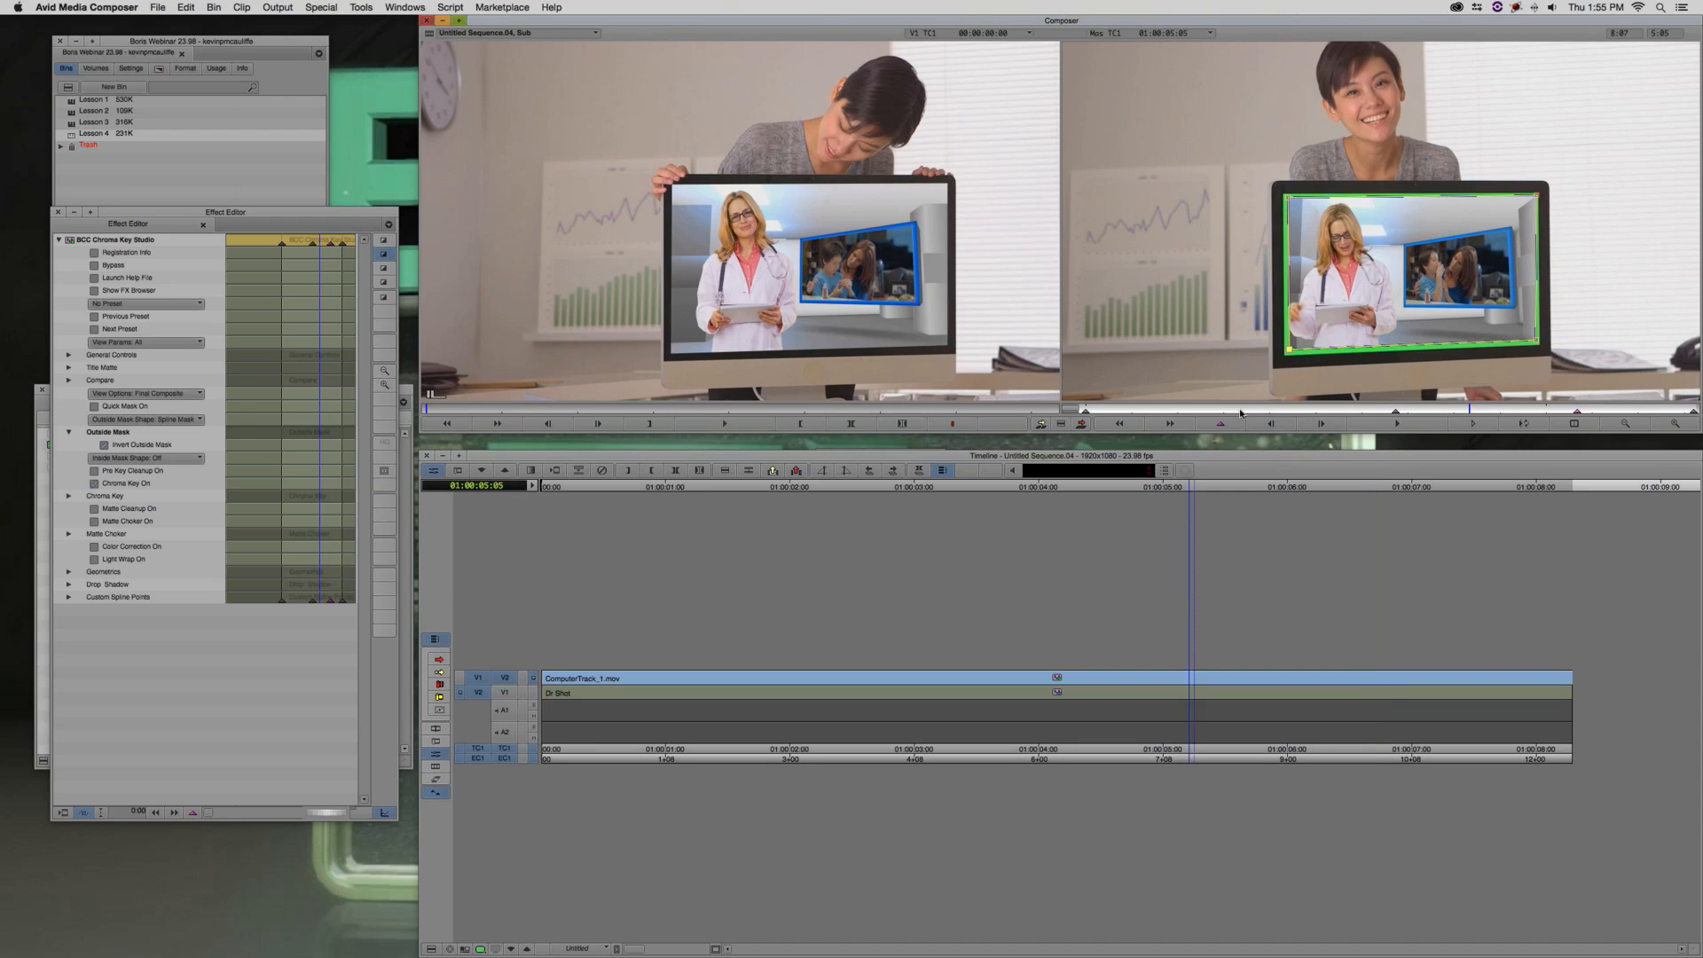
click(1240, 413)
drag(1134, 414, 1202, 412)
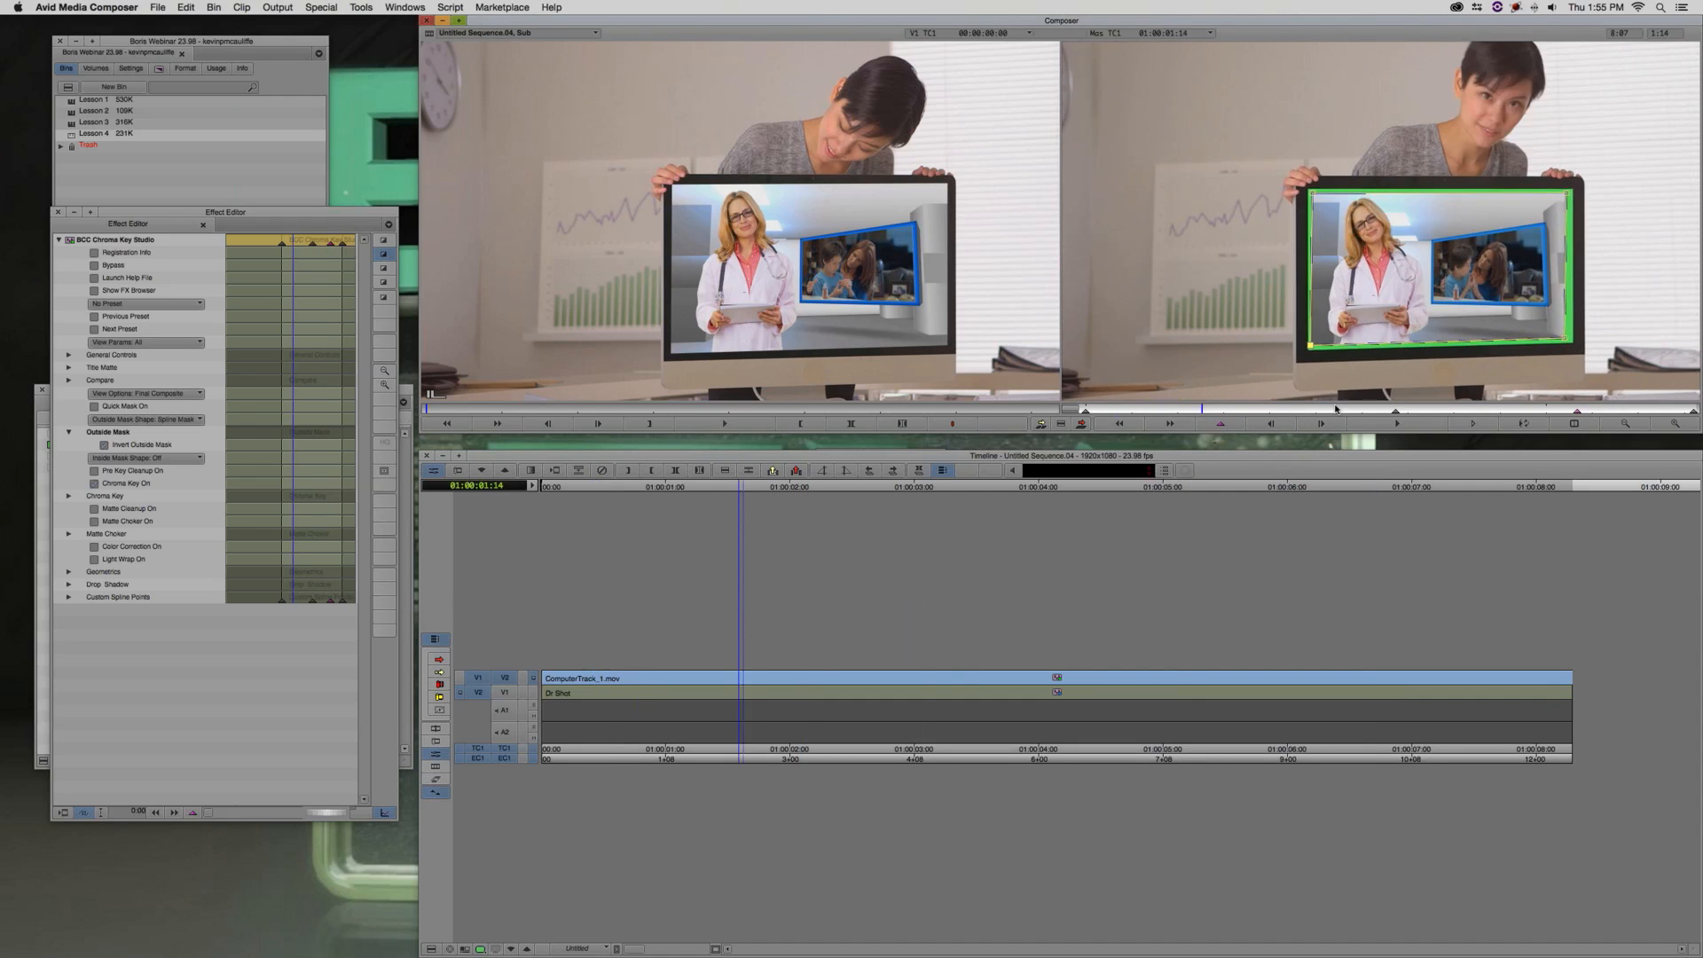
click(1335, 409)
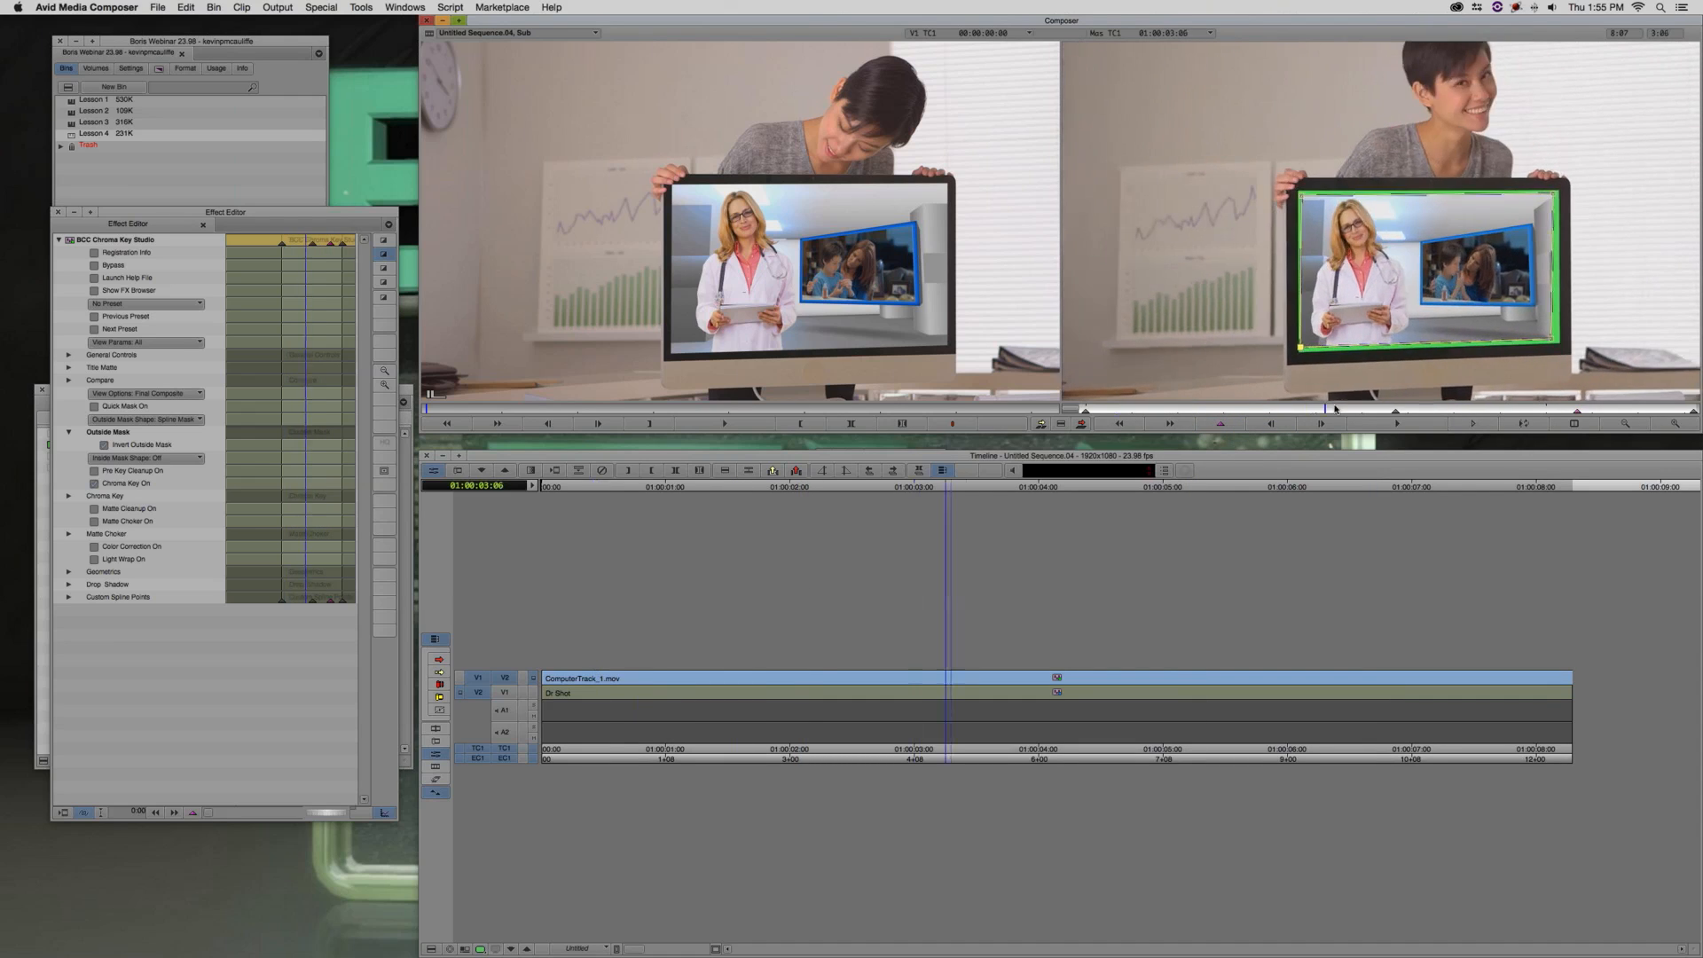
Sample the remaining green at the monitor's edge as the Chroma Key color, hide the mask outline and close the effect windows
click(68, 496)
drag(196, 580, 1558, 224)
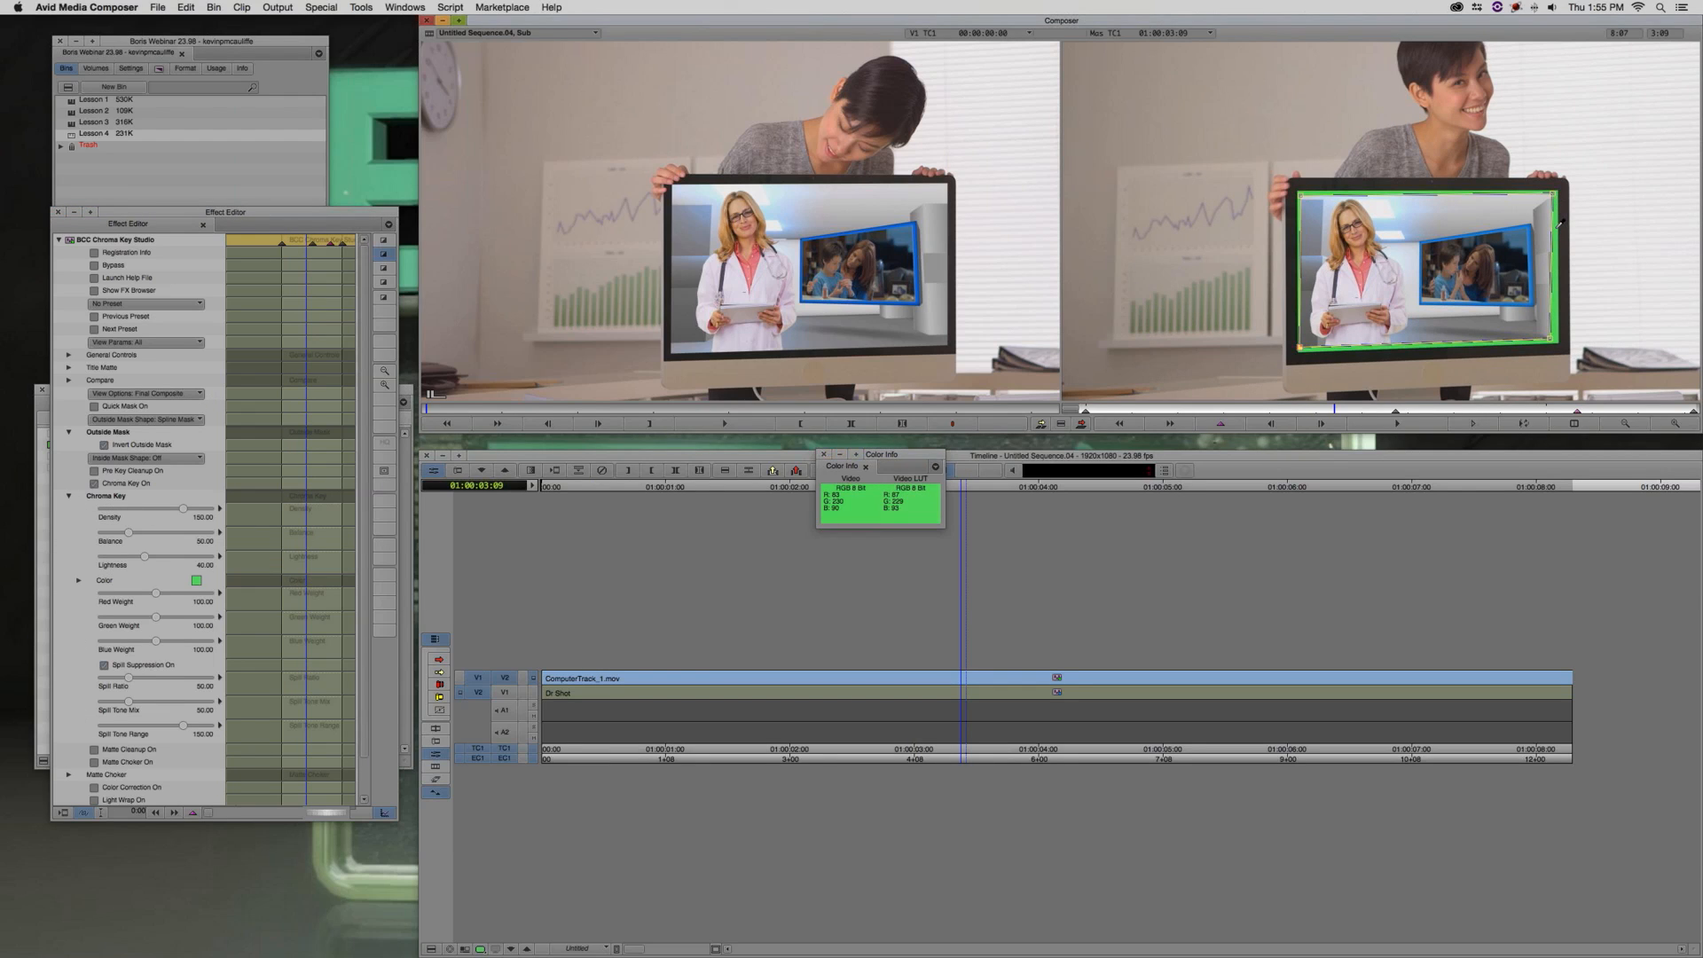
click(381, 241)
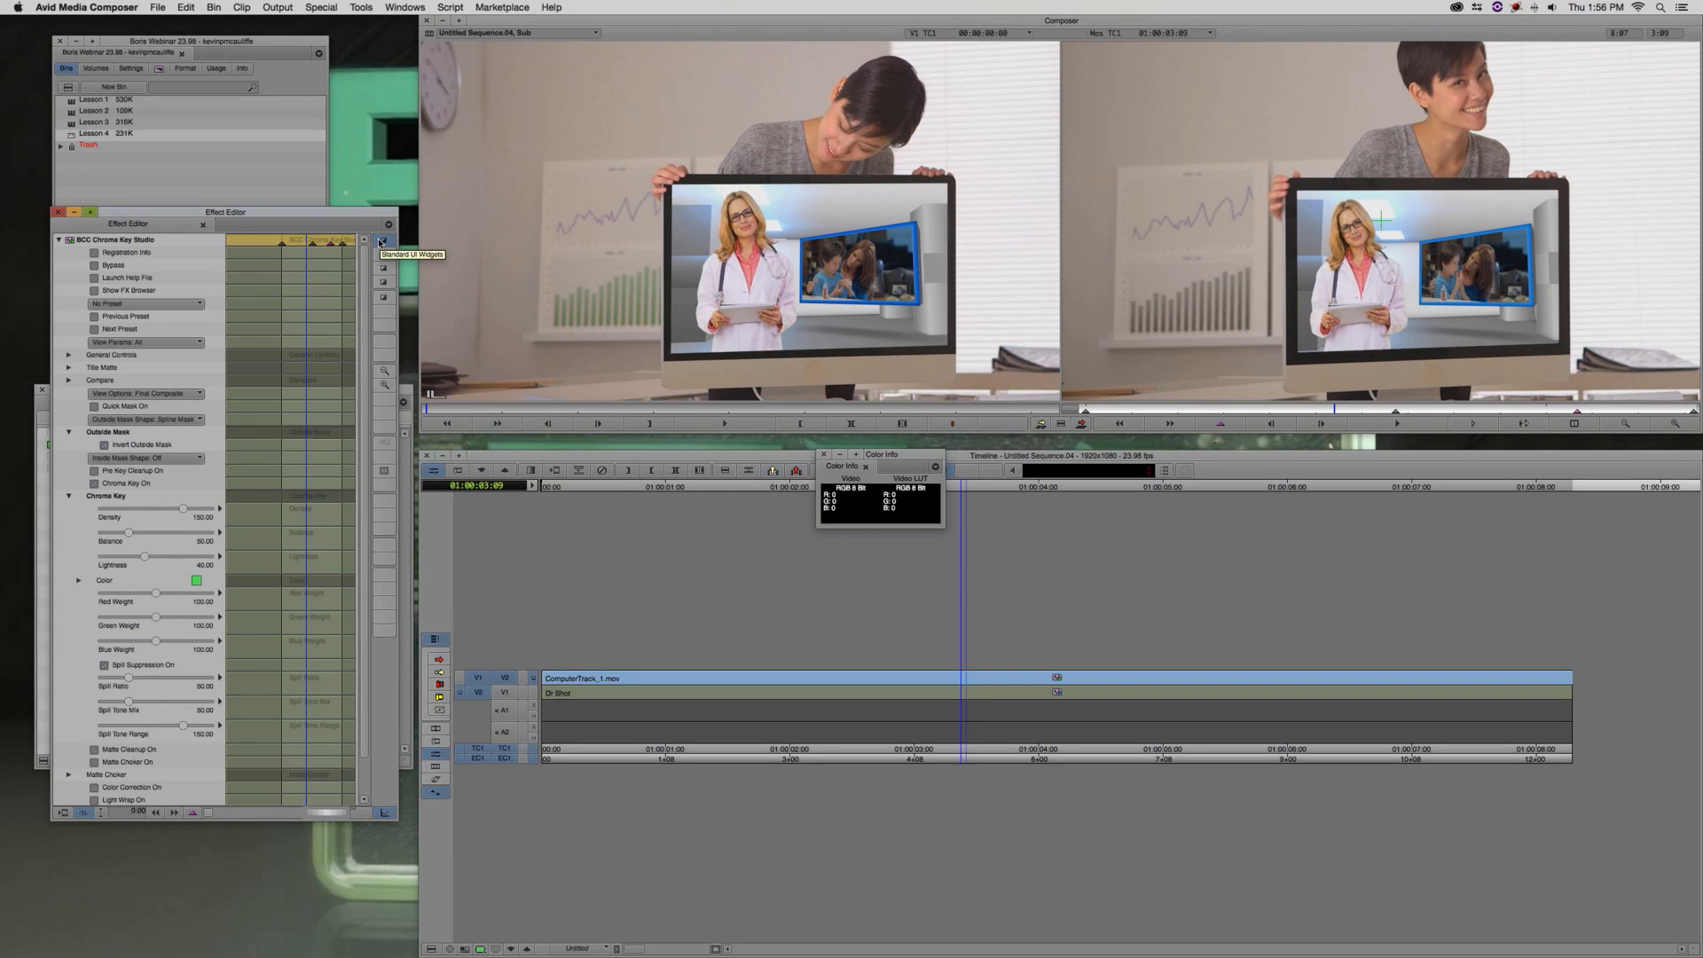
key(super+w)
Play and scrub through the sequence to check the keyed monitor composite, ending at the first frame
click(917, 699)
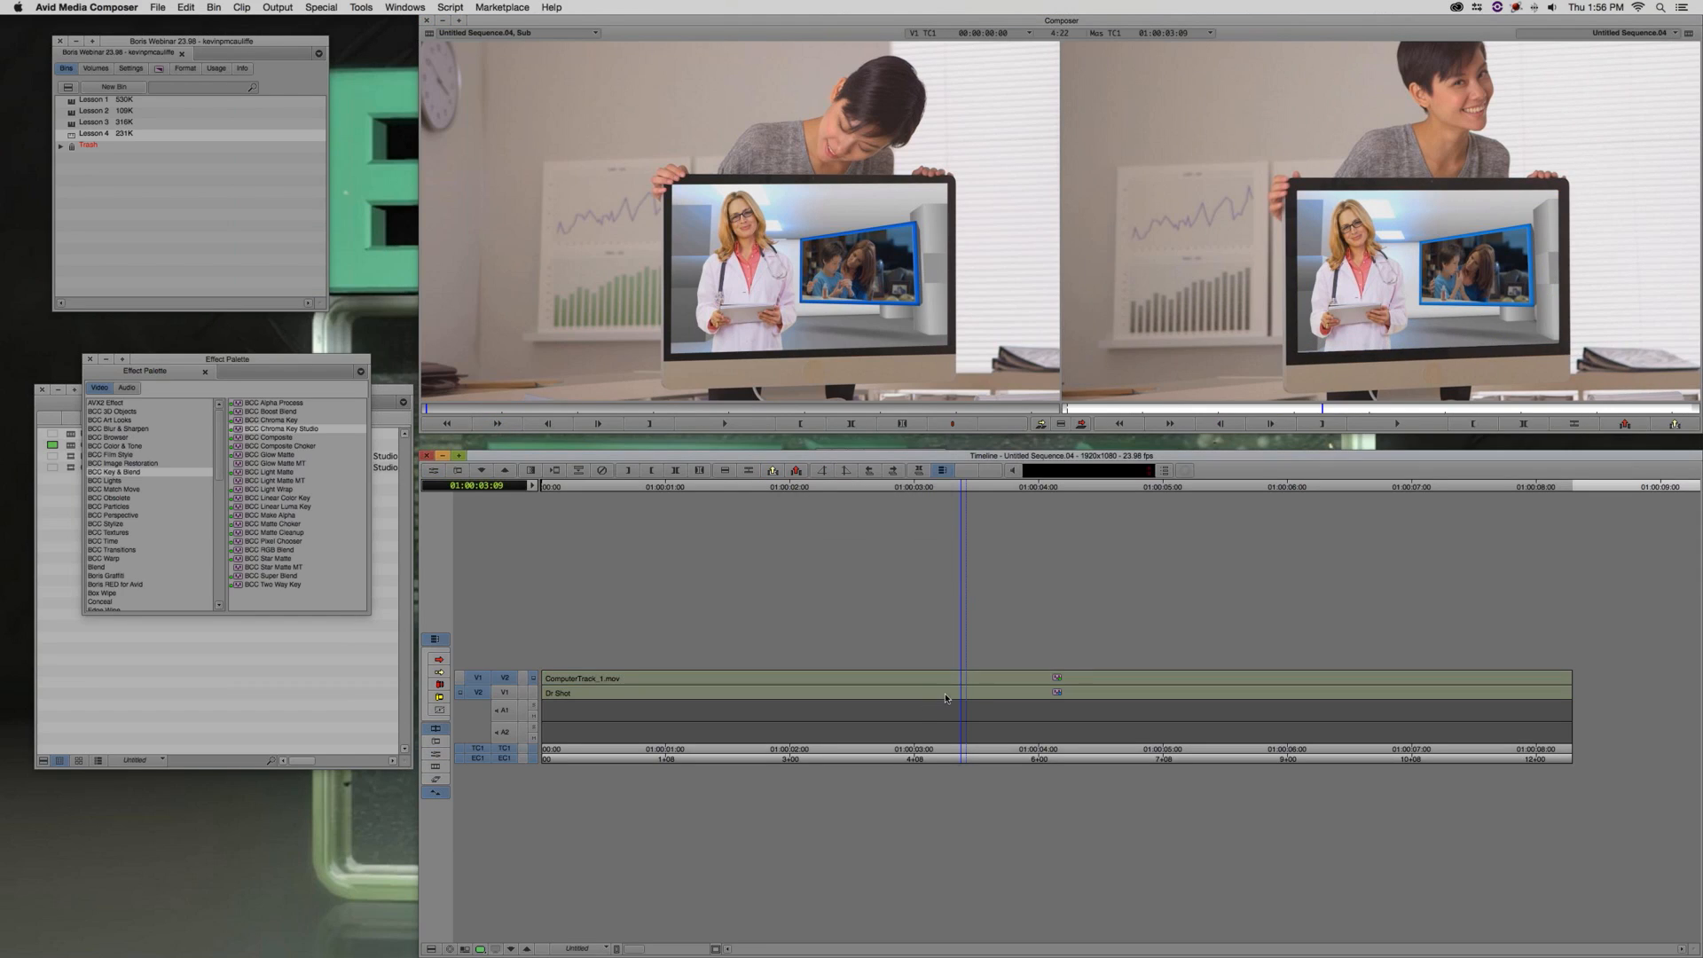
click(1025, 681)
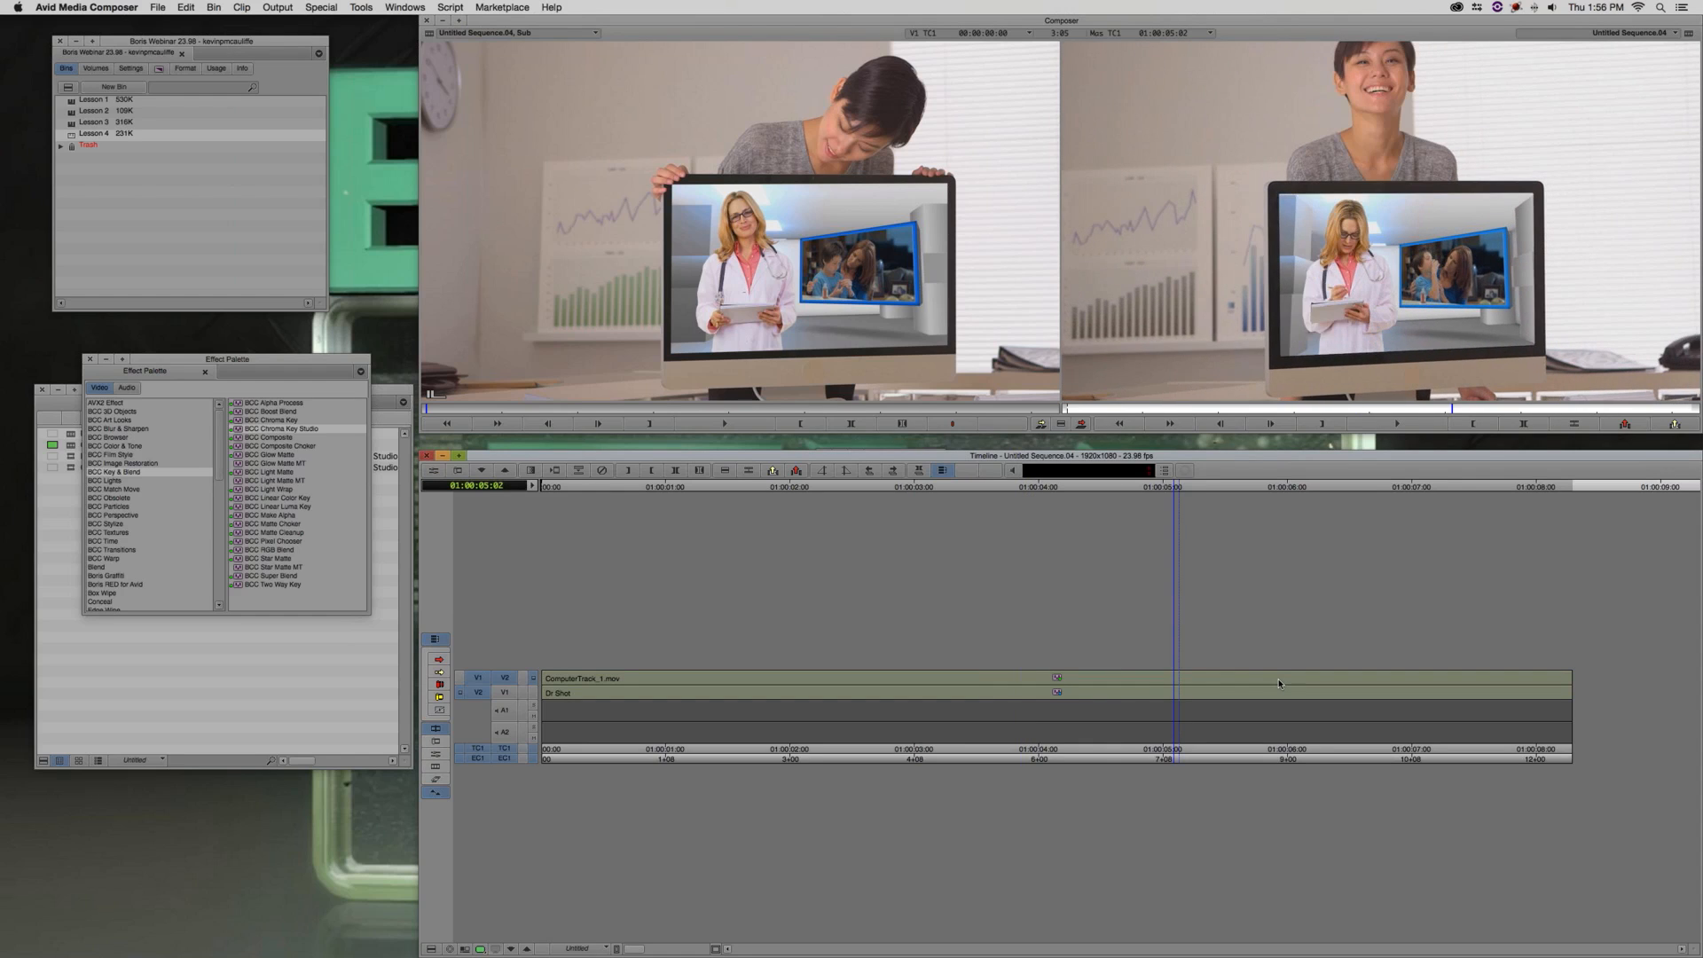
key(space)
click(534, 679)
click(534, 679)
click(1158, 676)
key(space)
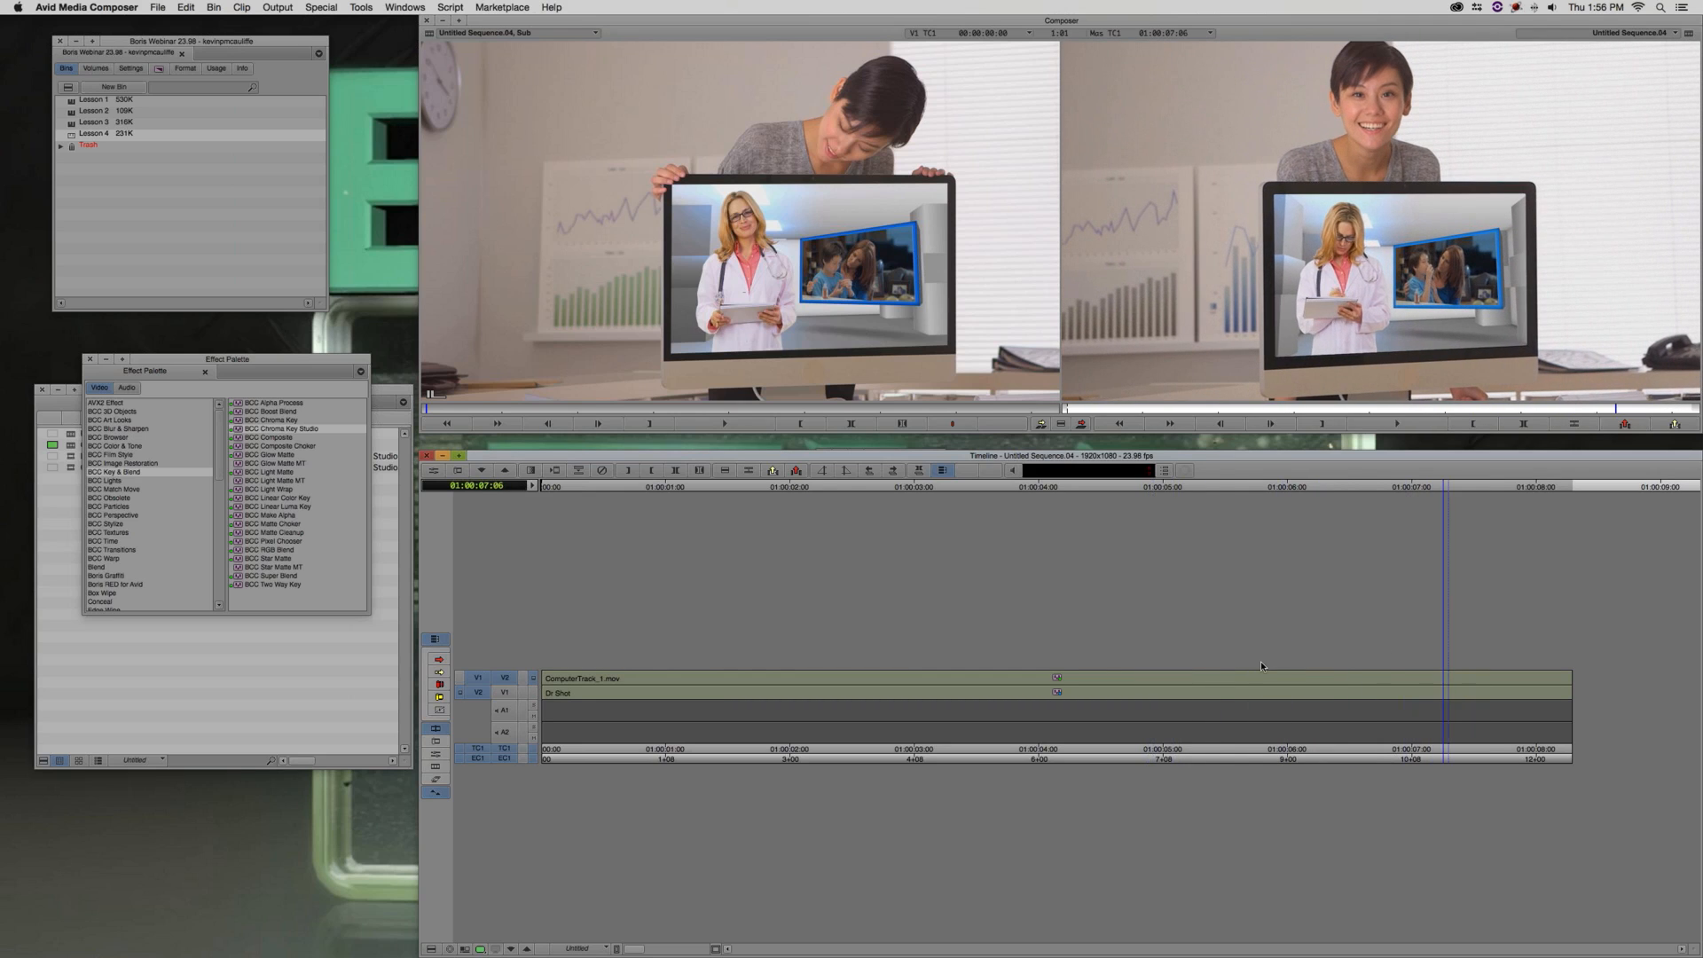
click(1222, 670)
drag(1097, 677, 543, 684)
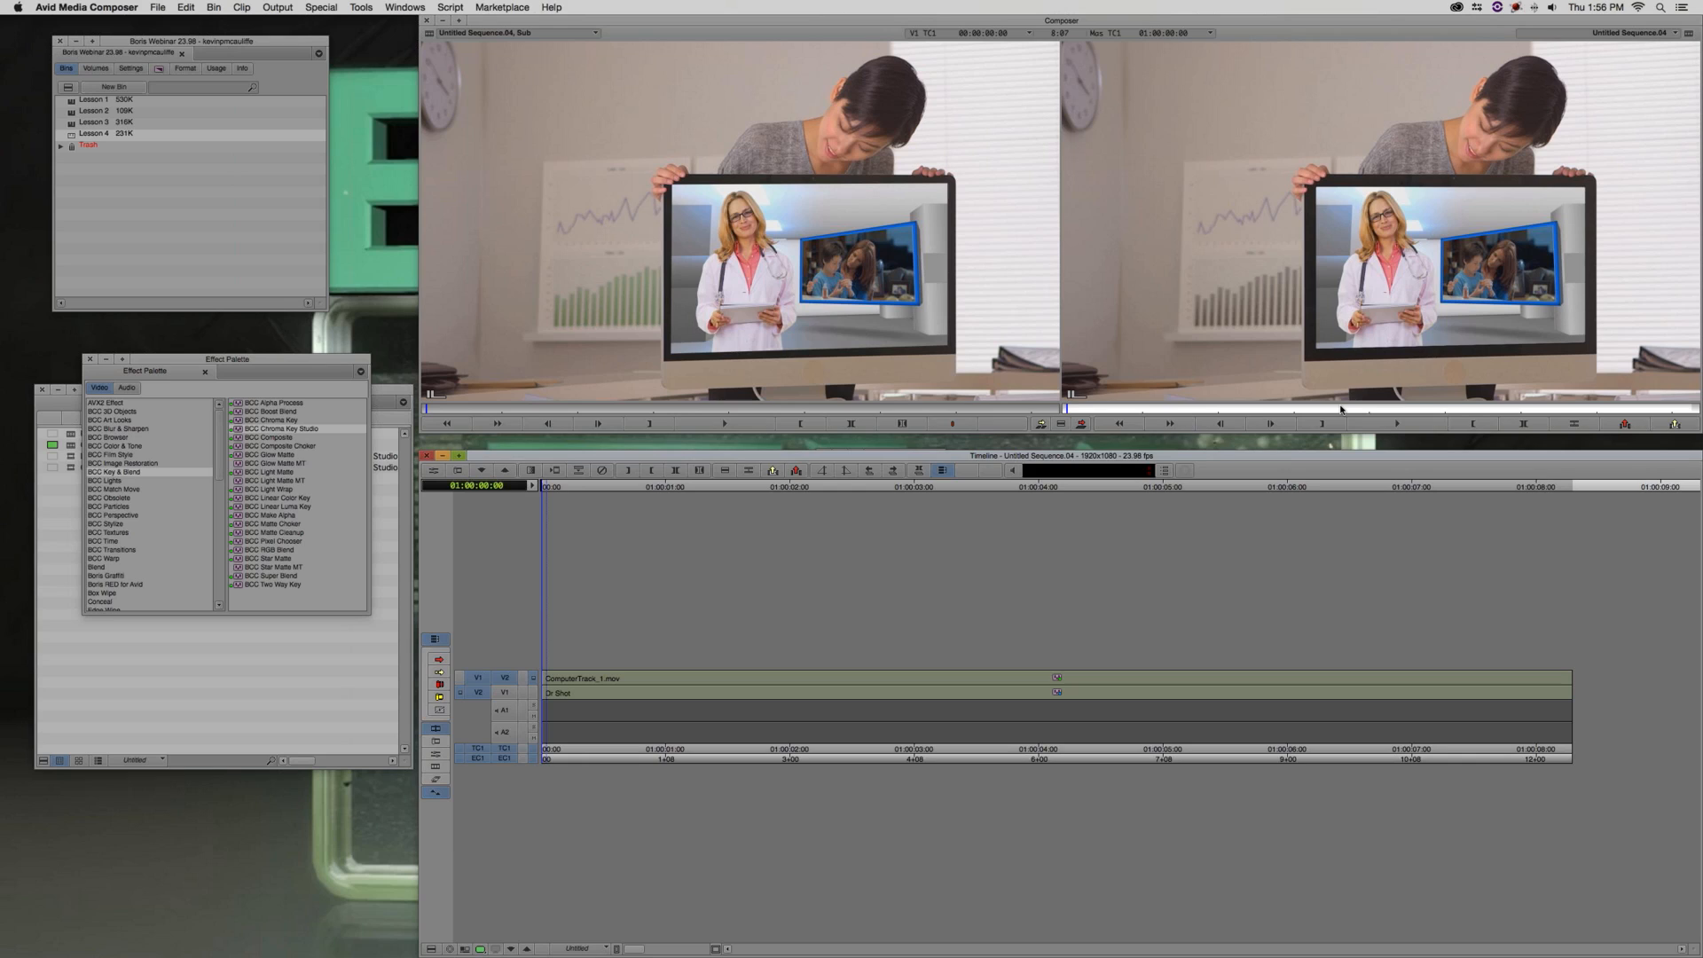
Monitor only the V1 track and add the BCC Light Sweep effect on top of the Dr Shot clip's existing effect
click(533, 692)
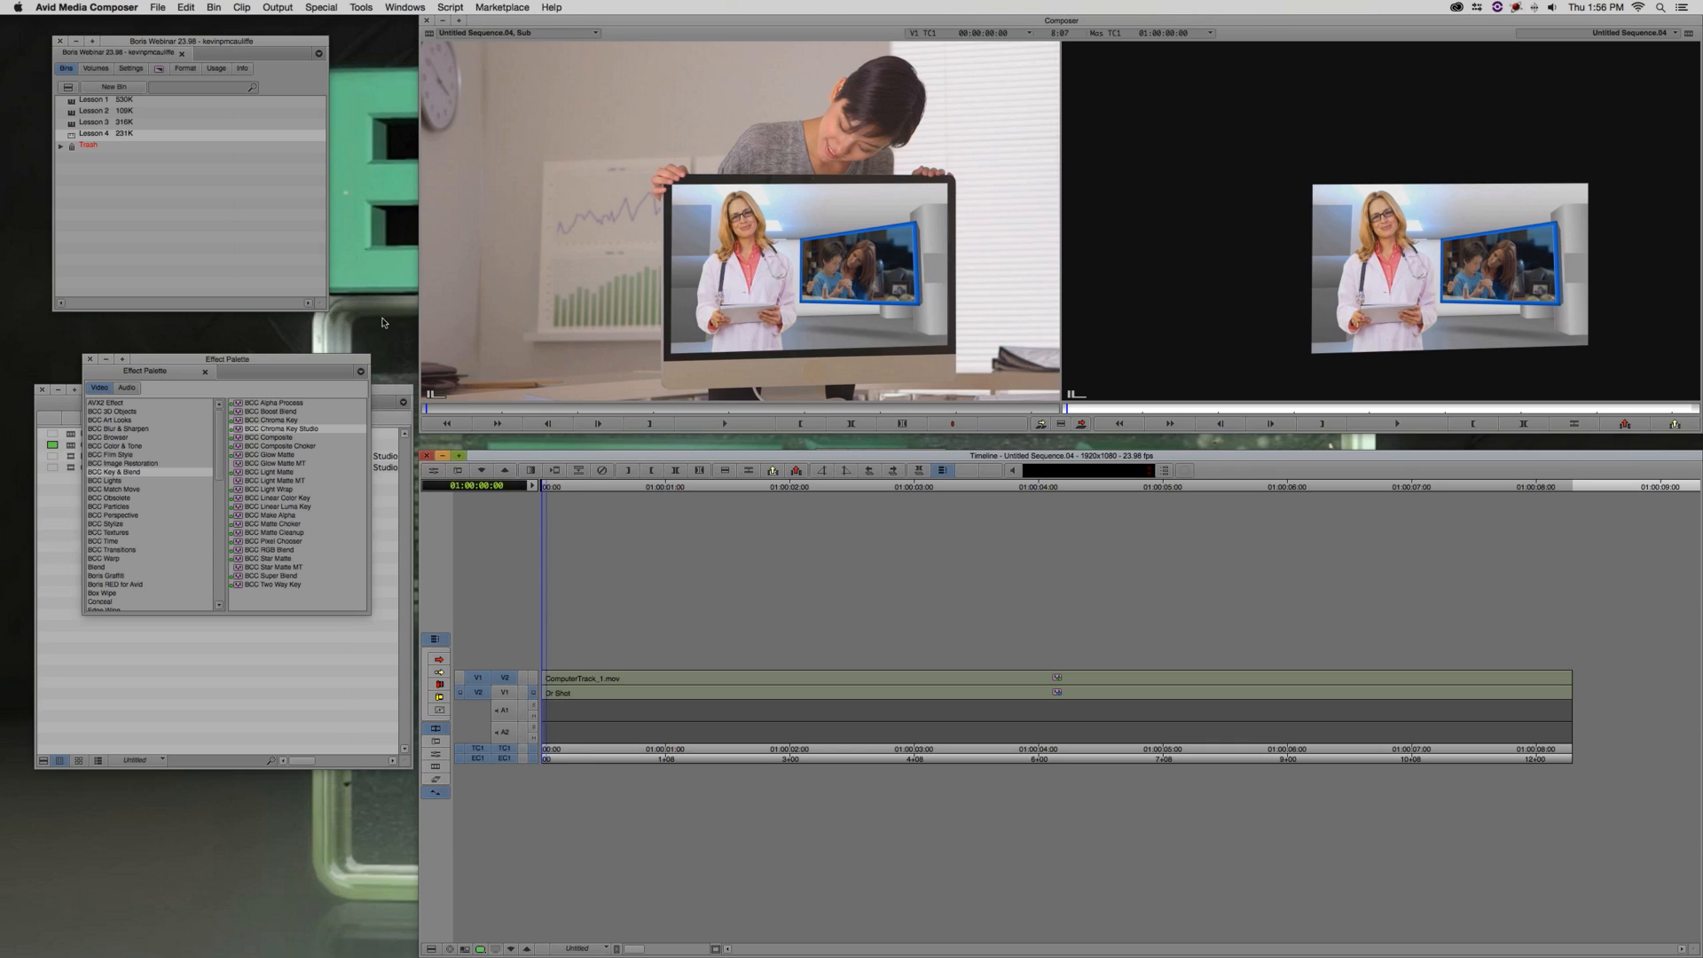
key(super+8)
drag(249, 359, 254, 315)
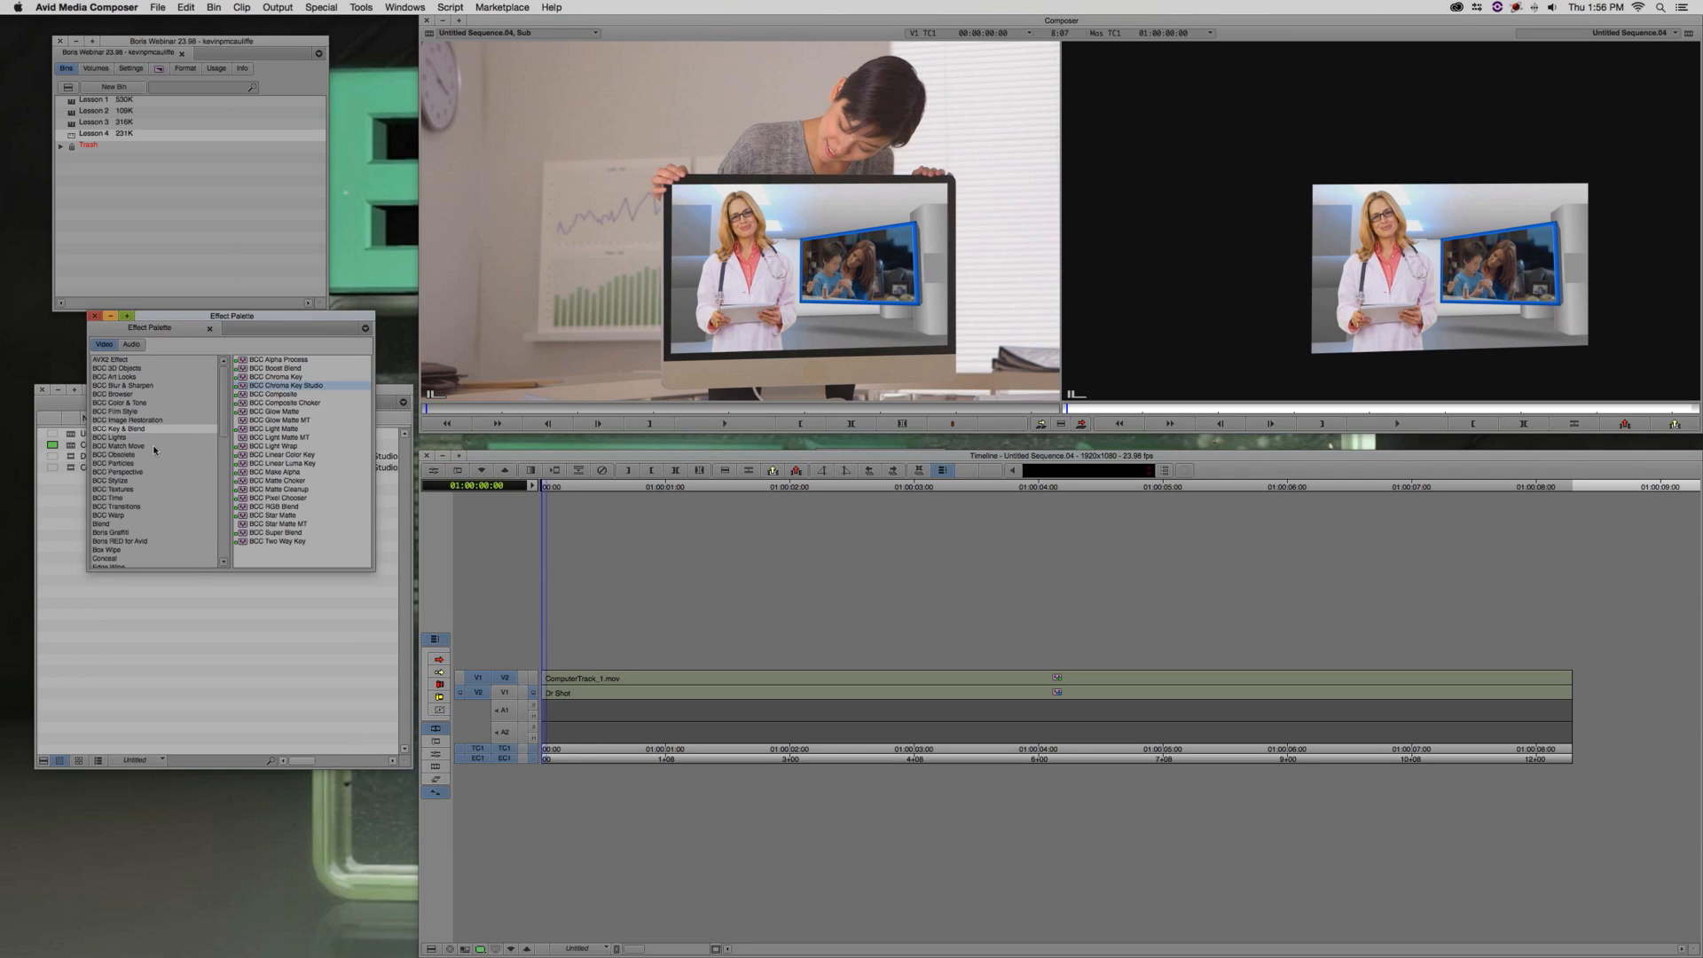
click(133, 437)
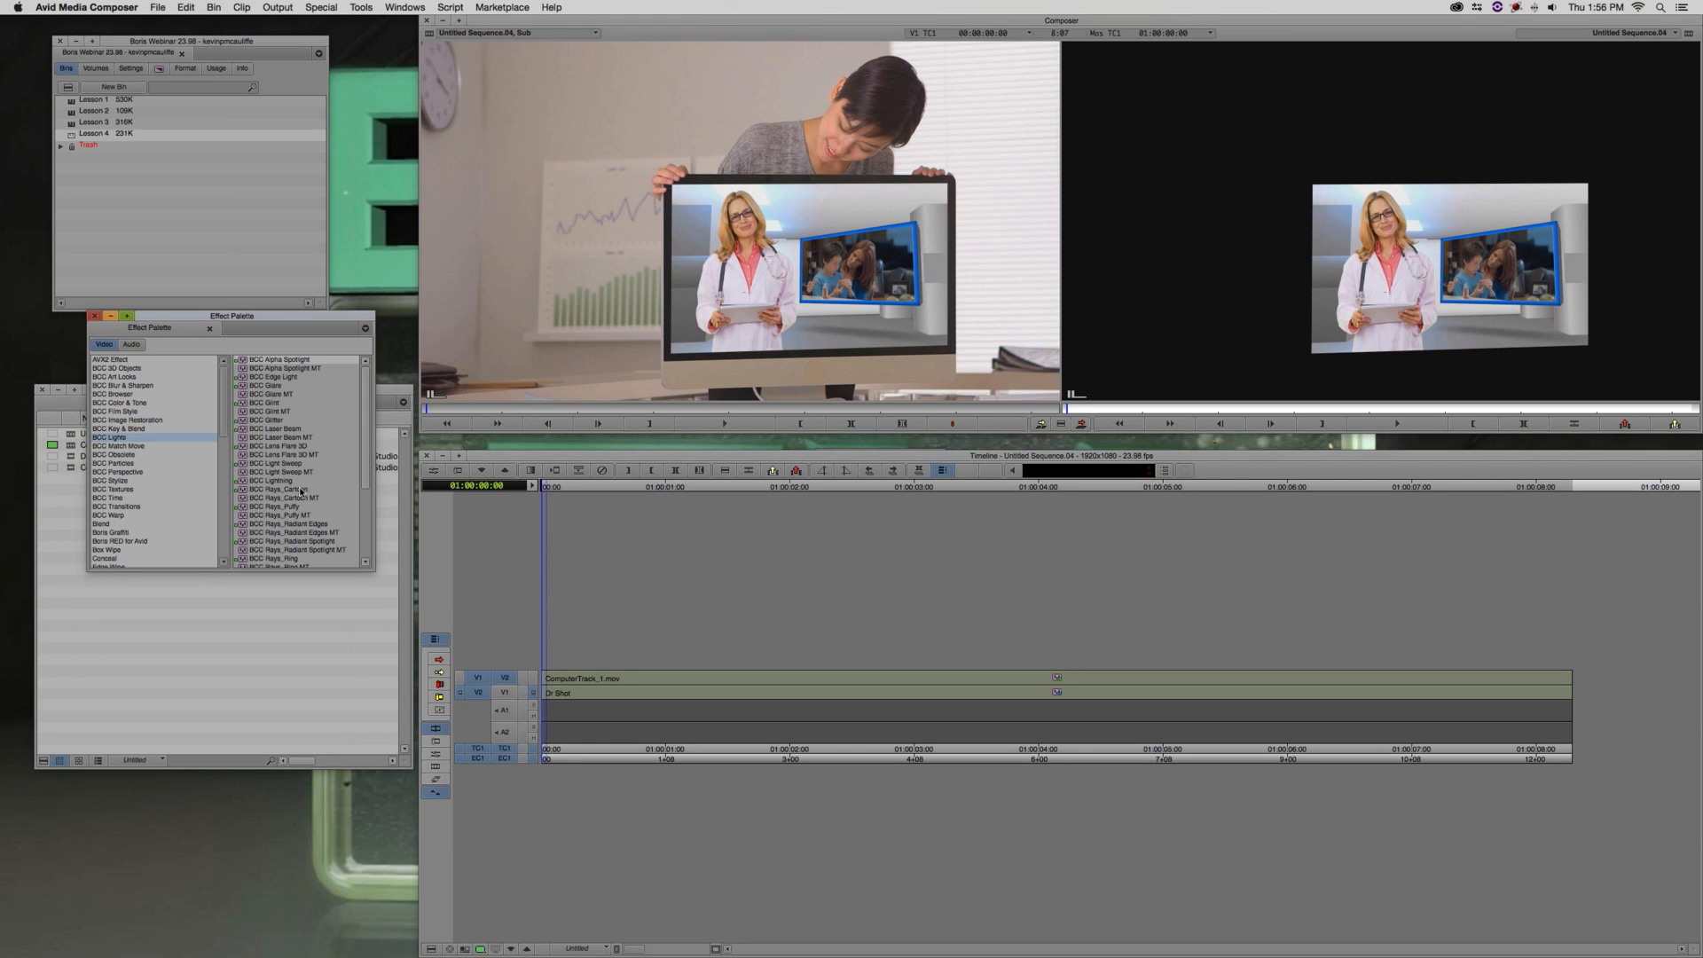
click(305, 462)
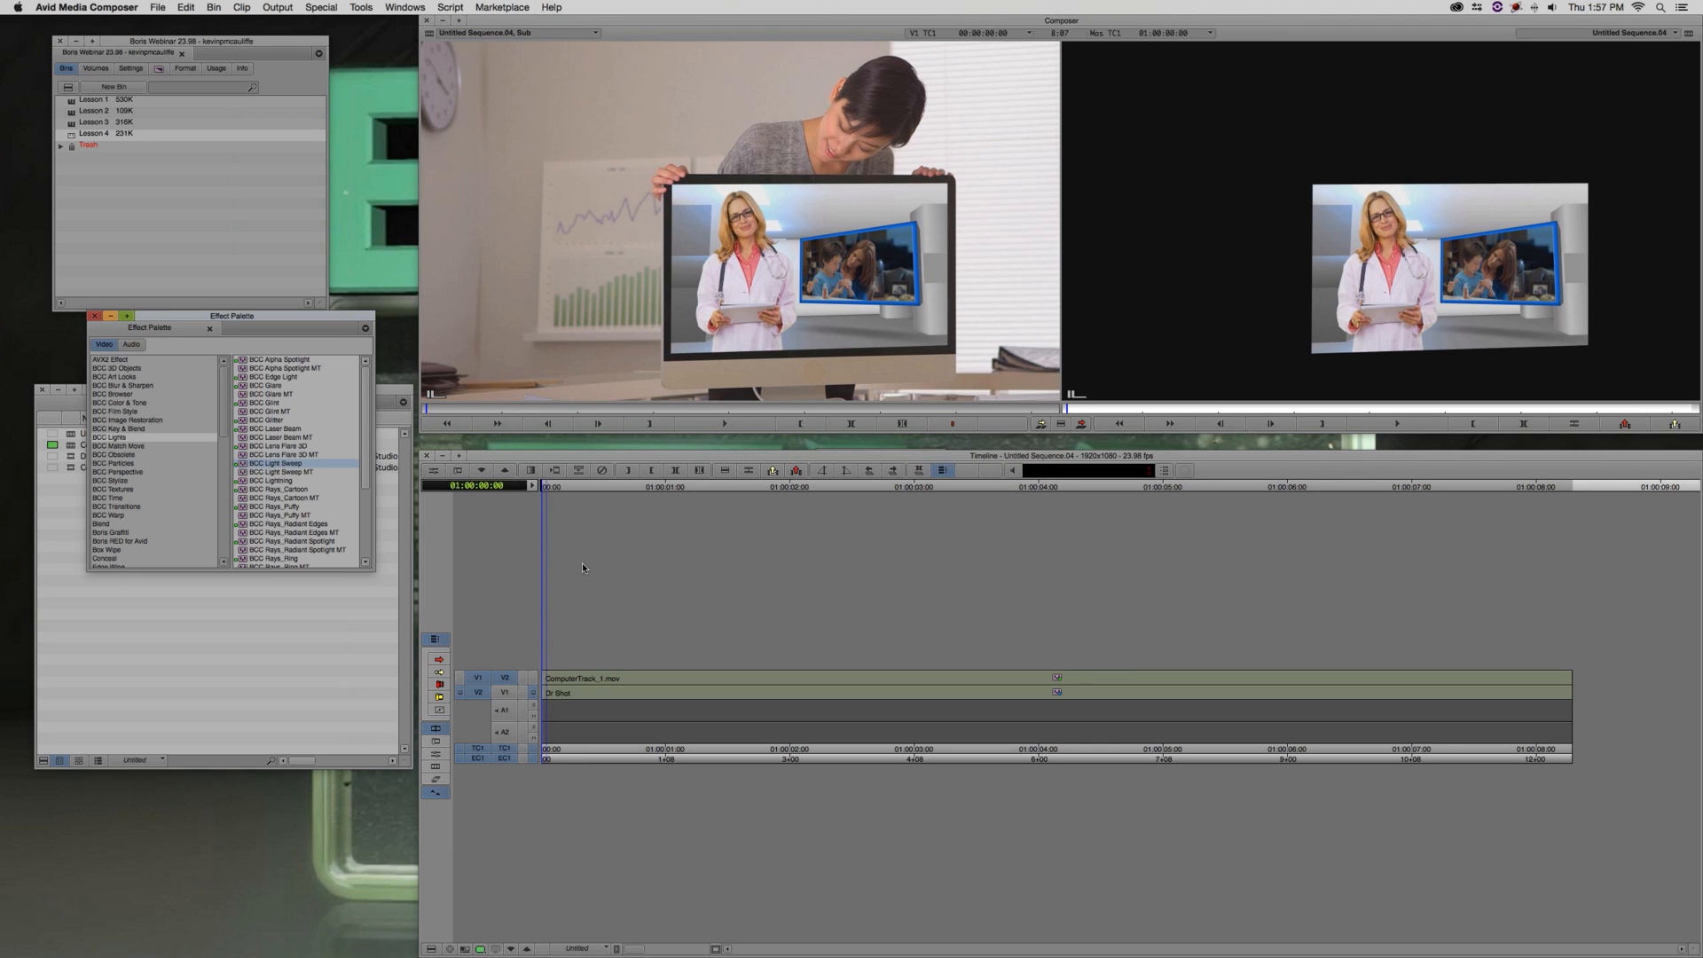
drag(629, 696, 629, 695)
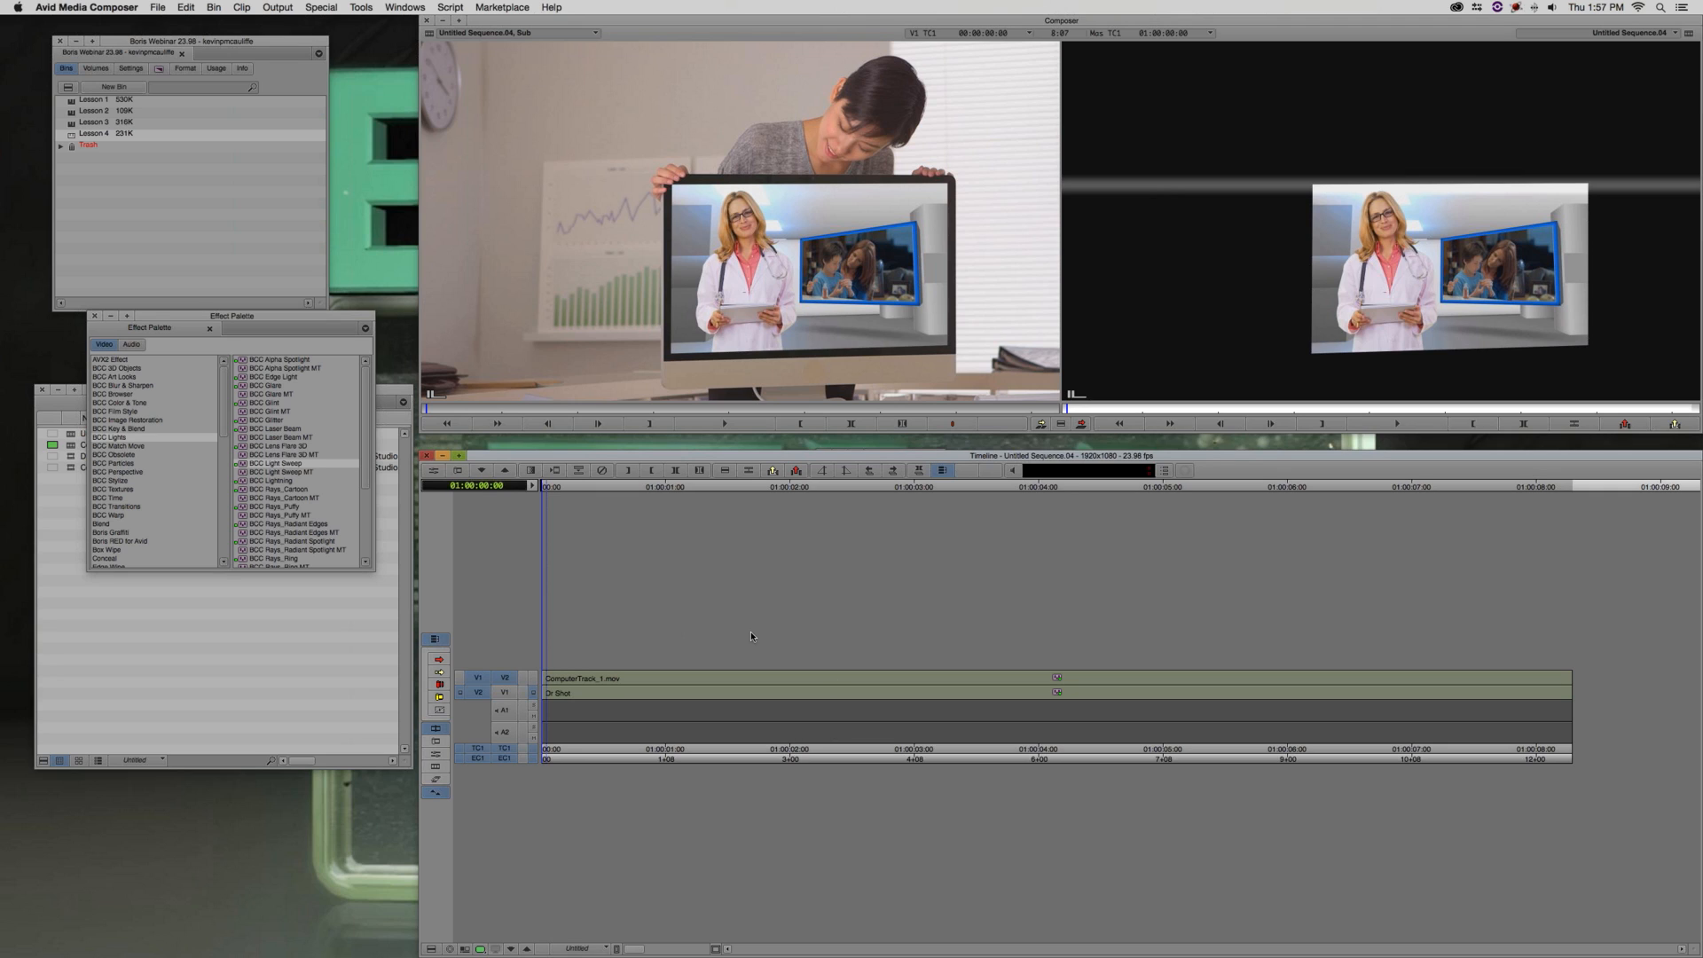
Open the Dr Shot clip's effects for editing, check BCC Corner Pin's Title Matte options and expand BCC Light Sweep with its Title Matte group
click(505, 692)
click(504, 679)
key(F8)
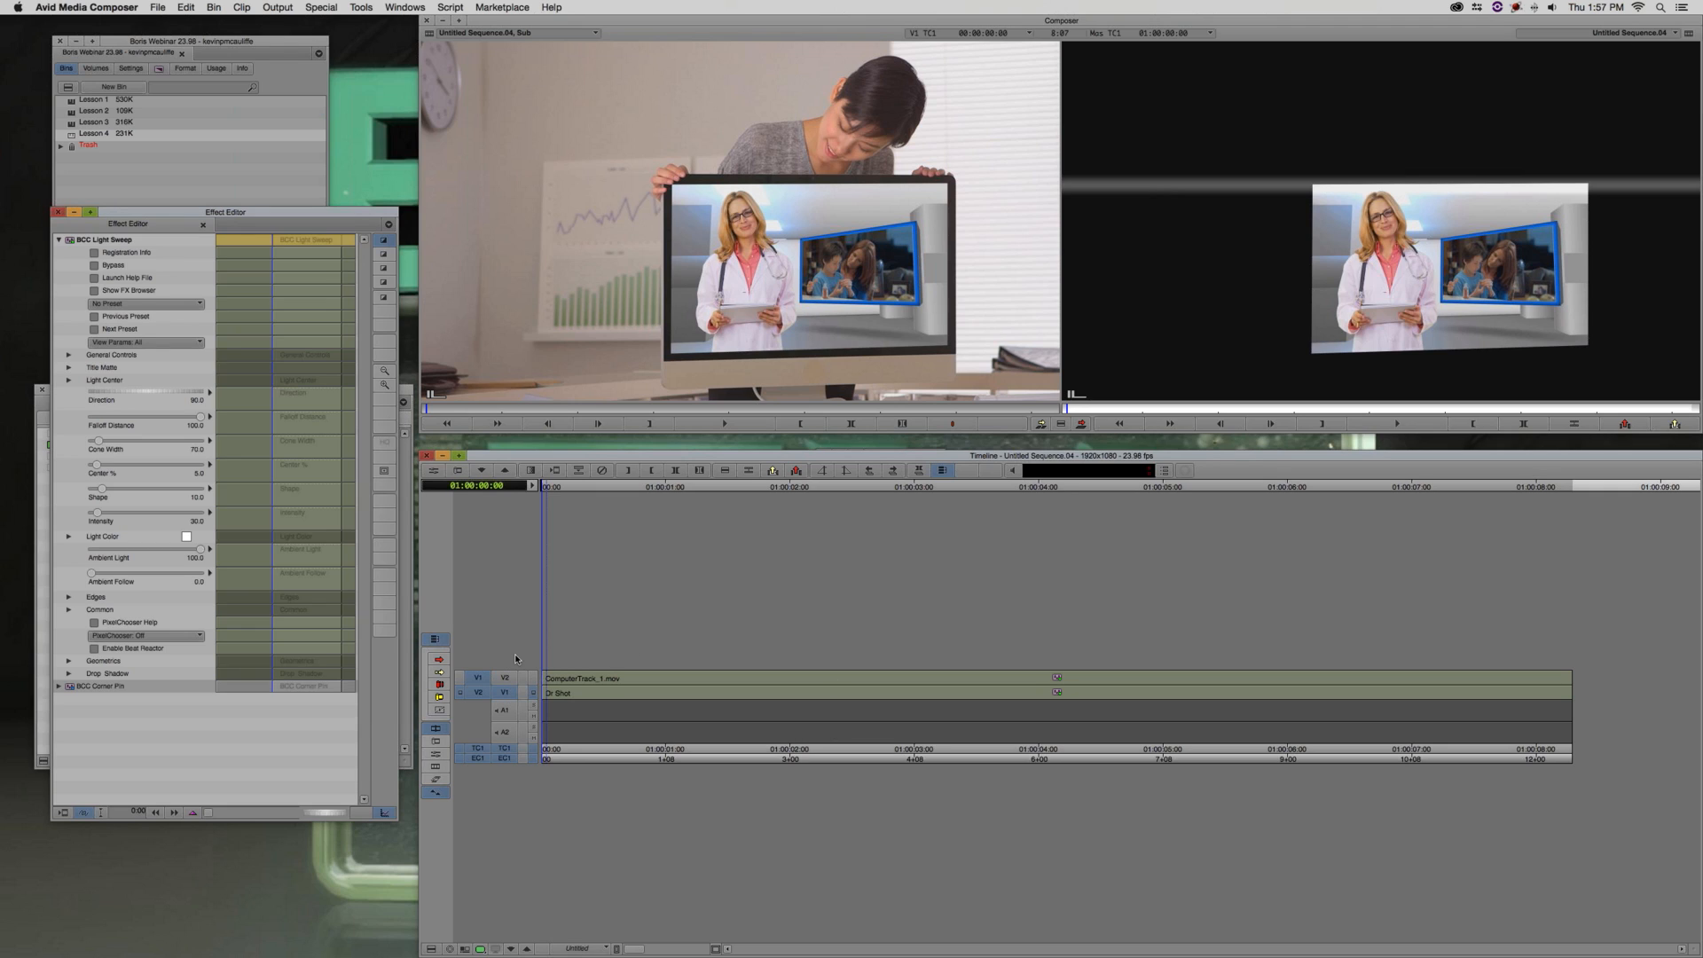
click(567, 693)
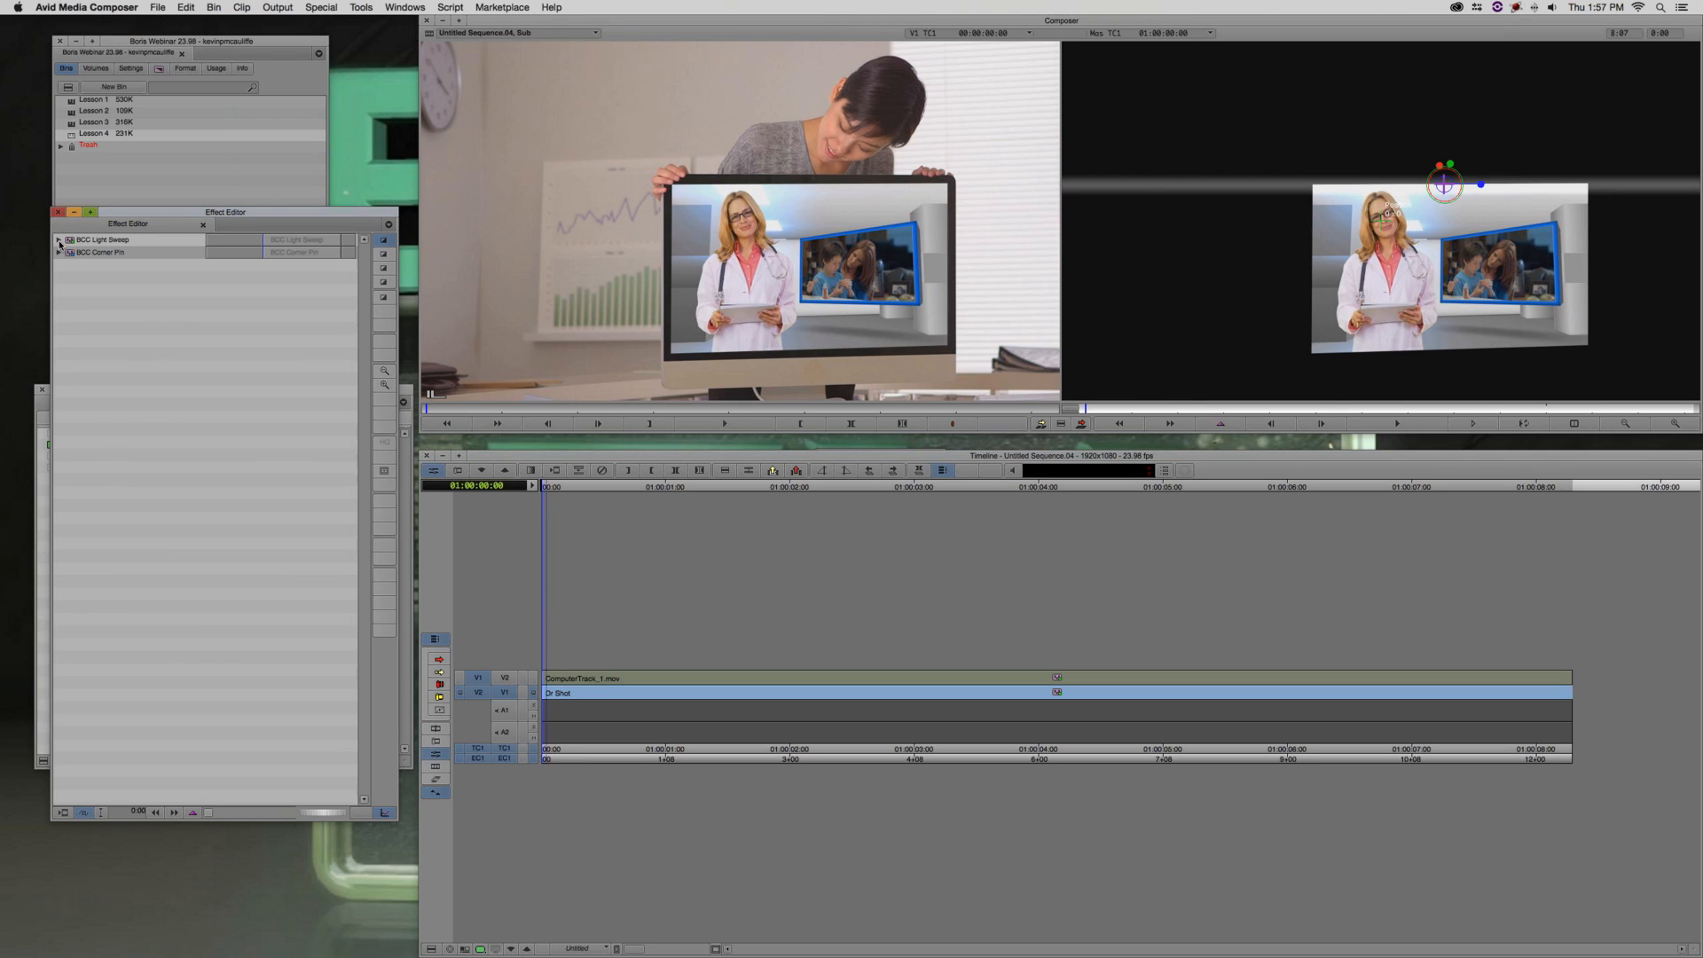
click(59, 253)
click(69, 380)
click(129, 433)
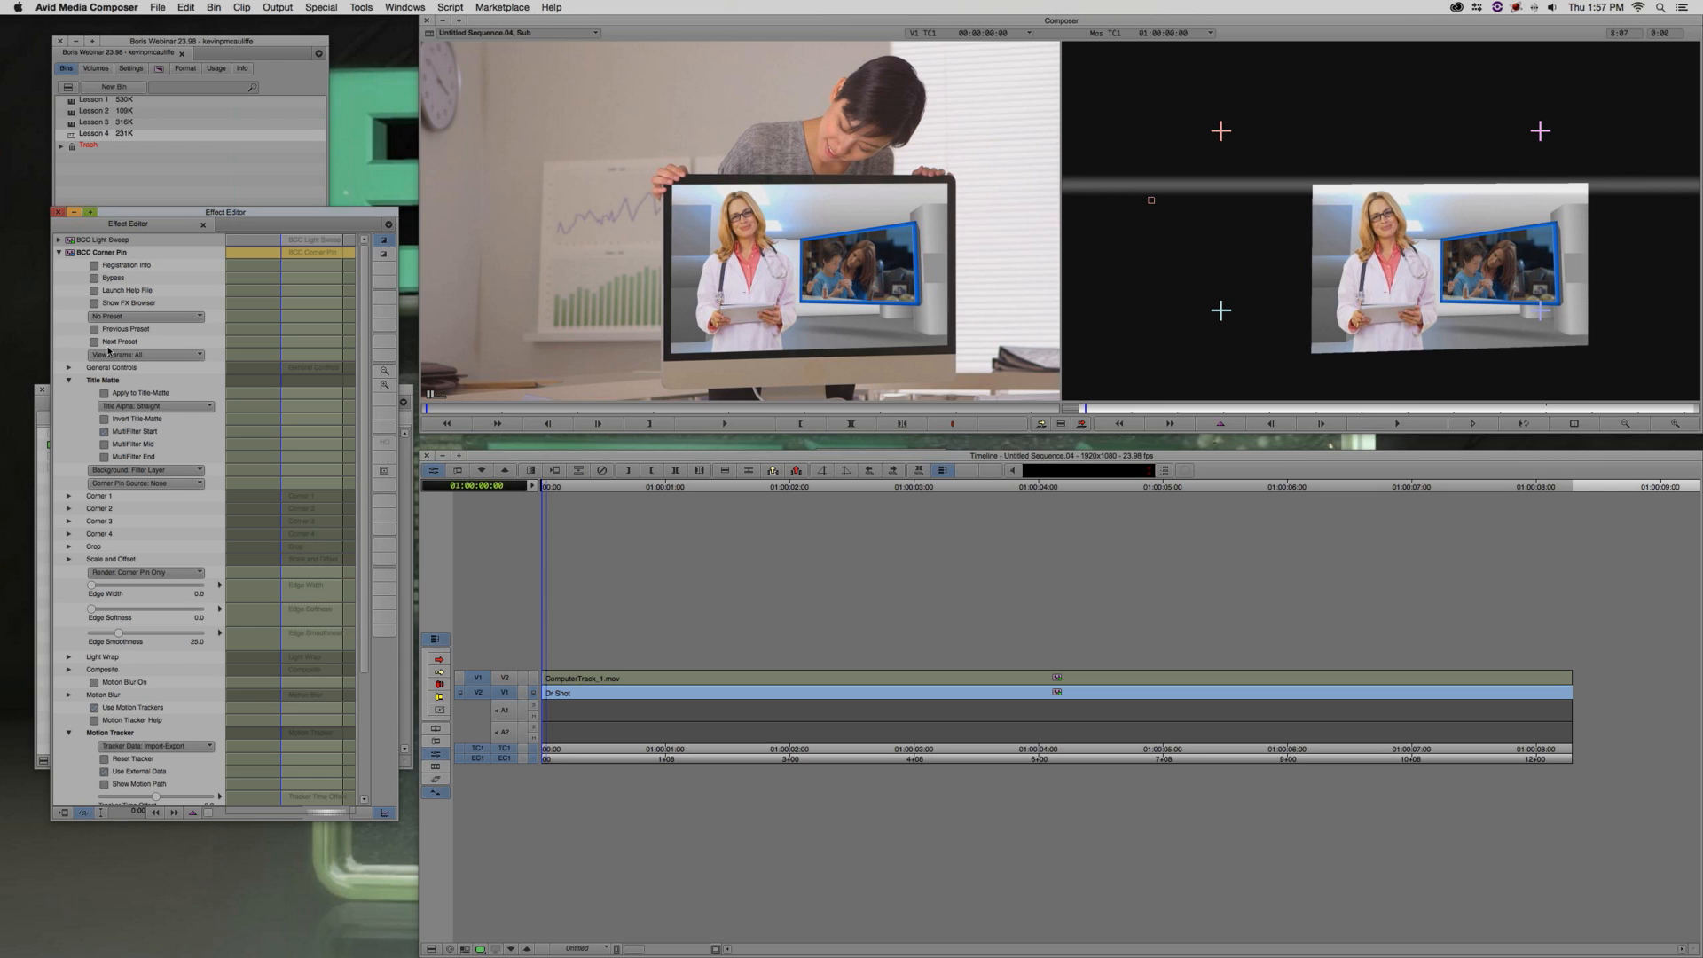
click(60, 253)
click(59, 239)
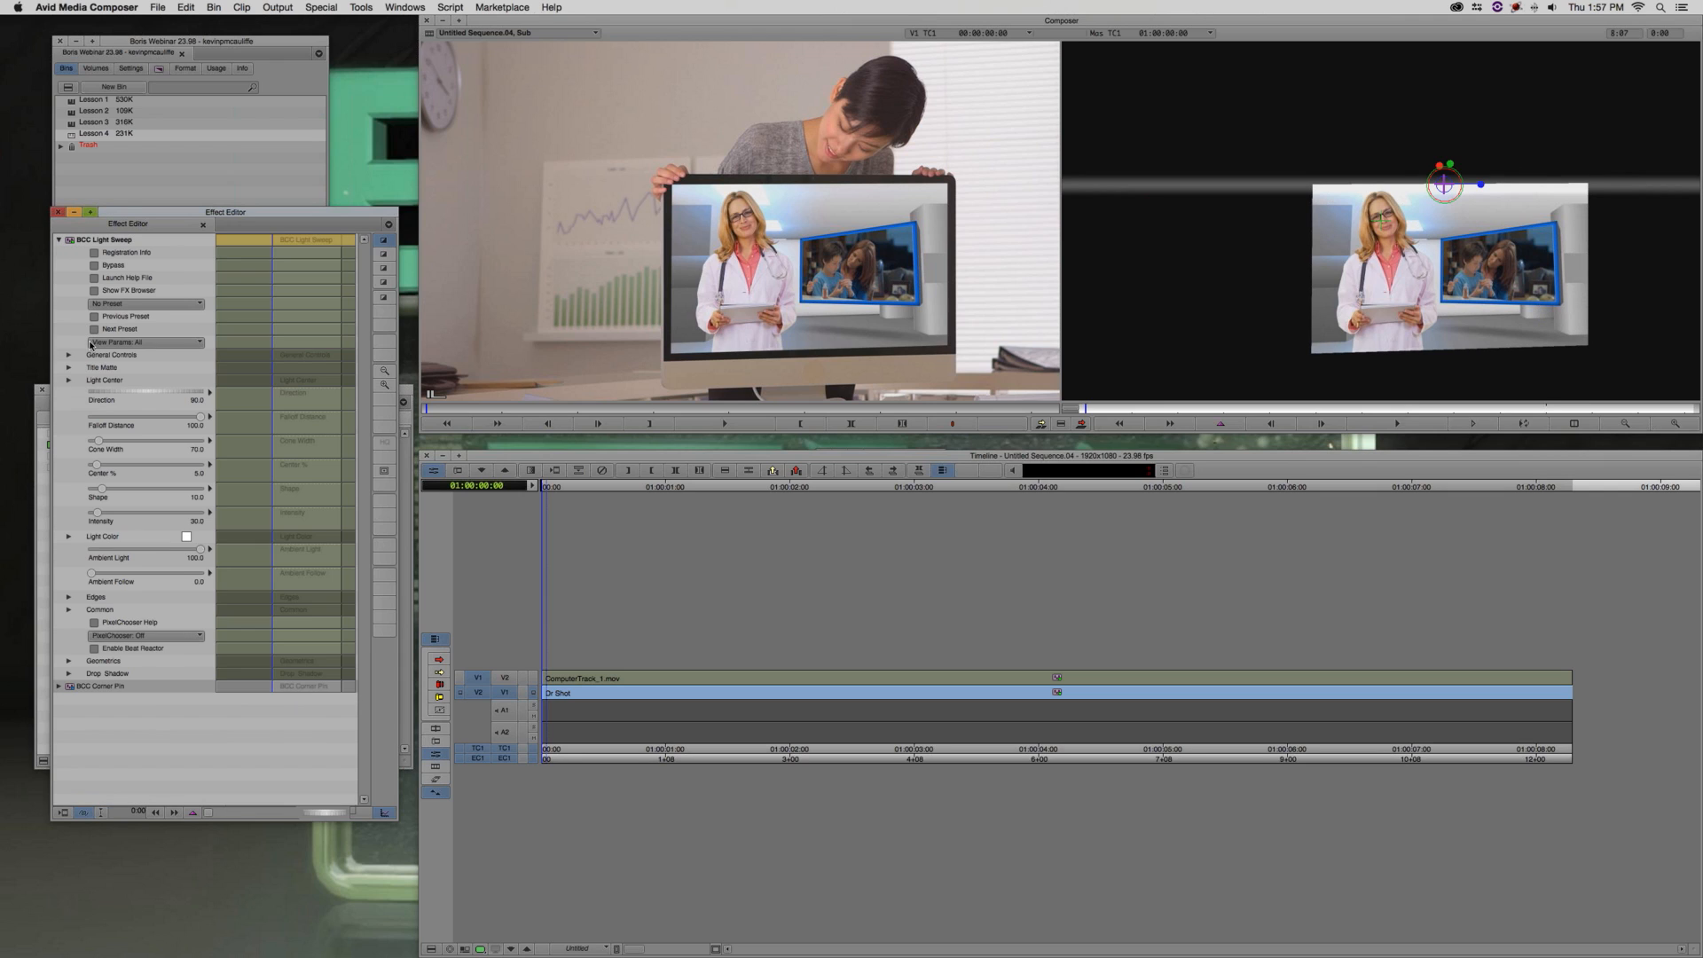
click(69, 366)
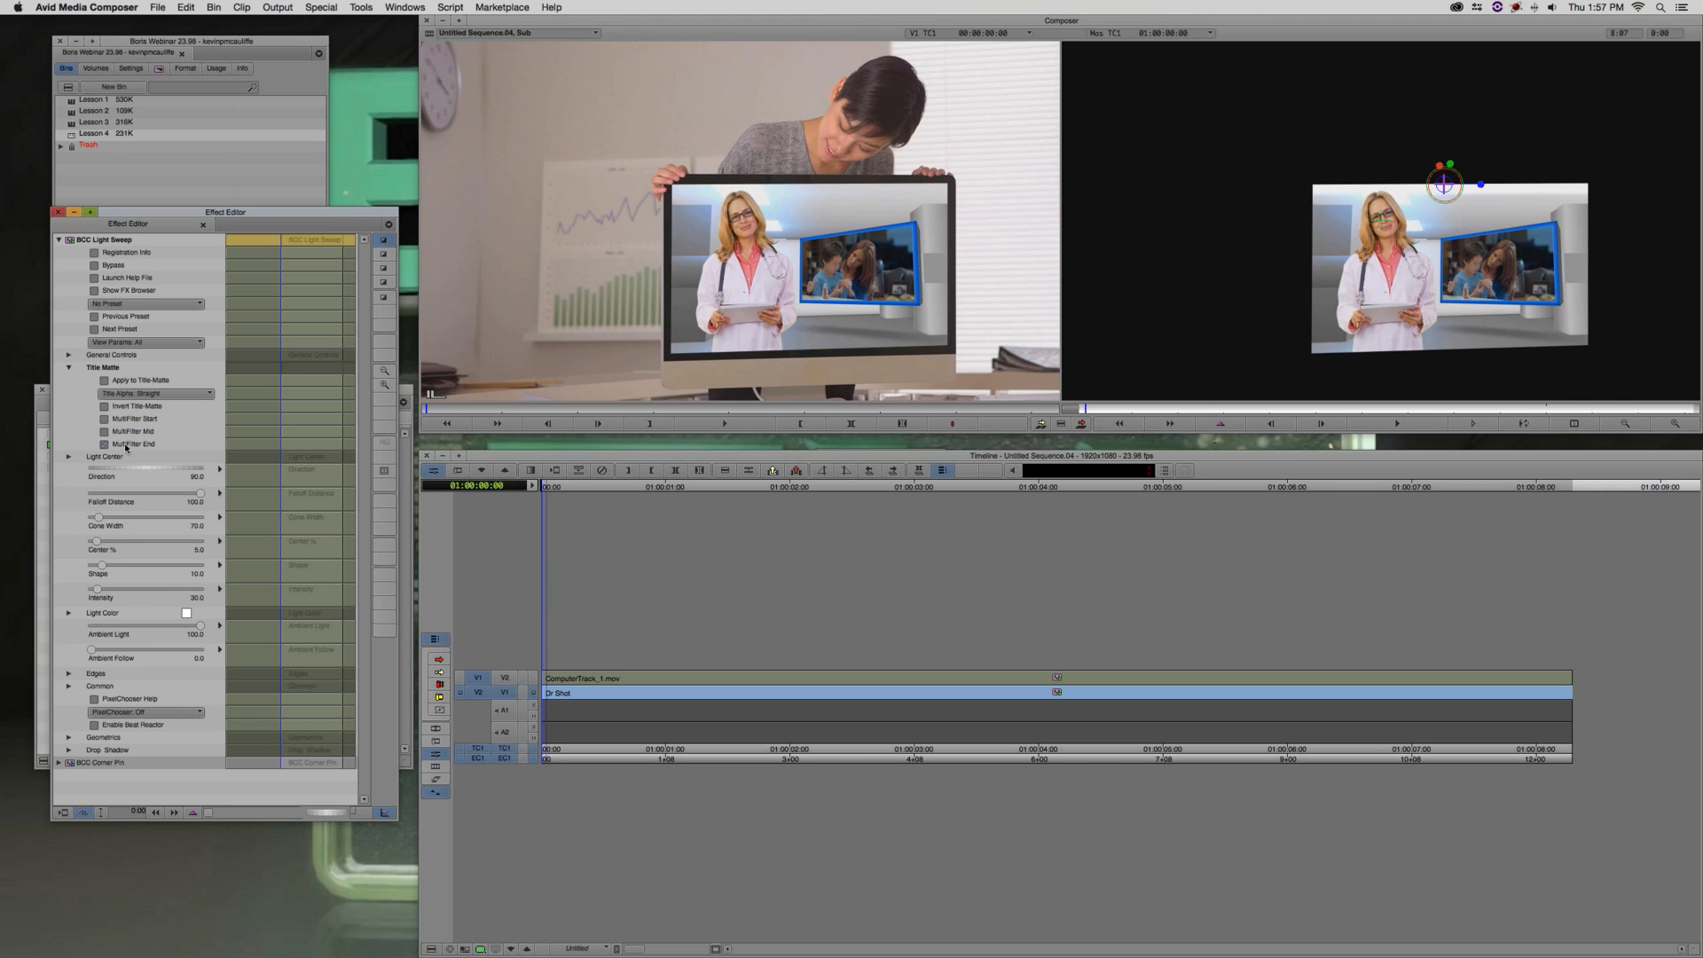
Move the light center onto the wall picture in Dr Shot and set the sweep's Direction to -40 and Cone Width to 270
mouse_move(1444, 188)
drag(1444, 188, 1479, 249)
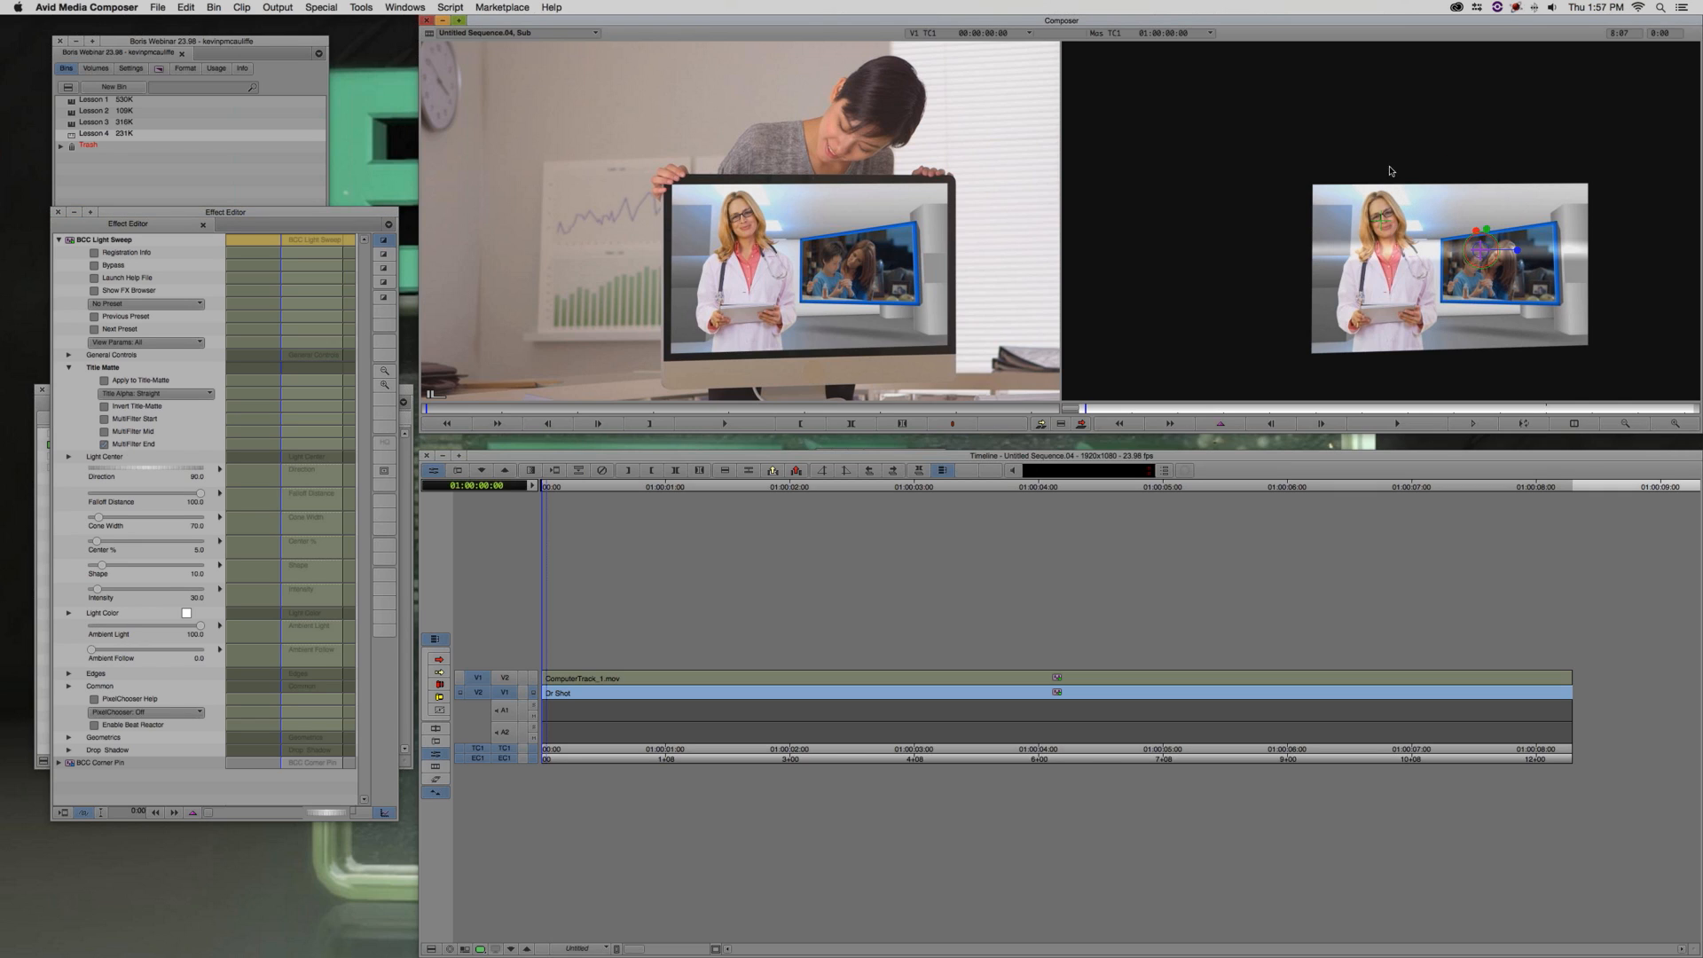
click(156, 465)
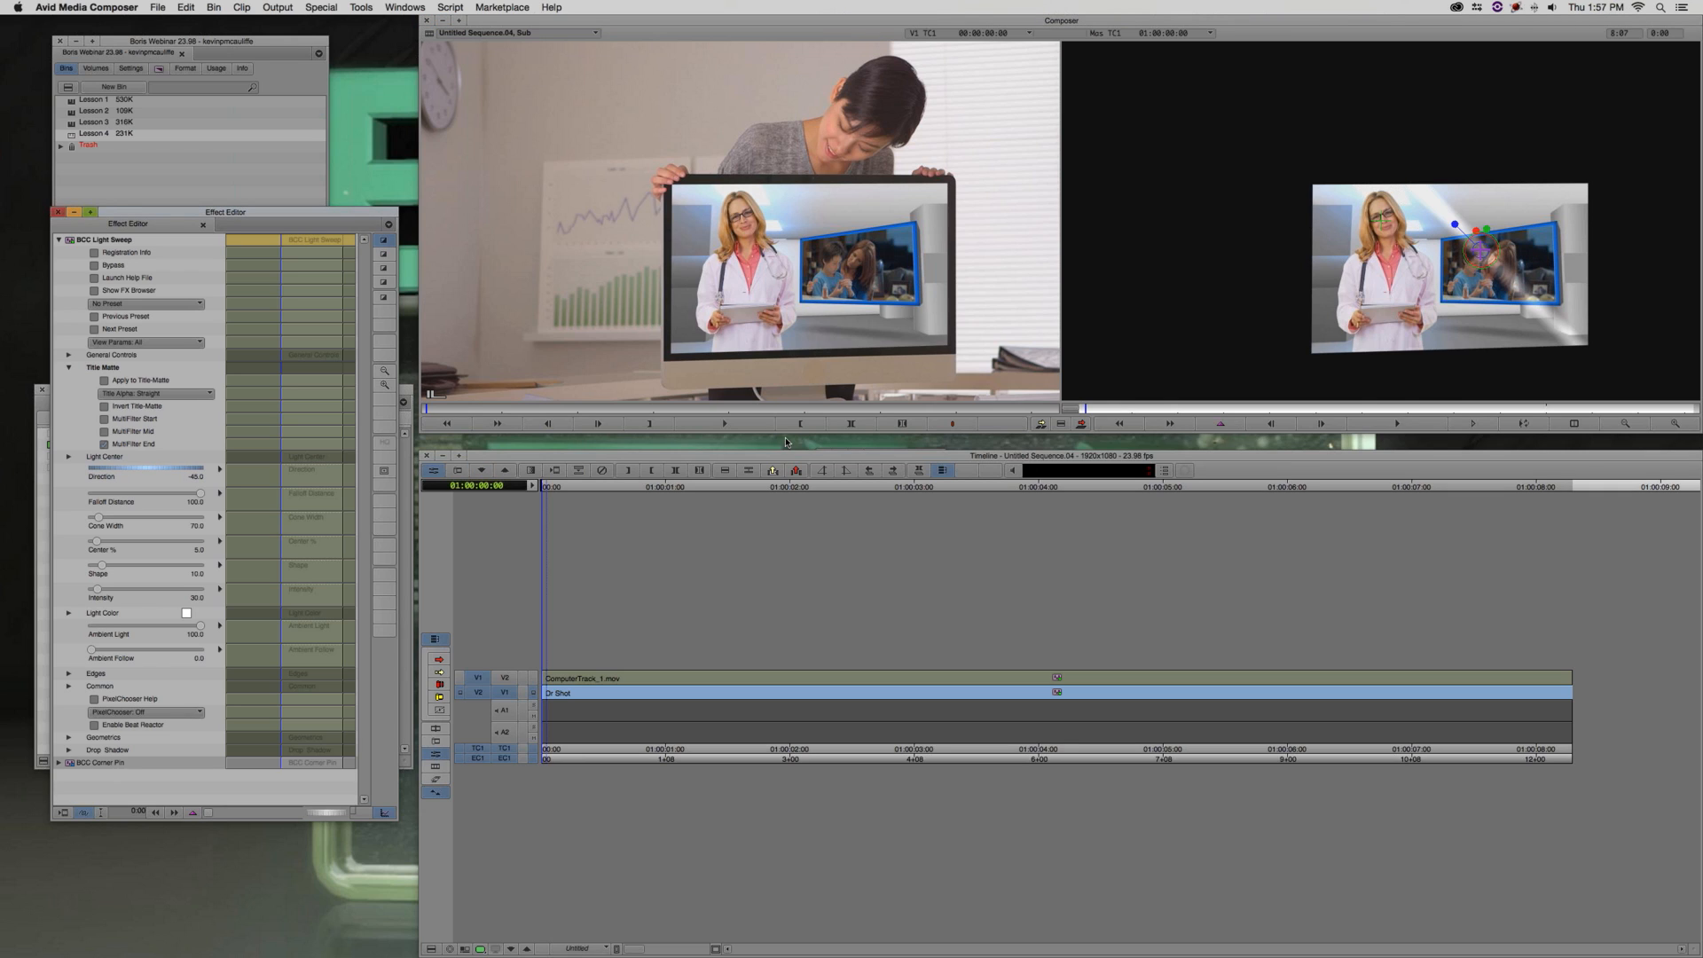
drag(99, 518, 123, 517)
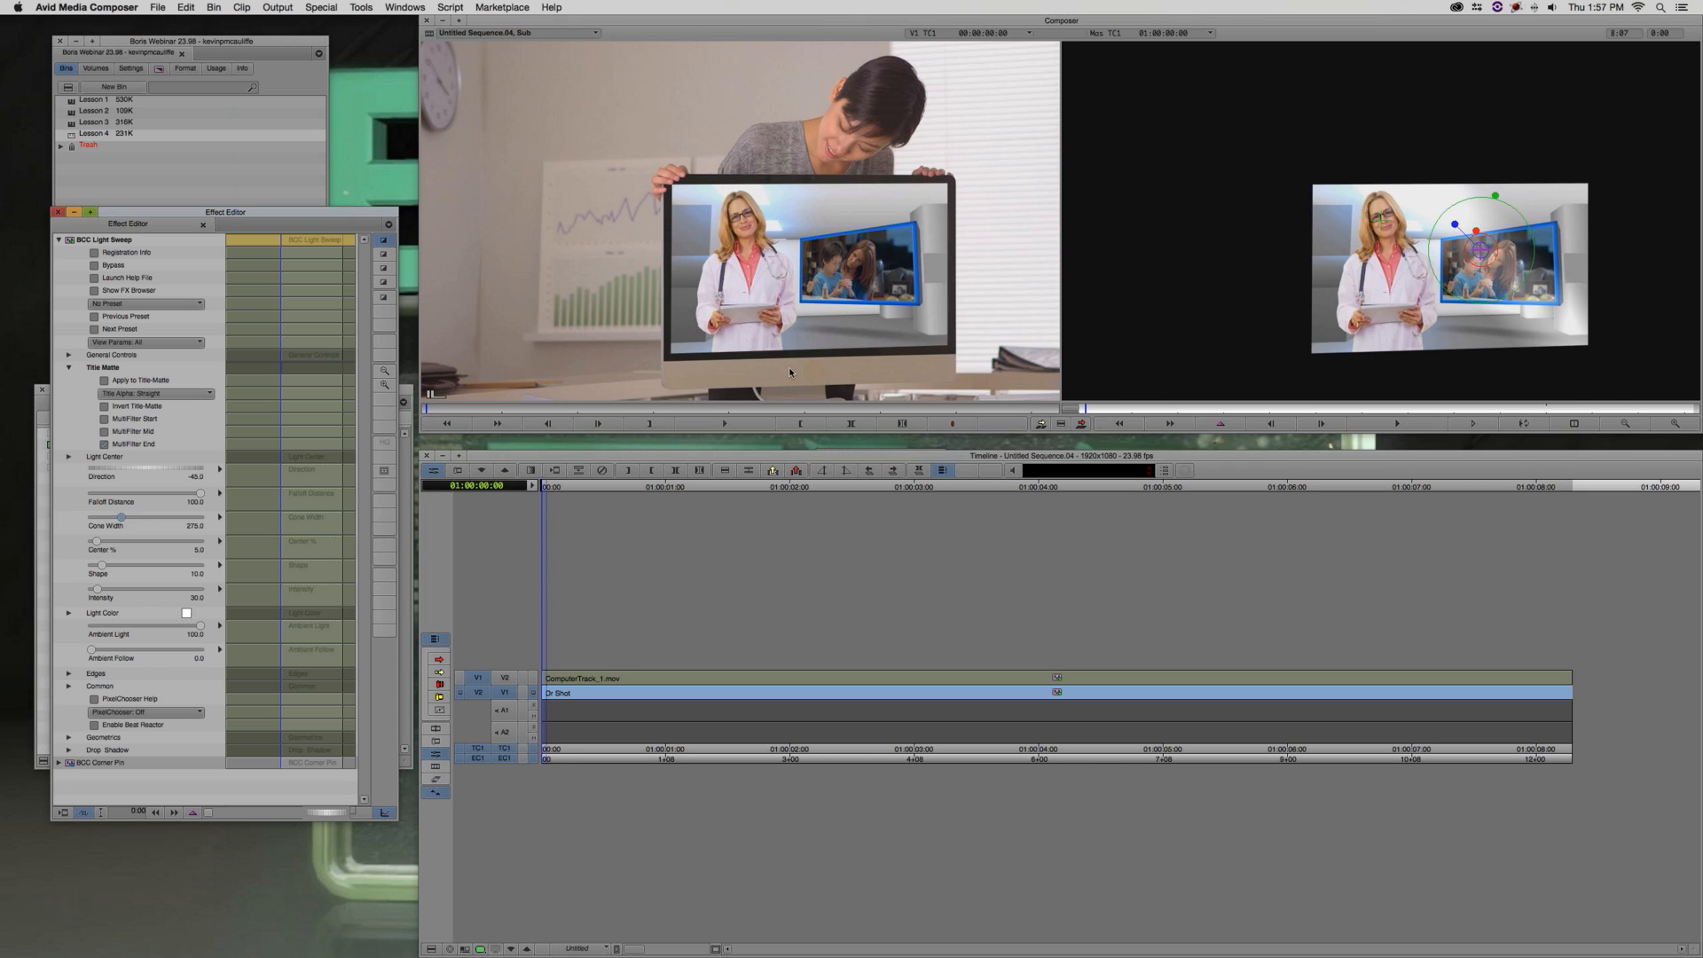
Move the light center to the monitor image's upper-right corner and add a Light Center keyframe at the first frame
drag(1479, 251, 1583, 194)
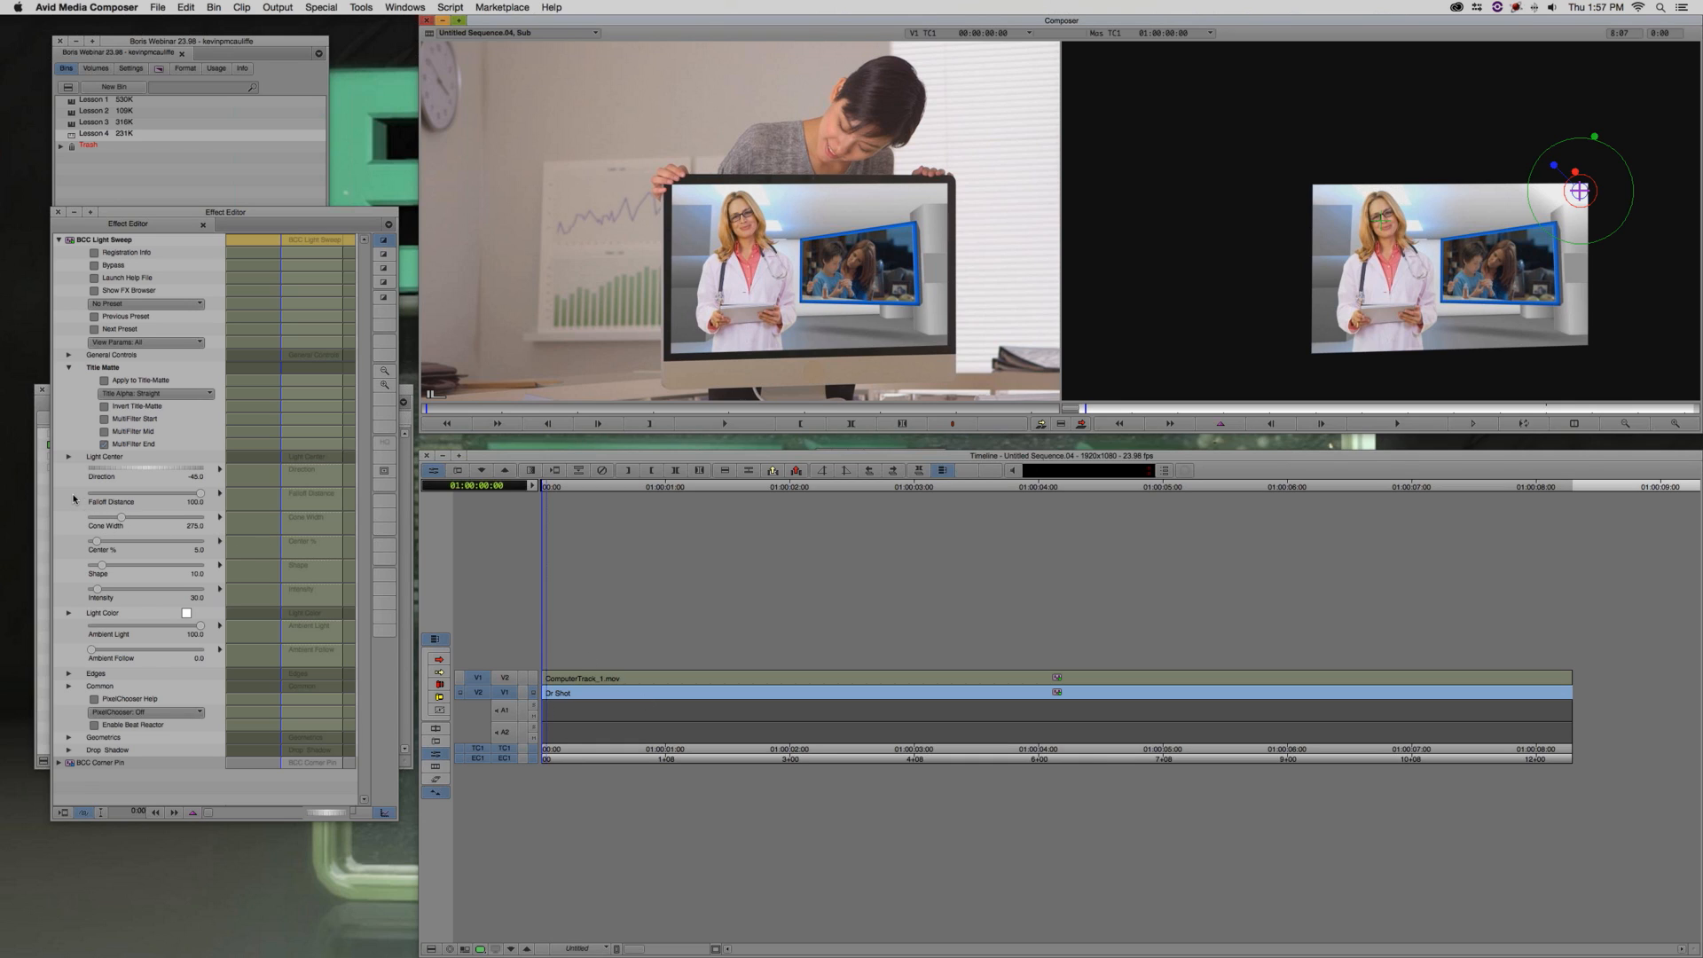
right_click(286, 461)
click(330, 467)
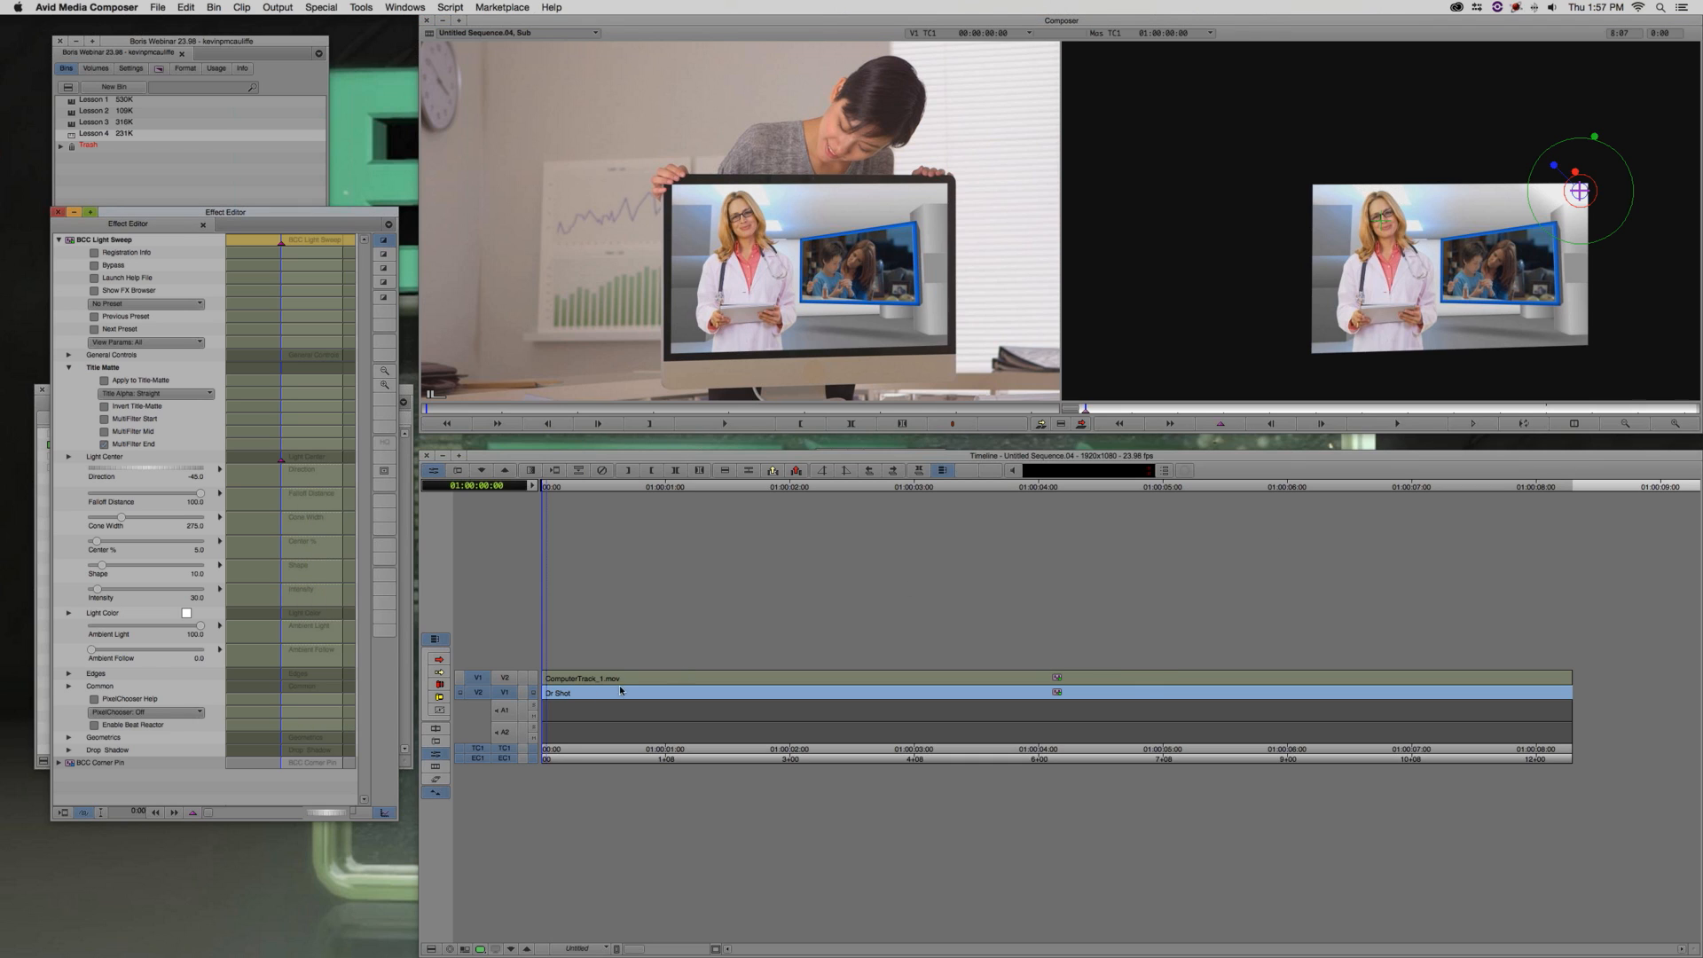
Show the V2 track, move the light center onto the wall picture at 01:00:05:20 and set Light Center interpolation to Spline
click(533, 678)
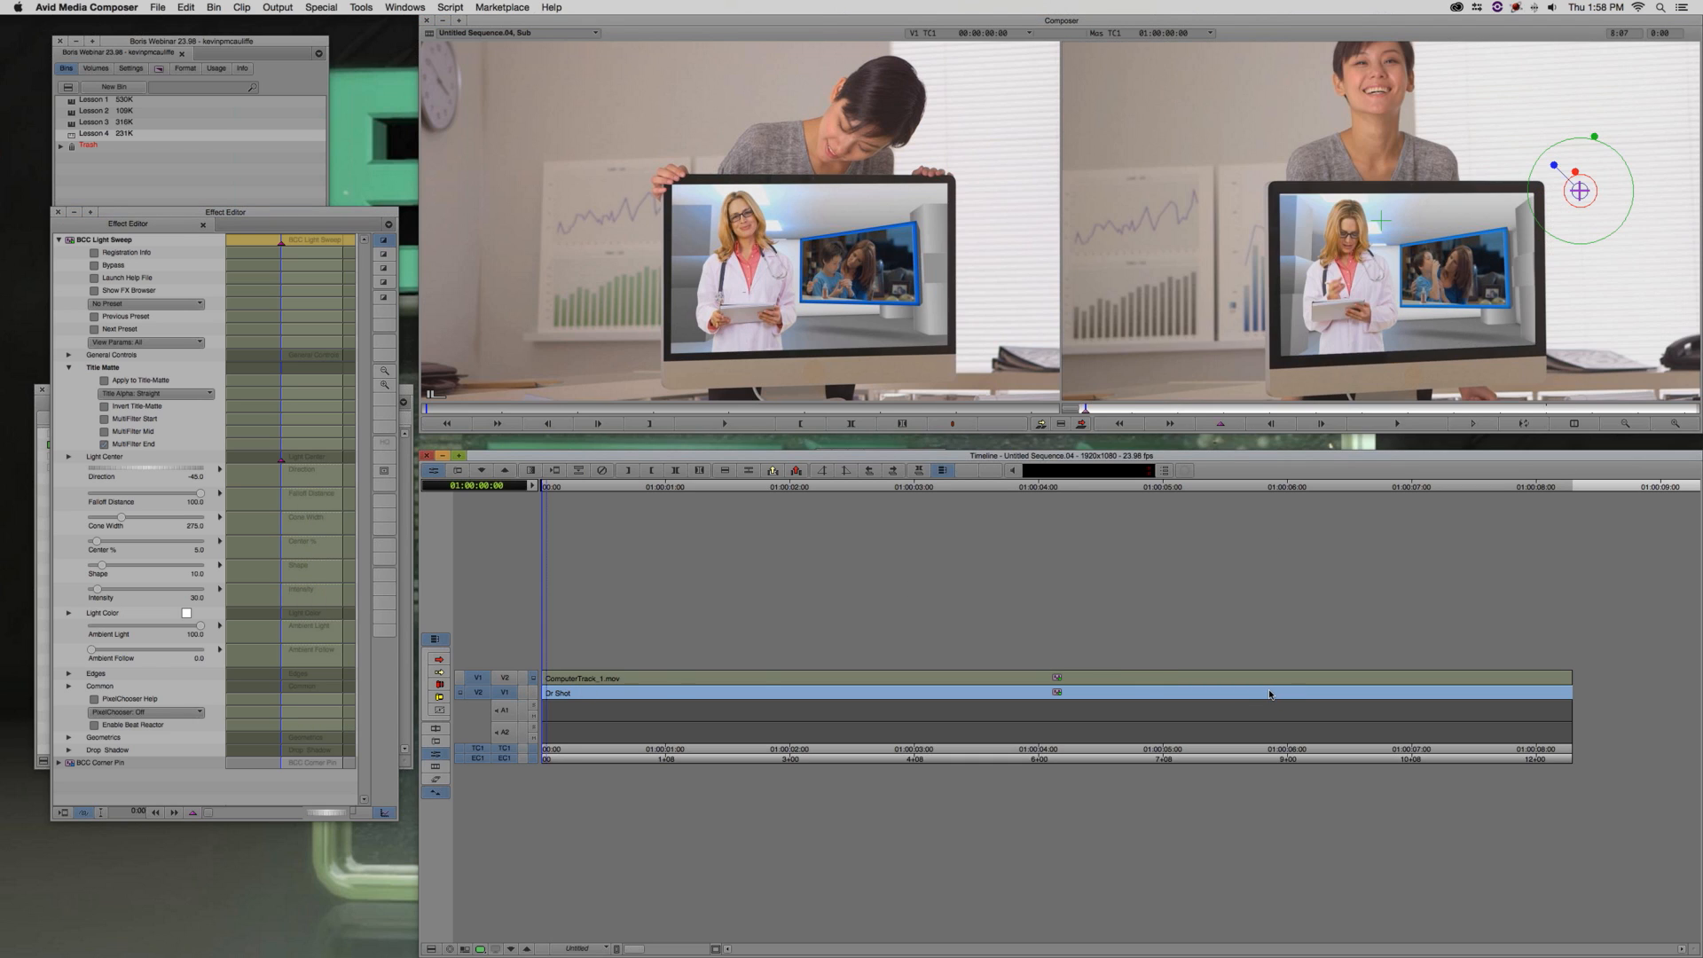
click(1269, 694)
drag(1579, 191, 1437, 266)
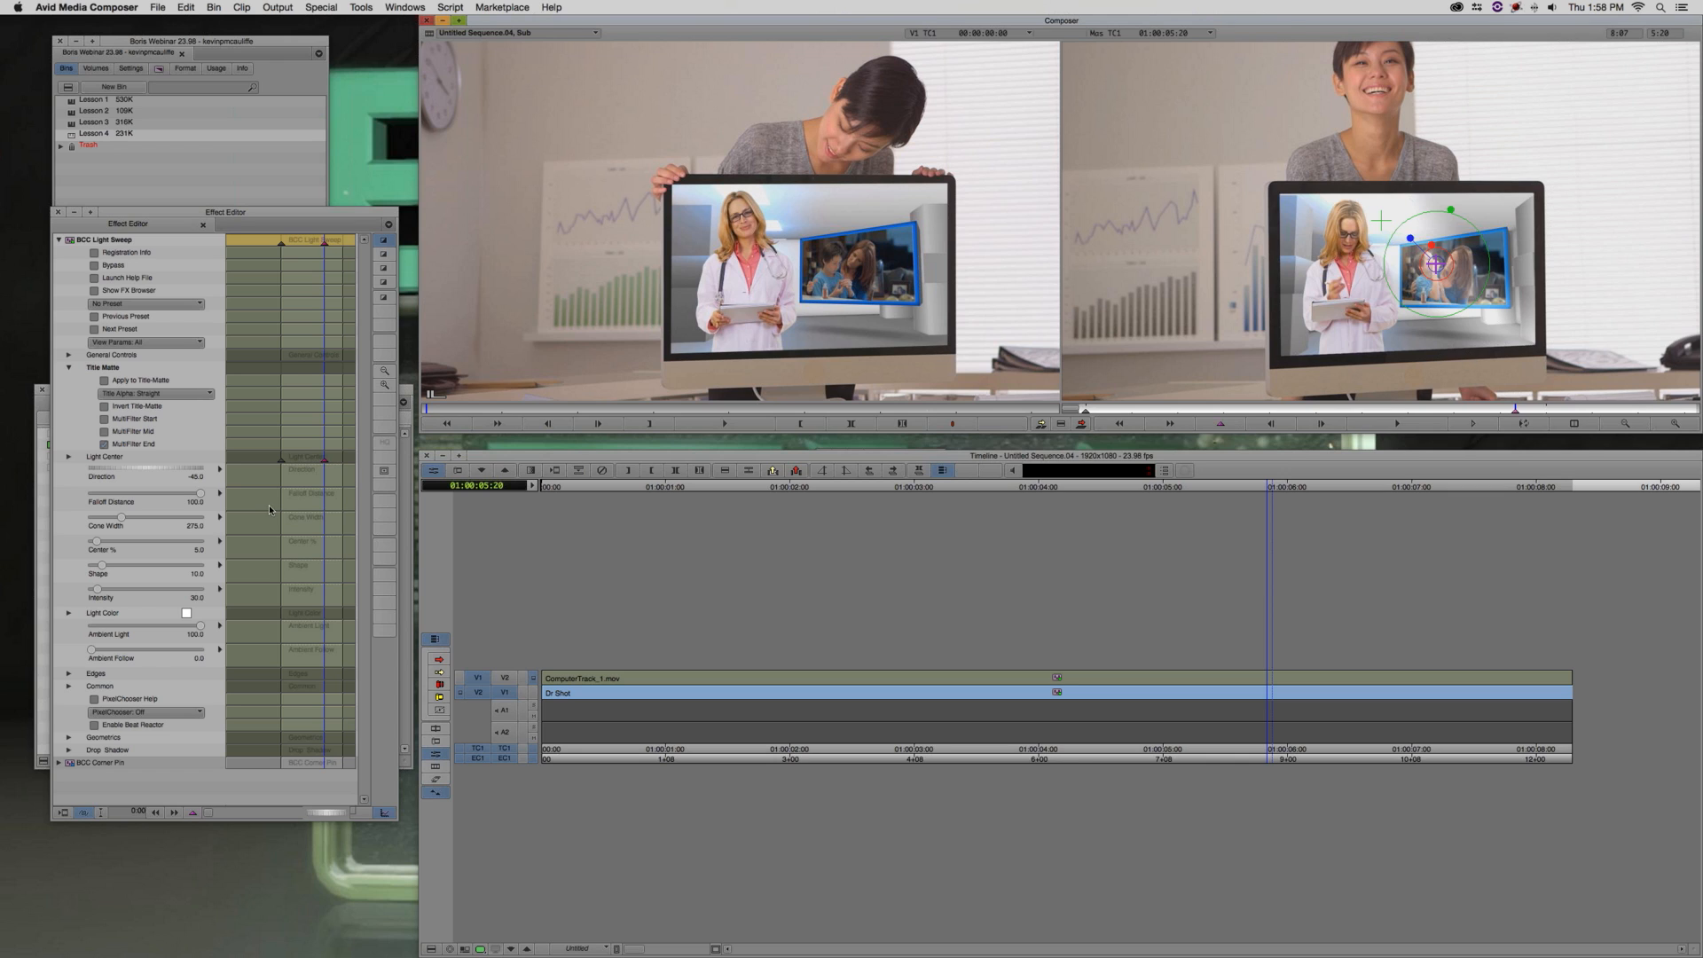
right_click(327, 461)
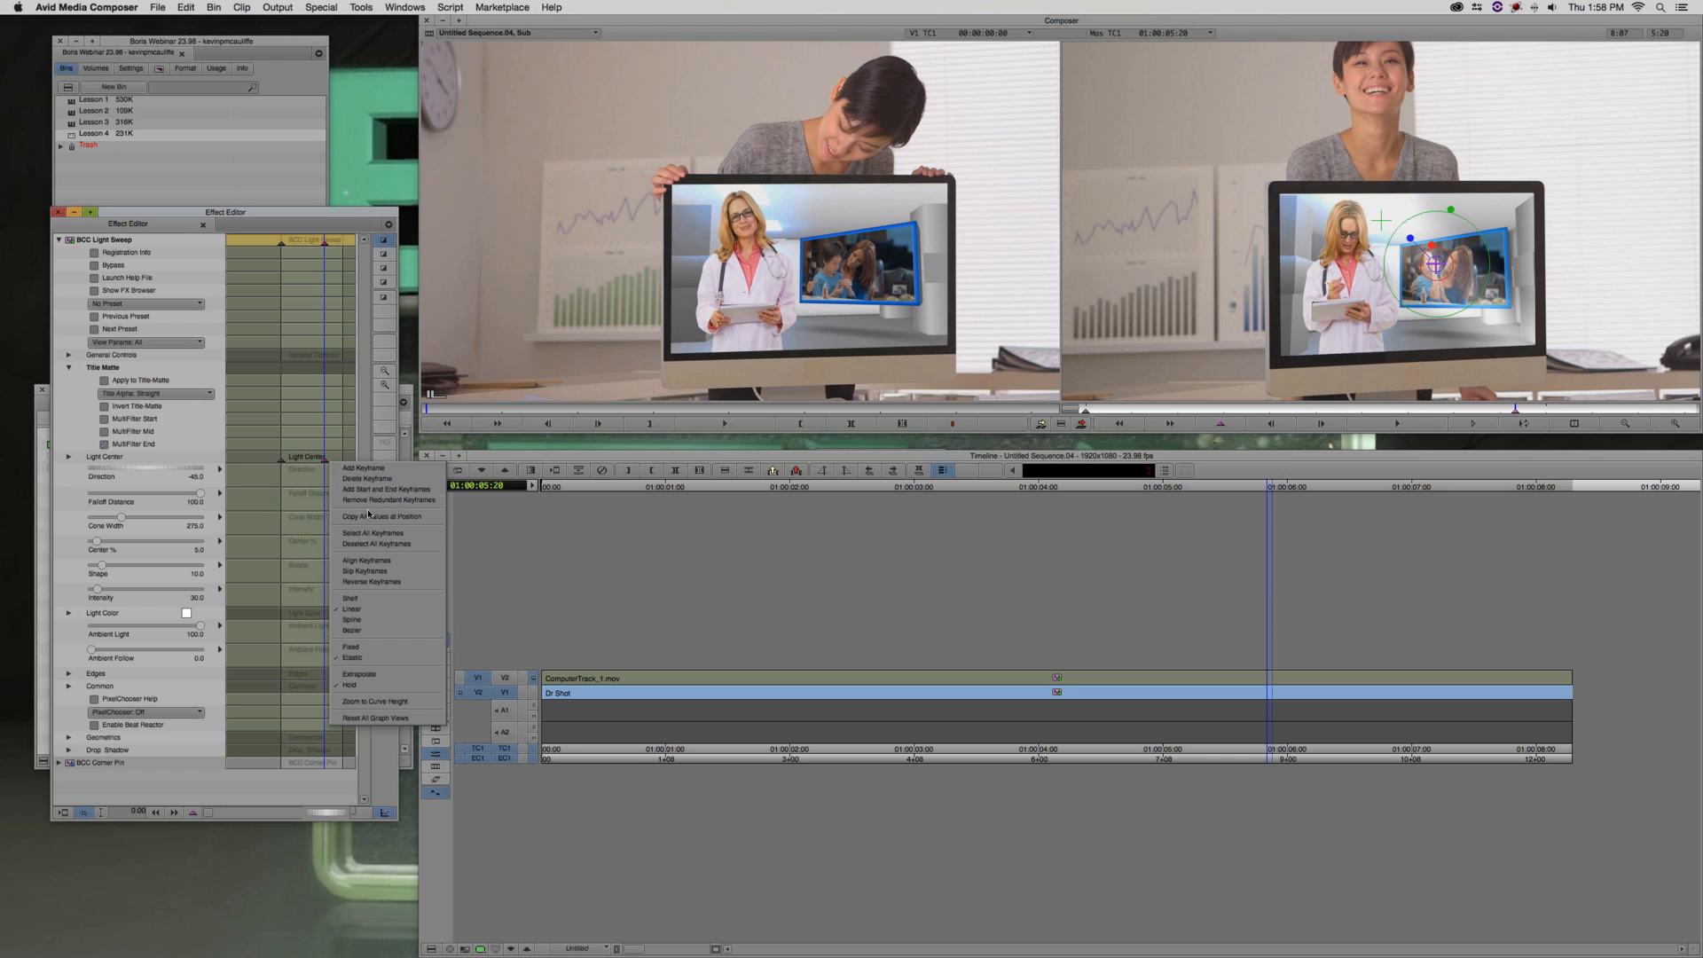
click(360, 620)
Close the Effect Editor and play the sequence to check the animated light sweep on the composited monitor
click(810, 559)
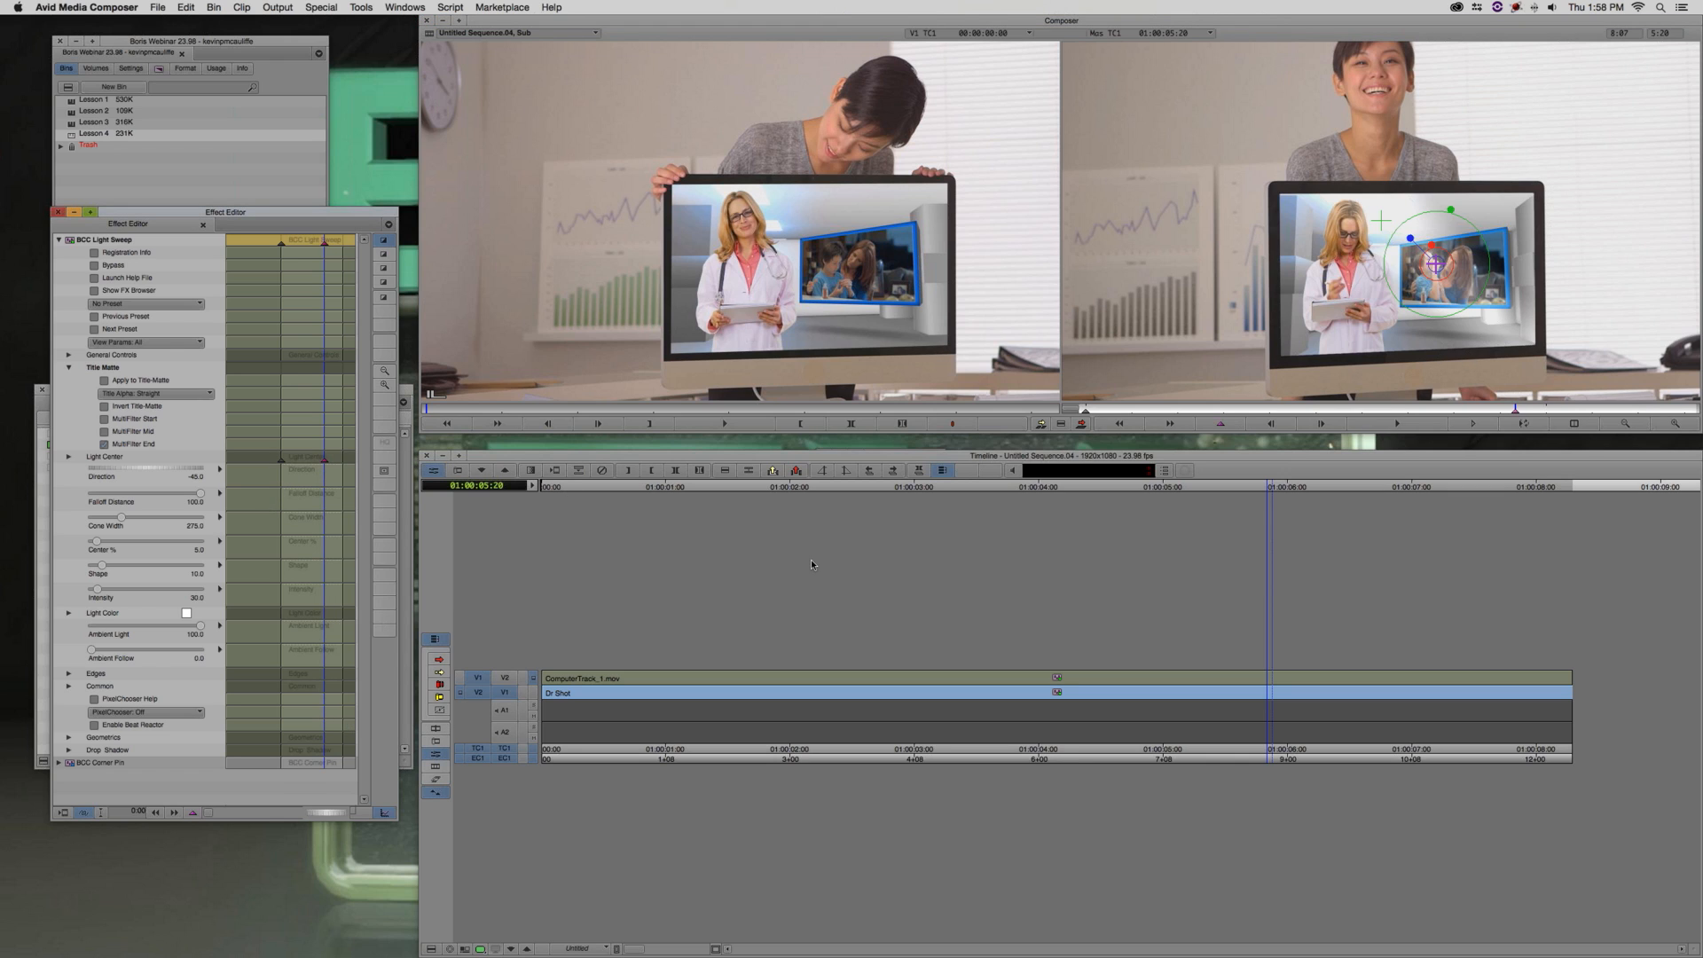
click(822, 688)
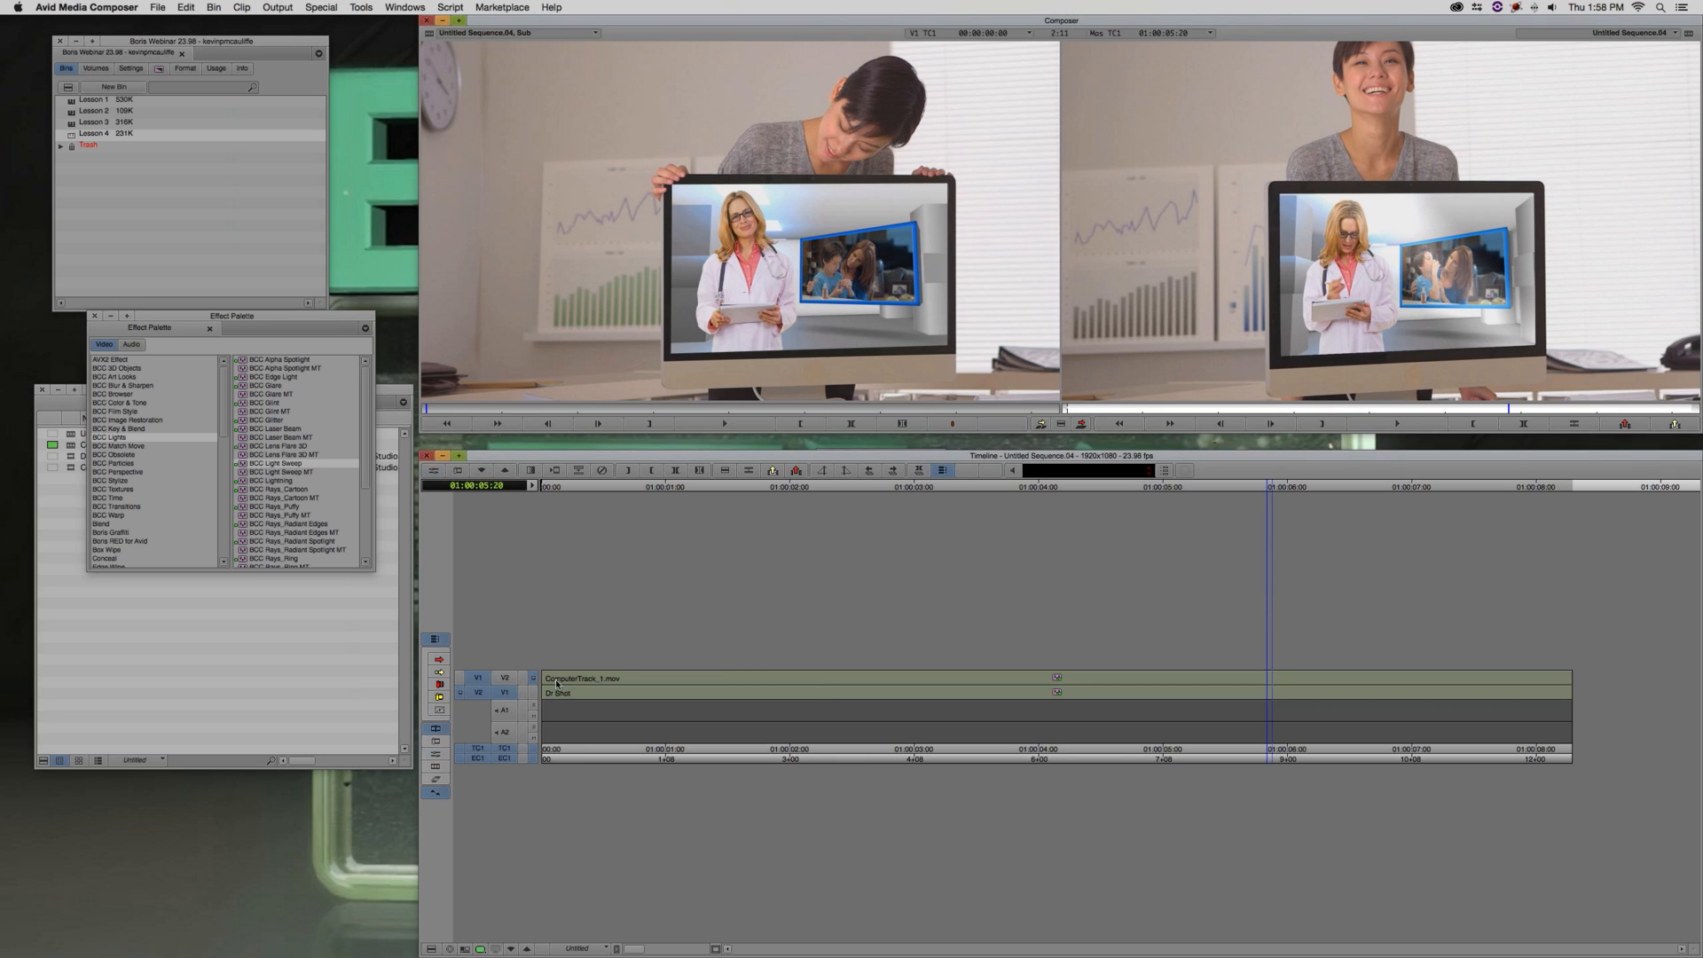
click(701, 688)
key(space)
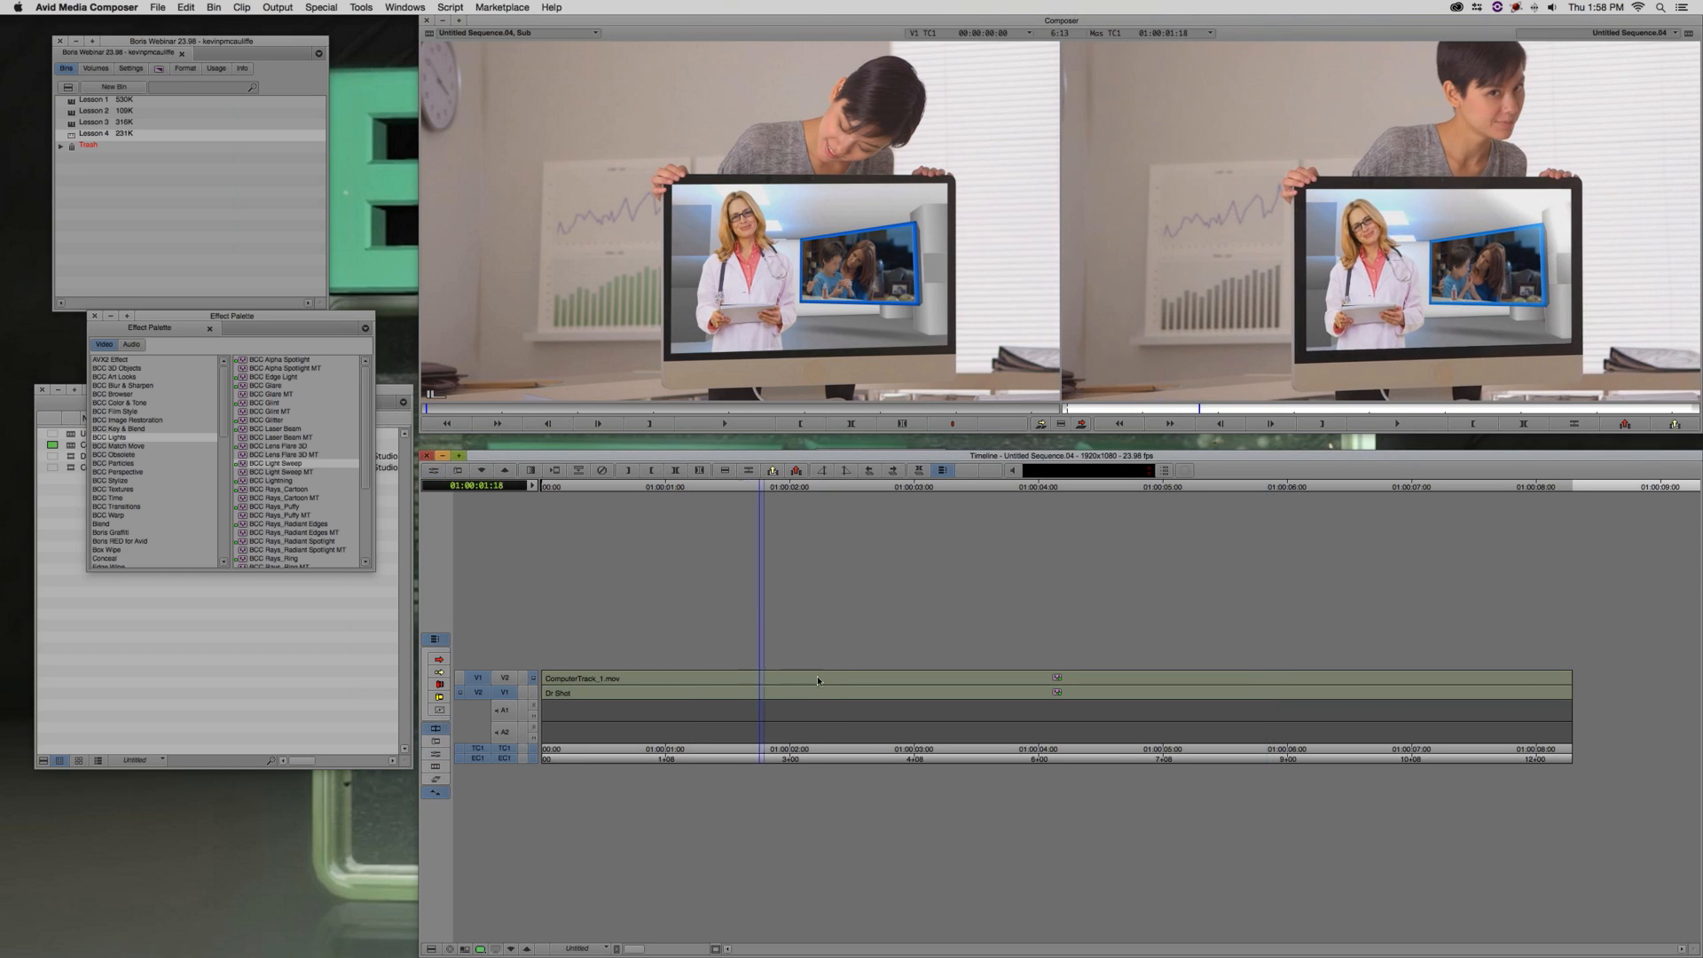